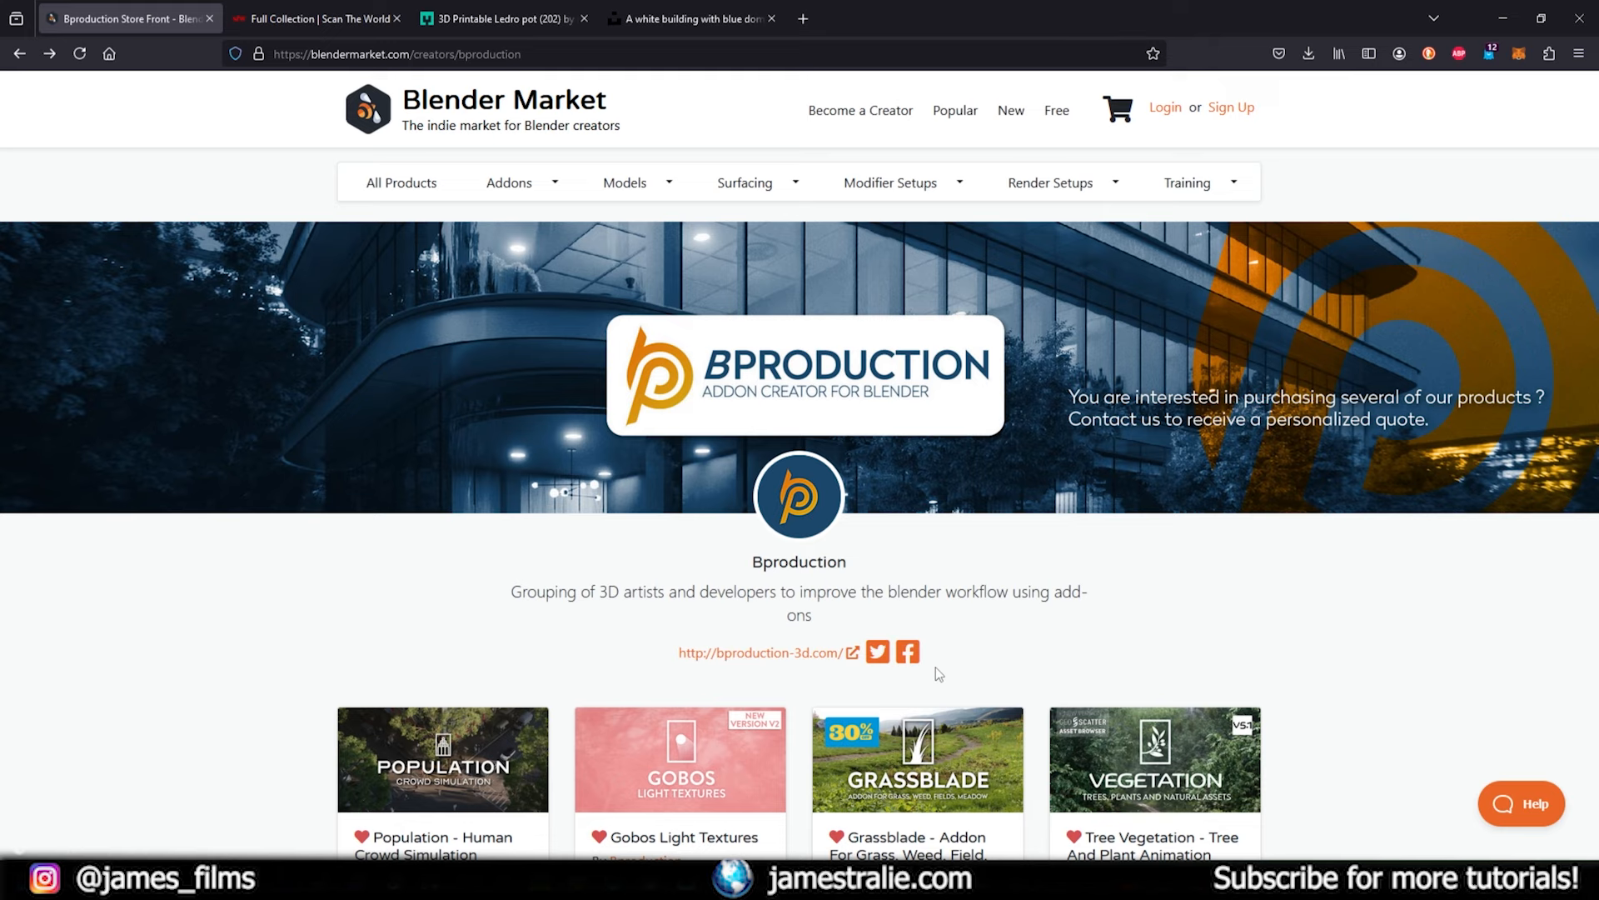
# - Open the Potter's Touch - Clay Textures 8K product from the Bproduction store and review its page
pyautogui.scroll(-2, 1330, 494)
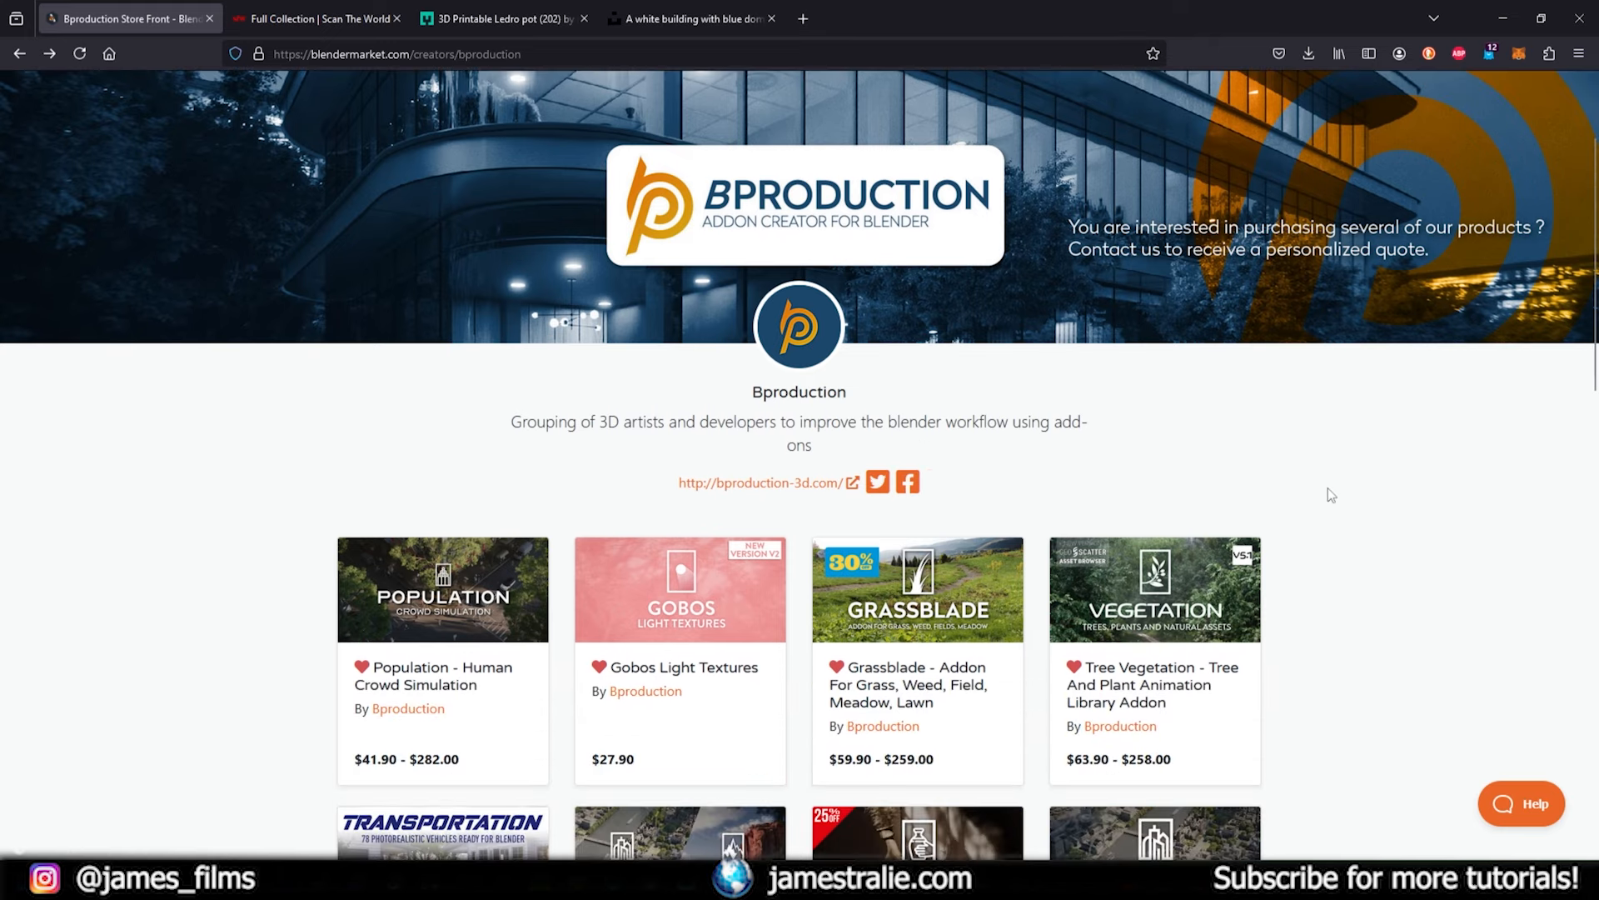
pyautogui.scroll(-2, 1327, 488)
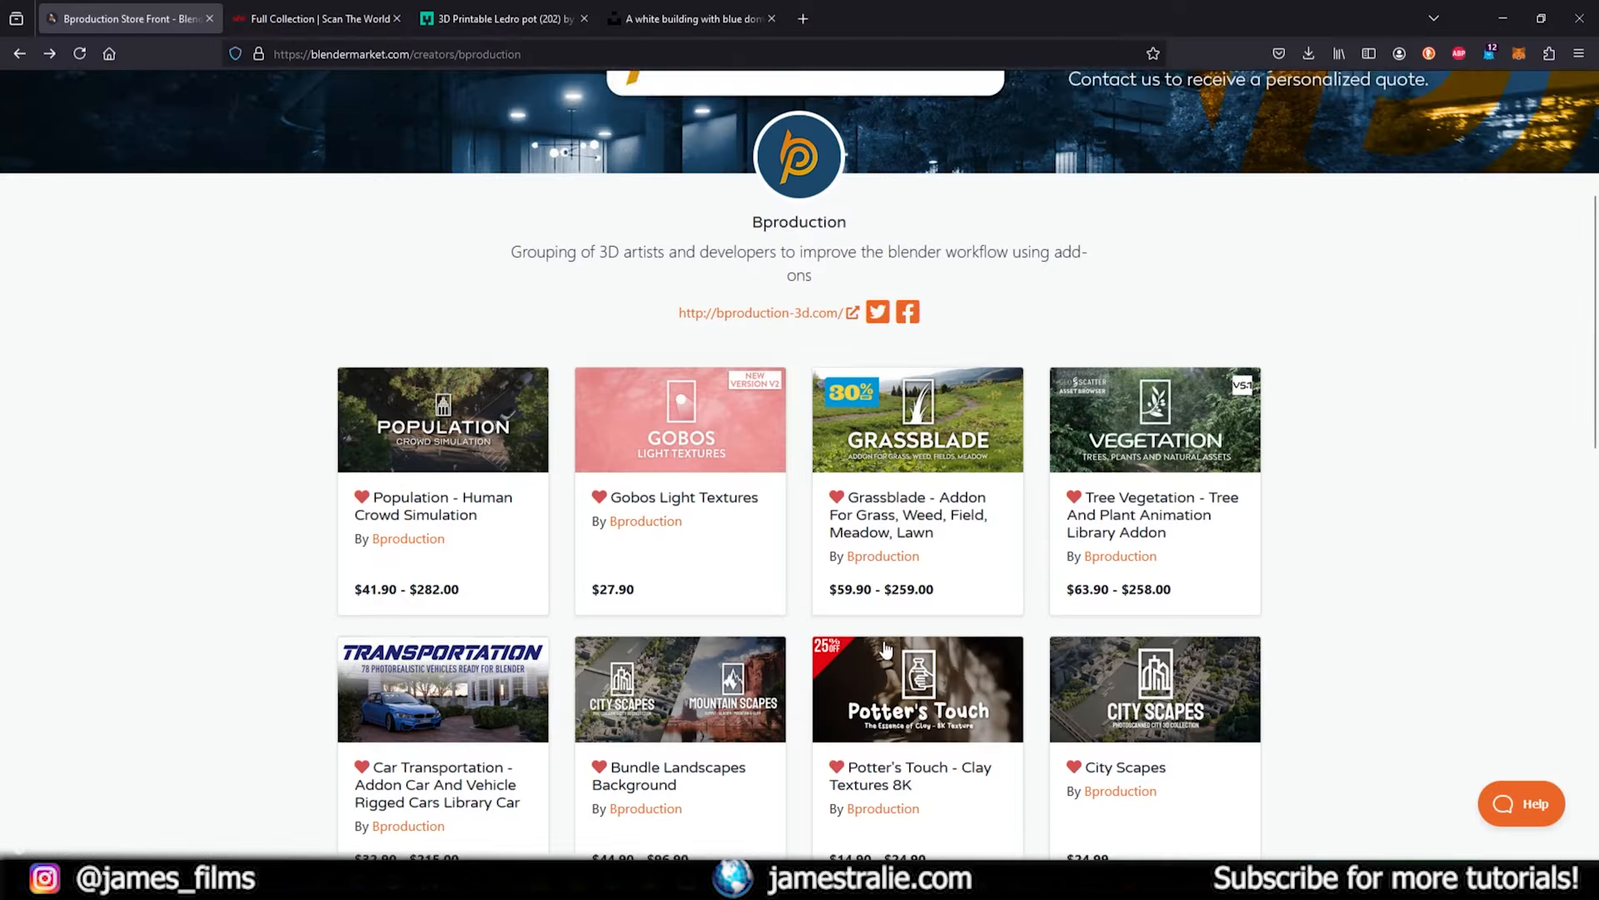
pyautogui.scroll(-3, 830, 609)
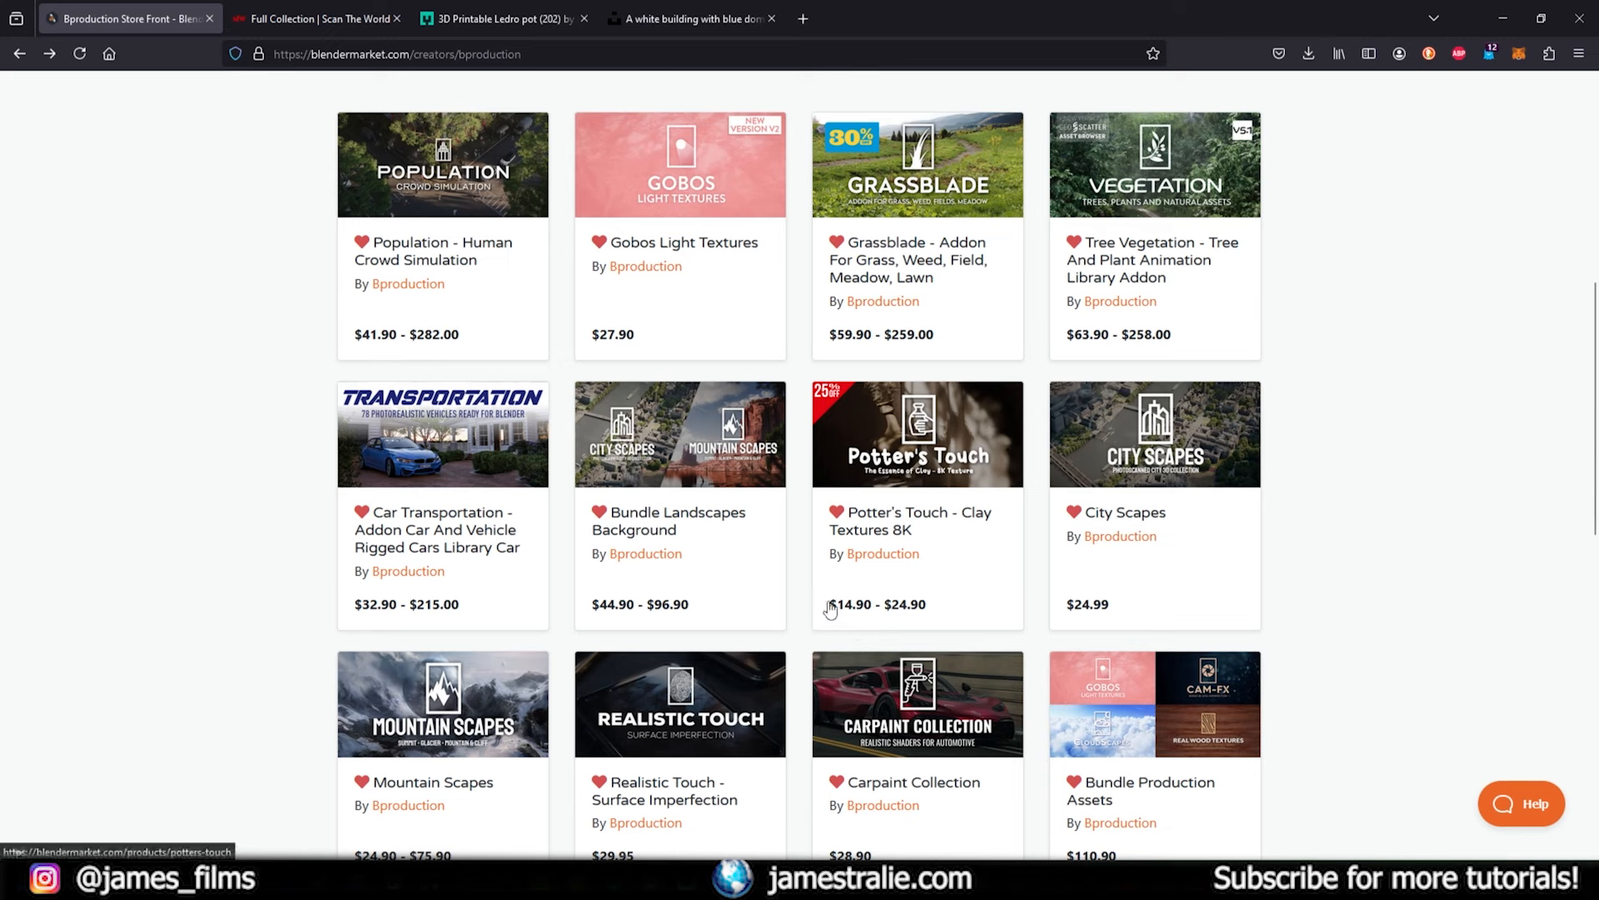
pyautogui.click(892, 537)
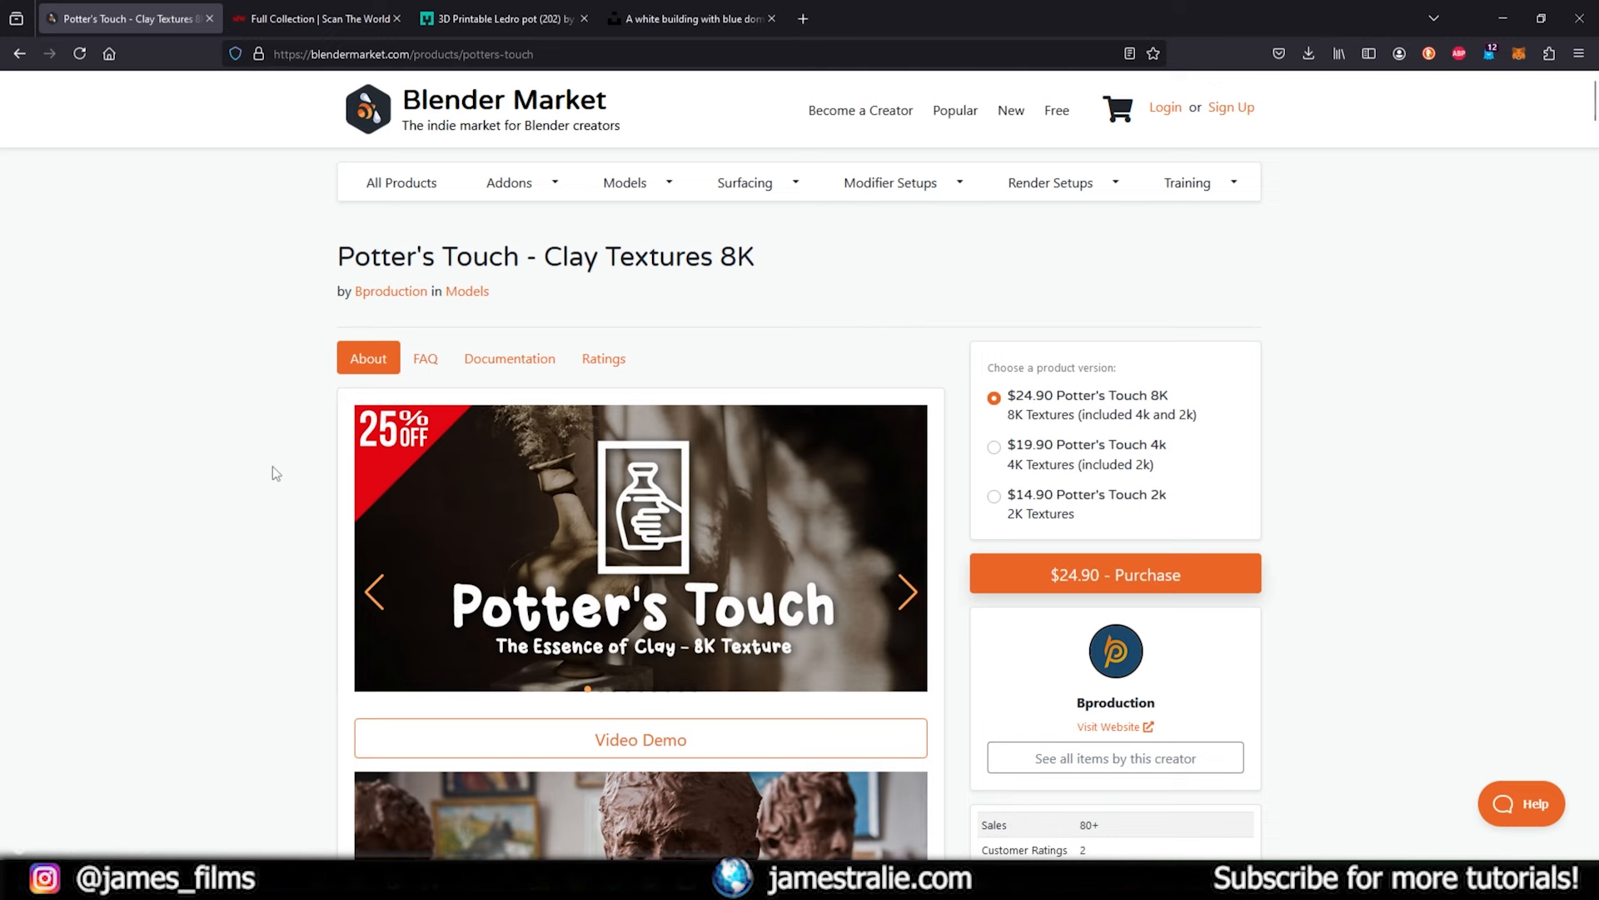
pyautogui.scroll(-7, 274, 469)
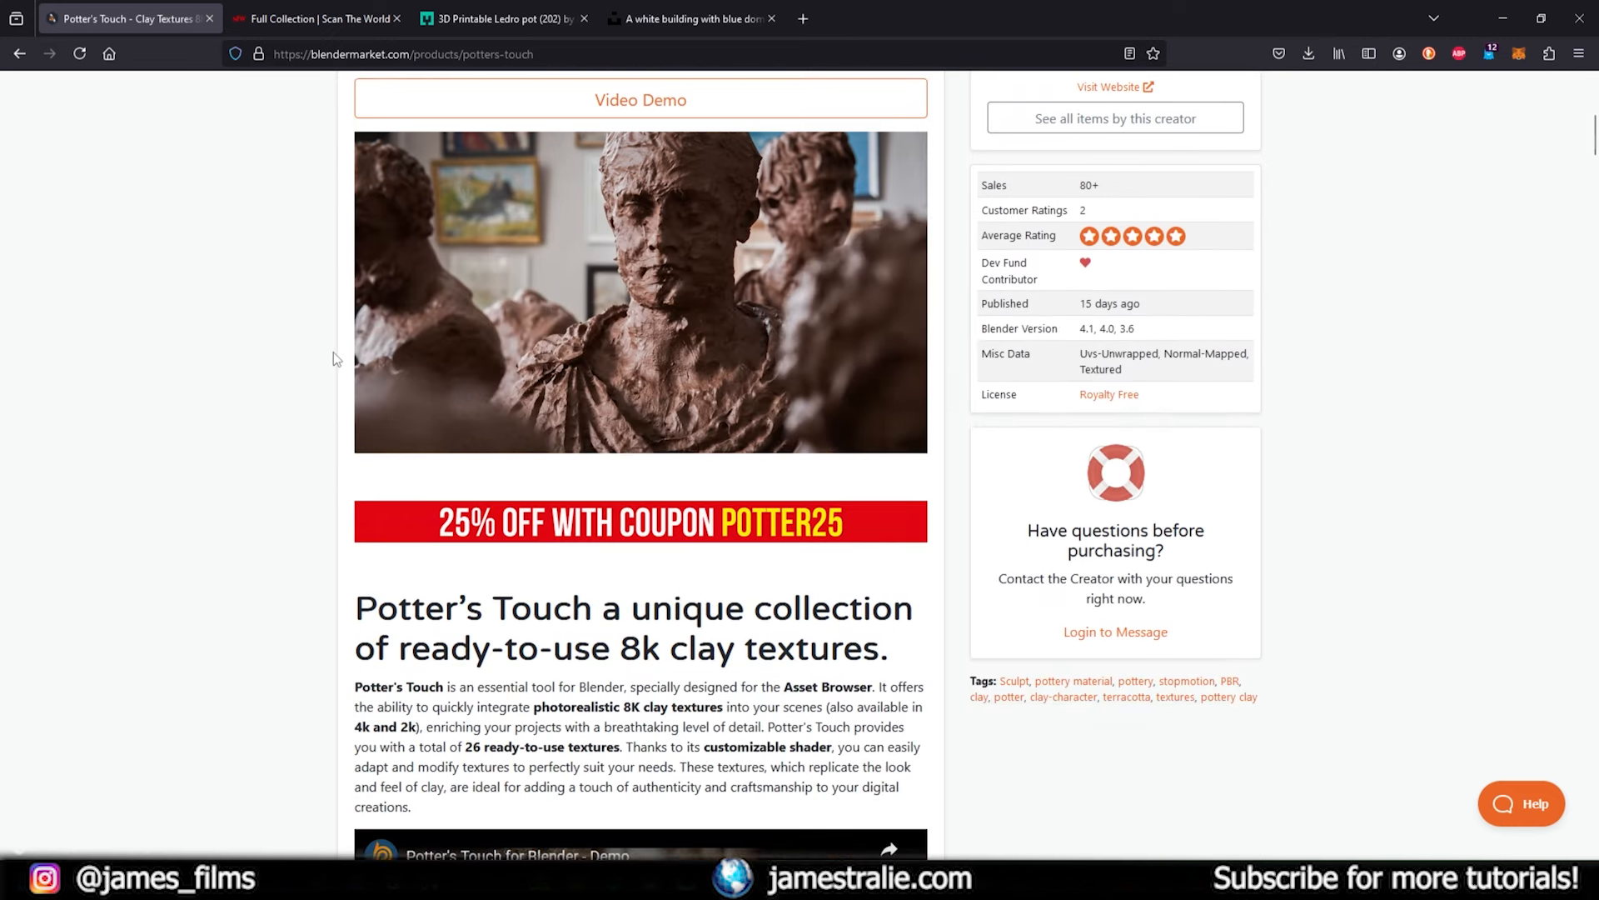
pyautogui.scroll(-1, 333, 359)
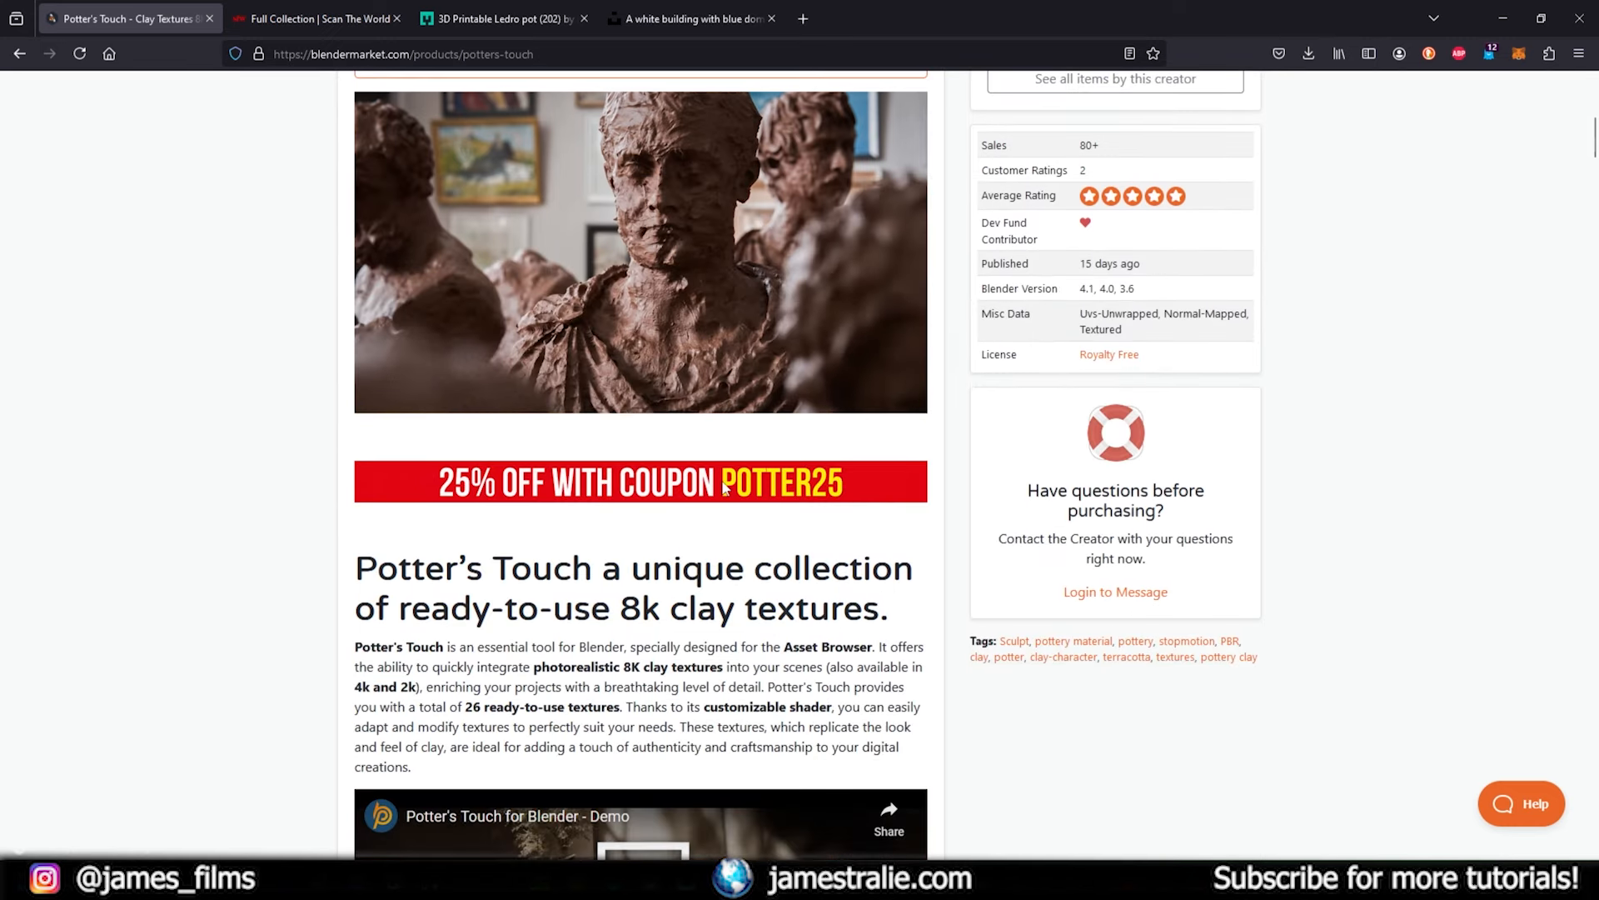
pyautogui.scroll(2, 854, 487)
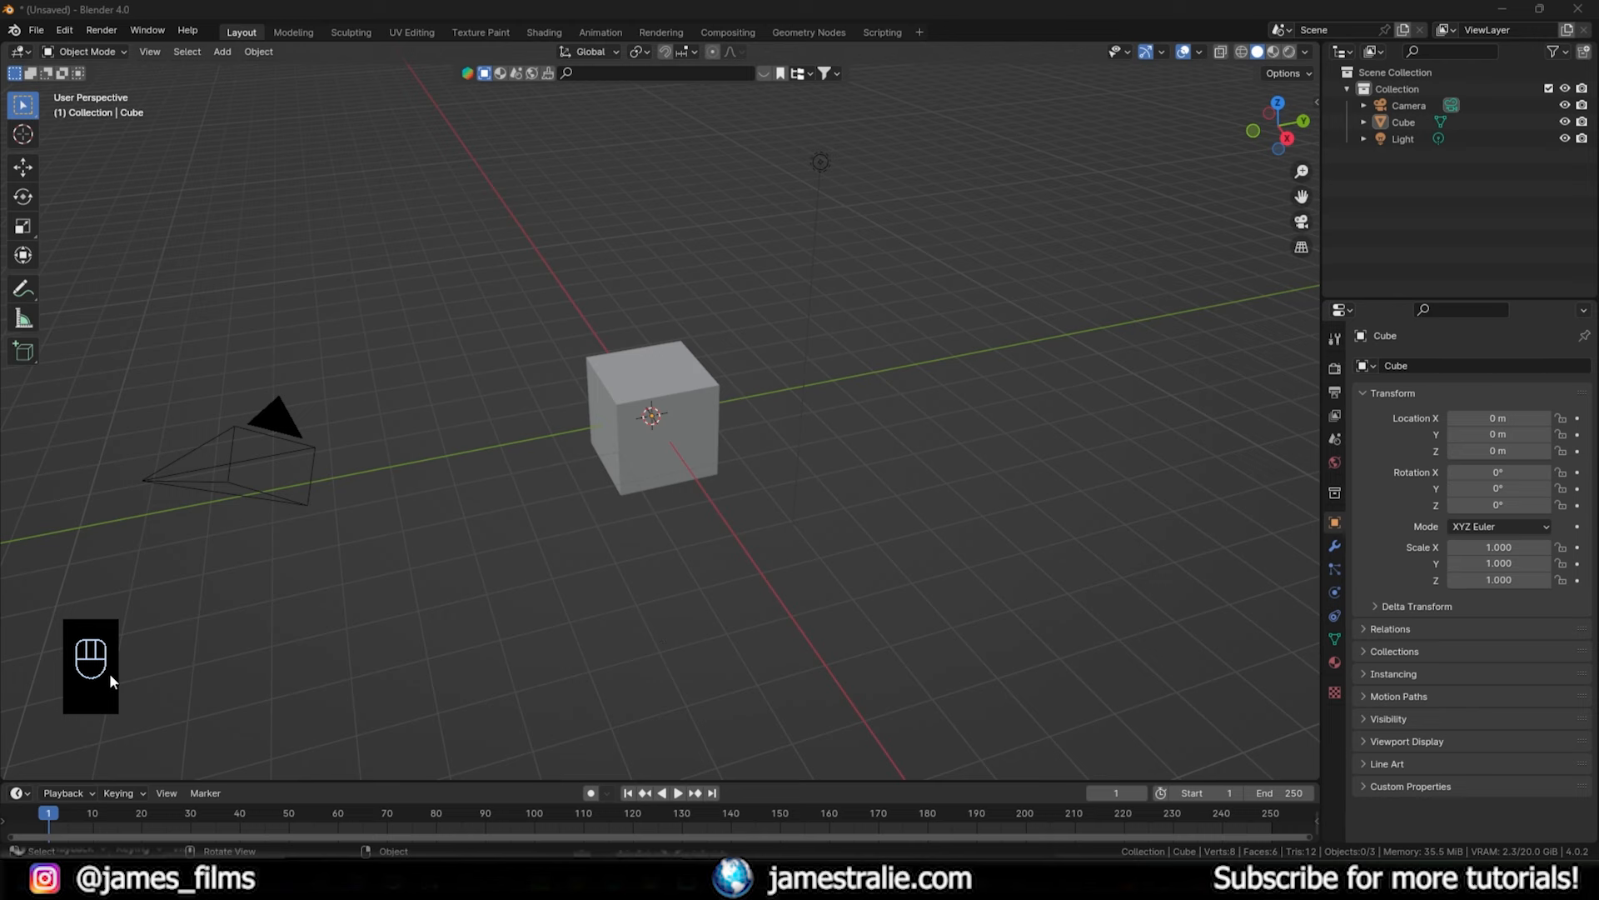
# - In Blender, enlarge the timeline area and turn it into a Shader Editor, and split the 3D viewport with a camera view in the new half
pyautogui.moveTo(523, 472); pyautogui.dragTo(486, 522, button='middle')
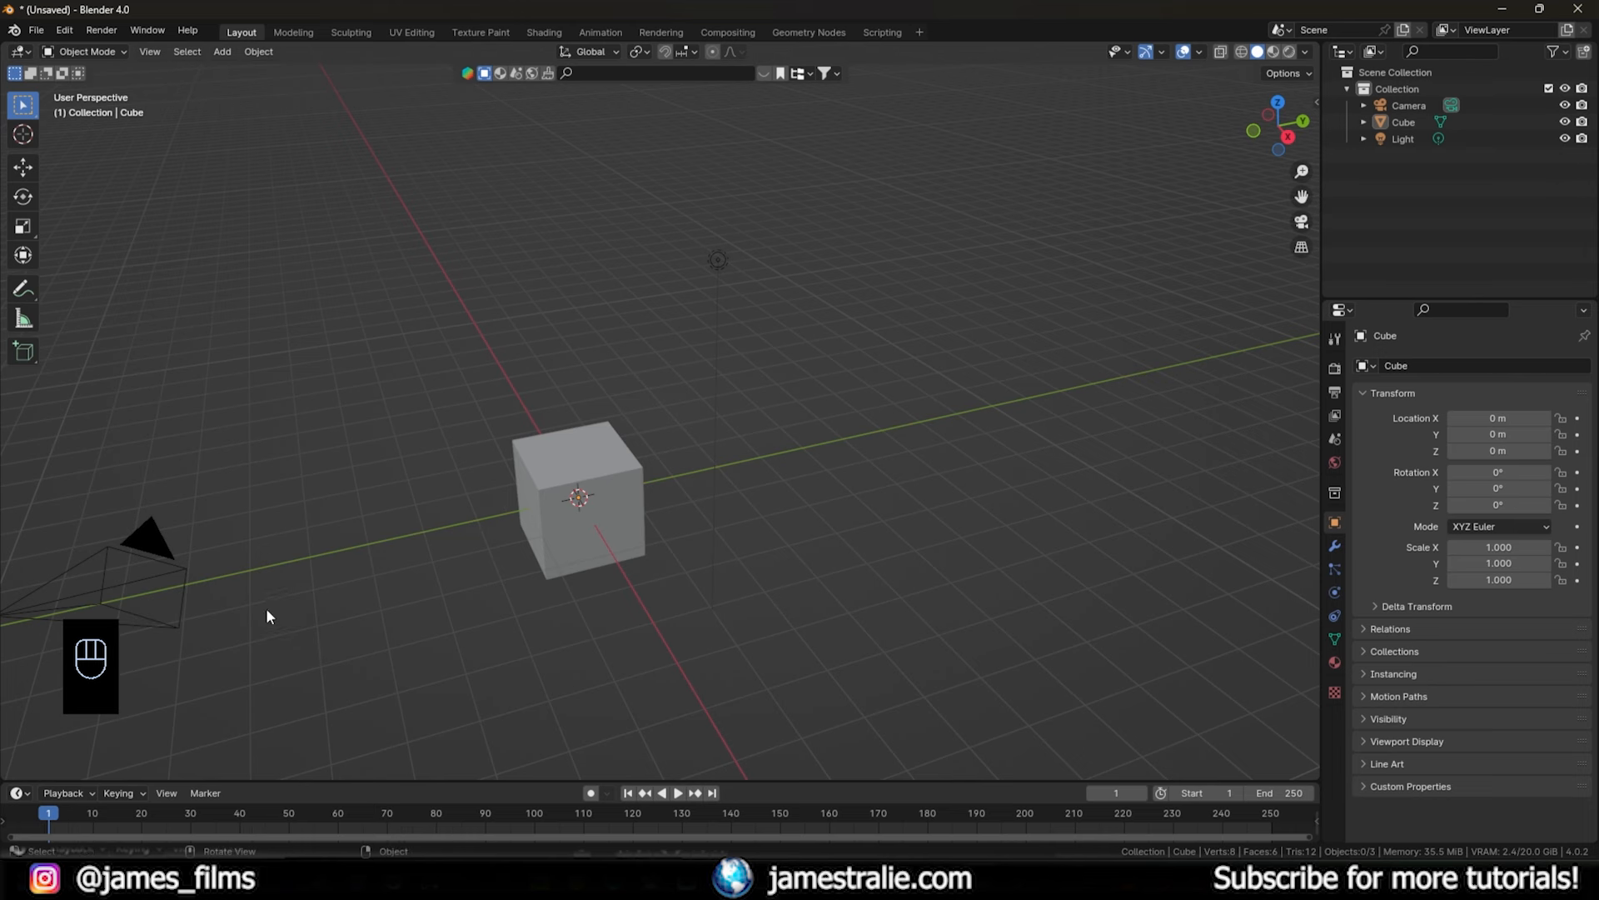
pyautogui.moveTo(279, 576); pyautogui.dragTo(323, 612, button='middle')
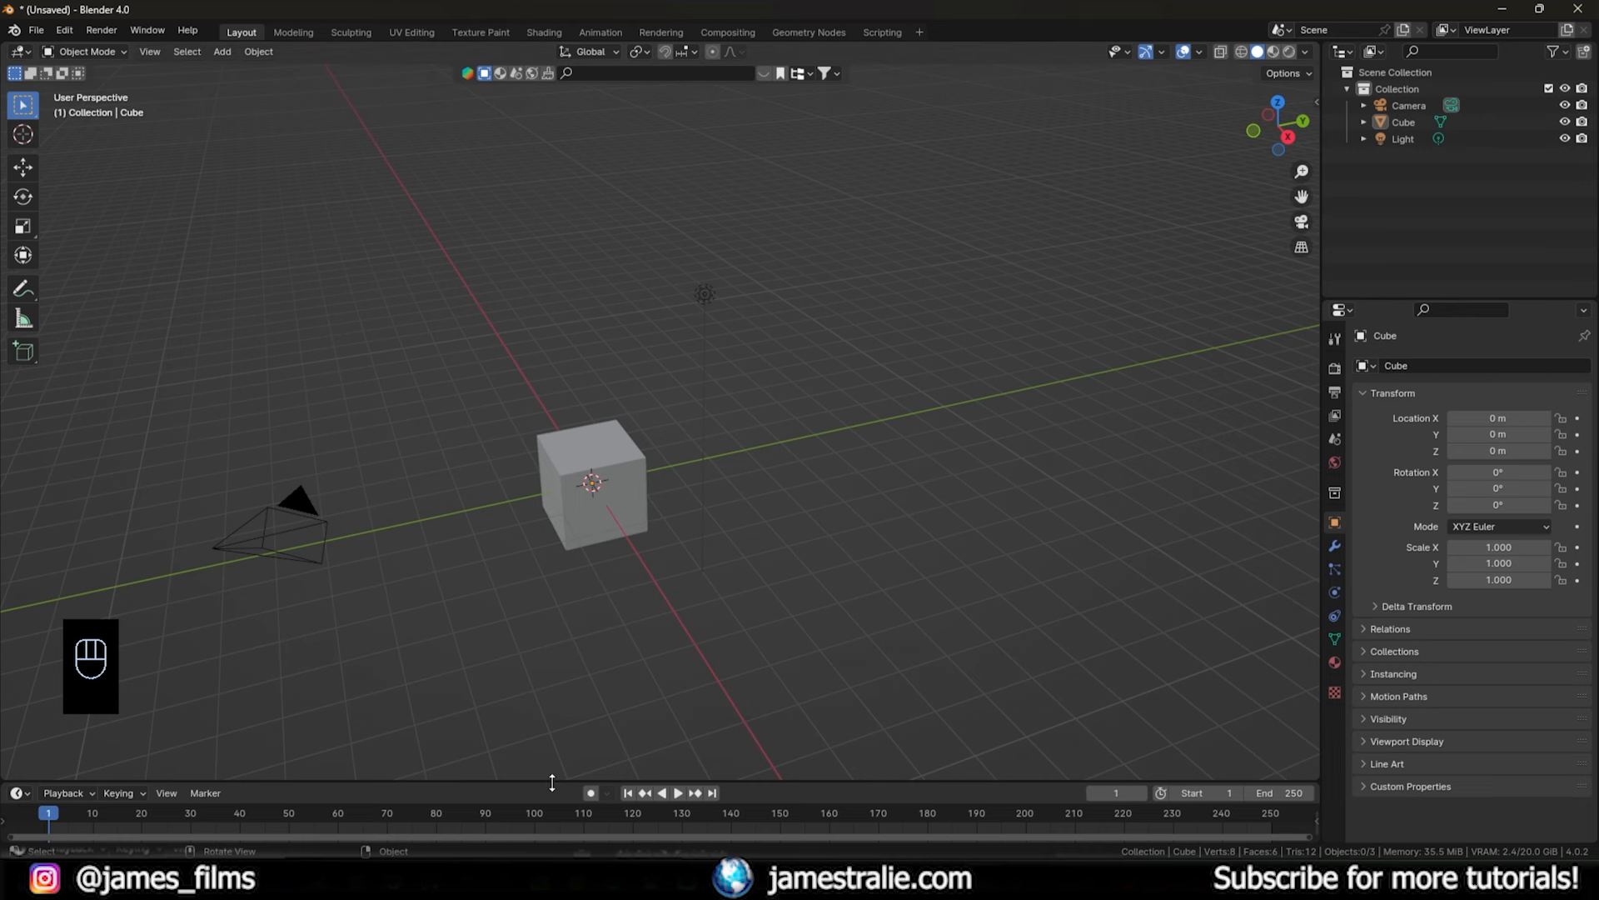
pyautogui.moveTo(551, 782); pyautogui.dragTo(616, 492)
pyautogui.click(20, 501)
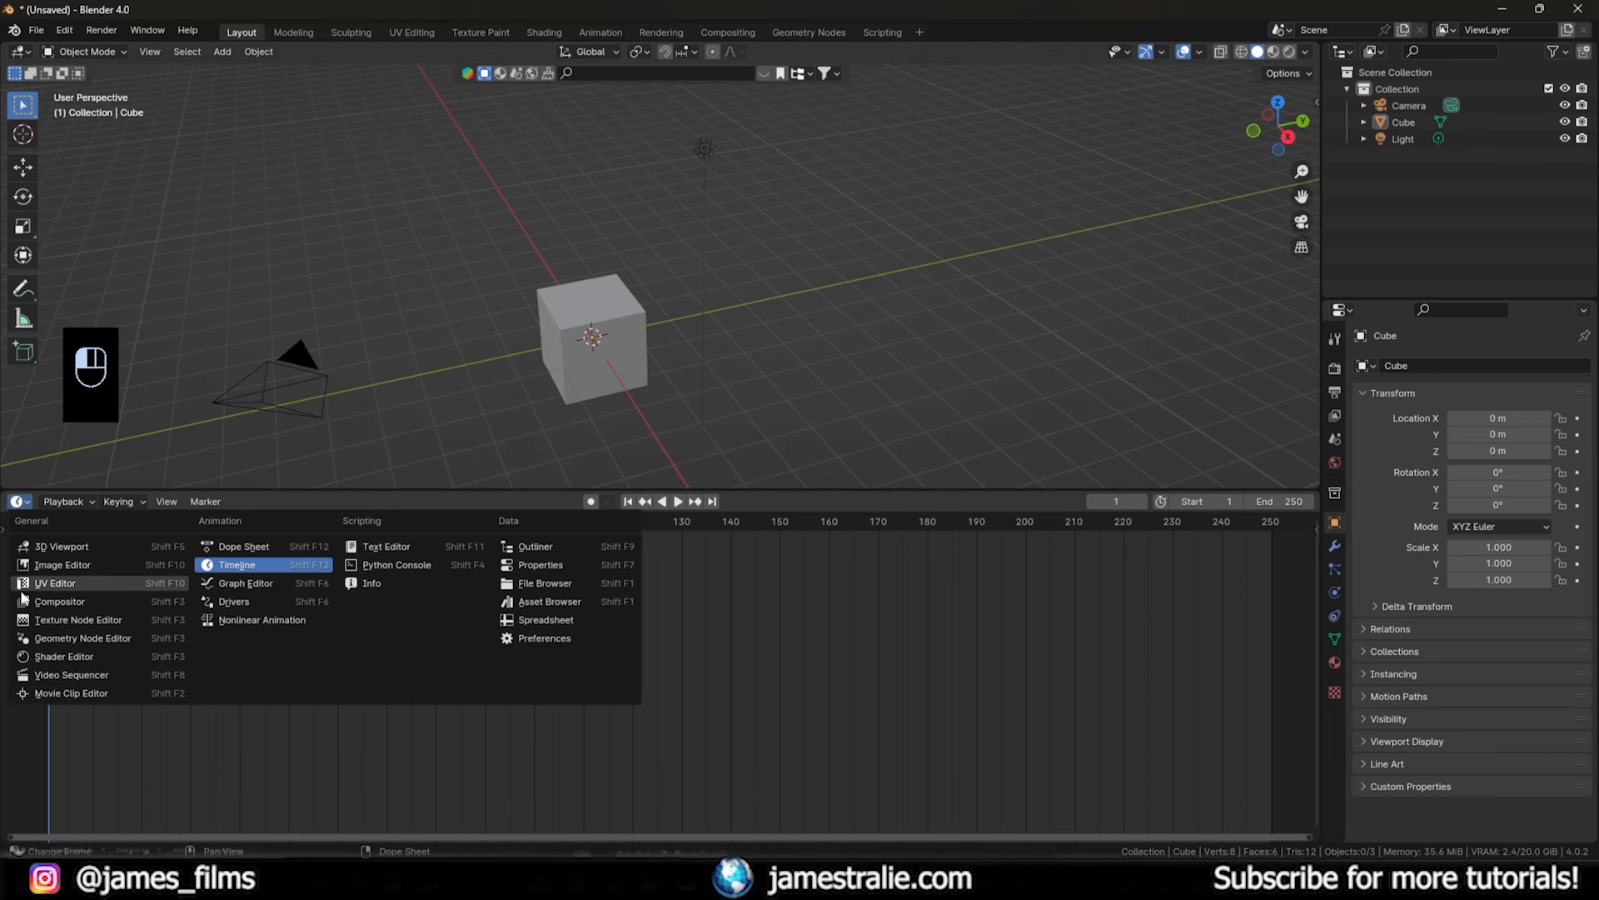
pyautogui.click(67, 653)
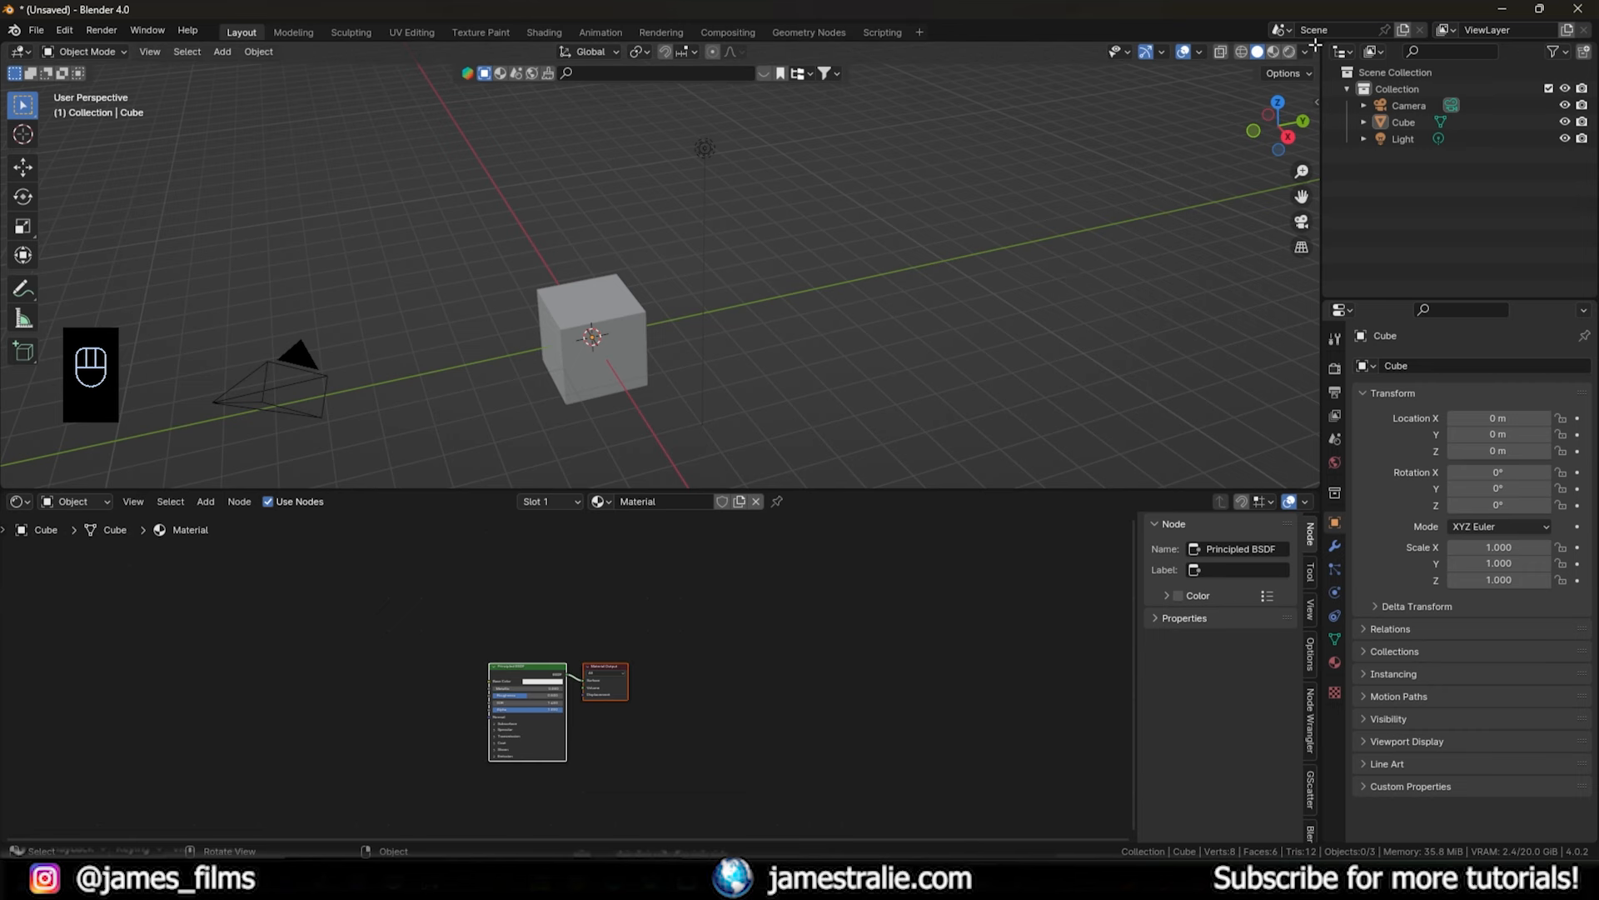
pyautogui.moveTo(1314, 44); pyautogui.dragTo(926, 61)
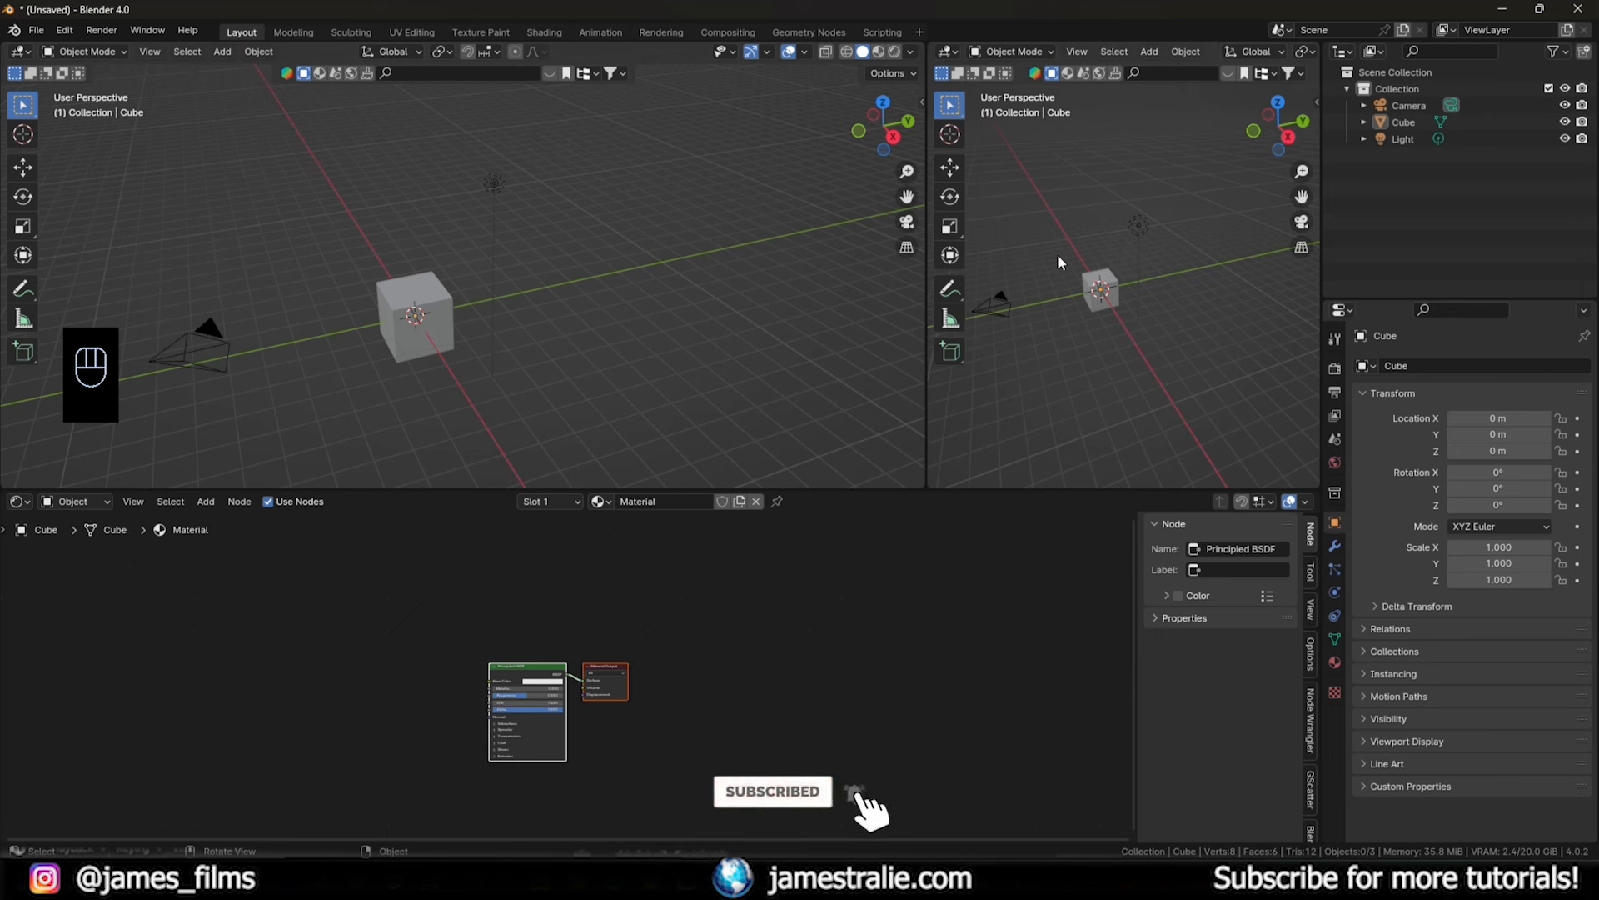
pyautogui.press('KP_0')
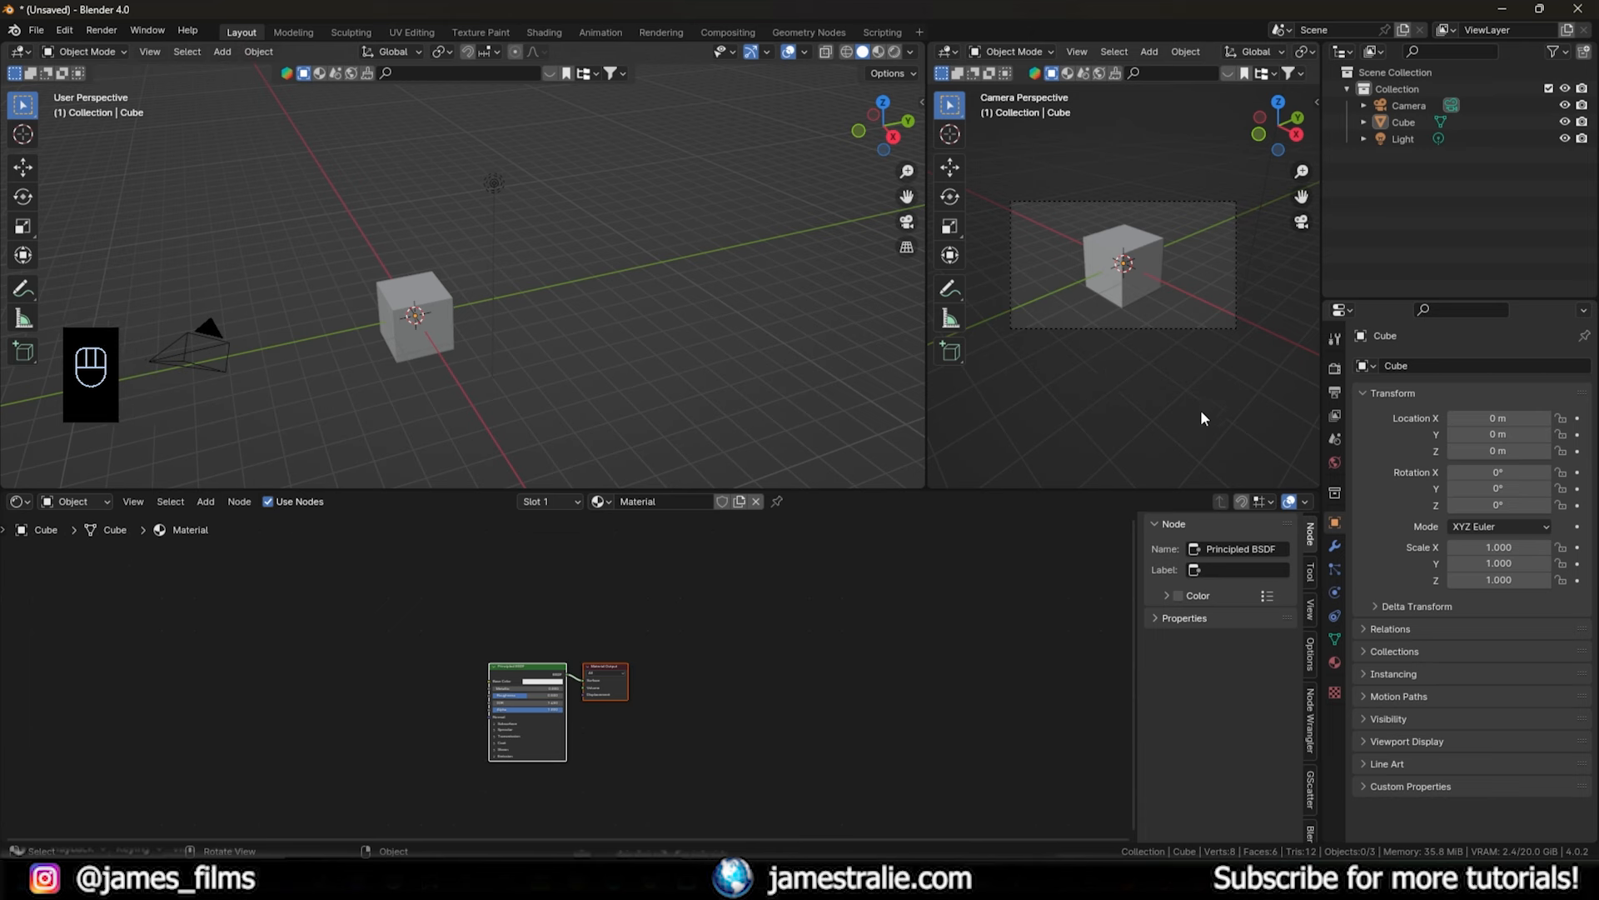
# - Set the output resolution to 1080 x 1920 px and enable Render Region
pyautogui.click(1336, 392)
pyautogui.click(1508, 389)
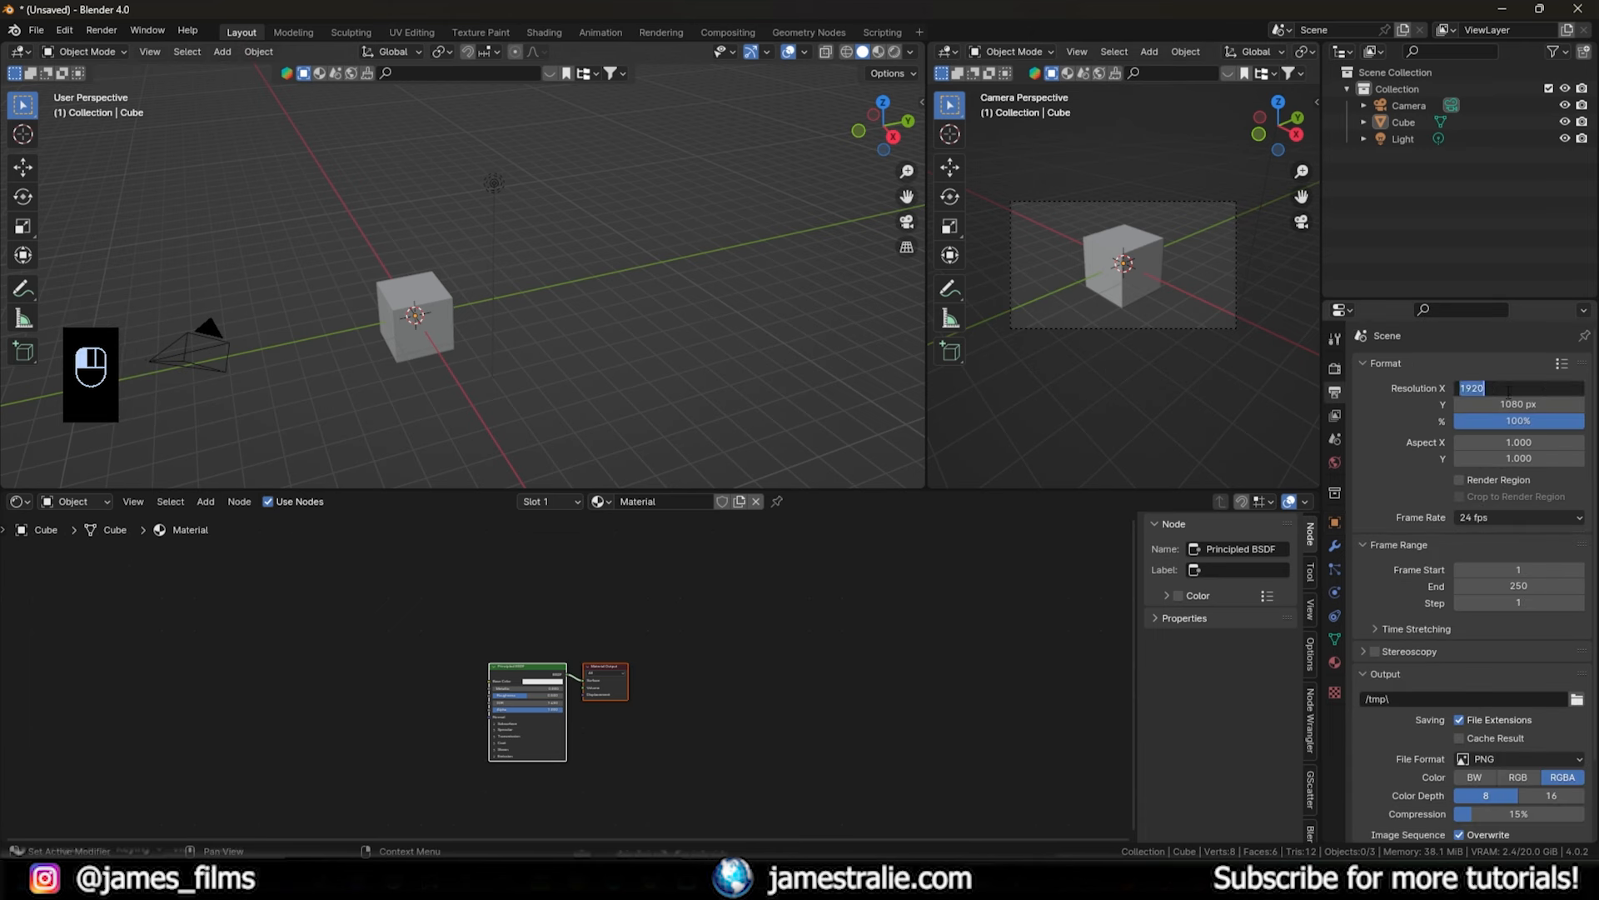
pyautogui.write('1080')
pyautogui.press('Return')
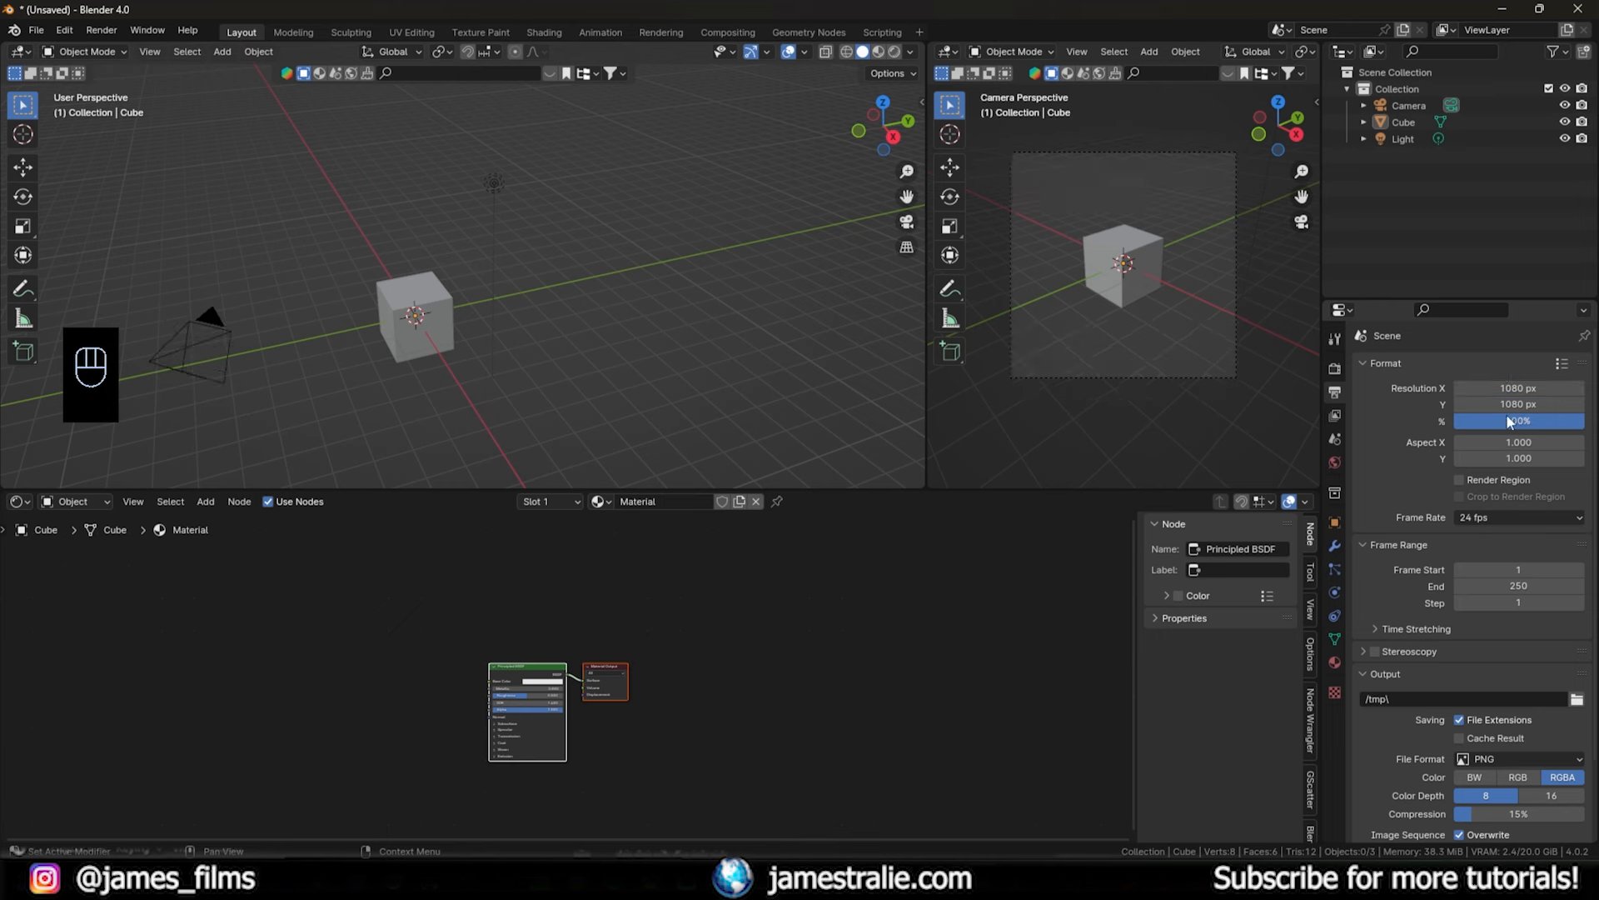
pyautogui.click(1508, 404)
pyautogui.write('1920')
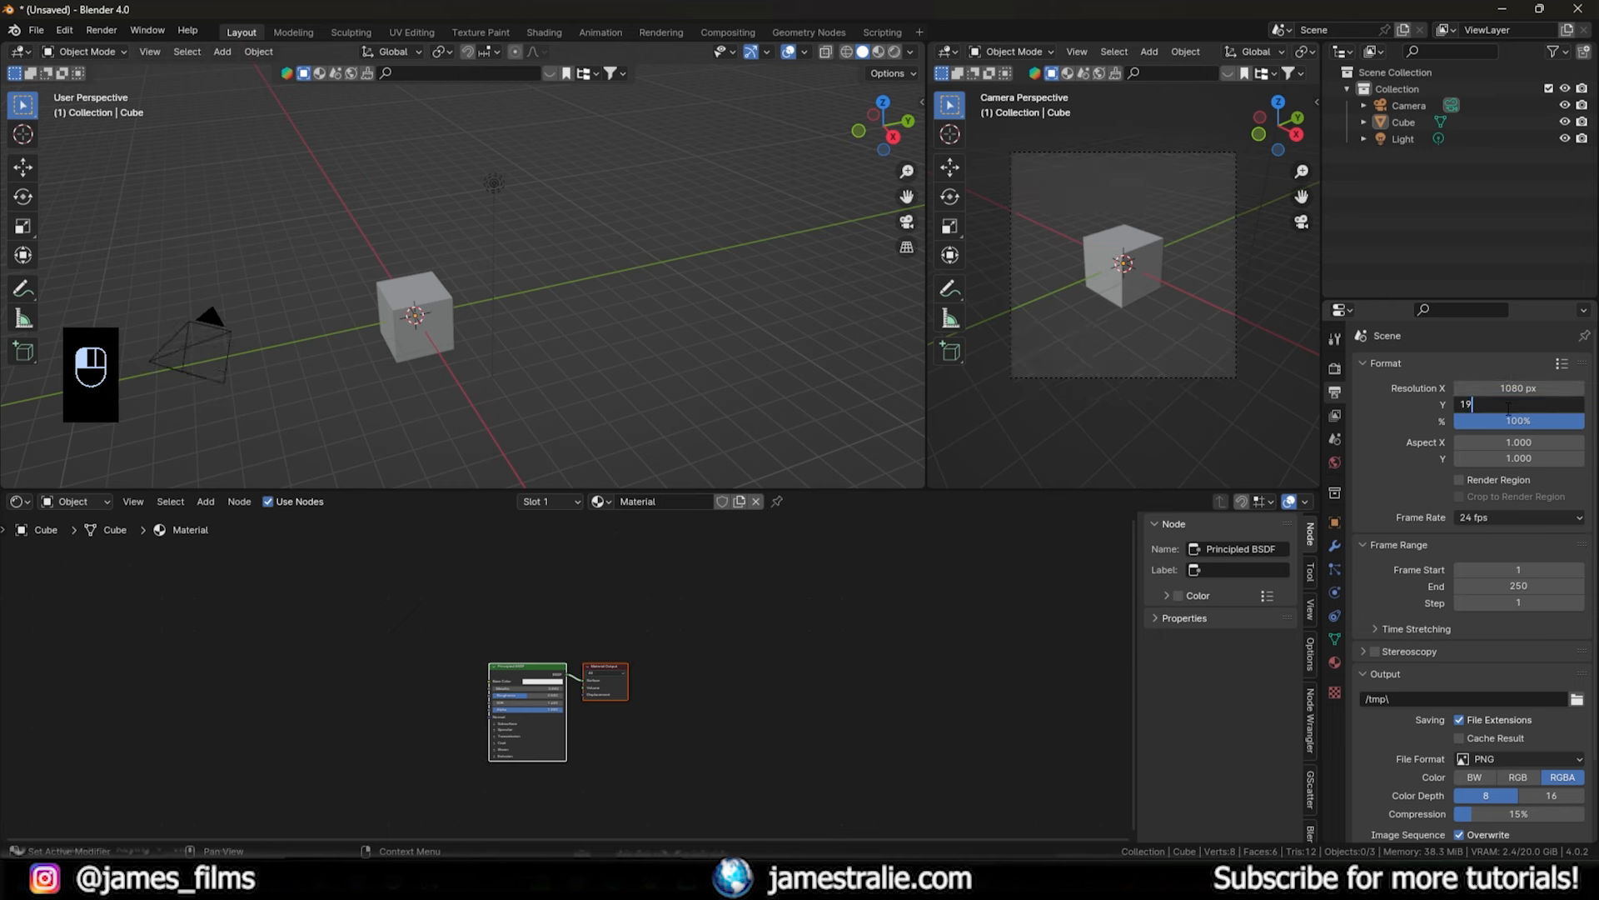
pyautogui.press('Return')
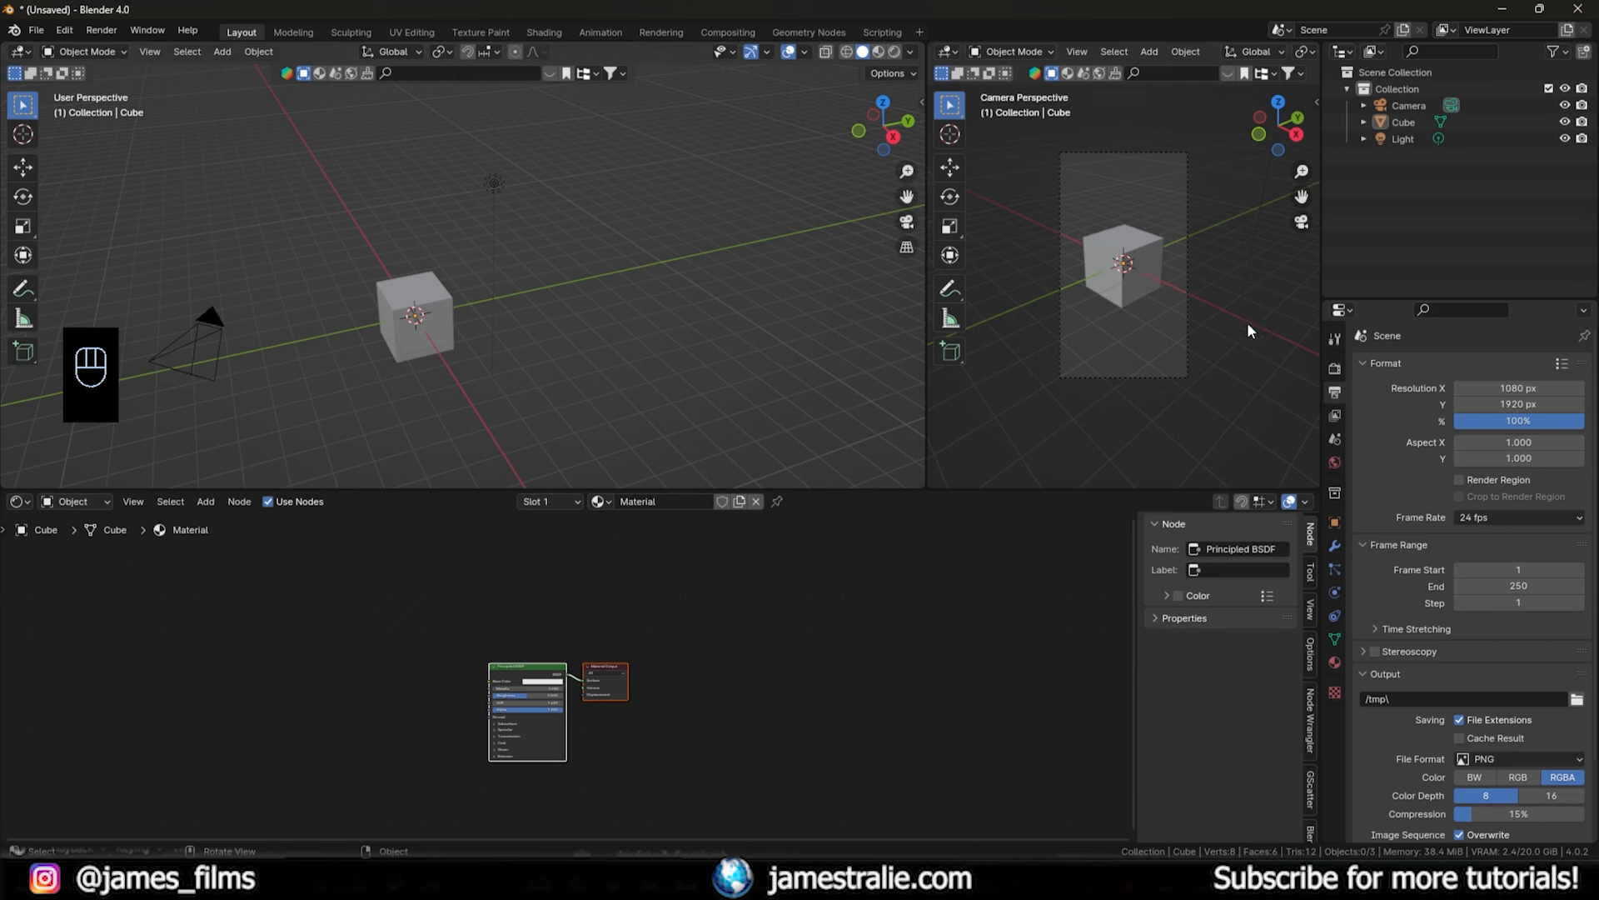
pyautogui.scroll(2, 1207, 321)
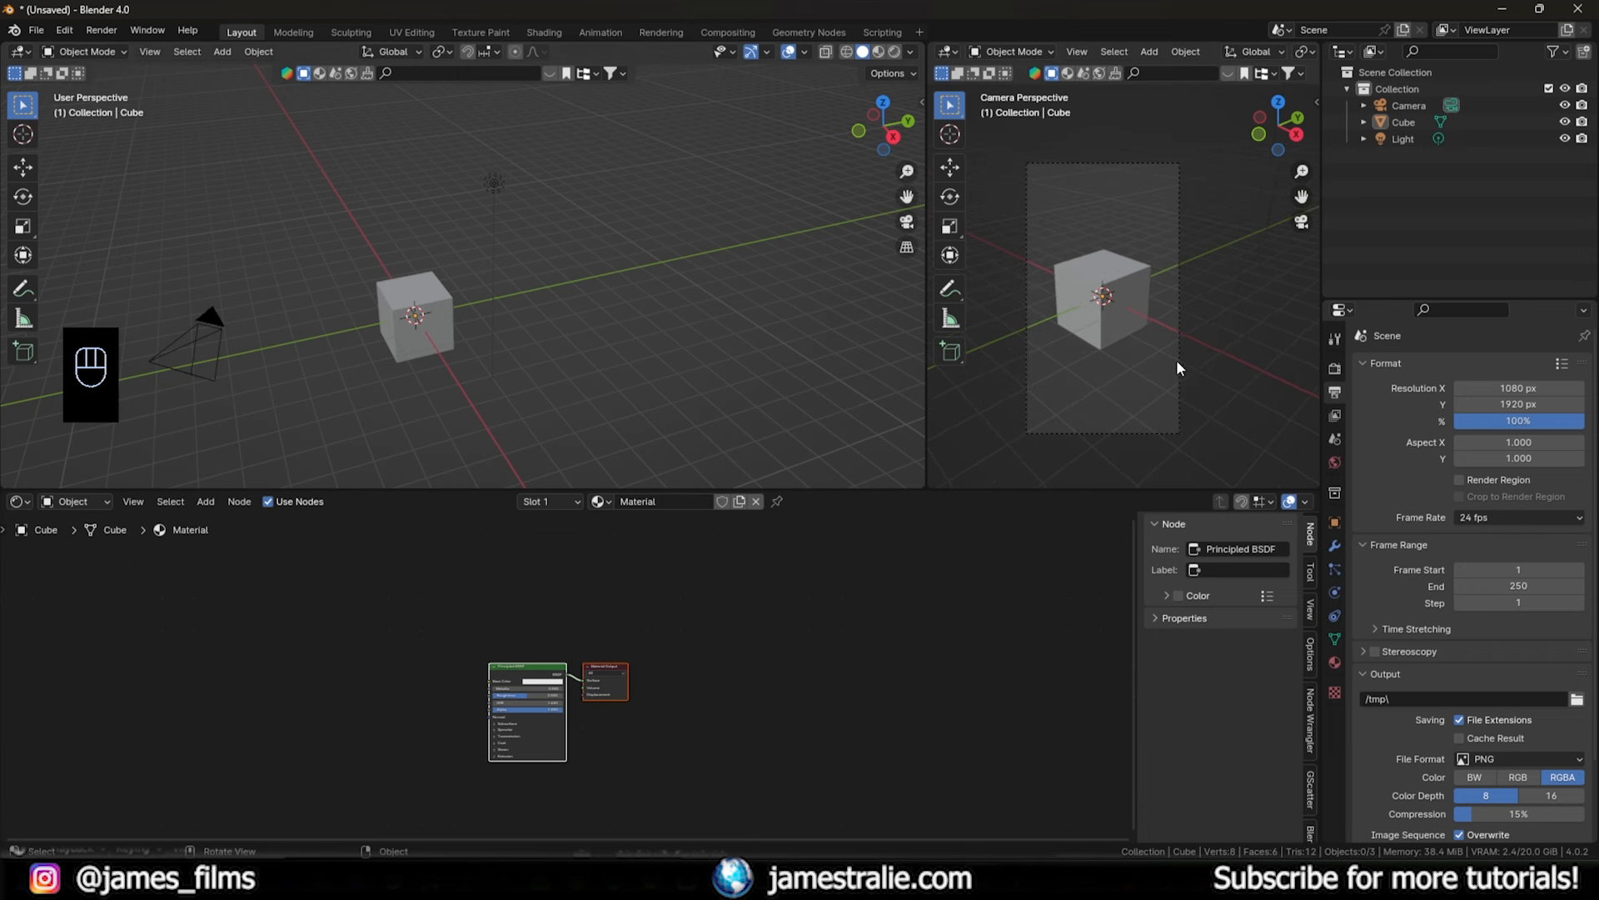
pyautogui.click(1459, 481)
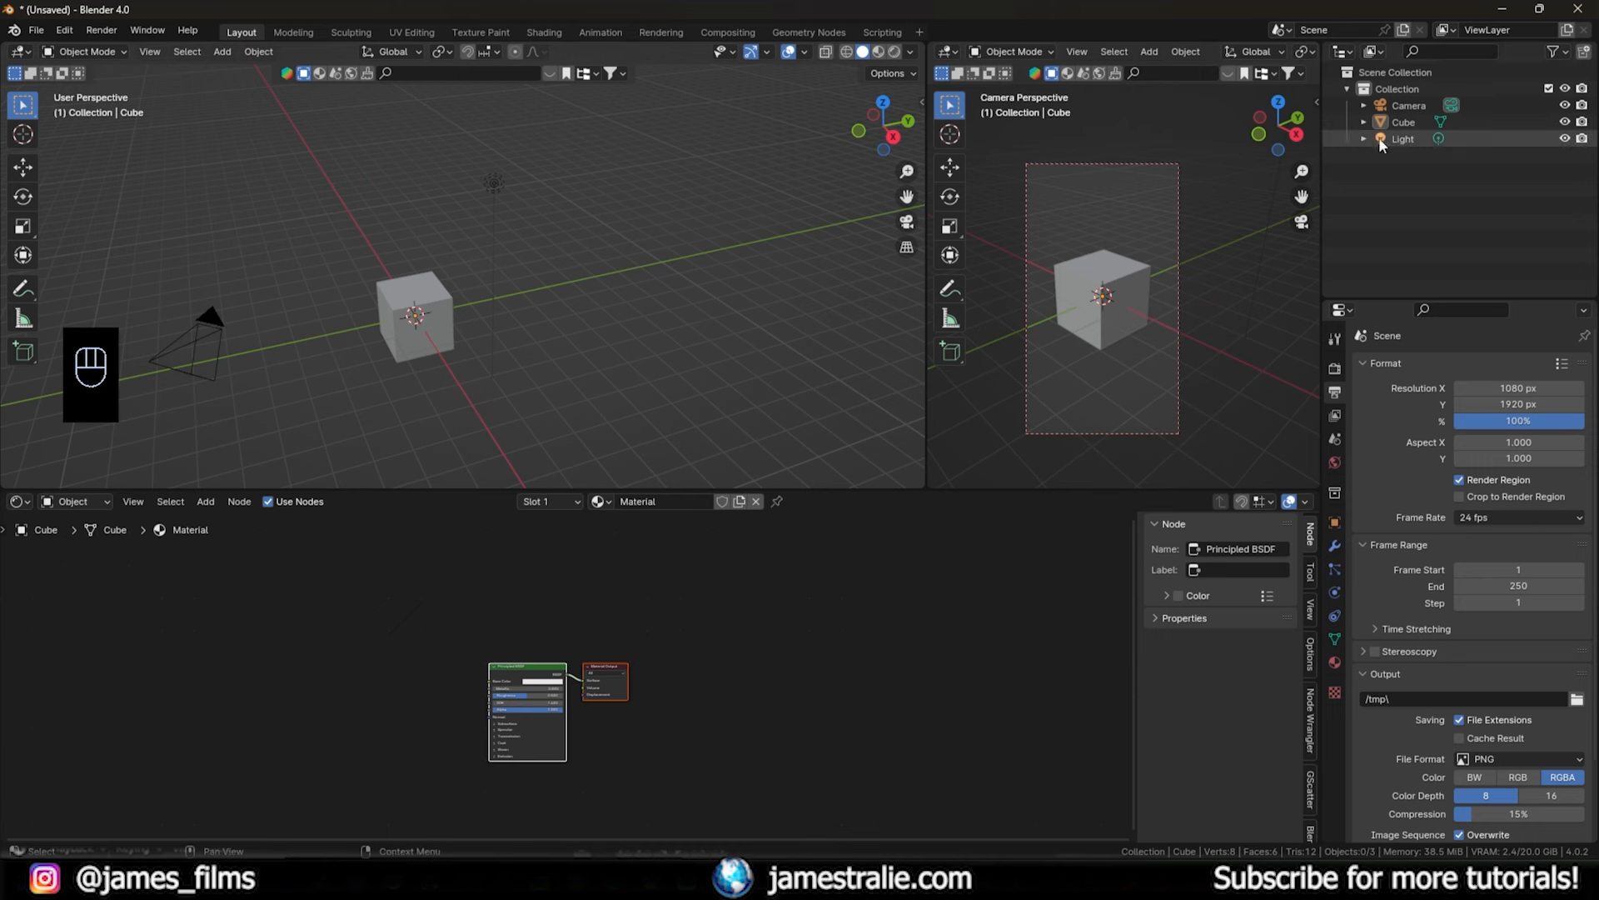
# - Clear the camera's rotation and location so it sits unrotated at the world origin
pyautogui.click(1406, 105)
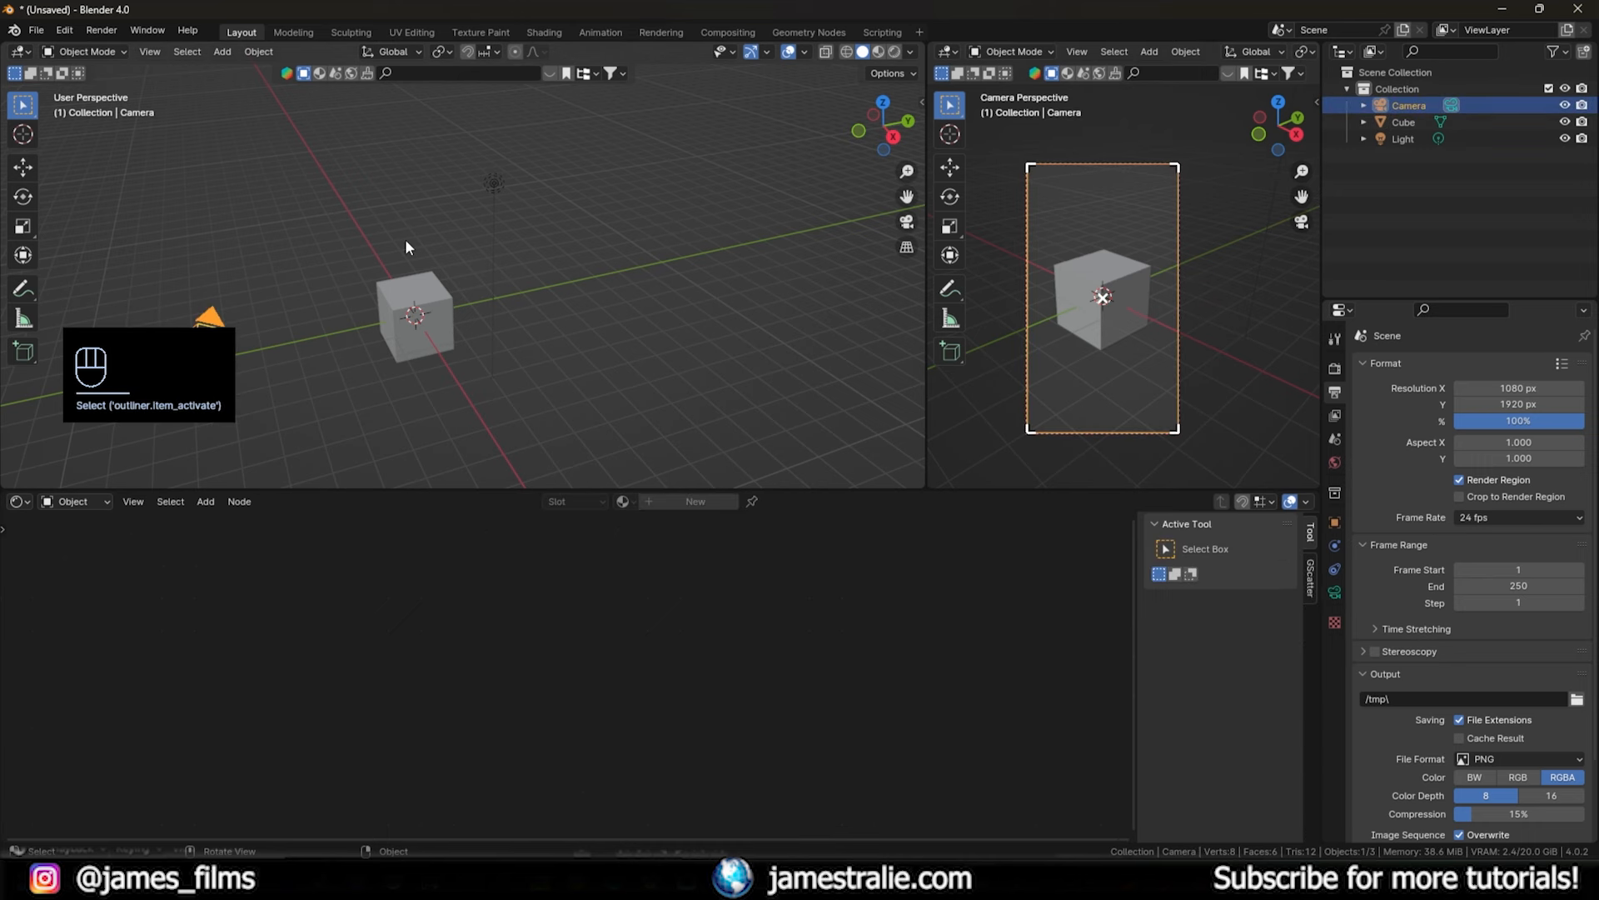
pyautogui.hotkey('alt', 'r')
pyautogui.hotkey('alt', 'g')
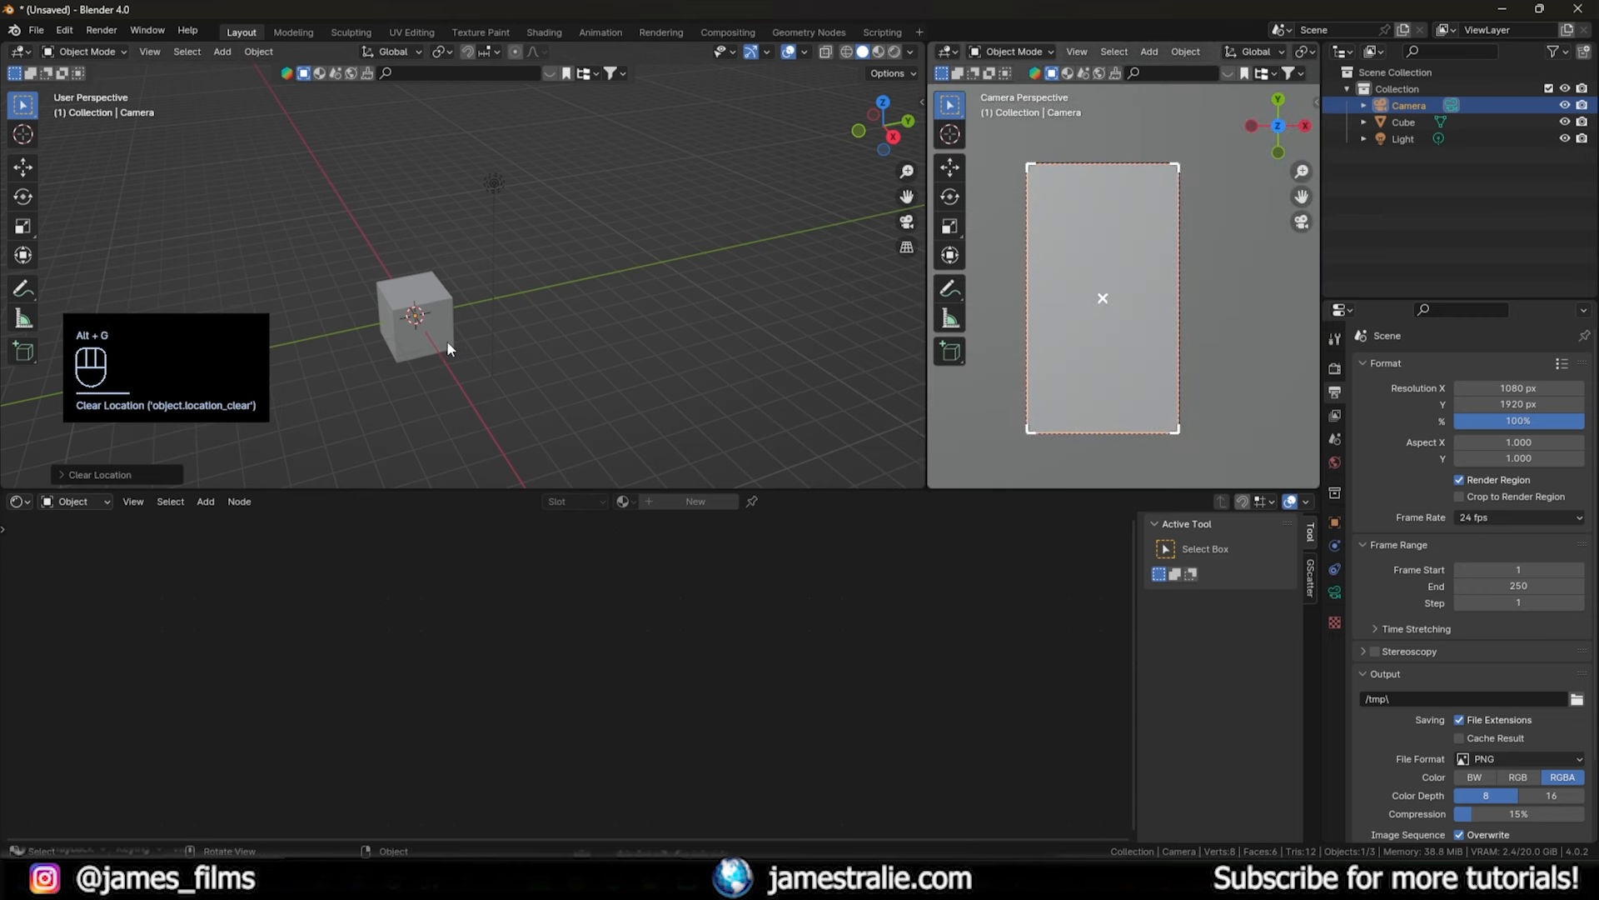
pyautogui.press('r')
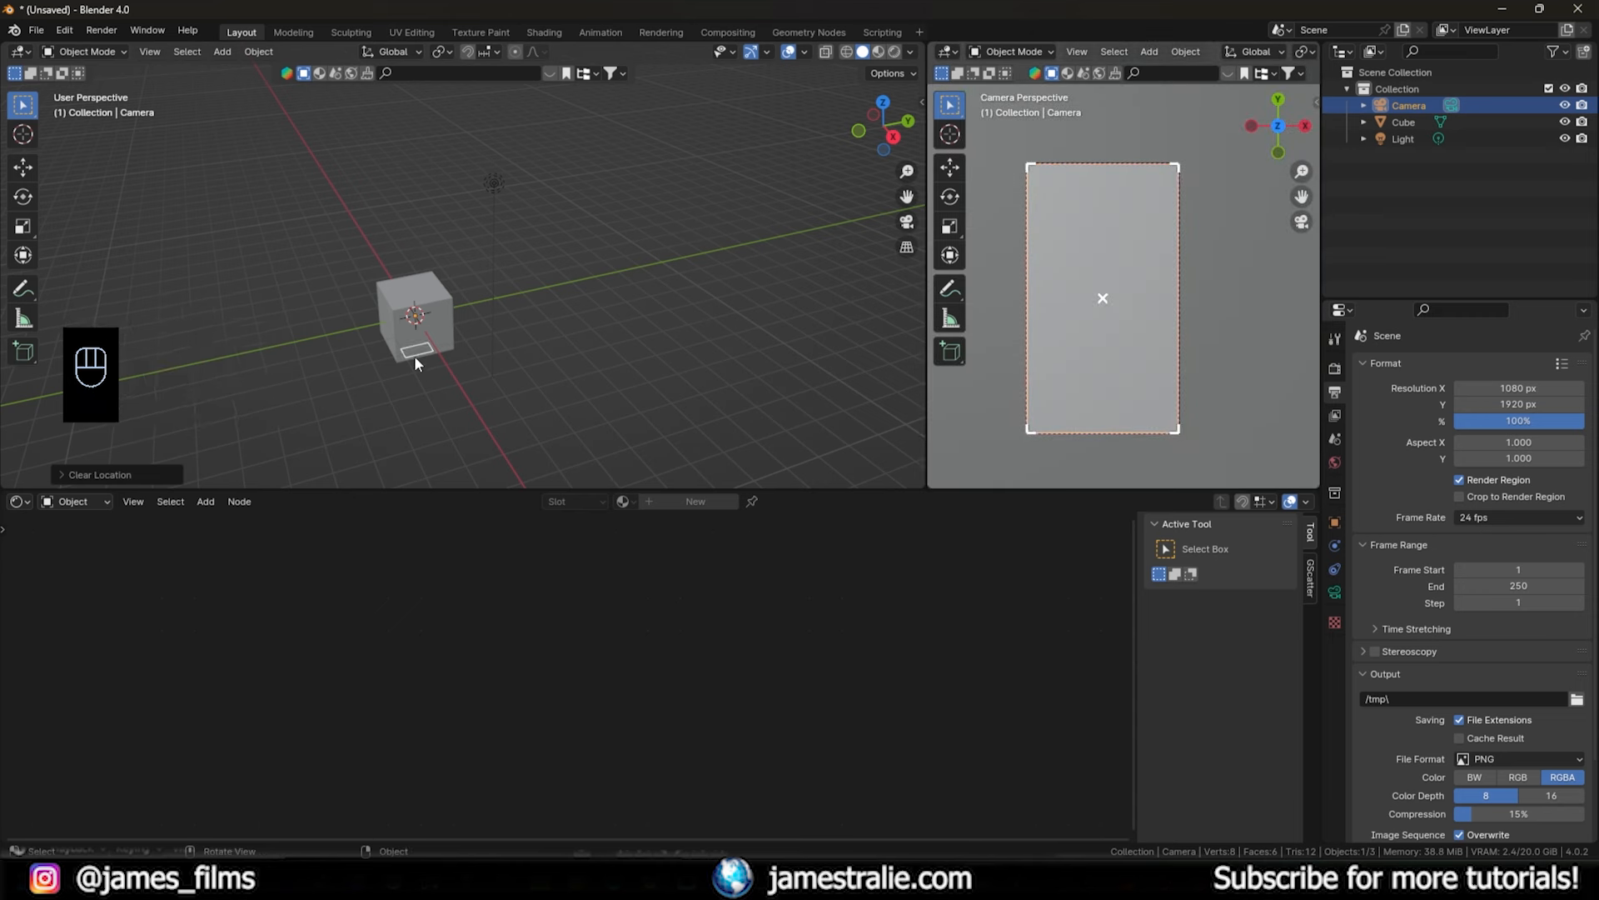
# - Delete the default cube from the scene
pyautogui.click(446, 321)
pyautogui.press('x')
pyautogui.click(448, 320)
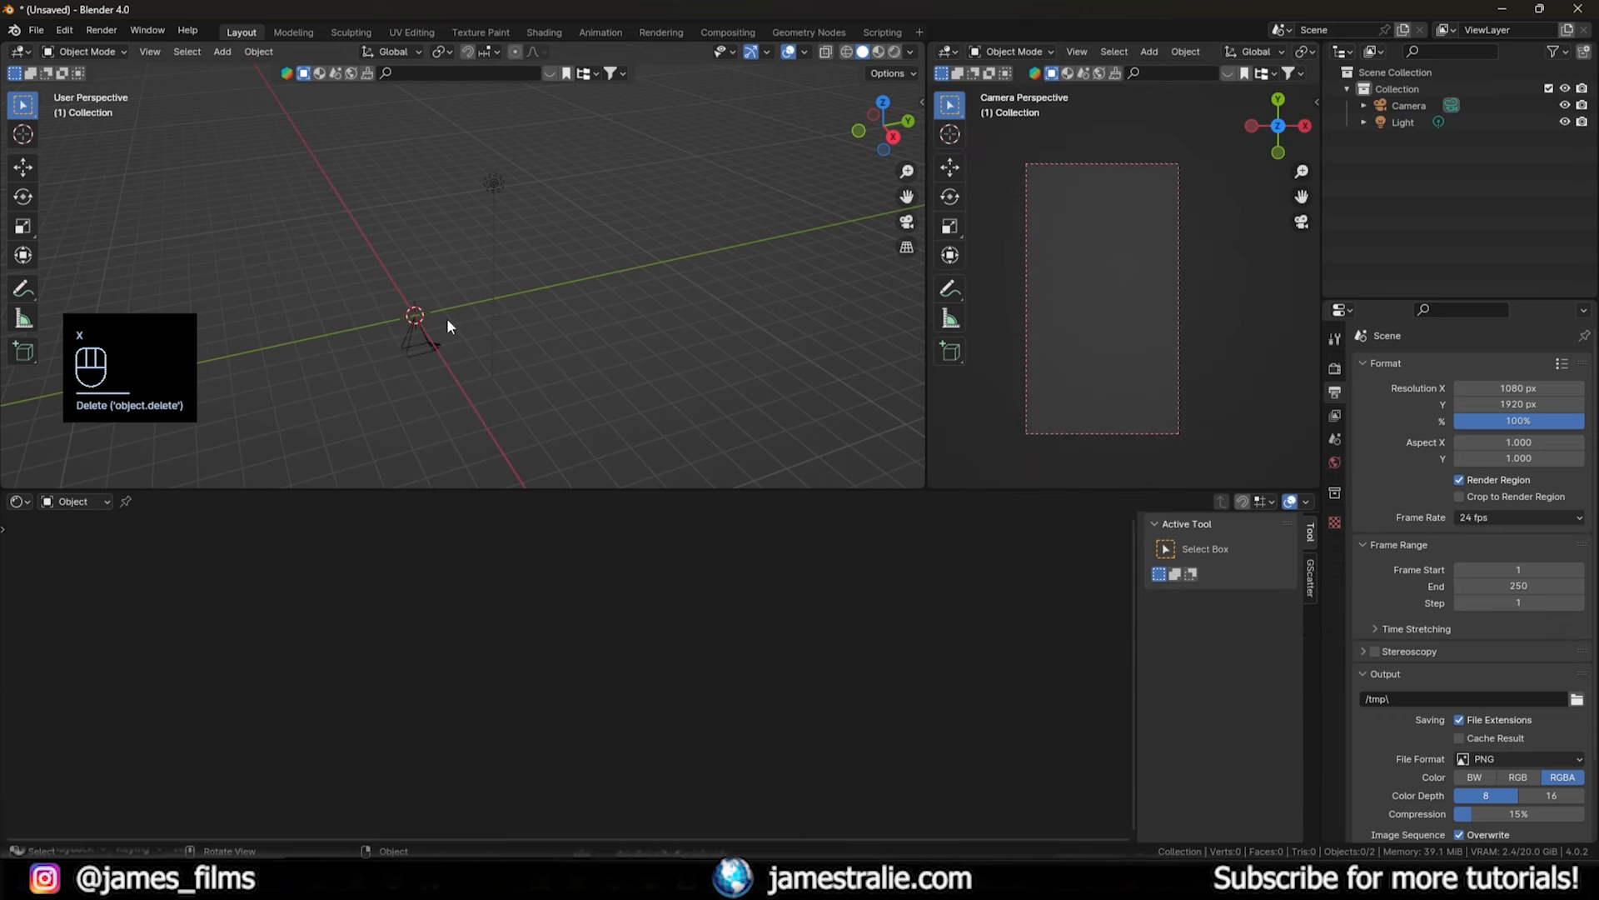
# - Rotate the camera 90° around the X axis
pyautogui.click(430, 354)
pyautogui.moveTo(428, 356); pyautogui.dragTo(492, 330, button='middle')
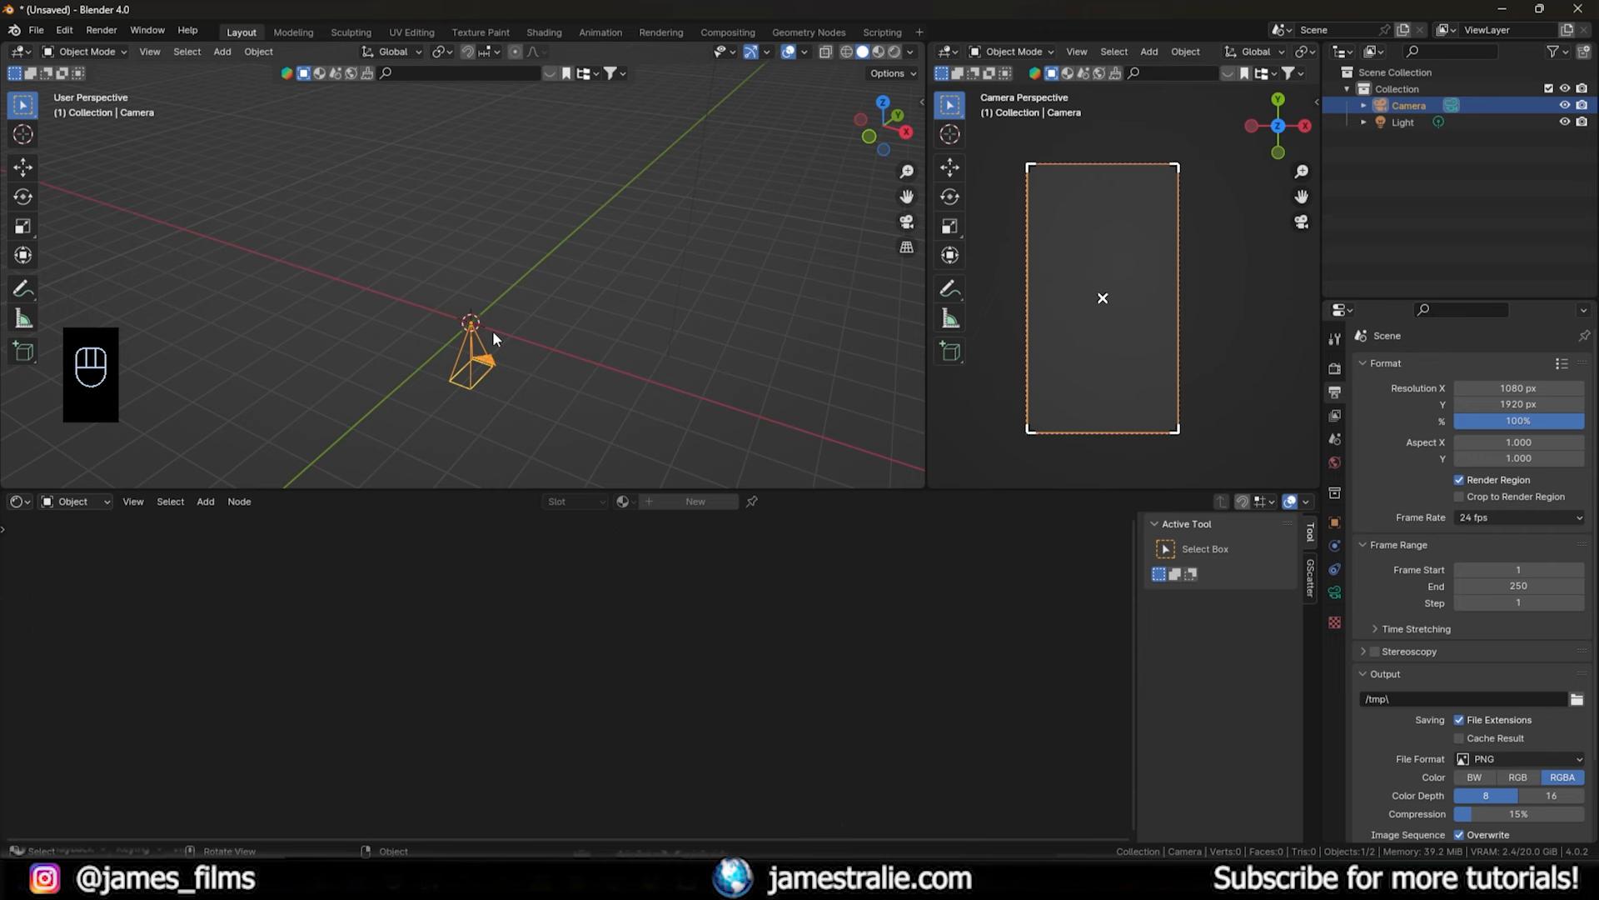
pyautogui.write('rx90')
pyautogui.press('Return')
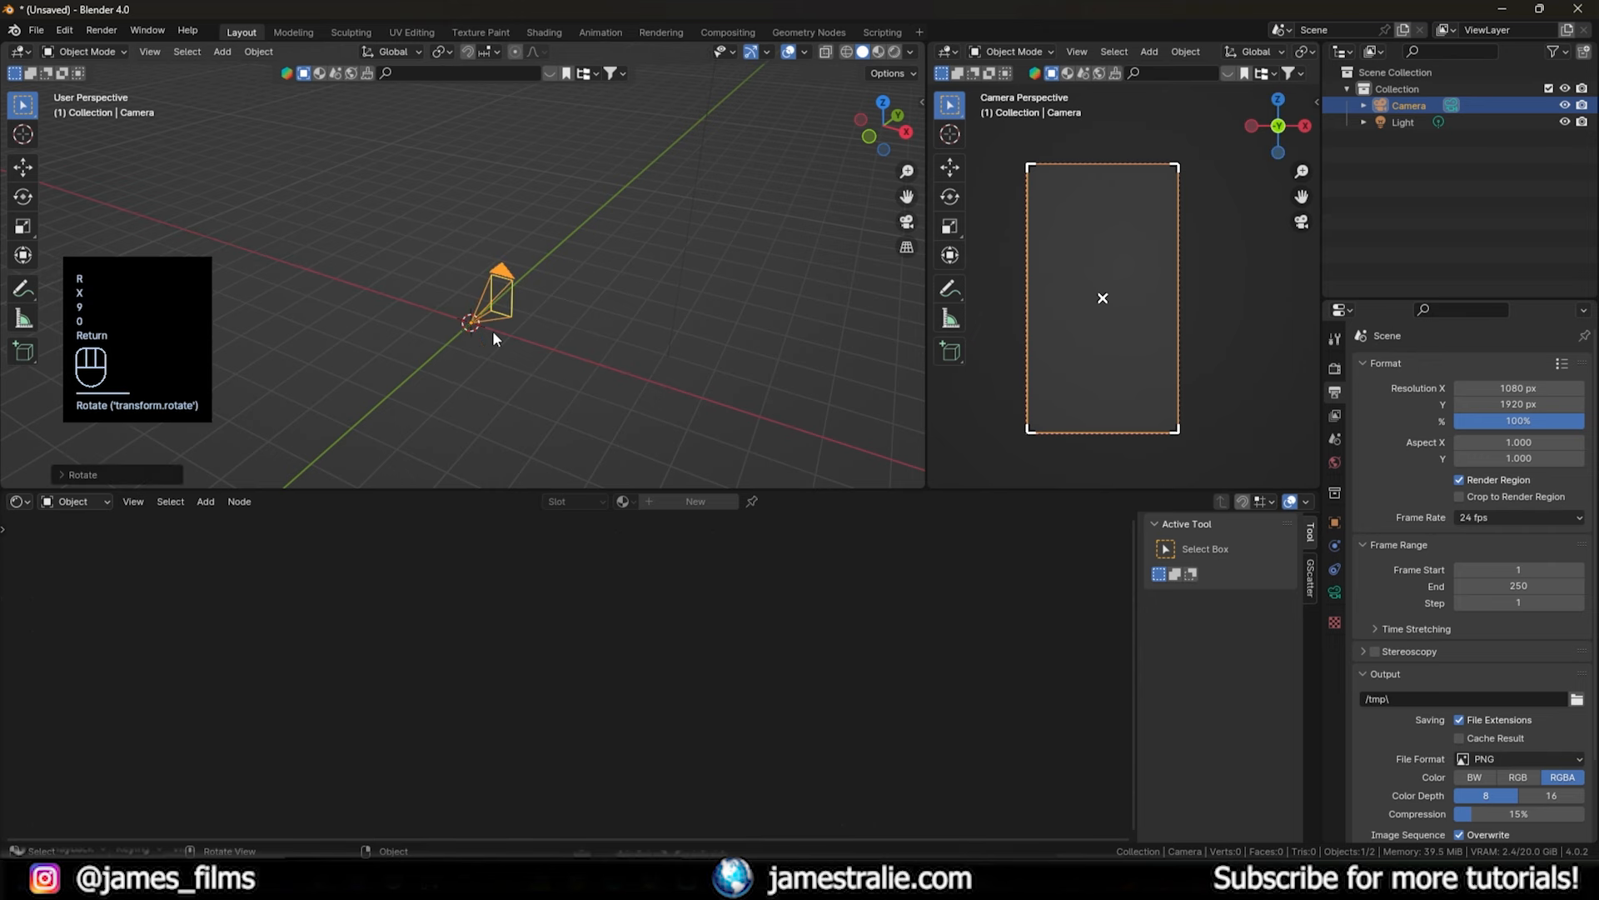
# - Raise the camera above the grid along Z and pull it back from the world origin along Y
pyautogui.press('g')
pyautogui.press('z')
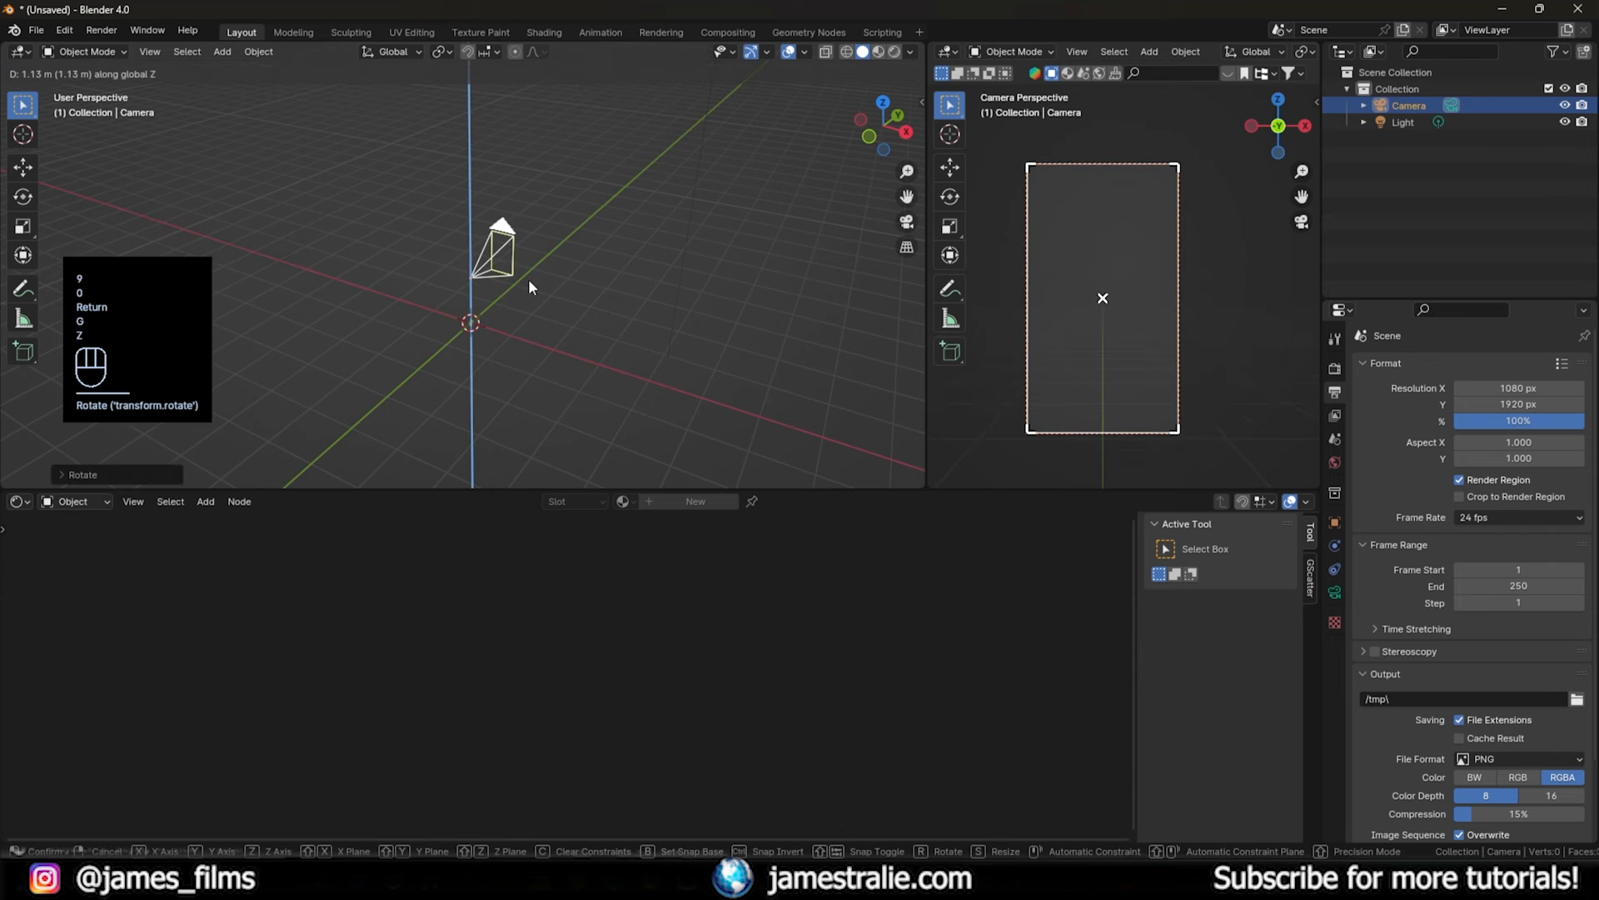
pyautogui.press('g')
pyautogui.press('y')
pyautogui.click(417, 392)
pyautogui.moveTo(417, 392); pyautogui.dragTo(534, 417, button='middle')
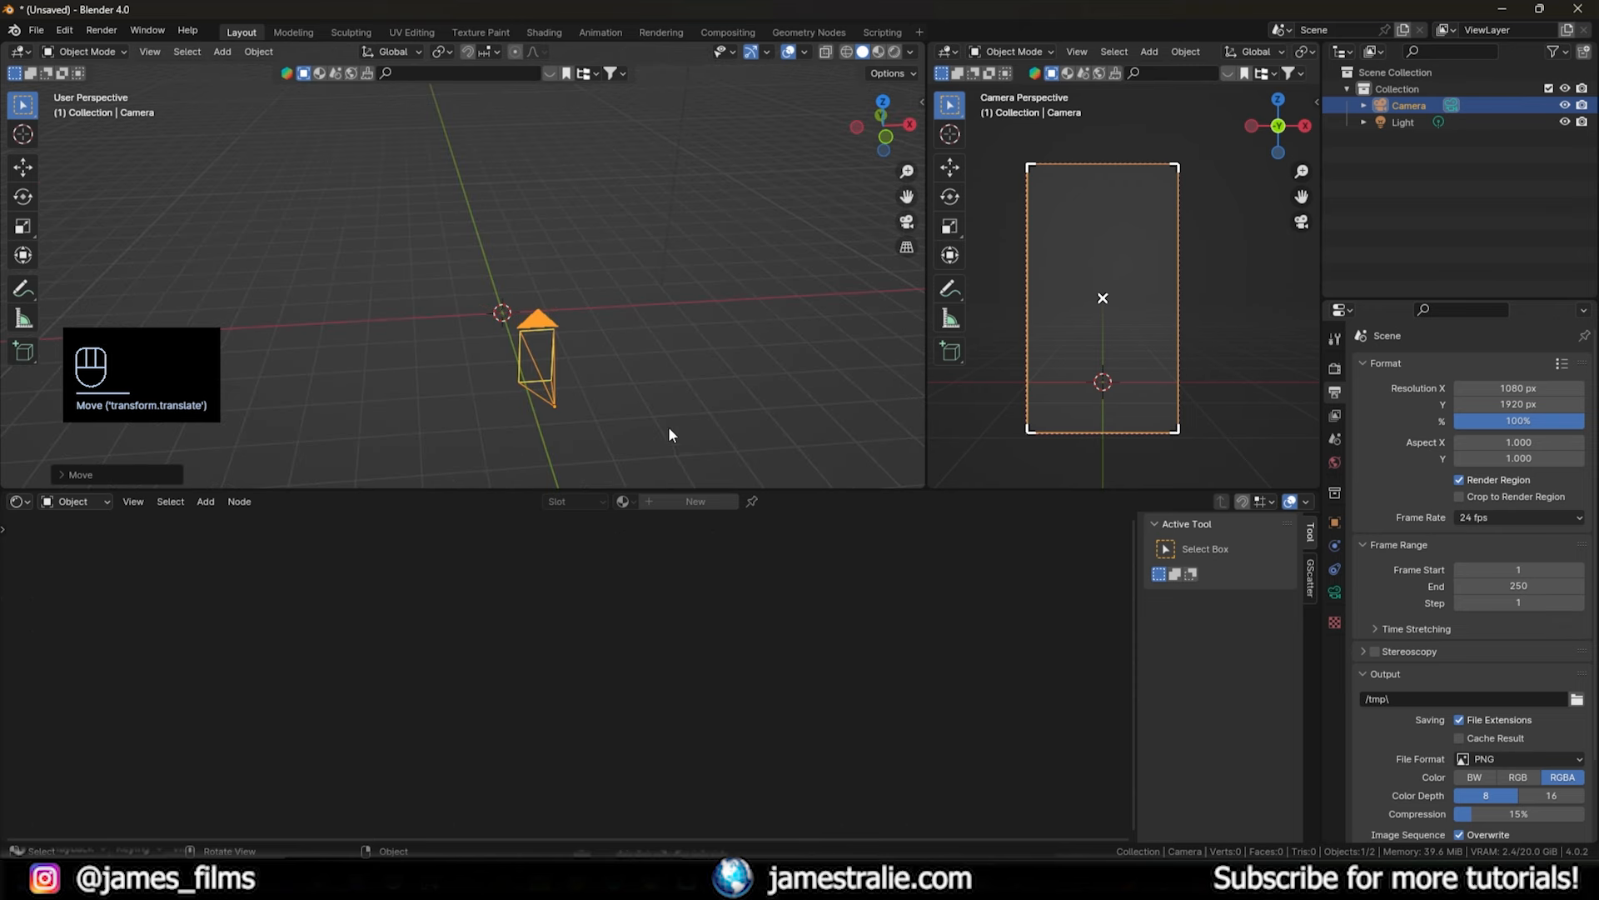
# - Set the camera's clip end to 999999 m
pyautogui.click(1335, 593)
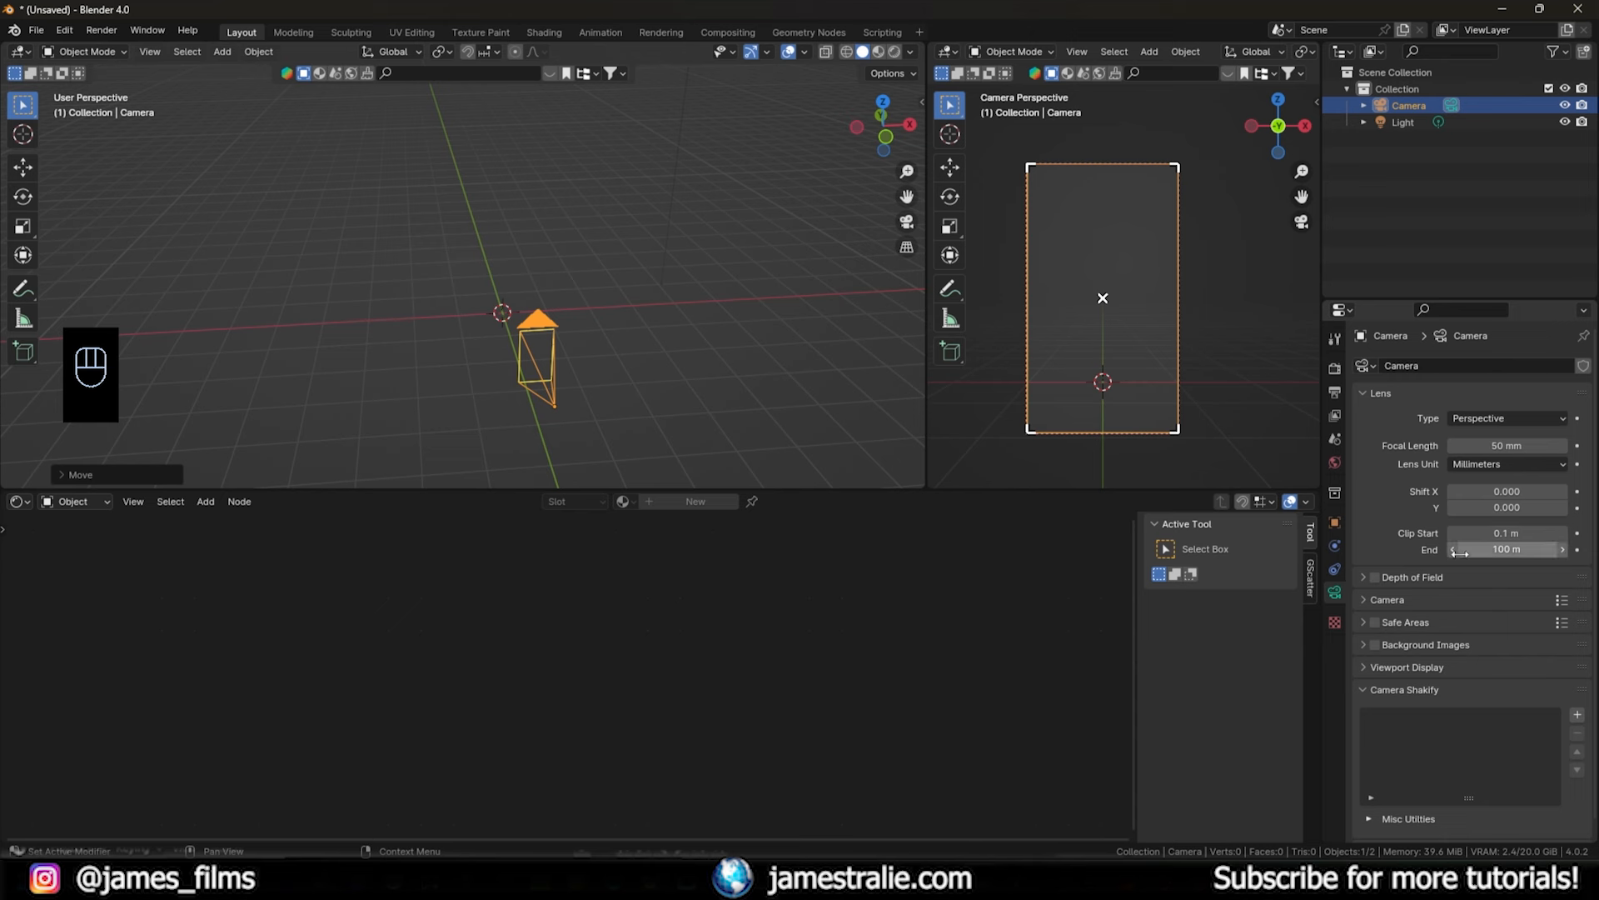
pyautogui.click(1495, 551)
pyautogui.write('9')
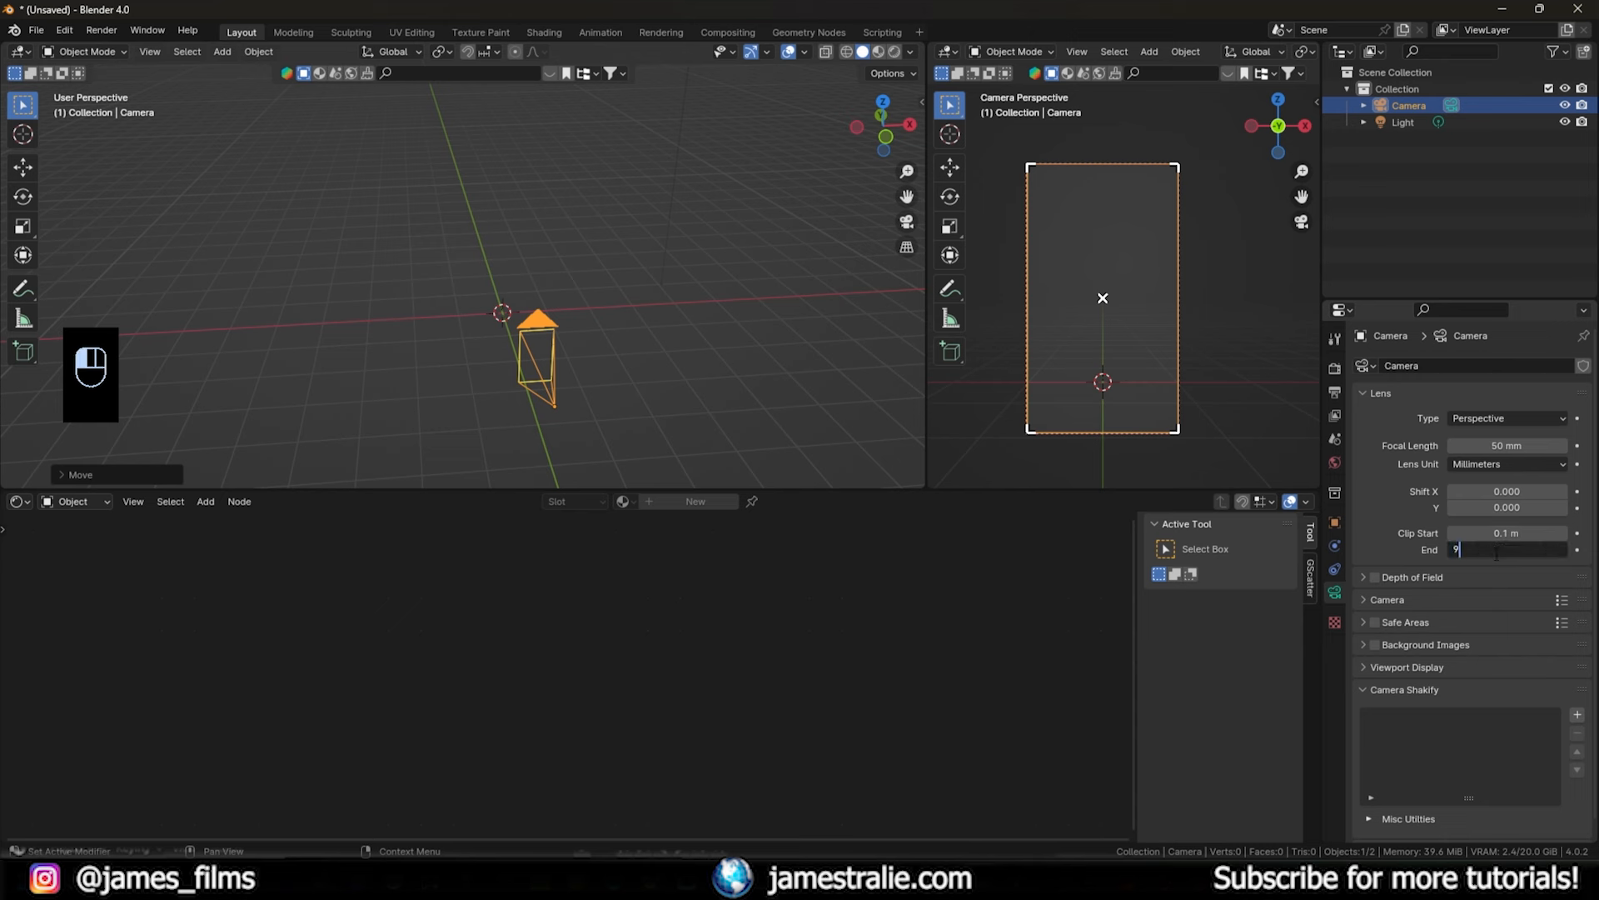
pyautogui.write('99999')
pyautogui.press('Return')
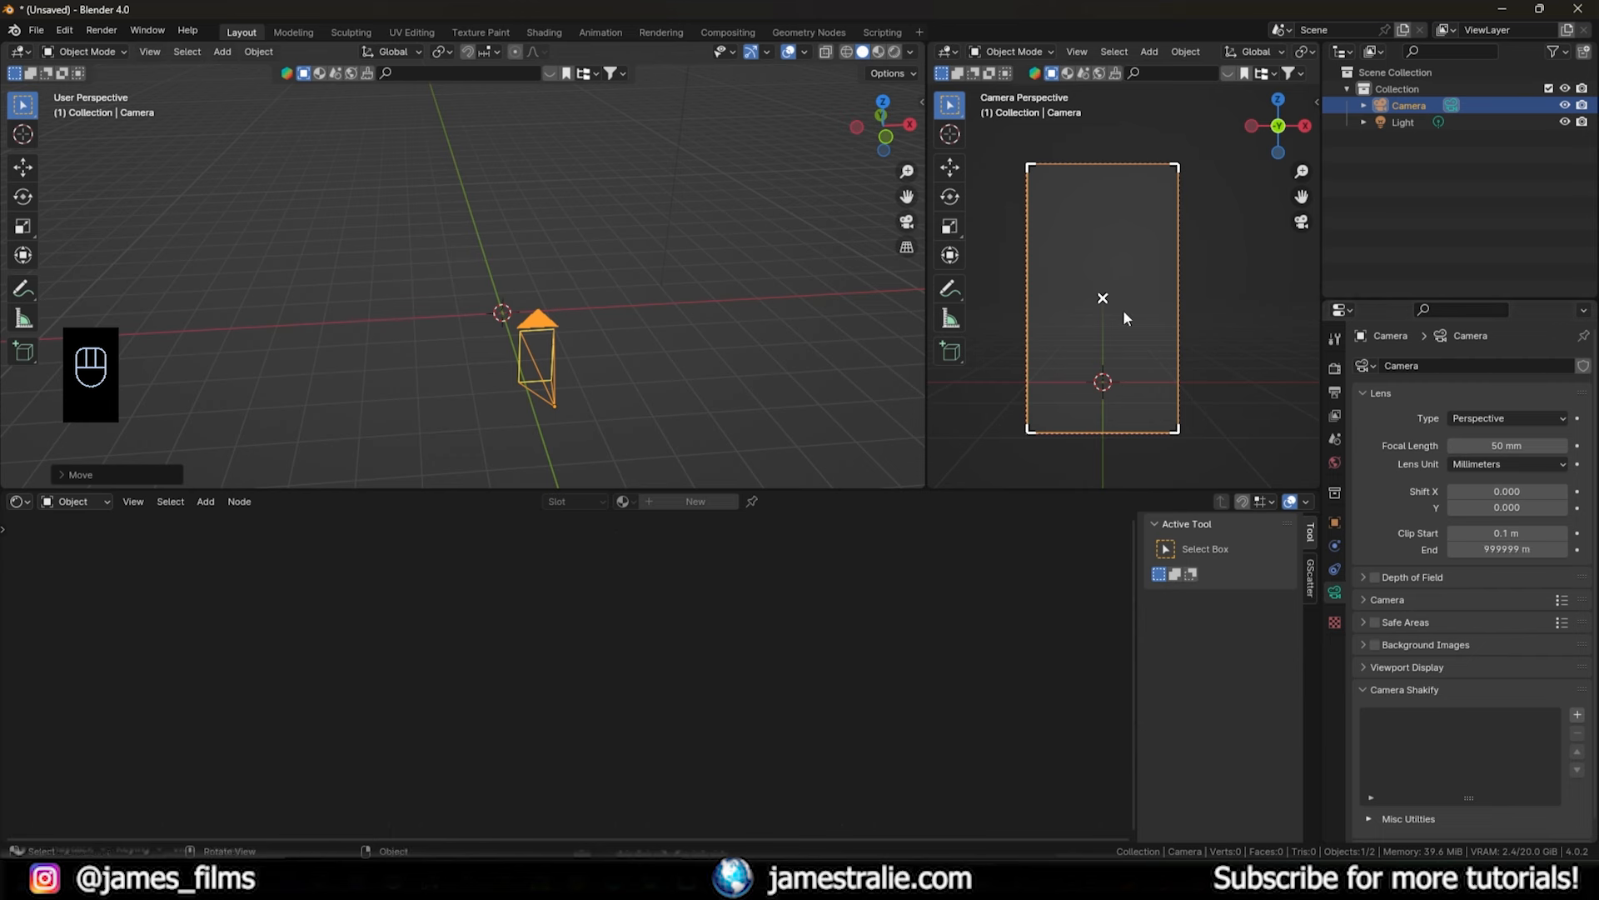
pyautogui.scroll(-3, 482, 239)
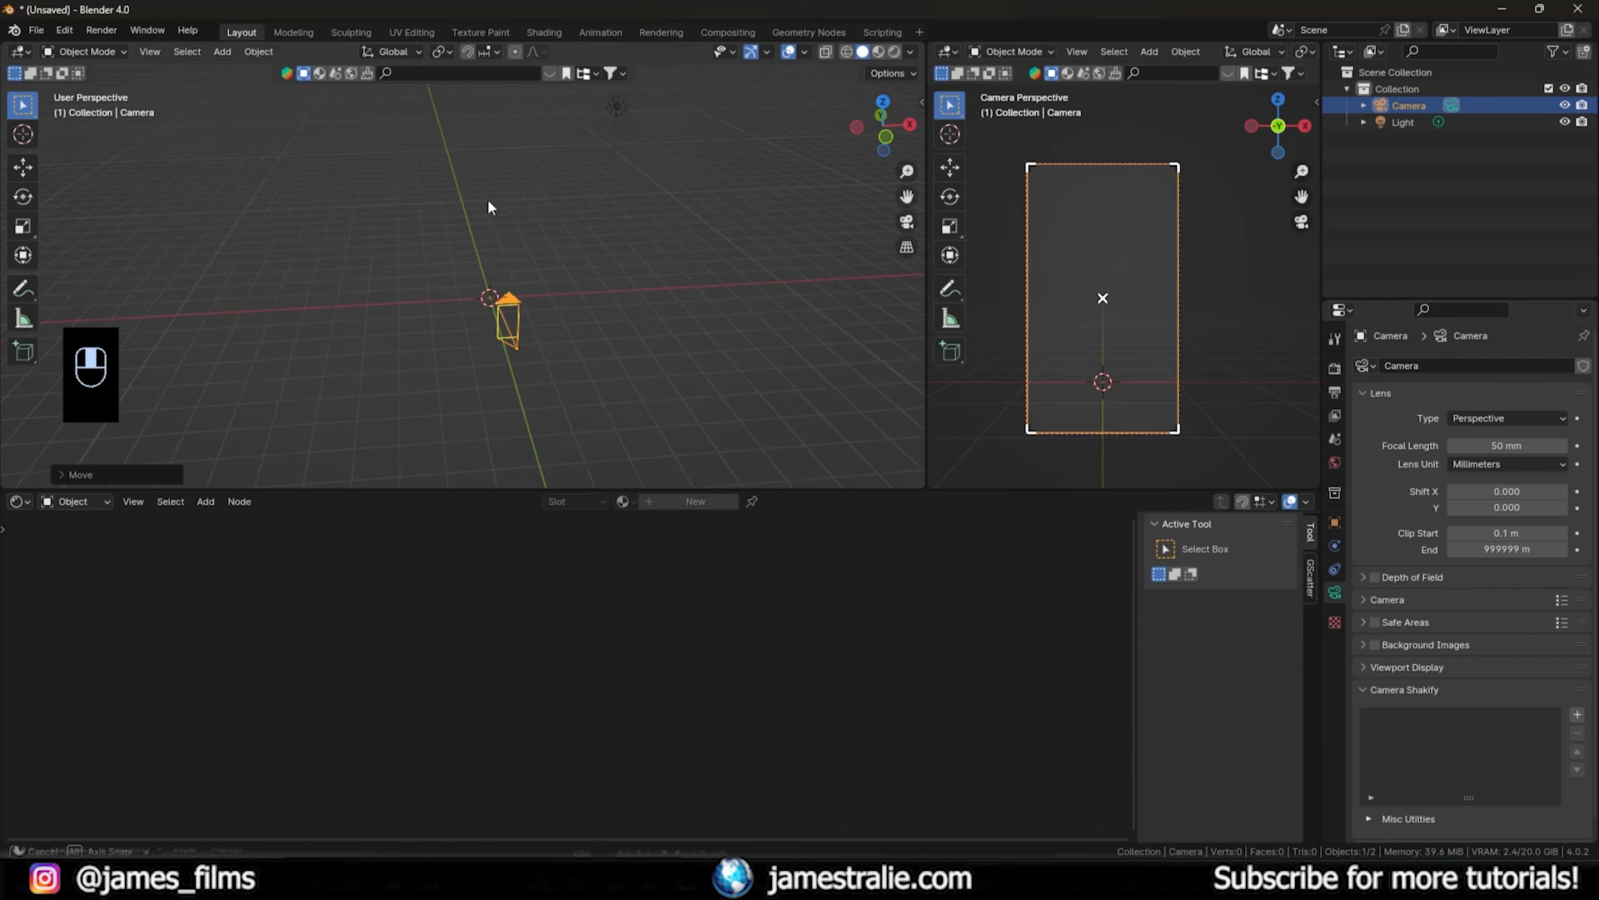
pyautogui.moveTo(489, 203); pyautogui.dragTo(461, 319, button='middle')
pyautogui.moveTo(585, 265); pyautogui.dragTo(563, 308, button='middle')
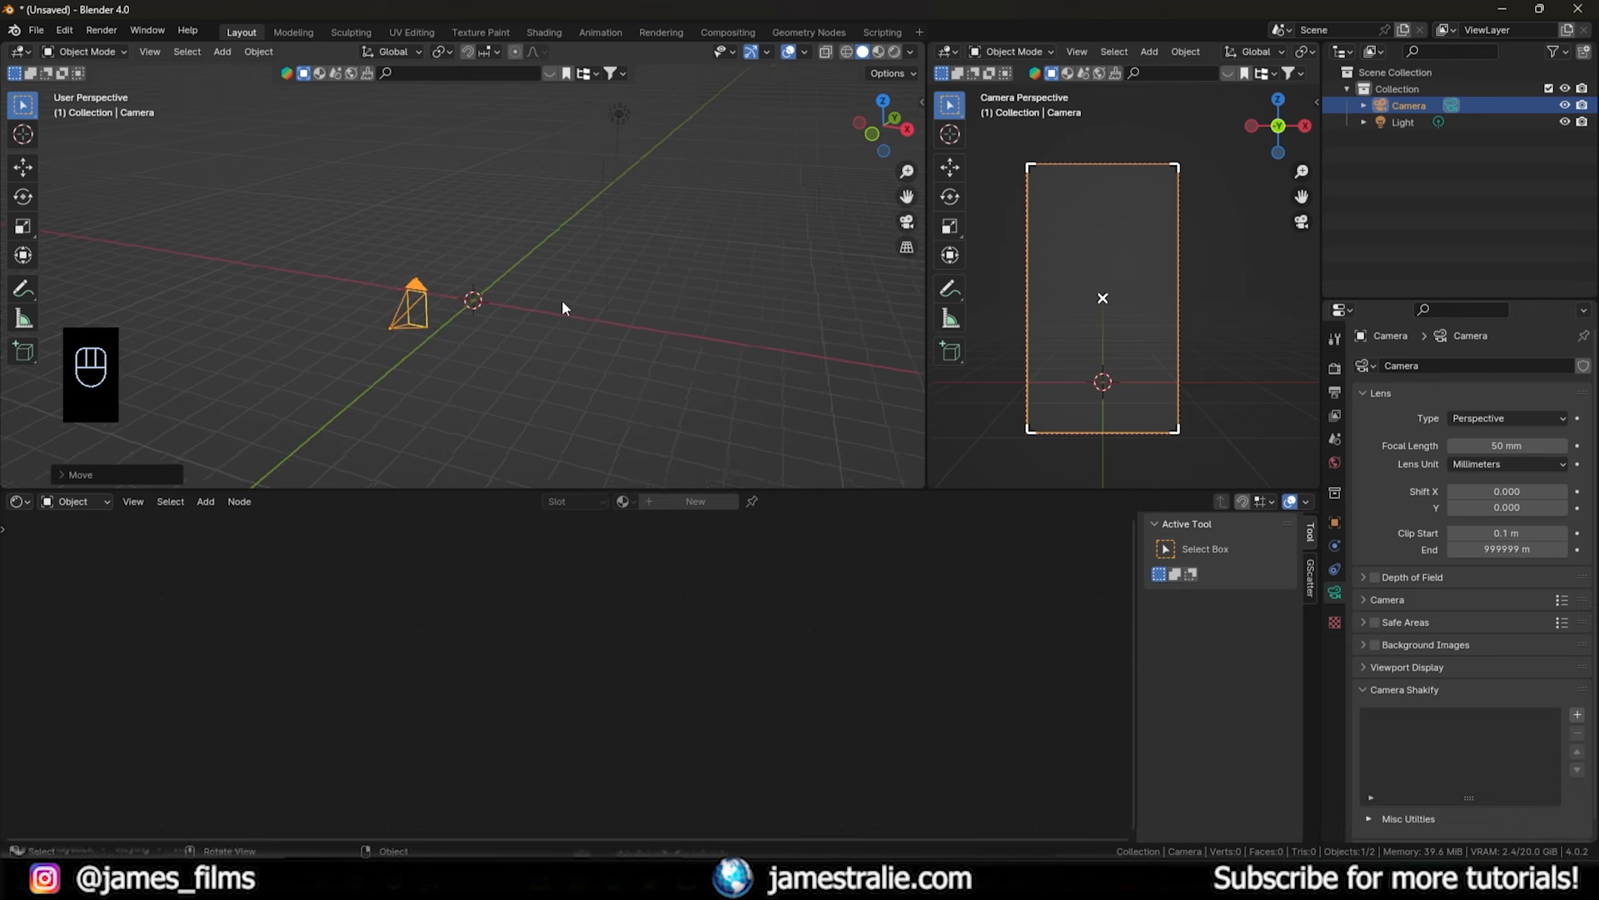
# - Switch the render engine to Cycles with GPU Compute as the device, and enable viewport denoising
pyautogui.click(1333, 372)
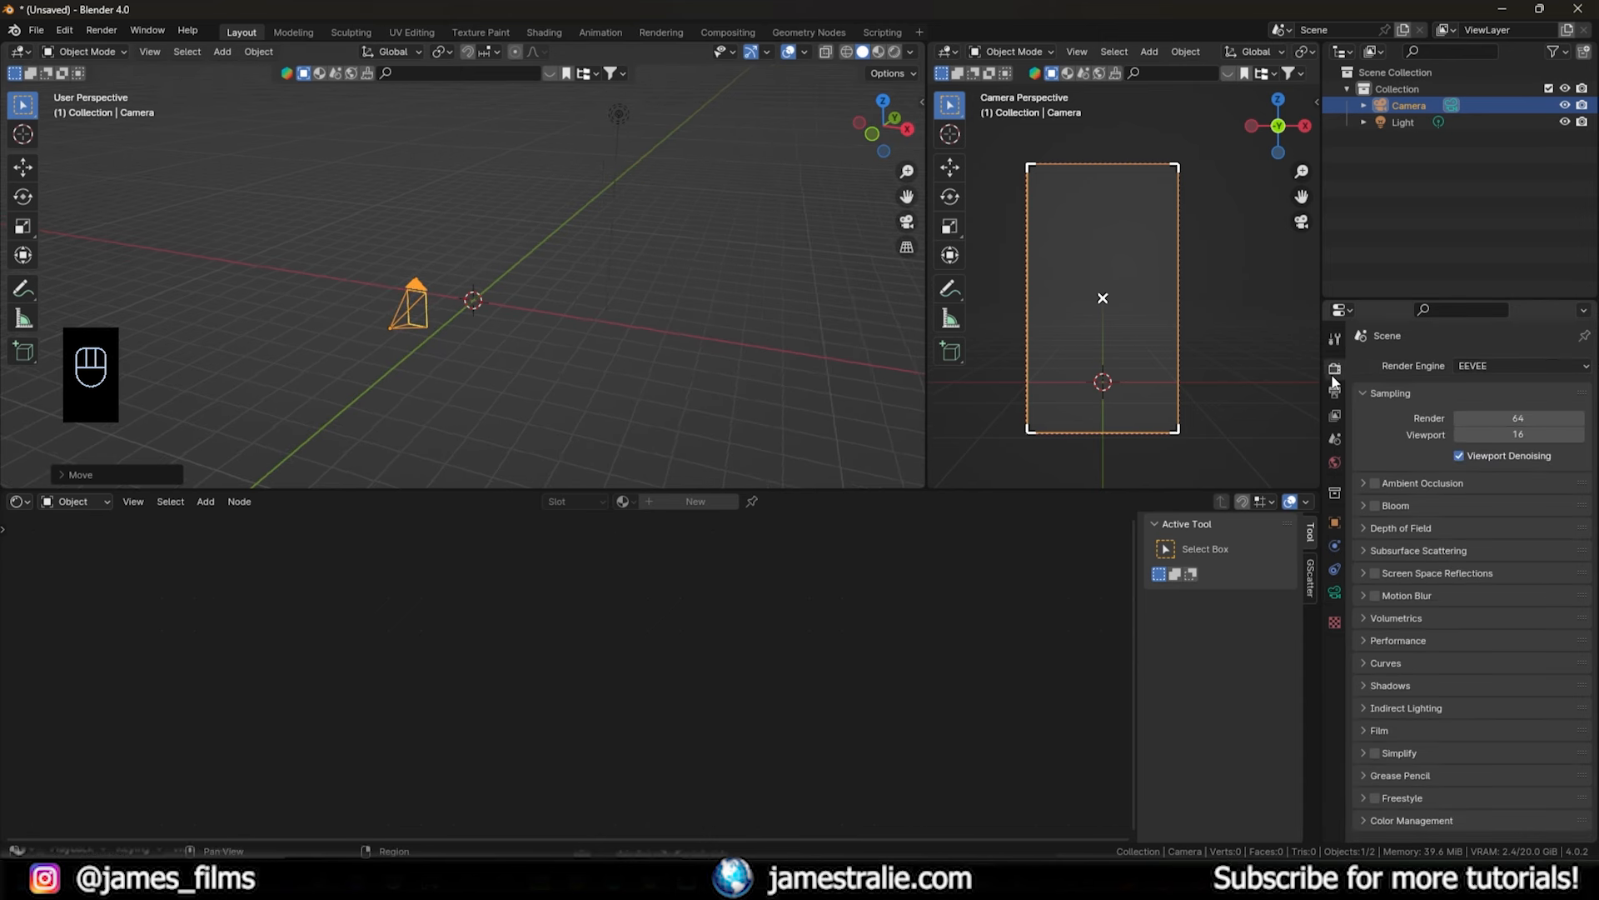
pyautogui.click(1508, 368)
pyautogui.click(1475, 423)
pyautogui.click(1492, 411)
pyautogui.click(1498, 446)
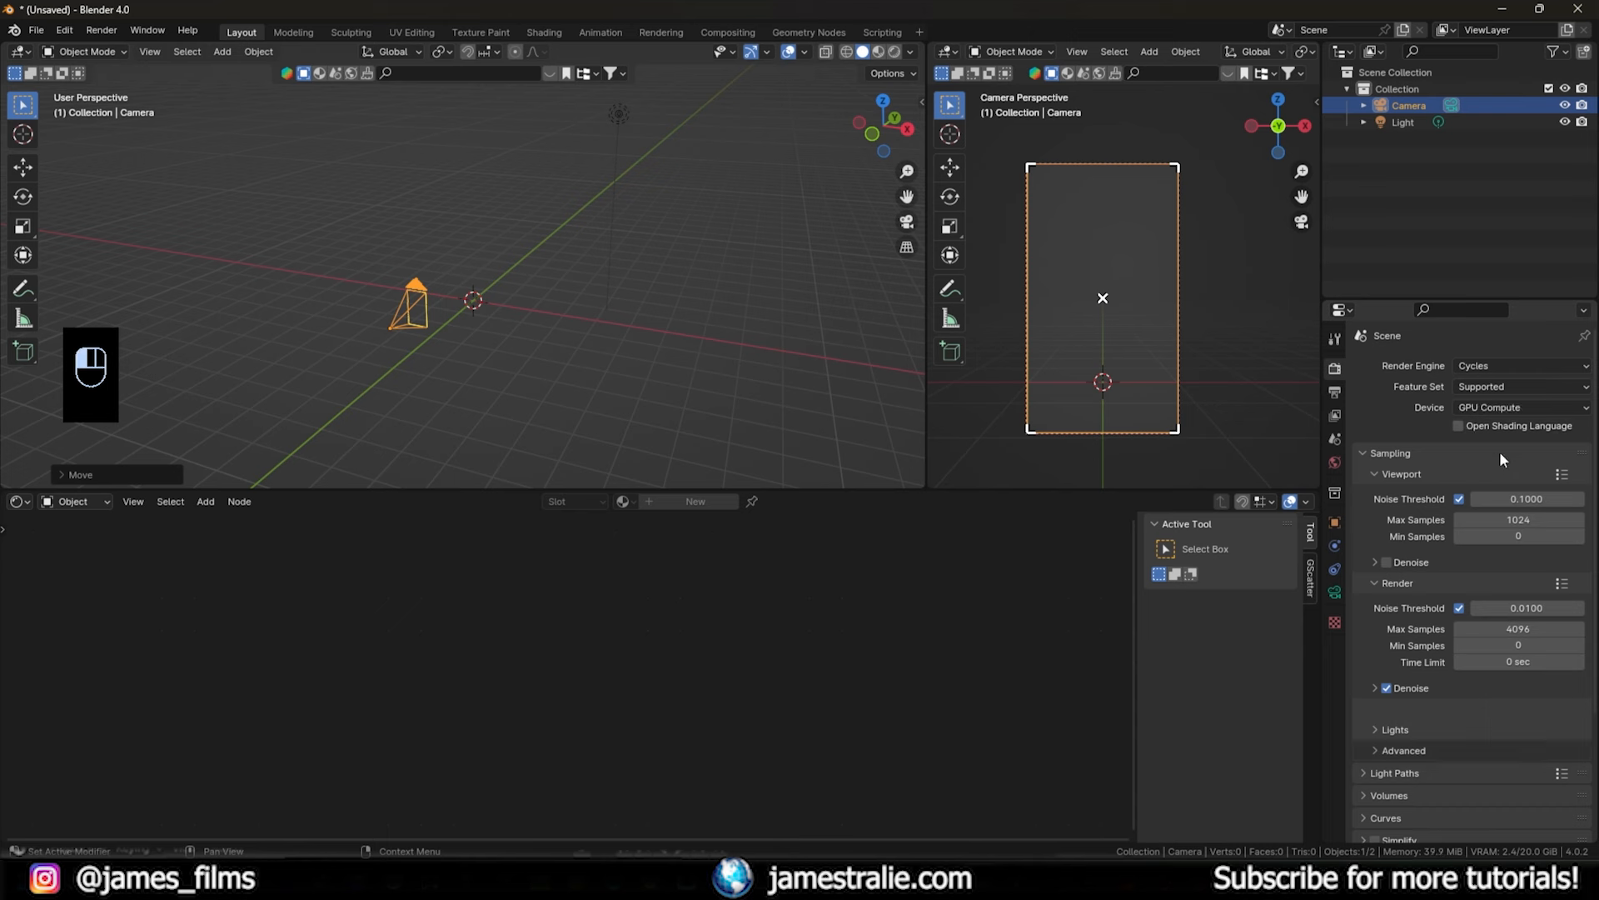
pyautogui.click(1386, 563)
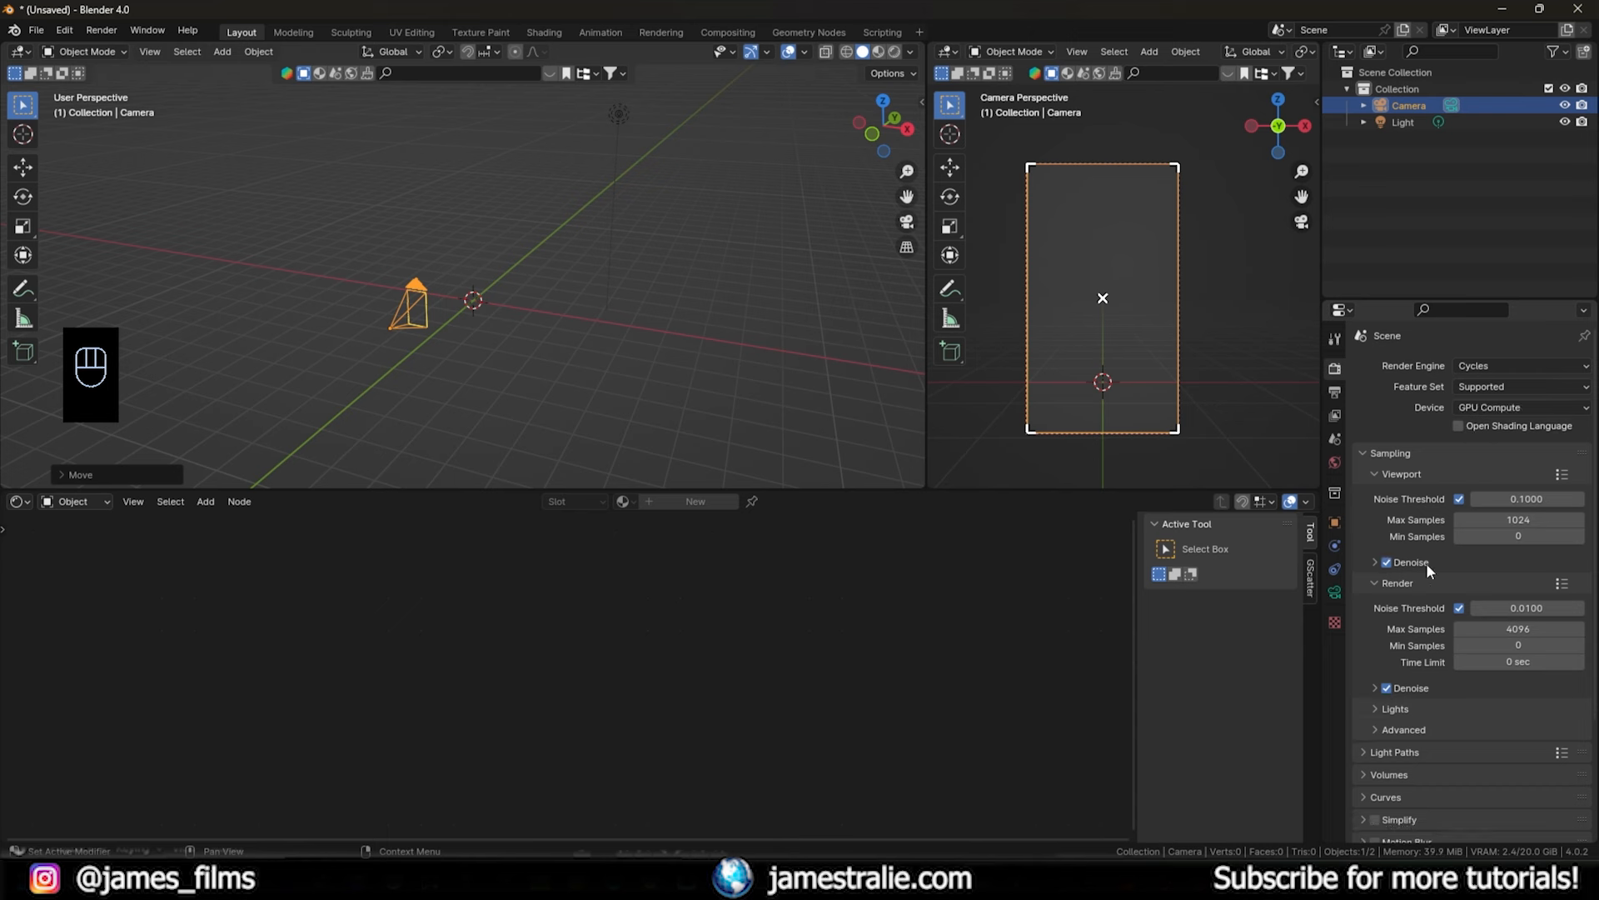
# - Set the denoiser for viewport sampling to OptiX
pyautogui.click(1426, 562)
pyautogui.click(1486, 588)
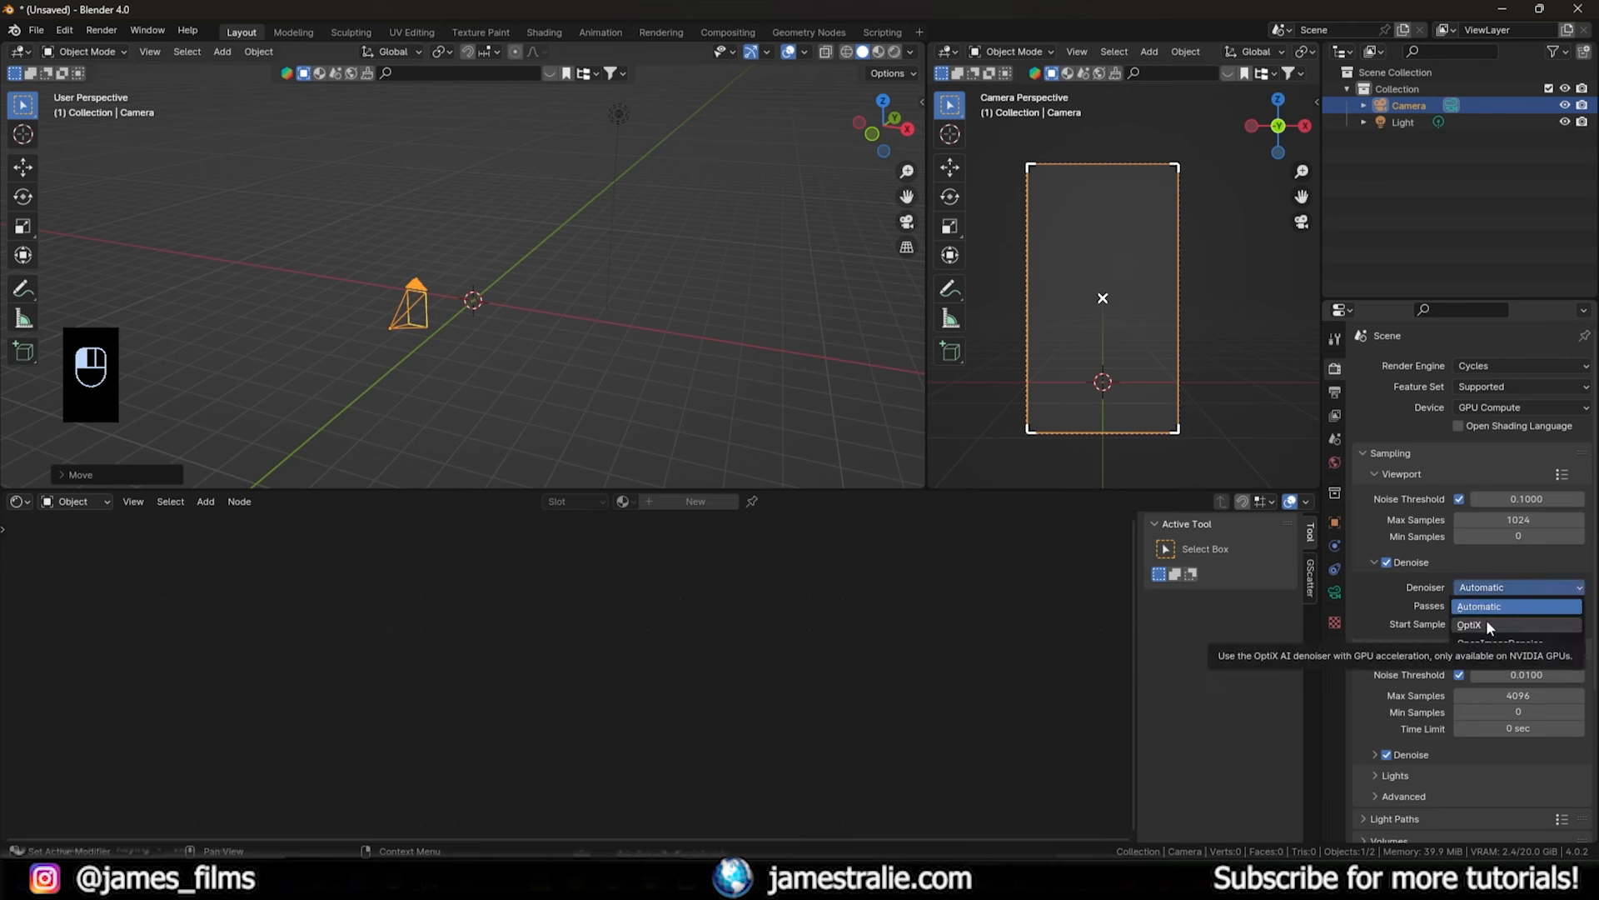
pyautogui.click(1487, 623)
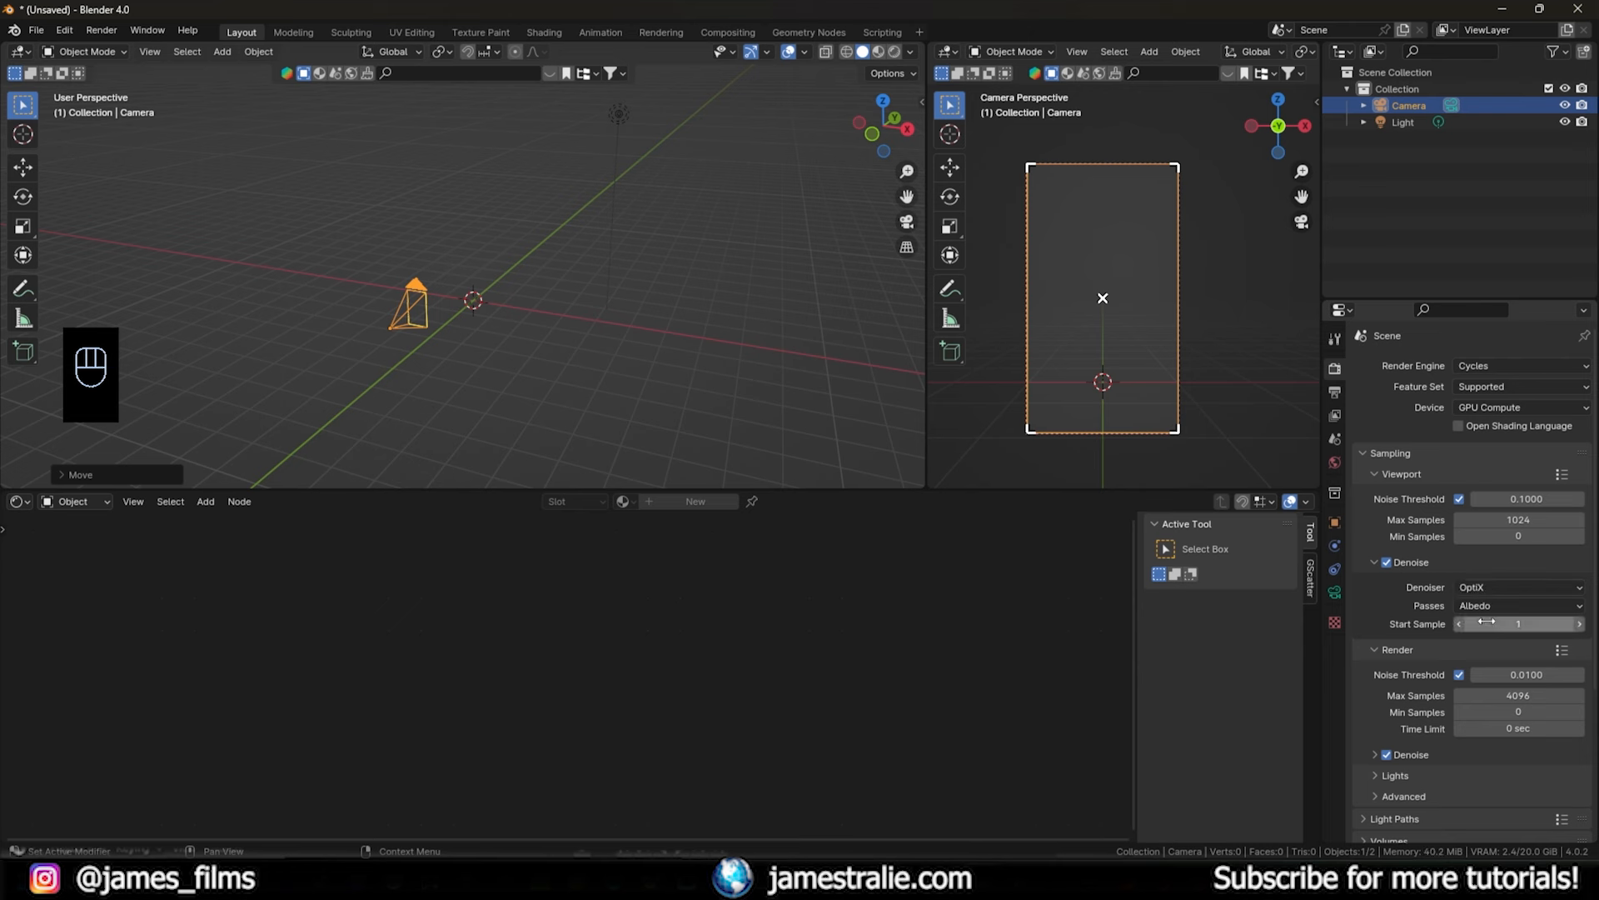
pyautogui.click(1503, 583)
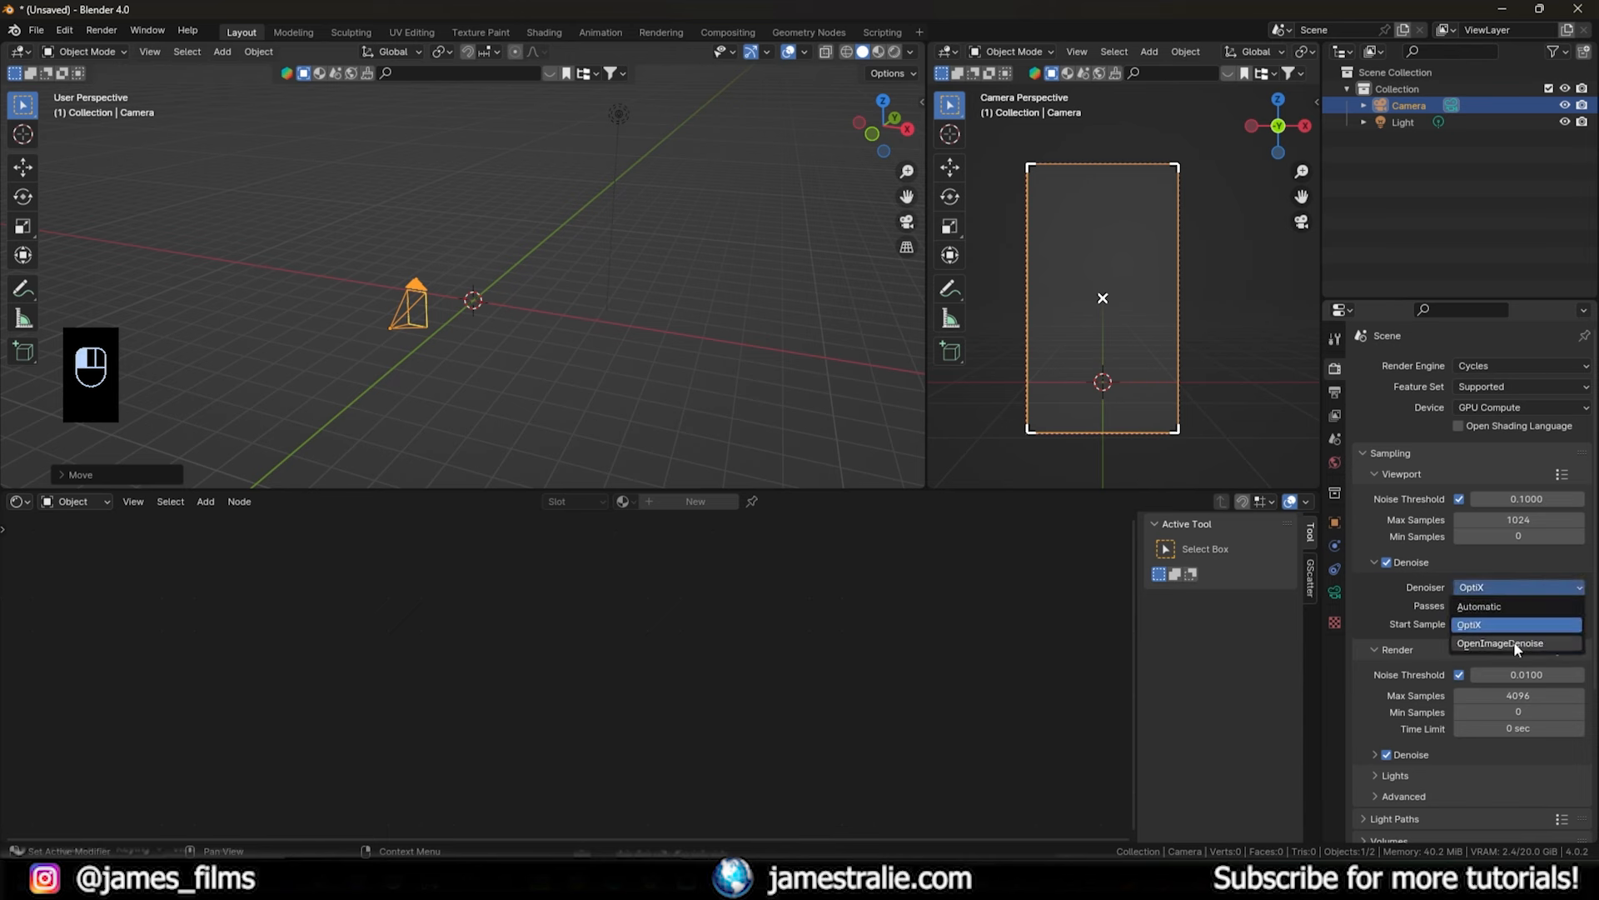
pyautogui.click(1498, 583)
# - Set the final render's denoiser to OptiX and its maximum samples to 120
pyautogui.click(1429, 755)
pyautogui.scroll(-1, 1438, 749)
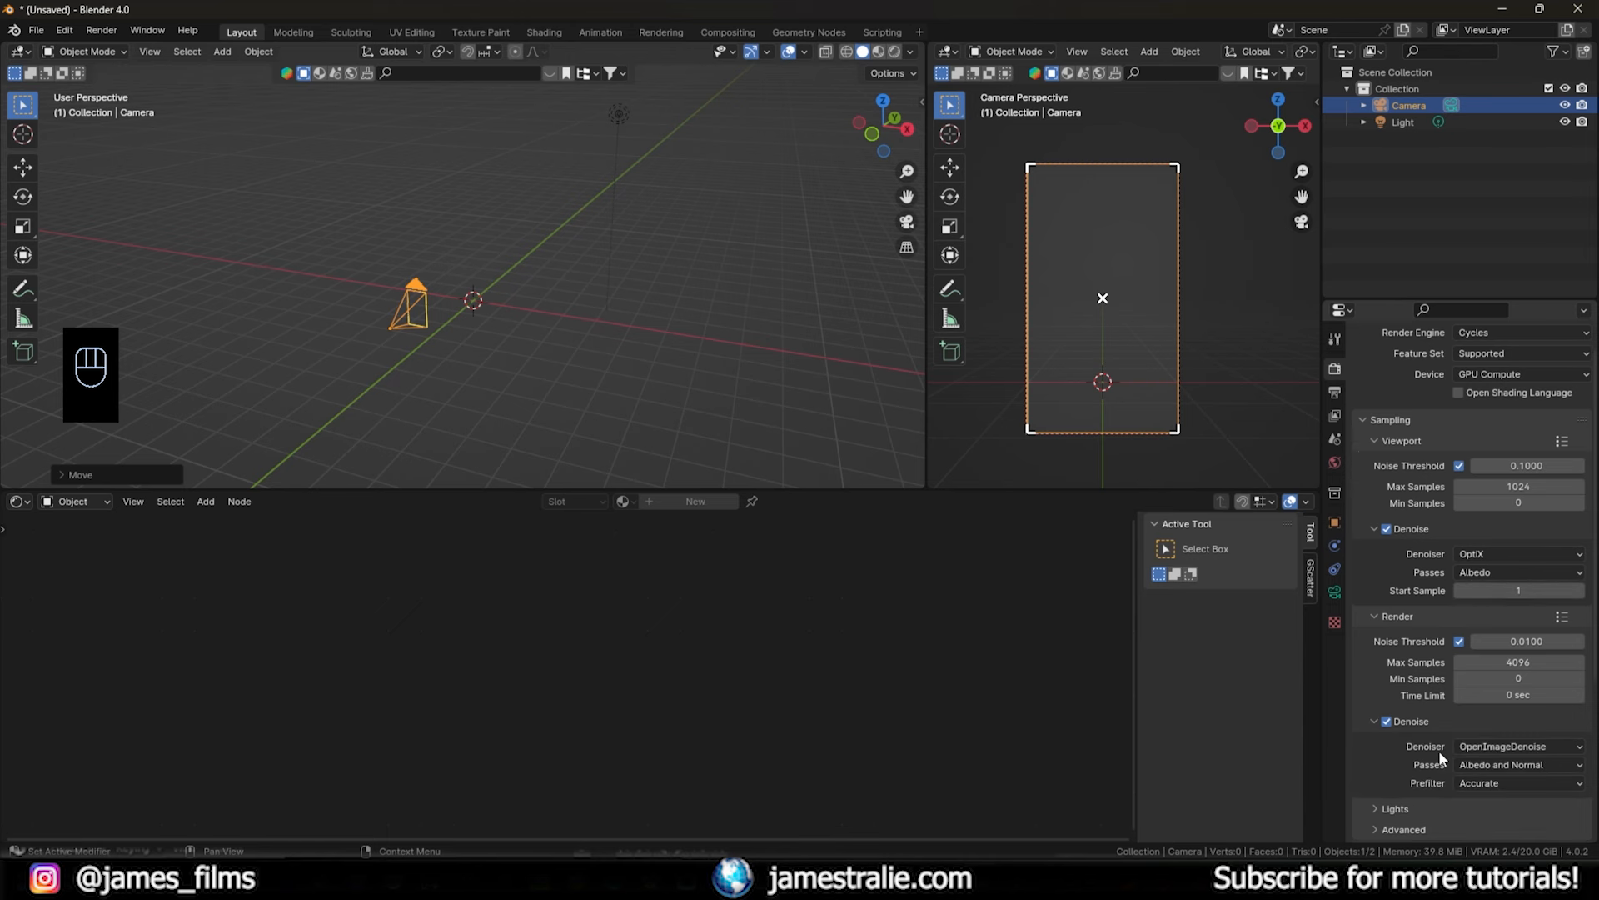
pyautogui.click(1492, 744)
pyautogui.click(1477, 766)
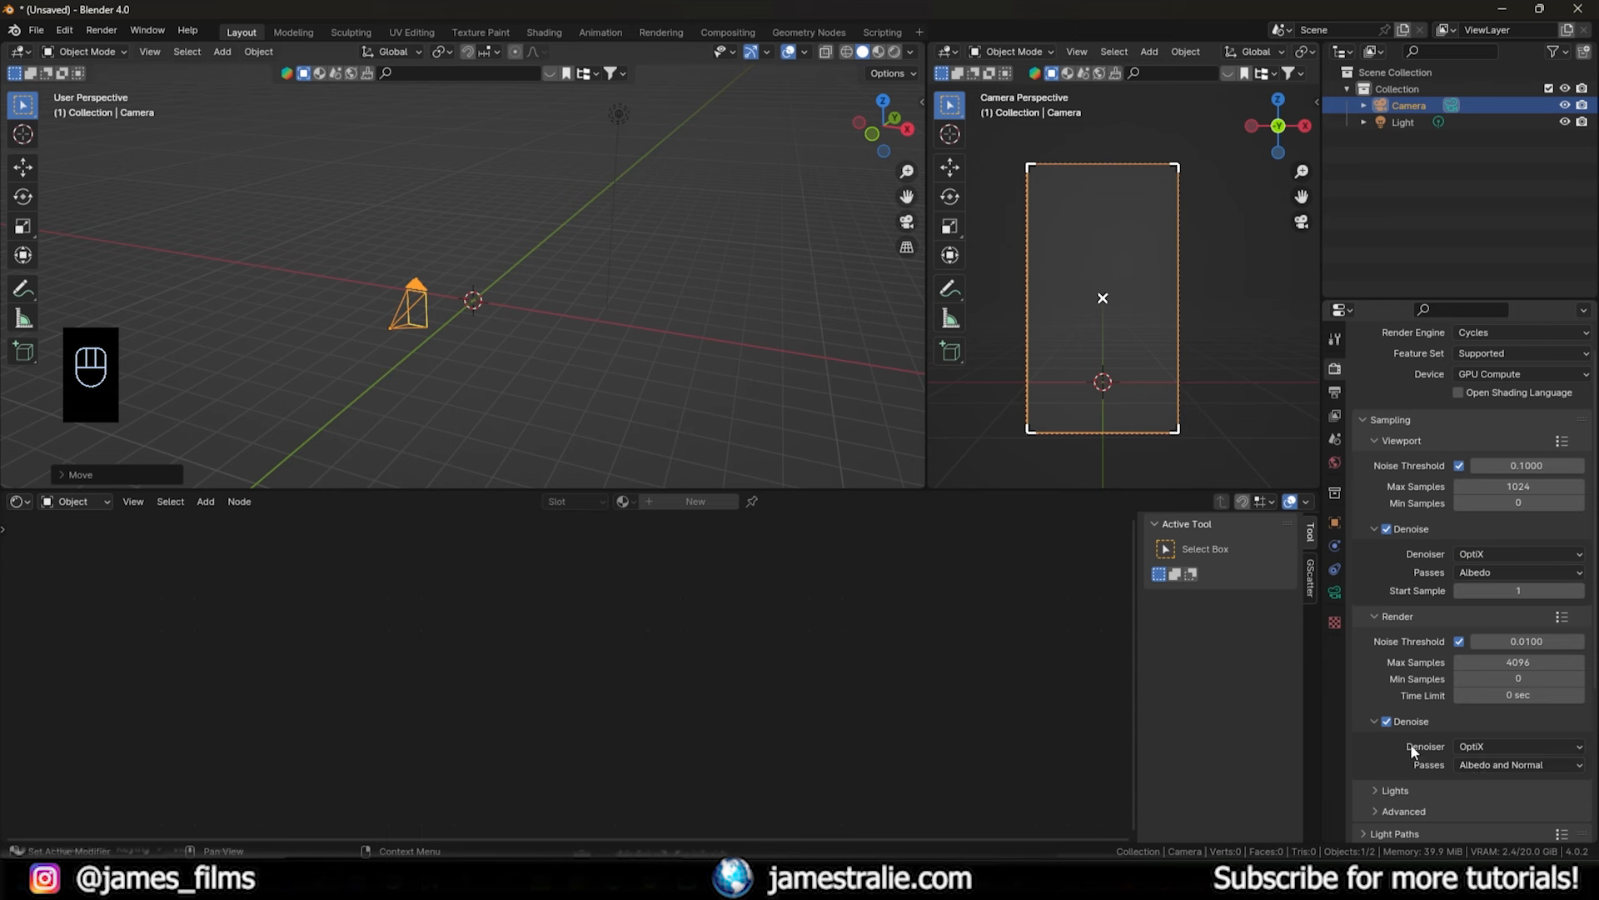
pyautogui.click(1503, 661)
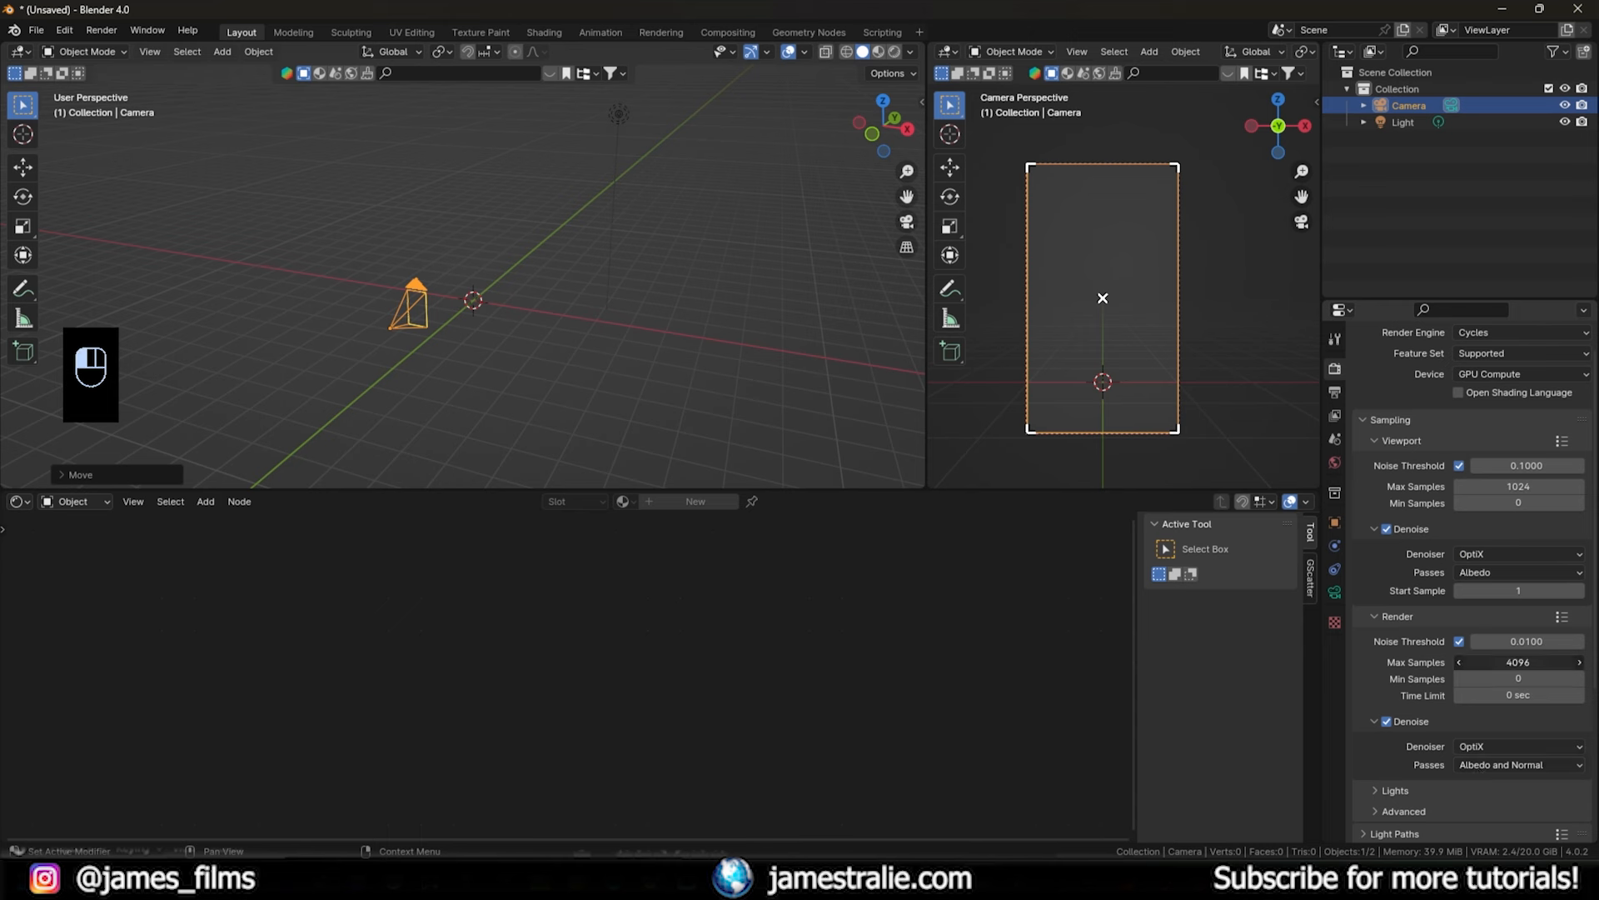
pyautogui.write('120')
pyautogui.press('Return')
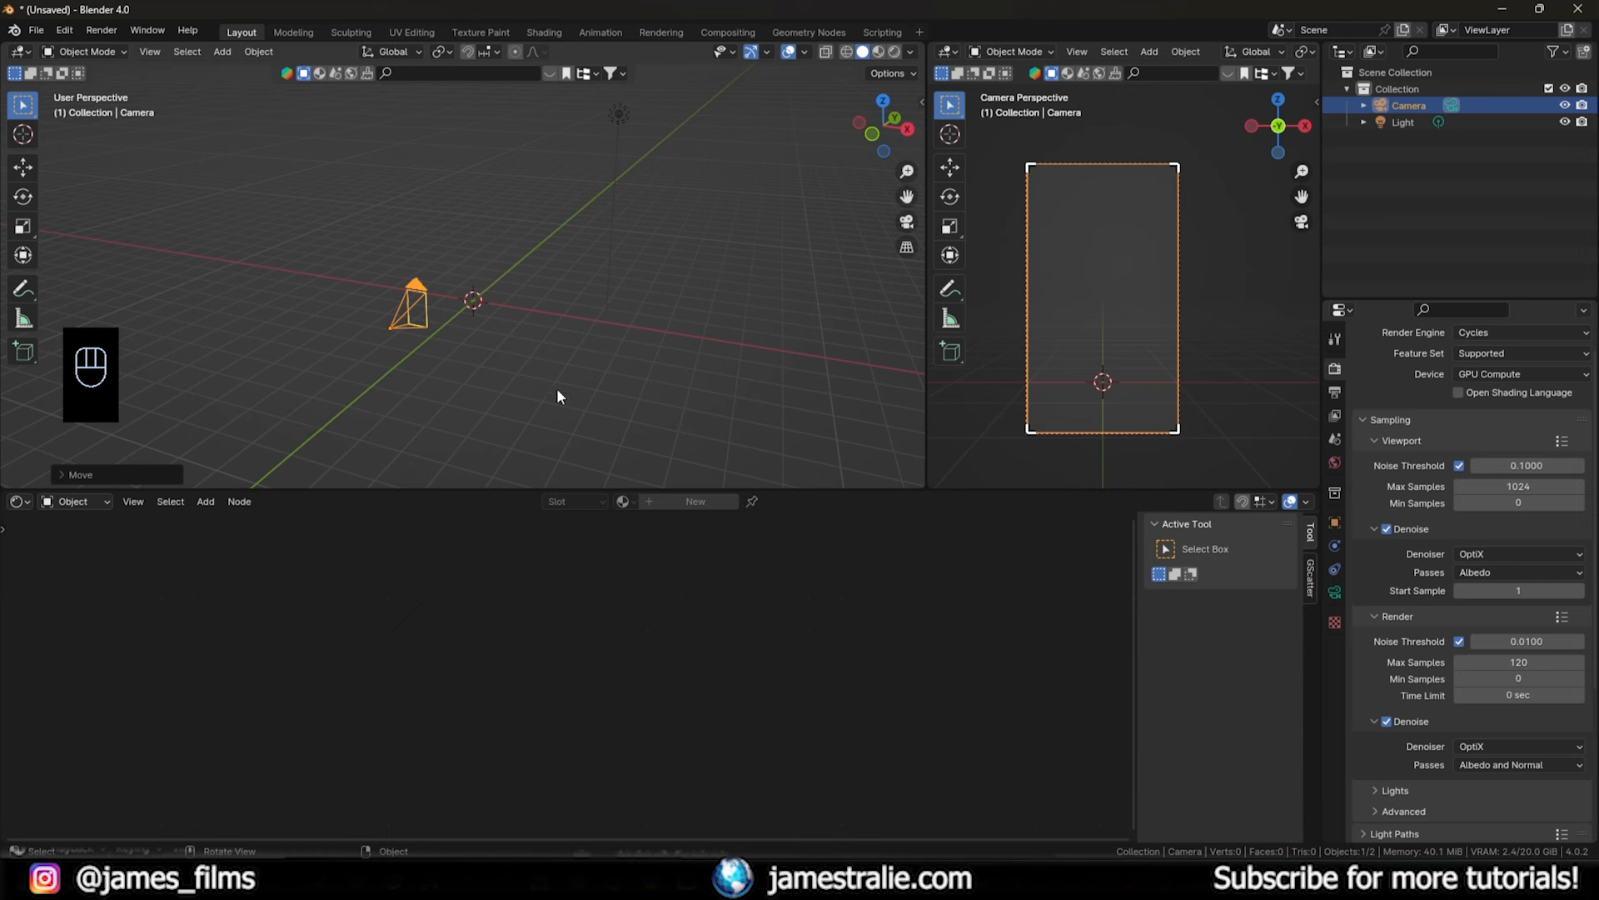
# - Look through the installed add-ons' viewport settings, including Geo-Scatter and True-VFX
pyautogui.press('n')
pyautogui.click(916, 164)
pyautogui.click(916, 215)
pyautogui.click(916, 264)
pyautogui.click(916, 390)
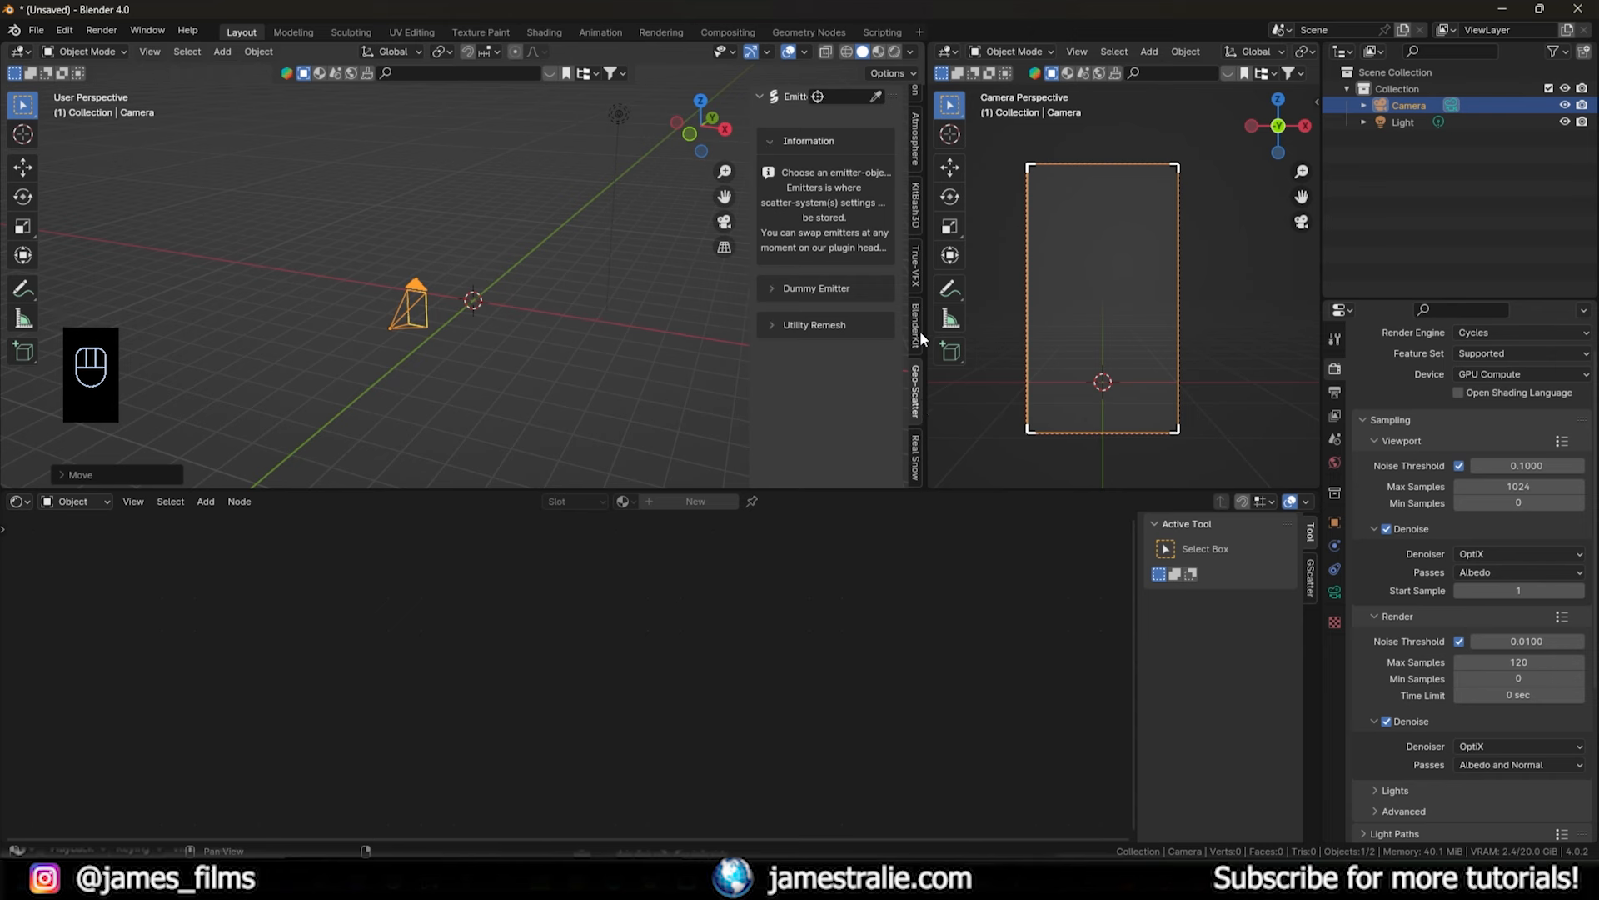
pyautogui.click(916, 263)
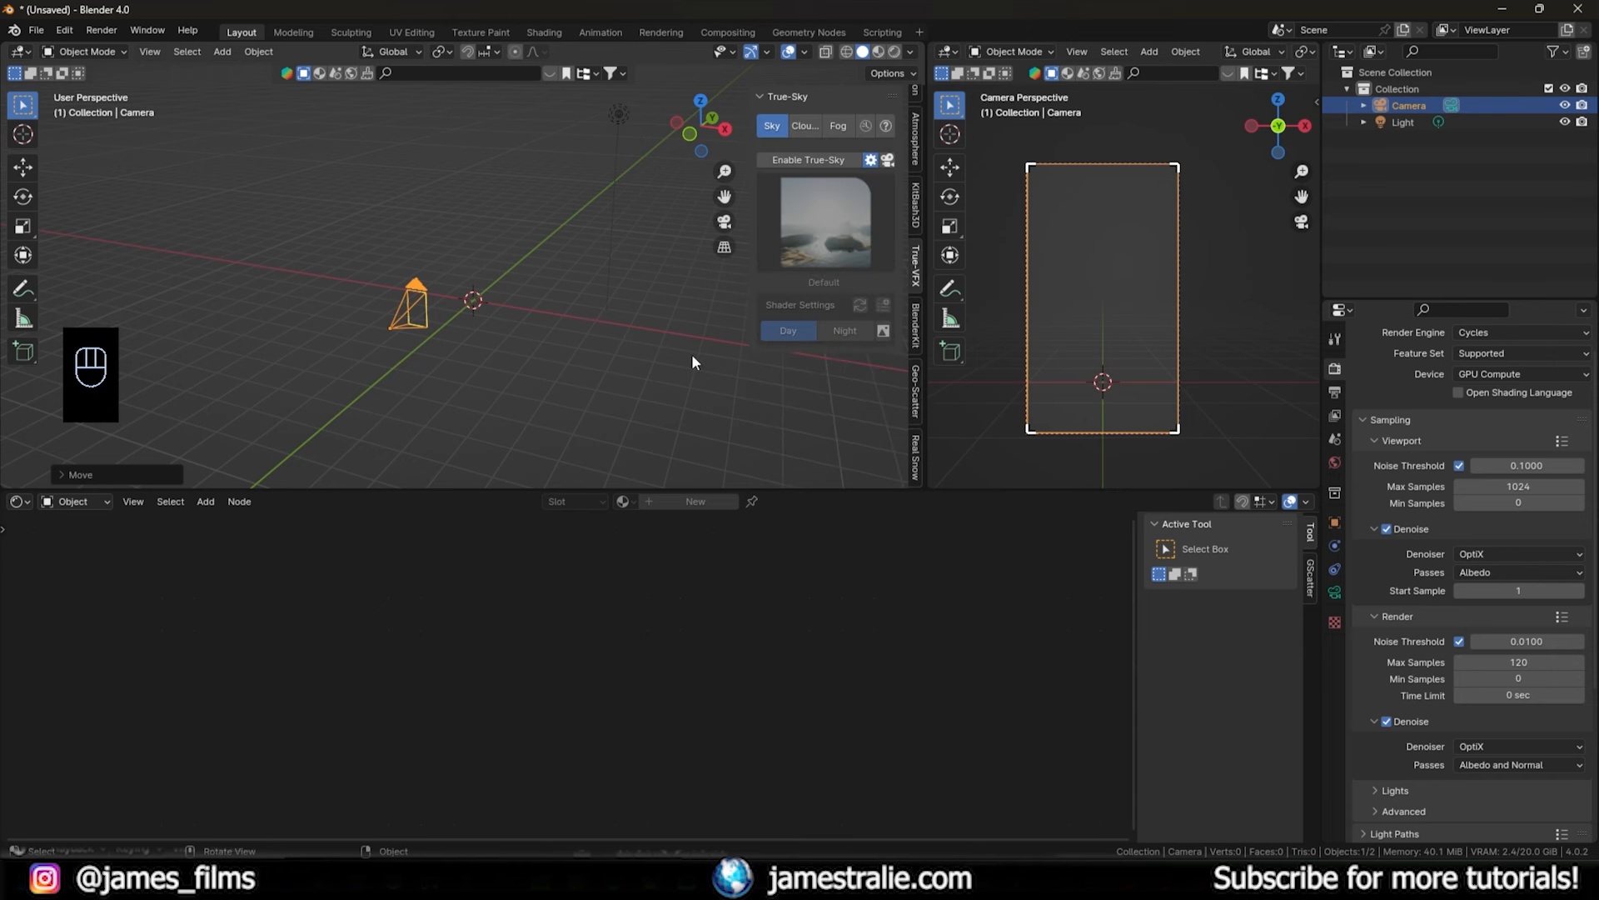
pyautogui.press('n')
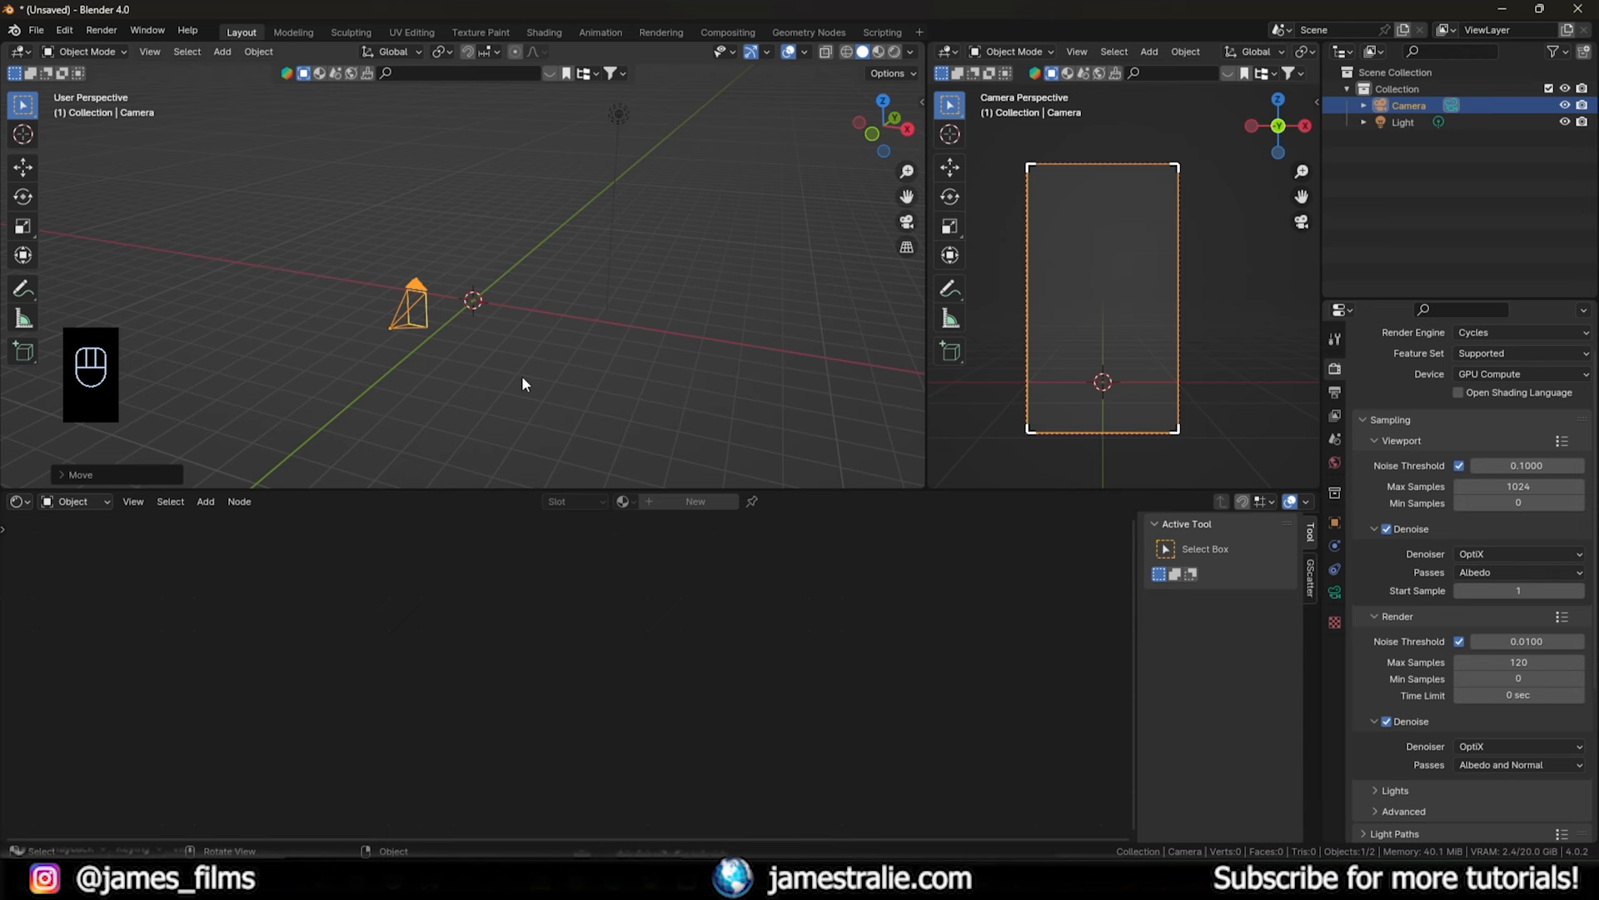
# - Change the shader editor area to an Asset Browser and show the cathedral_turbo library
pyautogui.click(20, 502)
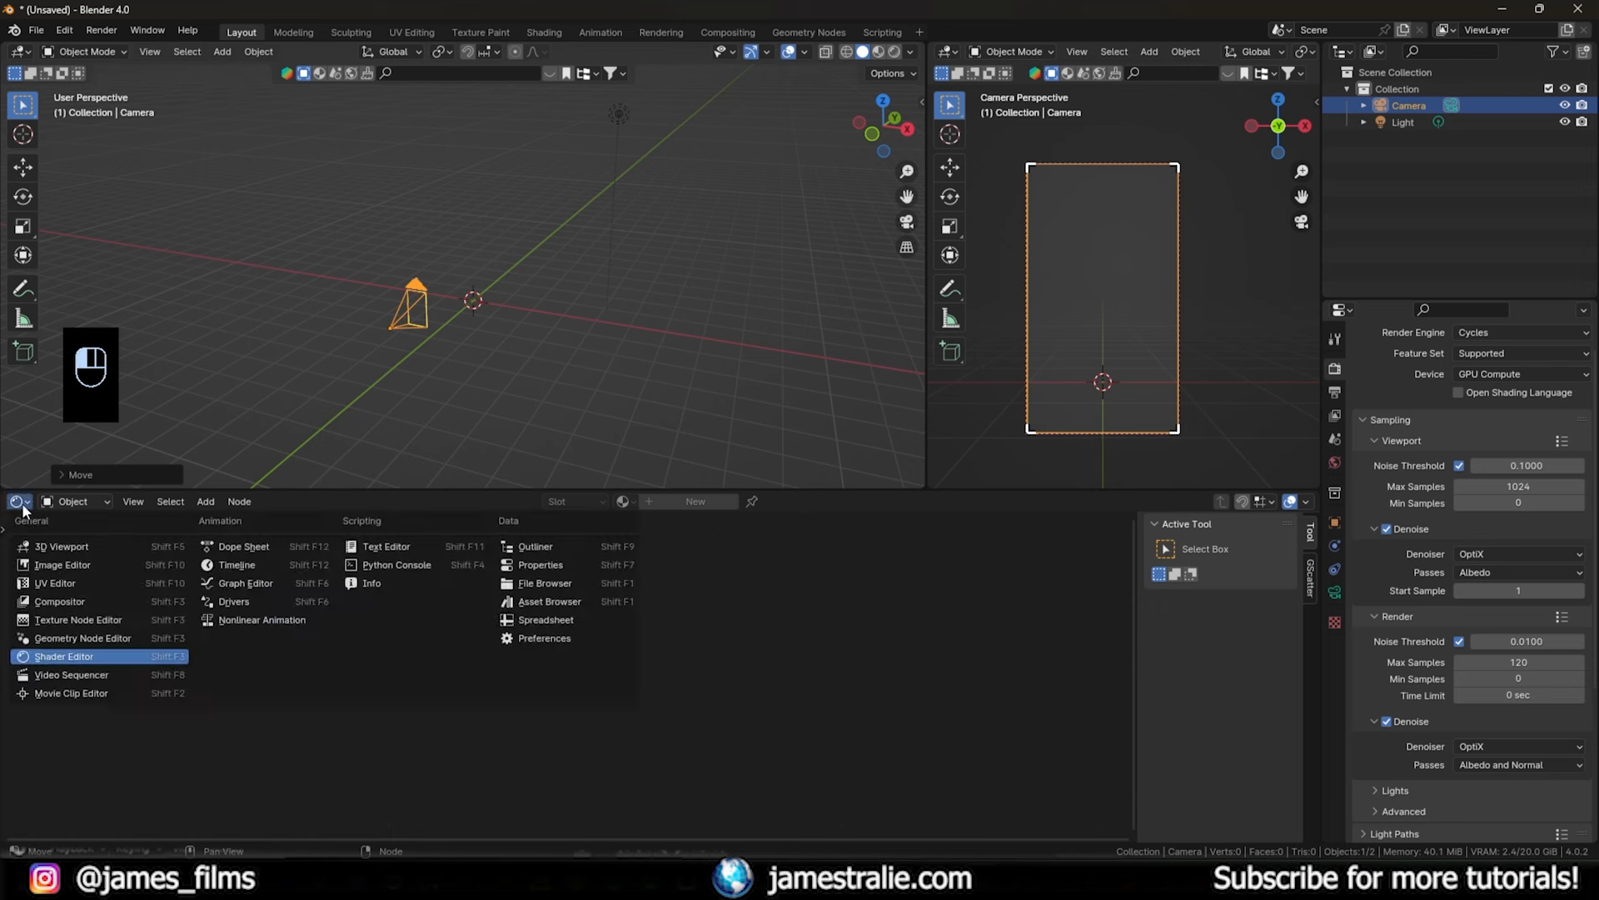
pyautogui.click(550, 602)
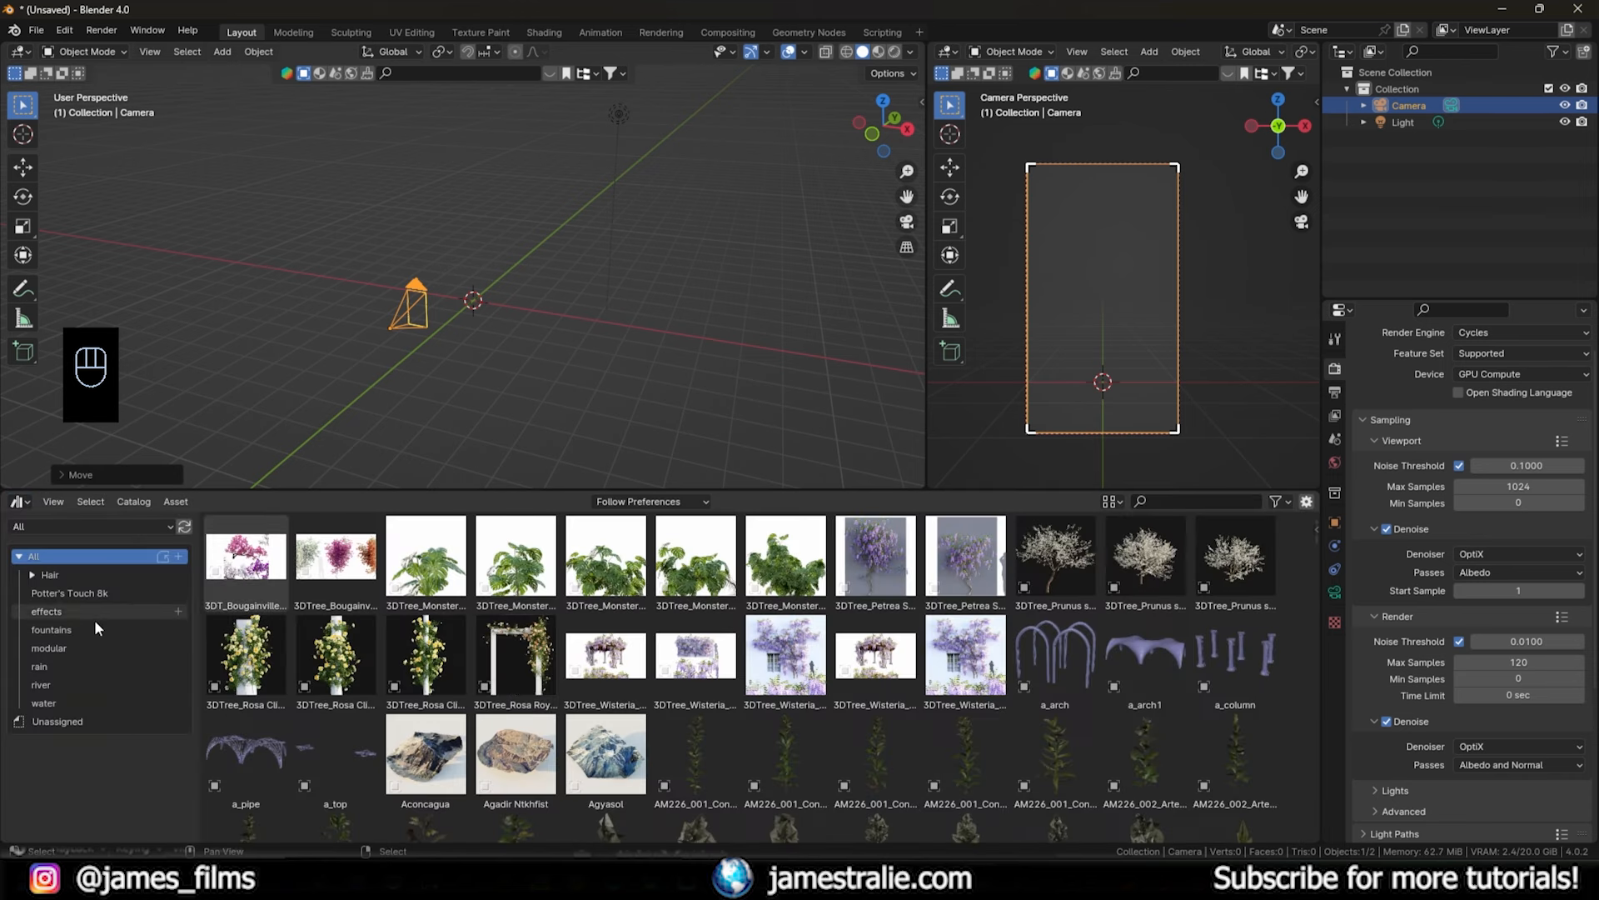
pyautogui.click(64, 526)
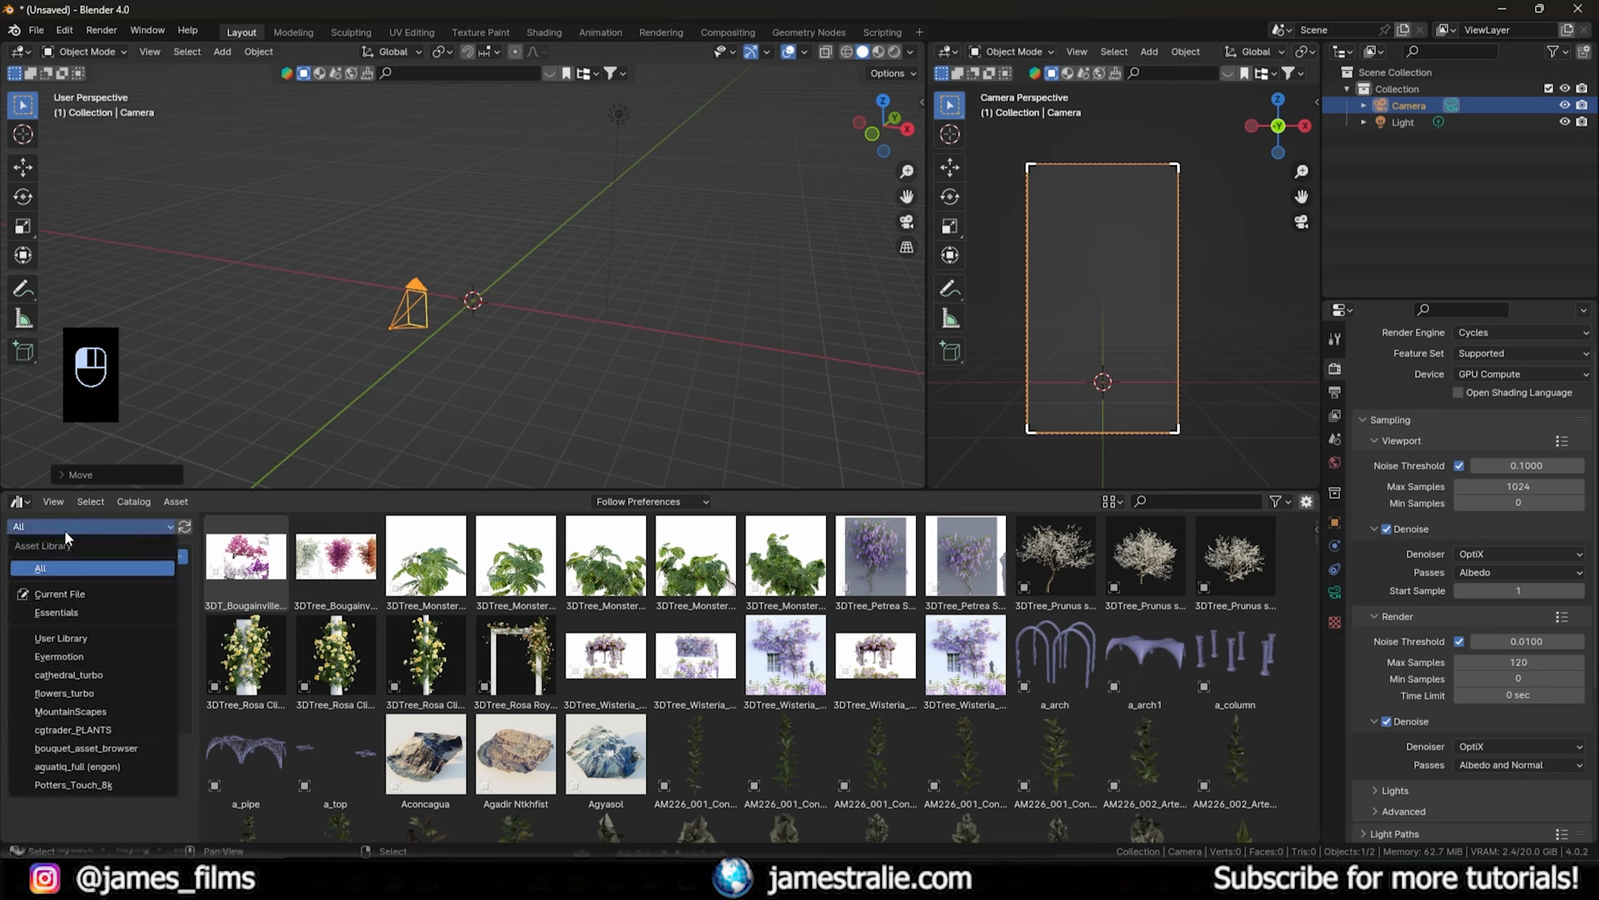
pyautogui.click(102, 638)
pyautogui.click(110, 526)
pyautogui.click(103, 675)
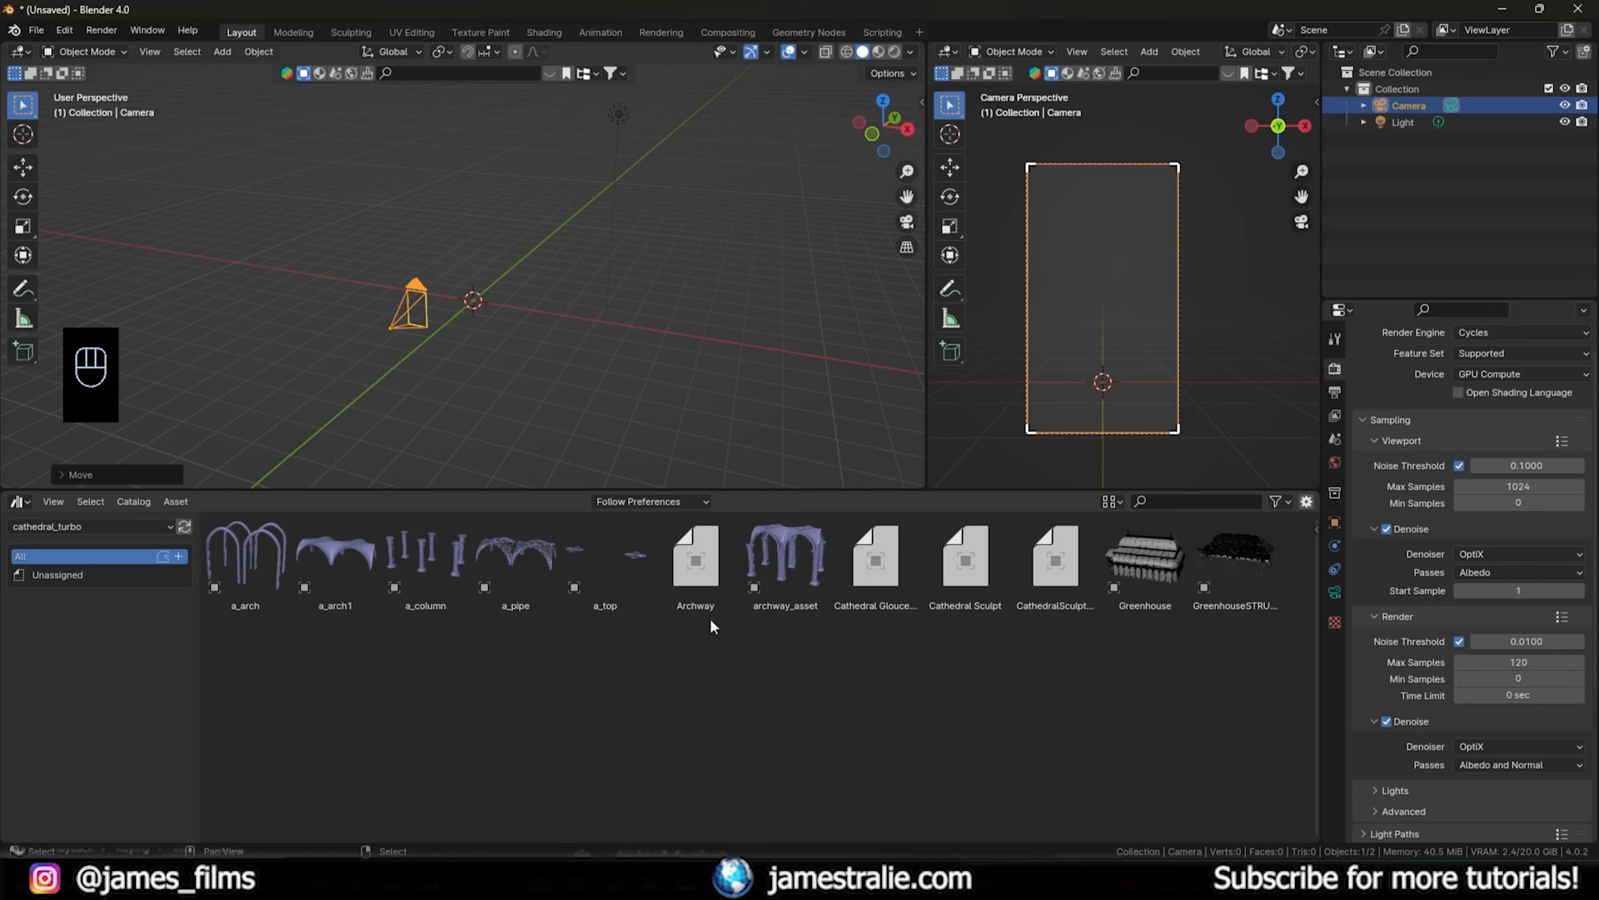
# - Try out archway_asset from the cathedral_turbo library in the scene and delete it again
pyautogui.moveTo(813, 580); pyautogui.dragTo(621, 351)
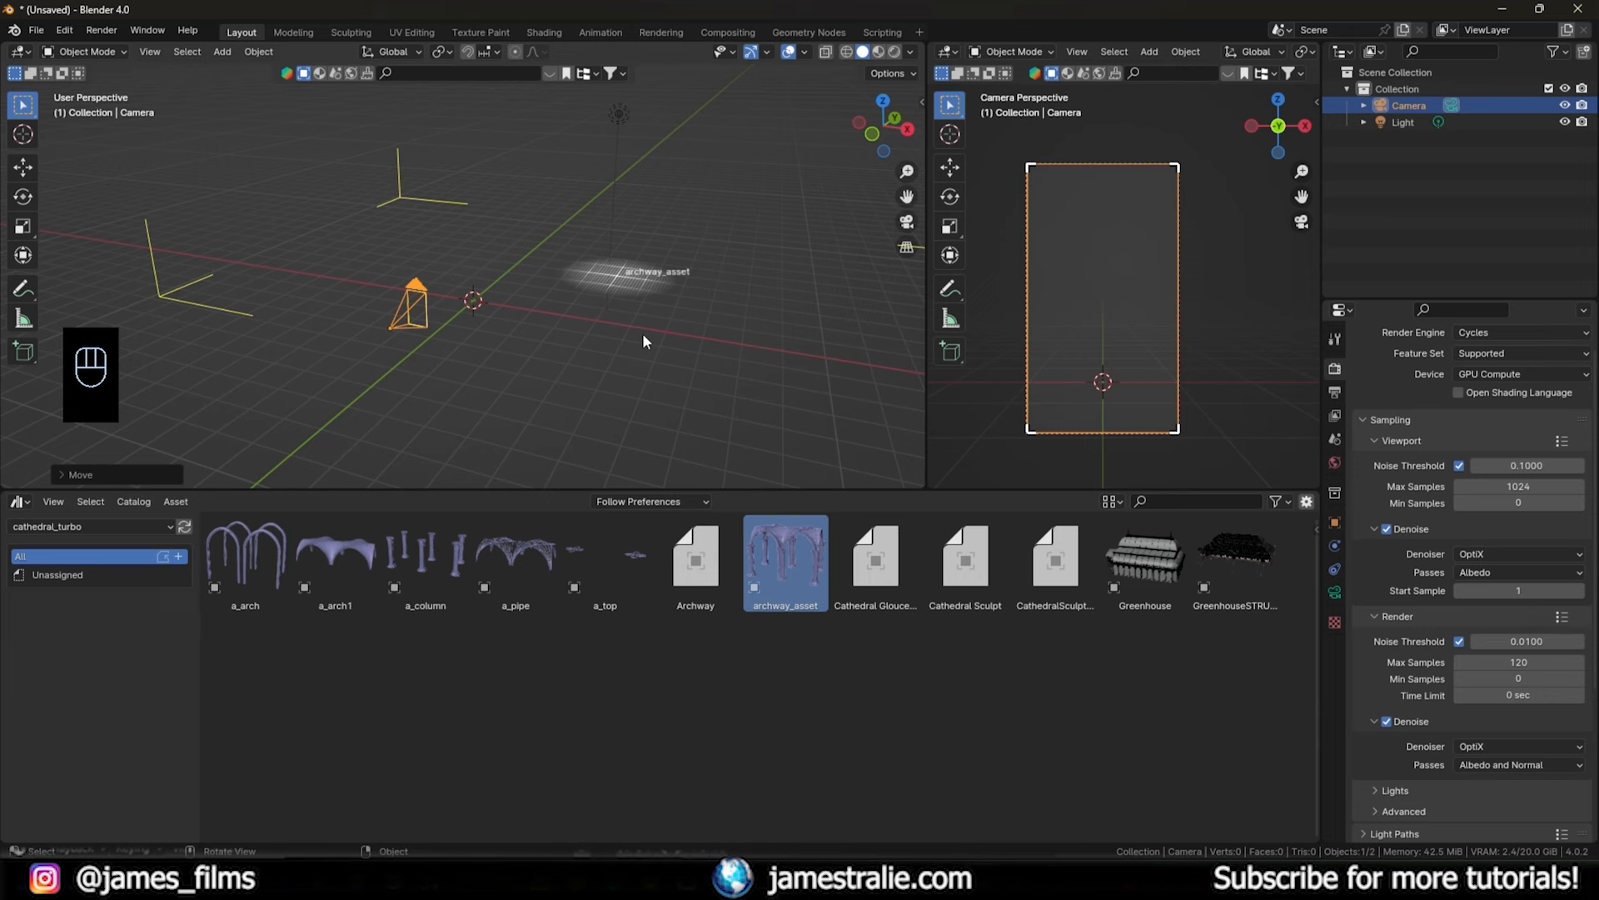
pyautogui.scroll(-4, 642, 333)
pyautogui.moveTo(620, 271)
pyautogui.keyDown('shift'); pyautogui.mouseDown(button='middle')
pyautogui.moveTo(534, 422)
pyautogui.moveTo(774, 367)
pyautogui.moveTo(813, 332)
pyautogui.moveTo(658, 391)
pyautogui.moveTo(568, 398)
pyautogui.moveTo(474, 368)
pyautogui.moveTo(613, 301)
pyautogui.mouseUp(button='middle'); pyautogui.keyUp('shift')
pyautogui.press('x')
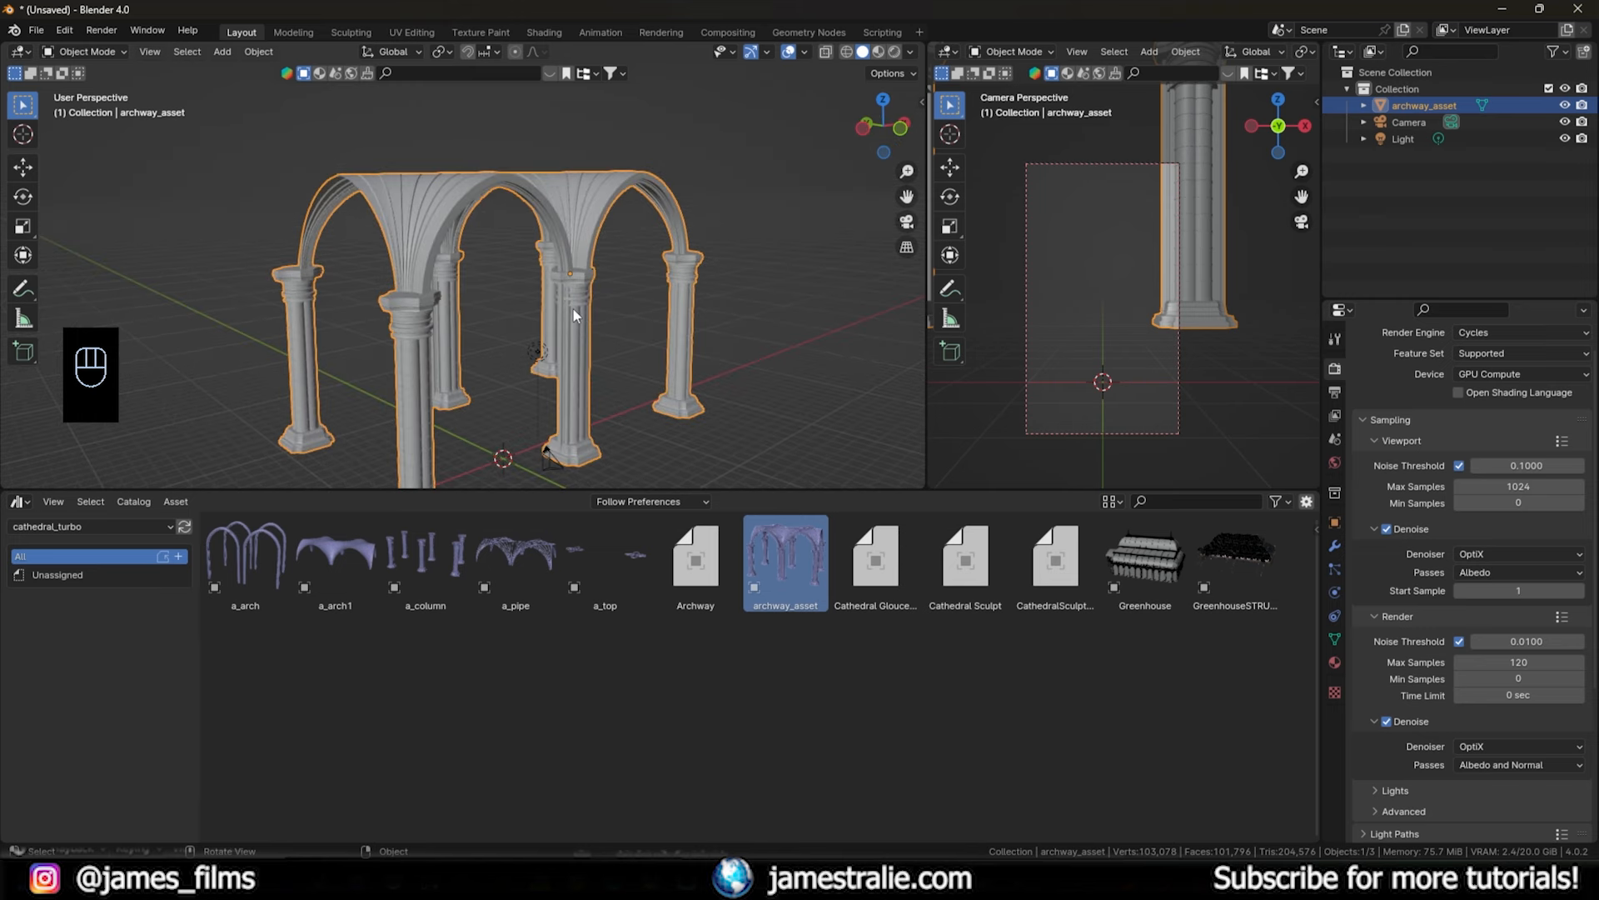
pyautogui.click(572, 307)
# - Switch the asset library to Potters_Touch_8k to show the clay materials
pyautogui.click(88, 527)
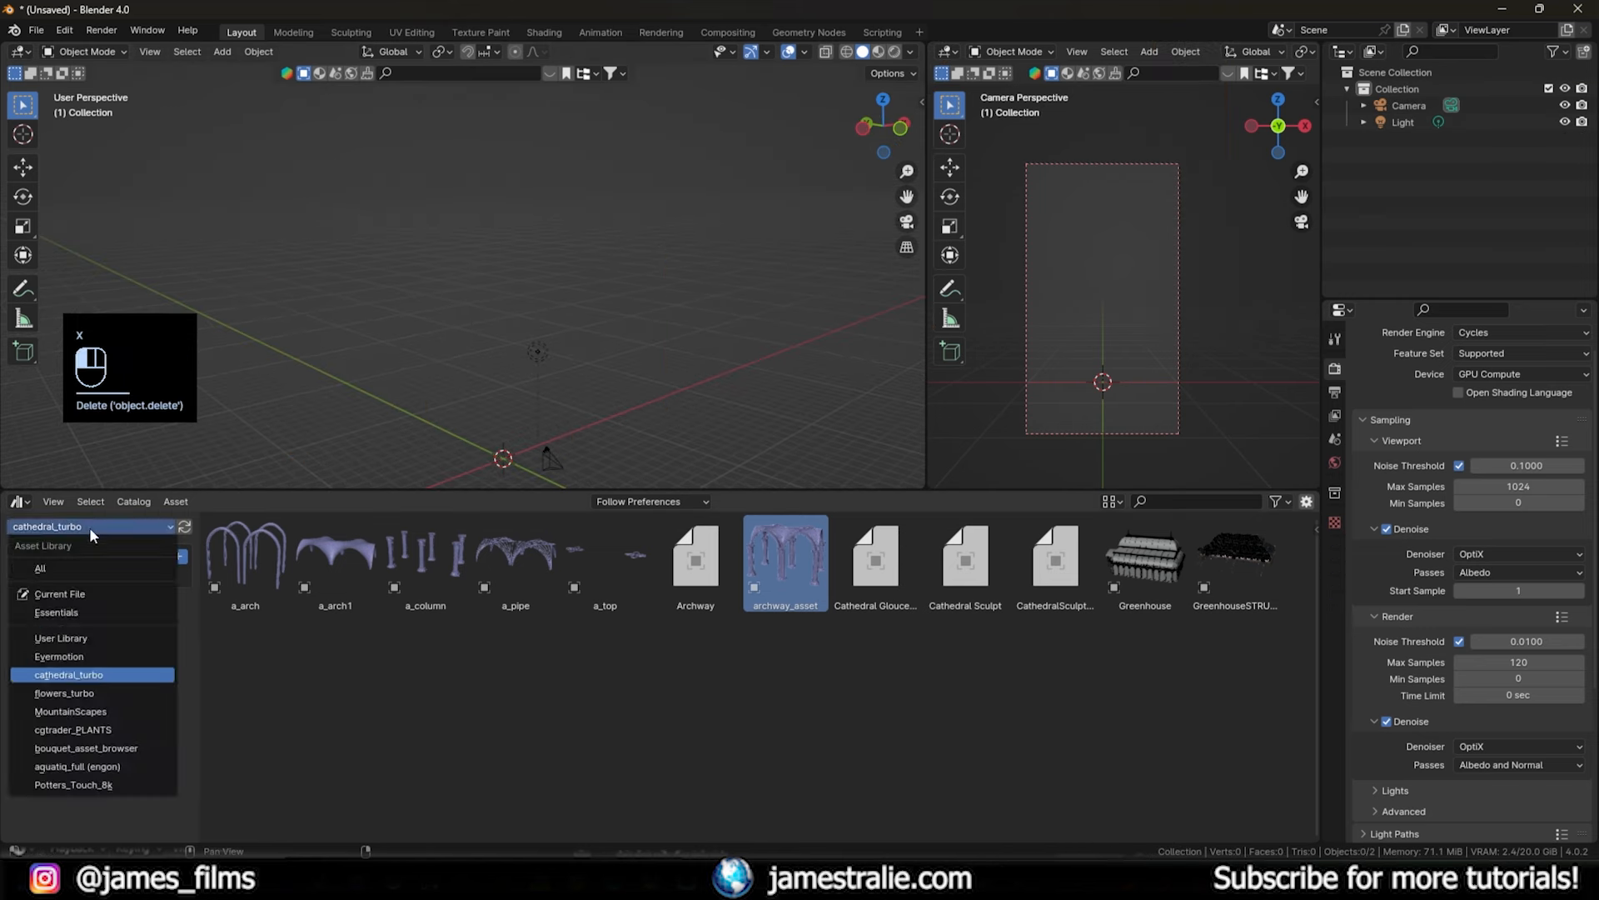
pyautogui.click(117, 788)
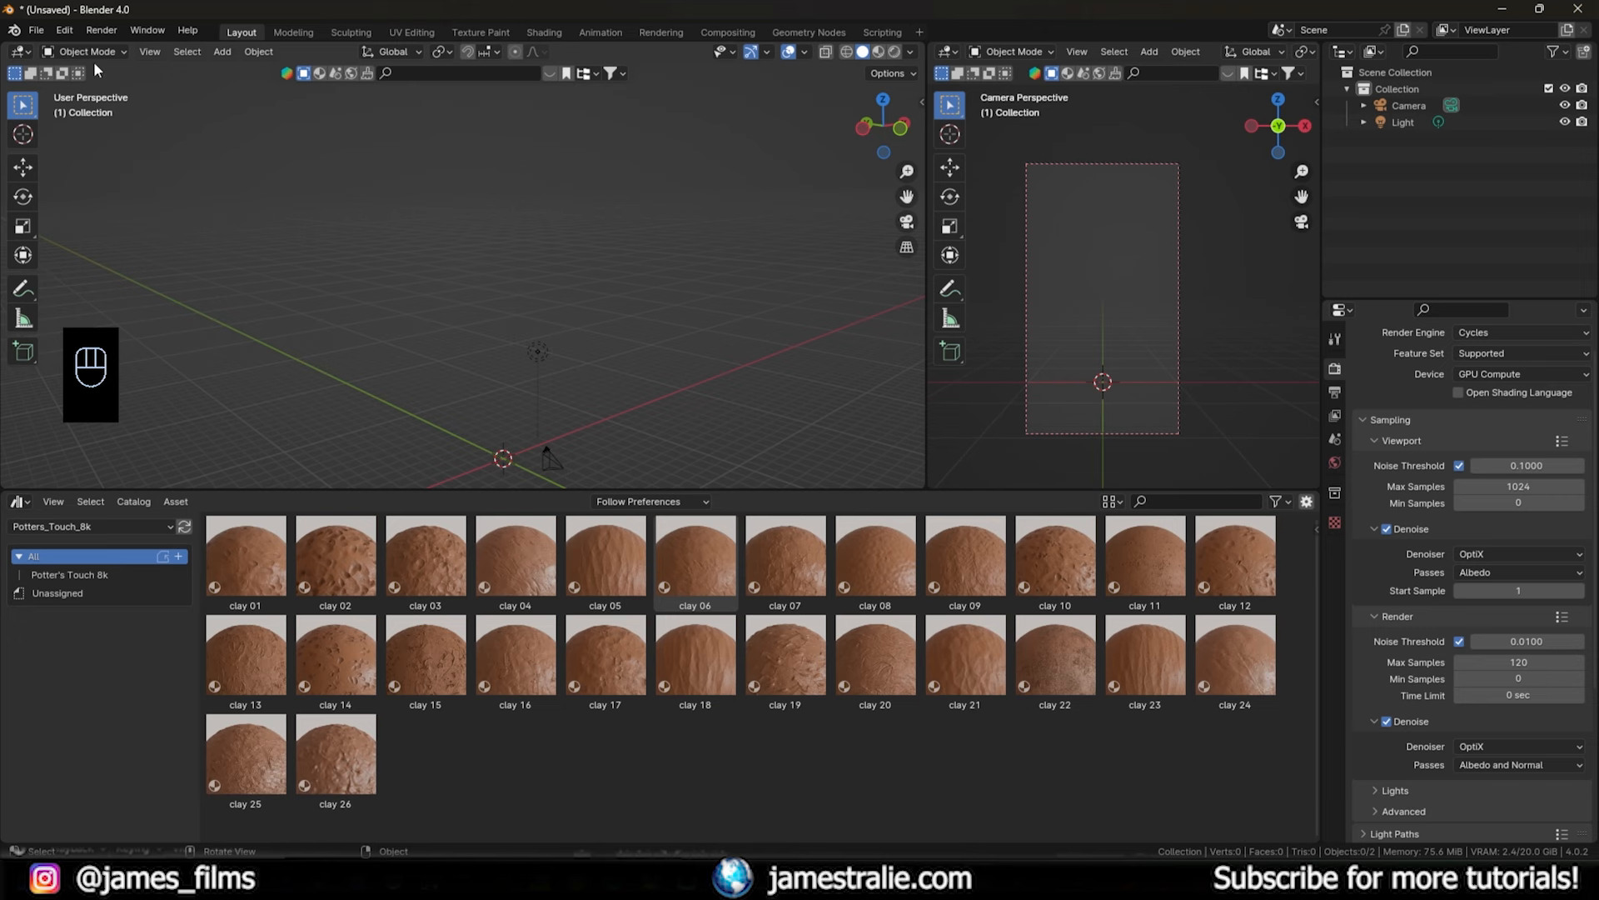
# - View the add-ons list in the Blender preferences and close it
pyautogui.click(71, 33)
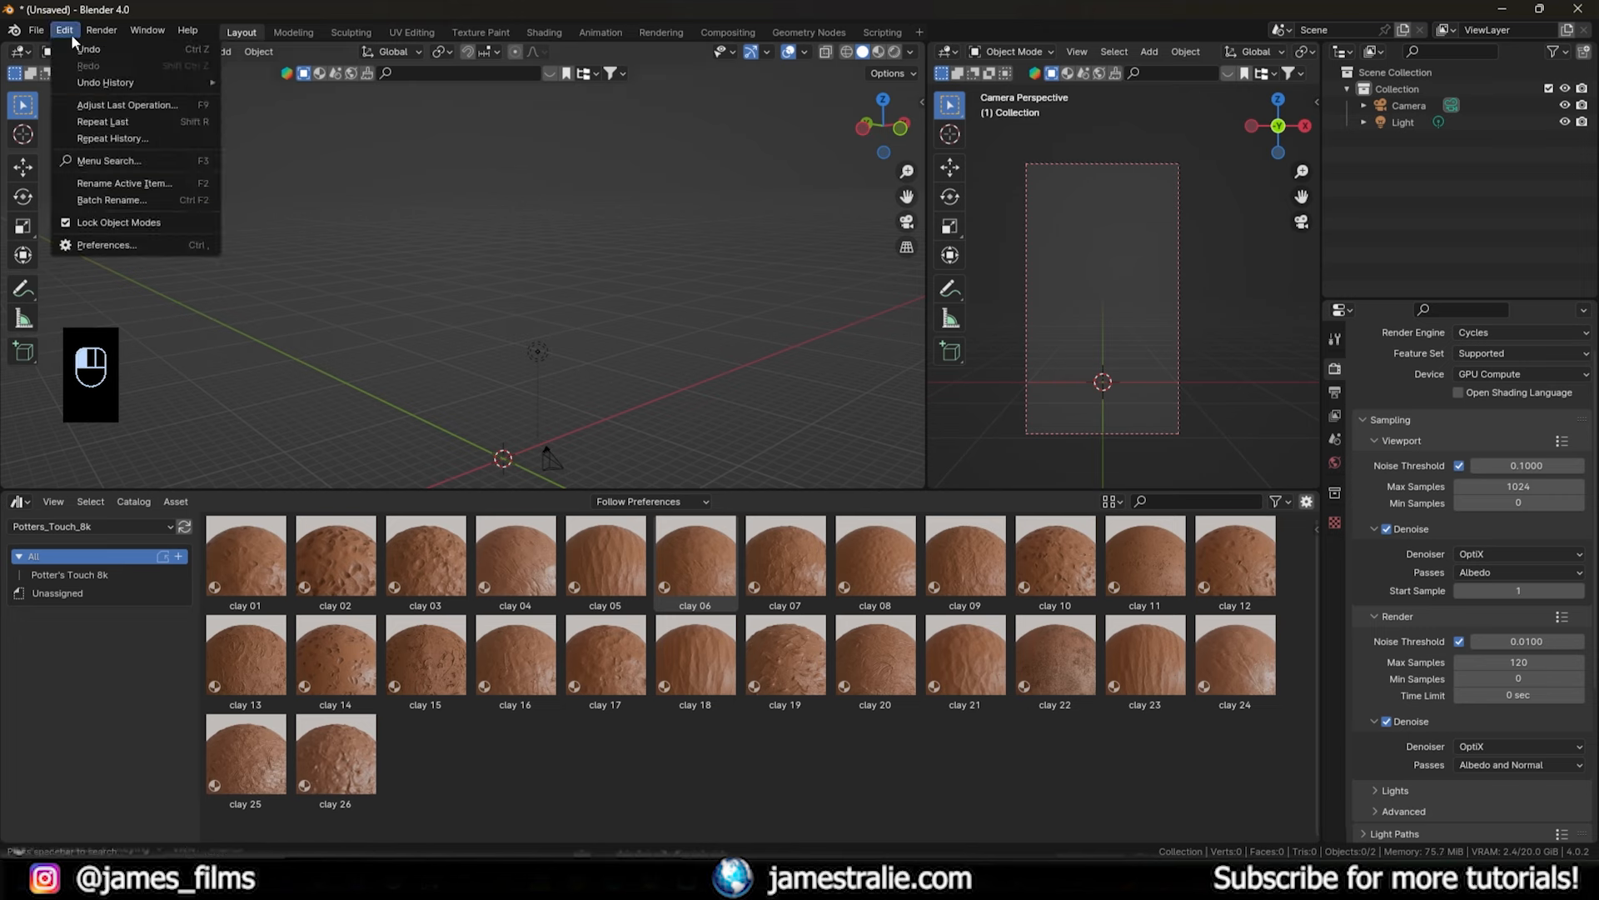
pyautogui.click(105, 246)
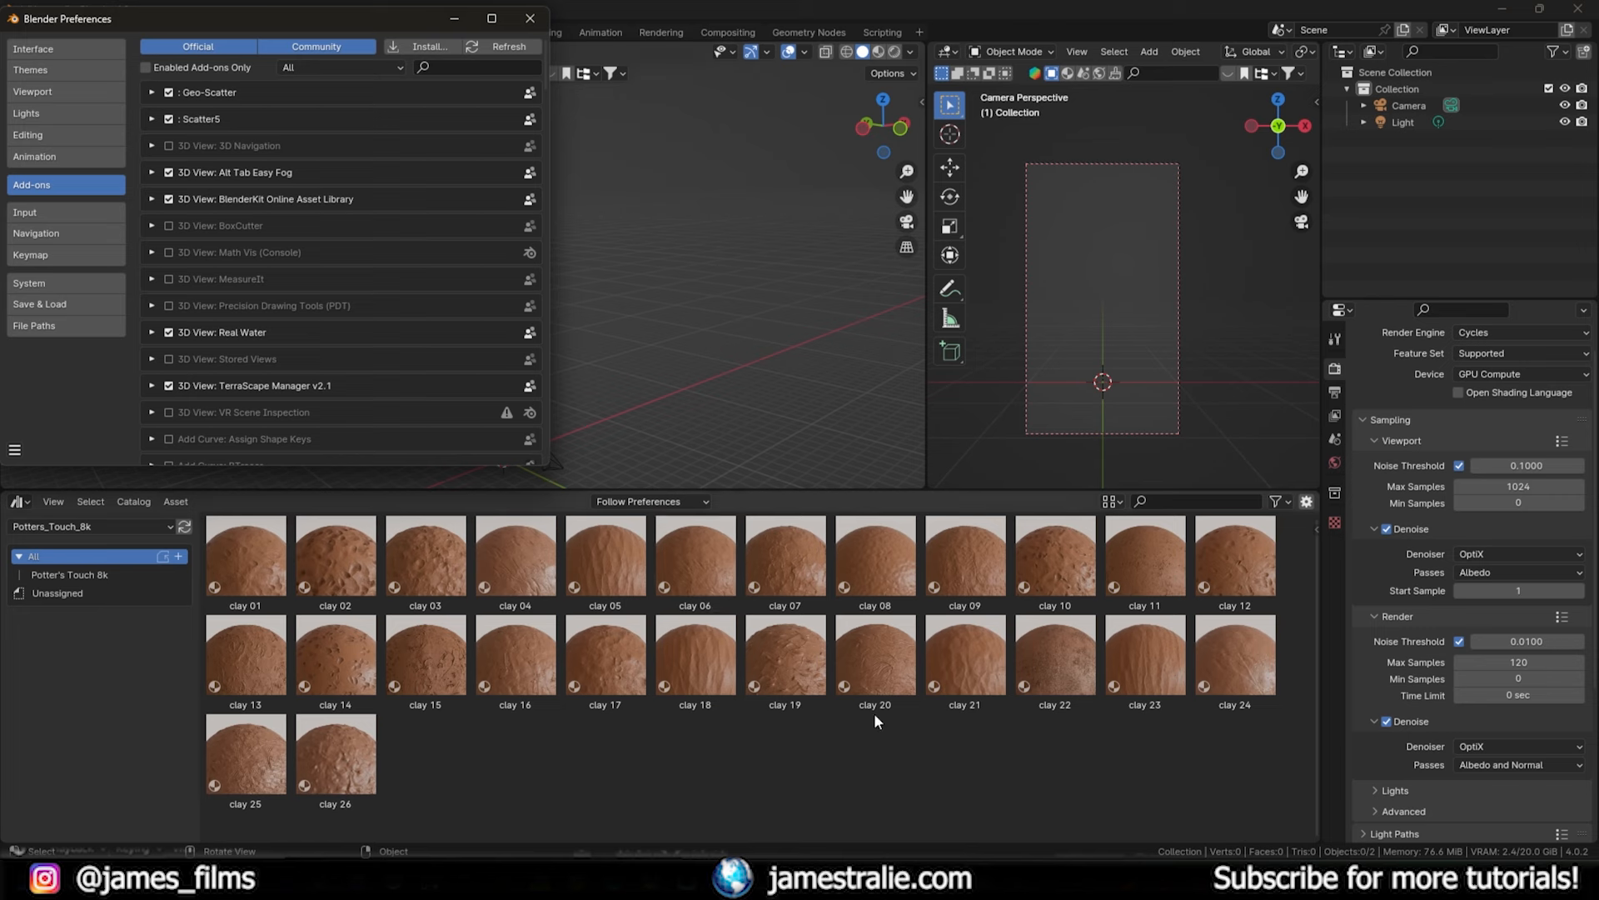
pyautogui.click(530, 17)
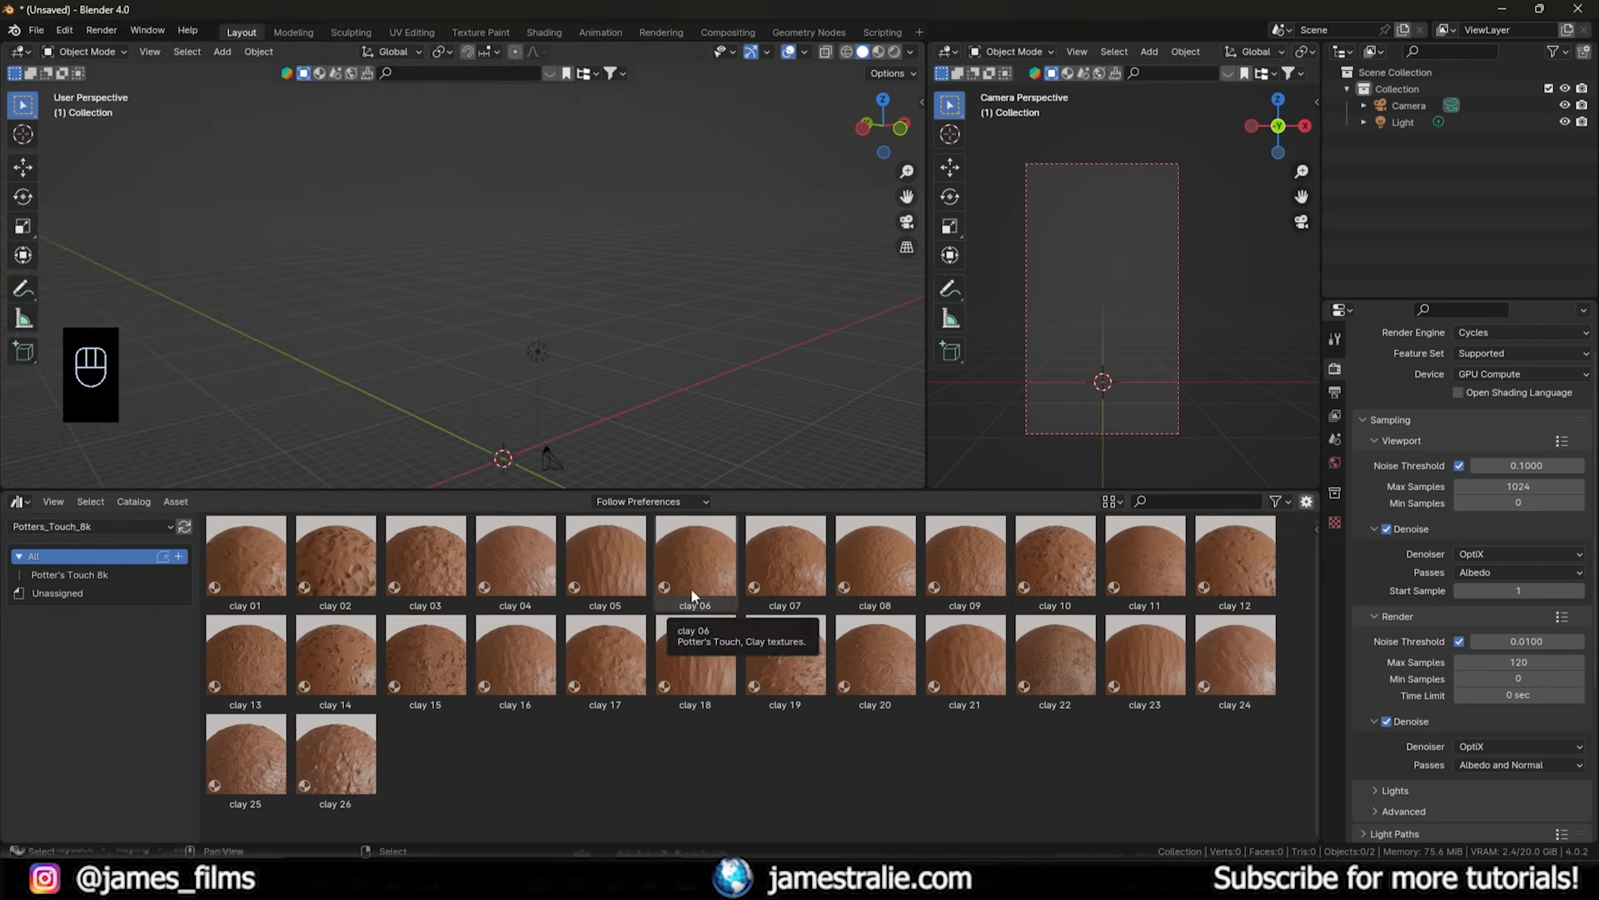
# - Delete the default light from the scene
pyautogui.moveTo(587, 437); pyautogui.dragTo(567, 468, button='middle')
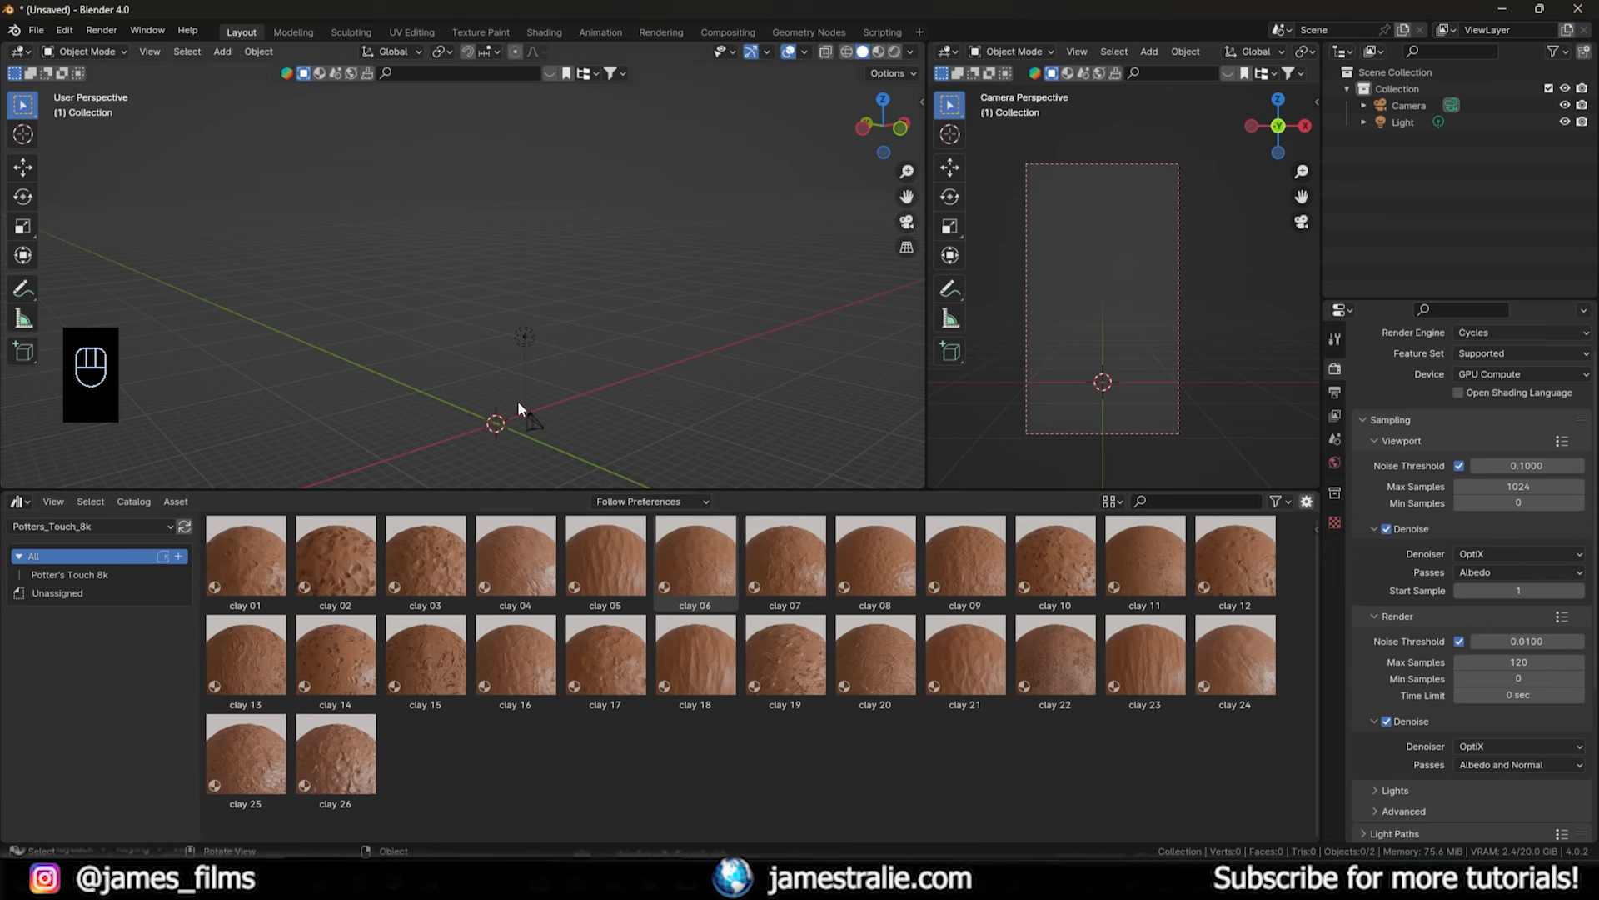
pyautogui.keyDown('shift'); pyautogui.moveTo(537, 395); pyautogui.dragTo(633, 221, button='middle'); pyautogui.keyUp('shift')
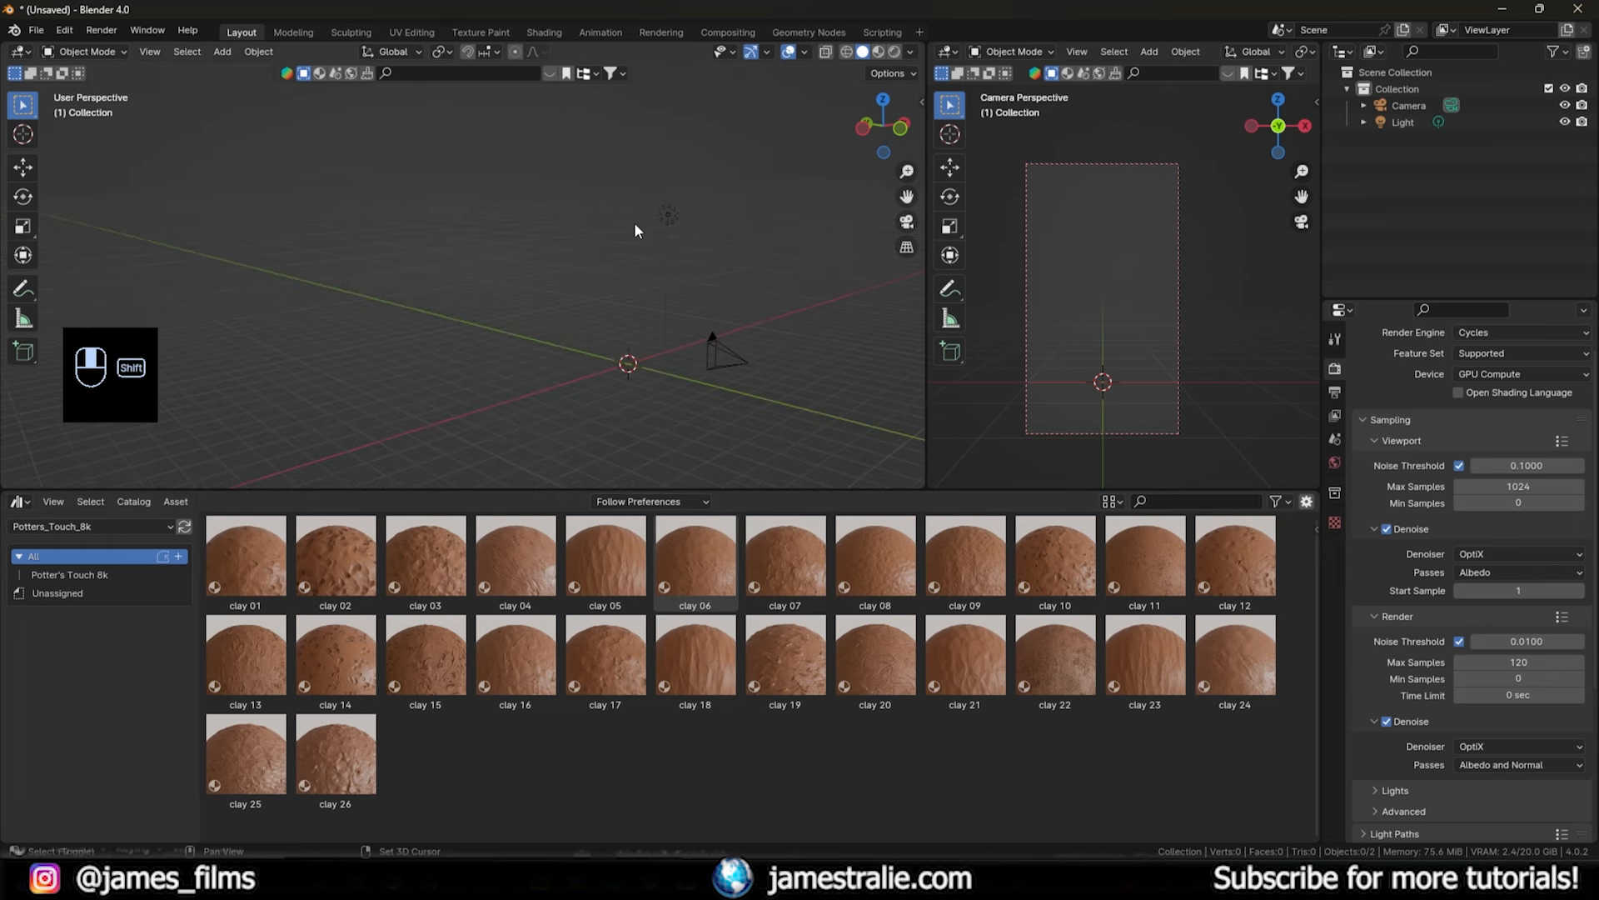
pyautogui.moveTo(662, 237); pyautogui.dragTo(694, 181)
pyautogui.press('x')
# - Add a plane at the world origin and enlarge its mesh evenly in X and Y as a ground surface
pyautogui.moveTo(695, 182); pyautogui.dragTo(532, 257, button='middle')
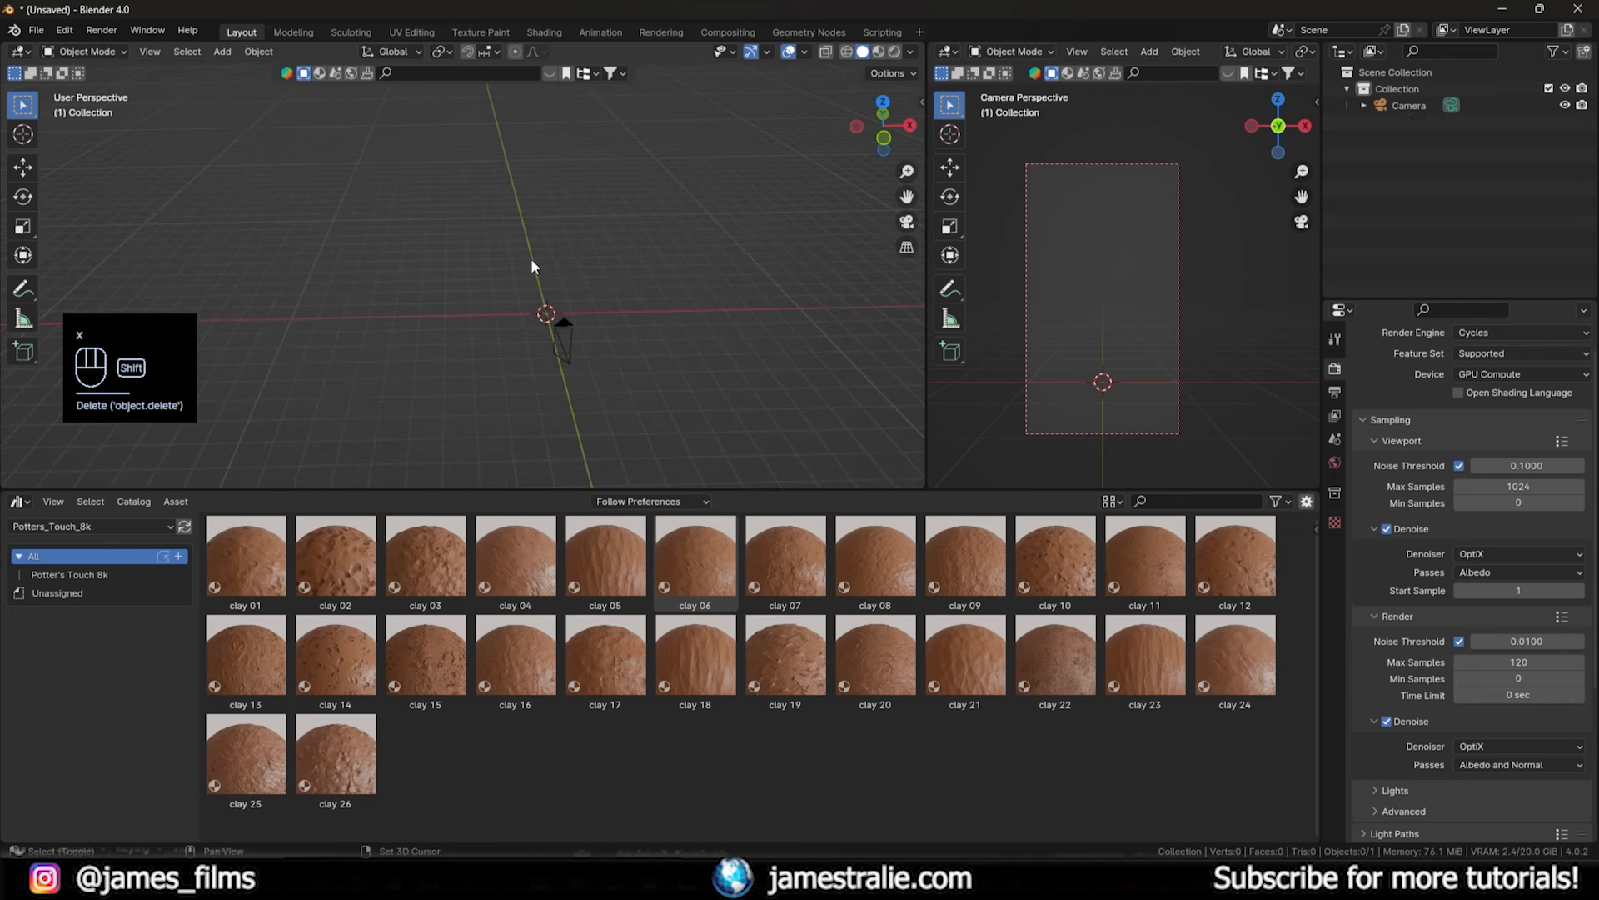
pyautogui.hotkey('shift', 'a')
pyautogui.moveTo(523, 282)
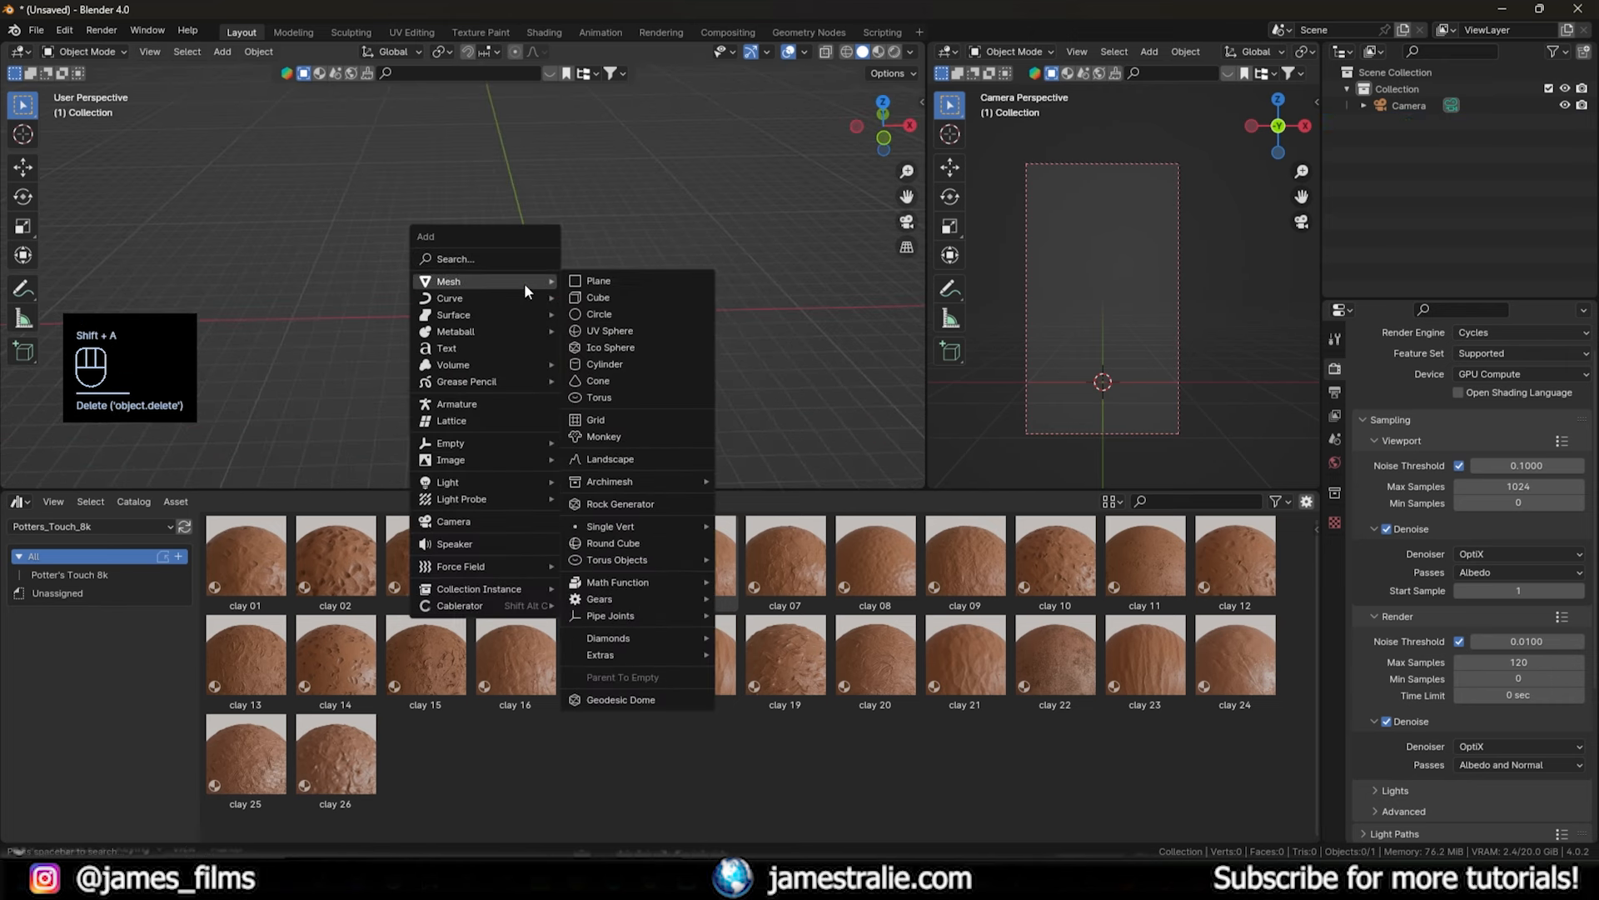
pyautogui.click(625, 281)
pyautogui.press('Tab')
pyautogui.press('s')
pyautogui.hotkey('shift', 'z')
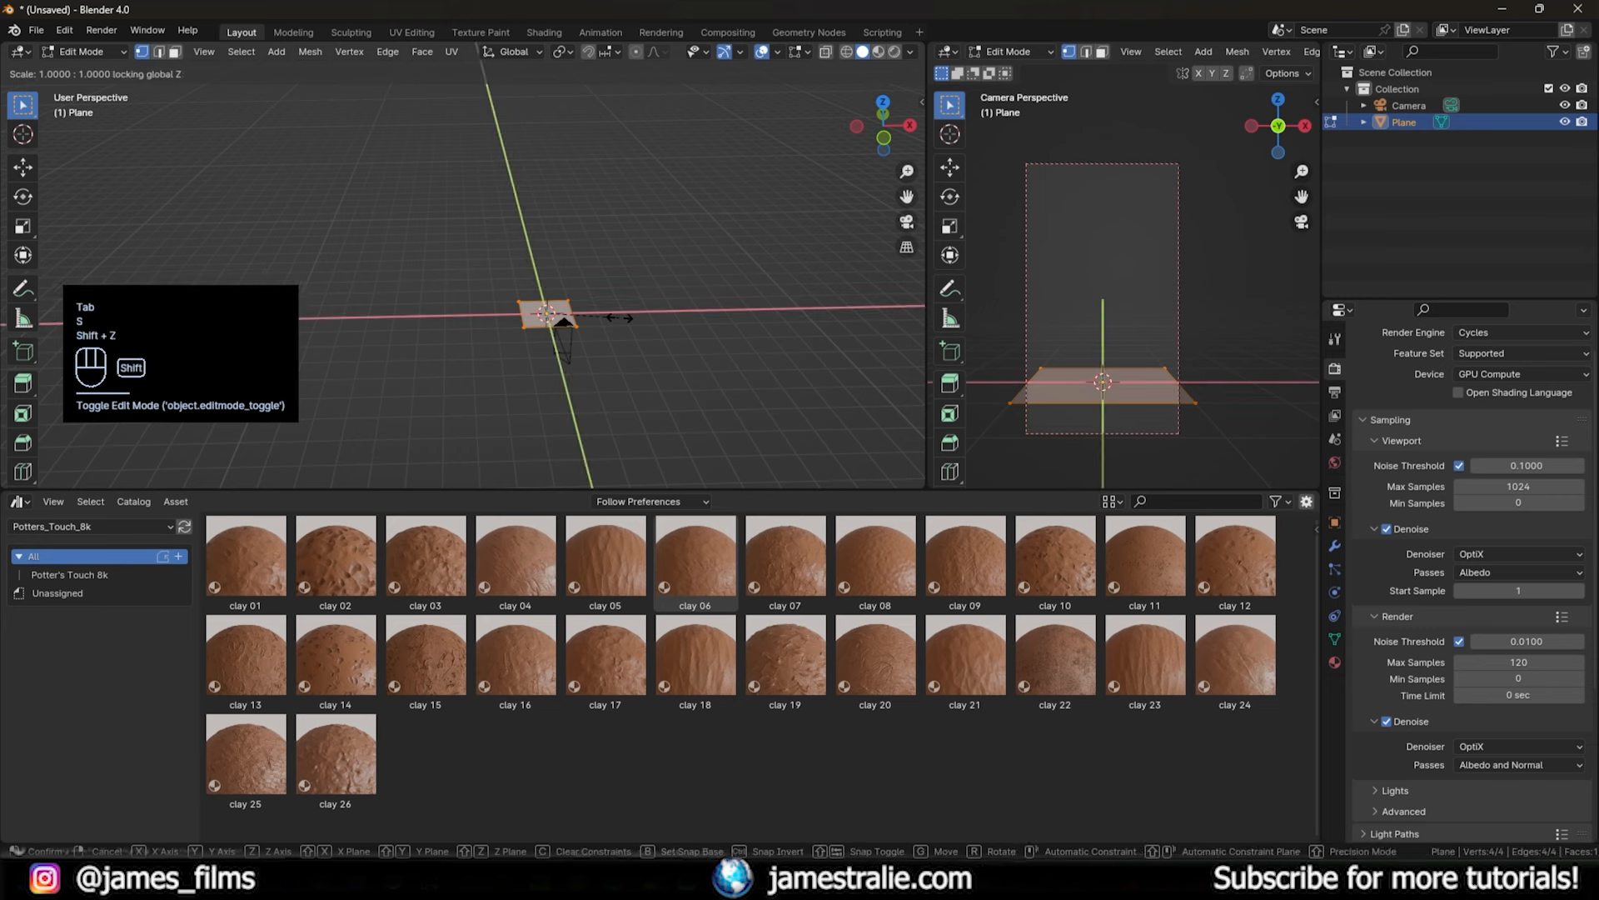
pyautogui.click(732, 361)
# - Shift the plane's mesh along Y away from the camera, widen it along X, and return to Object Mode
pyautogui.press('g')
pyautogui.press('y')
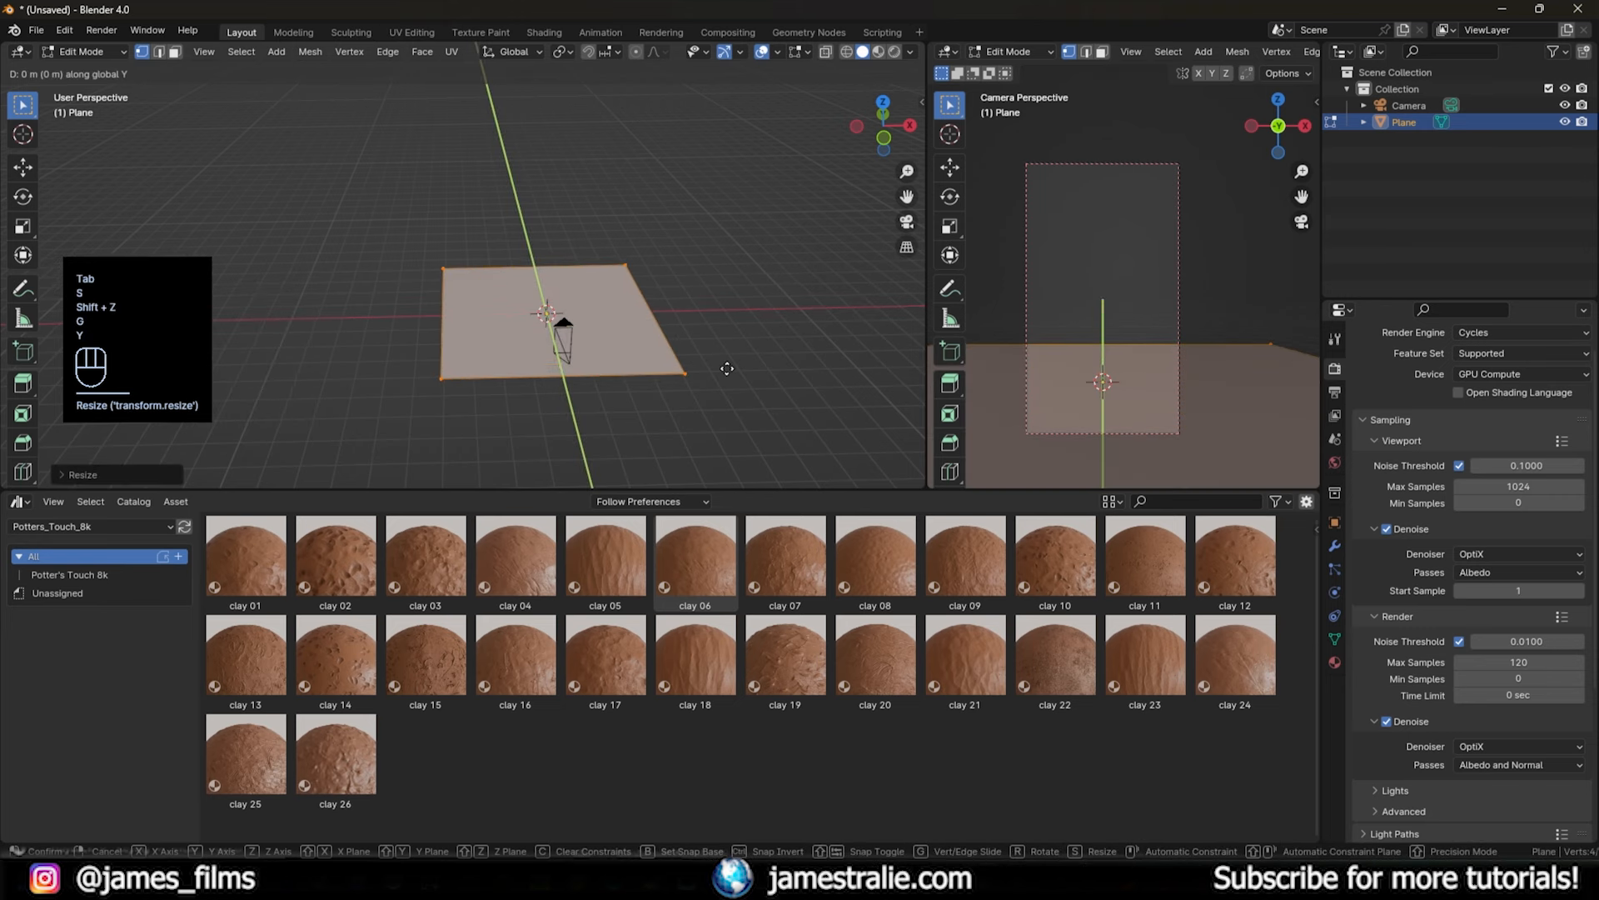
pyautogui.click(726, 333)
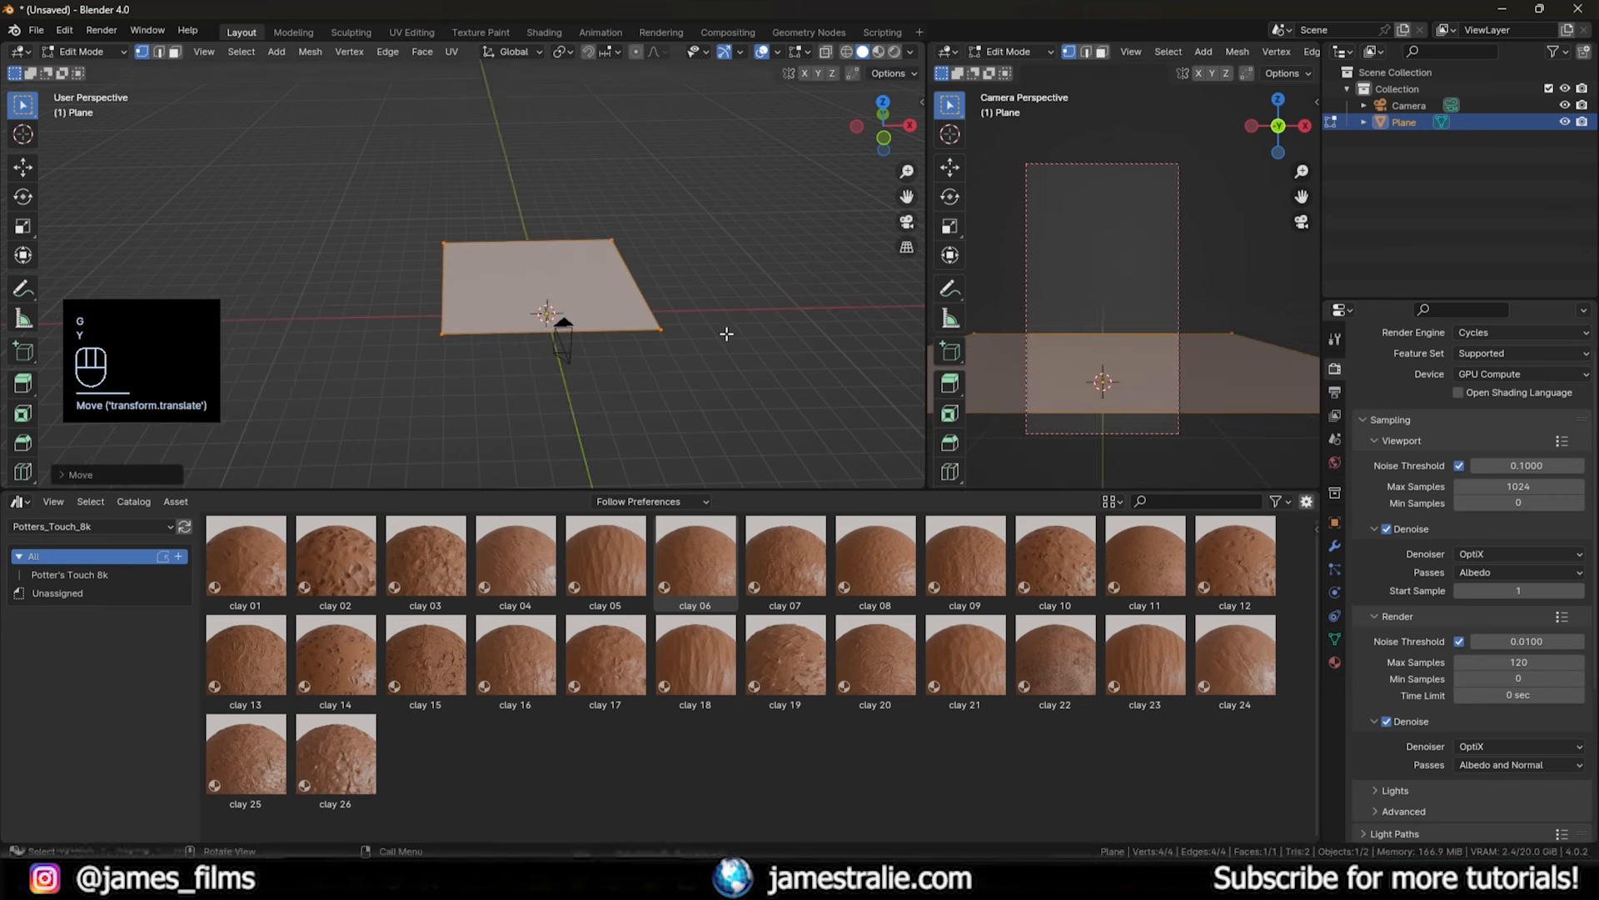
pyautogui.press('s')
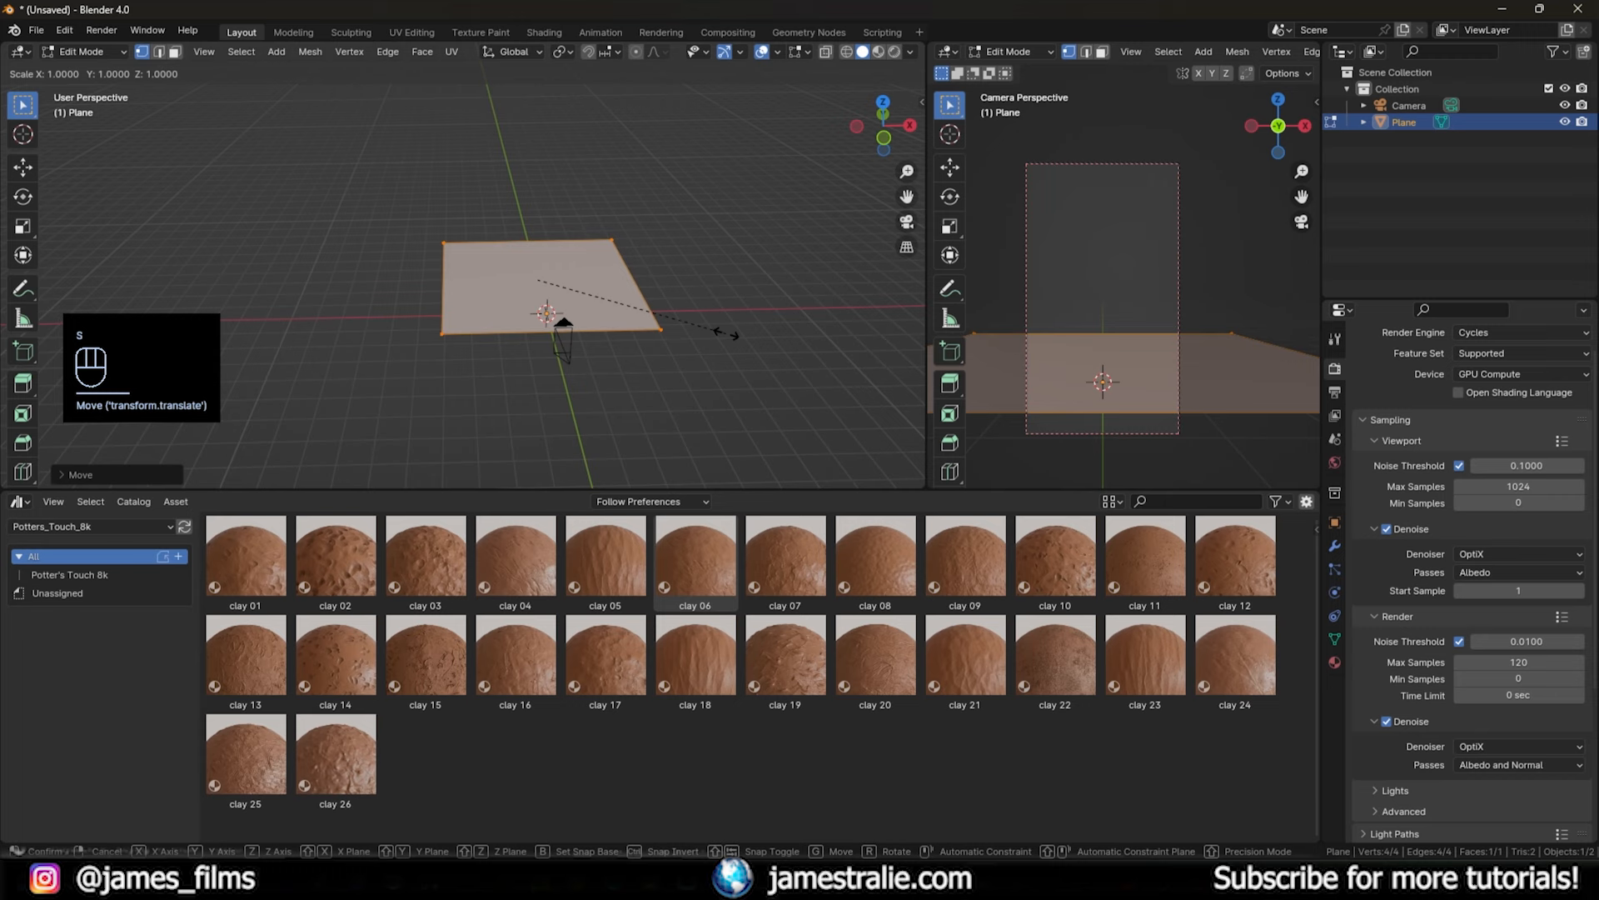
pyautogui.press('x')
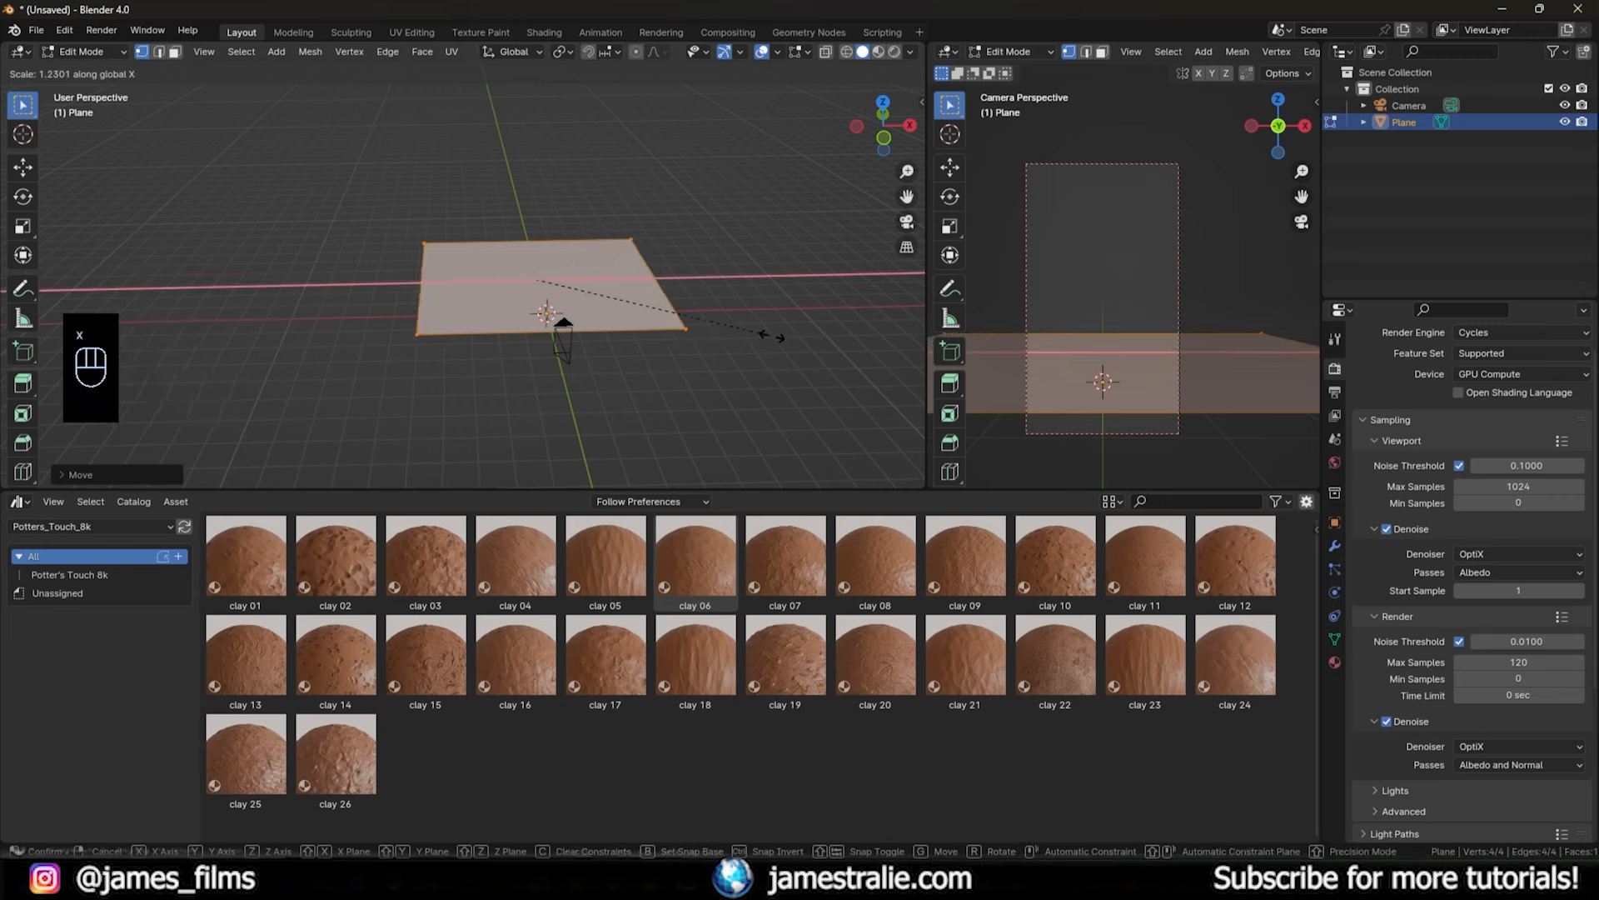
pyautogui.click(699, 344)
pyautogui.moveTo(699, 345); pyautogui.dragTo(531, 379, button='middle')
pyautogui.press('Tab')
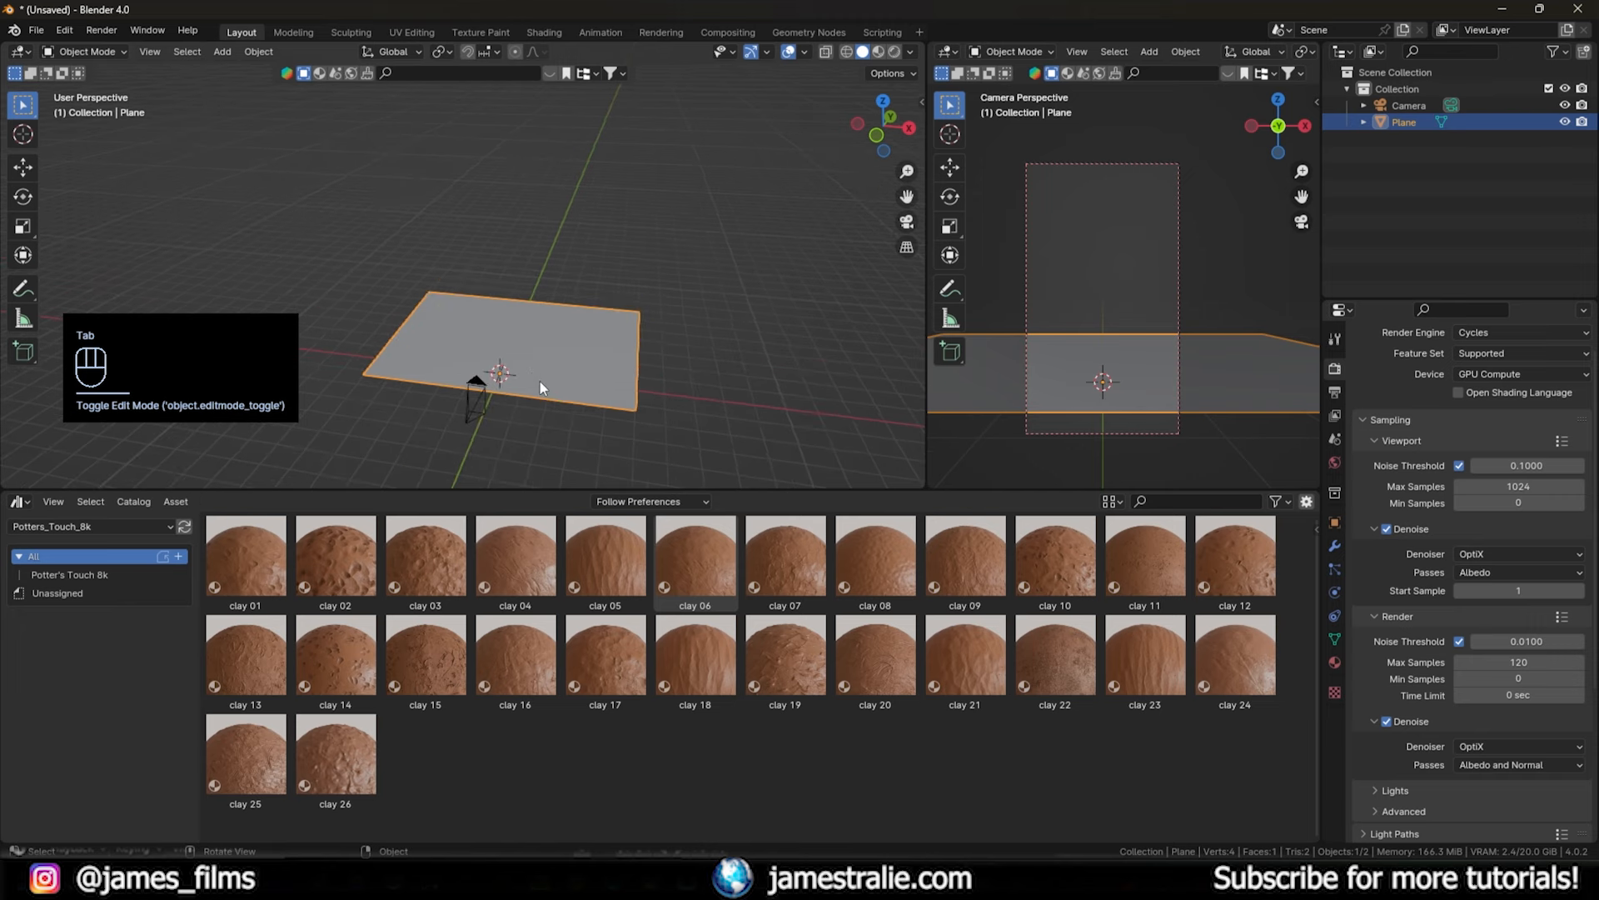
# - Switch to the greece_test reference board and examine the photos of whitewashed buildings, blue domes, bell towers and bougainvillea
pyautogui.click(430, 881)
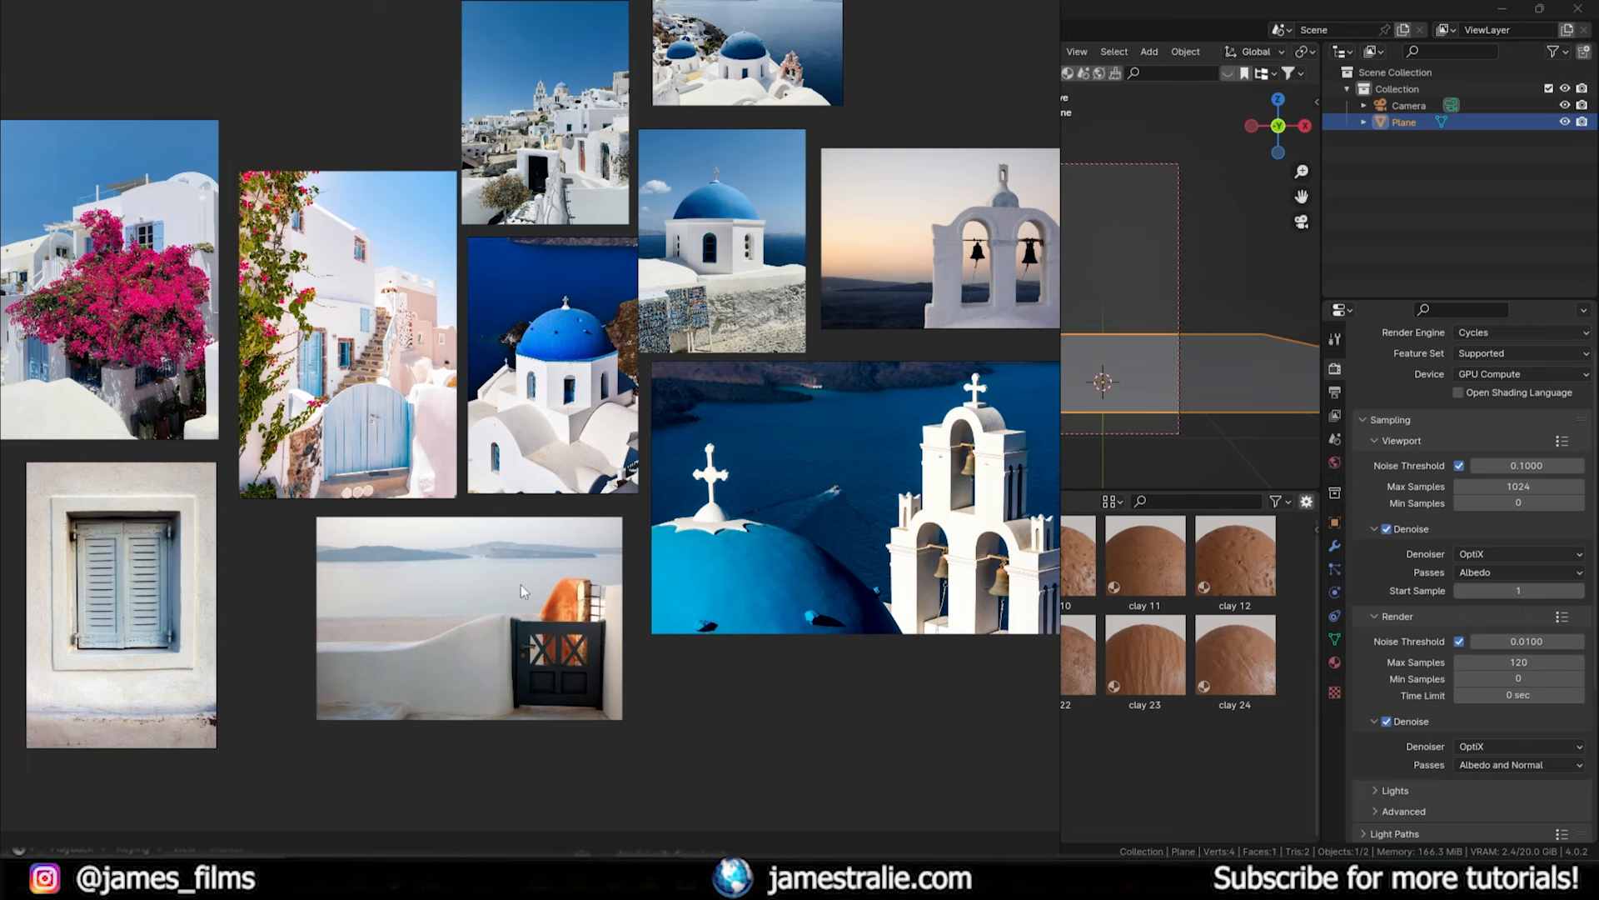
pyautogui.scroll(-4, 531, 543)
pyautogui.moveTo(527, 524); pyautogui.dragTo(592, 473, button='middle')
pyautogui.scroll(2, 591, 473)
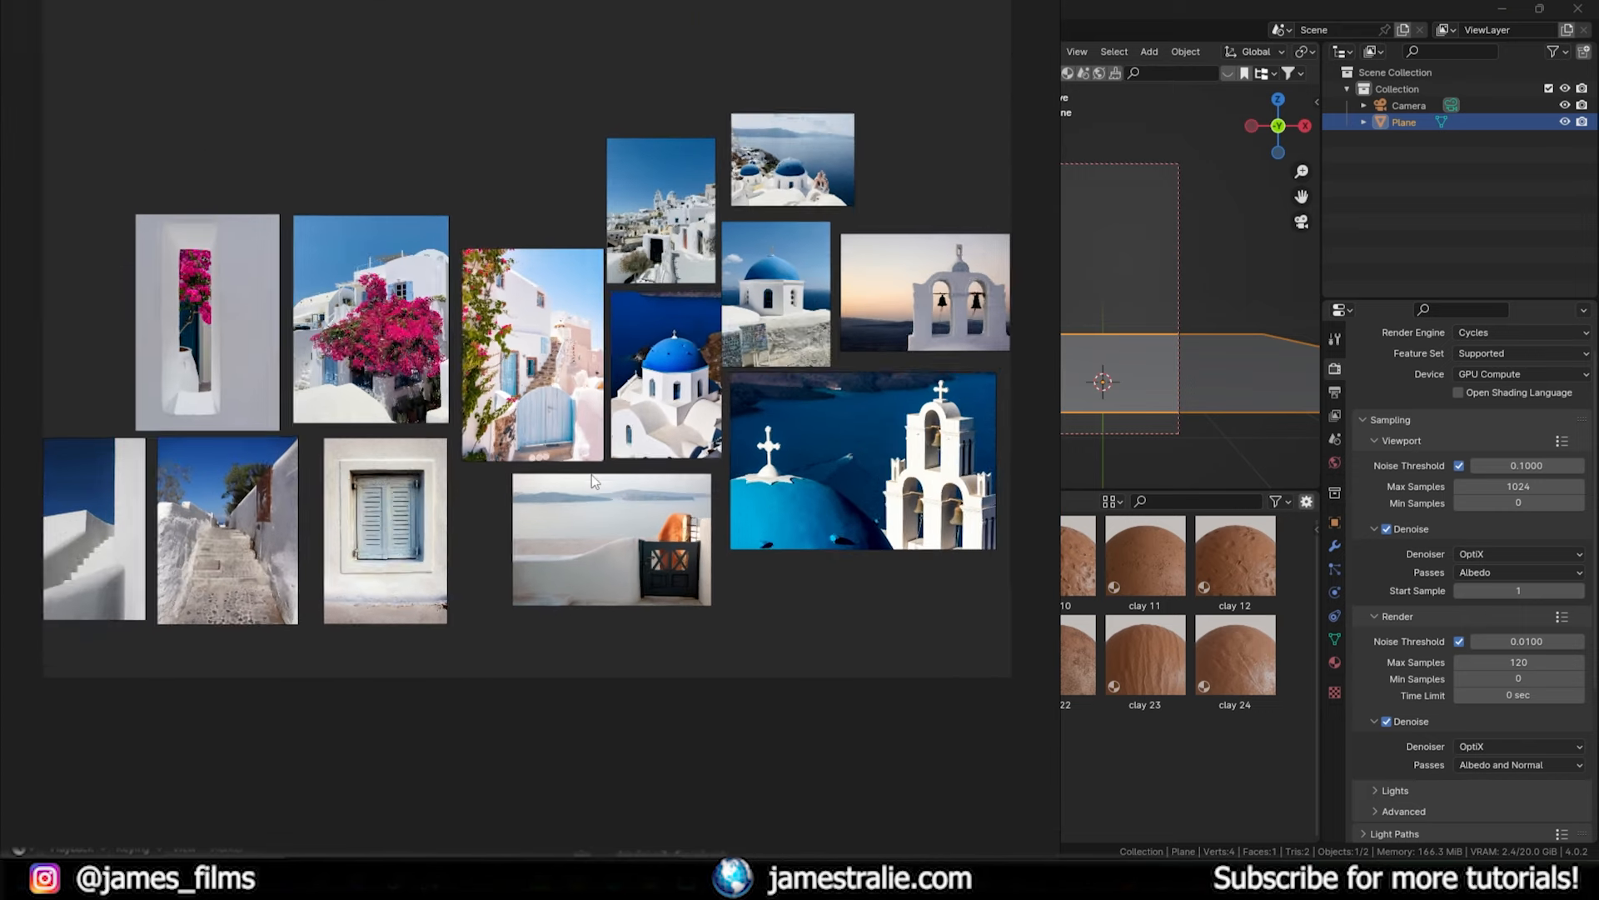
pyautogui.scroll(1, 592, 473)
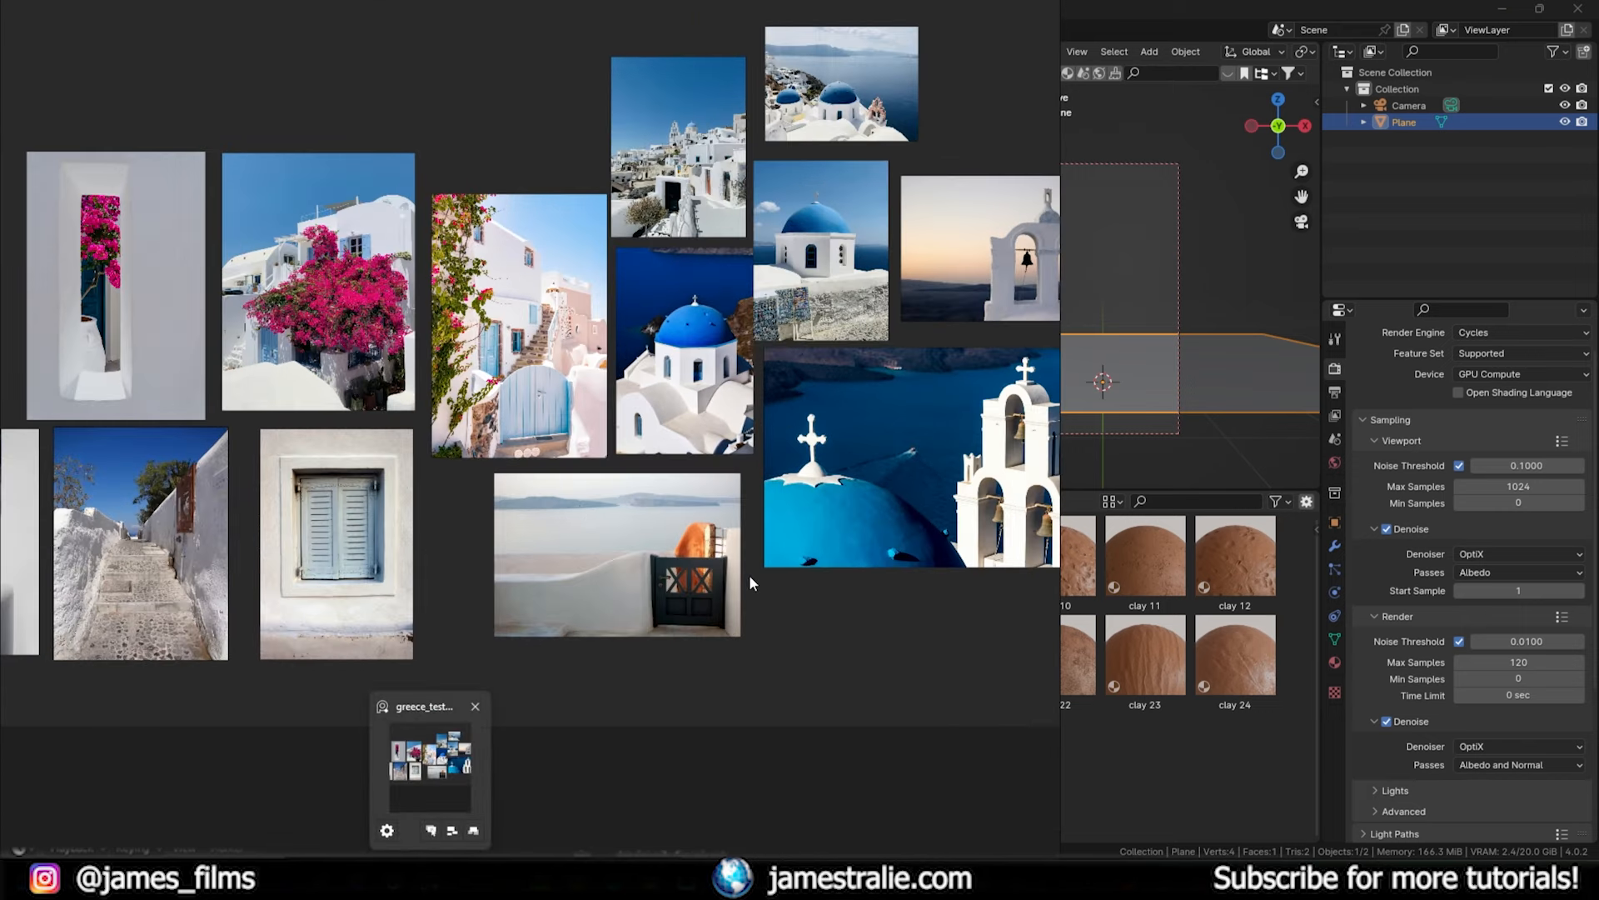
pyautogui.scroll(-2, 729, 565)
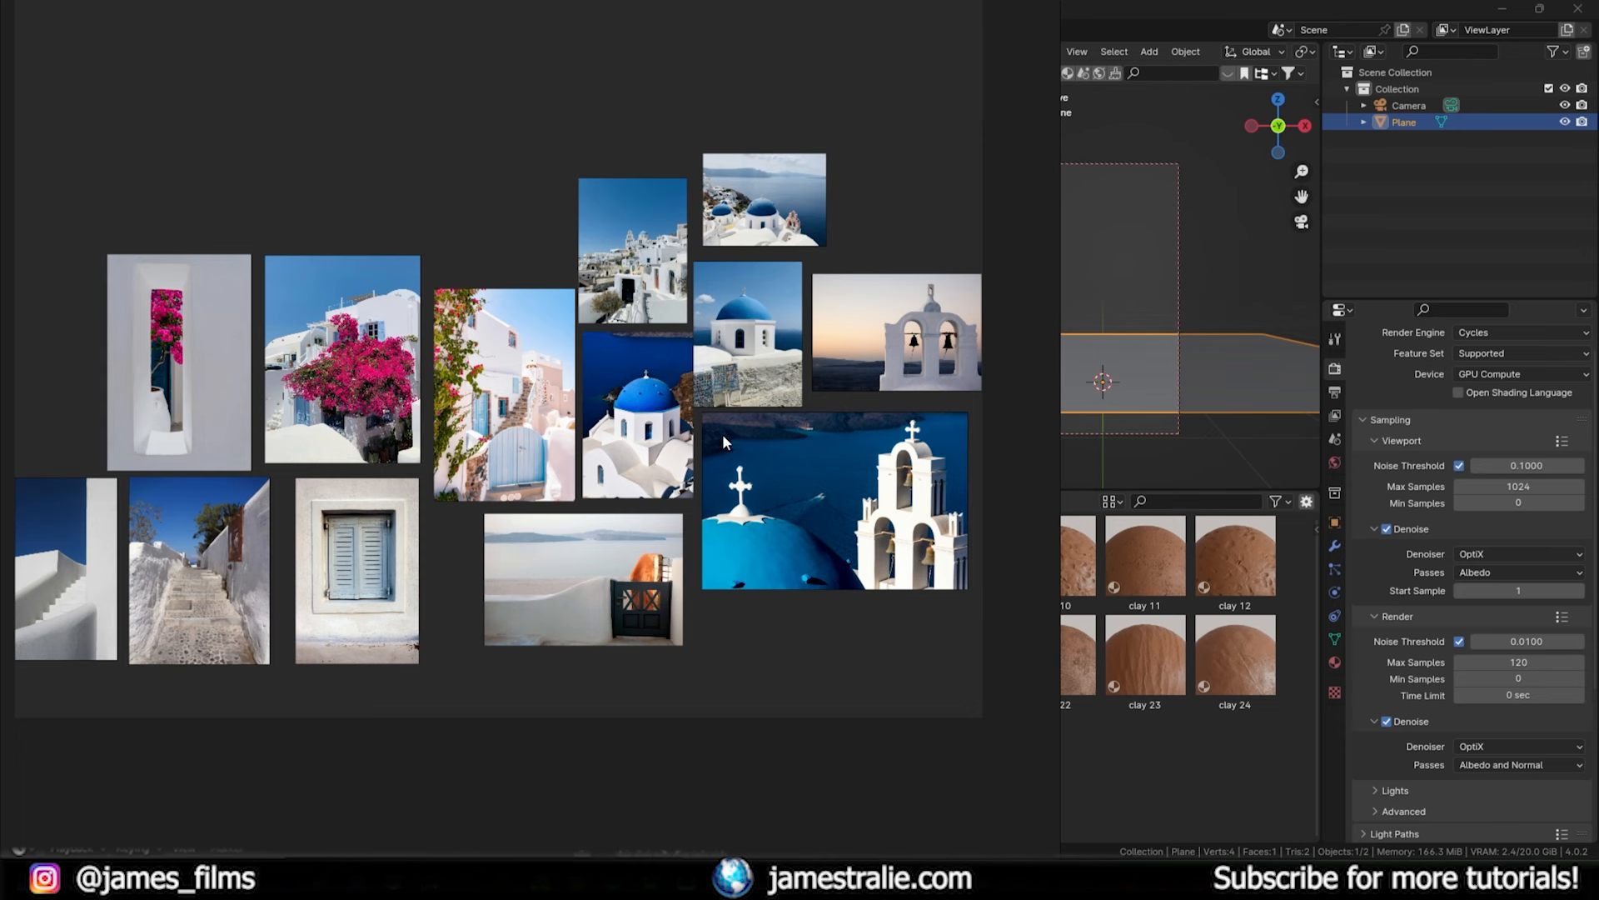
# - Examine the plaster texture and raised frame edges around one upper corner of the shuttered window in its reference photo
pyautogui.moveTo(829, 482); pyautogui.dragTo(735, 501)
pyautogui.moveTo(508, 499); pyautogui.dragTo(621, 456)
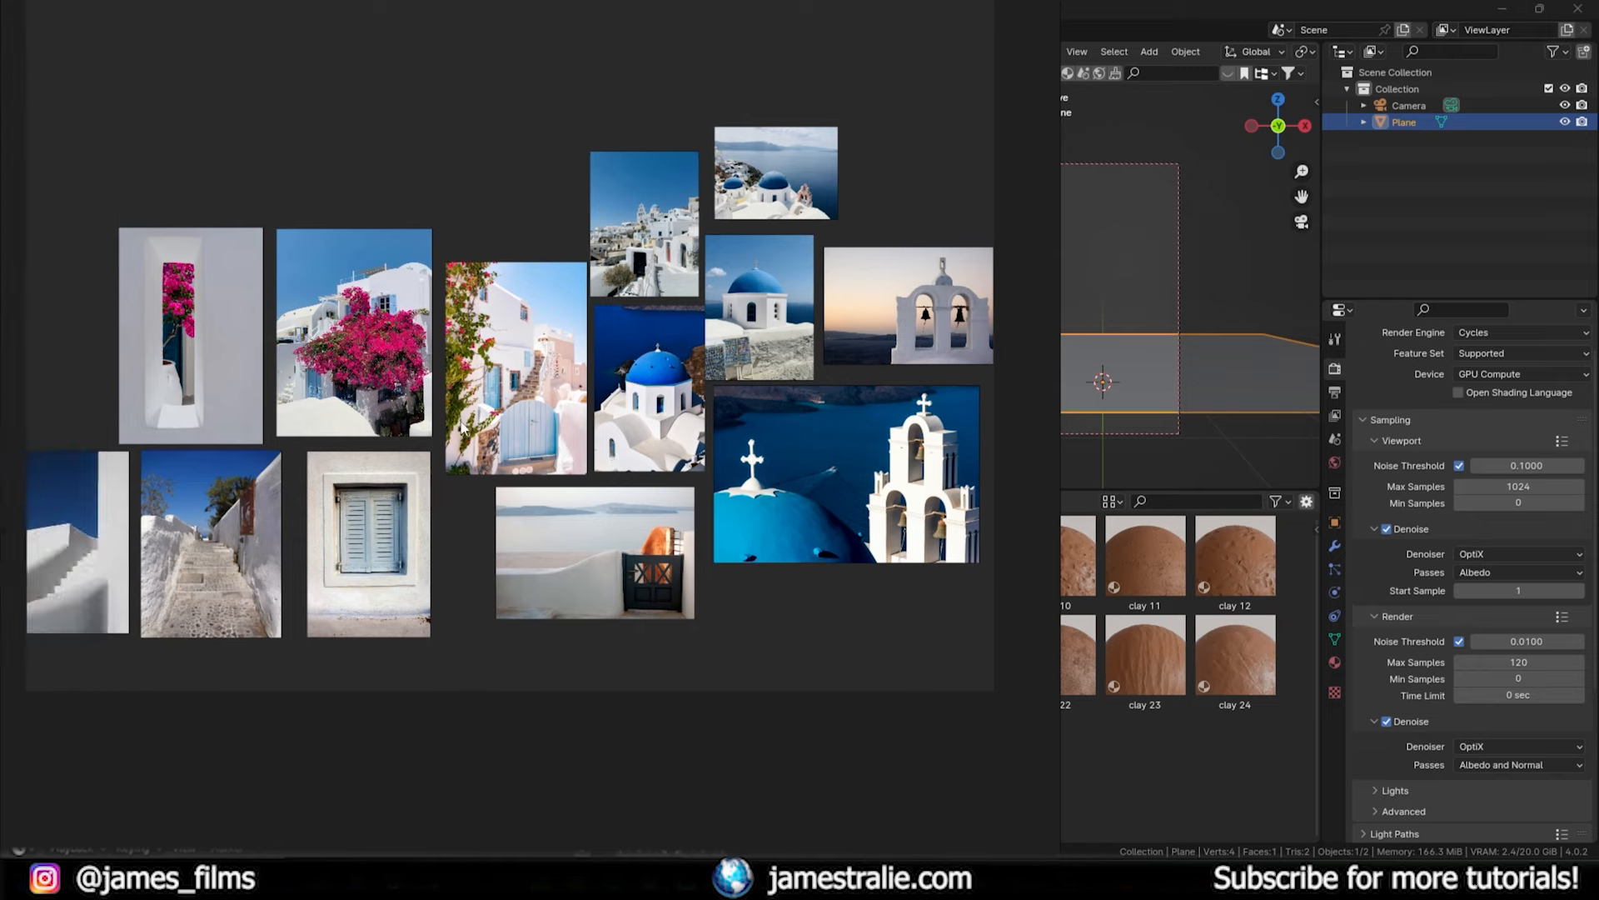
pyautogui.moveTo(418, 495); pyautogui.dragTo(605, 588)
pyautogui.scroll(6, 420, 502)
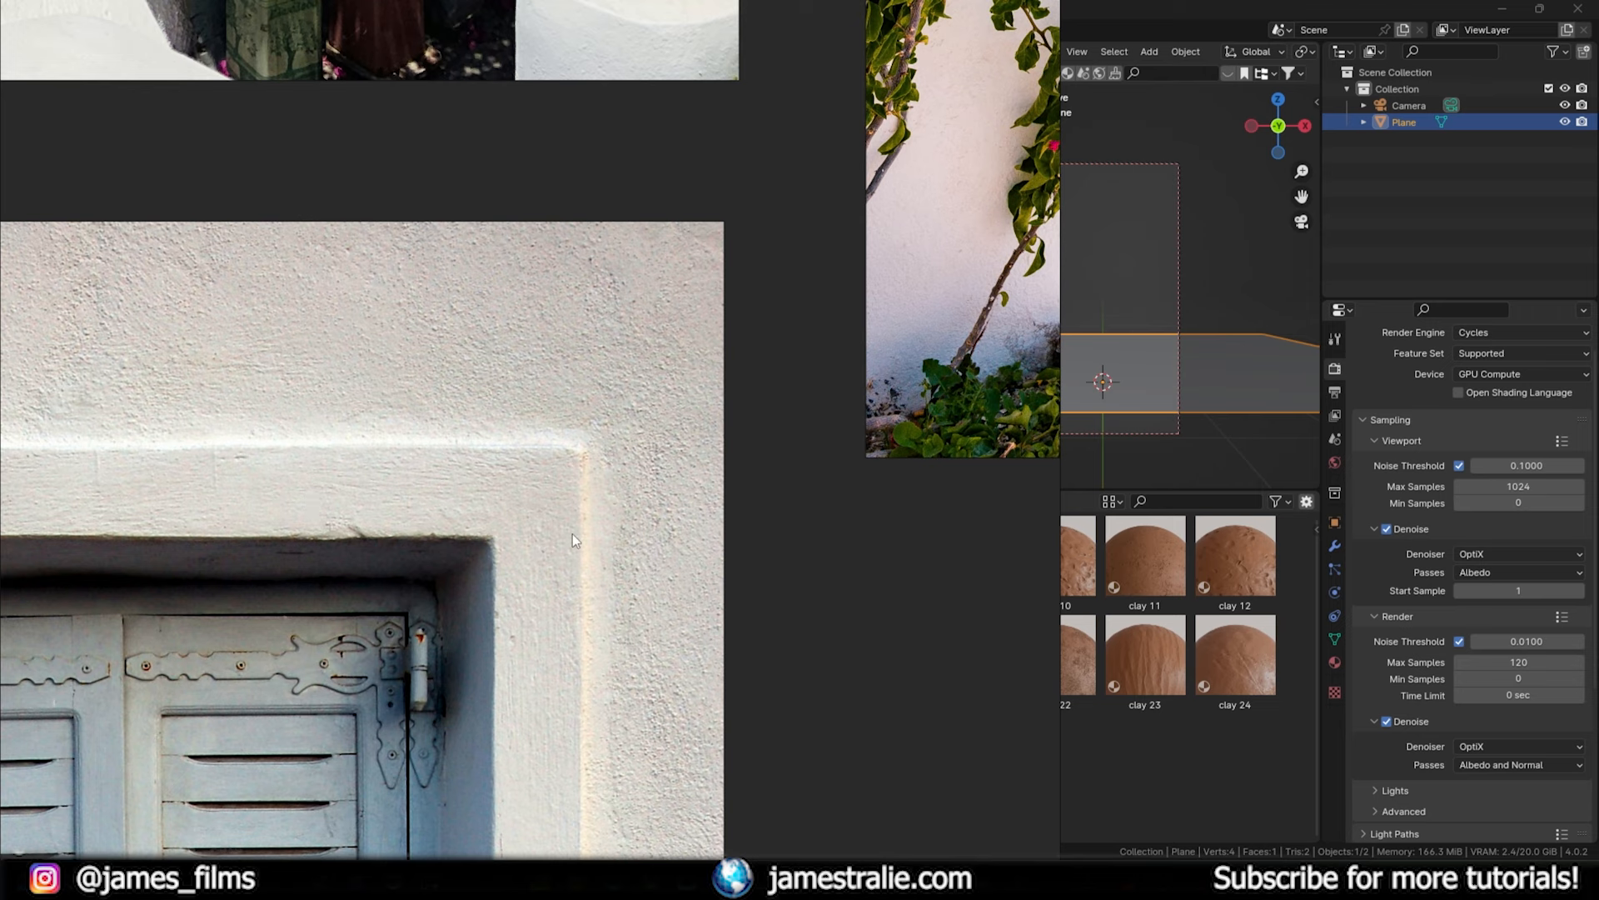
pyautogui.scroll(3, 568, 539)
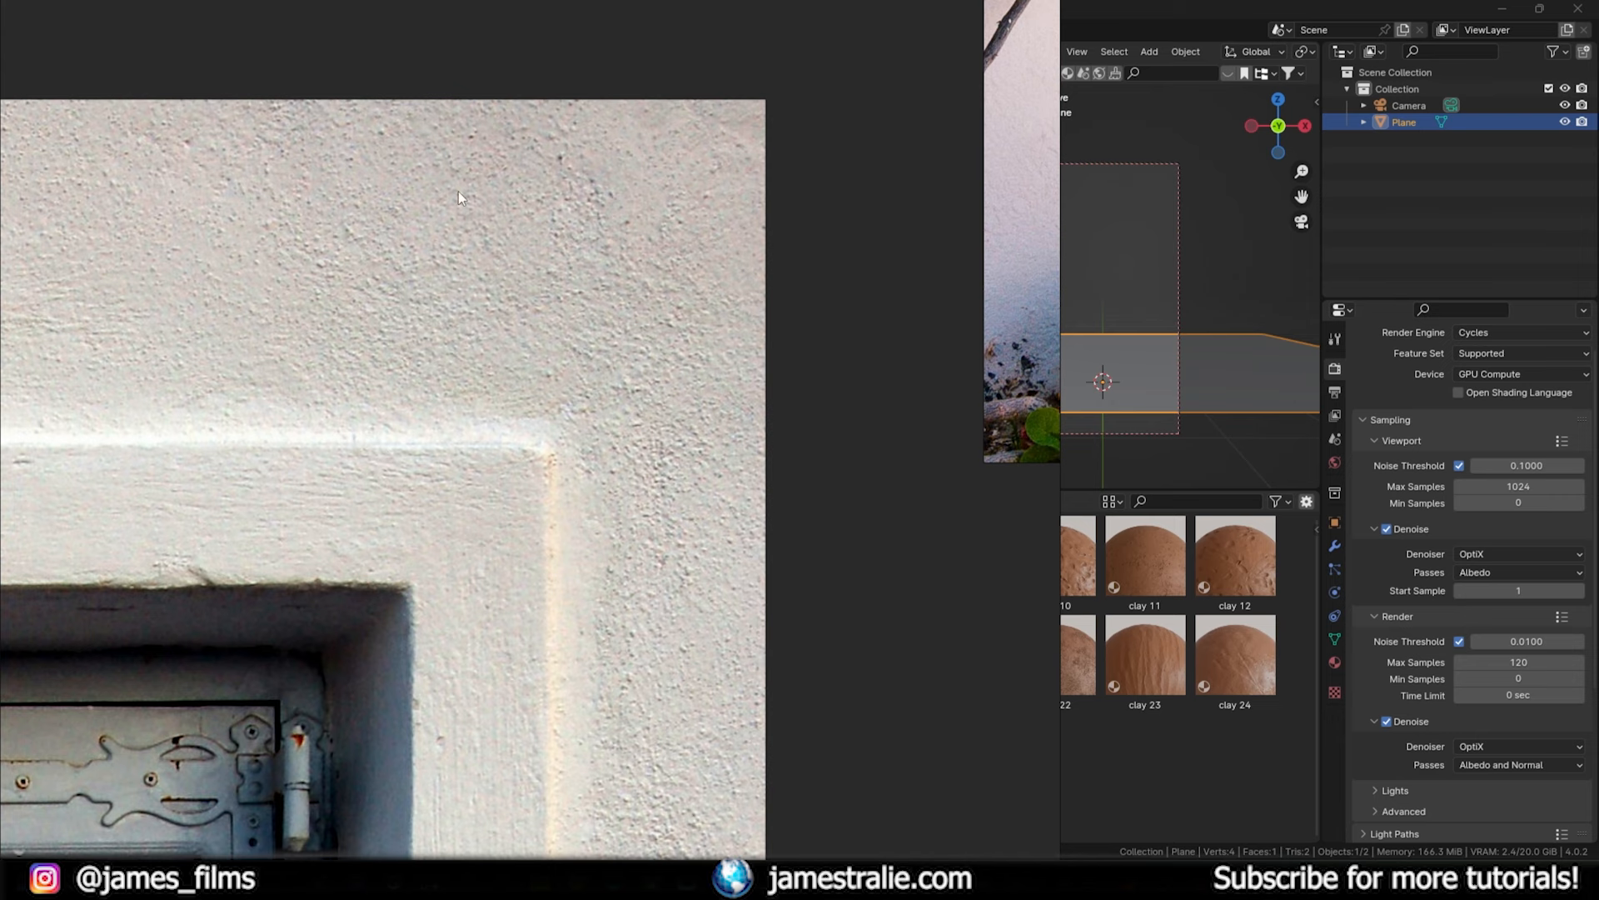
pyautogui.scroll(-2, 570, 343)
pyautogui.moveTo(244, 562); pyautogui.dragTo(478, 448, button='middle')
pyautogui.scroll(4, 478, 448)
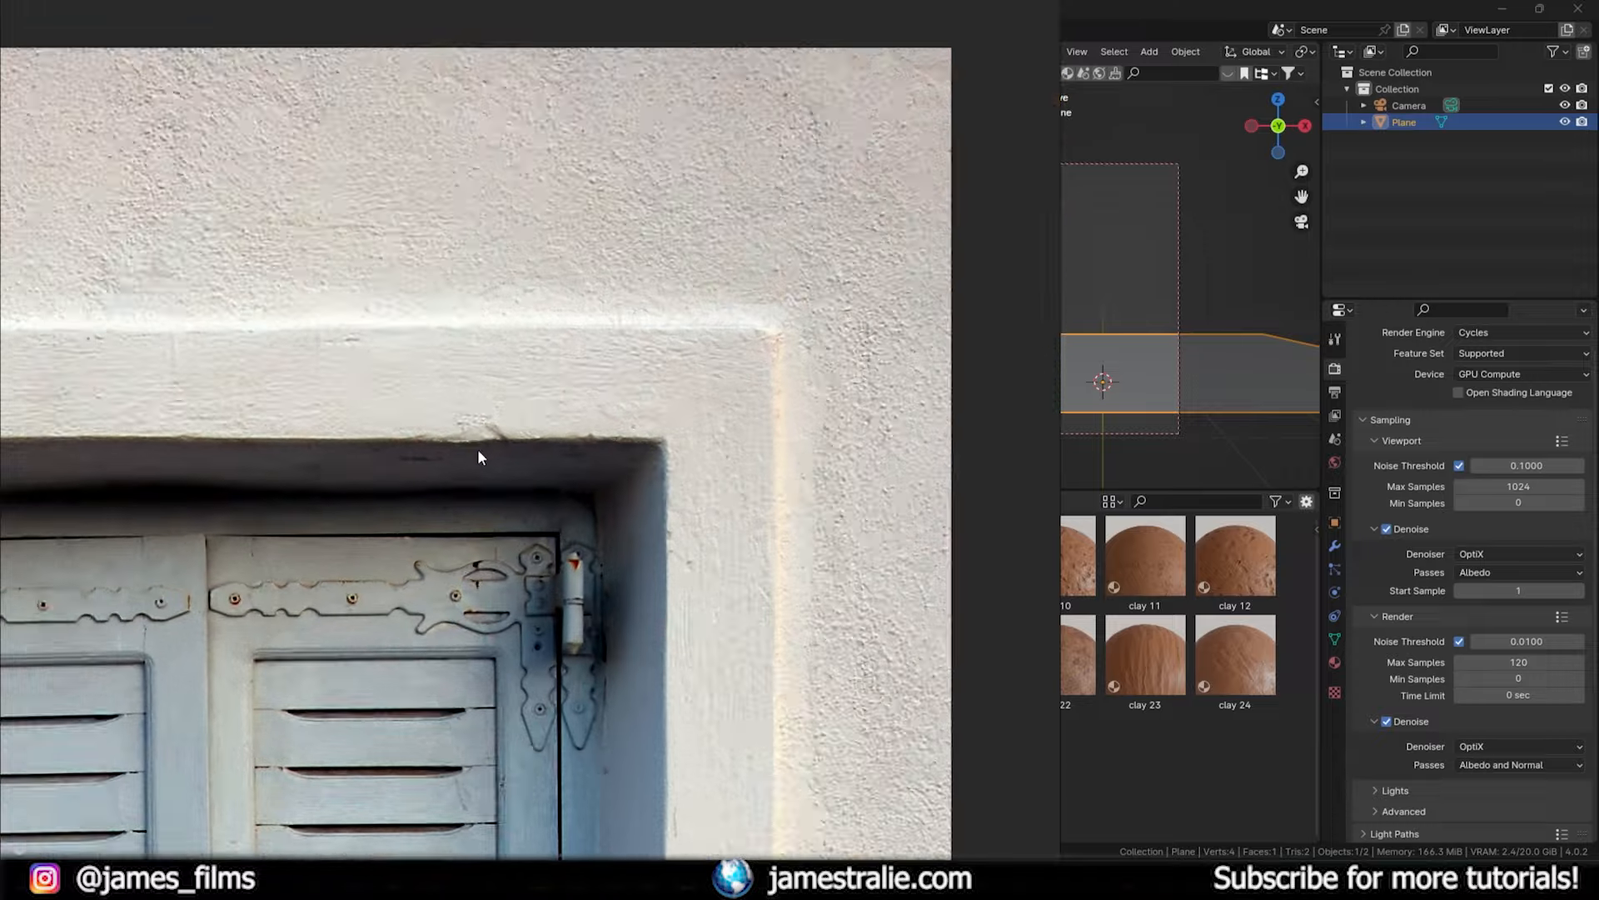
# - Inspect the opposite side of the shuttered window, comparing the rough wall, smoother frame, recess edge and hinged shutters
pyautogui.scroll(-5, 486, 433)
pyautogui.moveTo(557, 410); pyautogui.dragTo(596, 365, button='middle')
pyautogui.moveTo(143, 525); pyautogui.dragTo(458, 366, button='middle')
pyautogui.scroll(5, 456, 367)
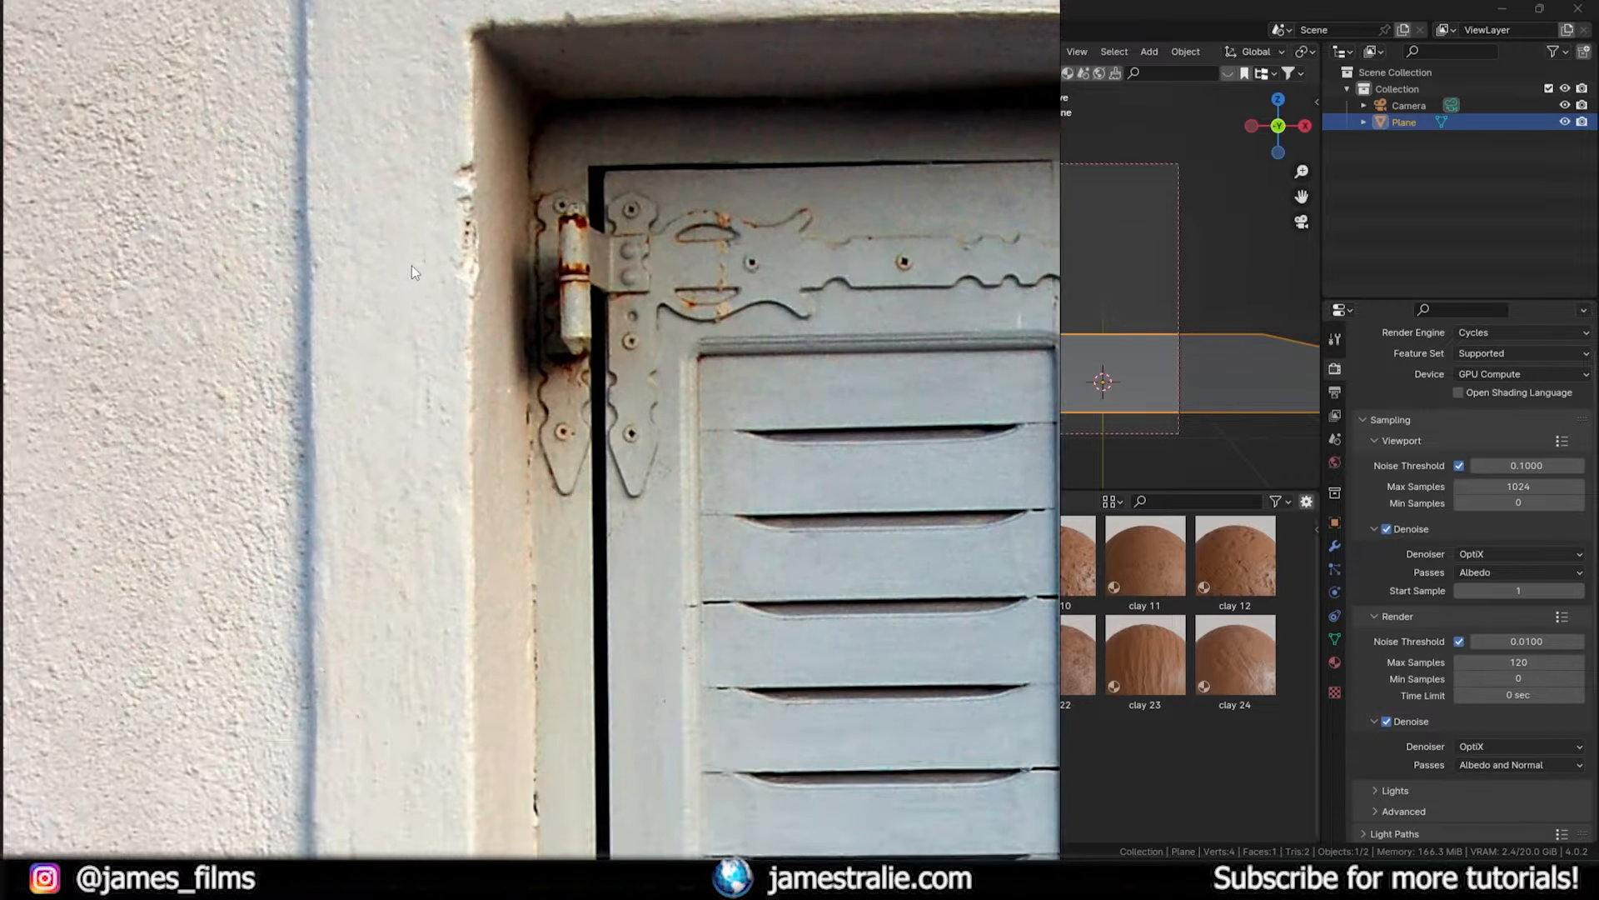
pyautogui.moveTo(411, 265); pyautogui.dragTo(453, 421, button='middle')
pyautogui.scroll(1, 452, 422)
pyautogui.scroll(-3, 416, 282)
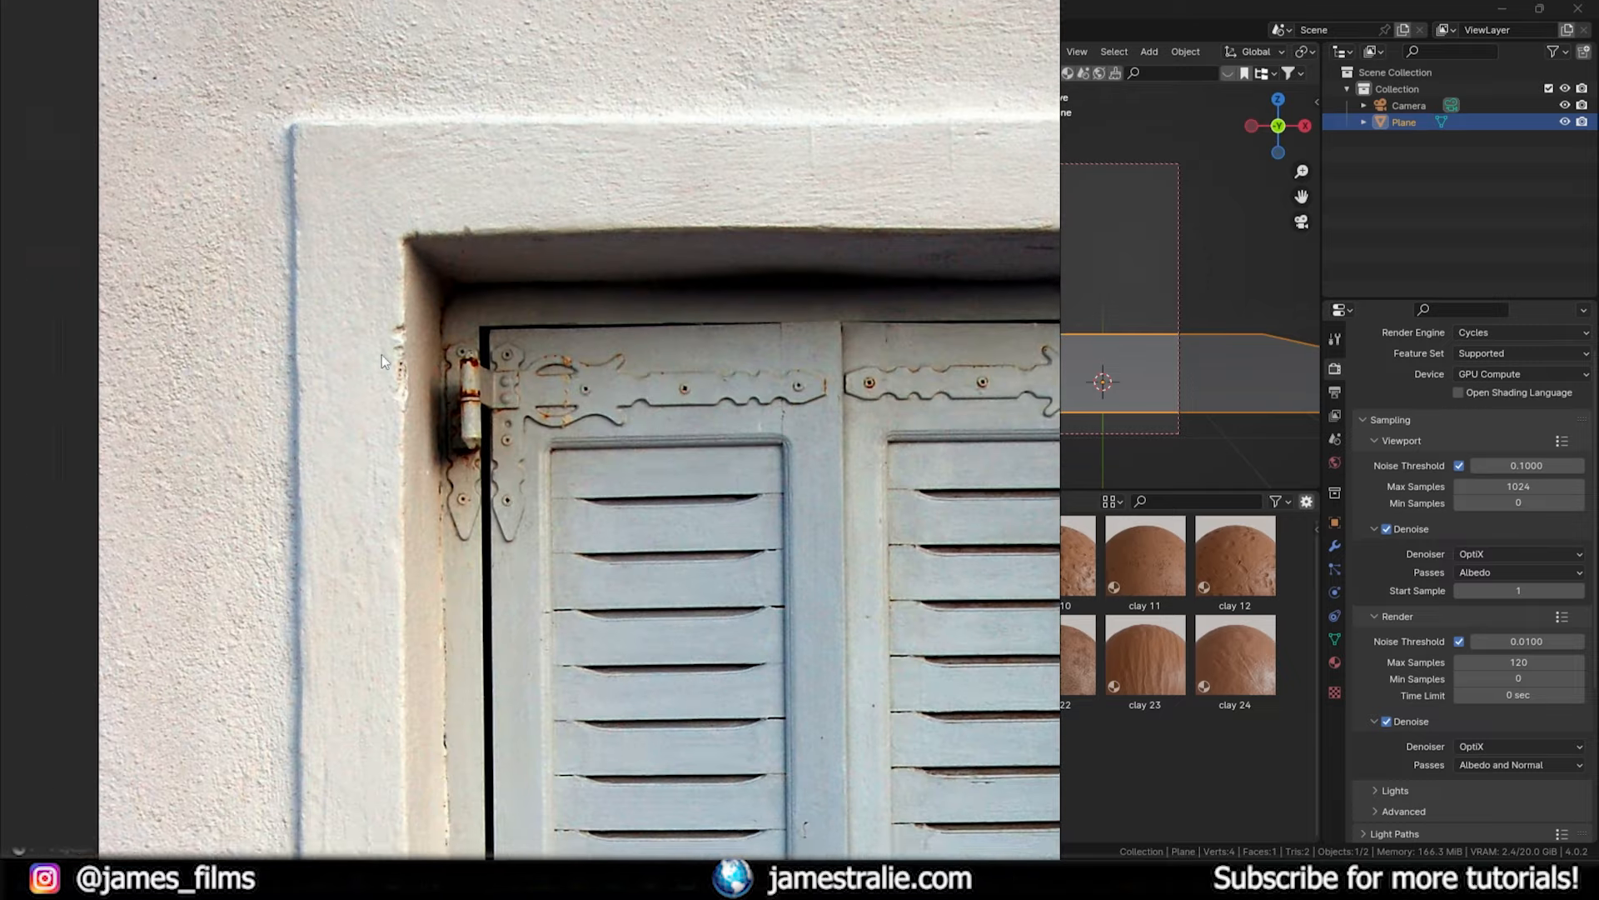
pyautogui.scroll(-10, 454, 361)
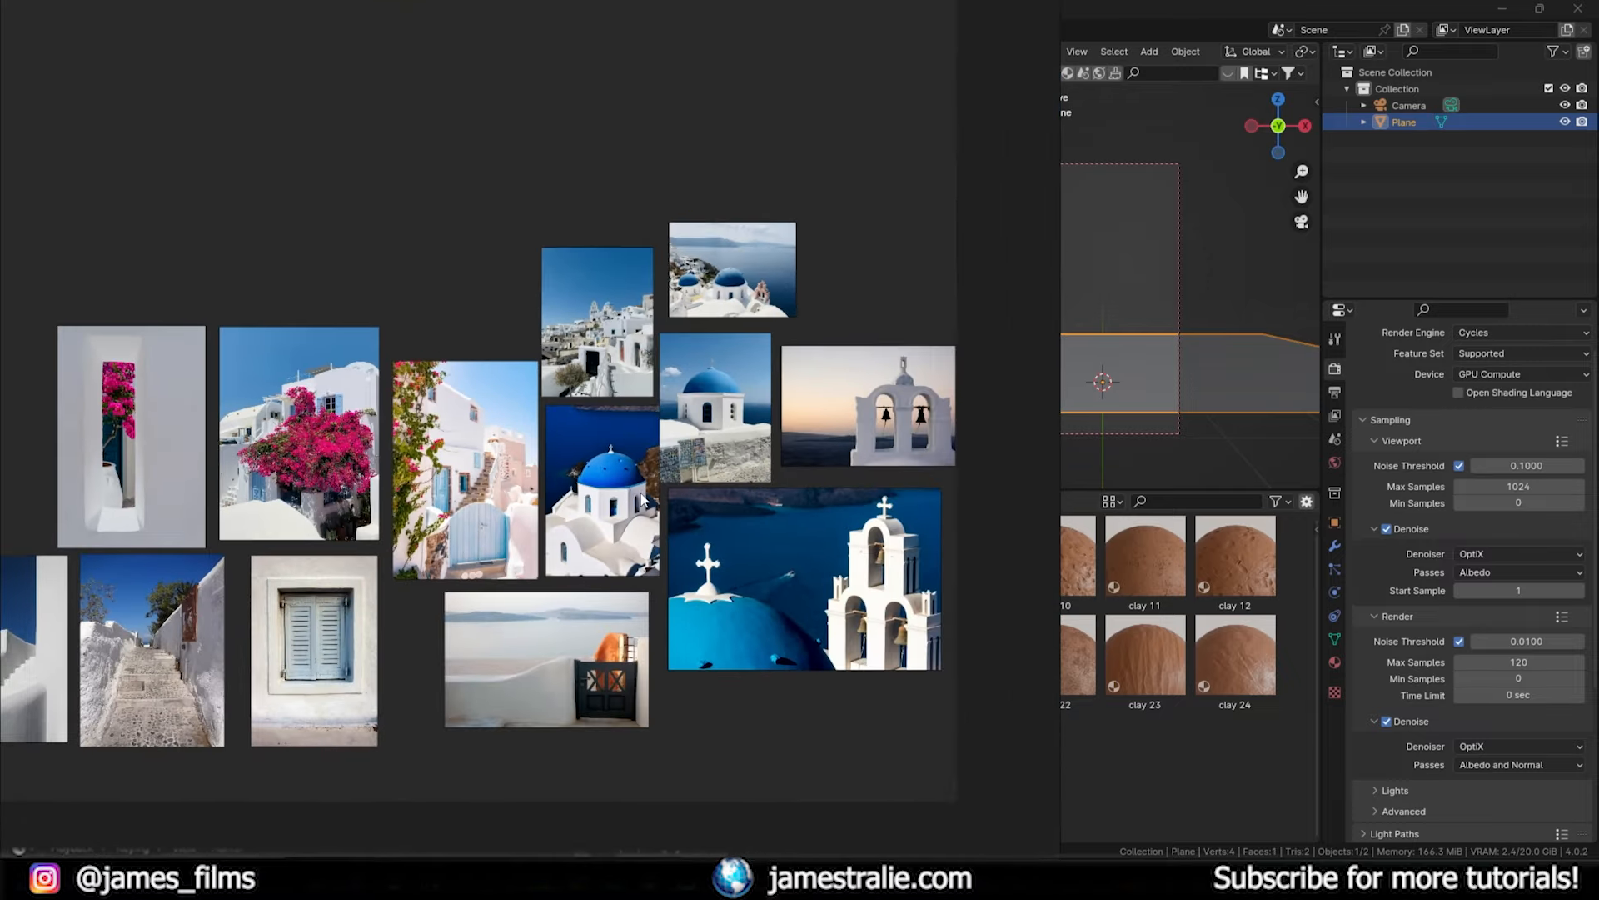
# - Examine the blue dome's painted surface in the vaulted church photo, then switch to Blender to compare the clay materials
pyautogui.moveTo(642, 500); pyautogui.dragTo(555, 457, button='middle')
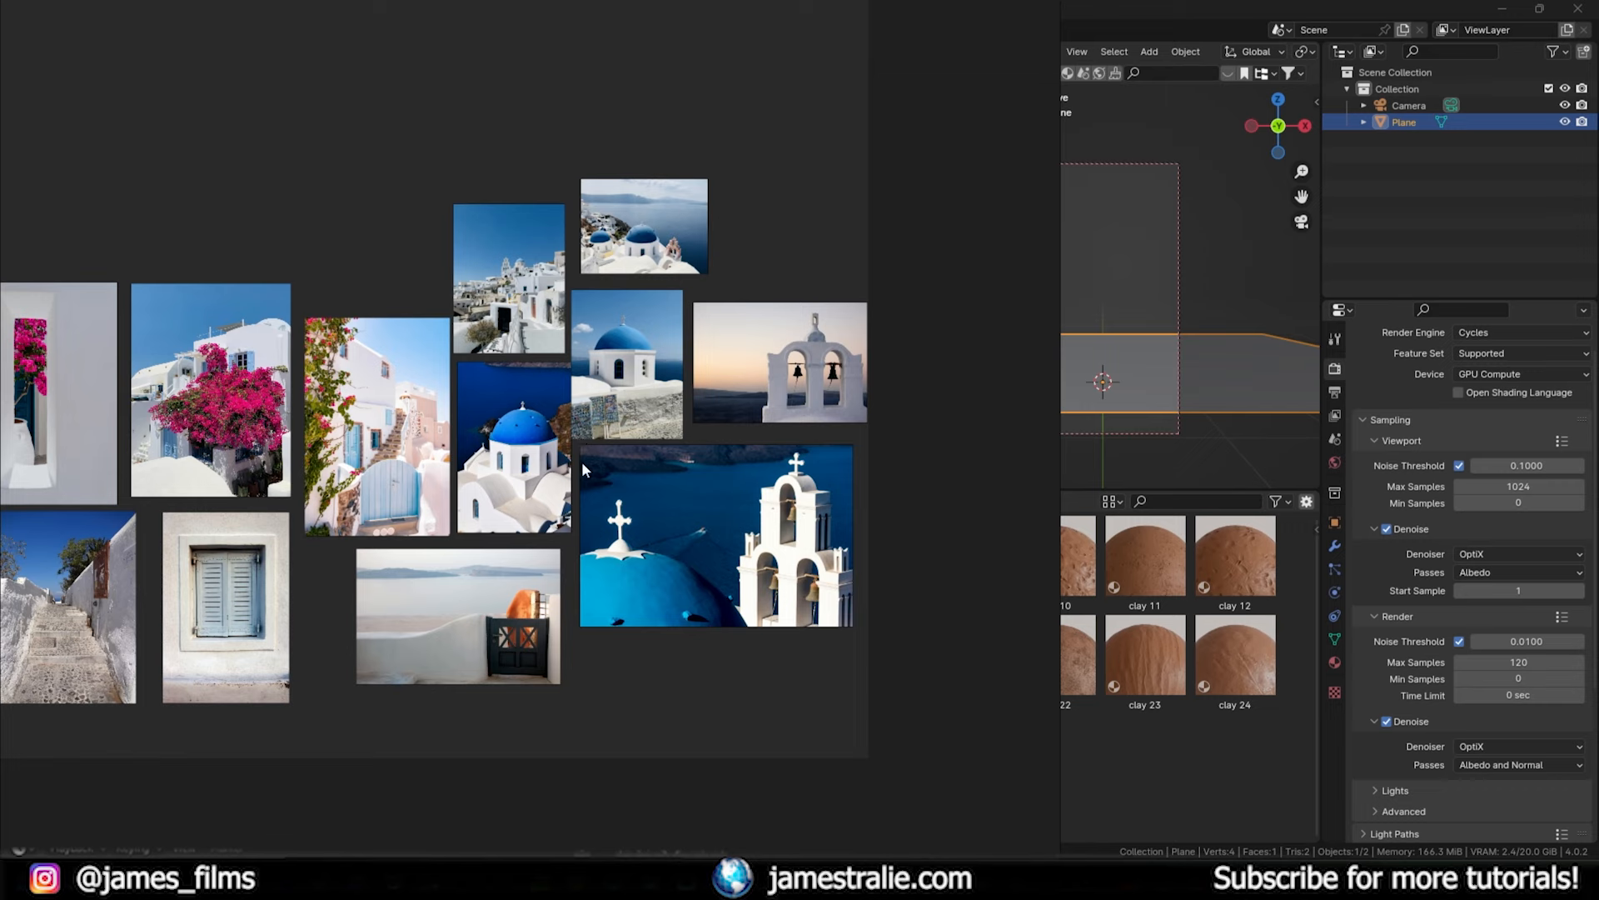
pyautogui.scroll(10, 511, 475)
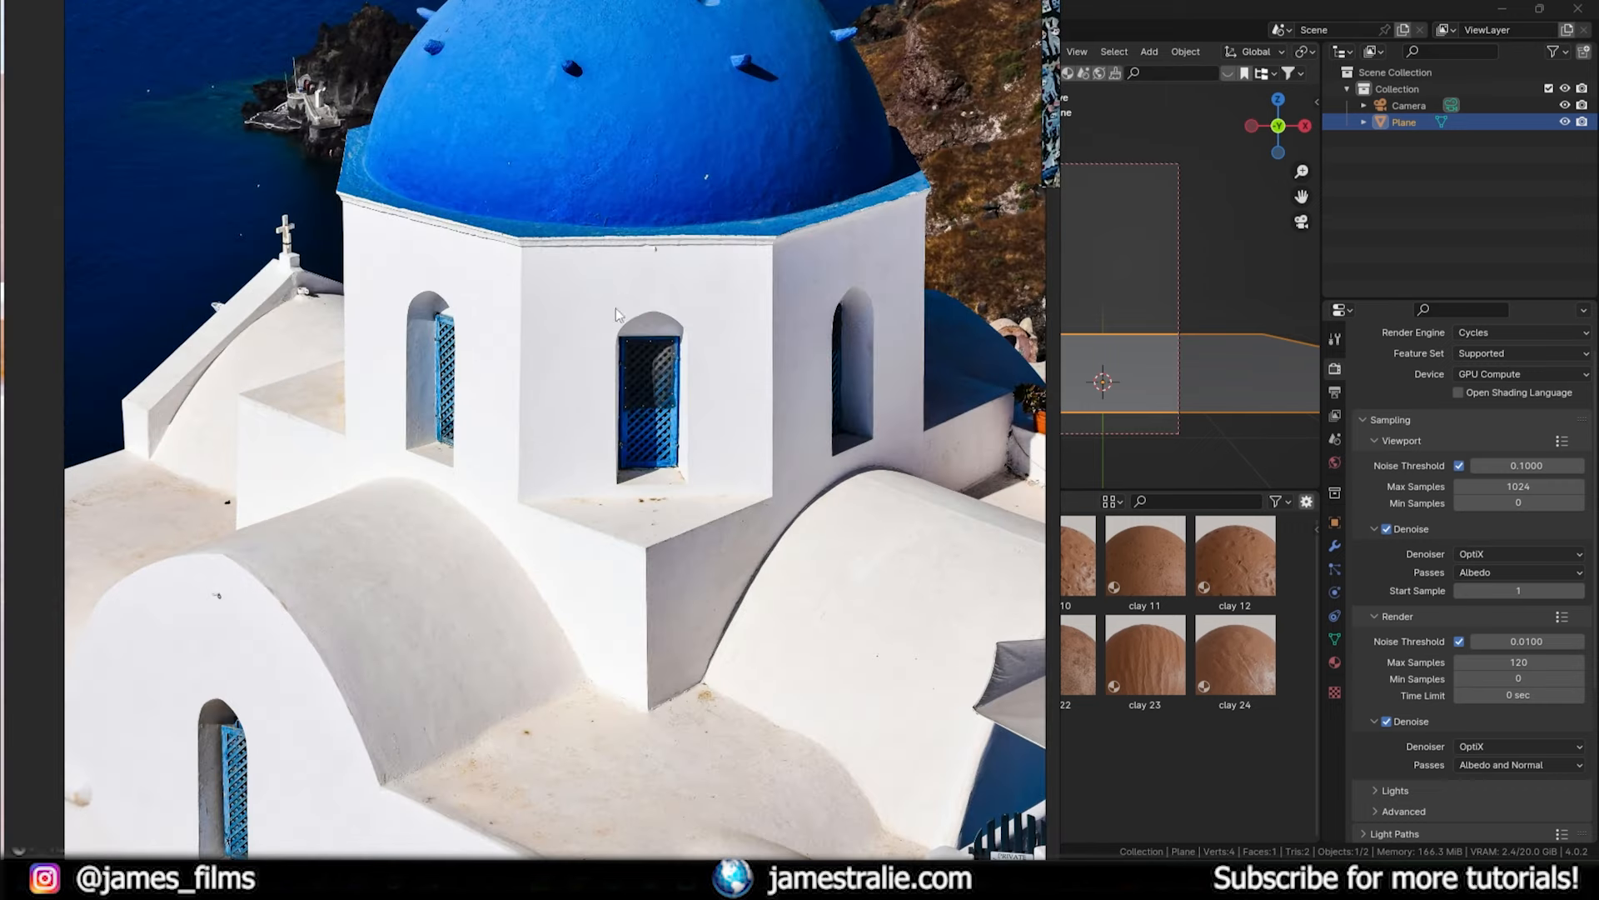
pyautogui.moveTo(617, 309); pyautogui.dragTo(486, 600, button='middle')
pyautogui.moveTo(432, 504); pyautogui.dragTo(471, 595, button='middle')
pyautogui.scroll(5, 424, 539)
pyautogui.moveTo(425, 543); pyautogui.dragTo(332, 618, button='middle')
pyautogui.scroll(2, 331, 618)
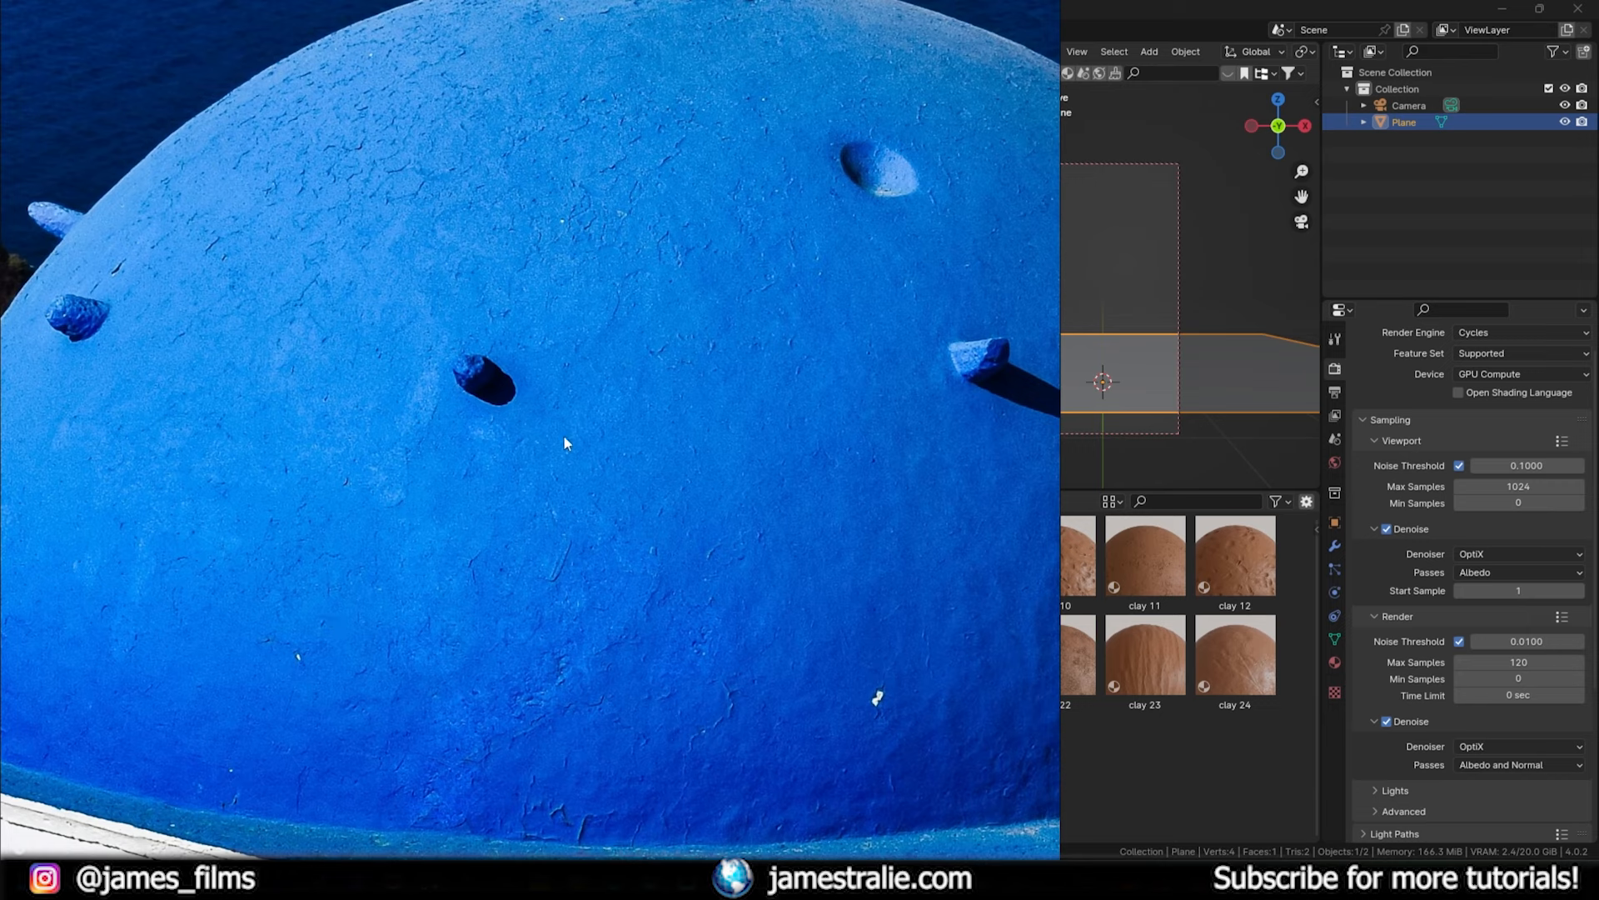
pyautogui.scroll(-2, 482, 339)
pyautogui.click(1242, 781)
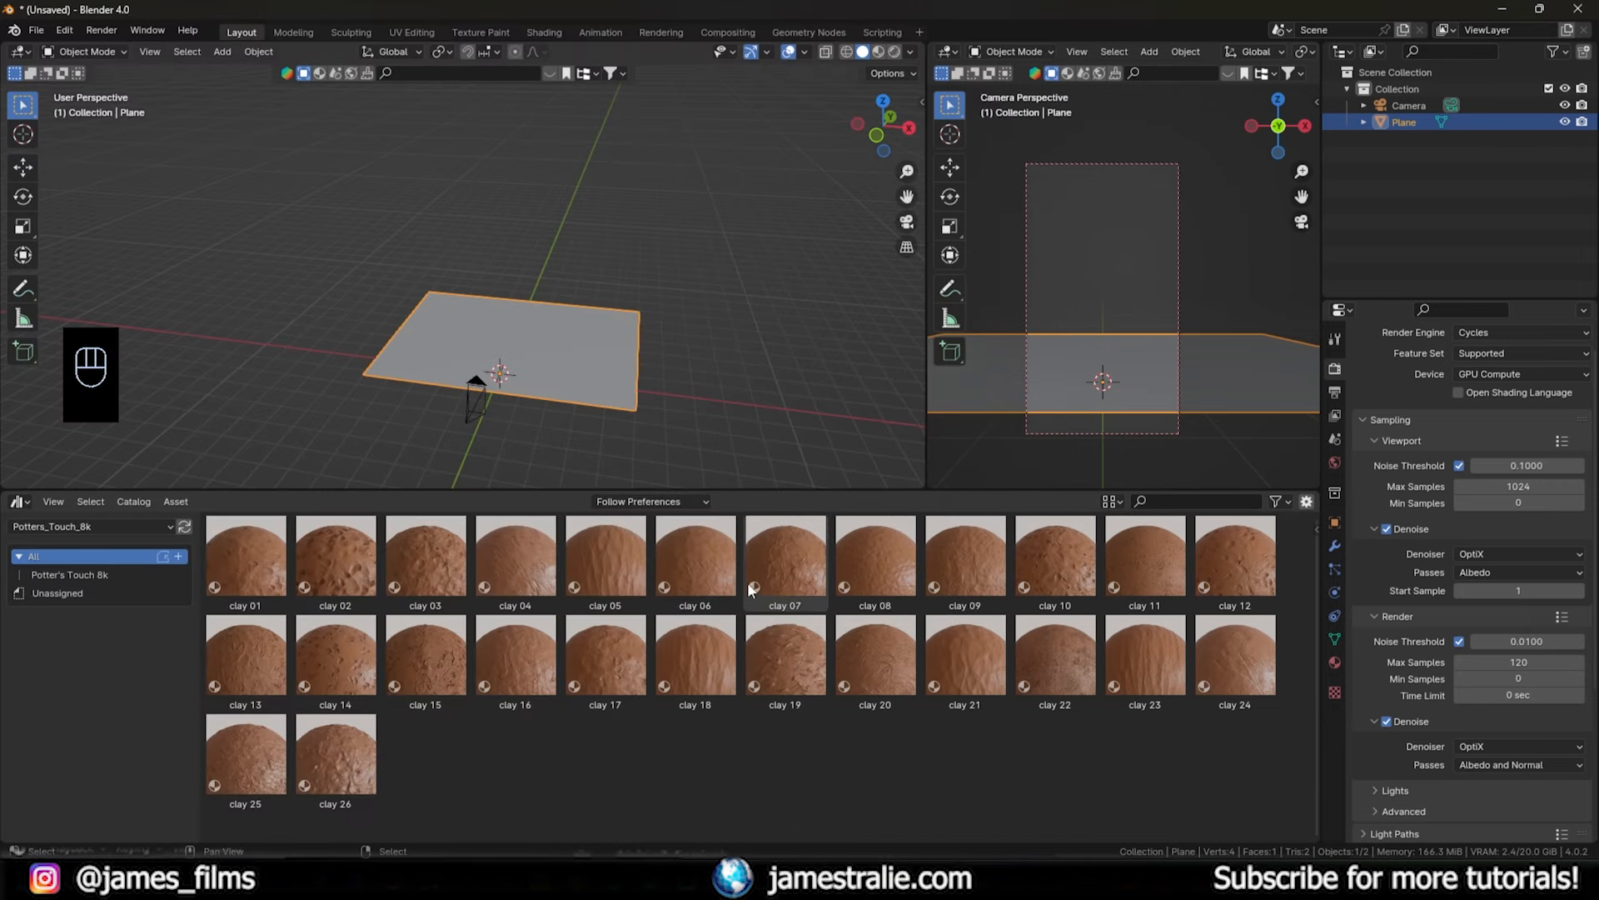
# - Return to the reference board and study the vaulted church's white walls, recessed arched windows and the edges of the angular ledge
pyautogui.click(441, 881)
pyautogui.scroll(-3, 502, 343)
pyautogui.scroll(4, 547, 362)
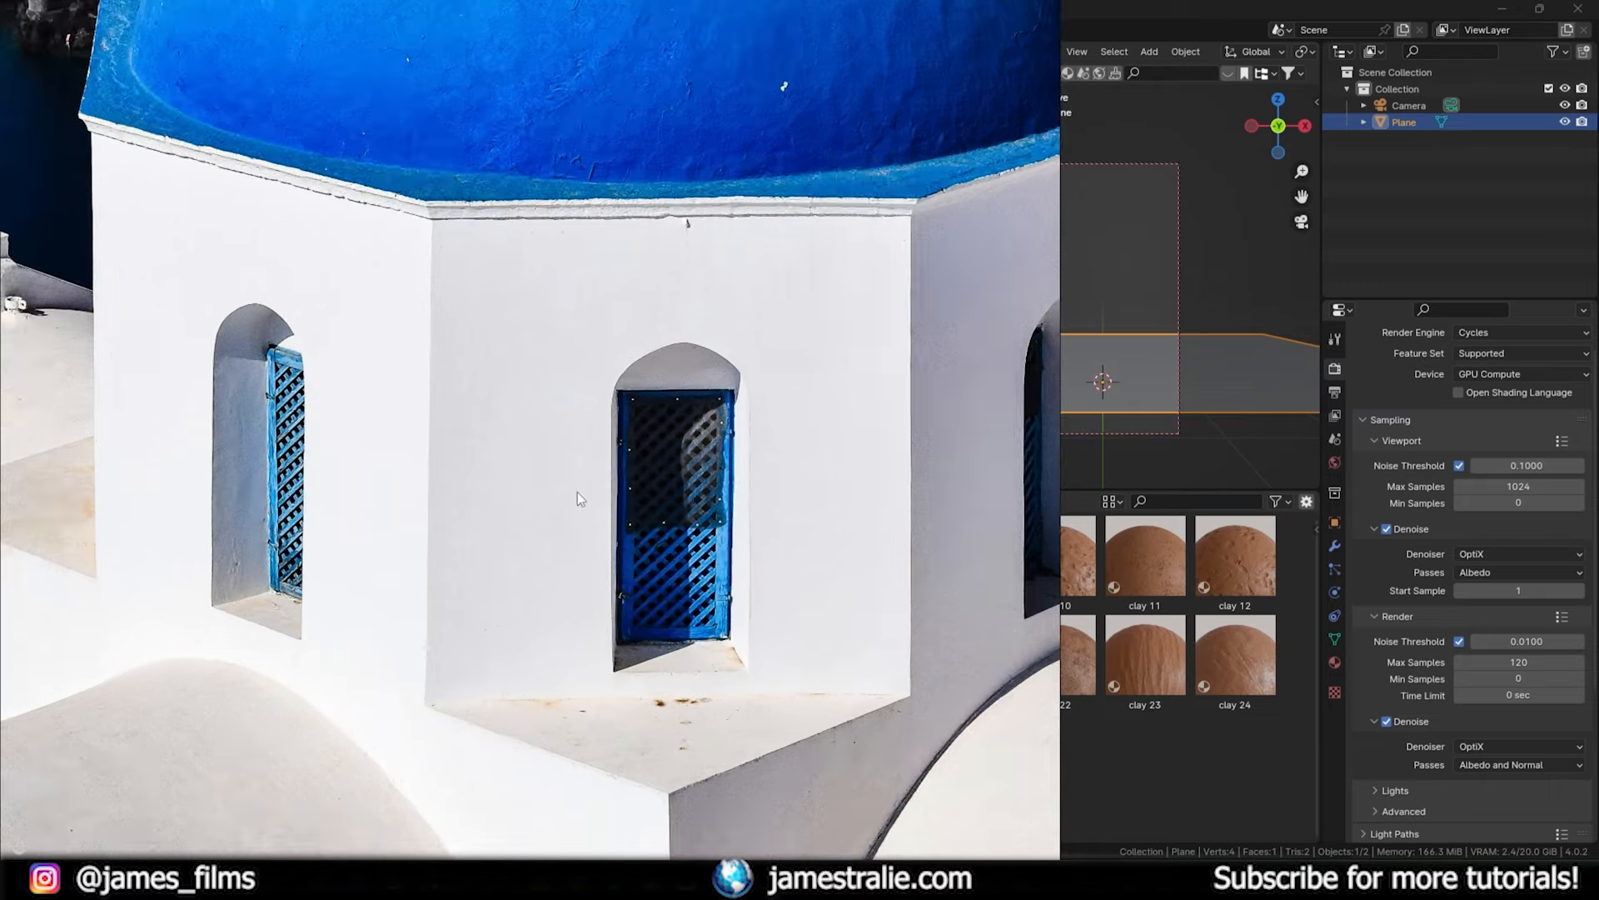
pyautogui.scroll(2, 587, 442)
pyautogui.scroll(-1, 598, 588)
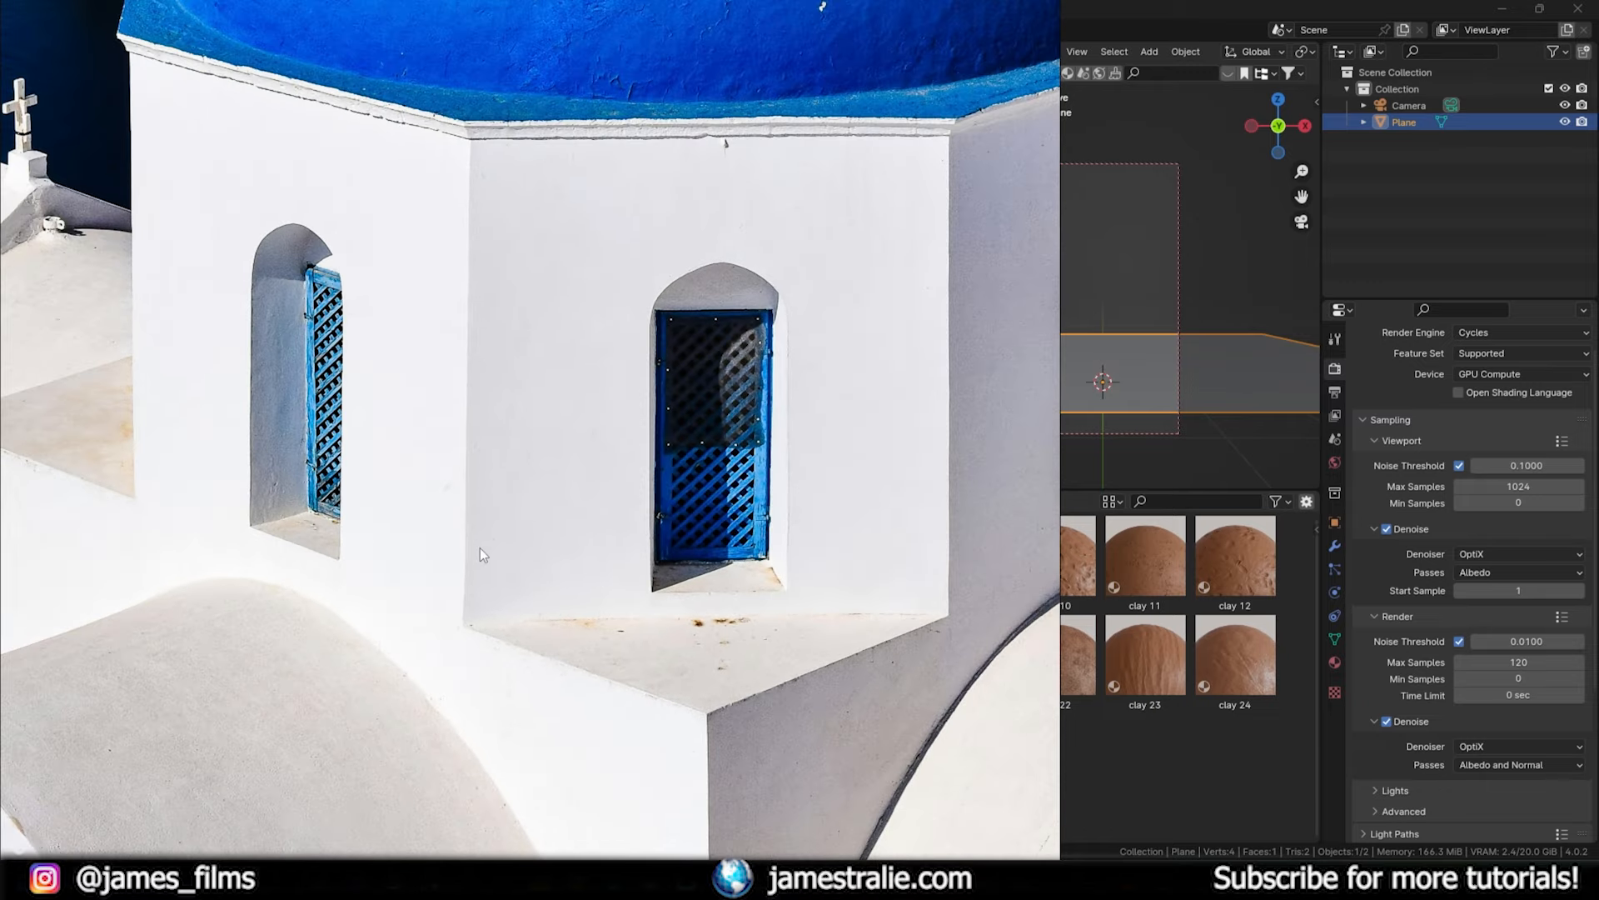
pyautogui.moveTo(456, 357); pyautogui.dragTo(421, 439, button='middle')
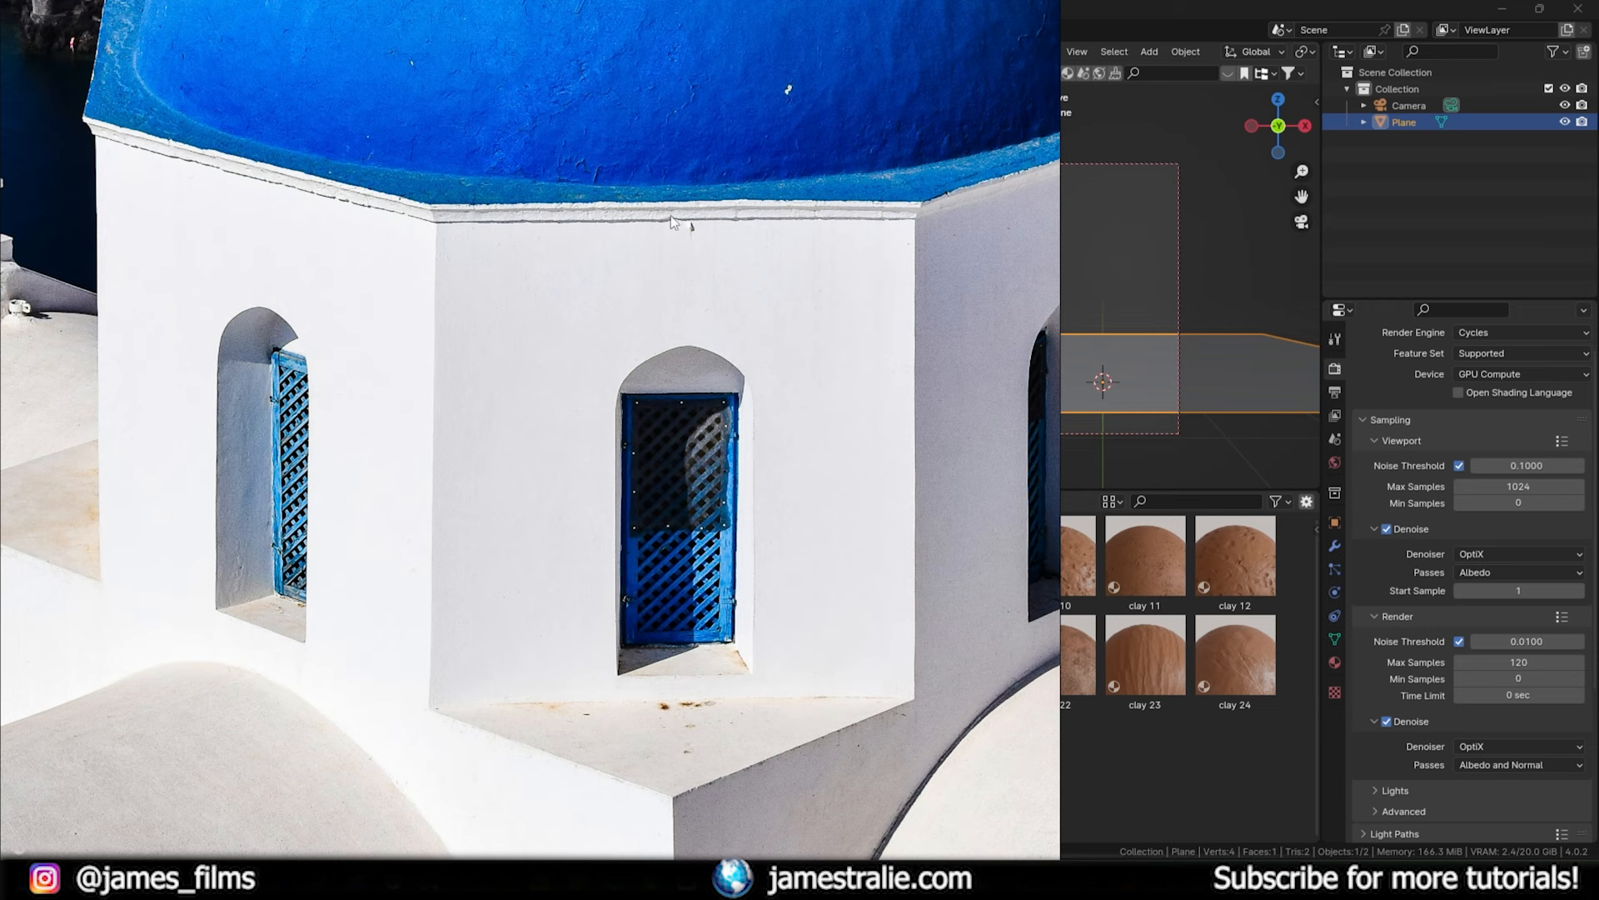
pyautogui.moveTo(672, 597); pyautogui.dragTo(576, 430, button='middle')
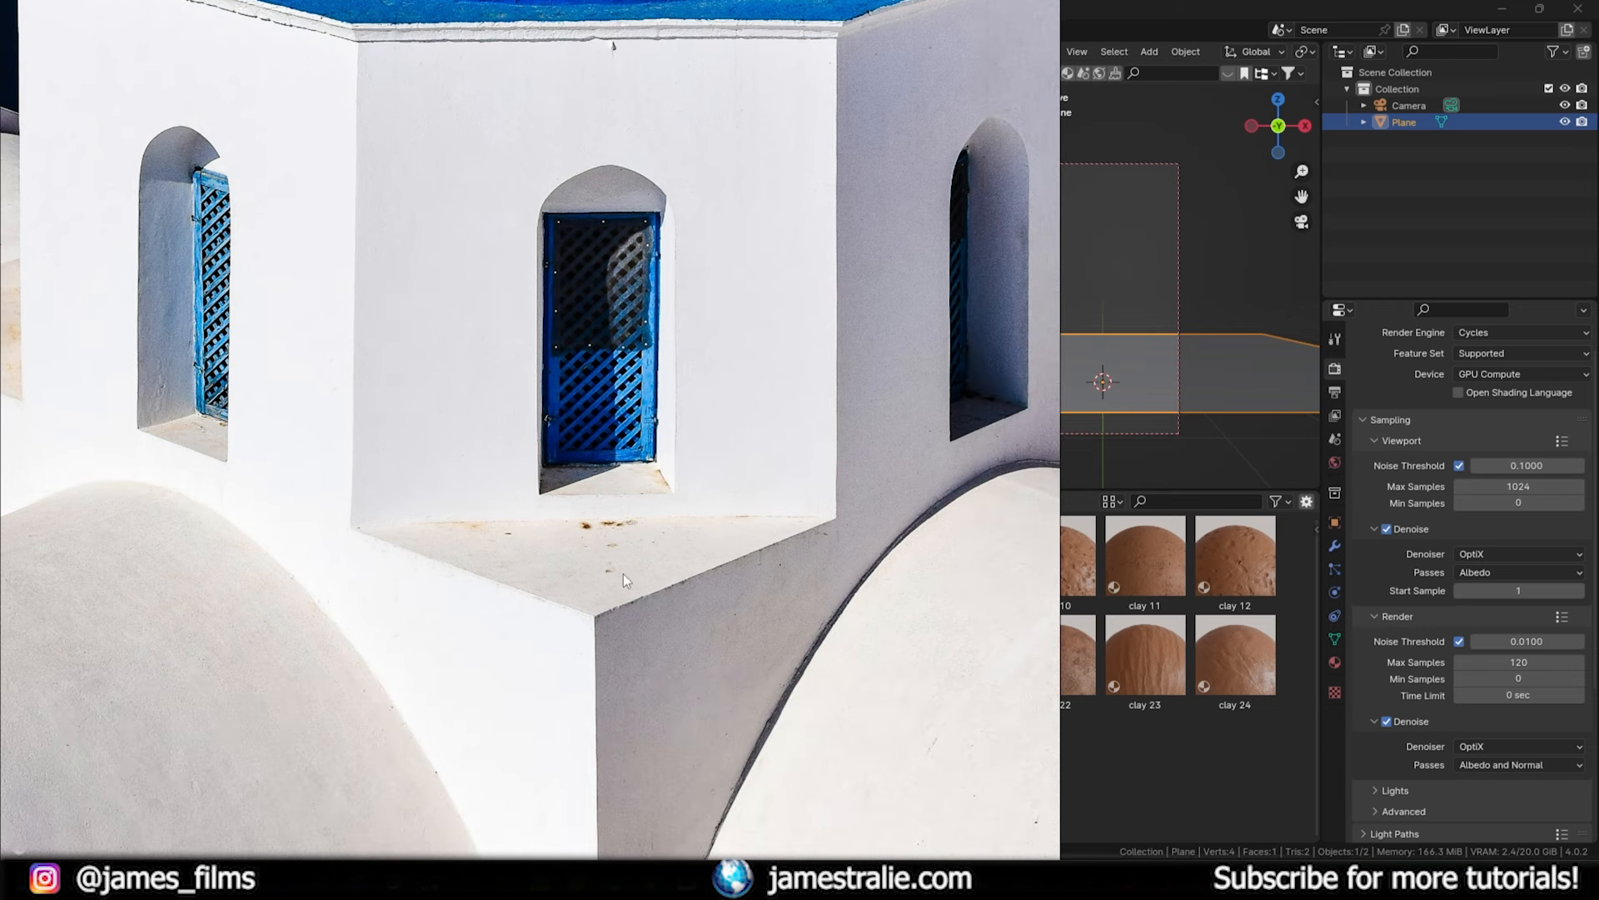
pyautogui.moveTo(623, 573); pyautogui.dragTo(537, 474, button='middle')
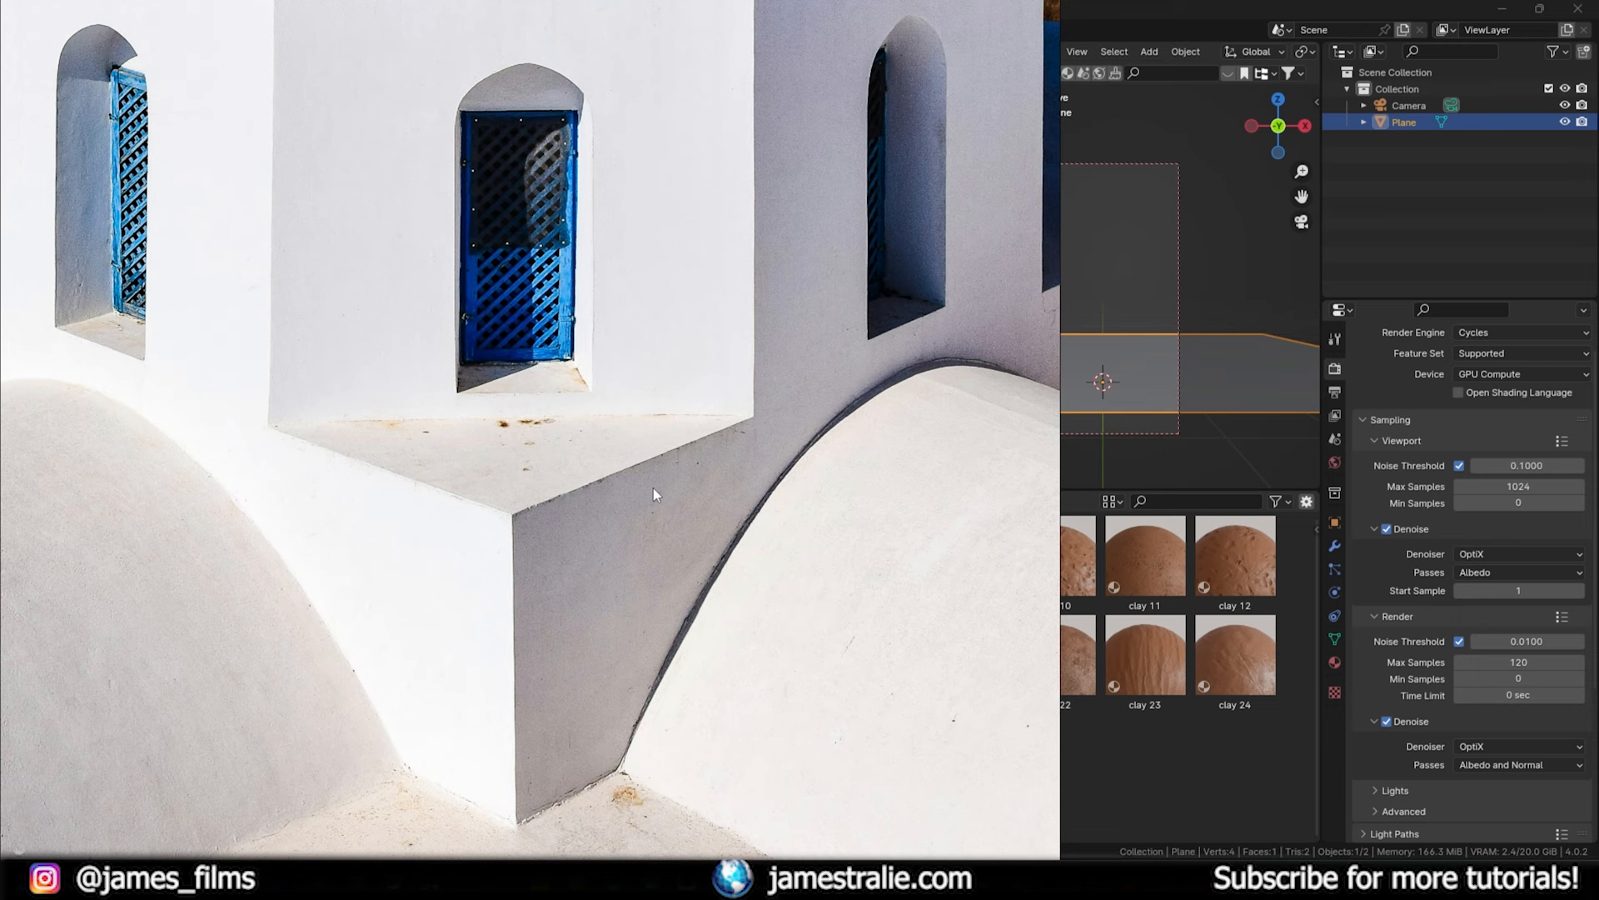
pyautogui.scroll(3, 651, 488)
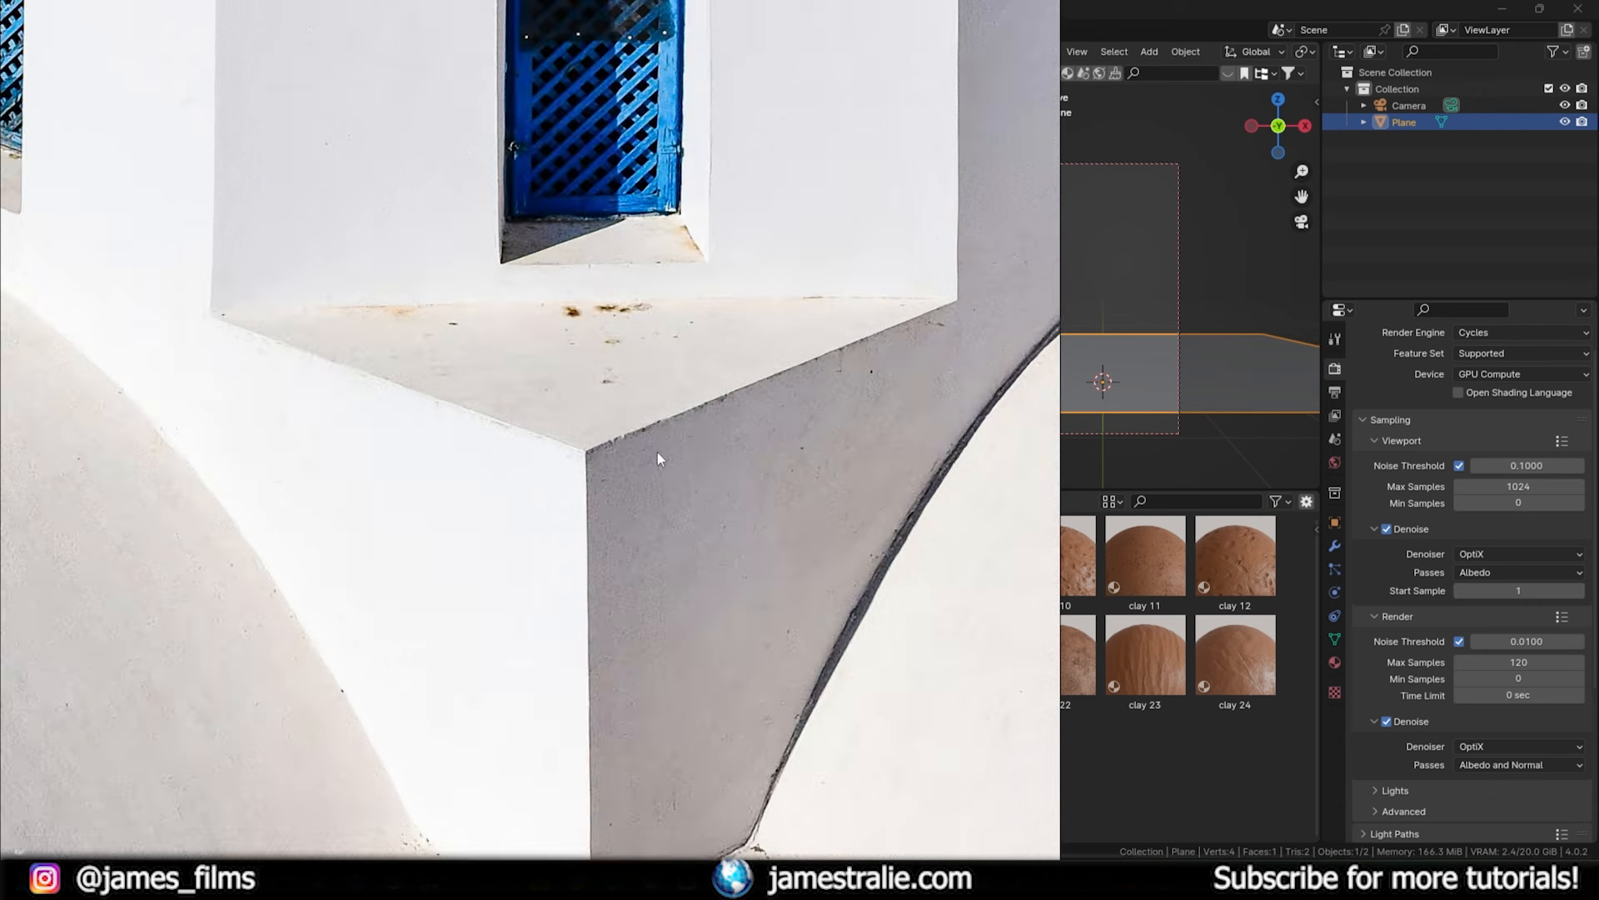
pyautogui.moveTo(641, 532); pyautogui.dragTo(650, 431)
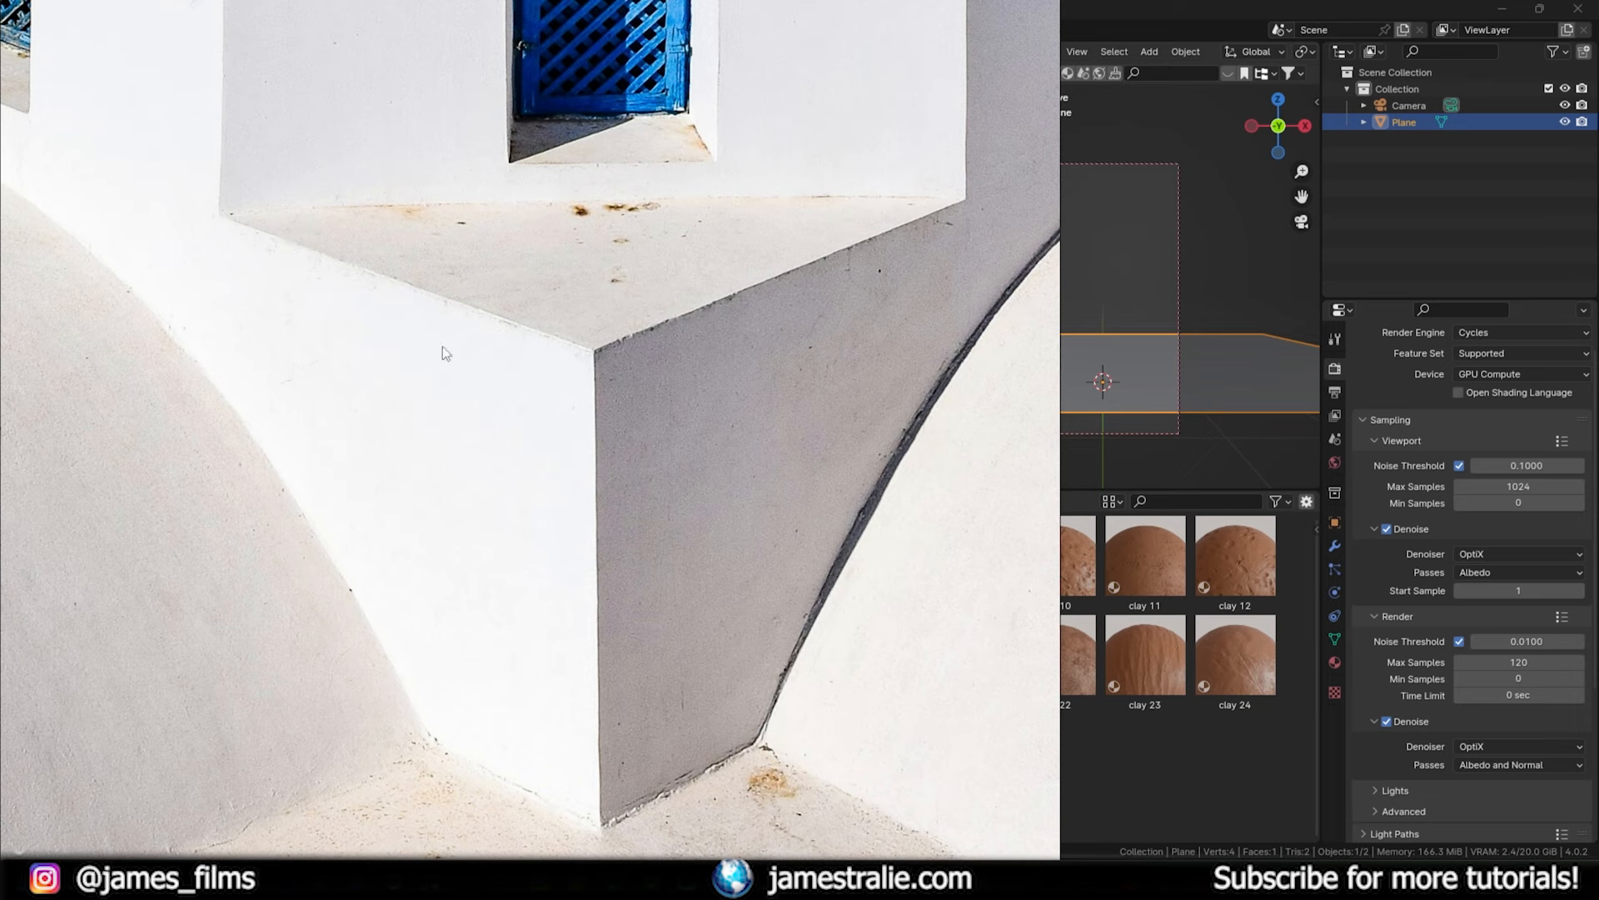
pyautogui.scroll(2, 703, 371)
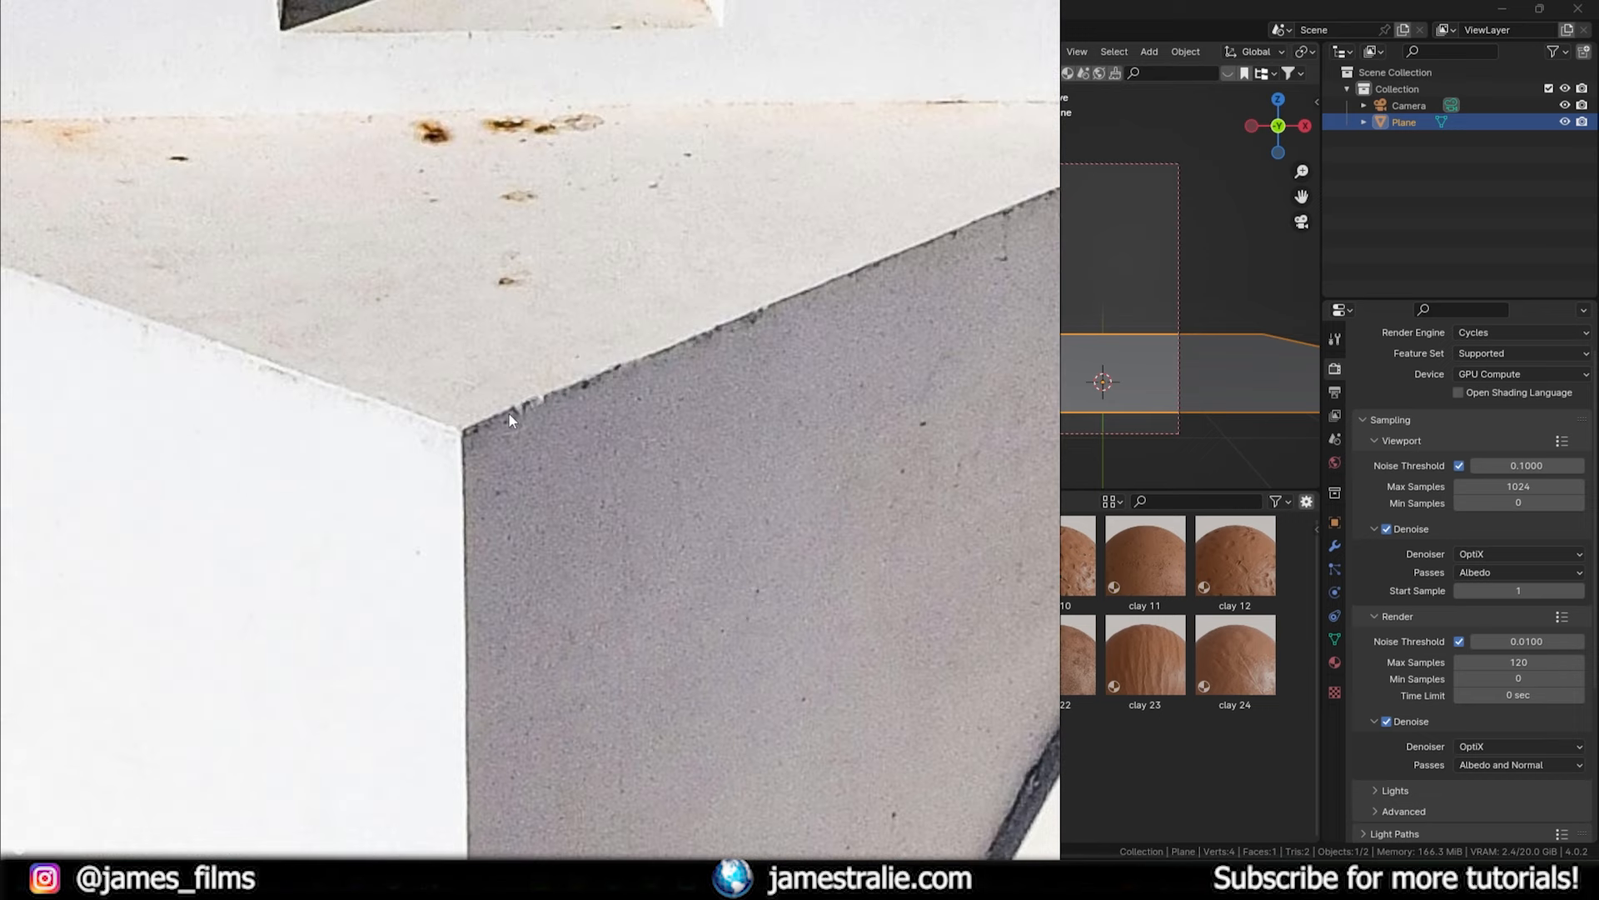
pyautogui.scroll(-5, 861, 355)
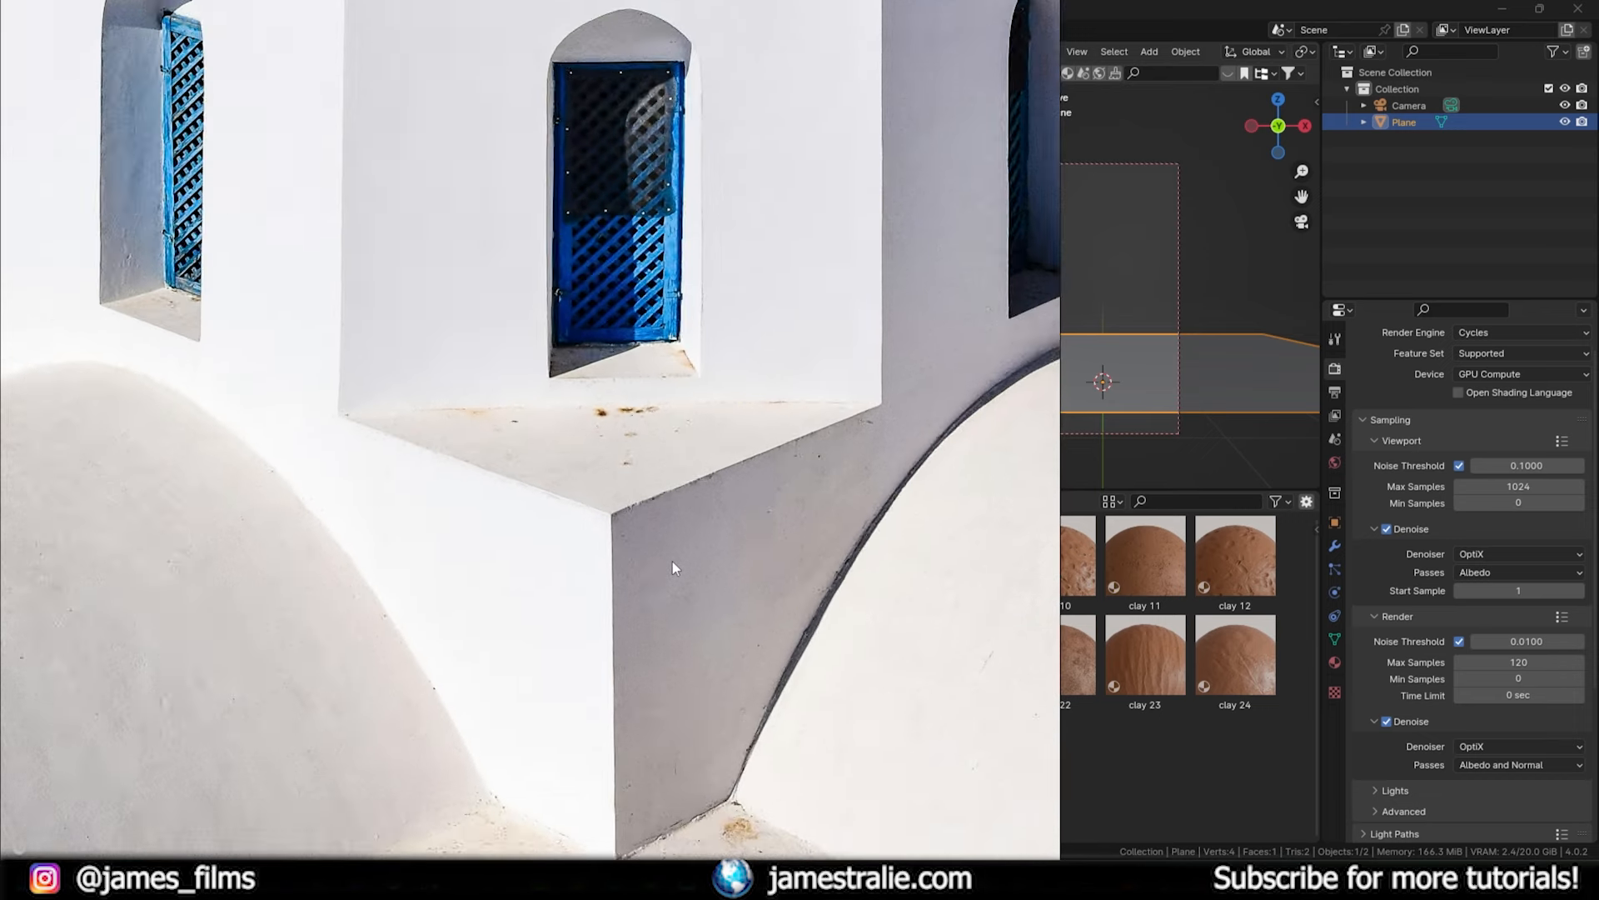
# - Study the church's barrel-vaulted roof and the junction where it meets the flat roof surface
pyautogui.scroll(-3, 576, 504)
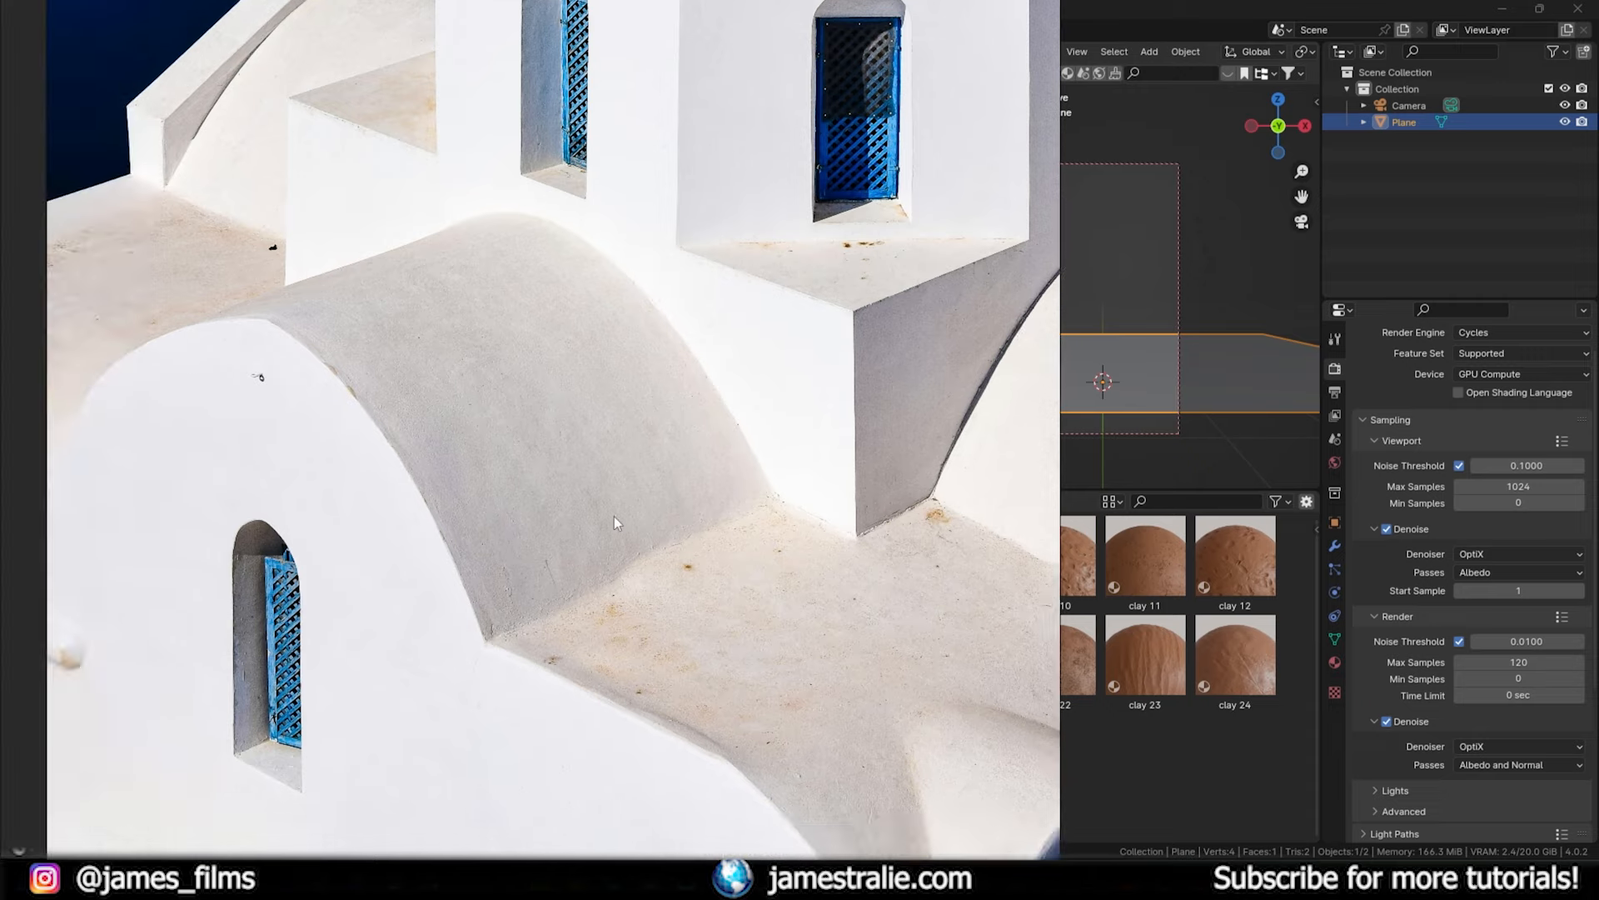
pyautogui.scroll(3, 636, 556)
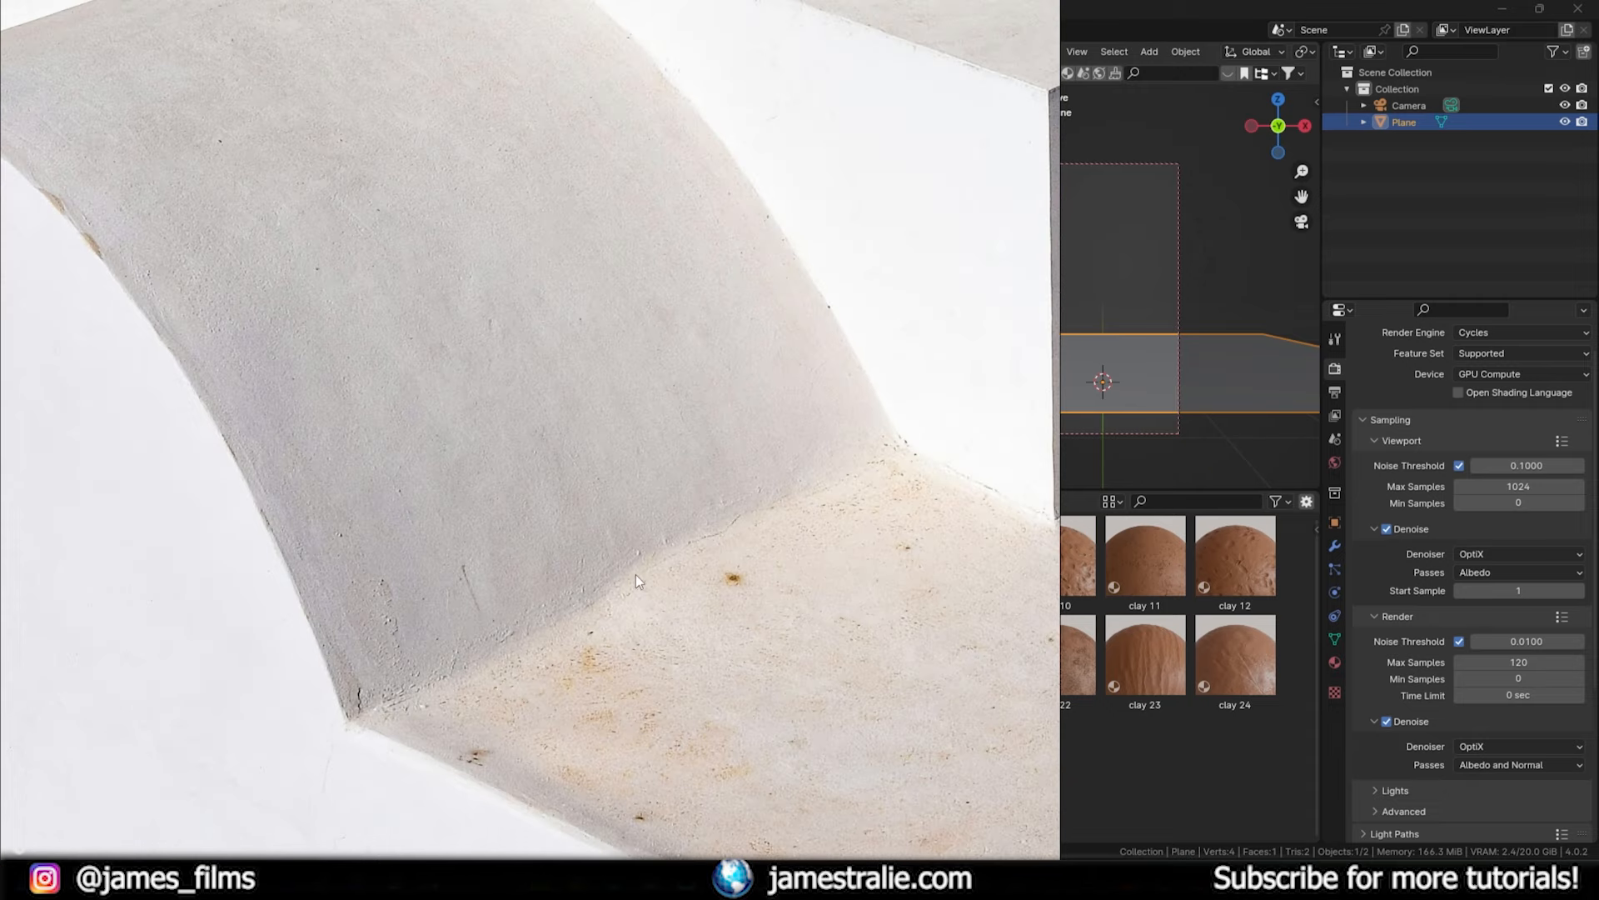
pyautogui.moveTo(414, 436); pyautogui.dragTo(424, 567)
pyautogui.moveTo(541, 629); pyautogui.dragTo(433, 350)
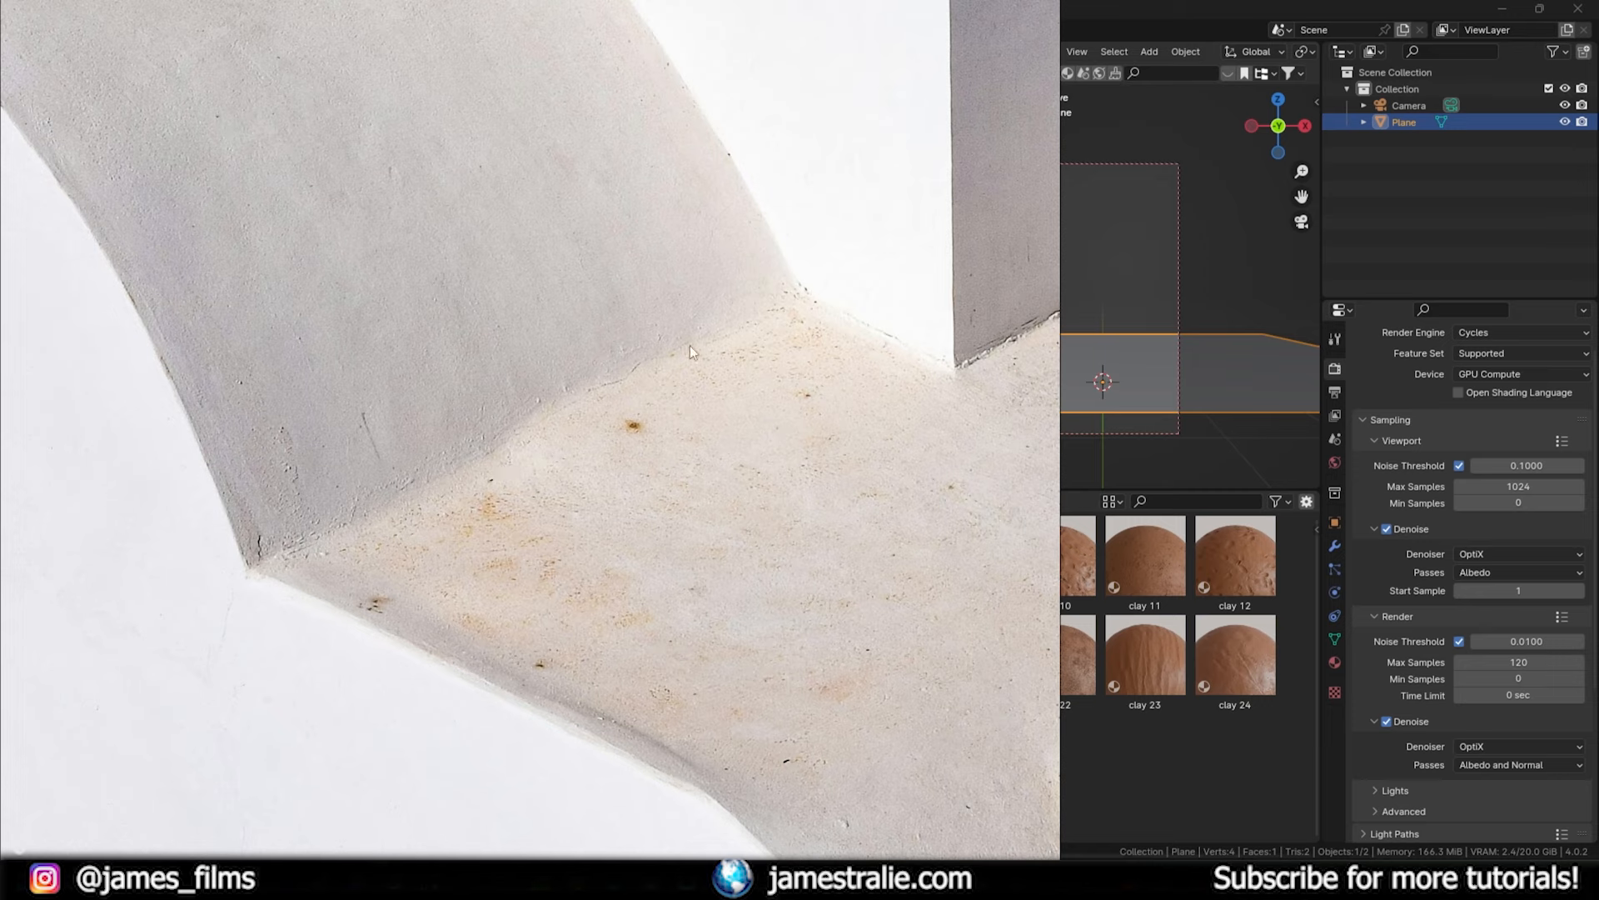
pyautogui.scroll(-6, 797, 355)
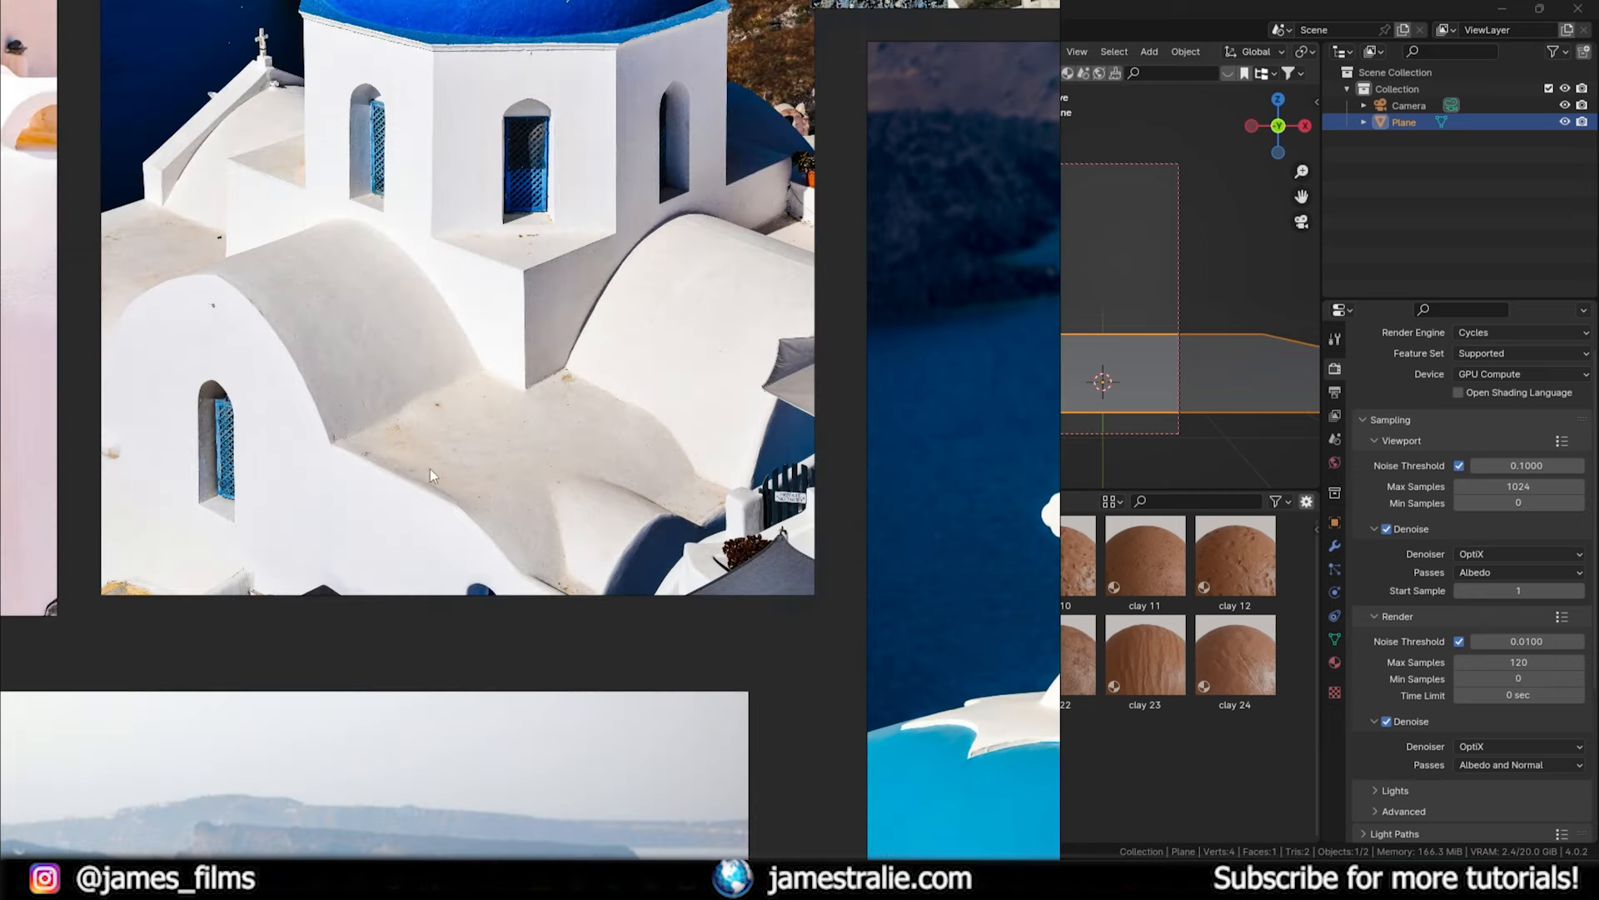
pyautogui.moveTo(429, 468); pyautogui.dragTo(556, 550)
pyautogui.scroll(-5, 557, 550)
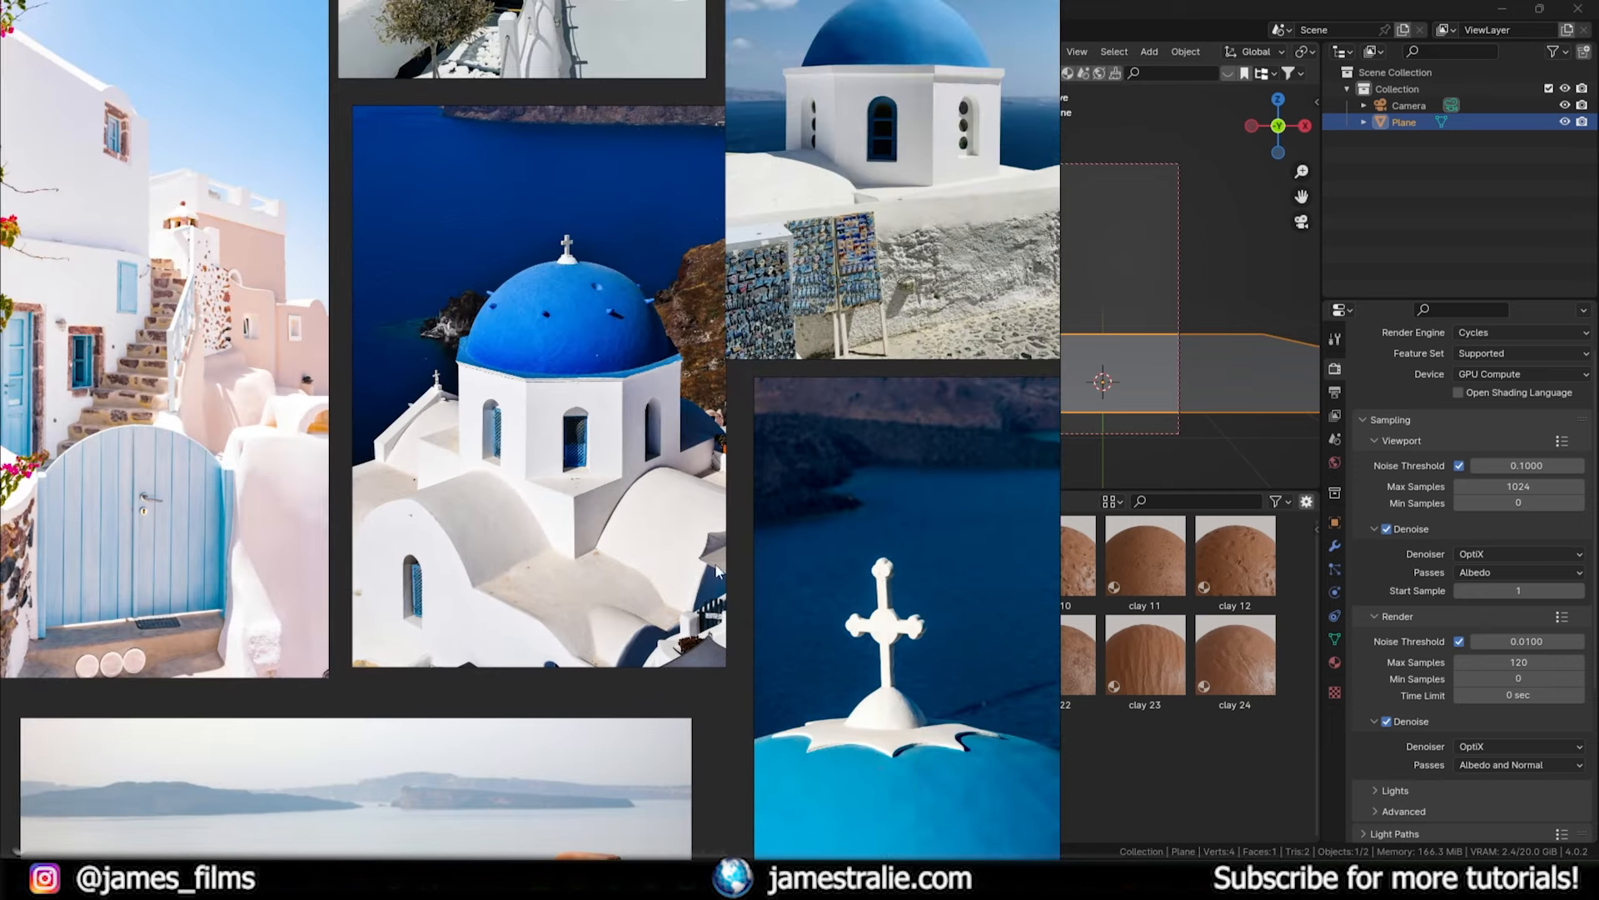
# - Examine the church photo with the stone wall in front, focusing on its smooth blue dome, cornice, cross and arched windows
pyautogui.moveTo(715, 566); pyautogui.dragTo(624, 583)
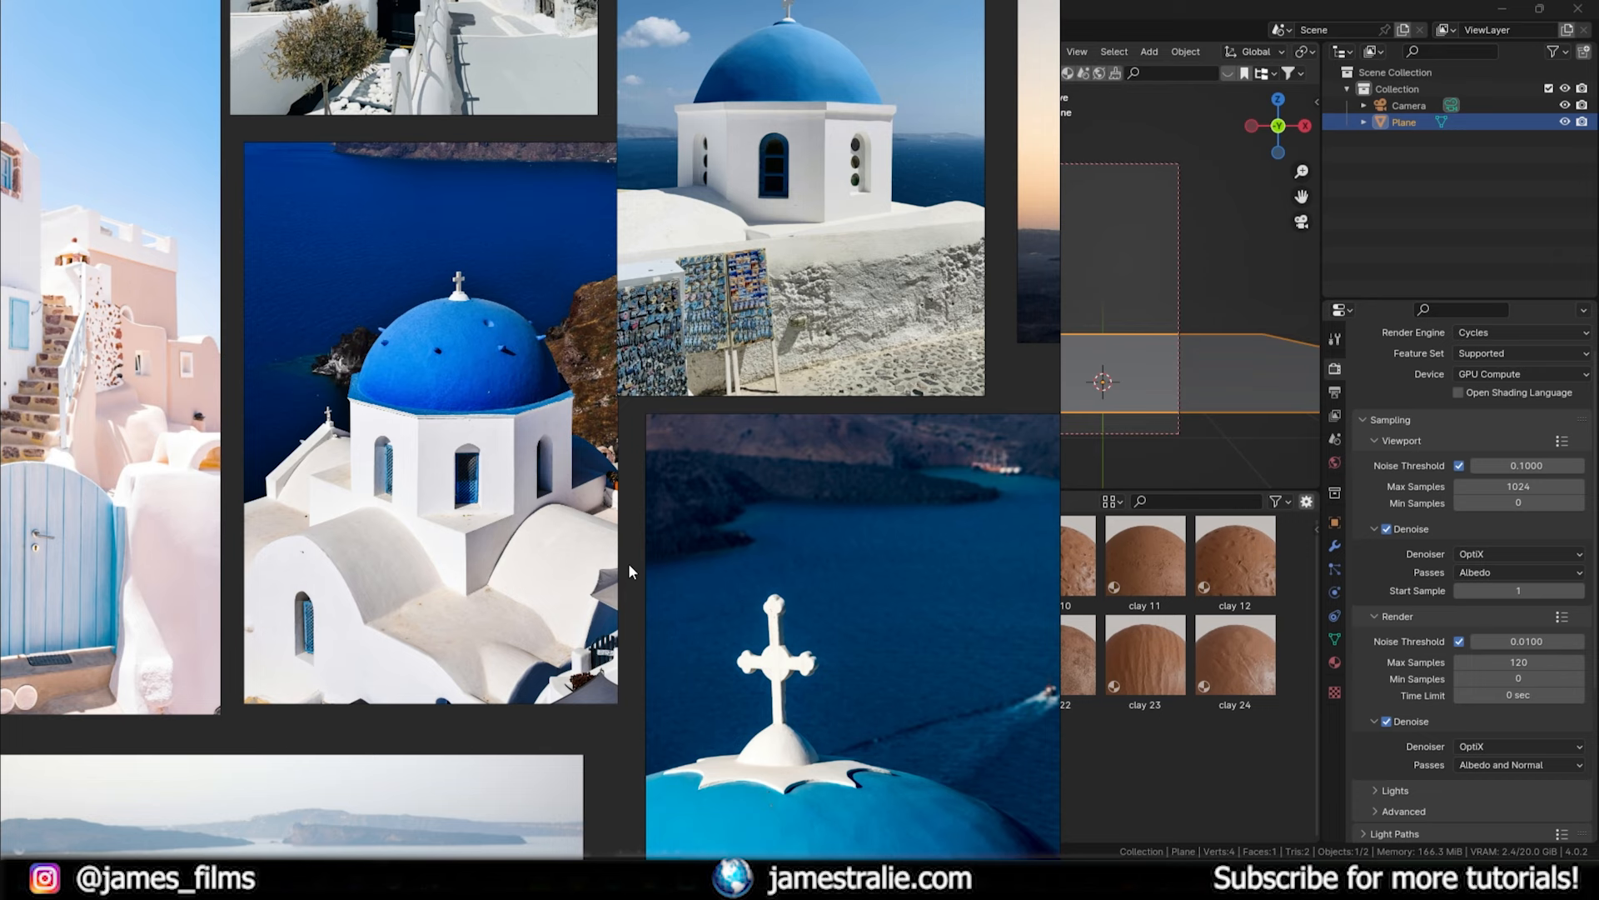
pyautogui.moveTo(736, 390); pyautogui.dragTo(630, 528)
pyautogui.moveTo(747, 333); pyautogui.dragTo(746, 483)
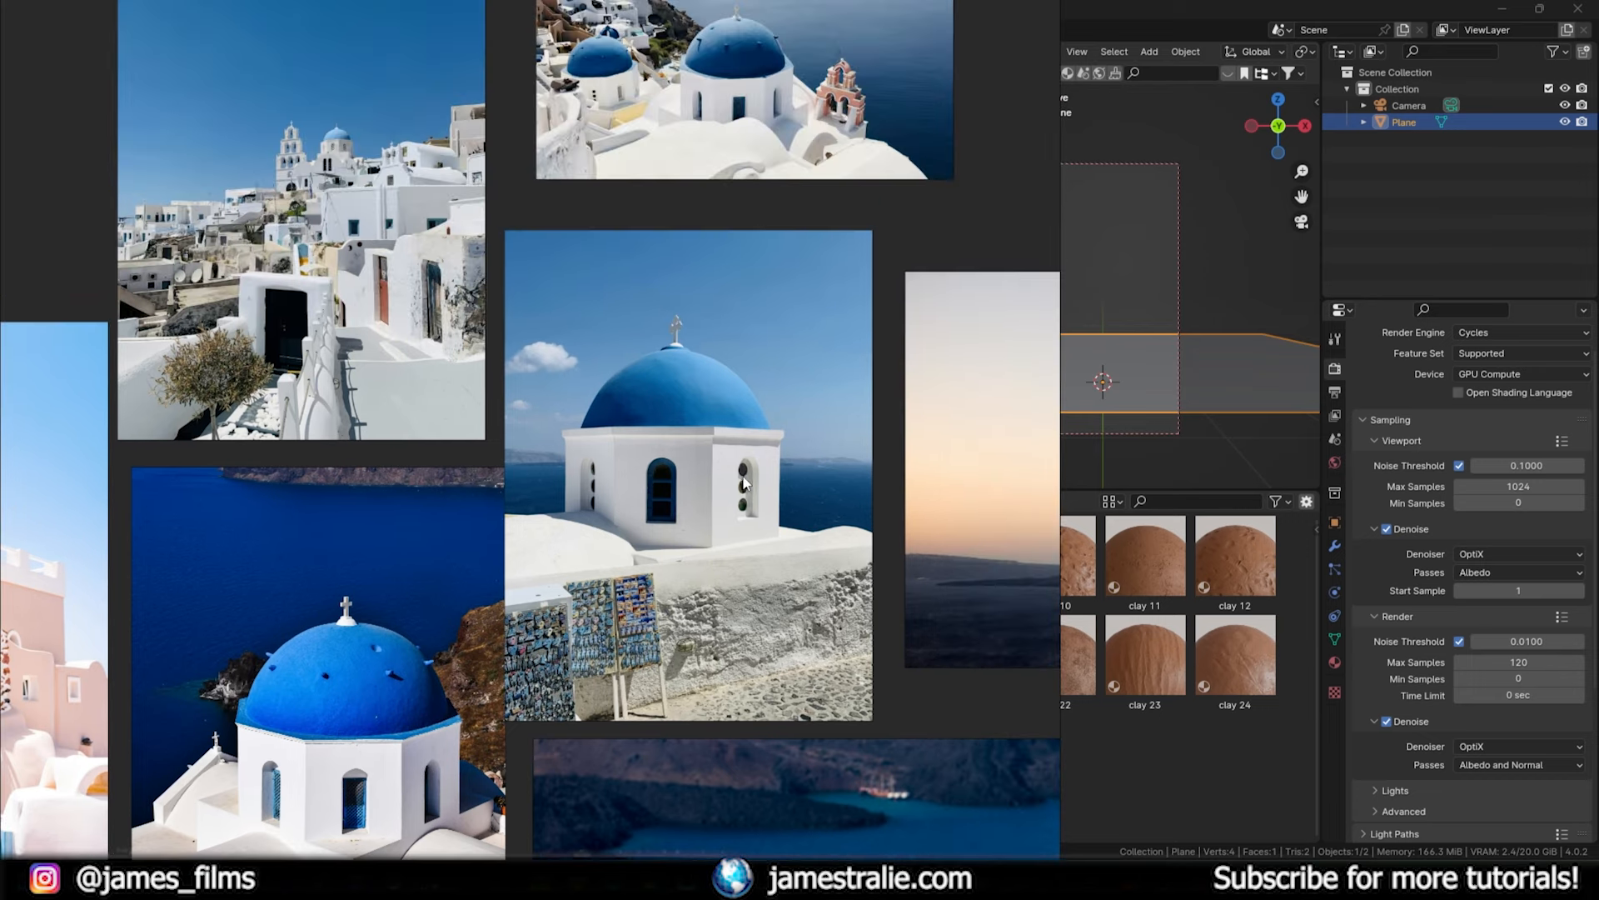
pyautogui.scroll(5, 738, 533)
pyautogui.moveTo(617, 358); pyautogui.dragTo(696, 589, button='middle')
pyautogui.scroll(2, 674, 546)
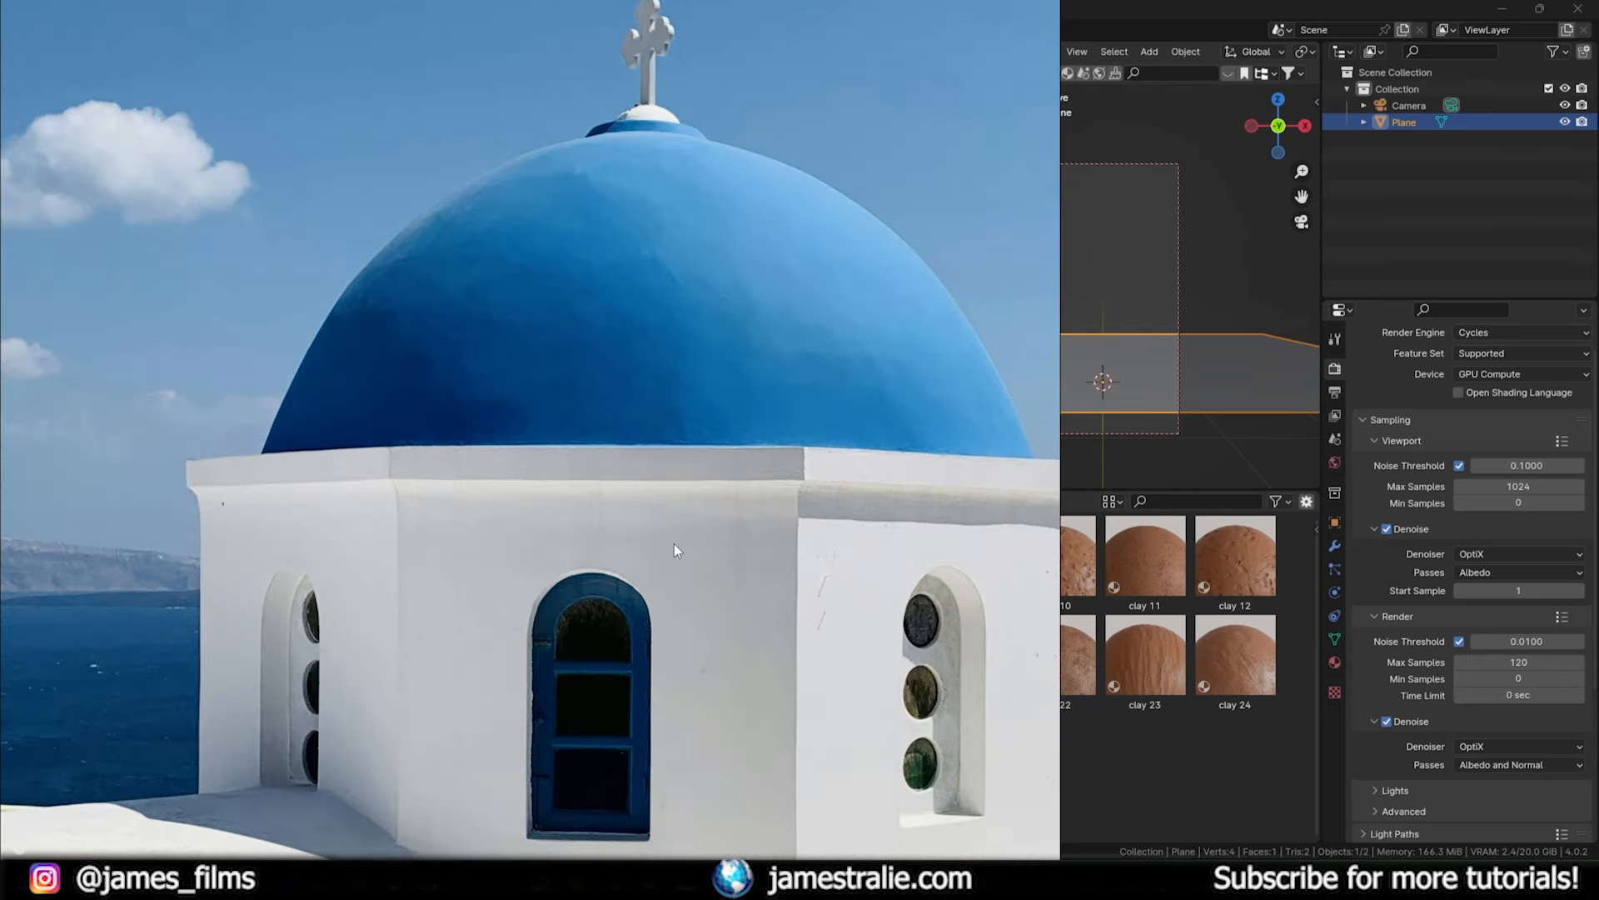
pyautogui.scroll(1, 632, 448)
pyautogui.scroll(1, 632, 448)
pyautogui.moveTo(621, 418); pyautogui.dragTo(419, 651, button='middle')
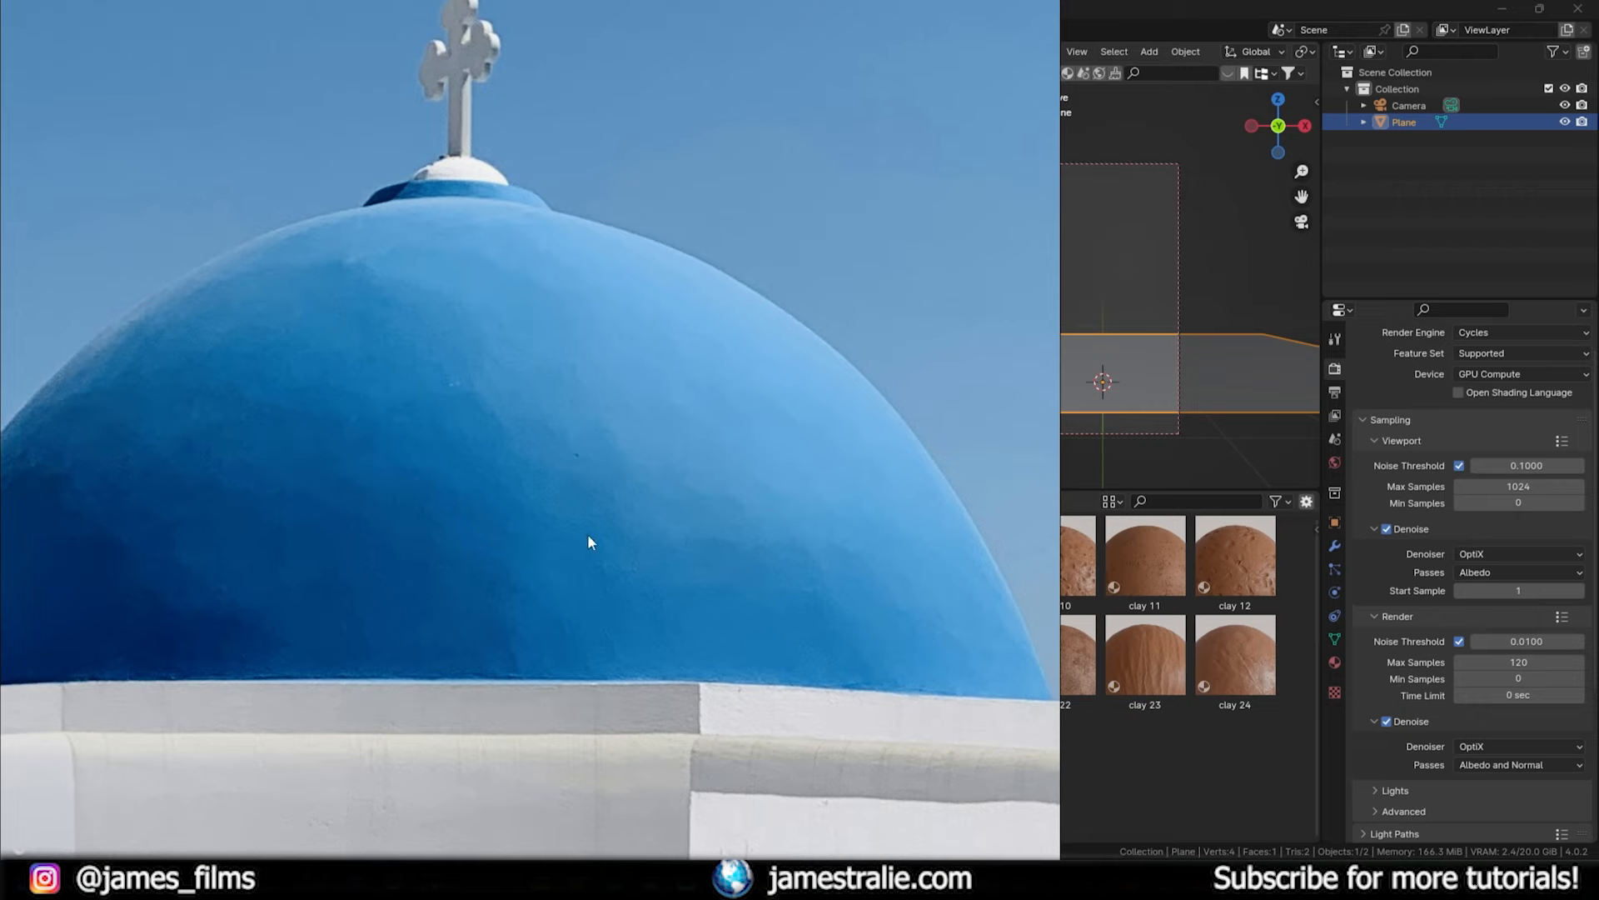
pyautogui.scroll(-1, 503, 339)
pyautogui.scroll(-2, 433, 561)
pyautogui.moveTo(432, 560); pyautogui.dragTo(664, 408, button='middle')
pyautogui.scroll(-1, 629, 454)
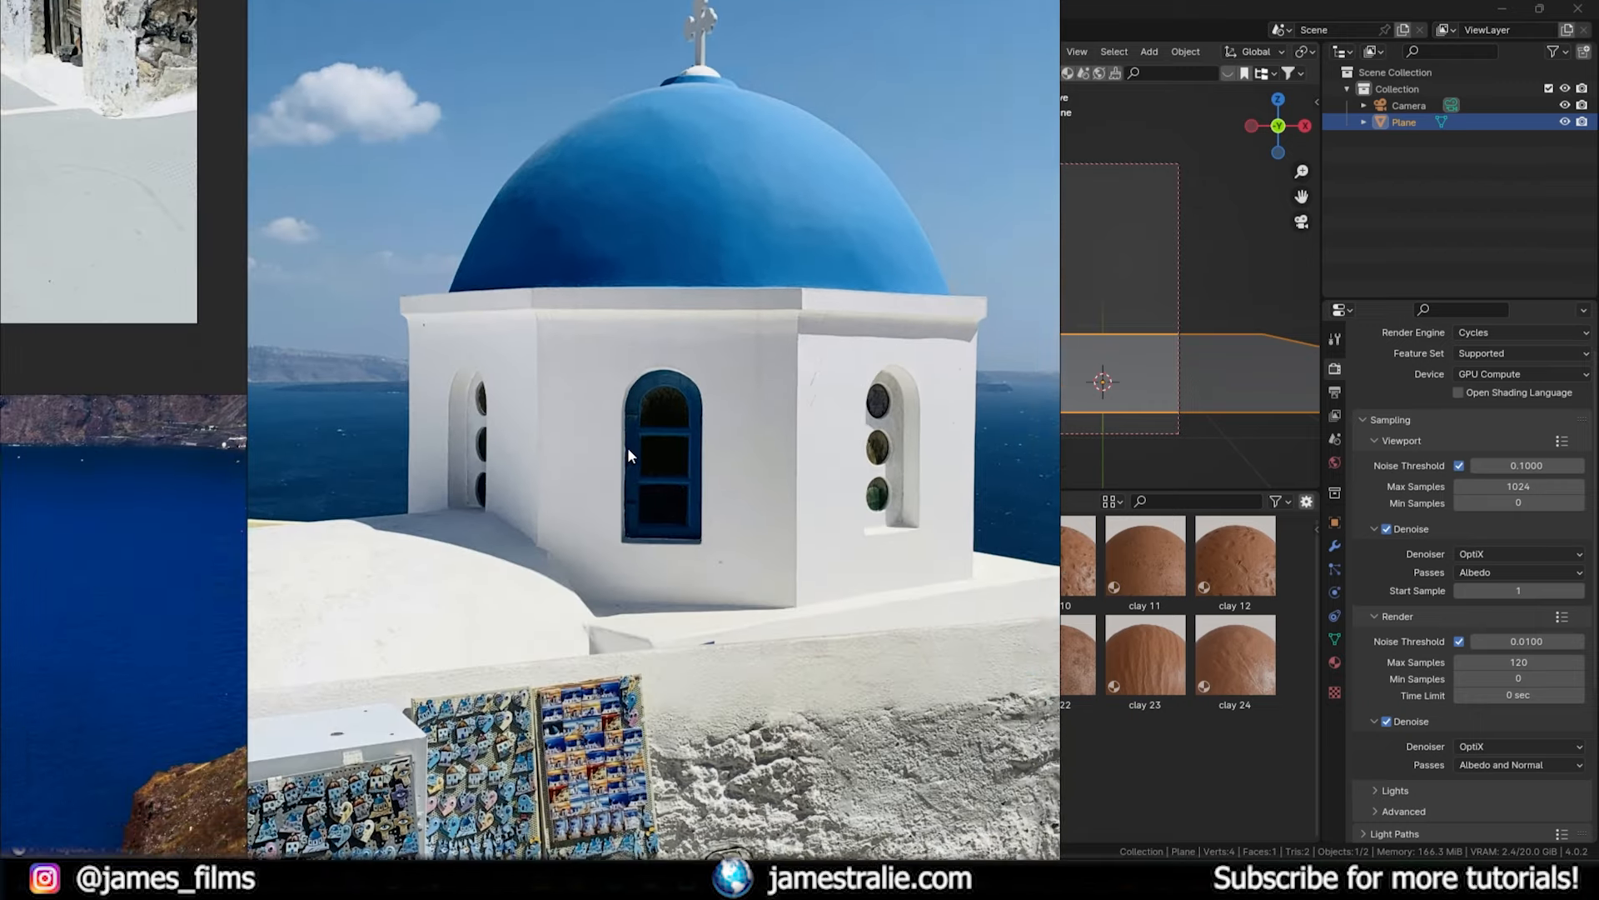
pyautogui.moveTo(668, 599); pyautogui.dragTo(535, 476, button='middle')
pyautogui.scroll(-4, 546, 486)
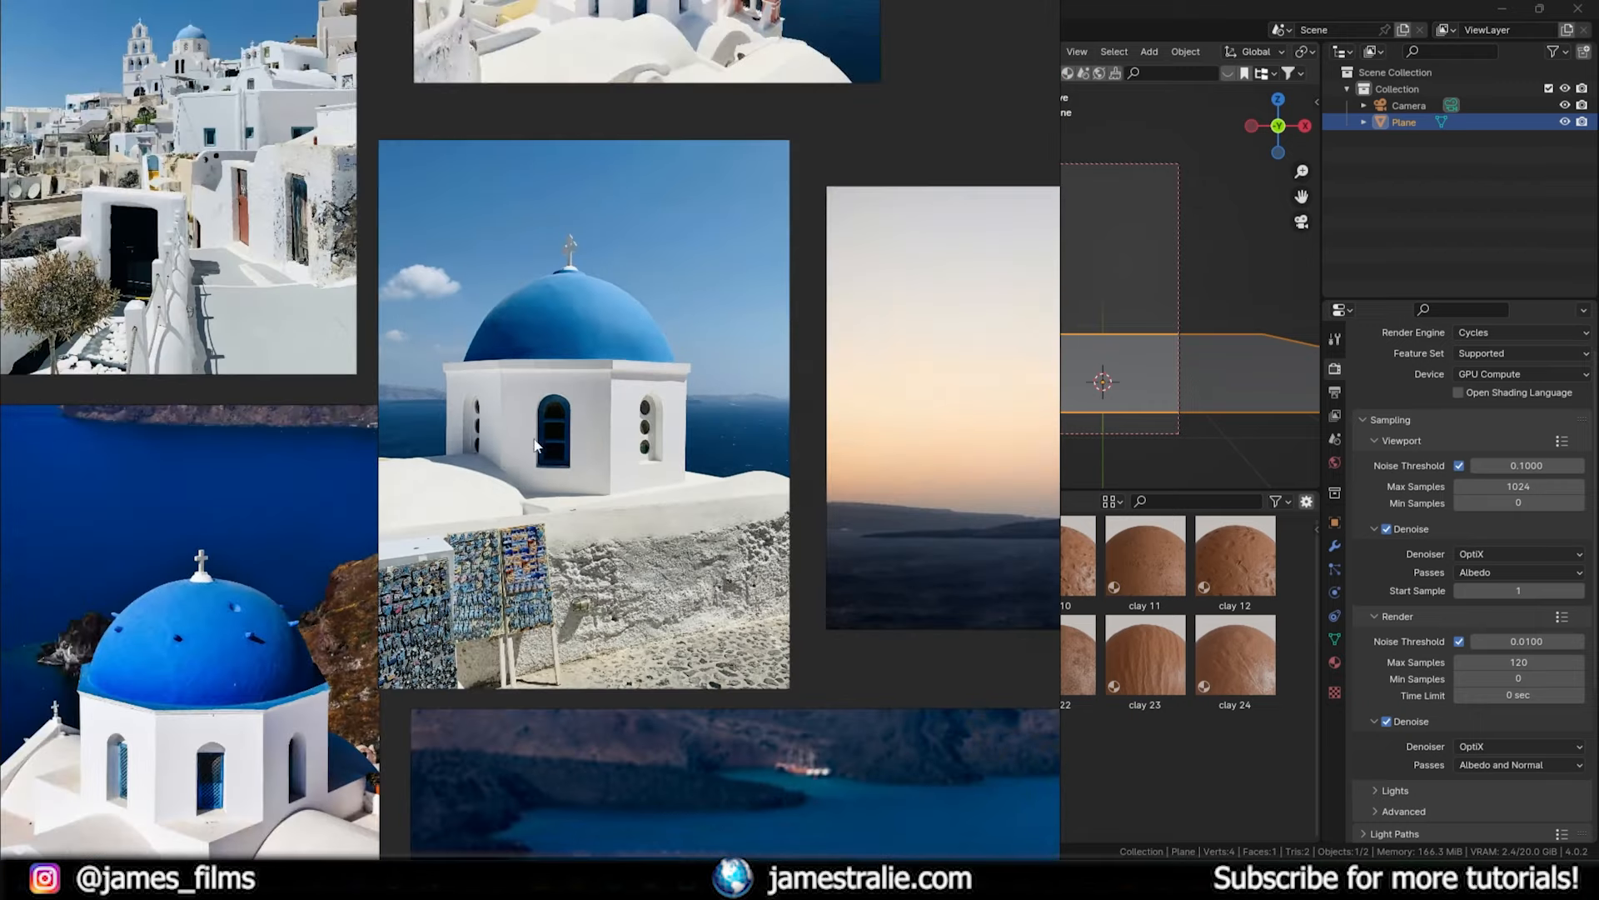
# - Review the full board of Greek architecture photos, from the domed churches to the bell towers and shuttered window
pyautogui.scroll(-2, 479, 550)
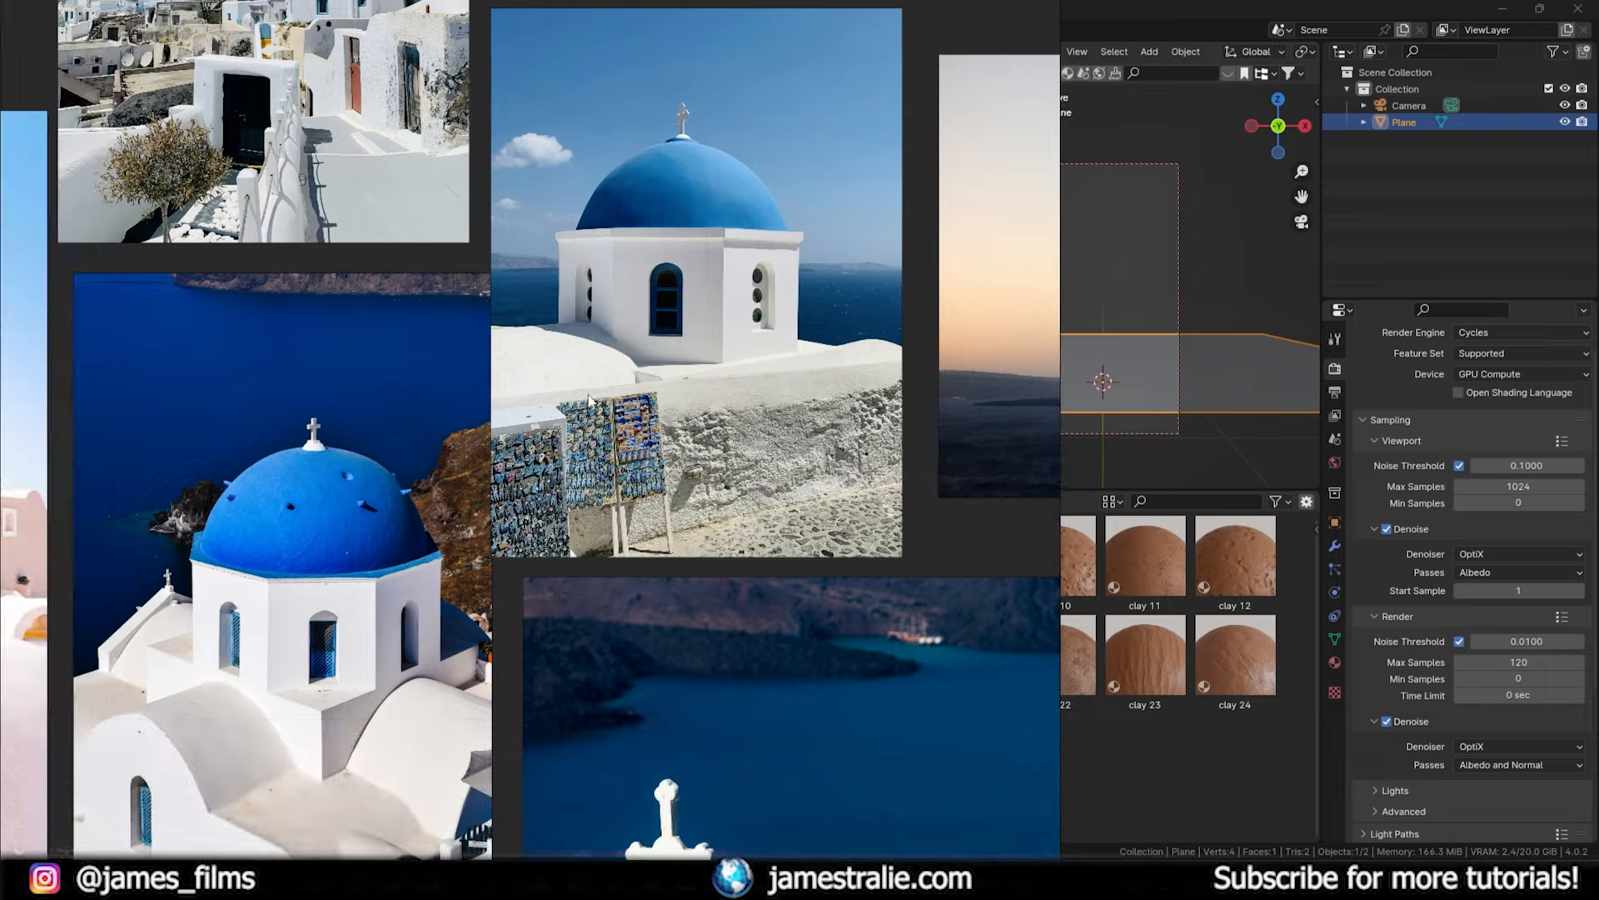
pyautogui.moveTo(462, 547); pyautogui.dragTo(469, 471, button='middle')
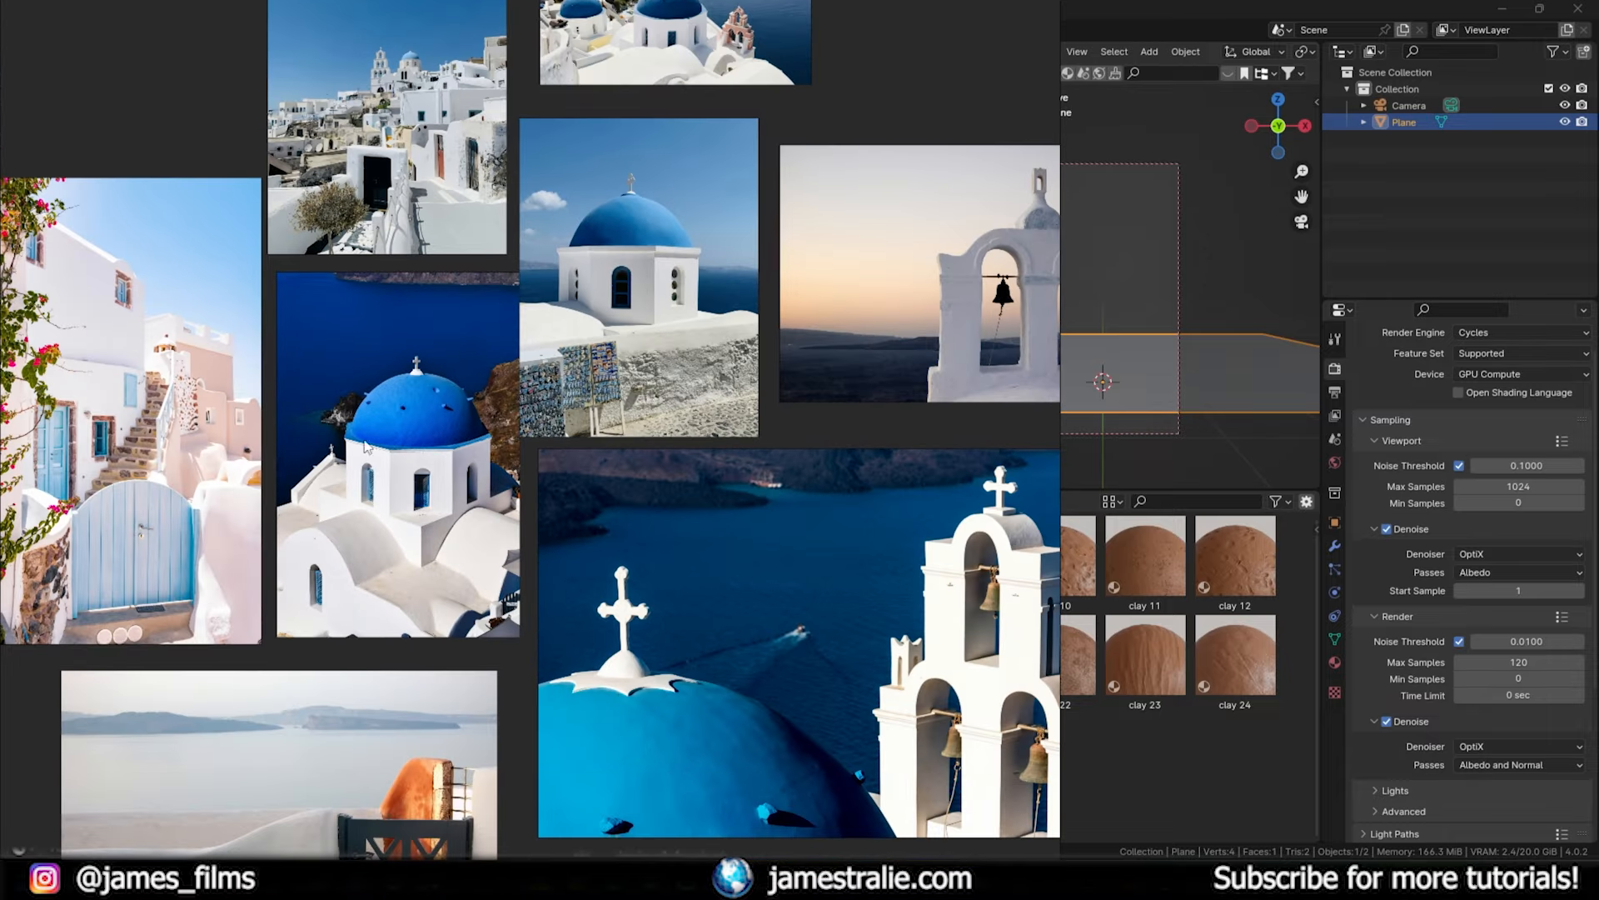
pyautogui.scroll(-3, 364, 445)
pyautogui.moveTo(350, 590); pyautogui.dragTo(540, 481, button='middle')
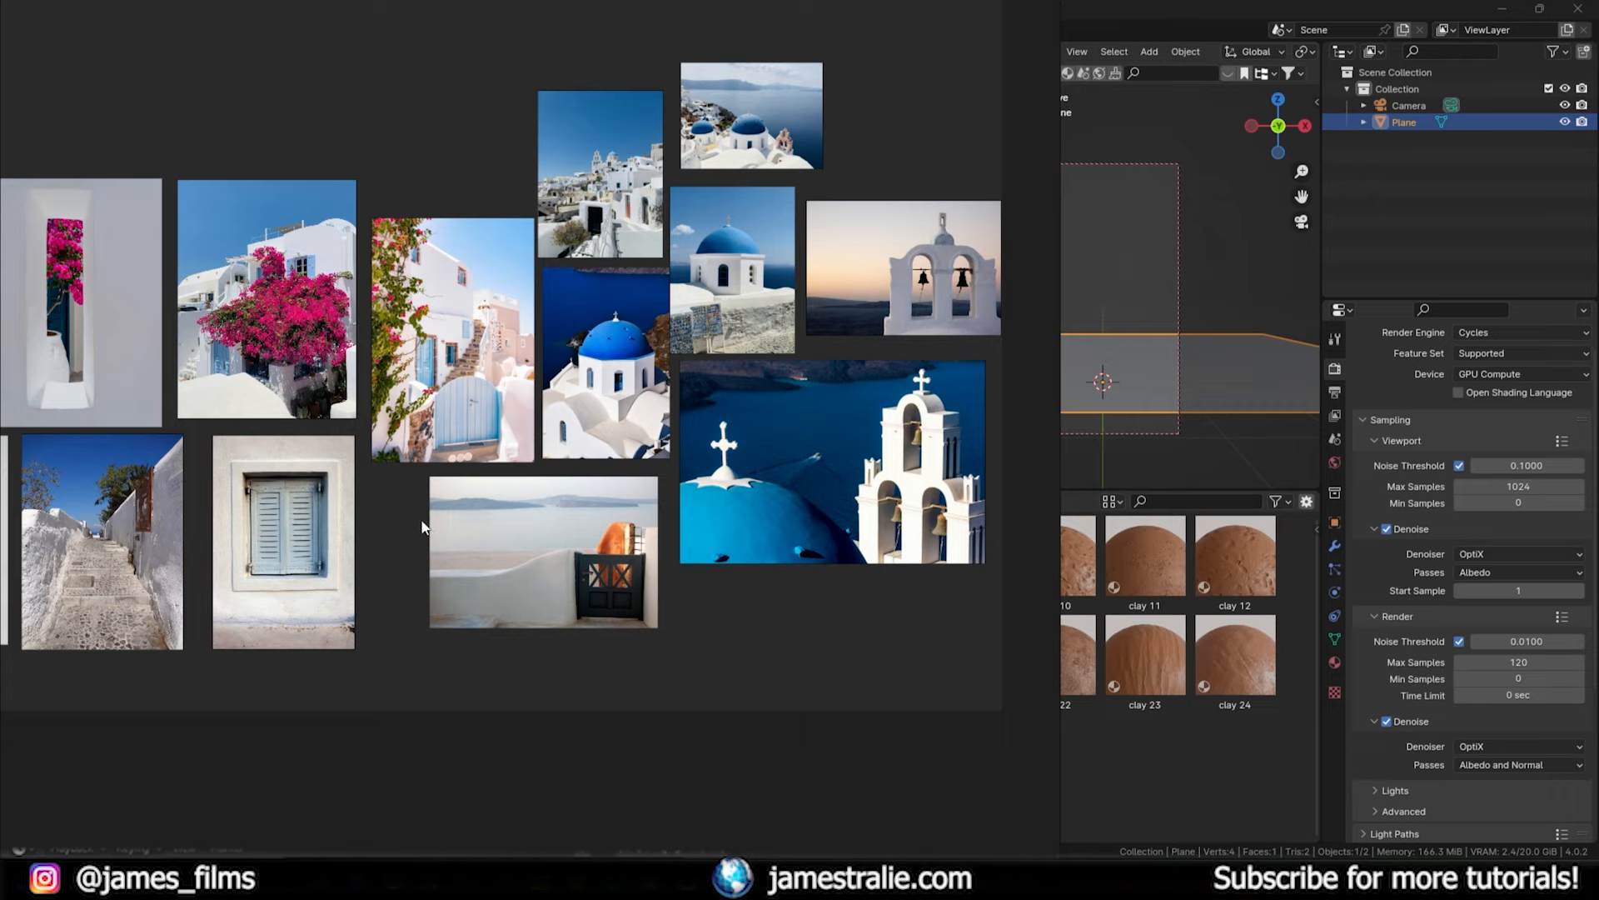
pyautogui.scroll(-3, 422, 526)
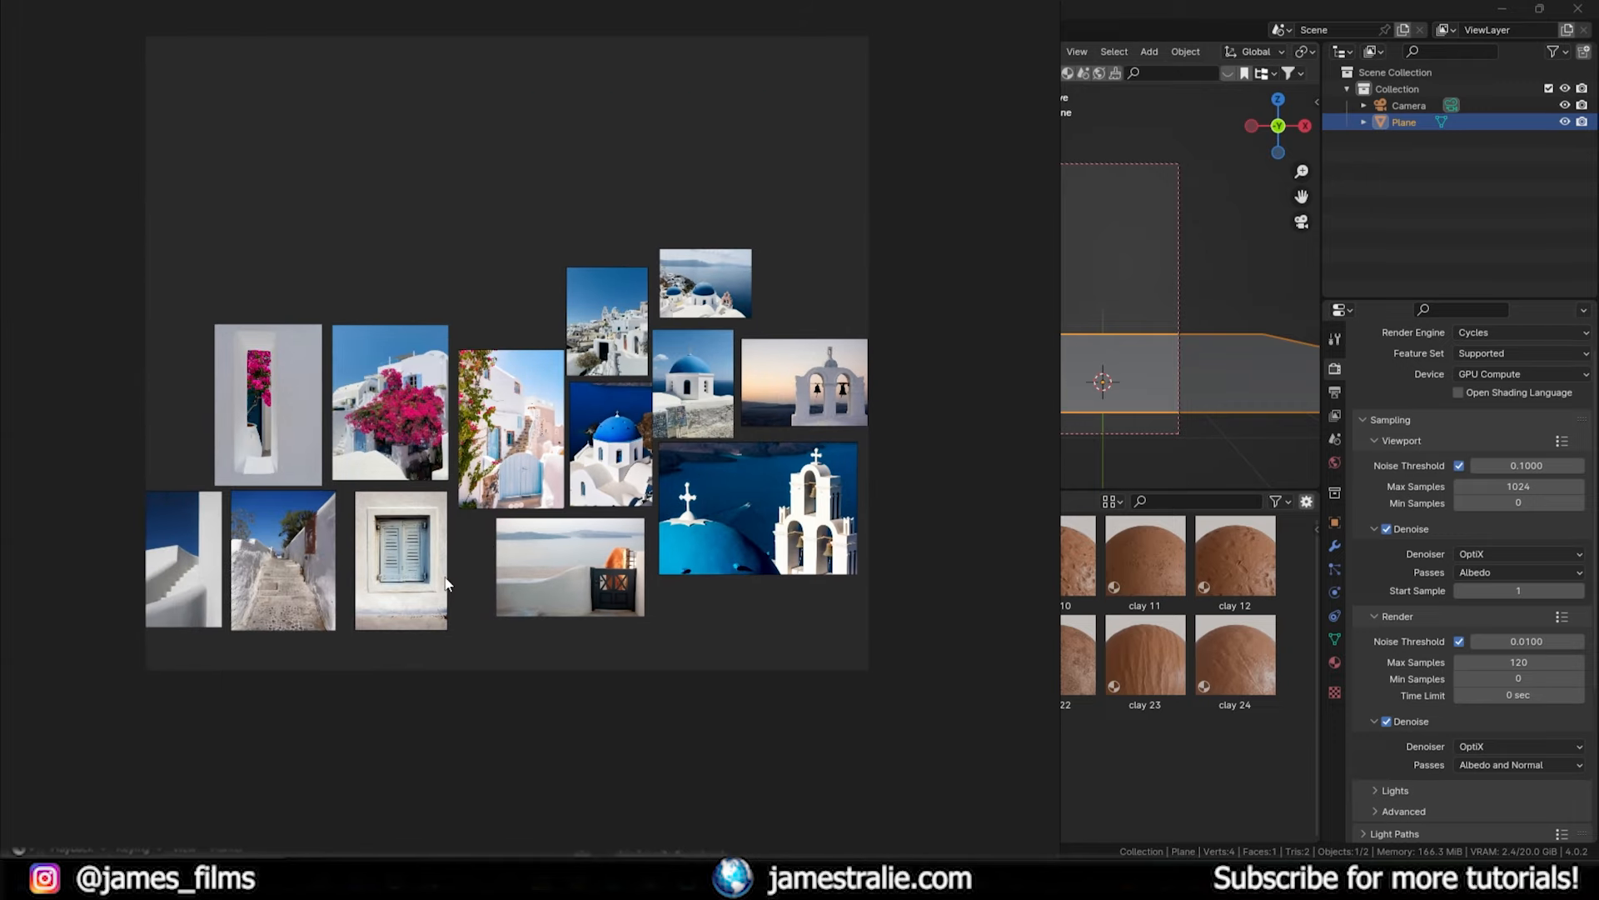
# - Switch to Blender and extrude the ground plane upward into a tall block for the building
pyautogui.click(1081, 429)
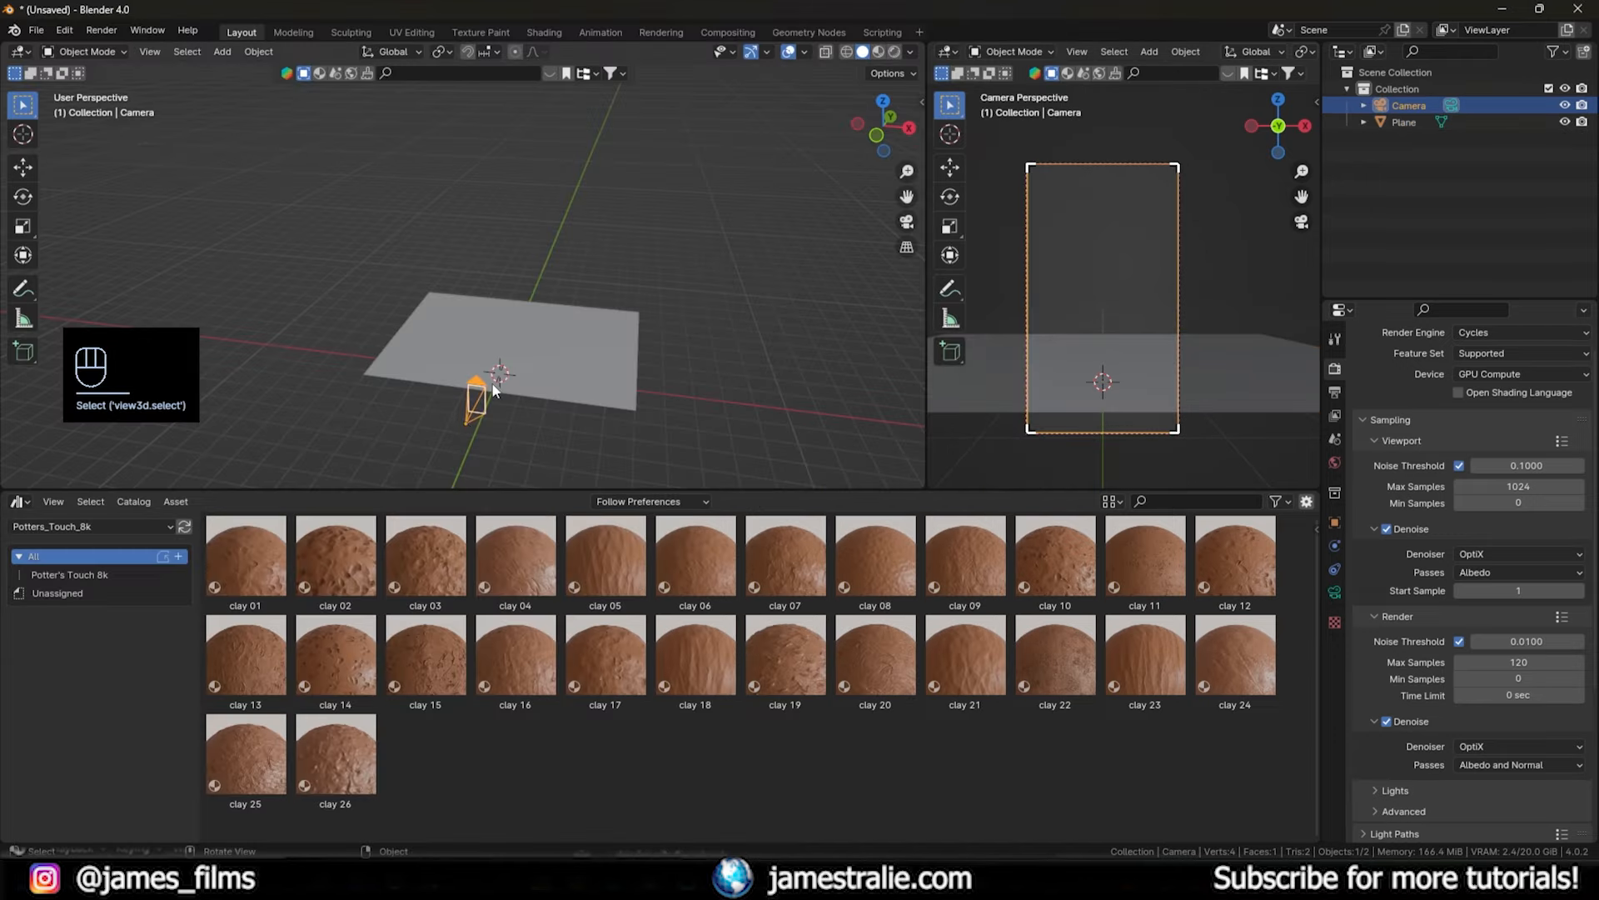
pyautogui.click(574, 360)
pyautogui.moveTo(575, 360); pyautogui.dragTo(561, 414, button='middle')
pyautogui.press('Tab')
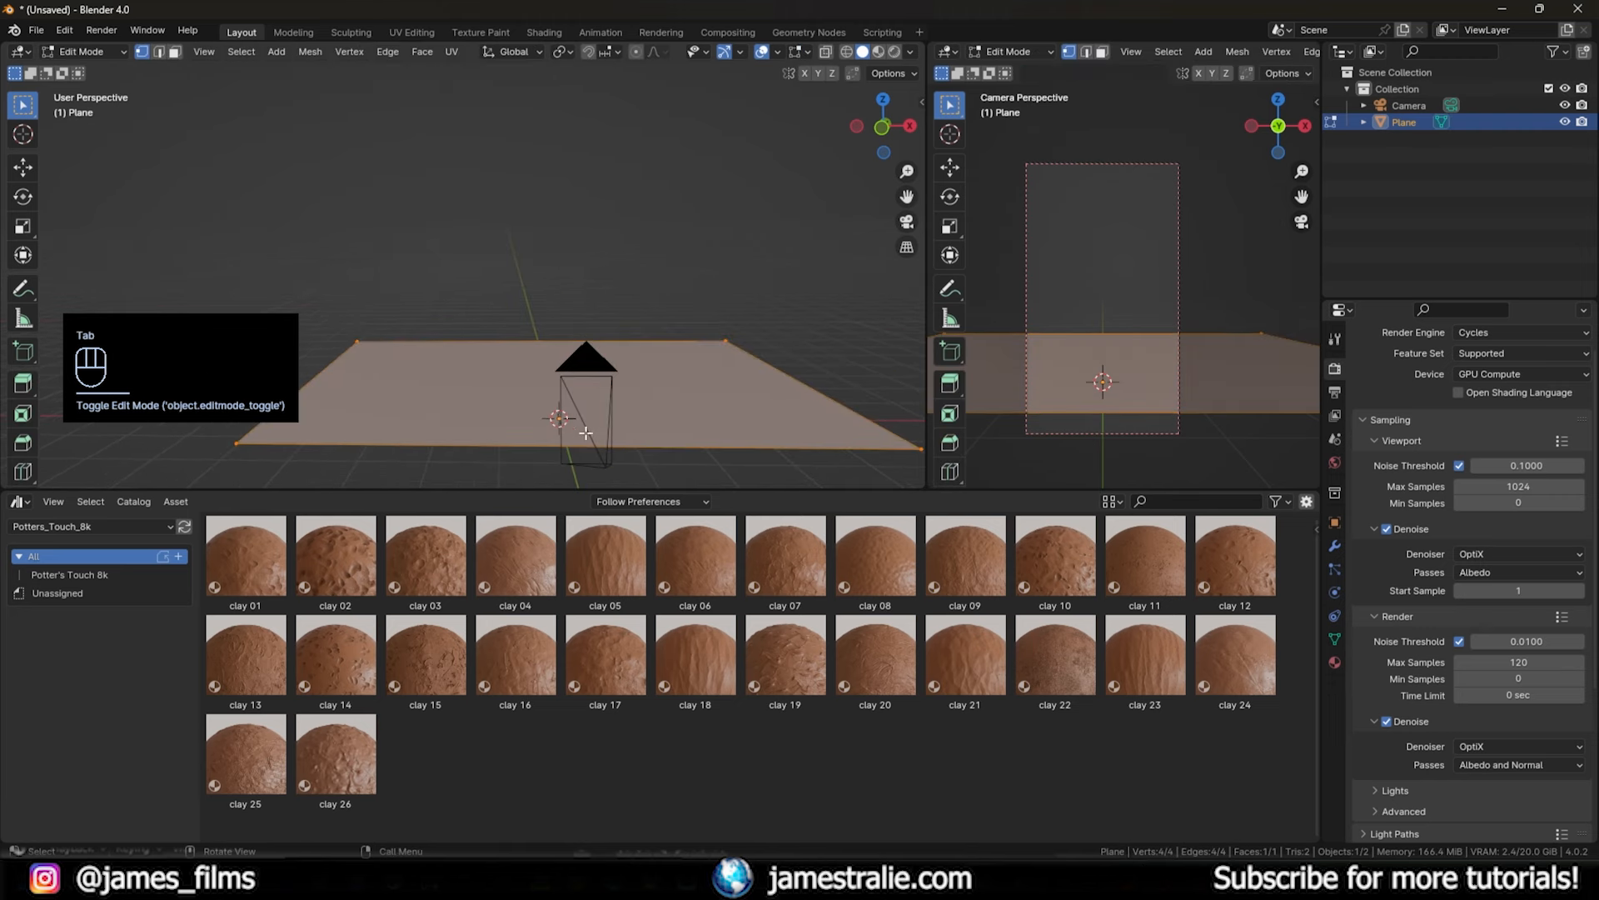
pyautogui.press('e')
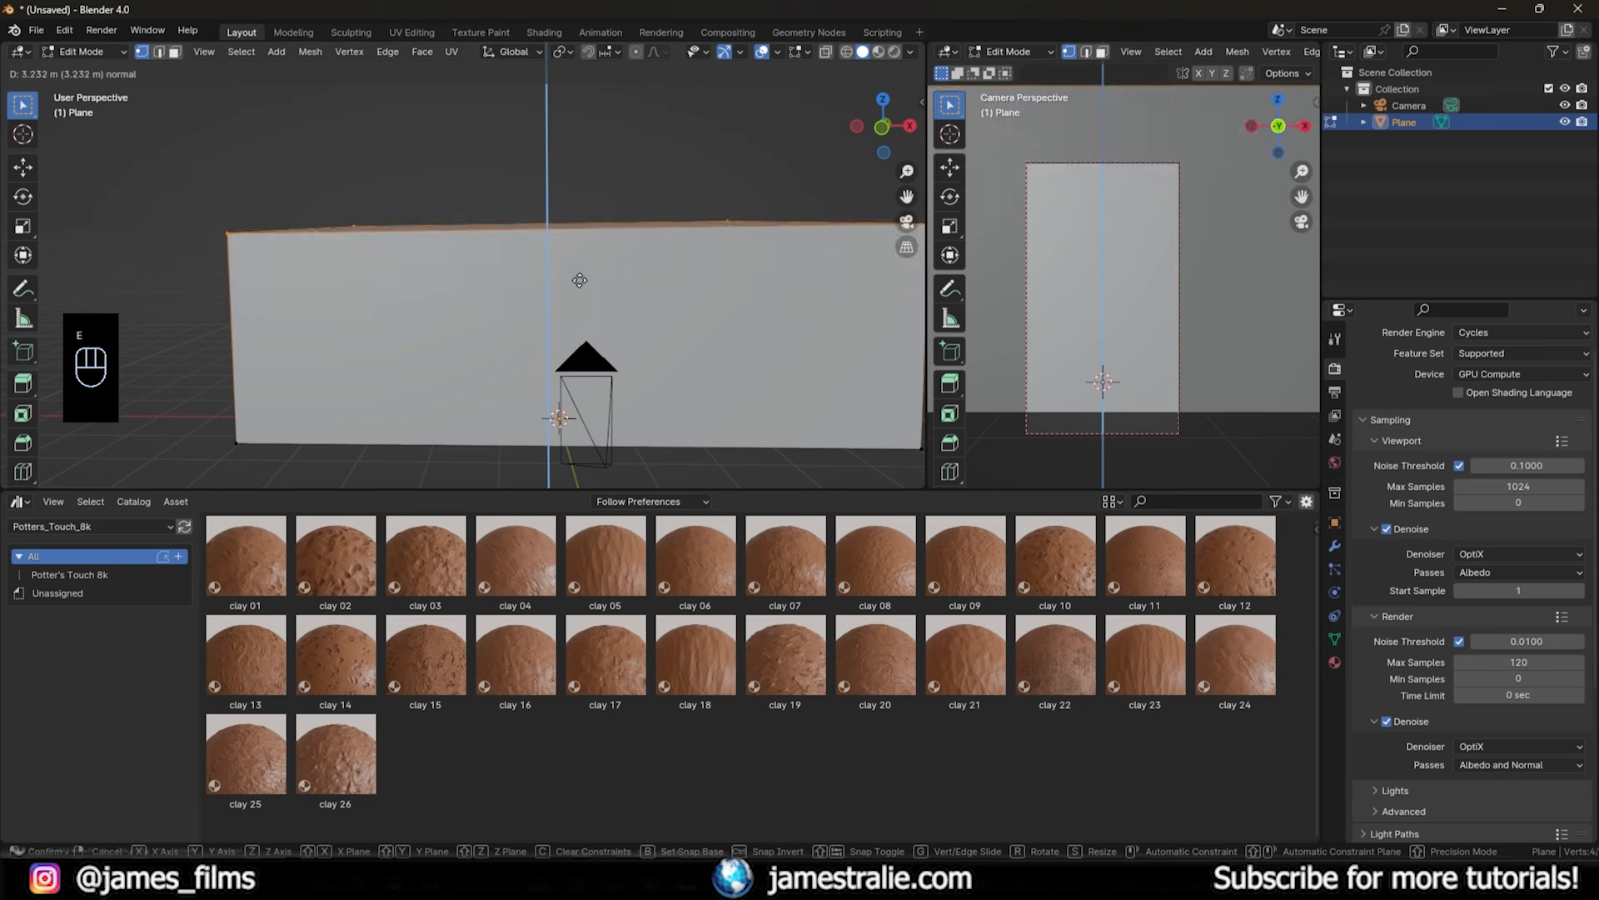
pyautogui.click(607, 163)
pyautogui.moveTo(607, 162); pyautogui.dragTo(605, 328, button='middle')
pyautogui.press('Tab')
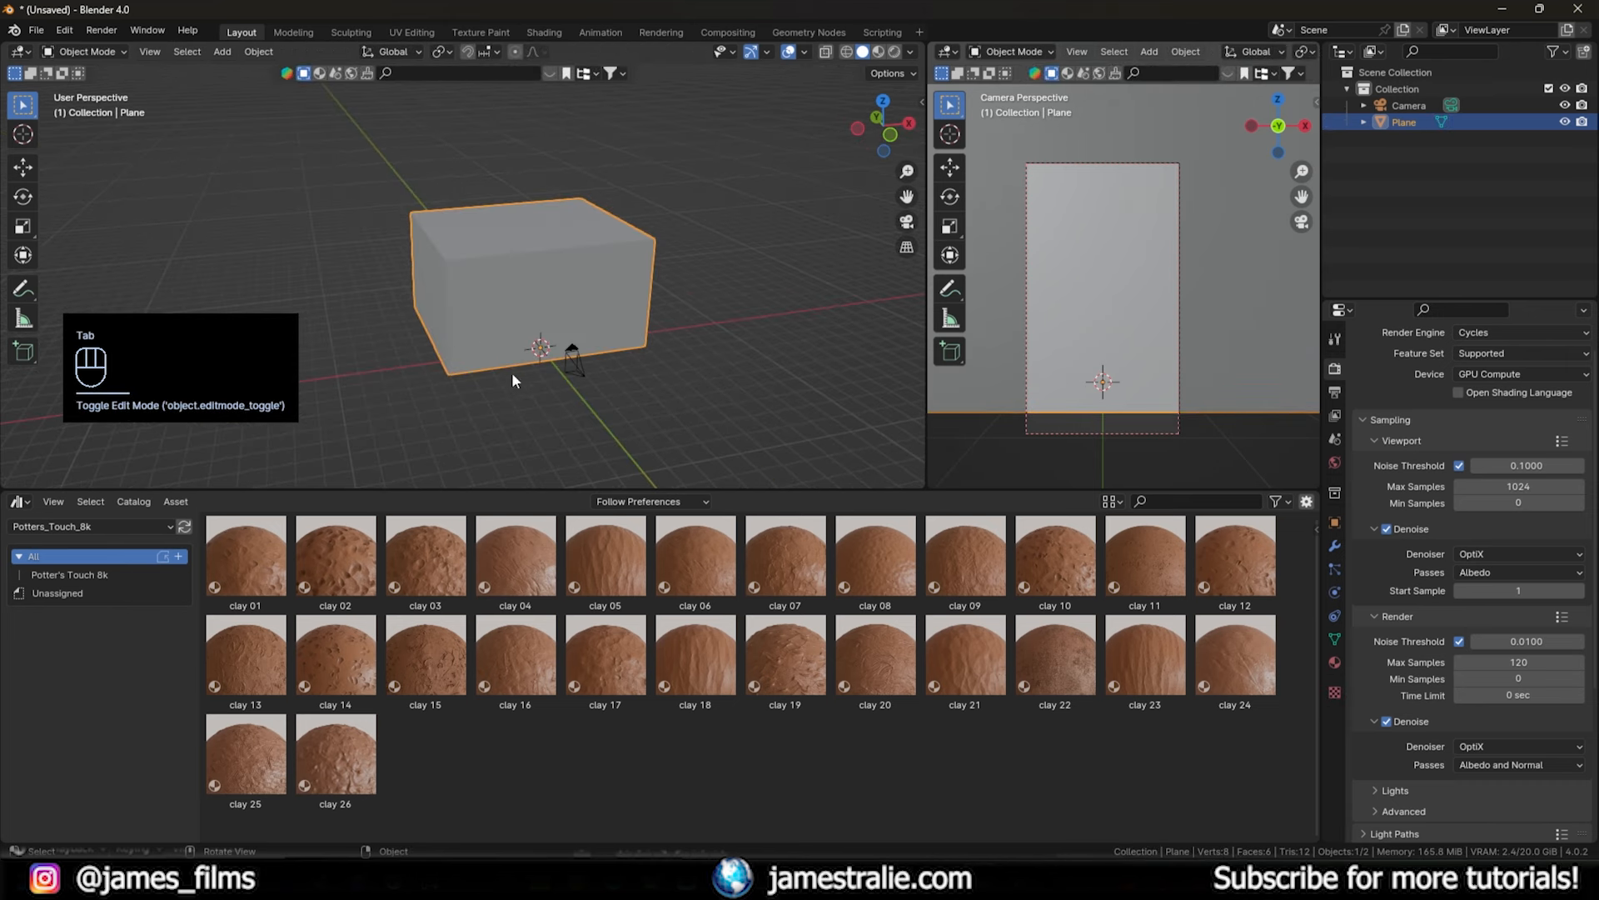
# - Add a Solidify modifier to the block and set its thickness to 0.34 m
pyautogui.click(1335, 546)
pyautogui.click(1469, 365)
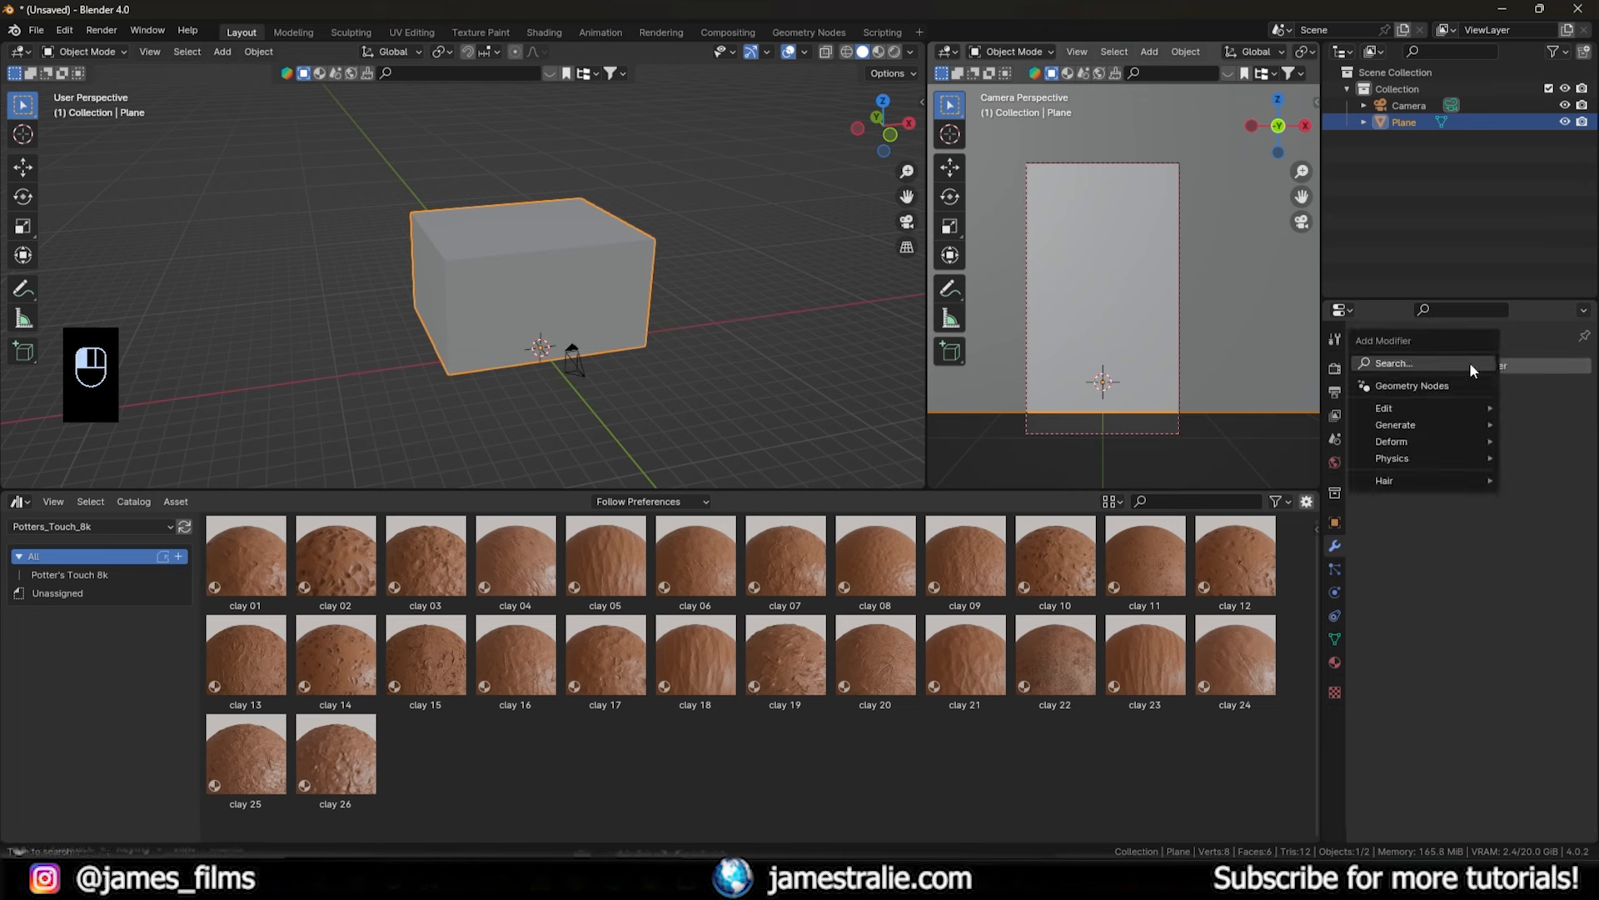
pyautogui.moveTo(1418, 425)
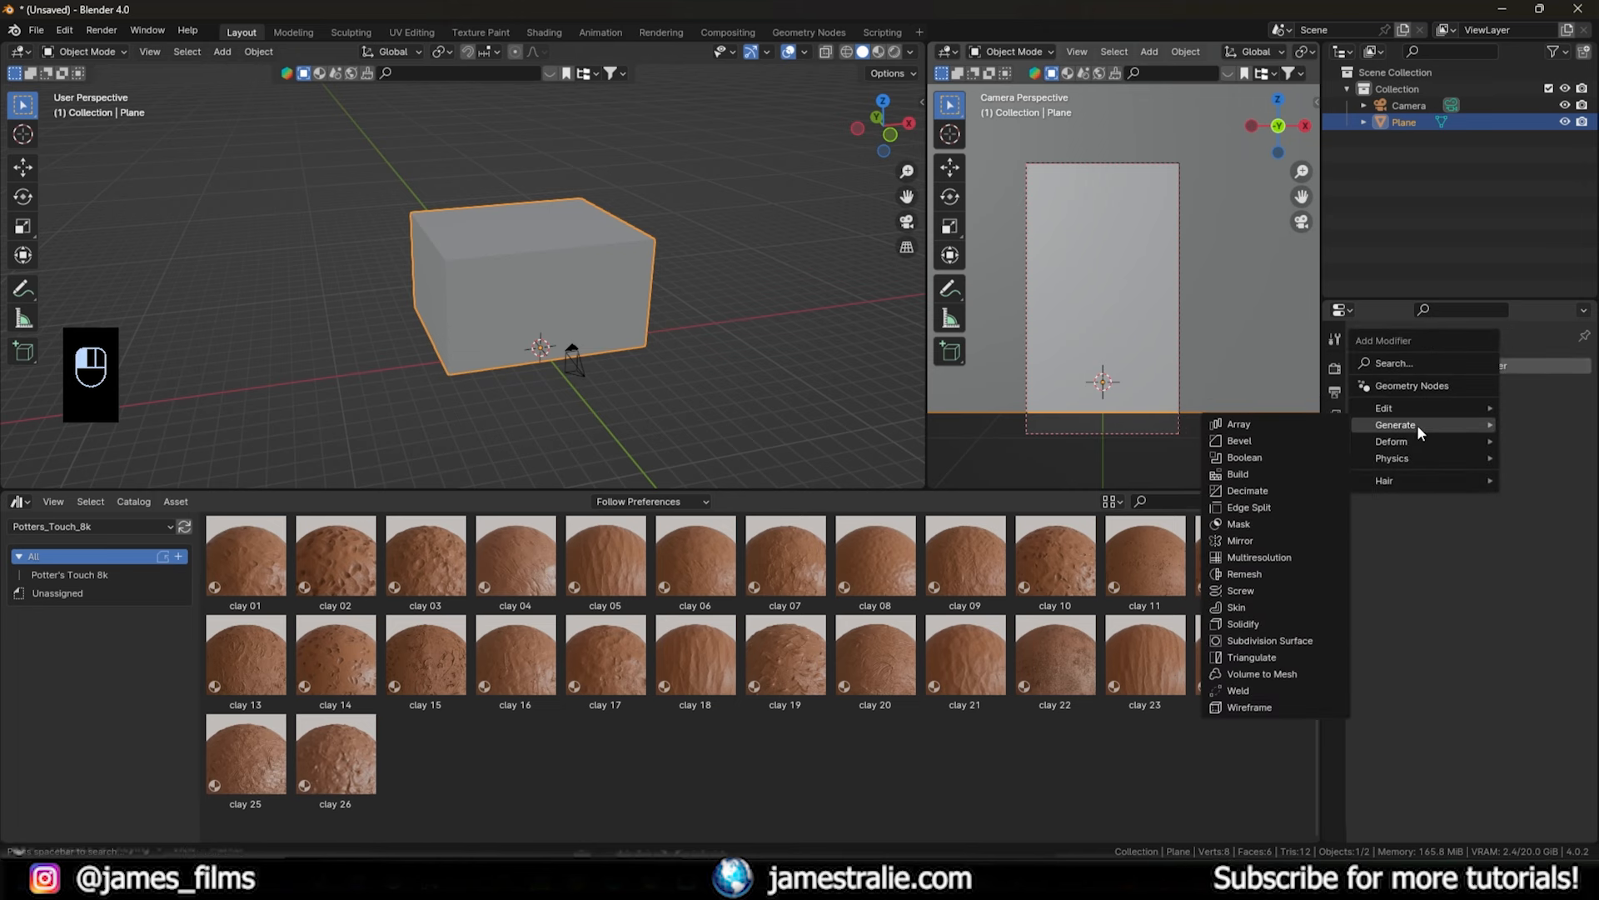
pyautogui.click(1234, 624)
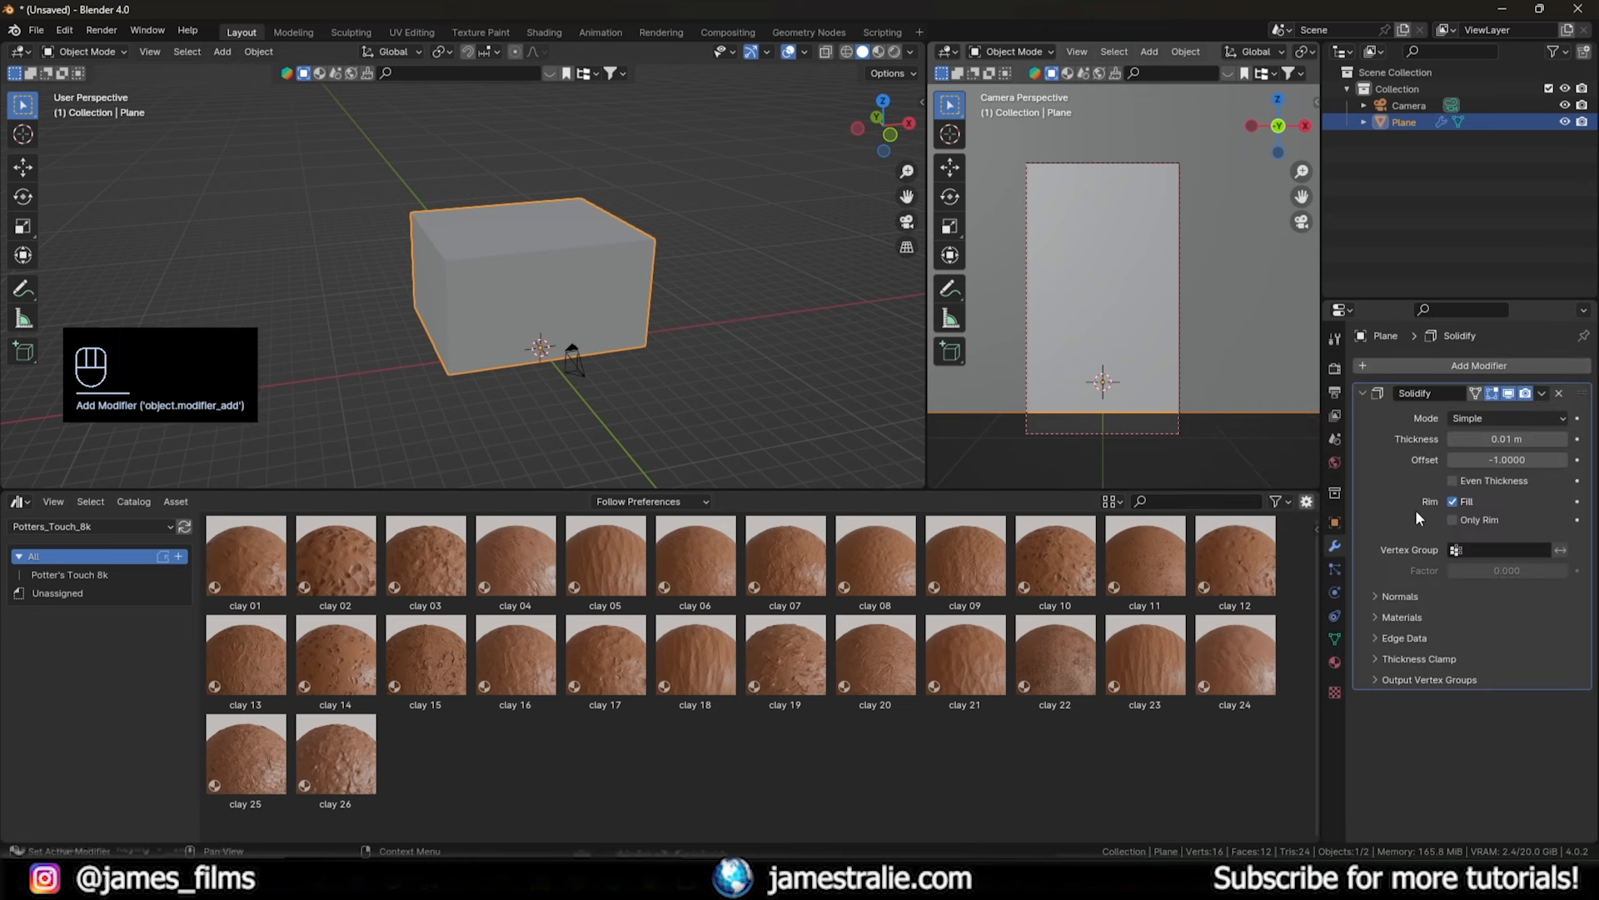
pyautogui.moveTo(1506, 440); pyautogui.dragTo(1528, 439)
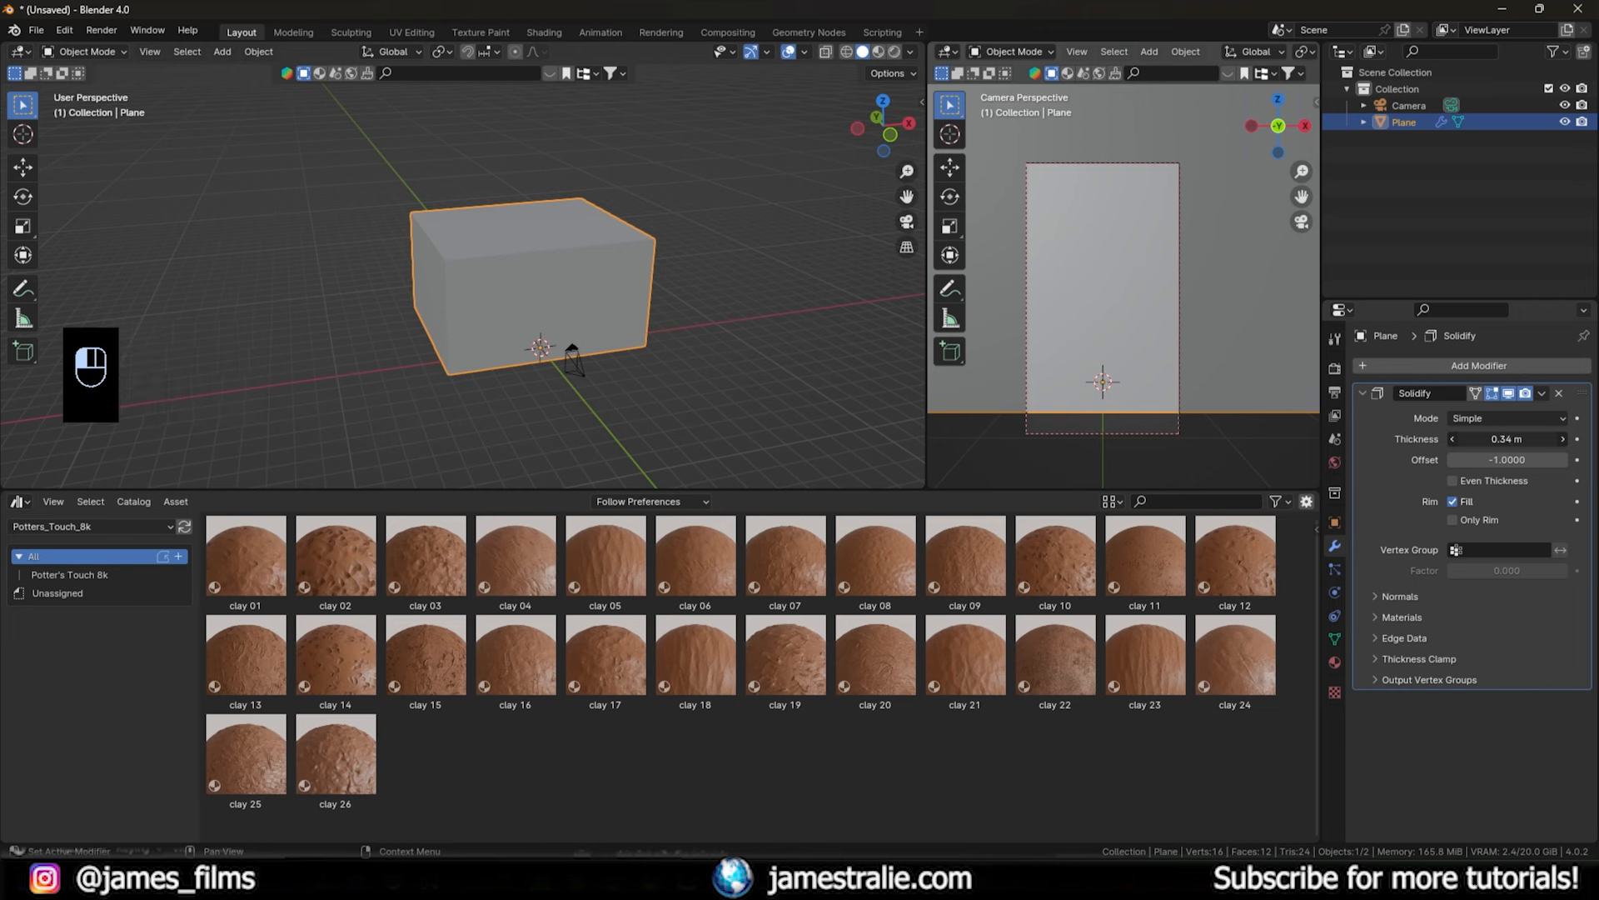
# - Add a cube at the base of the block's front wall and move its mesh about 1.04 m towards the camera along Y
pyautogui.moveTo(426, 358); pyautogui.dragTo(543, 344, button='middle')
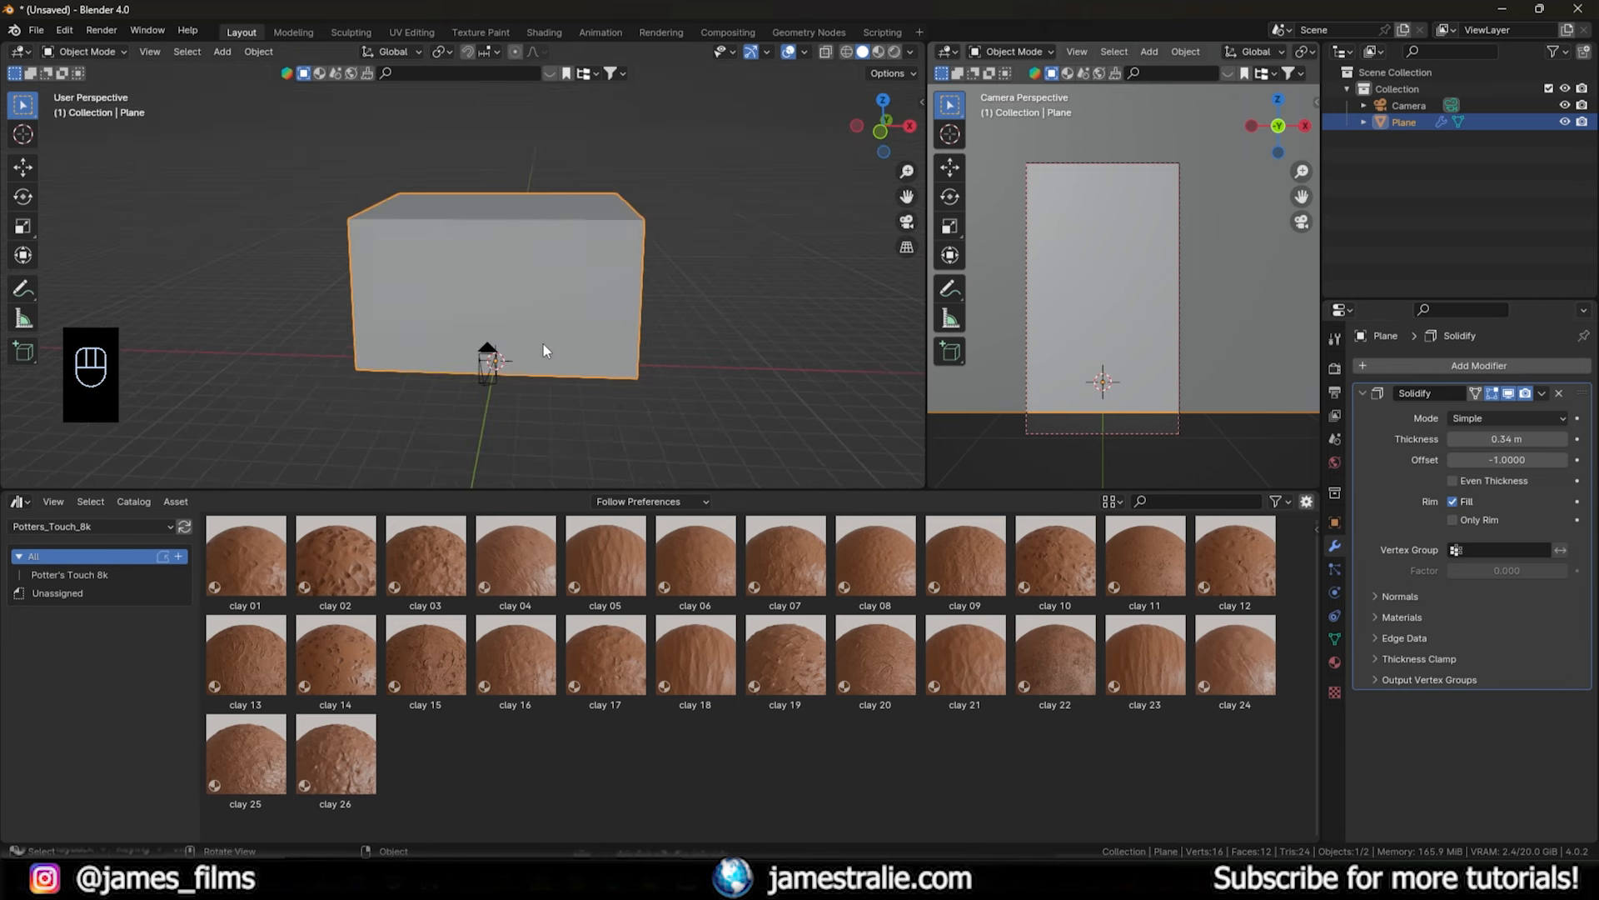
pyautogui.hotkey('shift', 'a')
pyautogui.moveTo(549, 332)
pyautogui.click(598, 350)
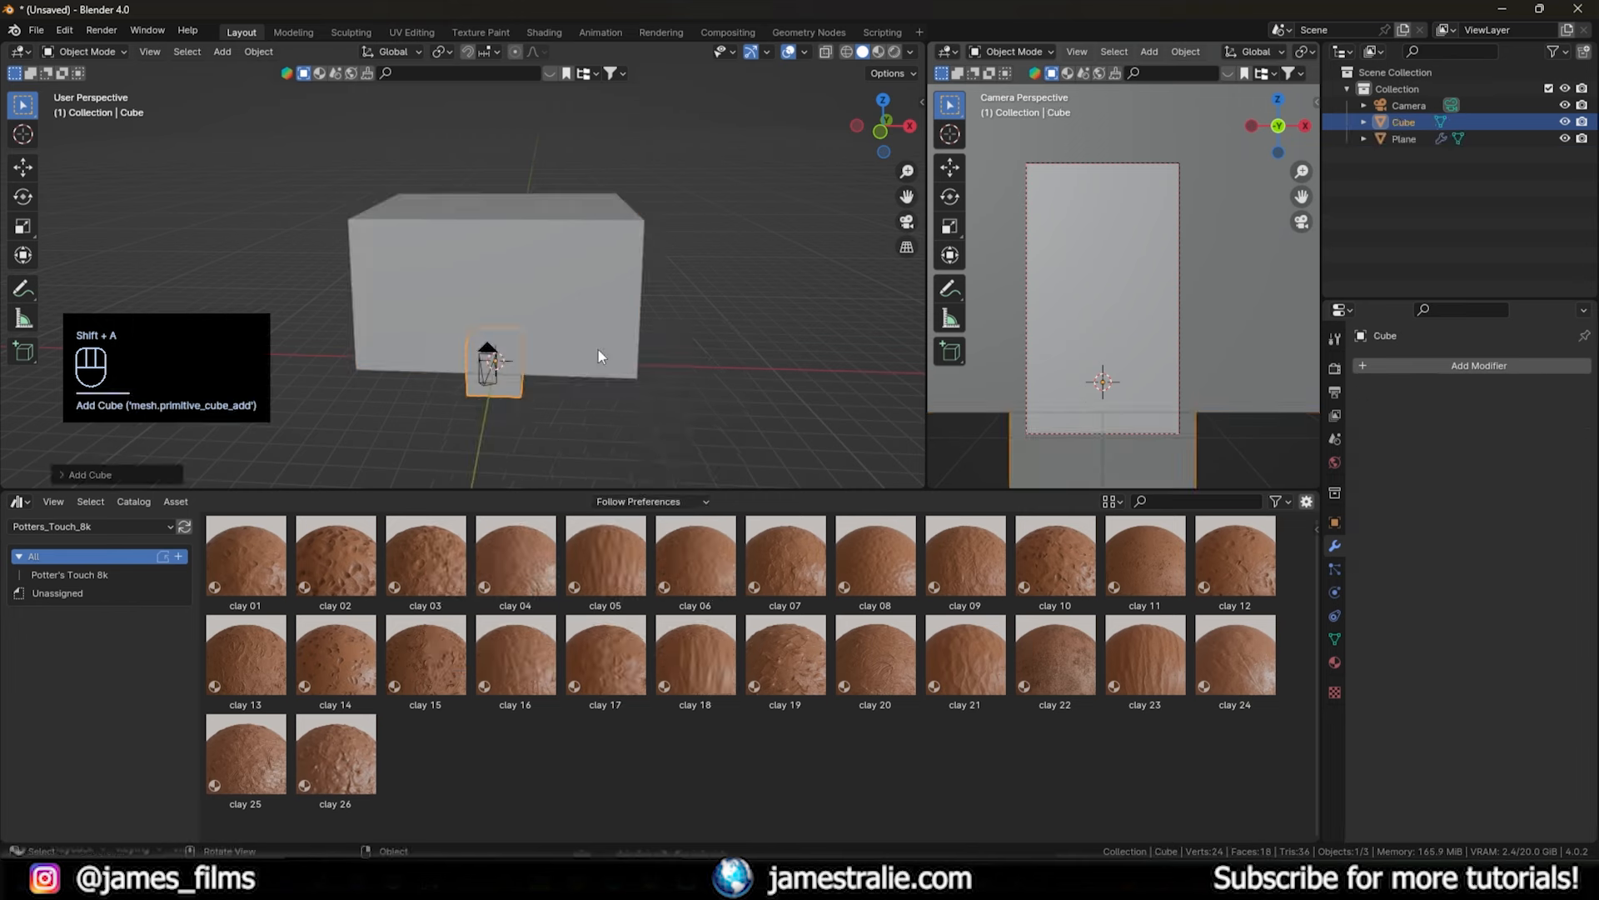
pyautogui.press('Tab')
pyautogui.press('g')
pyautogui.press('y')
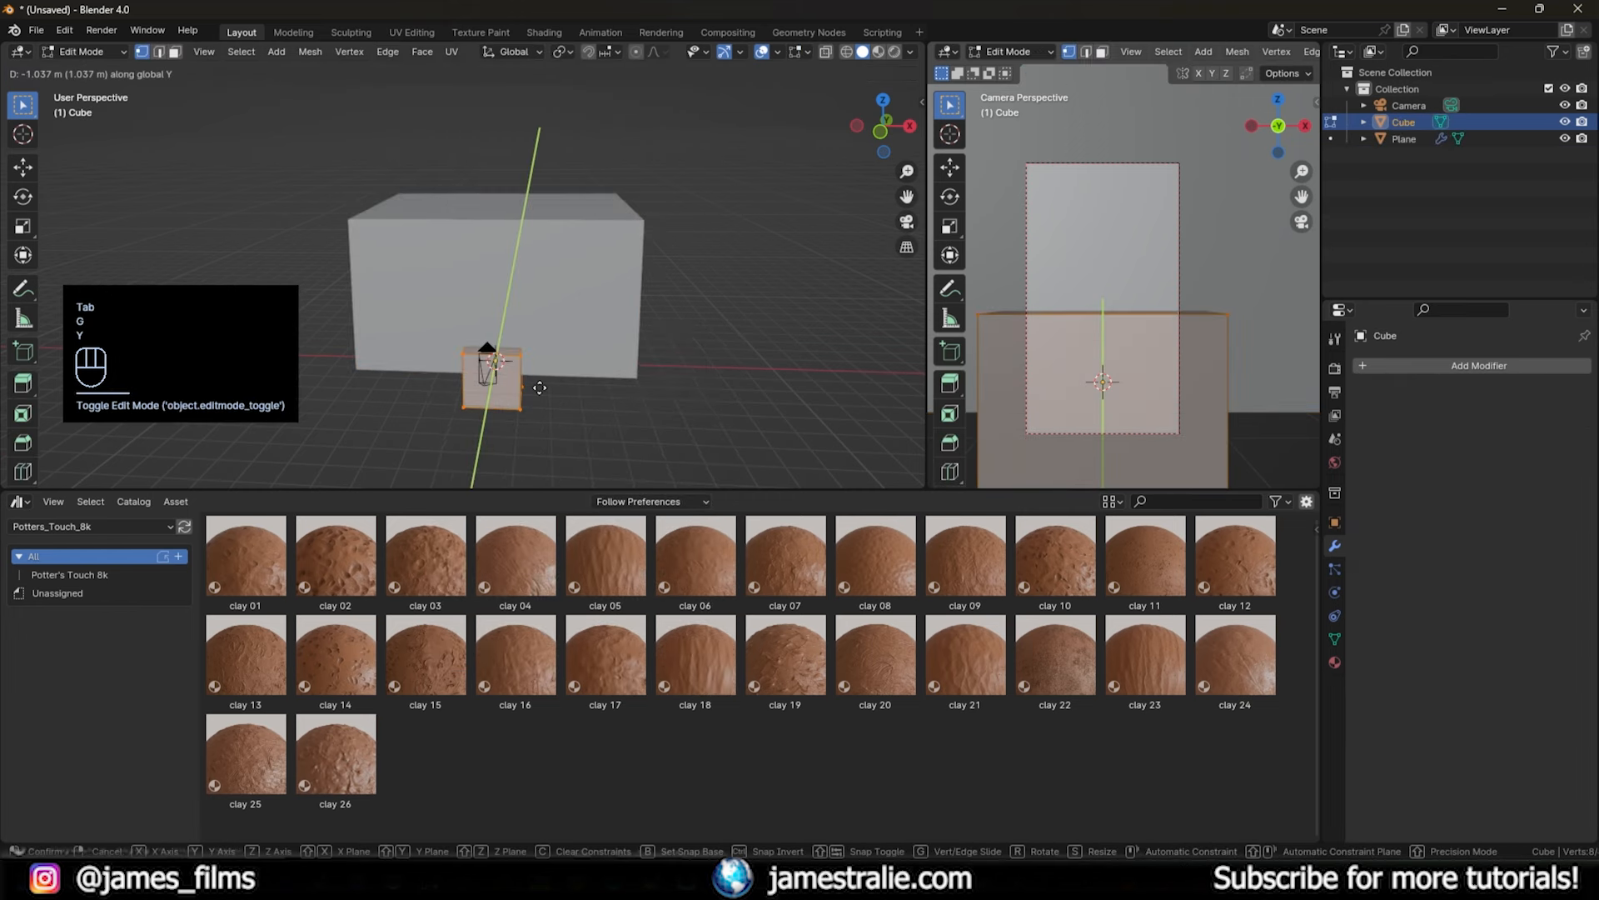
pyautogui.click(540, 388)
# - Raise the cube's top face along Z to stretch it into a tall doorway shape
pyautogui.moveTo(550, 363)
pyautogui.mouseDown(button='middle')
pyautogui.moveTo(418, 417)
pyautogui.moveTo(667, 311)
pyautogui.moveTo(565, 345)
pyautogui.mouseUp(button='middle')
pyautogui.press('3')
pyautogui.click(658, 301)
pyautogui.press('g')
pyautogui.press('z')
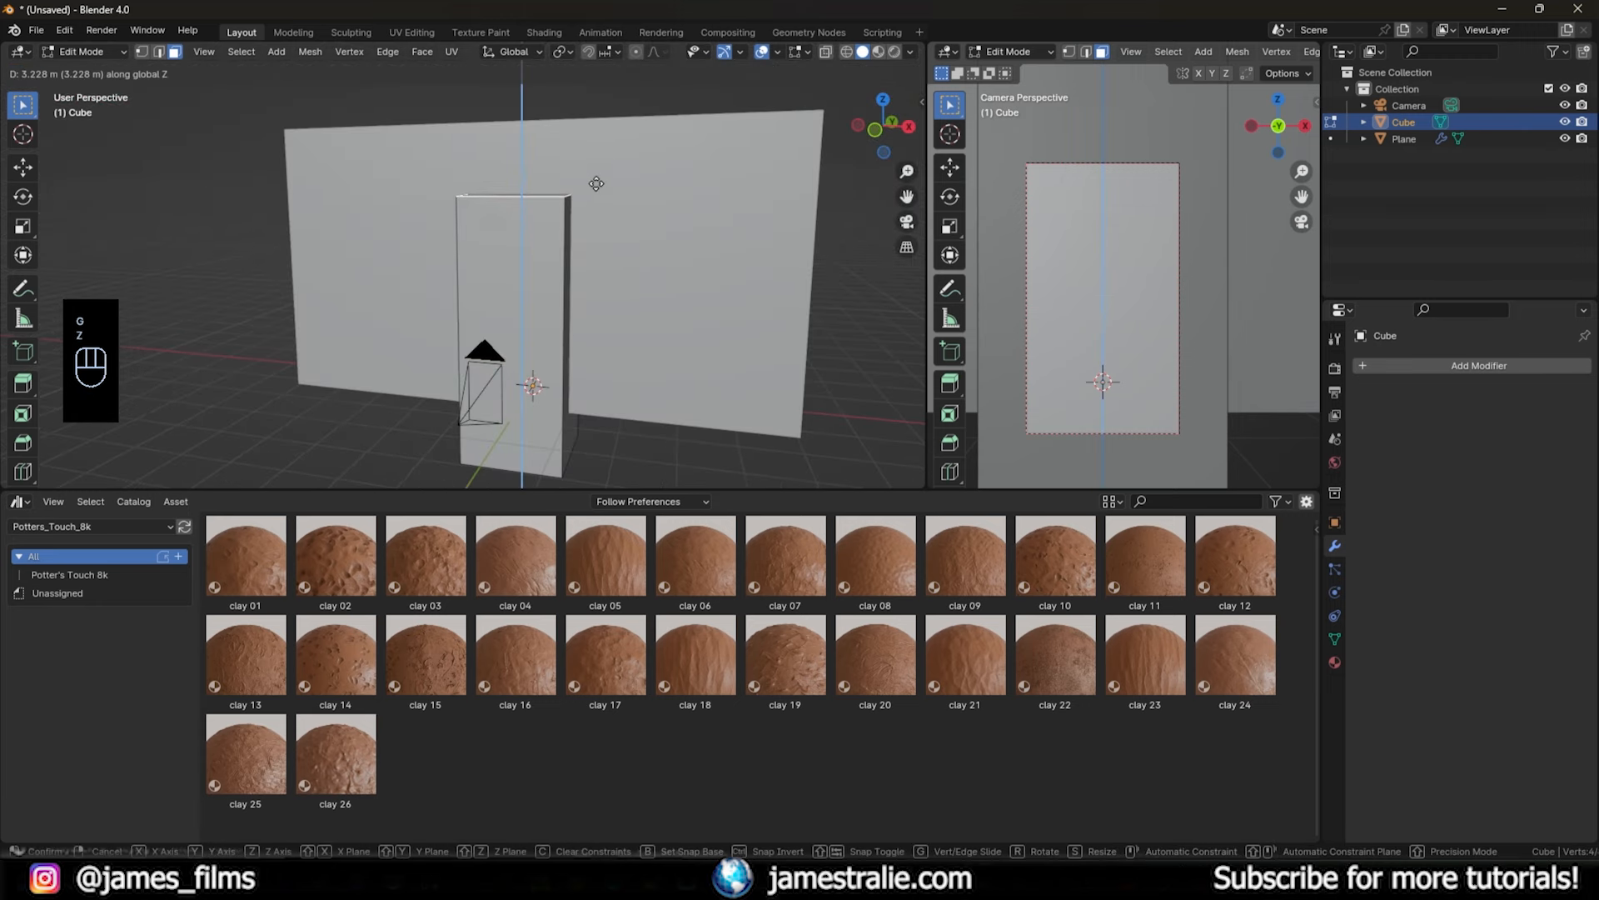
pyautogui.click(583, 222)
# - Bevel the cube's two short top edges about 0.99 m with 28 segments to form a rounded arch, and leave mesh editing
pyautogui.moveTo(583, 222); pyautogui.dragTo(467, 386, button='middle')
pyautogui.scroll(3, 479, 387)
pyautogui.press('2')
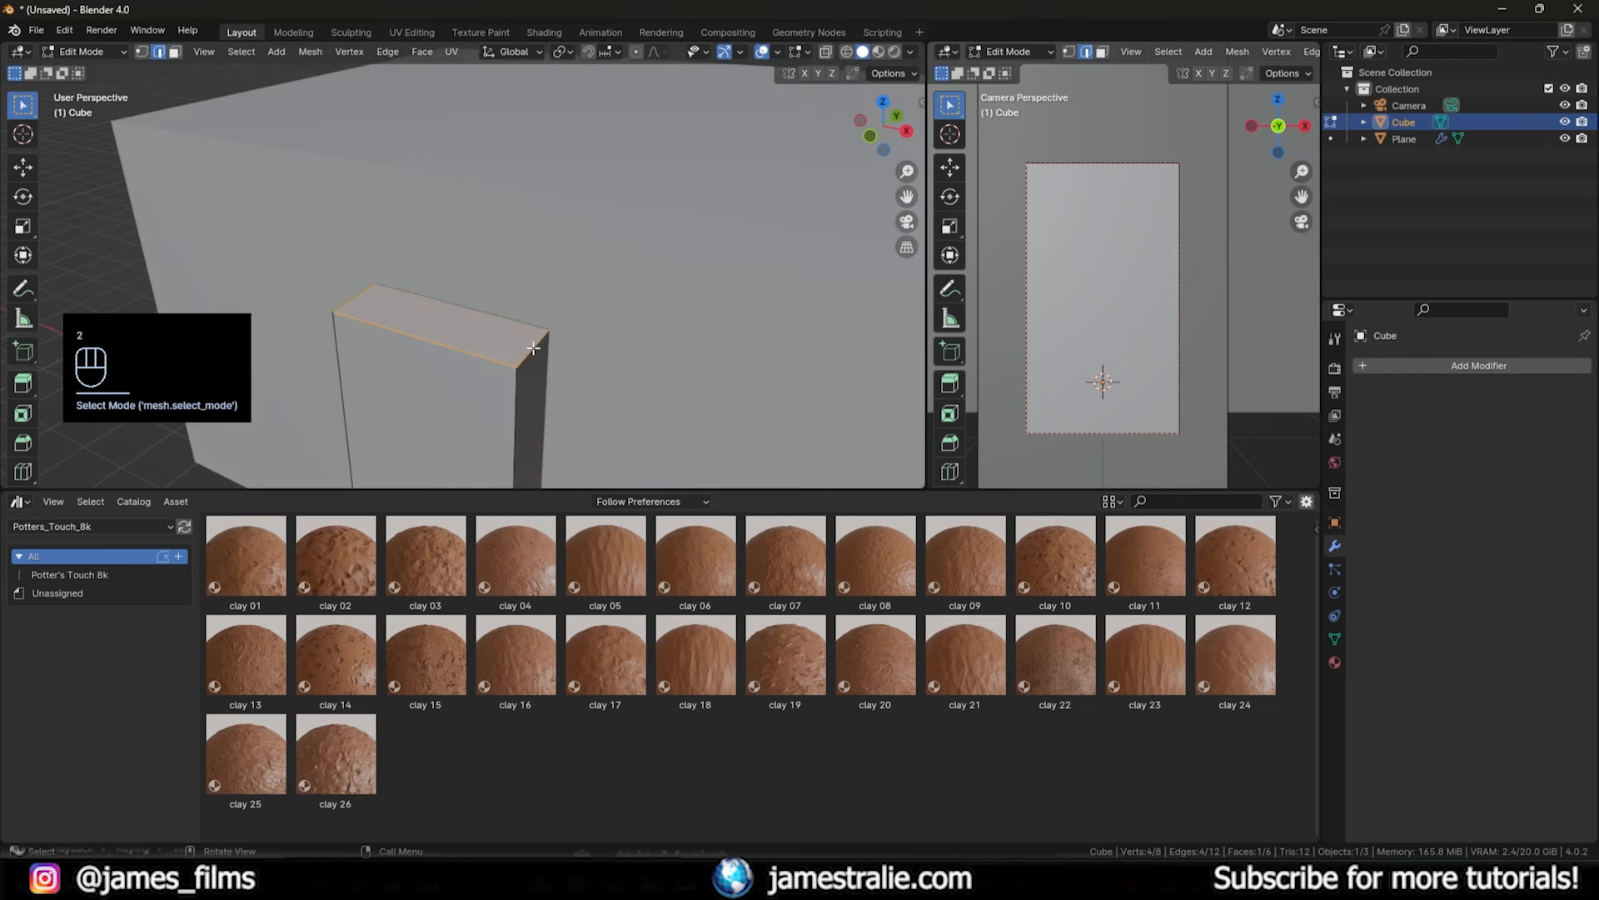
pyautogui.click(533, 348)
pyautogui.keyDown('shift'); pyautogui.click(353, 299); pyautogui.keyUp('shift')
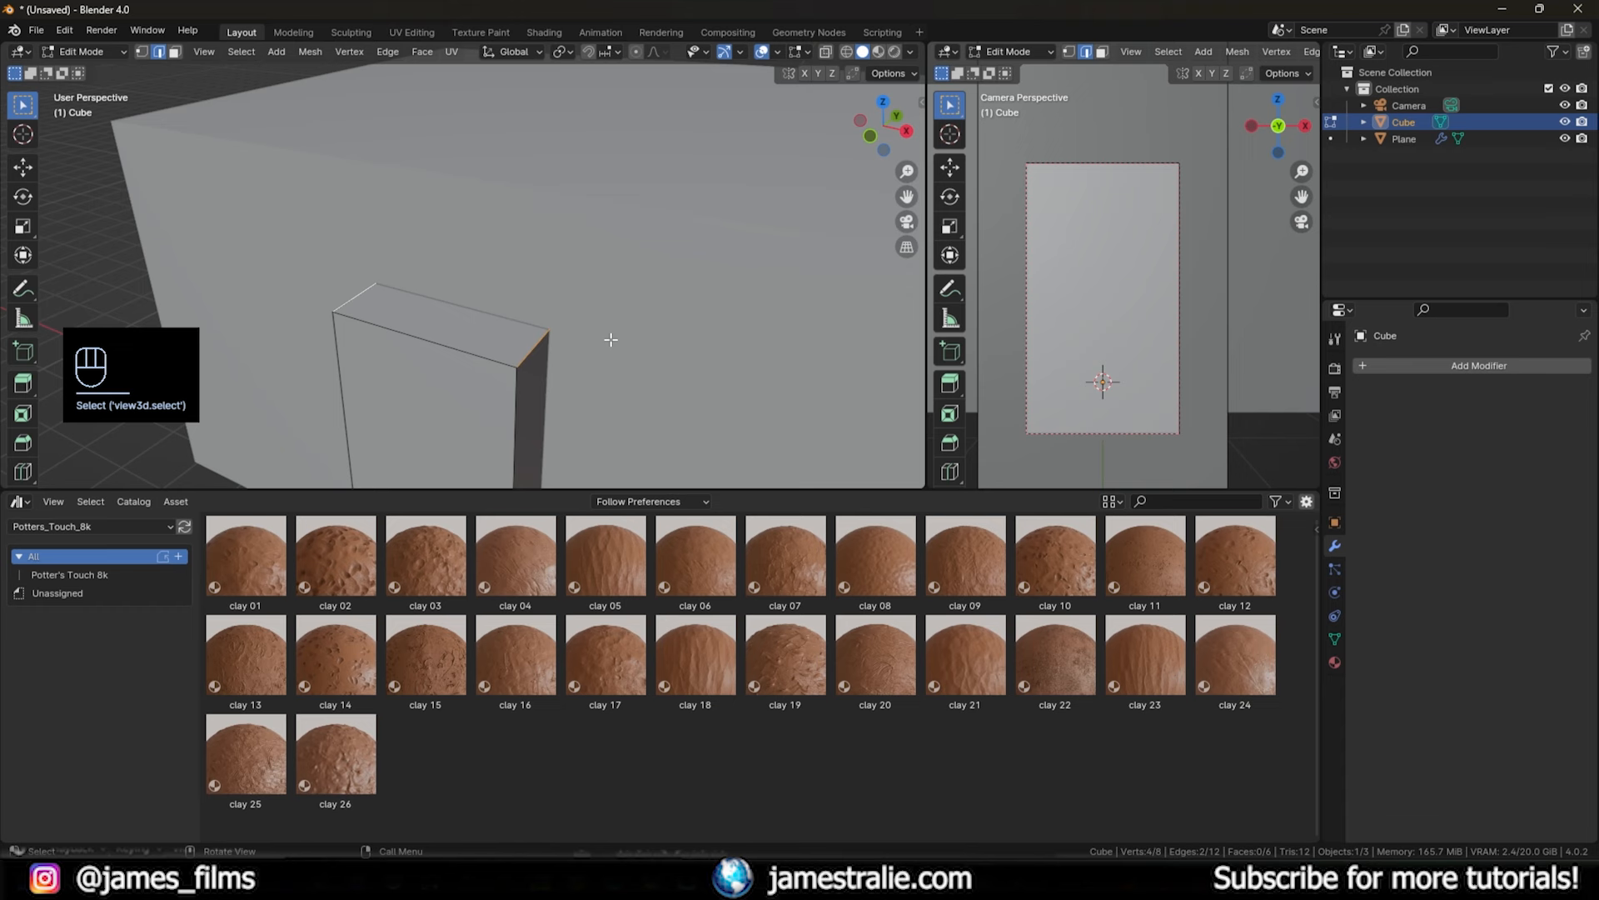
pyautogui.hotkey('ctrl', 'b')
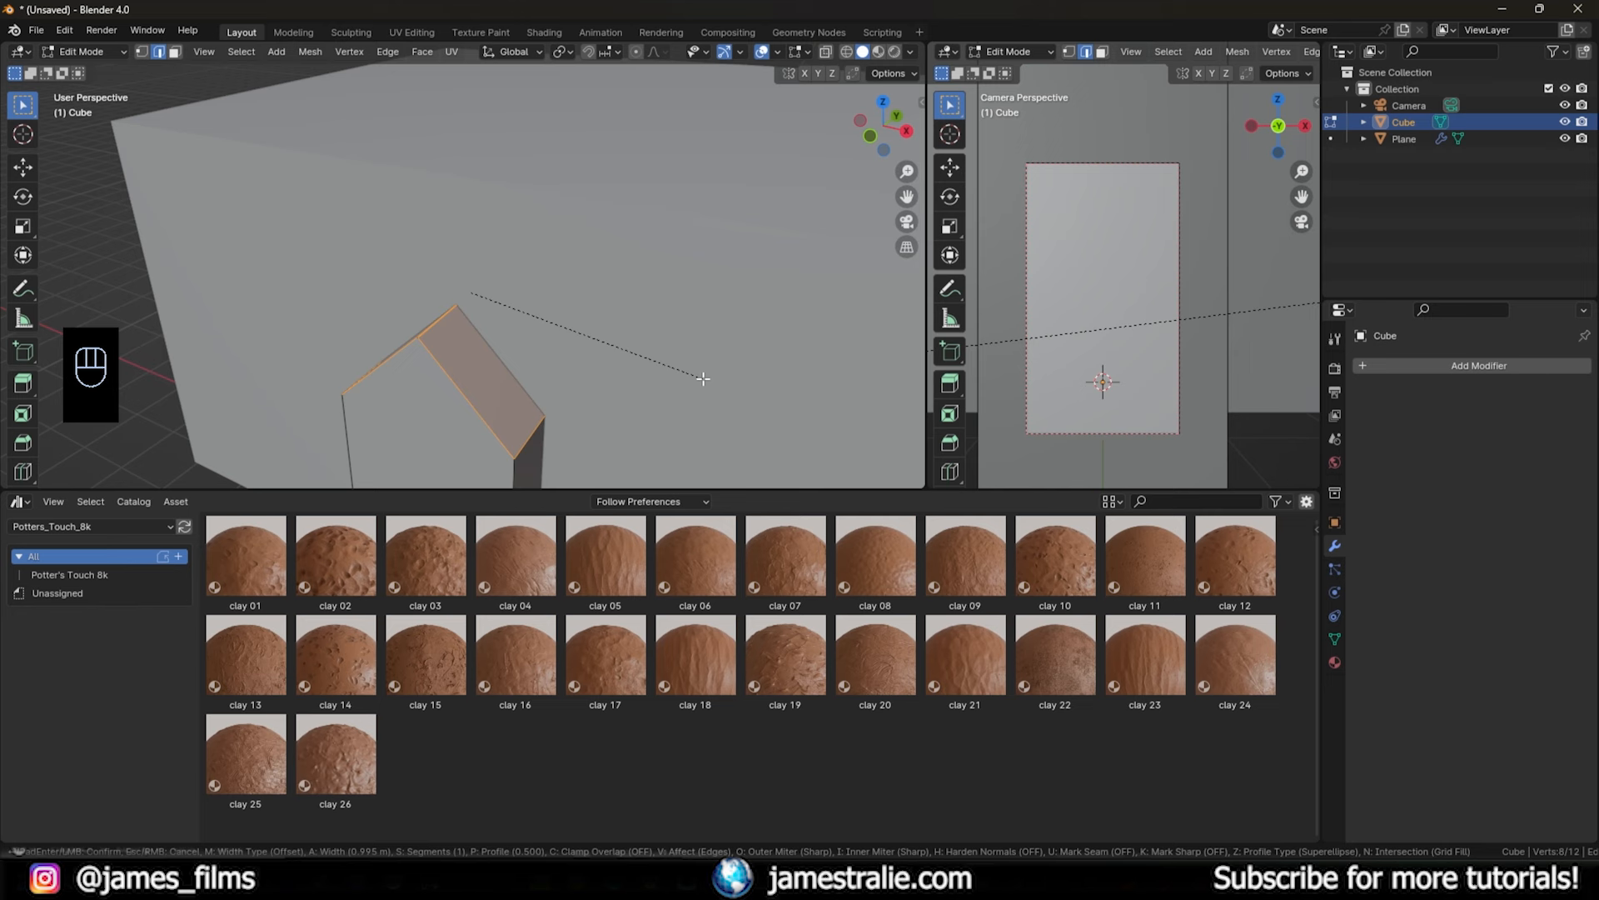
pyautogui.scroll(20, 703, 377)
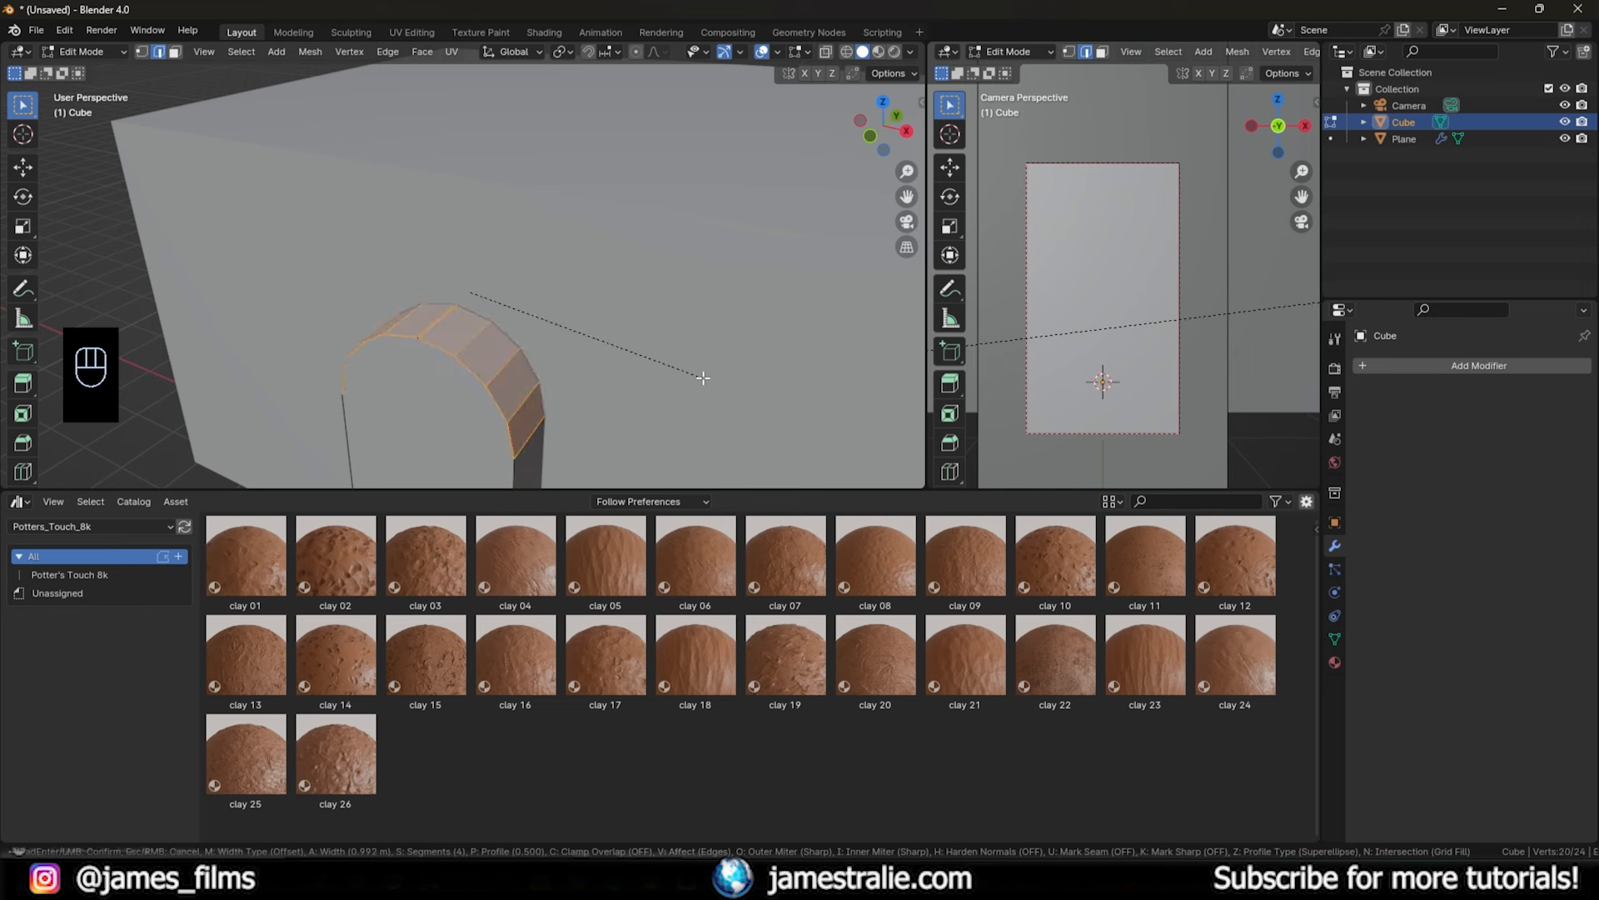
pyautogui.scroll(6, 703, 377)
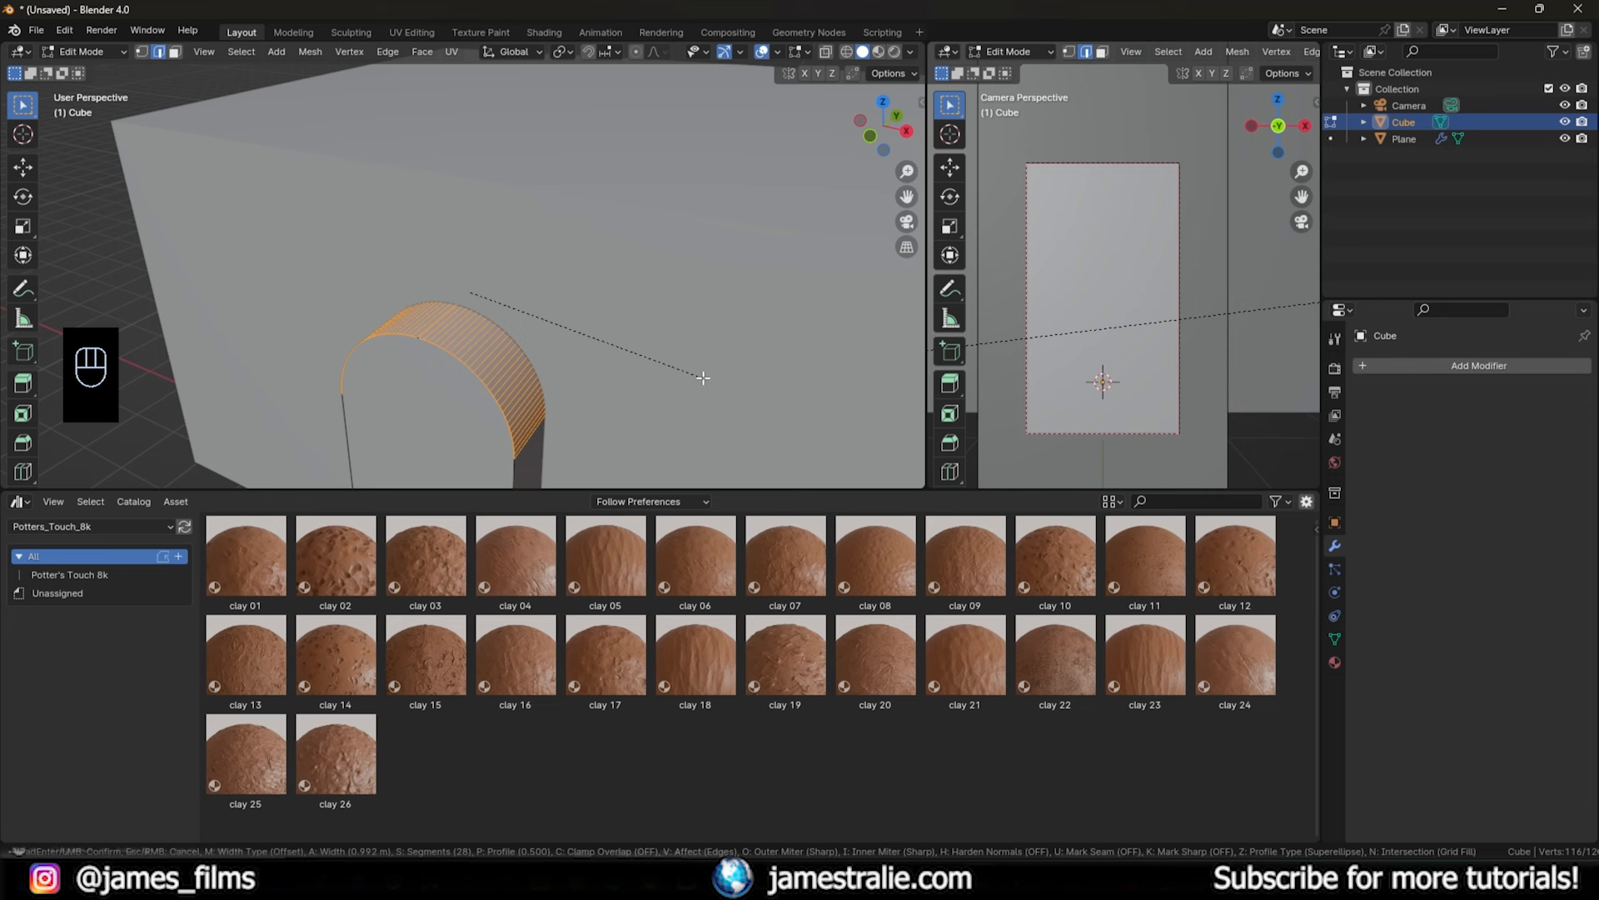
pyautogui.click(703, 378)
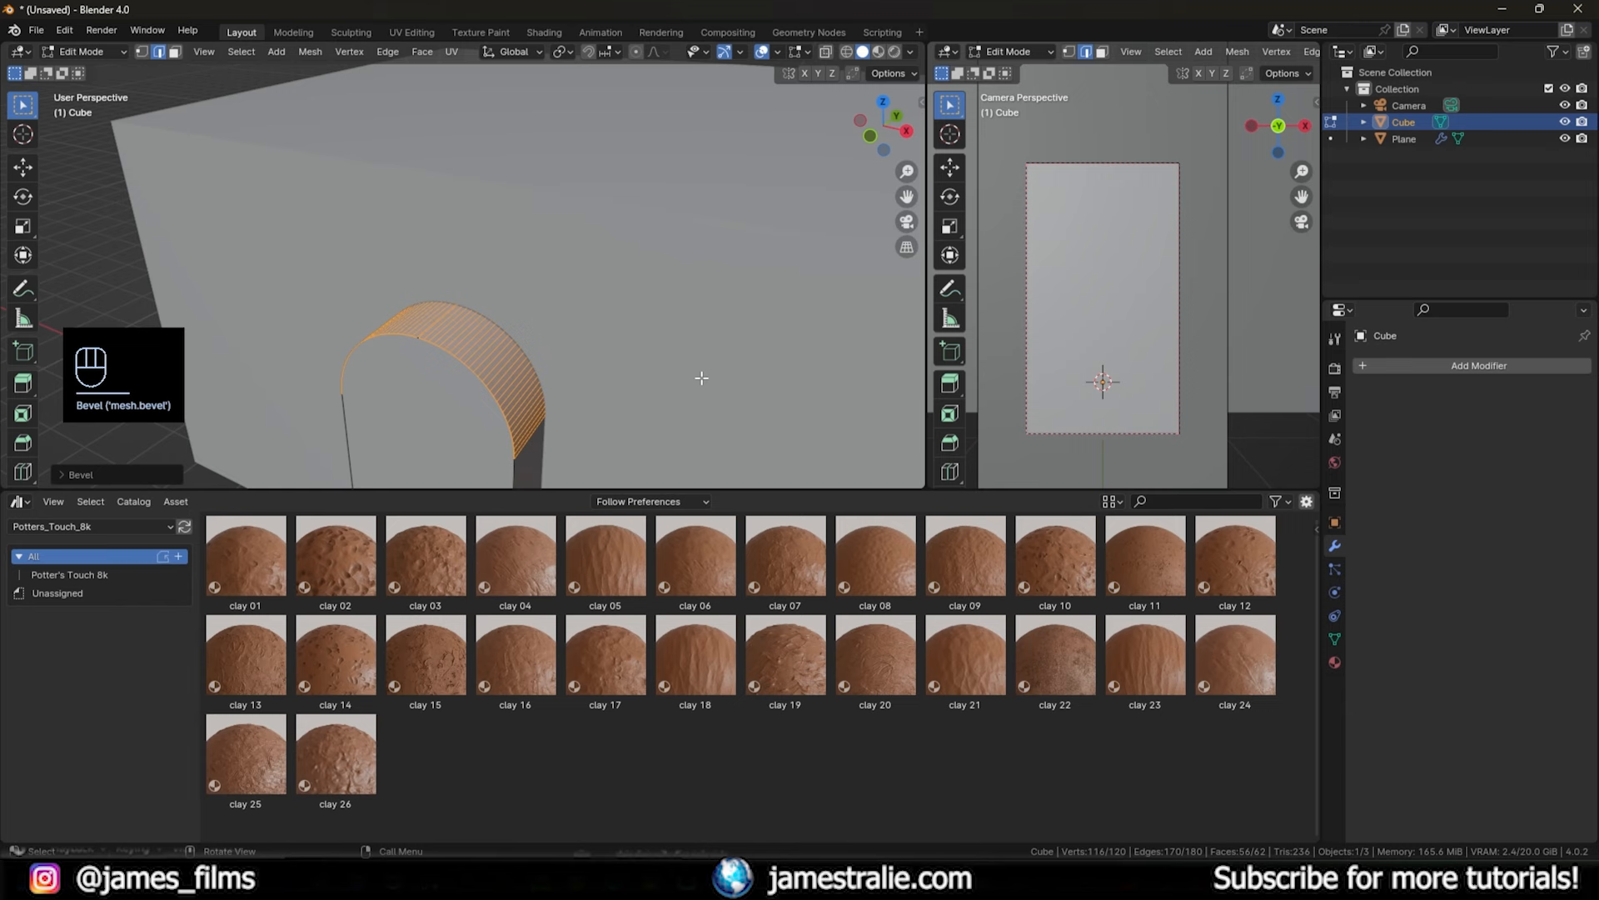
pyautogui.scroll(-5, 701, 378)
pyautogui.moveTo(696, 375); pyautogui.dragTo(561, 351, button='middle')
pyautogui.press('Tab')
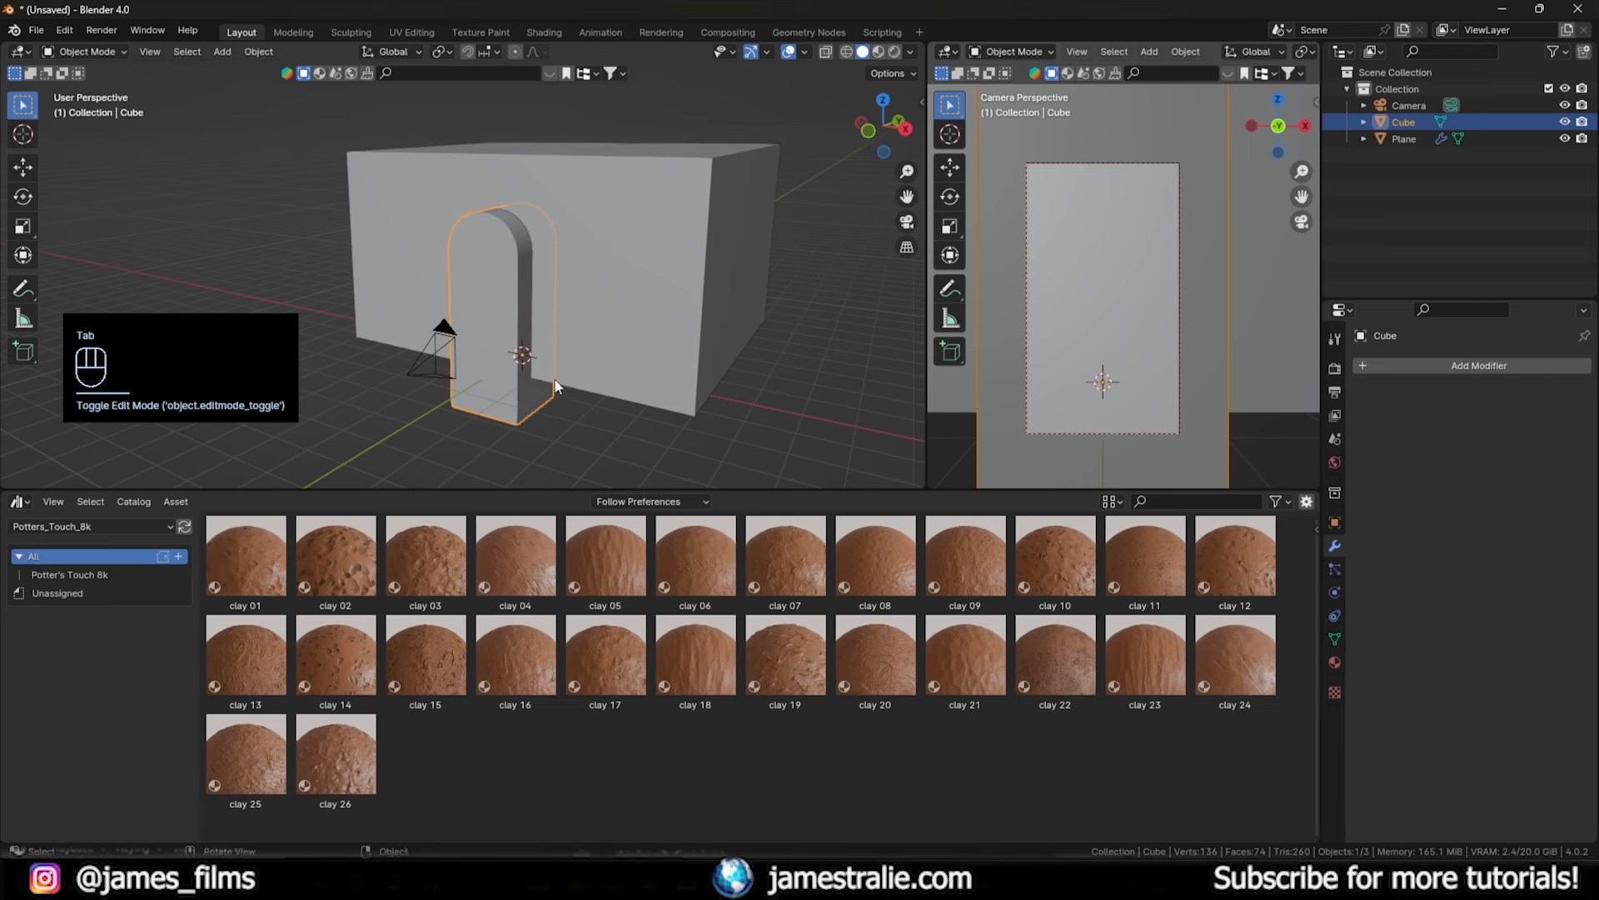
# - Set the arched cube's viewport display to Wire
pyautogui.click(1335, 523)
pyautogui.click(1379, 786)
pyautogui.scroll(-5, 1396, 750)
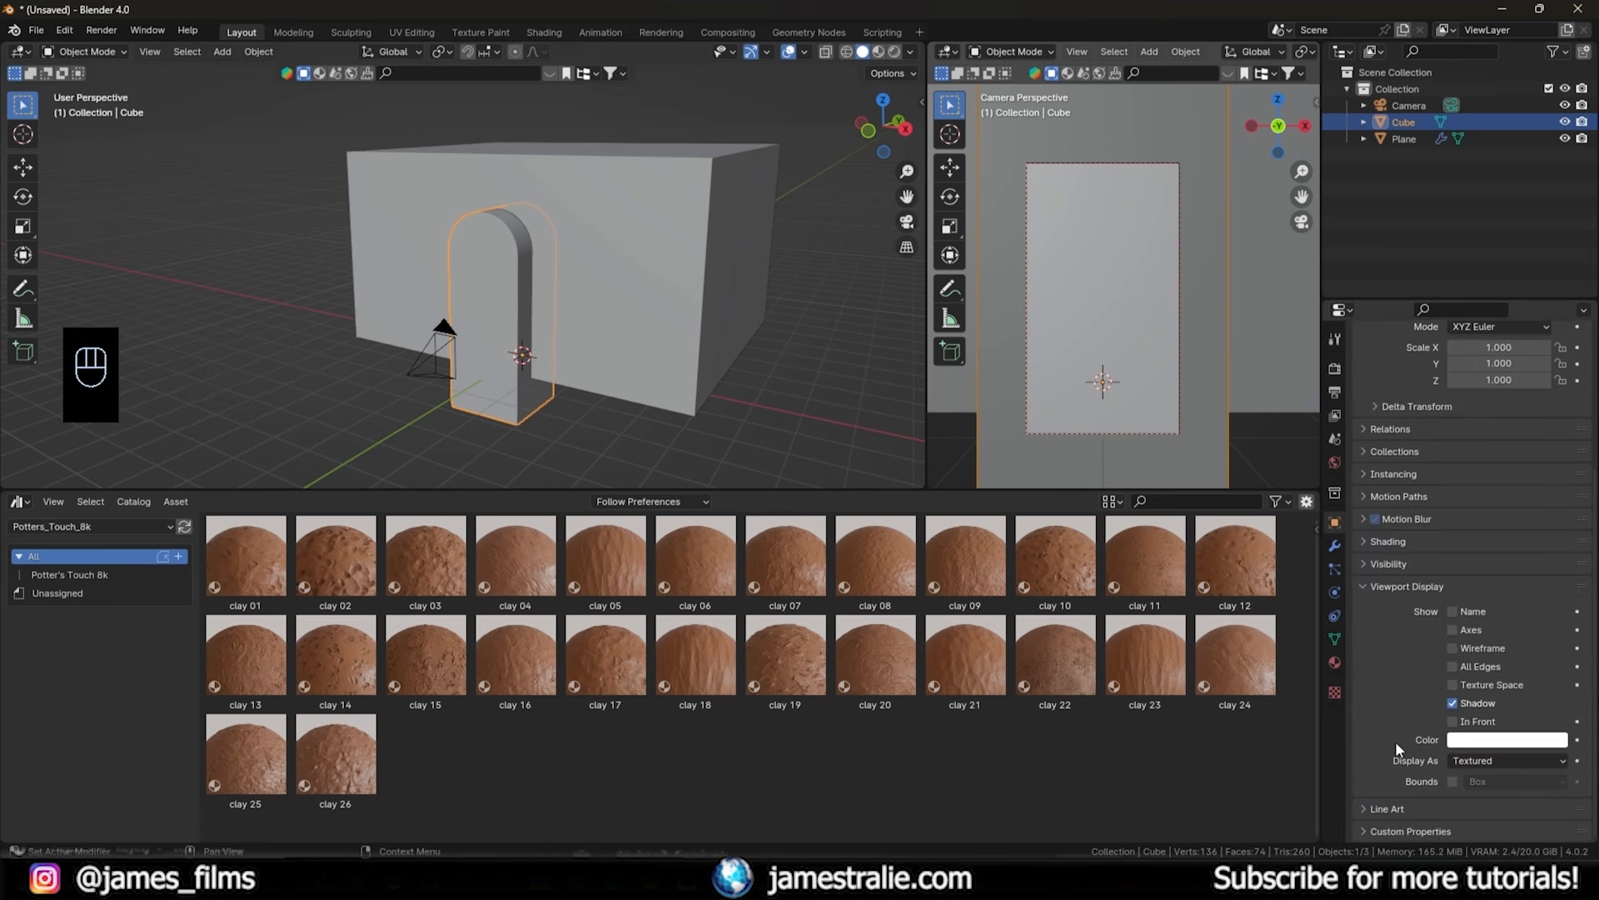
pyautogui.click(1480, 760)
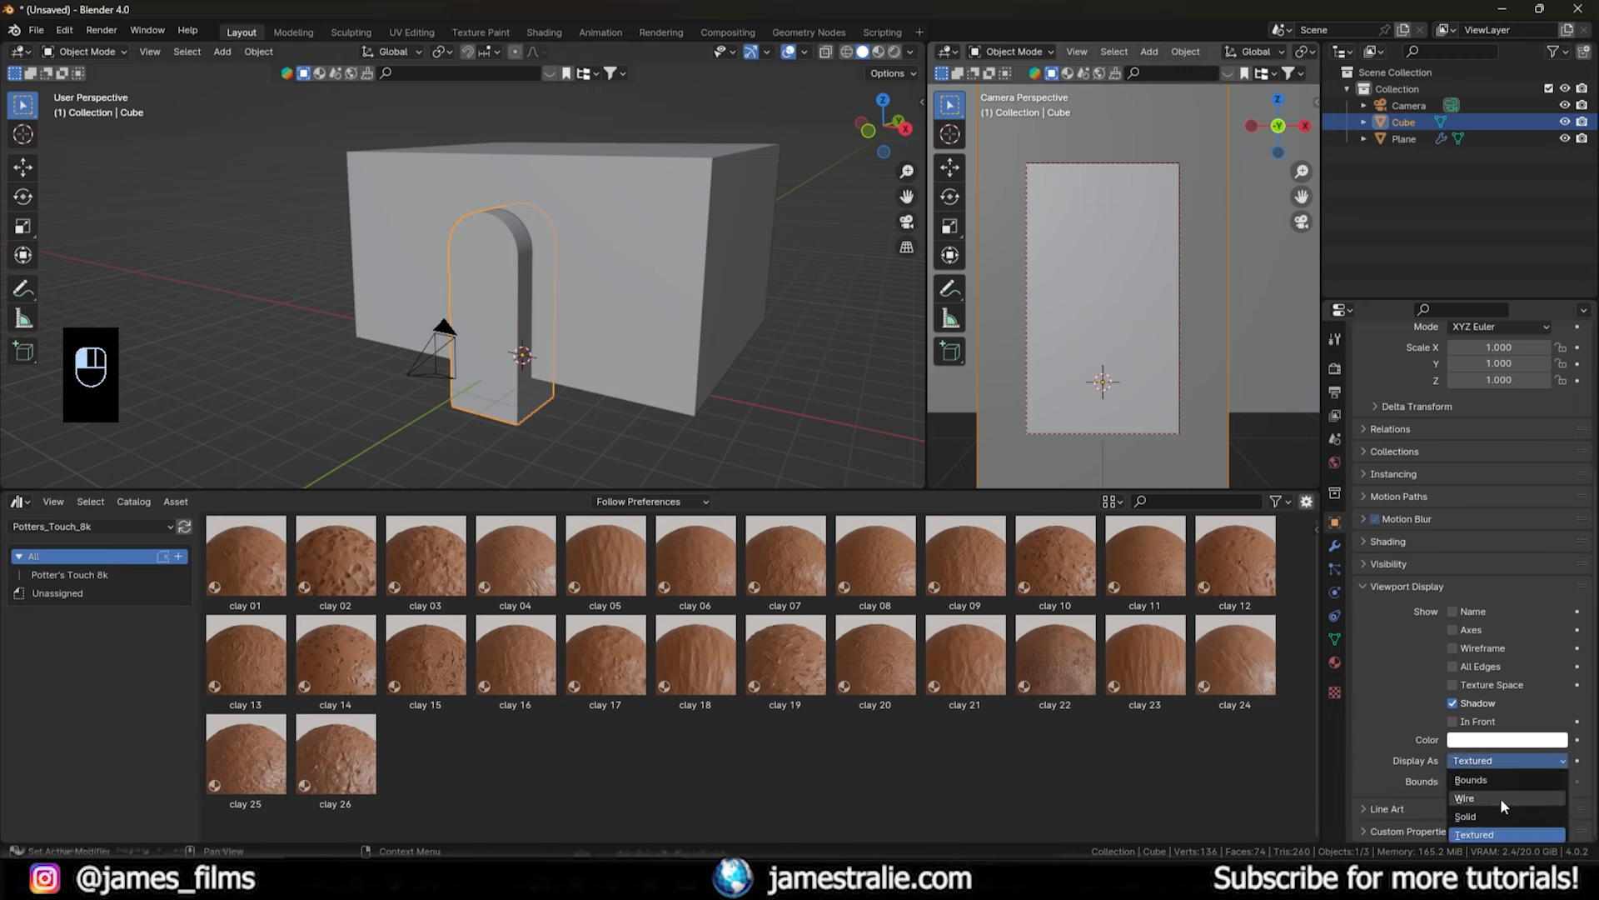
pyautogui.click(1501, 797)
# - Add a Boolean Difference modifier with the Fast solver to the block, using the arched cube as the cutter
pyautogui.moveTo(433, 296); pyautogui.dragTo(672, 281, button='middle')
pyautogui.click(375, 265)
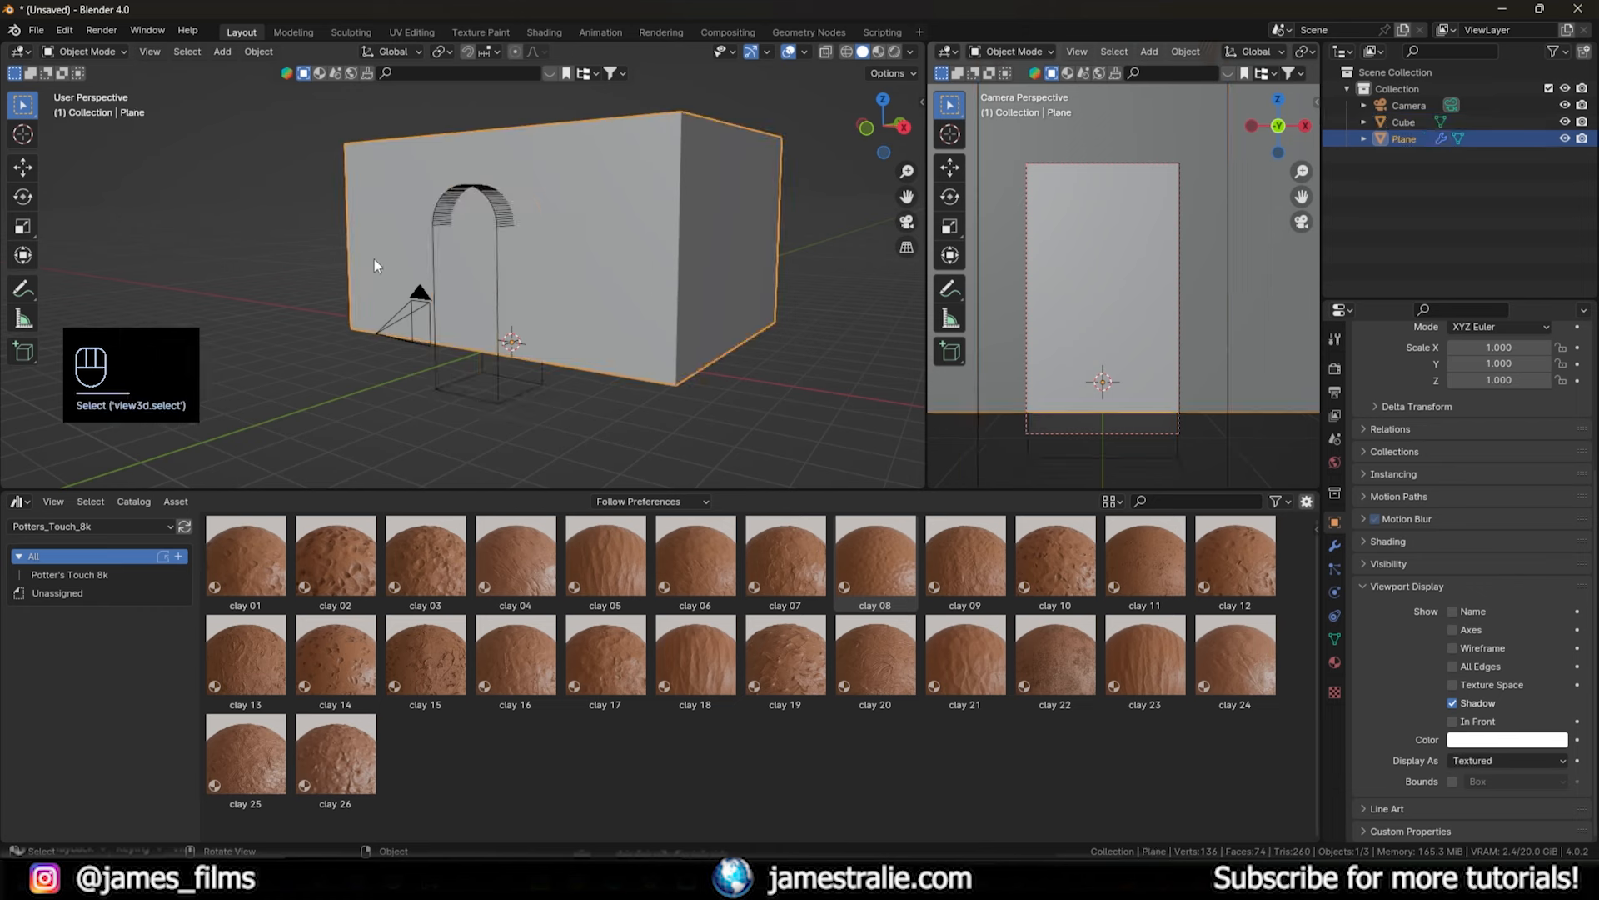
pyautogui.click(1334, 545)
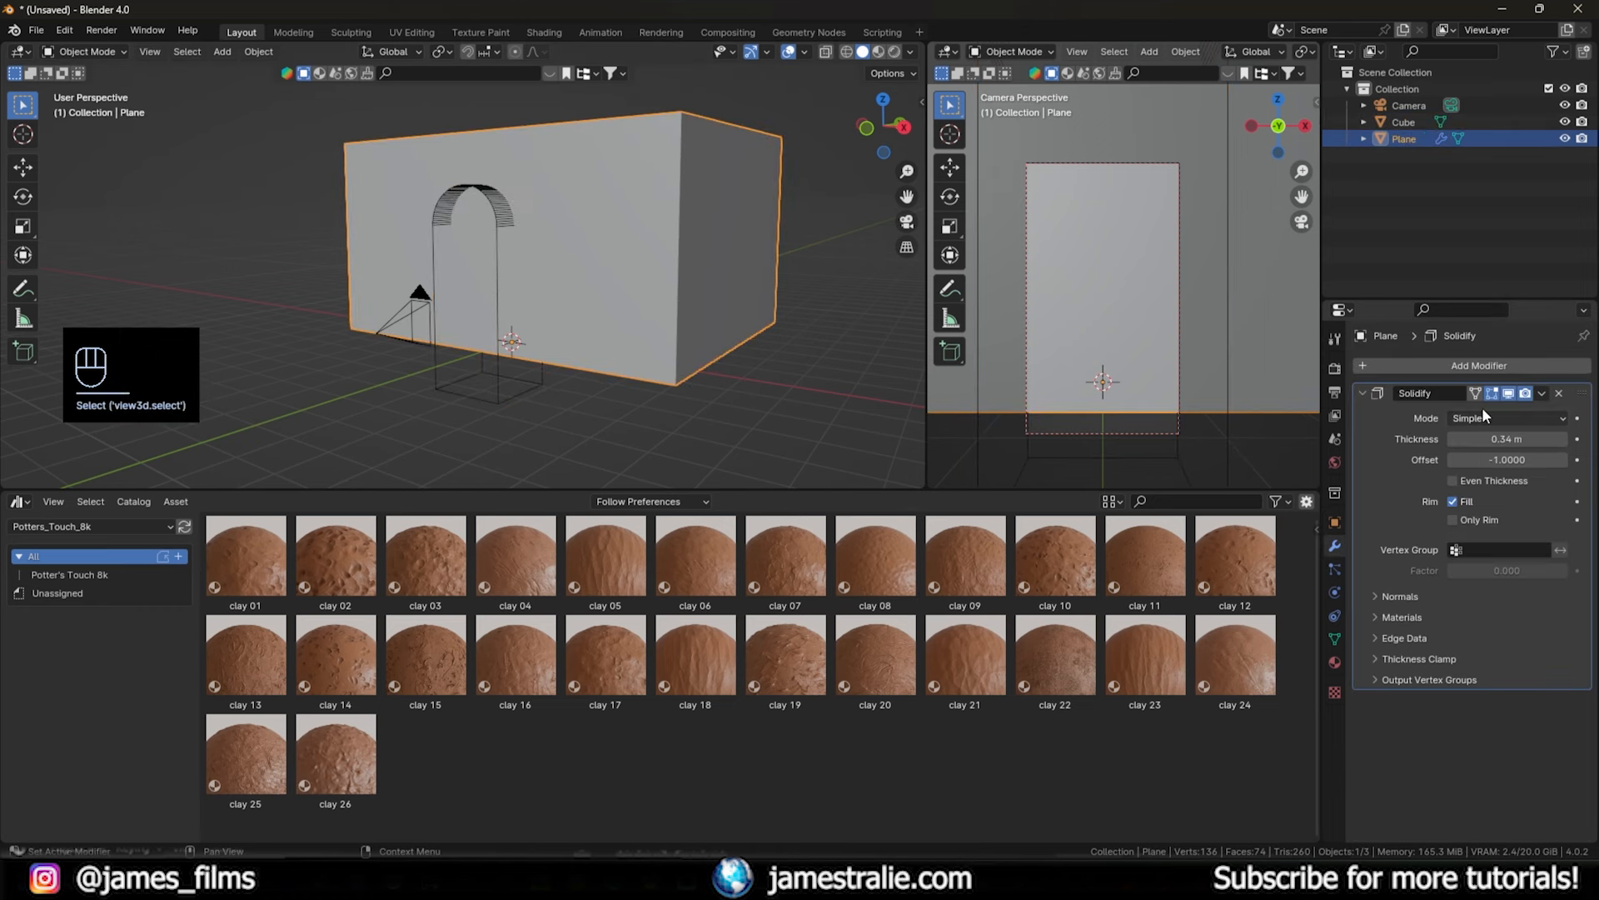
pyautogui.click(1361, 392)
pyautogui.click(1391, 366)
pyautogui.moveTo(1396, 370)
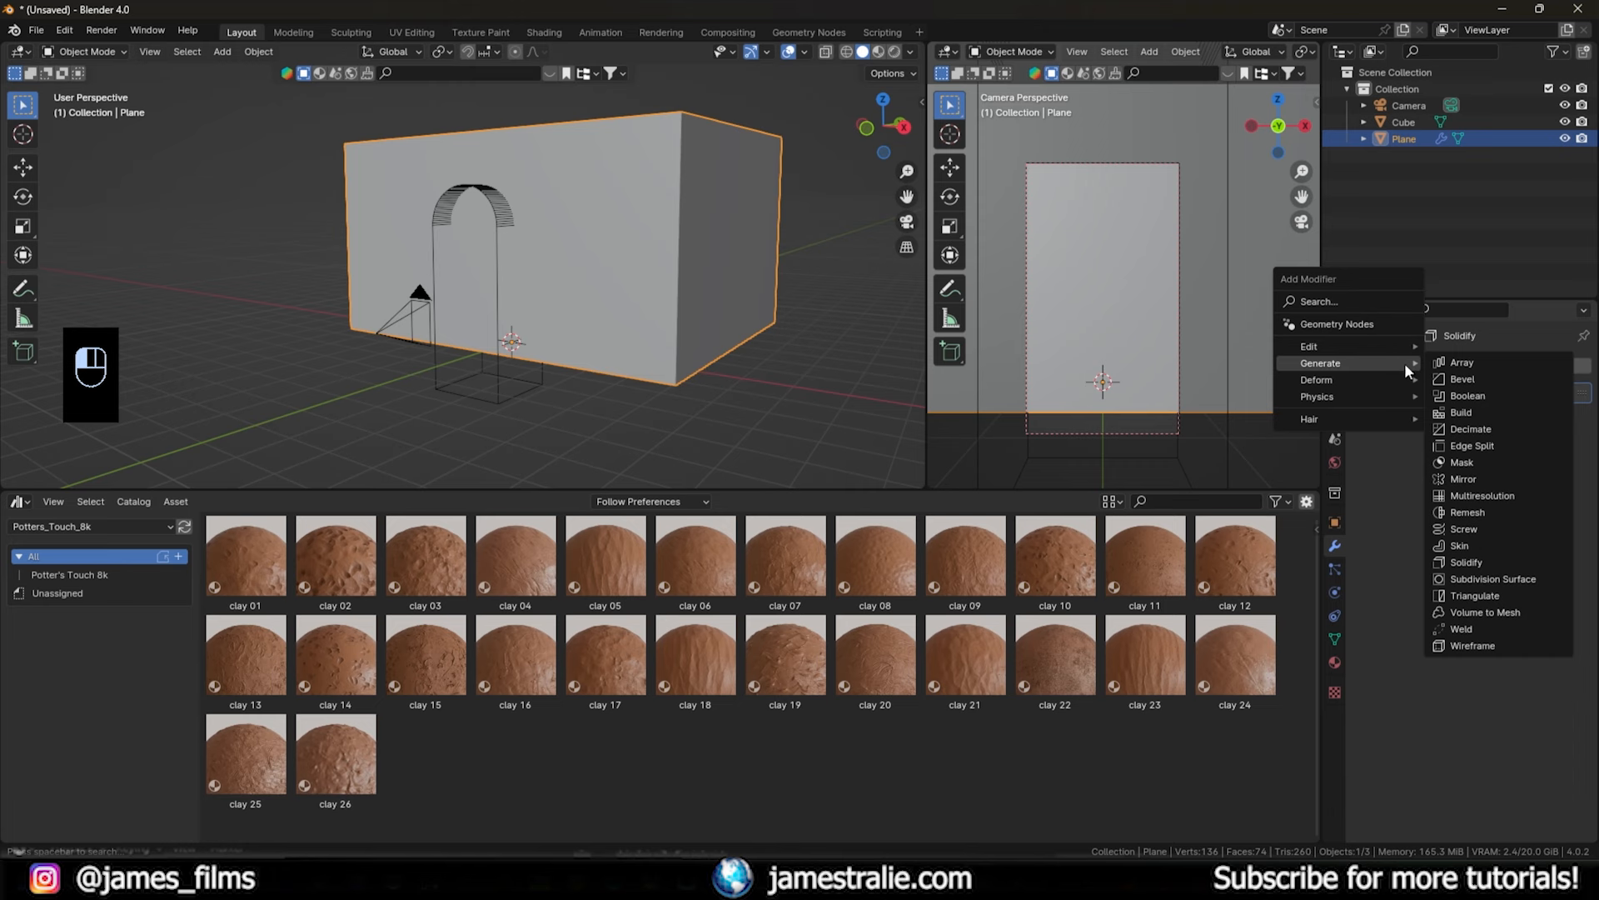
pyautogui.click(1467, 399)
pyautogui.click(1476, 503)
pyautogui.click(1558, 484)
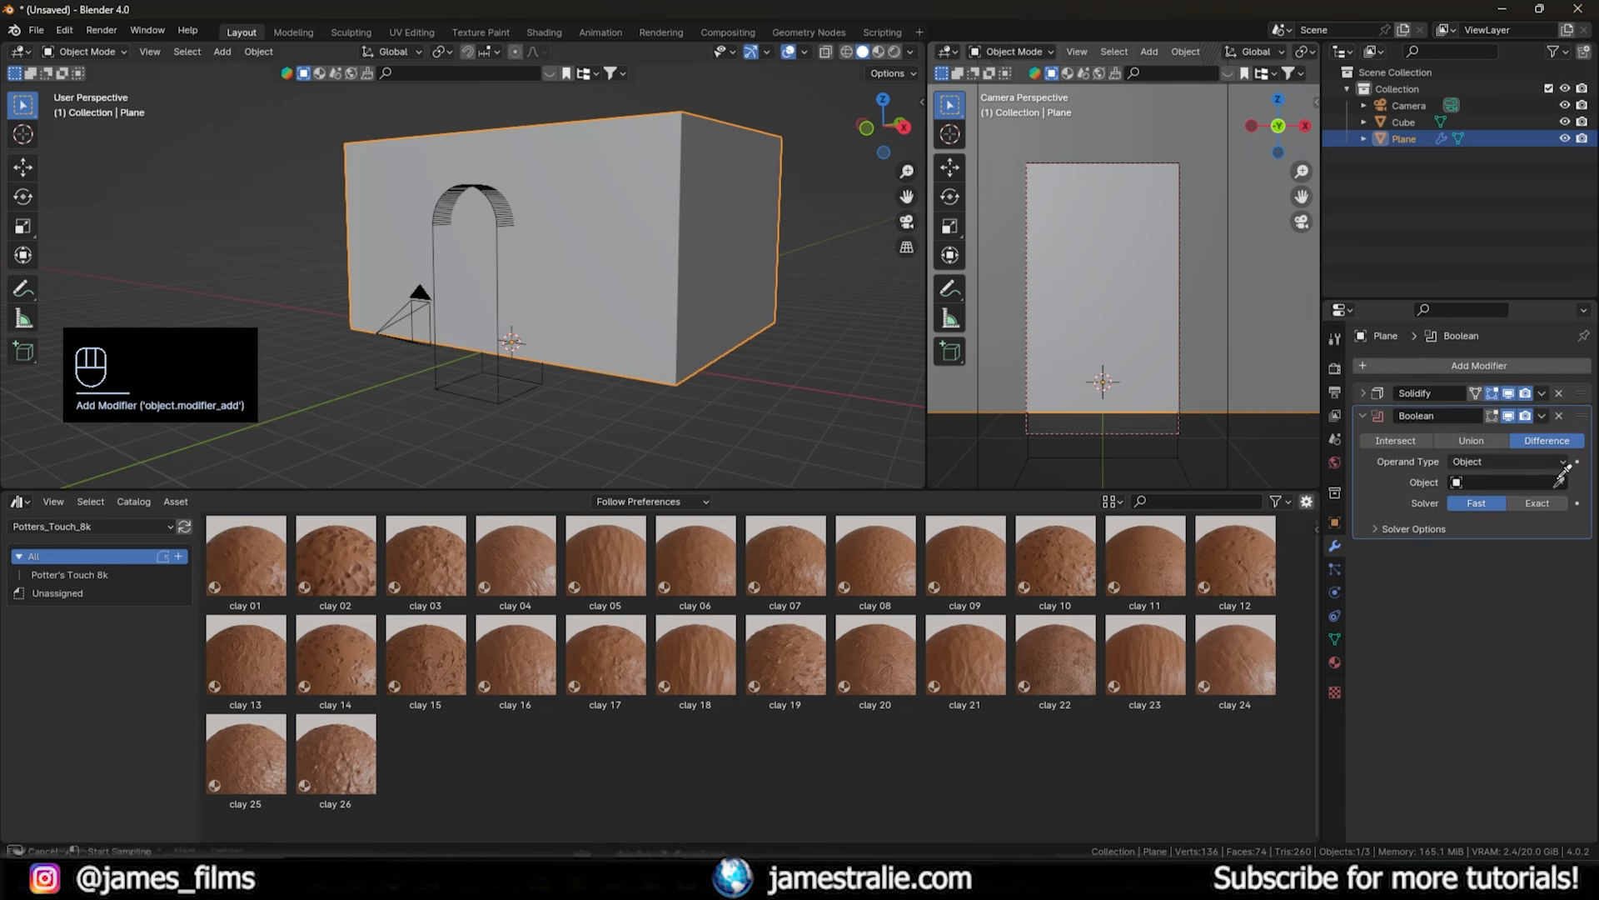
pyautogui.click(497, 395)
# - Raise the bottom face of the arched cutter along Z, leave mesh editing and deselect it
pyautogui.moveTo(495, 393); pyautogui.dragTo(627, 278, button='middle')
pyautogui.click(587, 314)
pyautogui.press('Tab')
pyautogui.press('3')
pyautogui.click(560, 237)
pyautogui.moveTo(559, 237); pyautogui.dragTo(549, 348, button='middle')
pyautogui.press('g')
pyautogui.press('z')
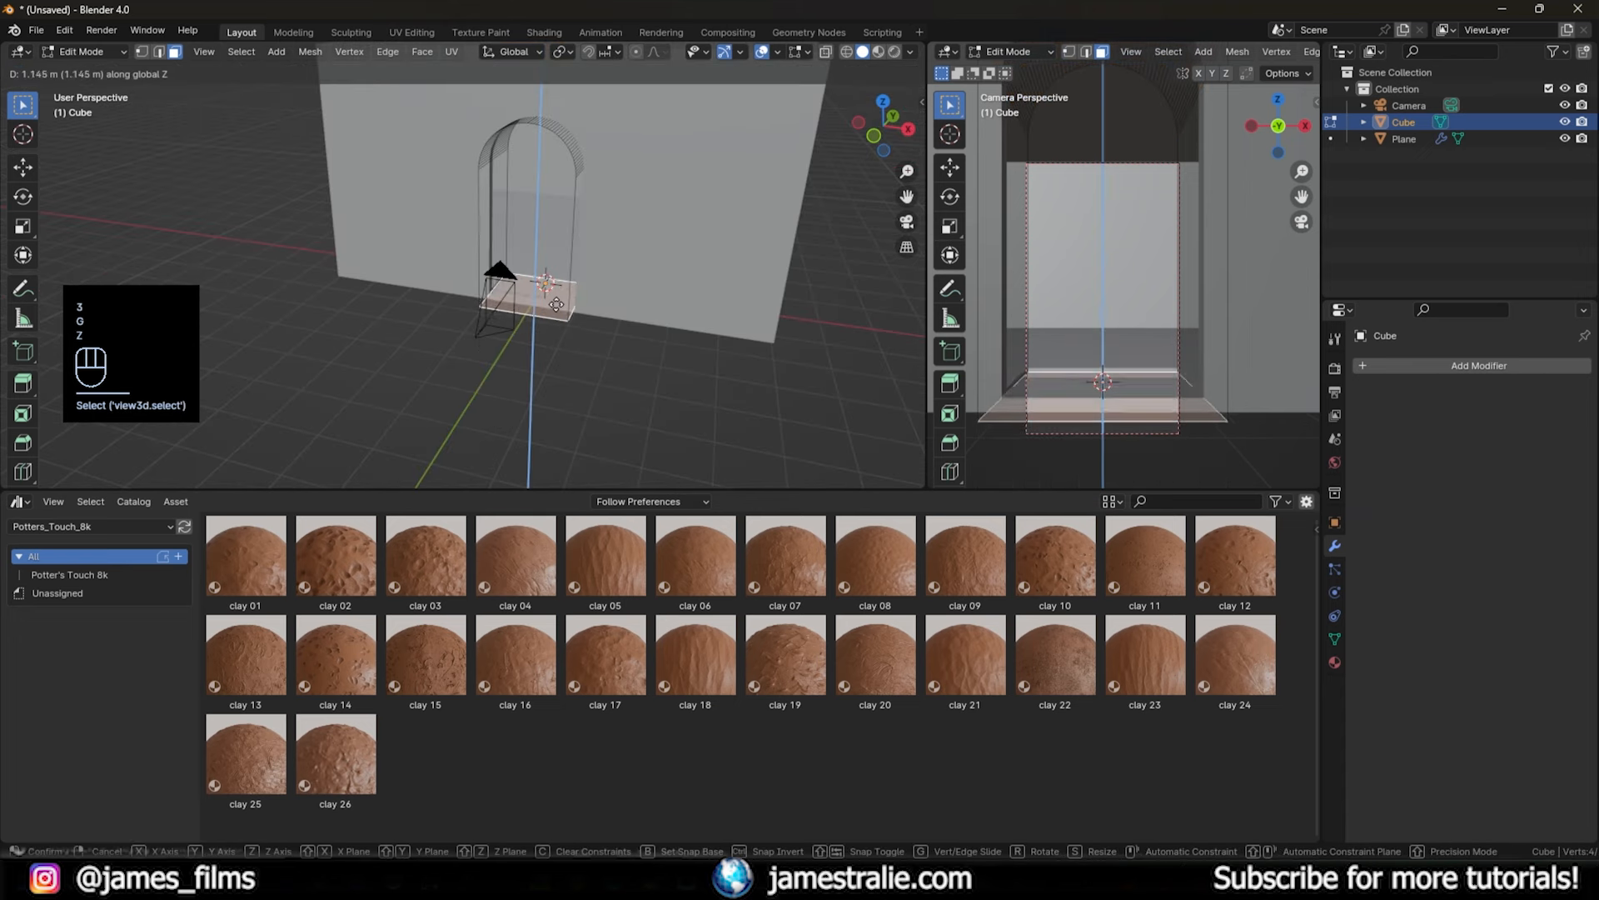
pyautogui.click(574, 339)
pyautogui.press('Tab')
pyautogui.click(585, 383)
# - Move the camera back along Y to about -11.69 m so the whole arch fits in the frame
pyautogui.scroll(4, 592, 308)
pyautogui.moveTo(591, 308); pyautogui.dragTo(673, 299, button='middle')
pyautogui.scroll(3, 655, 296)
pyautogui.keyDown('shift'); pyautogui.moveTo(759, 245); pyautogui.dragTo(576, 206, button='middle'); pyautogui.keyUp('shift')
pyautogui.scroll(-5, 810, 310)
pyautogui.scroll(-4, 622, 244)
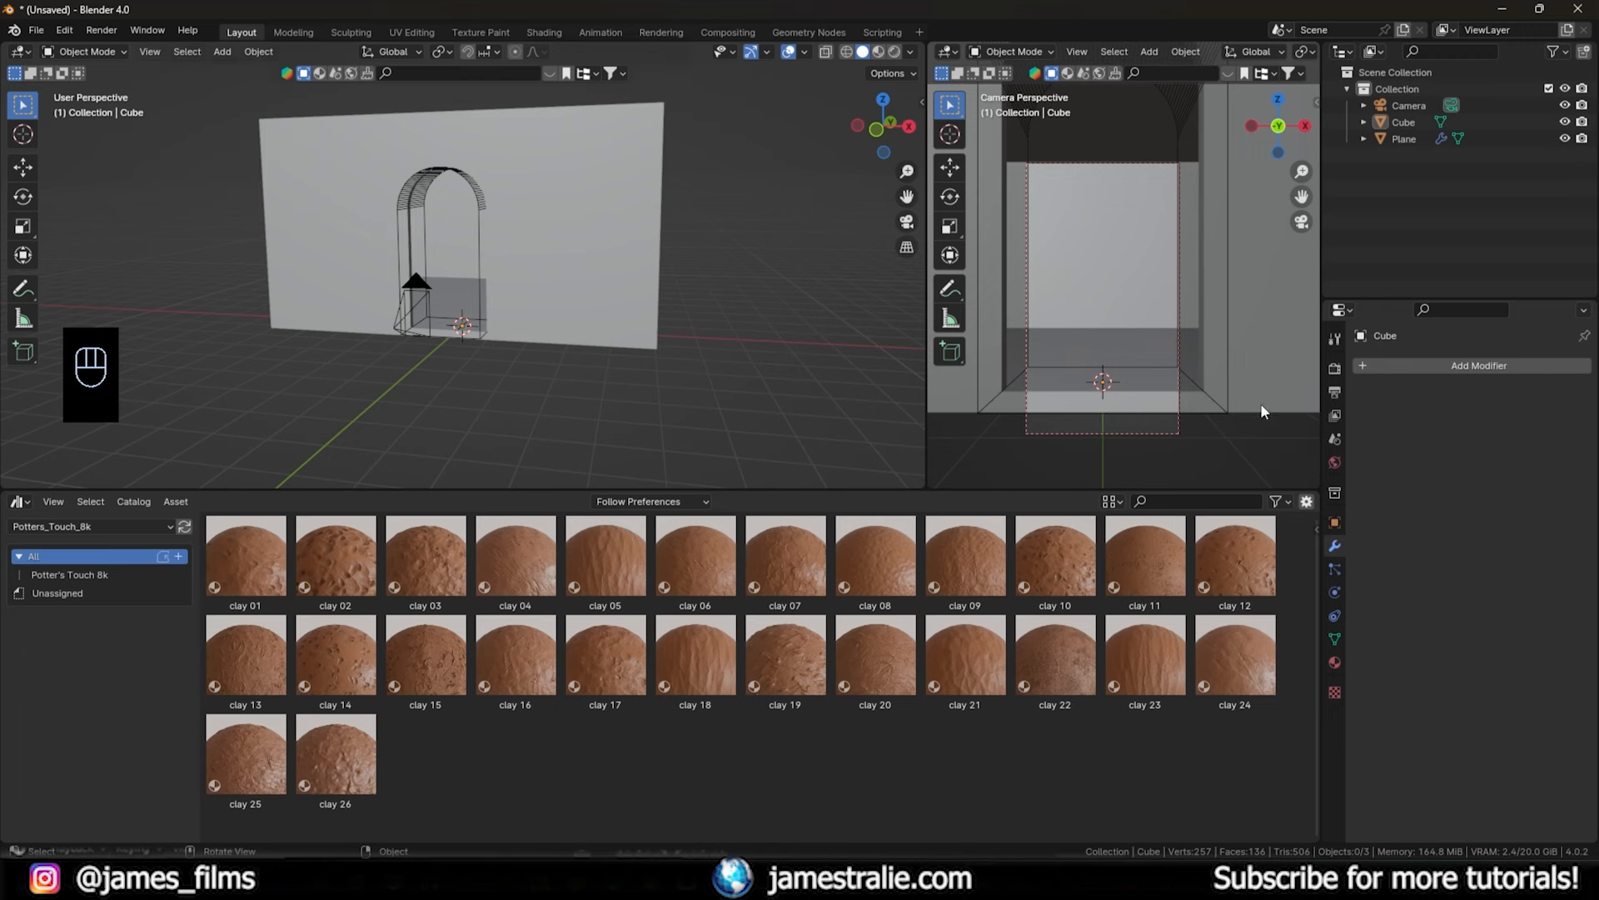
pyautogui.click(398, 328)
pyautogui.press('g')
pyautogui.press('y')
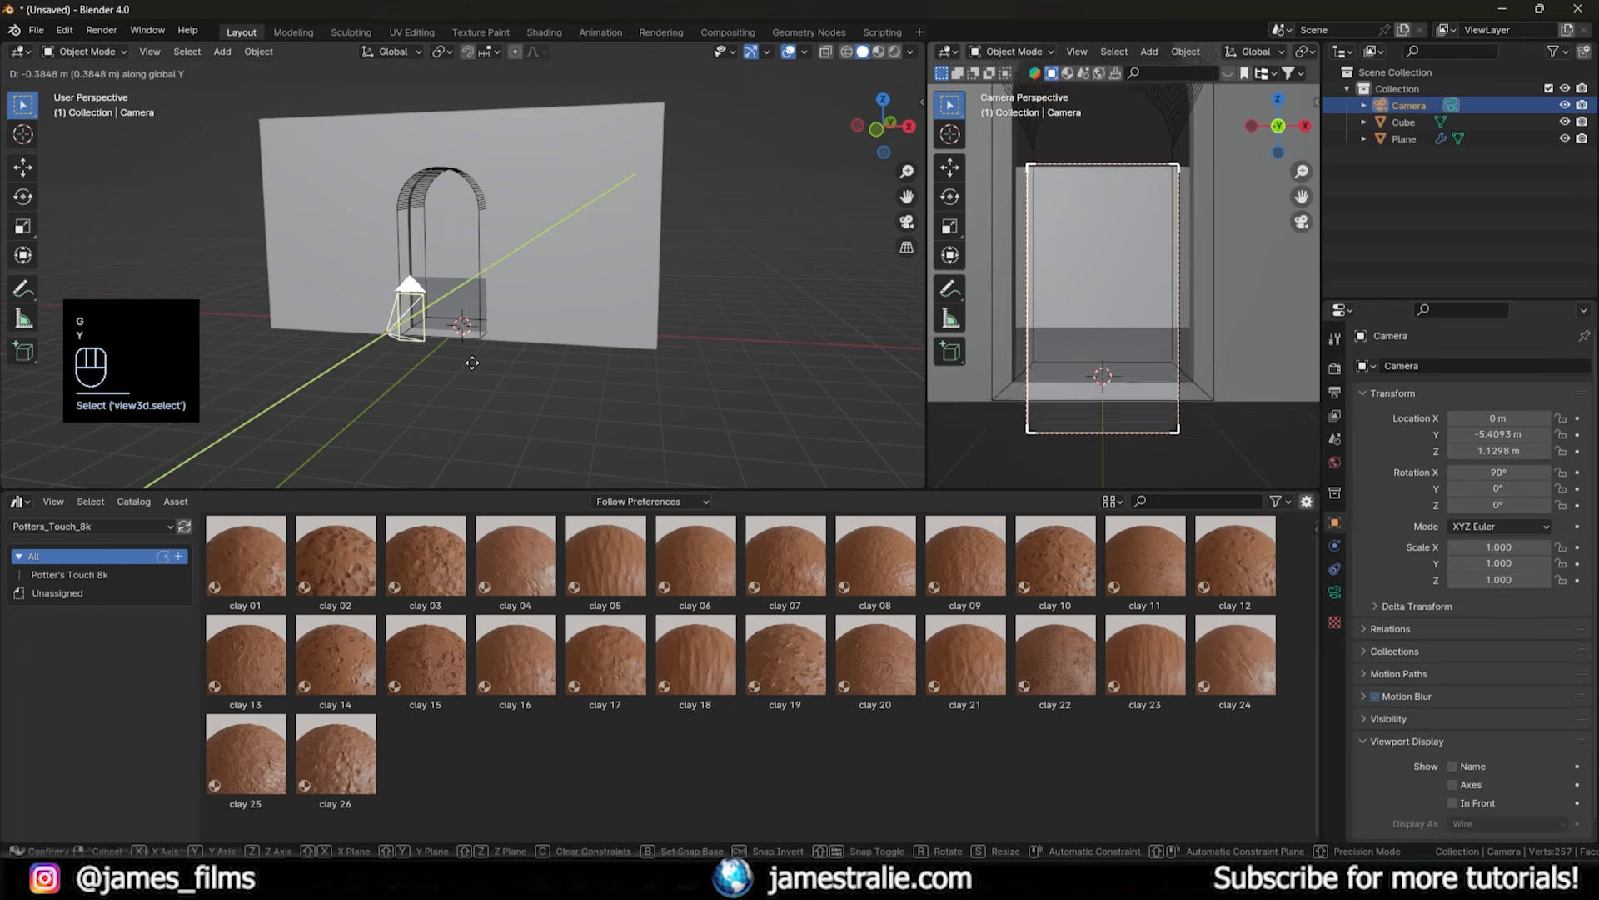
pyautogui.click(292, 177)
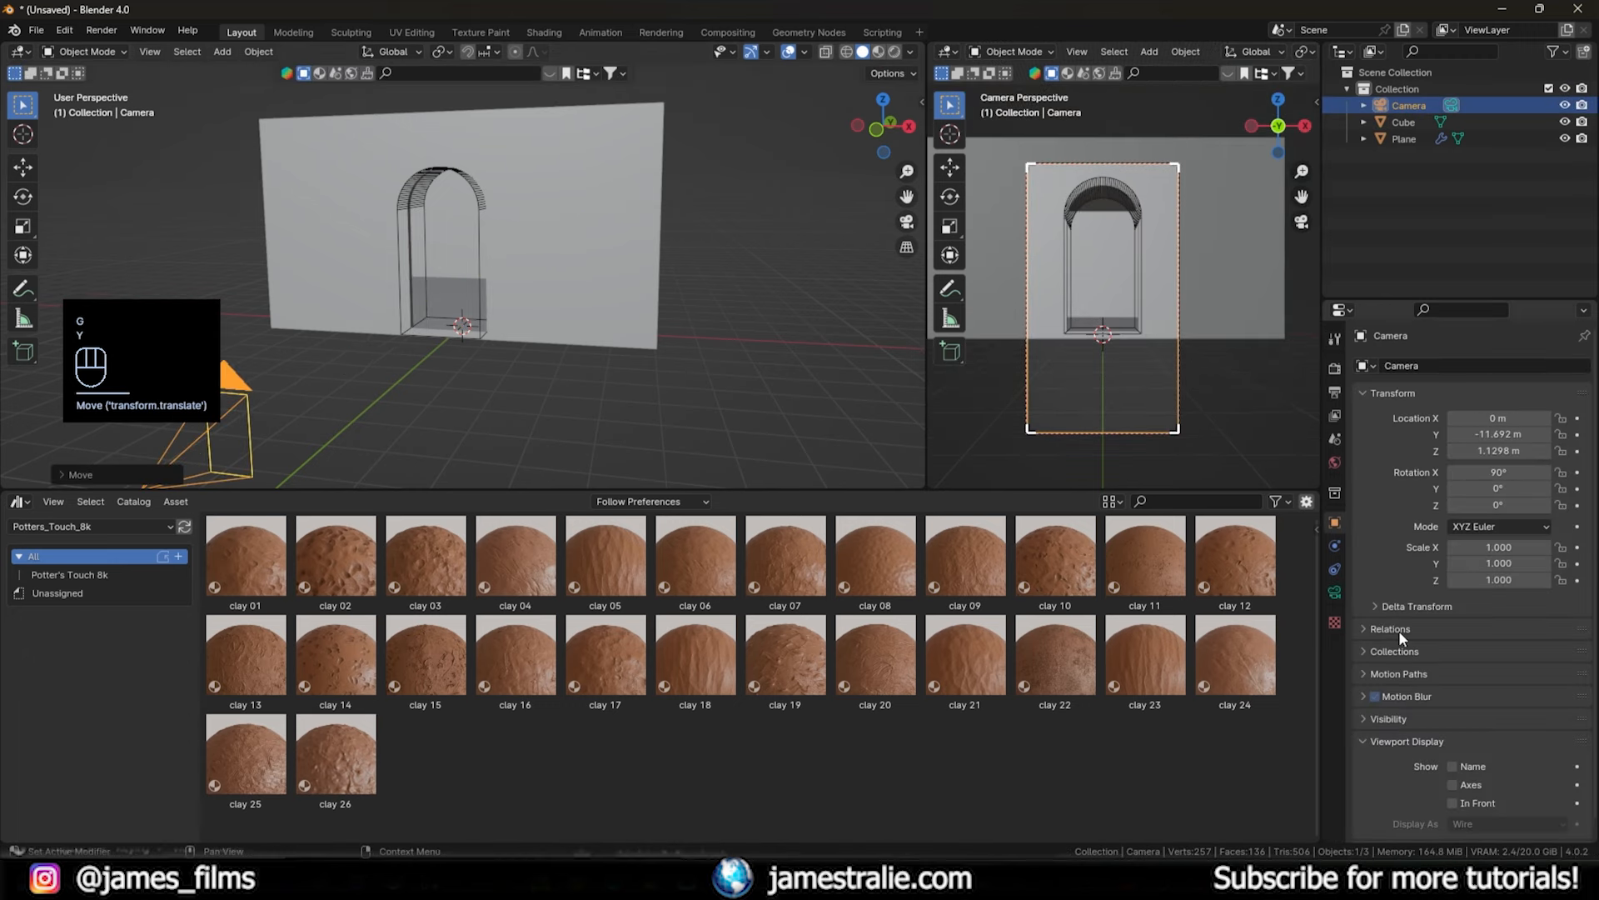
# - Set the camera's focal length to 24 mm and fine-tune its Y position to about -11.29 m
pyautogui.click(1335, 592)
pyautogui.moveTo(1503, 446); pyautogui.dragTo(1457, 446)
pyautogui.press('g')
pyautogui.press('y')
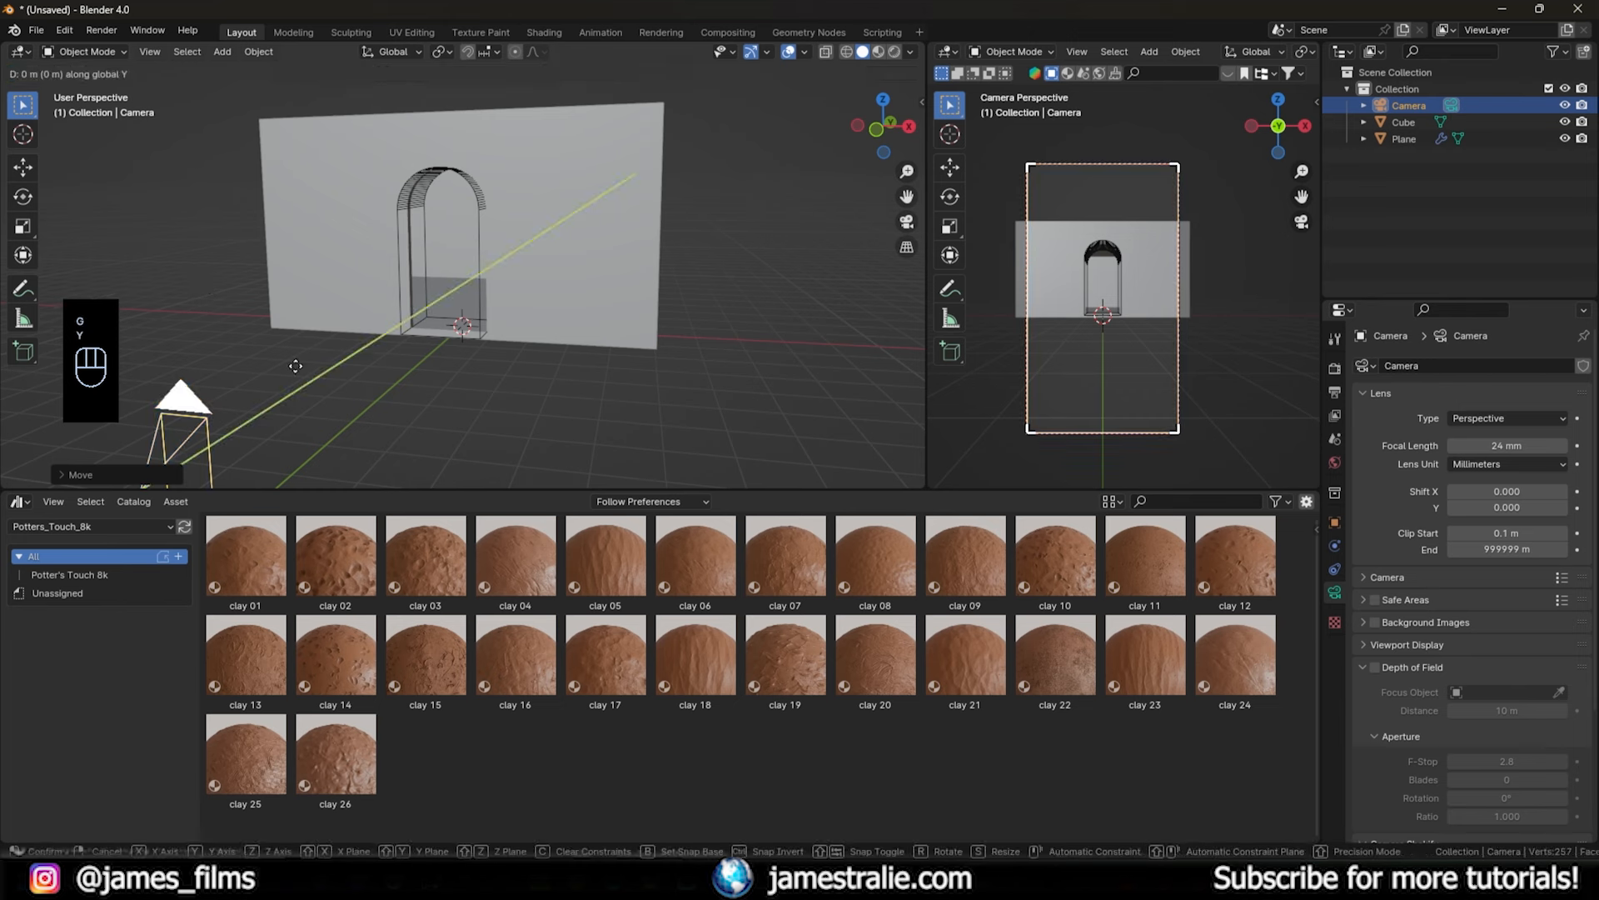
pyautogui.click(313, 348)
# - Enable the Thirds and Center composition guides for the camera
pyautogui.scroll(-1, 1413, 611)
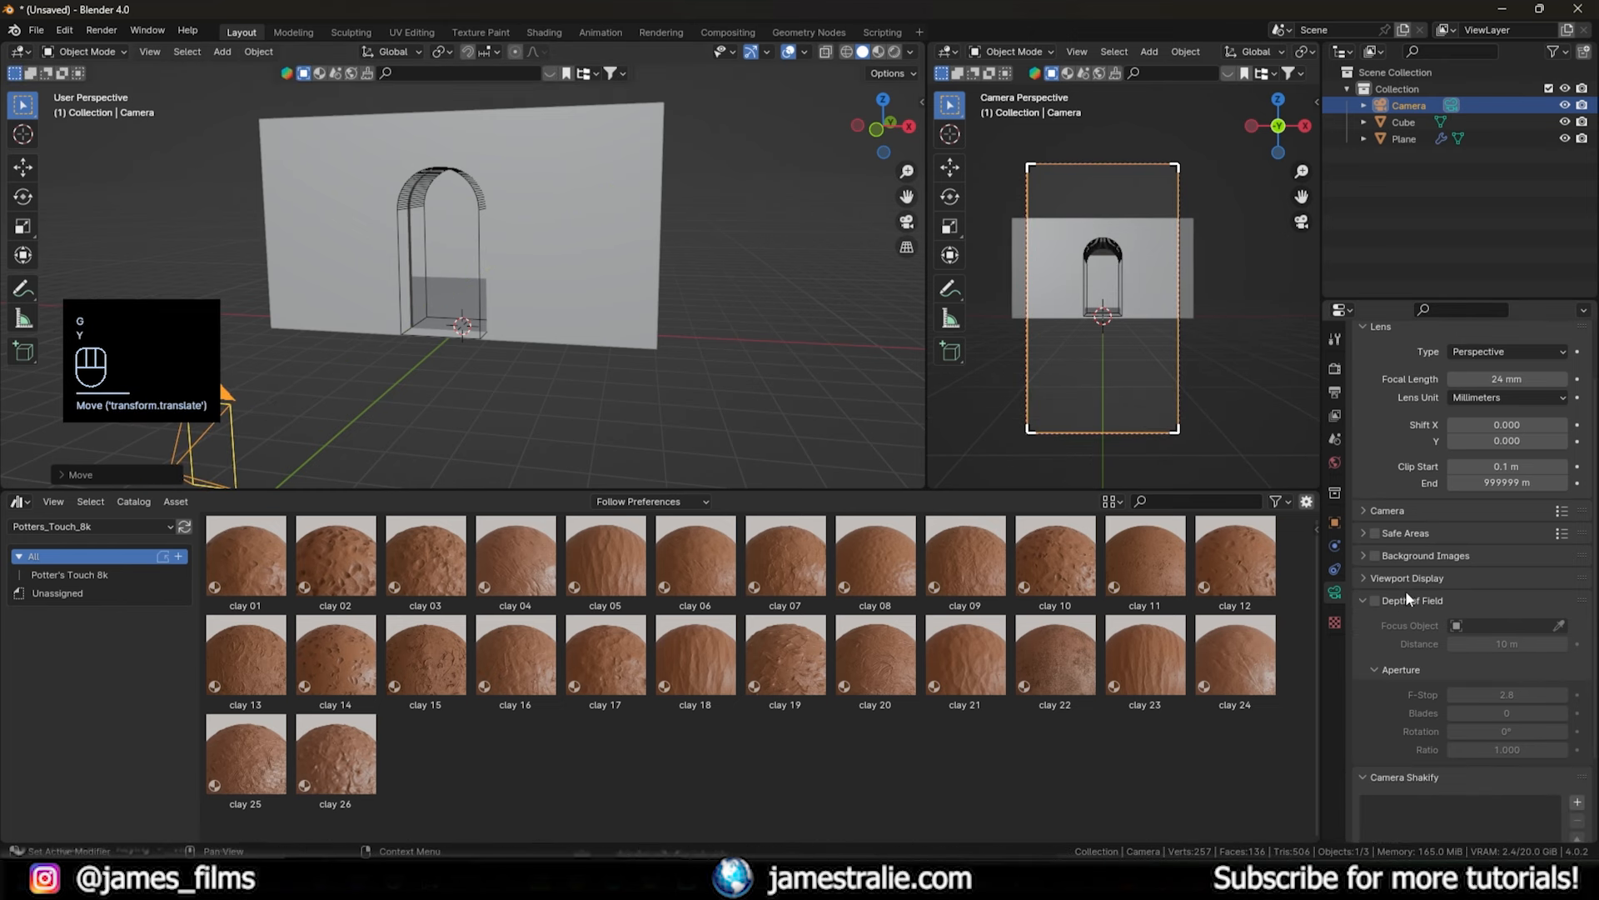
pyautogui.click(1406, 589)
pyautogui.scroll(-2, 1405, 573)
pyautogui.click(1404, 659)
pyautogui.scroll(-2, 1403, 652)
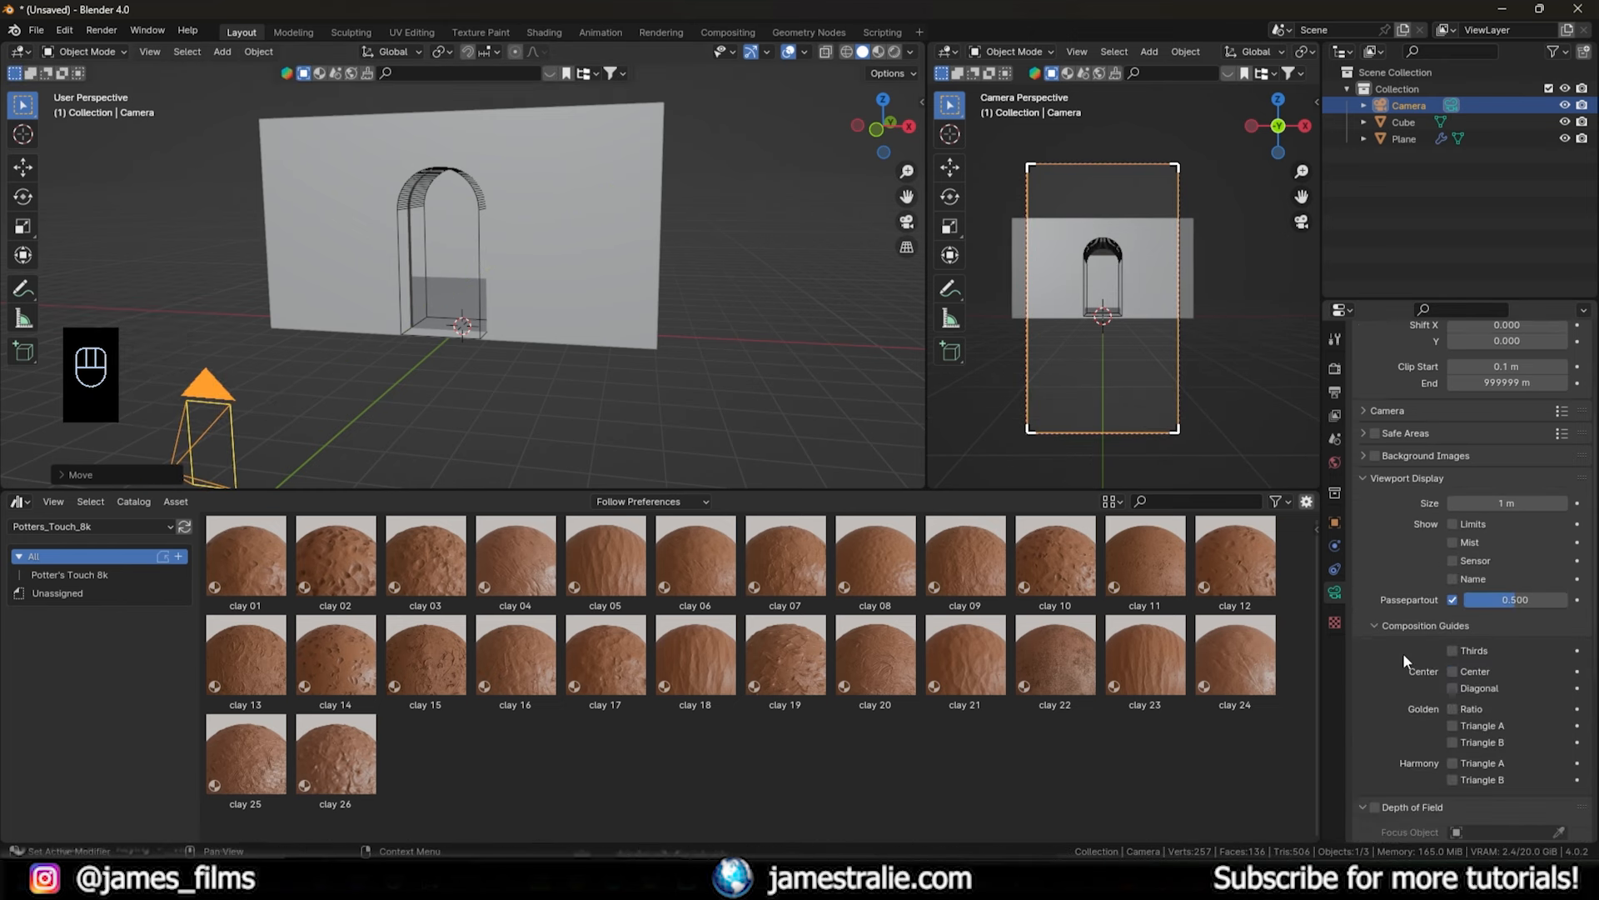
pyautogui.click(1453, 638)
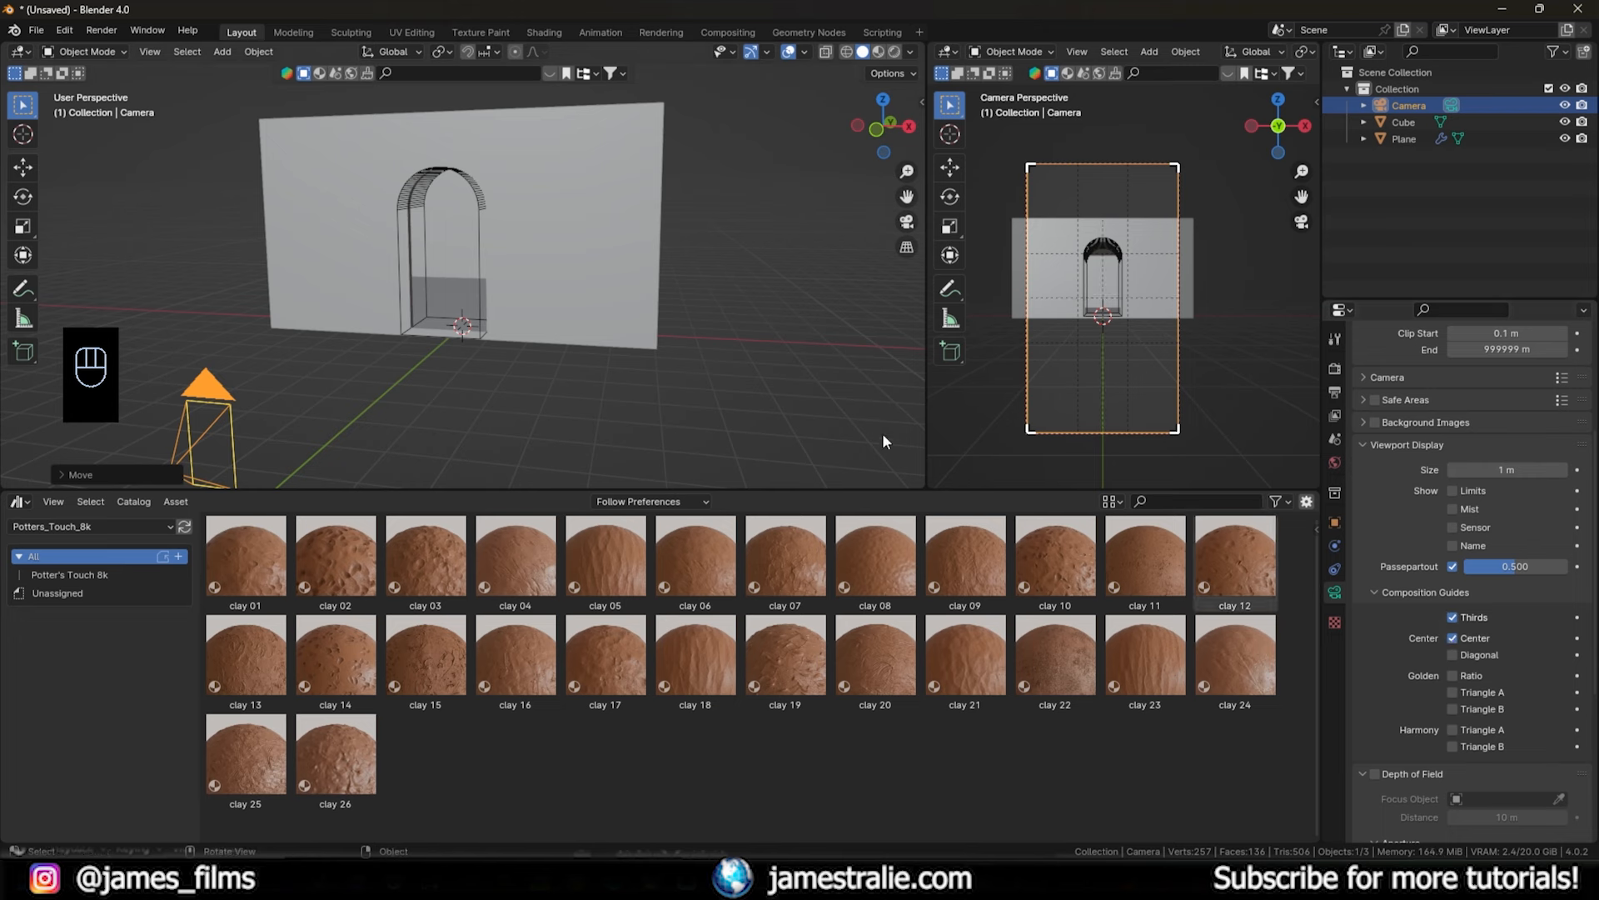
# - Tilt the camera upward by setting its X rotation to 94°
pyautogui.press('n')
pyautogui.scroll(5, 915, 131)
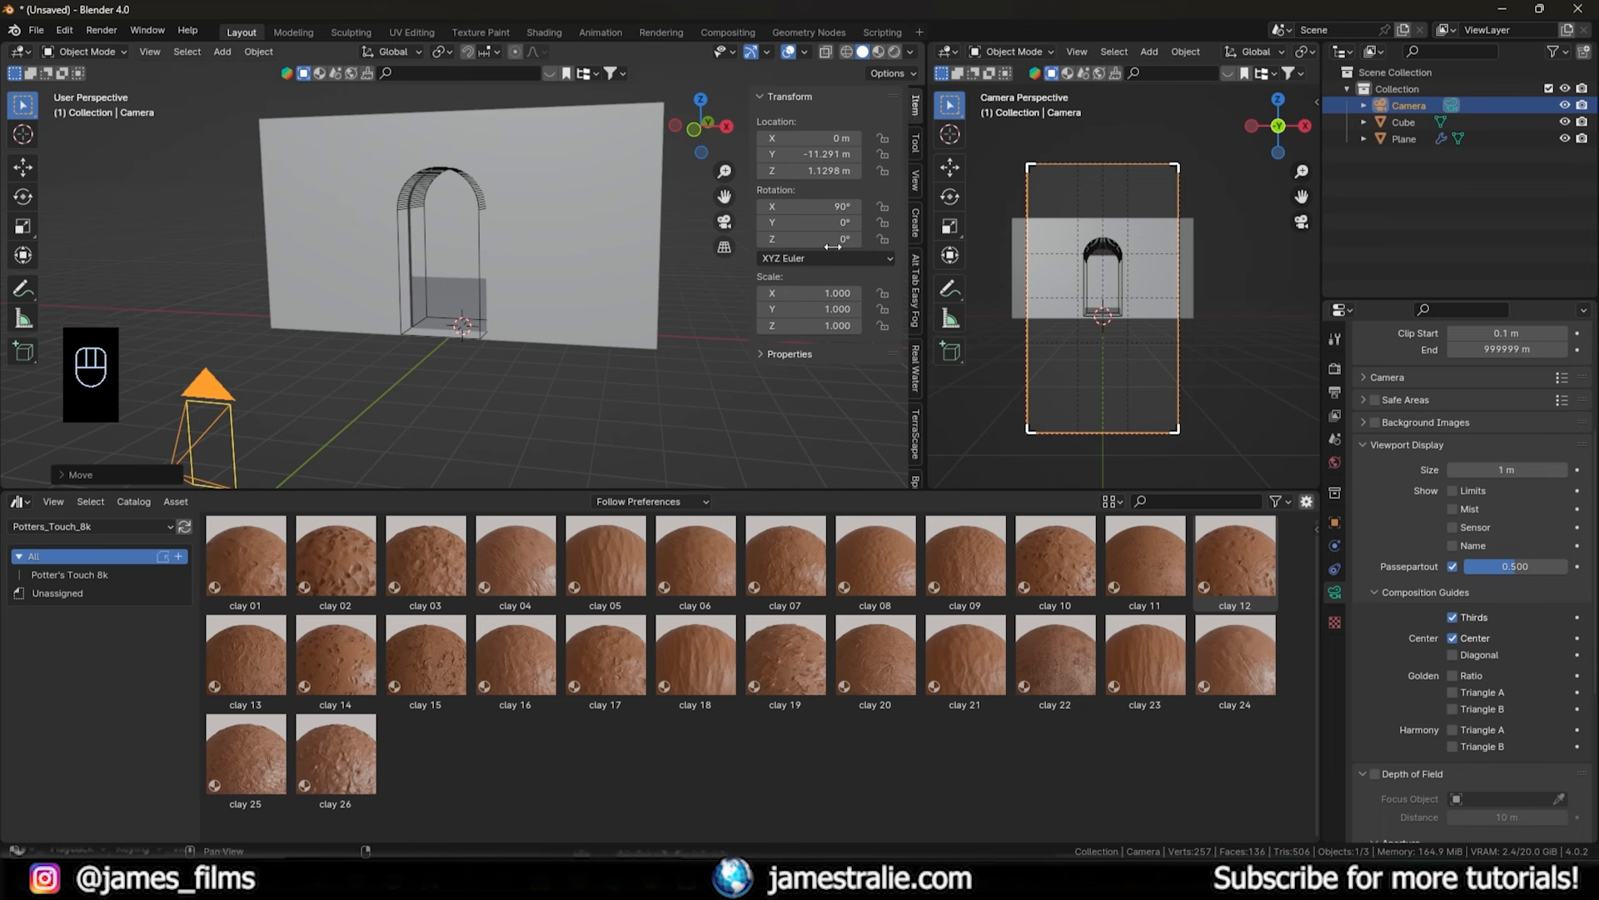
pyautogui.moveTo(806, 206); pyautogui.dragTo(834, 206)
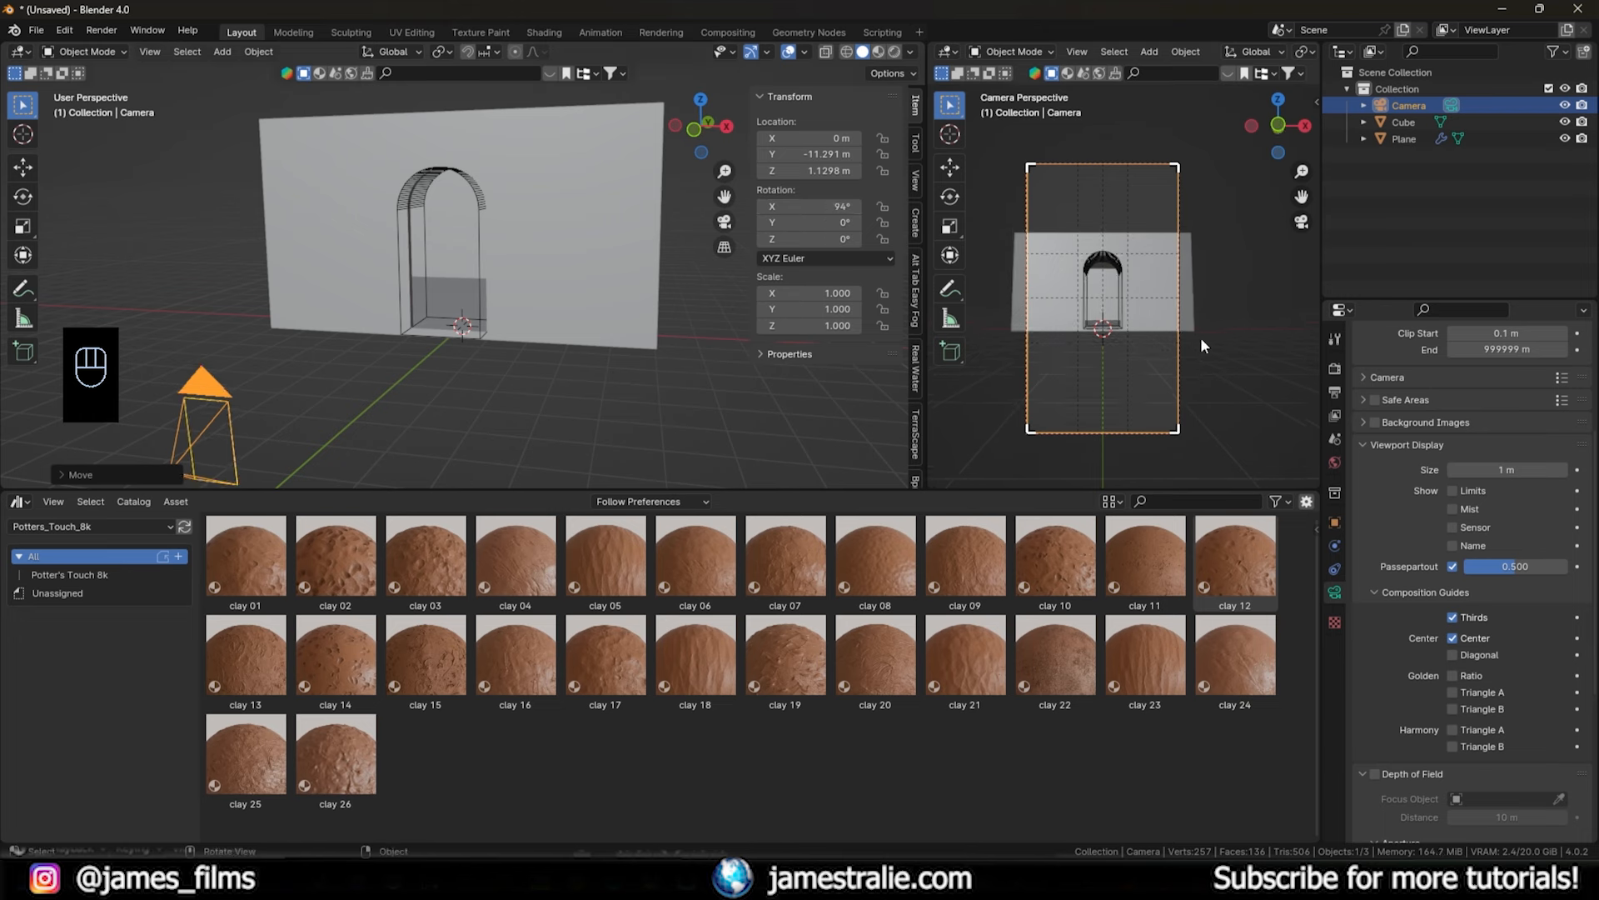
# - Darken the area outside the camera frame by raising the camera's Passepartout opacity to 0.913
pyautogui.scroll(2, 1076, 333)
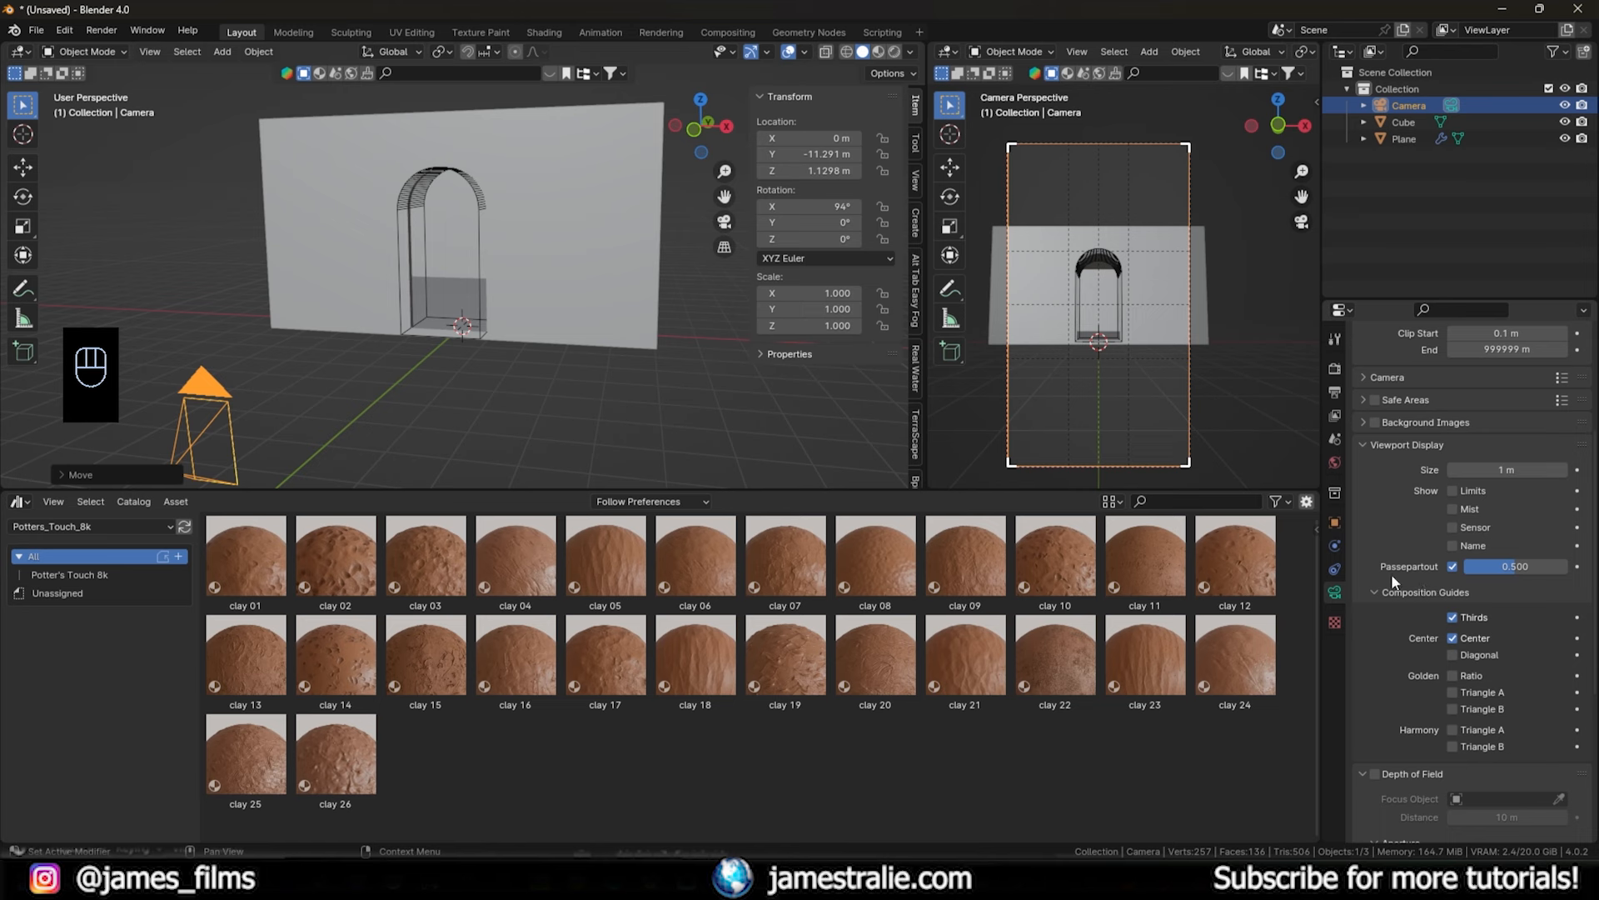
pyautogui.moveTo(1507, 572); pyautogui.dragTo(1589, 572)
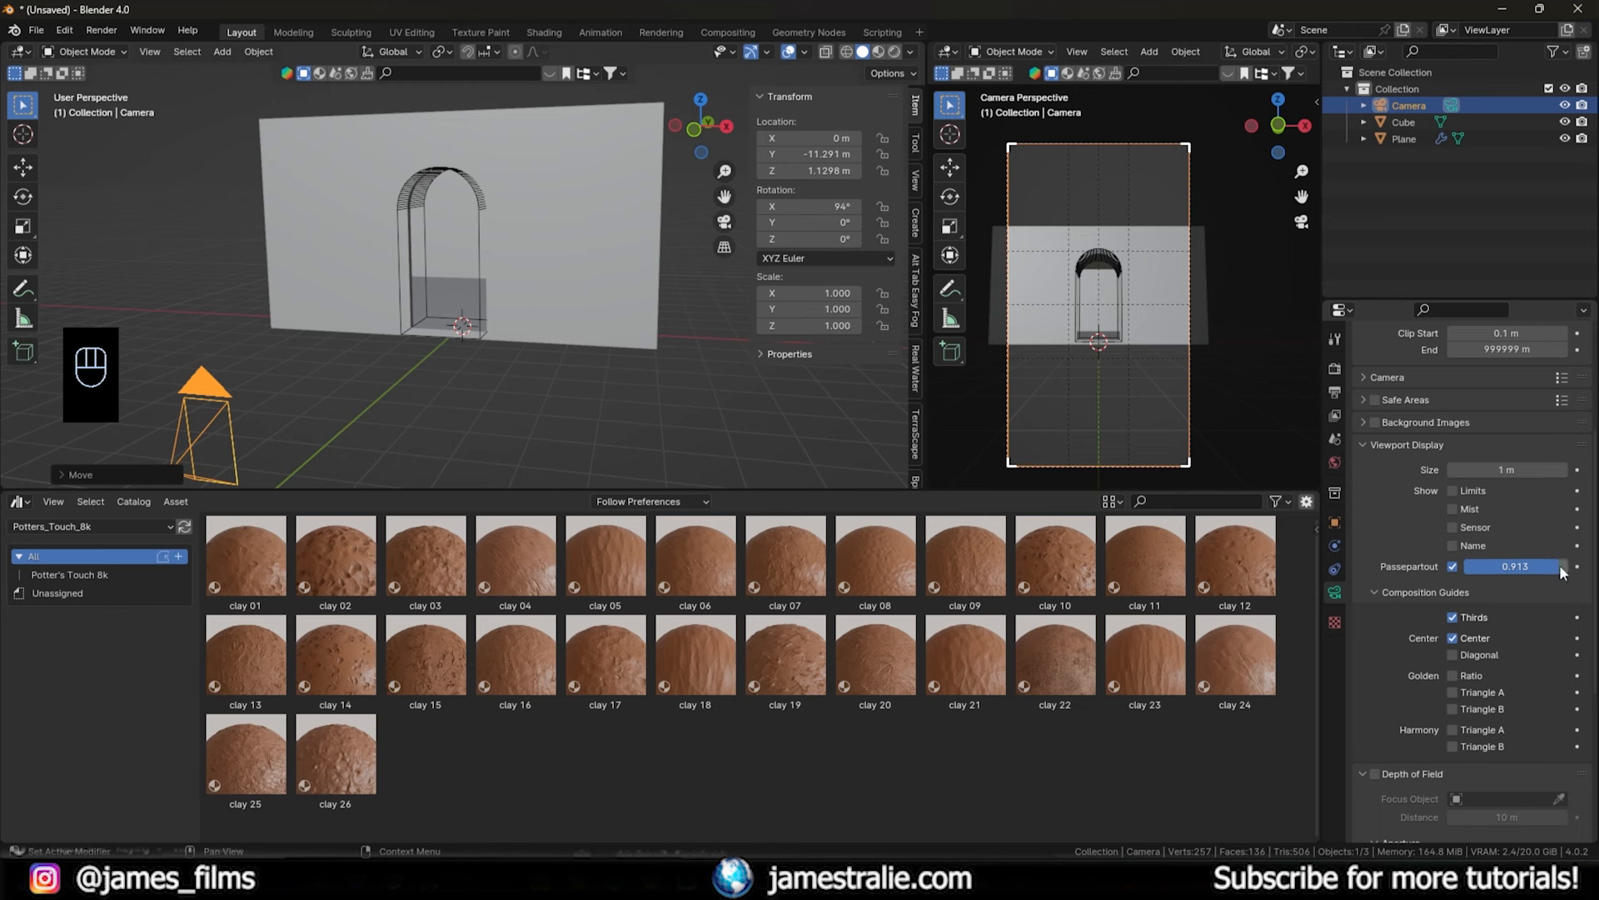
pyautogui.moveTo(1121, 340)
pyautogui.keyDown('shift'); pyautogui.mouseDown(button='middle')
pyautogui.moveTo(1146, 303)
pyautogui.moveTo(1112, 322)
pyautogui.mouseUp(button='middle'); pyautogui.keyUp('shift')
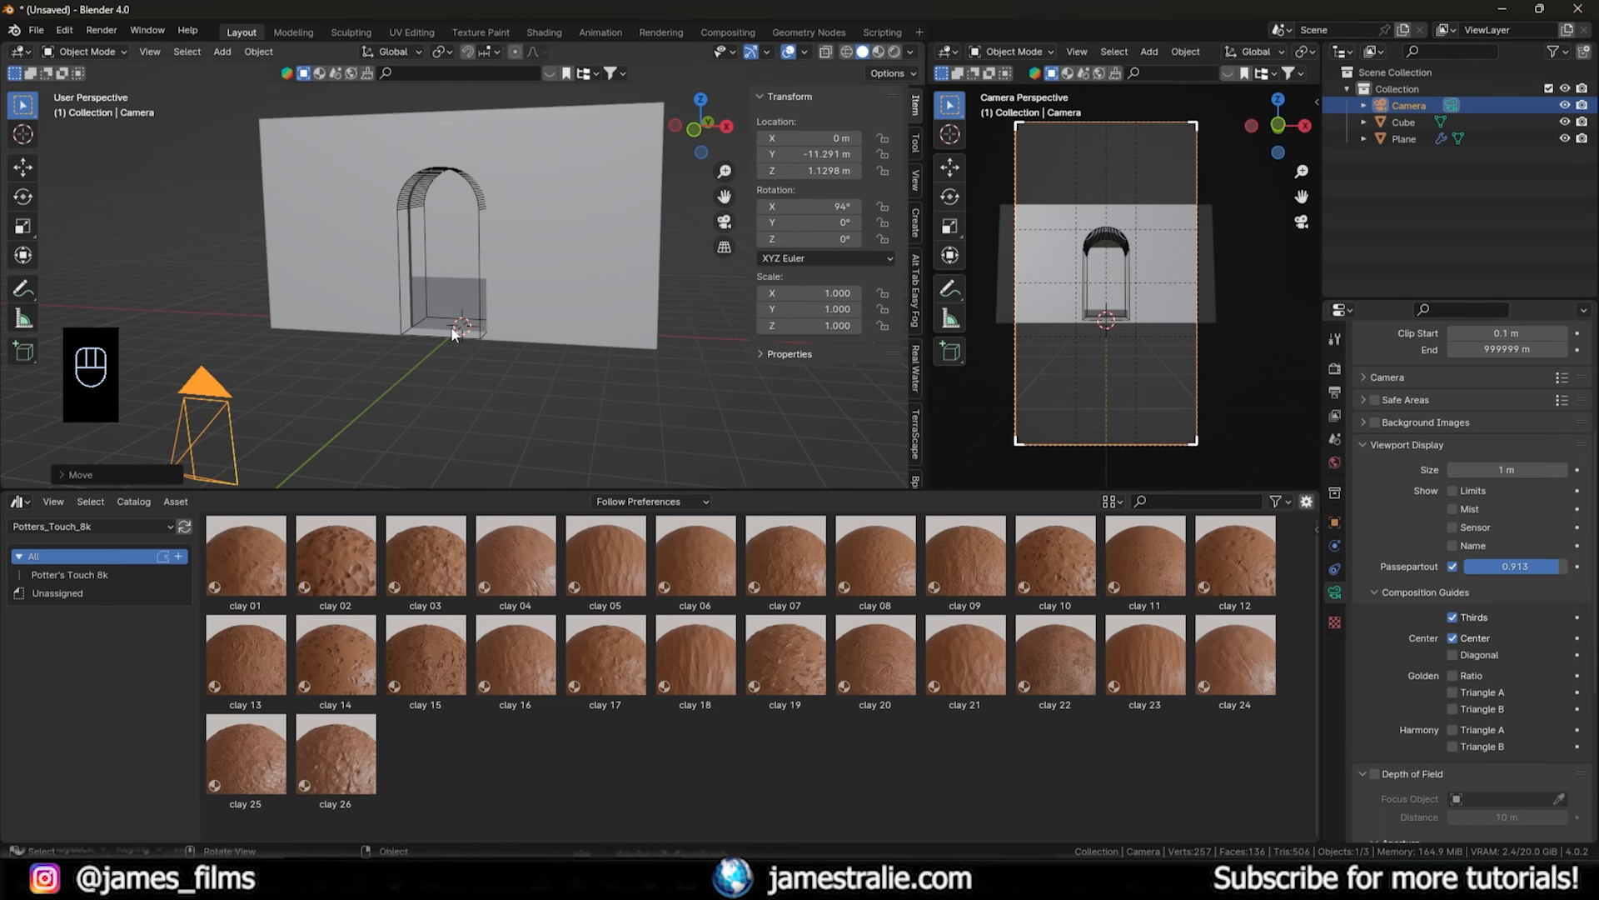
# - Raise the arch cutter to a Z location of about 0.33 m and extend its height to 4.31 m
pyautogui.moveTo(492, 287)
pyautogui.mouseDown(button='middle')
pyautogui.moveTo(500, 313)
pyautogui.moveTo(498, 288)
pyautogui.mouseUp(button='middle')
pyautogui.scroll(2, 498, 317)
pyautogui.click(503, 303)
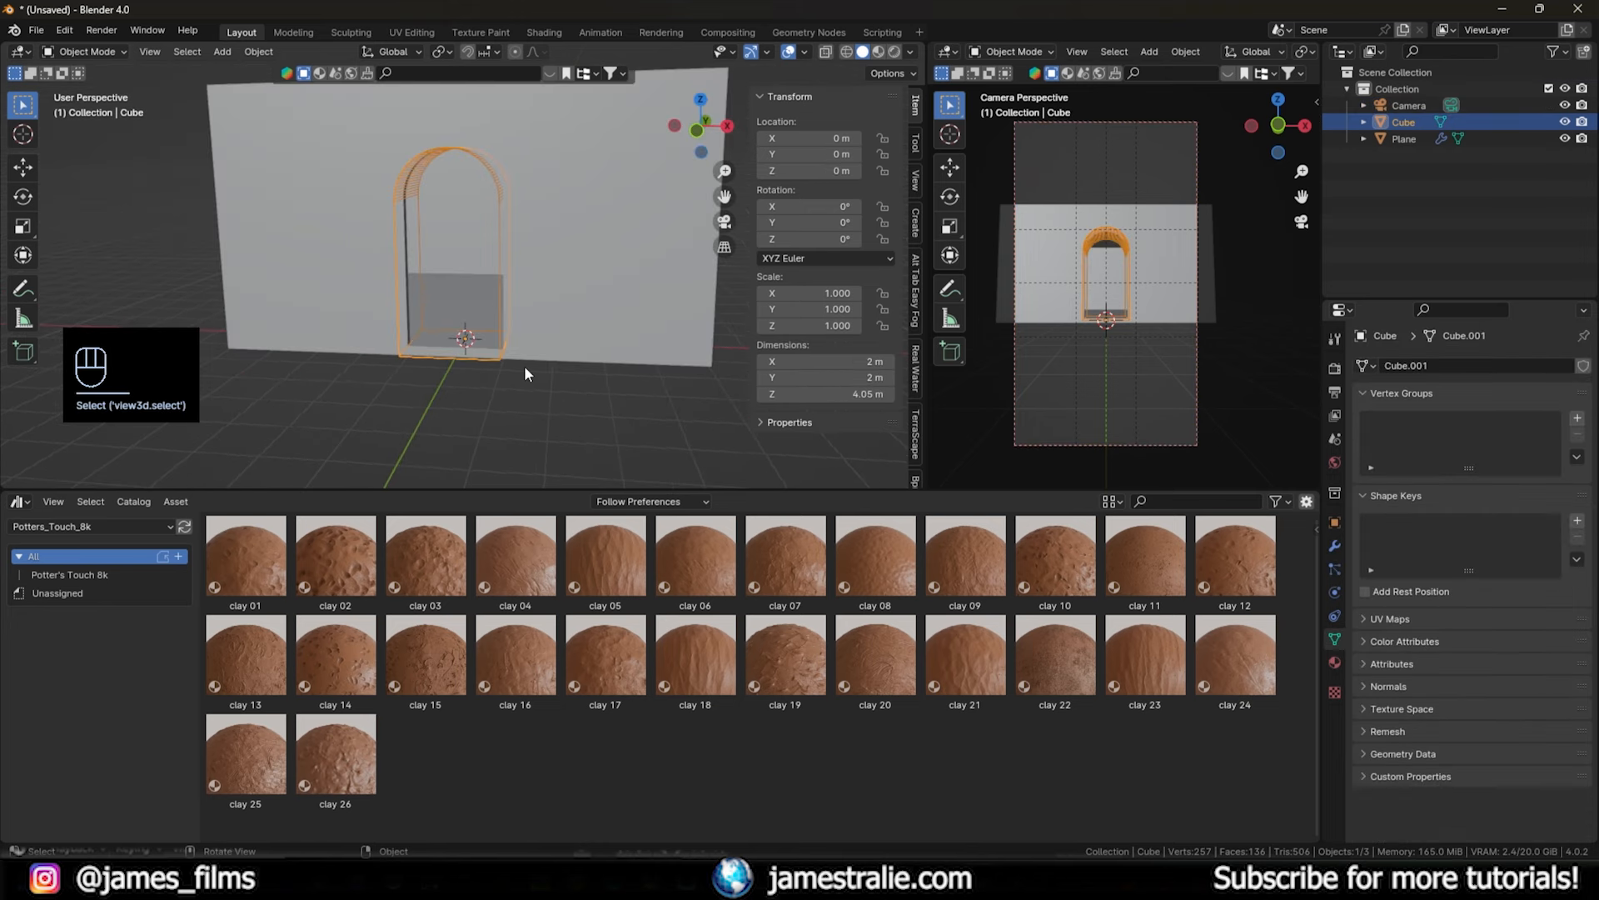
pyautogui.scroll(3, 523, 370)
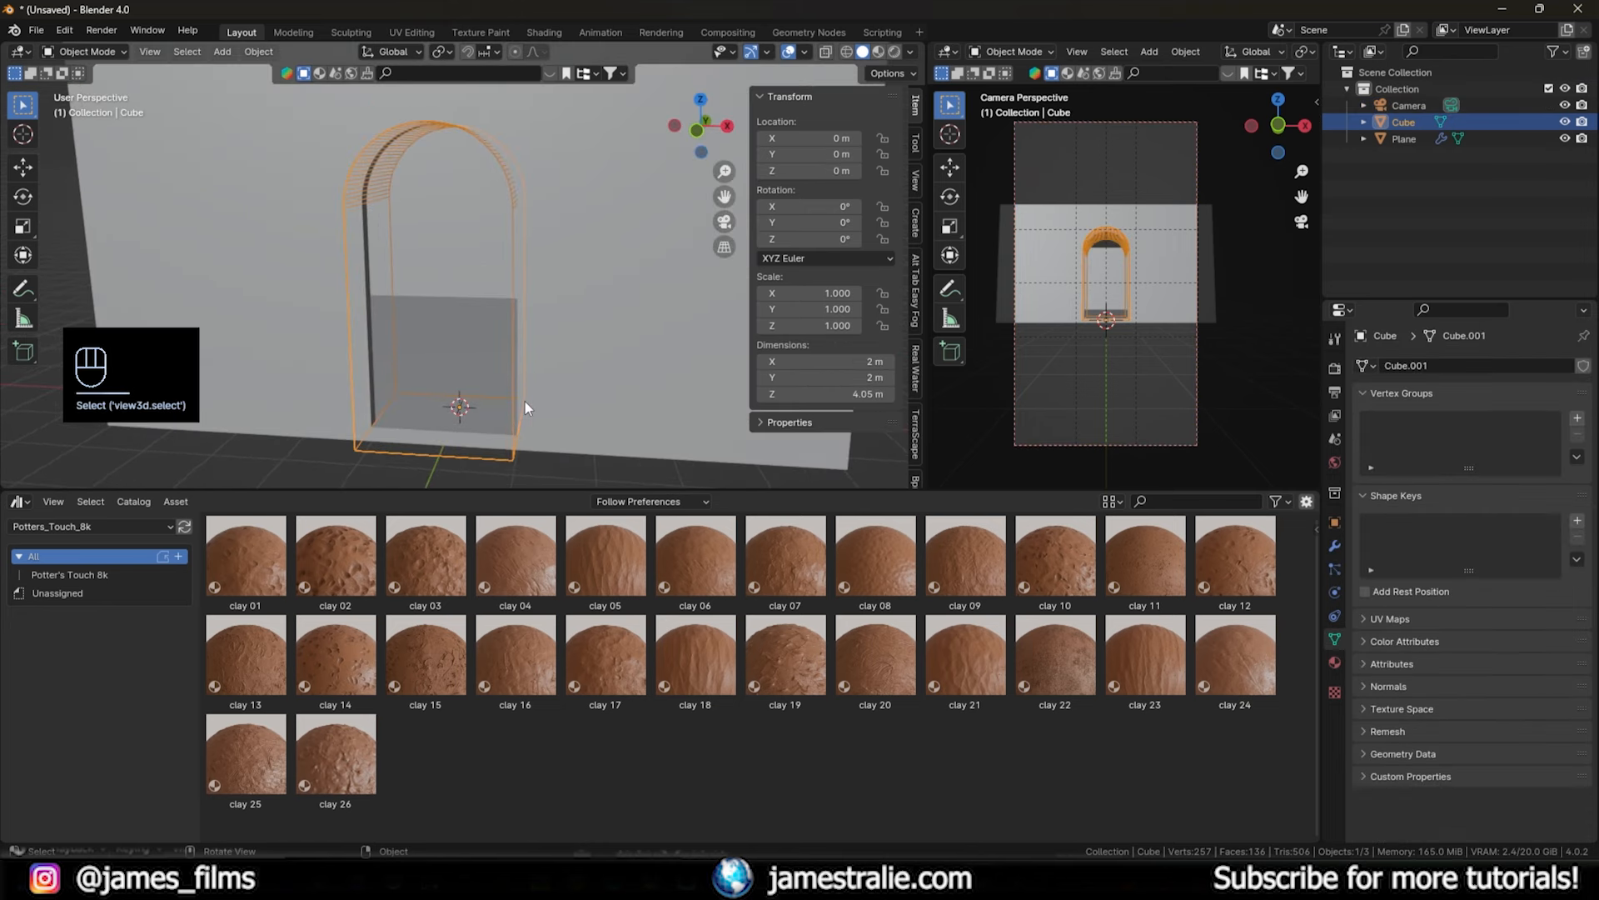
pyautogui.press('g')
pyautogui.press('z')
pyautogui.click(520, 375)
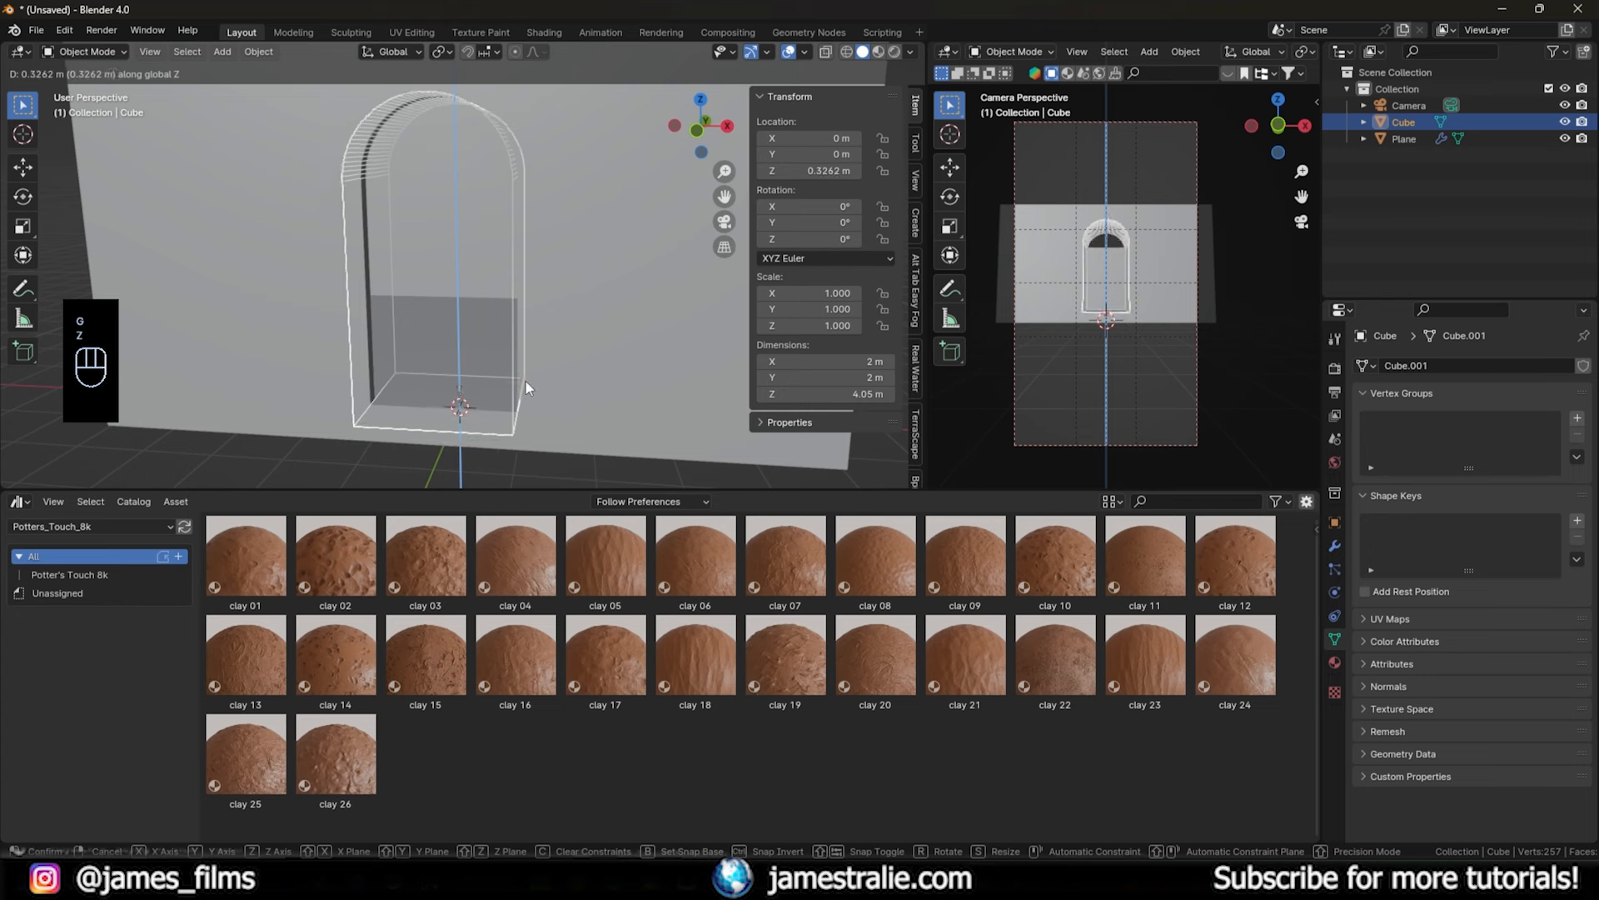
pyautogui.press('Tab')
pyautogui.moveTo(506, 437); pyautogui.dragTo(511, 369, button='middle')
pyautogui.press('Tab')
# - Review the Boolean modifier on the building wall and its options
pyautogui.click(1334, 546)
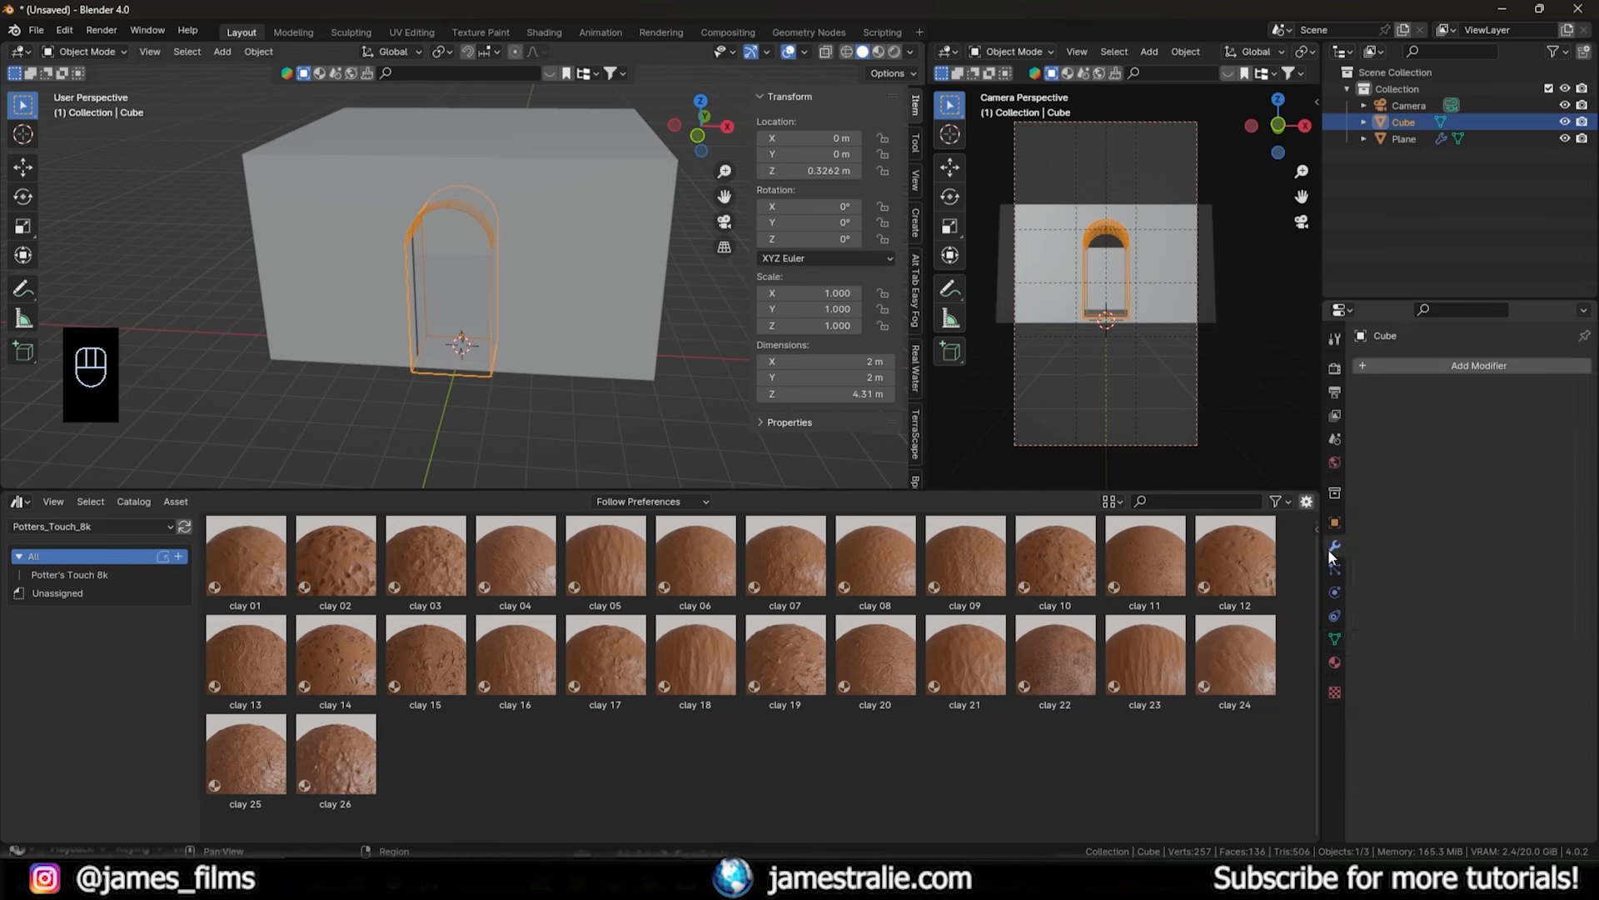
pyautogui.click(573, 216)
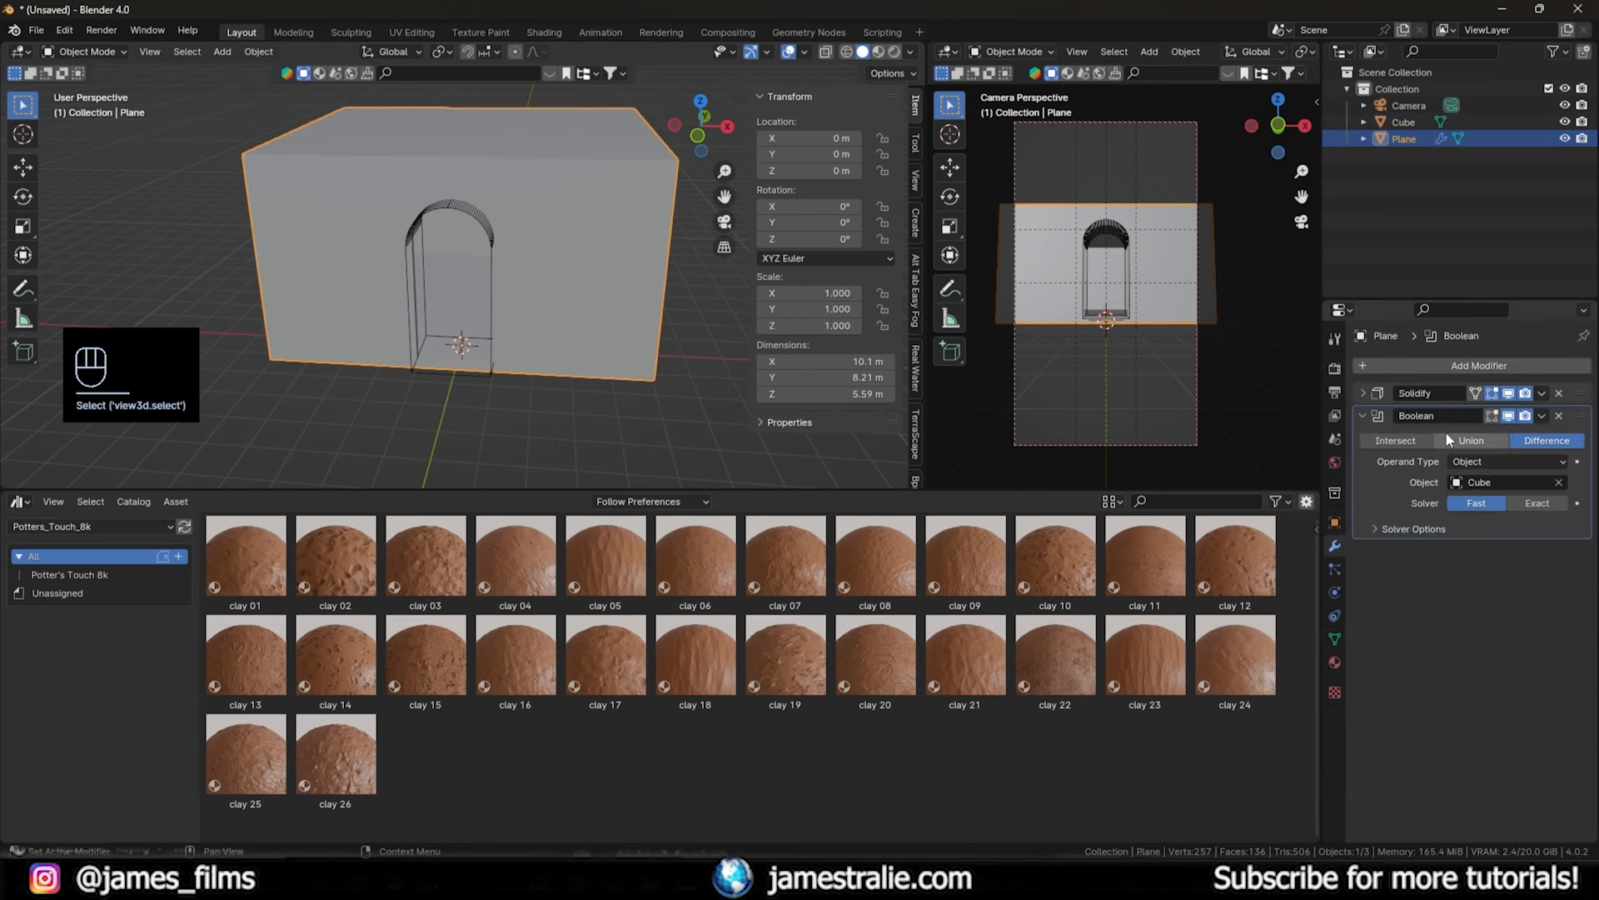
pyautogui.click(1542, 414)
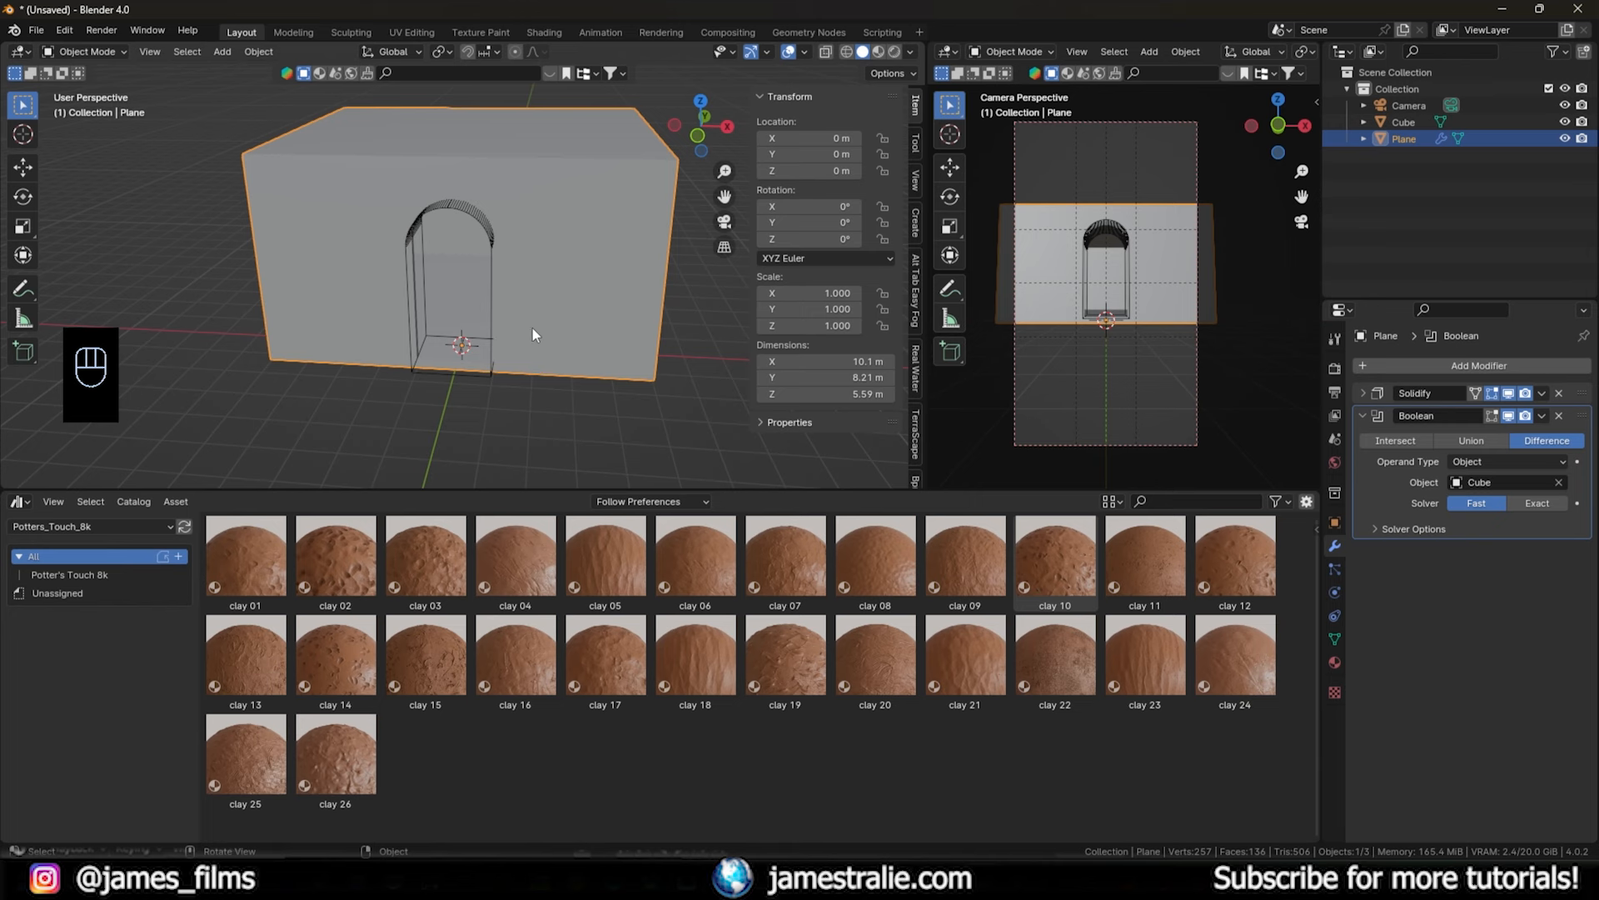
# - Add a new cube and shift its mesh beside the arch to about -2.92 m on X
pyautogui.hotkey('shift', 'a')
pyautogui.moveTo(533, 303)
pyautogui.click(610, 320)
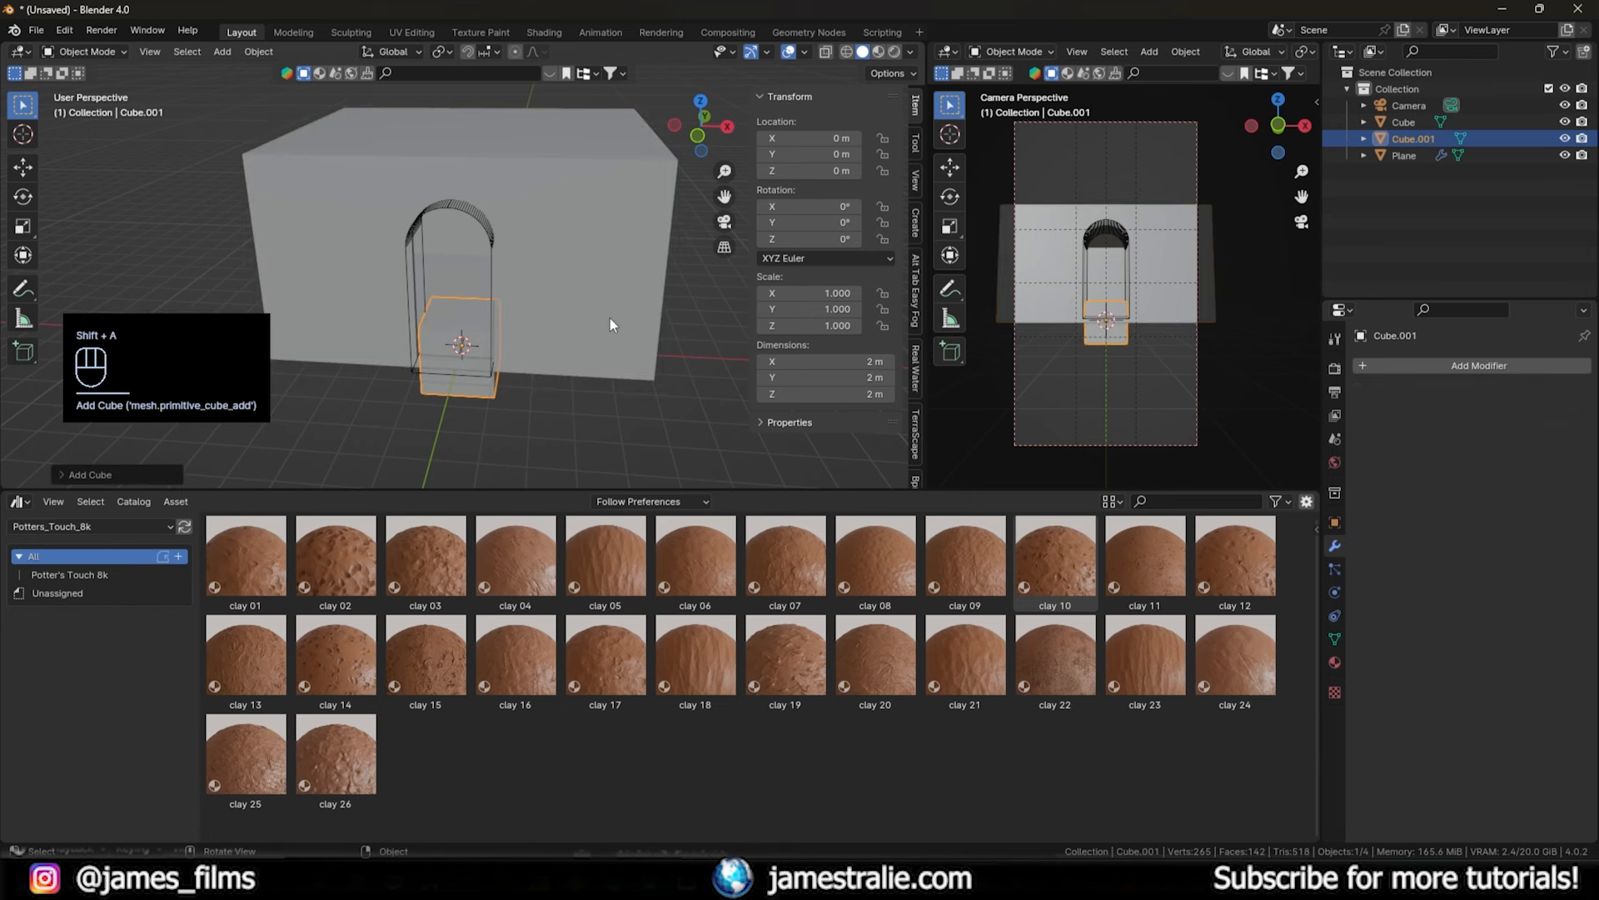
pyautogui.press('Tab')
pyautogui.press('g')
pyautogui.press('y')
pyautogui.click(549, 319)
pyautogui.press('g')
pyautogui.press('x')
pyautogui.click(456, 315)
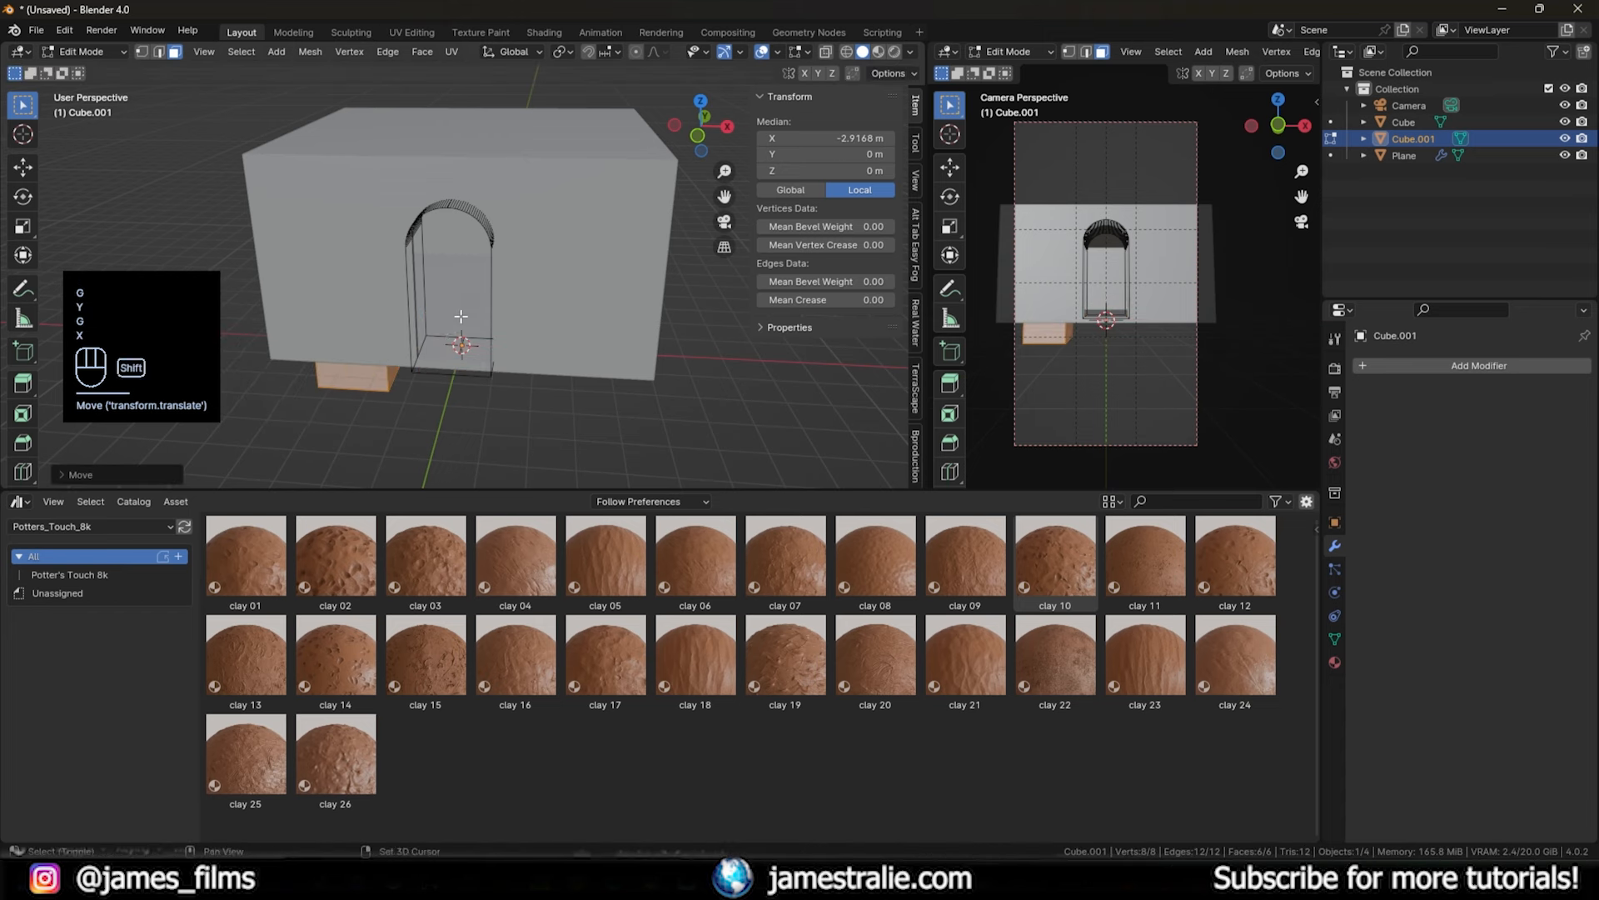
# - Position the new cube's mesh through the front wall at about X -2.27 m, Y -1.21 m and Z 2.18 m
pyautogui.keyDown('shift'); pyautogui.moveTo(460, 316); pyautogui.dragTo(544, 257, button='middle'); pyautogui.keyUp('shift')
pyautogui.press('g')
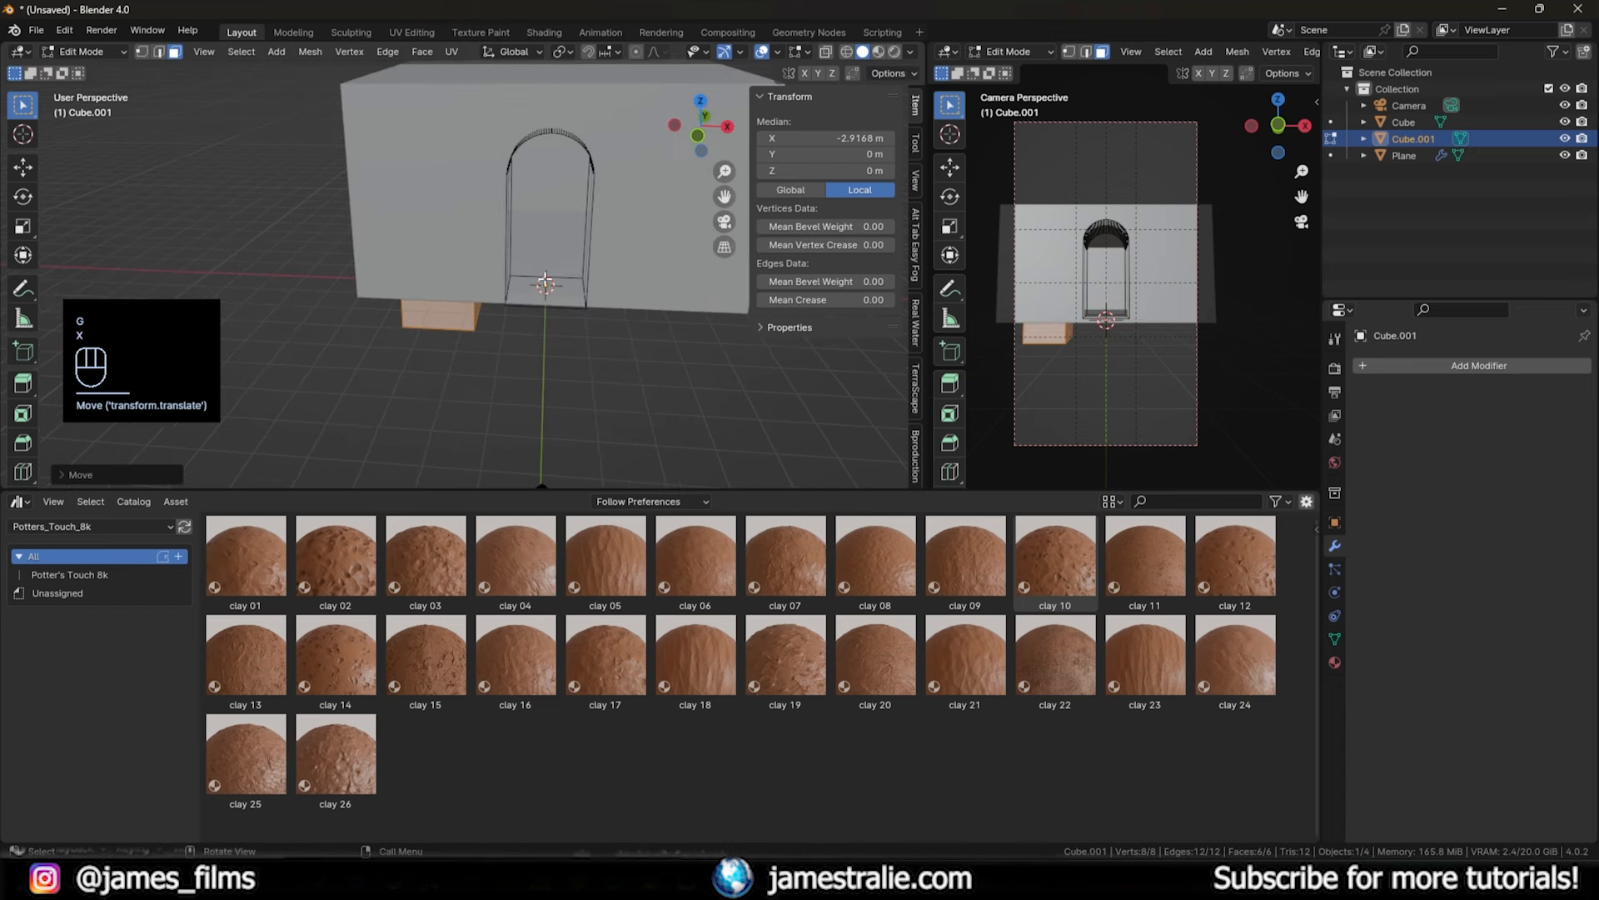
pyautogui.press('y')
pyautogui.click(544, 297)
pyautogui.press('g')
pyautogui.press('z')
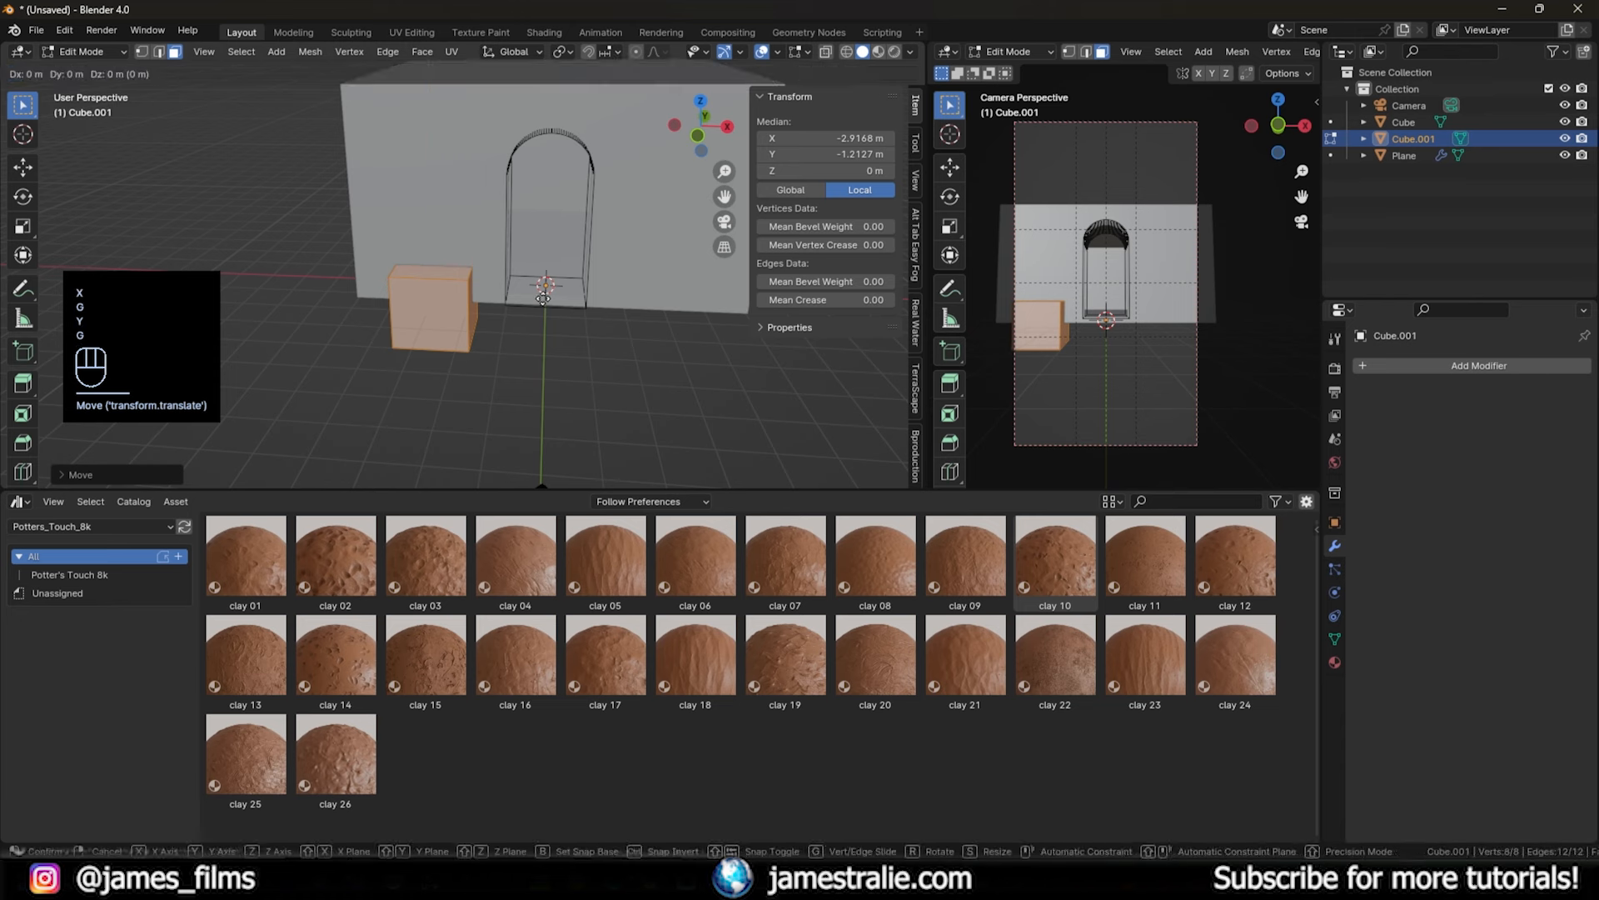
pyautogui.click(558, 231)
pyautogui.press('g')
pyautogui.press('x')
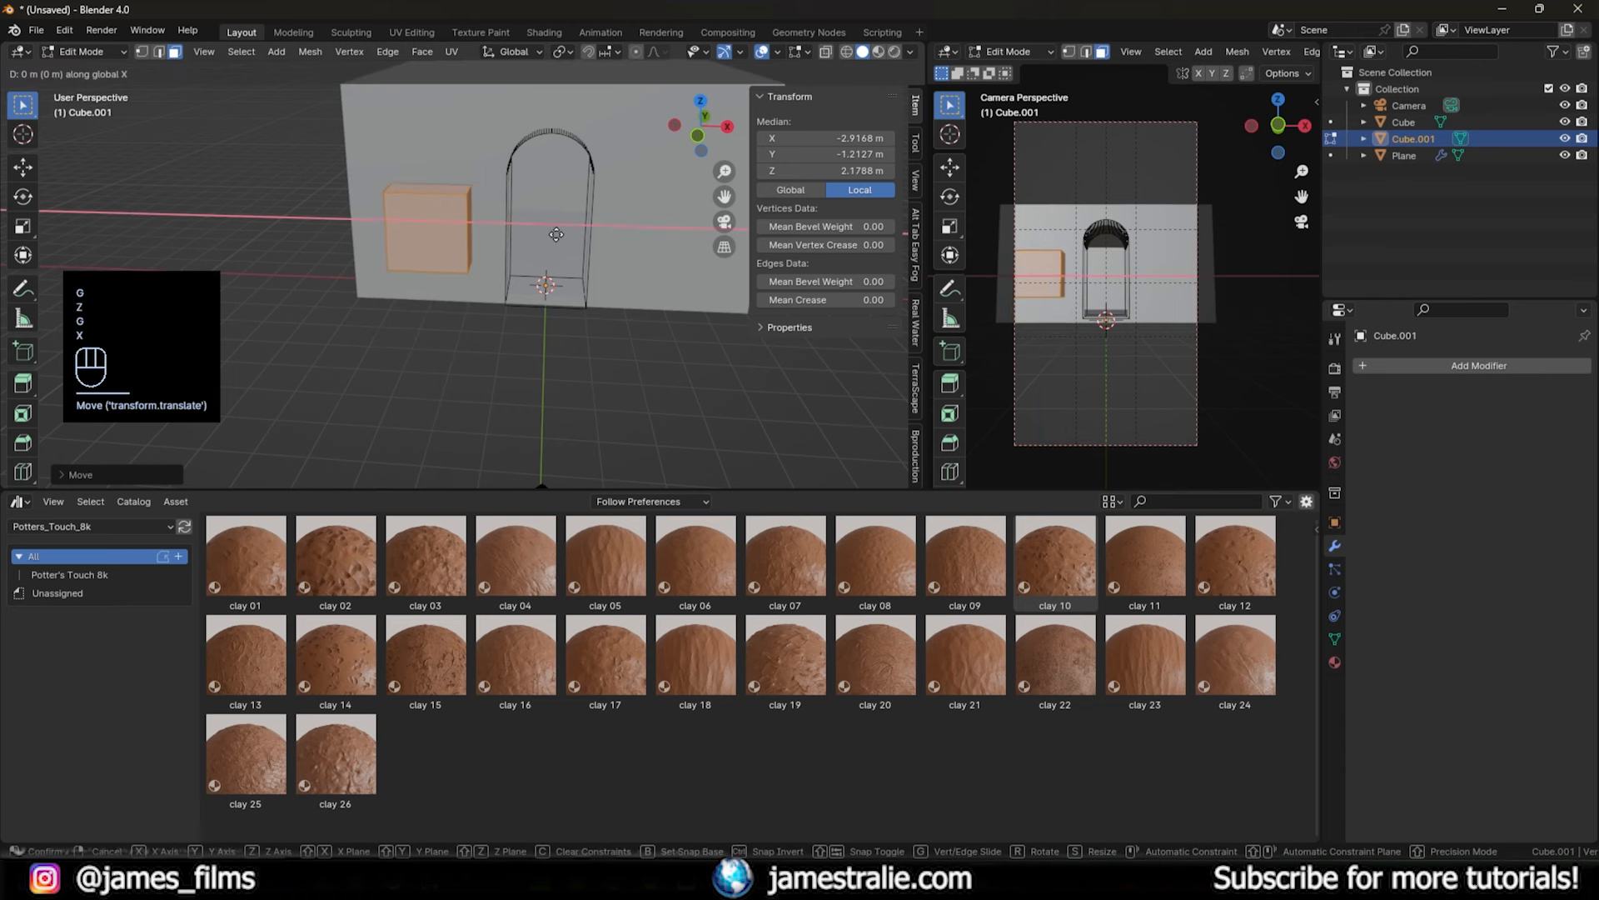
pyautogui.click(580, 240)
# - Narrow the block along X and raise it to about 2.84 m on Z
pyautogui.scroll(3, 581, 240)
pyautogui.press('s')
pyautogui.press('x')
pyautogui.click(545, 213)
pyautogui.scroll(-3, 450, 212)
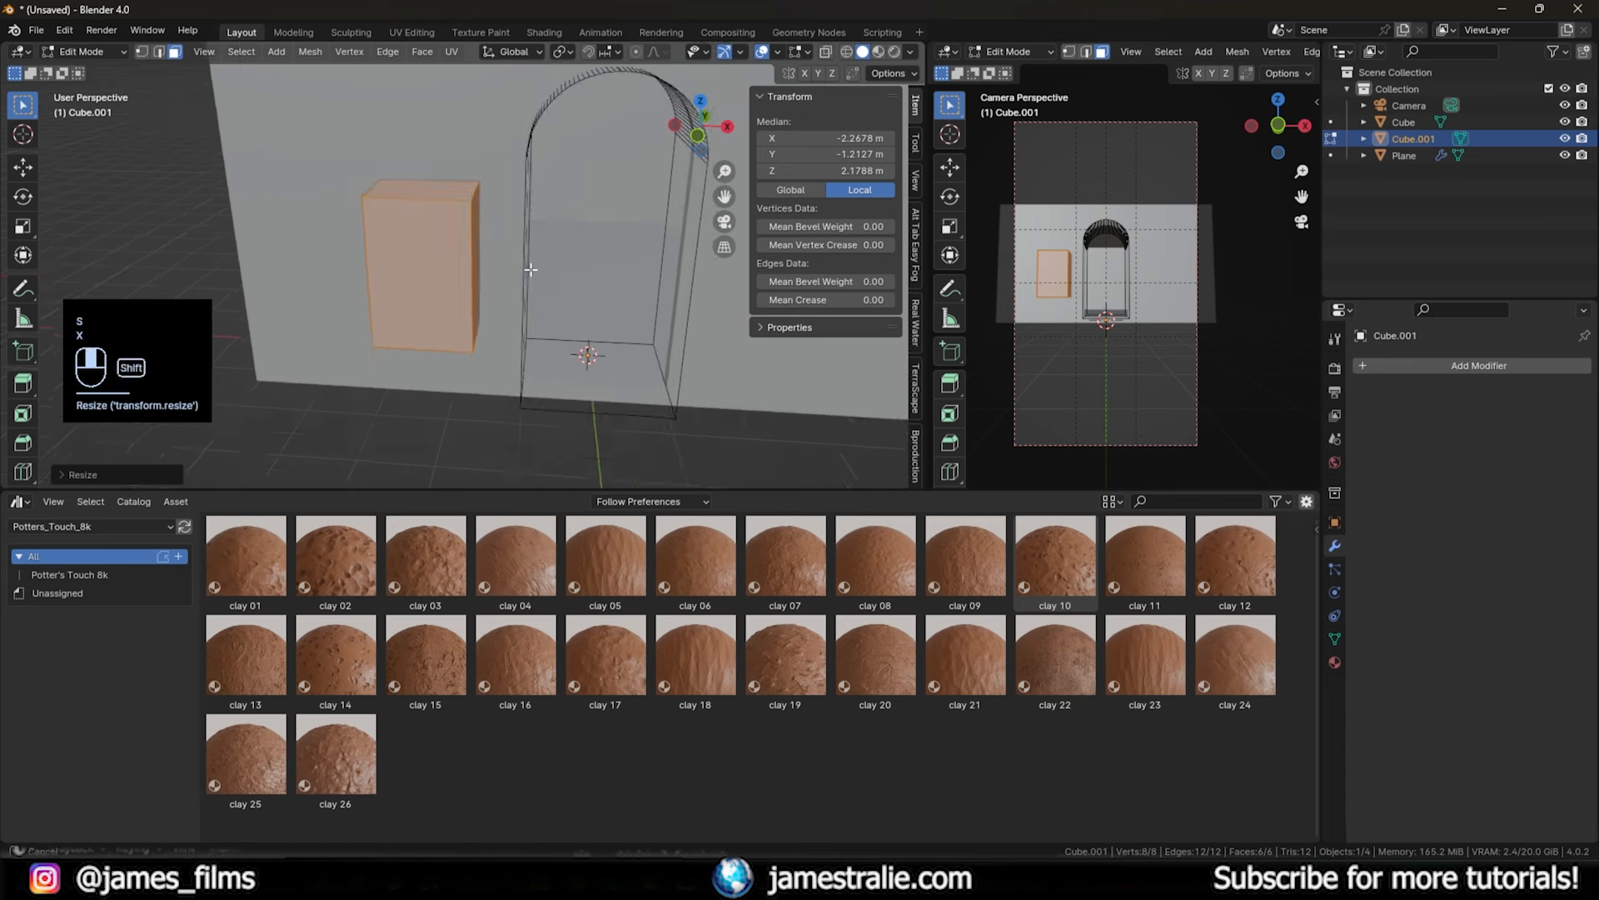
pyautogui.moveTo(450, 206)
pyautogui.mouseDown(button='middle')
pyautogui.moveTo(472, 239)
pyautogui.moveTo(459, 281)
pyautogui.moveTo(455, 237)
pyautogui.mouseUp(button='middle')
pyautogui.press('g')
pyautogui.press('z')
pyautogui.click(470, 204)
# - Make the block taller by raising its top face, and widen the whole block along X
pyautogui.press('3')
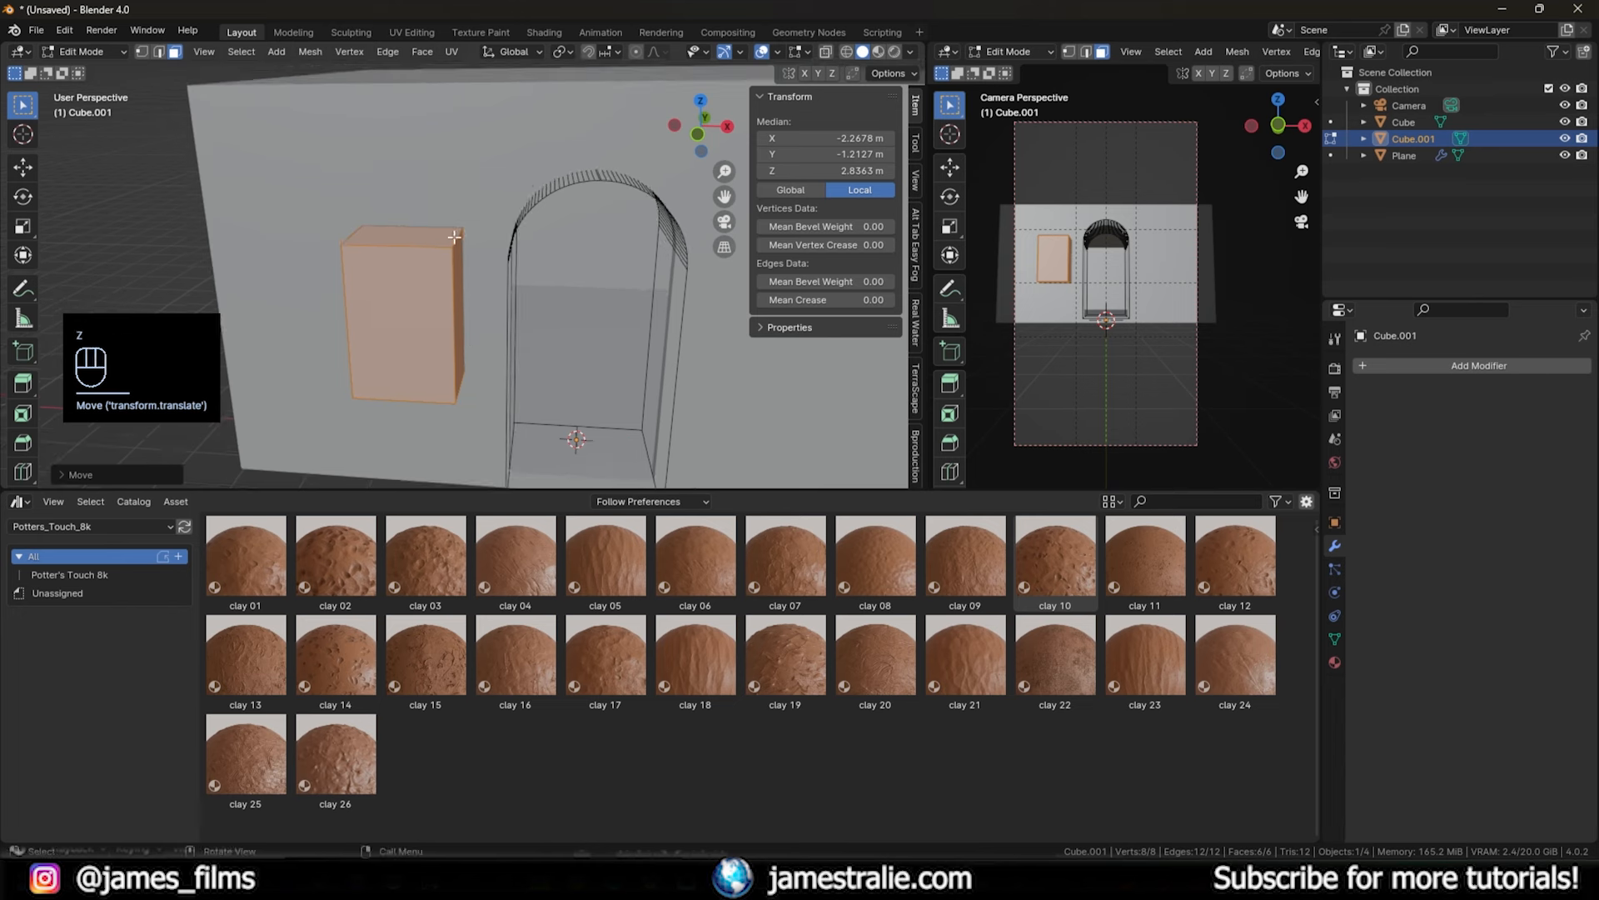
pyautogui.click(445, 236)
pyautogui.press('g')
pyautogui.press('z')
pyautogui.click(456, 216)
pyautogui.press('a')
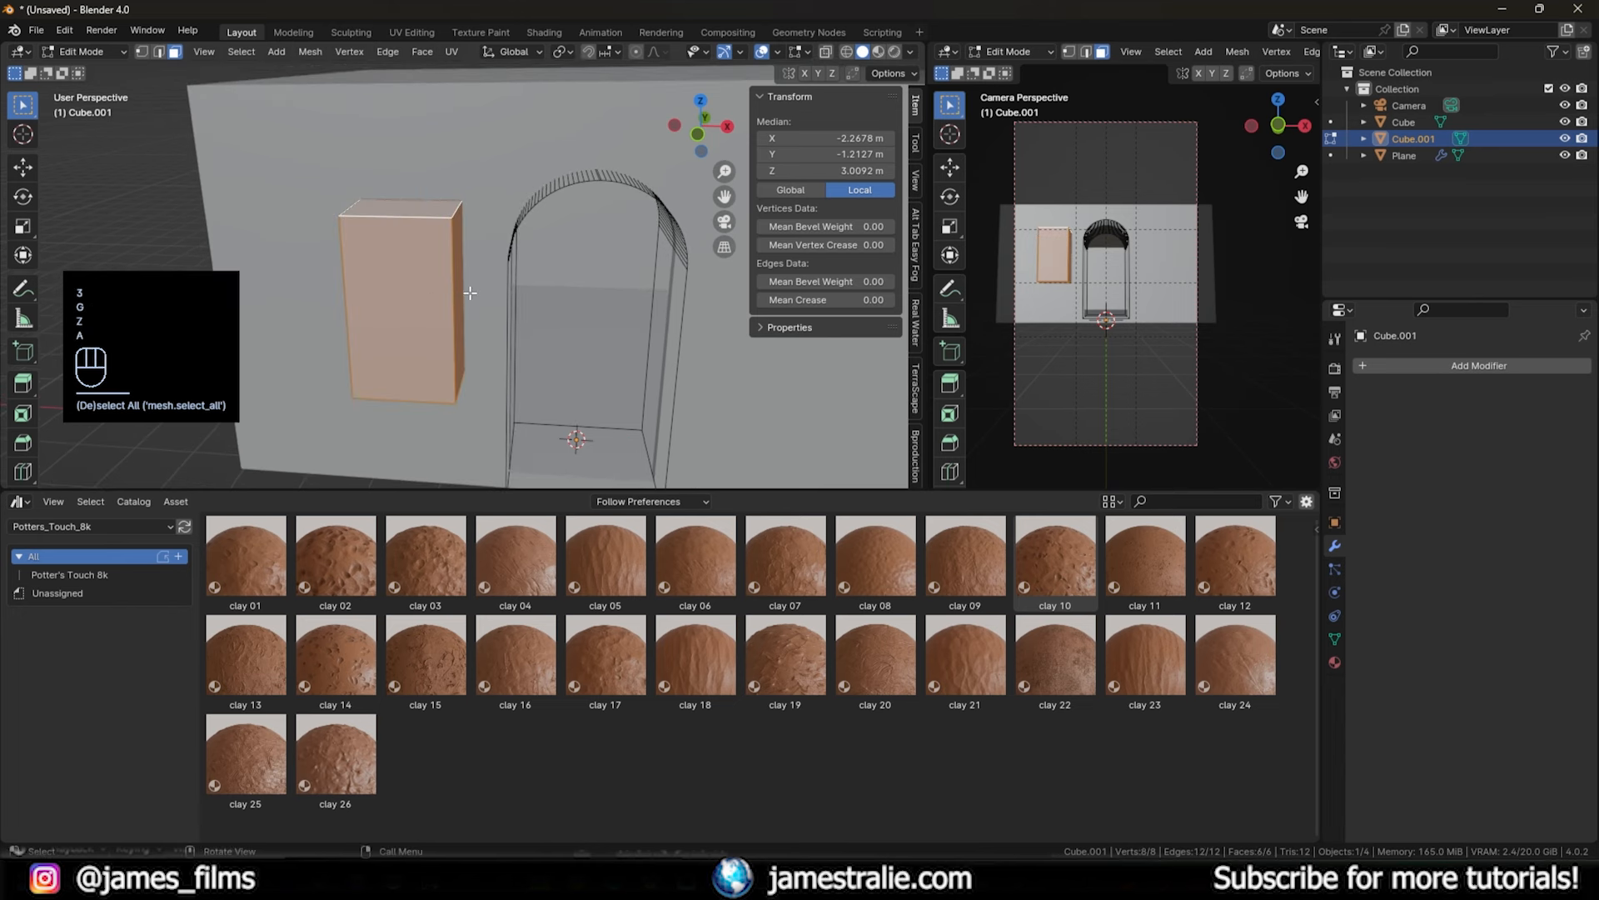
pyautogui.press('s')
pyautogui.press('x')
pyautogui.click(490, 294)
pyautogui.press('2')
pyautogui.click(478, 214)
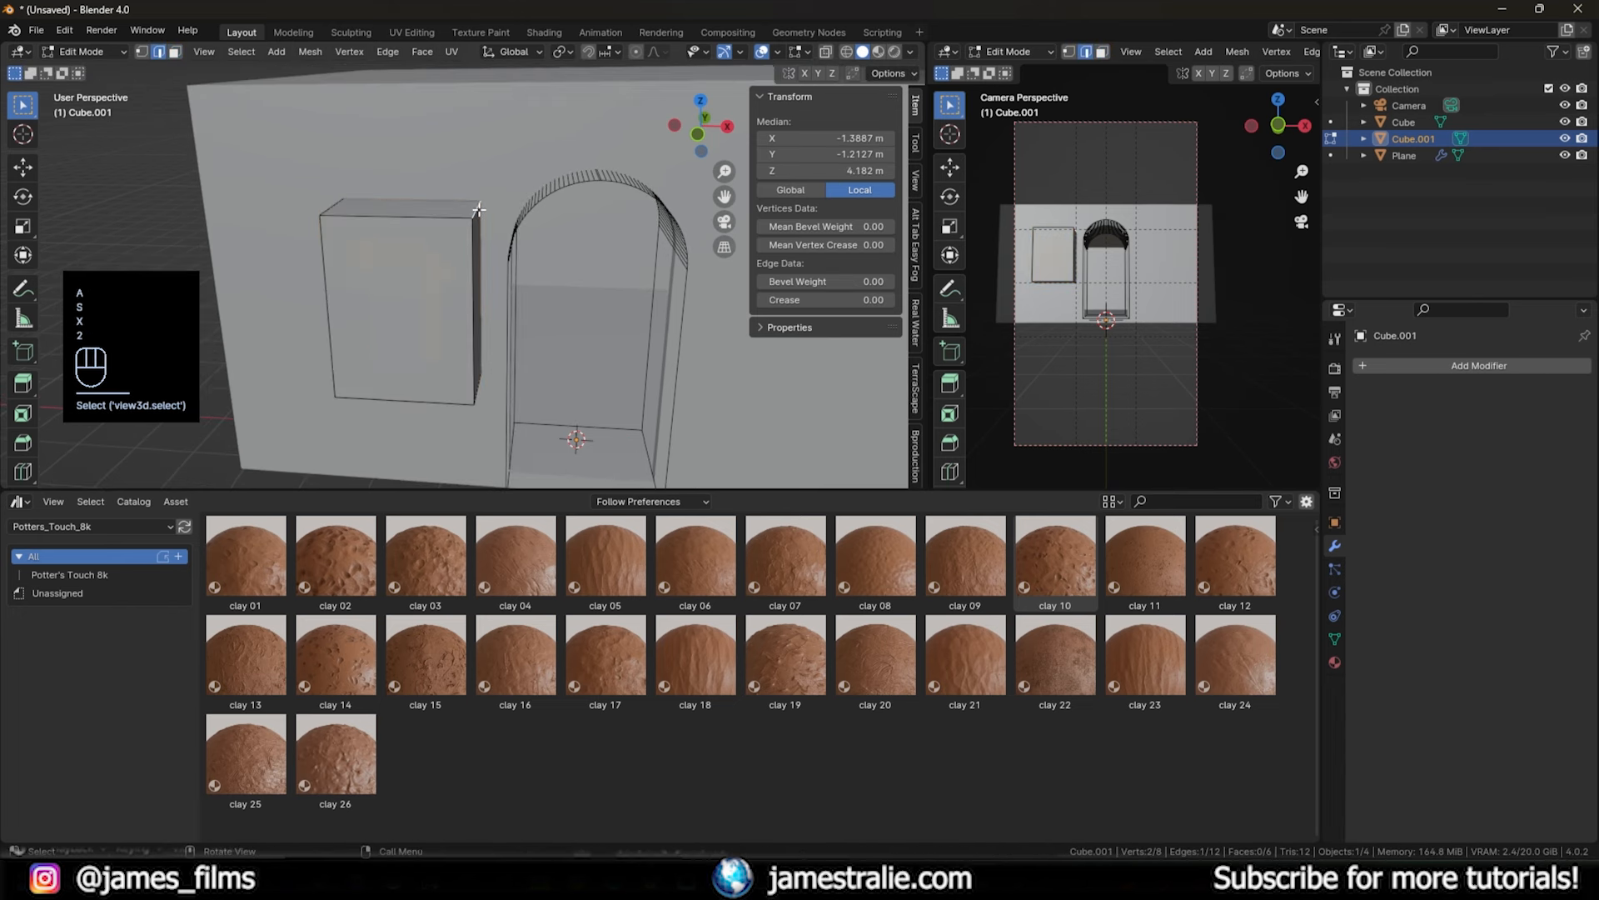
pyautogui.keyDown('shift'); pyautogui.click(320, 201); pyautogui.keyUp('shift')
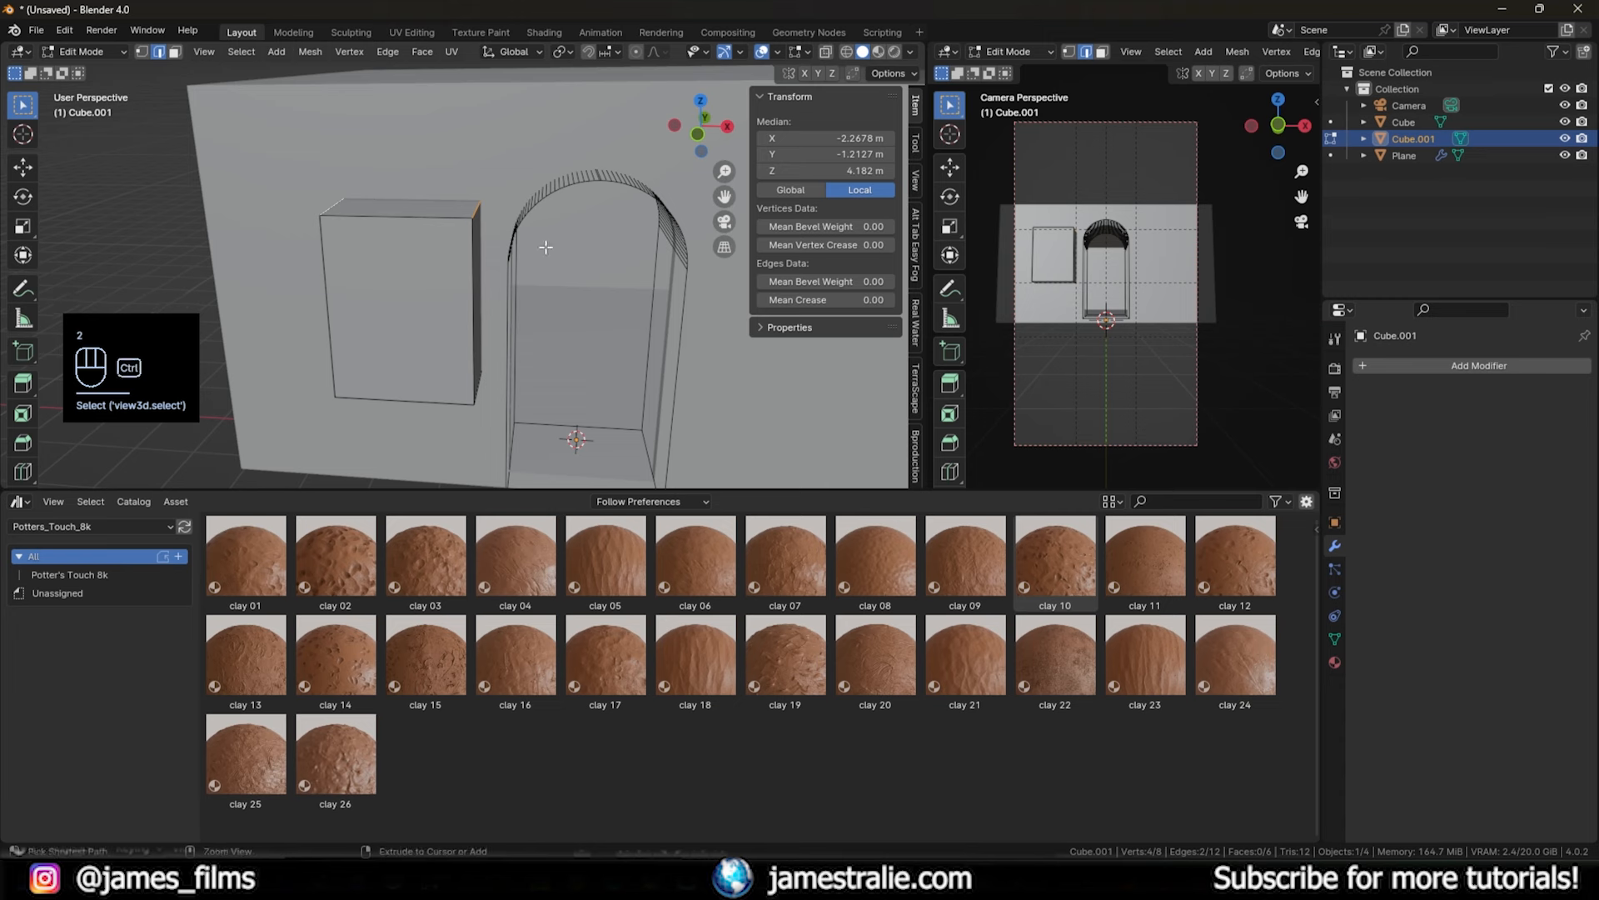
# - In front view, align the block with the arch at about Z 3.37 m and X -2.52 m
pyautogui.press('KP_1')
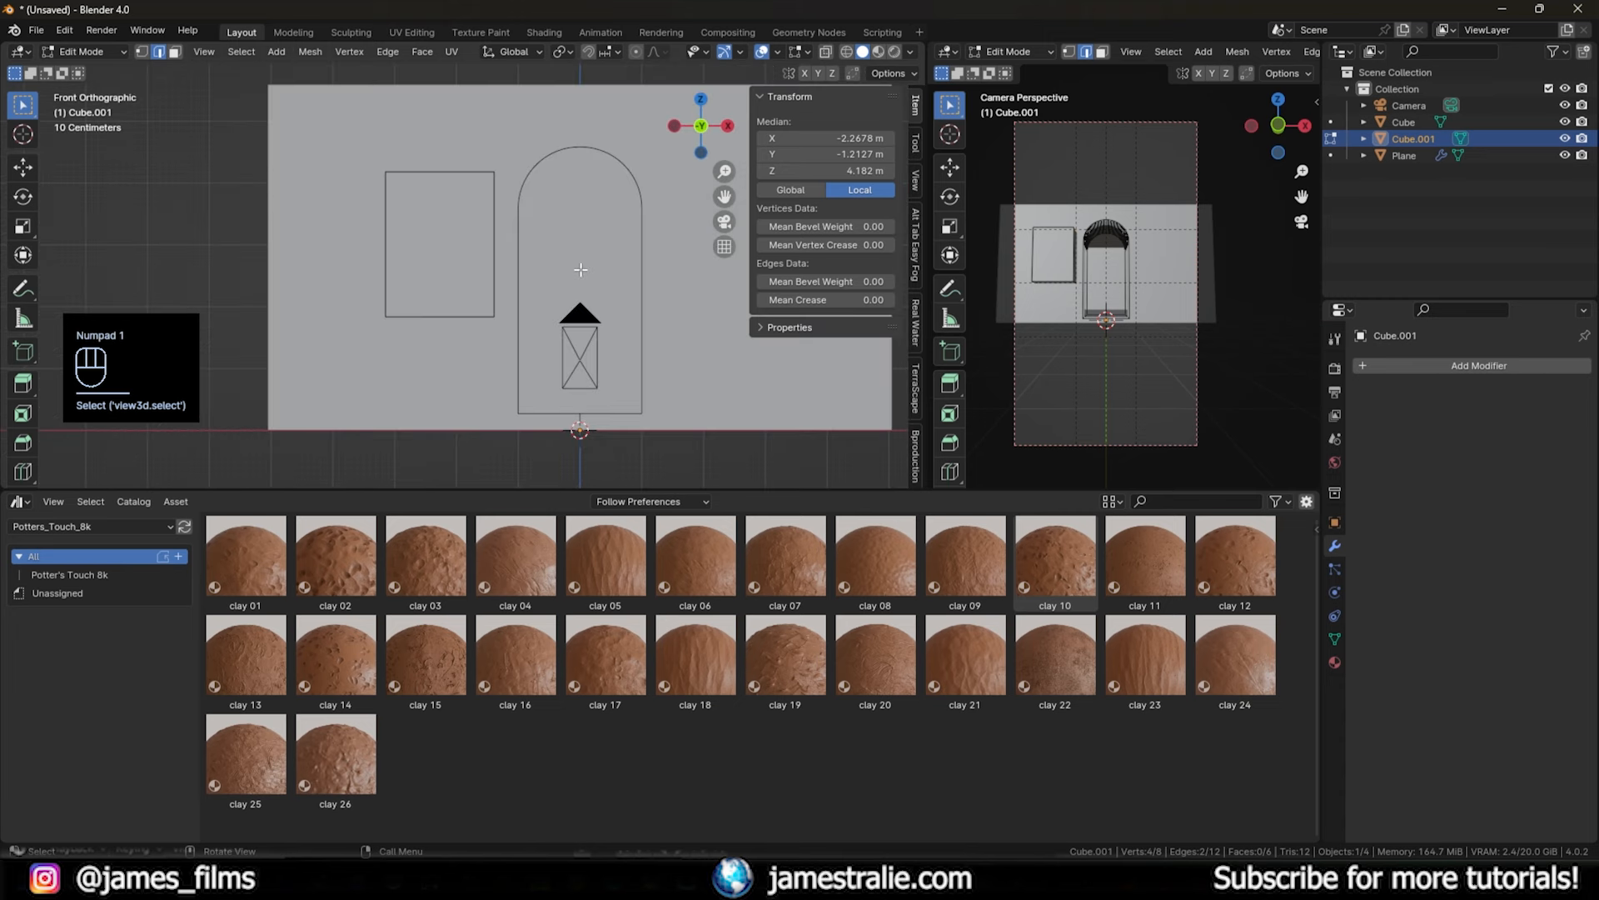
pyautogui.press('a')
pyautogui.press('g')
pyautogui.press('z')
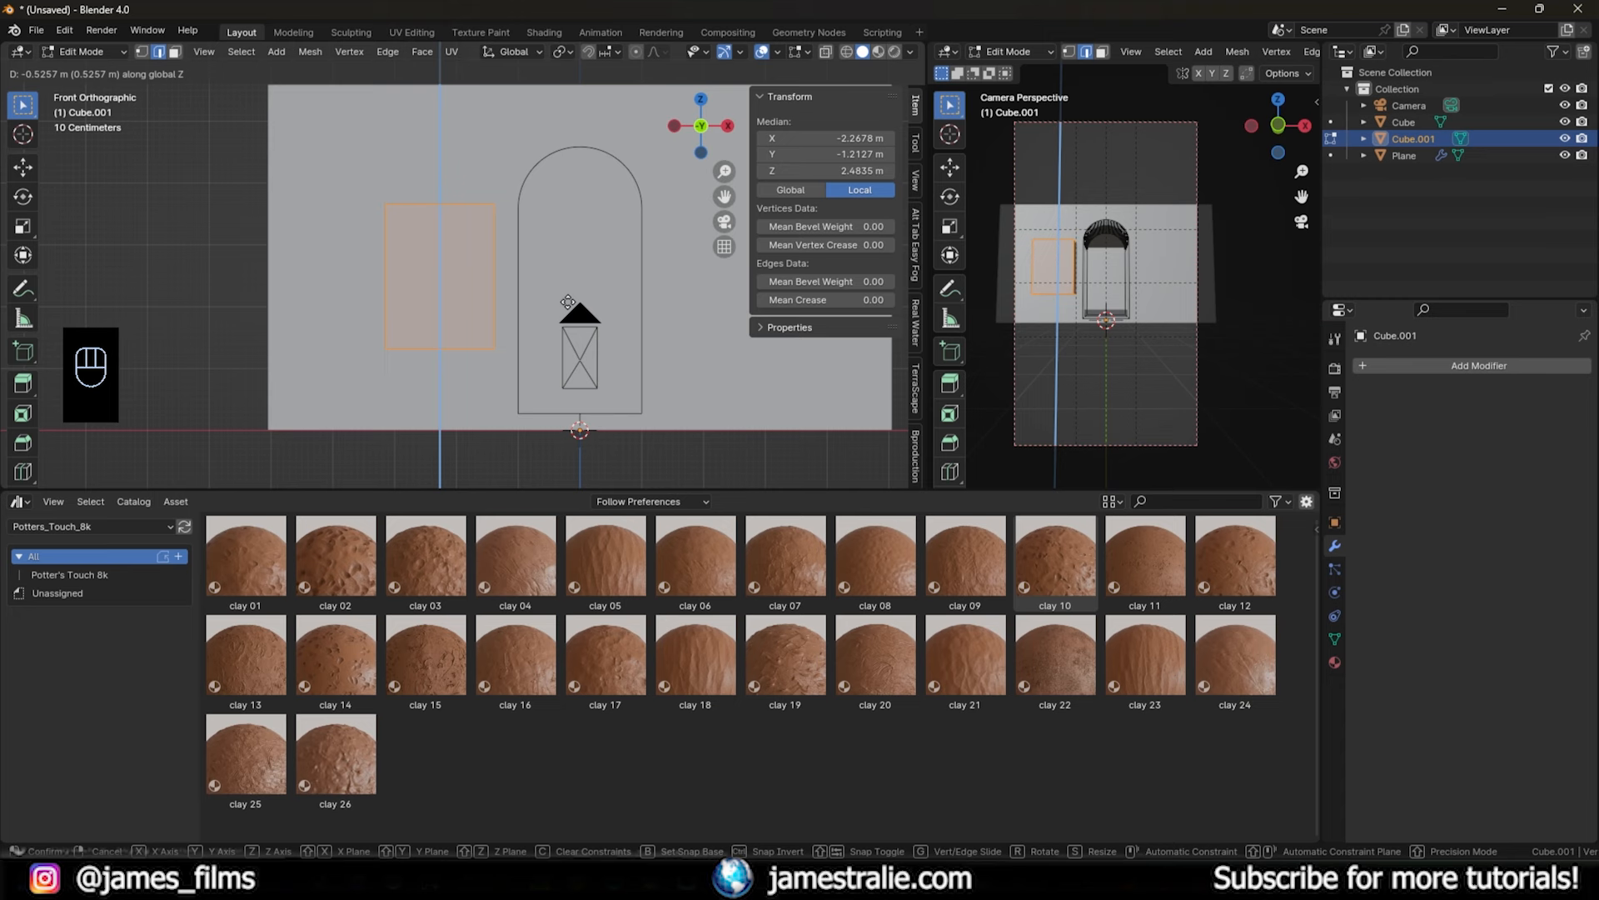
pyautogui.click(597, 246)
pyautogui.press('g')
pyautogui.press('x')
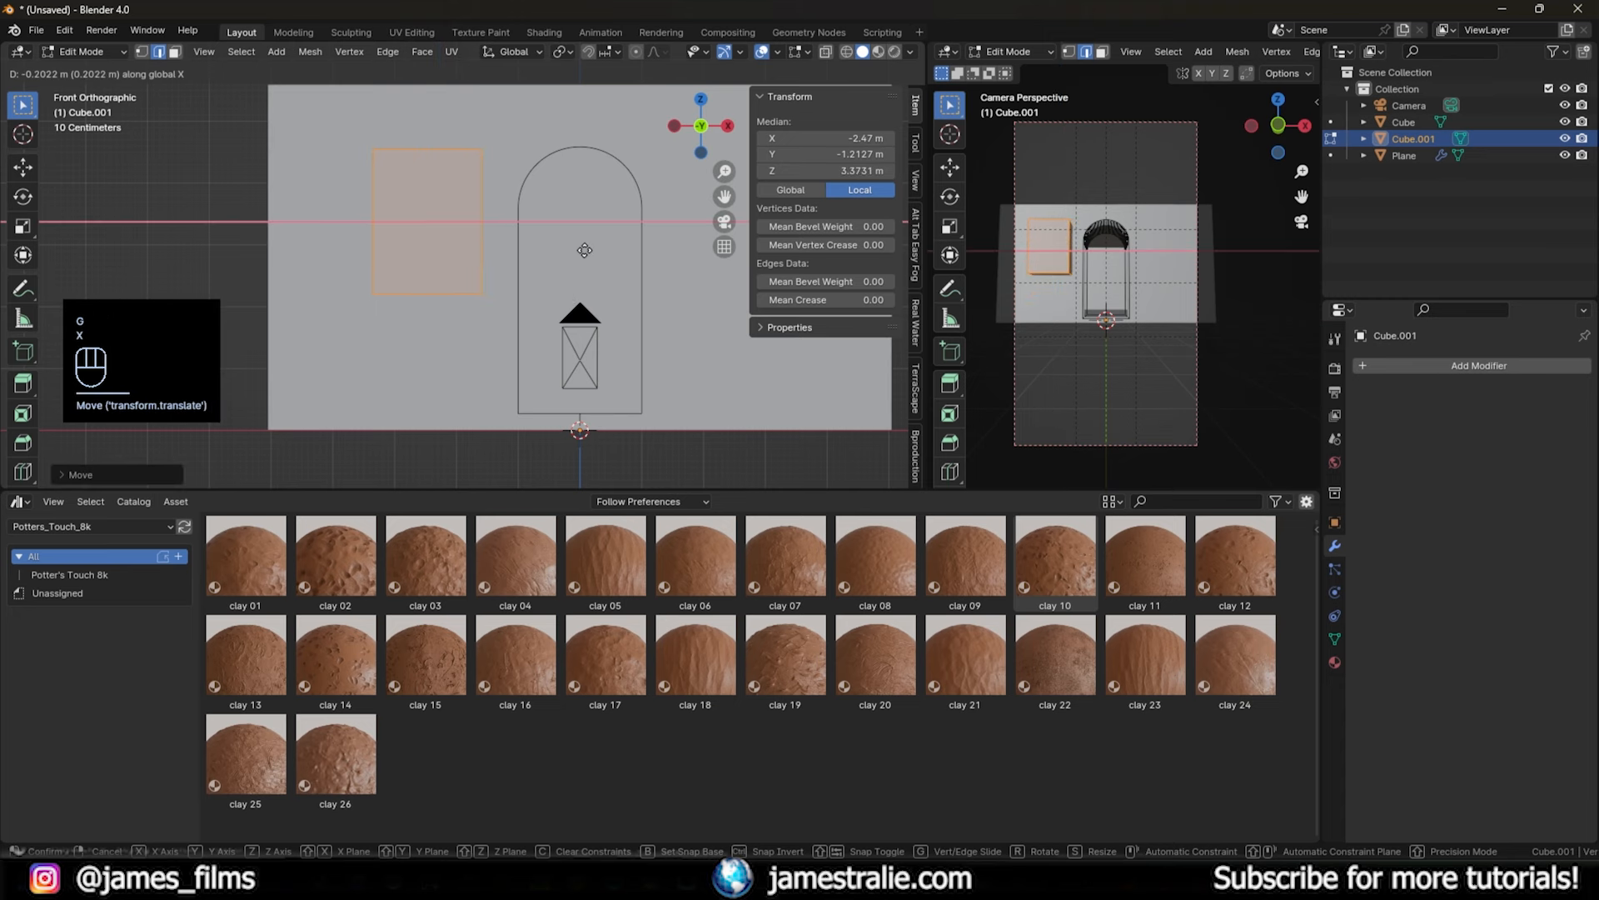
pyautogui.click(507, 190)
# - Bevel the block's two upper side edges with 28 segments to form a full round arch
pyautogui.moveTo(507, 191); pyautogui.dragTo(510, 208, button='middle')
pyautogui.press('2')
pyautogui.click(451, 206)
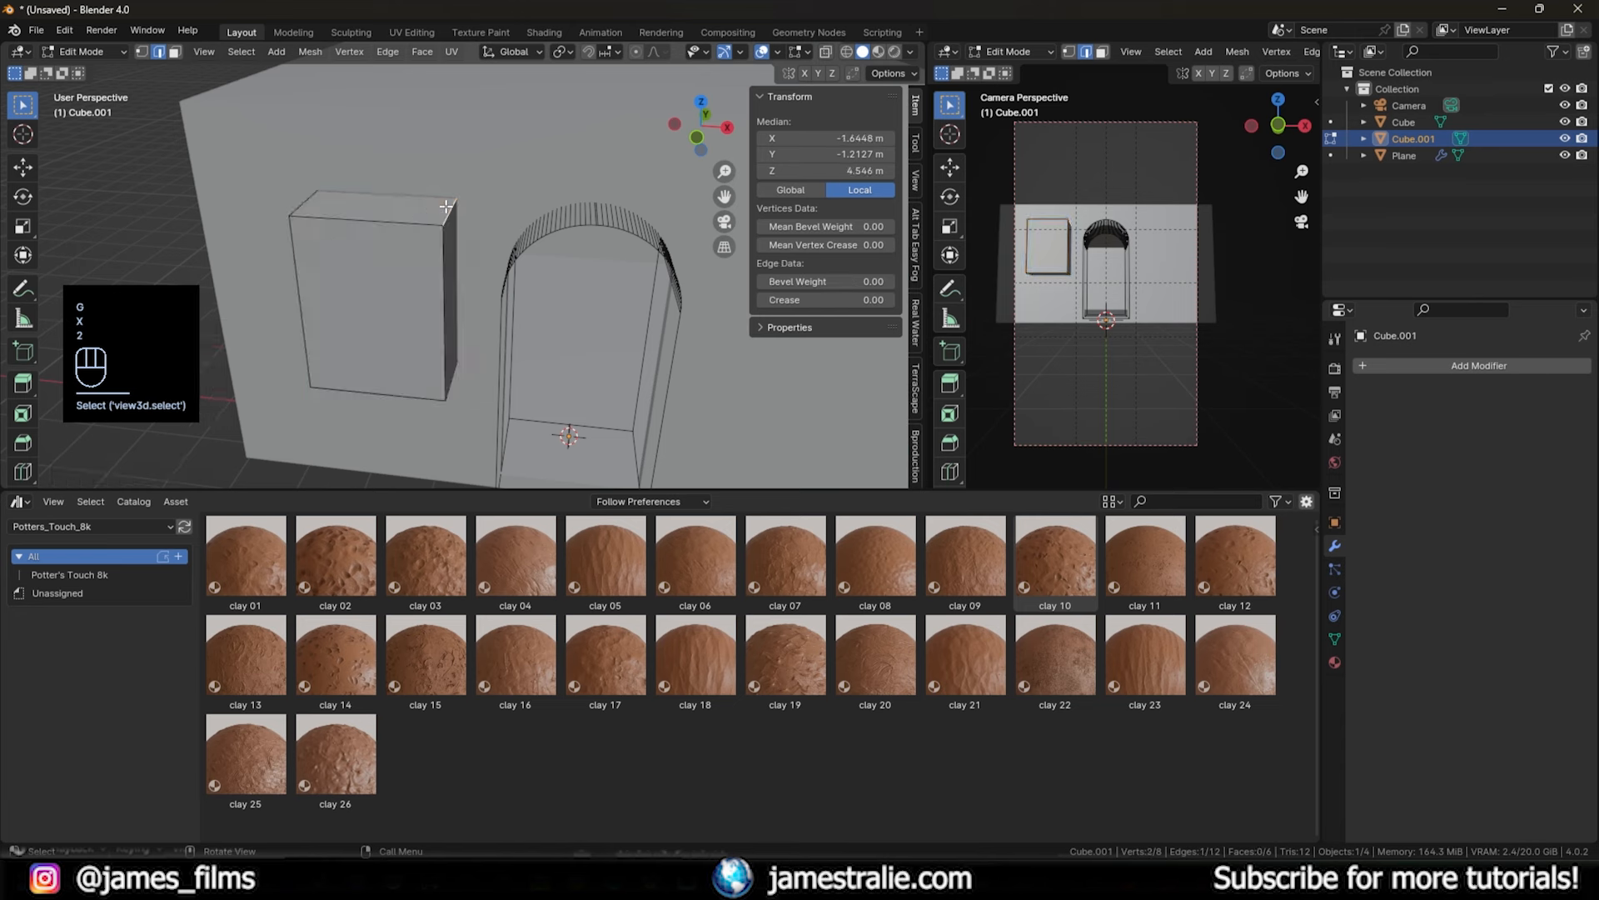
pyautogui.hotkey('ctrl', 'b')
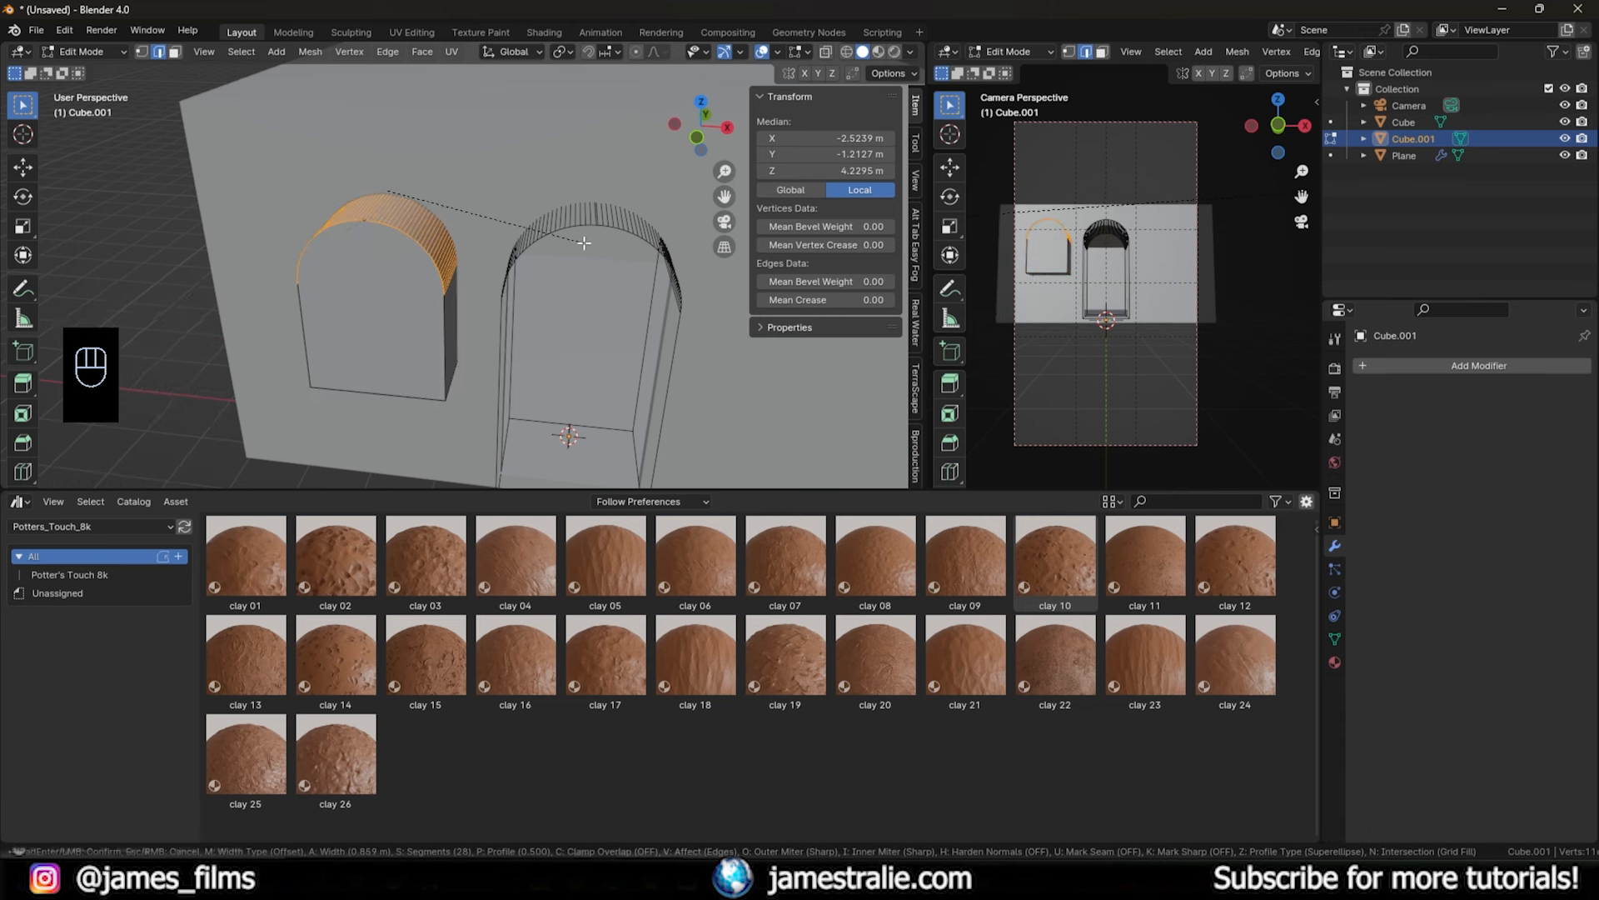
pyautogui.click(584, 243)
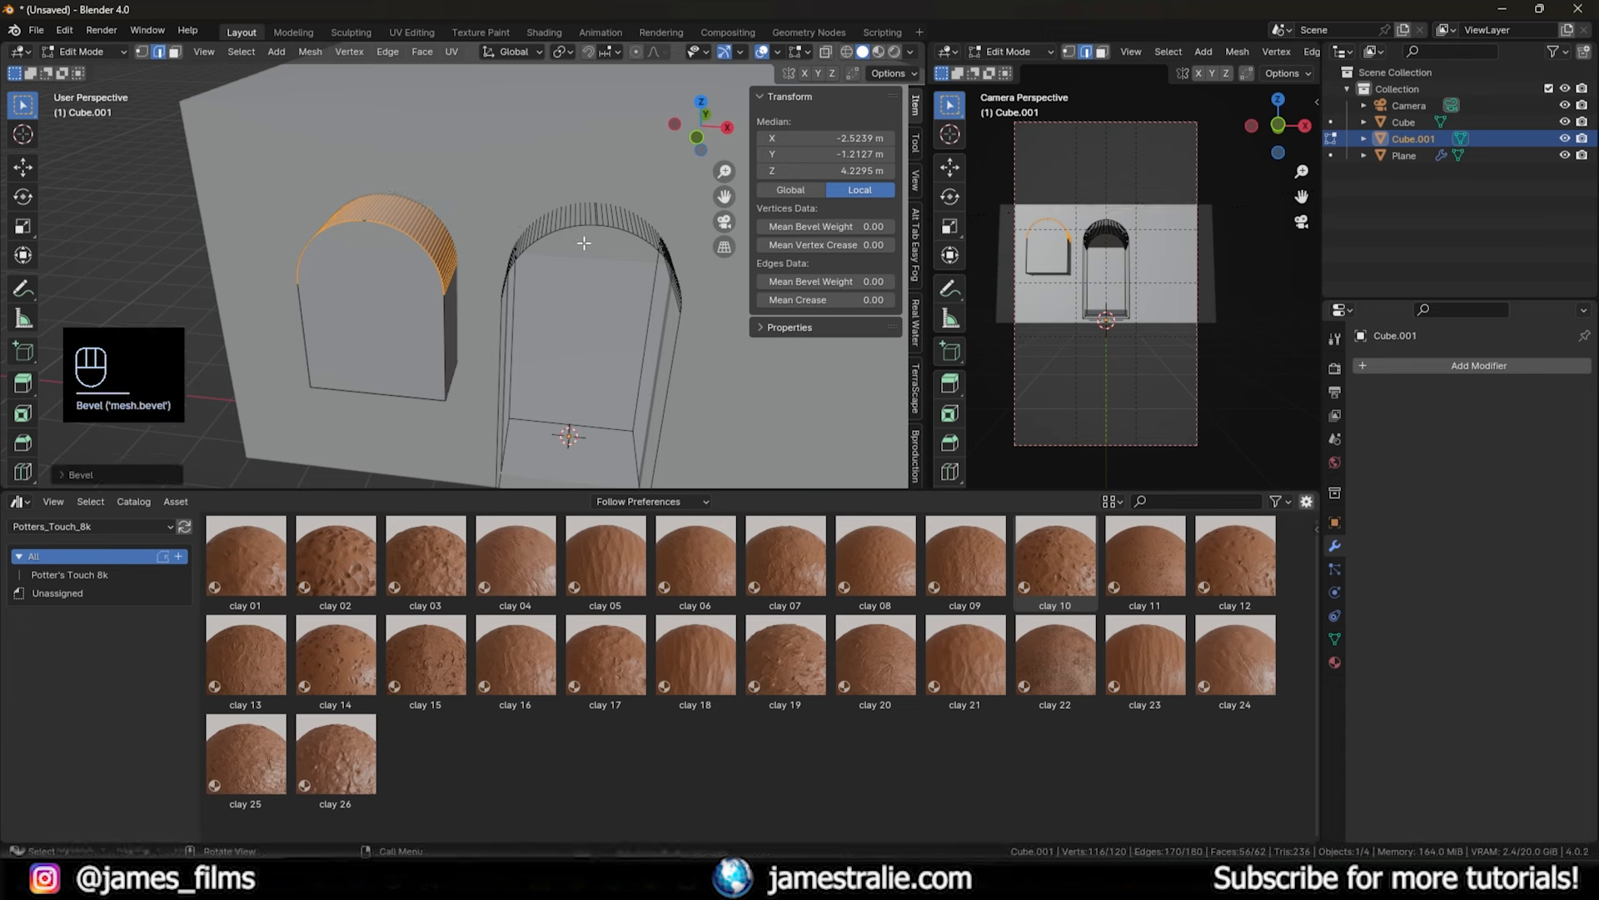
# - Narrow the arched window block along X to about 1.61 m wide
pyautogui.moveTo(560, 261); pyautogui.dragTo(546, 226, button='middle')
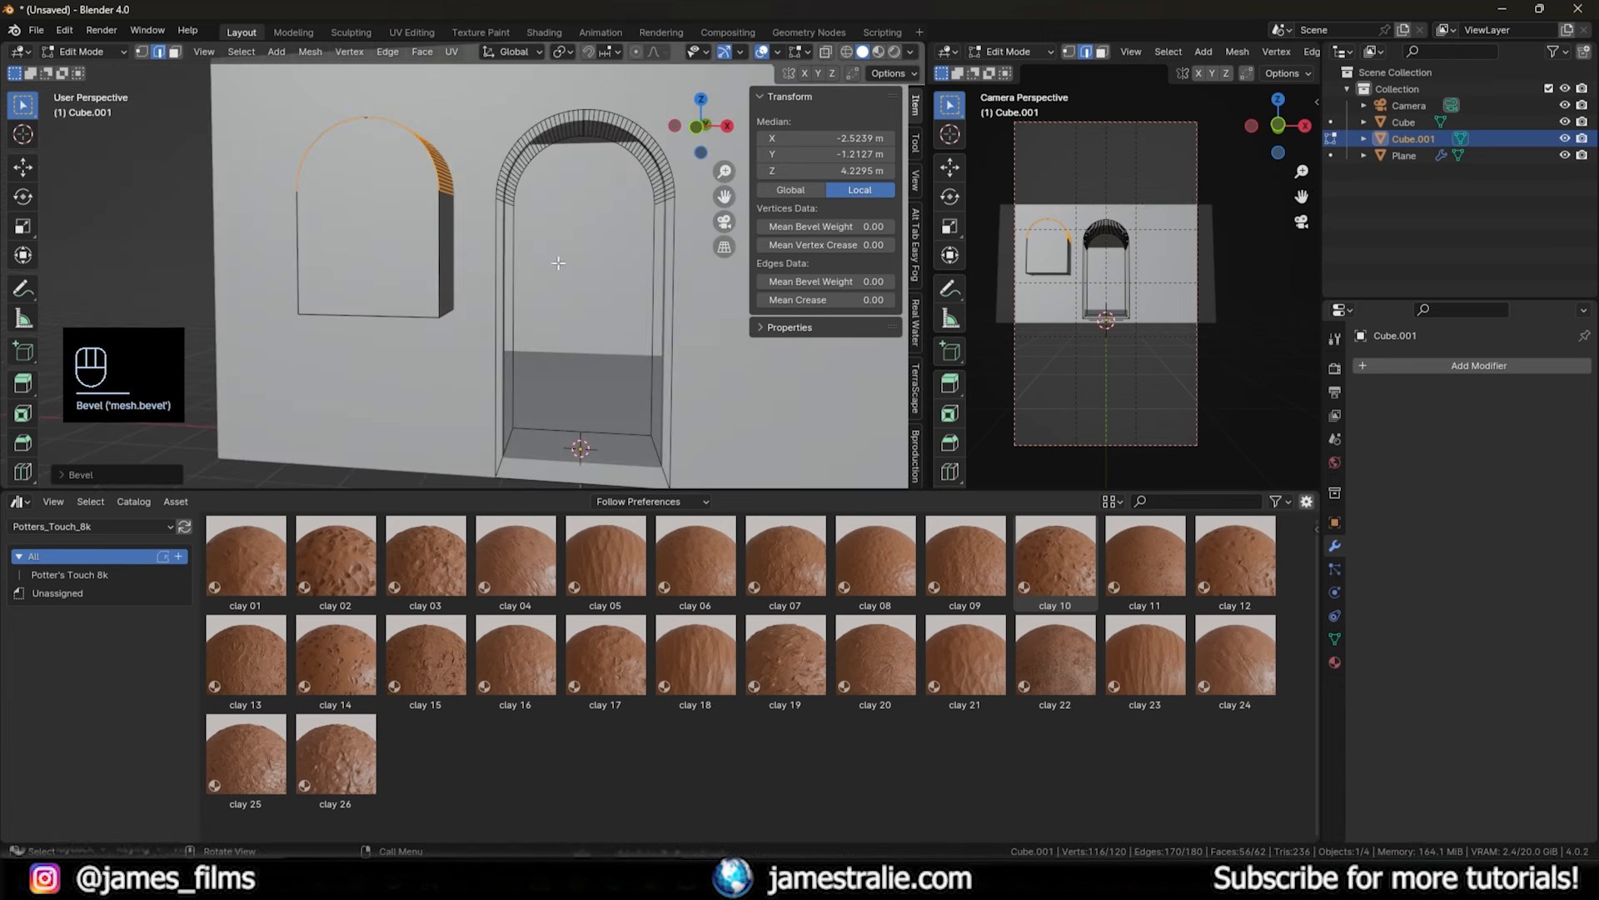
pyautogui.press('a')
pyautogui.press('s')
pyautogui.press('x')
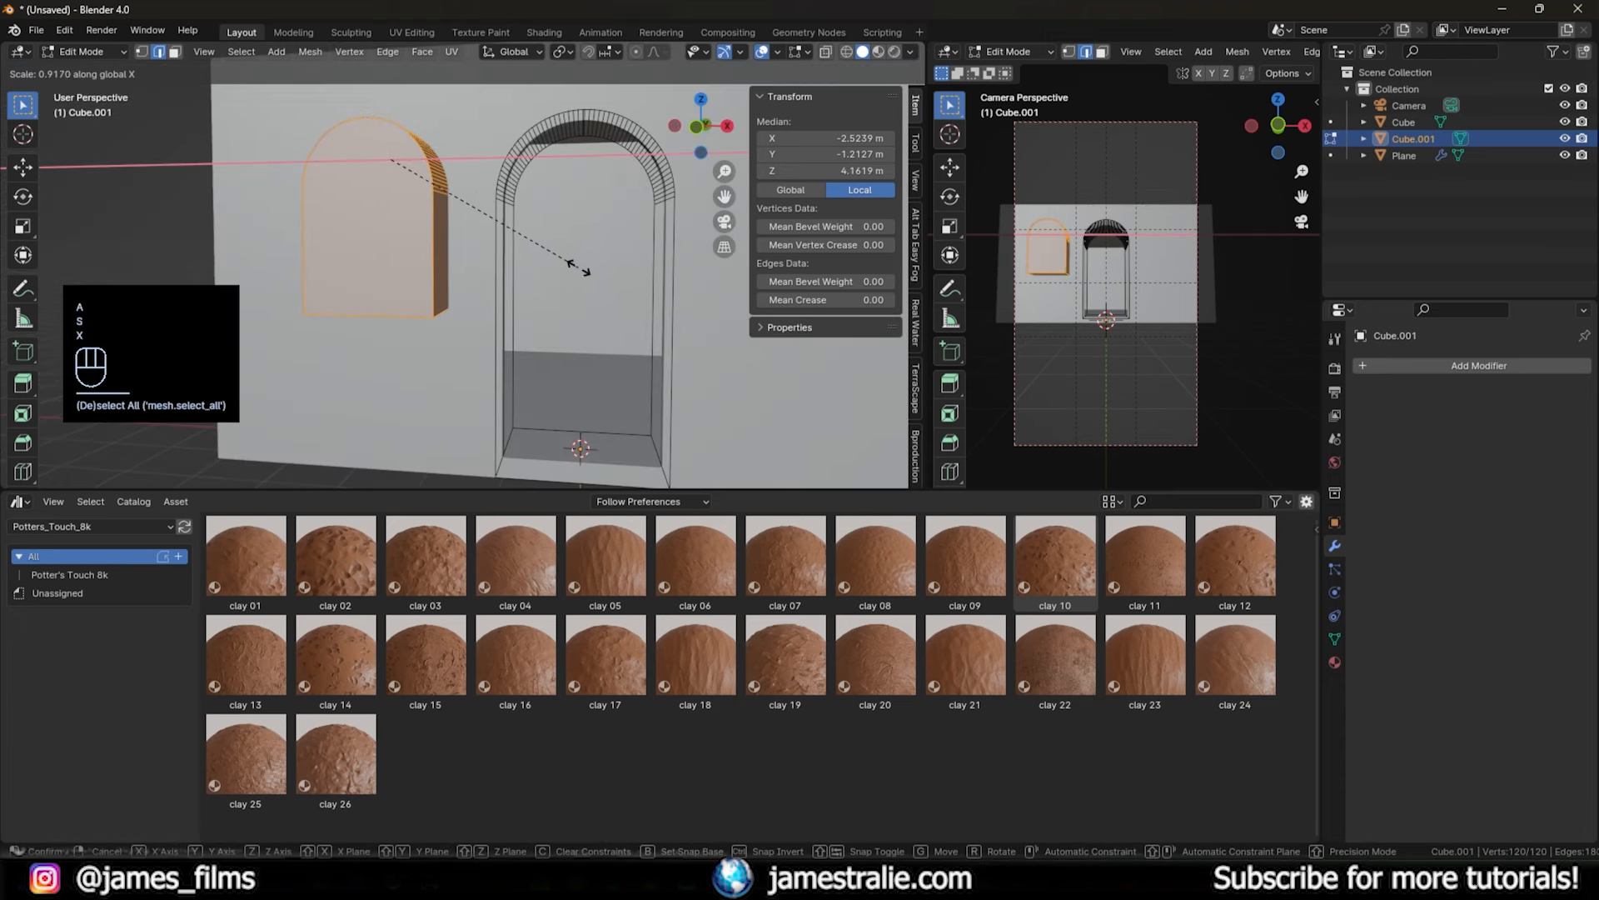
pyautogui.click(577, 266)
# - Lower the window block's bottom face to about Z 1.32 m, making the block 3.23 m tall, and leave mesh editing
pyautogui.press('KP_1')
pyautogui.scroll(3, 497, 320)
pyautogui.keyDown('shift'); pyautogui.moveTo(491, 318); pyautogui.dragTo(548, 216, button='middle'); pyautogui.keyUp('shift')
pyautogui.press('3')
pyautogui.click(458, 197)
pyautogui.press('g')
pyautogui.press('z')
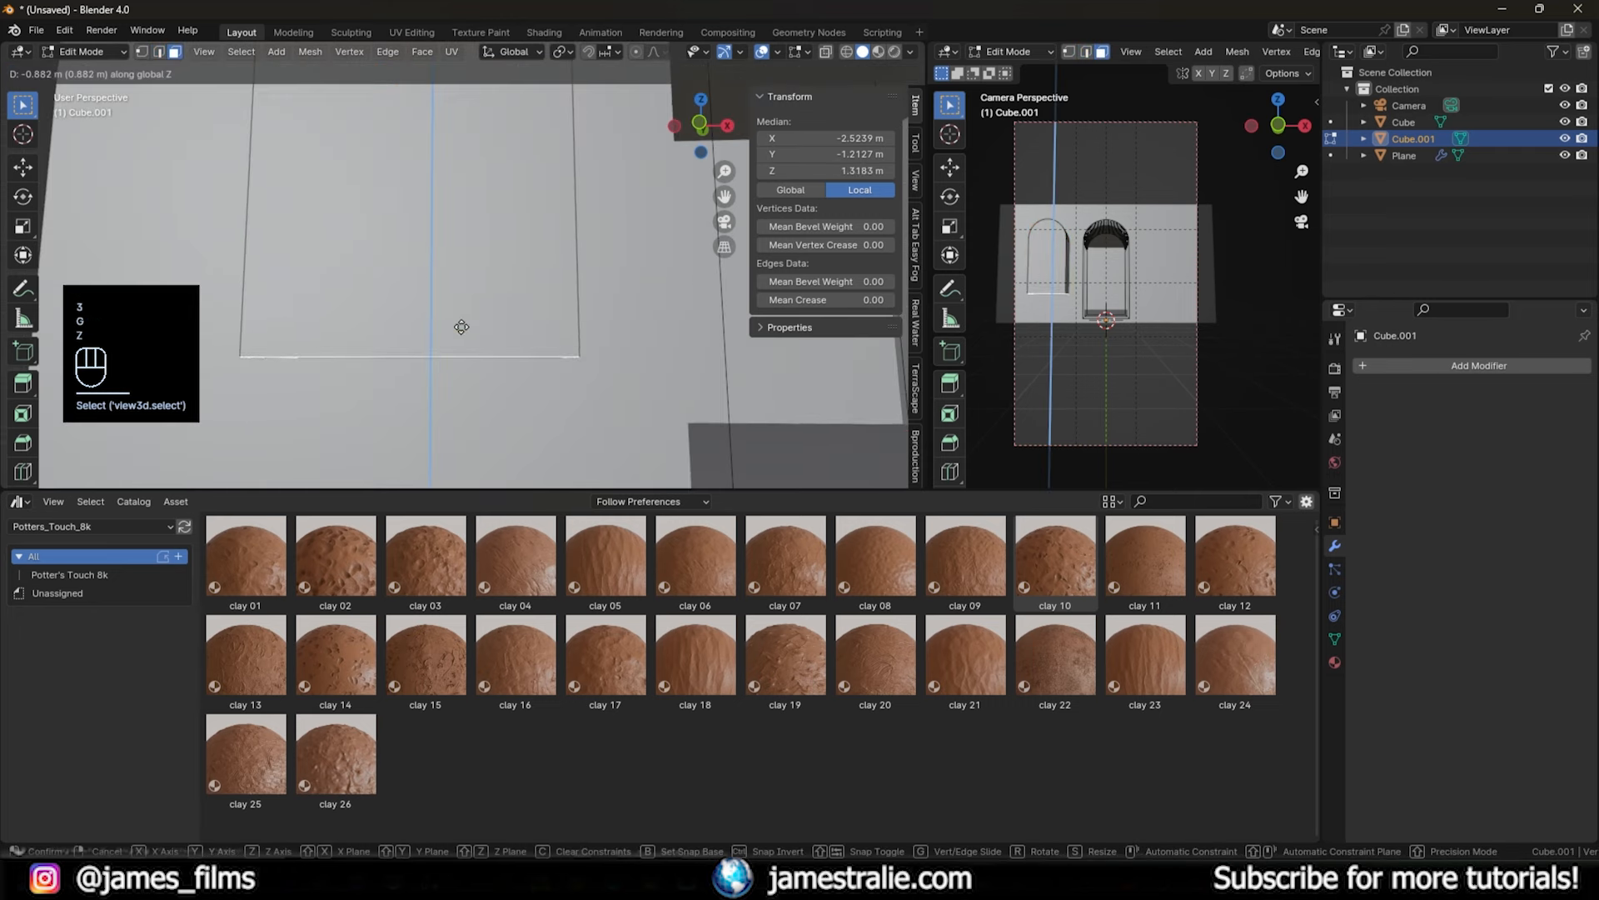
pyautogui.click(461, 327)
pyautogui.press('Tab')
# - Add an Array modifier to the window block with count 2 and a relative X offset factor of 3
pyautogui.press('KP_1')
pyautogui.keyDown('shift'); pyautogui.moveTo(486, 273); pyautogui.dragTo(424, 302, button='middle'); pyautogui.keyUp('shift')
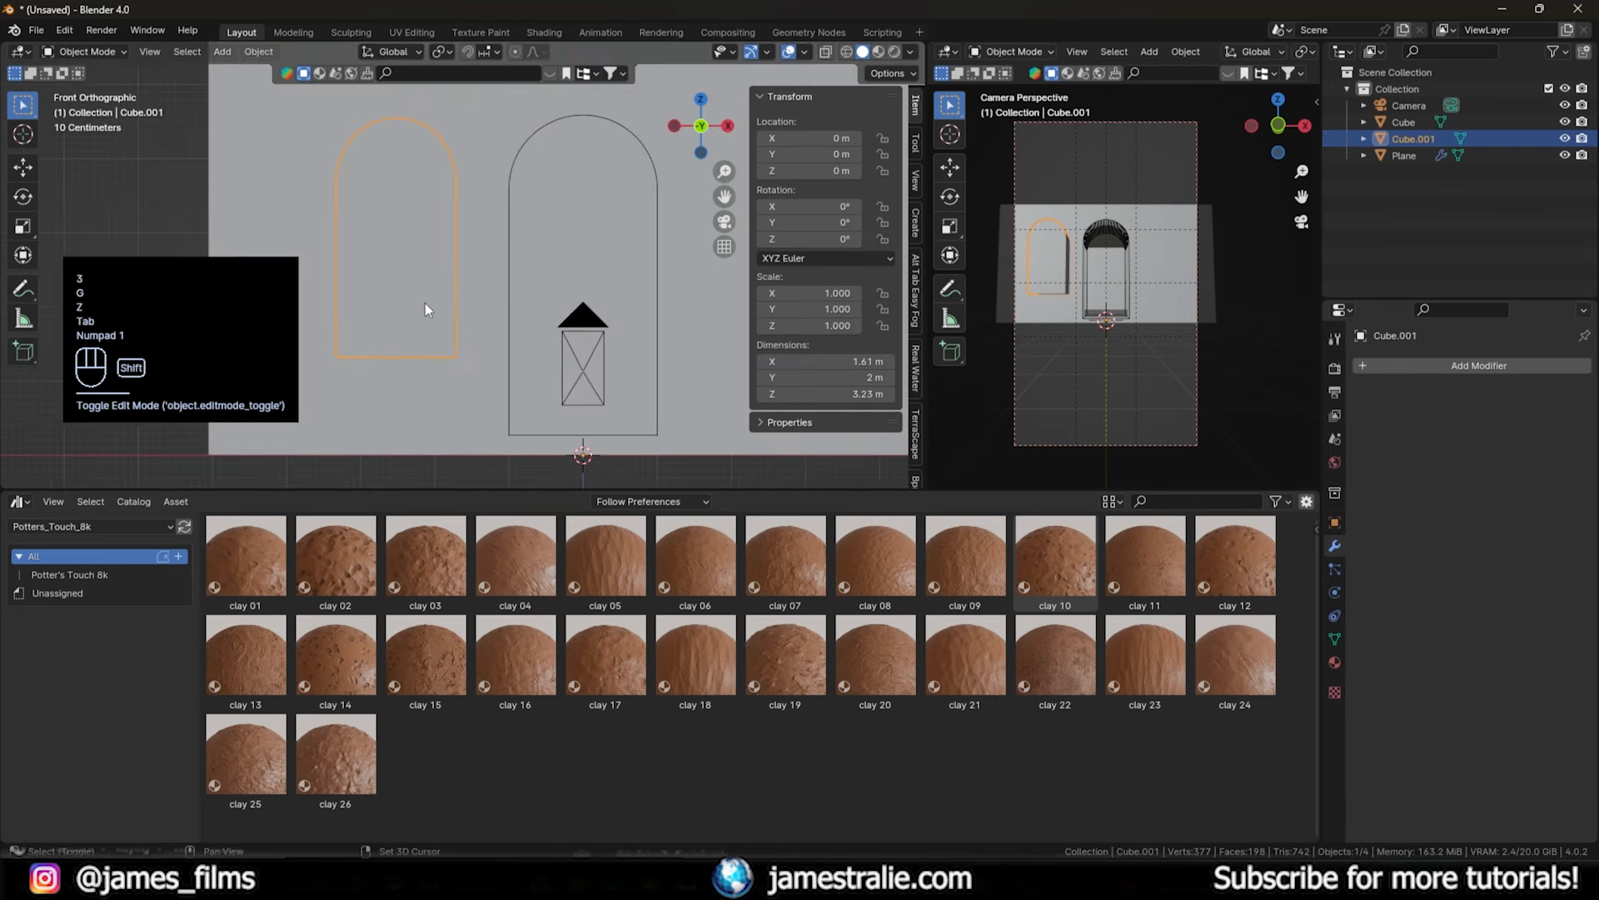
pyautogui.scroll(-4, 425, 302)
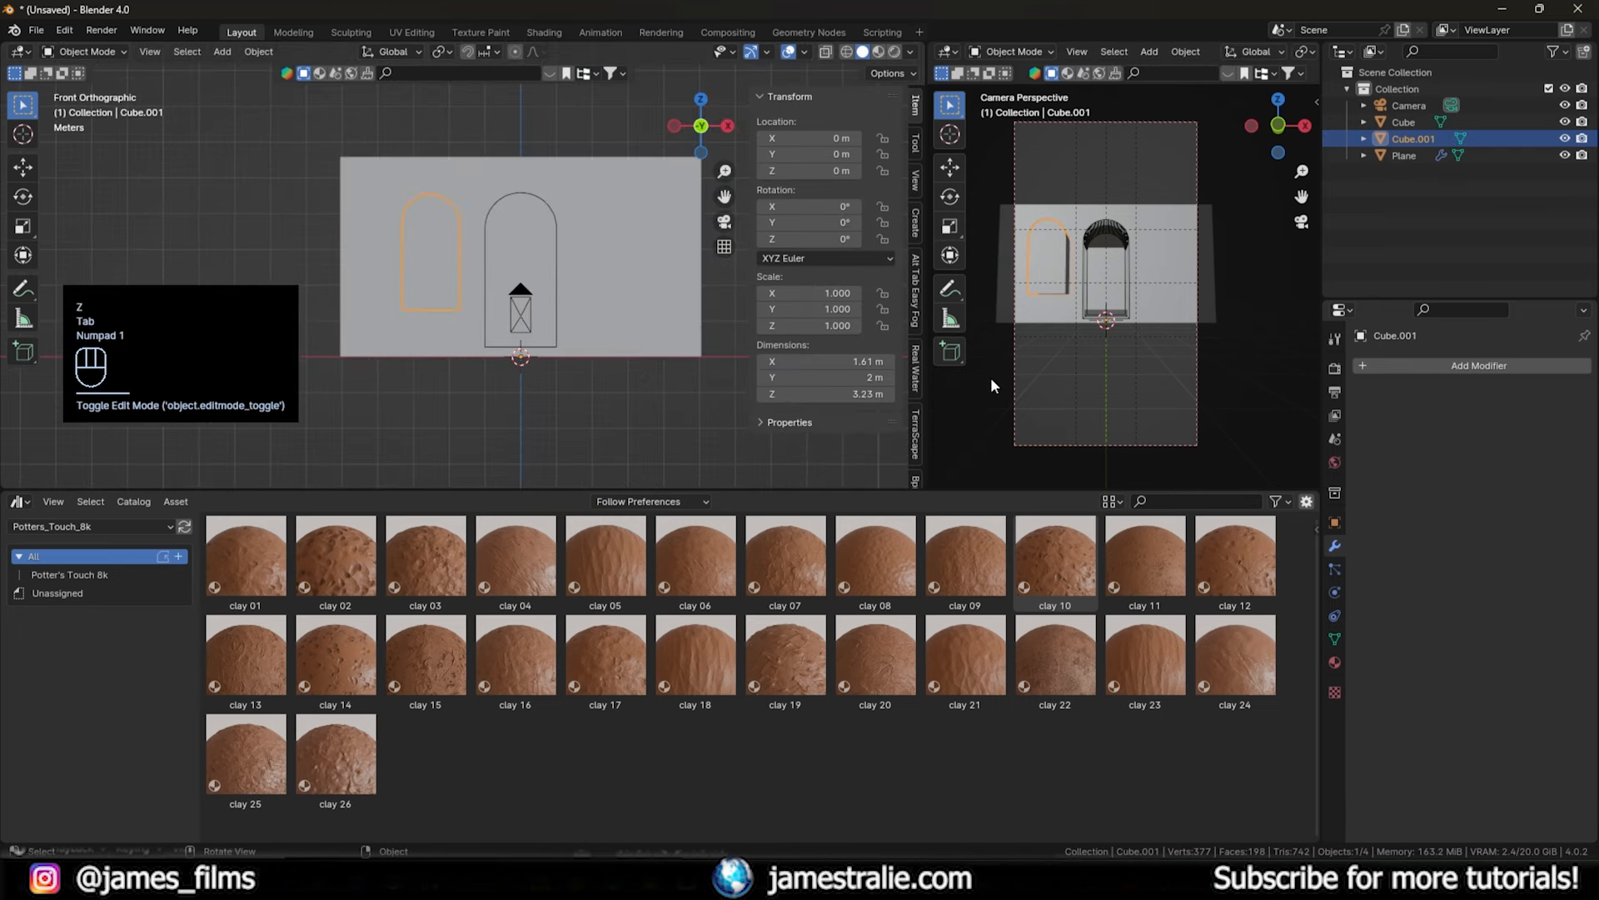
pyautogui.click(1457, 369)
pyautogui.moveTo(1426, 361)
pyautogui.click(1231, 368)
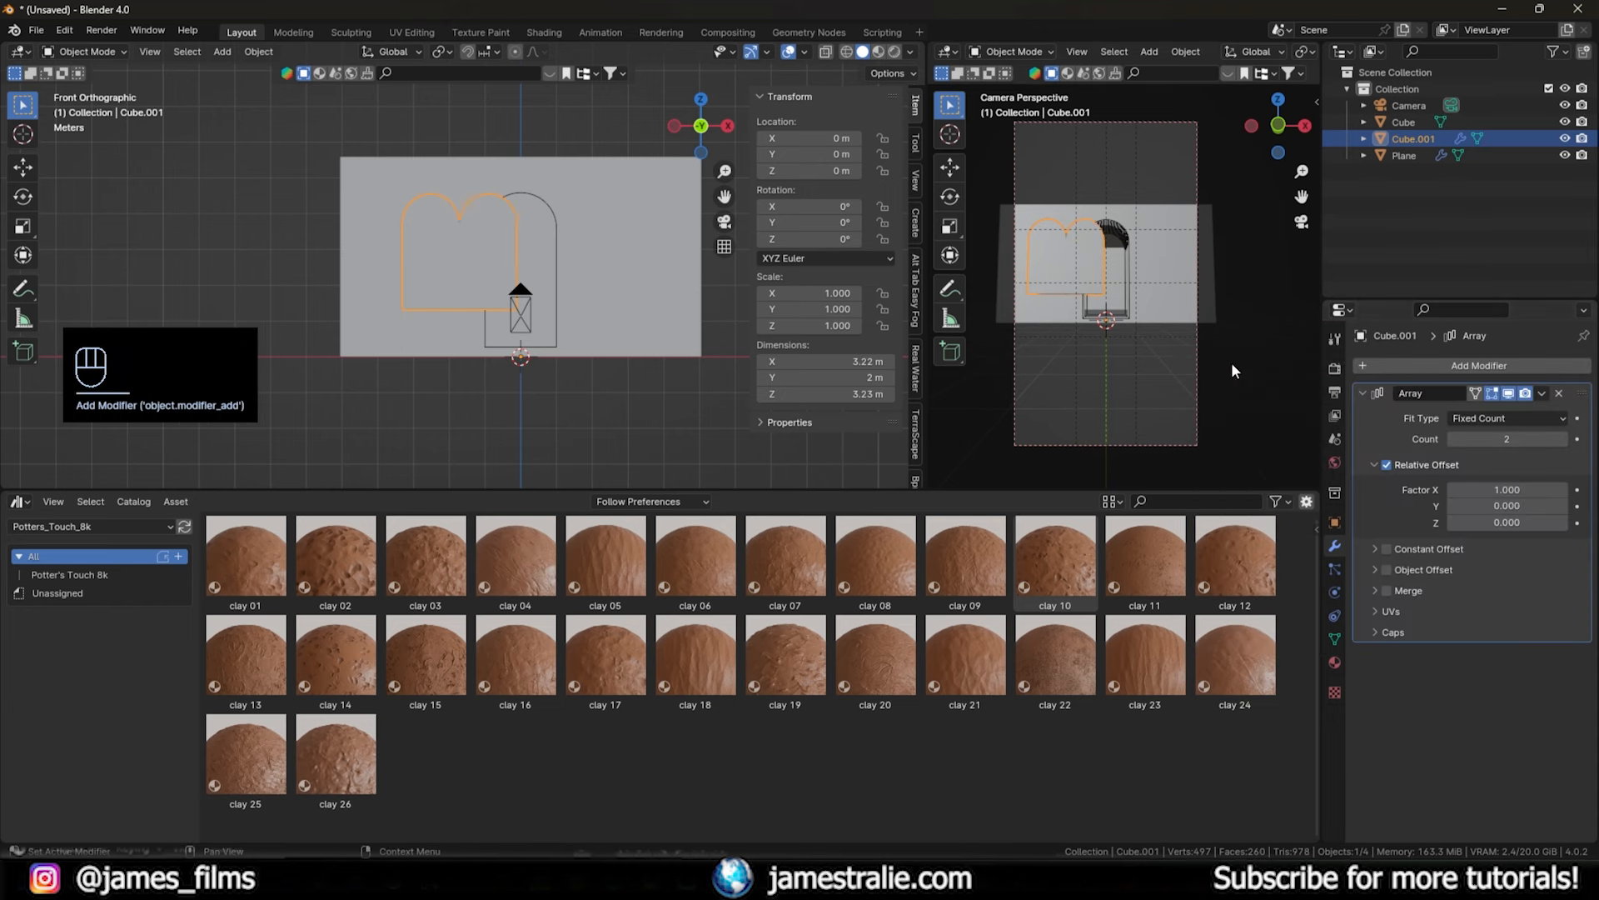
pyautogui.moveTo(1499, 490); pyautogui.dragTo(1539, 489)
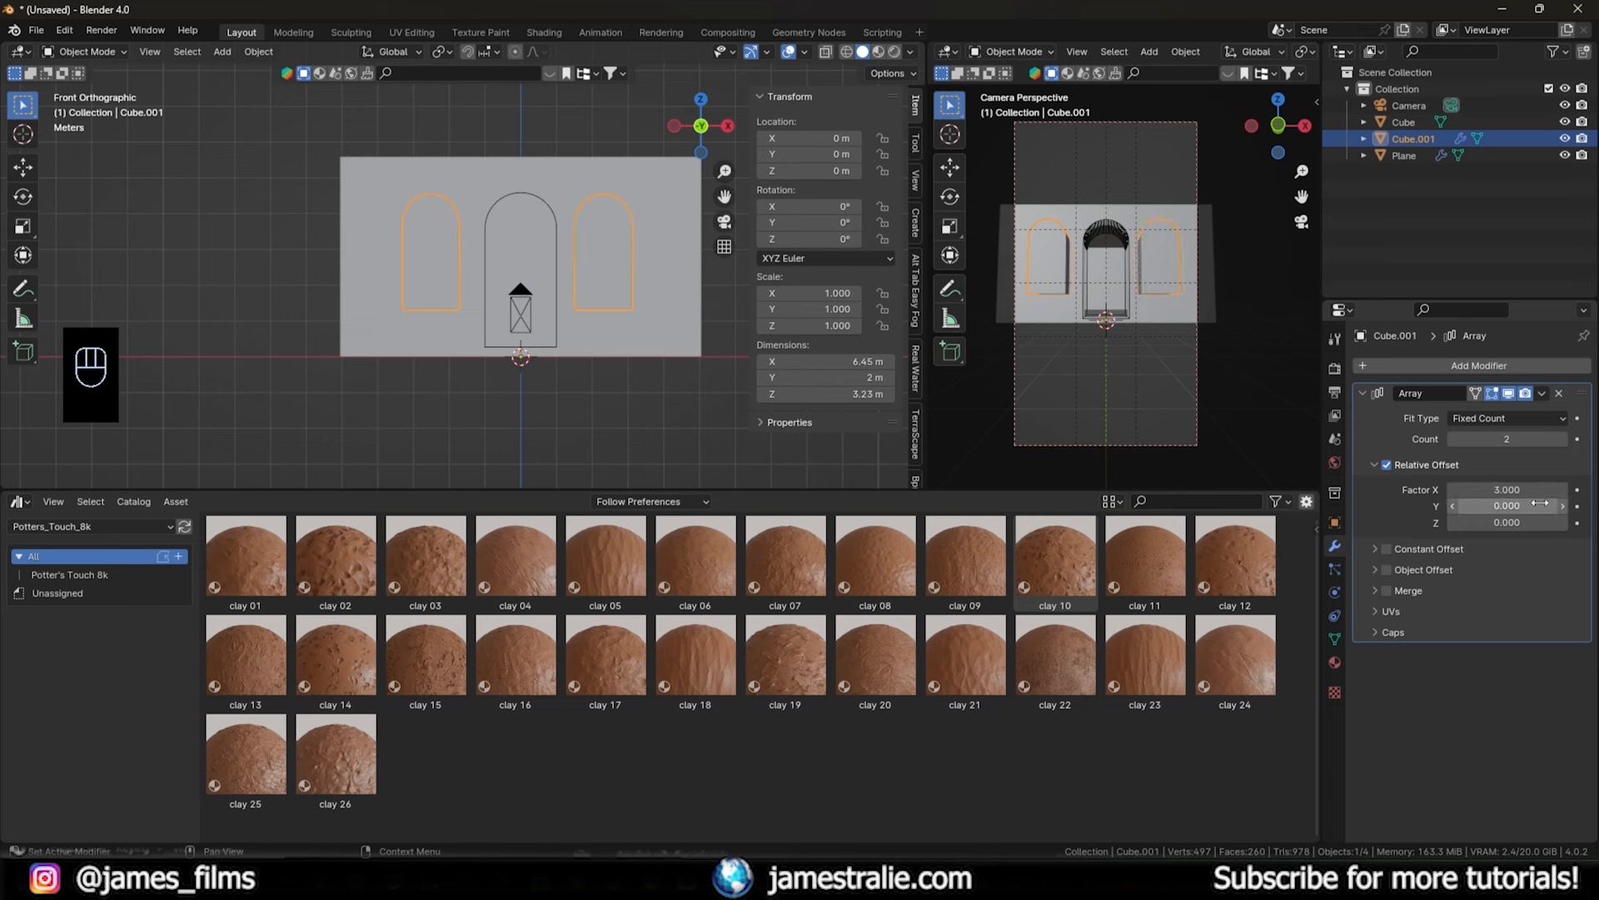
# - Center the arrayed window pair around the arch by moving it about 0.097 m along X
pyautogui.scroll(2, 560, 339)
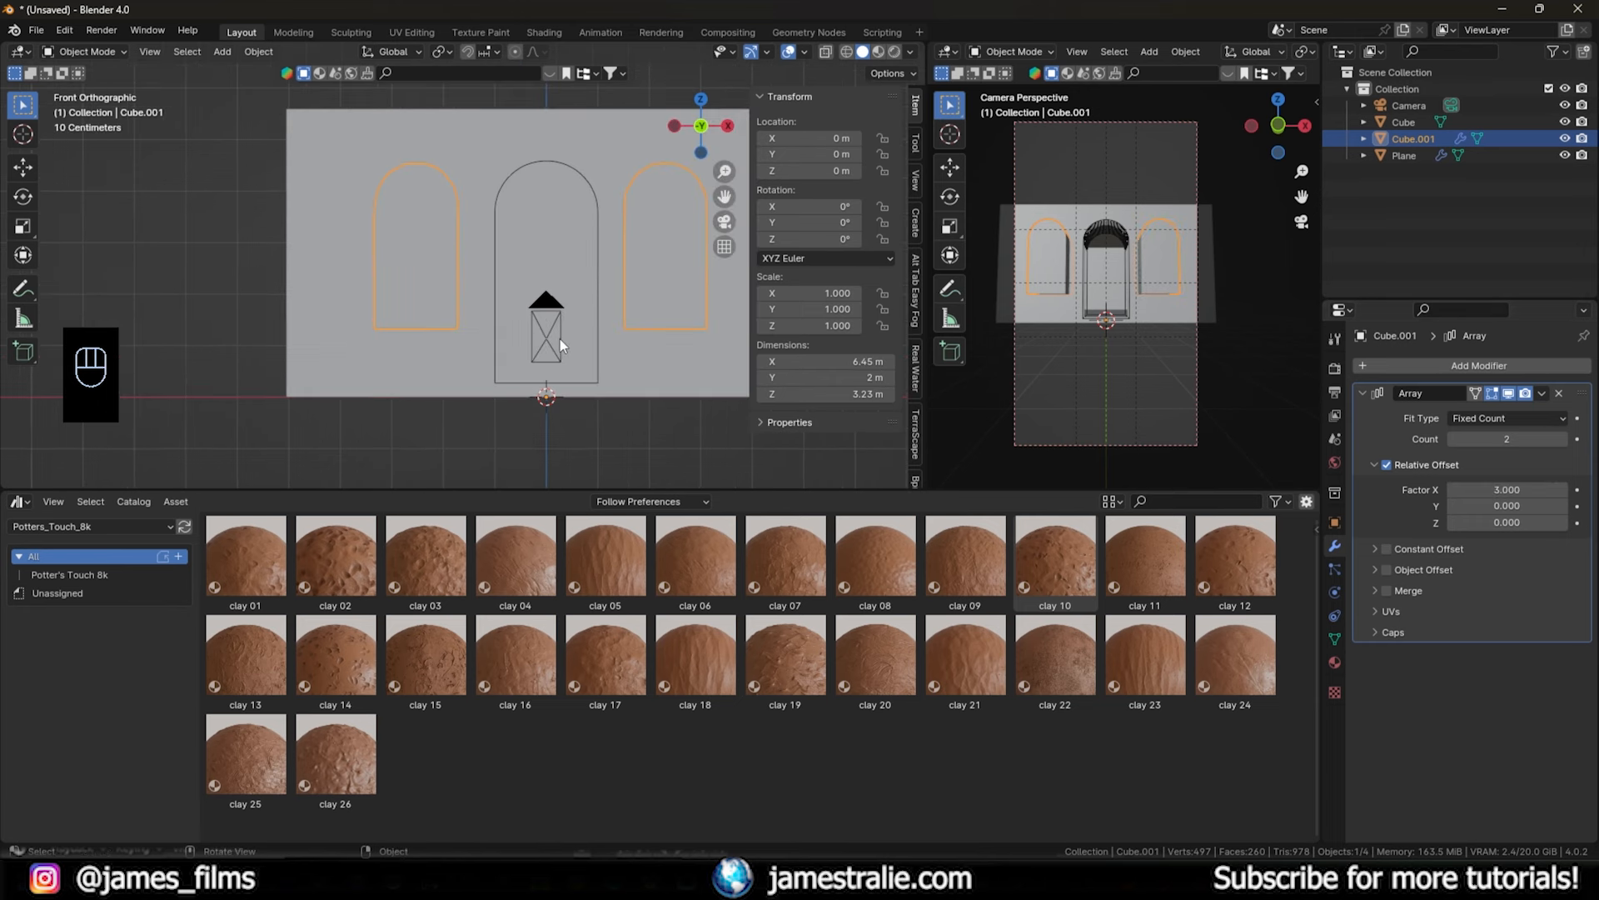
pyautogui.press('g')
pyautogui.press('x')
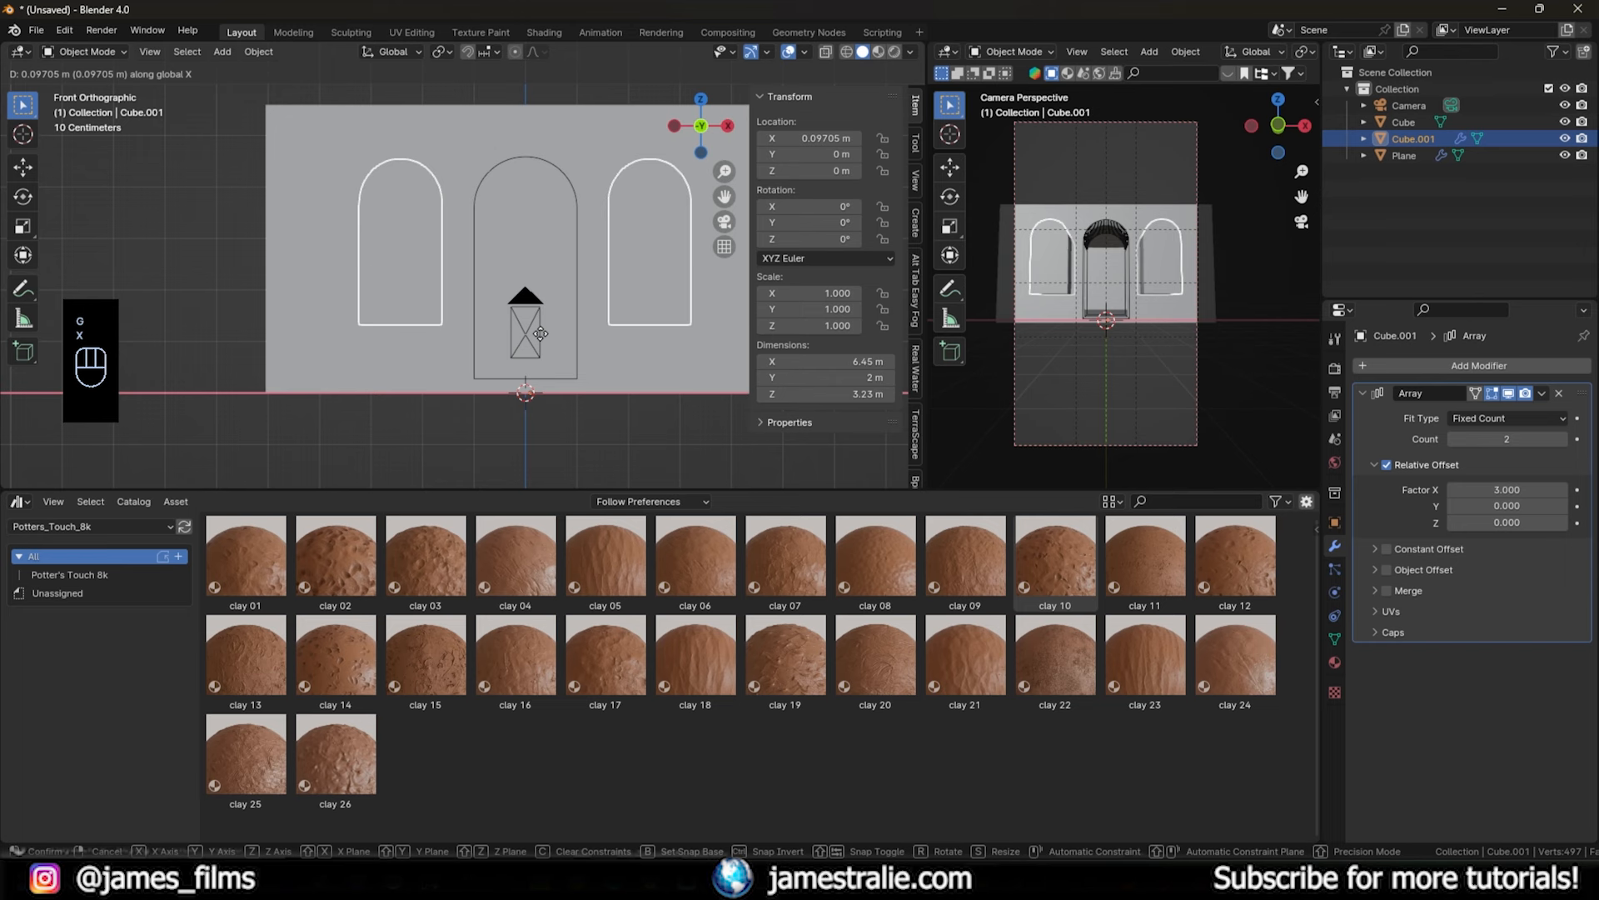
pyautogui.click(541, 333)
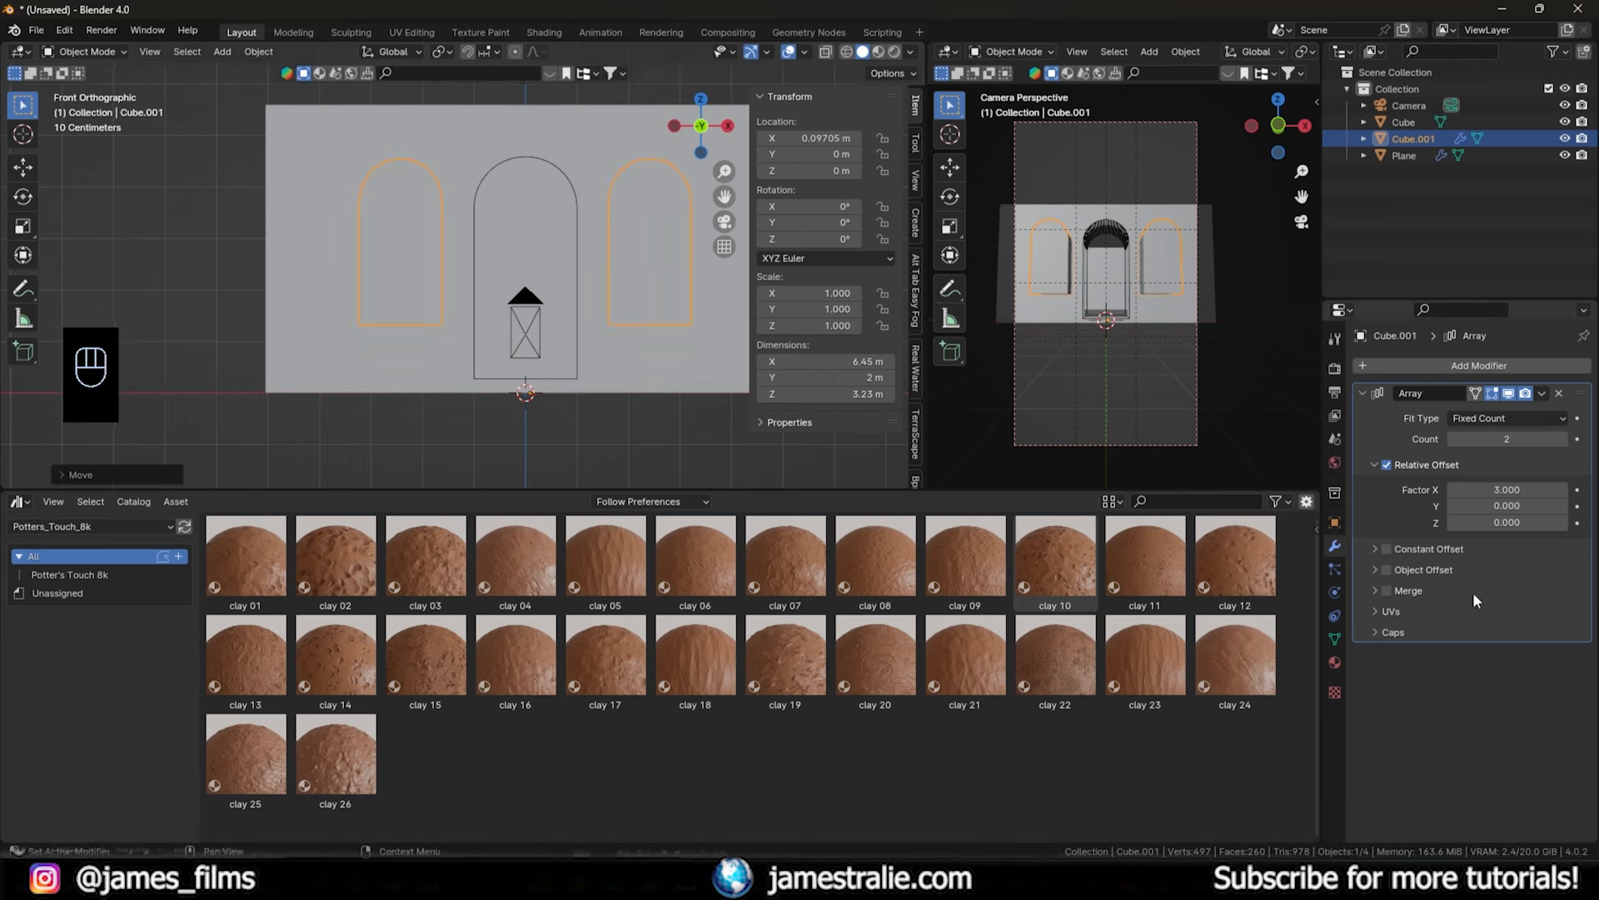
# - Set the window-pair cutter object's viewport display to Wire
pyautogui.click(1363, 392)
pyautogui.click(1334, 522)
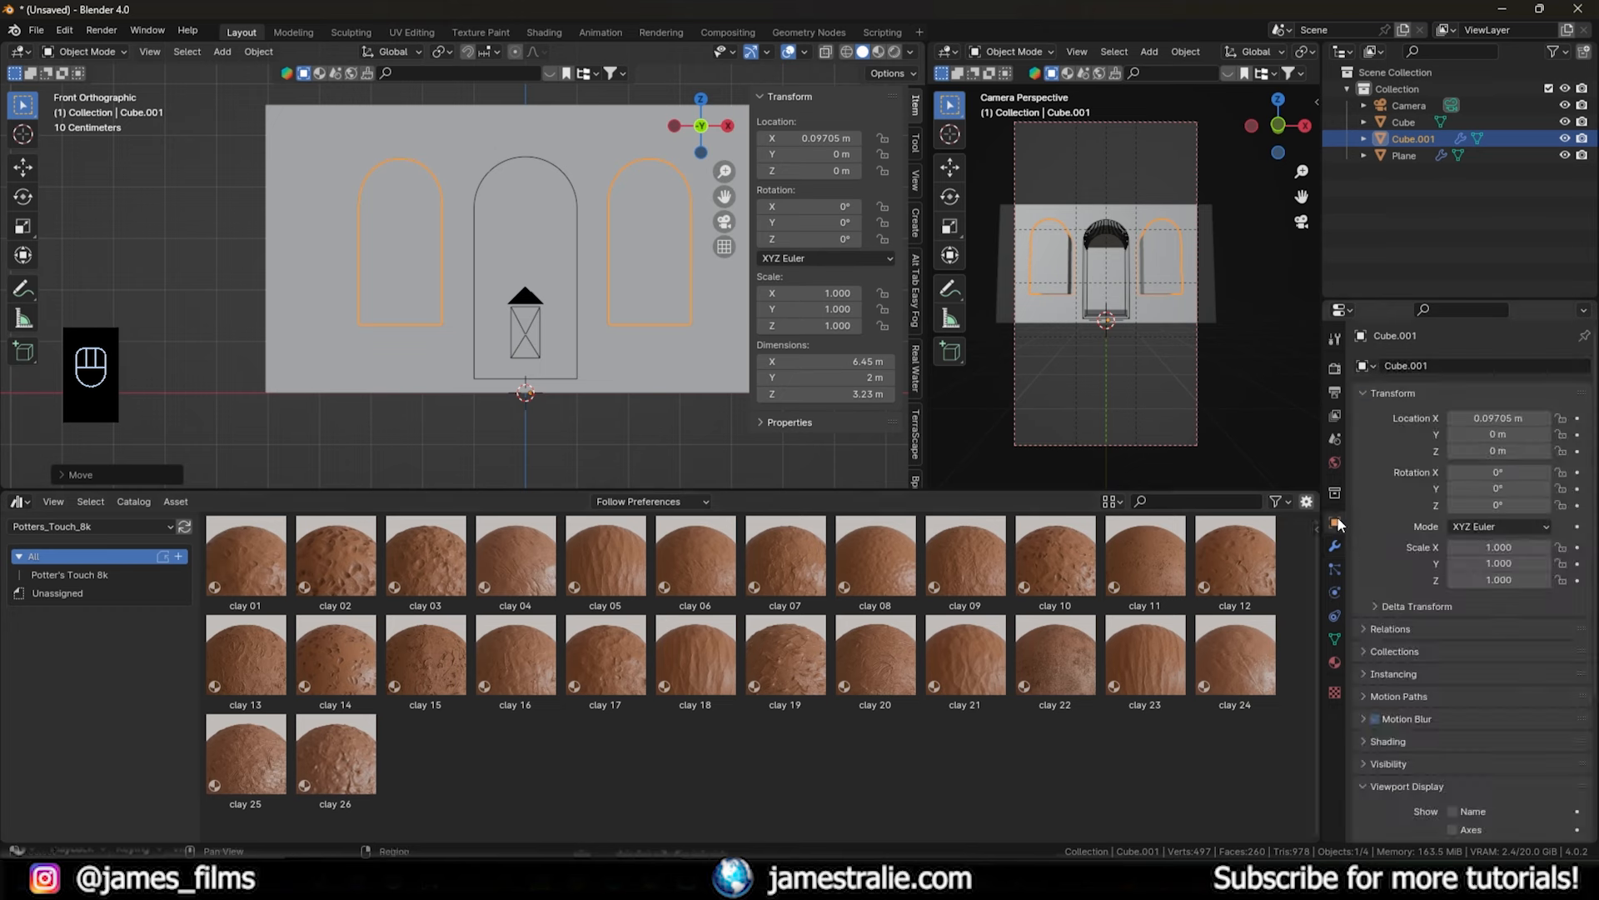
pyautogui.scroll(-5, 1416, 667)
pyautogui.click(1478, 761)
pyautogui.click(1481, 814)
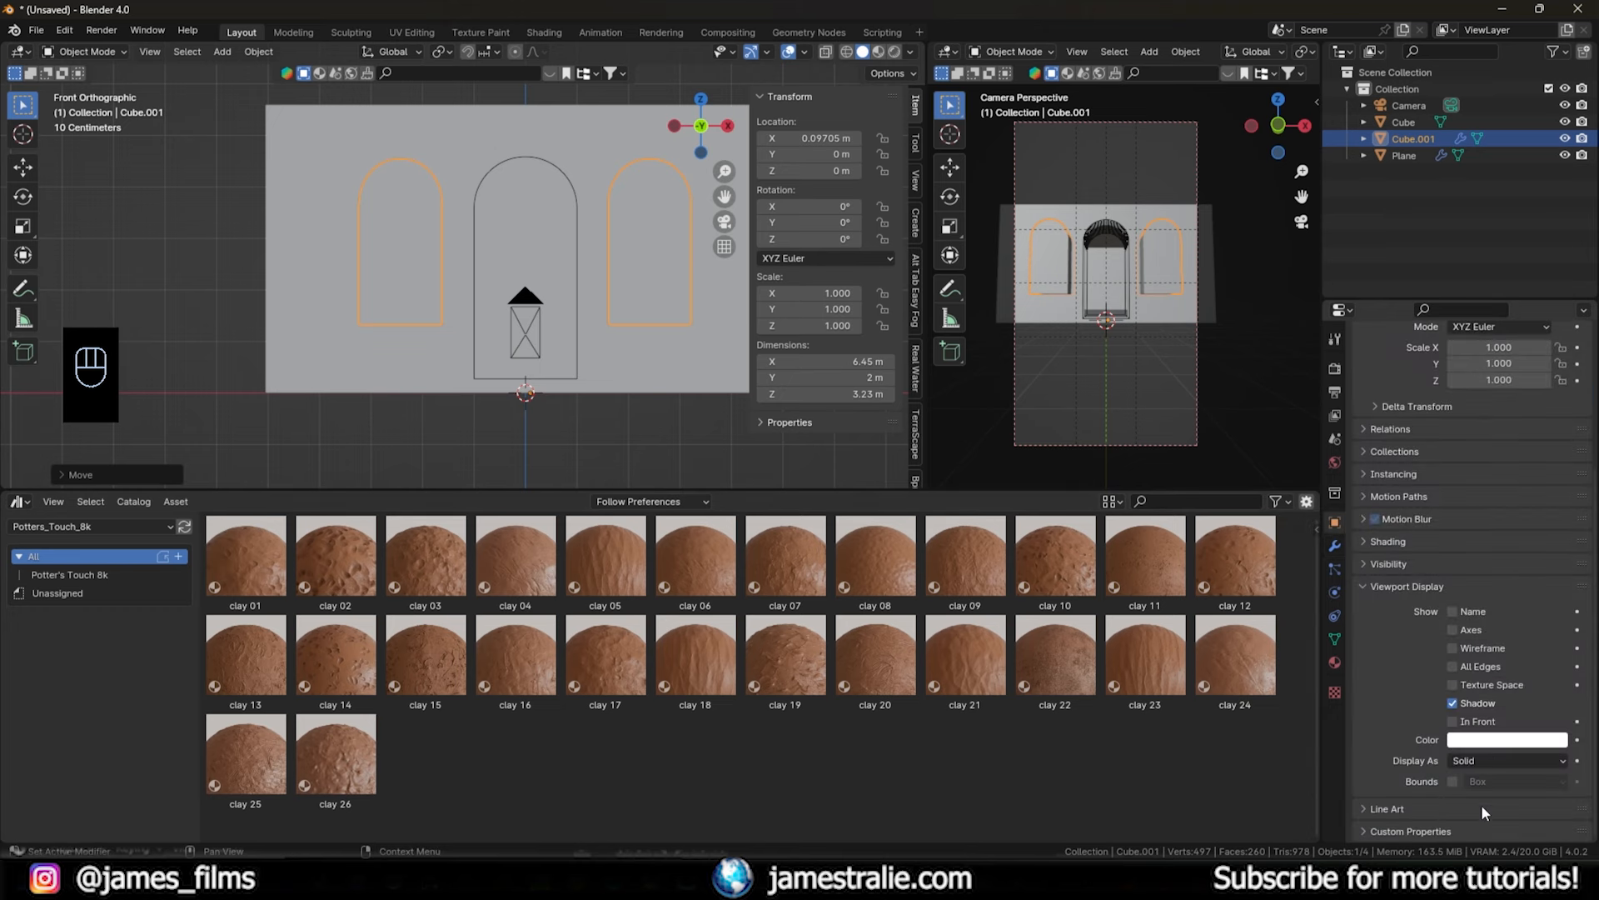
pyautogui.click(1482, 760)
pyautogui.click(1481, 797)
# - Add a Boolean Difference modifier with the Fast solver to the building, cutting it with the window pair Cube.001
pyautogui.moveTo(466, 252); pyautogui.dragTo(645, 278, button='middle')
pyautogui.click(645, 279)
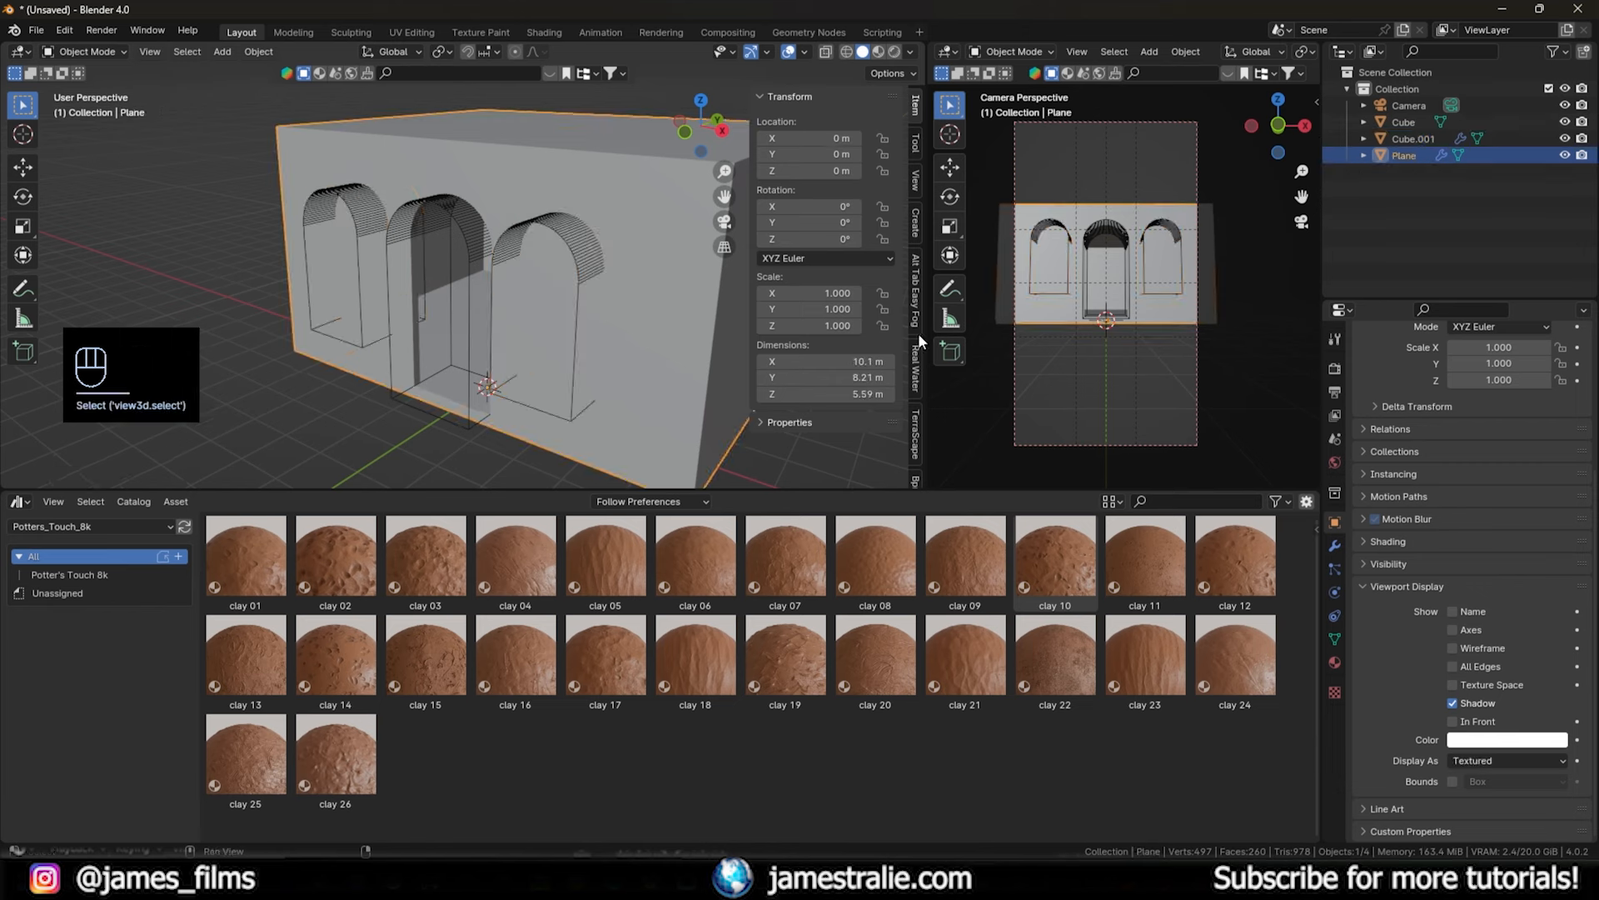
pyautogui.click(1334, 546)
pyautogui.click(1363, 415)
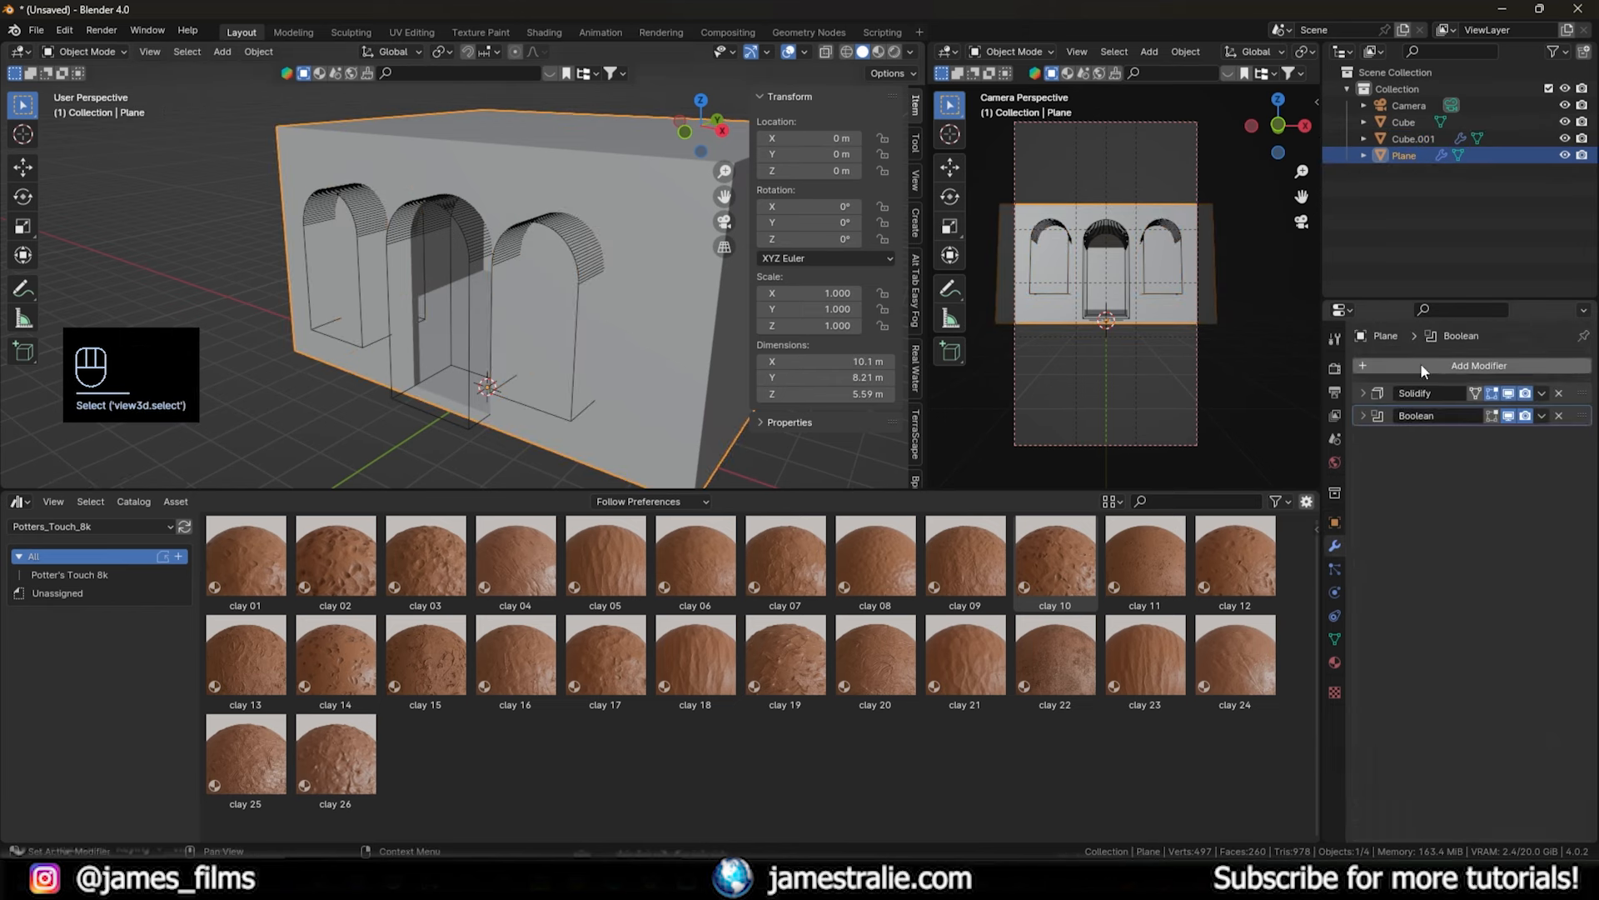
pyautogui.click(1421, 364)
pyautogui.moveTo(1417, 367)
pyautogui.click(1209, 400)
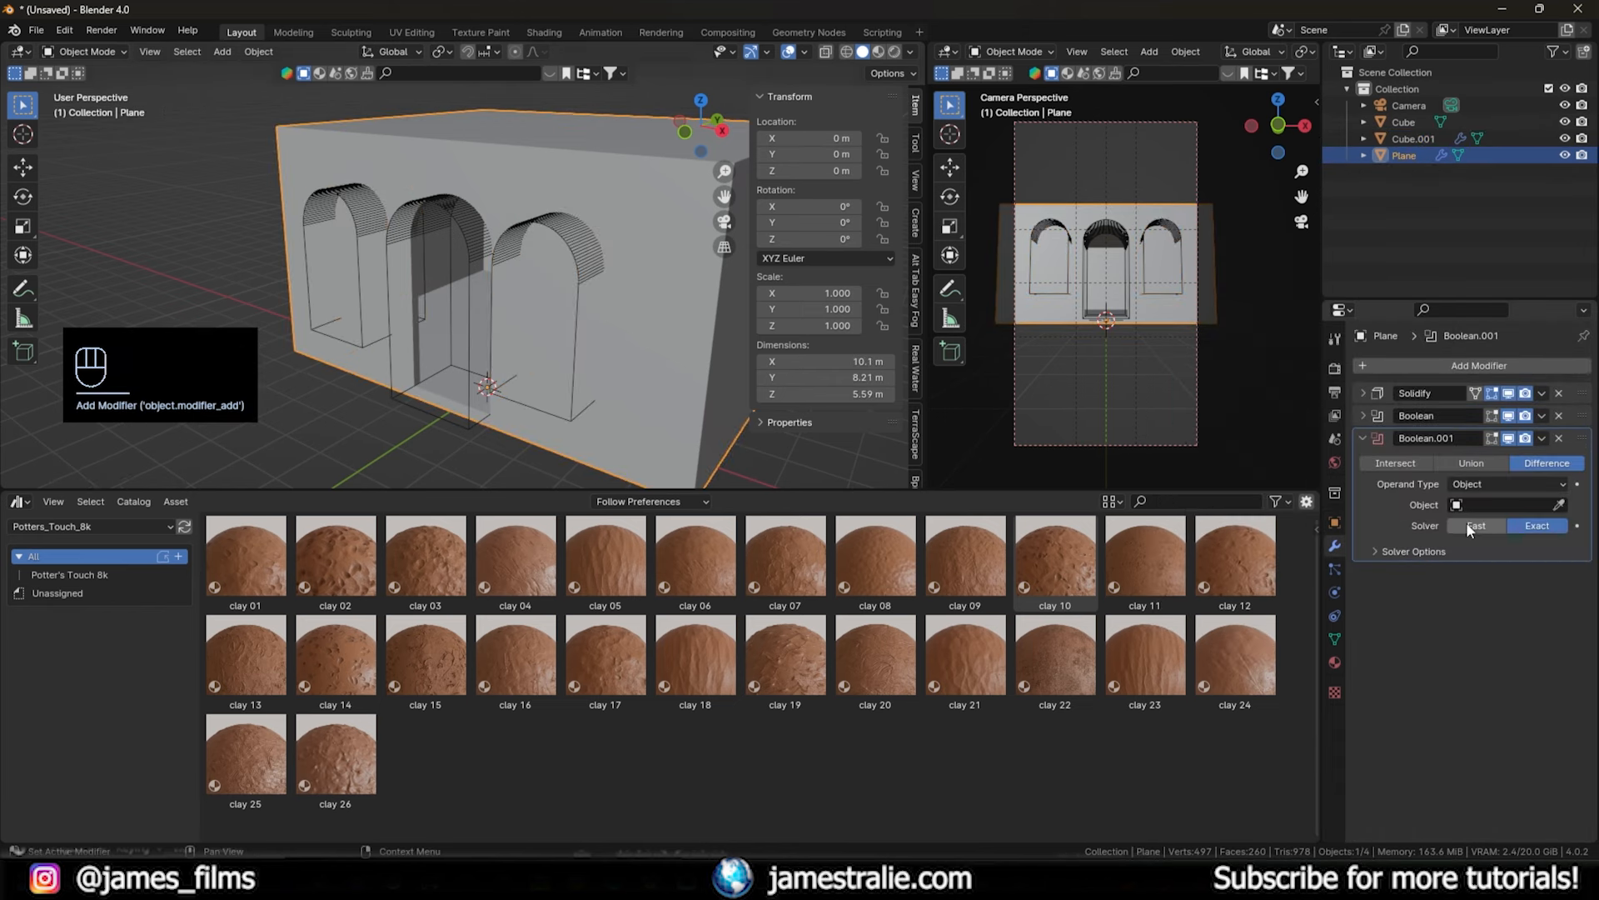
pyautogui.click(1558, 505)
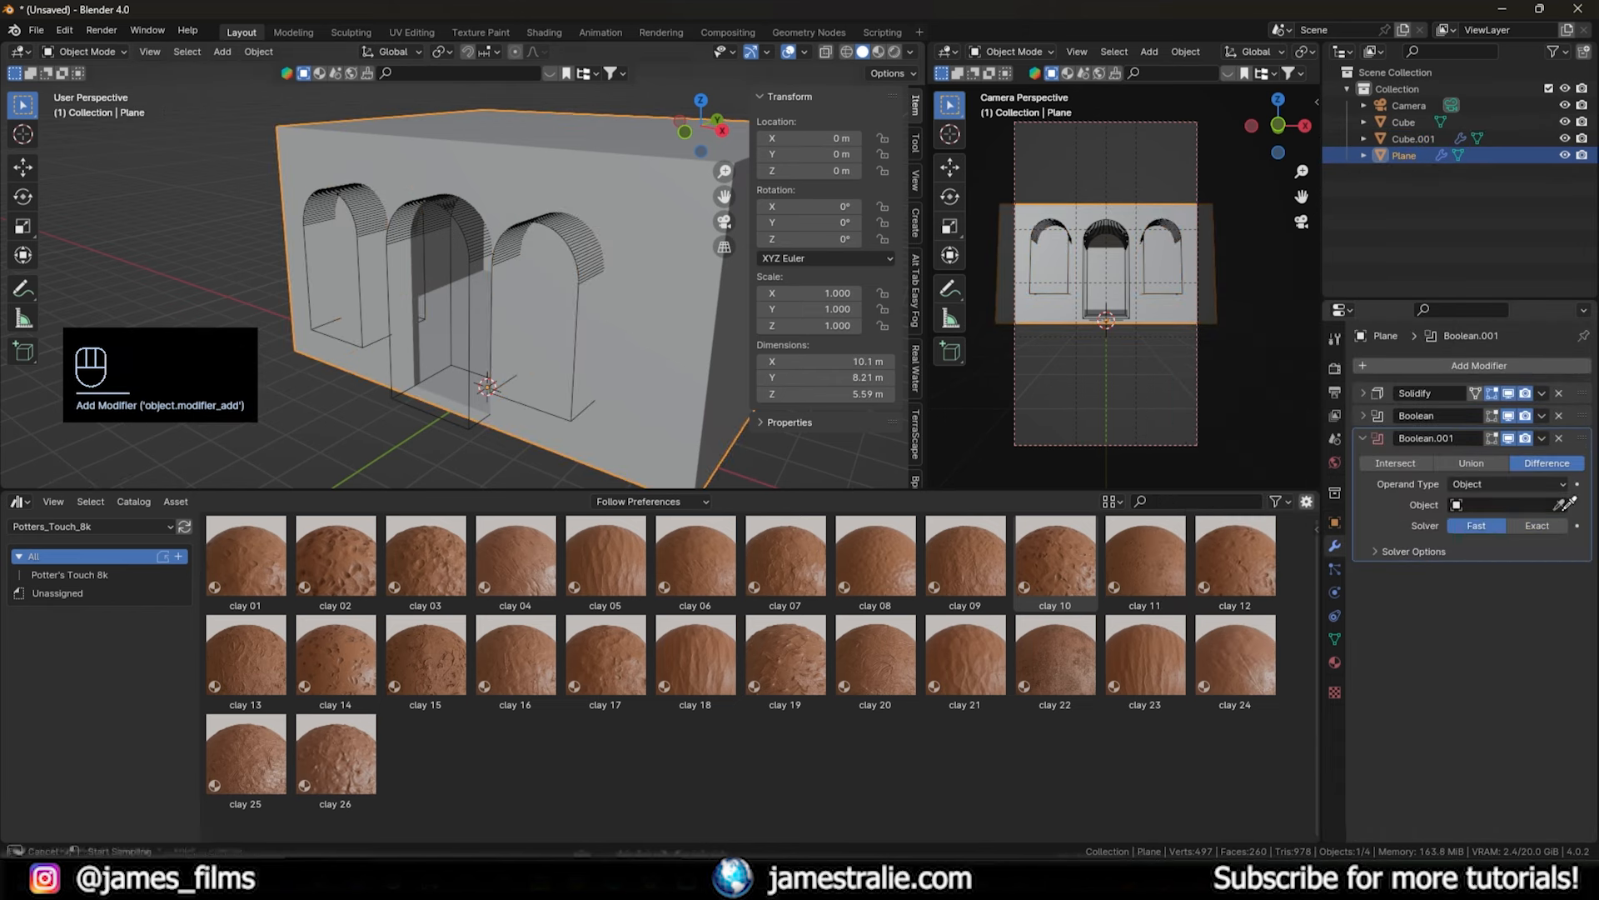
pyautogui.click(570, 420)
pyautogui.moveTo(570, 420); pyautogui.dragTo(593, 389, button='middle')
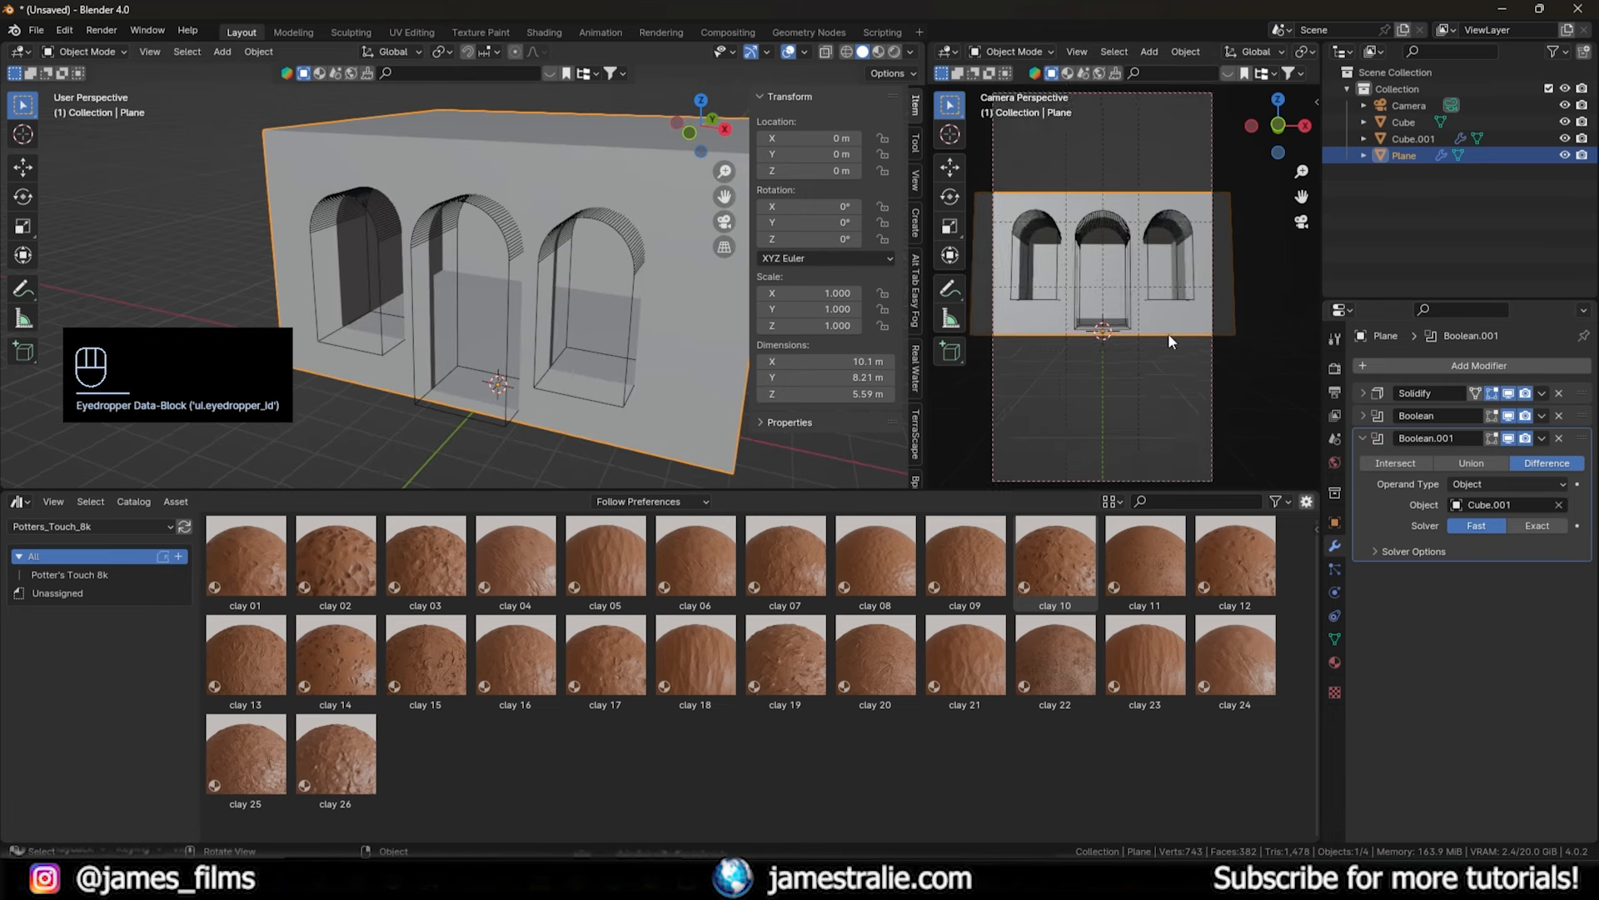
# - Shift the front window pair about -0.059 m along X
pyautogui.scroll(-3, 1257, 44)
pyautogui.scroll(-2, 1257, 43)
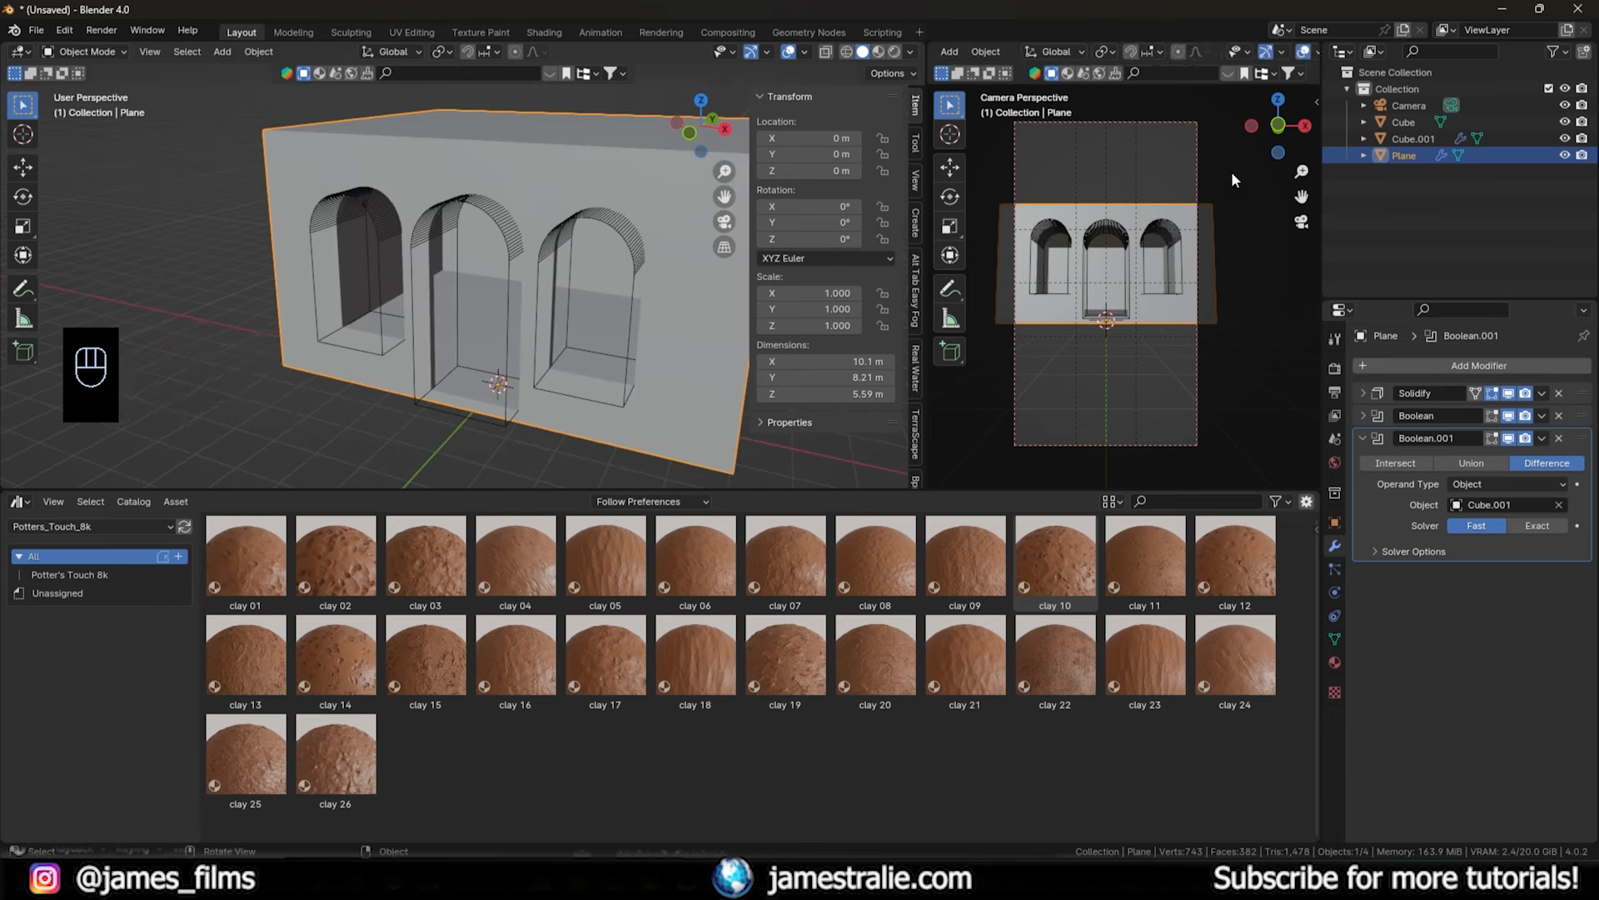
pyautogui.scroll(2, 1141, 320)
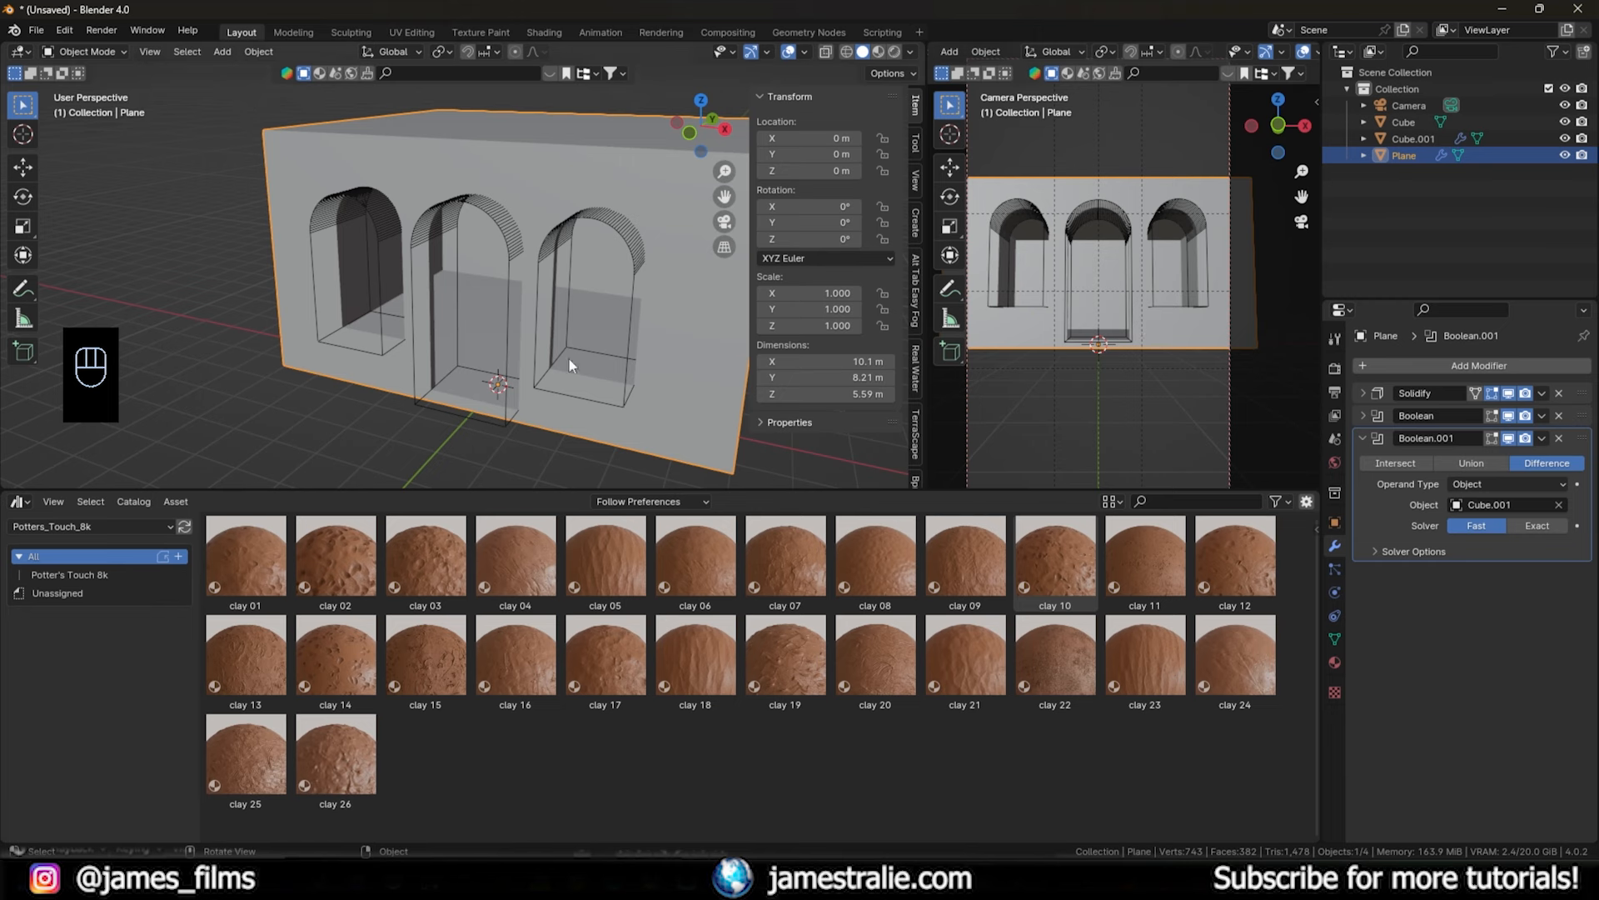
pyautogui.click(623, 407)
pyautogui.press('g')
pyautogui.press('x')
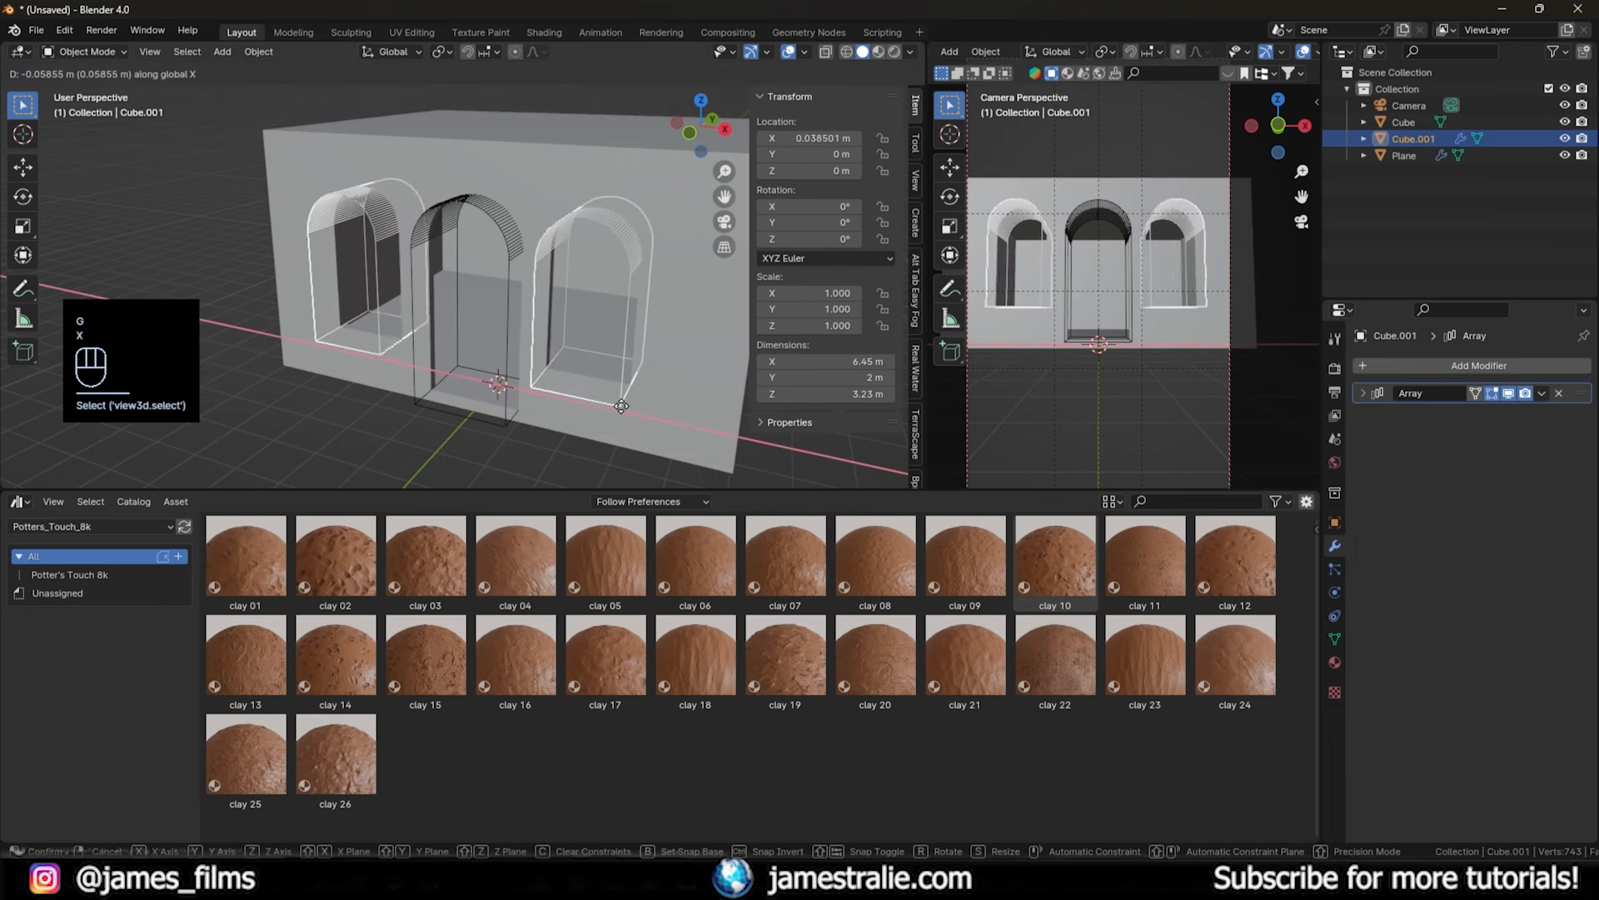
pyautogui.click(621, 407)
# - Duplicate the window pair in place and turn off the copy's Array modifier in the viewport
pyautogui.scroll(-3, 593, 379)
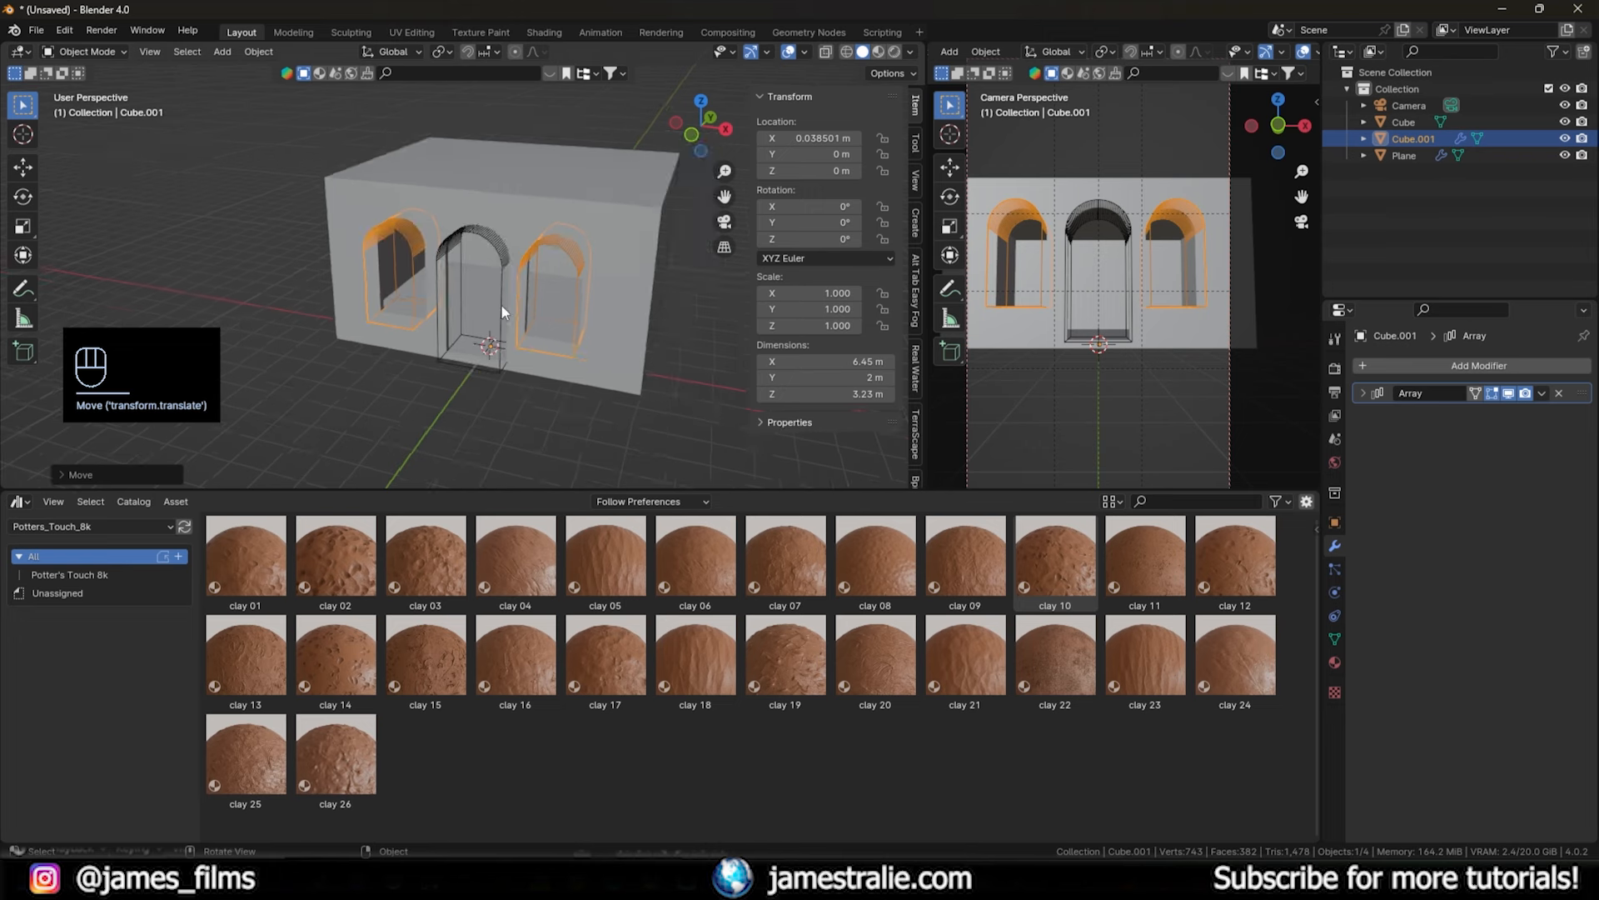
pyautogui.hotkey('shift', 'd')
pyautogui.rightClick(418, 328)
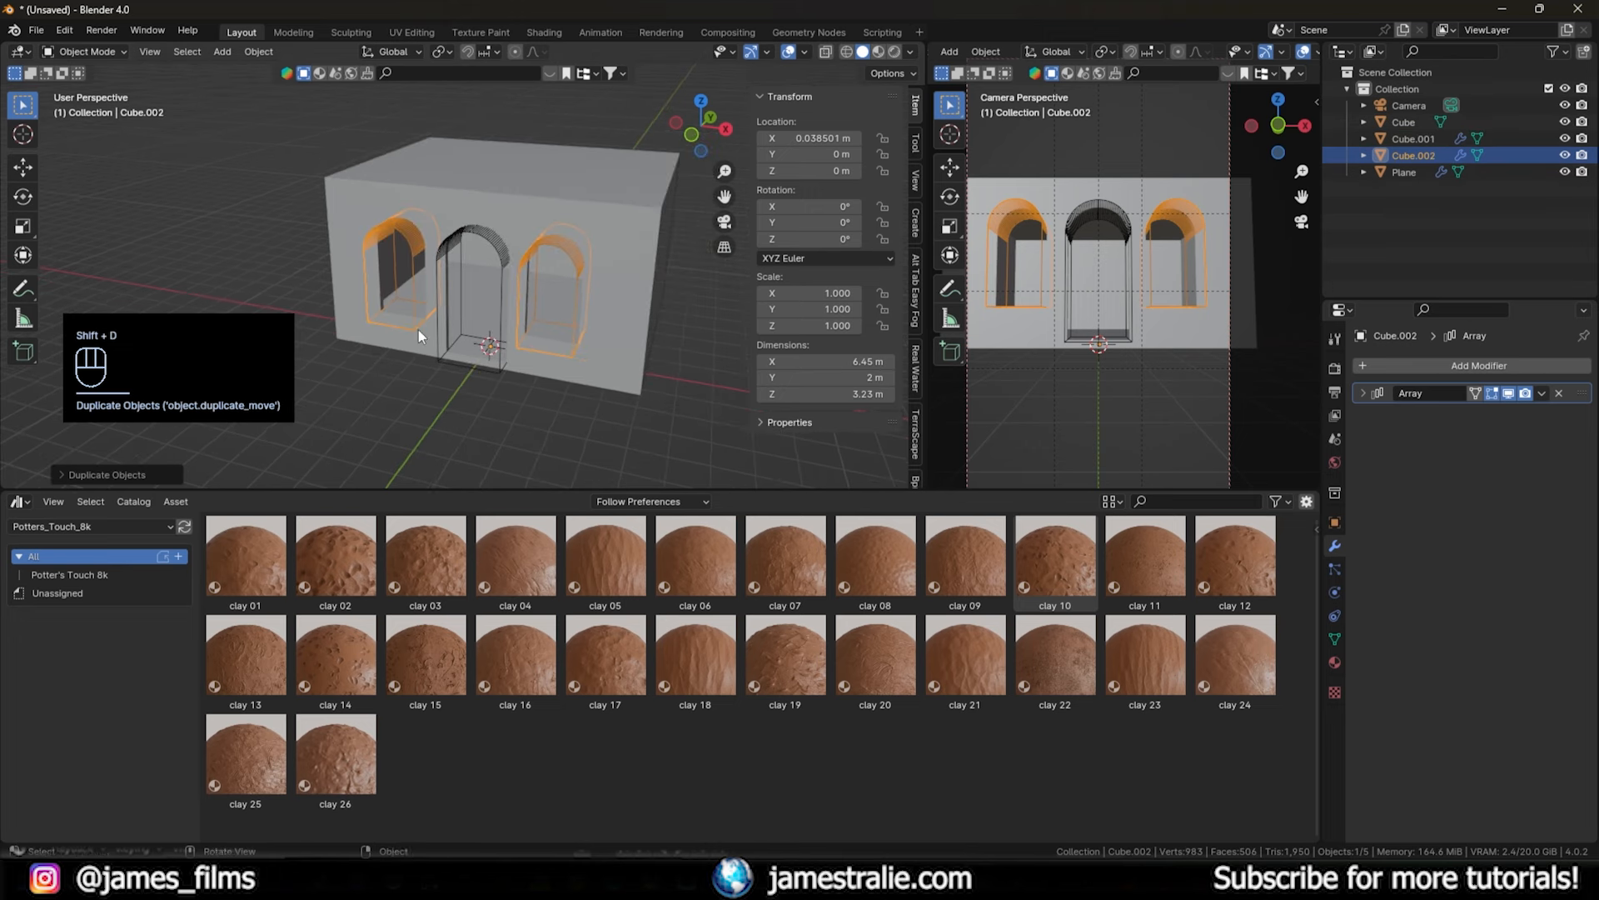
pyautogui.click(1509, 400)
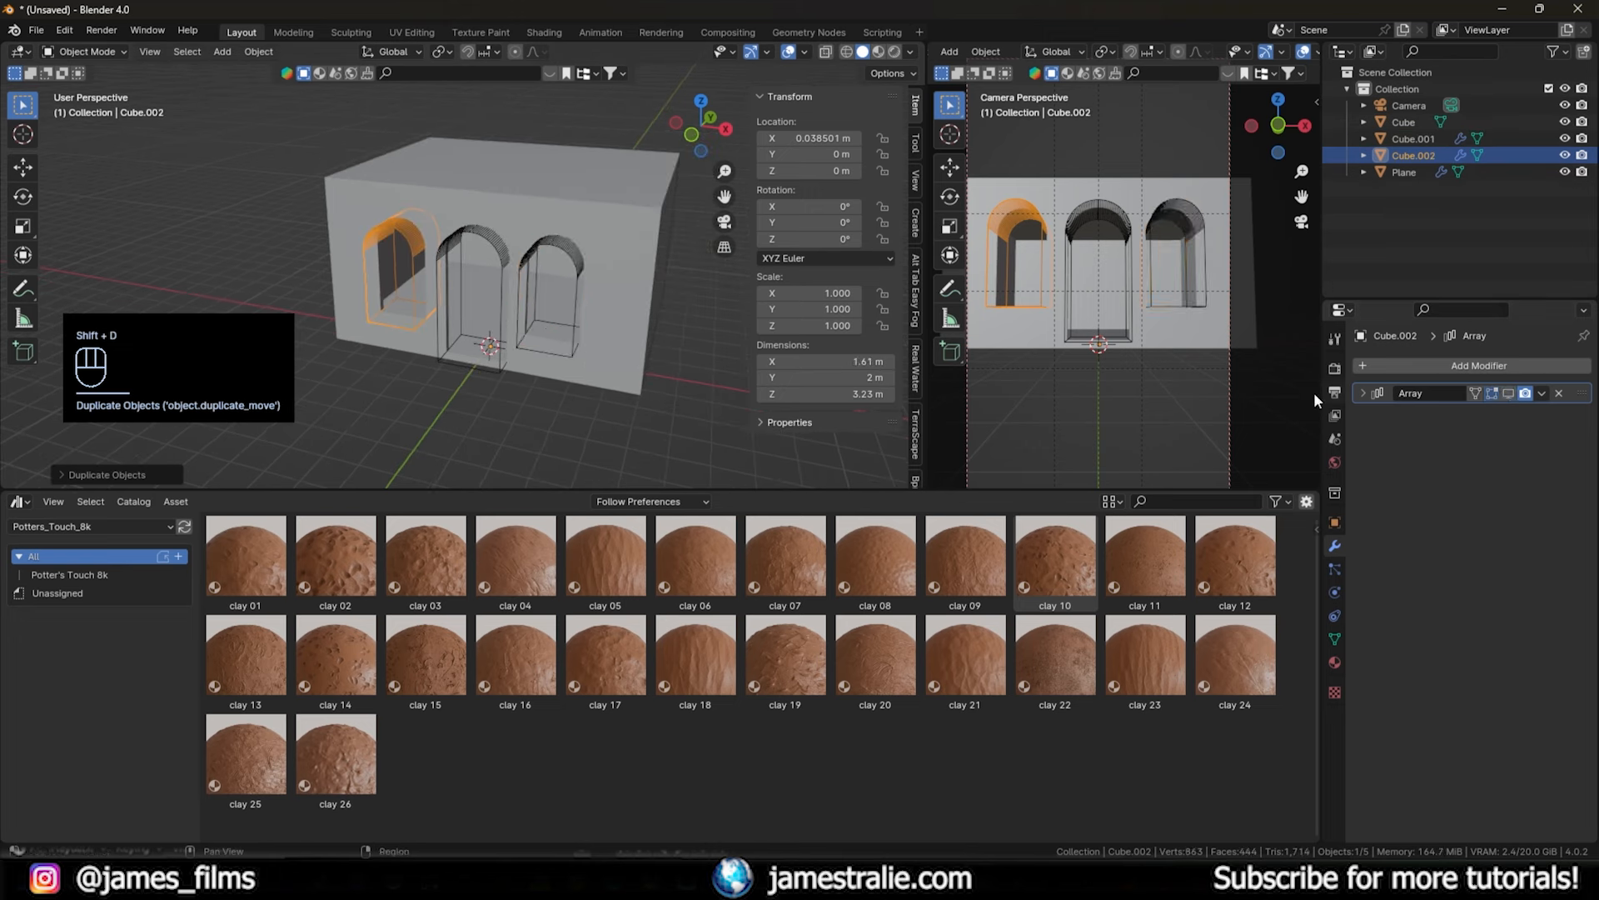
# - Move the duplicated window block along Y to about 8.44 m so it sits at the building's back wall
pyautogui.press('g')
pyautogui.press('y')
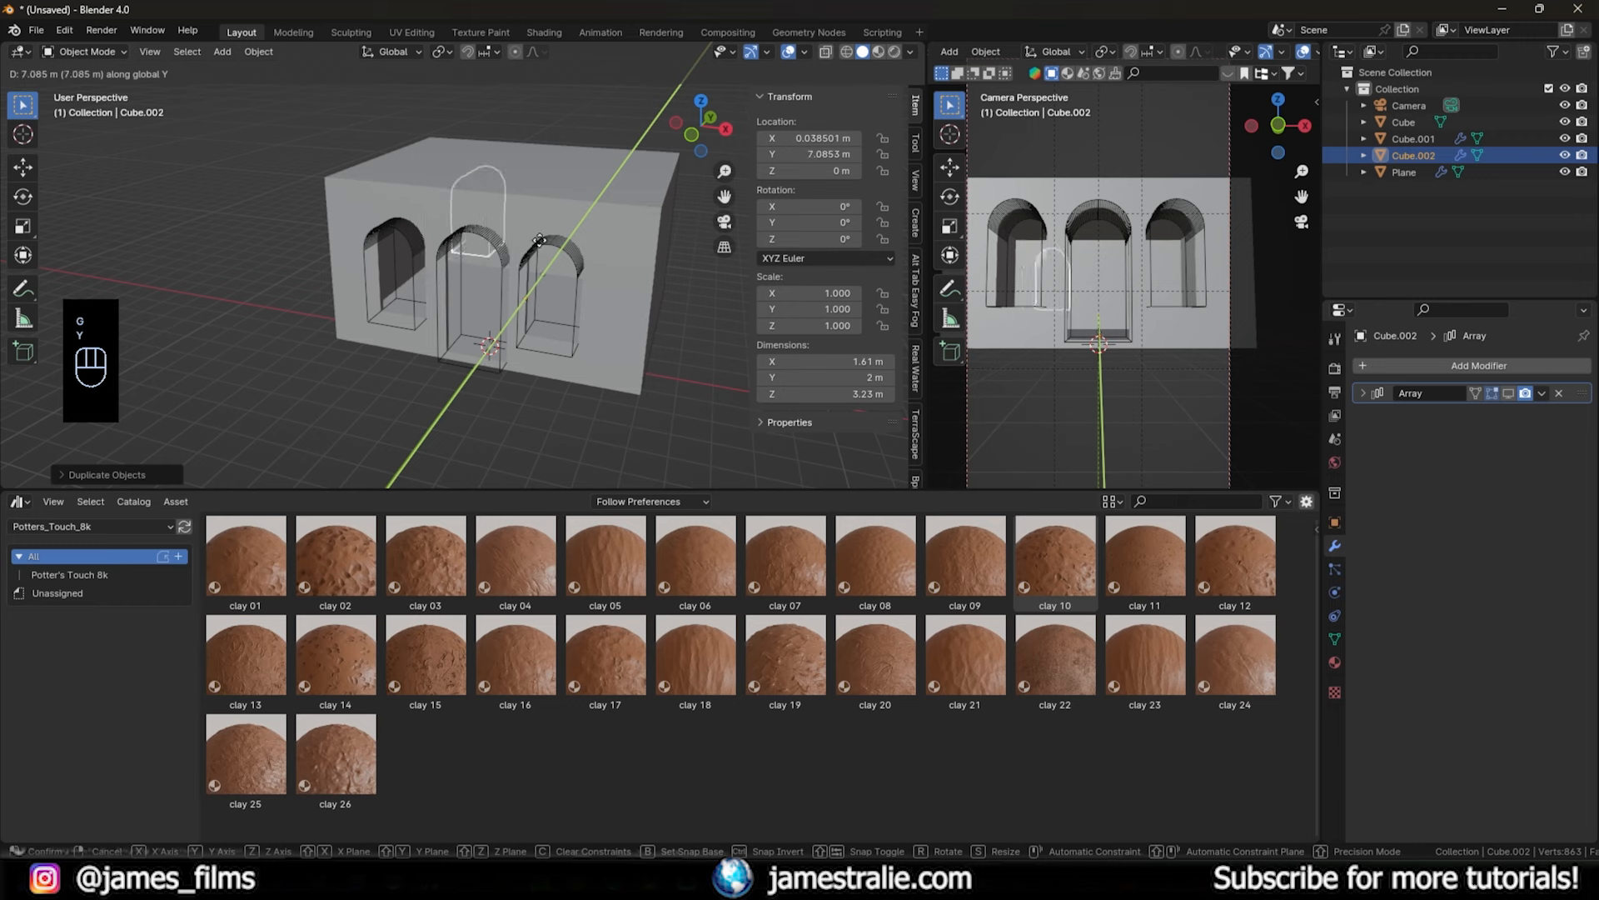
pyautogui.click(491, 198)
pyautogui.moveTo(467, 187); pyautogui.dragTo(618, 211, button='middle')
pyautogui.moveTo(379, 299); pyautogui.dragTo(467, 262, button='middle')
pyautogui.scroll(3, 467, 262)
pyautogui.keyDown('shift'); pyautogui.moveTo(467, 262); pyautogui.dragTo(534, 238, button='middle'); pyautogui.keyUp('shift')
pyautogui.press('g')
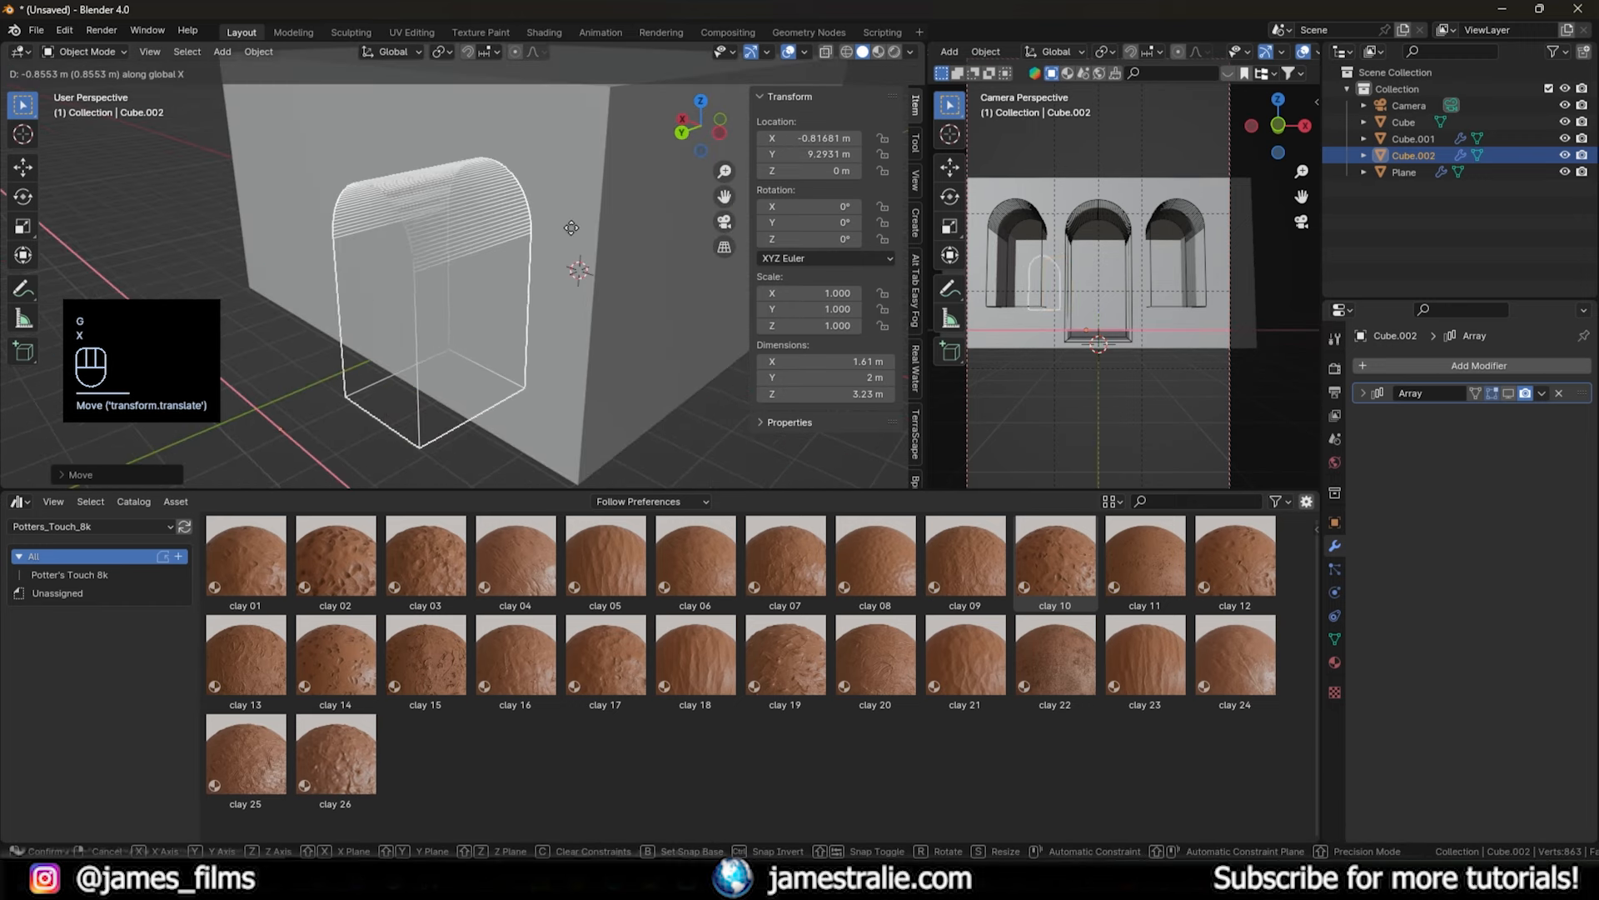
pyautogui.press('x')
pyautogui.press('g')
pyautogui.press('y')
pyautogui.click(601, 210)
# - Scale the back window block's mesh down and narrow it along X to about 1.1 m wide and 2.54 m tall
pyautogui.moveTo(601, 208); pyautogui.dragTo(649, 250, button='middle')
pyautogui.press('Tab')
pyautogui.press('a')
pyautogui.press('s')
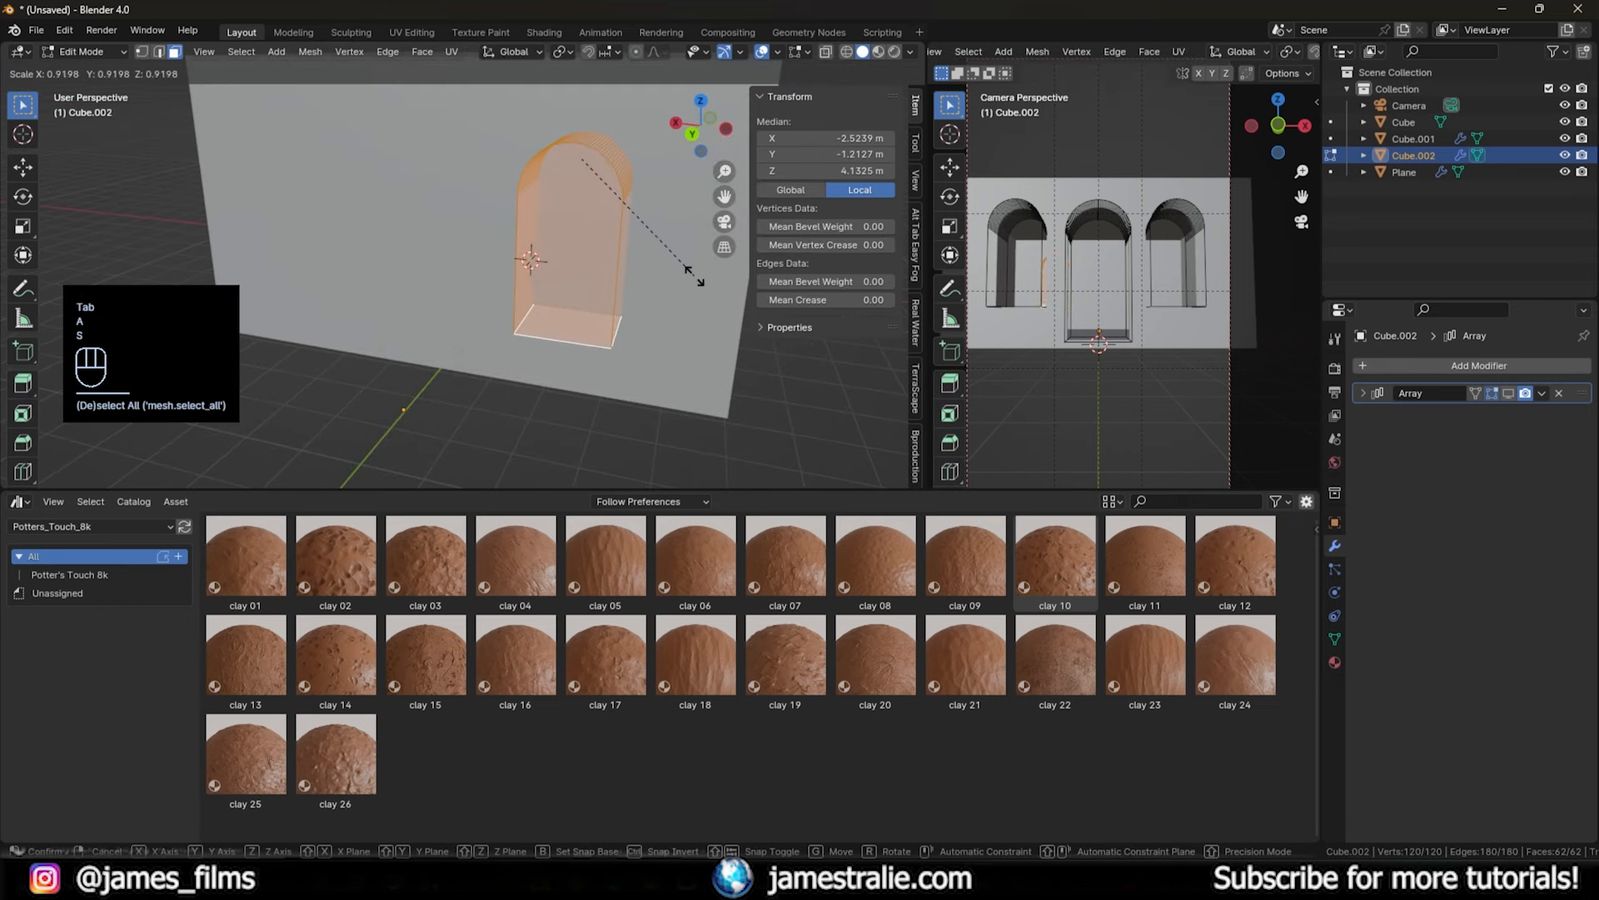
pyautogui.press('s')
pyautogui.press('x')
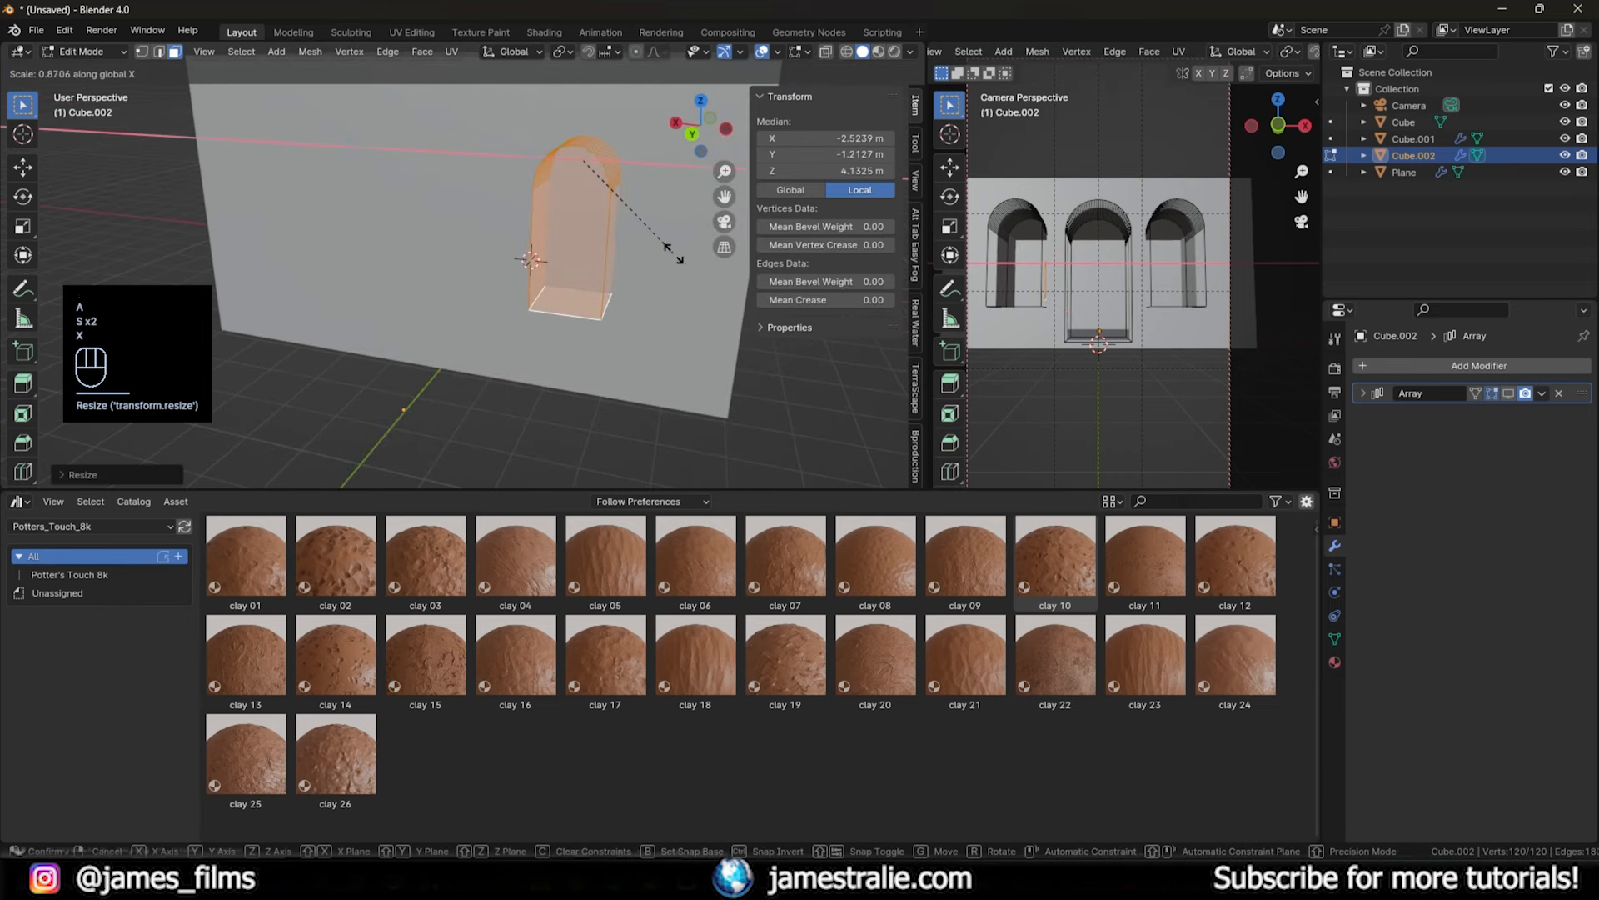
pyautogui.click(666, 248)
pyautogui.press('Tab')
pyautogui.press('Tab')
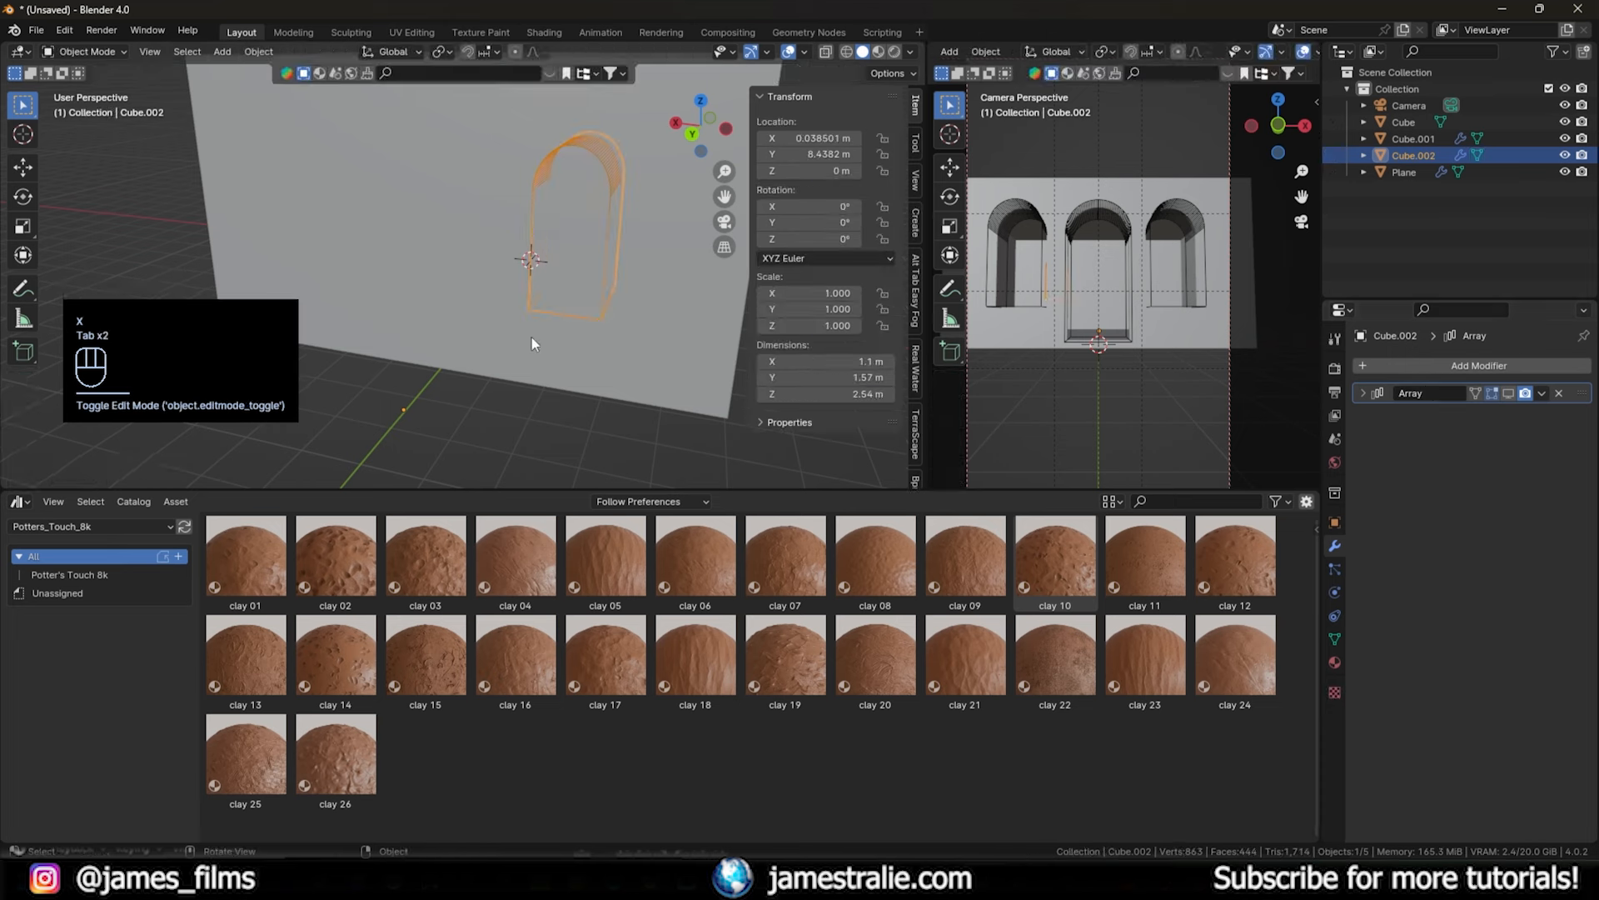
# - Show the back window's Array modifier again and set its relative X factor to 1.3 and count to 5
pyautogui.click(1508, 392)
pyautogui.click(1363, 392)
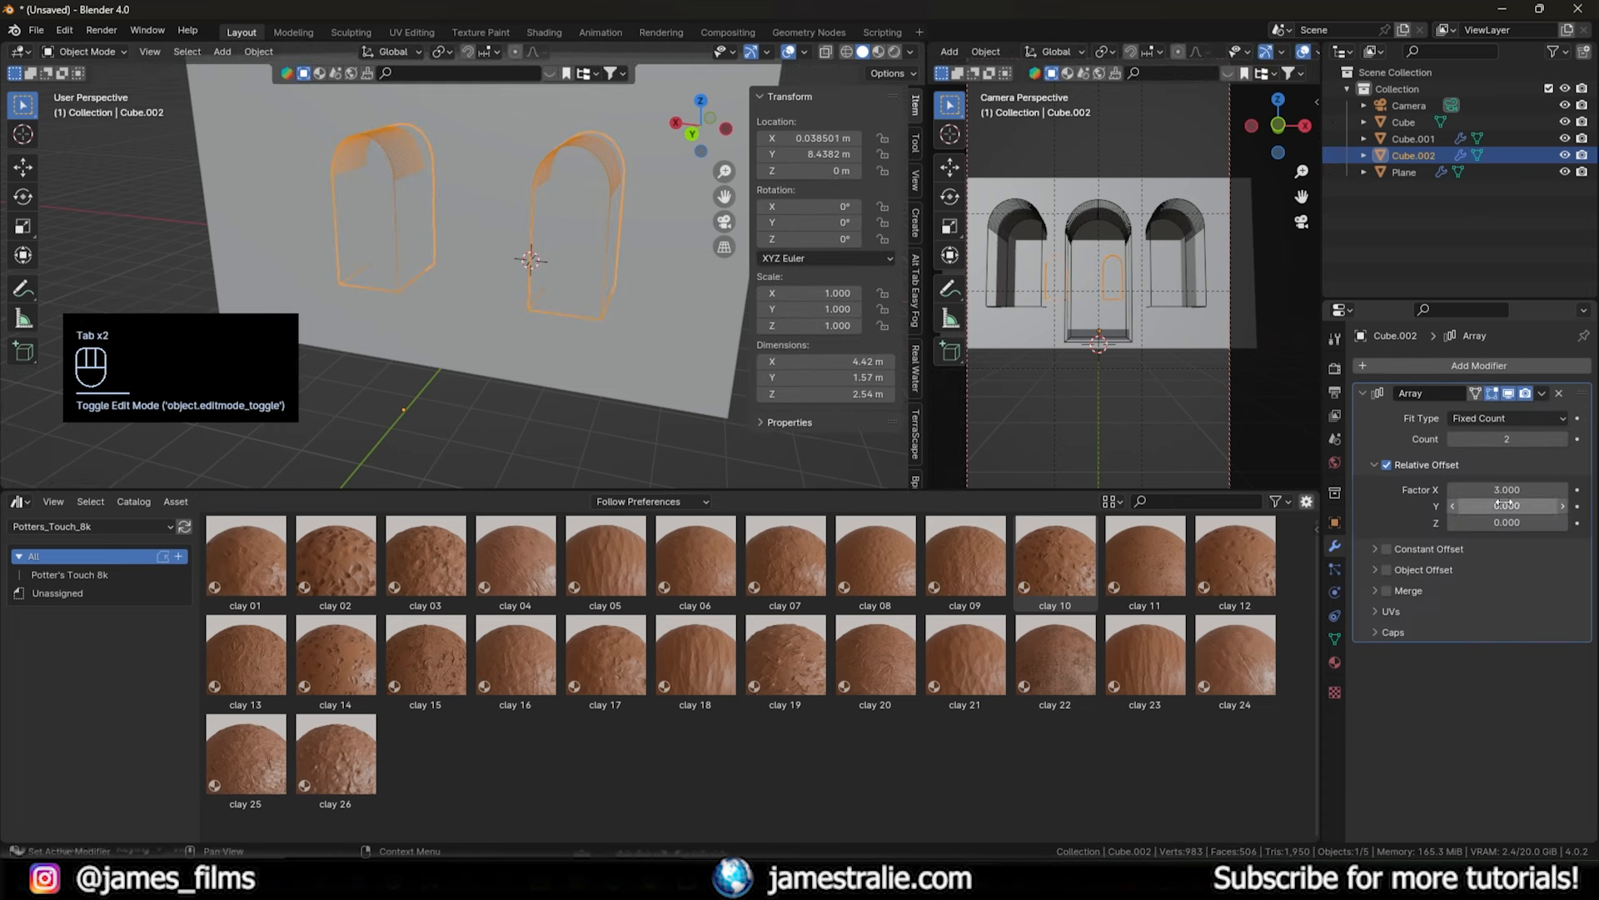
pyautogui.moveTo(1506, 489); pyautogui.dragTo(1506, 488)
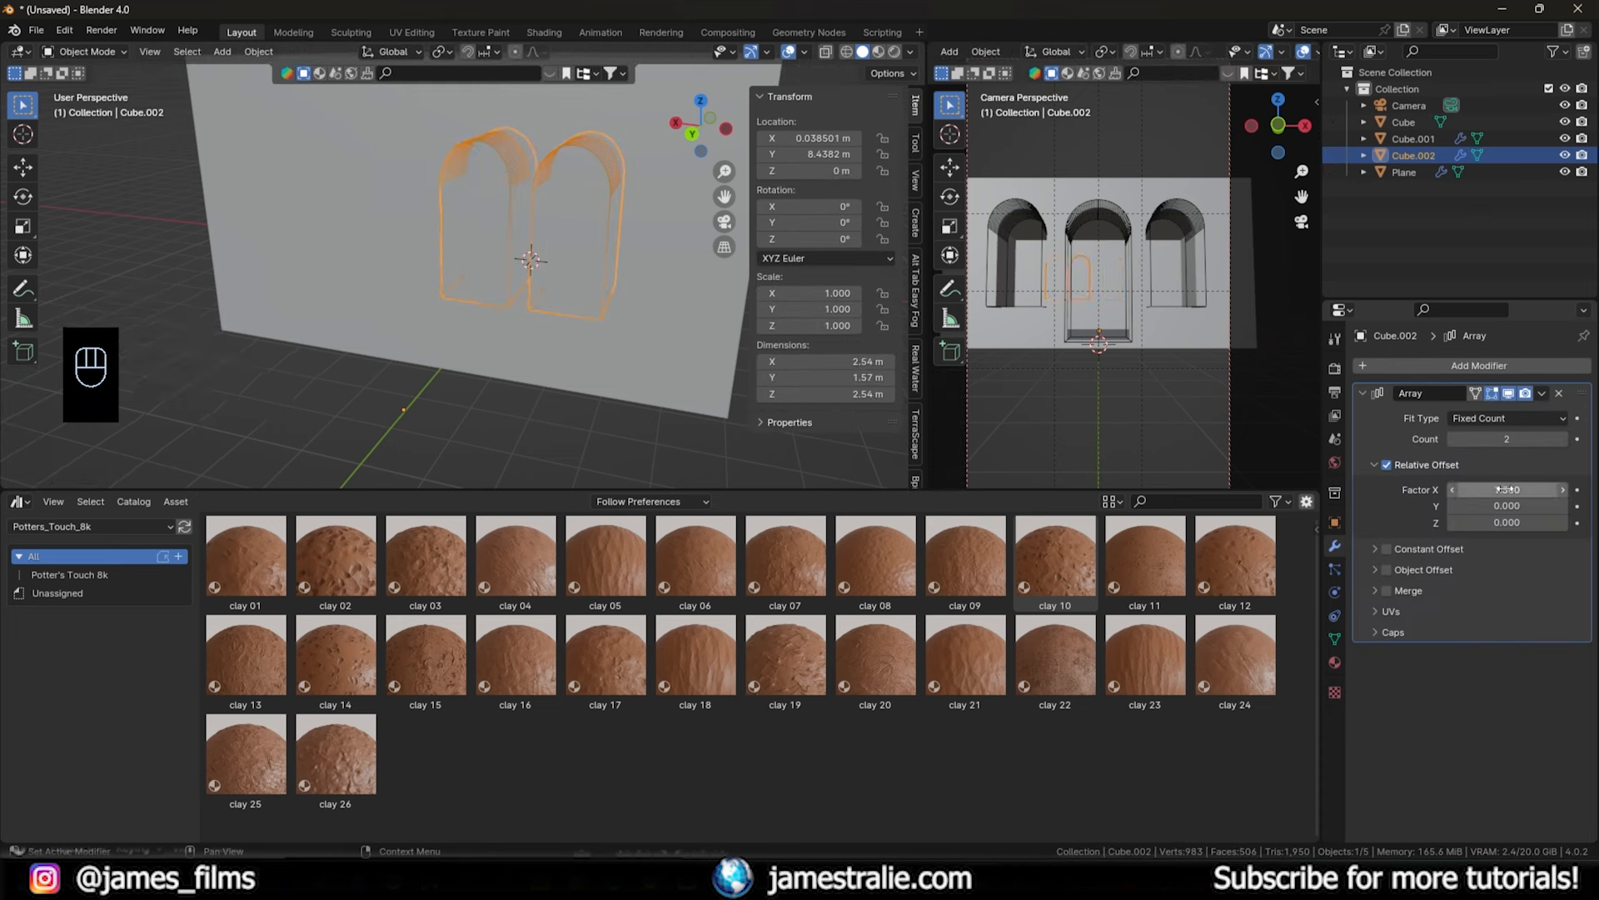
pyautogui.click(1564, 439)
pyautogui.click(1565, 439)
pyautogui.click(1564, 439)
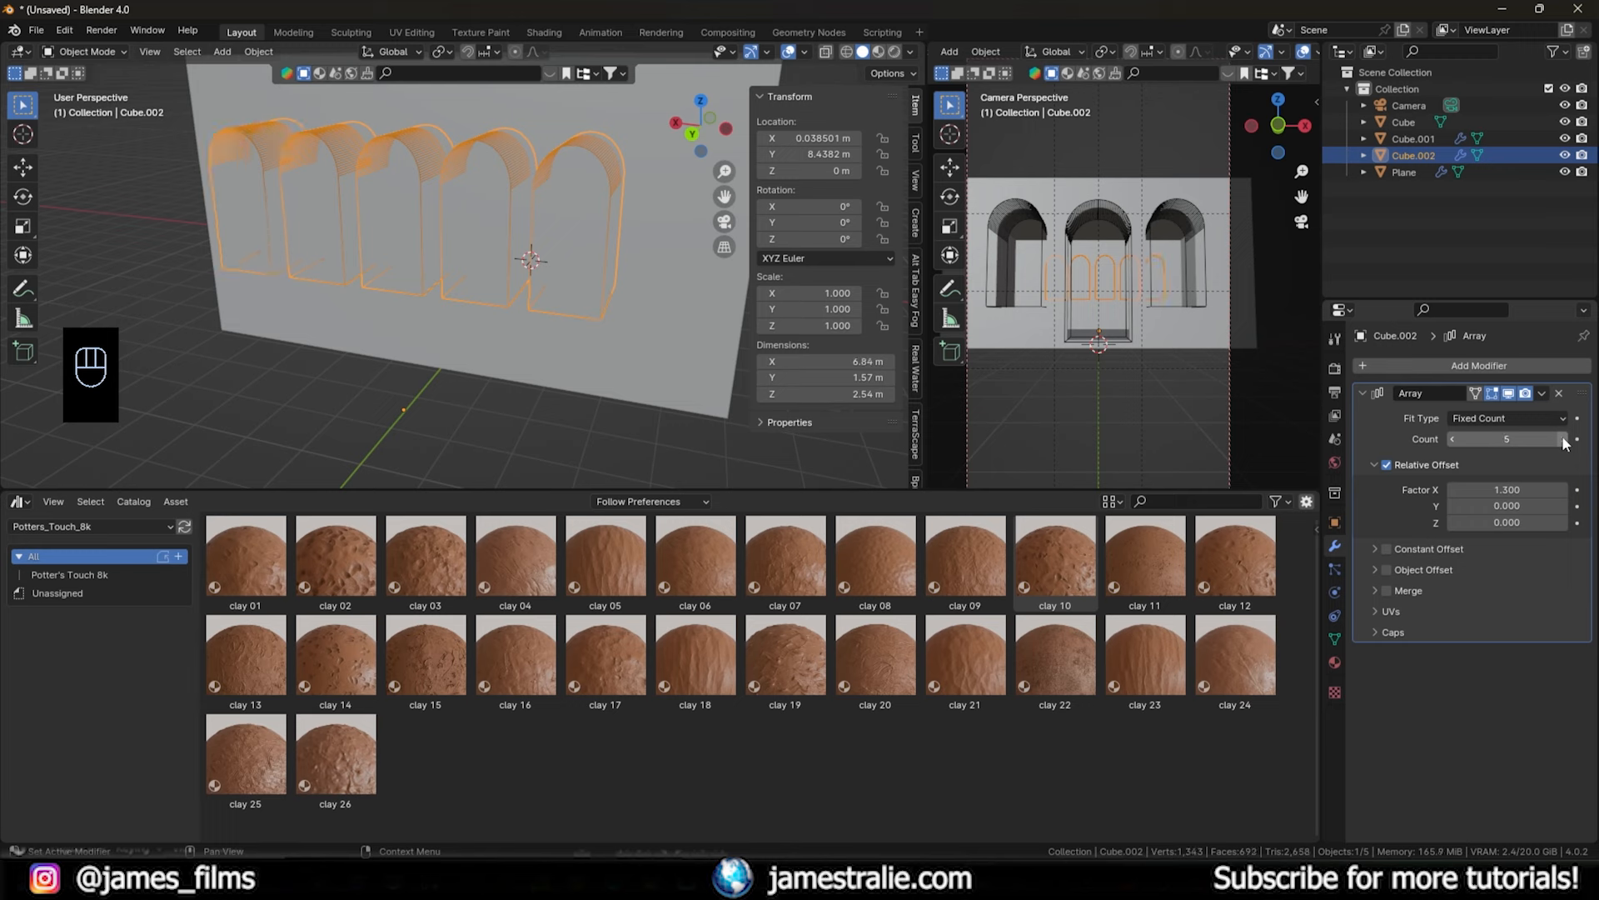
# - Move the back window row along X to about -0.34 m in the camera view
pyautogui.press('KP_0')
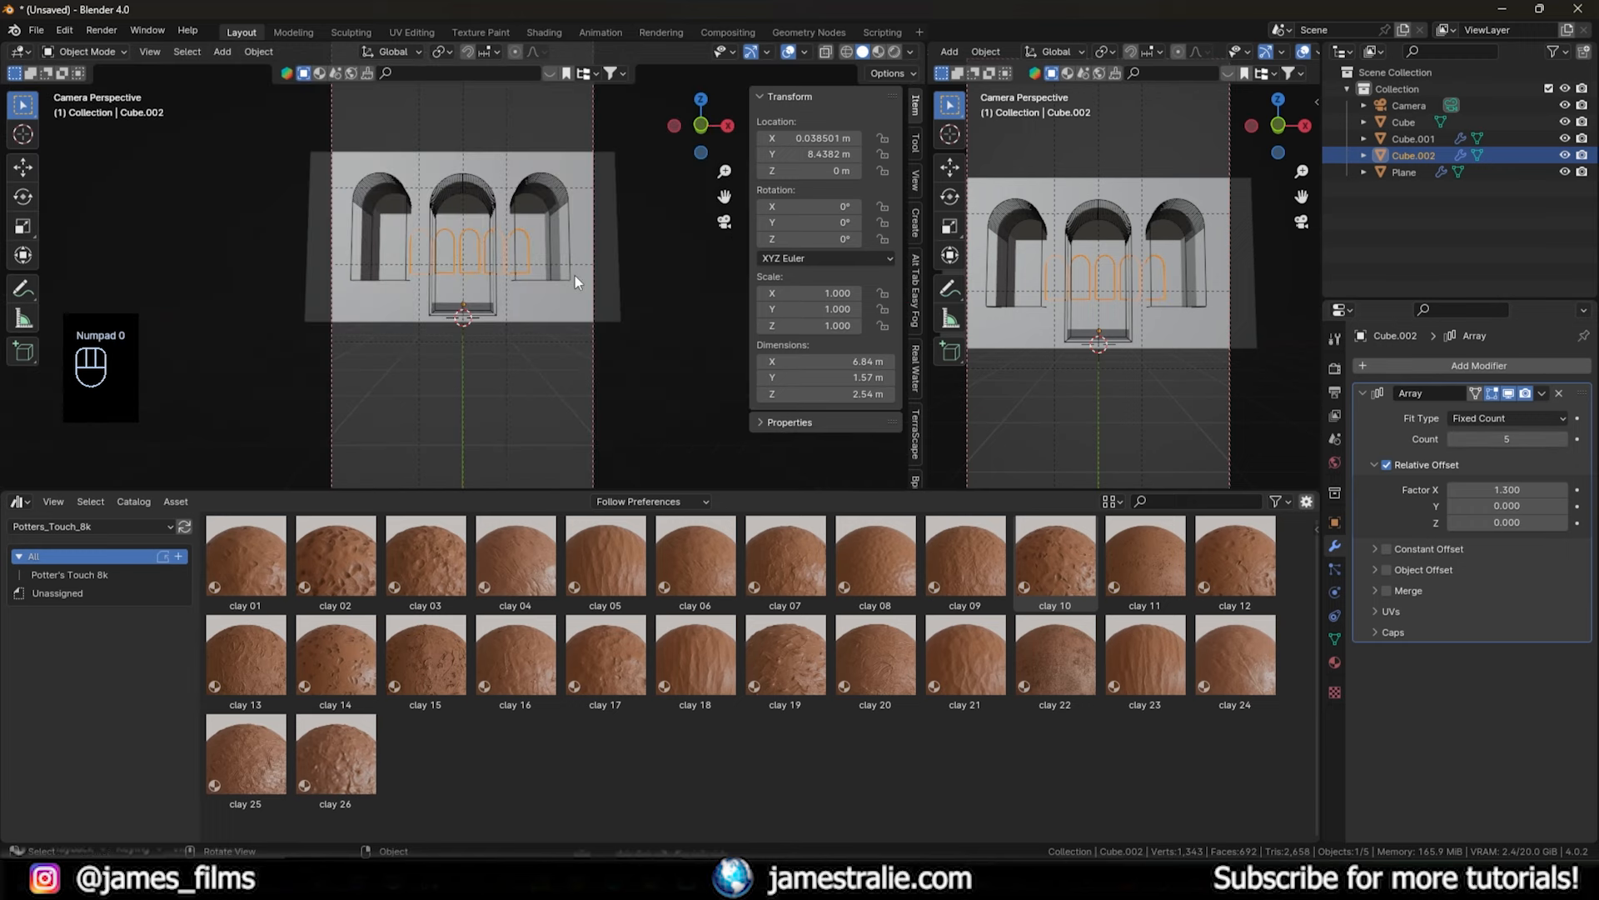
pyautogui.scroll(4, 574, 275)
pyautogui.press('g')
pyautogui.press('x')
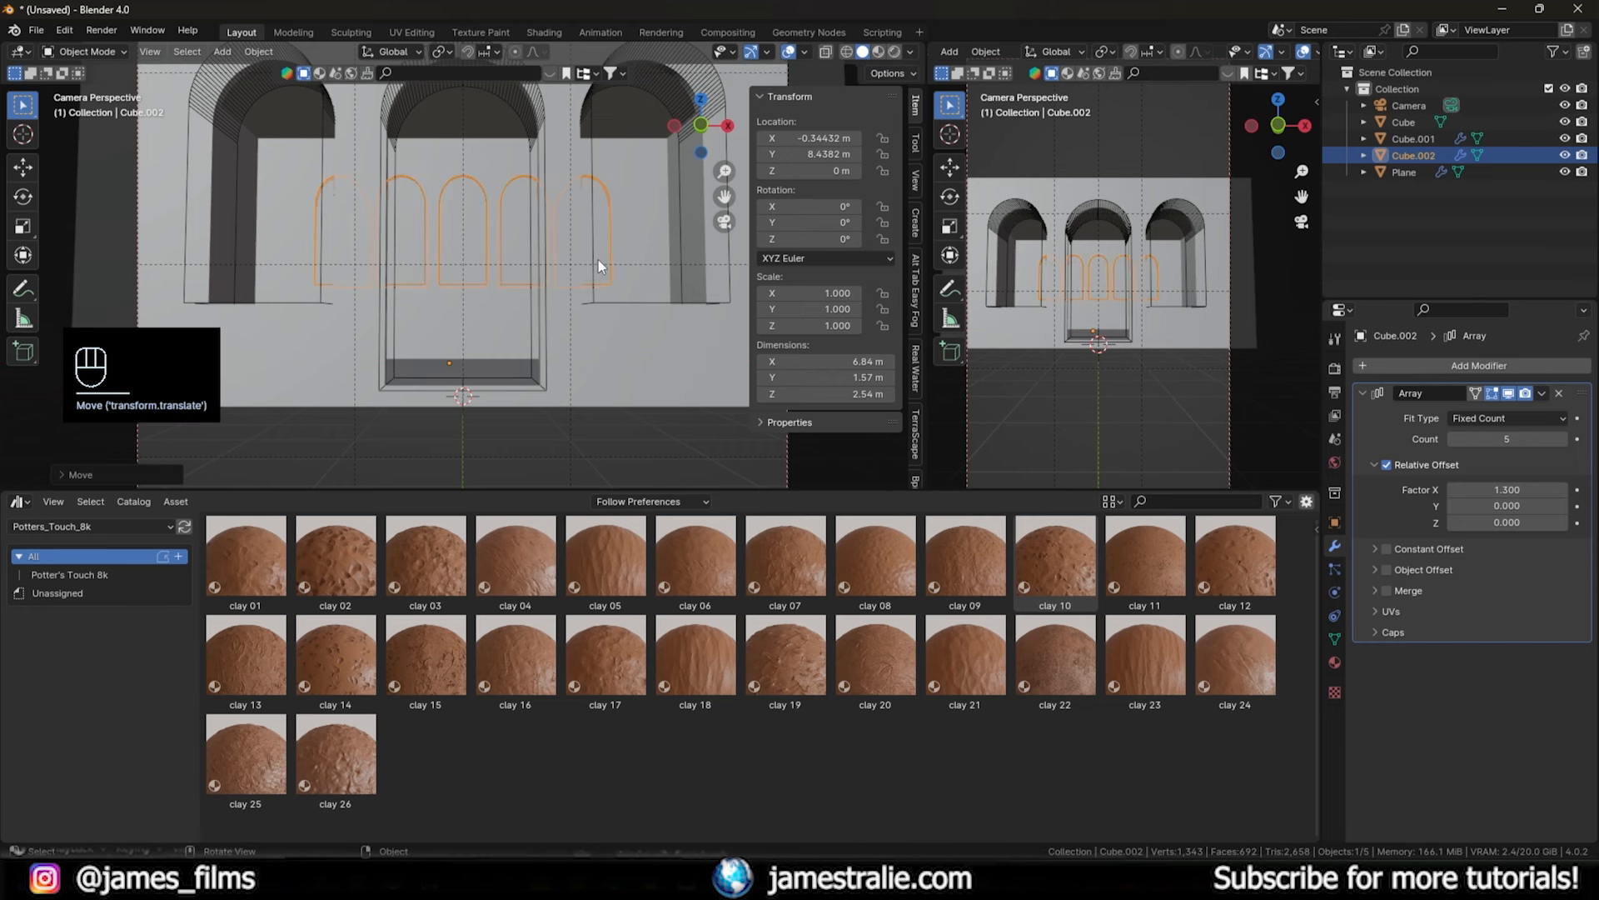
# - Increase the back window array's relative X factor to 1.5 and move the row along X to about -0.85 m
pyautogui.click(1563, 489)
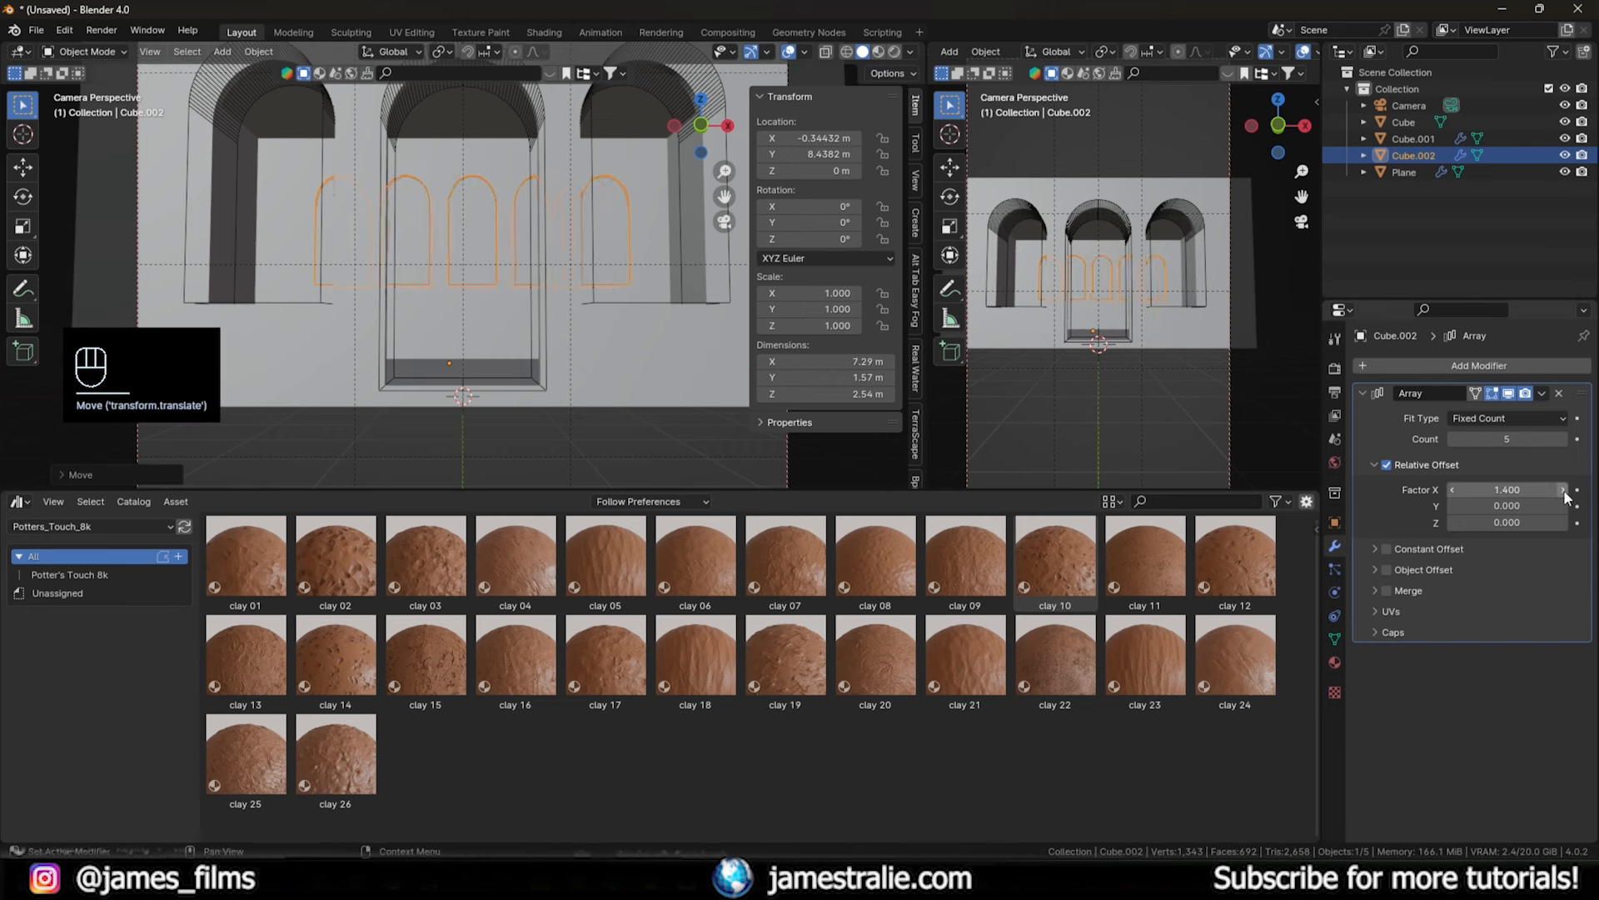
pyautogui.click(1563, 490)
pyautogui.press('g')
pyautogui.press('g')
pyautogui.press('x')
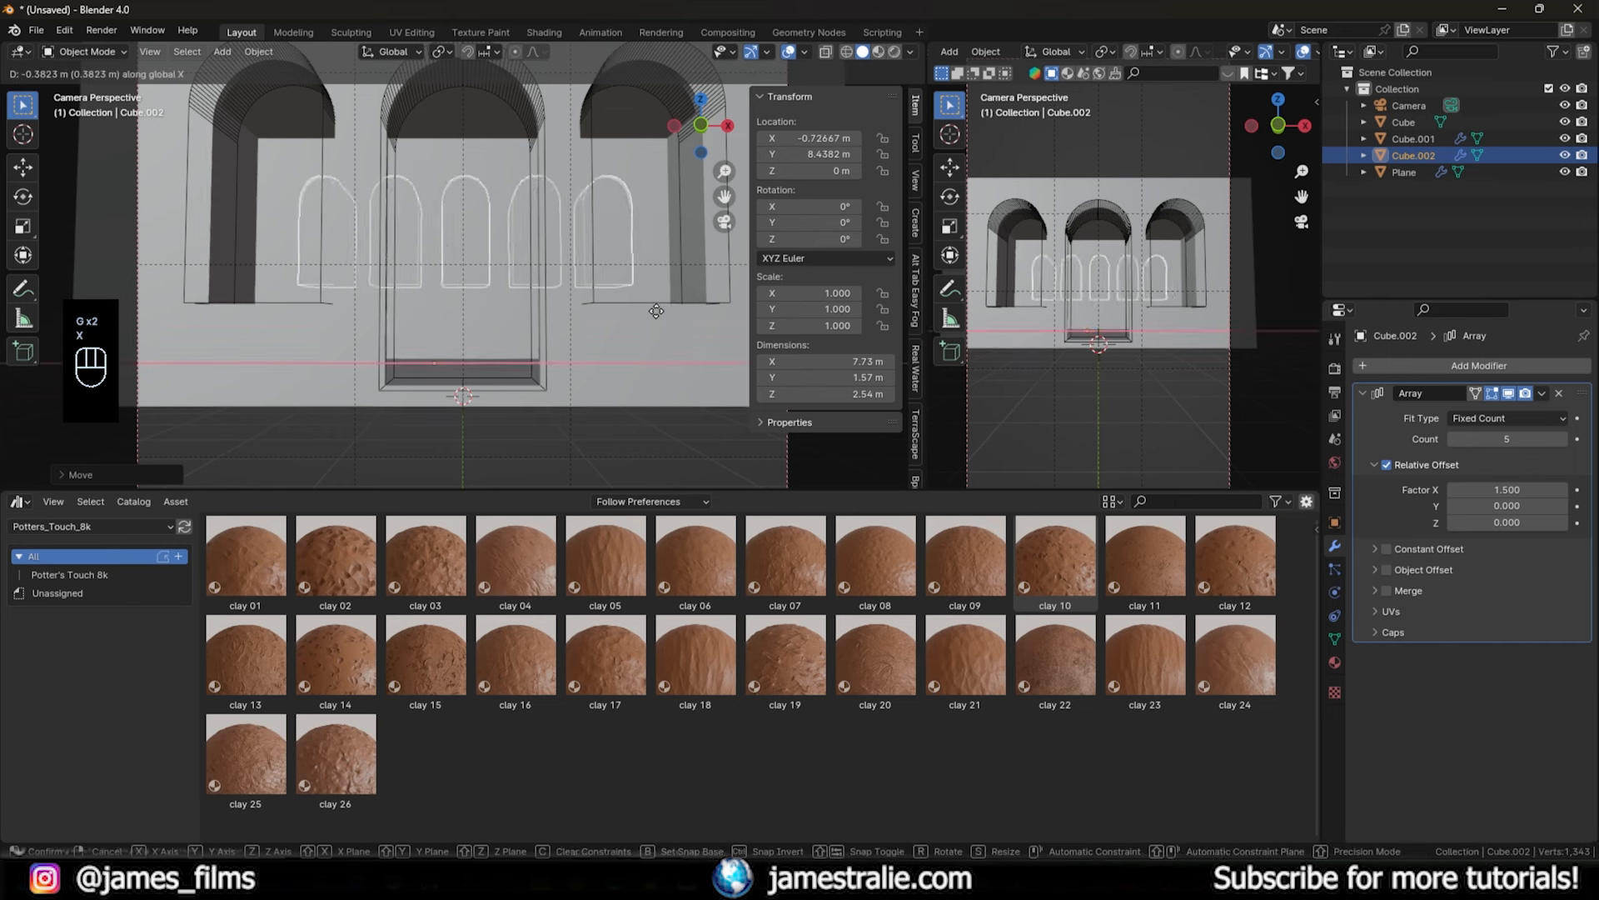
pyautogui.click(651, 314)
# - Increase the array's relative X factor to 1.7 and center the back window row by moving it to about X -1.24 m
pyautogui.click(1563, 490)
pyautogui.click(1563, 489)
pyautogui.press('g')
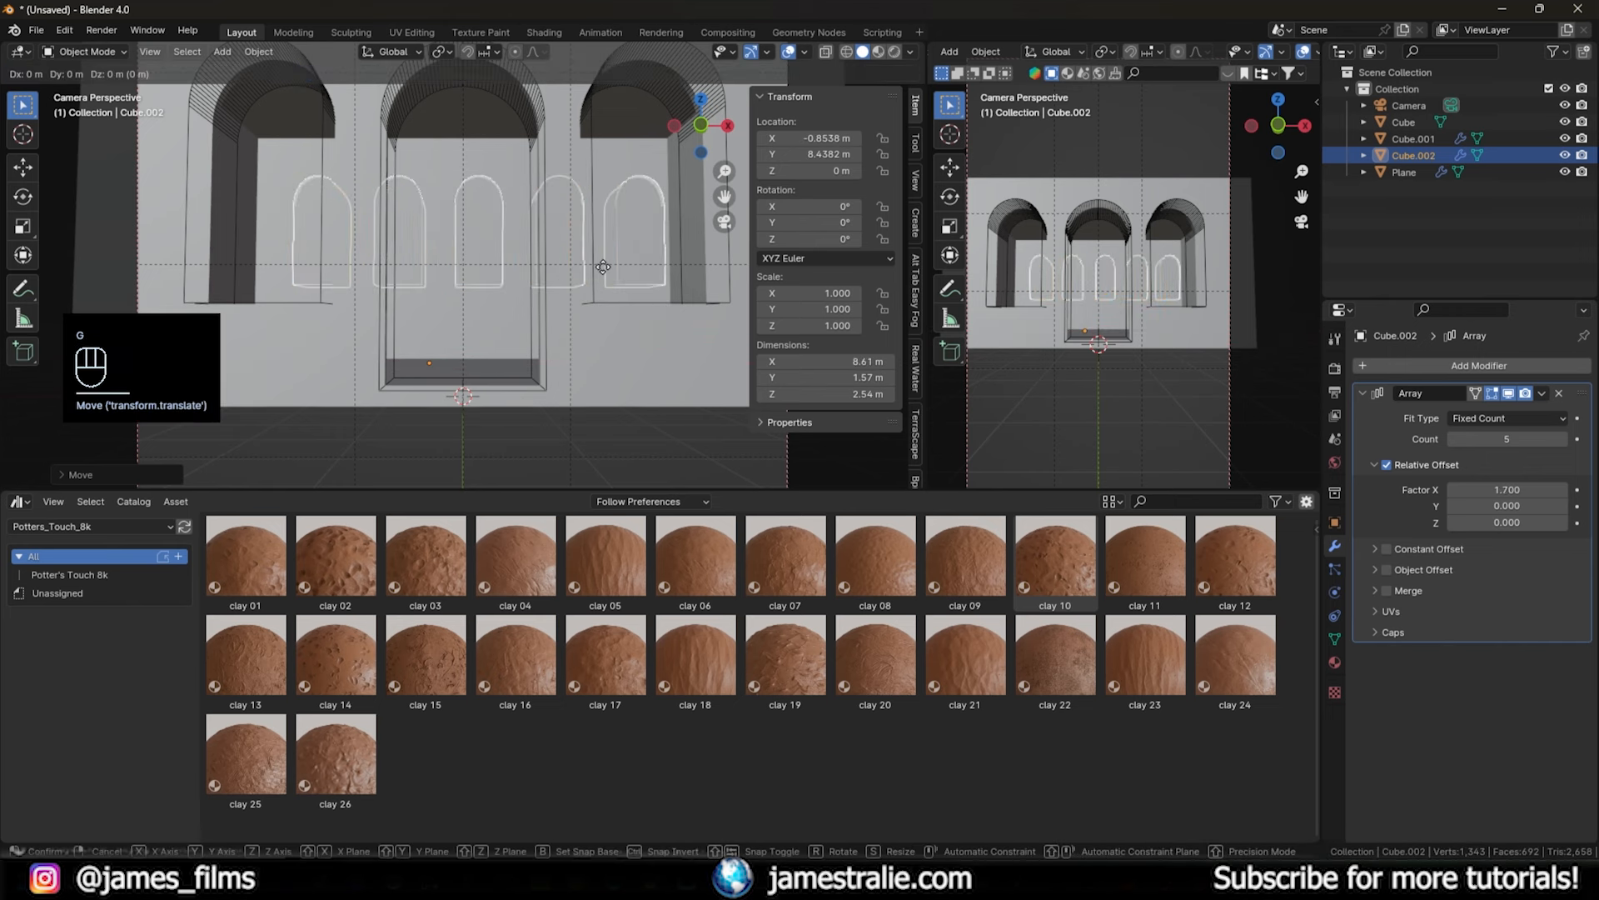
pyautogui.press('x')
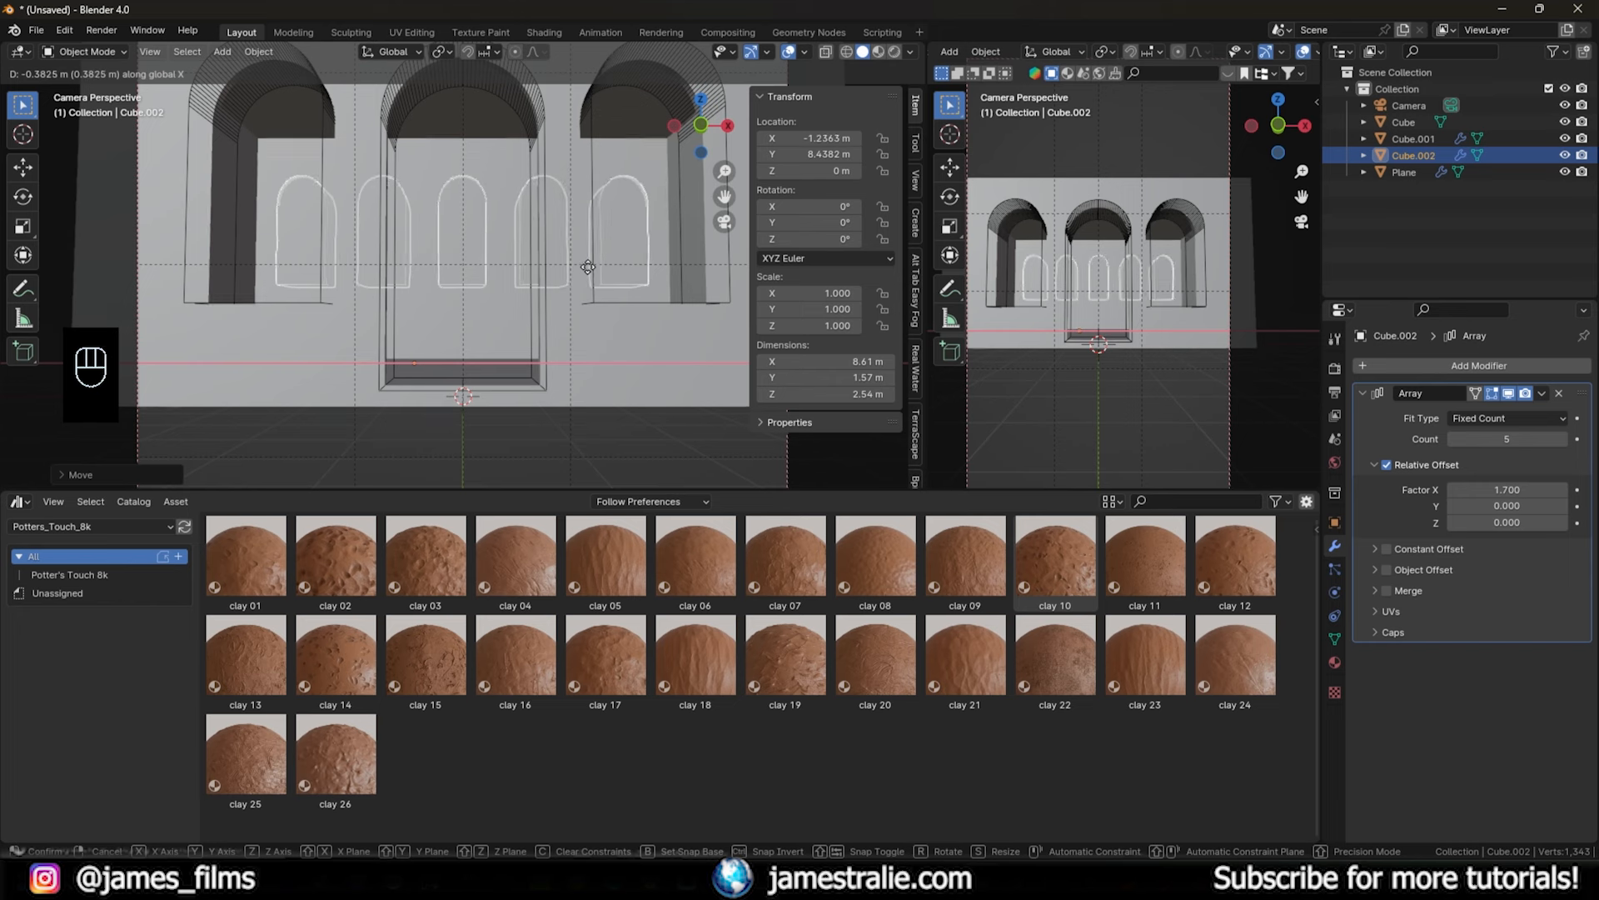
pyautogui.click(588, 266)
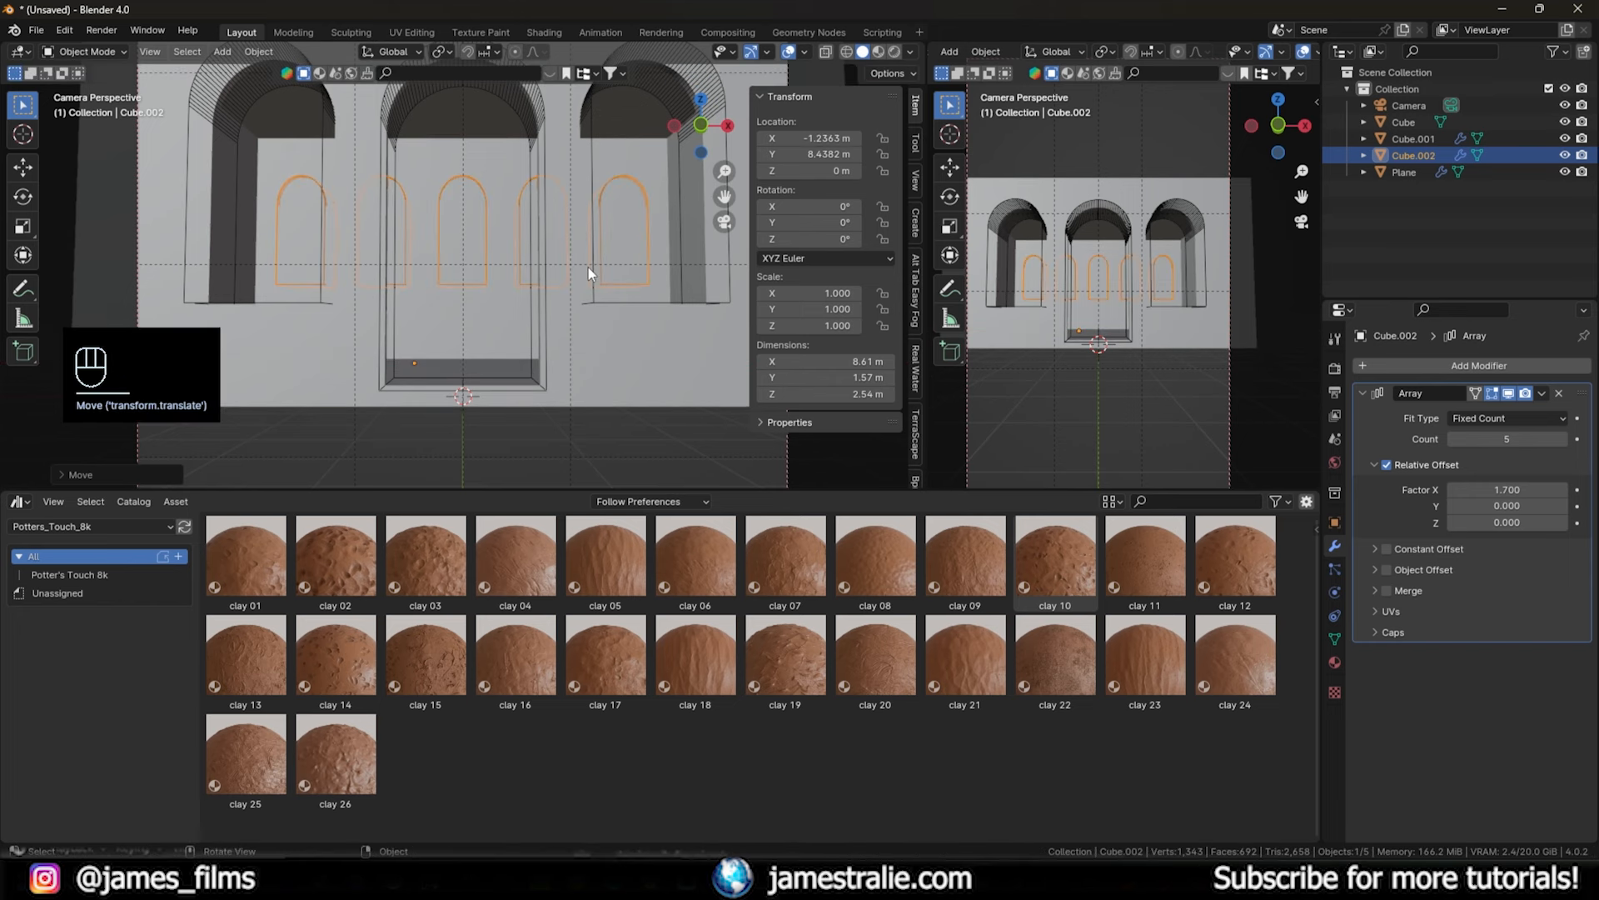
# - Move the back window row along Y to about 8.29 m so it intersects the back wall
pyautogui.moveTo(589, 267); pyautogui.dragTo(787, 307, button='middle')
pyautogui.click(601, 310)
pyautogui.moveTo(633, 287); pyautogui.dragTo(440, 301, button='middle')
pyautogui.click(440, 301)
pyautogui.press('g')
pyautogui.press('x')
pyautogui.press('g')
pyautogui.press('y')
pyautogui.click(438, 293)
pyautogui.press('Tab')
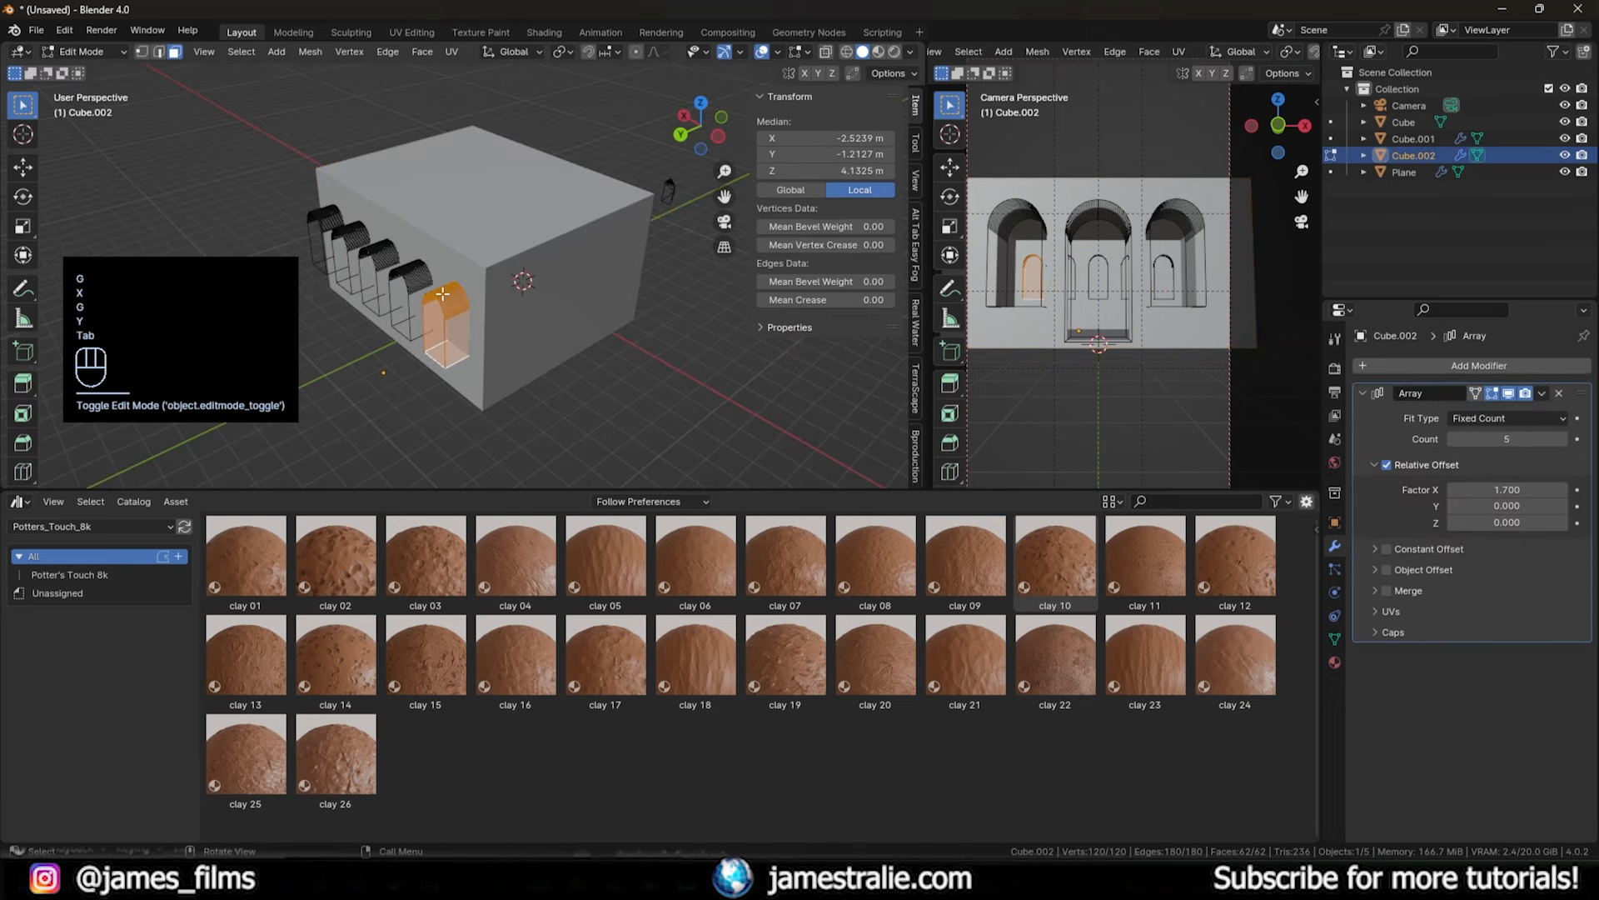
pyautogui.press('Tab')
pyautogui.click(1363, 392)
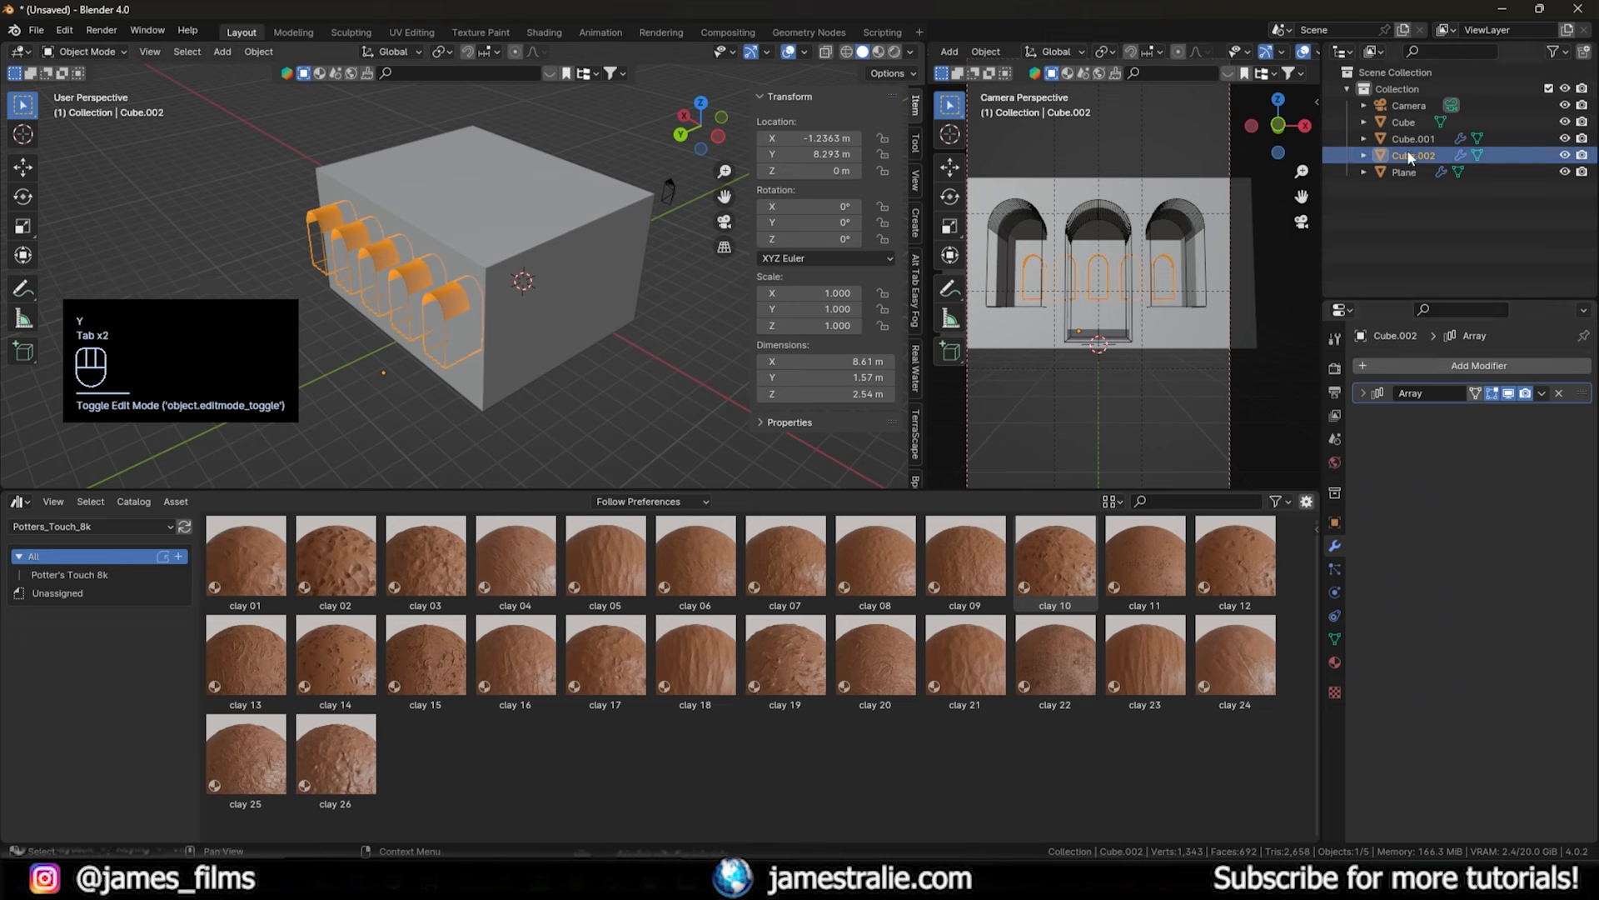
# - Add another Boolean Difference modifier with the Fast solver to the building, cutting it with the back window row Cube.002
pyautogui.click(1406, 171)
pyautogui.click(1421, 369)
pyautogui.moveTo(1417, 366)
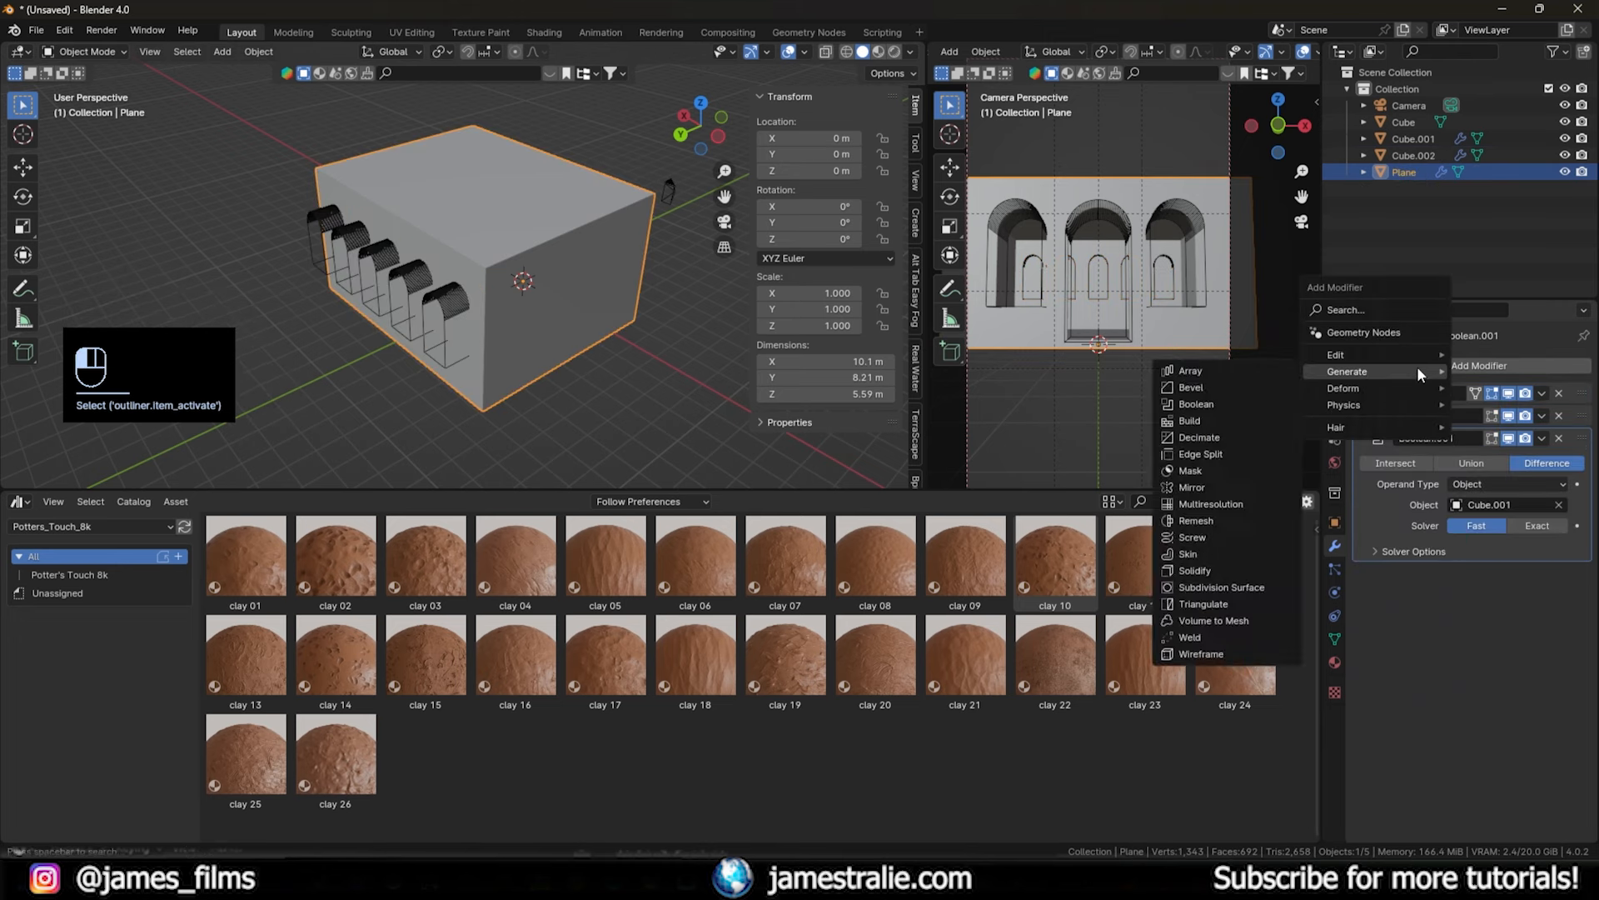
pyautogui.click(1191, 404)
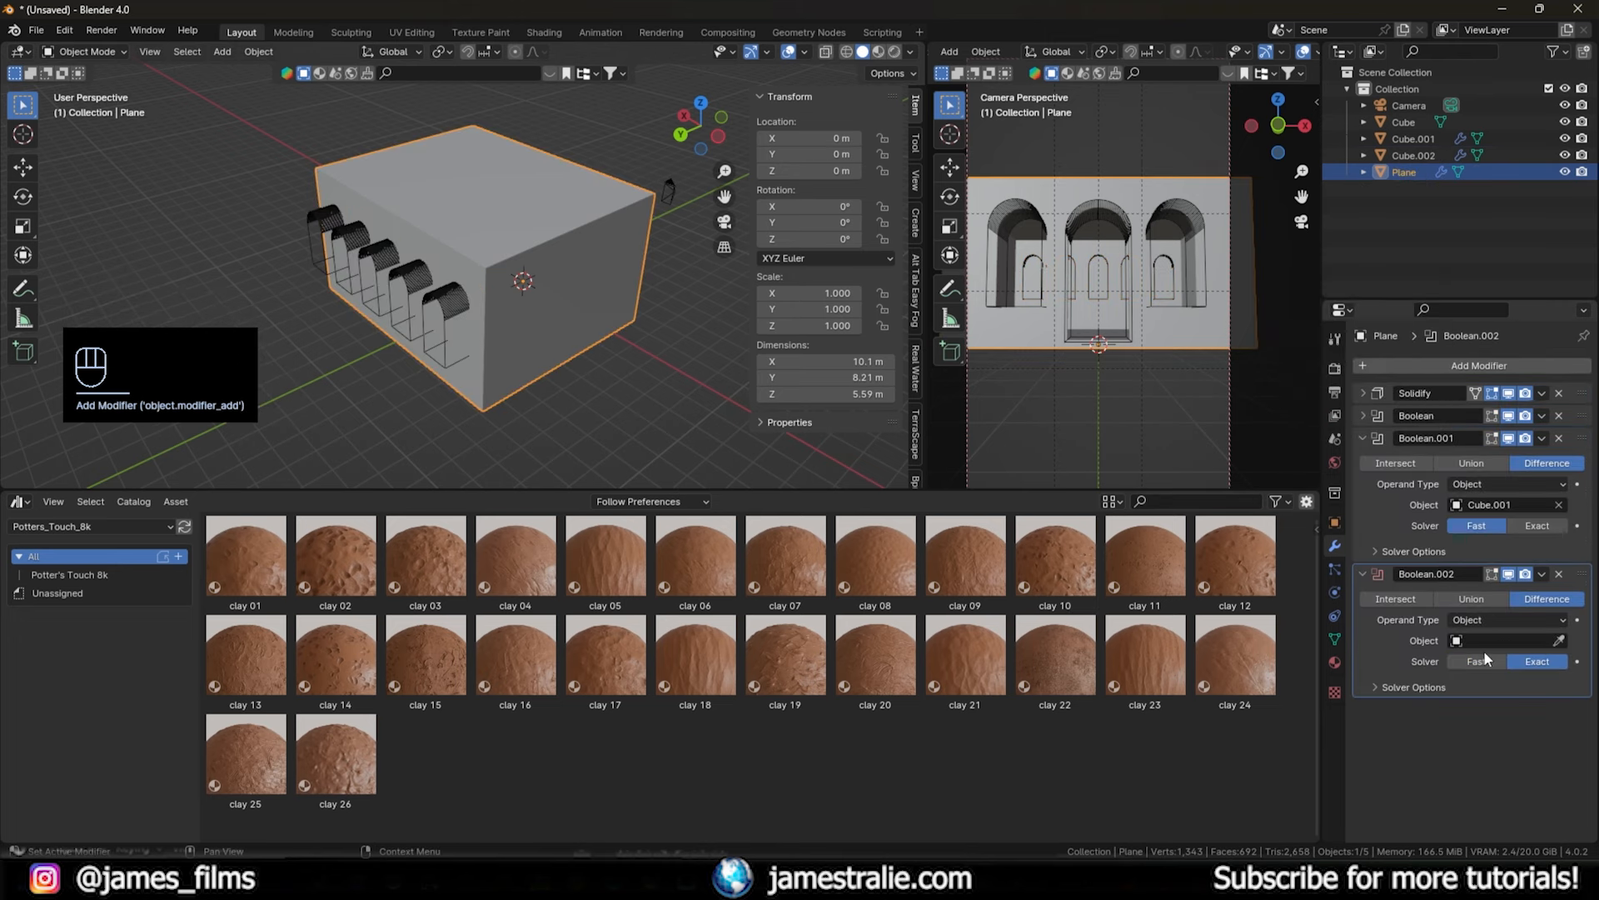
pyautogui.click(1561, 641)
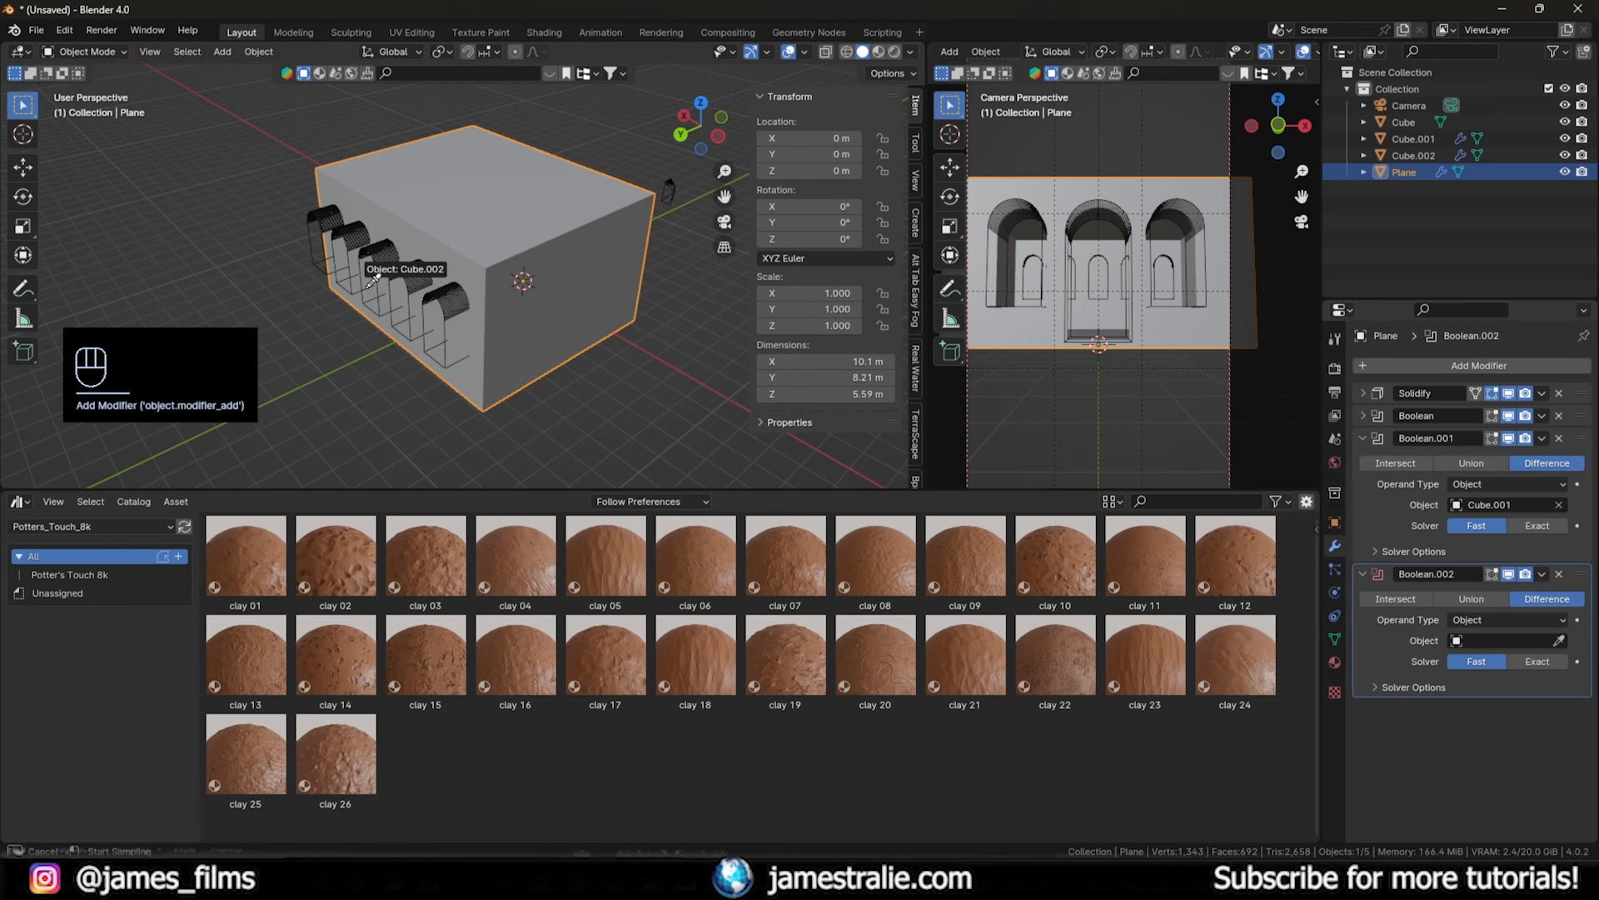
pyautogui.click(439, 316)
pyautogui.click(1558, 640)
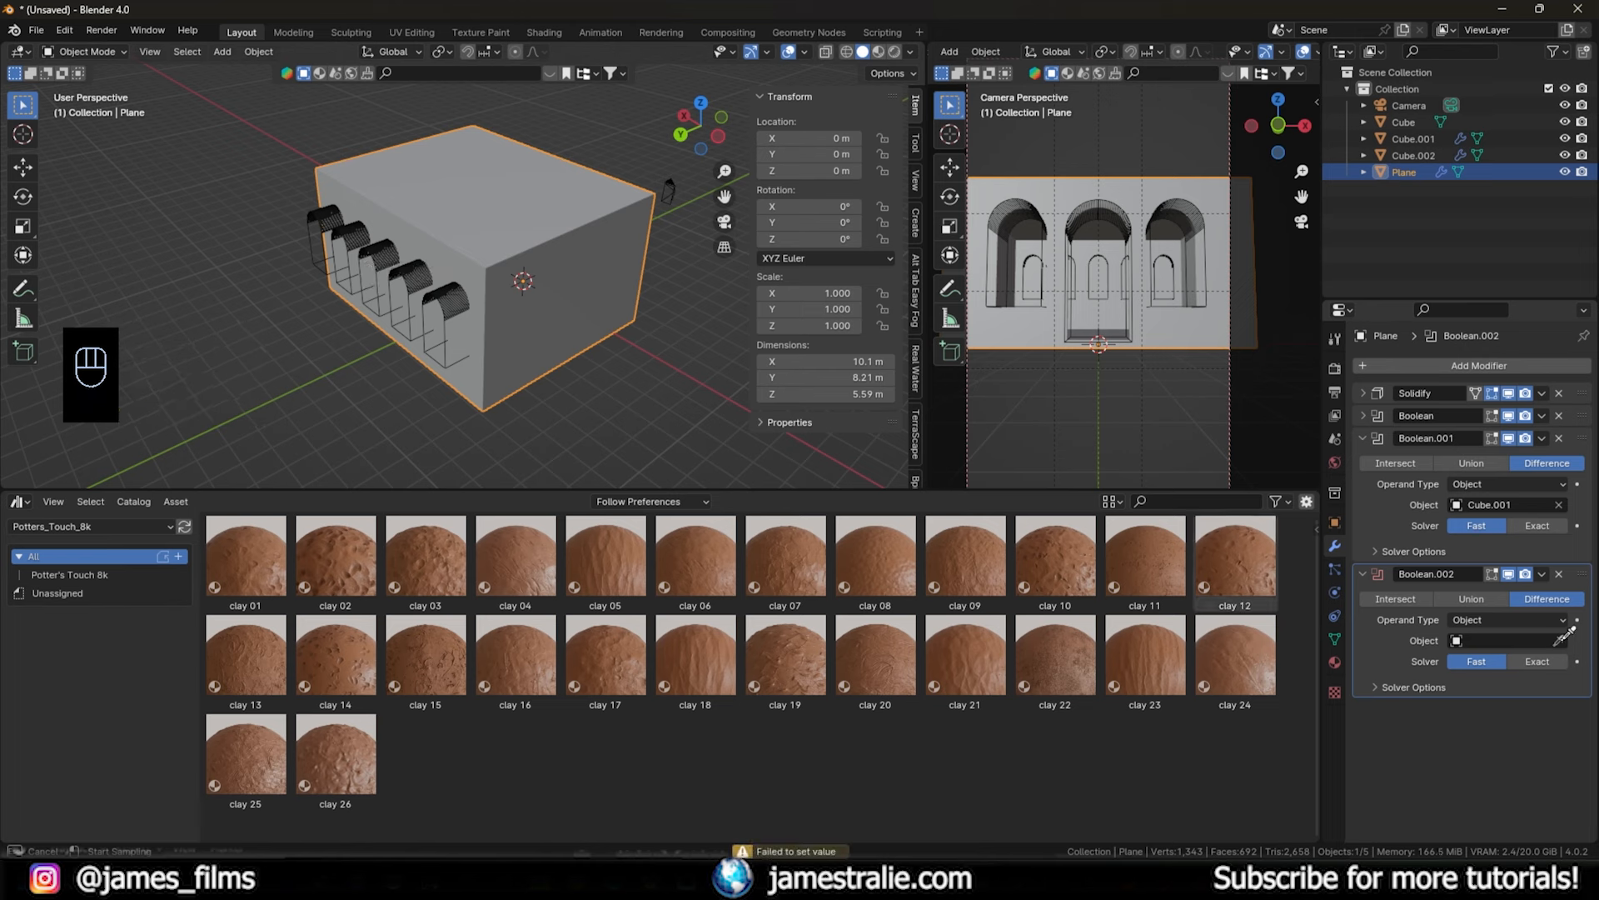
pyautogui.click(449, 349)
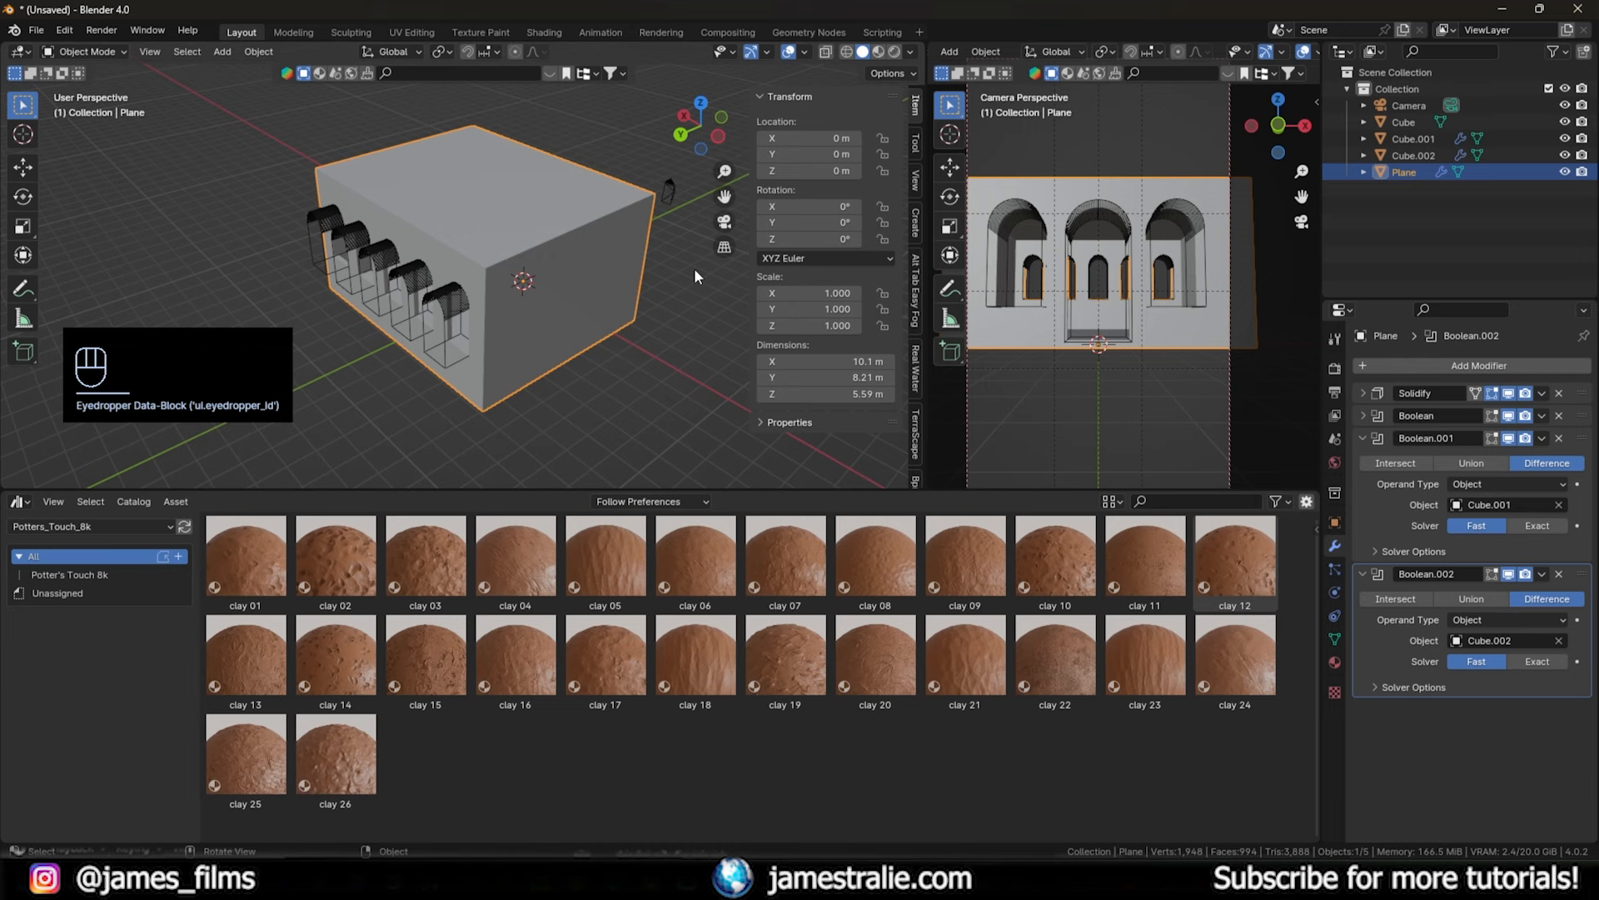
pyautogui.moveTo(633, 326); pyautogui.dragTo(583, 340, button='middle')
pyautogui.scroll(4, 400, 265)
pyautogui.scroll(-3, 587, 338)
pyautogui.press('g')
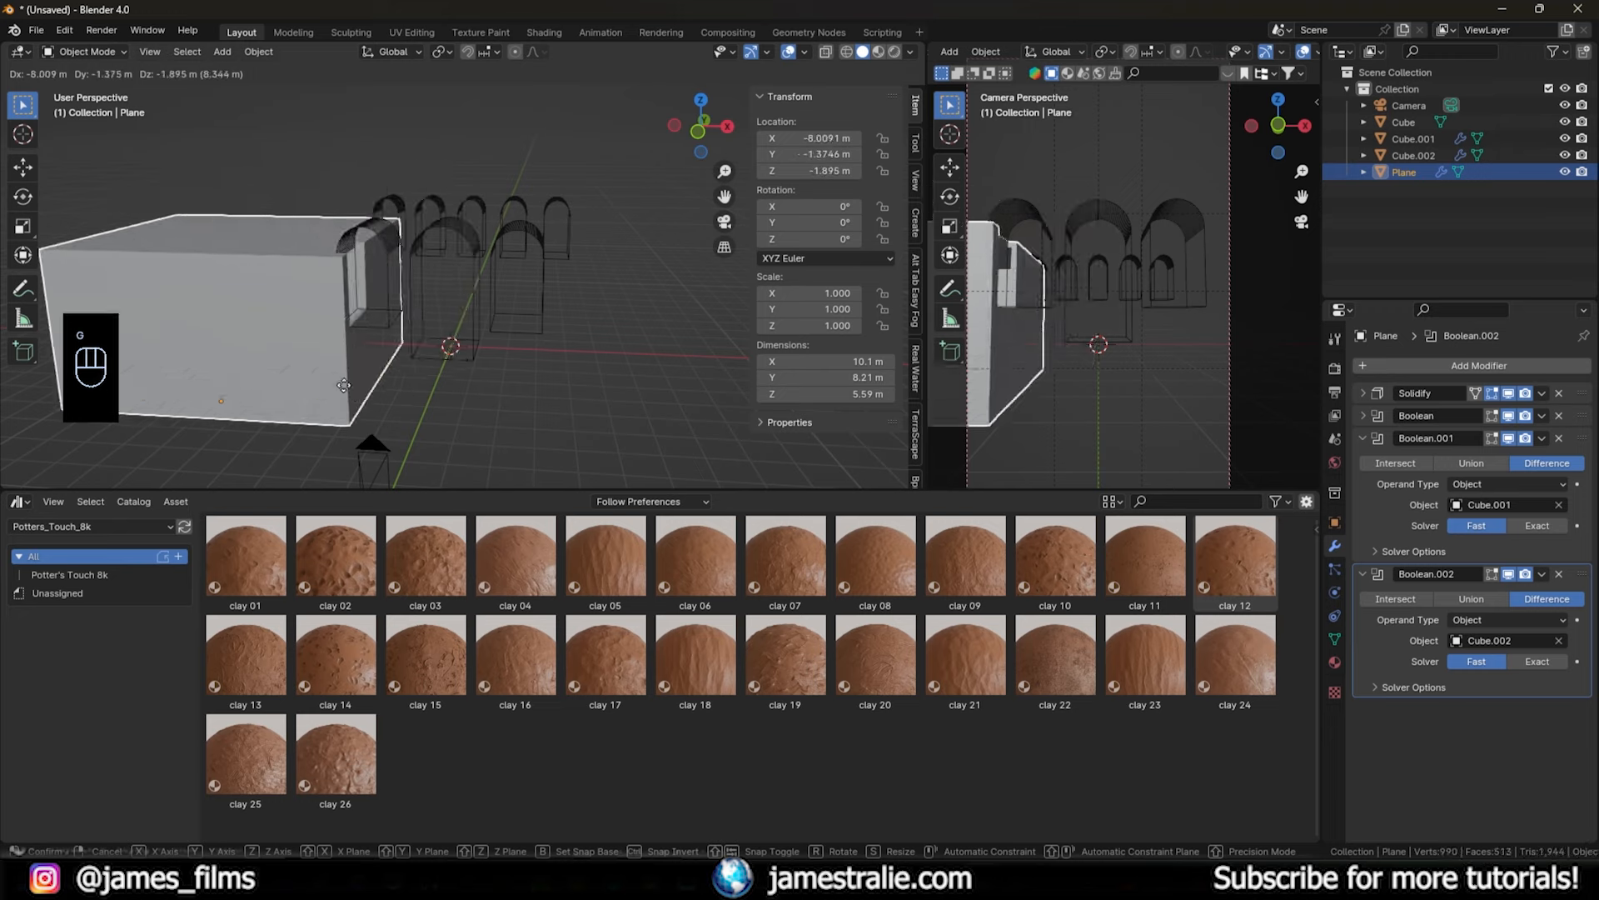
pyautogui.rightClick(343, 385)
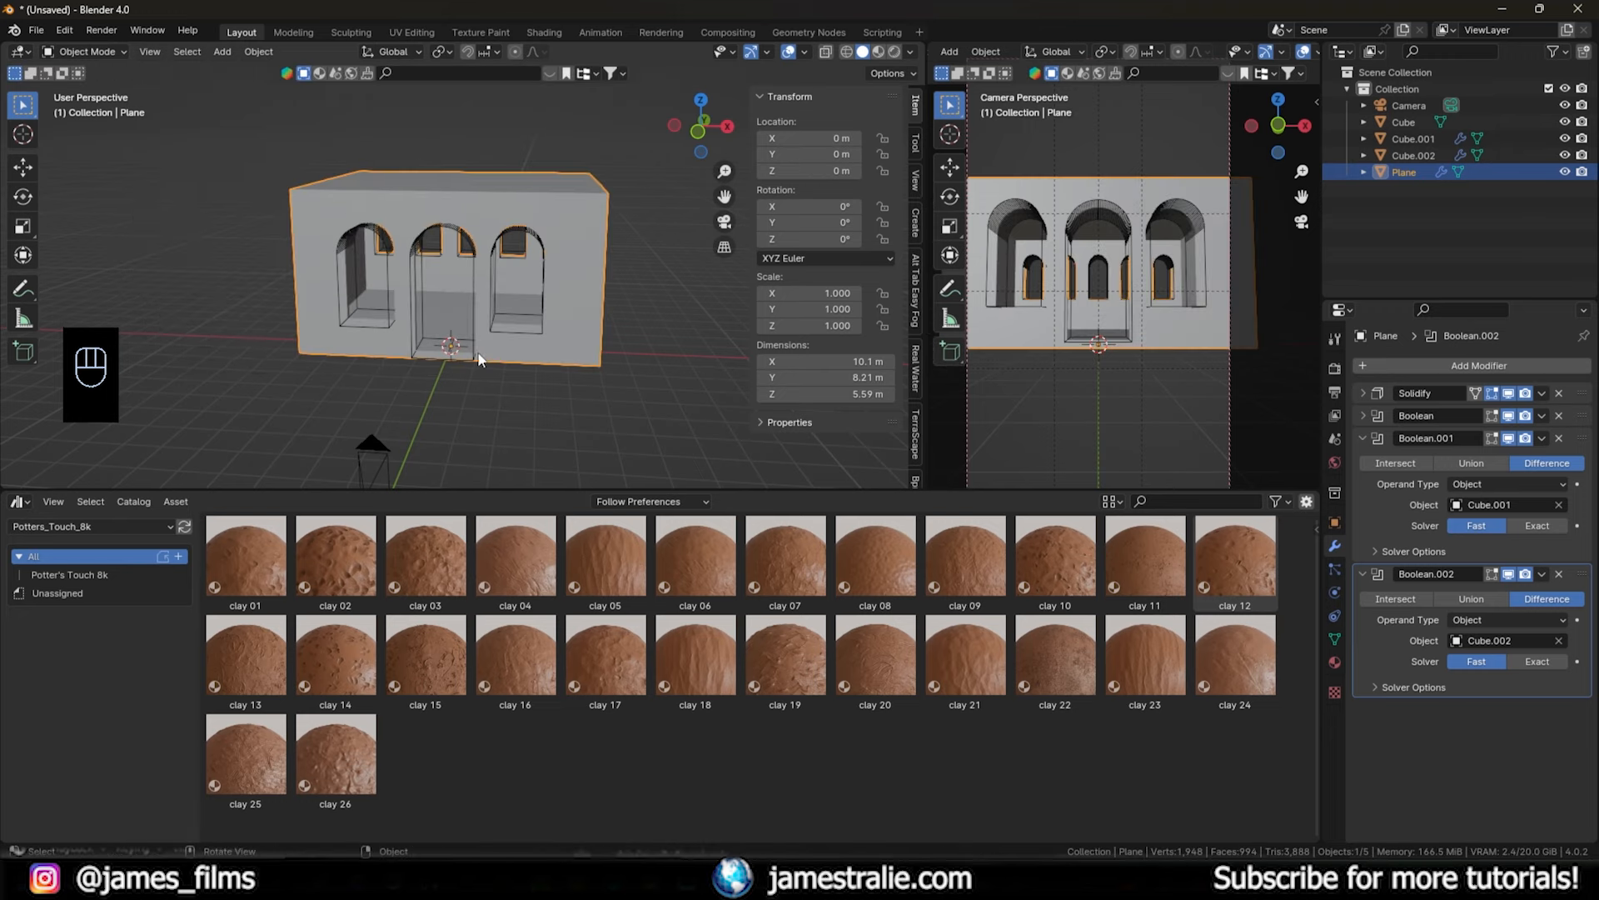
# - Examine the building's arched openings up close, collapsing the Boolean modifier settings and expanding the Solidify settings
pyautogui.scroll(3, 479, 358)
pyautogui.moveTo(478, 351); pyautogui.dragTo(384, 373, button='middle')
pyautogui.scroll(4, 411, 403)
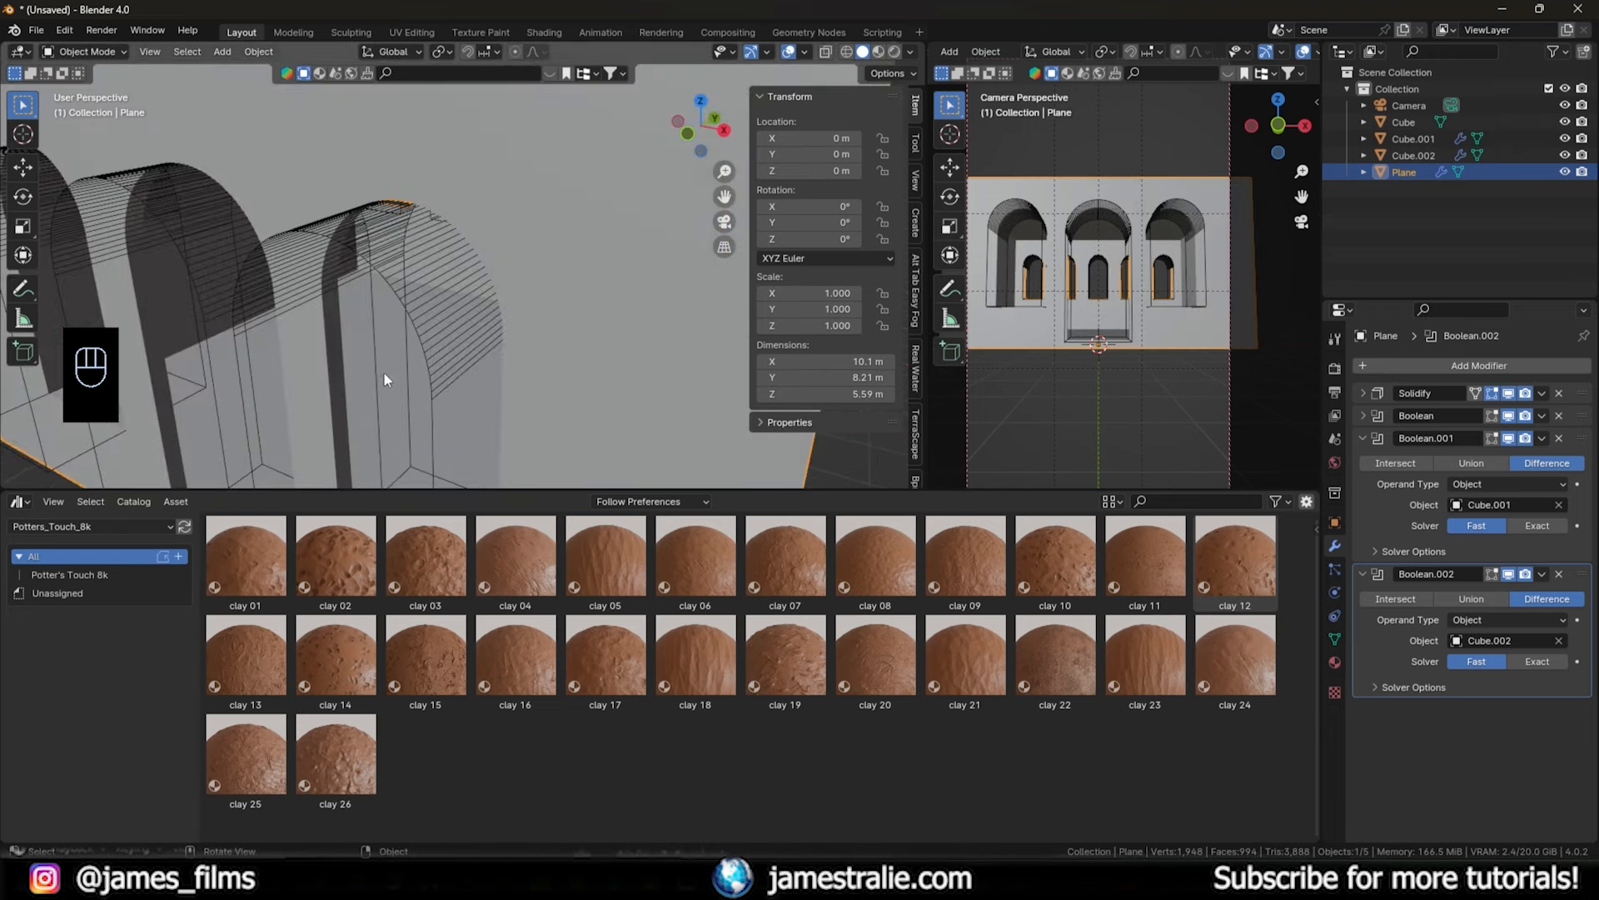
pyautogui.click(1362, 574)
pyautogui.click(1362, 438)
pyautogui.click(1363, 392)
pyautogui.keyDown('shift'); pyautogui.moveTo(192, 304); pyautogui.dragTo(374, 253, button='middle'); pyautogui.keyUp('shift')
pyautogui.scroll(-3, 362, 237)
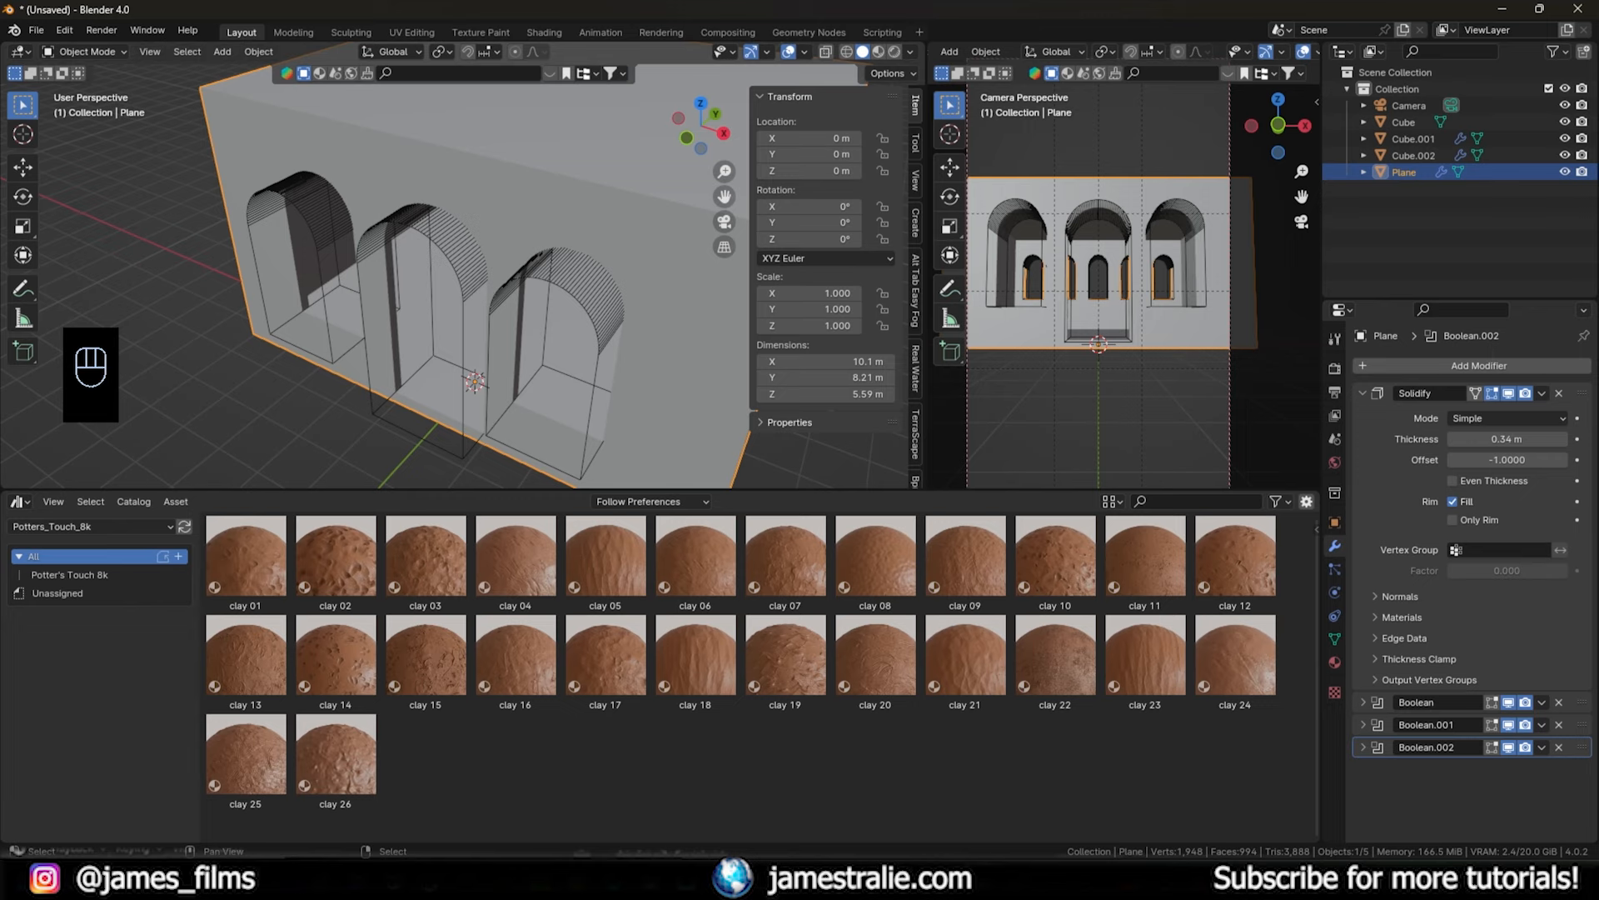
# - Switch to the reference board and examine the cornice and arched windows below the blue-domed church's roof
pyautogui.click(575, 882)
pyautogui.scroll(8, 556, 398)
pyautogui.moveTo(842, 346); pyautogui.dragTo(538, 448, button='middle')
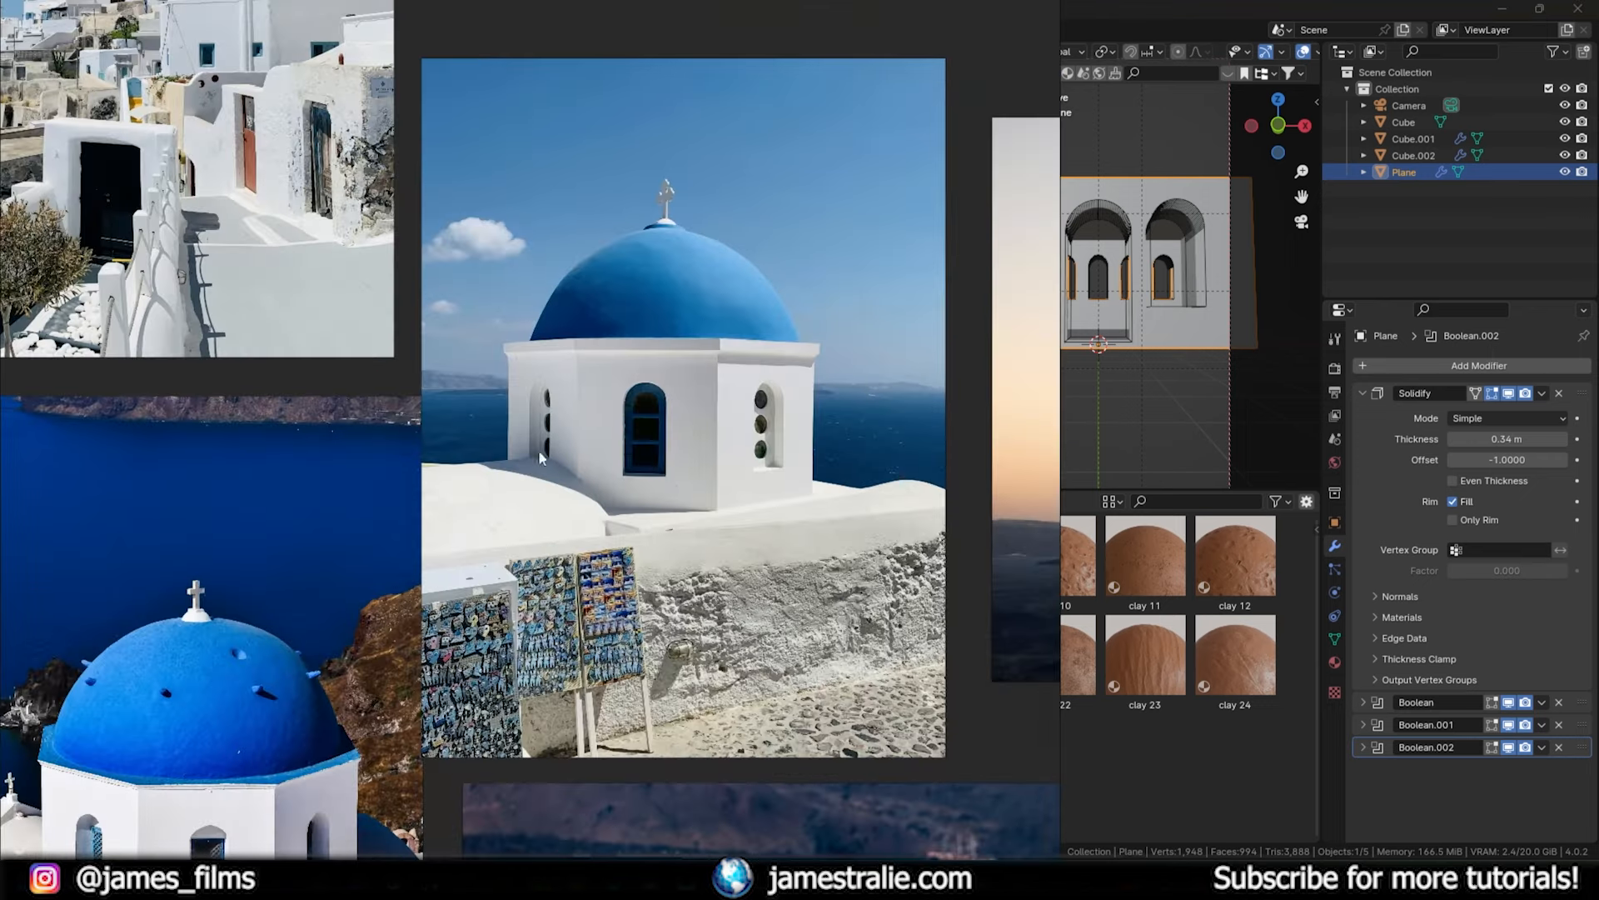
pyautogui.scroll(6, 566, 460)
pyautogui.moveTo(642, 334); pyautogui.dragTo(449, 600, button='middle')
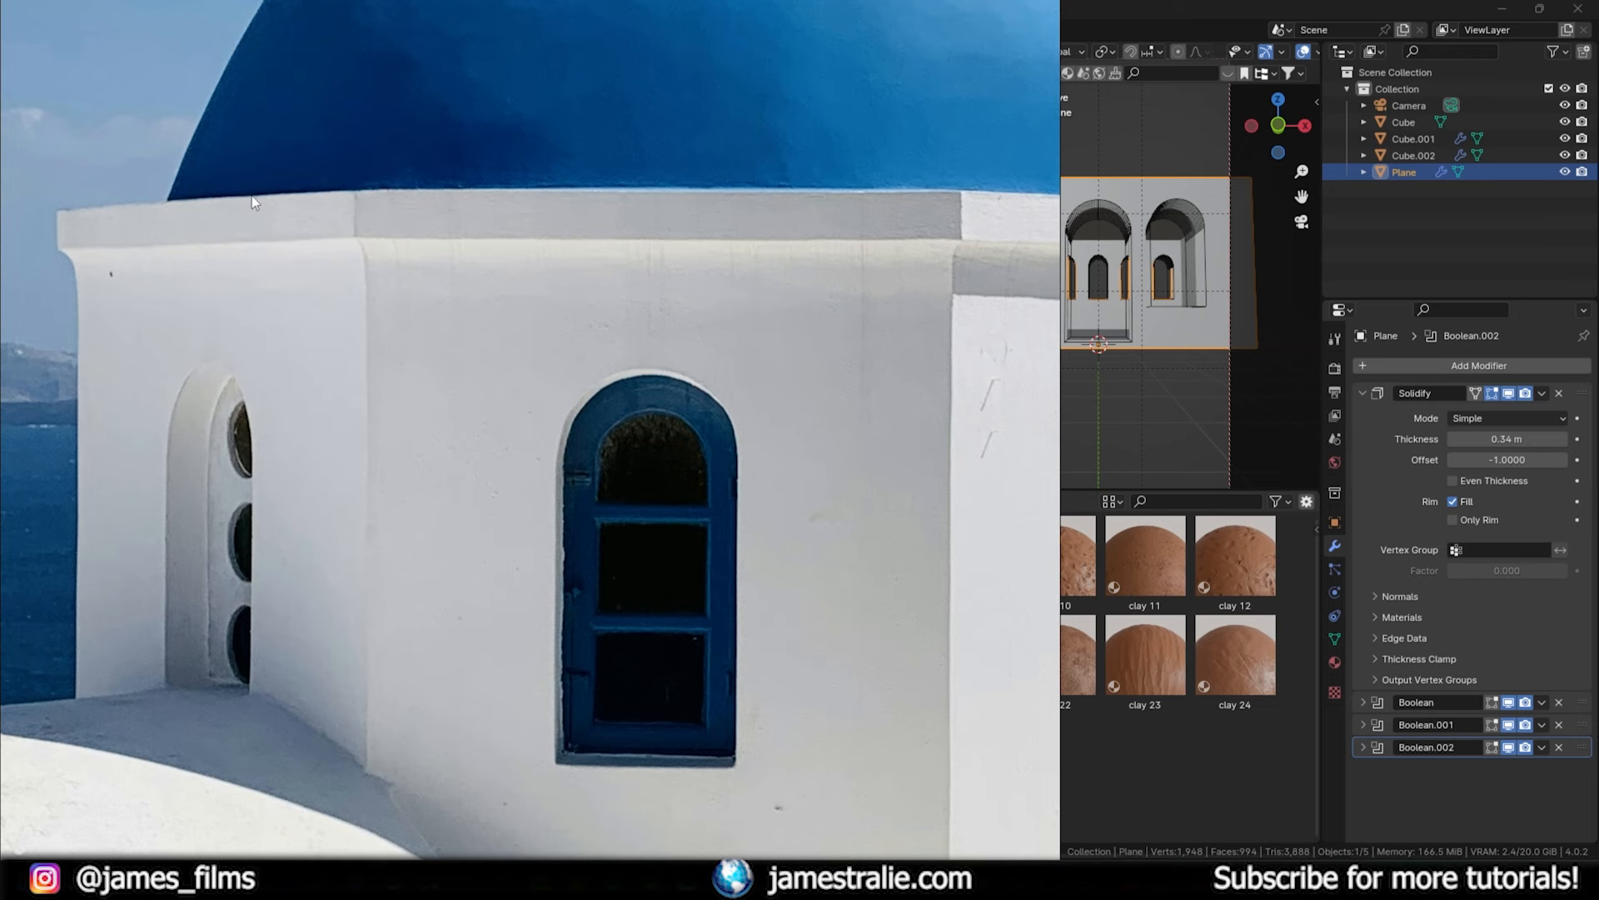
pyautogui.scroll(-2, 430, 267)
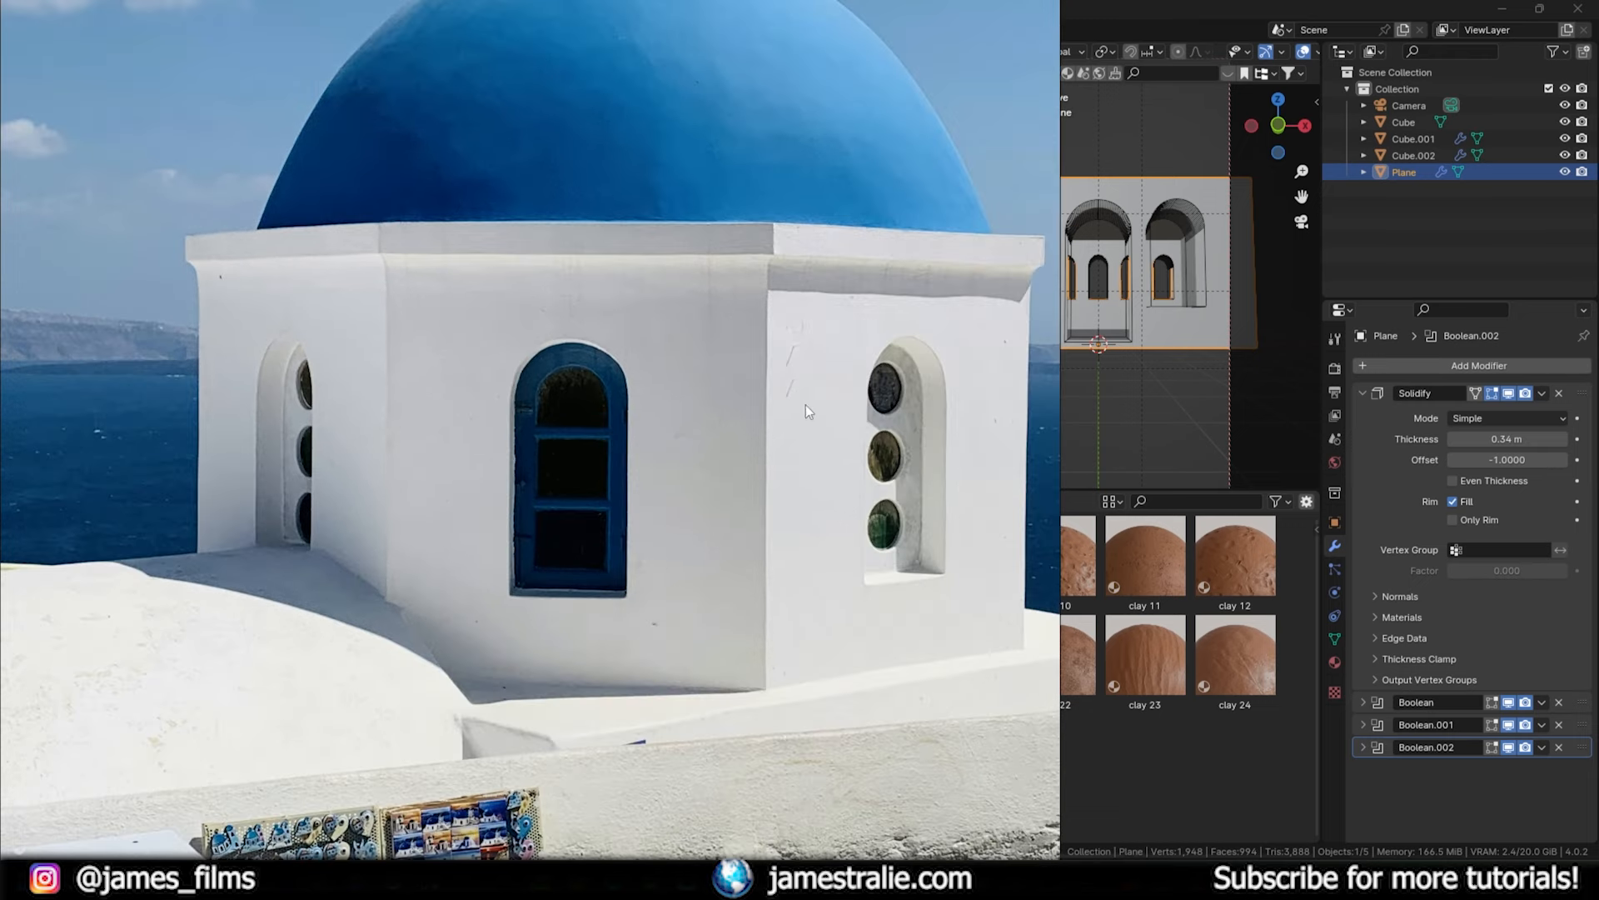
pyautogui.click(1223, 819)
# - Enter Edit Mode on the building and enable Edit Mode display for all three Boolean modifiers, with the Solidify settings collapsed
pyautogui.scroll(4, 585, 255)
pyautogui.moveTo(585, 255)
pyautogui.keyDown('shift'); pyautogui.mouseDown(button='middle')
pyautogui.moveTo(547, 327)
pyautogui.moveTo(570, 259)
pyautogui.mouseUp(button='middle'); pyautogui.keyUp('shift')
pyautogui.scroll(-5, 573, 254)
pyautogui.press('Tab')
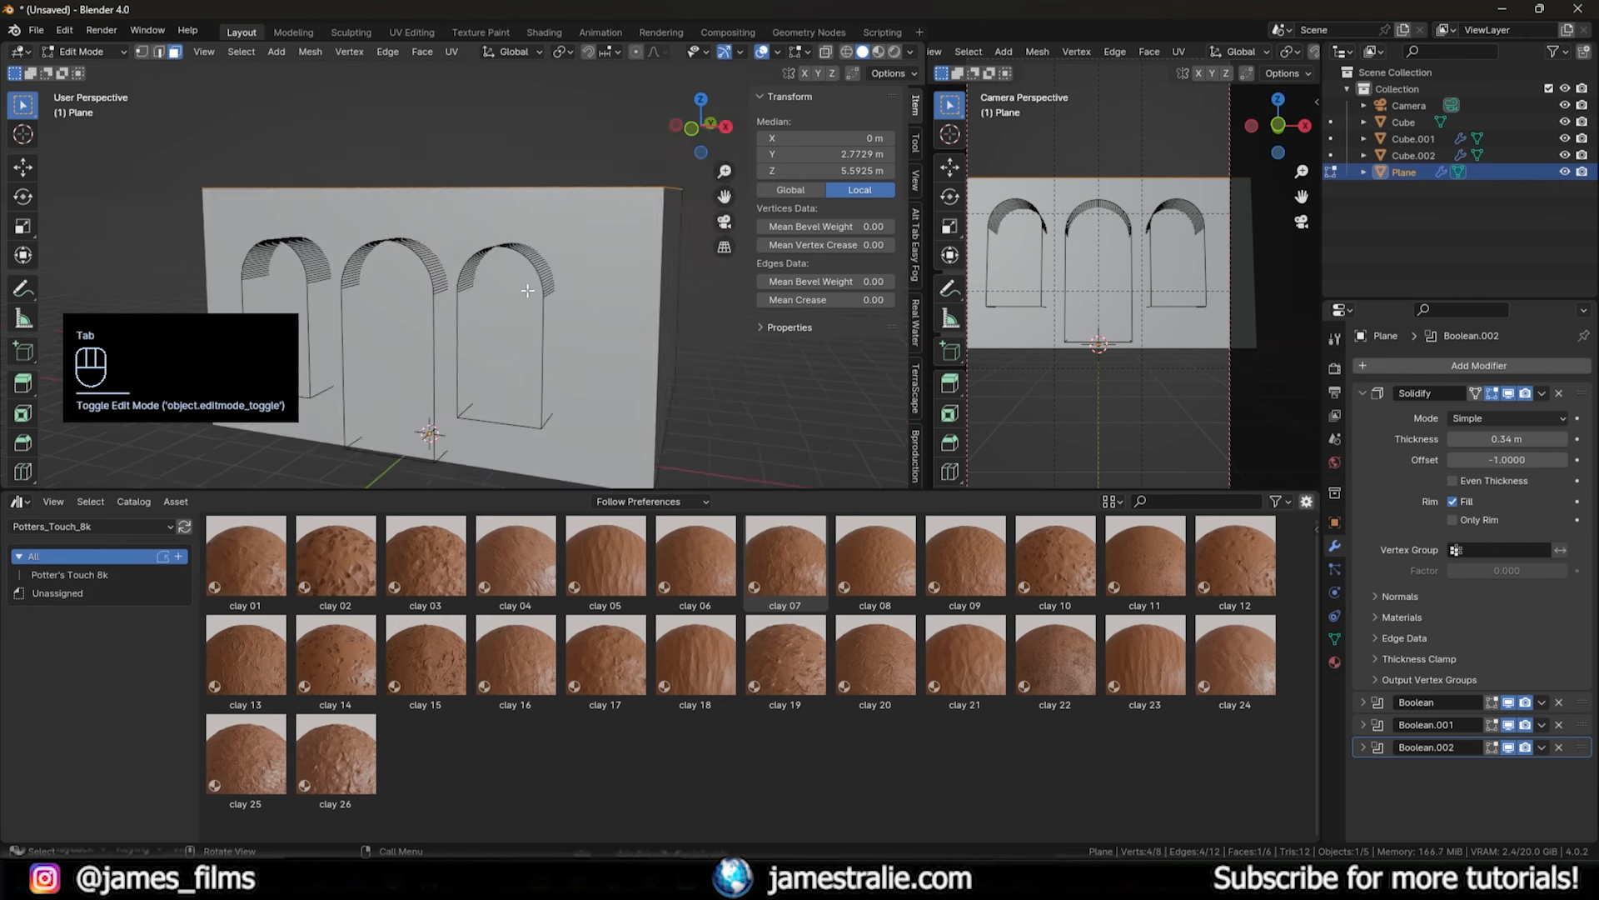
pyautogui.click(1361, 393)
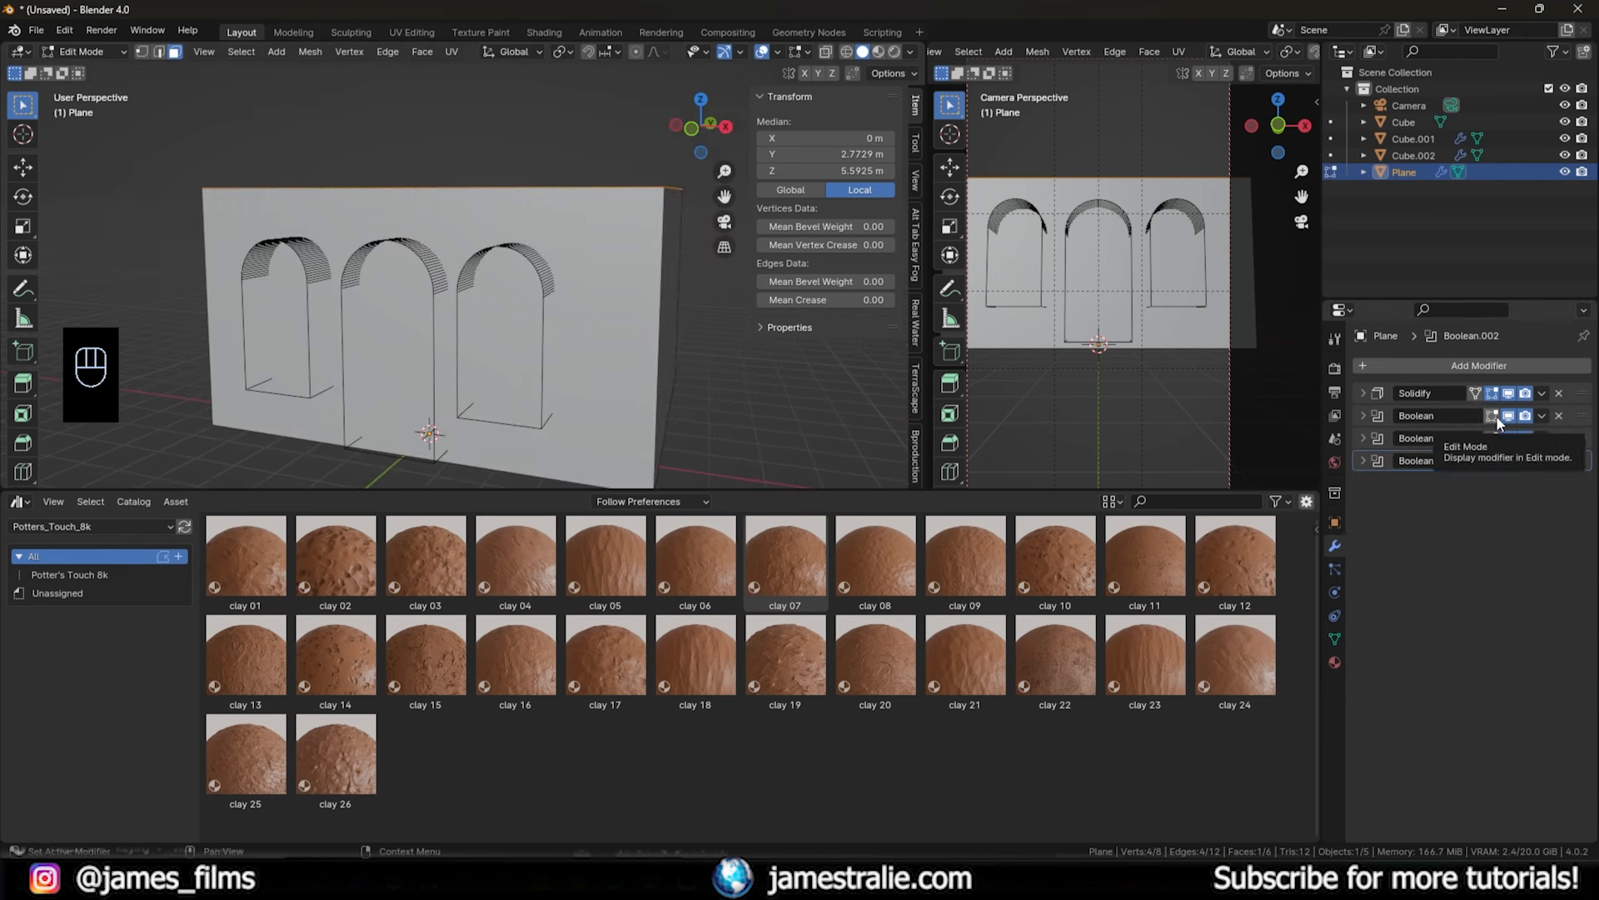
pyautogui.moveTo(1496, 415); pyautogui.dragTo(1497, 460)
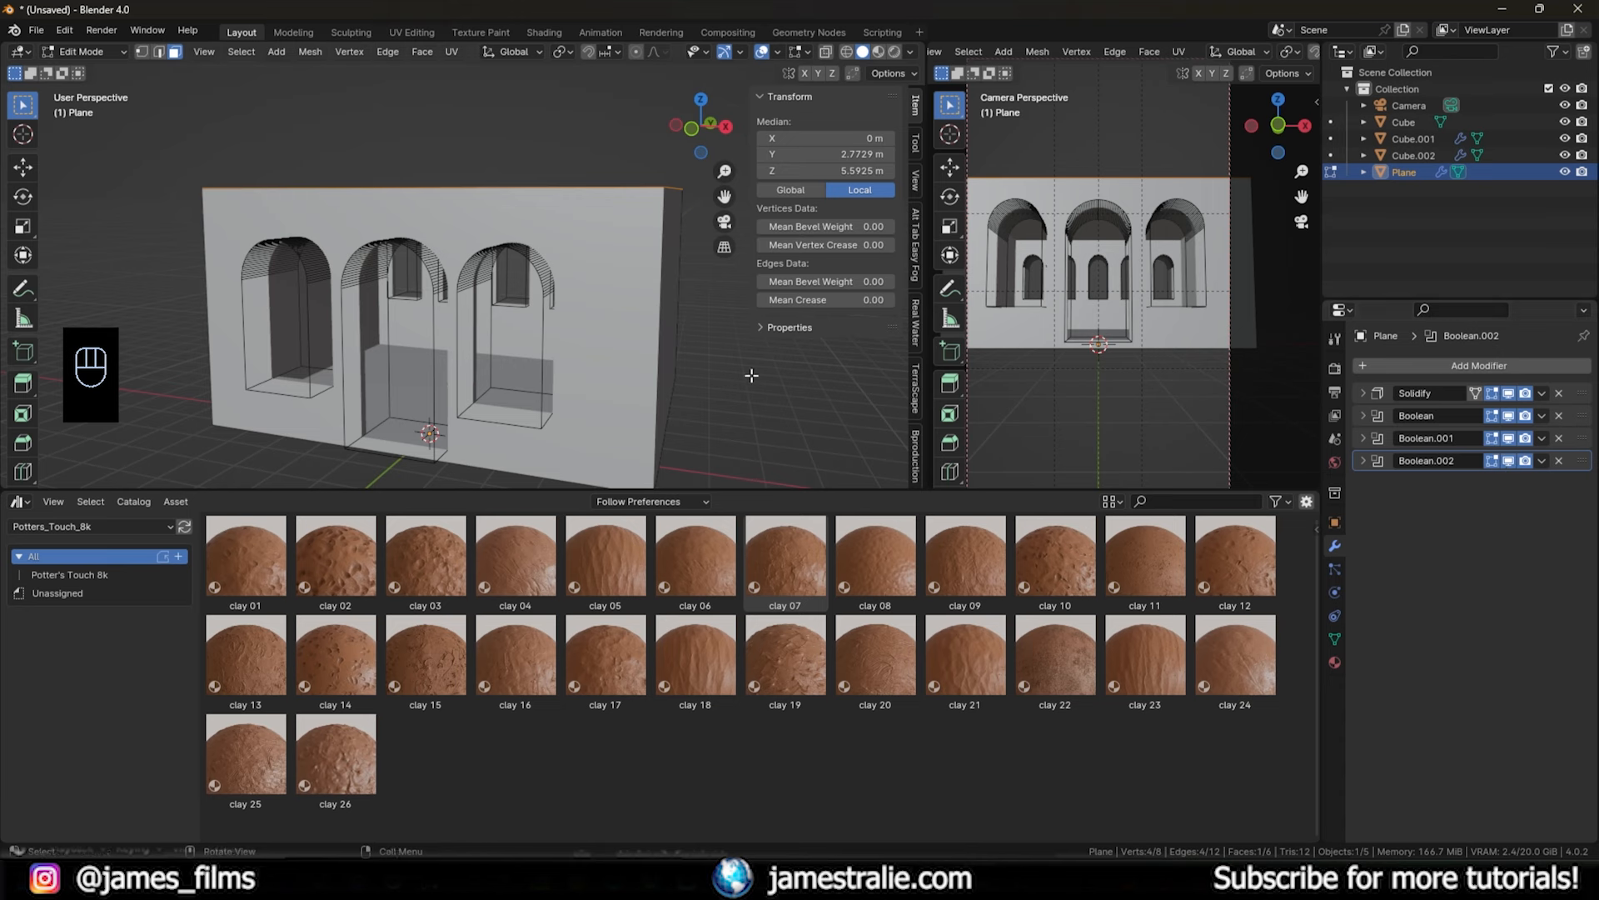
# - Add a horizontal loop cut around the building near the roof, at a height of about 5.09 m
pyautogui.moveTo(609, 231); pyautogui.dragTo(586, 312, button='middle')
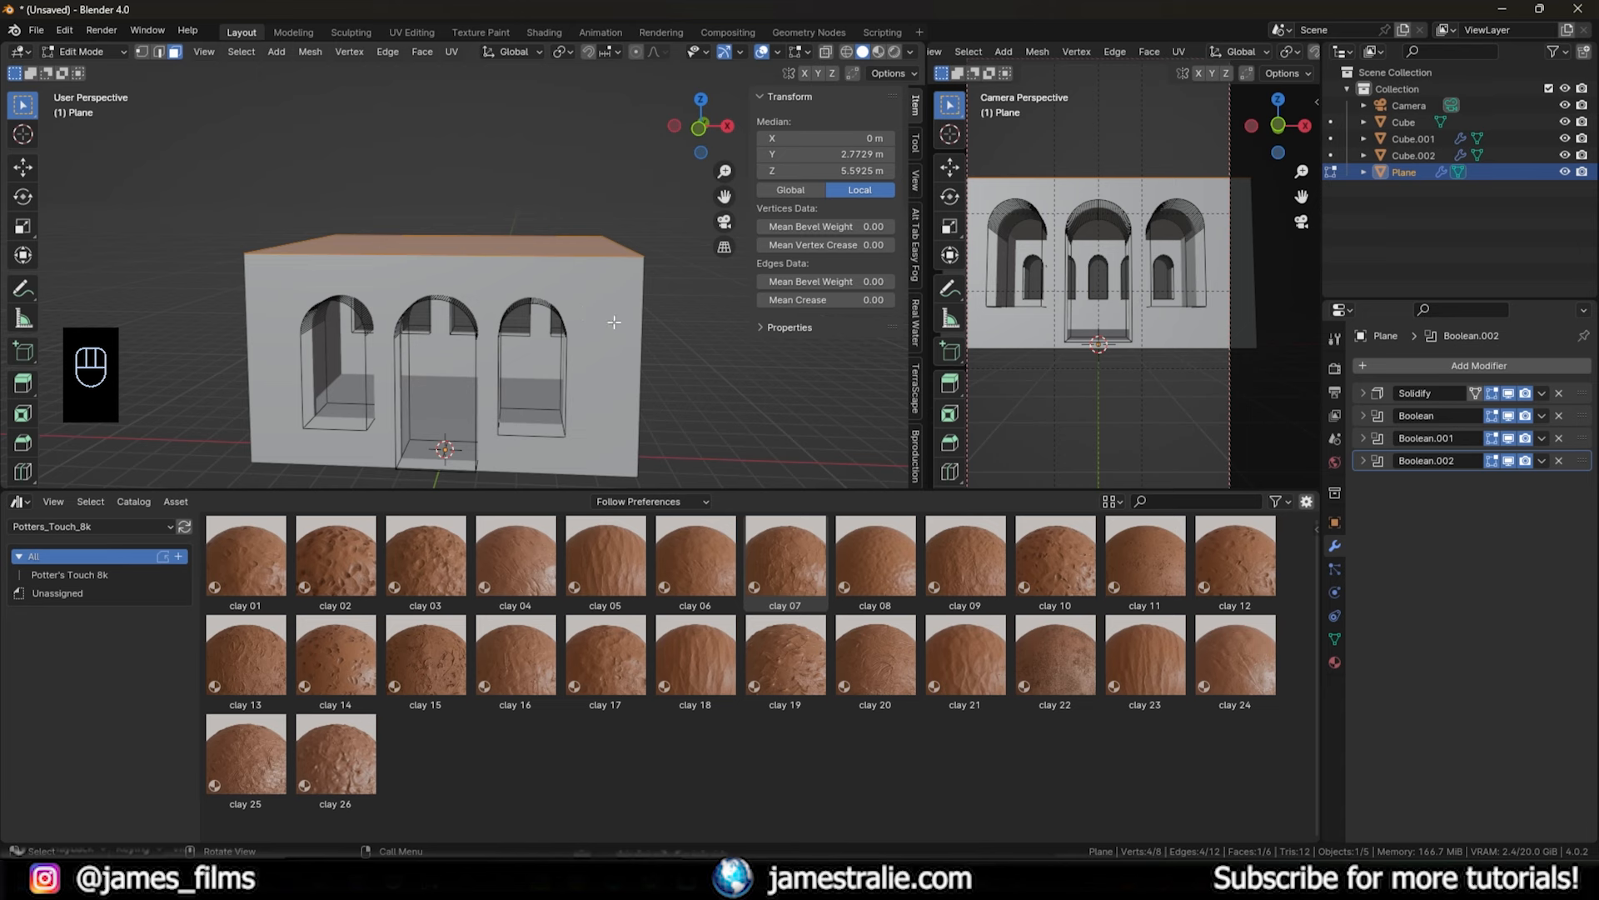
pyautogui.hotkey('ctrl', 'r')
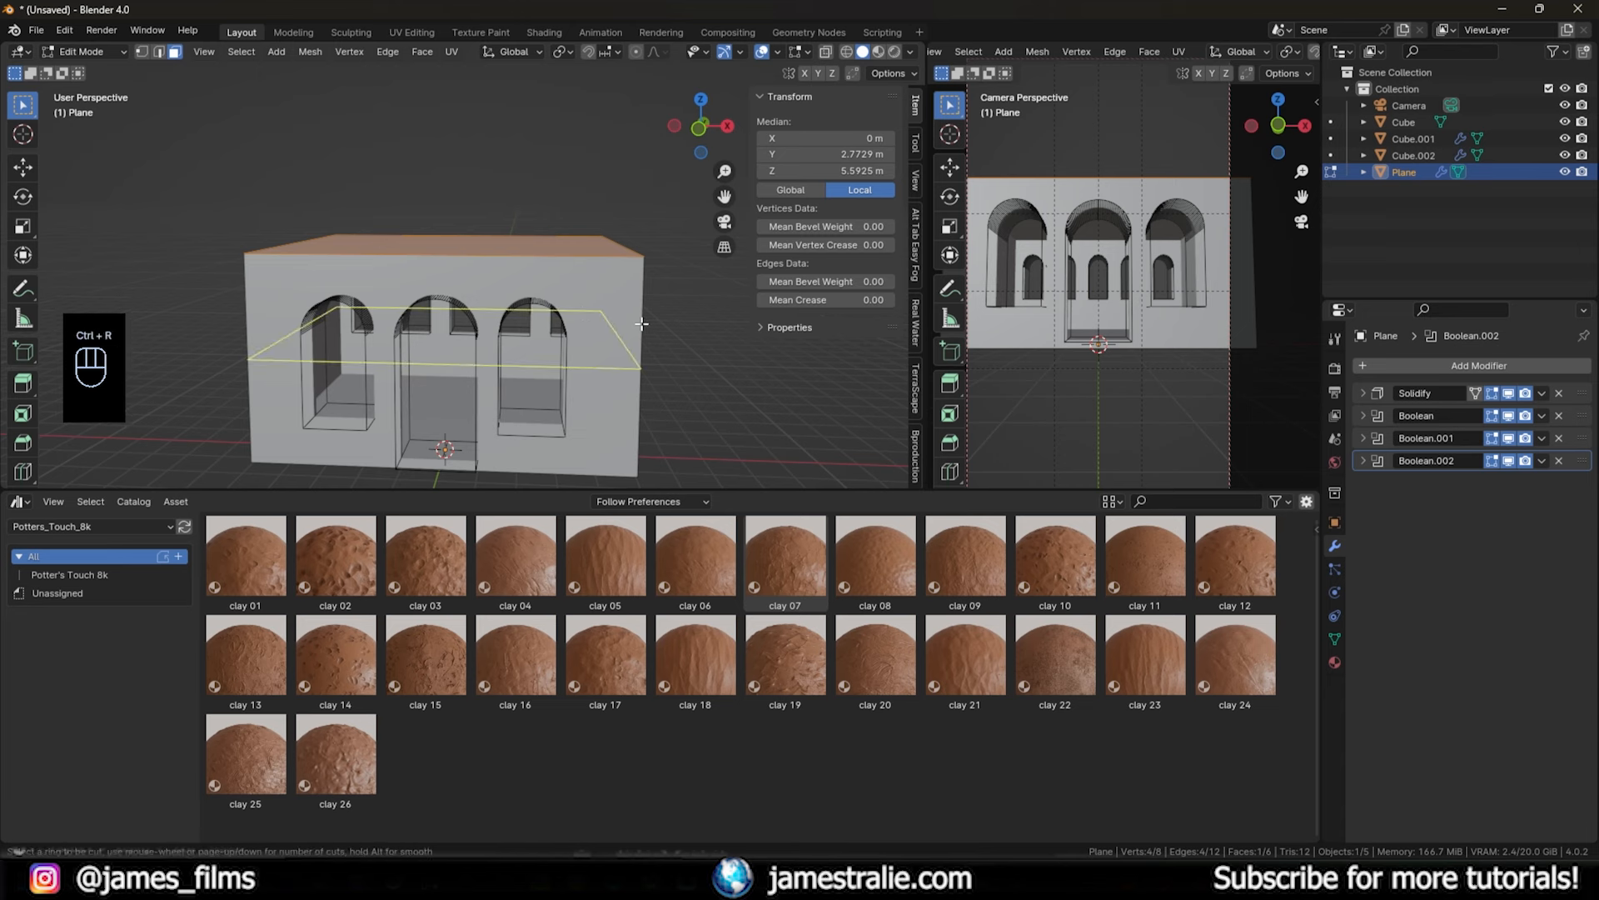
pyautogui.click(641, 323)
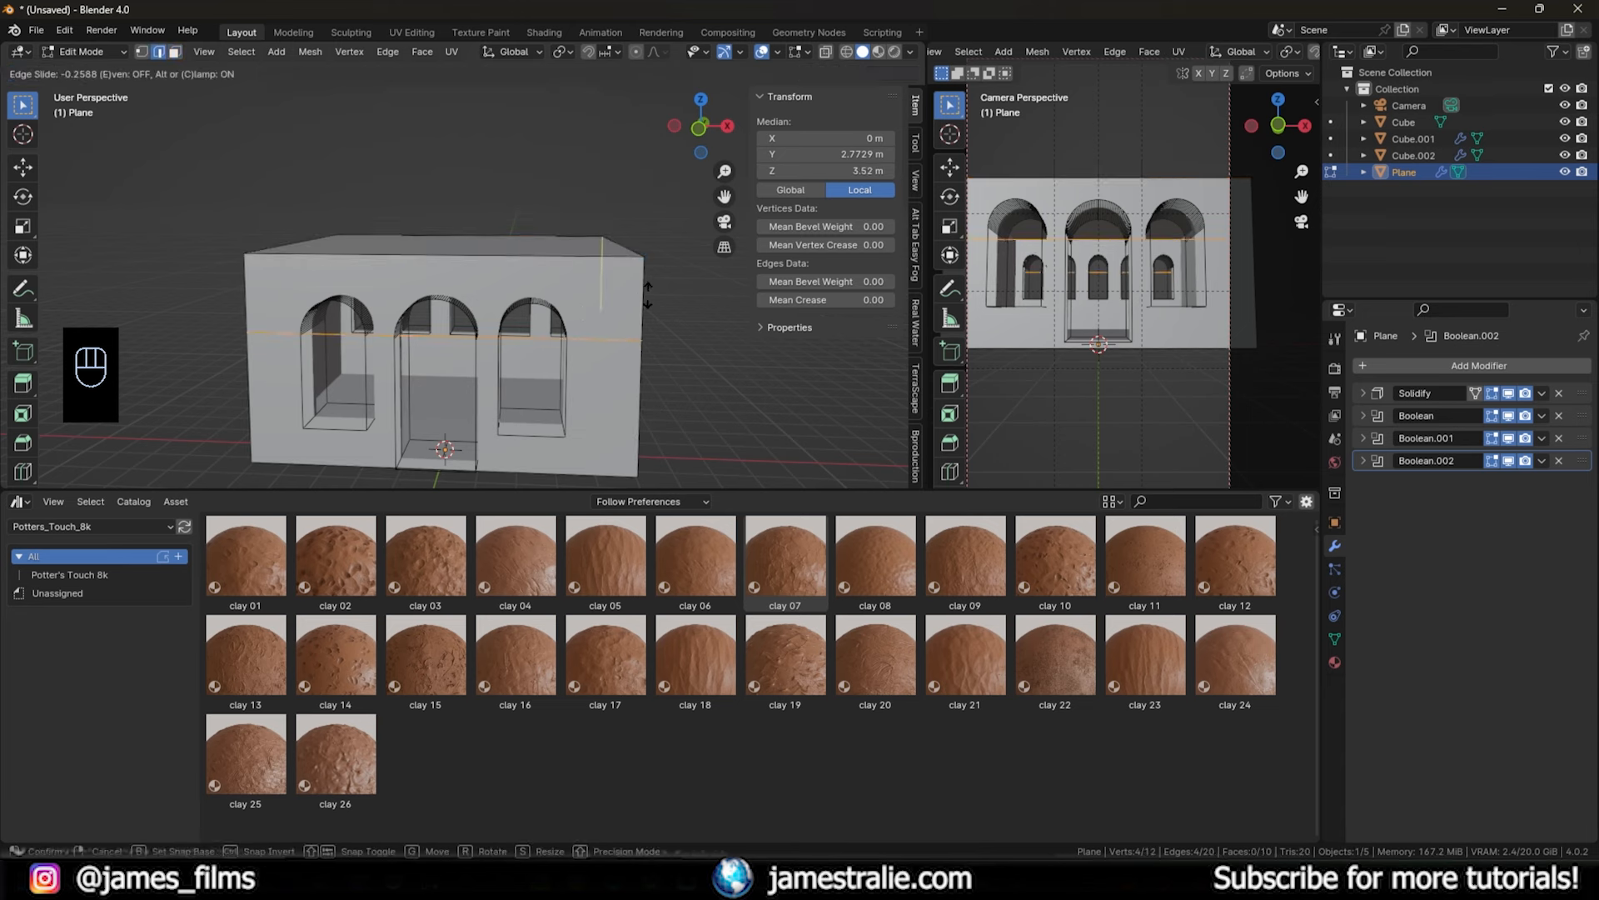
pyautogui.click(653, 233)
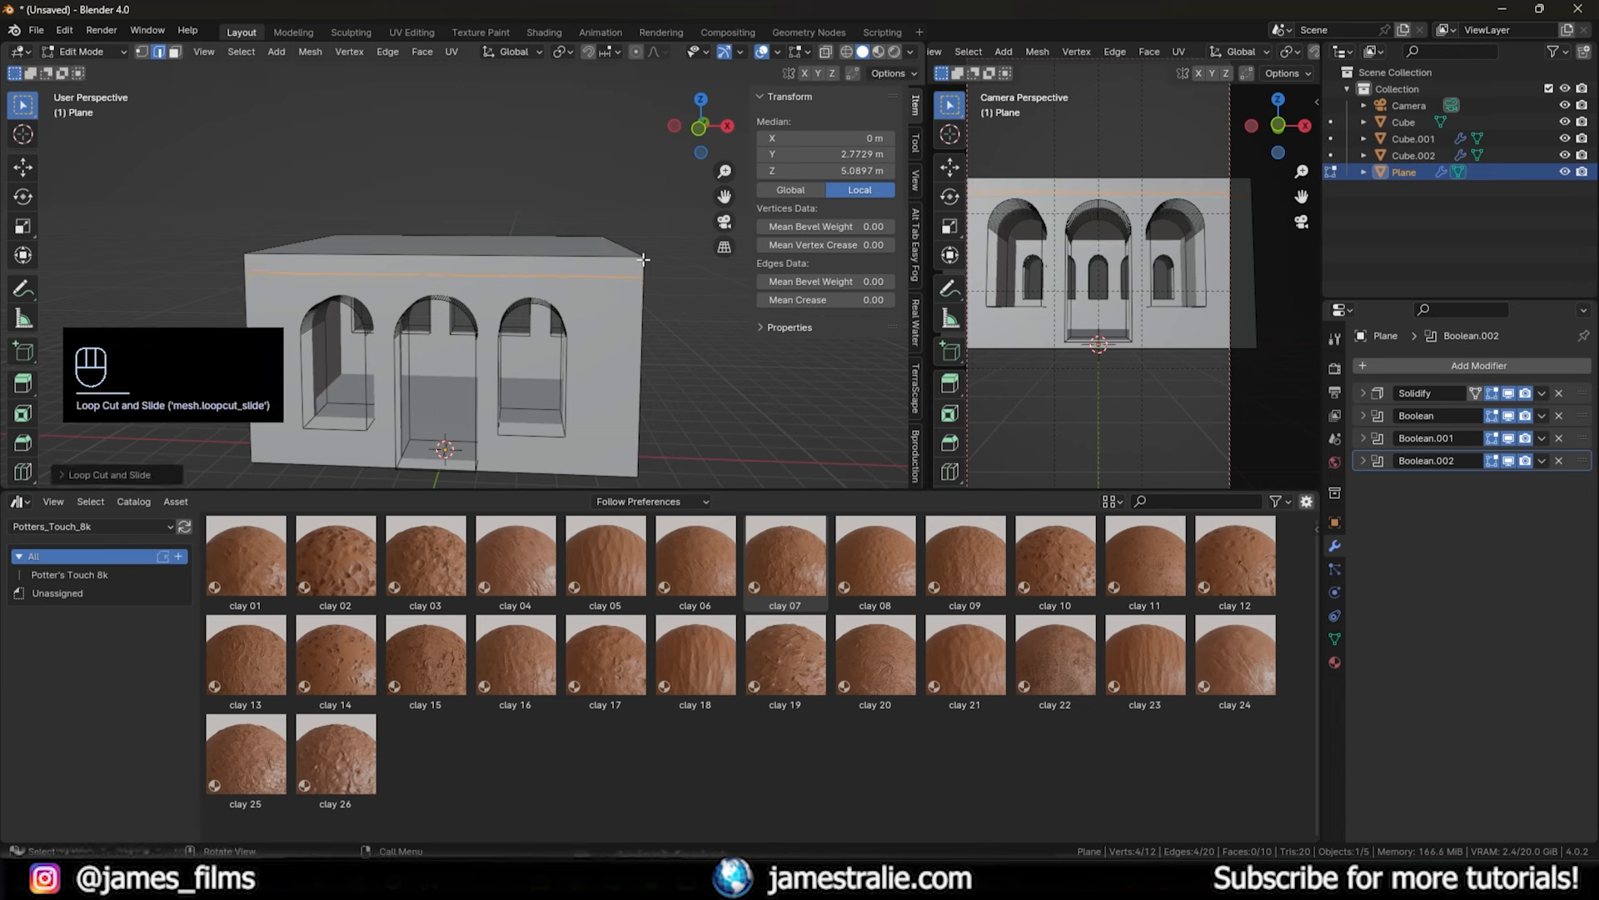
# - Inset the building's roof face to leave a narrow border around its outer edge
pyautogui.moveTo(642, 274); pyautogui.dragTo(676, 358, button='middle')
pyautogui.press('3')
pyautogui.click(677, 358)
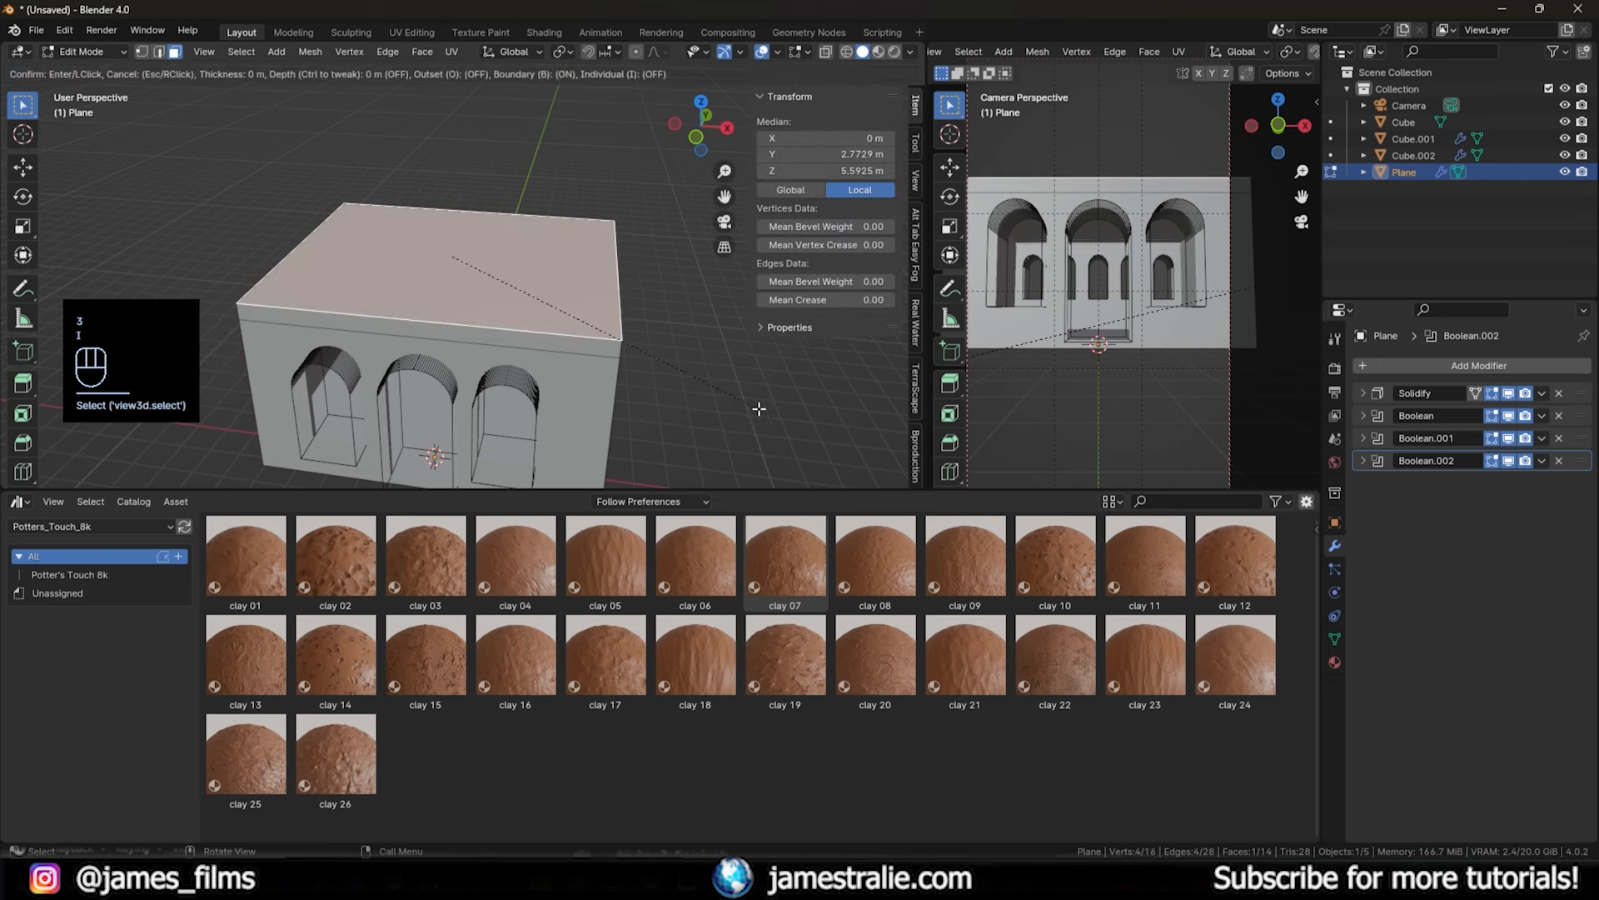
pyautogui.press('i')
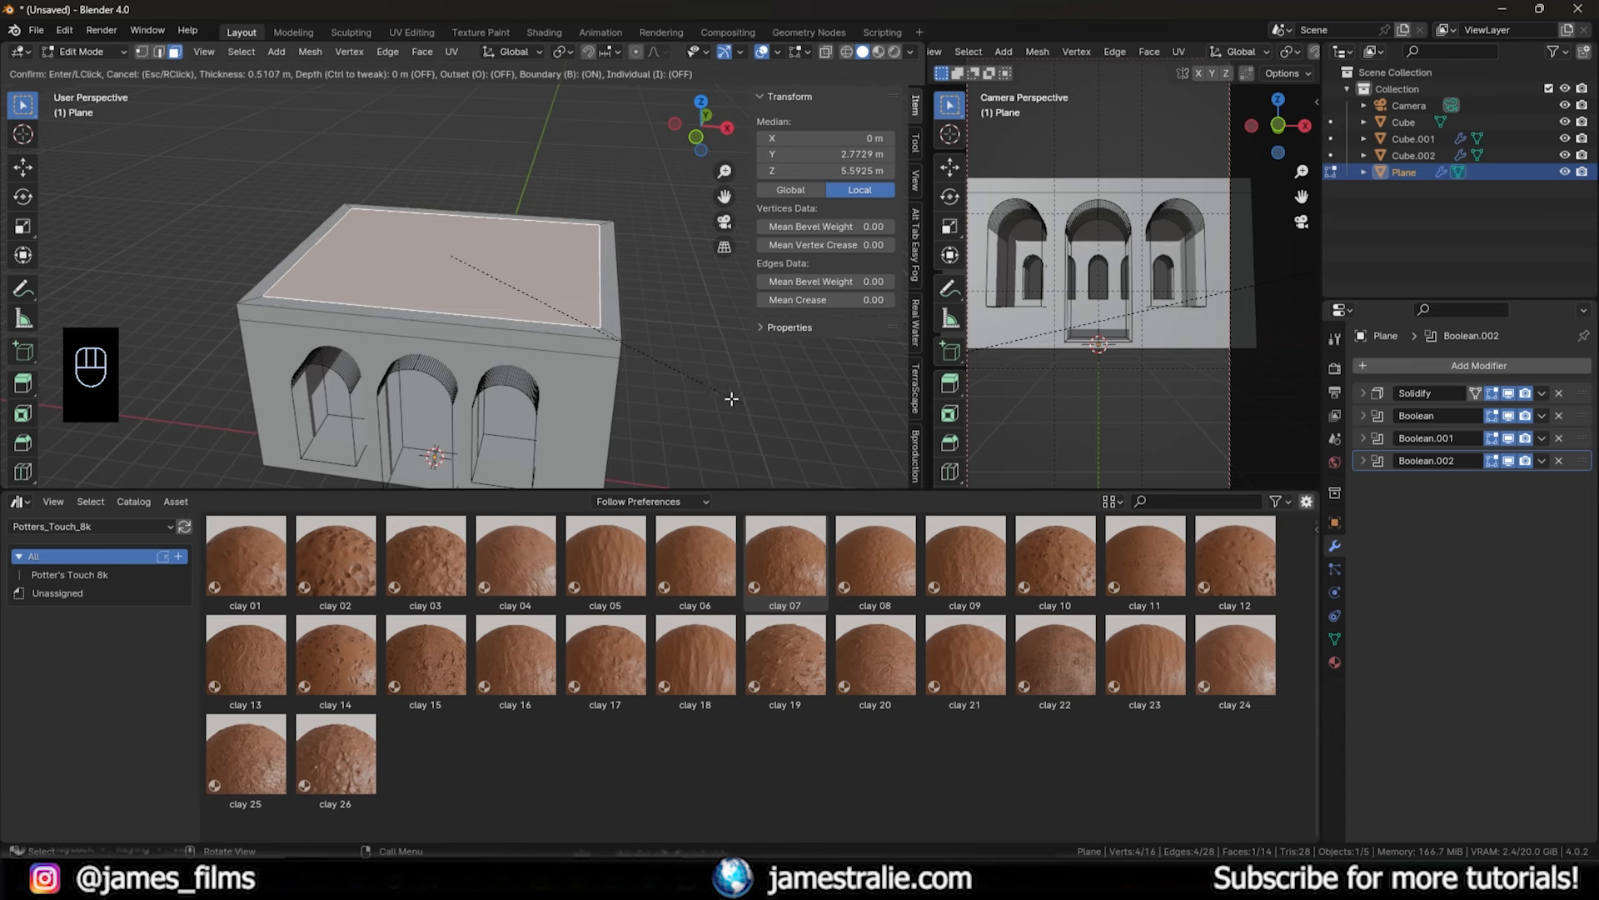
pyautogui.click(665, 371)
# - Extrude the band of wall faces around the roof edge along their normals by about 0.525 m to form an overhanging cornice
pyautogui.moveTo(665, 371); pyautogui.dragTo(534, 293, button='middle')
pyautogui.click(713, 349)
pyautogui.scroll(2, 535, 293)
pyautogui.press('3')
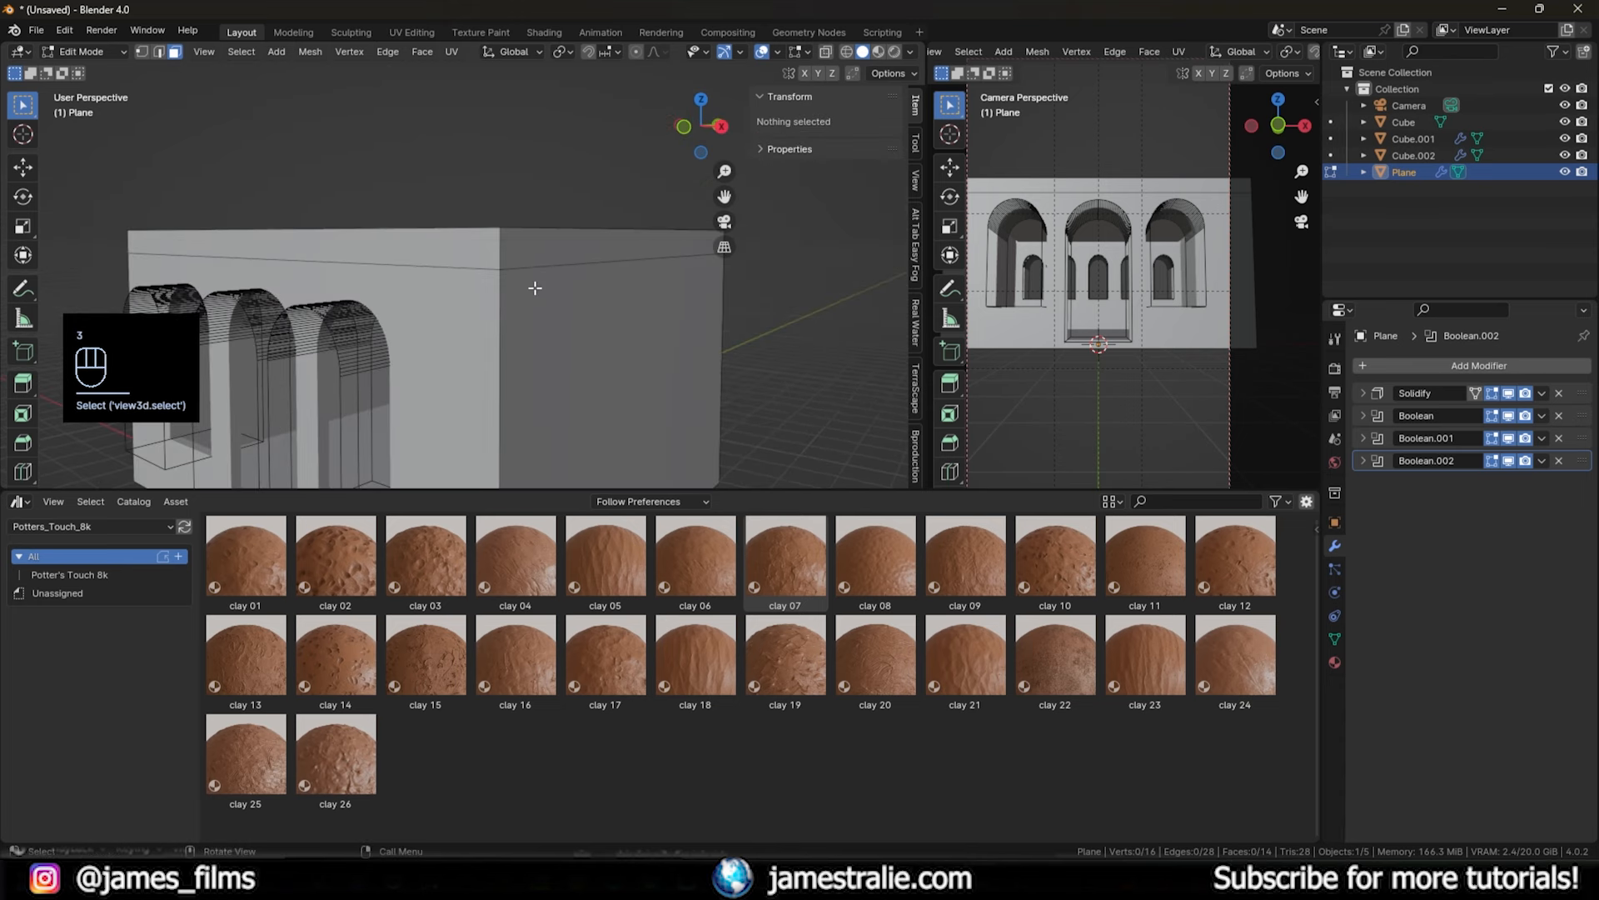
pyautogui.keyDown('alt'); pyautogui.keyDown('shift'); pyautogui.click(500, 257); pyautogui.keyUp('shift'); pyautogui.keyUp('alt')
pyautogui.moveTo(499, 257); pyautogui.dragTo(647, 322, button='middle')
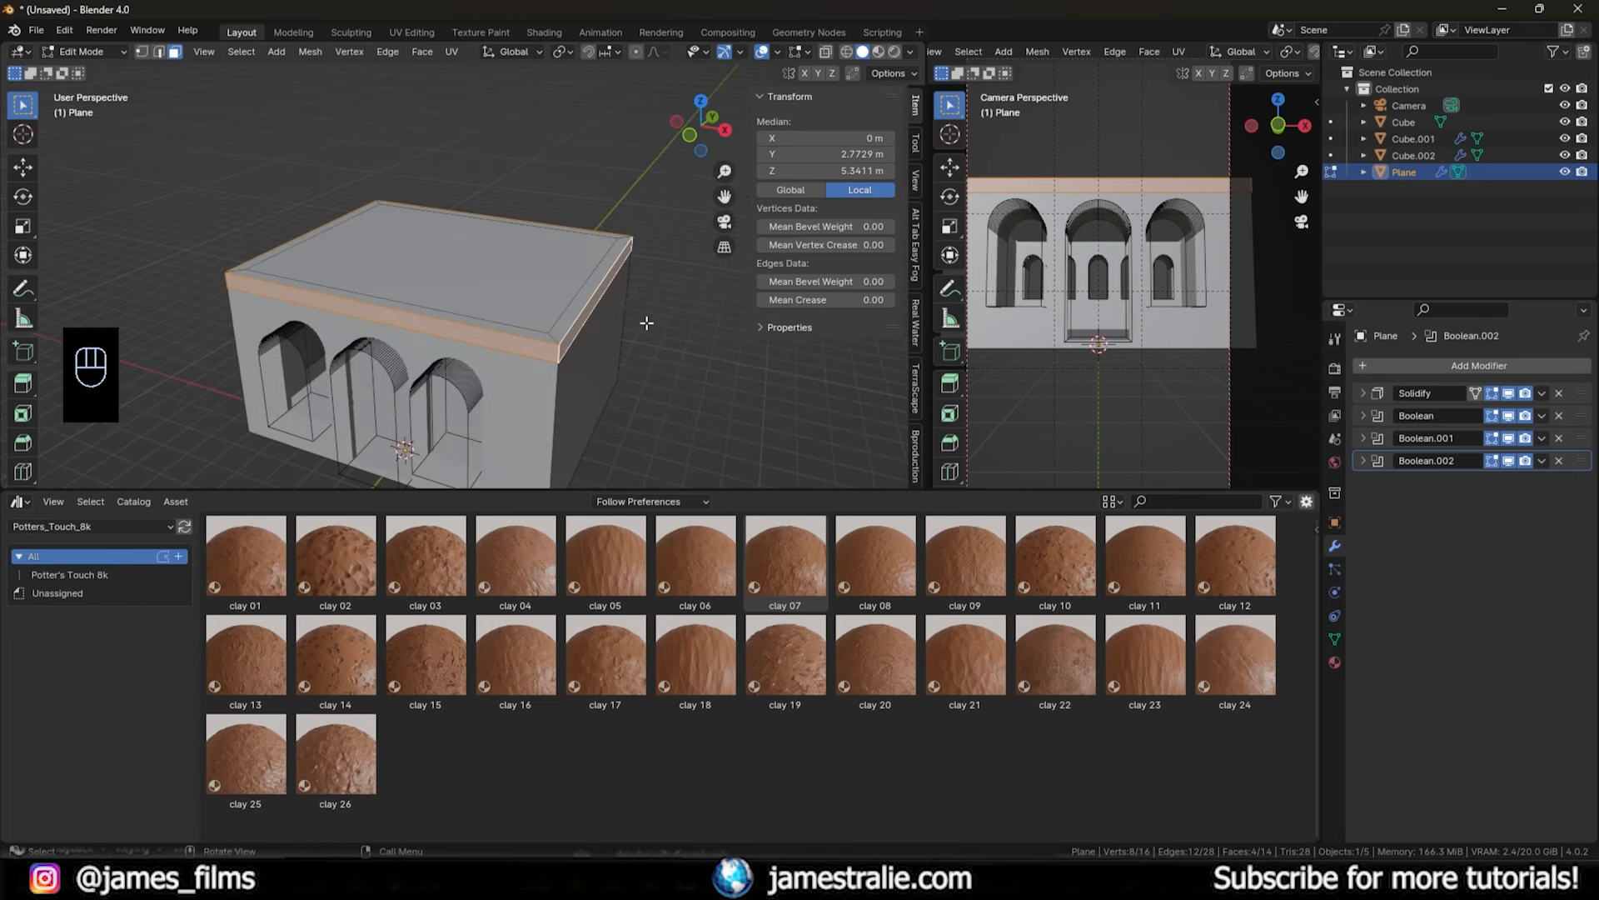
pyautogui.hotkey('alt', 'e')
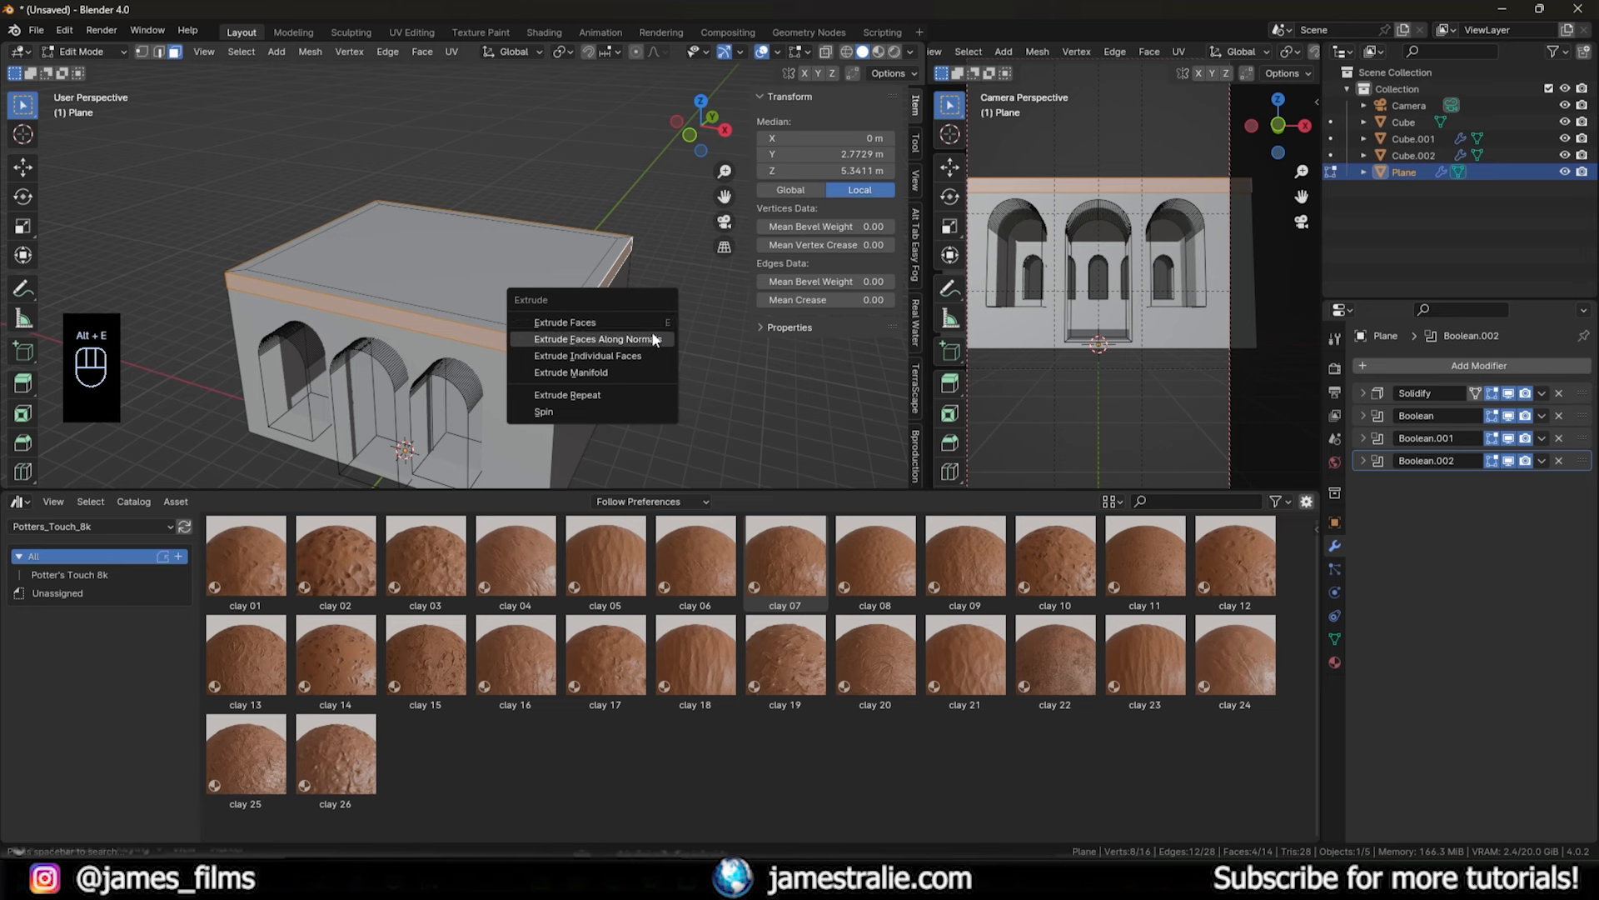
pyautogui.click(652, 336)
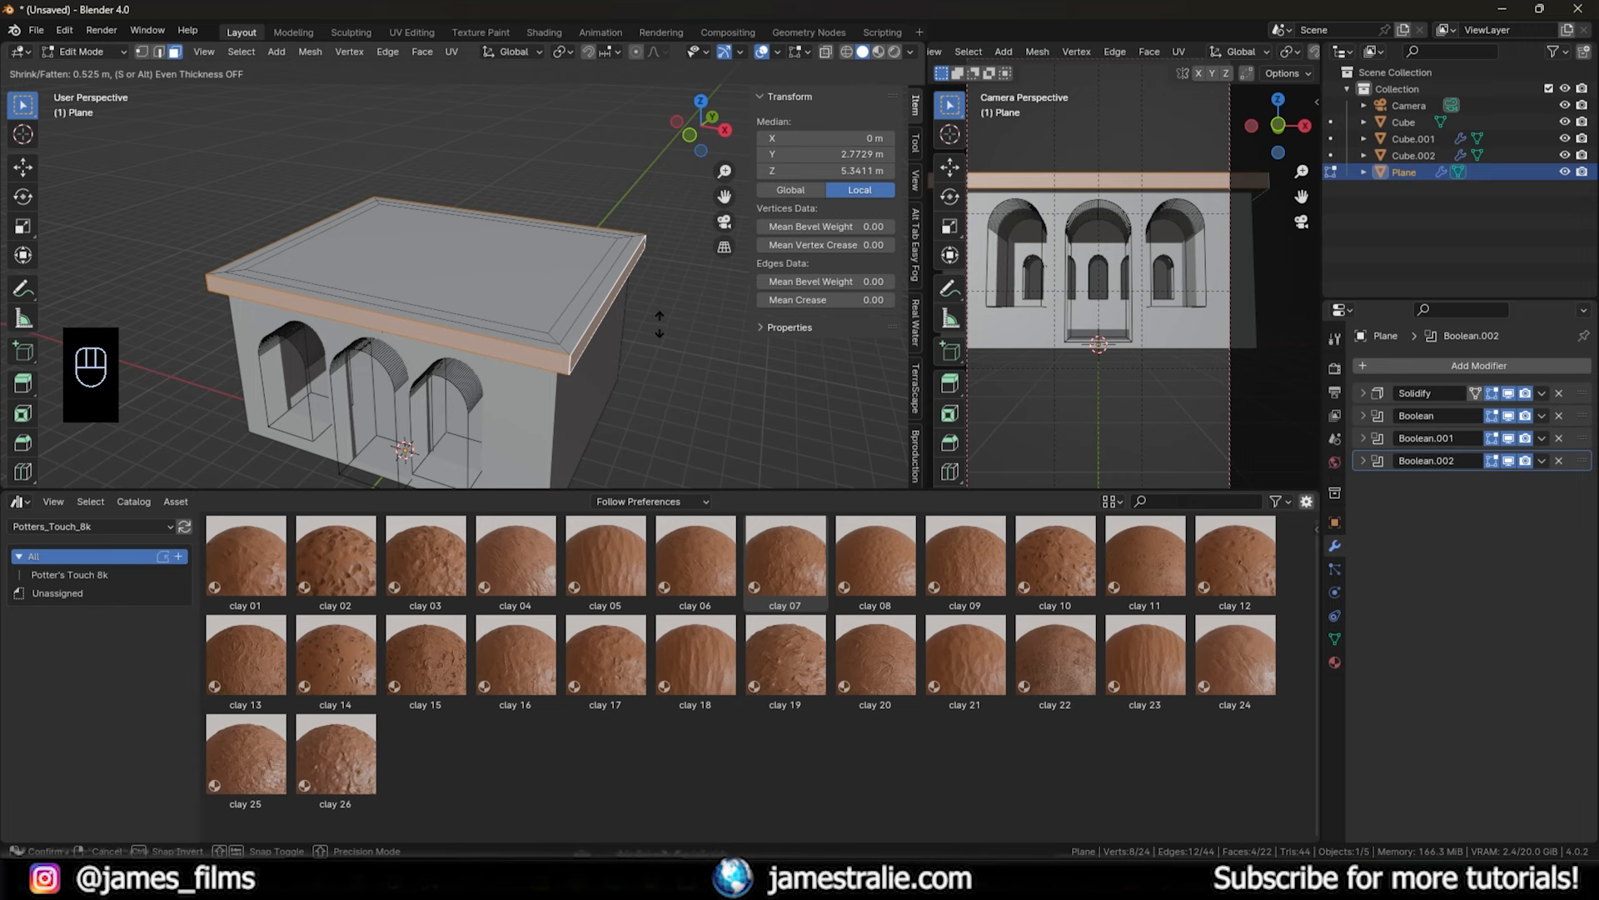
pyautogui.click(658, 325)
# - Leave Edit Mode and compare the underside of the overhang with the cornice in the church reference photo
pyautogui.moveTo(659, 324); pyautogui.dragTo(623, 250, button='middle')
pyautogui.scroll(5, 622, 183)
pyautogui.press('Tab')
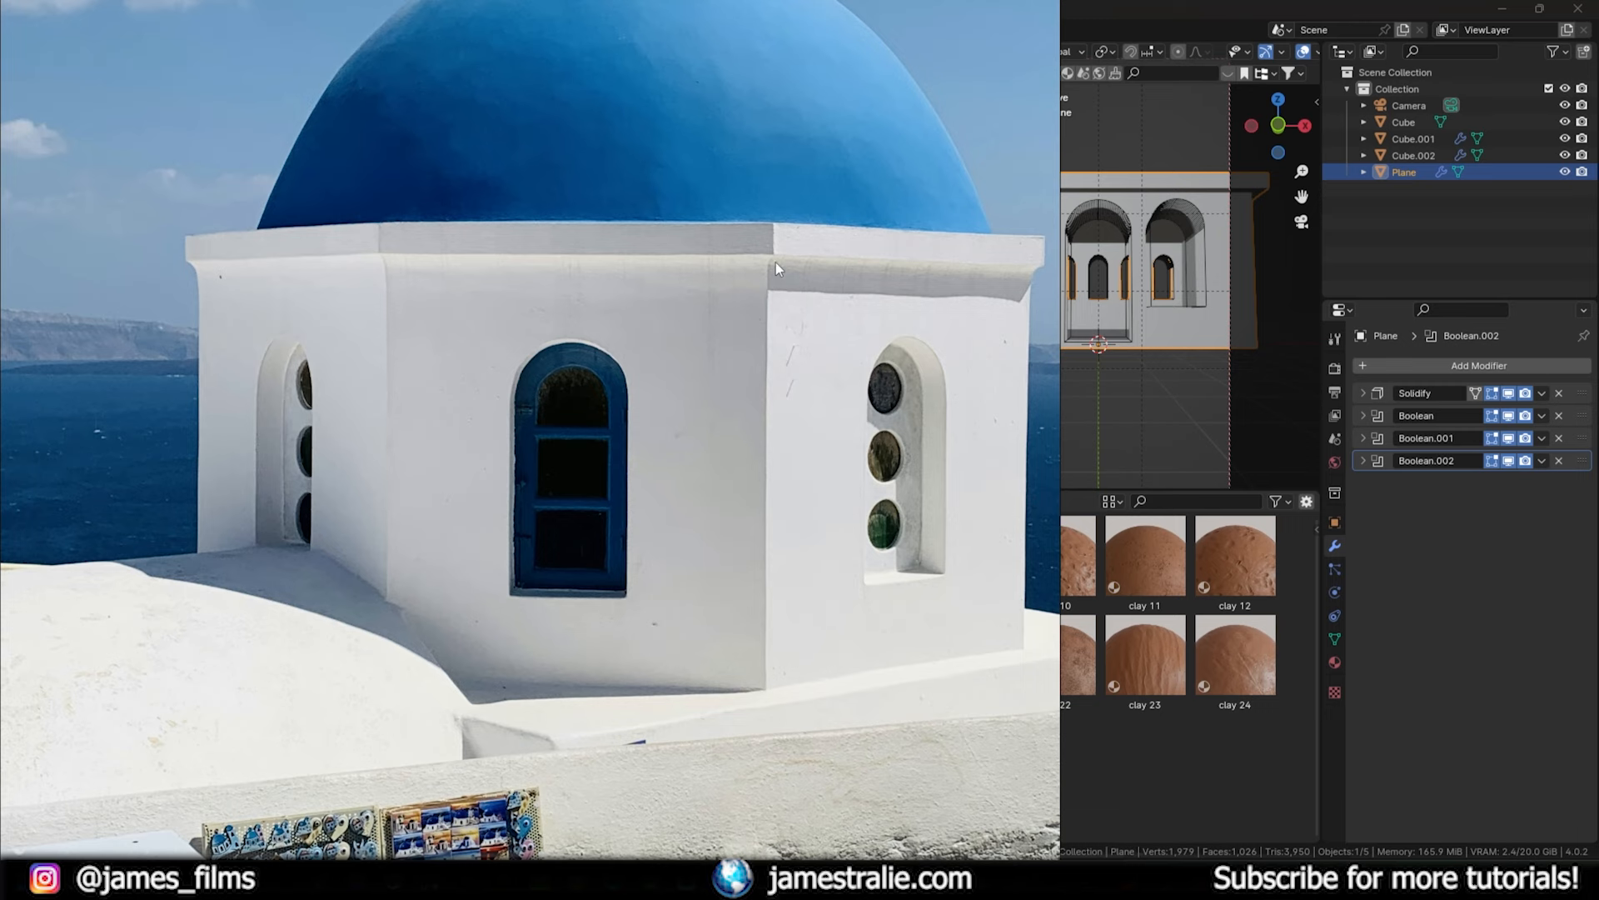
pyautogui.click(1147, 375)
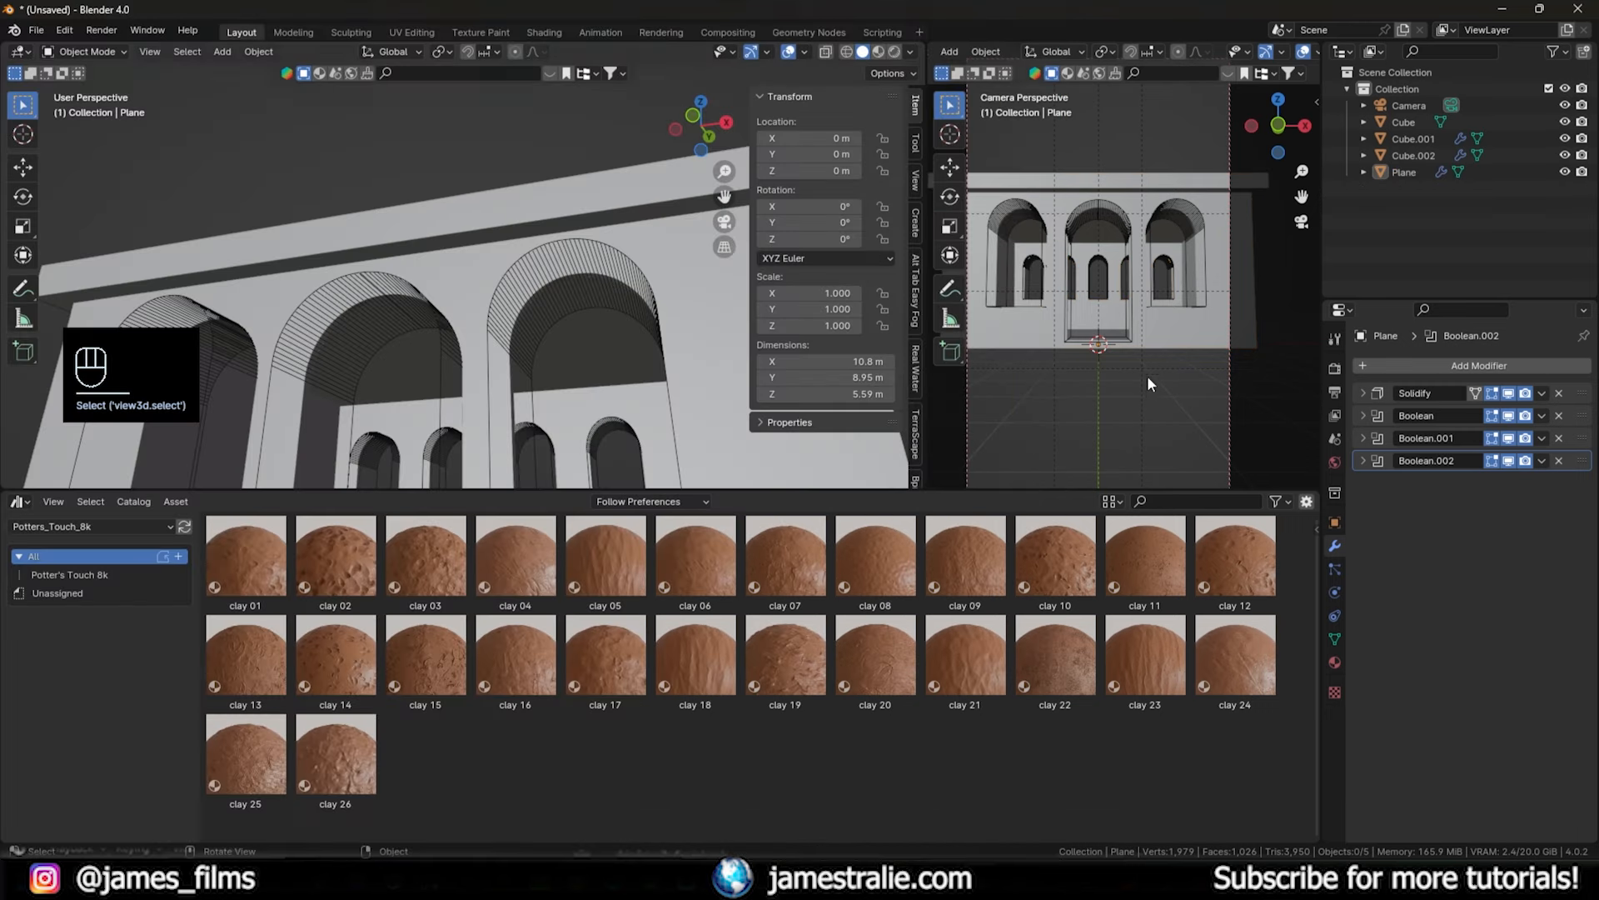
# - Bevel the edge loop where the walls meet the cornice's underside by about 0.3 m with 15 segments
pyautogui.click(543, 240)
pyautogui.press('Tab')
pyautogui.press('2')
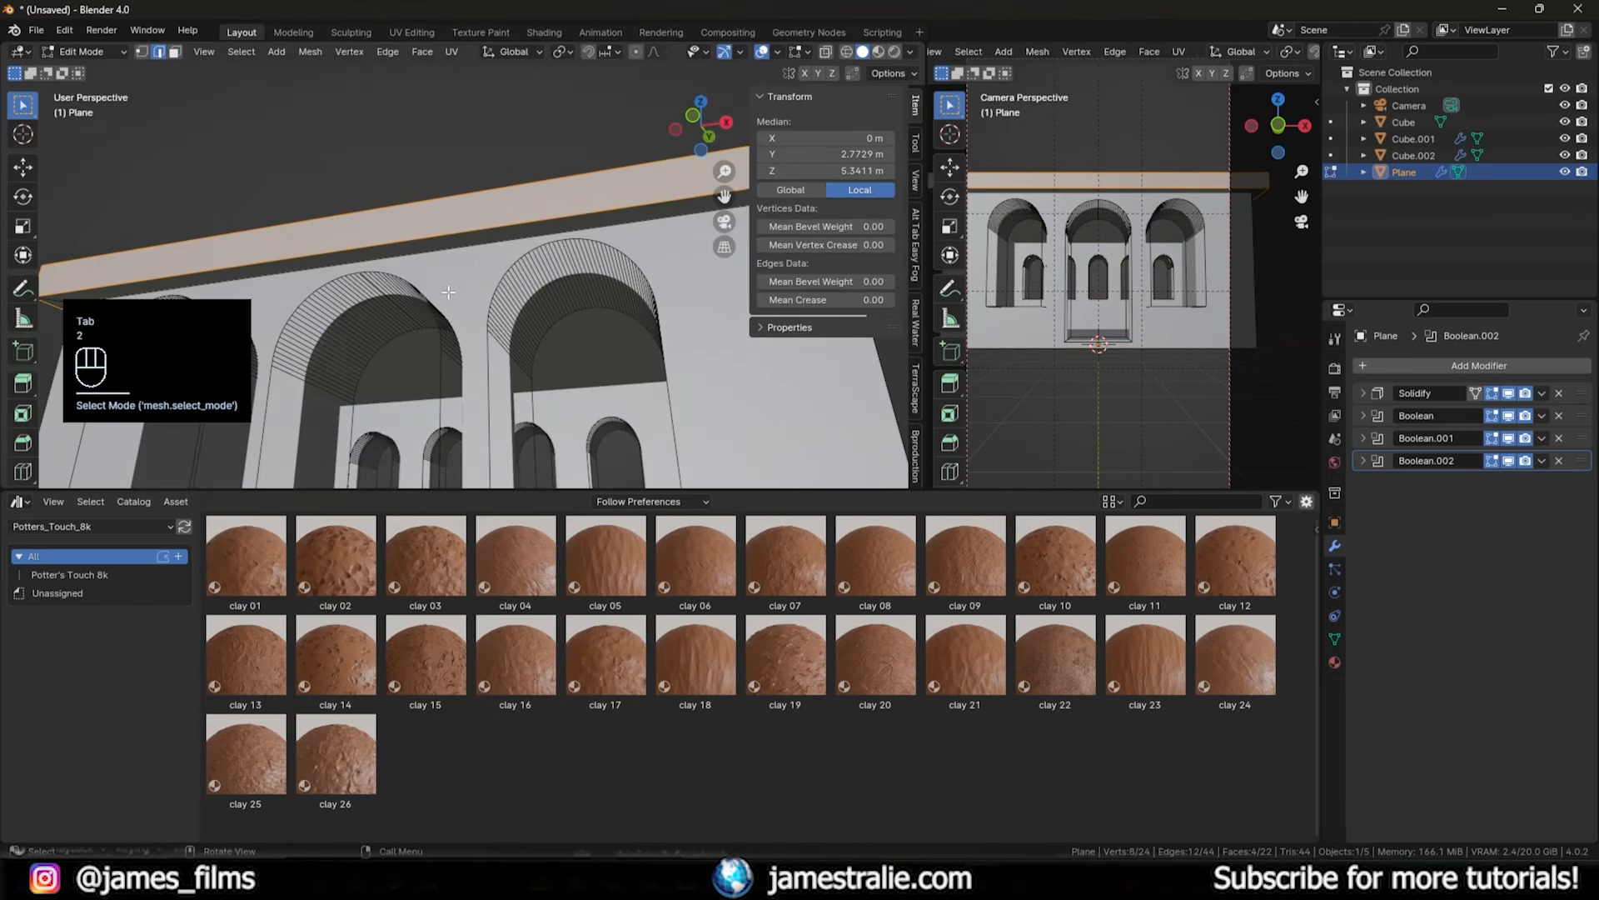
pyautogui.click(437, 183)
pyautogui.moveTo(399, 270); pyautogui.dragTo(379, 259, button='middle')
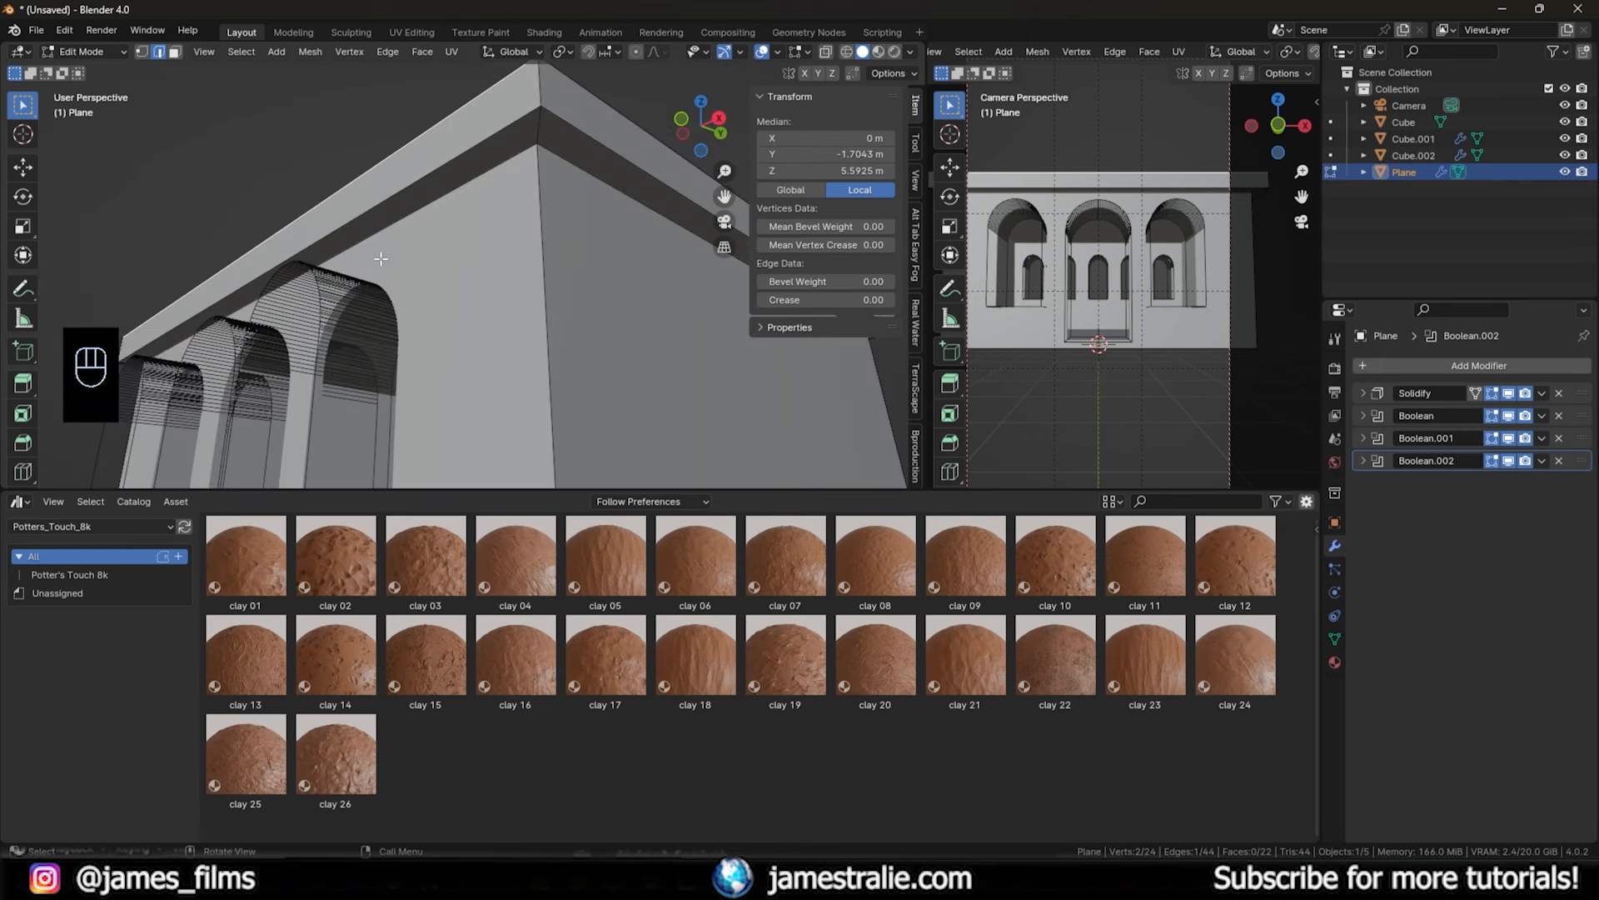
pyautogui.keyDown('alt'); pyautogui.keyDown('shift'); pyautogui.click(496, 165); pyautogui.keyUp('shift'); pyautogui.keyUp('alt')
pyautogui.click(279, 86)
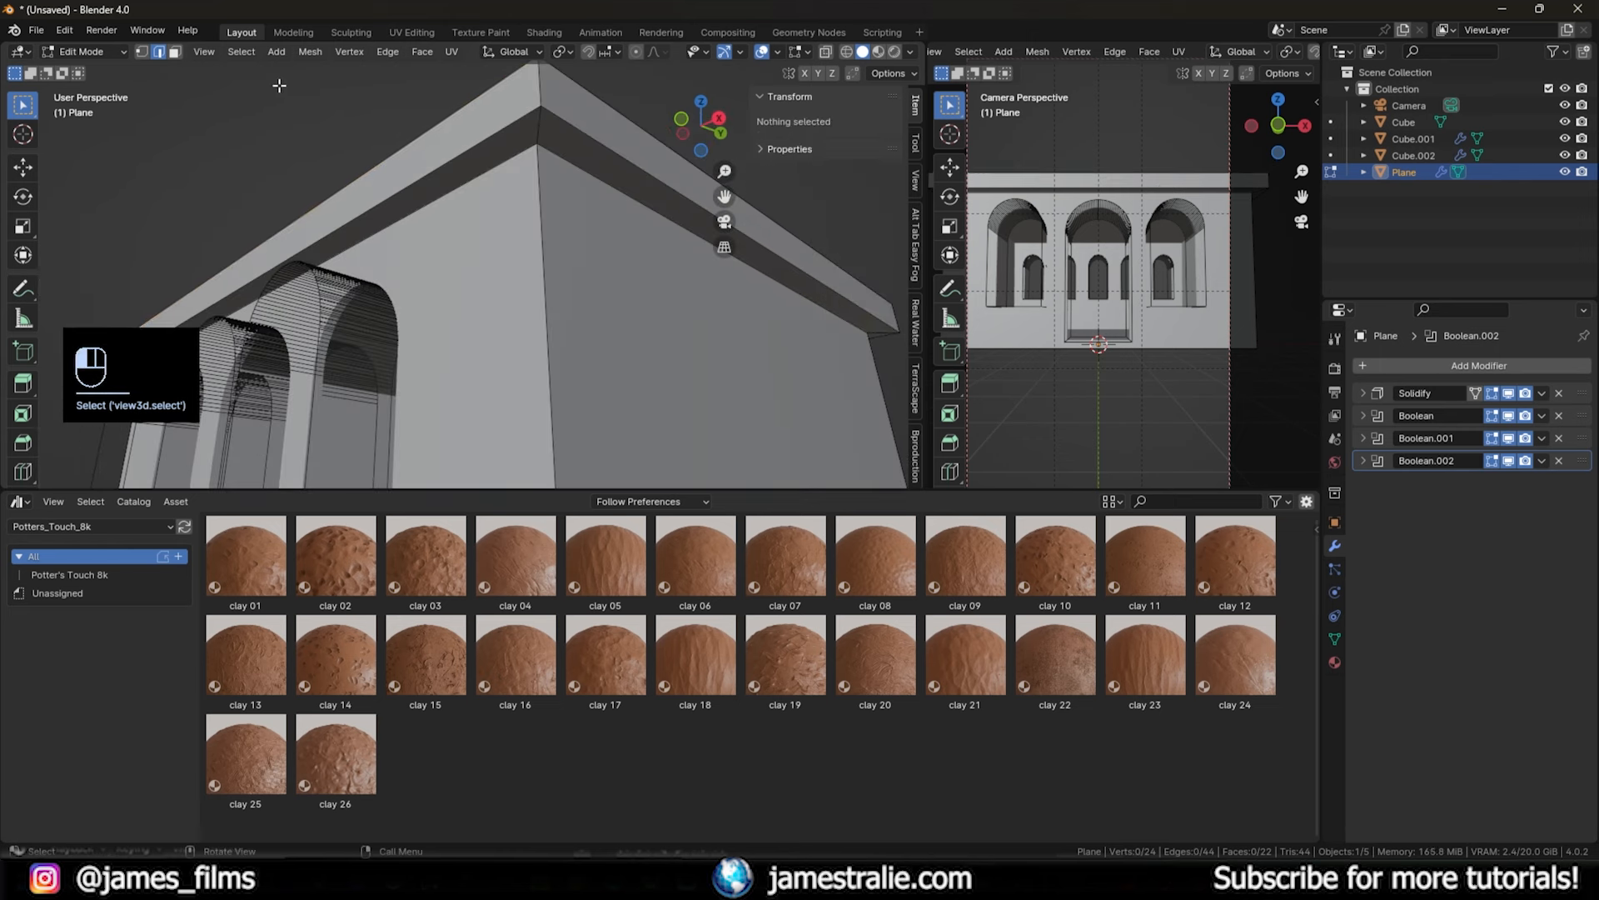
pyautogui.keyDown('alt'); pyautogui.click(467, 188); pyautogui.keyUp('alt')
pyautogui.moveTo(467, 188); pyautogui.dragTo(444, 305, button='middle')
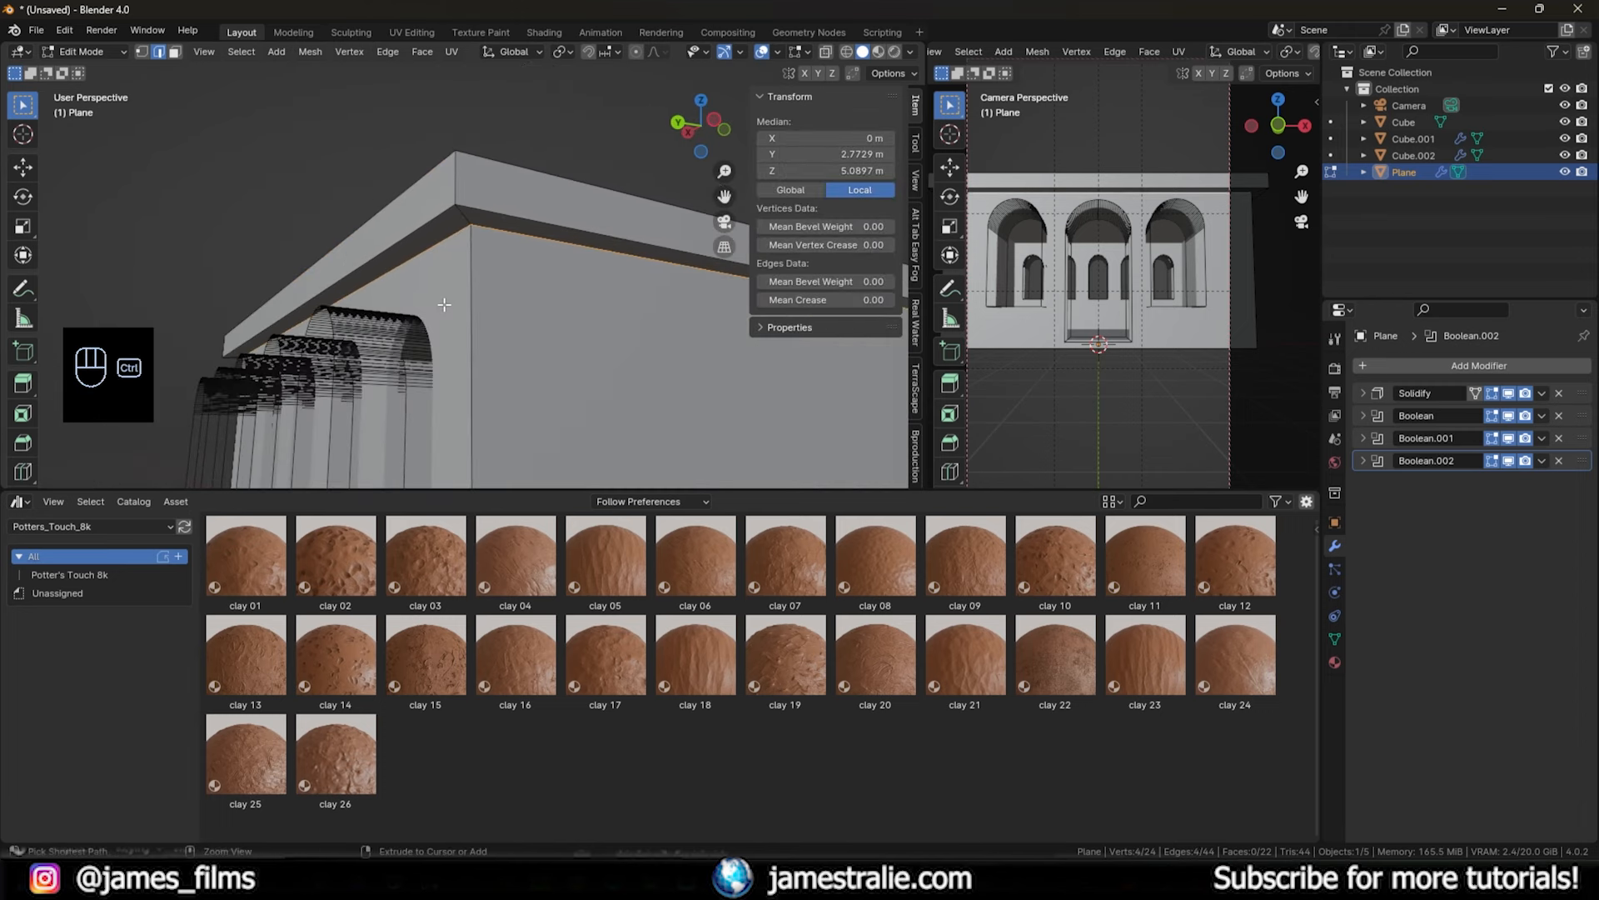
pyautogui.hotkey('ctrl', 'b')
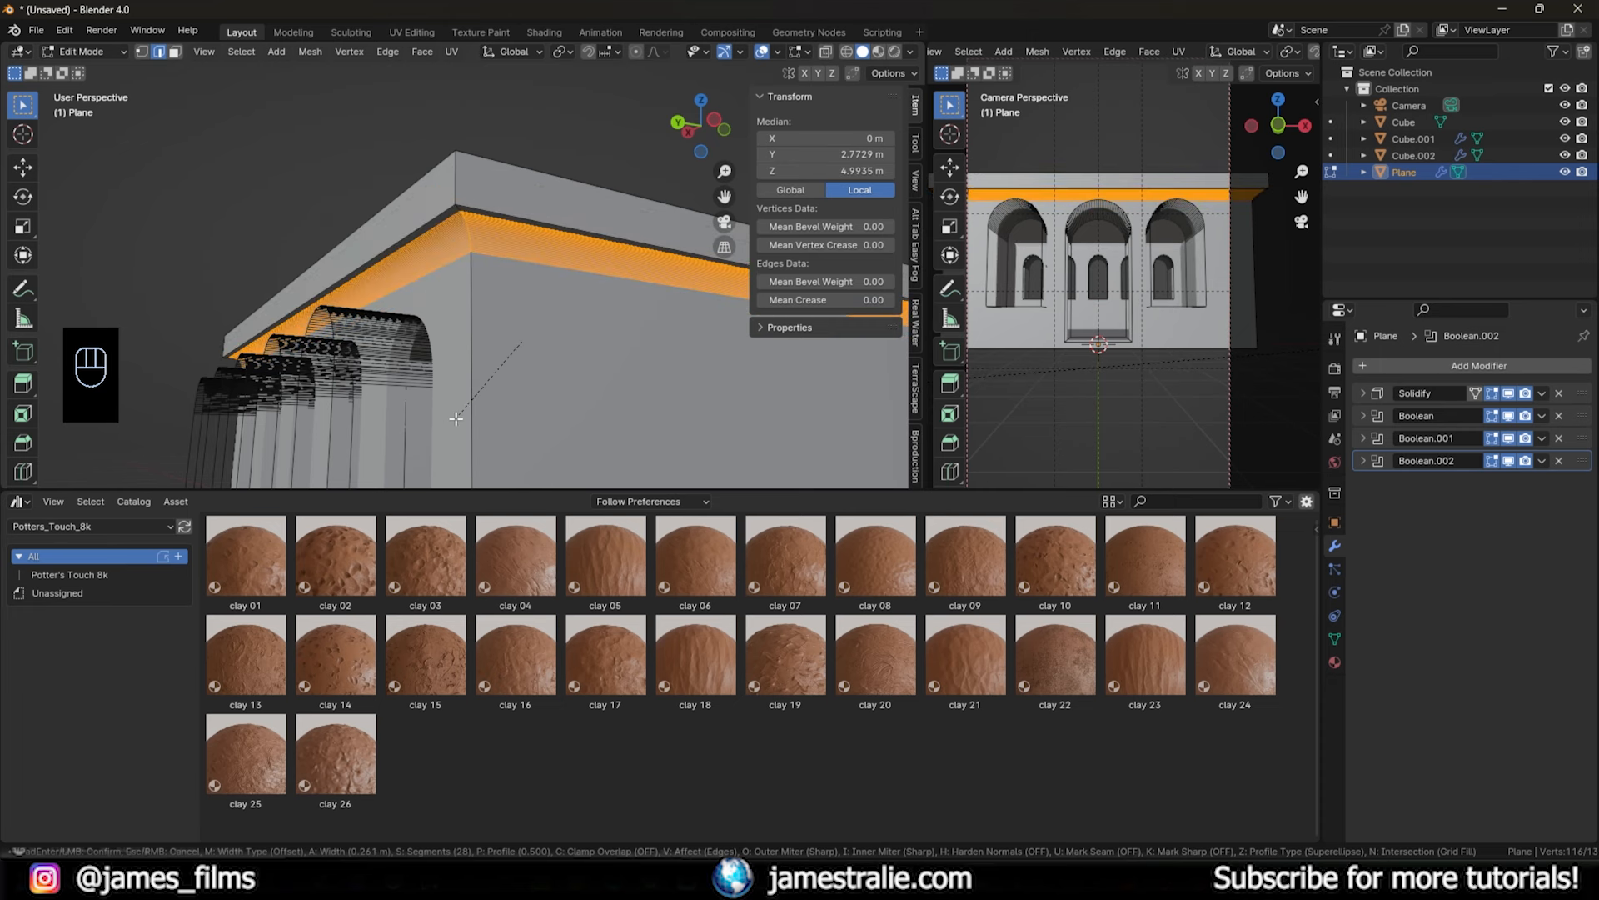
pyautogui.scroll(-12, 456, 416)
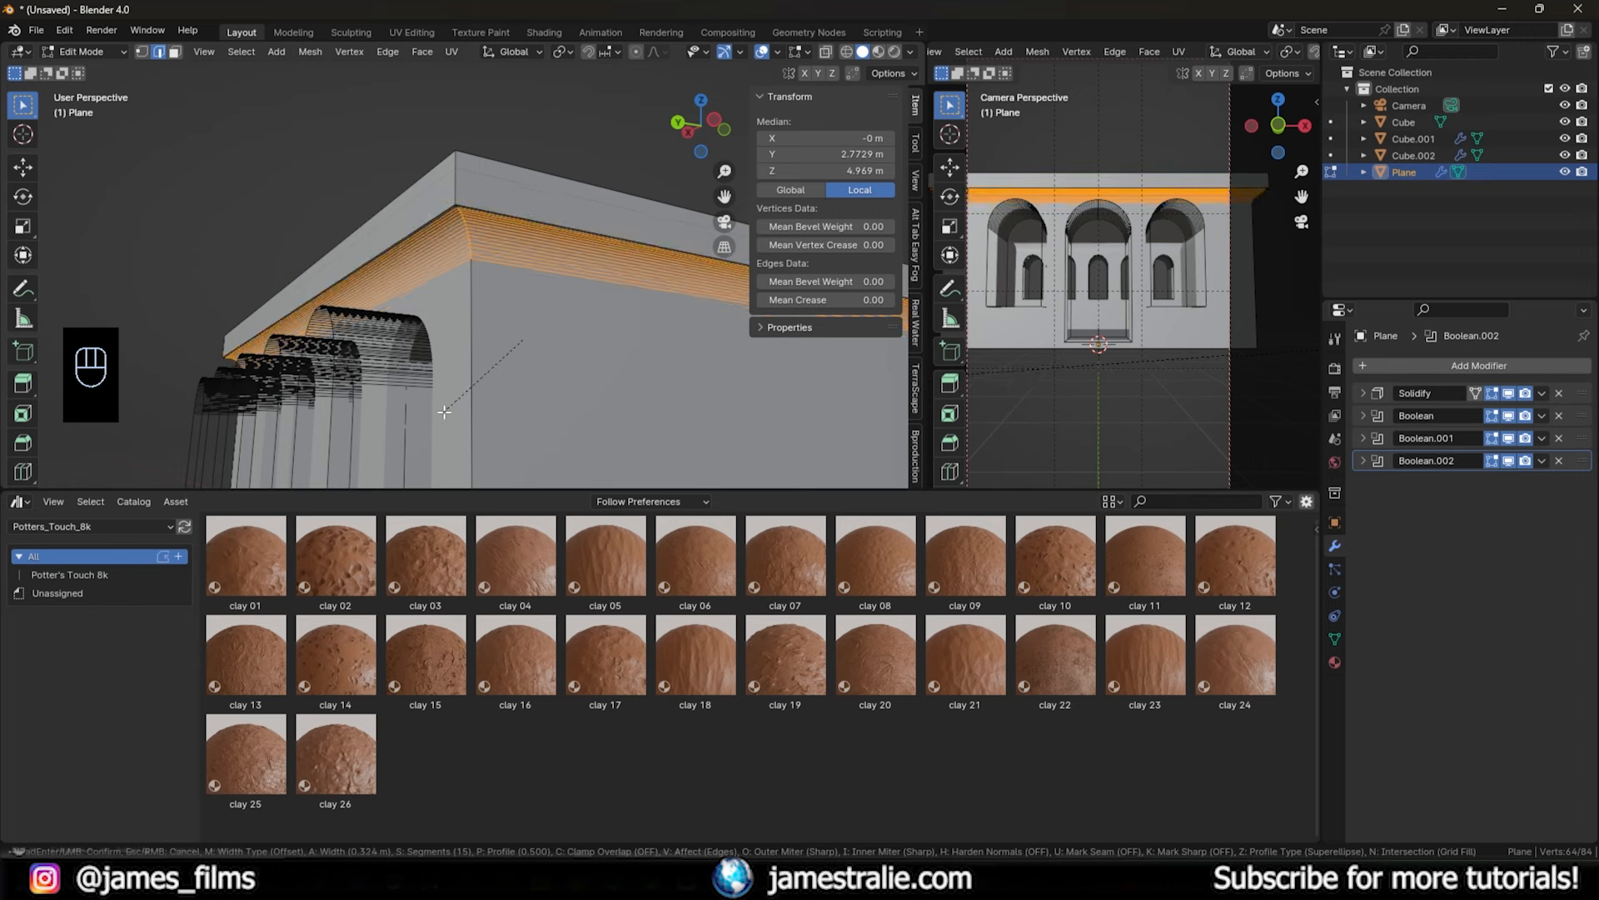
pyautogui.click(444, 411)
pyautogui.press('Tab')
# - Extrude the inset roof face upward by about 0.15 m to form a raised slab
pyautogui.moveTo(443, 412); pyautogui.dragTo(602, 329, button='middle')
pyautogui.click(513, 320)
pyautogui.press('Tab')
pyautogui.press('3')
pyautogui.click(525, 319)
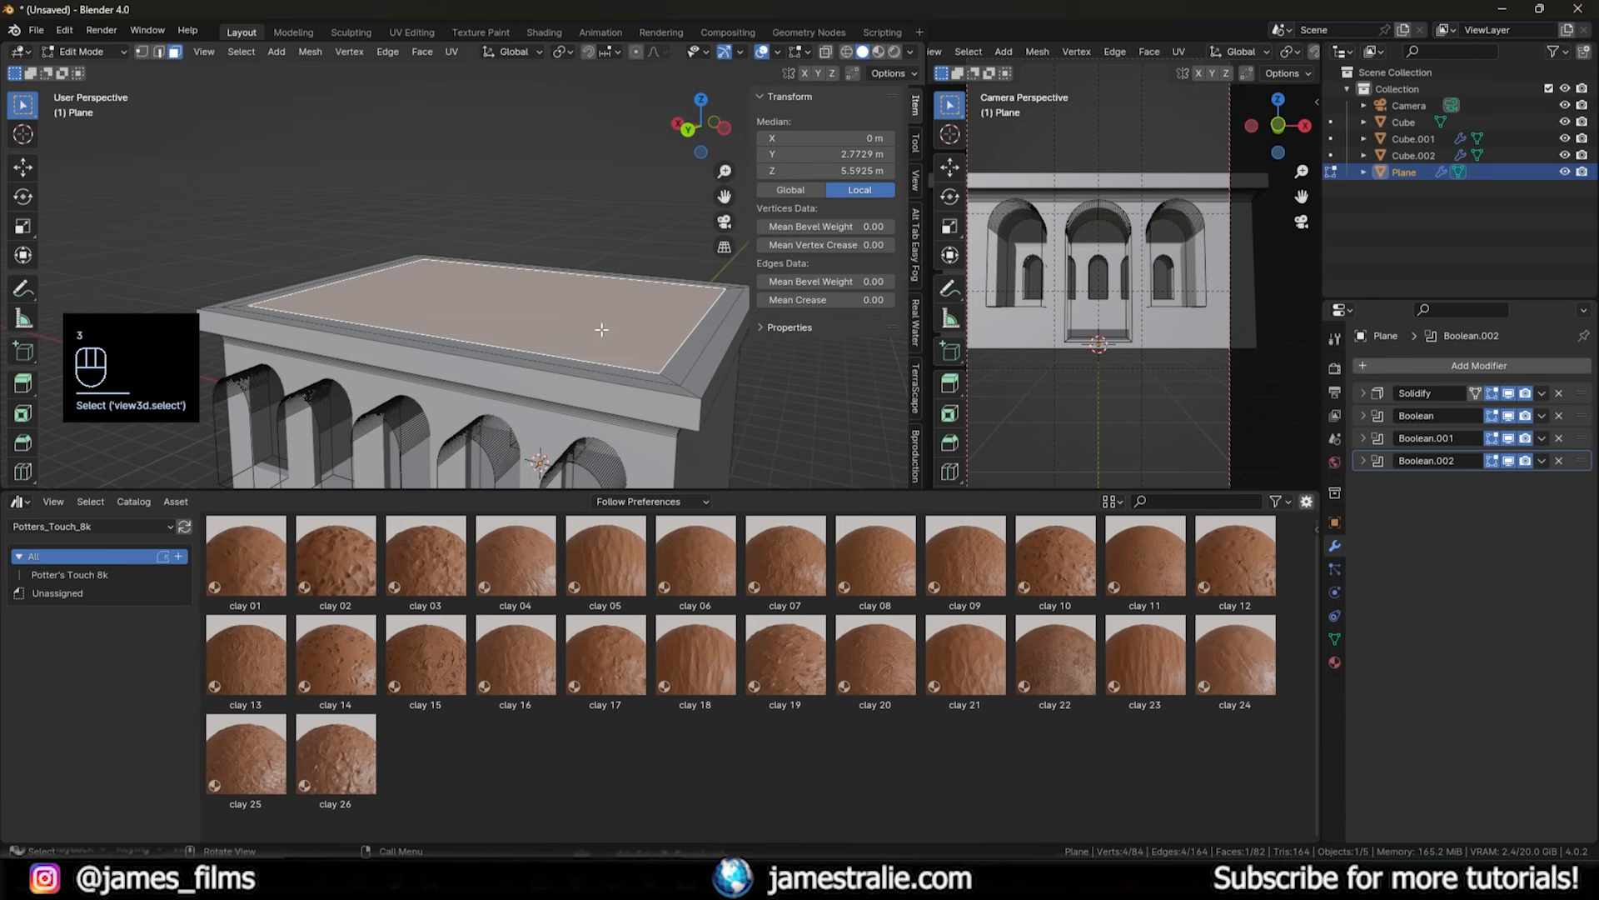
pyautogui.press('e')
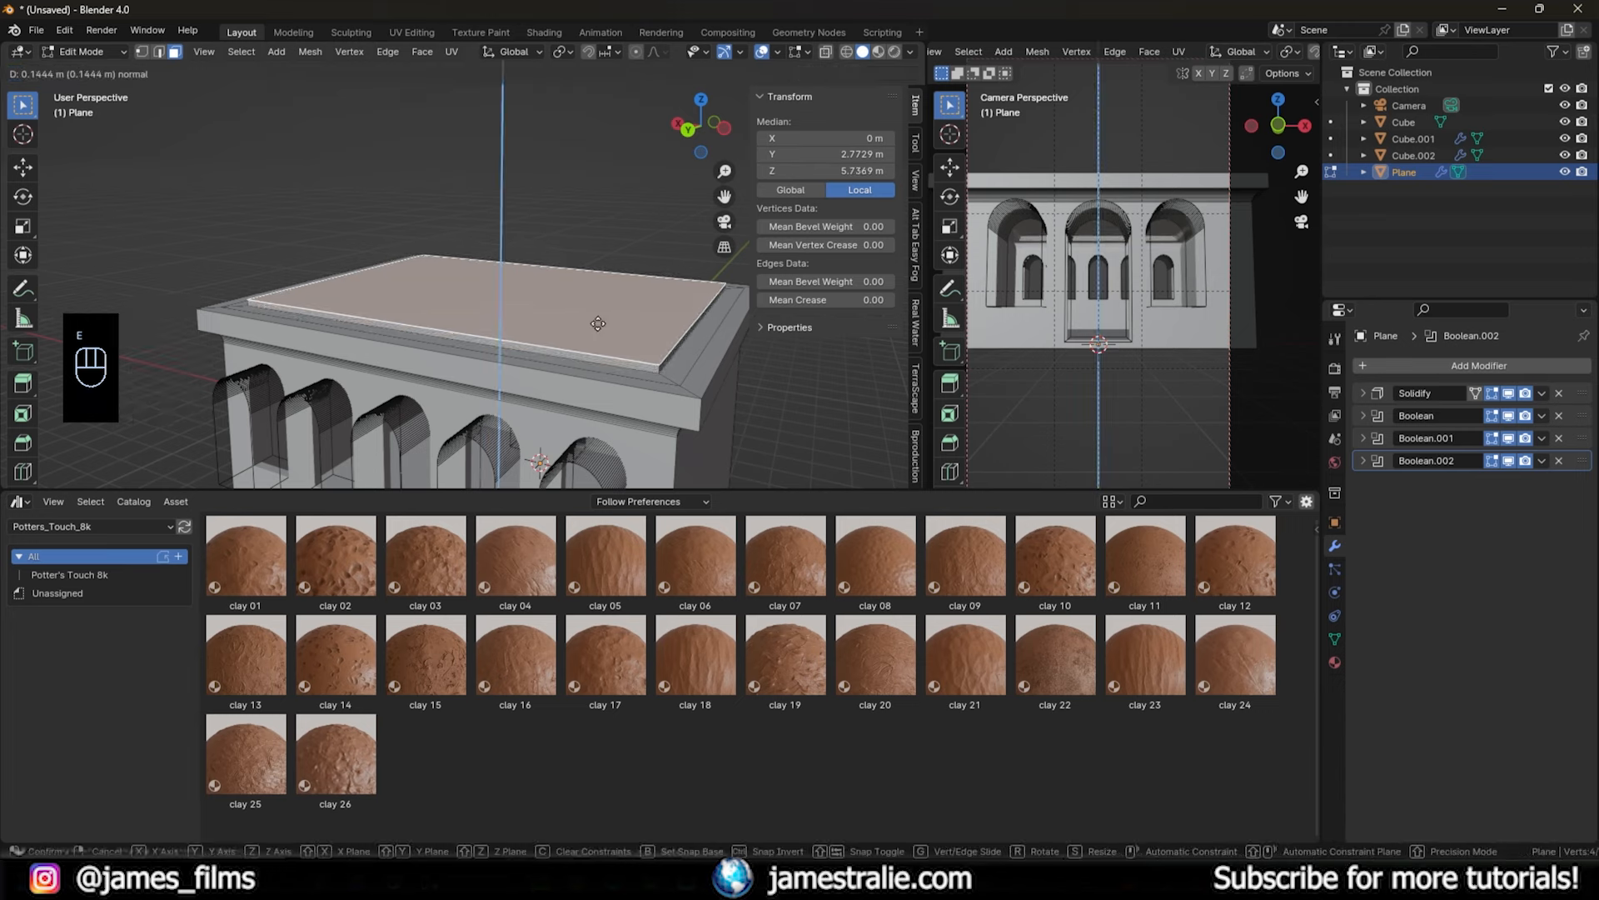
pyautogui.click(602, 323)
# - Bevel the top edges of the raised roof slab with 8 segments to round them off
pyautogui.moveTo(603, 323); pyautogui.dragTo(303, 302, button='middle')
pyautogui.press('Tab')
pyautogui.scroll(-3, 663, 327)
pyautogui.scroll(4, 303, 301)
pyautogui.press('Tab')
pyautogui.moveTo(427, 321); pyautogui.dragTo(449, 335, button='middle')
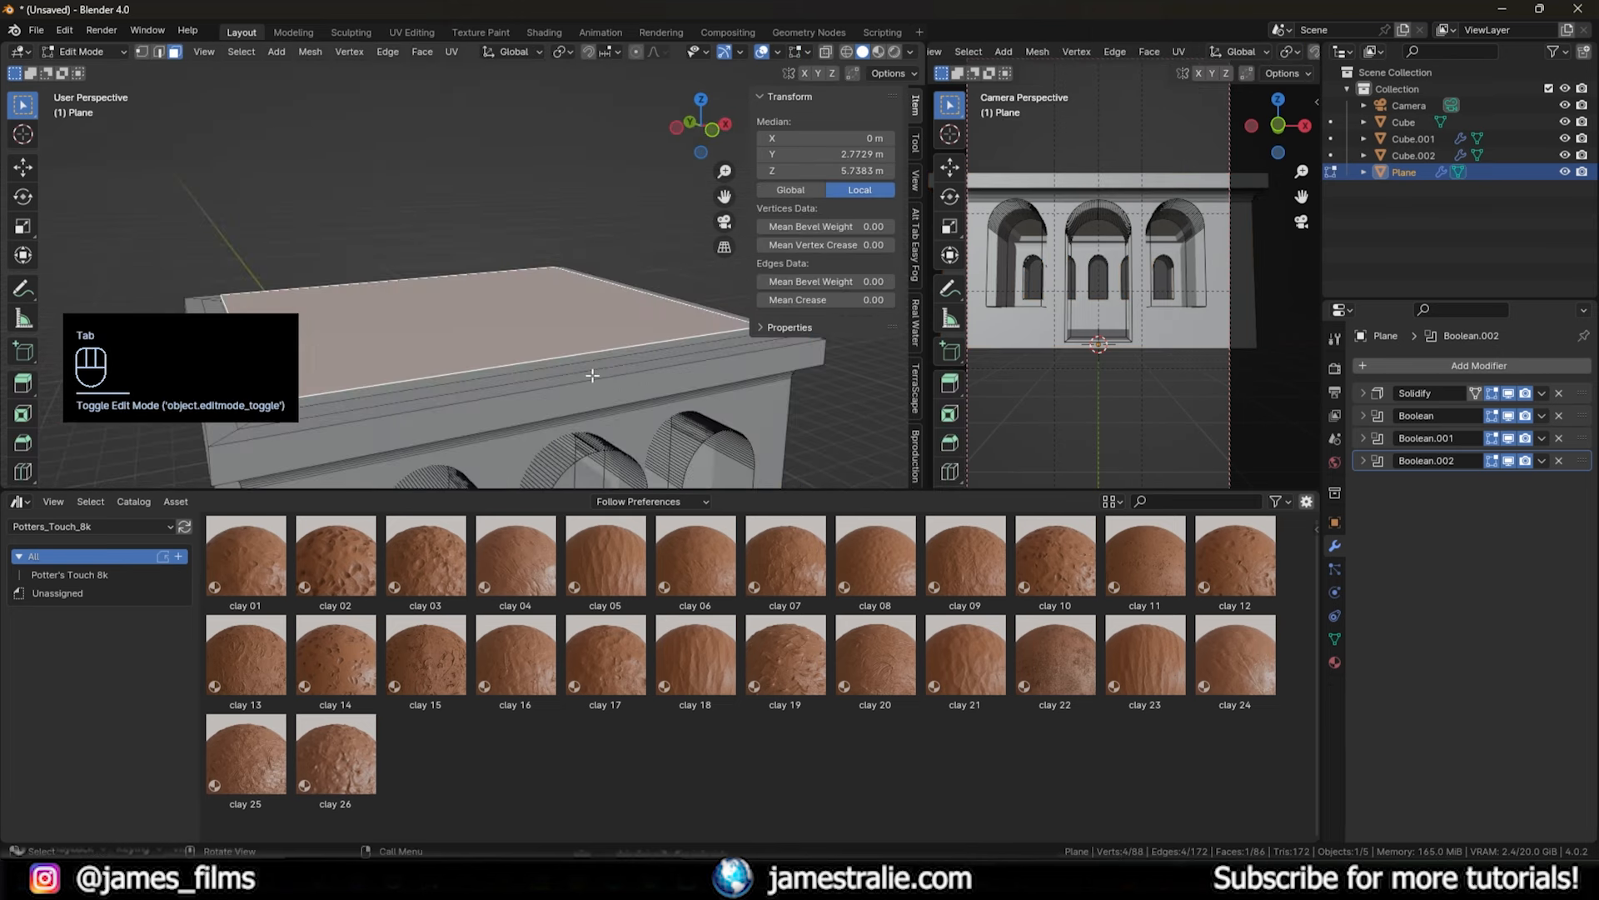
pyautogui.hotkey('ctrl', 'b')
pyautogui.scroll(-7, 666, 379)
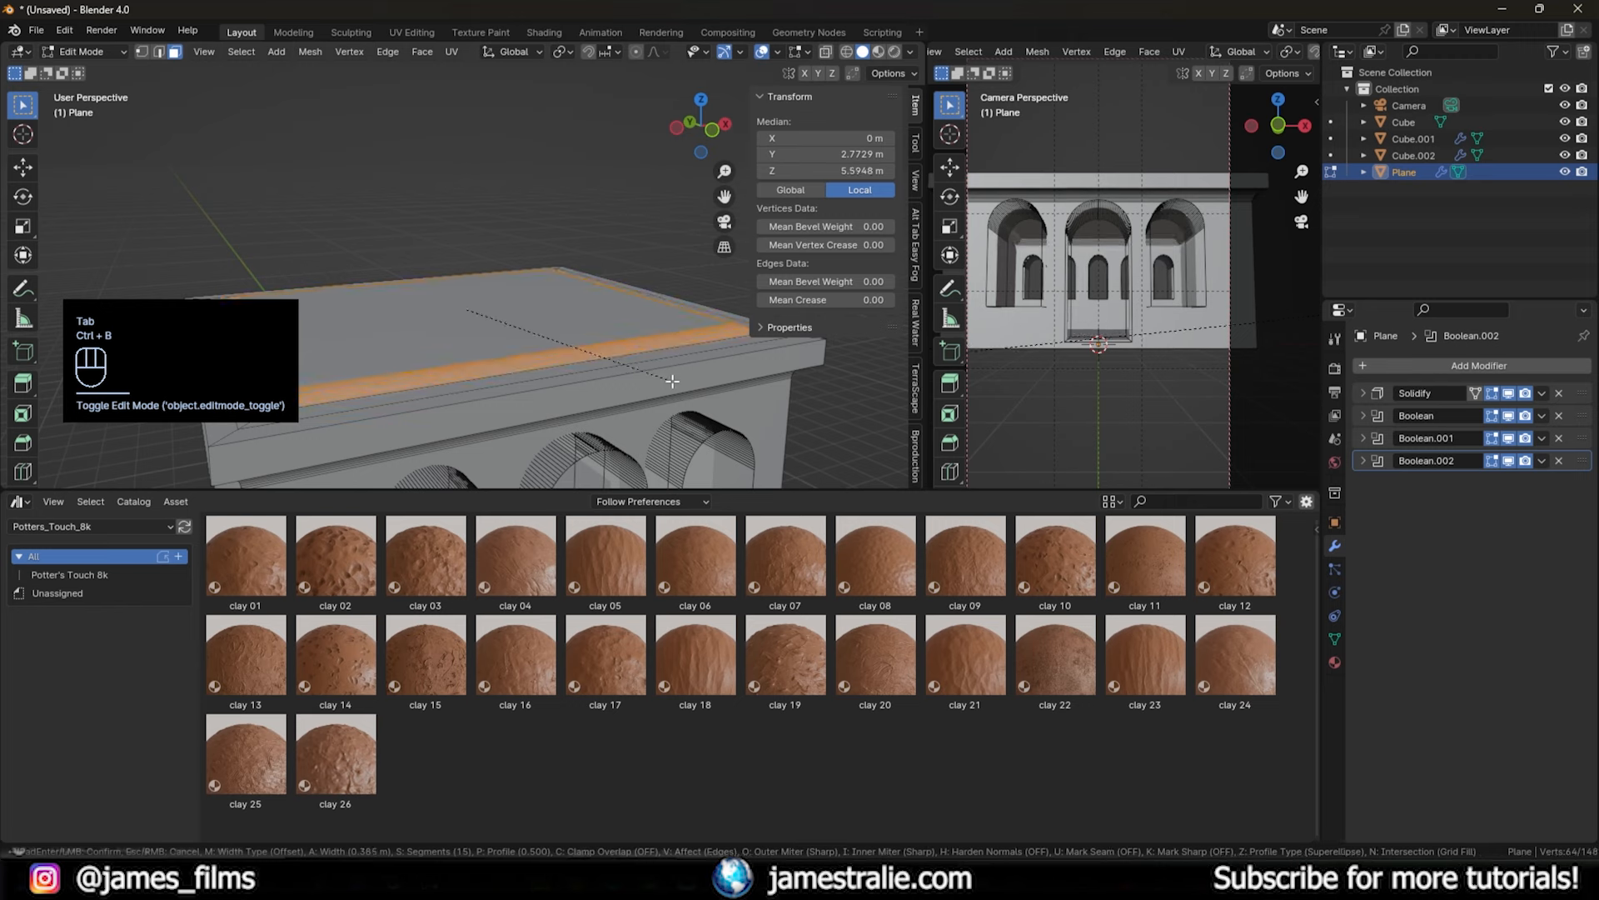
pyautogui.click(662, 374)
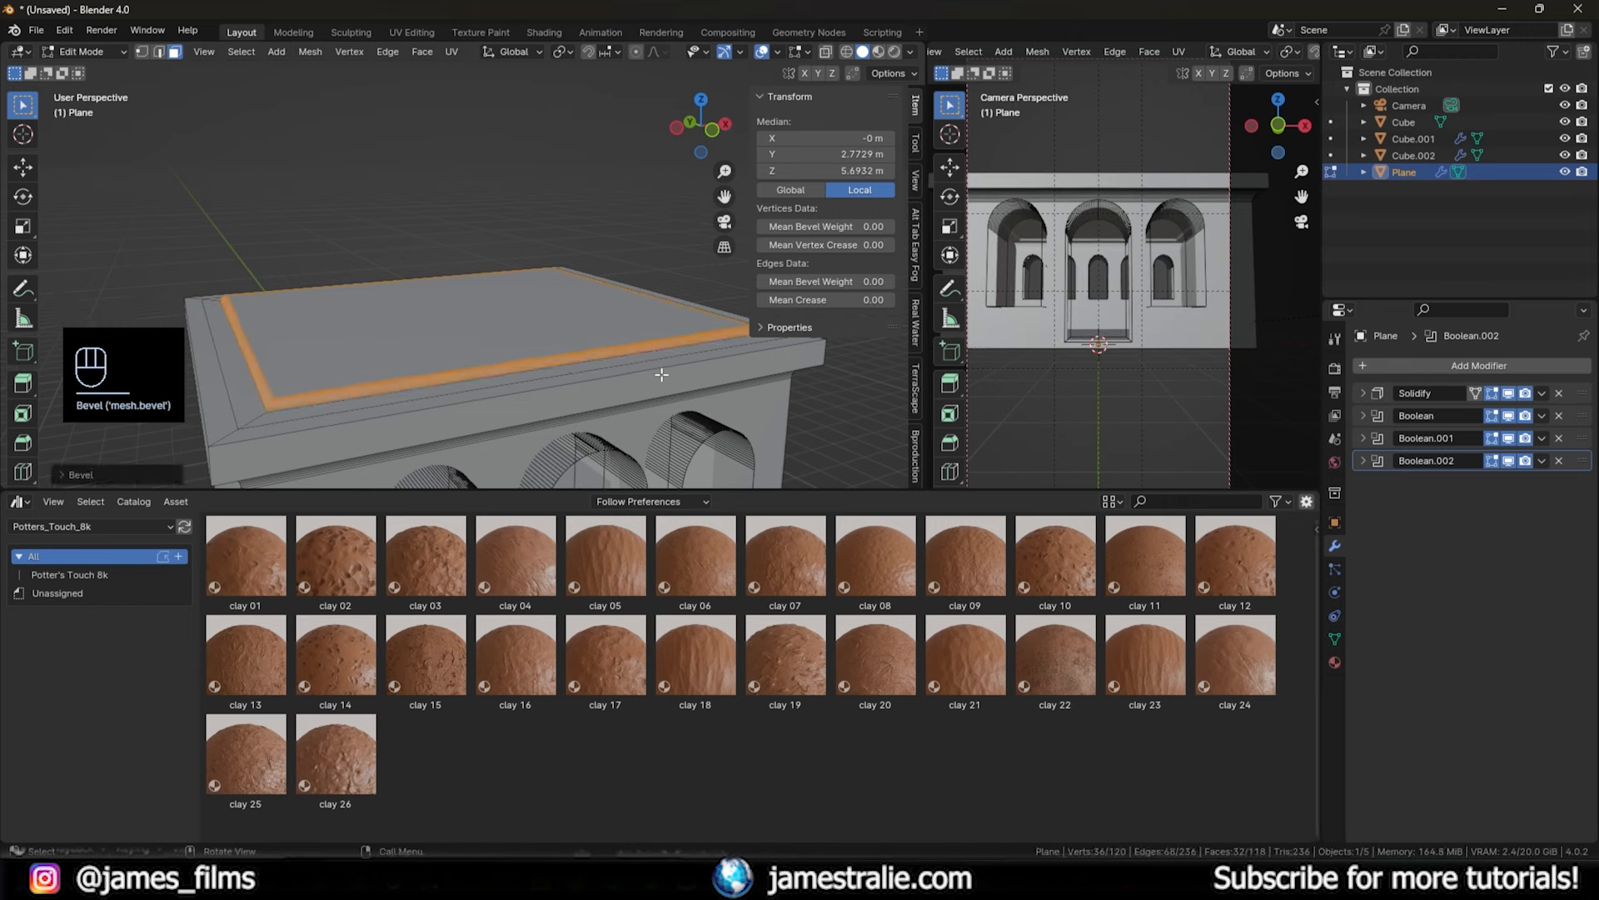
pyautogui.press('Tab')
# - Add a UV Sphere to the scene at the world origin
pyautogui.moveTo(662, 373); pyautogui.dragTo(489, 291, button='middle')
pyautogui.hotkey('shift', 'a')
pyautogui.moveTo(488, 290)
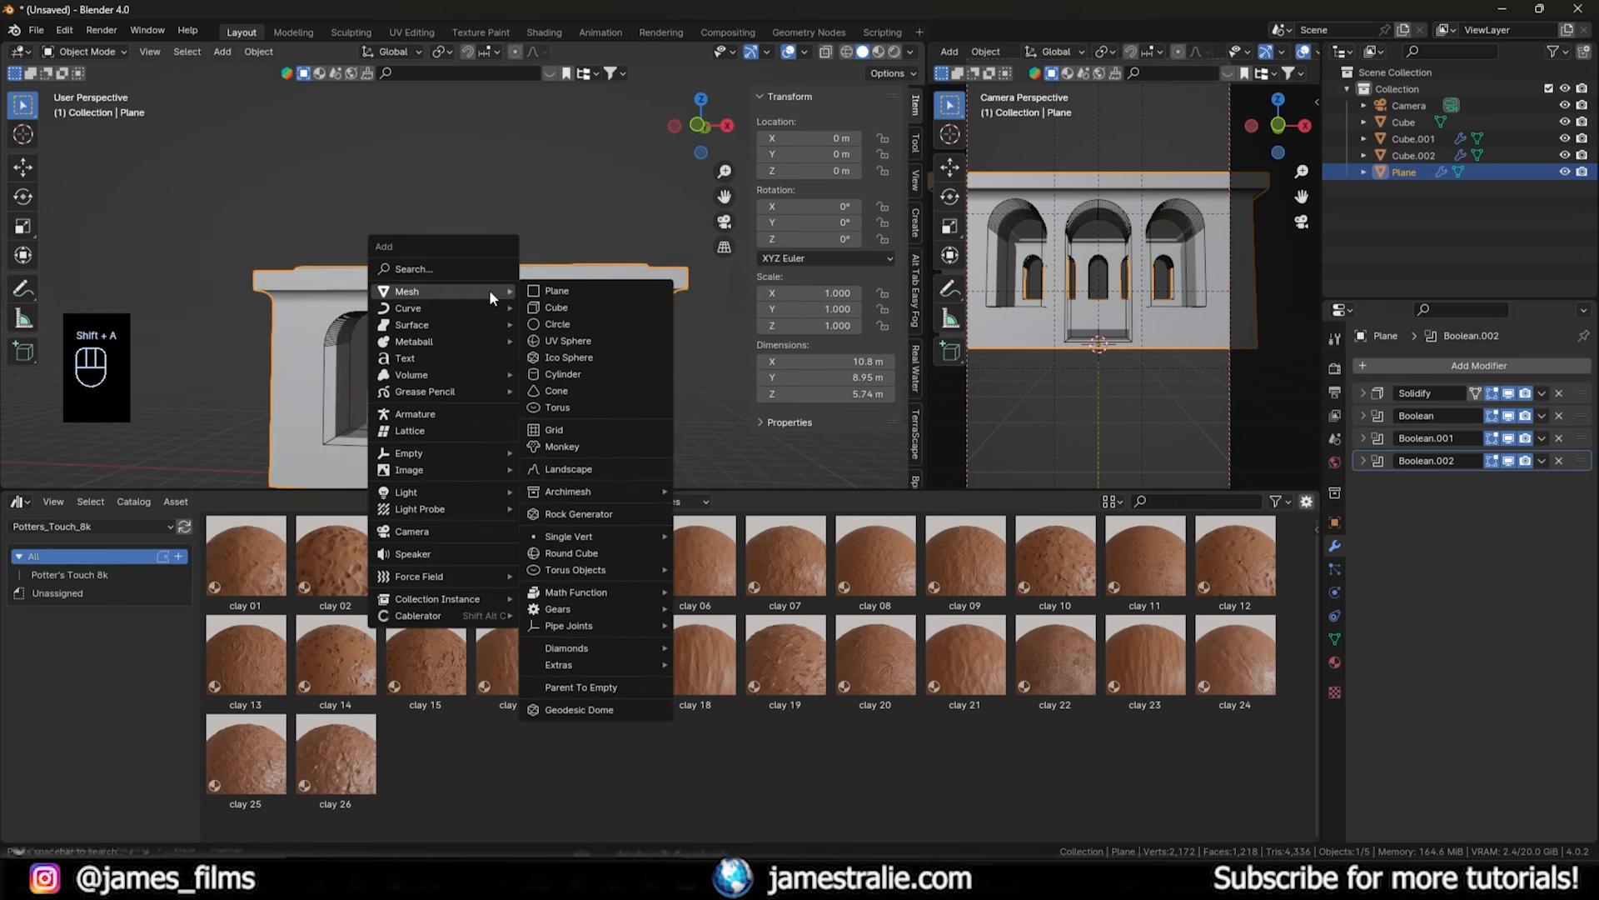
pyautogui.click(577, 340)
pyautogui.scroll(-3, 507, 378)
pyautogui.scroll(3, 516, 372)
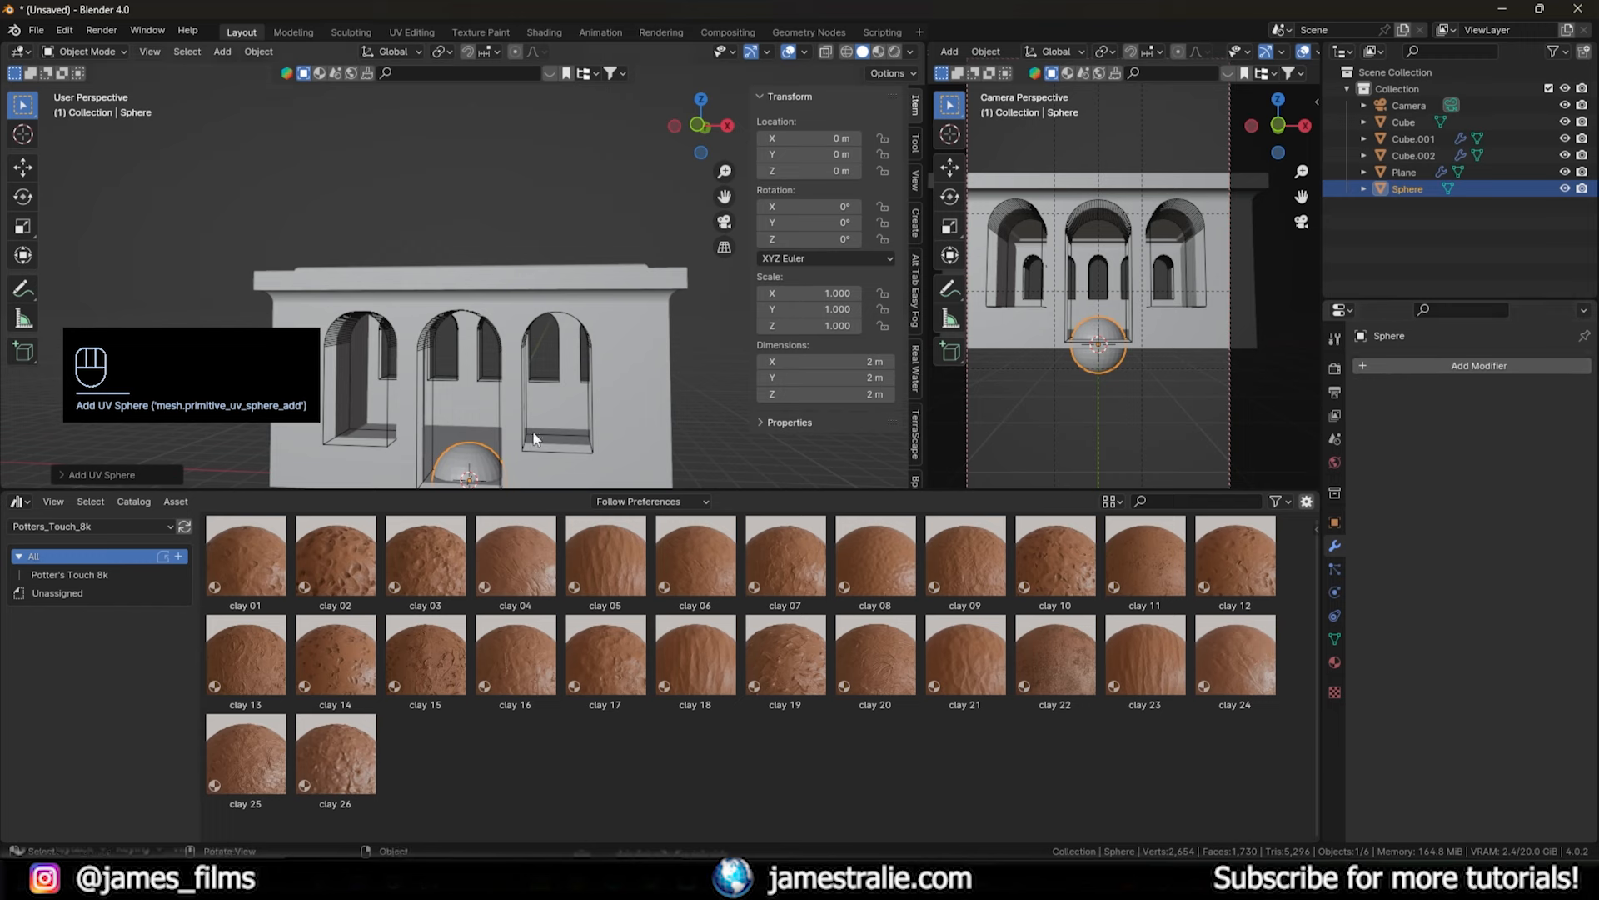
# - Scale the sphere's mesh up to about 9.7 m across and raise it about 5.65 m along Z
pyautogui.press('Tab')
pyautogui.press('s')
pyautogui.click(691, 220)
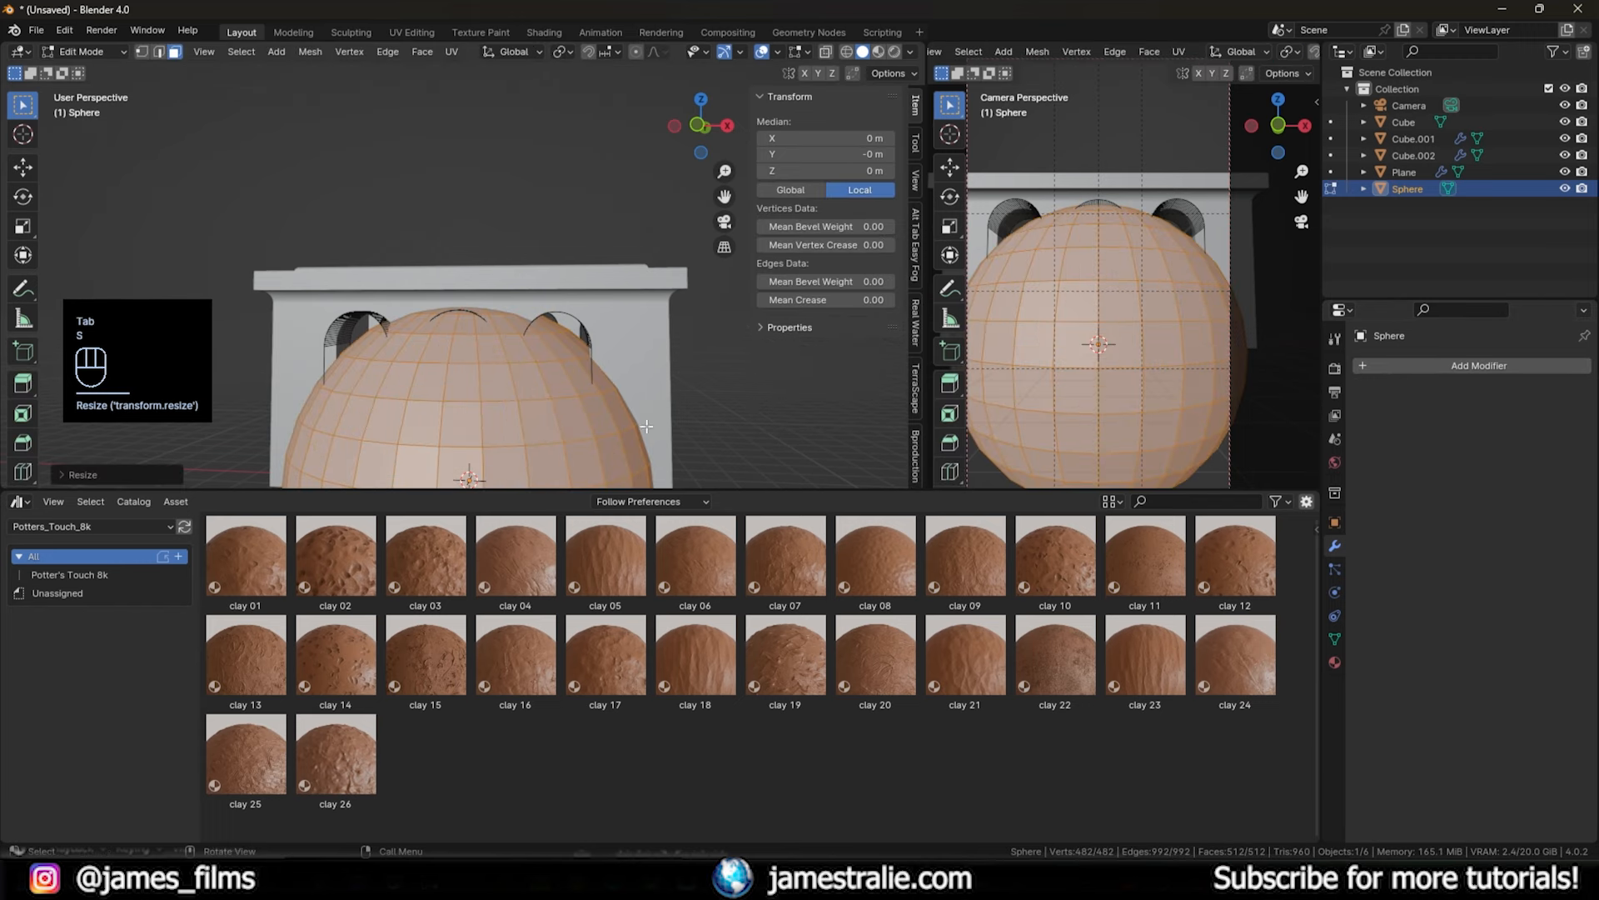
pyautogui.press('g')
pyautogui.press('z')
pyautogui.press('KP_1')
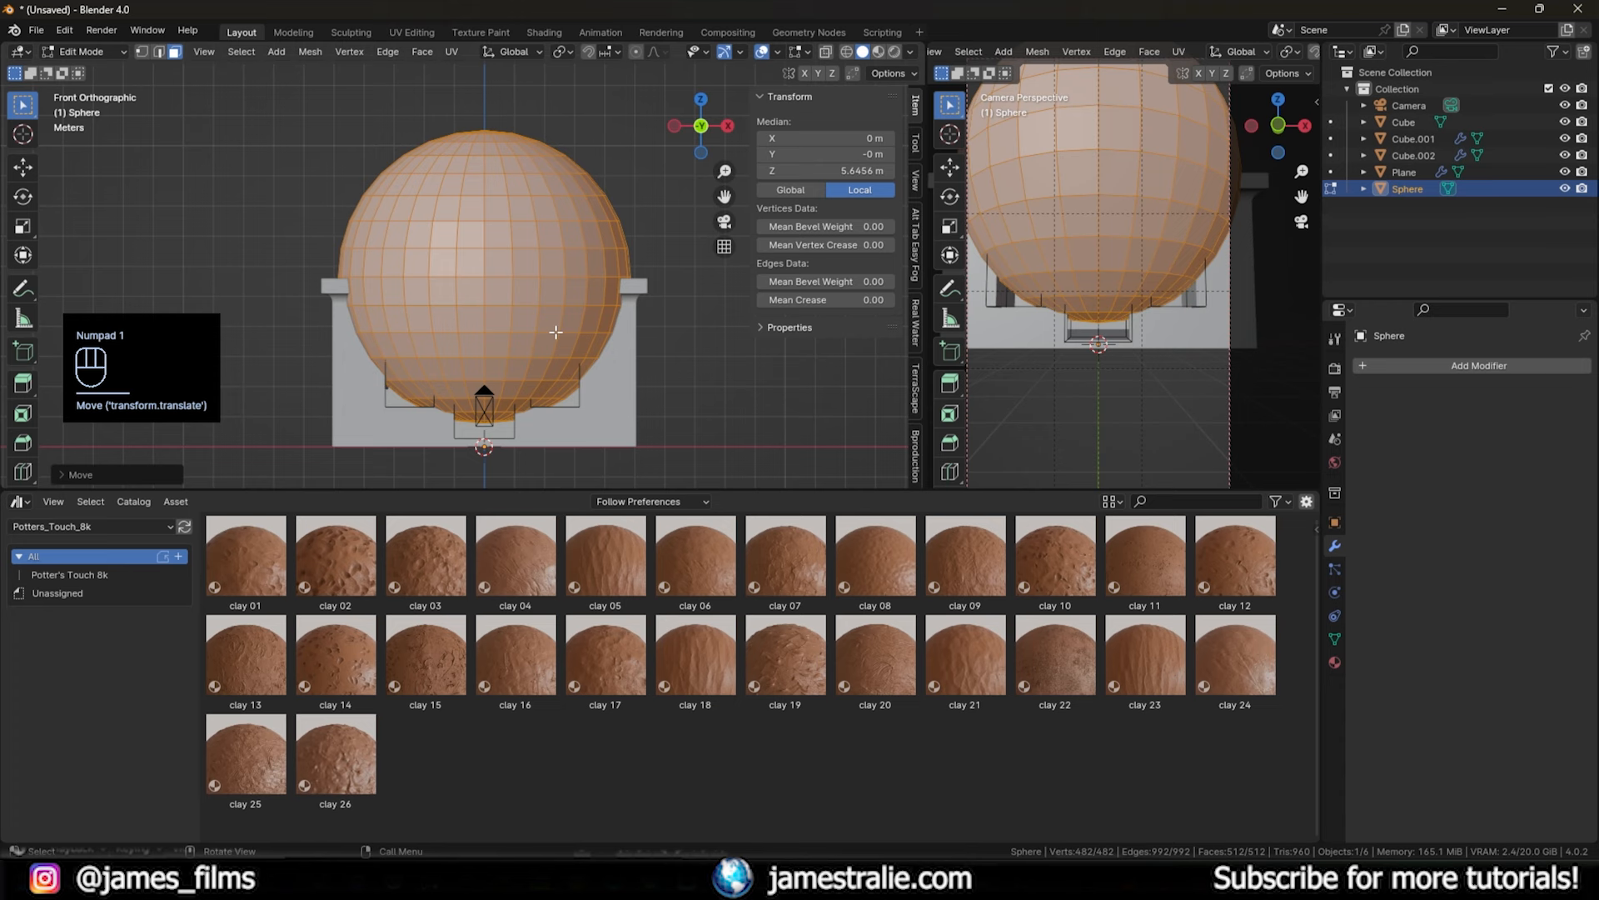
# - Delete all faces in the lower half of the sphere to leave an open dome
pyautogui.click(828, 51)
pyautogui.moveTo(190, 441); pyautogui.dragTo(733, 277)
pyautogui.press('x')
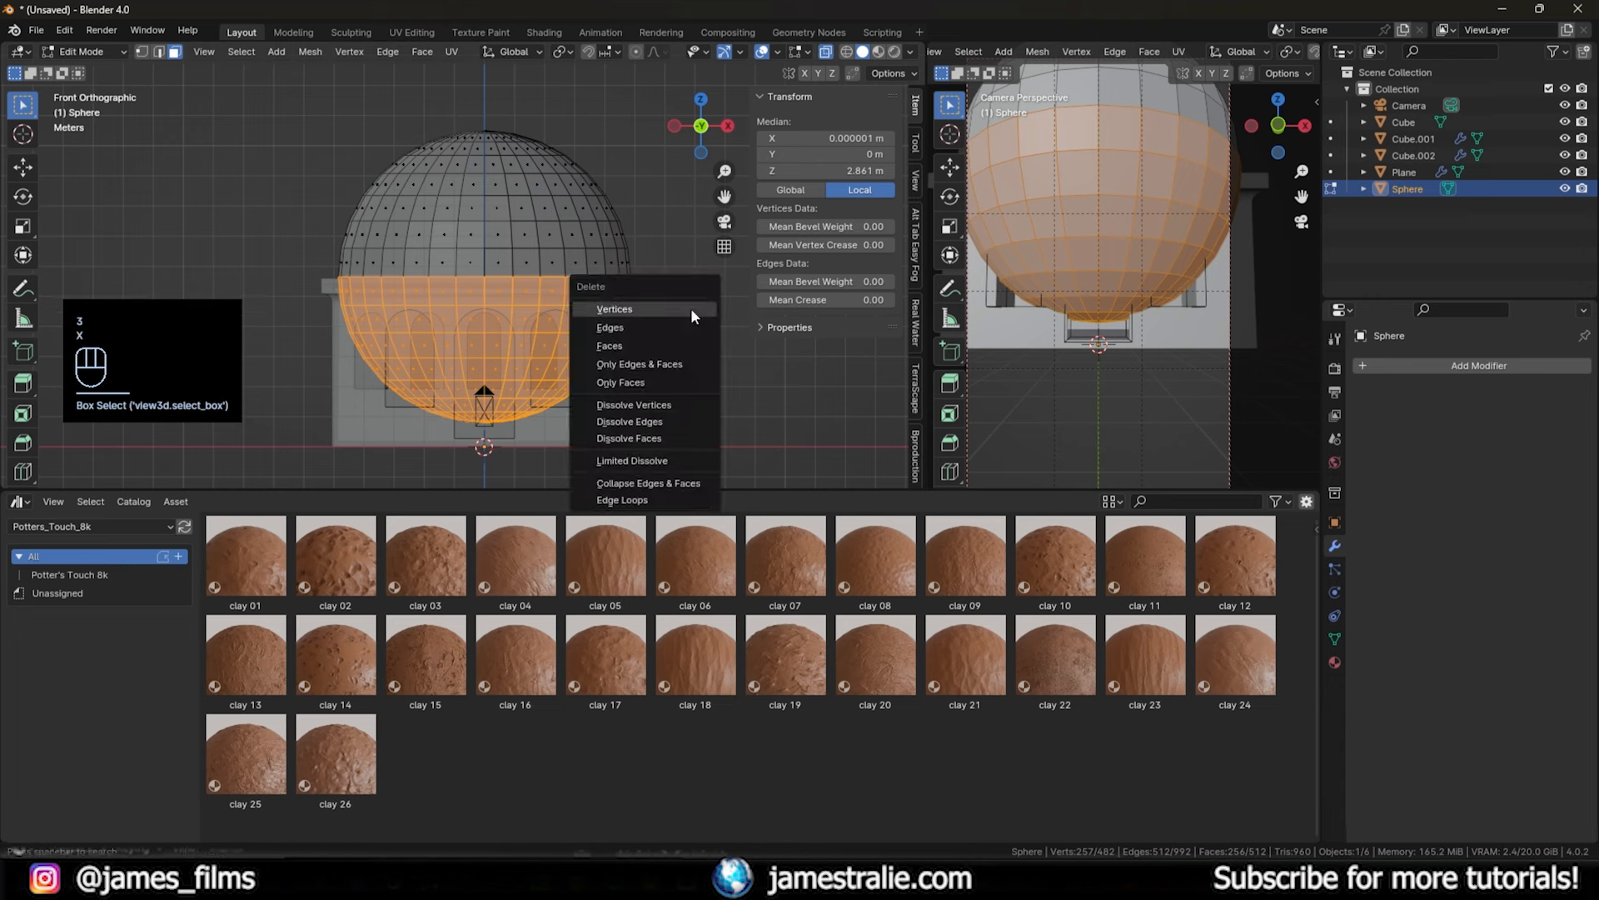
pyautogui.click(654, 346)
pyautogui.press('Tab')
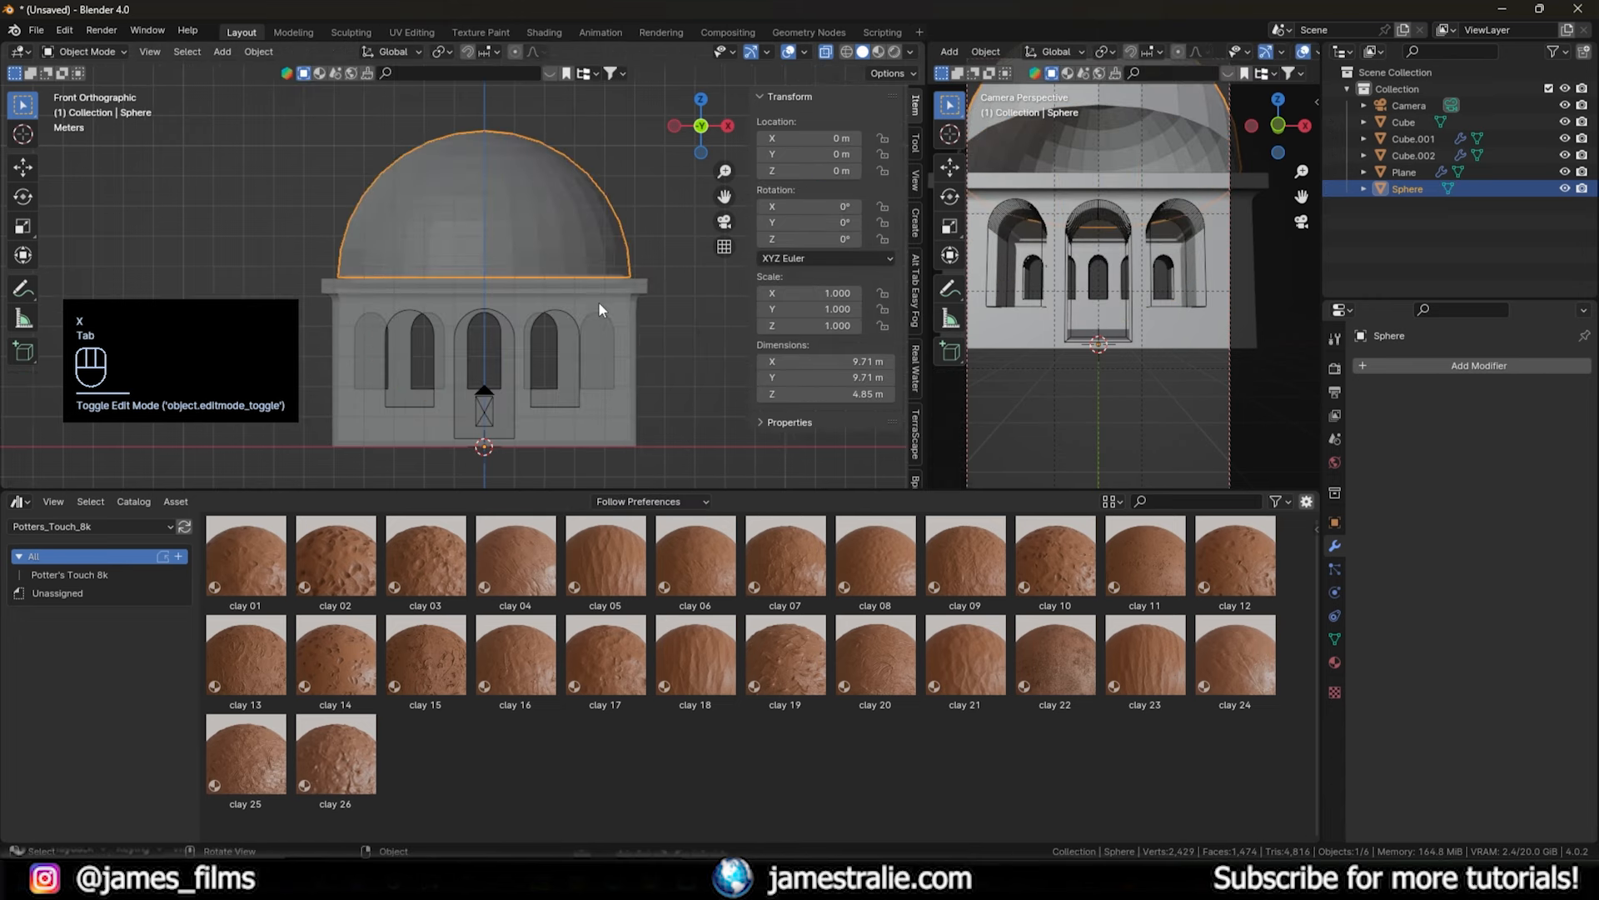
pyautogui.moveTo(598, 302); pyautogui.dragTo(603, 315, button='middle')
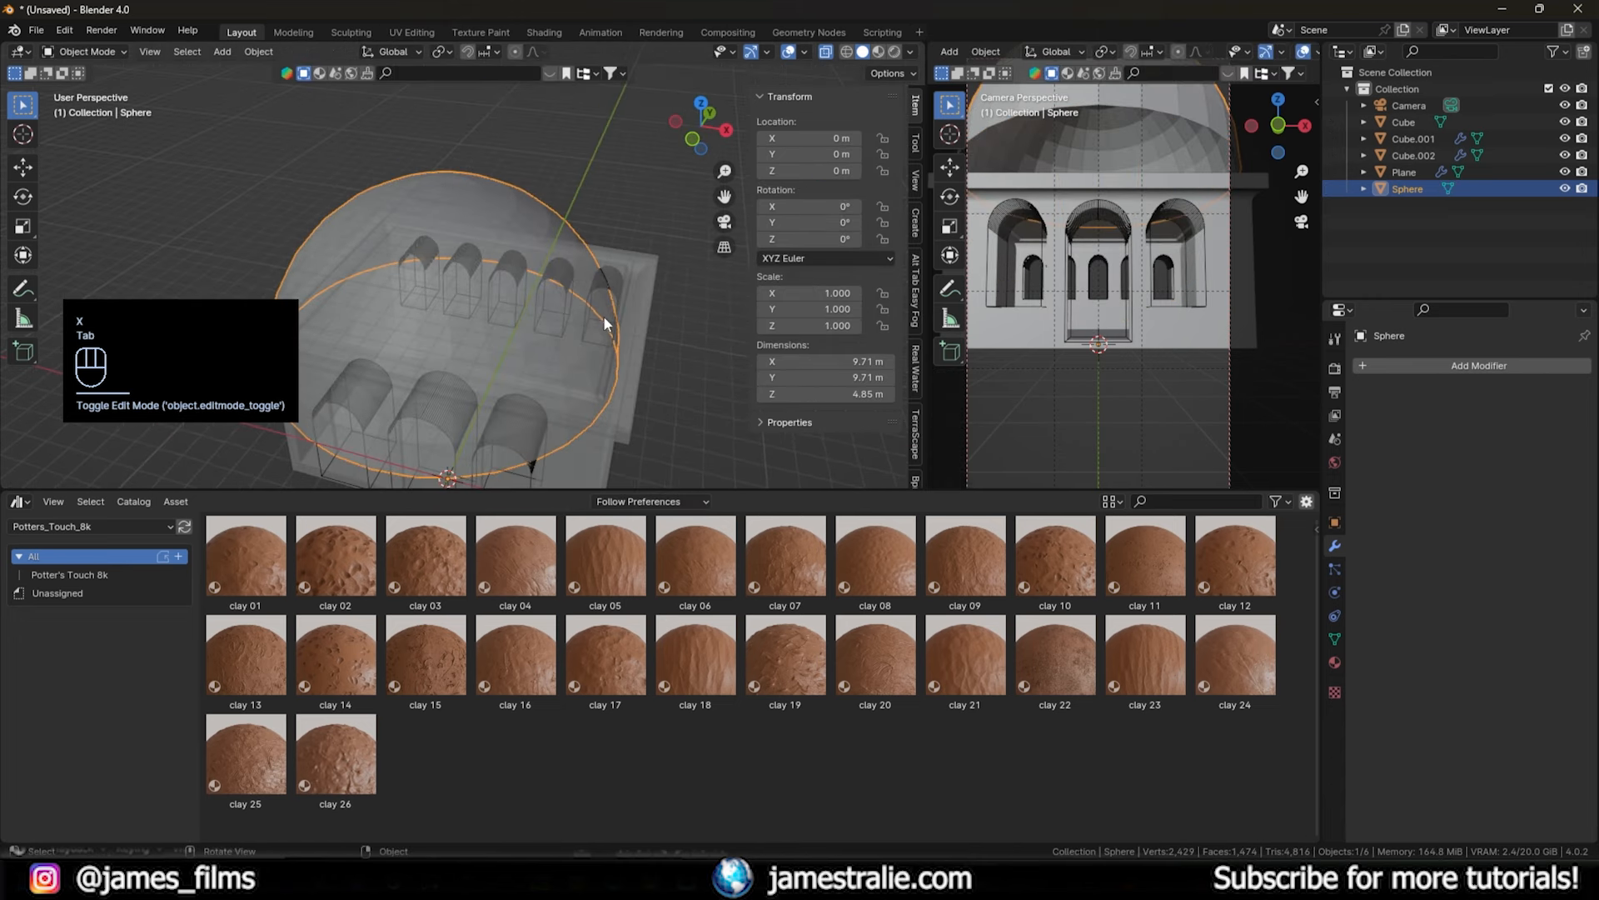
pyautogui.click(832, 53)
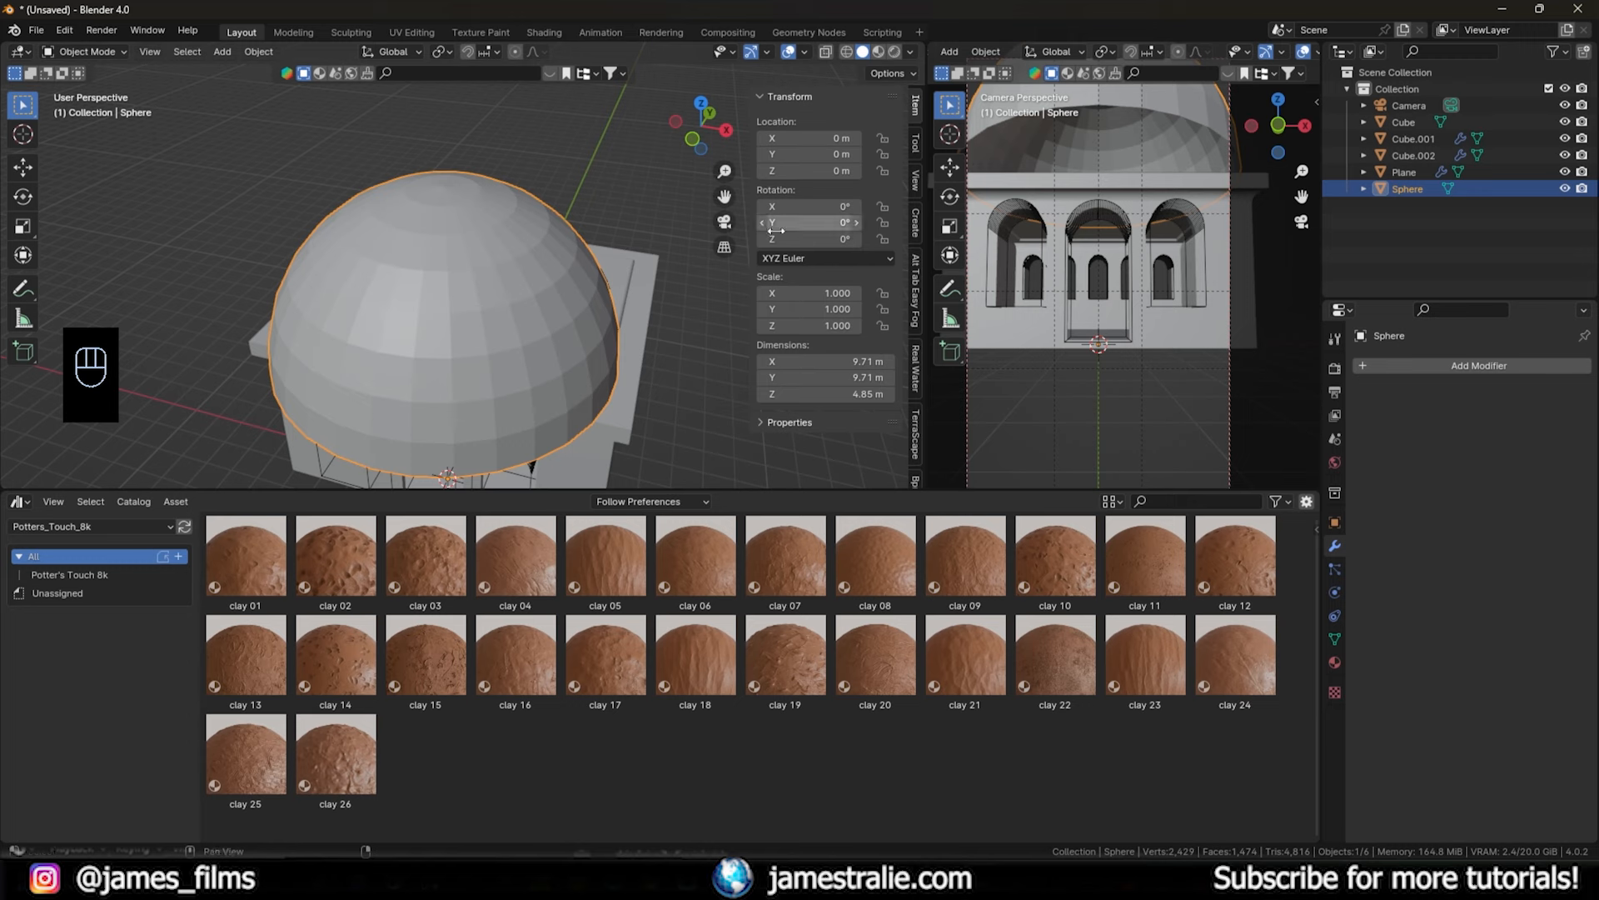
# - Scale the whole dome down to about 3.5 m tall and move it back about 2.68 m along Y
pyautogui.press('Tab')
pyautogui.press('a')
pyautogui.press('s')
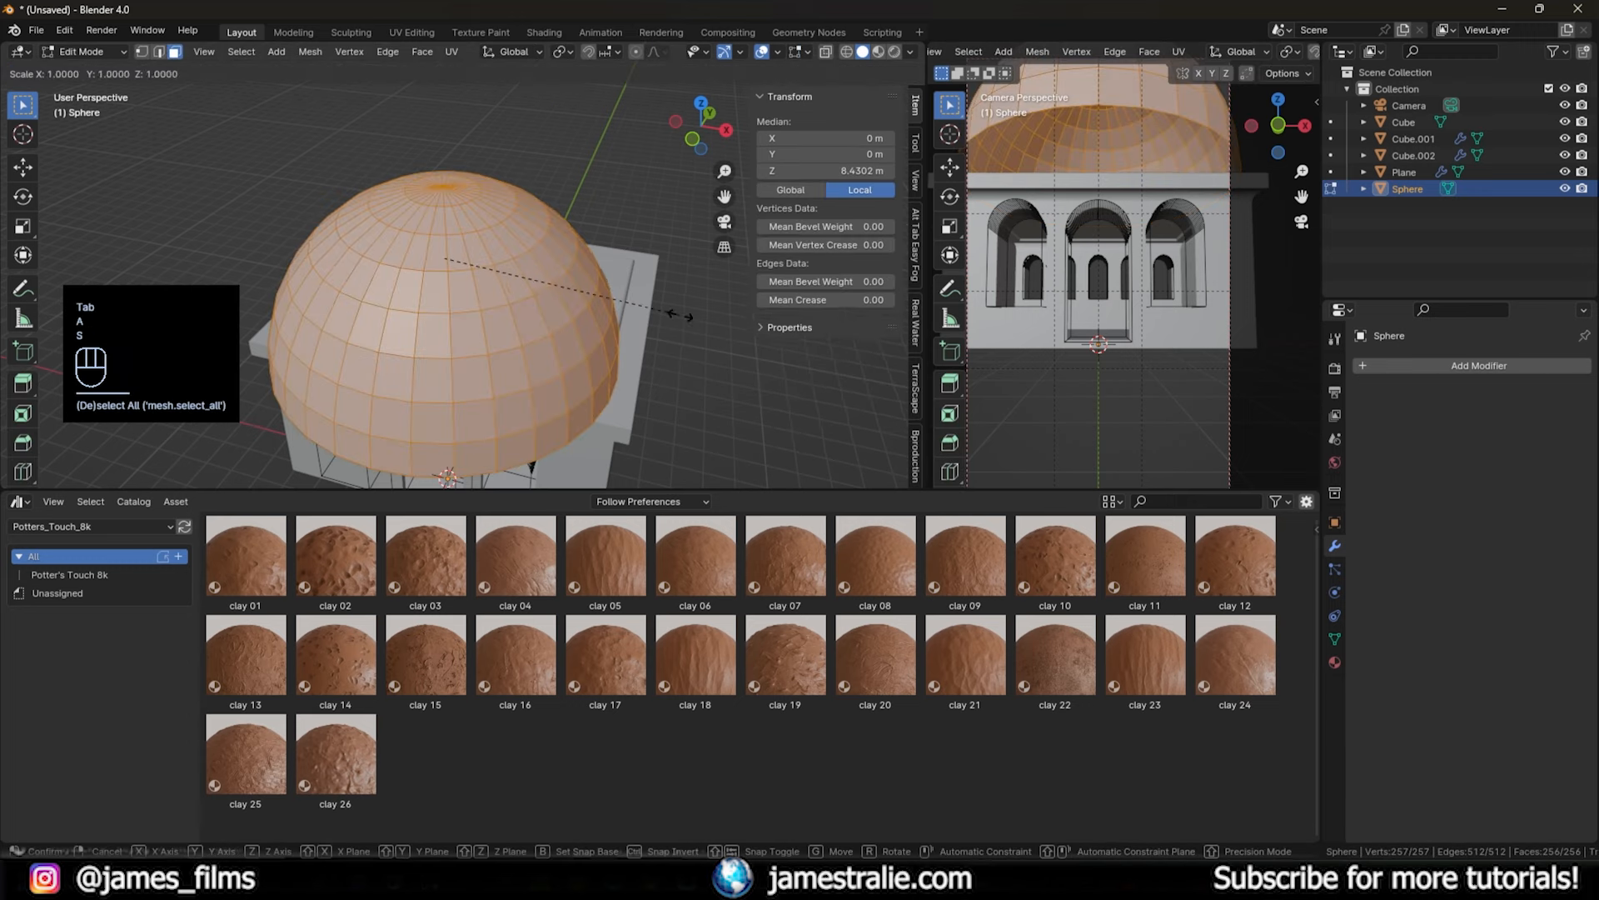
pyautogui.click(593, 295)
pyautogui.press('g')
pyautogui.press('y')
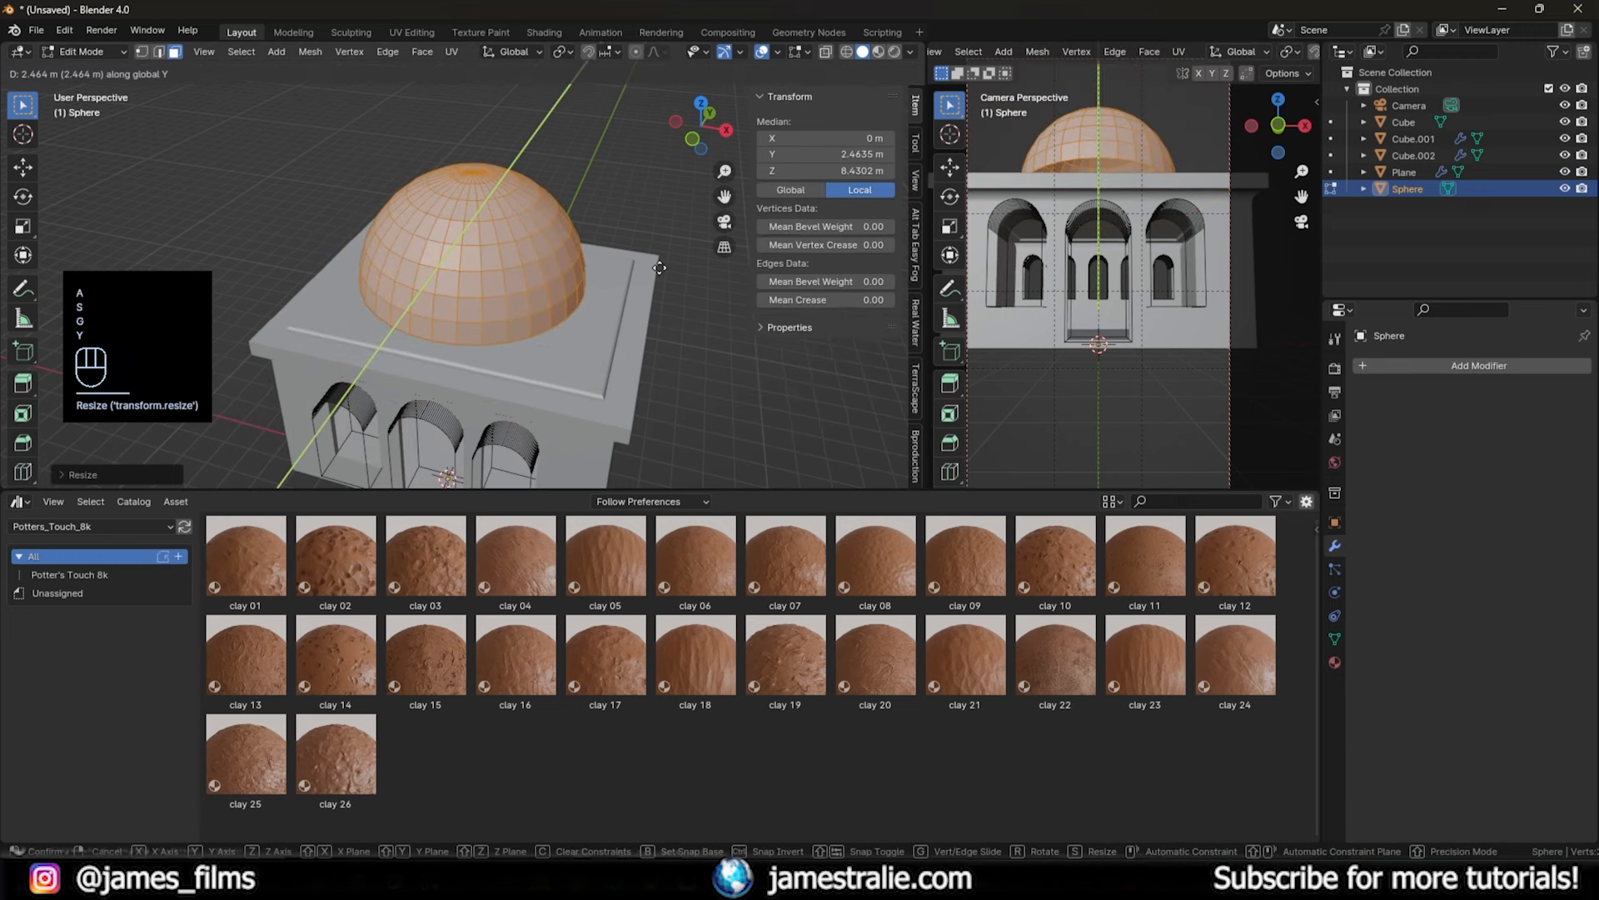
pyautogui.click(664, 263)
pyautogui.moveTo(664, 263); pyautogui.dragTo(682, 227, button='middle')
pyautogui.scroll(2, 682, 225)
# - Lower the dome about 0.74 m onto the roof and widen it horizontally by a factor of about 1.33
pyautogui.press('g')
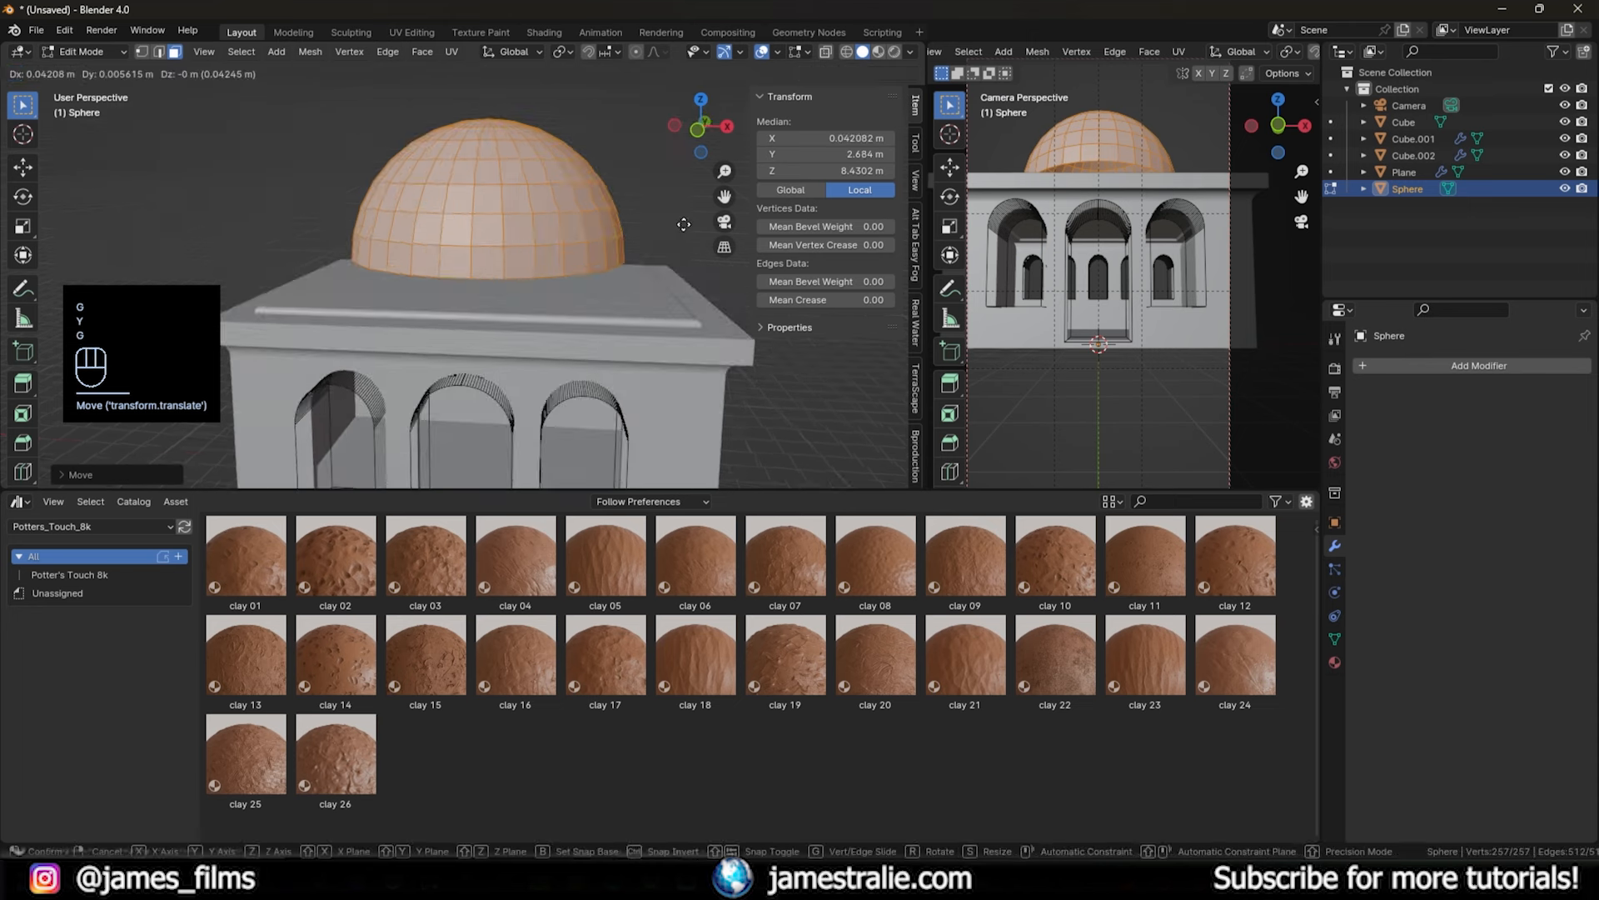
pyautogui.press('z')
pyautogui.click(684, 254)
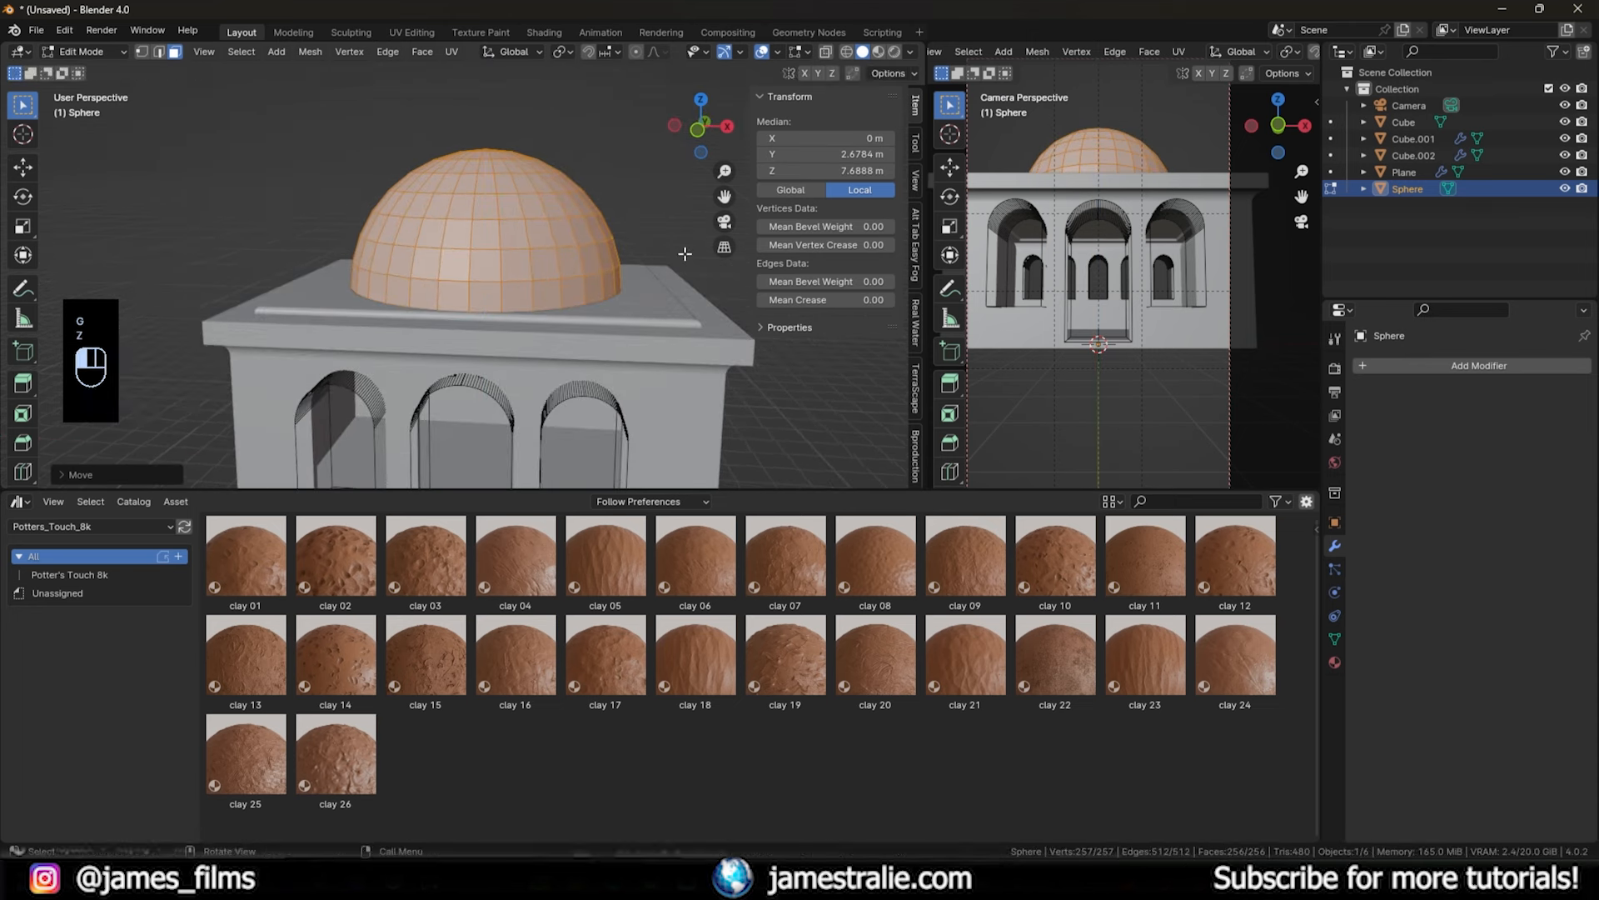
pyautogui.press('s')
pyautogui.hotkey('shift', 'z')
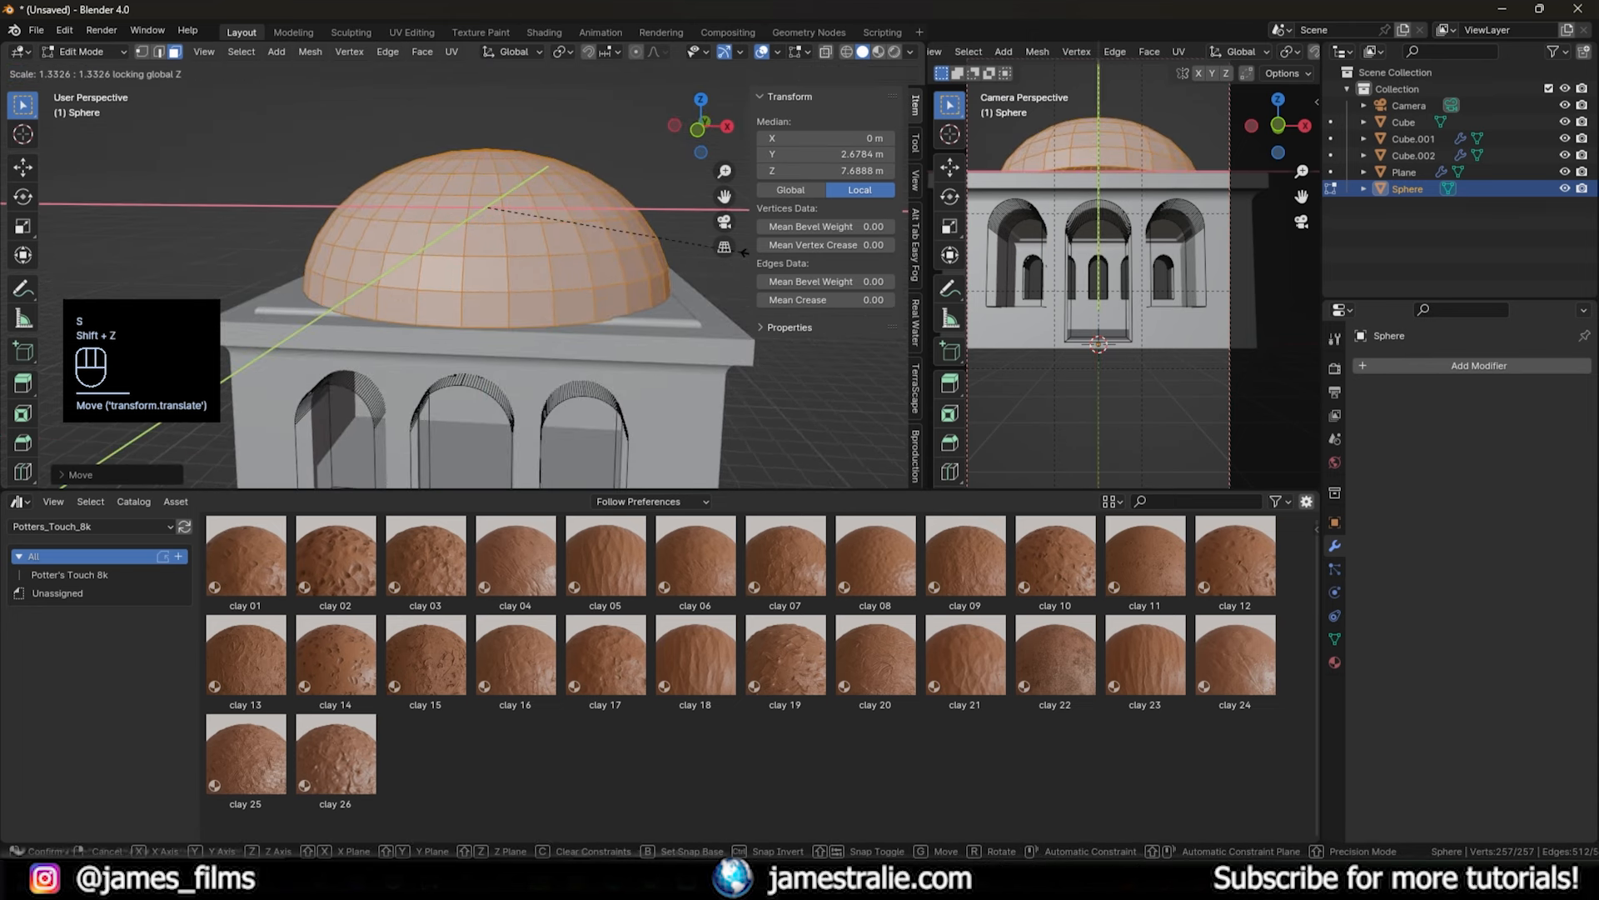
pyautogui.click(740, 252)
# - Sink the dome about 0.26 m further along Z into the roof
pyautogui.press('g')
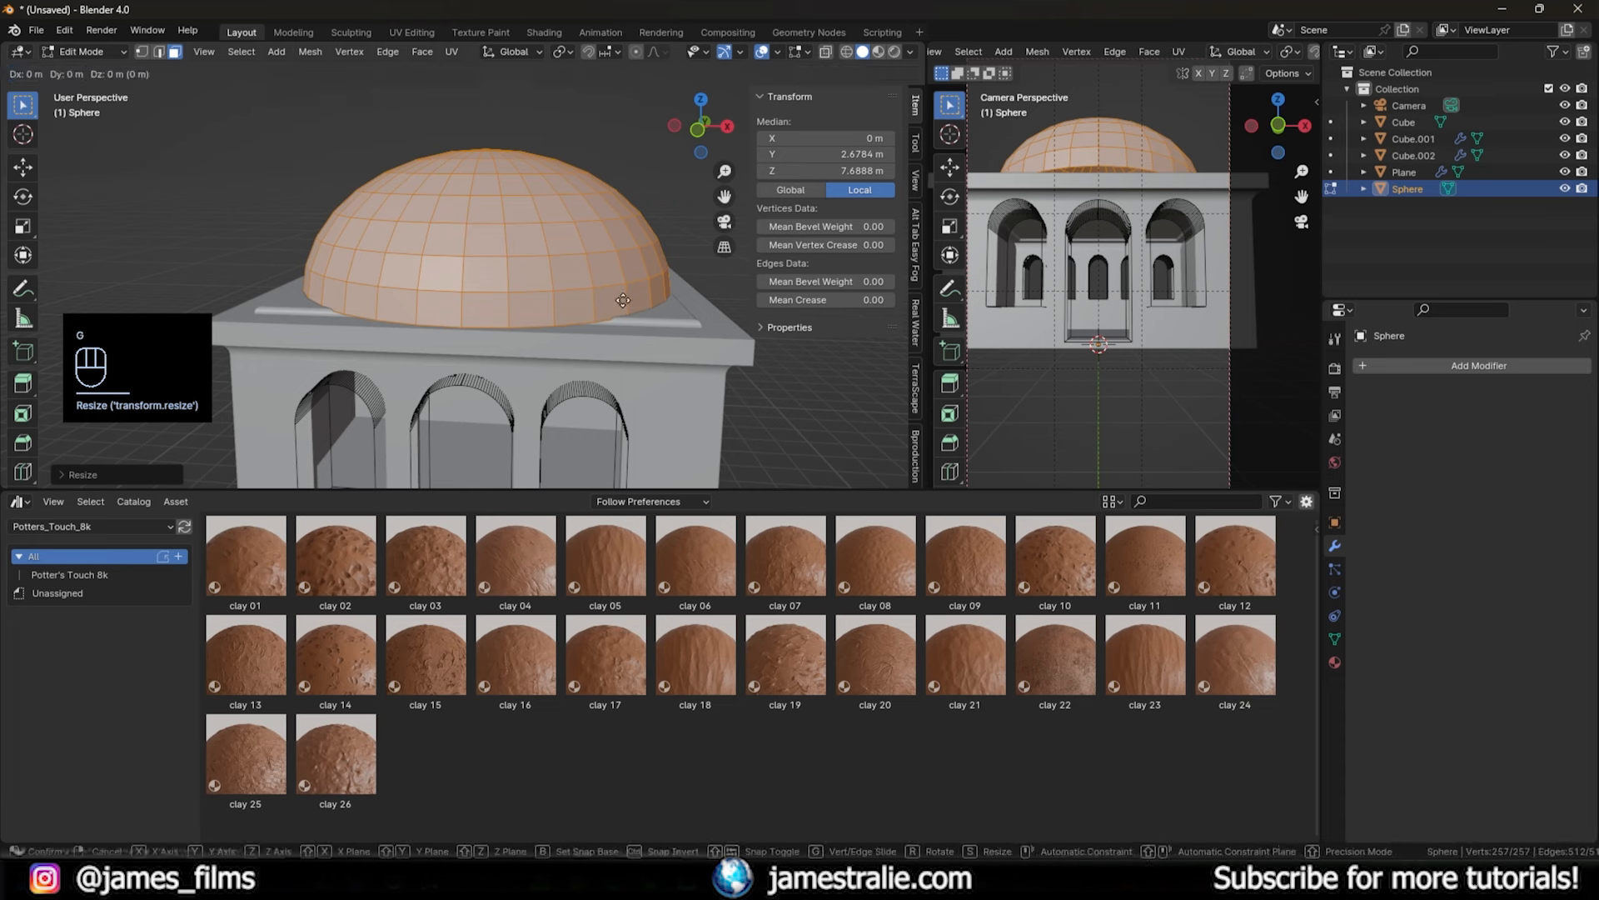
pyautogui.press('z')
pyautogui.click(626, 310)
pyautogui.press('g')
pyautogui.hotkey('shift', 'z')
pyautogui.rightClick(623, 298)
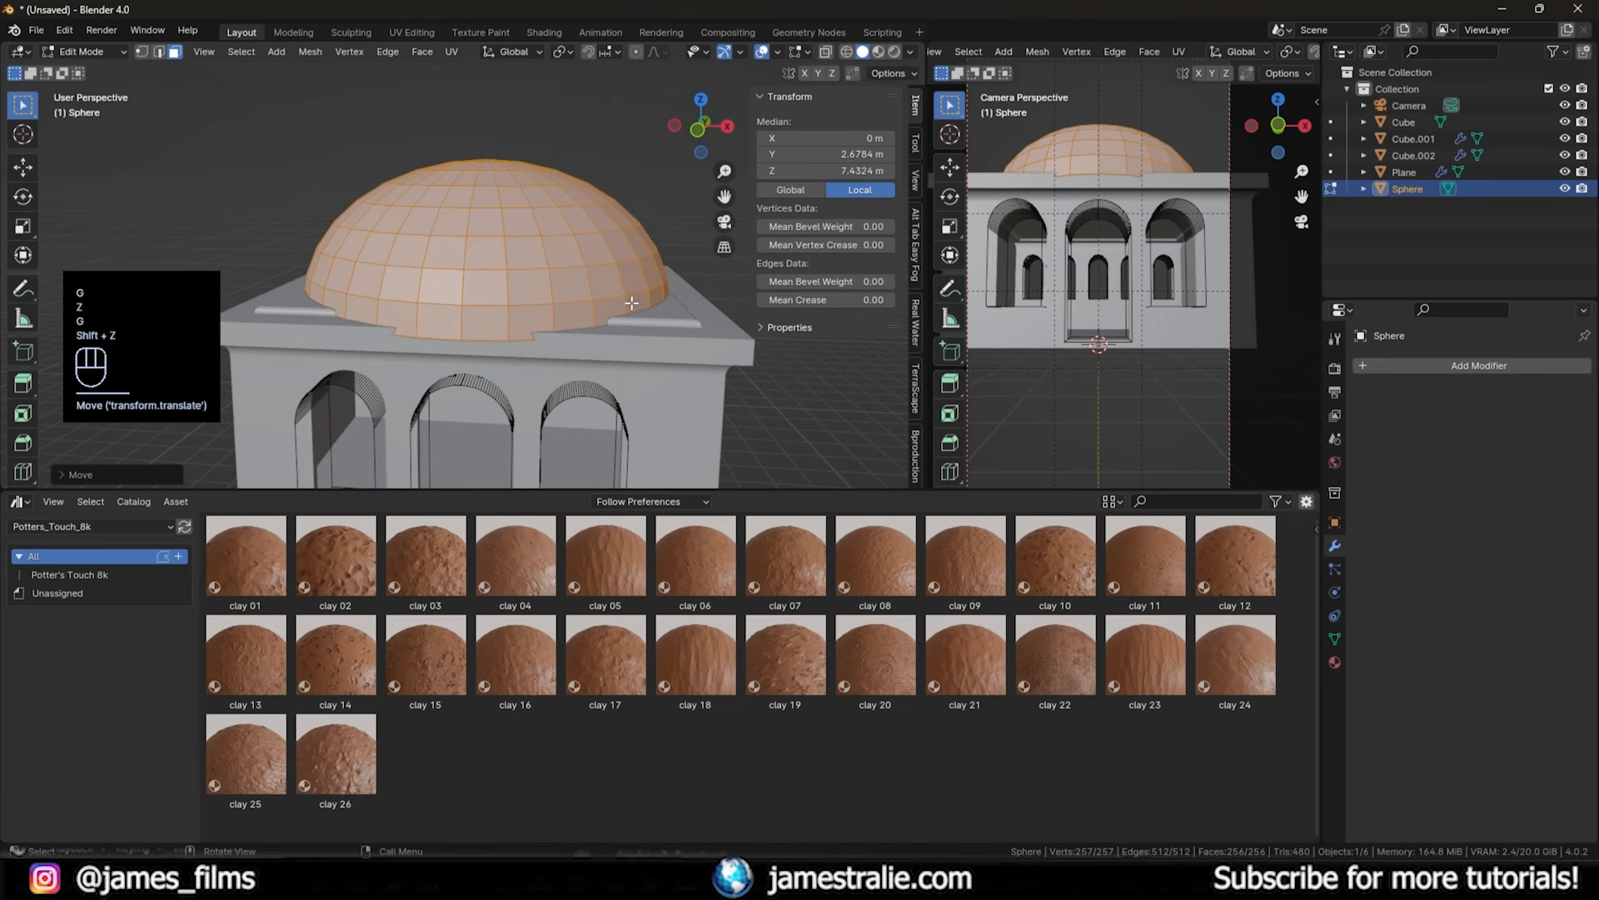
# - Scale the dome horizontally to about 7.7 m across, leaving its height alone, and shade it smooth
pyautogui.press('KP_7')
pyautogui.press('s')
pyautogui.hotkey('shift', 'z')
pyautogui.click(674, 314)
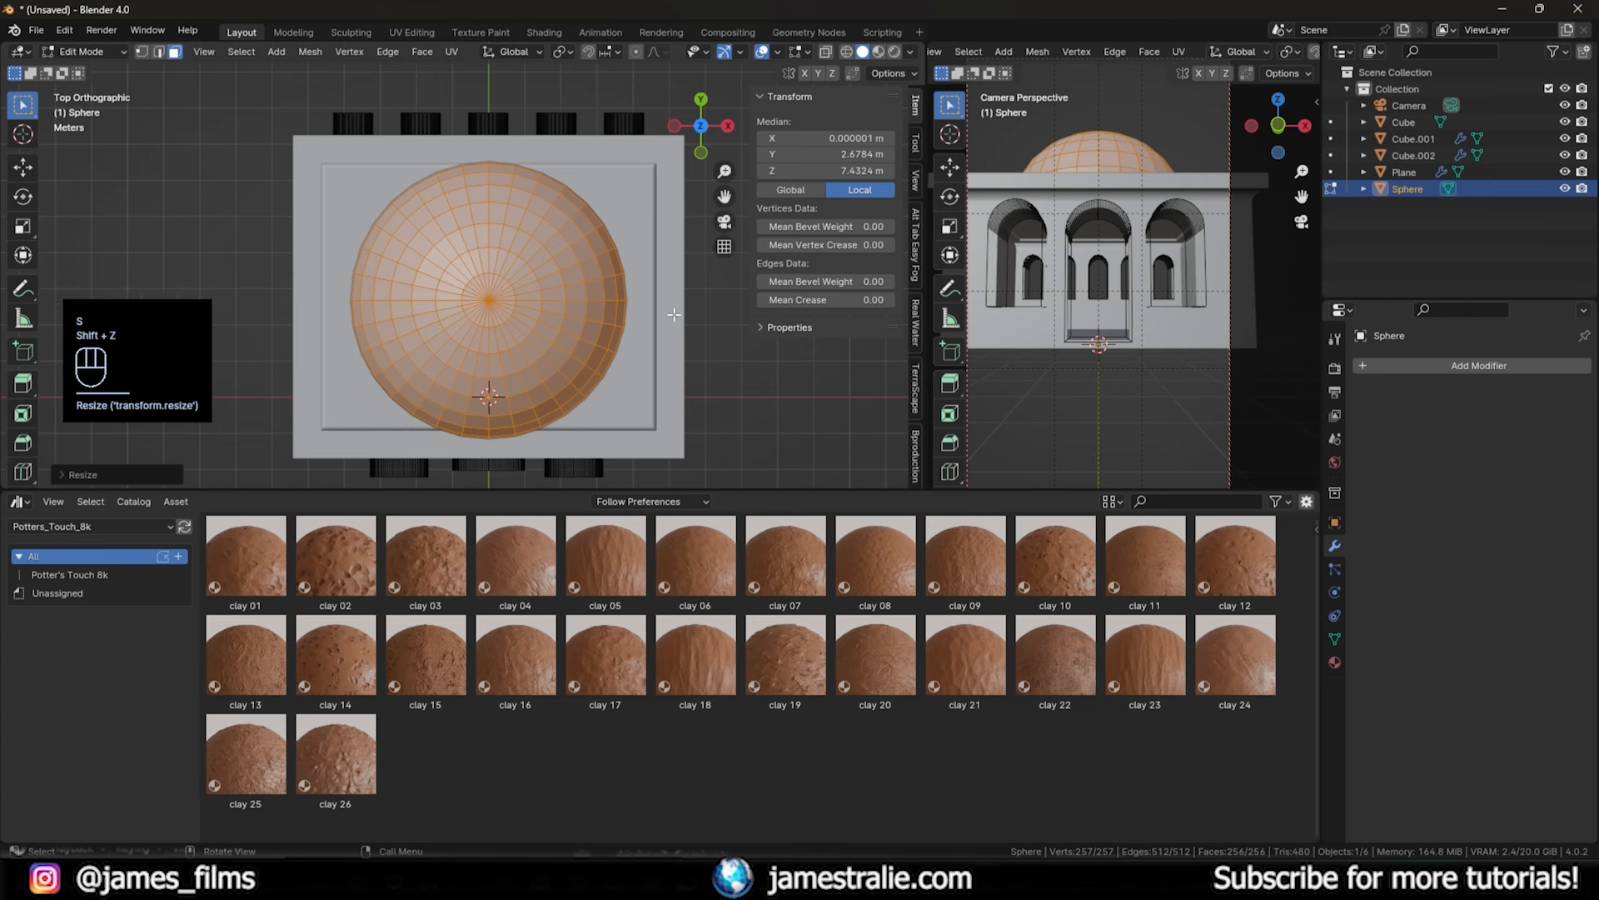
pyautogui.press('Tab')
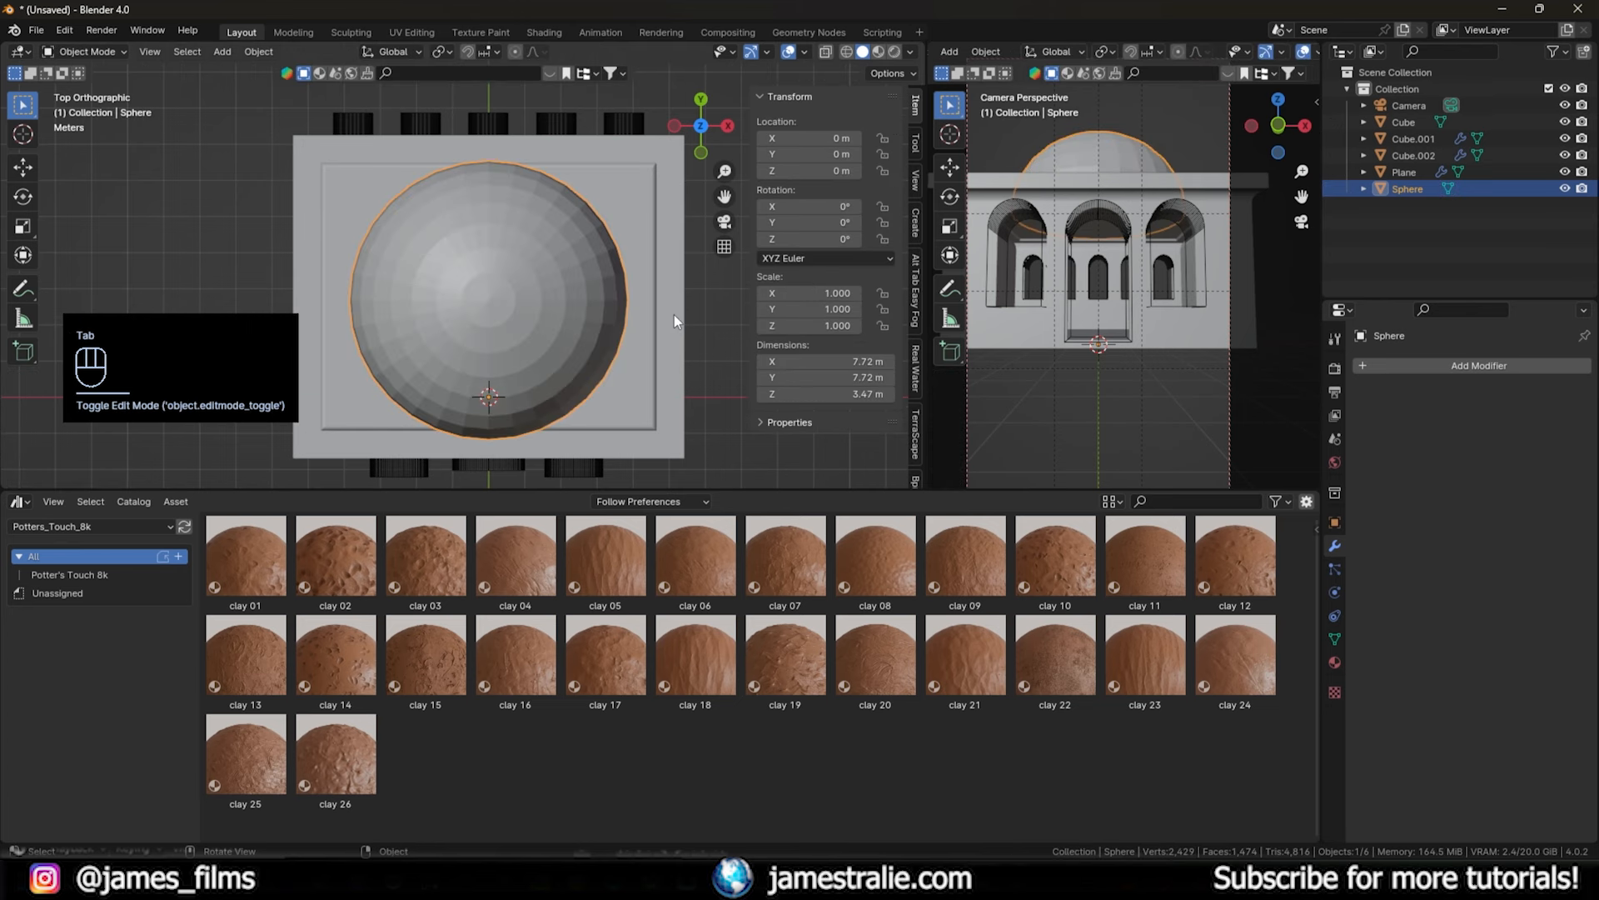
pyautogui.rightClick(621, 314)
pyautogui.click(593, 303)
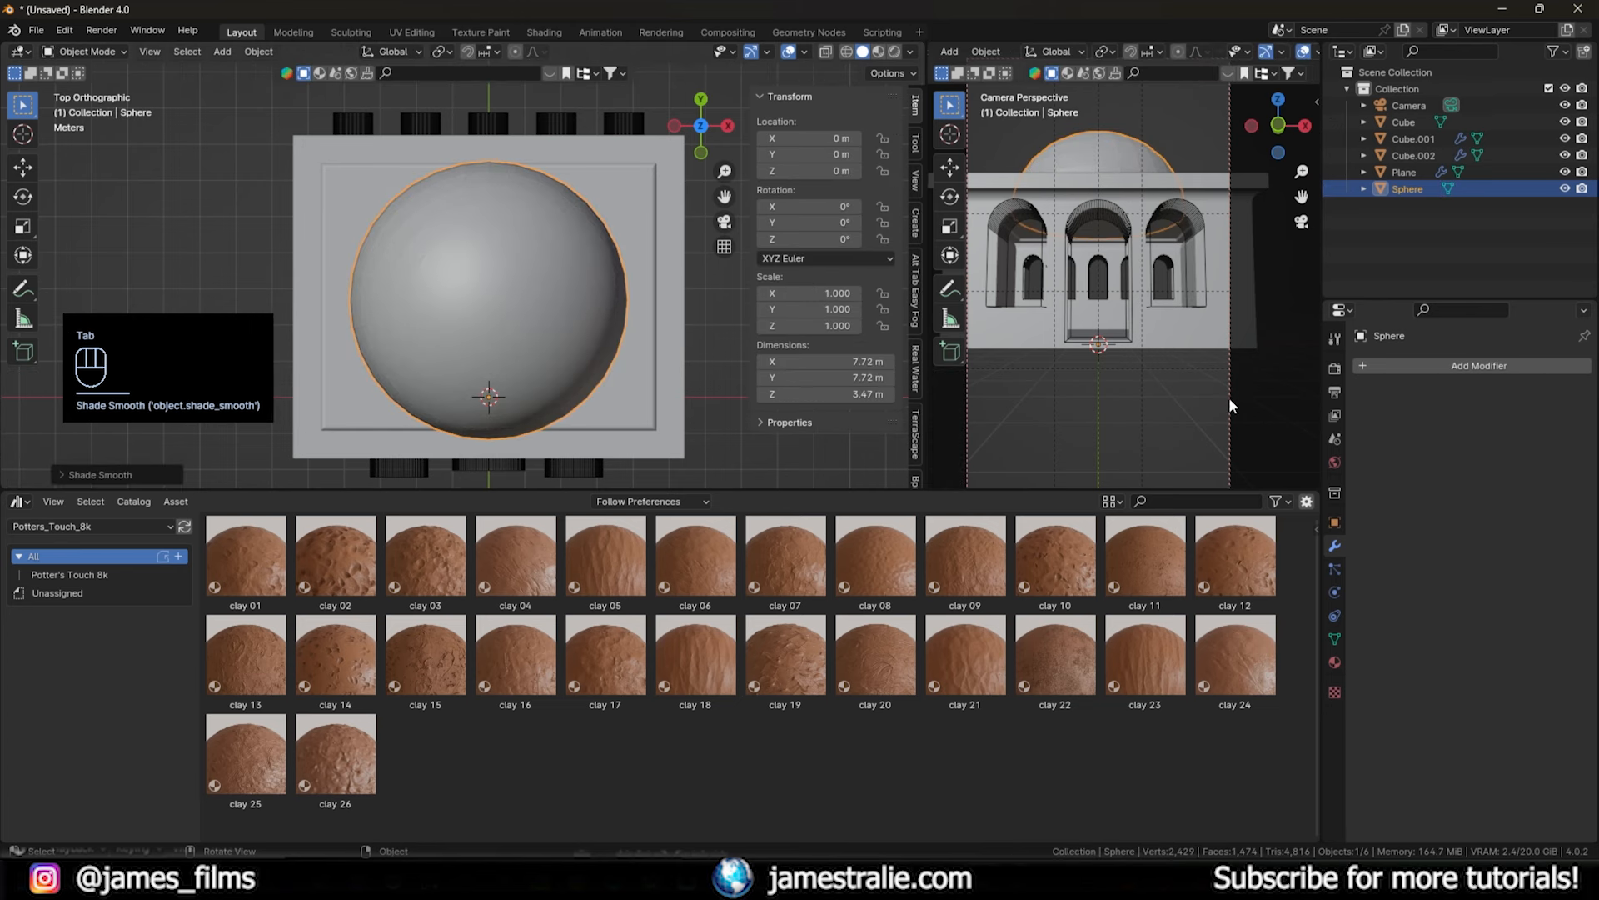
pyautogui.click(1499, 370)
pyautogui.moveTo(1501, 368)
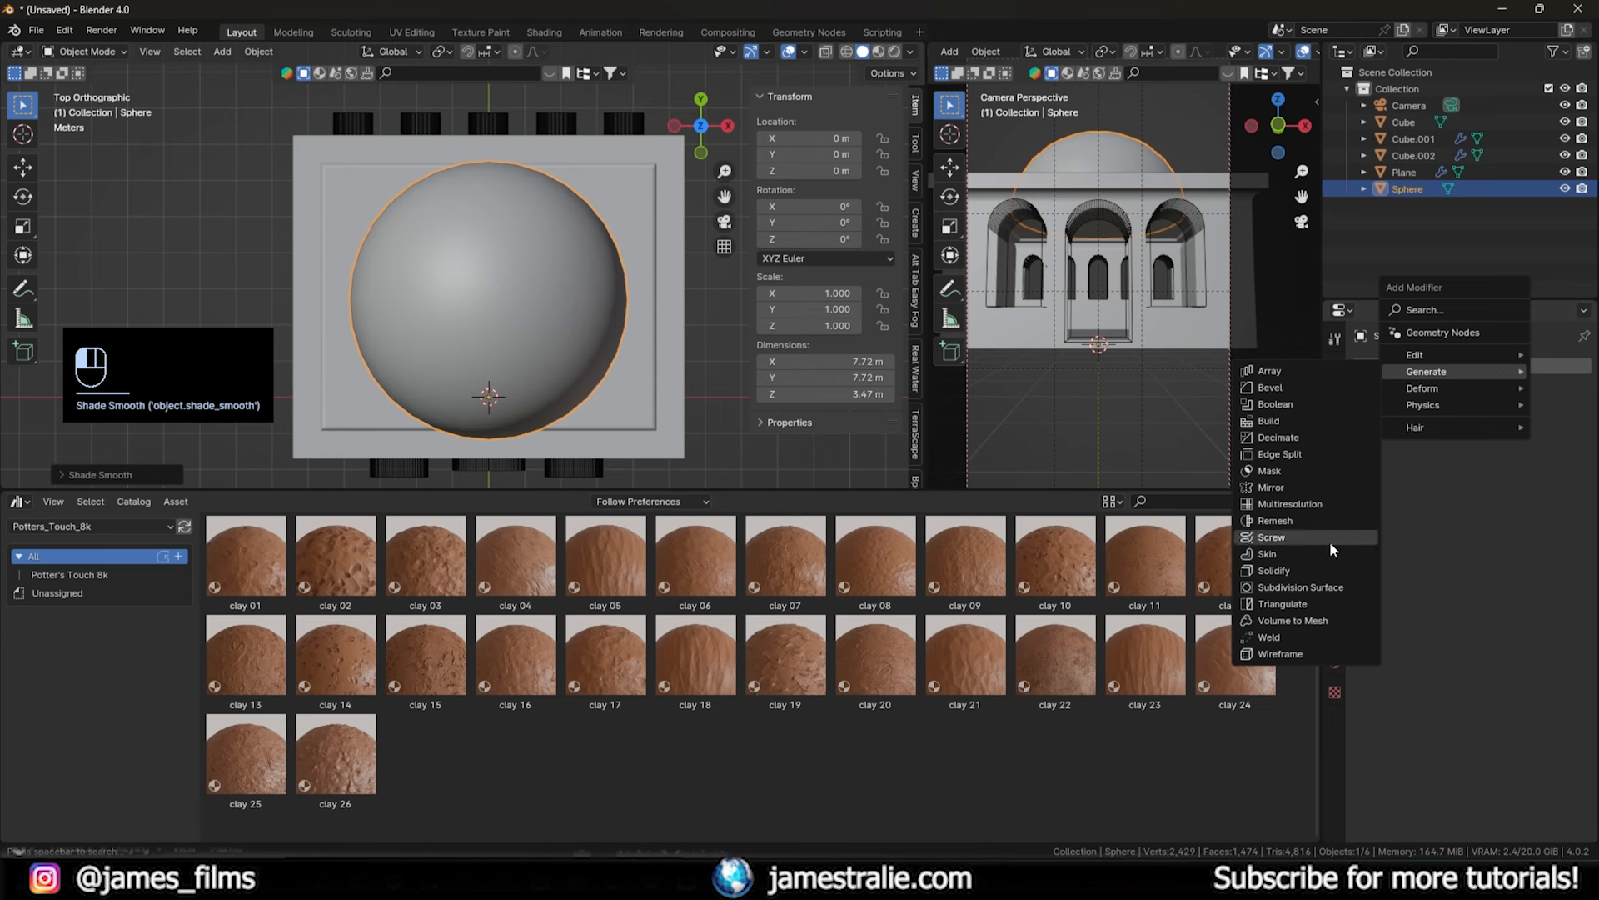
pyautogui.click(1329, 586)
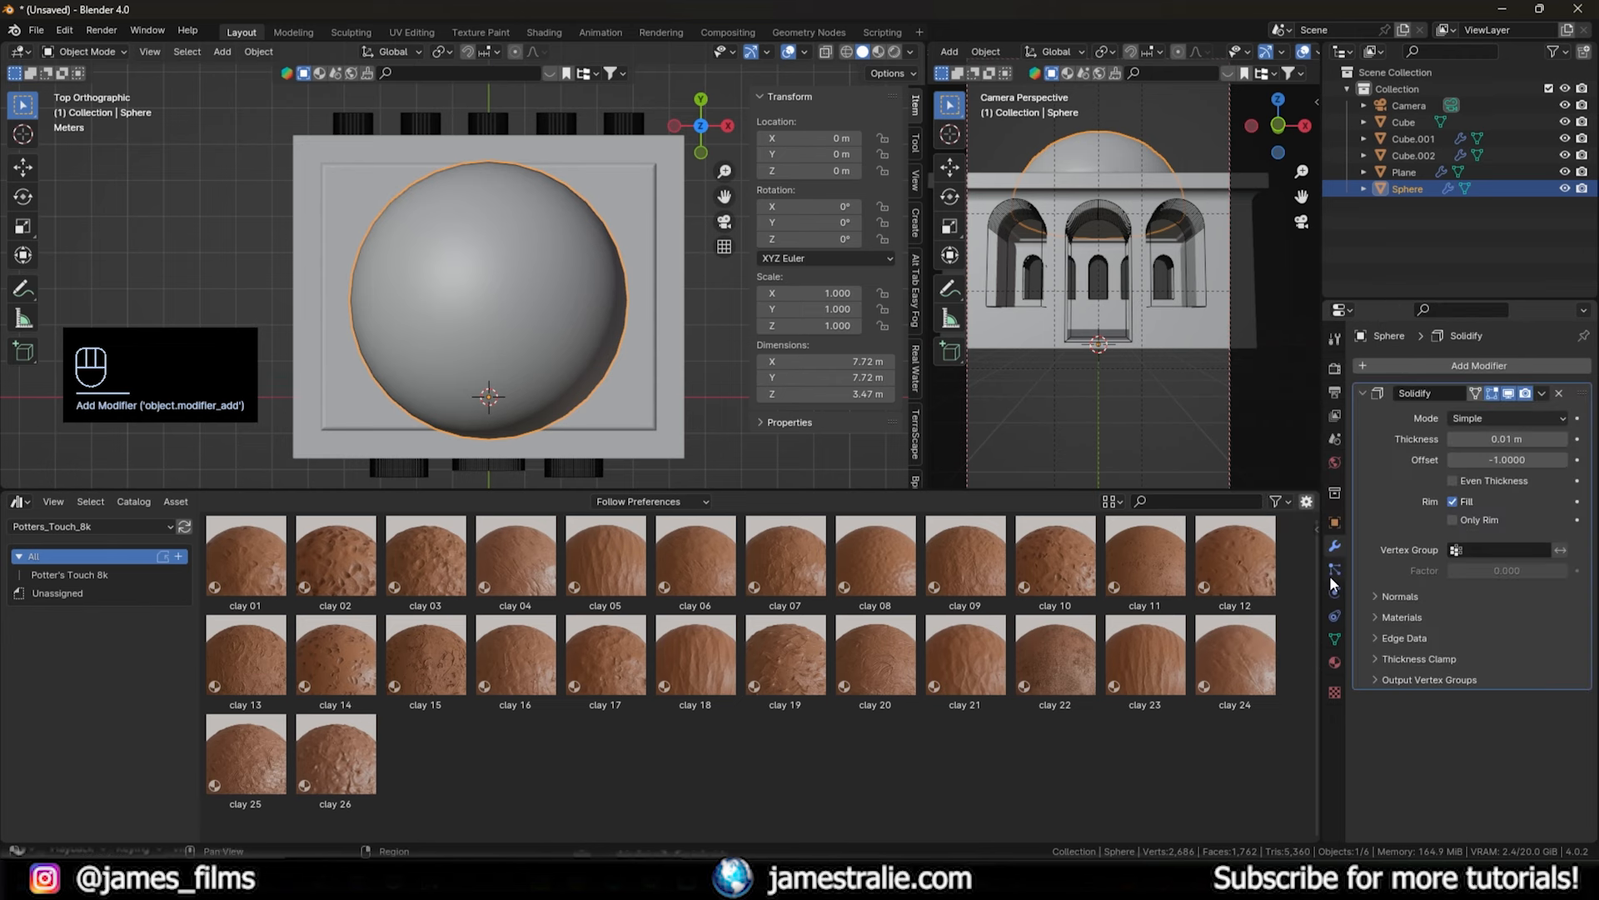
pyautogui.click(1560, 382)
# - Add a Subdivision Surface modifier with 2 viewport levels to the dome and apply it
pyautogui.click(1514, 374)
pyautogui.moveTo(1483, 377)
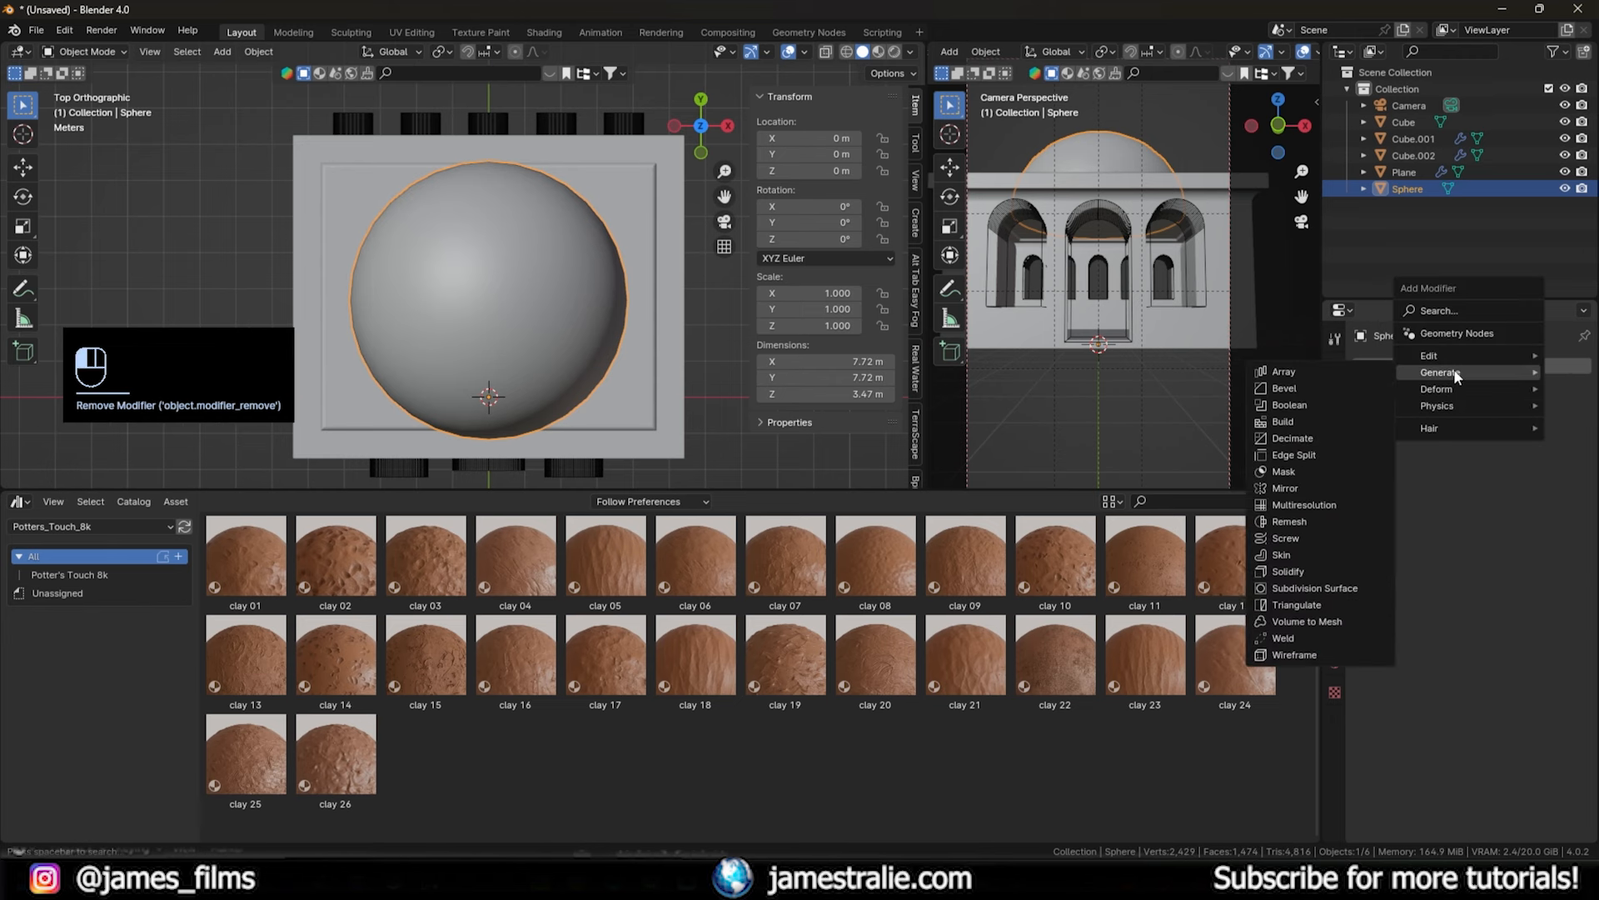
pyautogui.click(1346, 586)
pyautogui.moveTo(416, 250); pyautogui.dragTo(433, 142, button='middle')
pyautogui.scroll(4, 441, 328)
pyautogui.click(1562, 439)
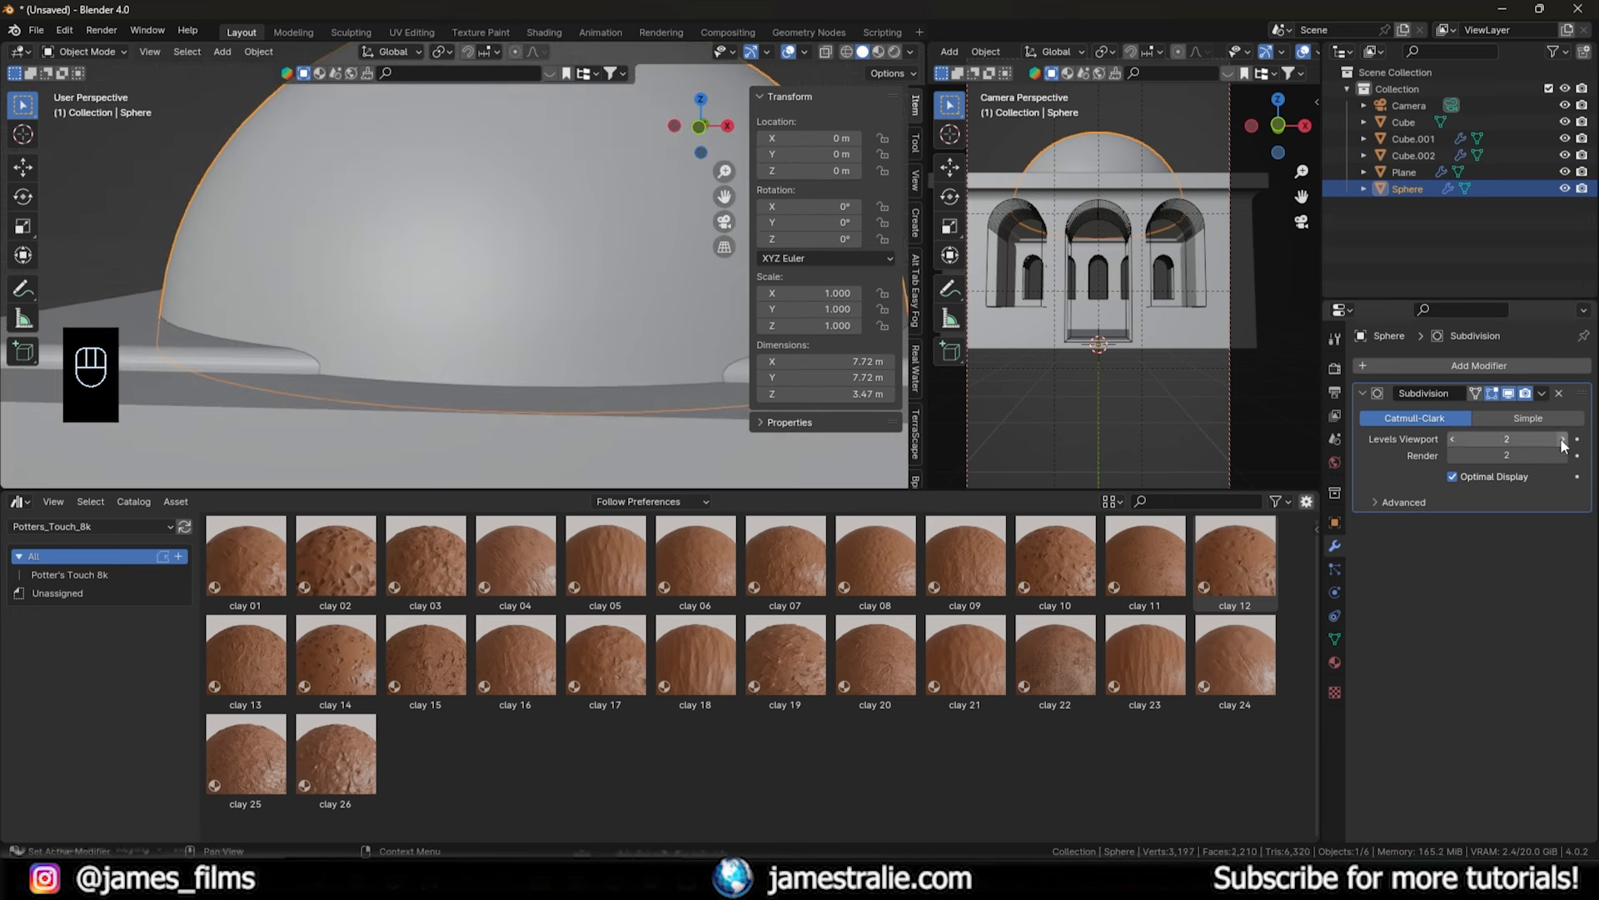
pyautogui.click(1542, 393)
pyautogui.click(1450, 412)
# - Duplicate the arched building object in place
pyautogui.scroll(-4, 592, 311)
pyautogui.moveTo(592, 311); pyautogui.dragTo(510, 320, button='middle')
pyautogui.keyDown('shift'); pyautogui.moveTo(750, 370); pyautogui.dragTo(597, 338, button='middle'); pyautogui.keyUp('shift')
pyautogui.click(582, 338)
pyautogui.hotkey('shift', 'd')
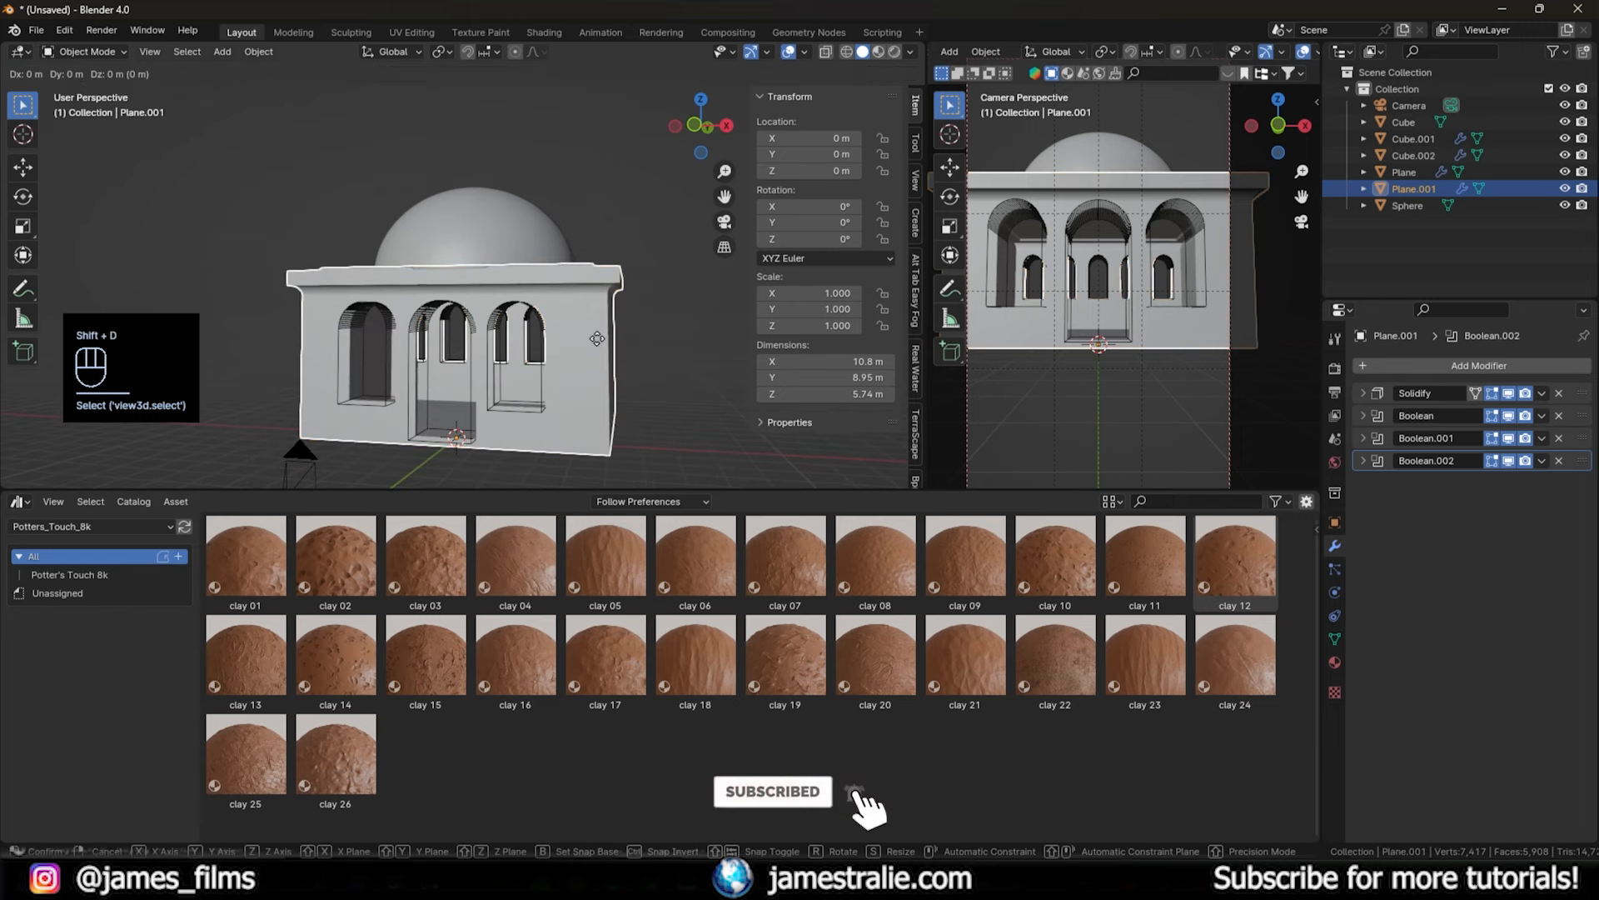
pyautogui.click(597, 338)
# - Move the duplicate building into a new collection named BACKUP and exclude that collection from the view layer
pyautogui.press('m')
pyautogui.click(596, 337)
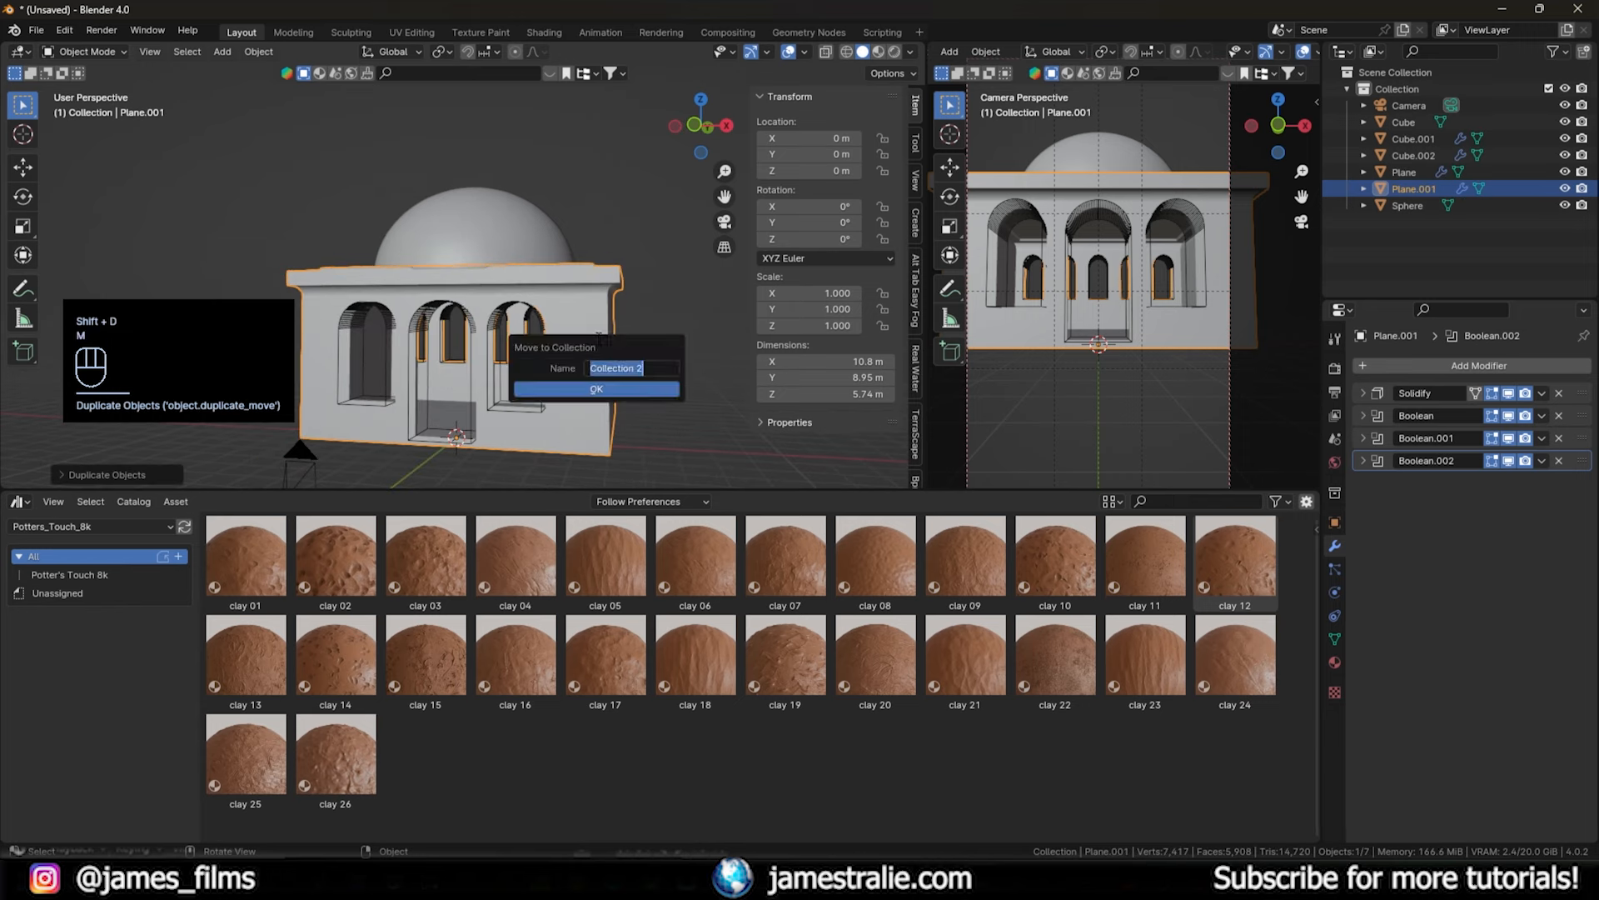
pyautogui.write('BACKUP')
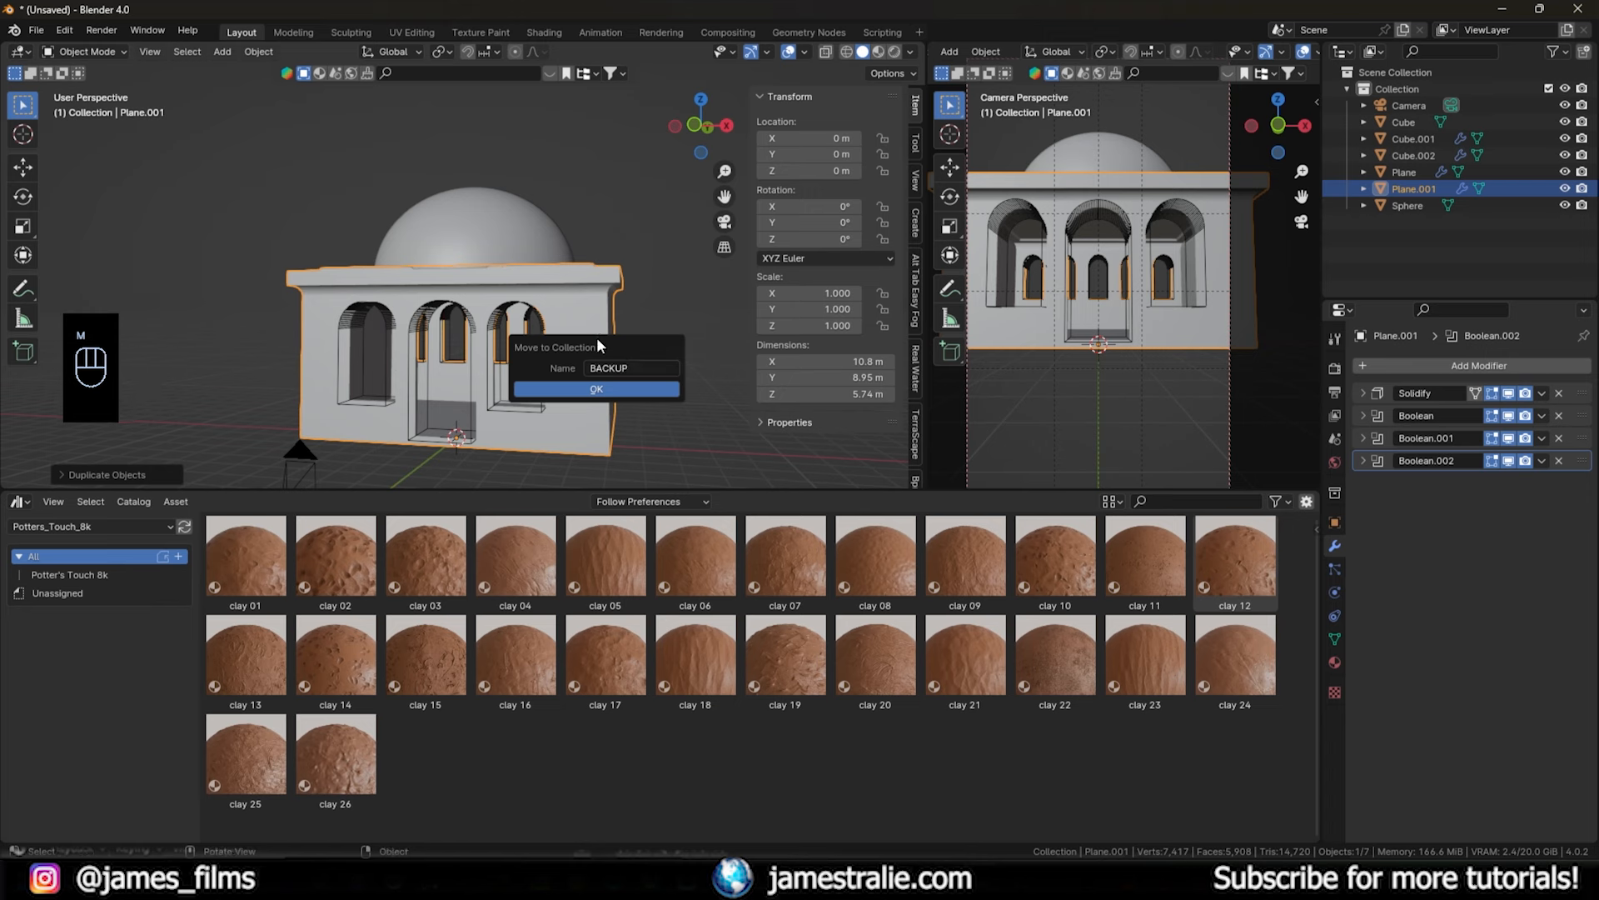
pyautogui.press('Return')
pyautogui.click(1548, 204)
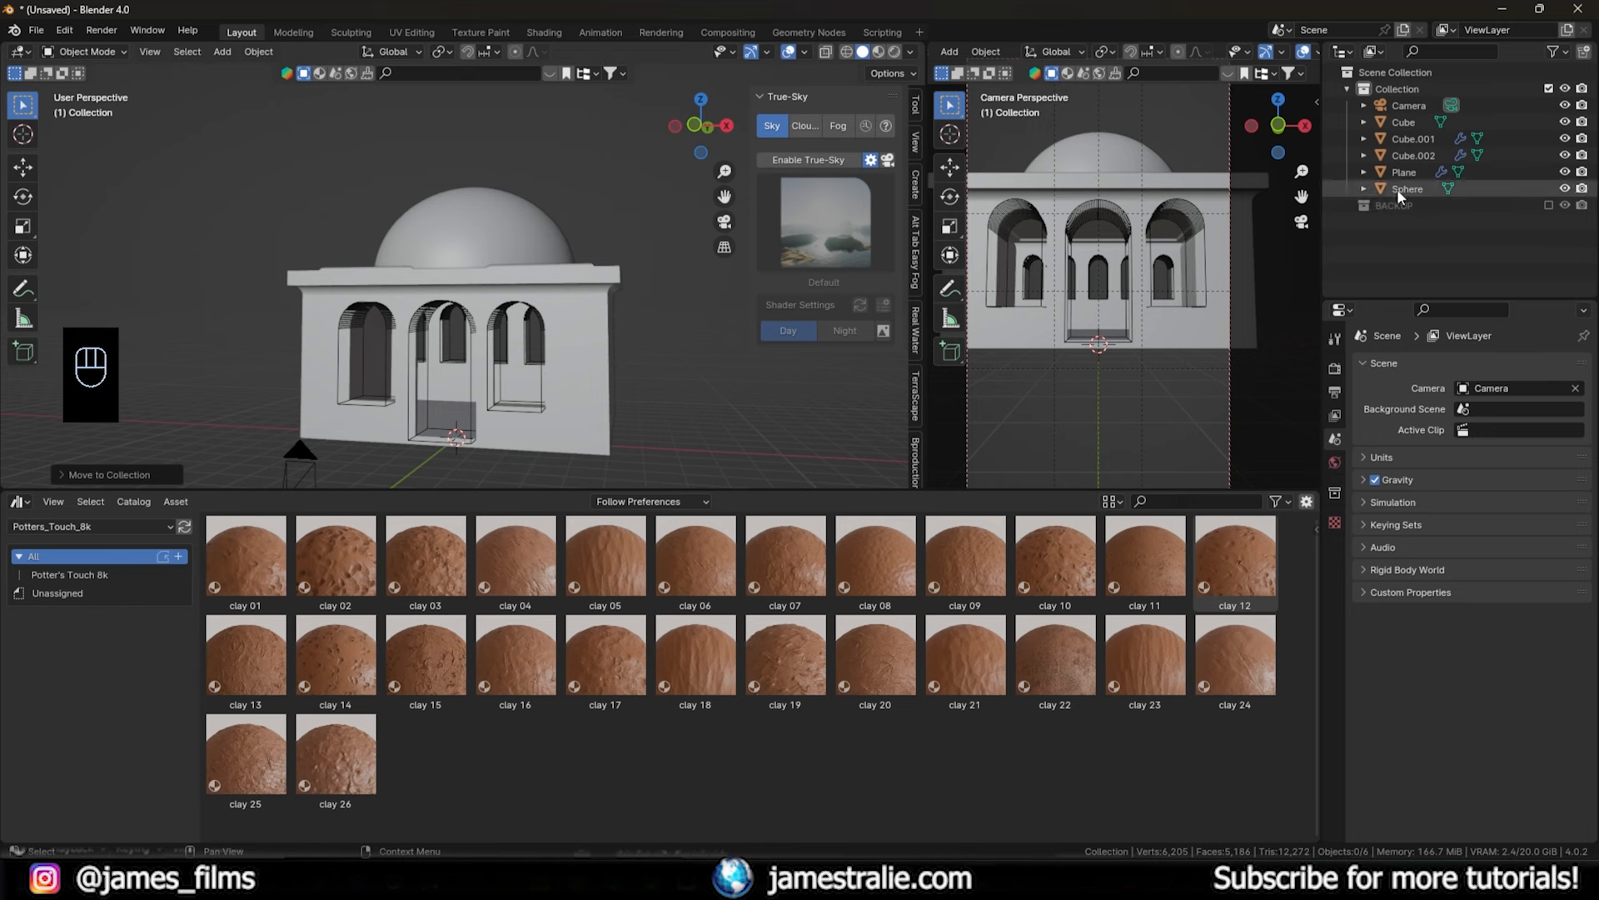
# - Apply the original building's Solidify modifier and its three Boolean modifiers in stack order
pyautogui.click(587, 368)
pyautogui.moveTo(587, 369); pyautogui.dragTo(573, 434, button='middle')
pyautogui.moveTo(527, 342); pyautogui.dragTo(610, 320, button='middle')
pyautogui.scroll(3, 583, 348)
pyautogui.scroll(-5, 583, 348)
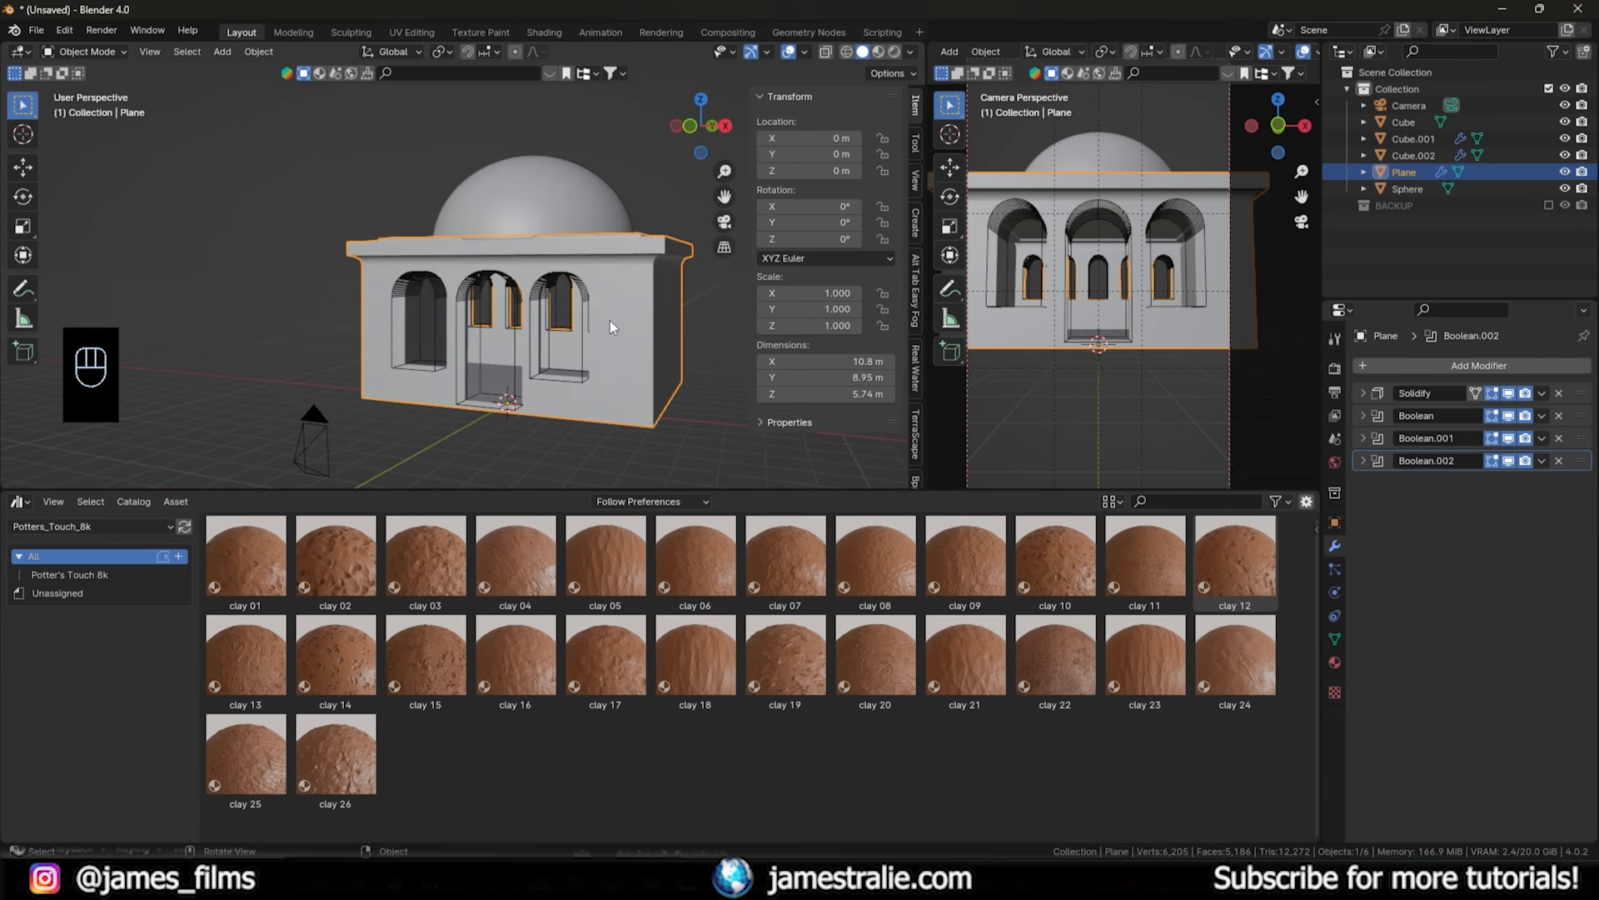
pyautogui.click(1541, 392)
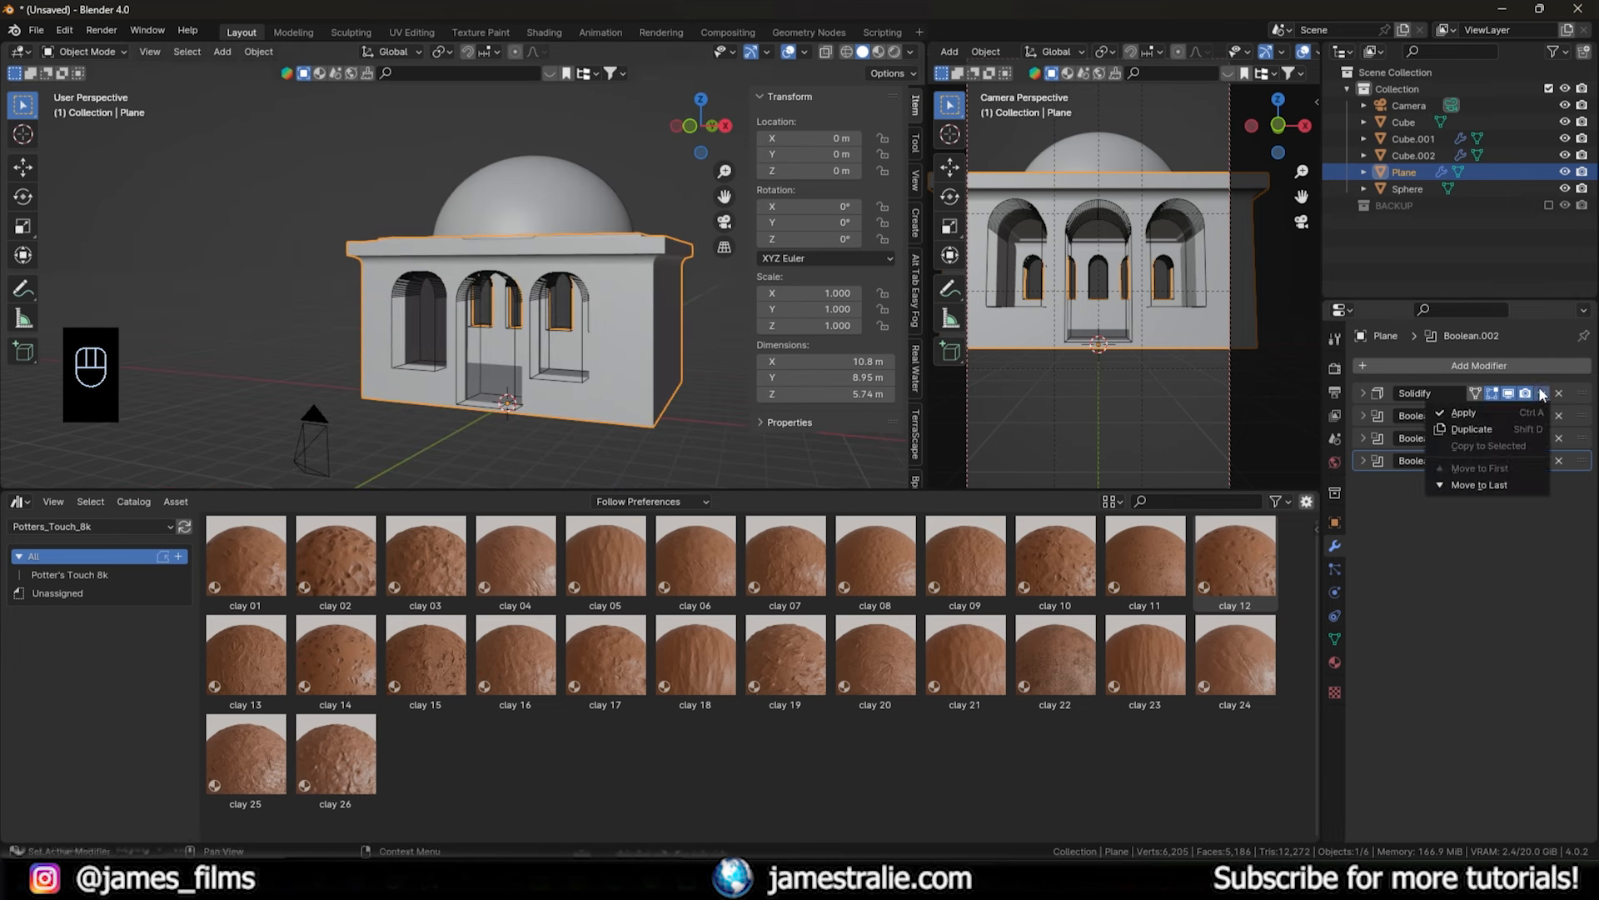
pyautogui.click(1529, 409)
pyautogui.click(1542, 393)
pyautogui.click(1537, 412)
pyautogui.click(1542, 393)
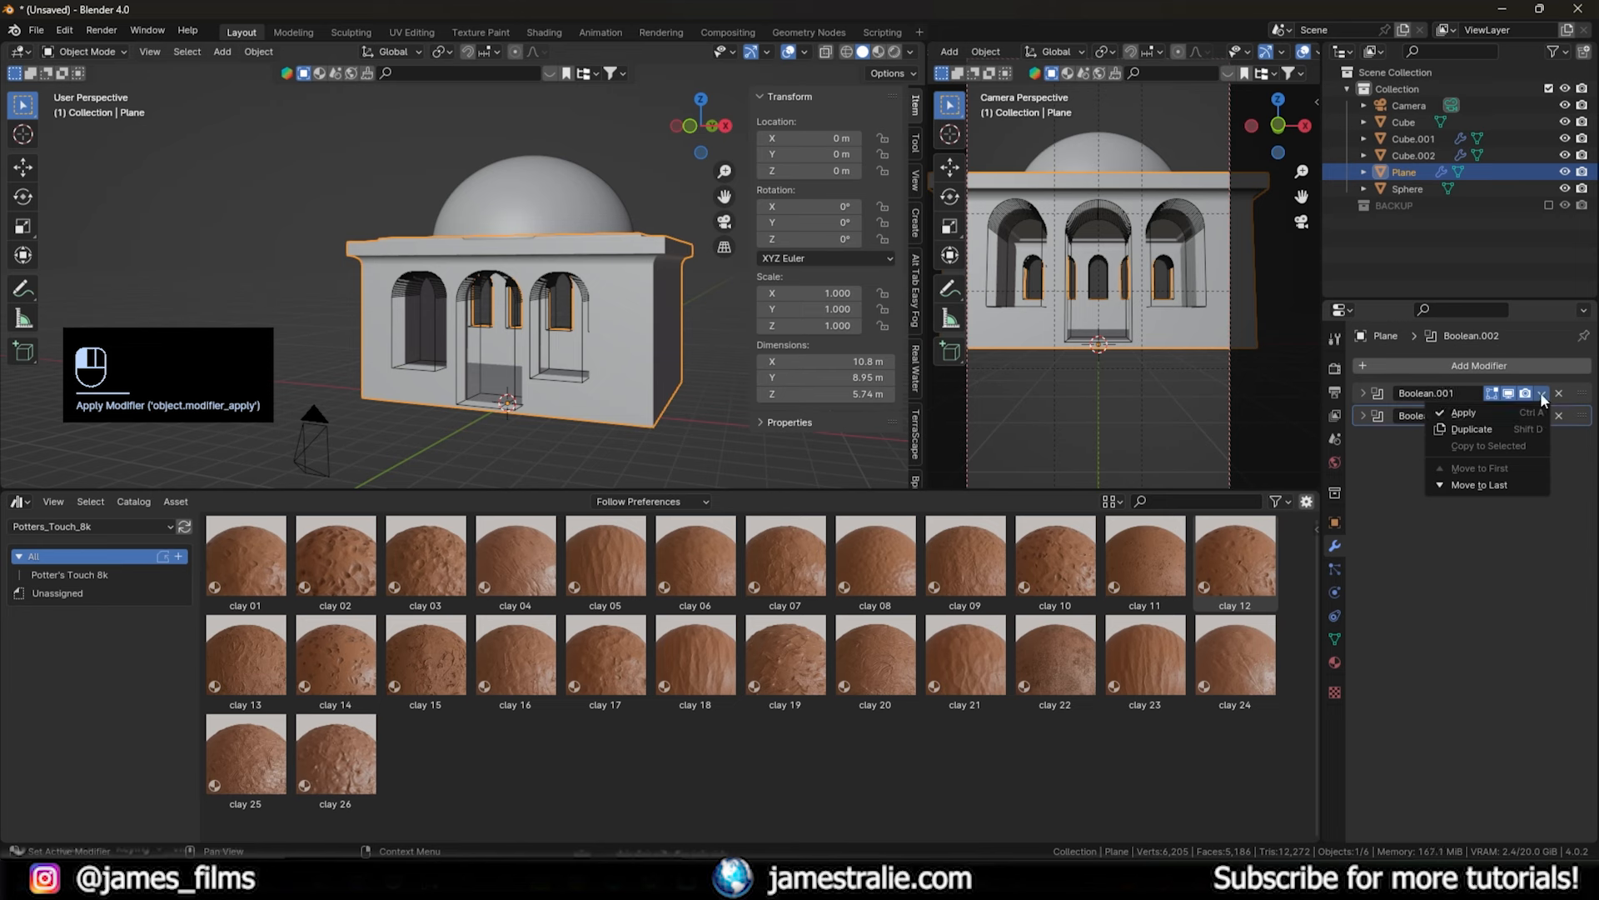
pyautogui.click(1536, 412)
pyautogui.click(1539, 395)
pyautogui.click(1532, 409)
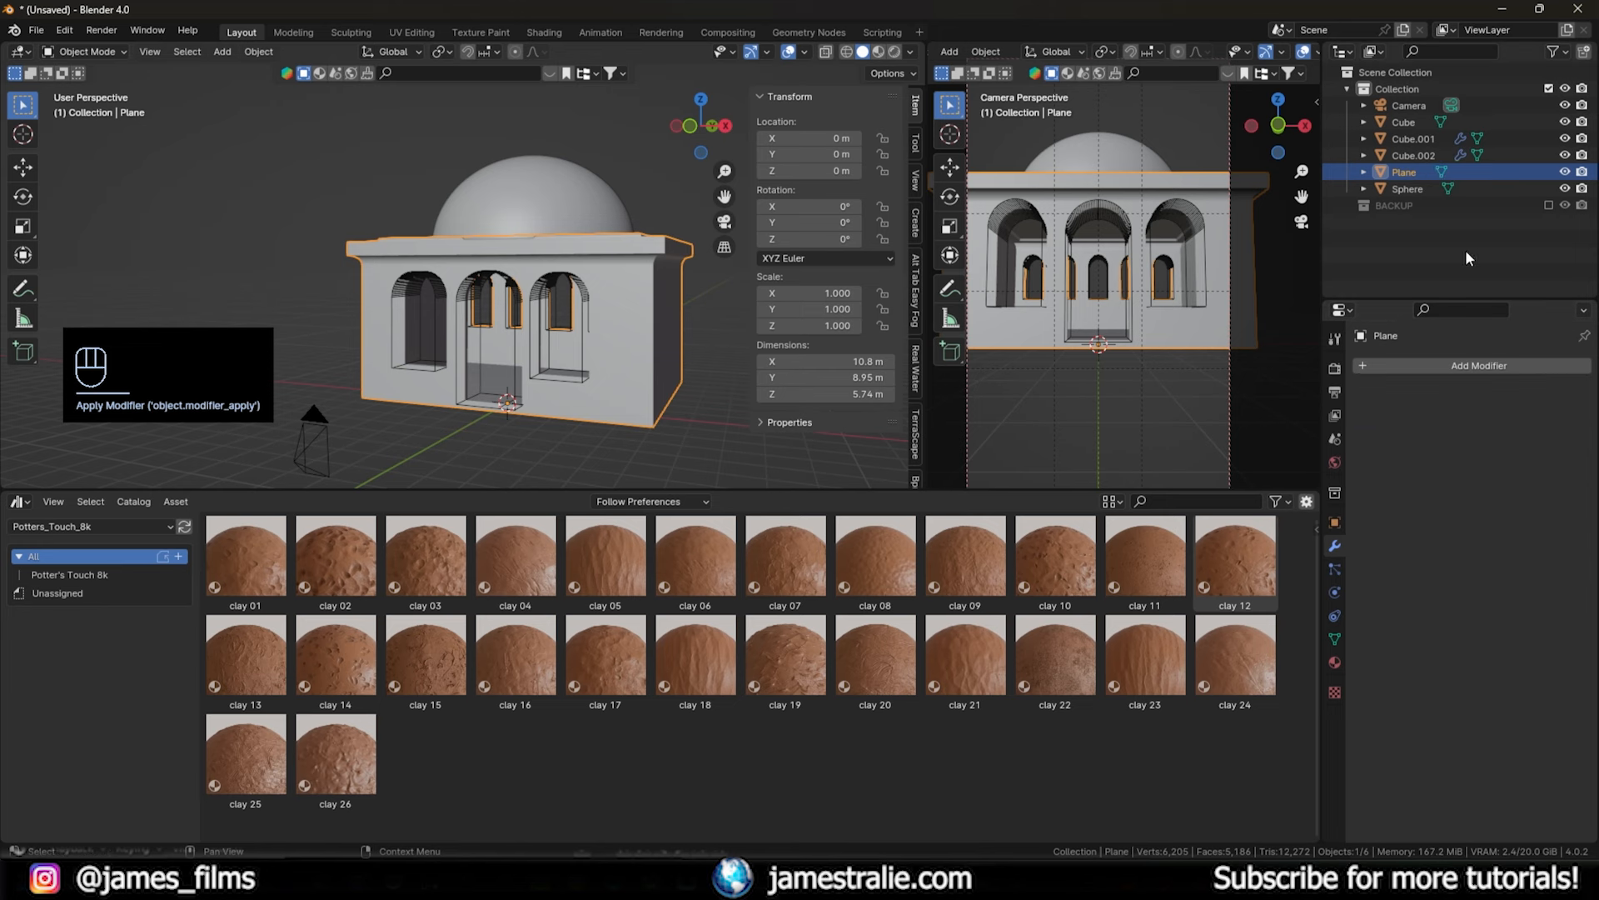
# - Move the cutter objects Cube, Cube.001 and Cube.002 into the BACKUP collection
pyautogui.click(1400, 122)
pyautogui.keyDown('shift'); pyautogui.click(1420, 156); pyautogui.keyUp('shift')
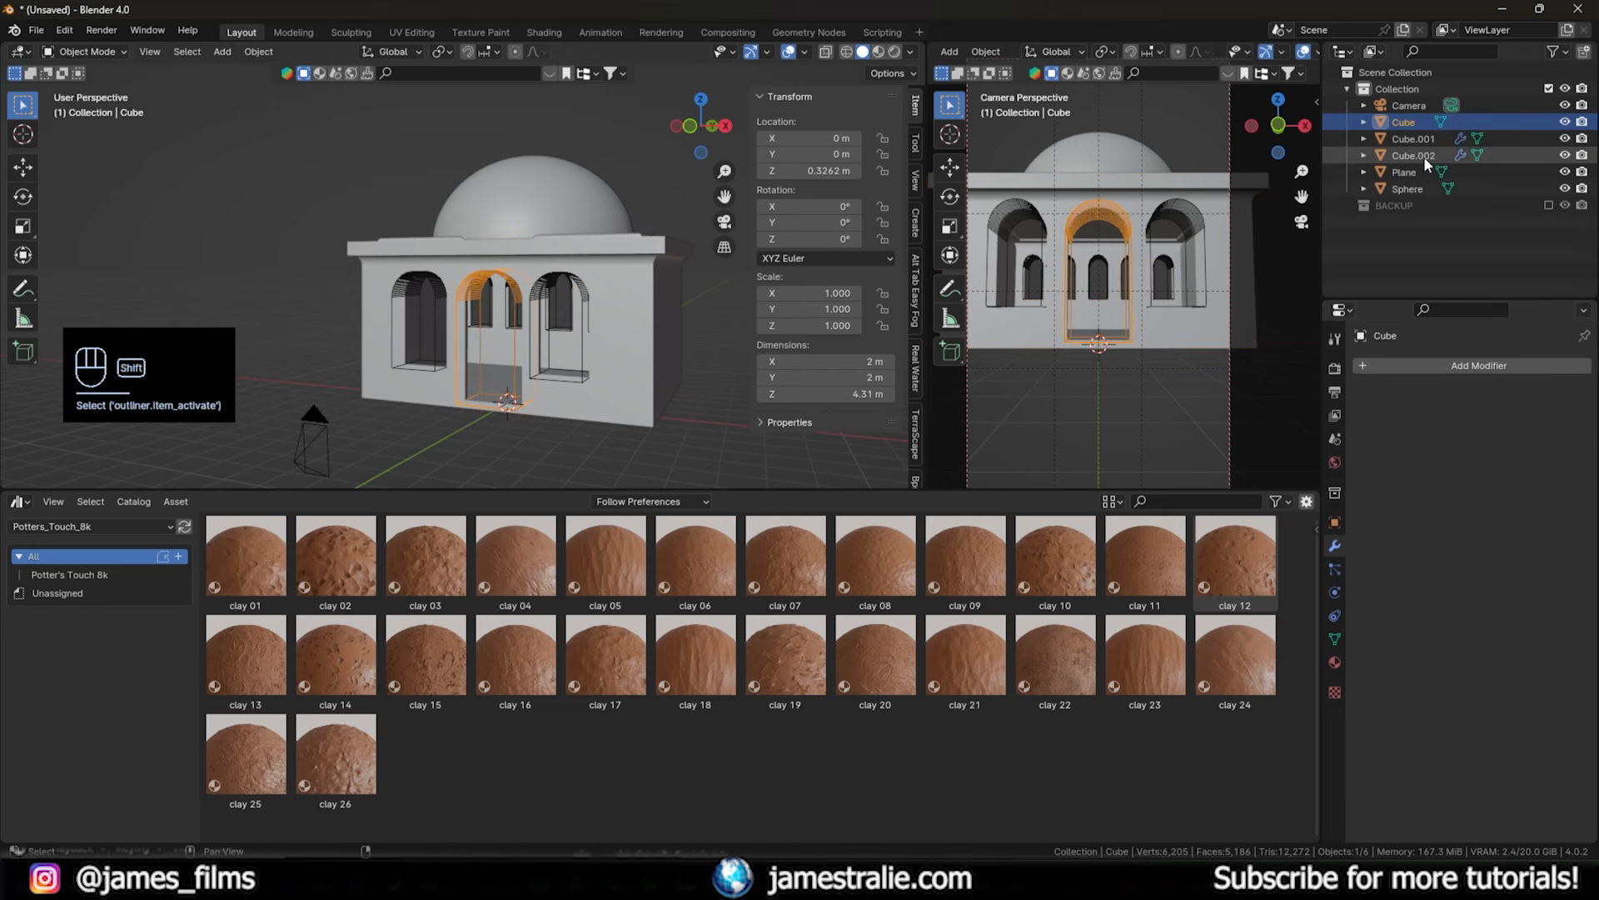
pyautogui.press('m')
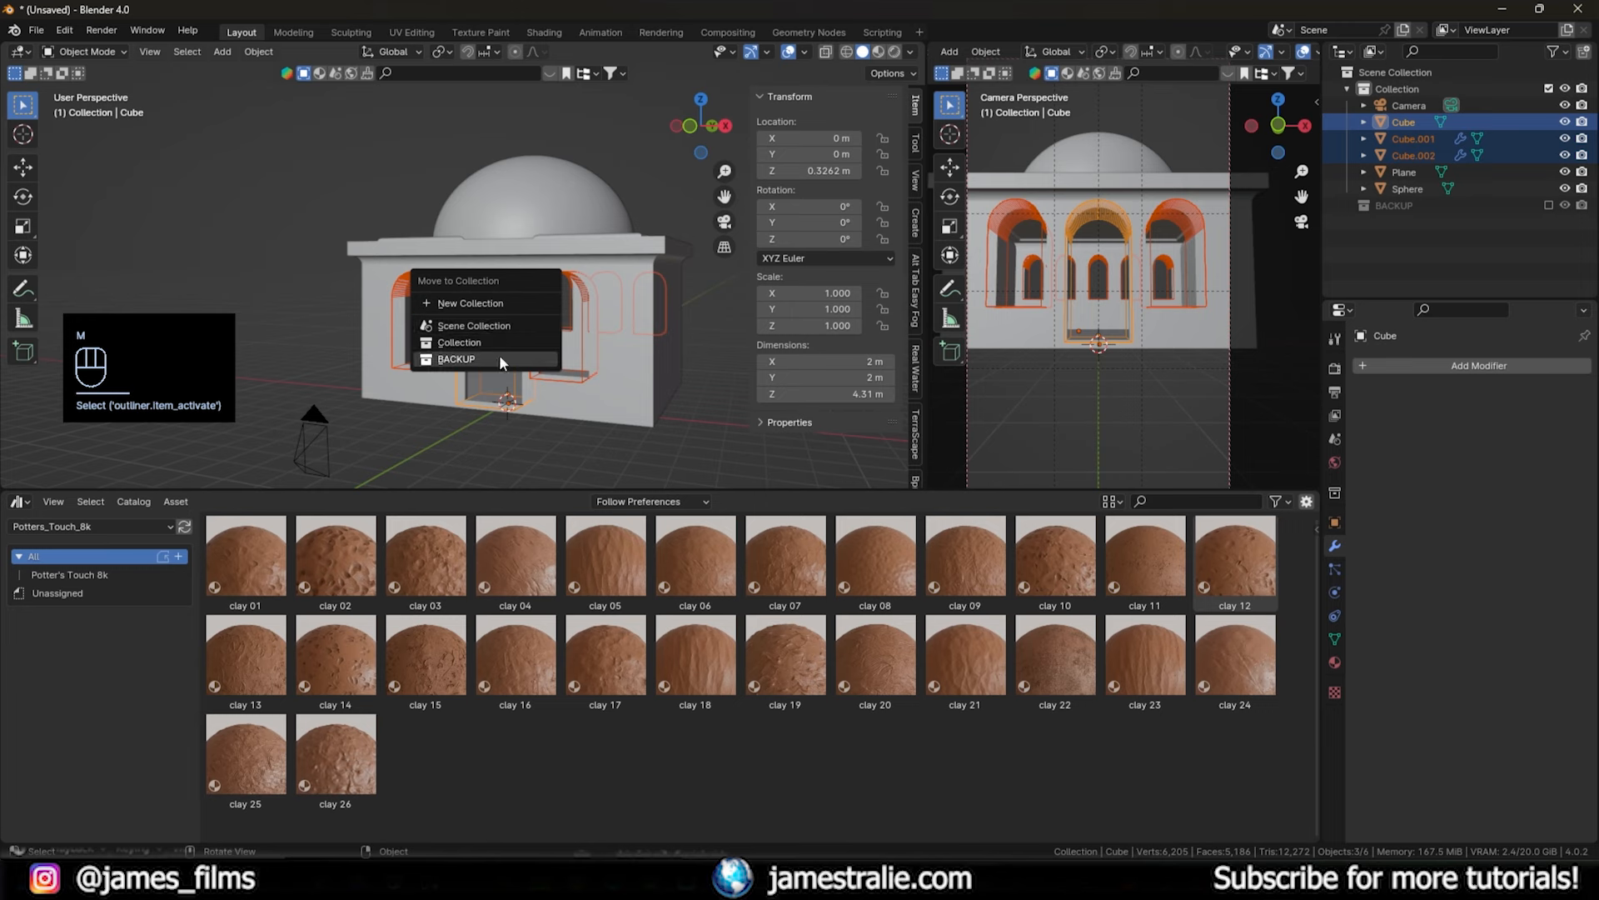
pyautogui.click(498, 353)
# - Examine the building's mesh topology around the arches and windows in Edit Mode
pyautogui.moveTo(551, 360)
pyautogui.mouseDown(button='middle')
pyautogui.moveTo(543, 384)
pyautogui.moveTo(603, 403)
pyautogui.moveTo(536, 359)
pyautogui.moveTo(598, 427)
pyautogui.moveTo(533, 375)
pyautogui.mouseUp(button='middle')
pyautogui.click(603, 403)
pyautogui.press('Tab')
pyautogui.scroll(8, 500, 353)
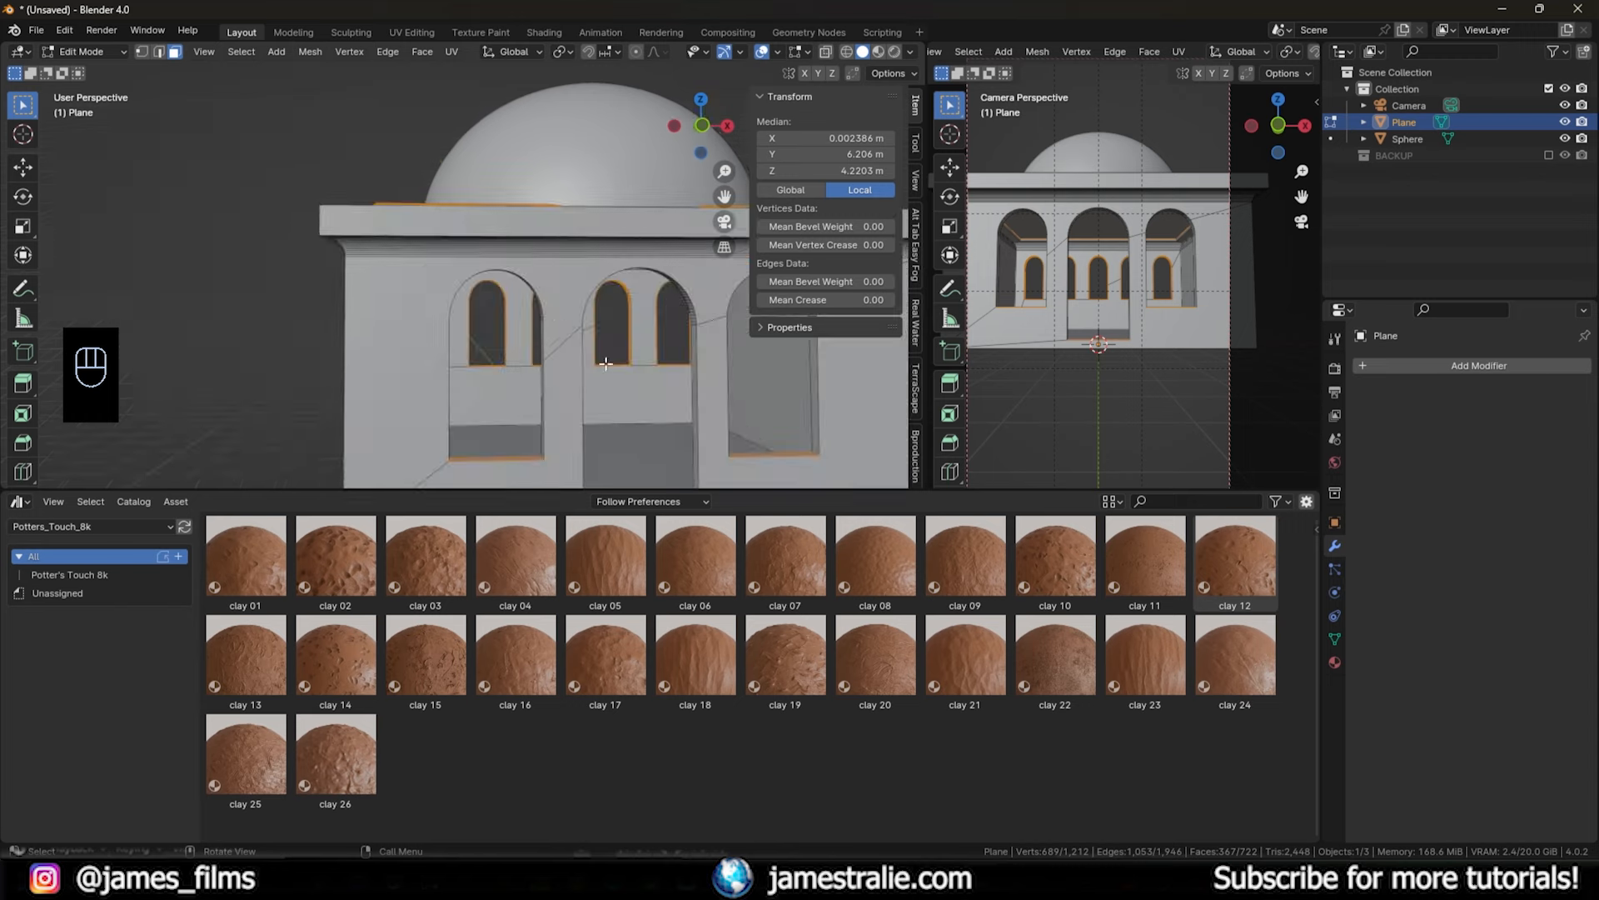
pyautogui.scroll(-3, 549, 372)
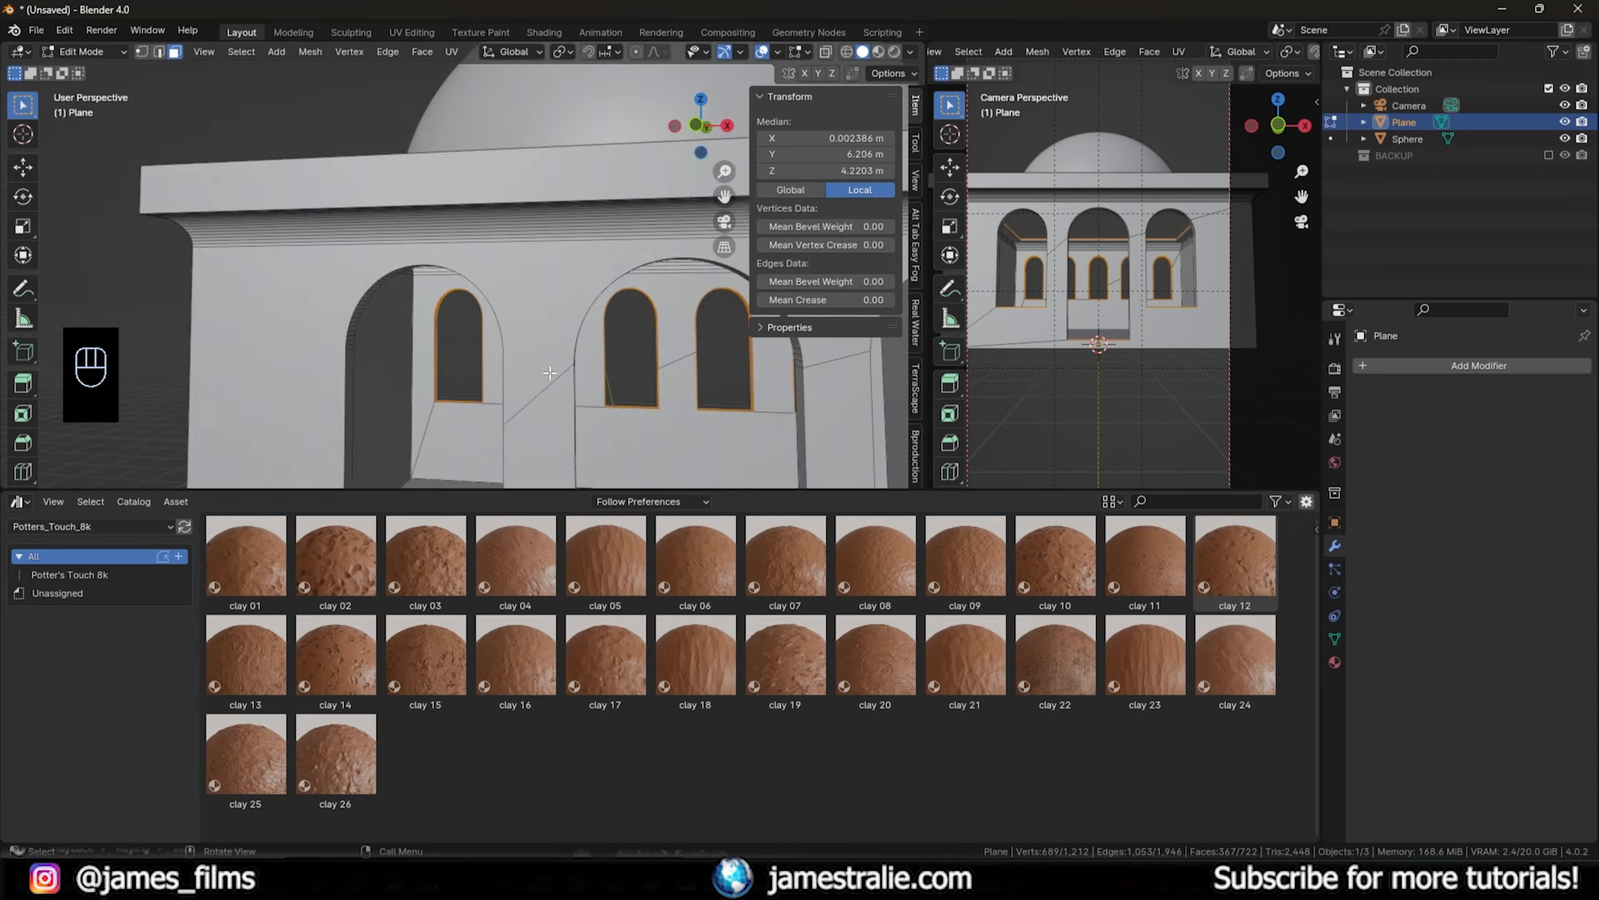
pyautogui.scroll(-3, 549, 372)
pyautogui.moveTo(550, 372); pyautogui.dragTo(513, 307, button='middle')
pyautogui.press('Tab')
# - Add a Remesh modifier to the building and inspect the edges around the arches and back windows
pyautogui.scroll(5, 526, 356)
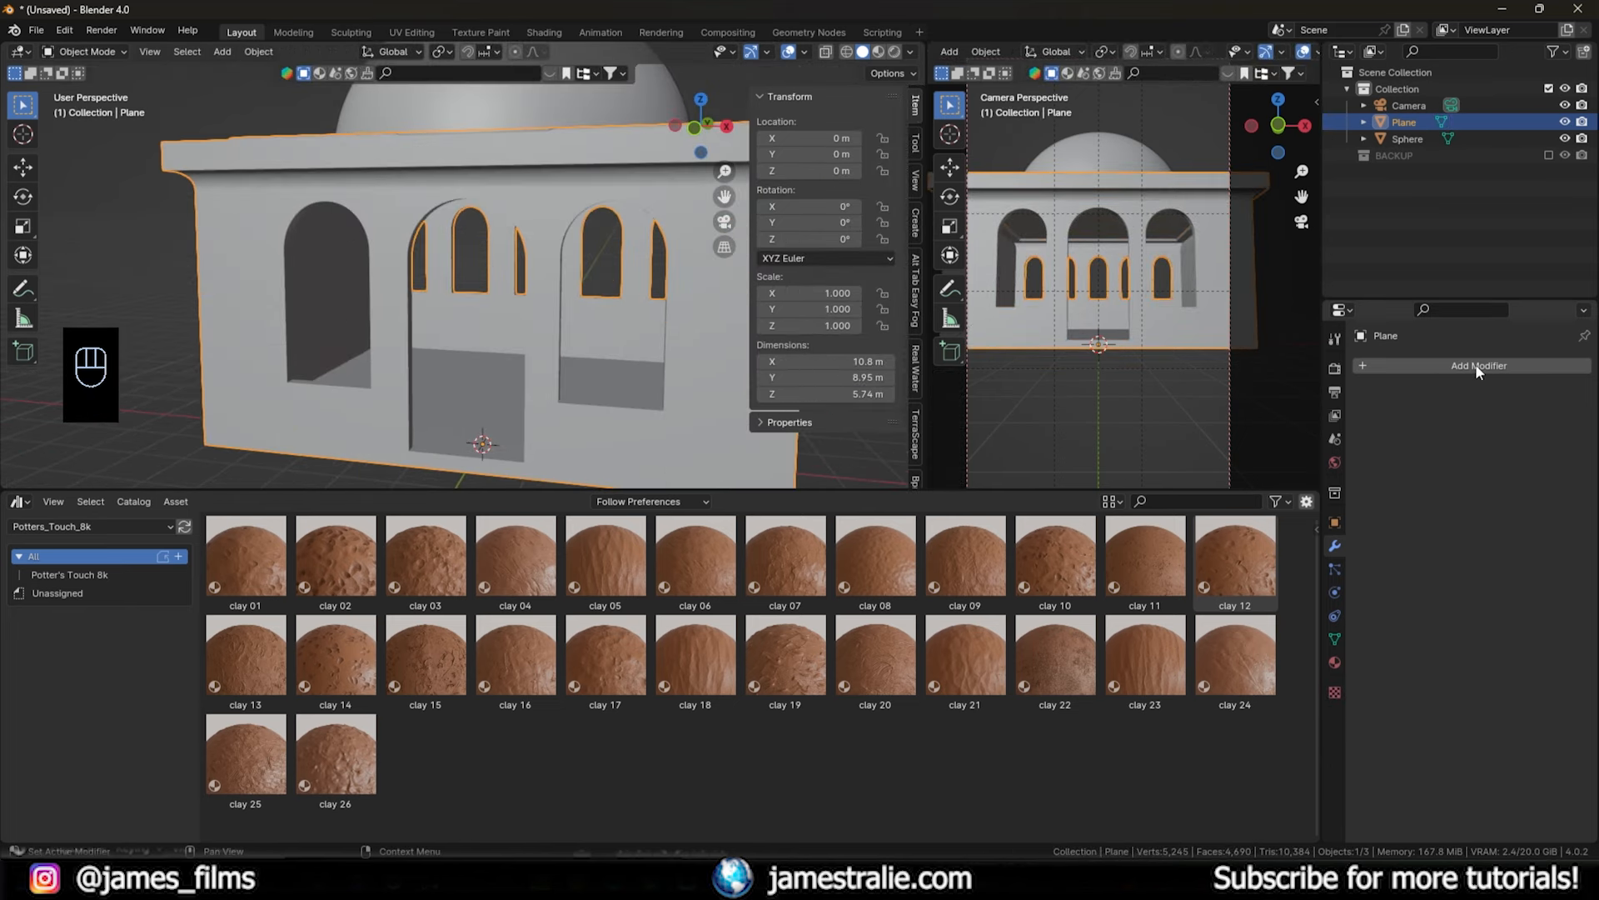
pyautogui.click(1411, 366)
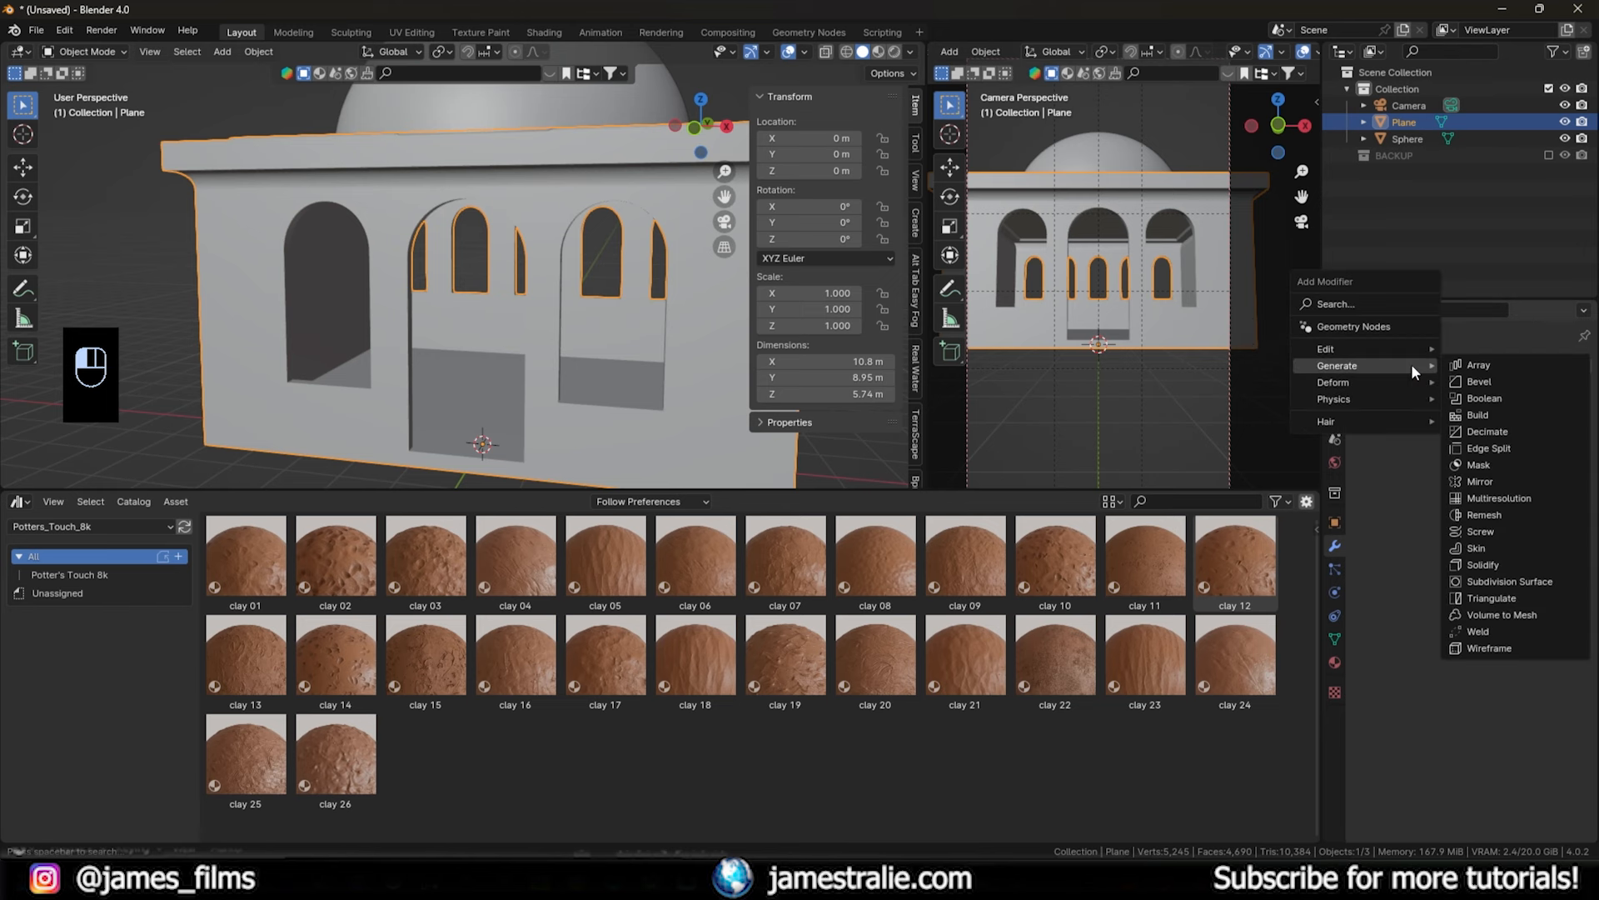
pyautogui.click(1500, 514)
pyautogui.moveTo(467, 248)
pyautogui.mouseDown(button='middle')
pyautogui.moveTo(421, 217)
pyautogui.moveTo(458, 242)
pyautogui.mouseUp(button='middle')
pyautogui.scroll(5, 417, 208)
pyautogui.moveTo(225, 233); pyautogui.dragTo(253, 203, button='middle')
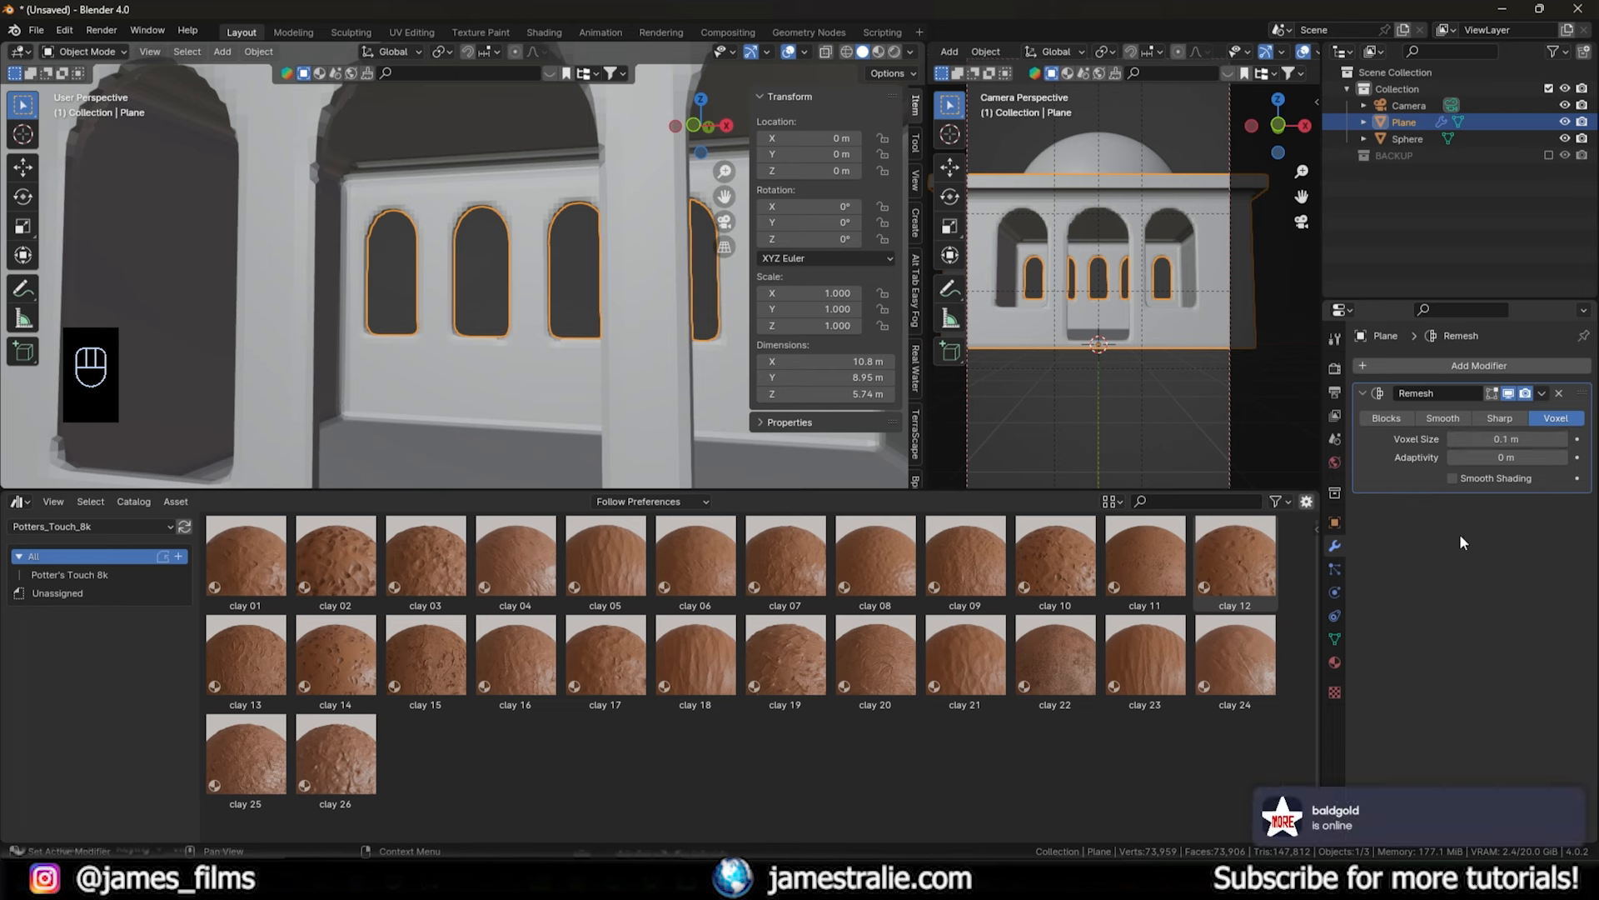
# - Exit the background app that is showing the online notification
pyautogui.click(1366, 883)
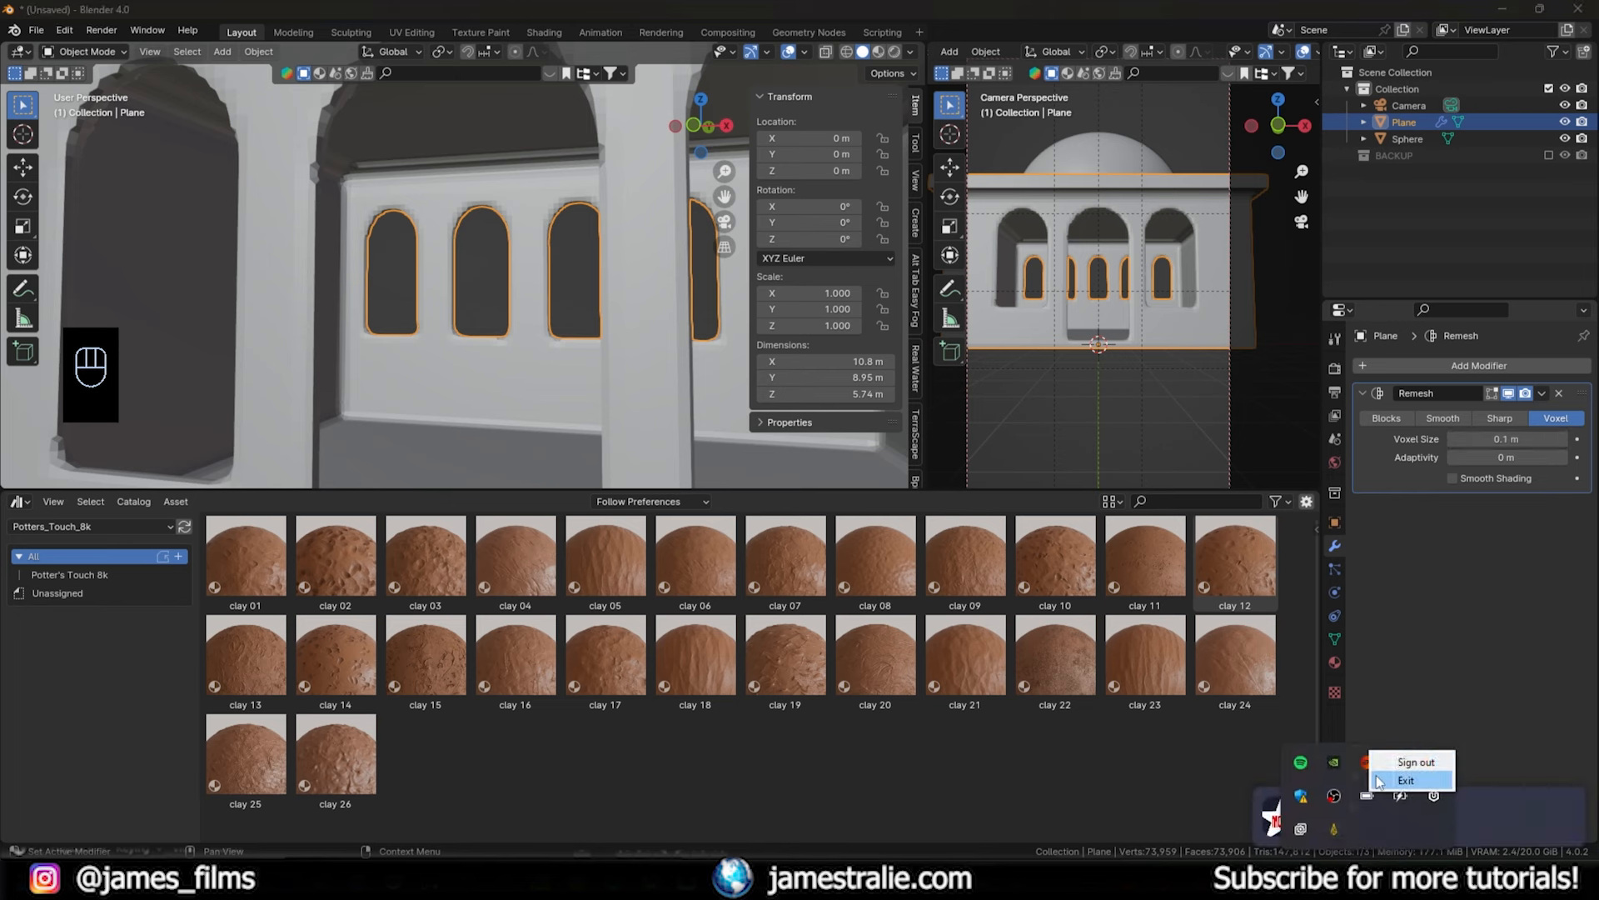
pyautogui.click(1500, 675)
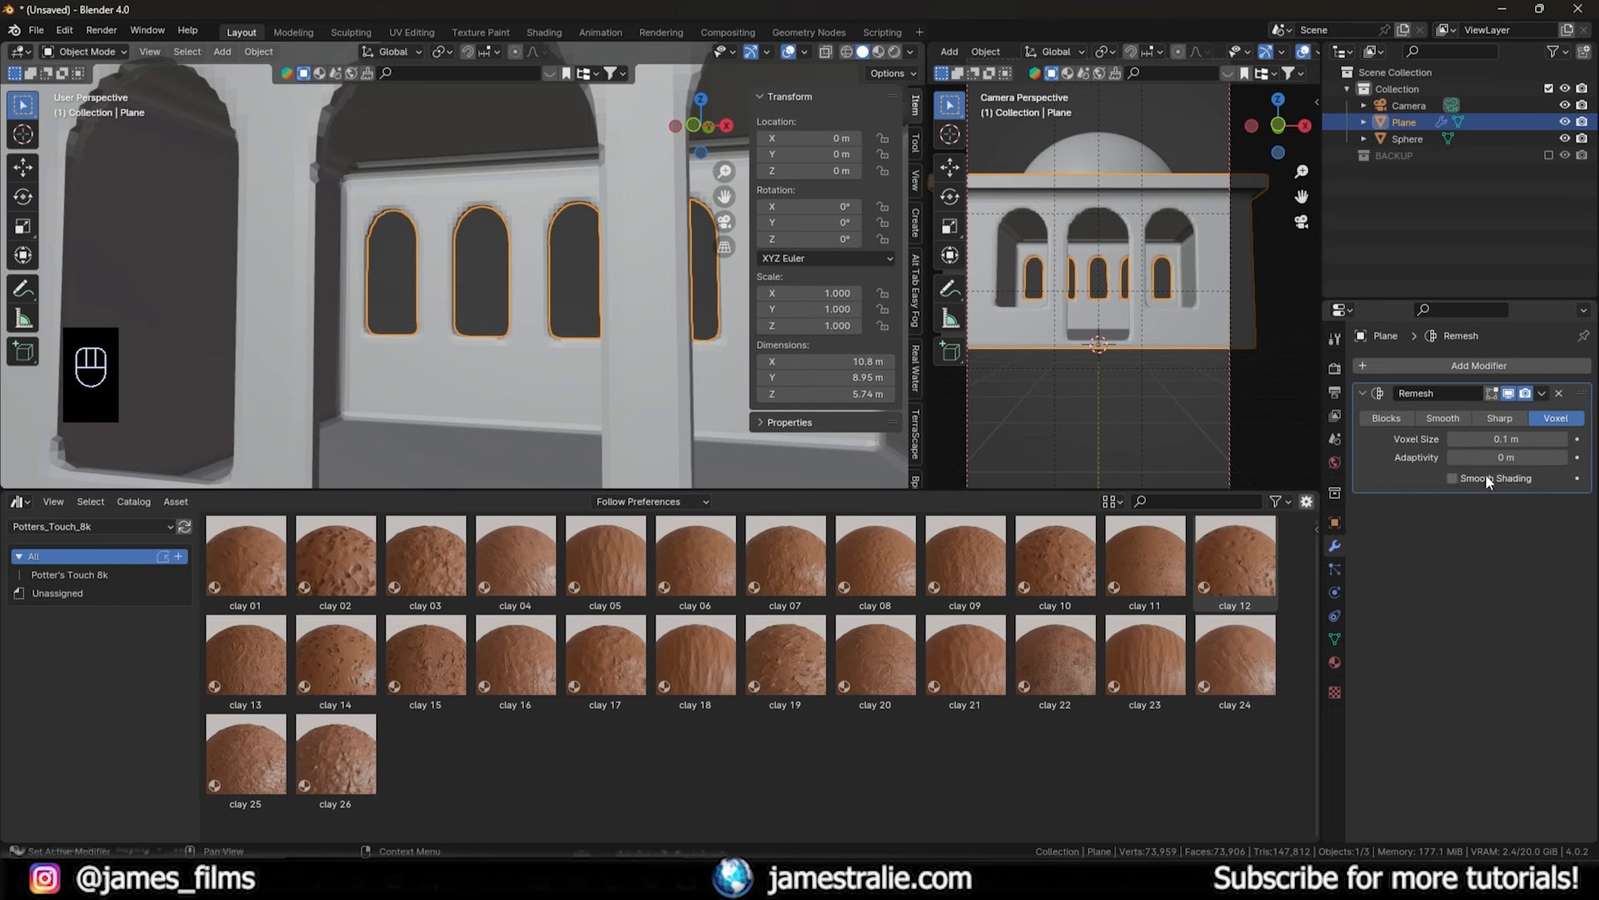
# - Set the Remesh modifier's voxel size to 0.05 m
pyautogui.click(1451, 439)
pyautogui.click(1451, 438)
pyautogui.click(1451, 439)
pyautogui.click(1451, 439)
pyautogui.click(1451, 439)
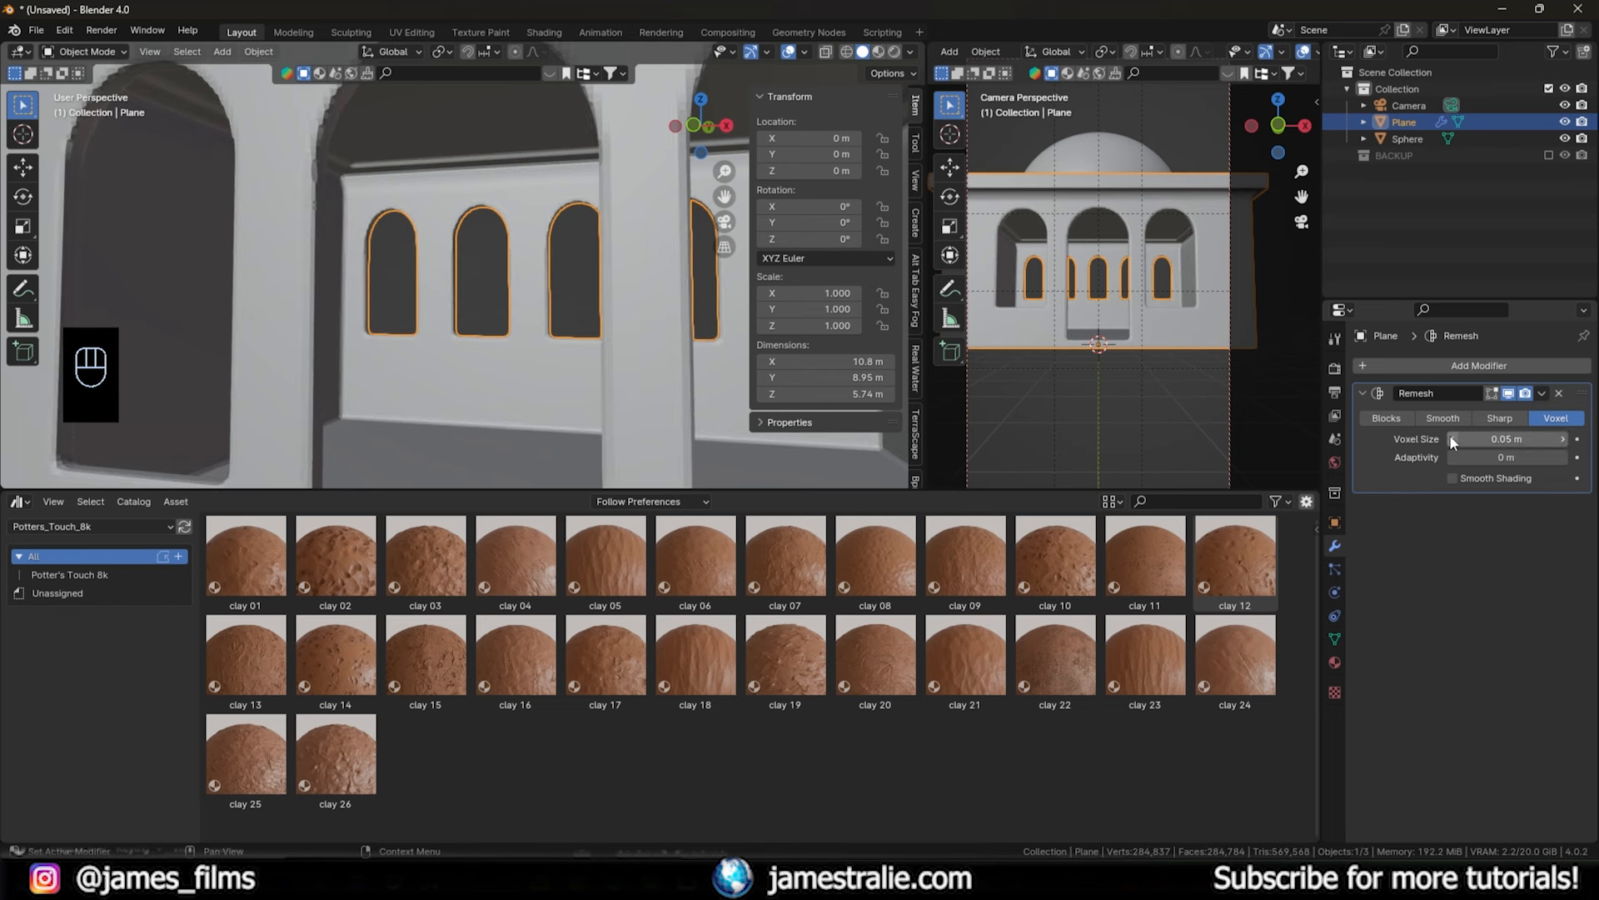
# - Try Remesh voxel sizes of 0.04 m and 0.03 m while checking the arch edges
pyautogui.click(1451, 439)
pyautogui.moveTo(366, 287); pyautogui.dragTo(399, 275, button='middle')
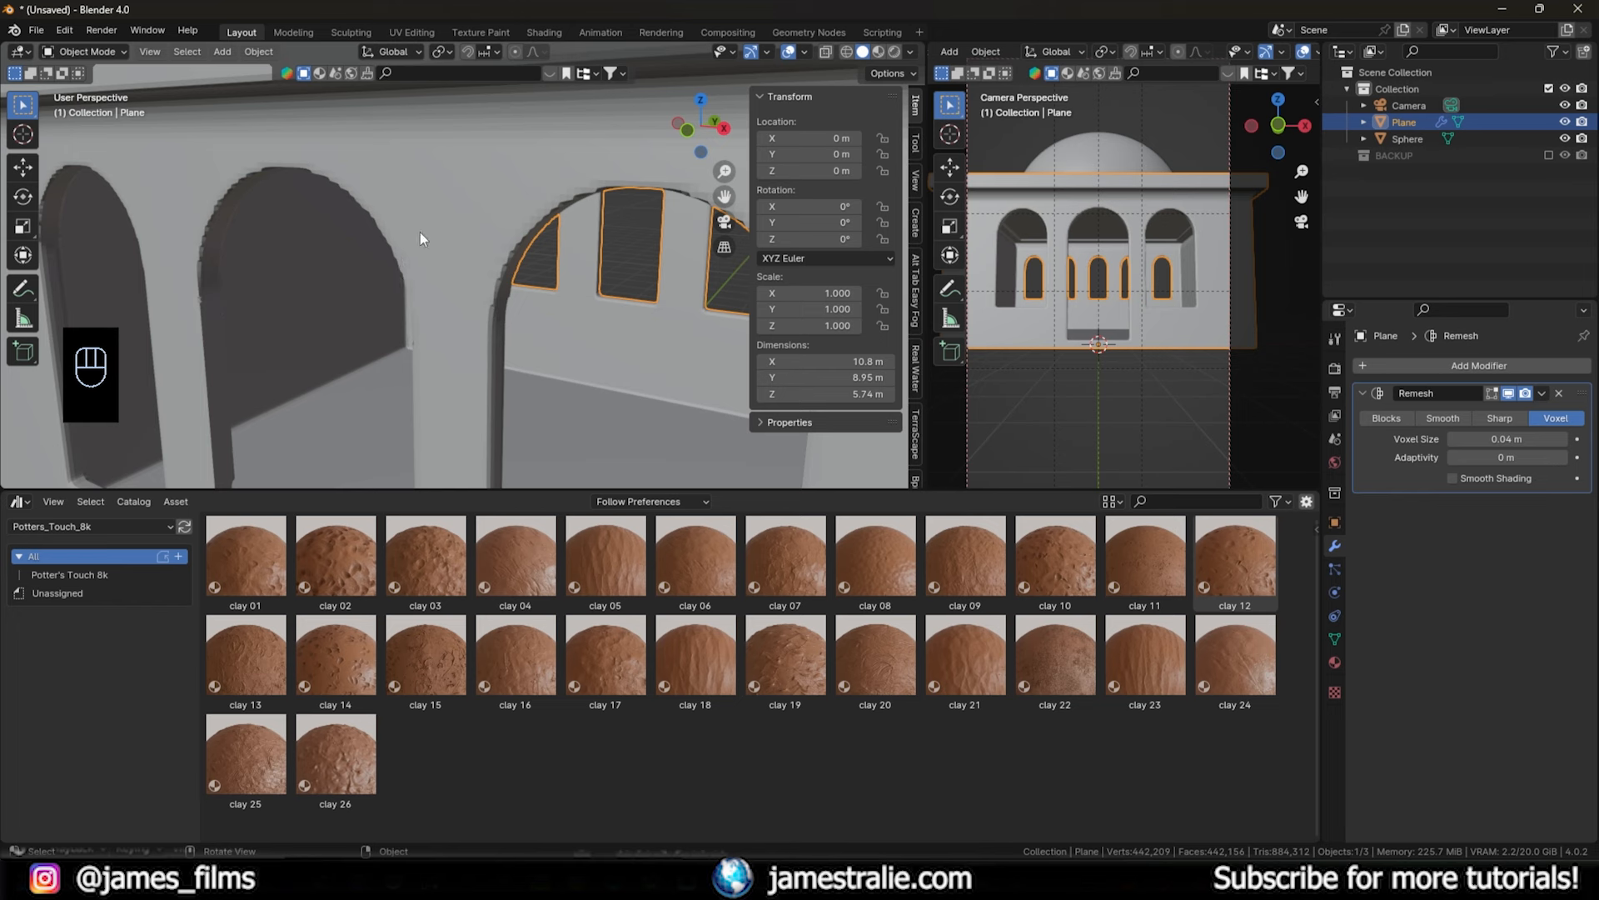
pyautogui.scroll(-5, 463, 281)
pyautogui.scroll(3, 506, 193)
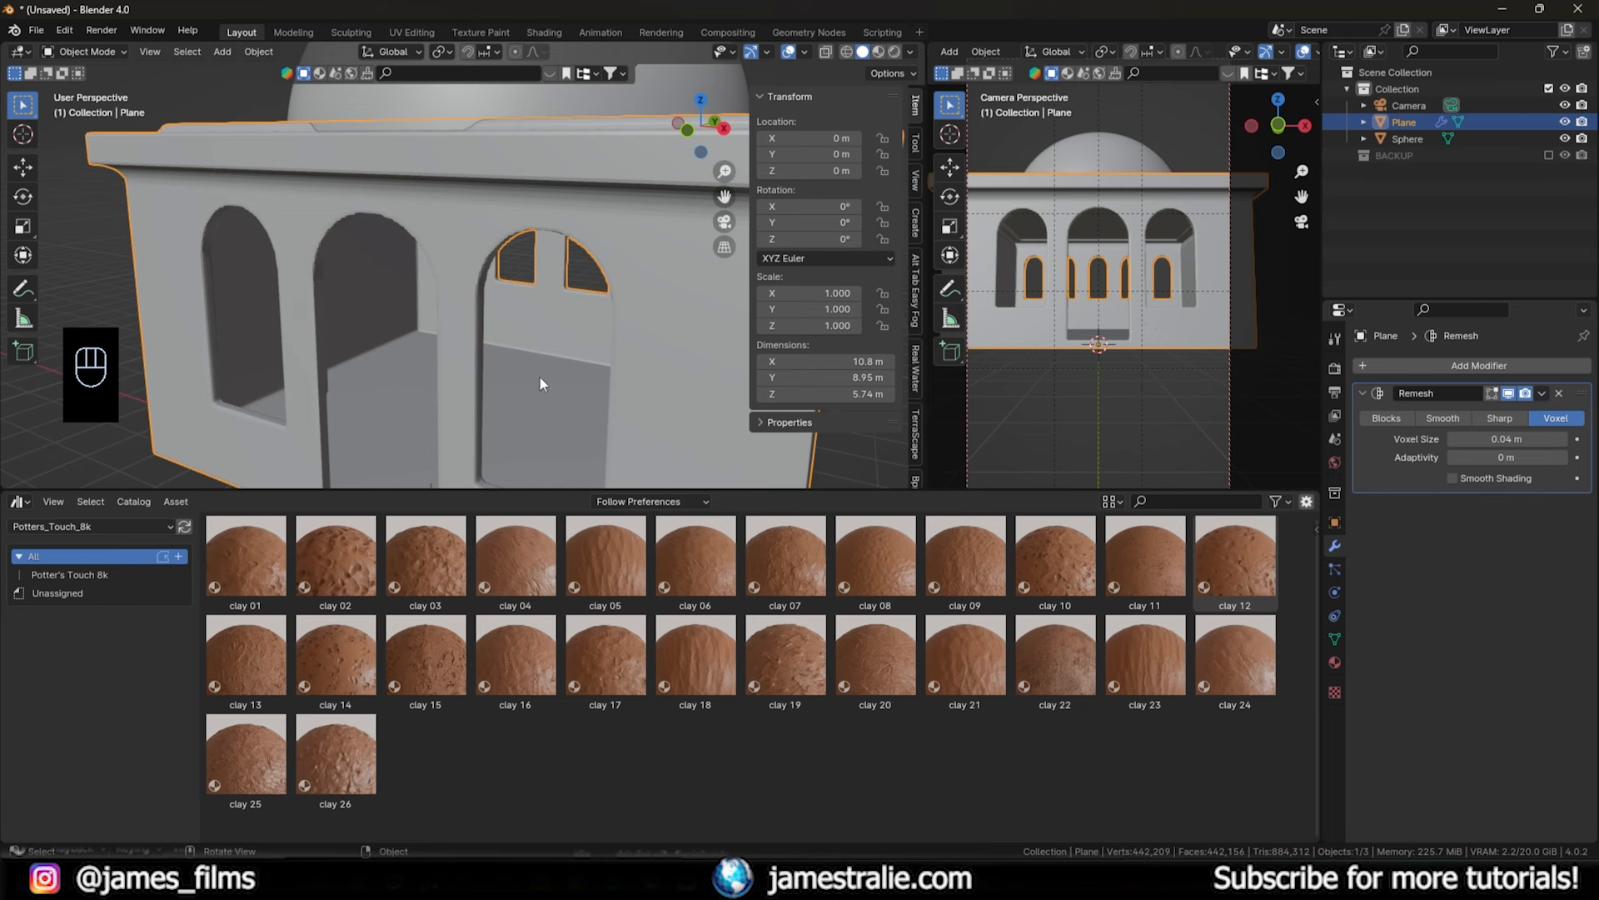
pyautogui.click(1454, 439)
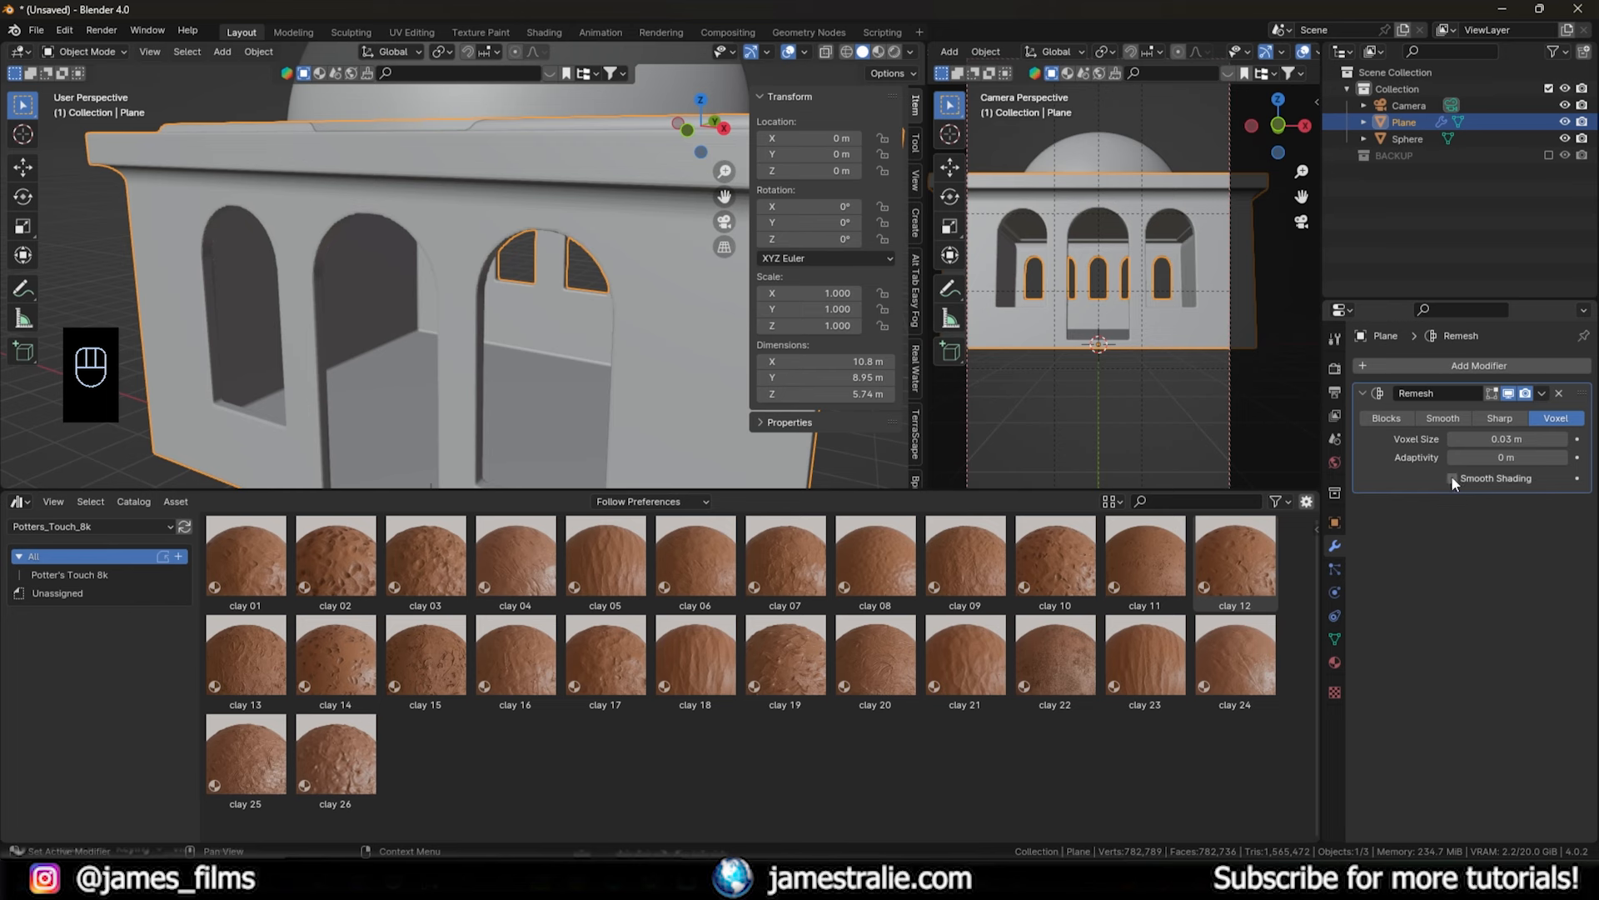
# - Enable Smooth Shading on the Remesh modifier and set its voxel size to 0.05 m
pyautogui.click(1453, 478)
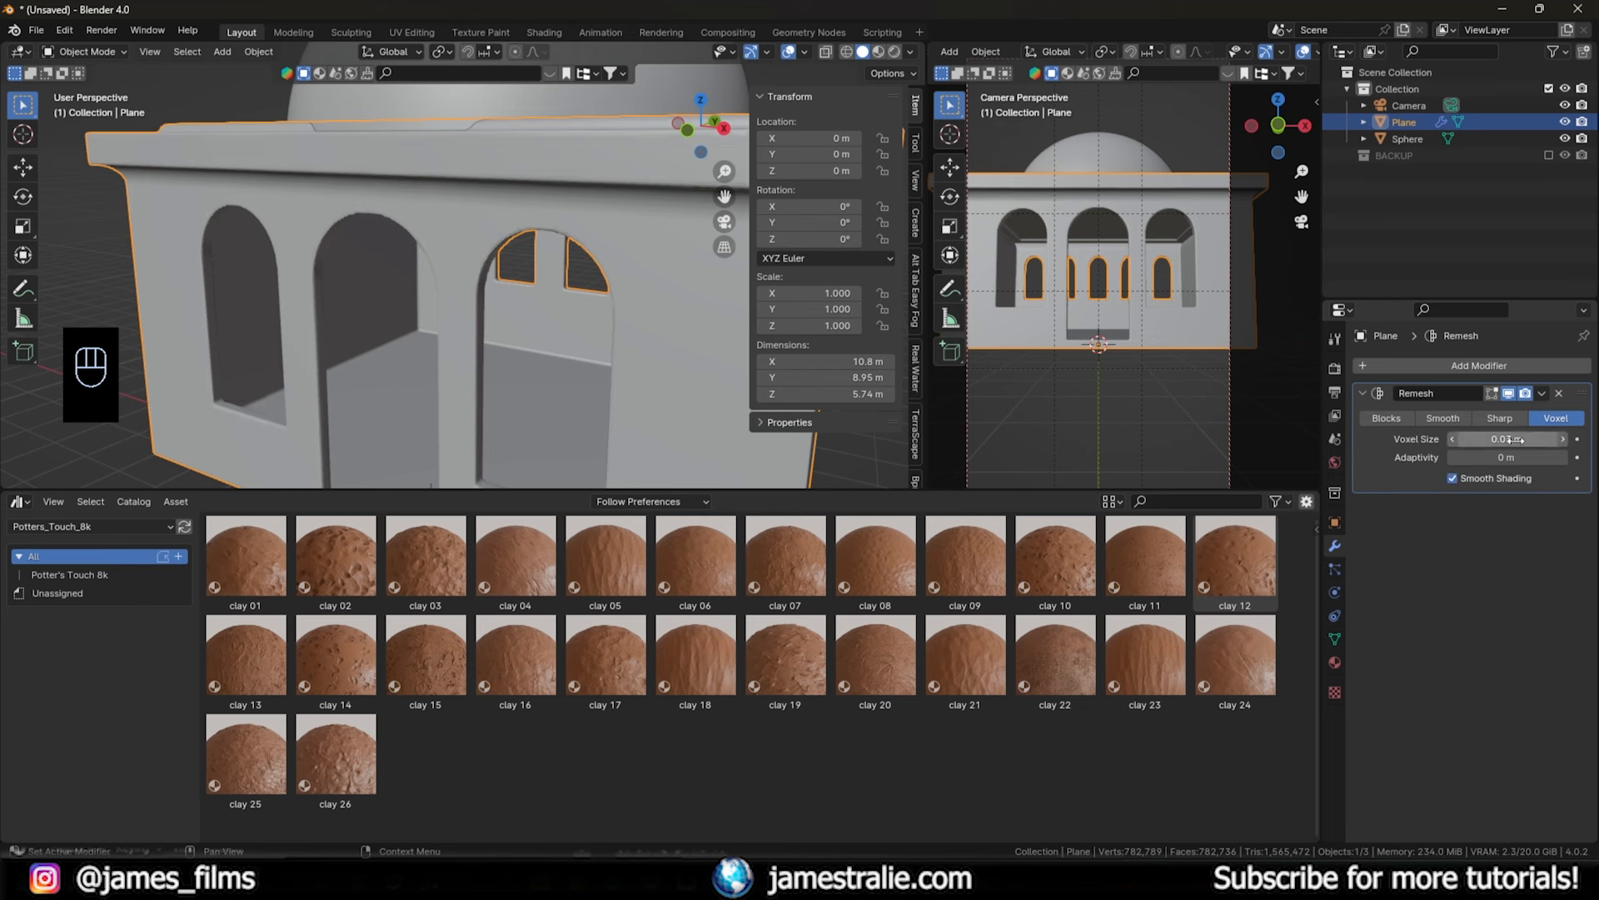
pyautogui.click(1563, 439)
pyautogui.click(1562, 439)
pyautogui.moveTo(456, 314); pyautogui.dragTo(521, 314, button='middle')
# - Apply the building's Remesh modifier
pyautogui.click(1542, 393)
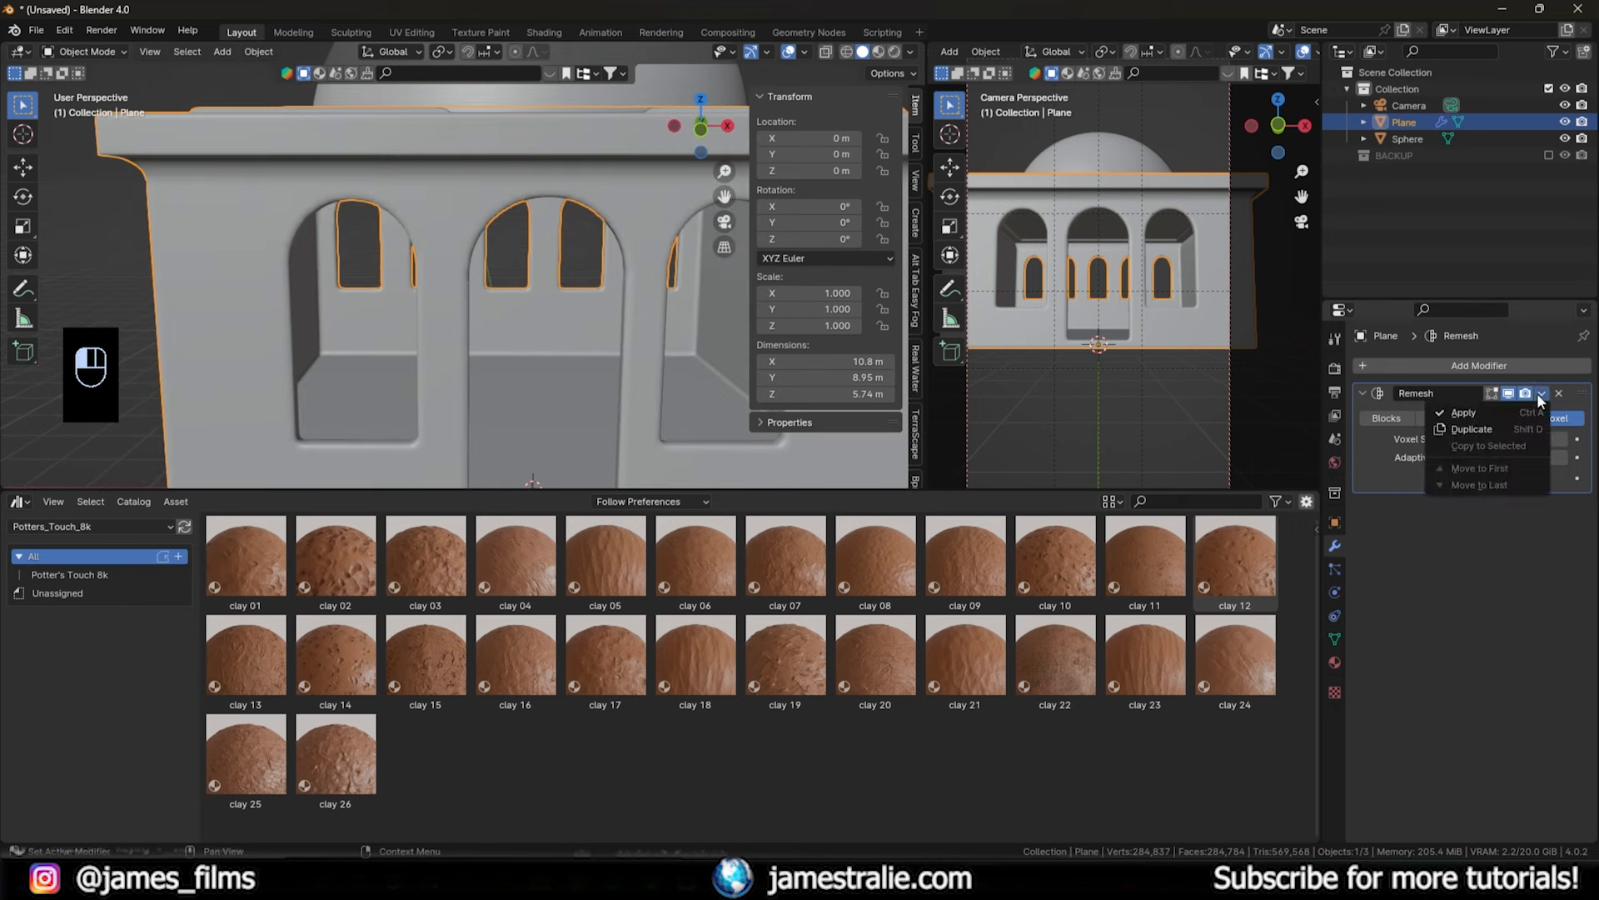
pyautogui.click(1522, 412)
pyautogui.scroll(-5, 500, 300)
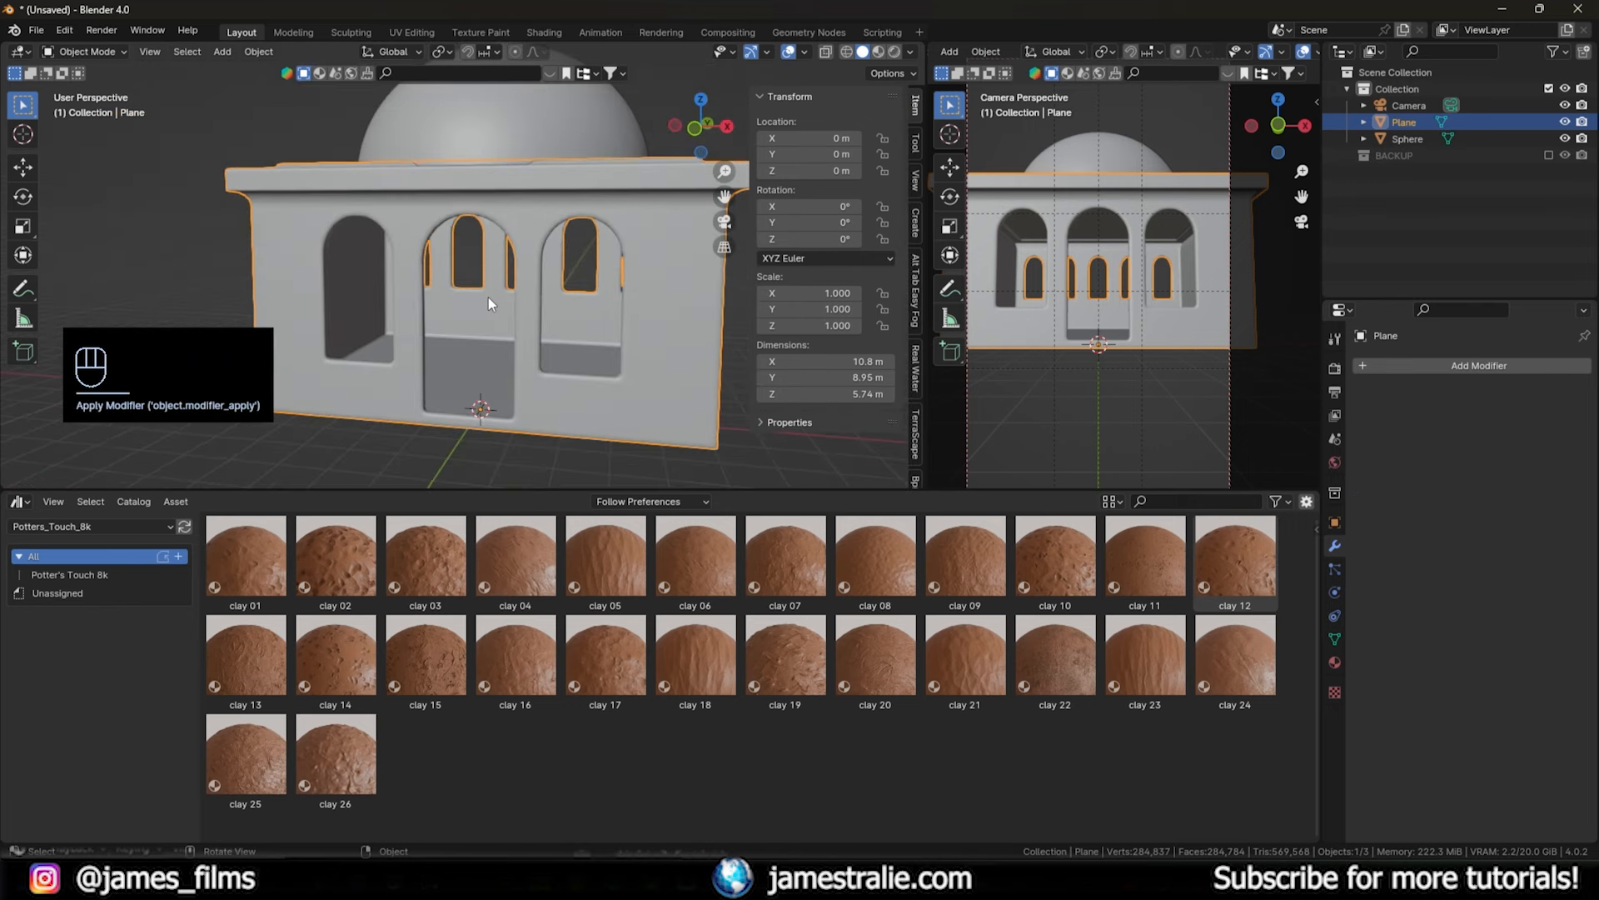
# - Examine the remeshed building's topology around the arches and cornice in Edit Mode, and return to Object Mode
pyautogui.press('Tab')
pyautogui.scroll(5, 500, 299)
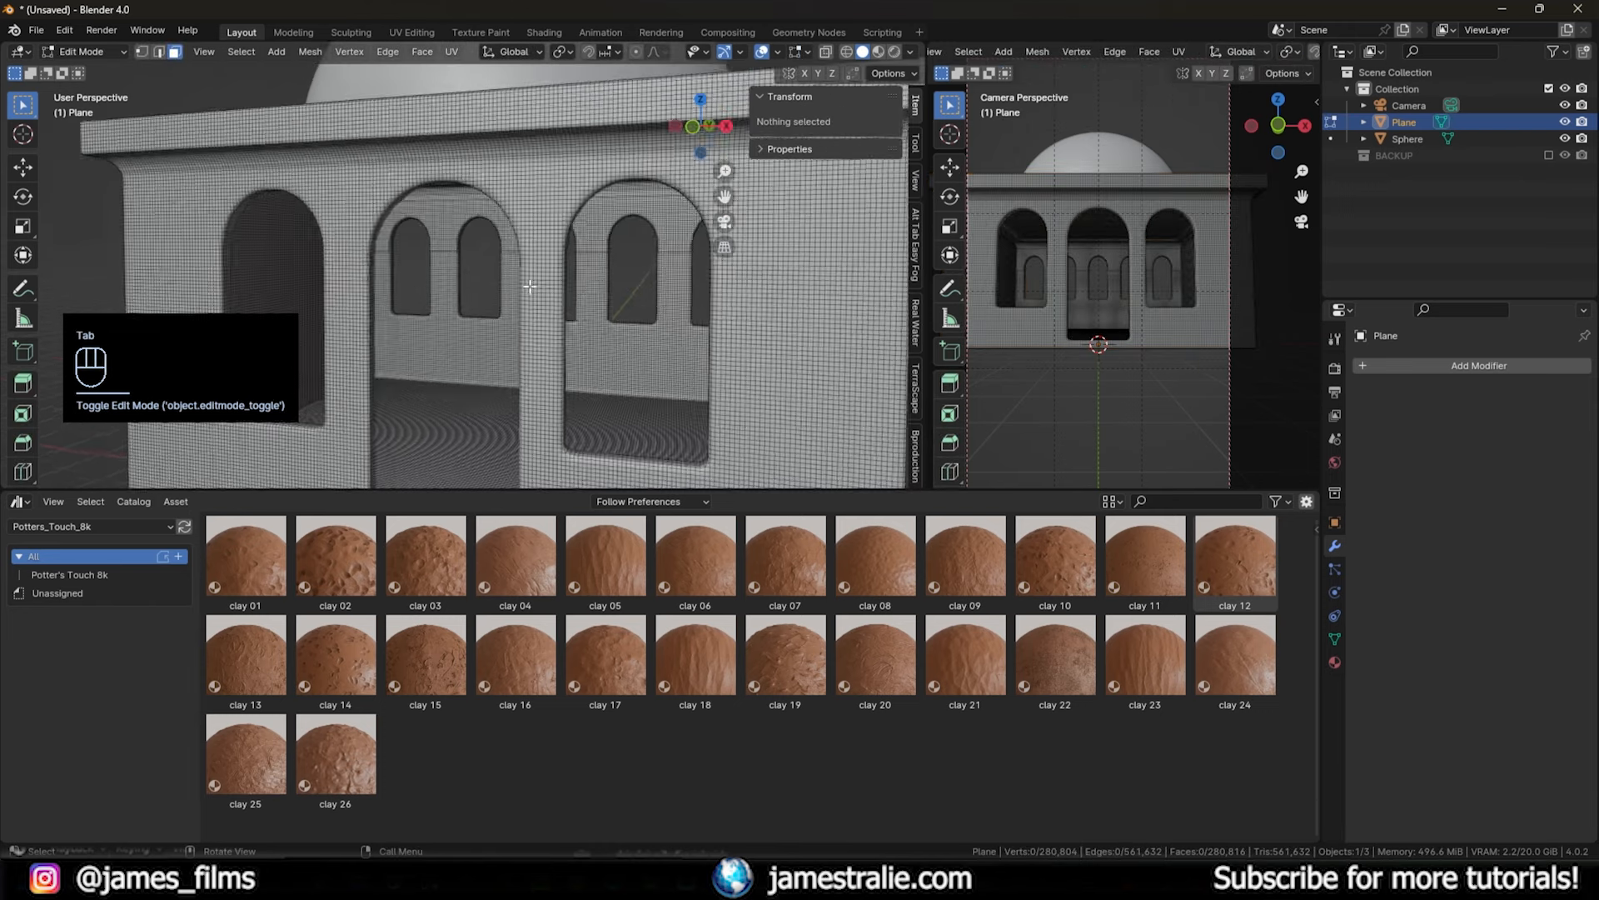
pyautogui.scroll(2, 530, 286)
pyautogui.moveTo(530, 286)
pyautogui.mouseDown(button='middle')
pyautogui.moveTo(572, 286)
pyautogui.moveTo(553, 308)
pyautogui.mouseUp(button='middle')
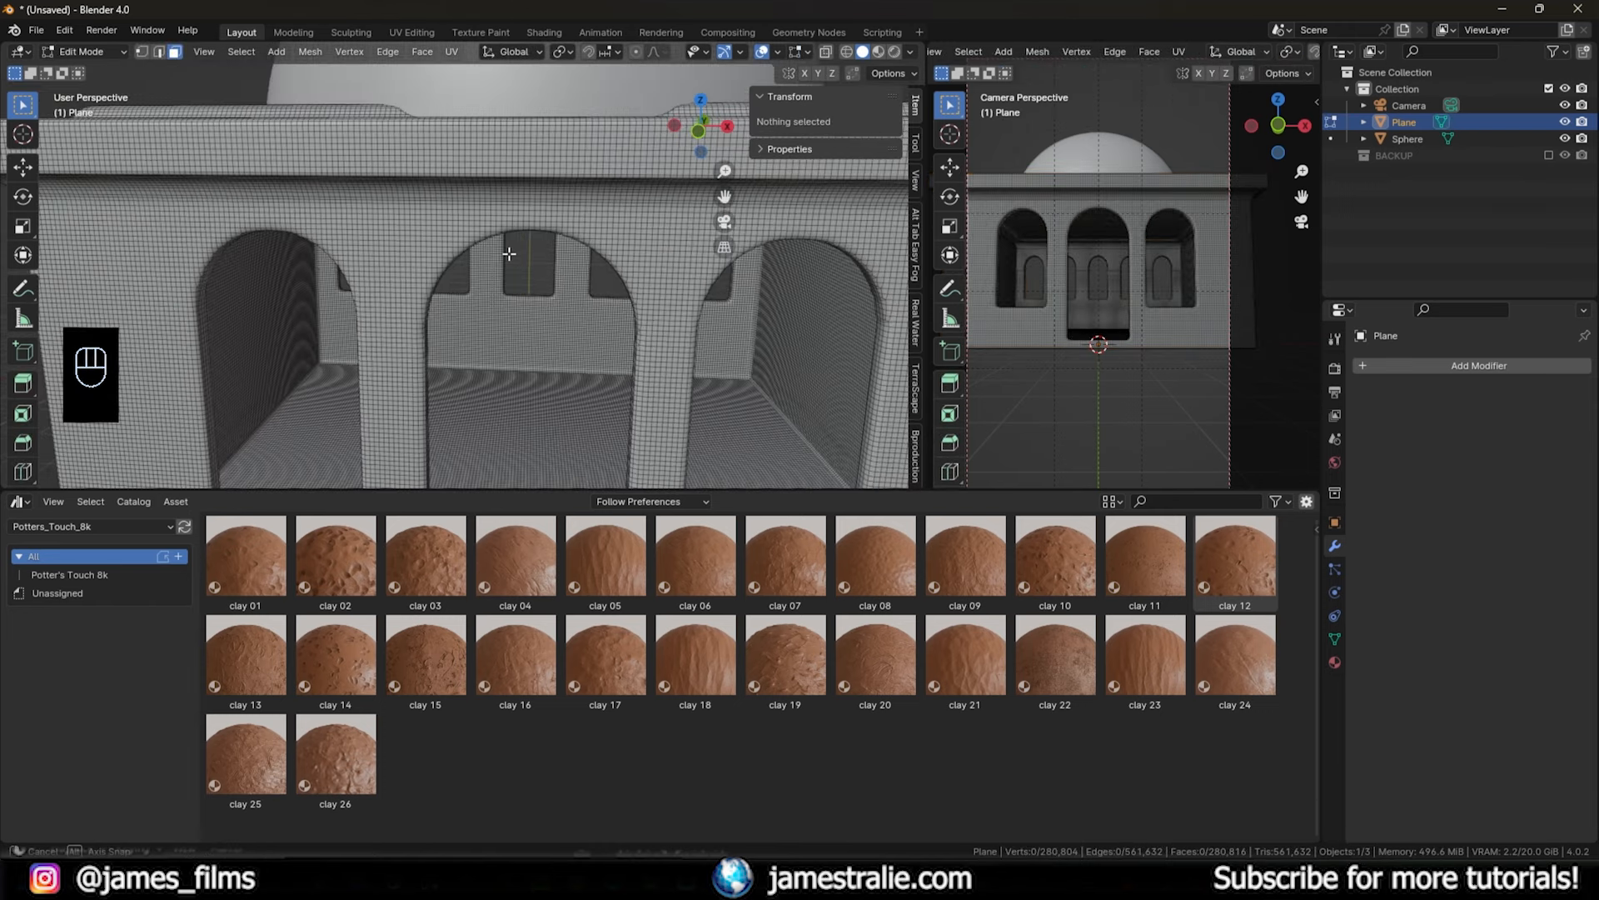
pyautogui.scroll(-6, 508, 253)
pyautogui.moveTo(509, 254); pyautogui.dragTo(518, 288, button='middle')
pyautogui.scroll(4, 474, 257)
pyautogui.scroll(-4, 494, 273)
pyautogui.press('Tab')
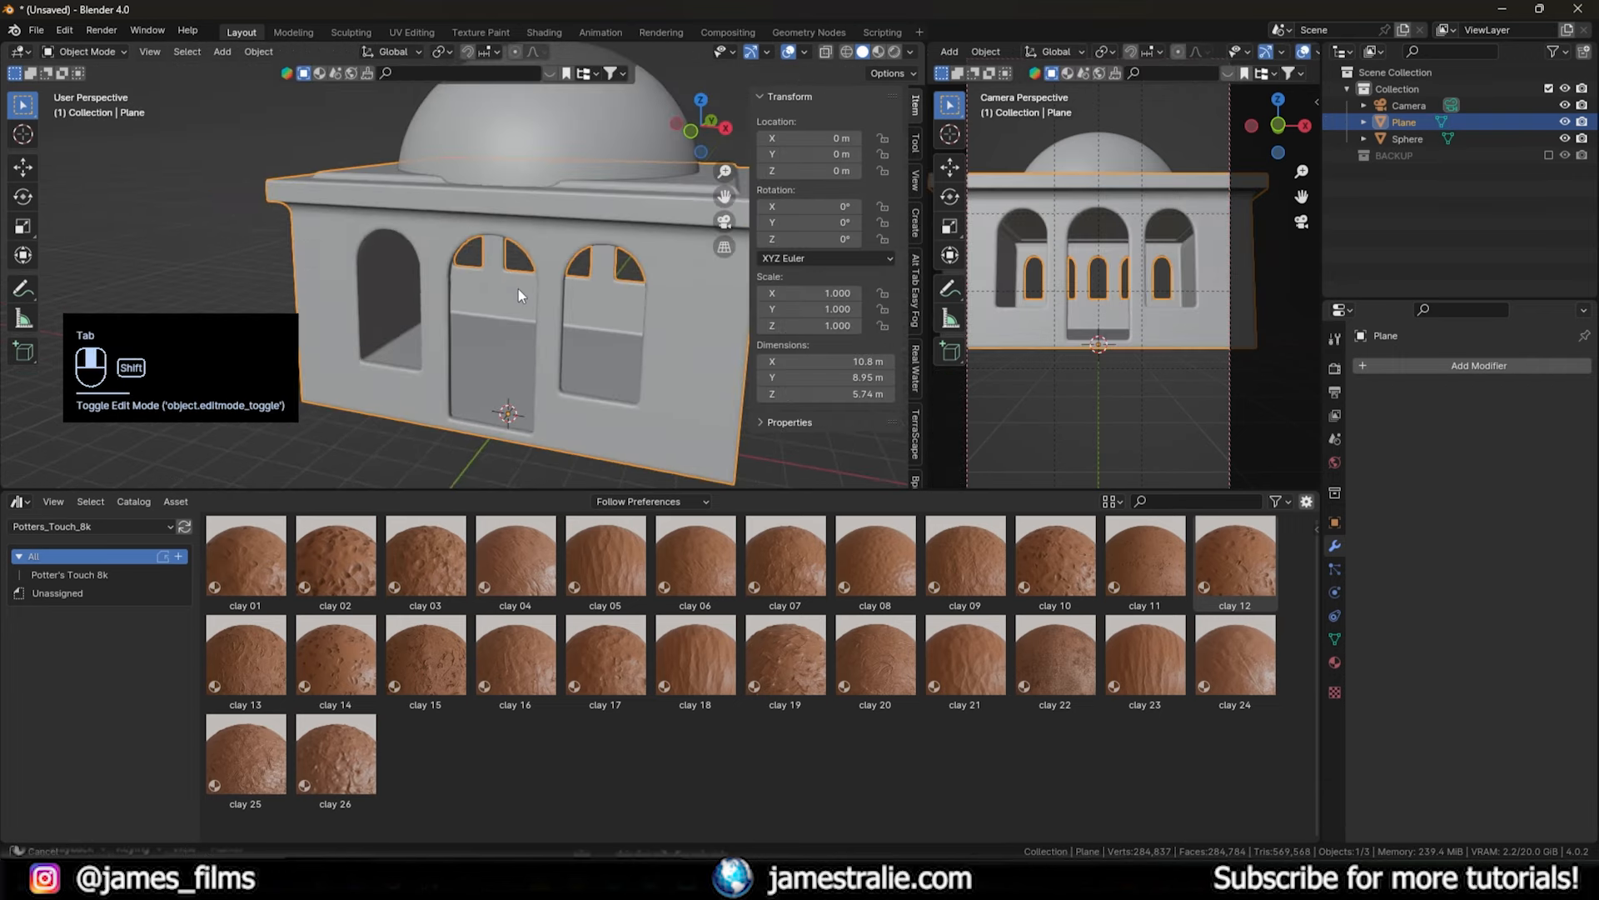
# - Switch the building to Sculpt Mode and choose the Clay brush
pyautogui.scroll(2, 502, 286)
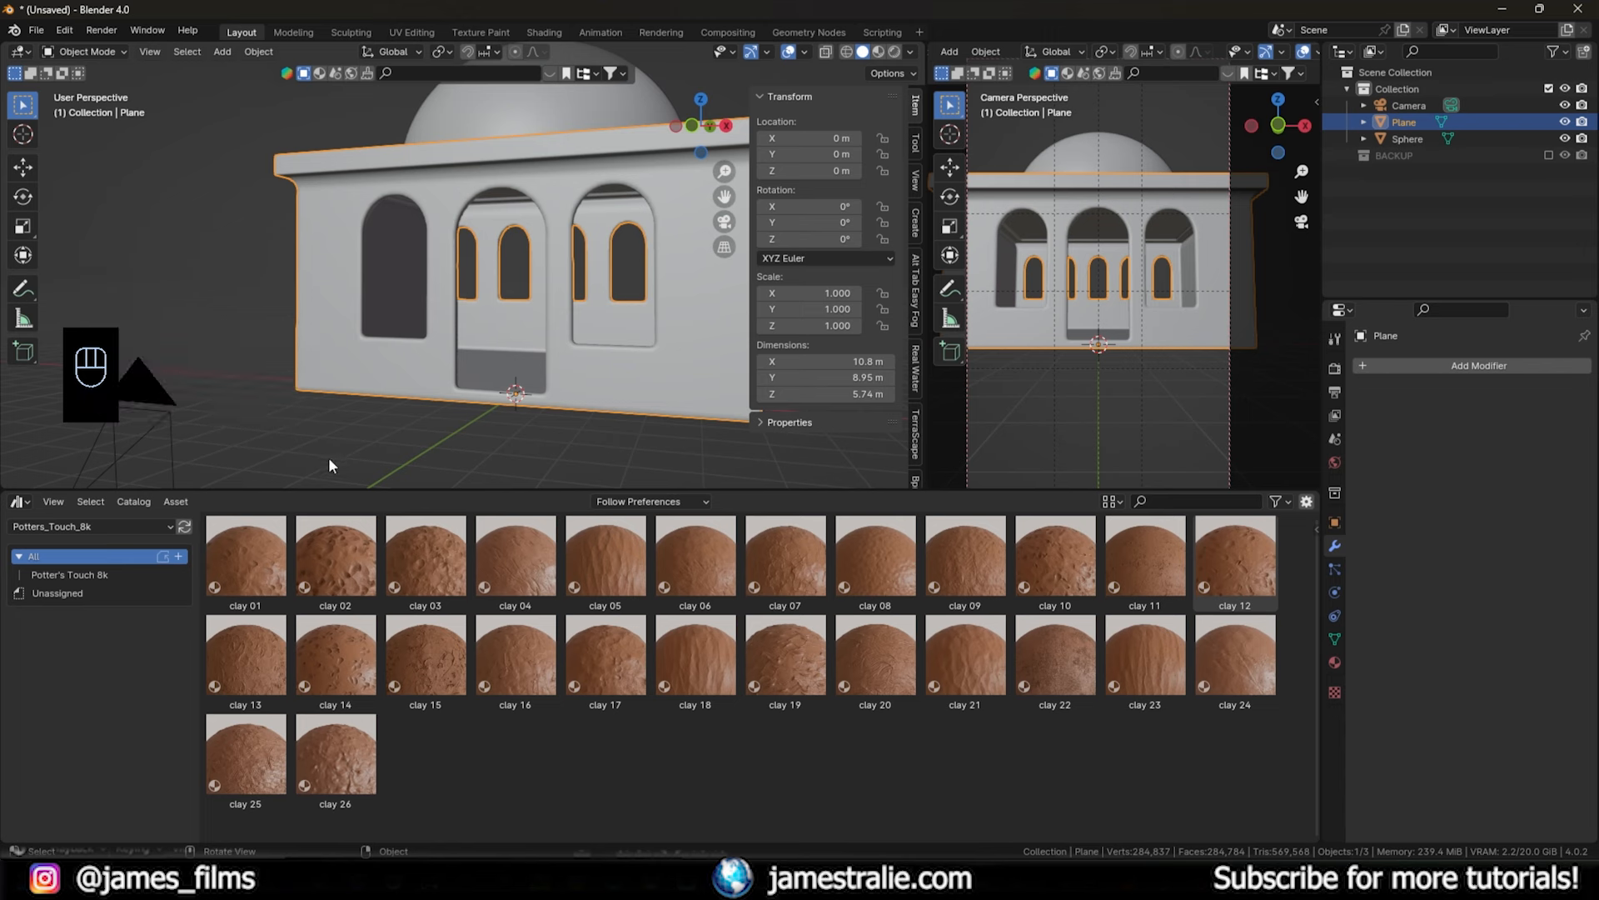
pyautogui.click(103, 53)
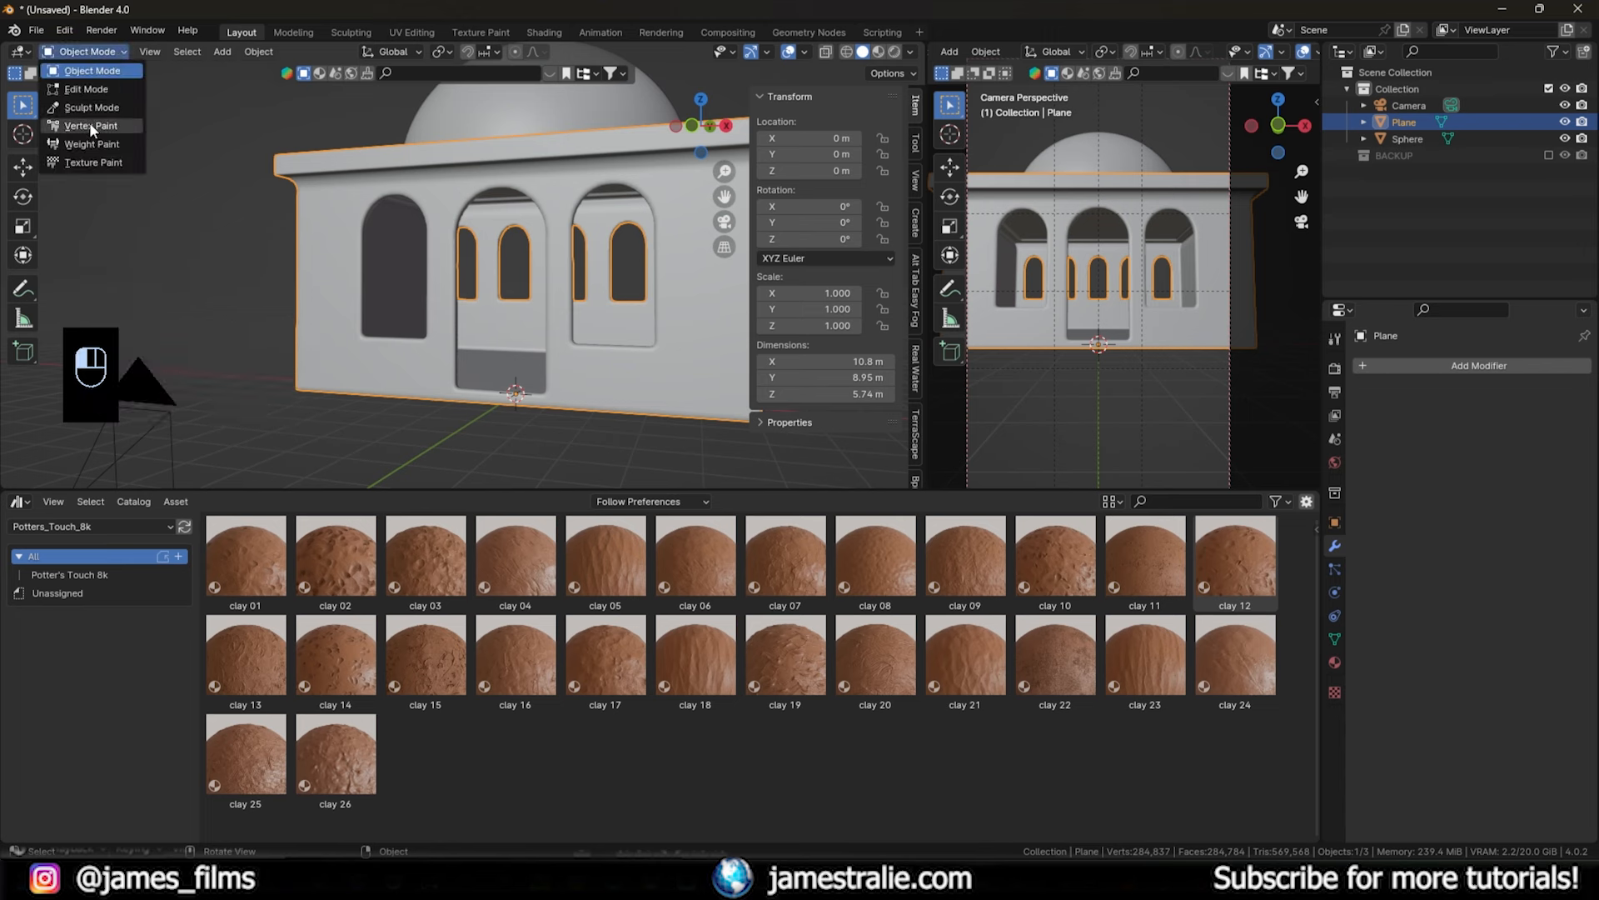
pyautogui.click(105, 104)
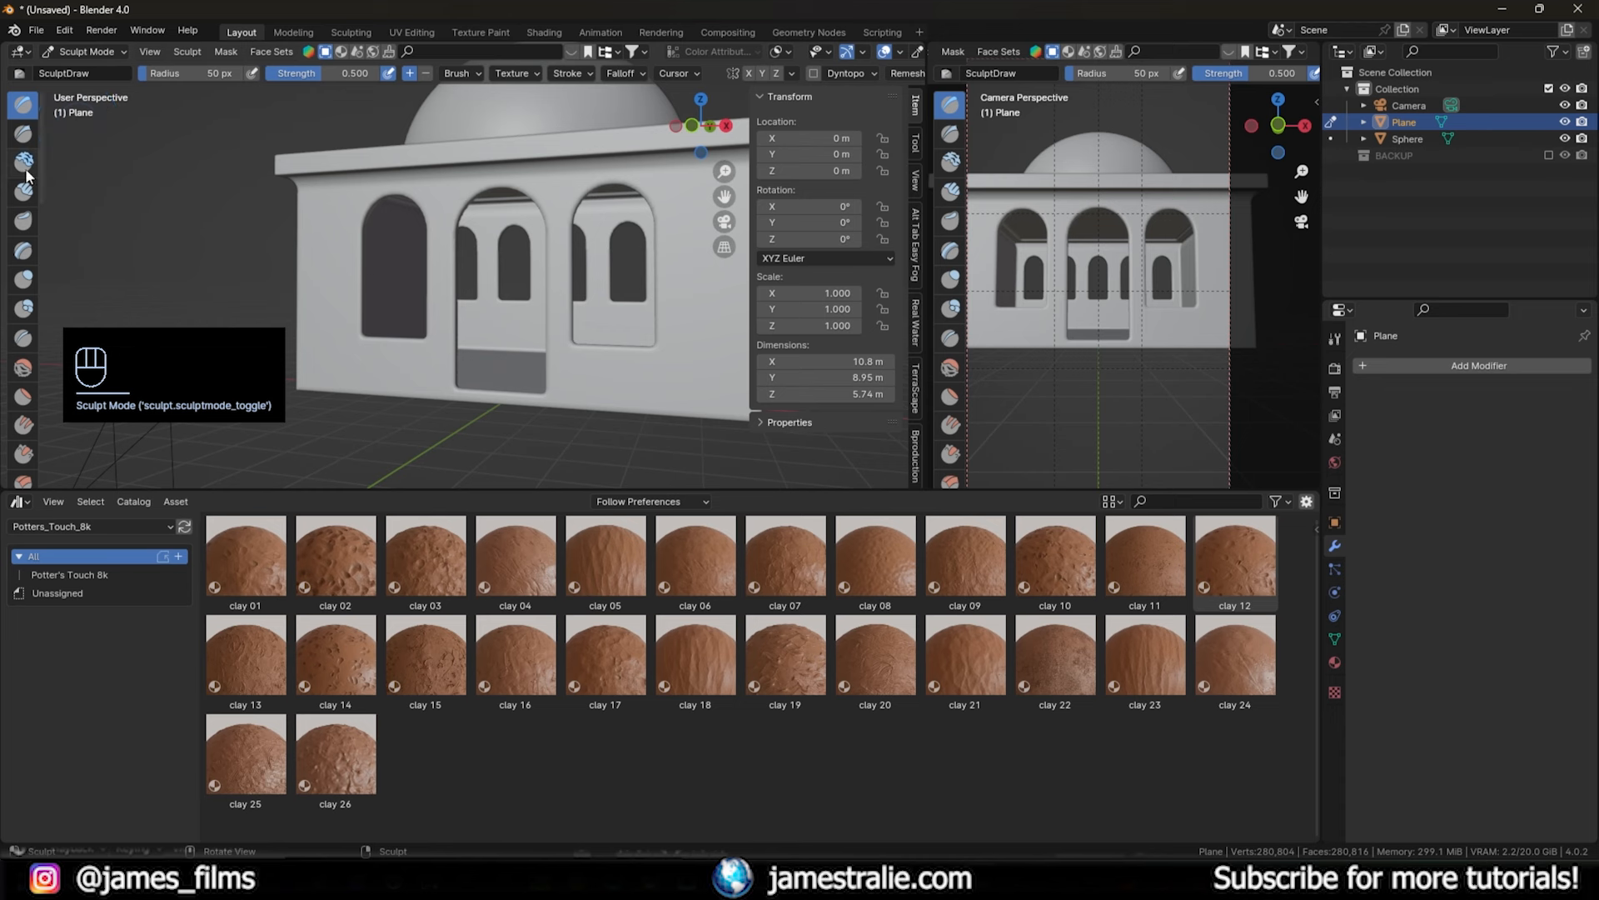
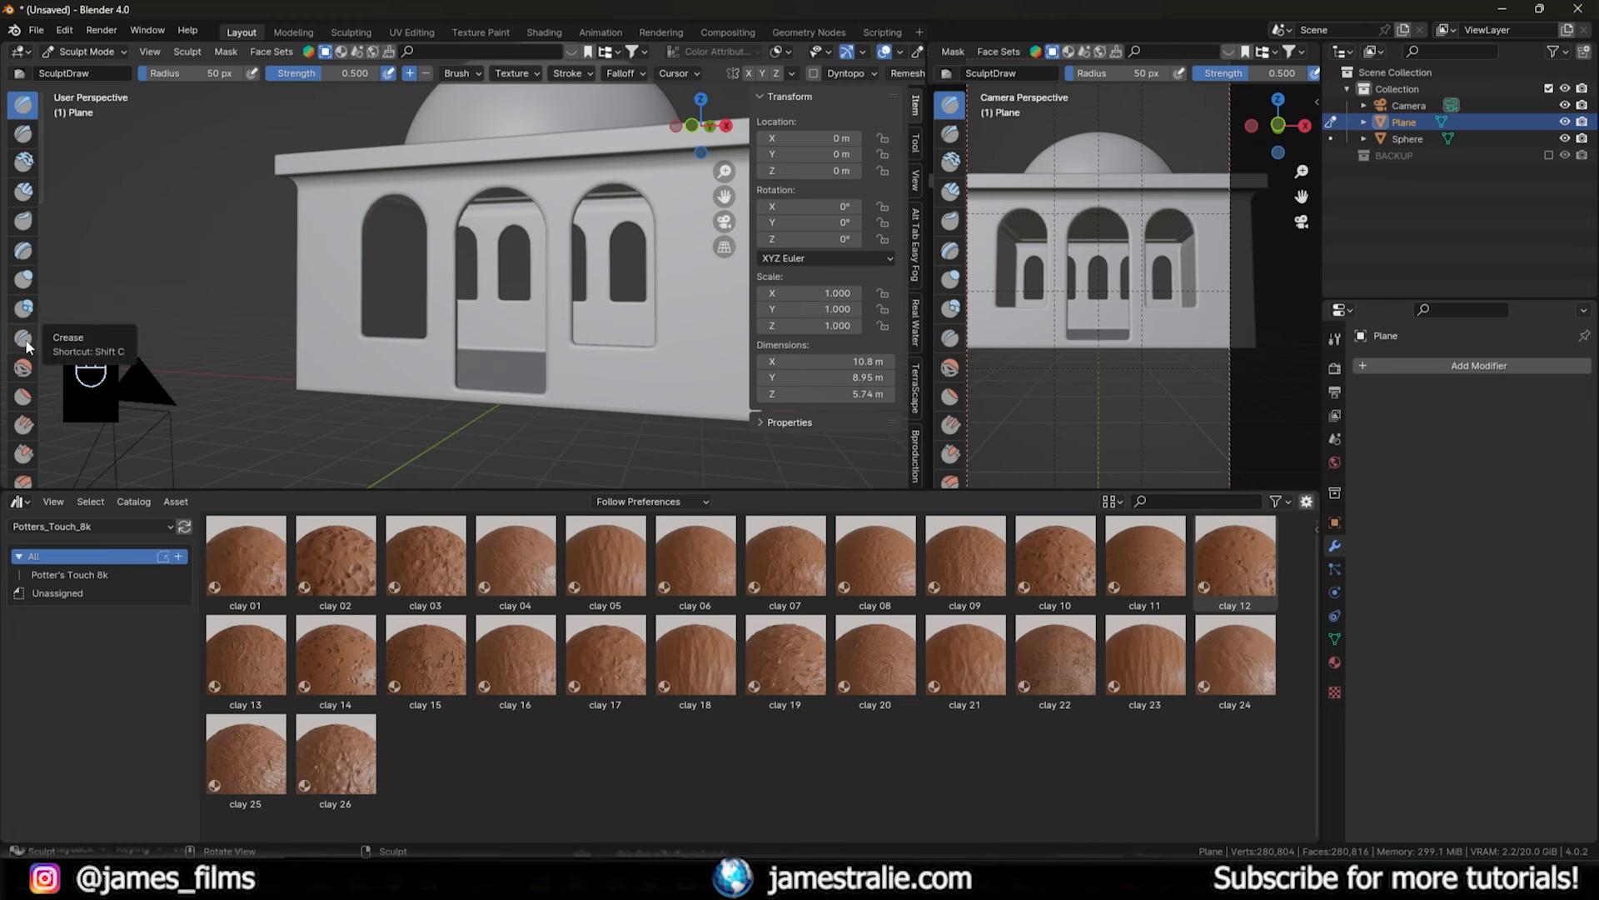
pyautogui.click(15, 171)
# - Set the Clay brush radius to 72 px and its strength to 0.486
pyautogui.press('f')
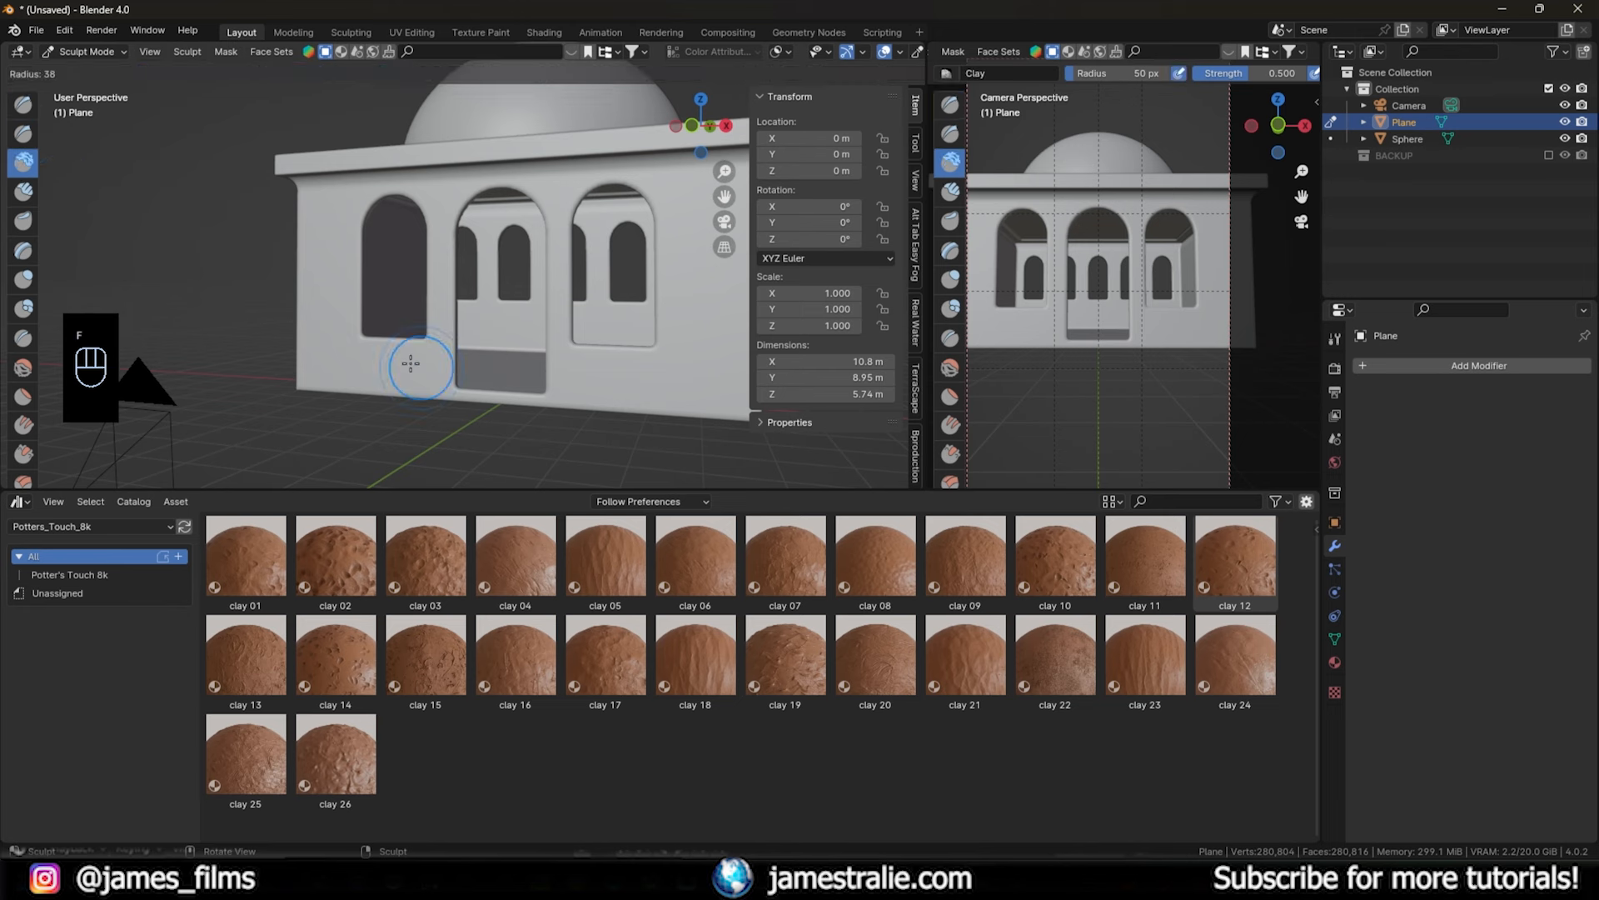
pyautogui.click(403, 361)
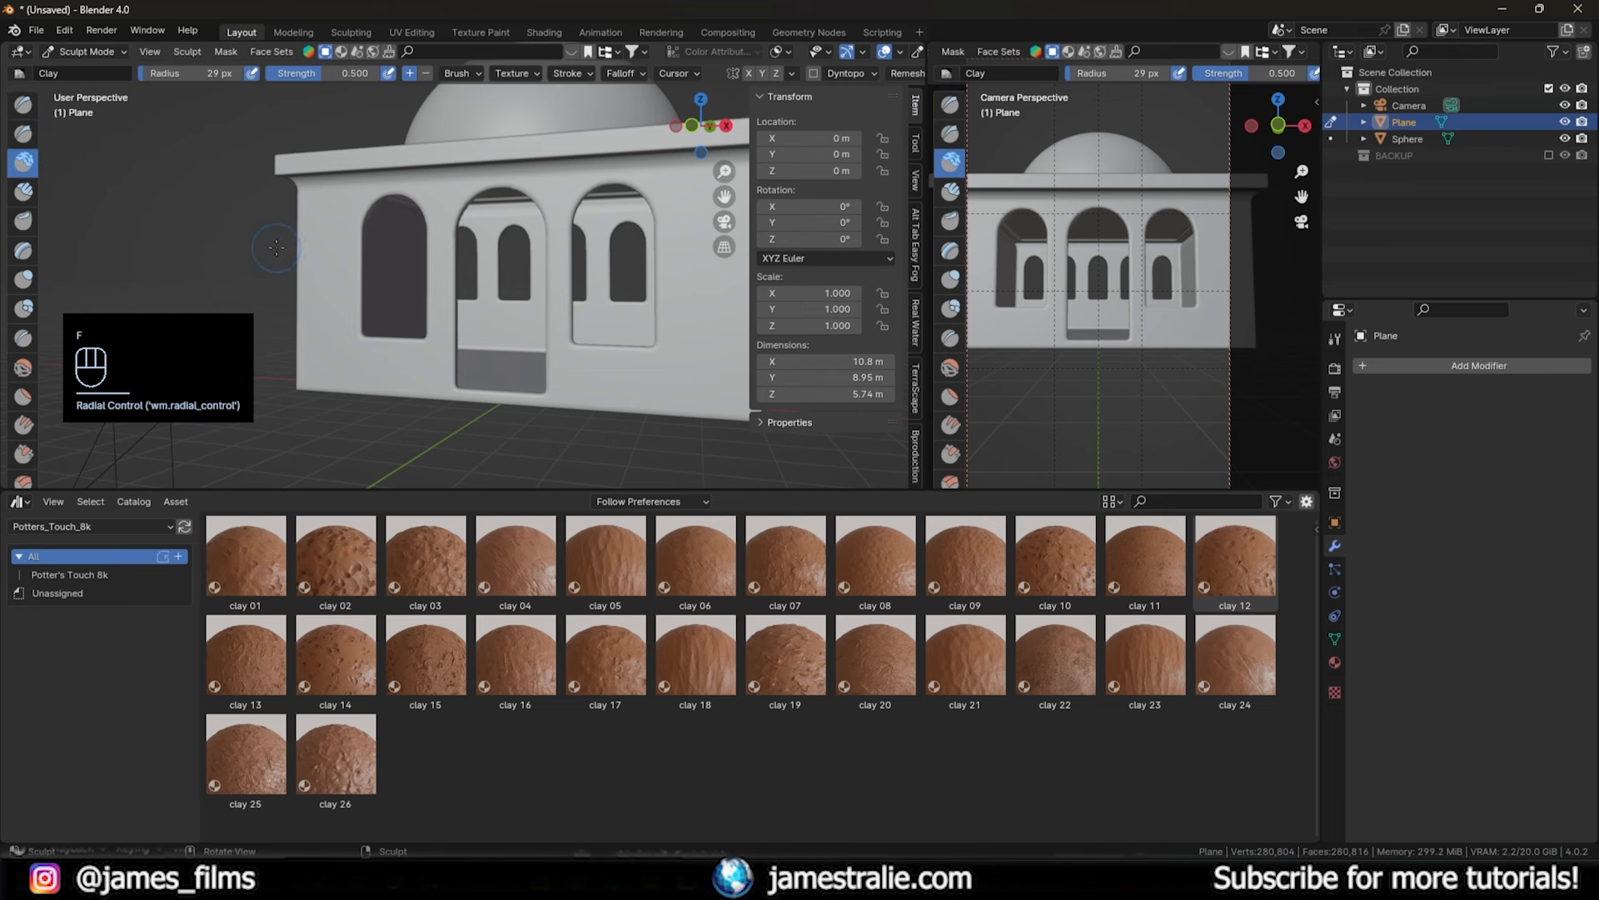
pyautogui.hotkey('shift', 'f')
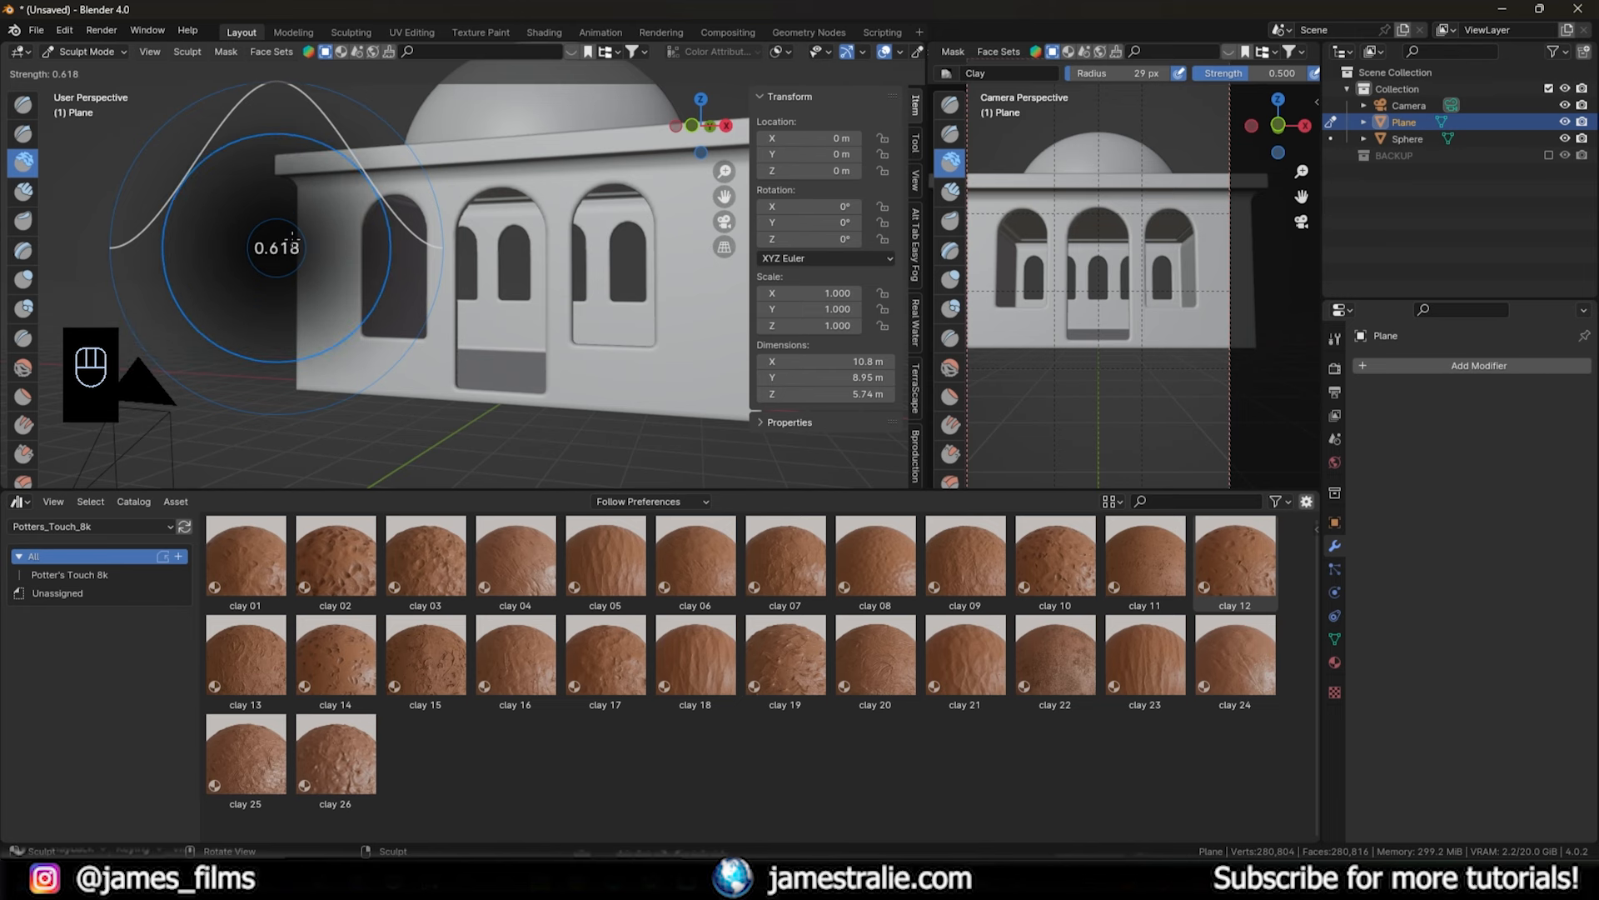
pyautogui.press('Escape')
pyautogui.press('f')
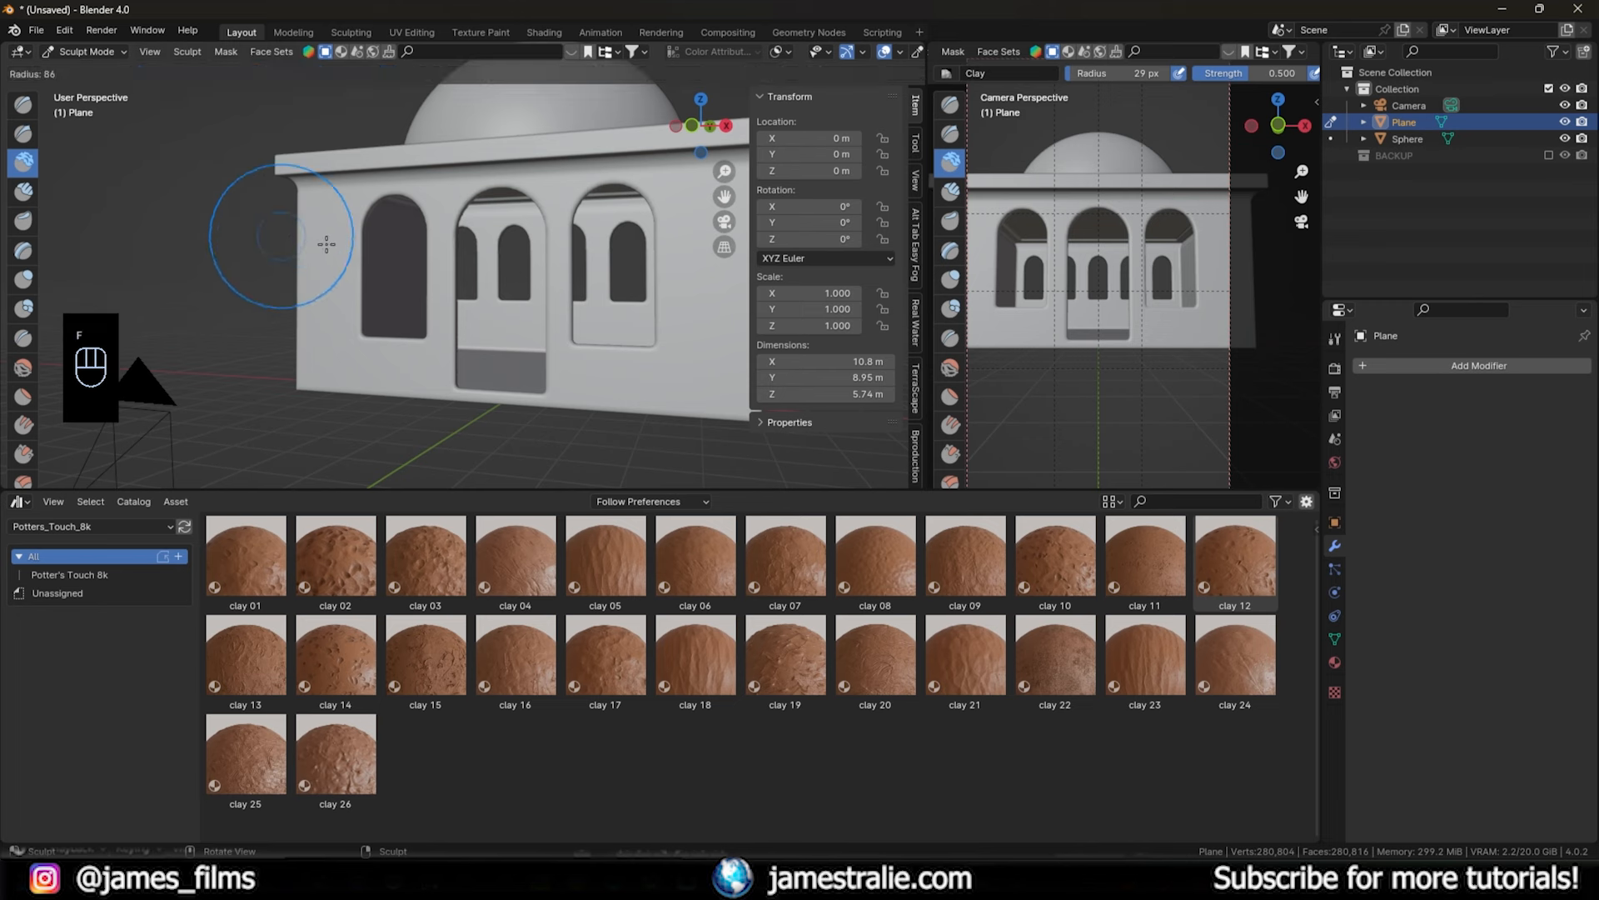
pyautogui.click(340, 240)
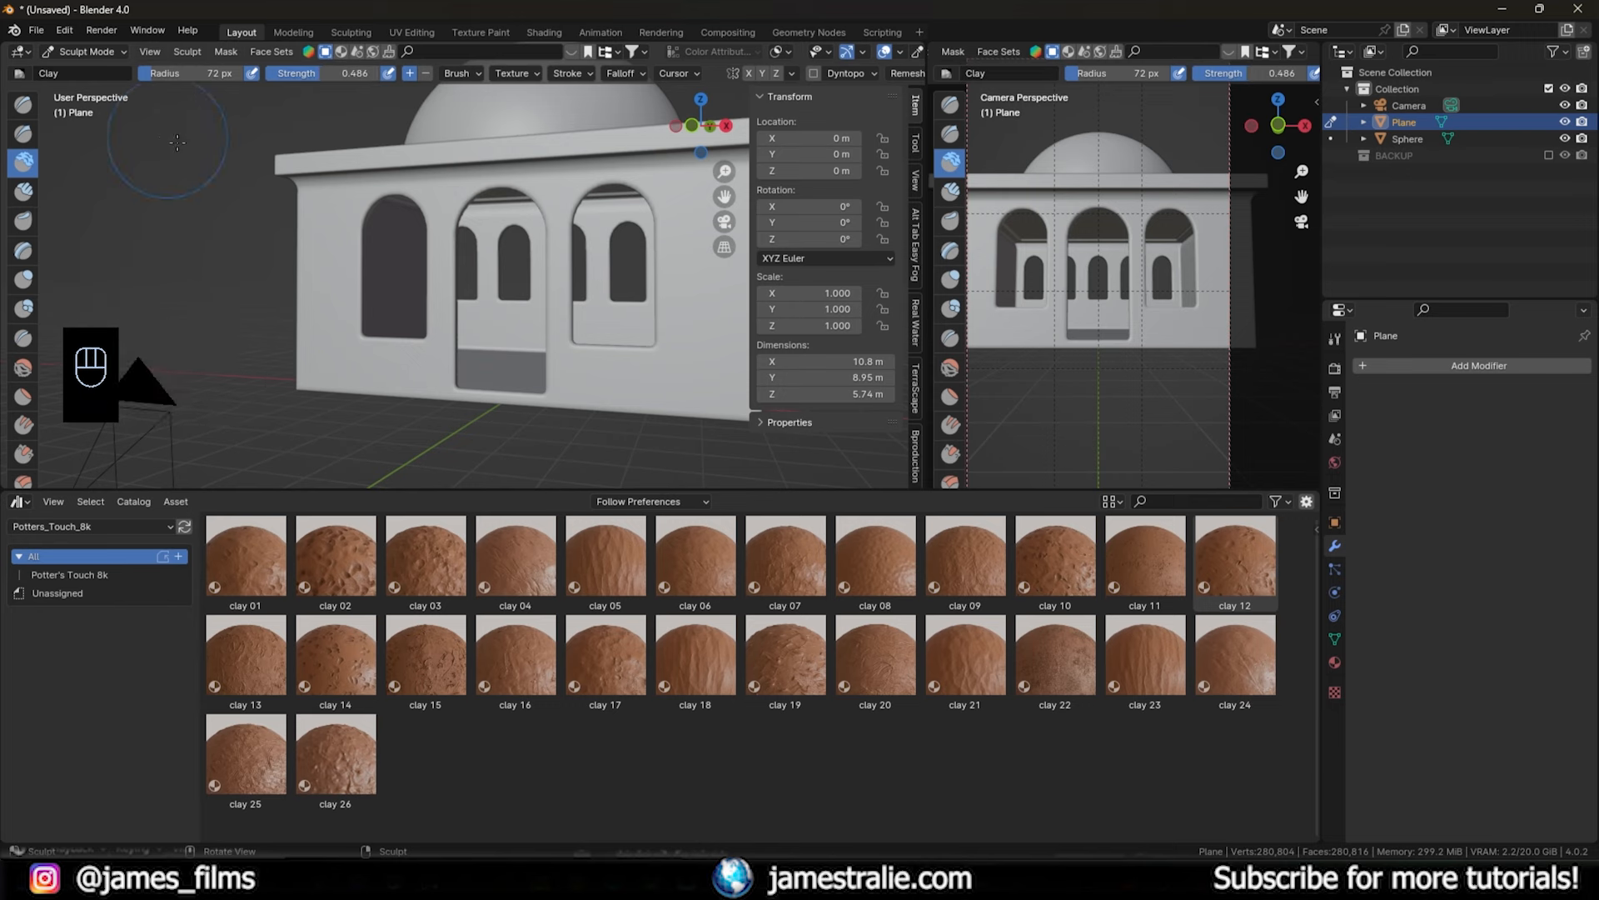
# - Undo the trial stroke, then sculpt an uneven edge along the left arch's lower sill with the Clay brush at 0.133 strength
pyautogui.scroll(5, 482, 437)
pyautogui.moveTo(473, 400); pyautogui.dragTo(553, 325, button='middle')
pyautogui.scroll(-3, 491, 379)
pyautogui.scroll(3, 515, 340)
pyautogui.moveTo(482, 368); pyautogui.dragTo(482, 293, button='middle')
pyautogui.scroll(2, 468, 317)
pyautogui.scroll(2, 469, 317)
pyautogui.moveTo(450, 349); pyautogui.dragTo(371, 397, button='middle')
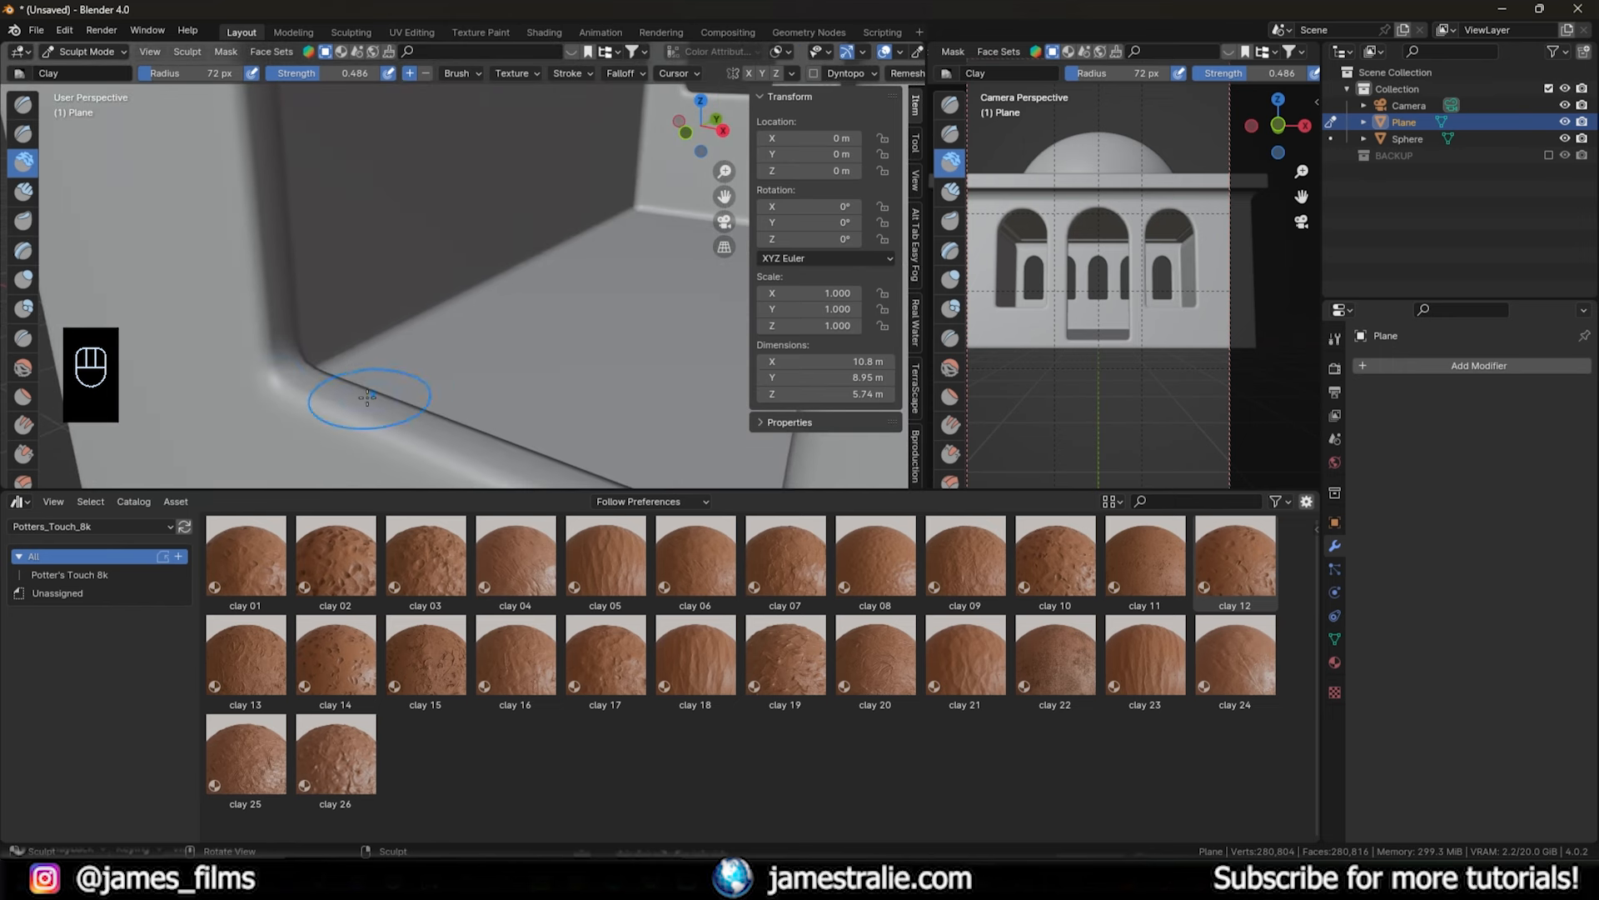
pyautogui.hotkey('ctrl', 'z')
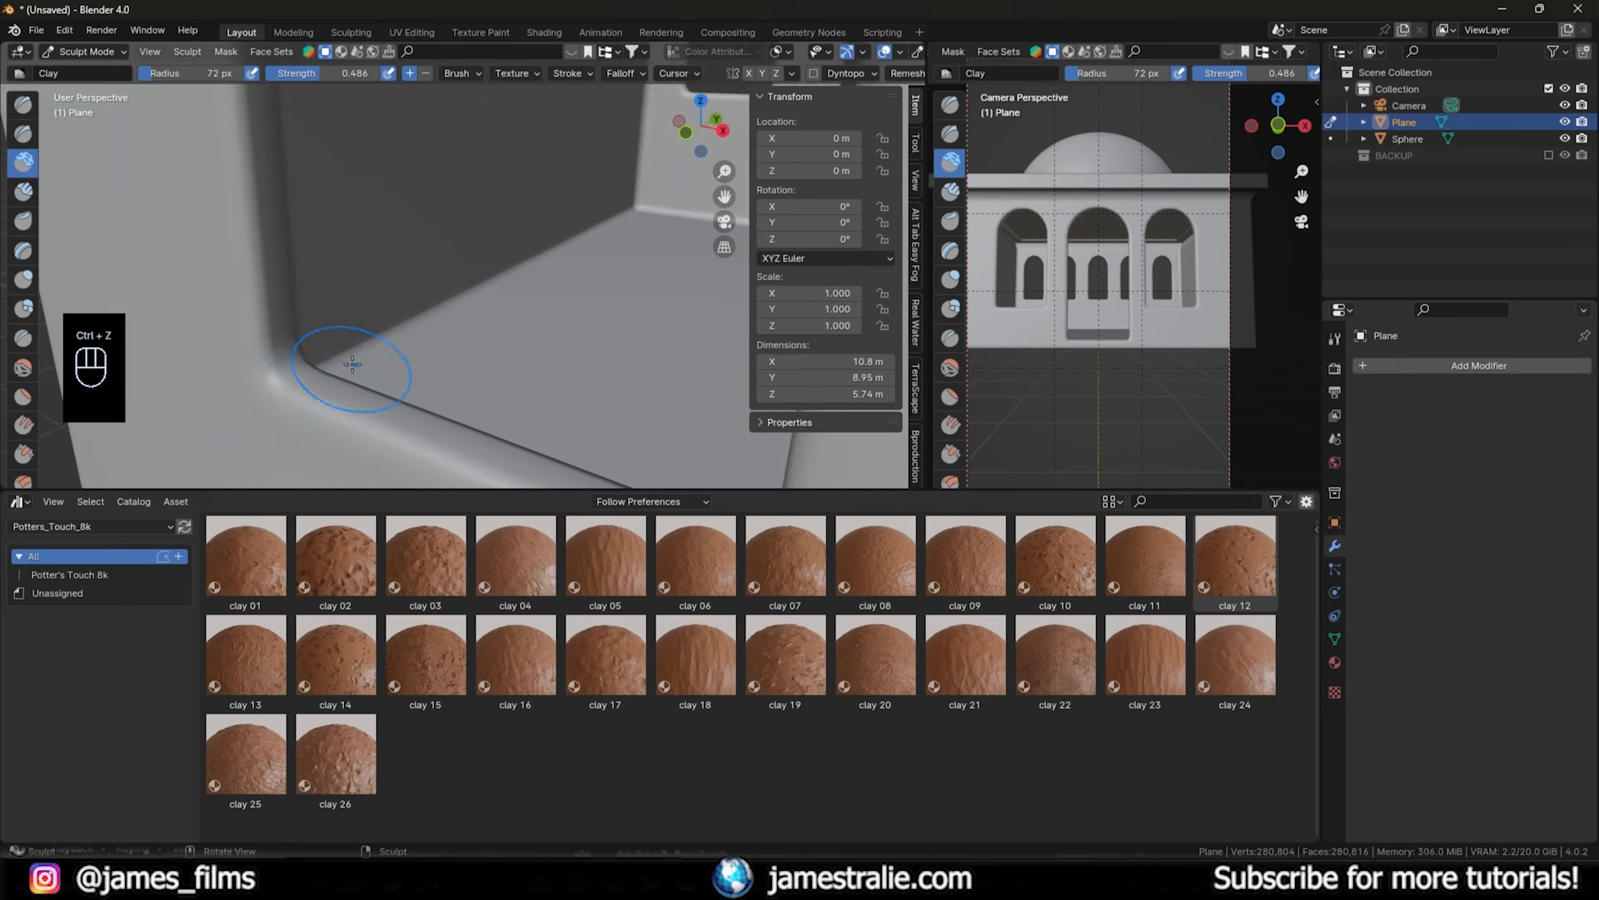
pyautogui.moveTo(291, 403)
pyautogui.mouseDown()
pyautogui.moveTo(254, 373)
pyautogui.moveTo(396, 450)
pyautogui.mouseUp()
pyautogui.keyDown('shift'); pyautogui.moveTo(467, 485); pyautogui.dragTo(440, 333, button='middle'); pyautogui.keyUp('shift')
pyautogui.moveTo(411, 239); pyautogui.dragTo(508, 266)
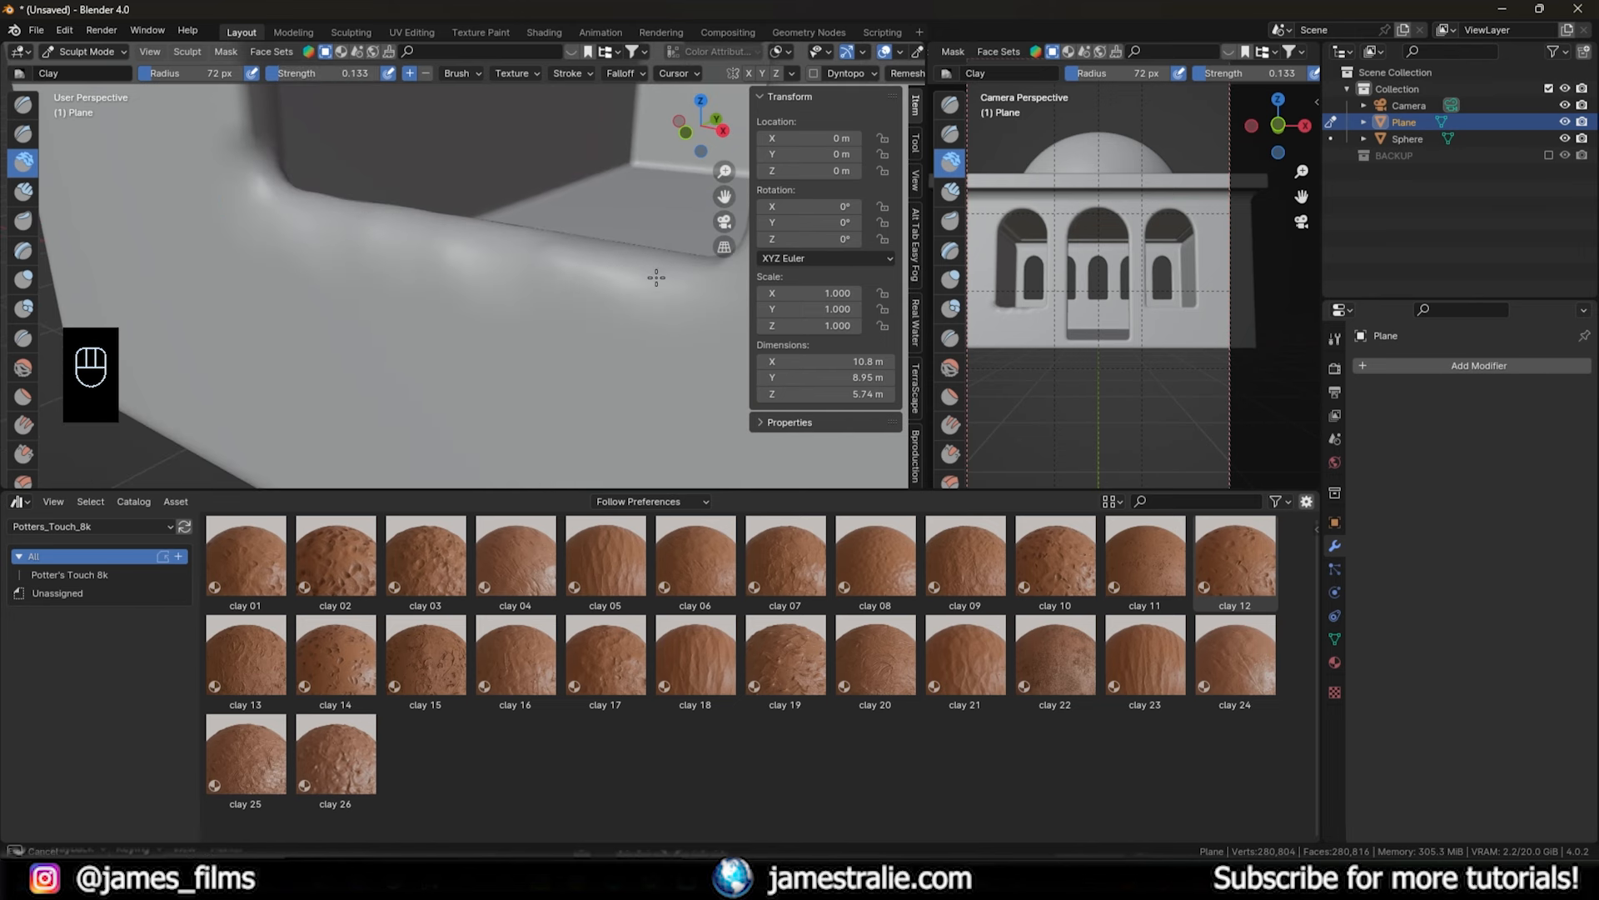
# - Sculpt an uneven, softened edge up the left arch's inner jamb and along its curve with the Clay brush
pyautogui.moveTo(660, 311); pyautogui.dragTo(449, 323, button='middle')
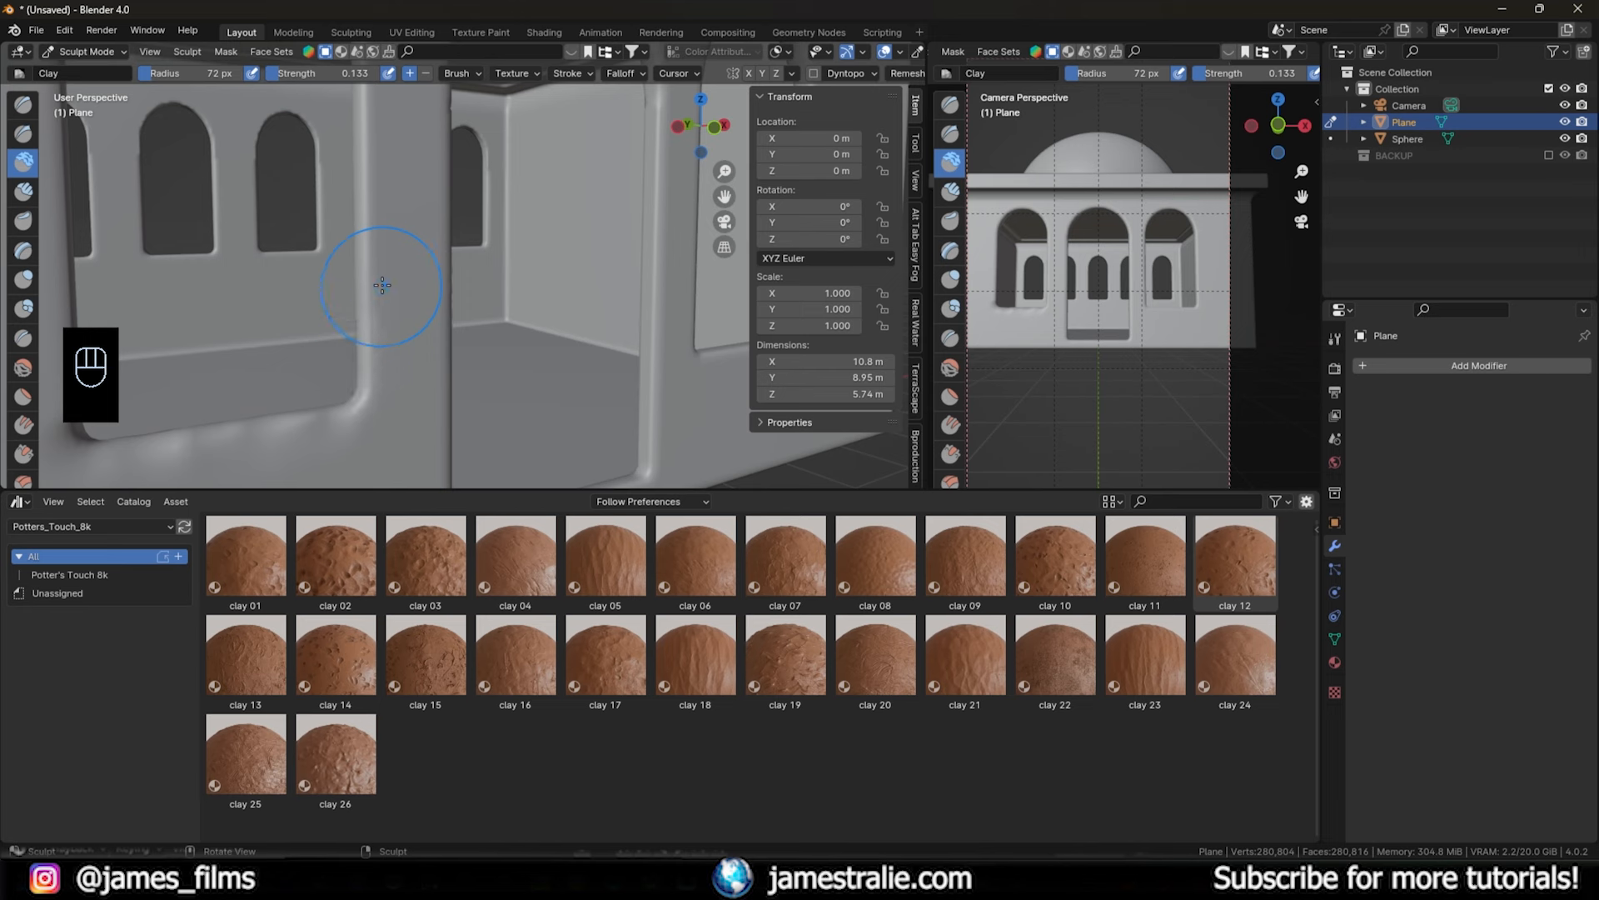
pyautogui.keyDown('shift'); pyautogui.moveTo(387, 179); pyautogui.dragTo(423, 246, button='middle'); pyautogui.keyUp('shift')
pyautogui.keyDown('shift'); pyautogui.moveTo(338, 172); pyautogui.dragTo(441, 212, button='middle'); pyautogui.keyUp('shift')
pyautogui.moveTo(422, 204); pyautogui.dragTo(455, 218)
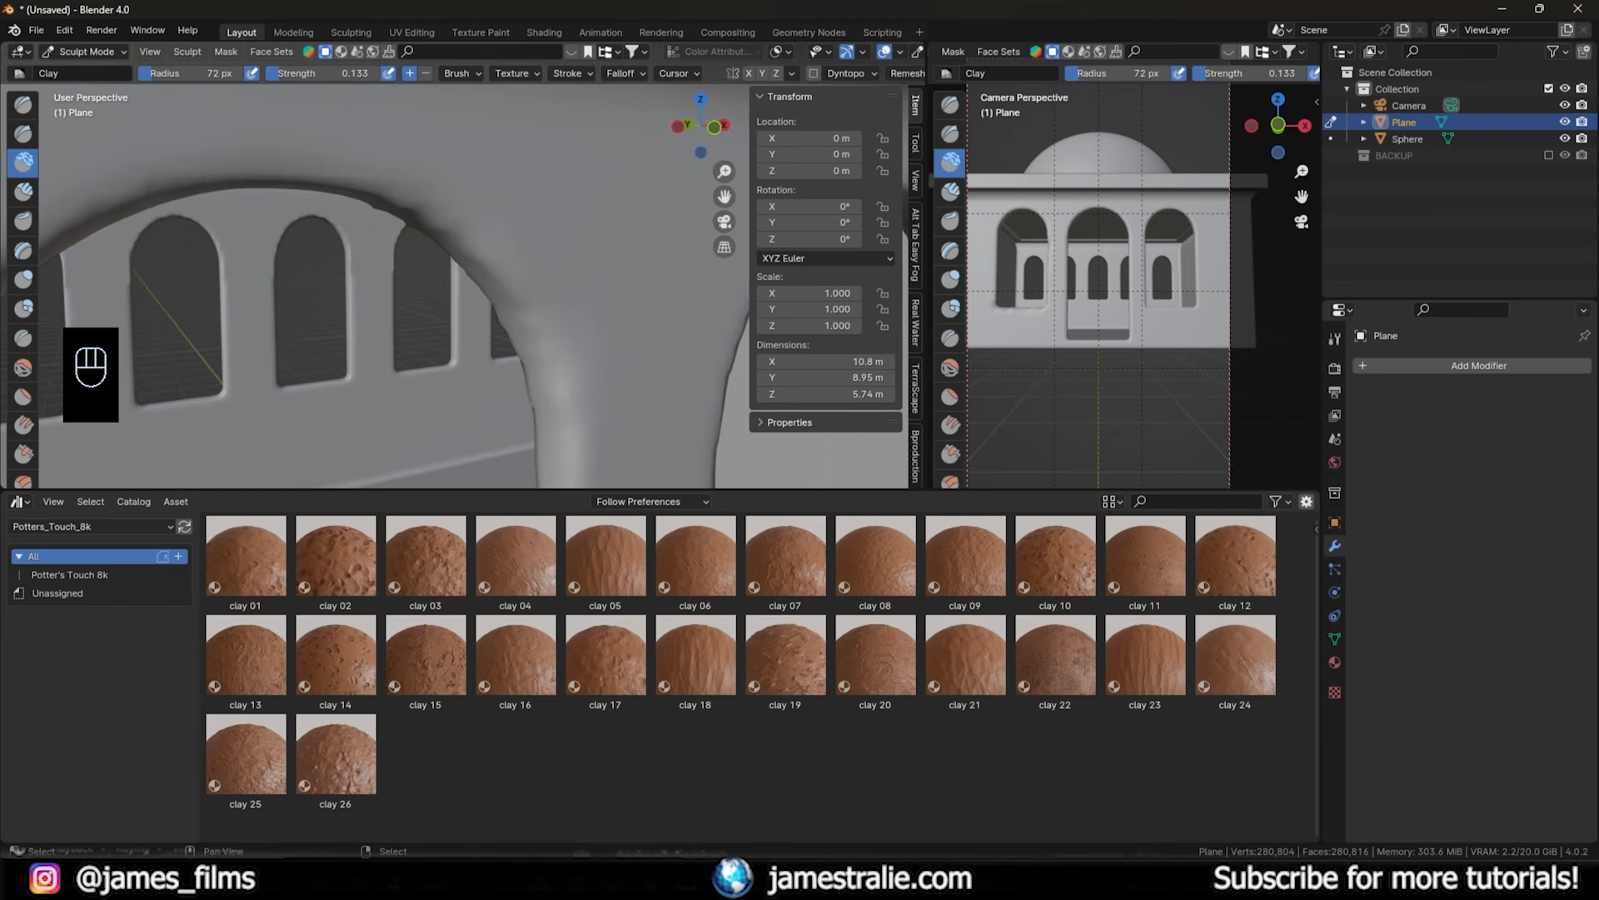
# - Switch to the reference image board and examine the wall edges around the arched blue window and the shuttered window
pyautogui.hotkey('alt', 'Tab')
pyautogui.scroll(8, 578, 365)
pyautogui.scroll(-1, 318, 368)
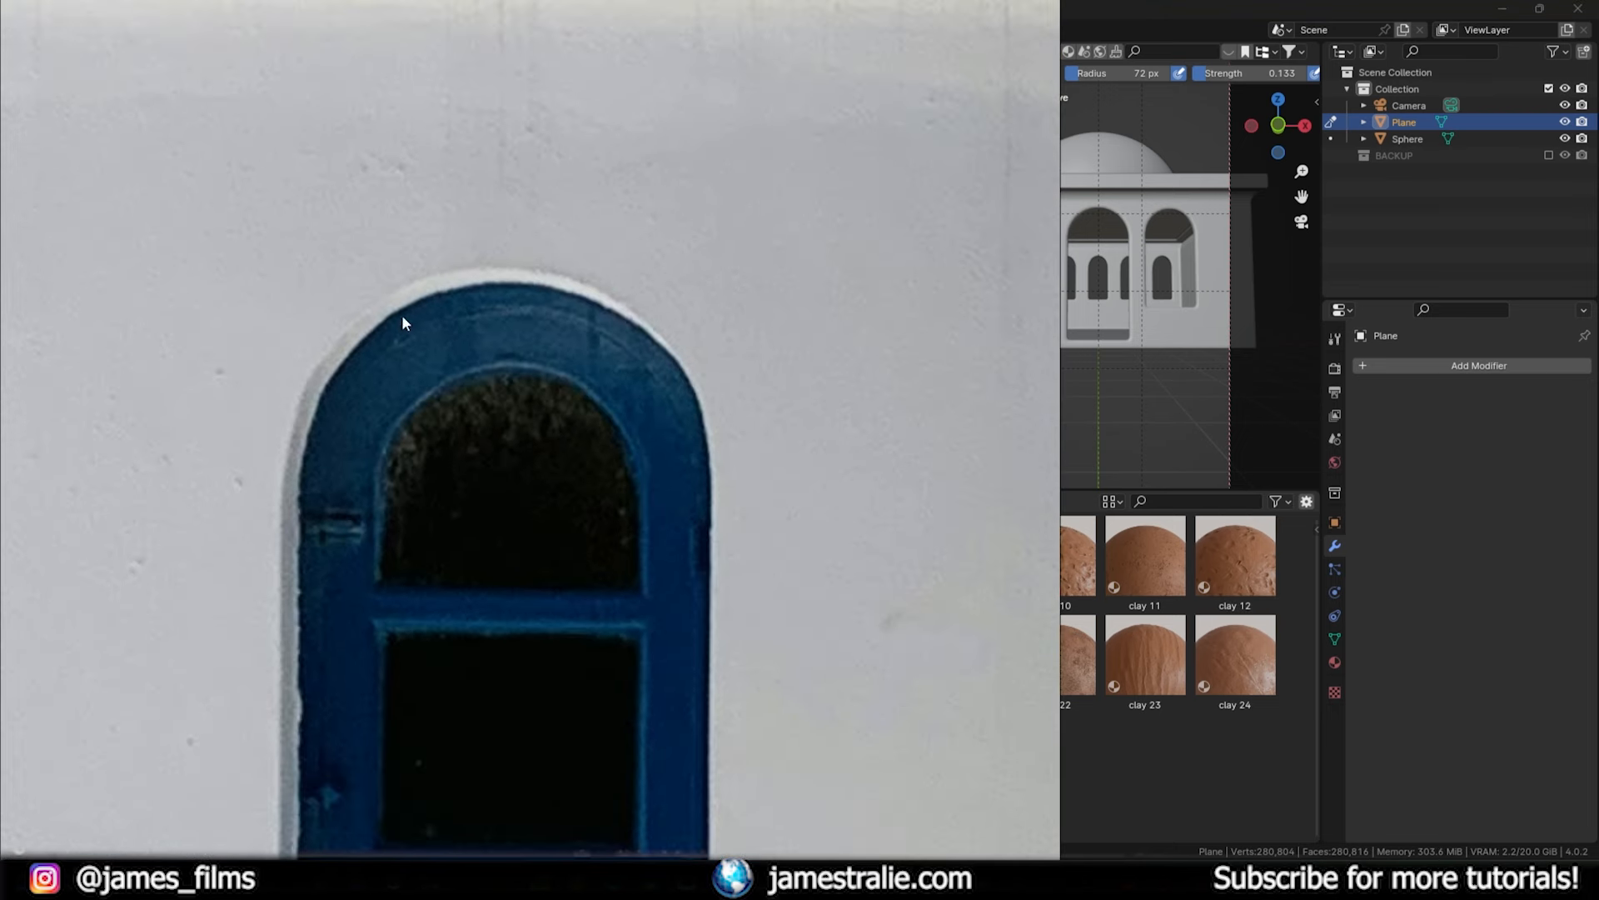
pyautogui.scroll(-10, 573, 325)
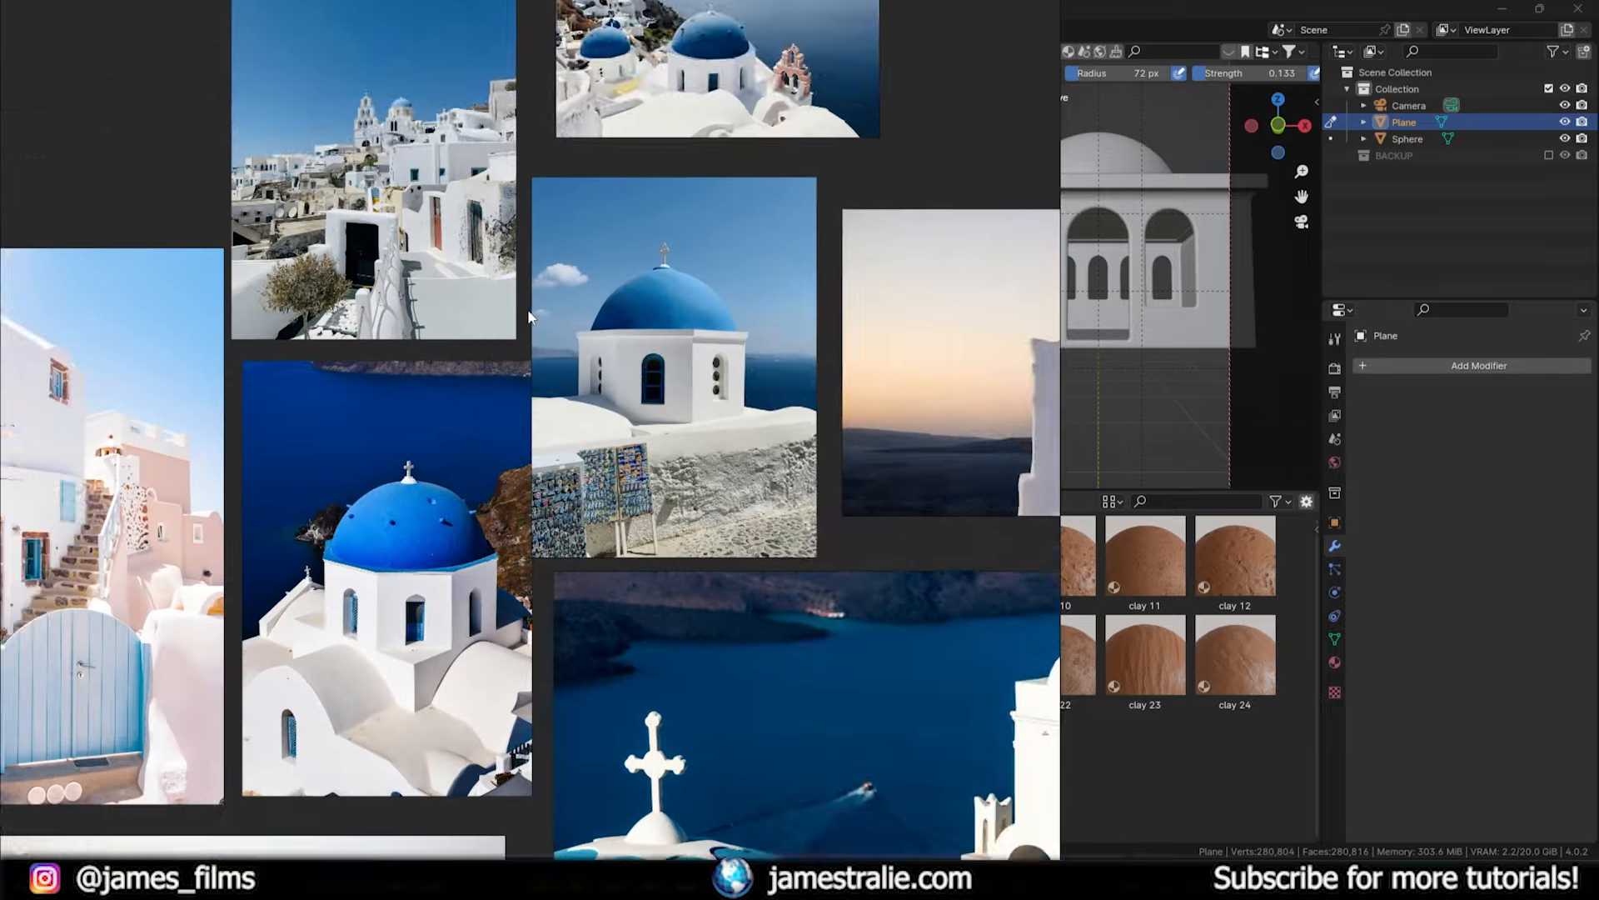
pyautogui.moveTo(223, 403); pyautogui.dragTo(628, 223, button='middle')
pyautogui.scroll(-5, 623, 241)
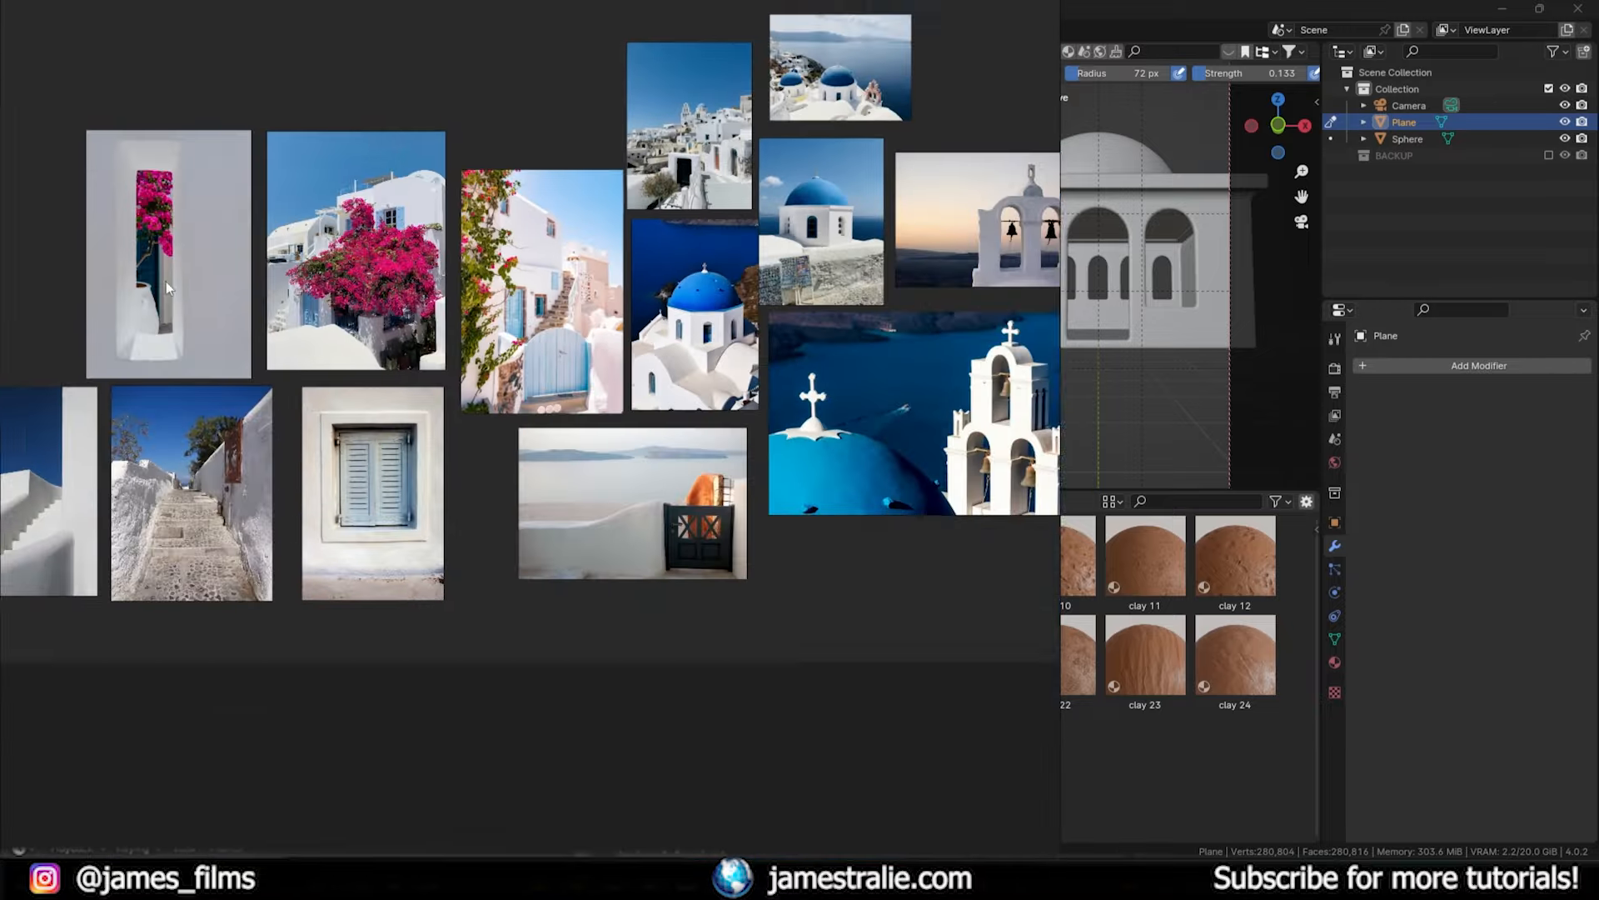
pyautogui.moveTo(151, 306); pyautogui.dragTo(493, 417, button='middle')
pyautogui.moveTo(730, 458); pyautogui.dragTo(545, 315, button='middle')
pyautogui.scroll(9, 595, 461)
pyautogui.moveTo(522, 228); pyautogui.dragTo(556, 429, button='middle')
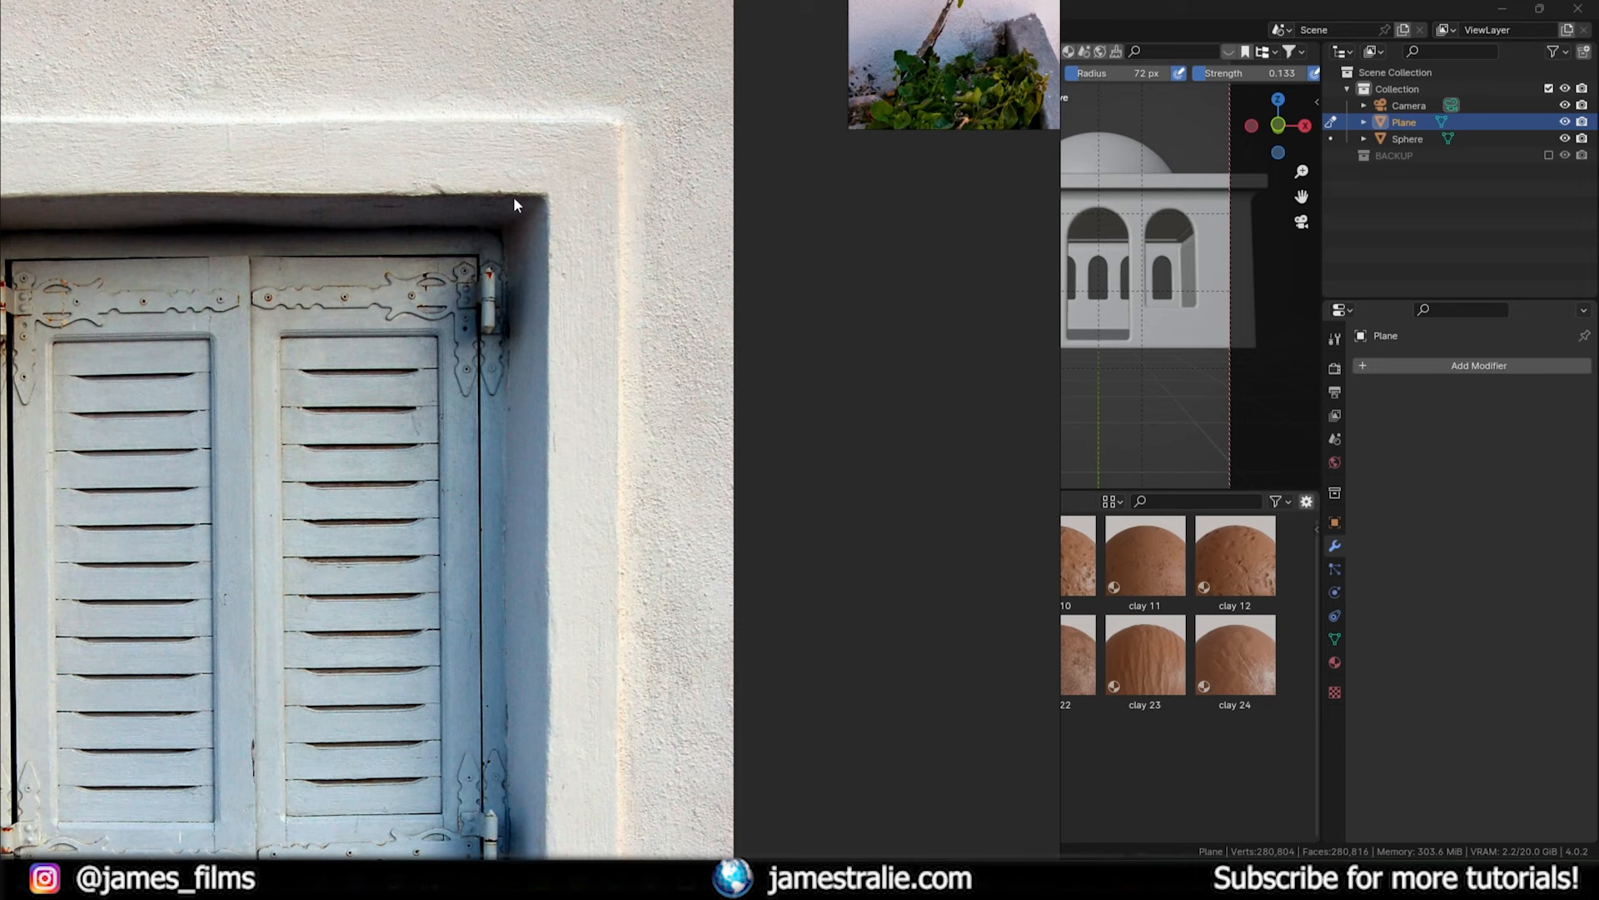
# - Examine the uneven plaster edges of the arches in the bell tower reference photo
pyautogui.scroll(-10, 515, 218)
pyautogui.moveTo(681, 234); pyautogui.dragTo(361, 463, button='middle')
pyautogui.scroll(5, 648, 298)
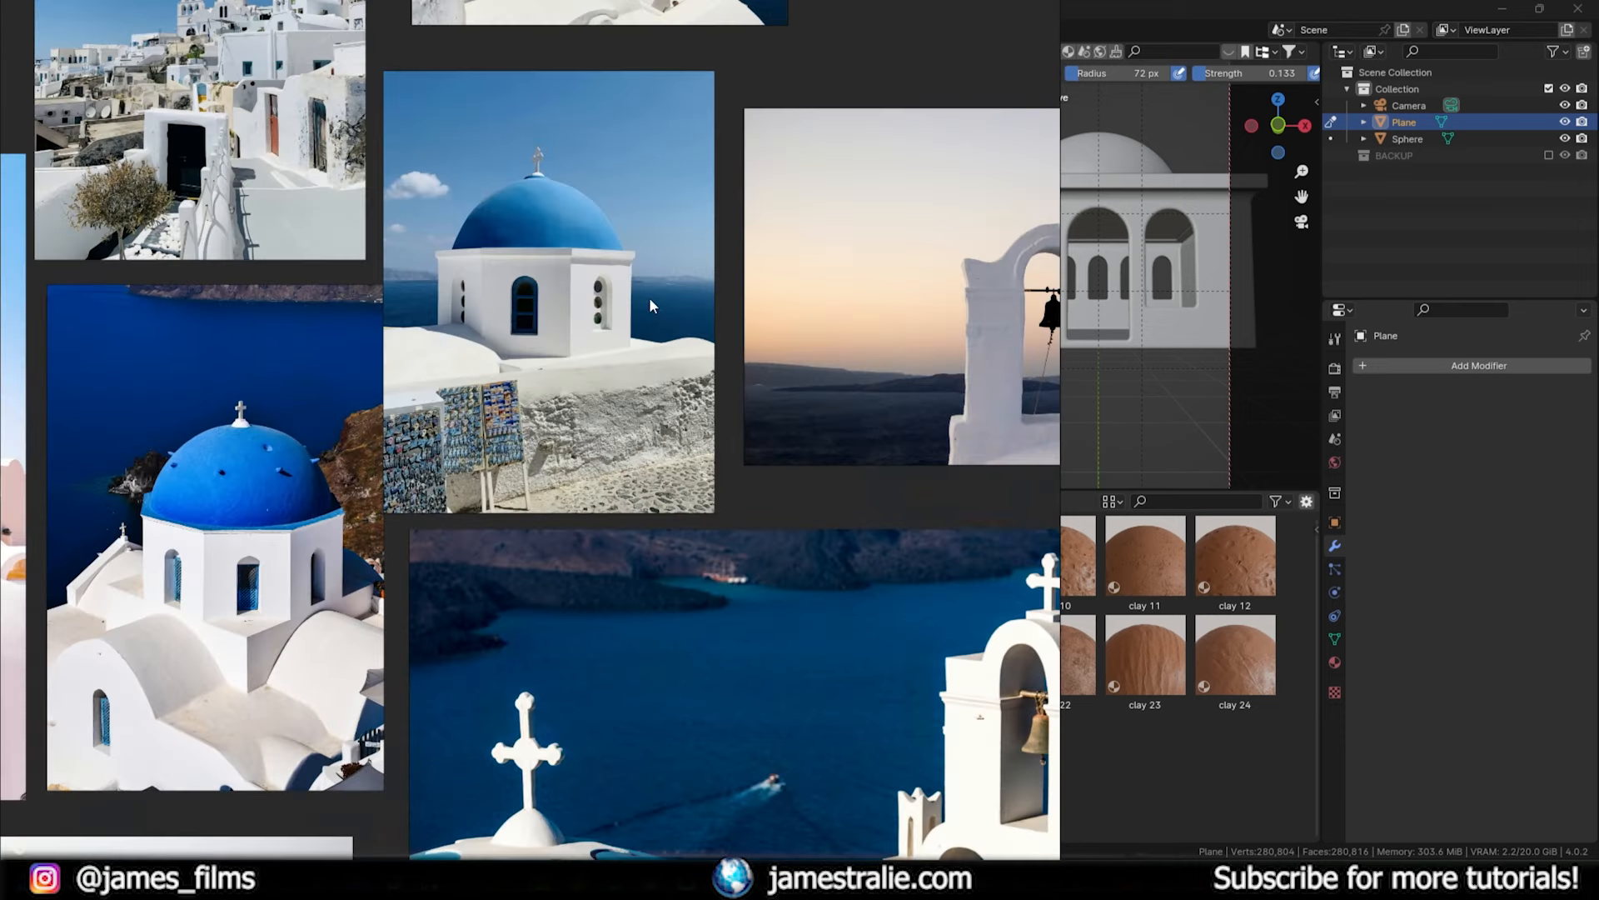
pyautogui.scroll(4, 648, 298)
pyautogui.moveTo(700, 303); pyautogui.dragTo(182, 210, button='middle')
pyautogui.moveTo(648, 275); pyautogui.dragTo(108, 396, button='middle')
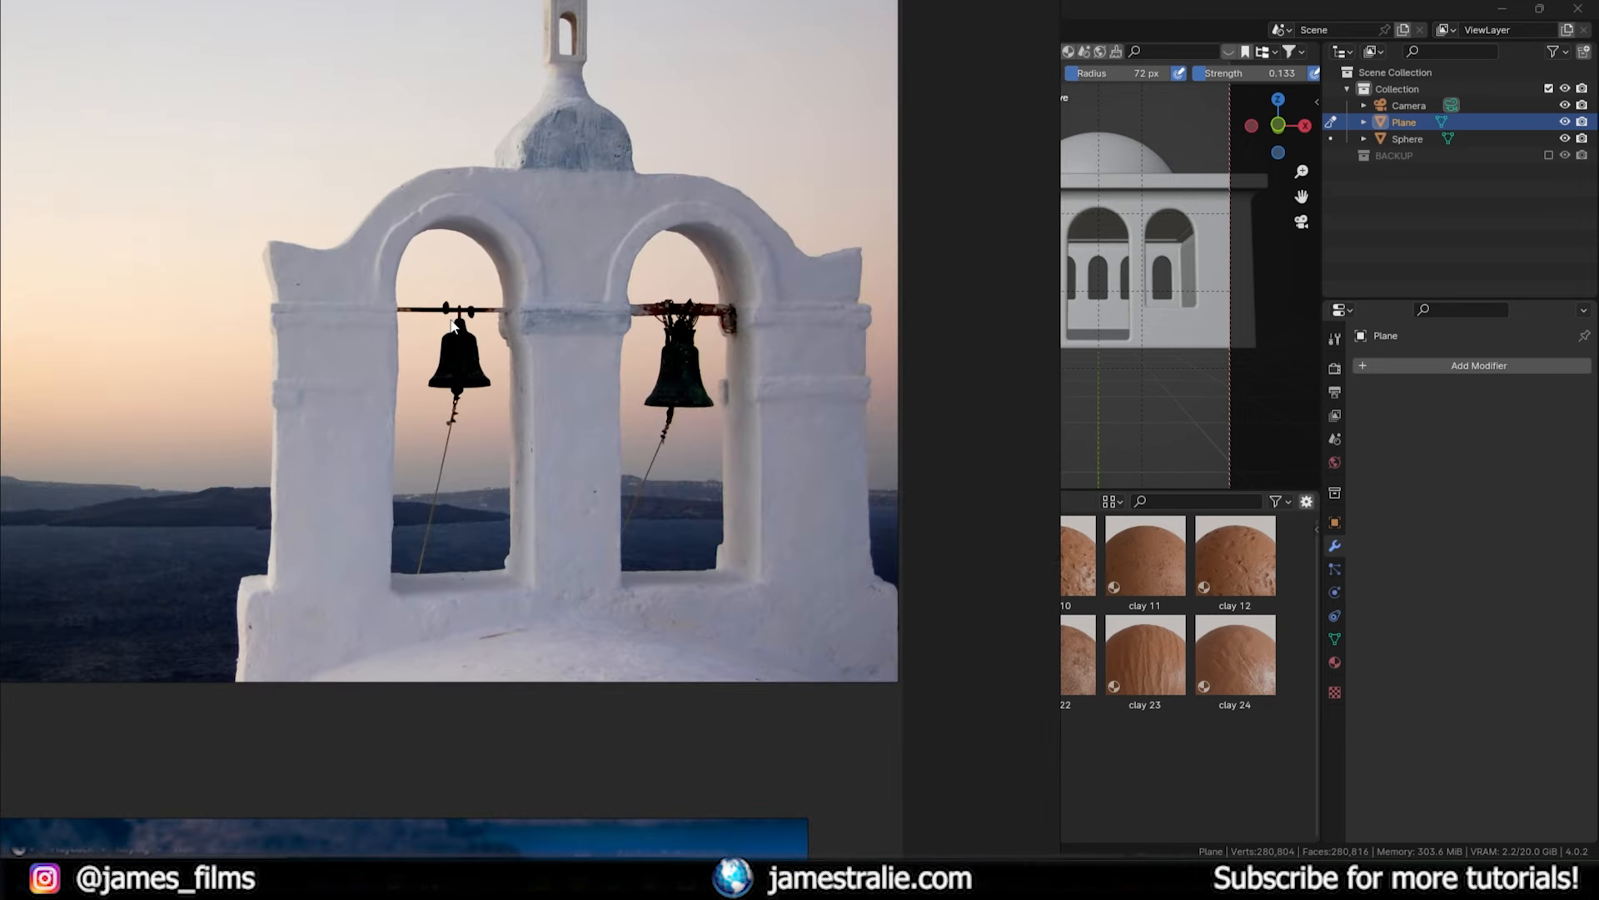
pyautogui.scroll(3, 452, 325)
pyautogui.moveTo(358, 370); pyautogui.dragTo(323, 384, button='middle')
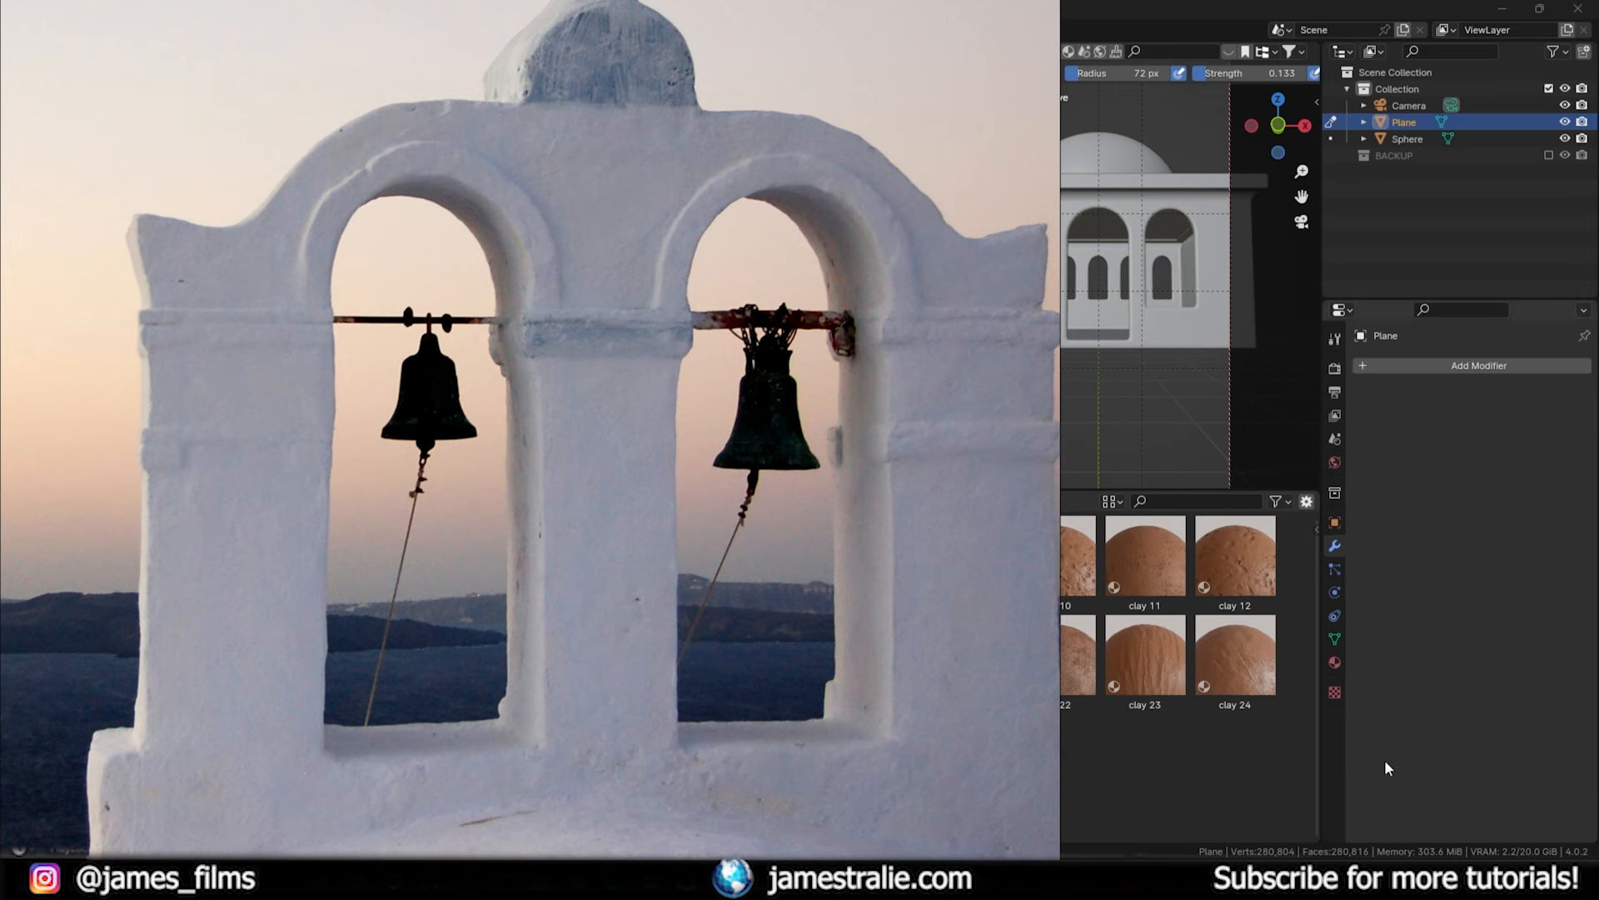
# - Return to Blender and sculpt an uneven edge down the left arch's outer jamb to the sill with the Clay brush
pyautogui.click(1214, 778)
pyautogui.scroll(-3, 441, 265)
pyautogui.moveTo(454, 268)
pyautogui.mouseDown(button='middle')
pyautogui.moveTo(534, 257)
pyautogui.moveTo(463, 199)
pyautogui.mouseUp(button='middle')
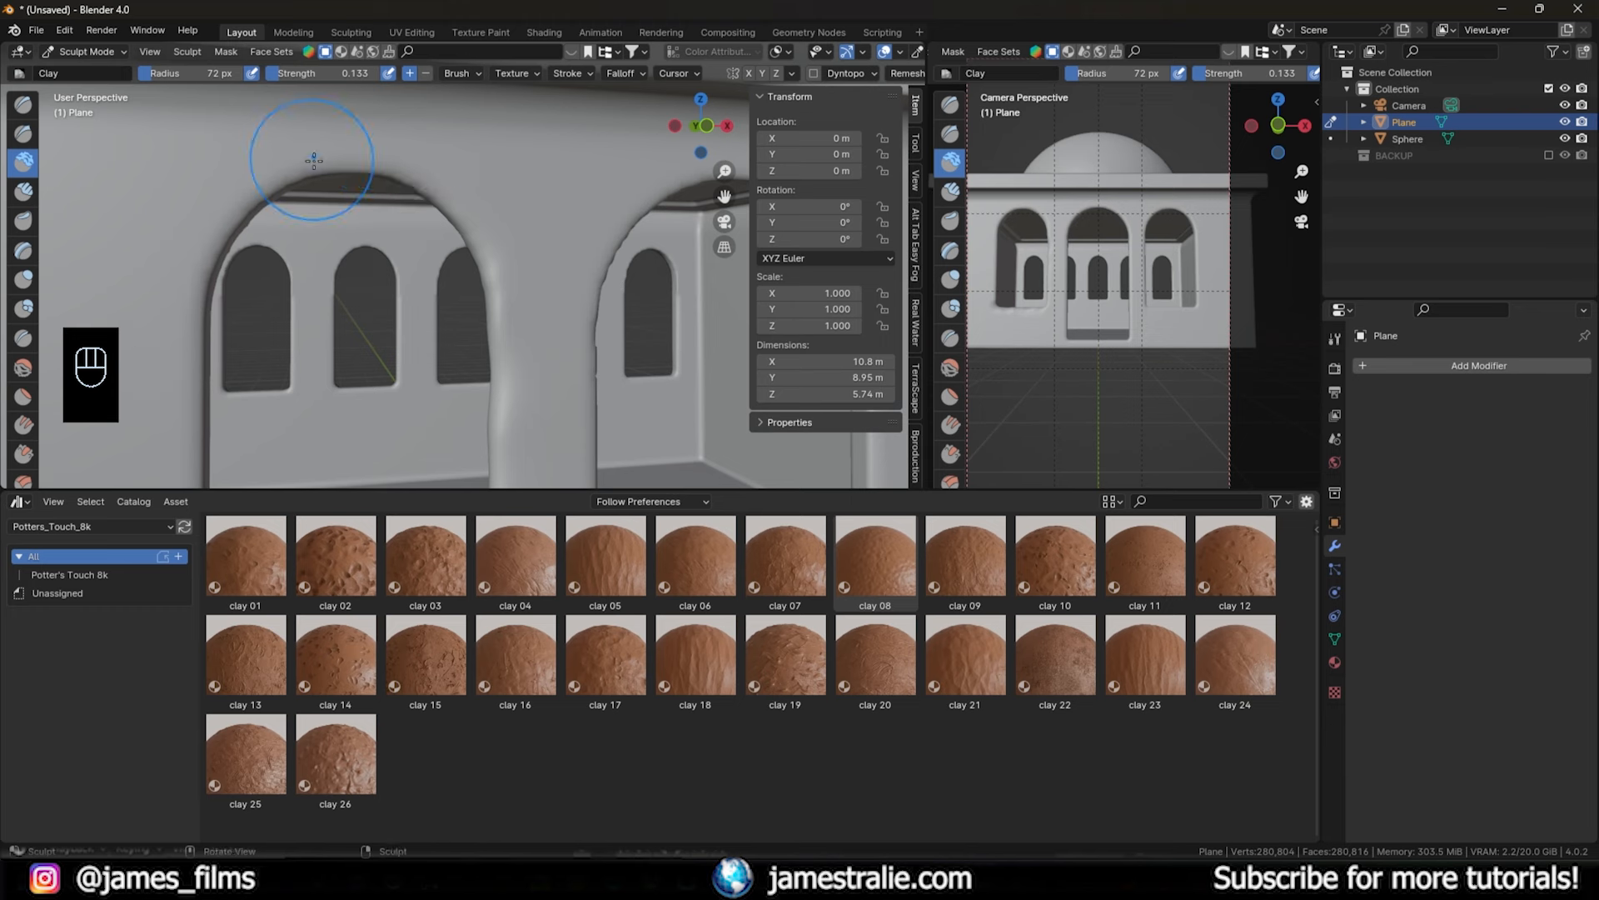
pyautogui.moveTo(206, 295)
pyautogui.keyDown('shift'); pyautogui.mouseDown(button='middle')
pyautogui.moveTo(307, 192)
pyautogui.moveTo(253, 198)
pyautogui.mouseUp(button='middle'); pyautogui.keyUp('shift')
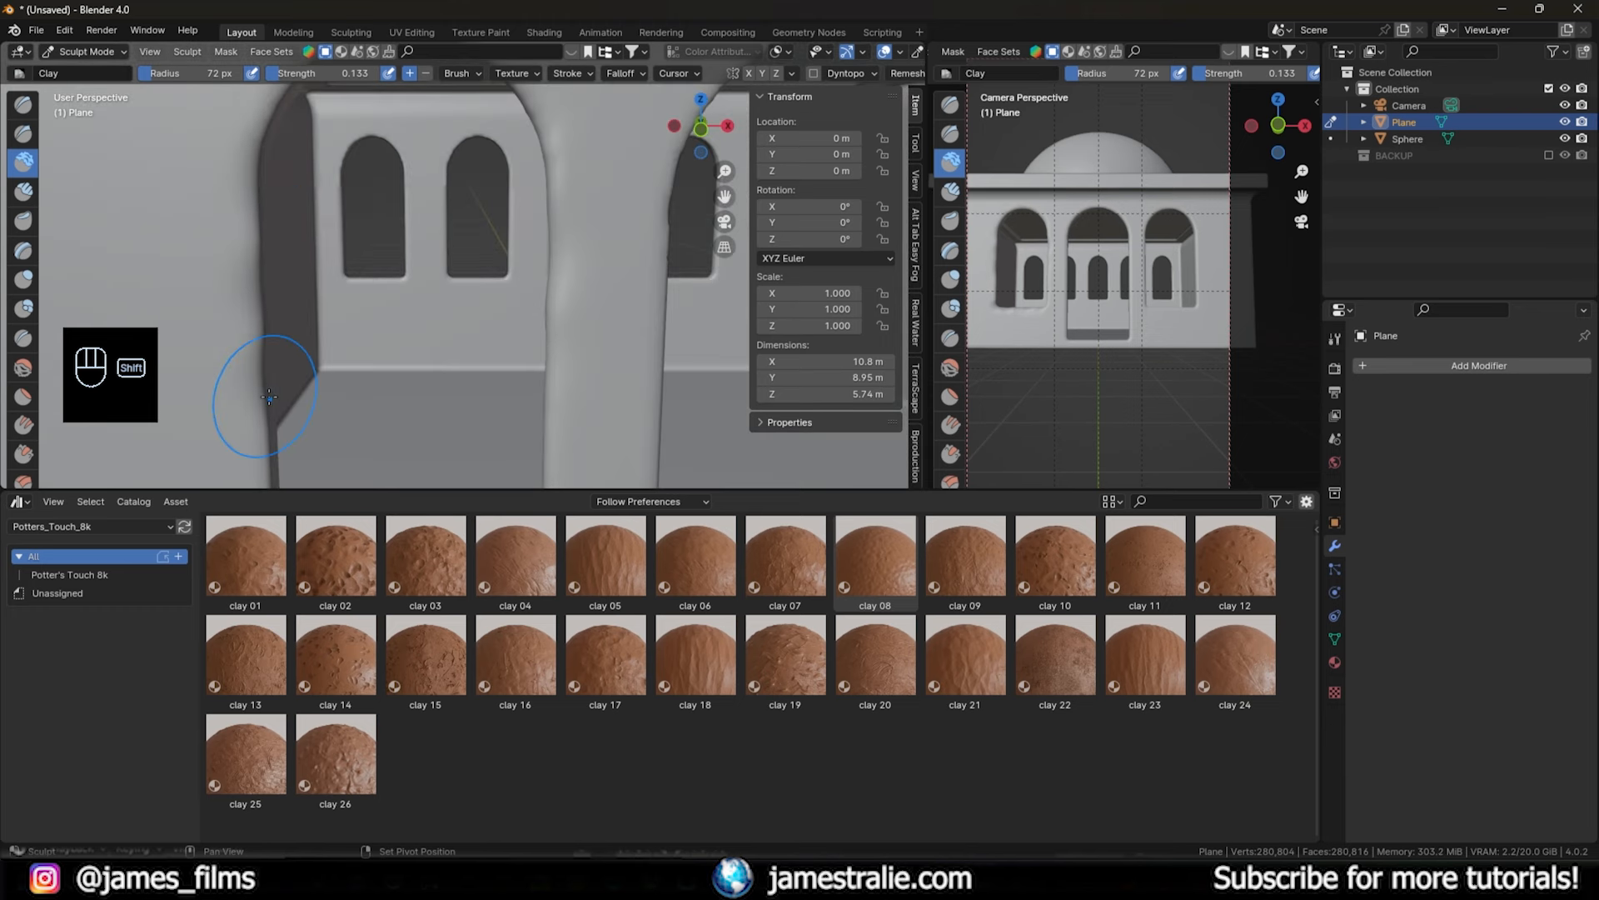
pyautogui.moveTo(241, 416)
pyautogui.keyDown('shift'); pyautogui.mouseDown(button='middle')
pyautogui.moveTo(322, 343)
pyautogui.moveTo(322, 258)
pyautogui.mouseUp(button='middle'); pyautogui.keyUp('shift')
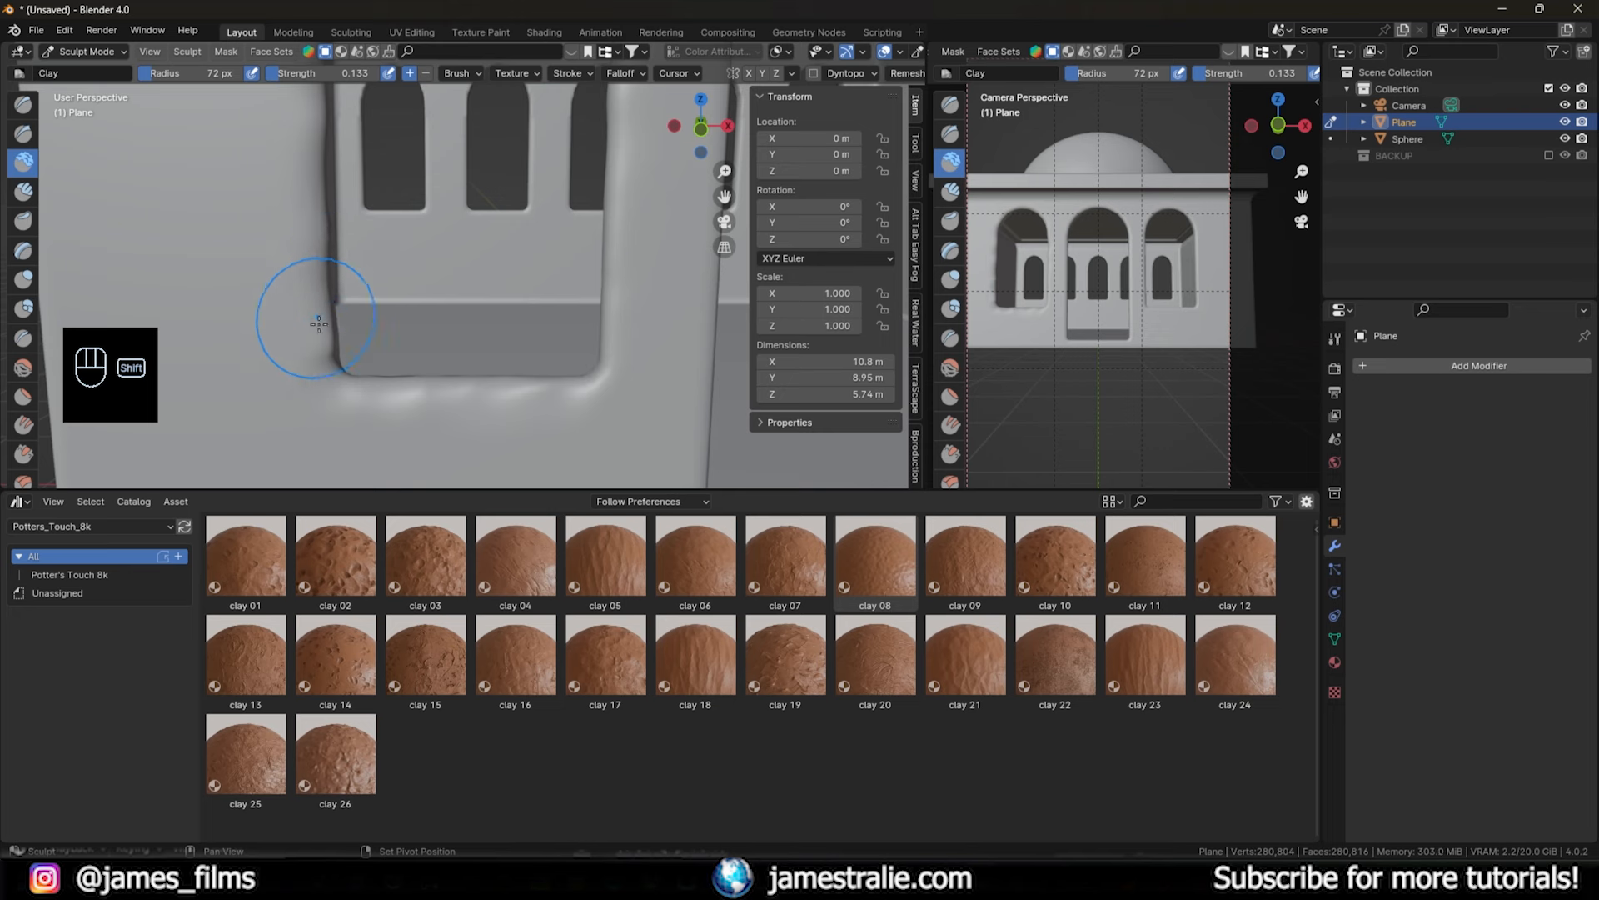
pyautogui.keyDown('shift'); pyautogui.moveTo(518, 365); pyautogui.dragTo(442, 400, button='middle'); pyautogui.keyUp('shift')
pyautogui.scroll(-3, 442, 400)
pyautogui.keyDown('shift'); pyautogui.moveTo(574, 316); pyautogui.dragTo(464, 417, button='middle'); pyautogui.keyUp('shift')
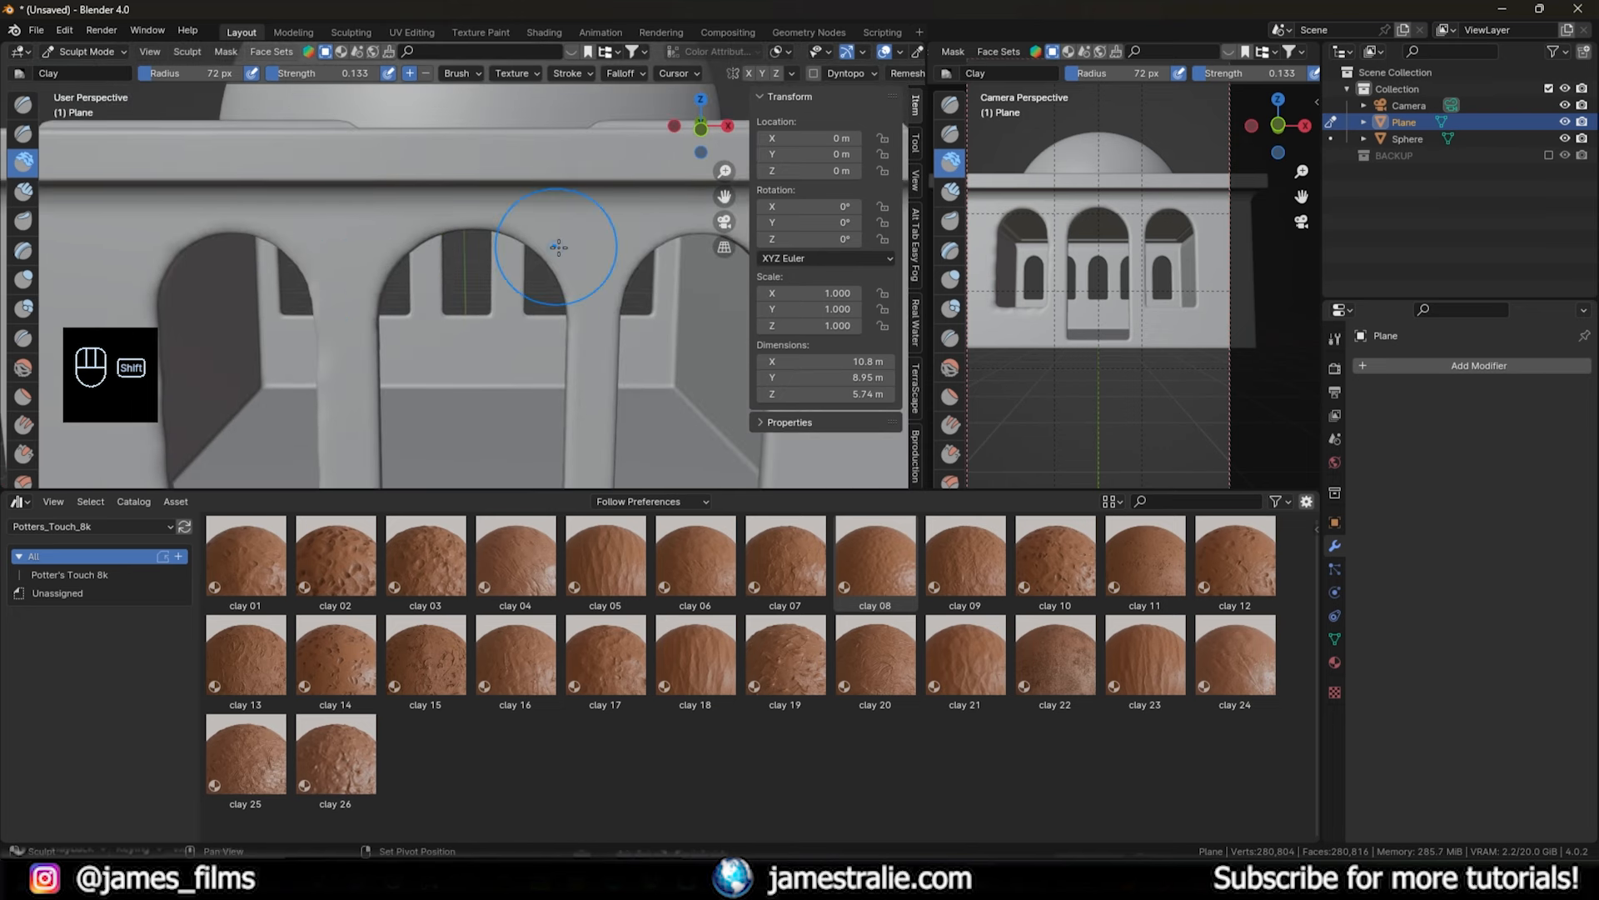
# - Smooth the edge down the middle arch's right jamb to its lower corner
pyautogui.keyDown('shift'); pyautogui.moveTo(571, 383); pyautogui.dragTo(594, 188, button='middle'); pyautogui.keyUp('shift')
pyautogui.keyDown('shift'); pyautogui.moveTo(594, 191); pyautogui.dragTo(592, 366); pyautogui.keyUp('shift')
pyautogui.keyDown('shift'); pyautogui.moveTo(592, 369); pyautogui.dragTo(591, 405); pyautogui.keyUp('shift')
pyautogui.keyDown('shift'); pyautogui.moveTo(592, 407); pyautogui.dragTo(590, 403); pyautogui.keyUp('shift')
# - Set the brush radius to 30 px and sculpt a wavy, softened edge up the middle arch's left jamb
pyautogui.press('f')
pyautogui.click(397, 383)
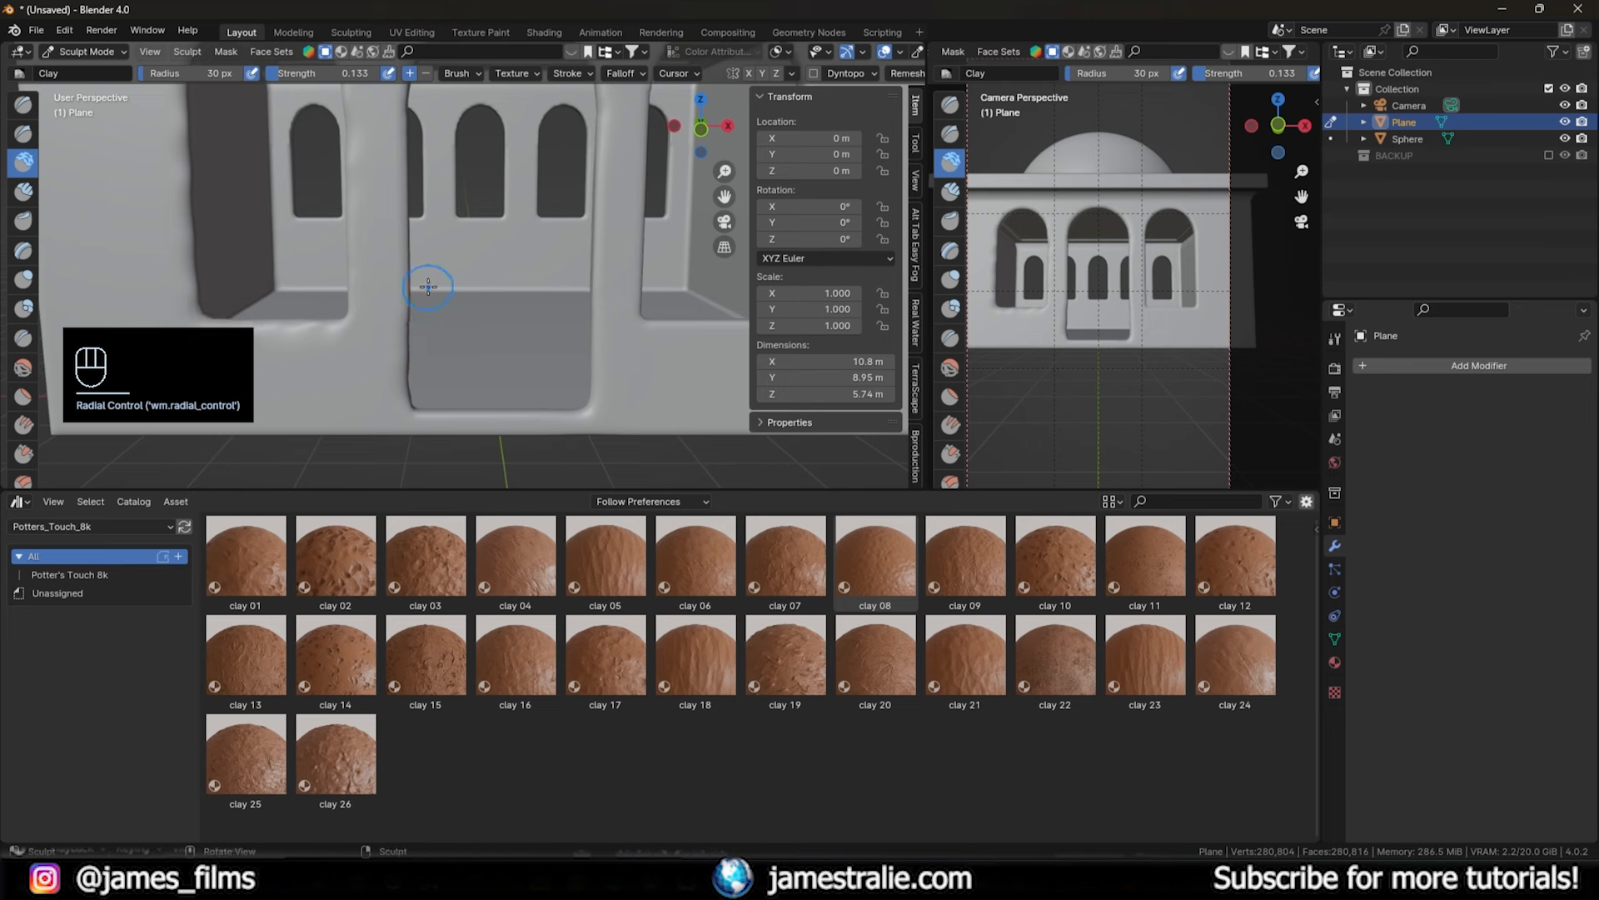
pyautogui.keyDown('shift'); pyautogui.moveTo(428, 287); pyautogui.dragTo(438, 296, button='middle'); pyautogui.keyUp('shift')
pyautogui.keyDown('shift'); pyautogui.moveTo(375, 380); pyautogui.dragTo(373, 252); pyautogui.keyUp('shift')
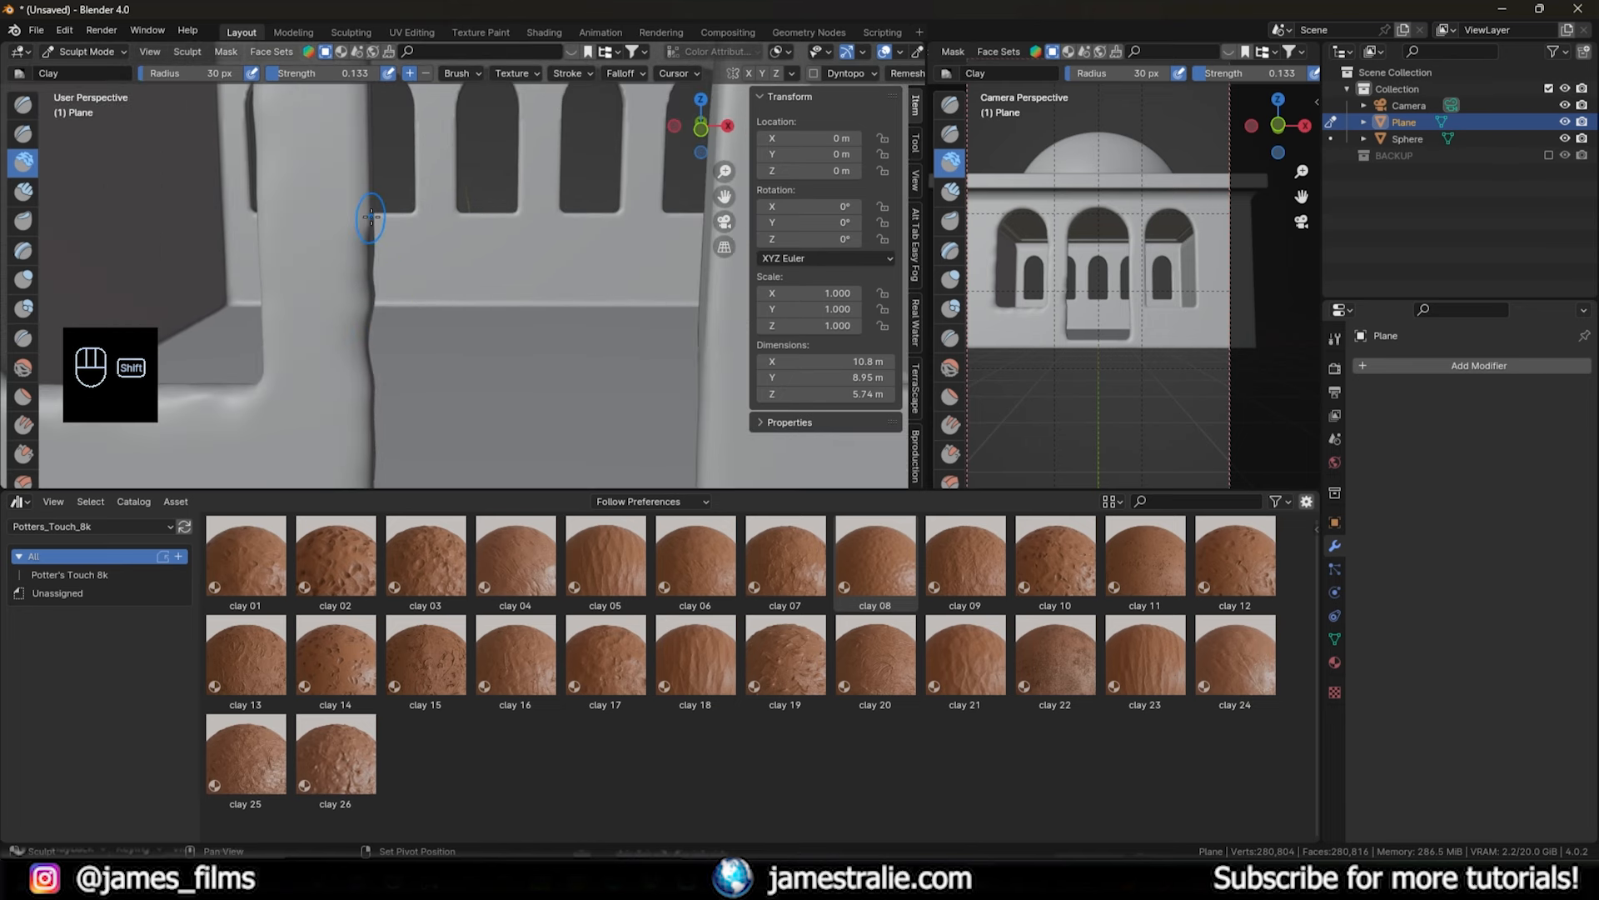
pyautogui.keyDown('shift'); pyautogui.moveTo(372, 217); pyautogui.dragTo(377, 229, button='middle'); pyautogui.keyUp('shift')
# - Reduce the Clay brush to 12 px radius and 0.104 strength, then refine the middle arch's left edge up to the curve
pyautogui.moveTo(276, 76); pyautogui.dragTo(284, 77)
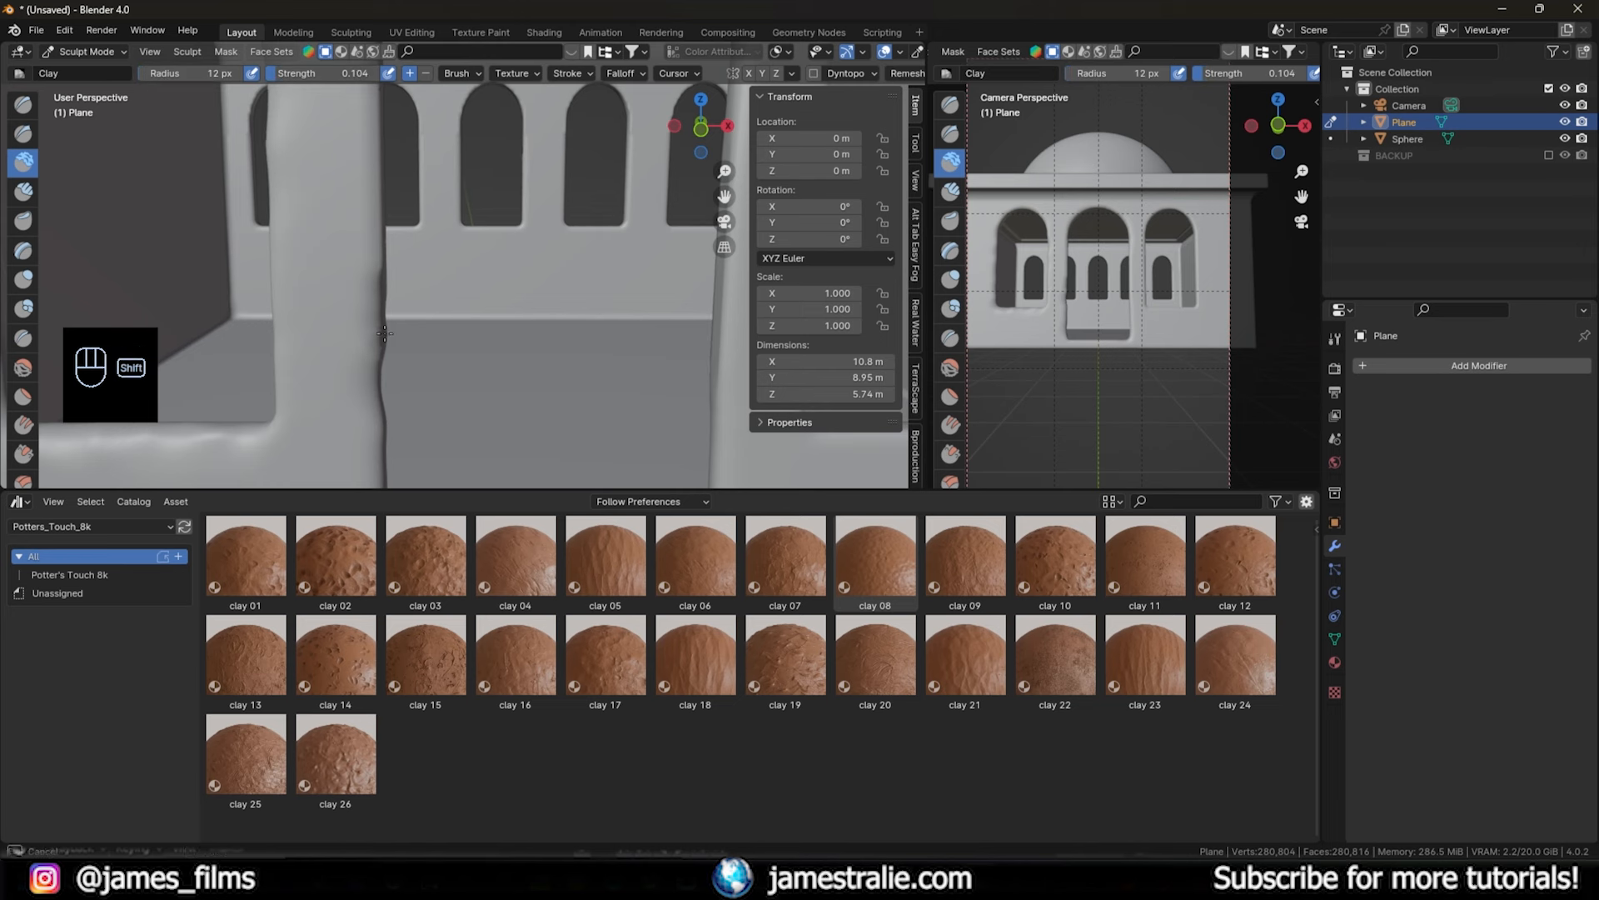
pyautogui.keyDown('shift'); pyautogui.moveTo(385, 265); pyautogui.dragTo(385, 234); pyautogui.keyUp('shift')
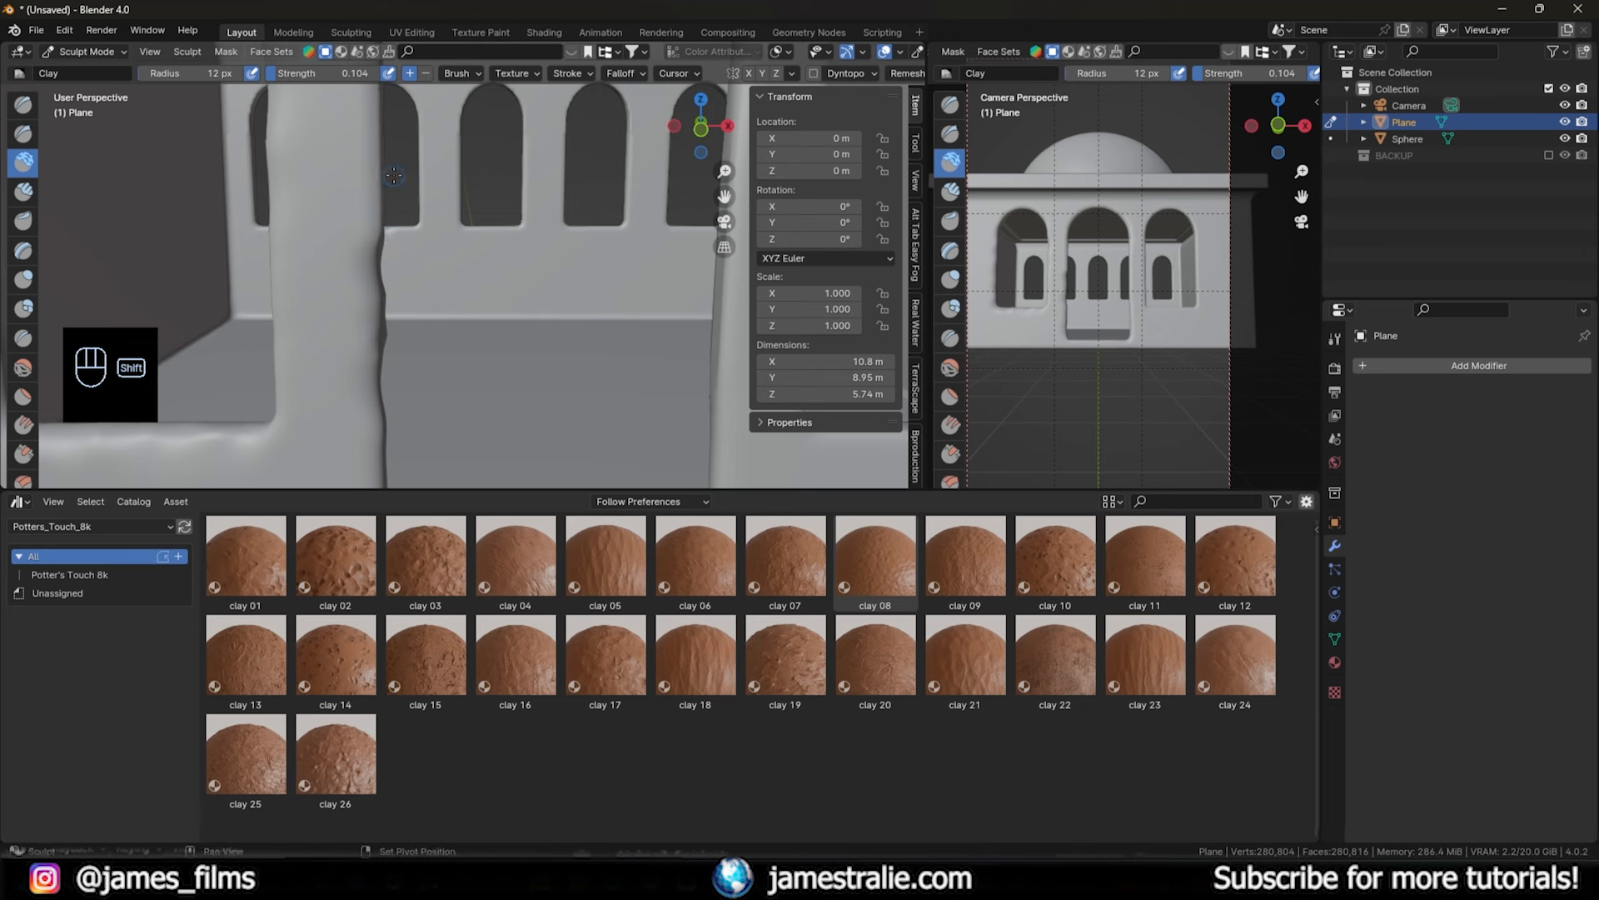
pyautogui.moveTo(386, 234); pyautogui.dragTo(377, 290, button='middle')
pyautogui.keyDown('shift'); pyautogui.moveTo(378, 291); pyautogui.dragTo(372, 259); pyautogui.keyUp('shift')
pyautogui.moveTo(374, 188)
pyautogui.mouseDown(button='middle')
pyautogui.moveTo(379, 138)
pyautogui.moveTo(371, 173)
pyautogui.mouseUp(button='middle')
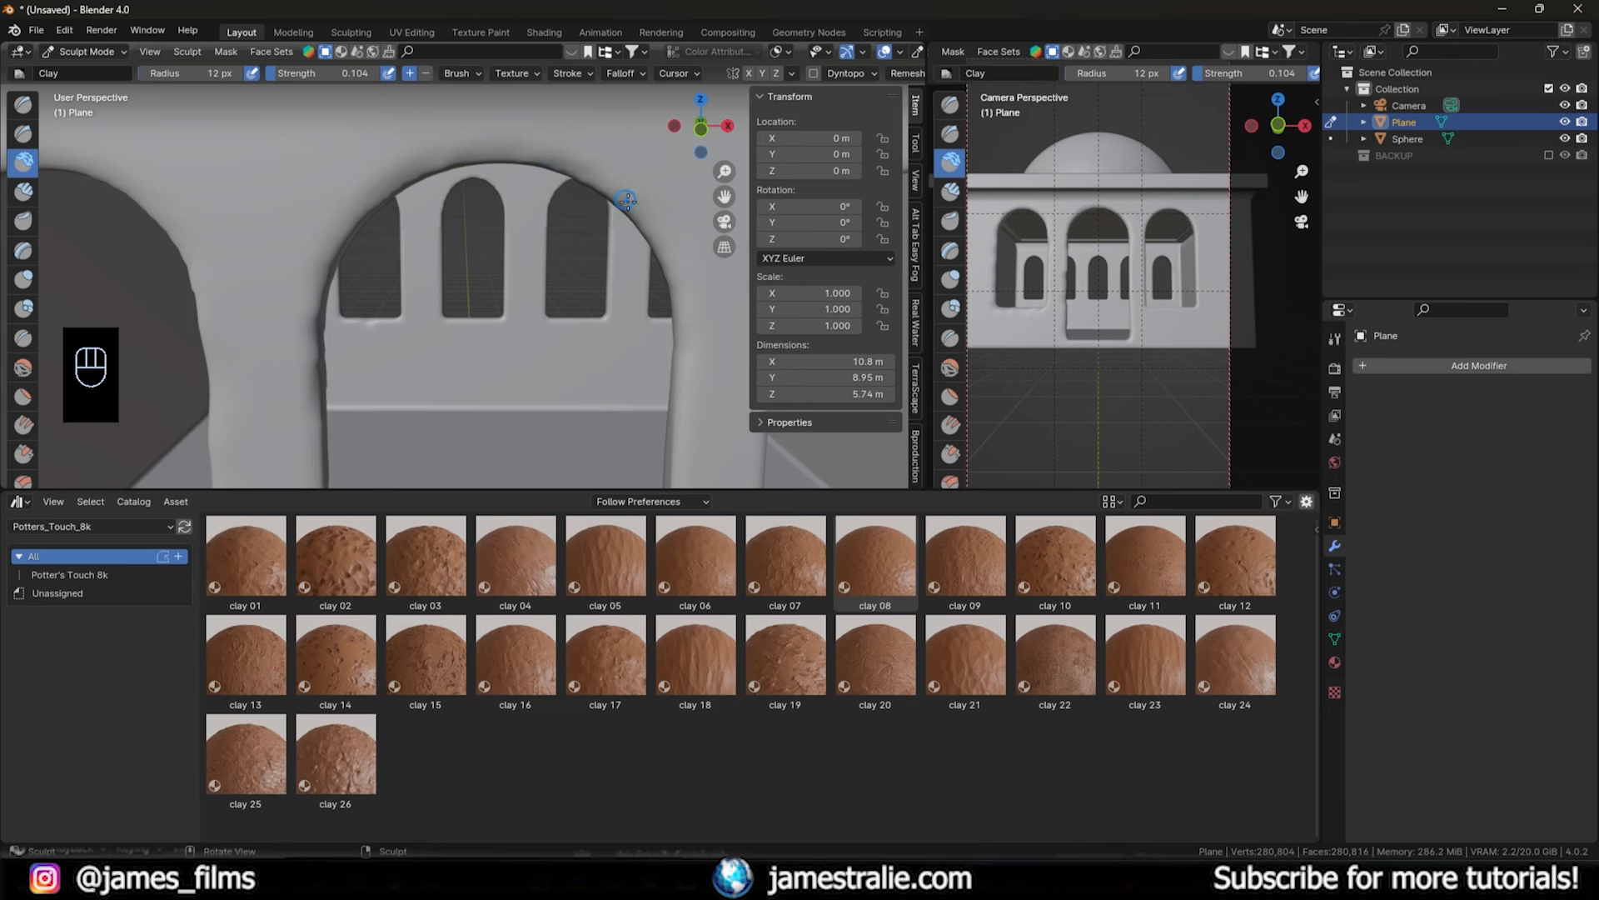
# - Sculpt an uneven edge along the right arch's sill and up its right jamb around the curve
pyautogui.keyDown('shift'); pyautogui.moveTo(725, 349); pyautogui.dragTo(564, 88, button='middle'); pyautogui.keyUp('shift')
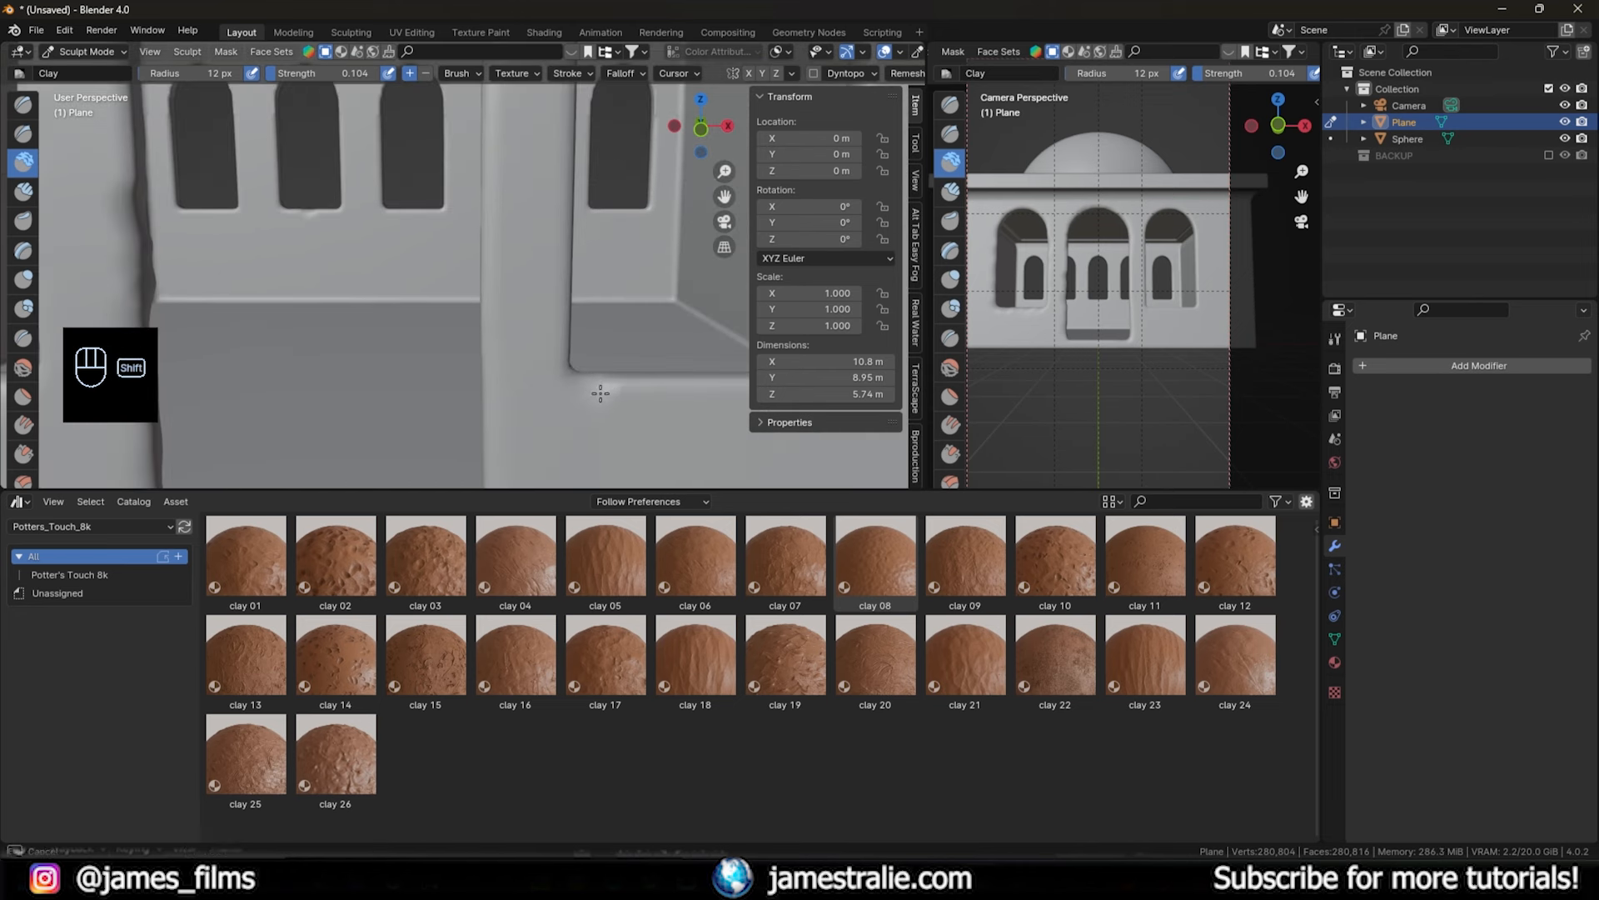
pyautogui.keyDown('shift'); pyautogui.moveTo(663, 386); pyautogui.dragTo(557, 386, button='middle'); pyautogui.keyUp('shift')
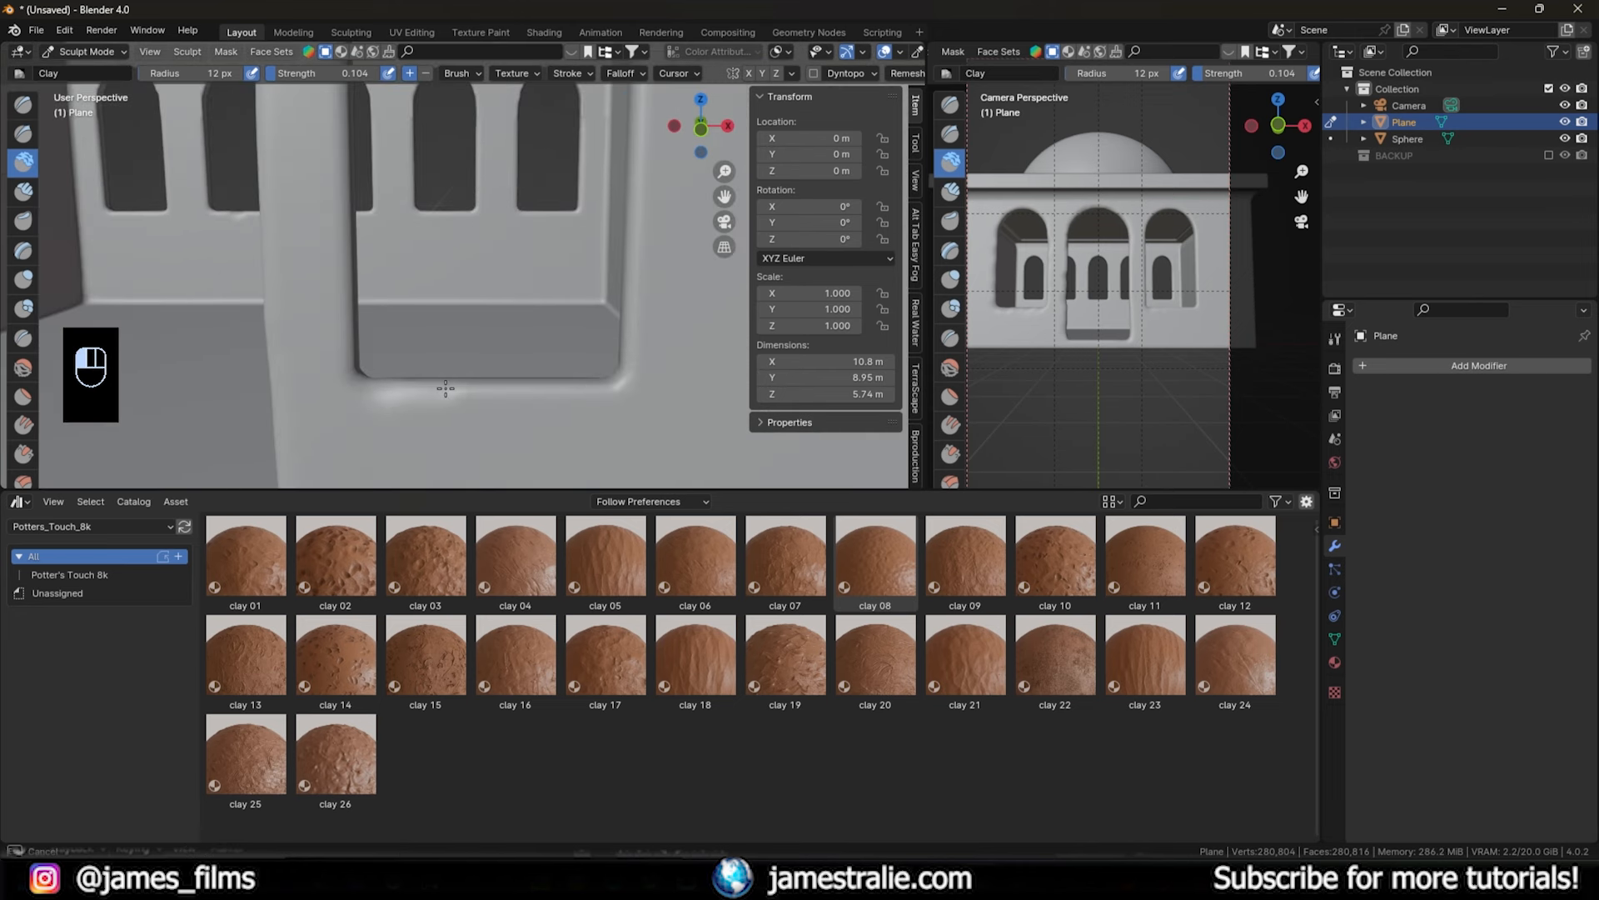
pyautogui.moveTo(534, 395); pyautogui.dragTo(613, 387)
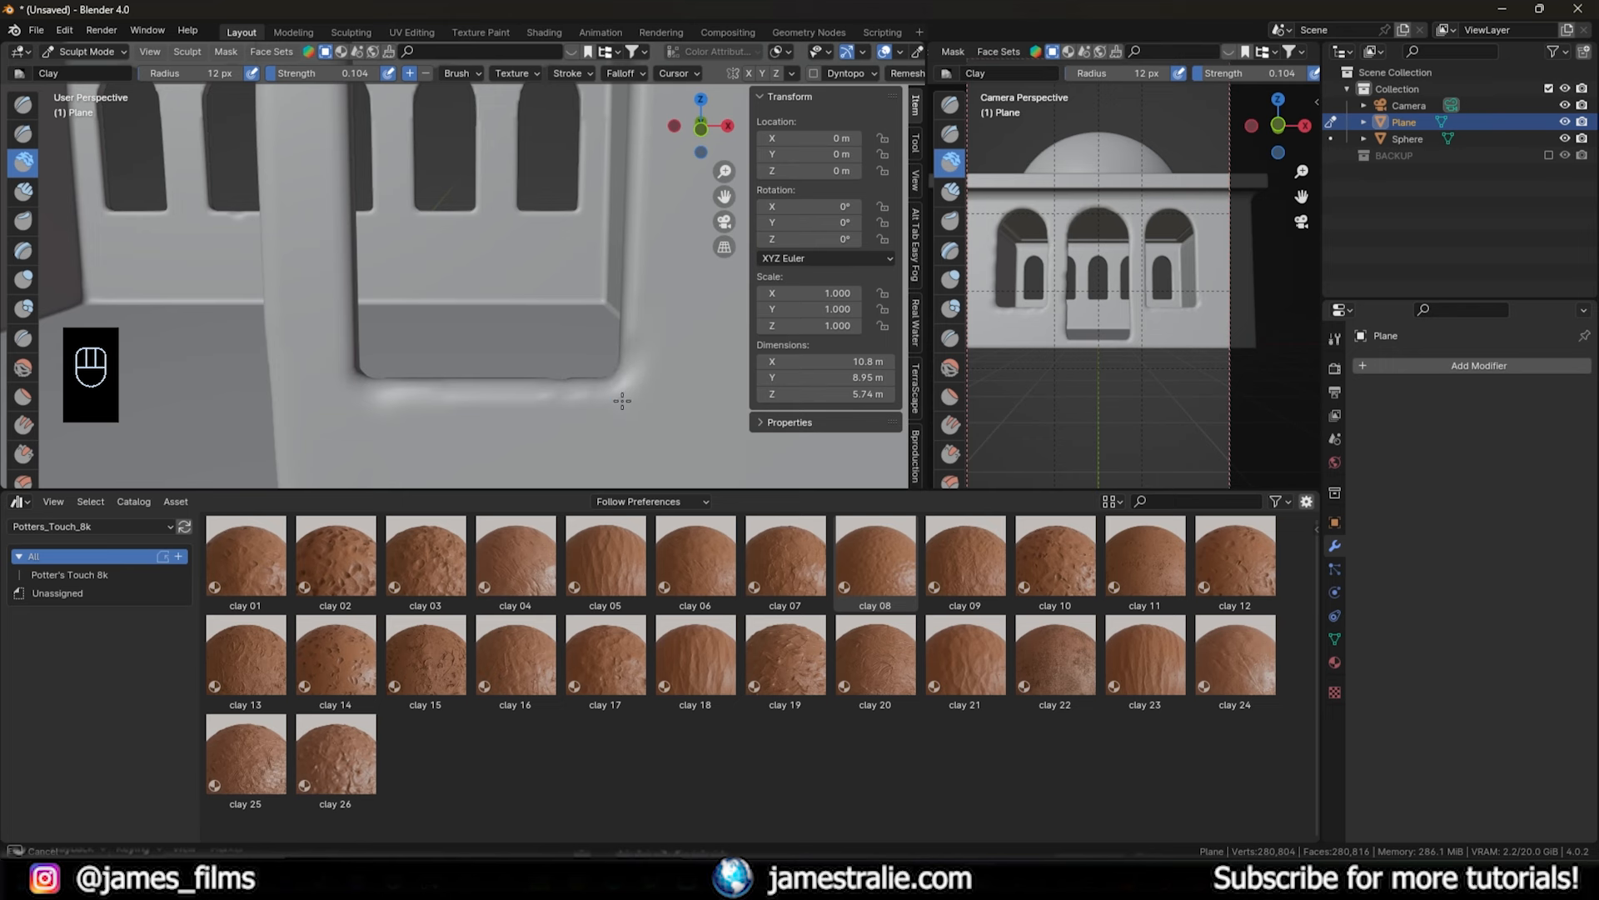
pyautogui.keyDown('shift'); pyautogui.scroll(3, 620, 391); pyautogui.keyUp('shift')
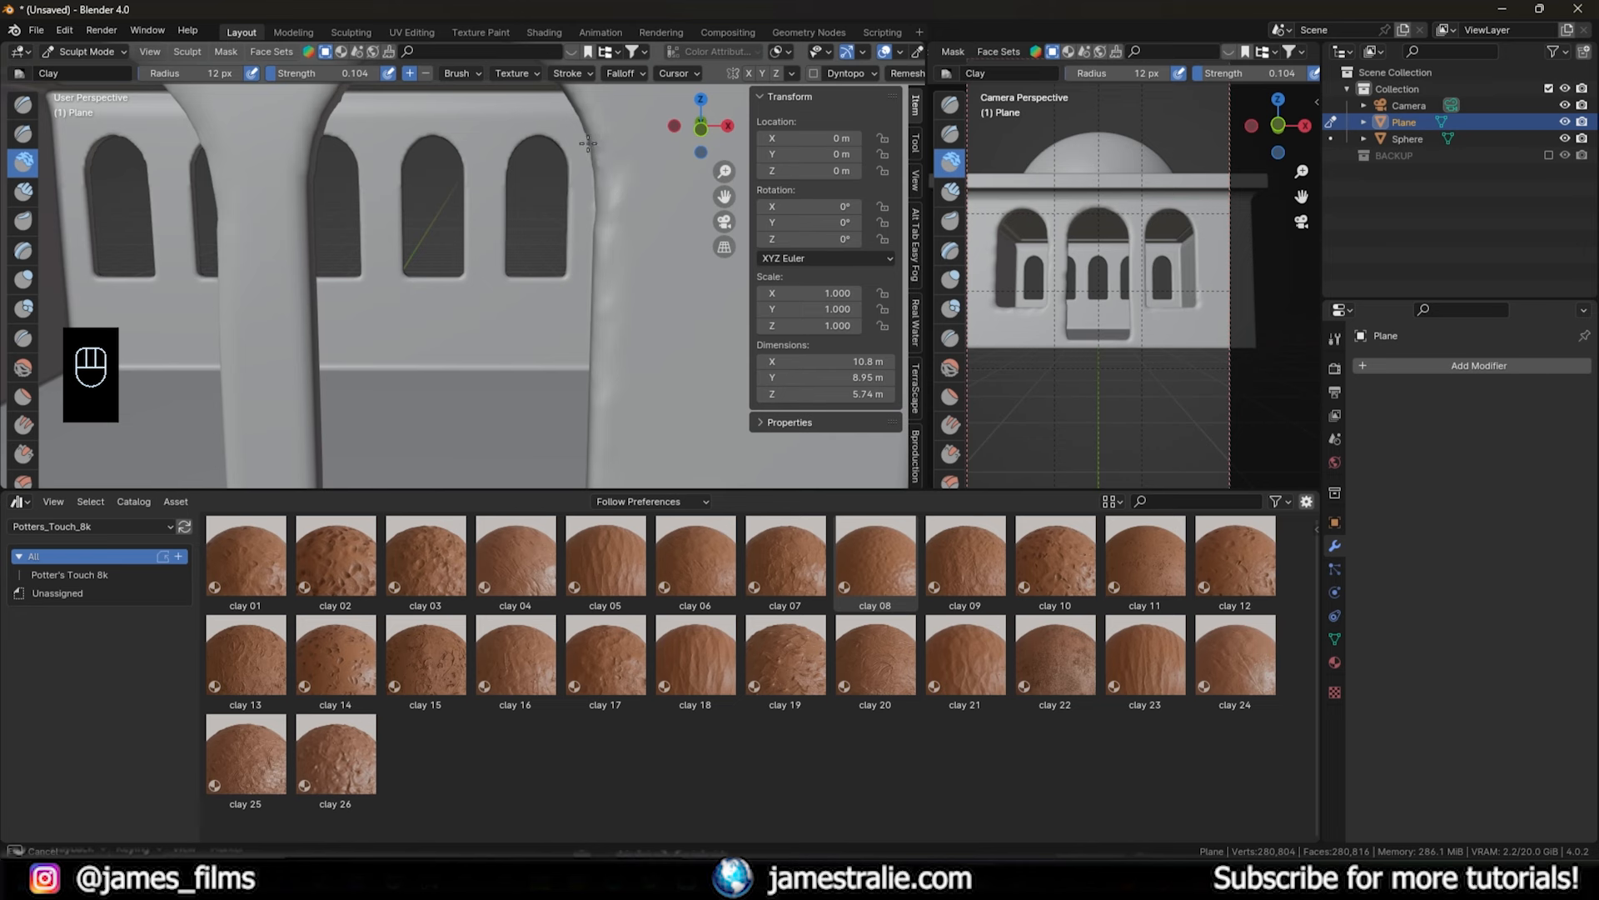
pyautogui.keyDown('shift'); pyautogui.scroll(3, 599, 183); pyautogui.keyUp('shift')
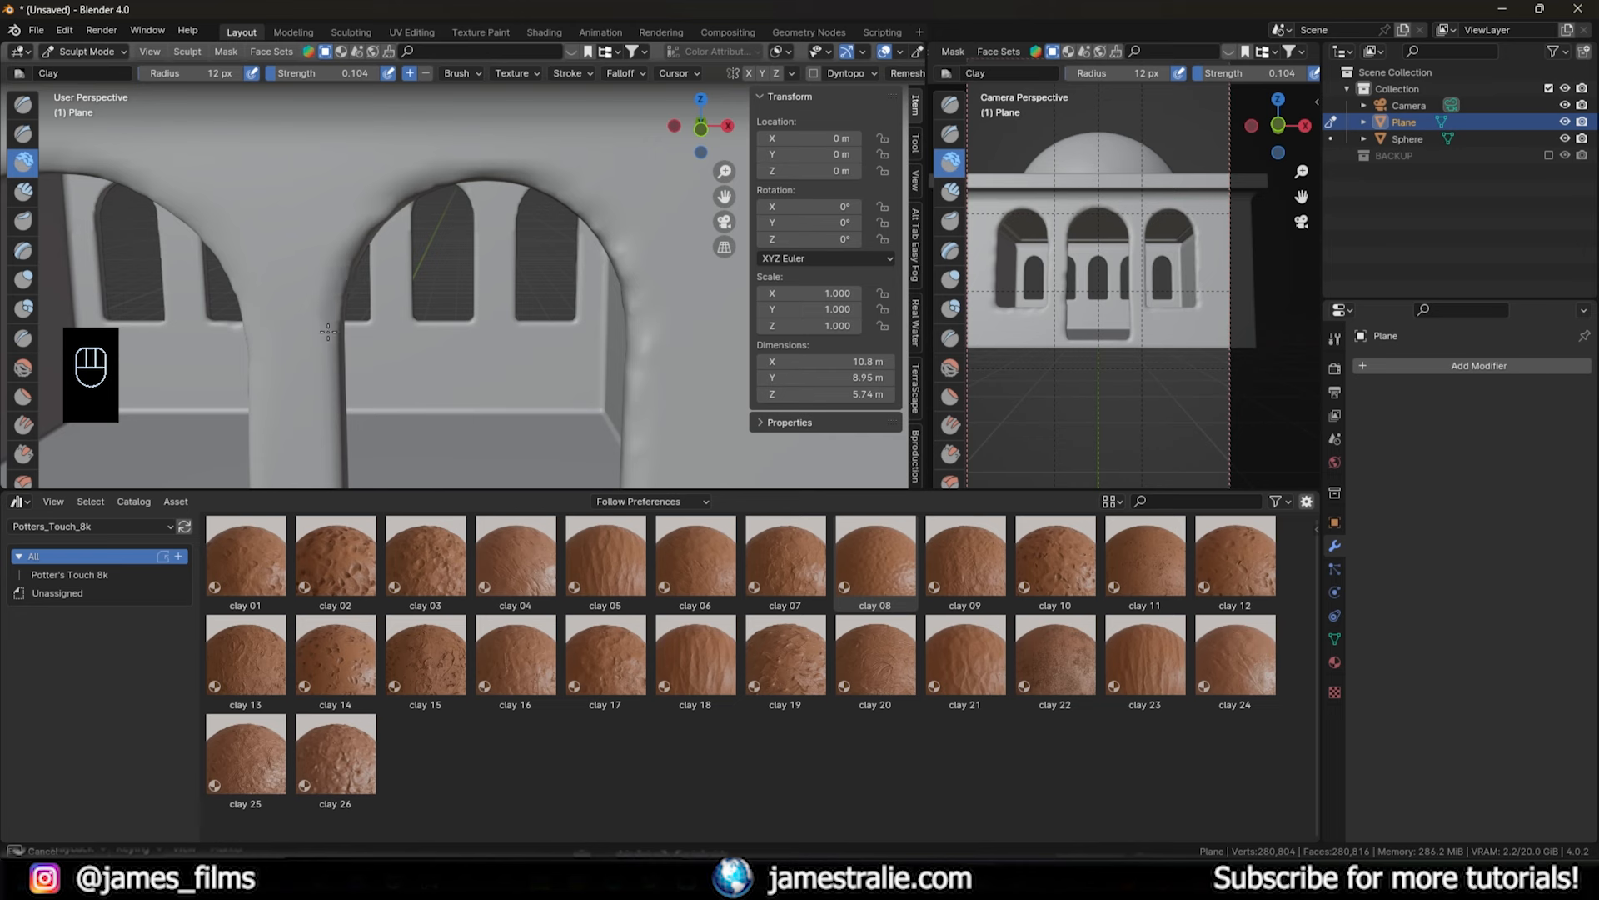
# - Roughen and smooth the right arch's left jamb down to the corner of the sill
pyautogui.moveTo(344, 430); pyautogui.dragTo(340, 443)
pyautogui.keyDown('shift'); pyautogui.moveTo(339, 443); pyautogui.dragTo(396, 225, button='middle'); pyautogui.keyUp('shift')
pyautogui.moveTo(423, 260); pyautogui.dragTo(421, 270)
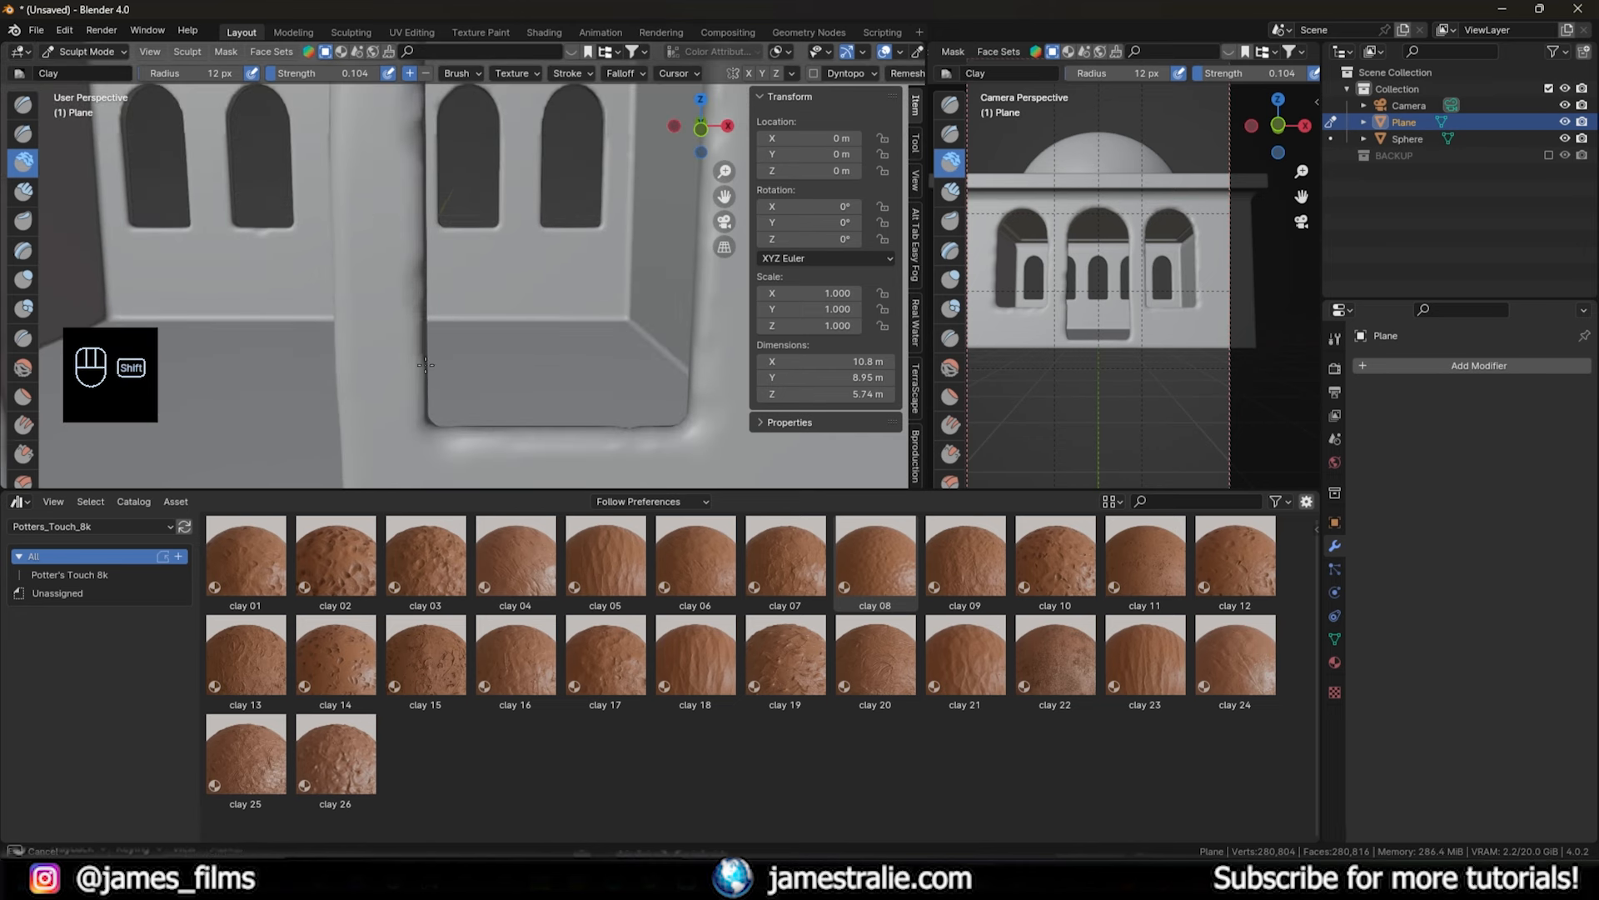
pyautogui.keyDown('shift'); pyautogui.moveTo(424, 427); pyautogui.dragTo(460, 440); pyautogui.keyUp('shift')
# - Switch to the Clay Strips brush at 40 px radius, then build up and smooth a patch on the wall beside the right arch
pyautogui.press('f')
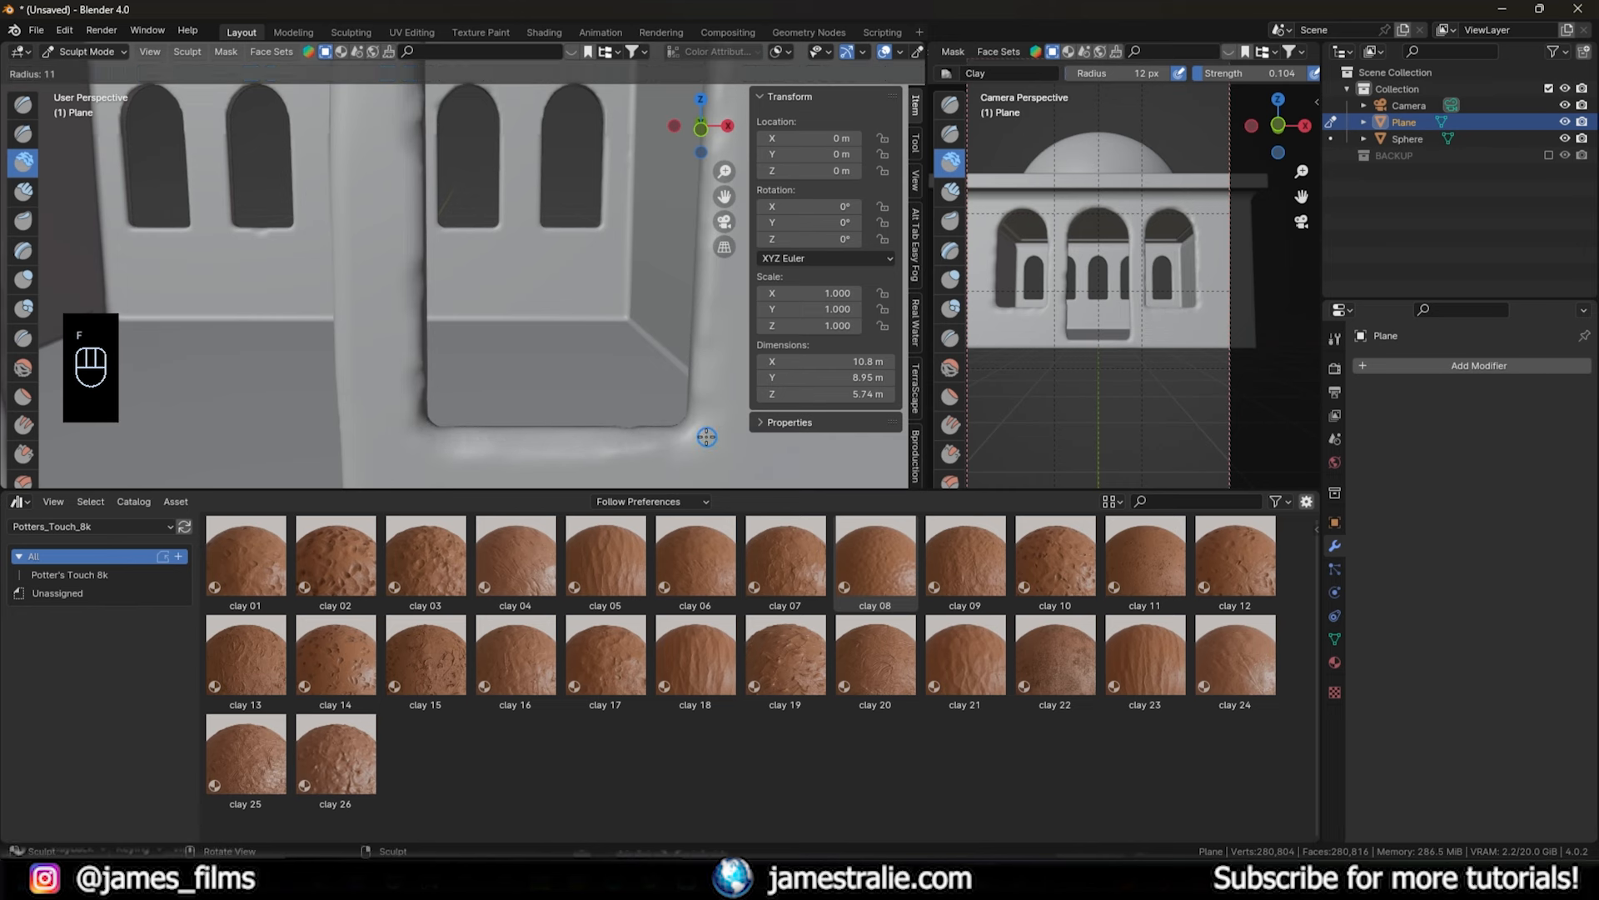
pyautogui.click(726, 406)
pyautogui.scroll(-2, 726, 406)
pyautogui.scroll(3, 614, 375)
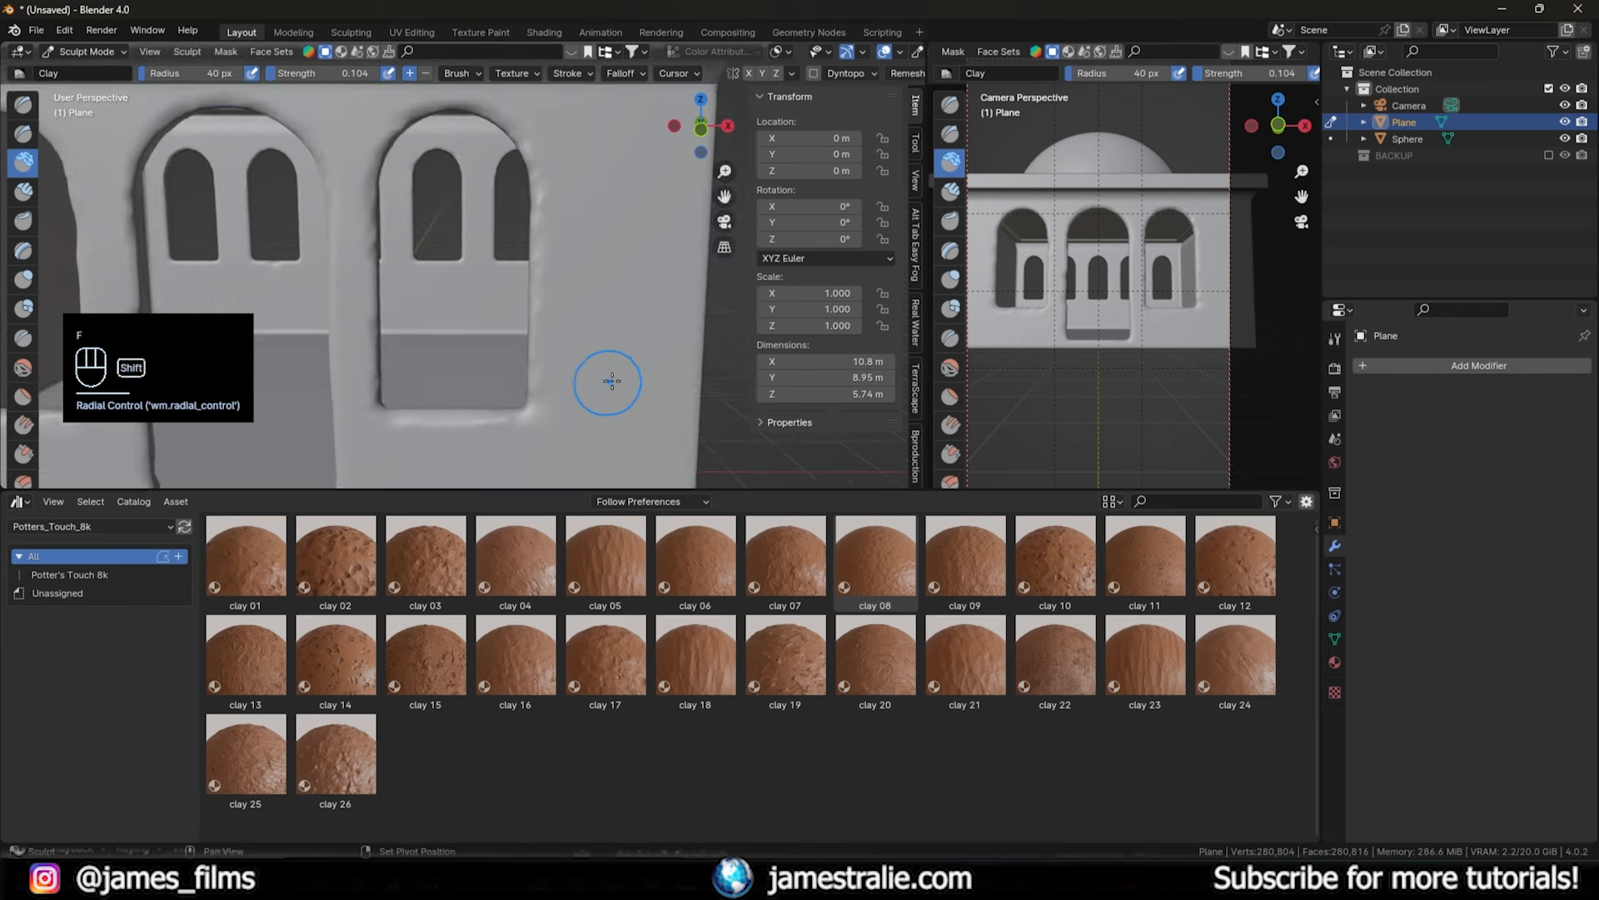
pyautogui.scroll(2, 511, 258)
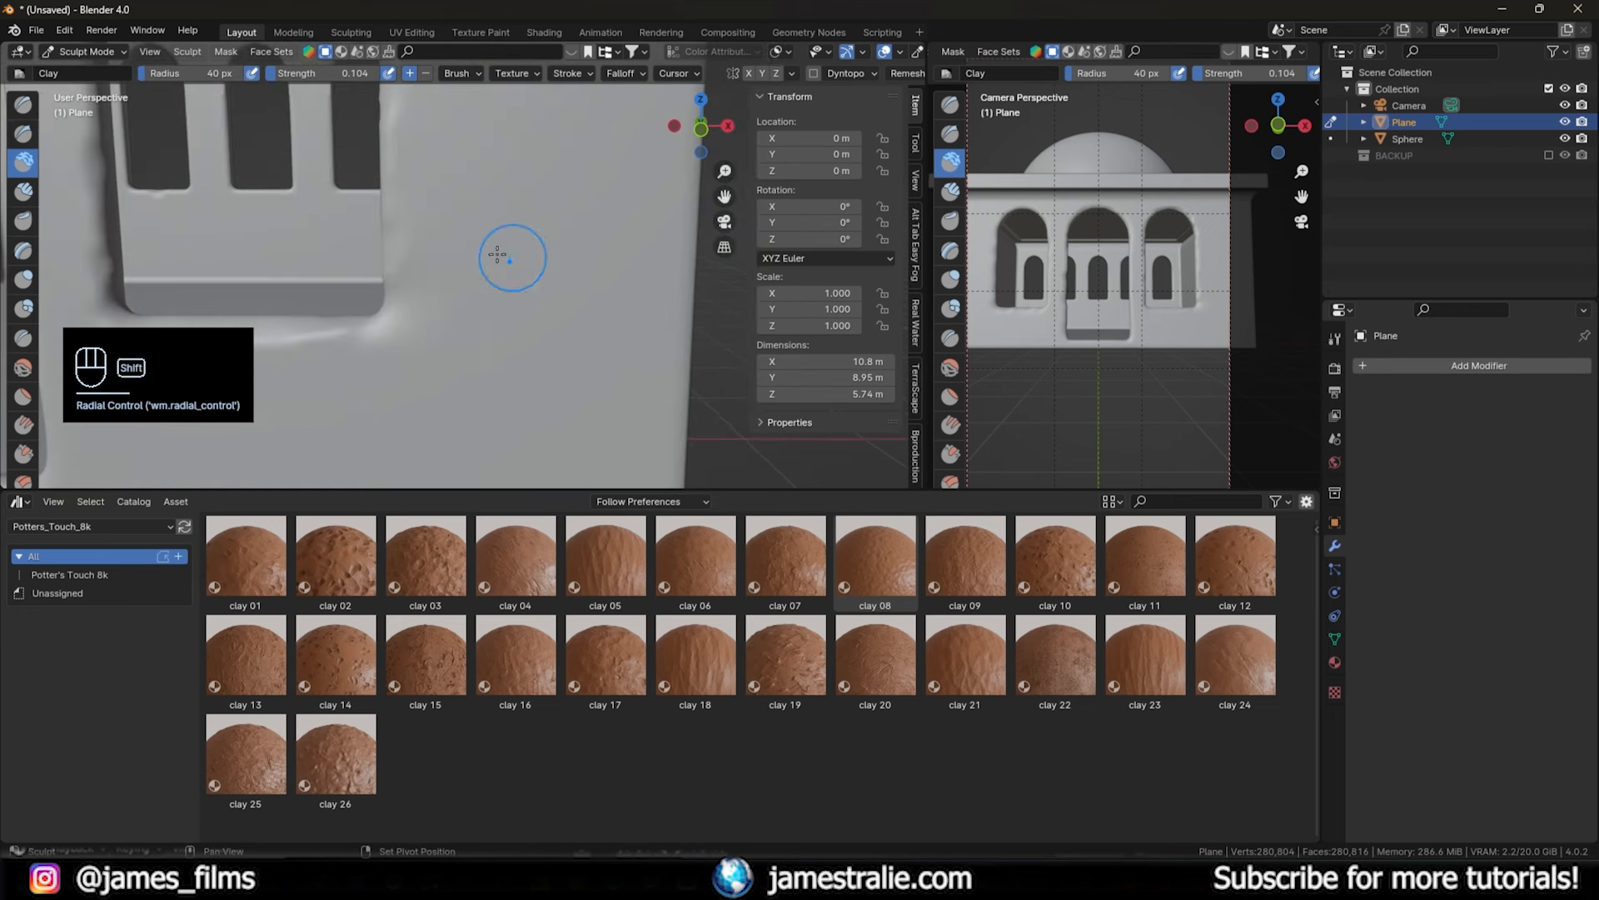
pyautogui.click(34, 194)
pyautogui.moveTo(467, 275)
pyautogui.mouseDown()
pyautogui.moveTo(535, 275)
pyautogui.moveTo(511, 296)
pyautogui.moveTo(571, 257)
pyautogui.mouseUp()
pyautogui.moveTo(571, 258)
pyautogui.mouseDown(button='middle')
pyautogui.moveTo(507, 161)
pyautogui.moveTo(489, 258)
pyautogui.mouseUp(button='middle')
pyautogui.moveTo(489, 257)
pyautogui.mouseDown()
pyautogui.moveTo(574, 239)
pyautogui.moveTo(490, 237)
pyautogui.mouseUp()
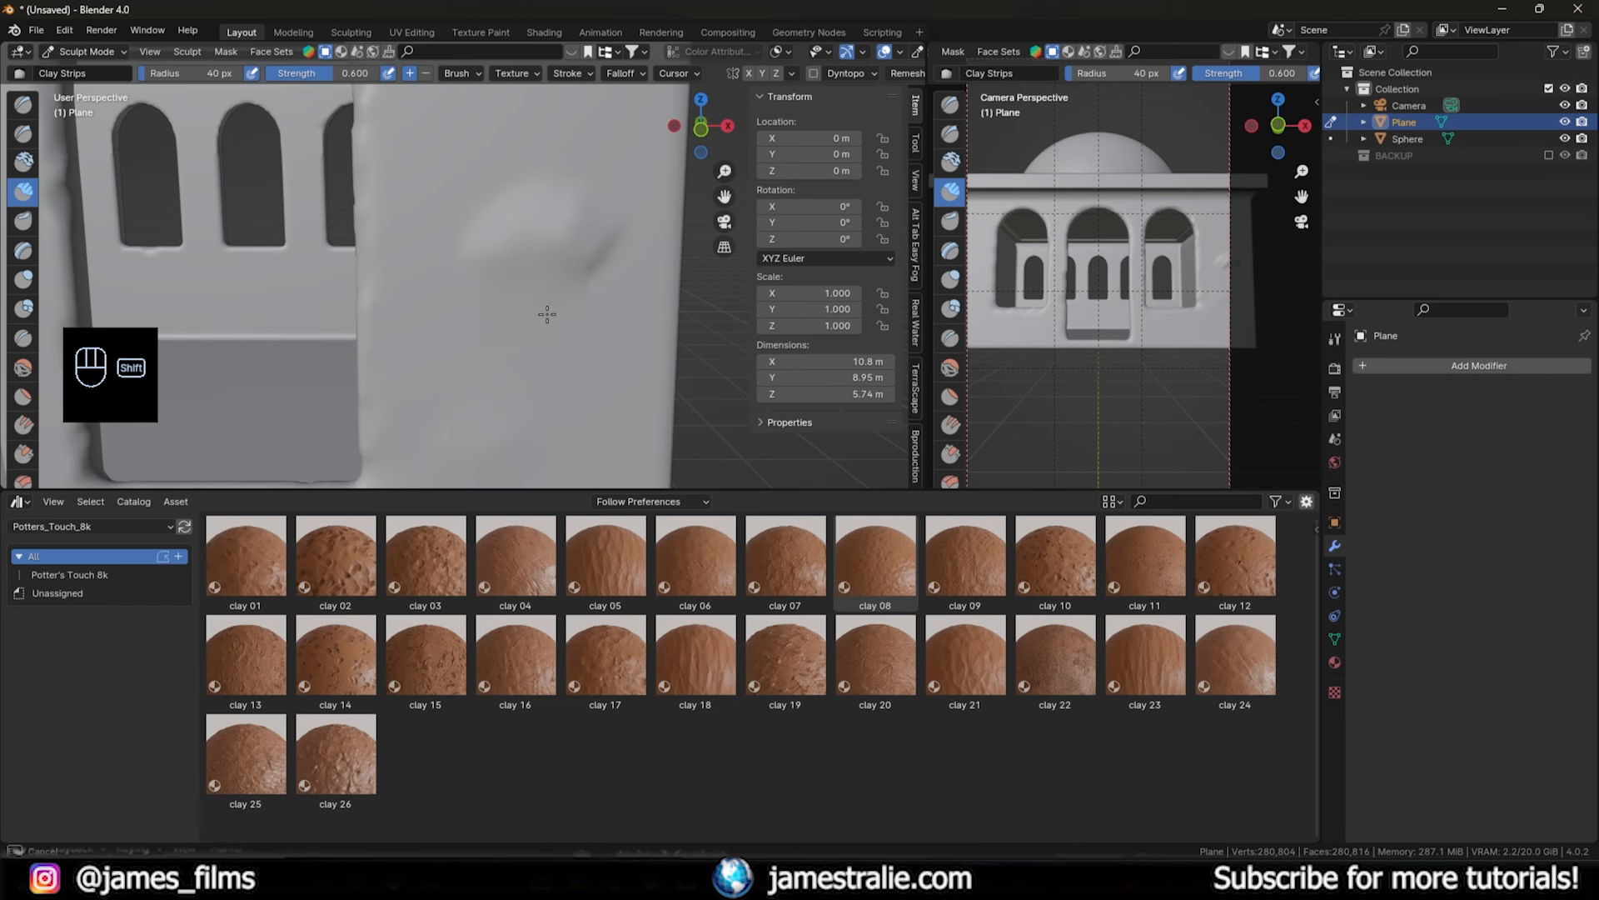
pyautogui.keyDown('shift'); pyautogui.moveTo(540, 176); pyautogui.dragTo(486, 215); pyautogui.keyUp('shift')
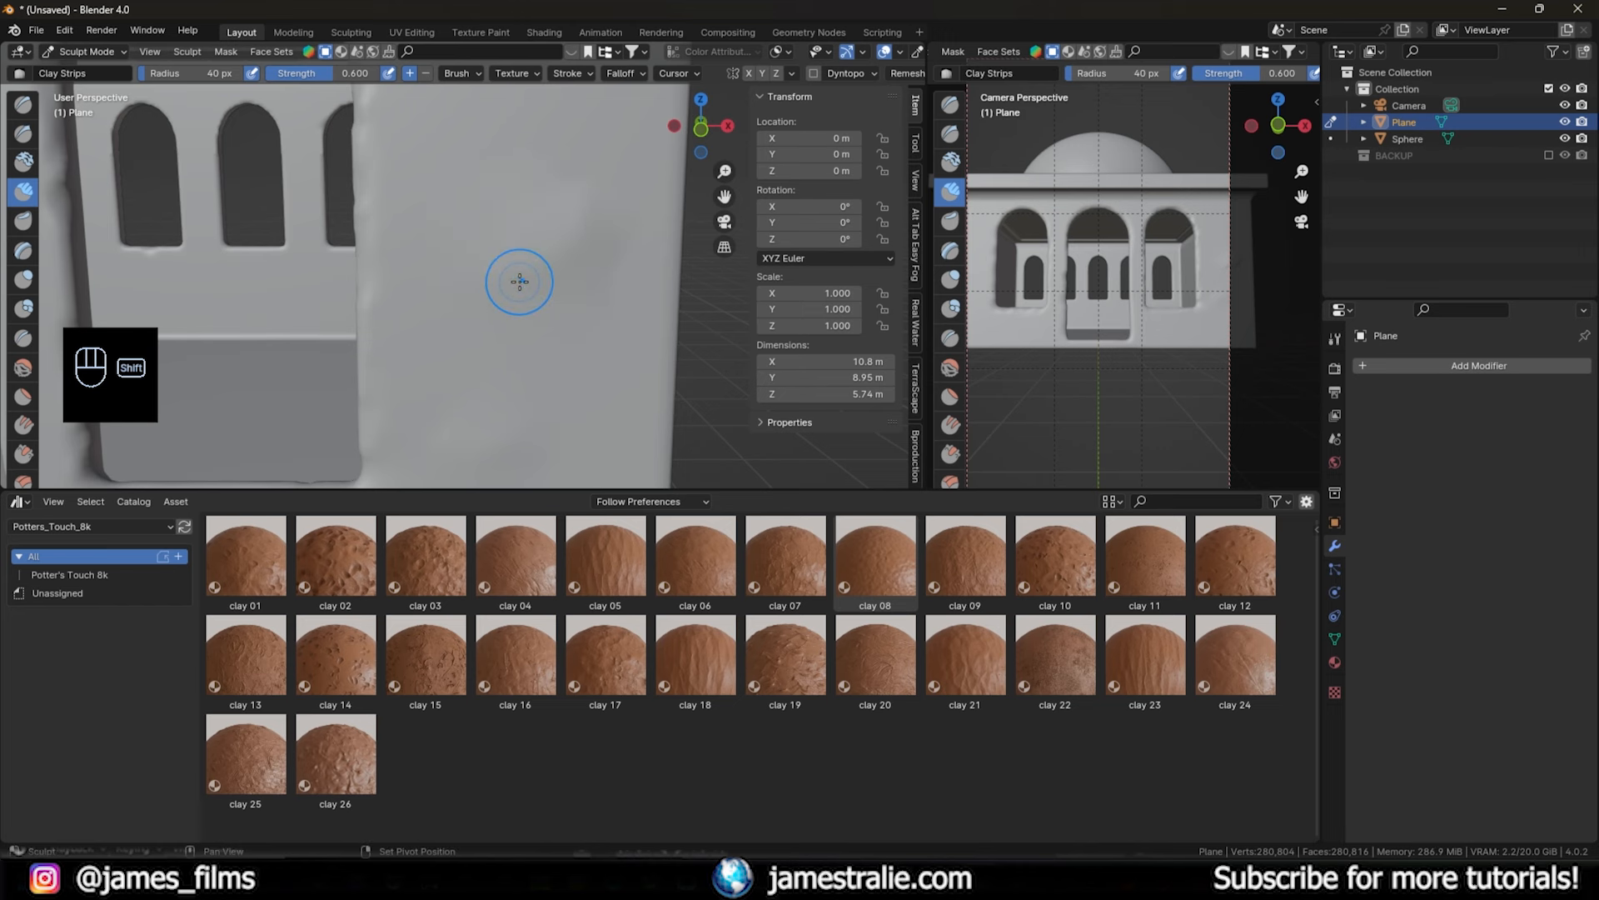
# - Add another Clay Strips bump on the wall beside the right arch and smooth the area, using a 44 px radius
pyautogui.moveTo(447, 328); pyautogui.dragTo(558, 230)
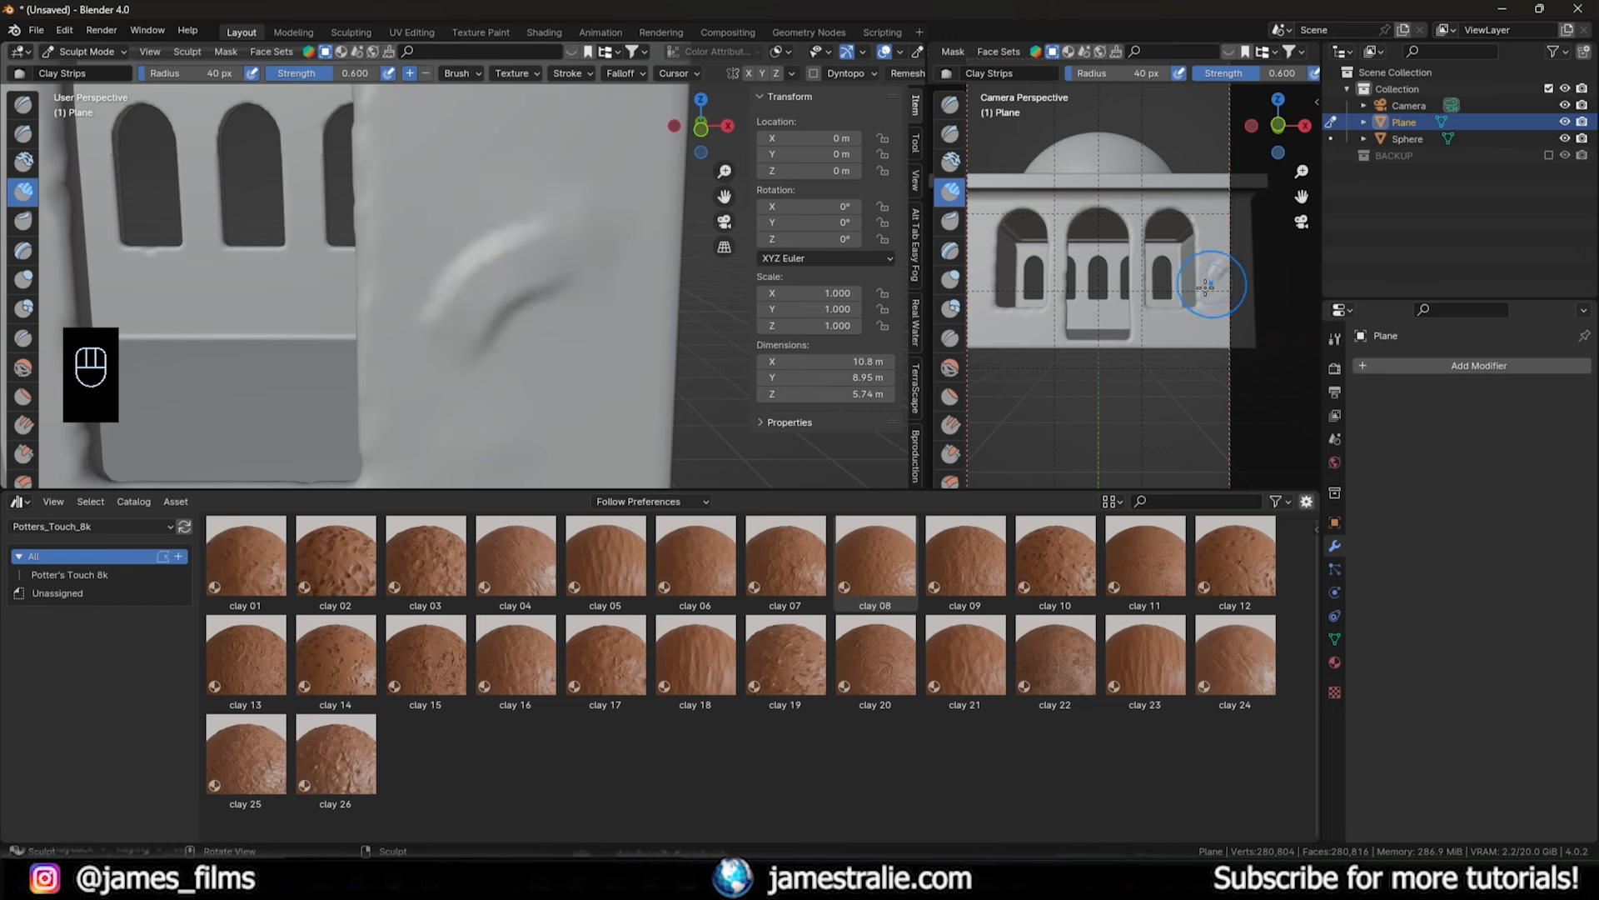
pyautogui.moveTo(464, 320)
pyautogui.keyDown('shift'); pyautogui.mouseDown()
pyautogui.moveTo(449, 283)
pyautogui.moveTo(500, 256)
pyautogui.mouseUp(); pyautogui.keyUp('shift')
pyautogui.keyDown('shift'); pyautogui.moveTo(581, 272); pyautogui.dragTo(500, 204, button='middle'); pyautogui.keyUp('shift')
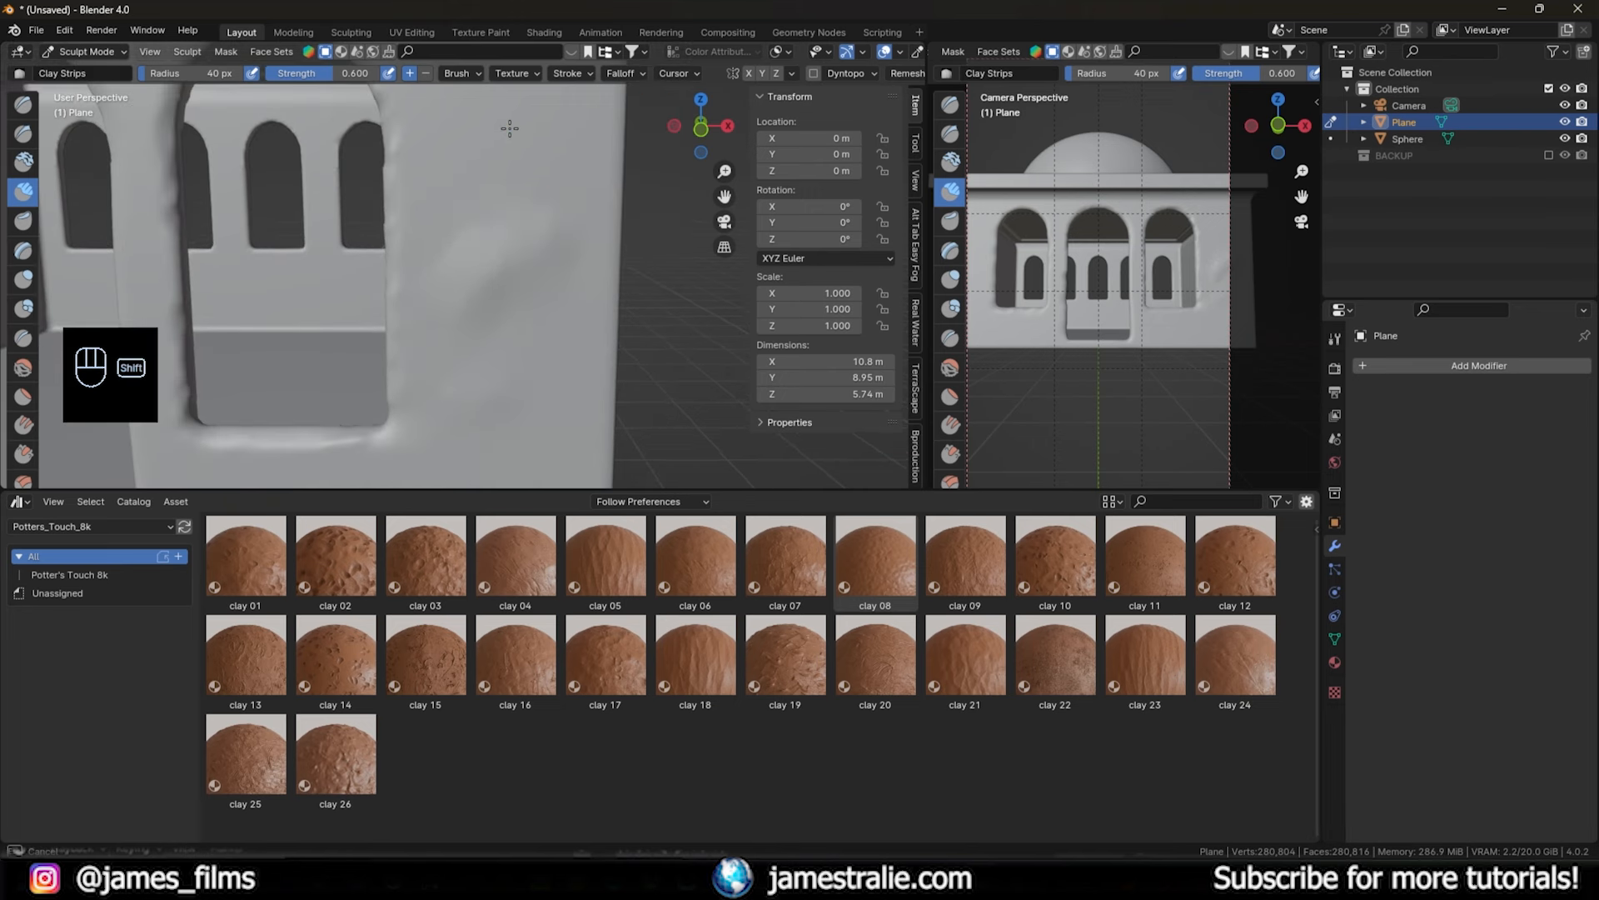
pyautogui.press('f')
pyautogui.keyDown('shift'); pyautogui.moveTo(482, 152); pyautogui.dragTo(452, 150); pyautogui.keyUp('shift')
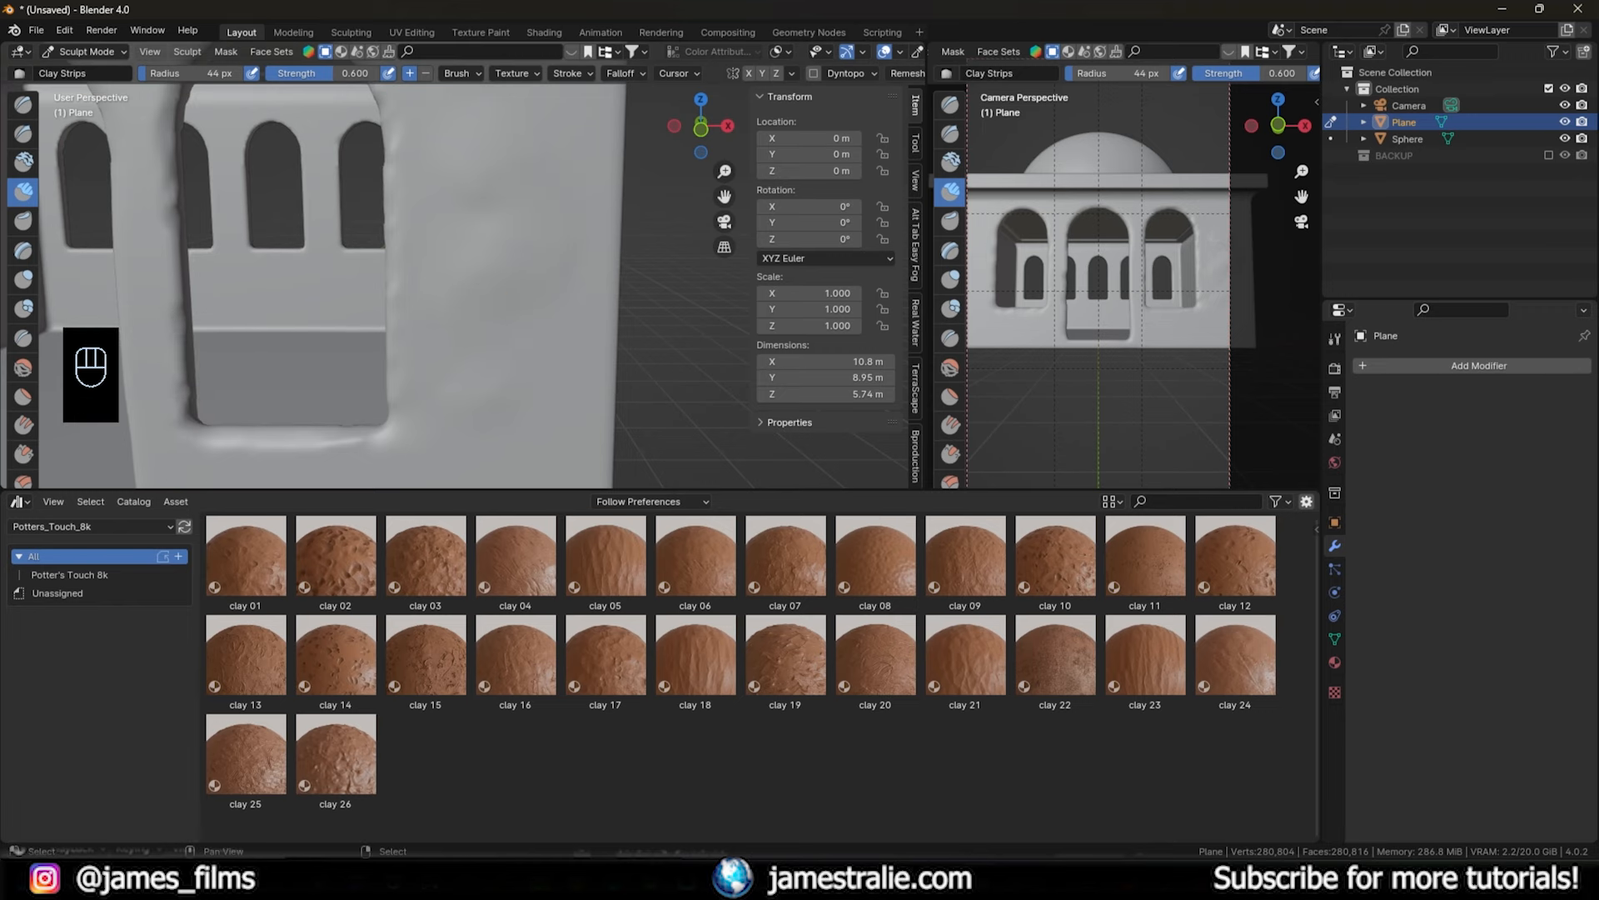
# - Switch to the reference image board and examine the curved white wall beside the dark gate
pyautogui.hotkey('alt', 'Tab')
pyautogui.scroll(-5, 612, 579)
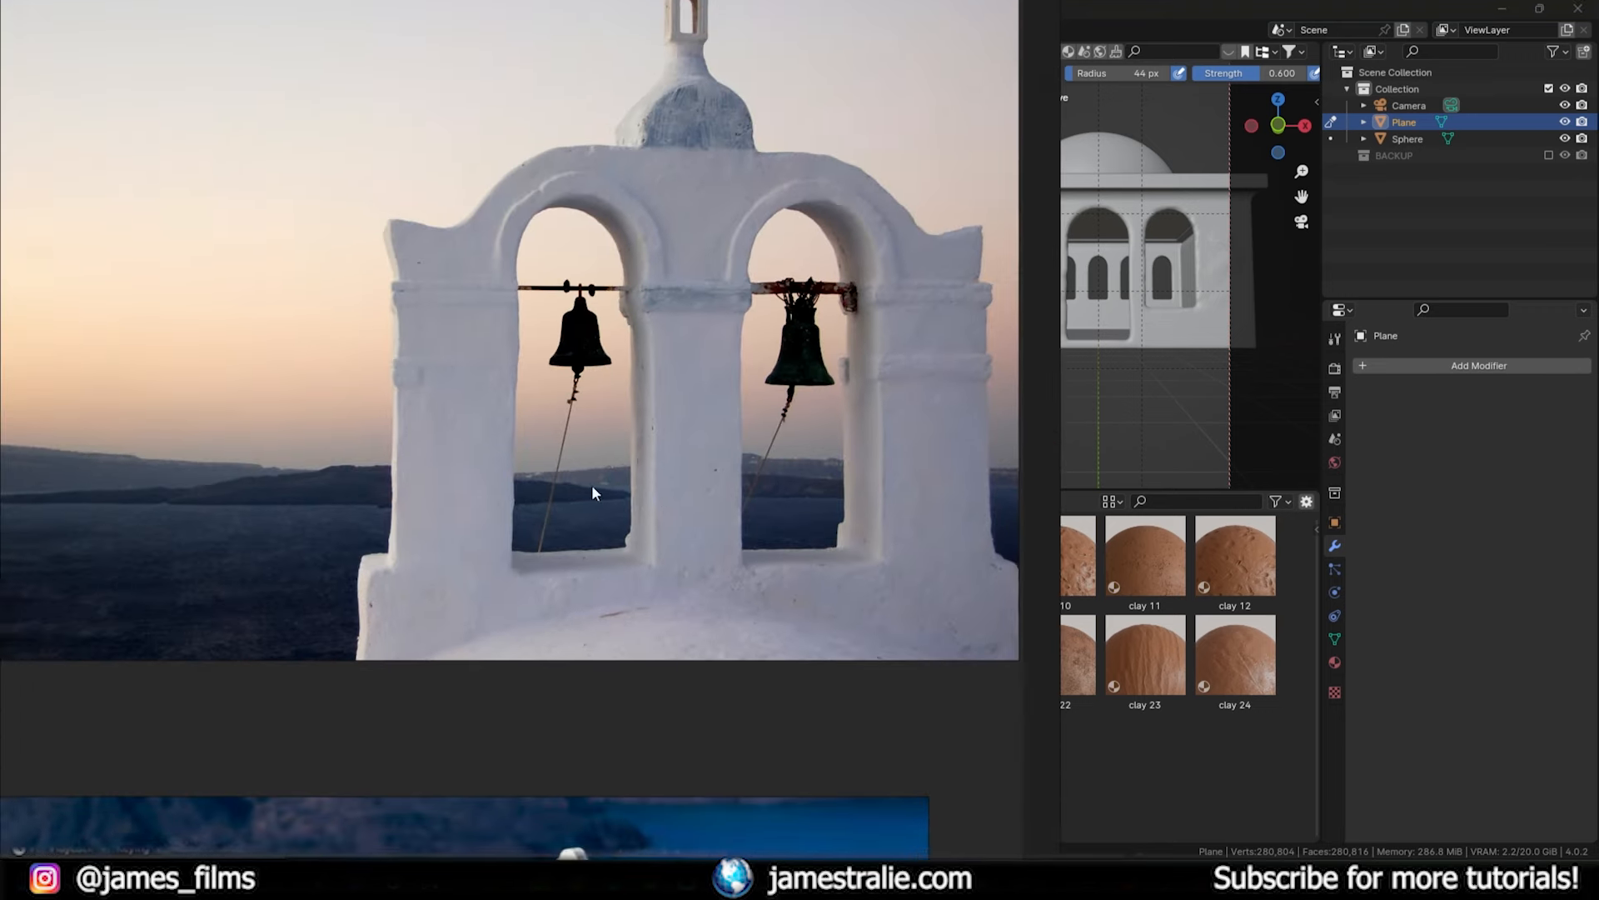
pyautogui.moveTo(556, 468); pyautogui.dragTo(822, 340, button='right')
pyautogui.moveTo(275, 493); pyautogui.dragTo(638, 175, button='middle')
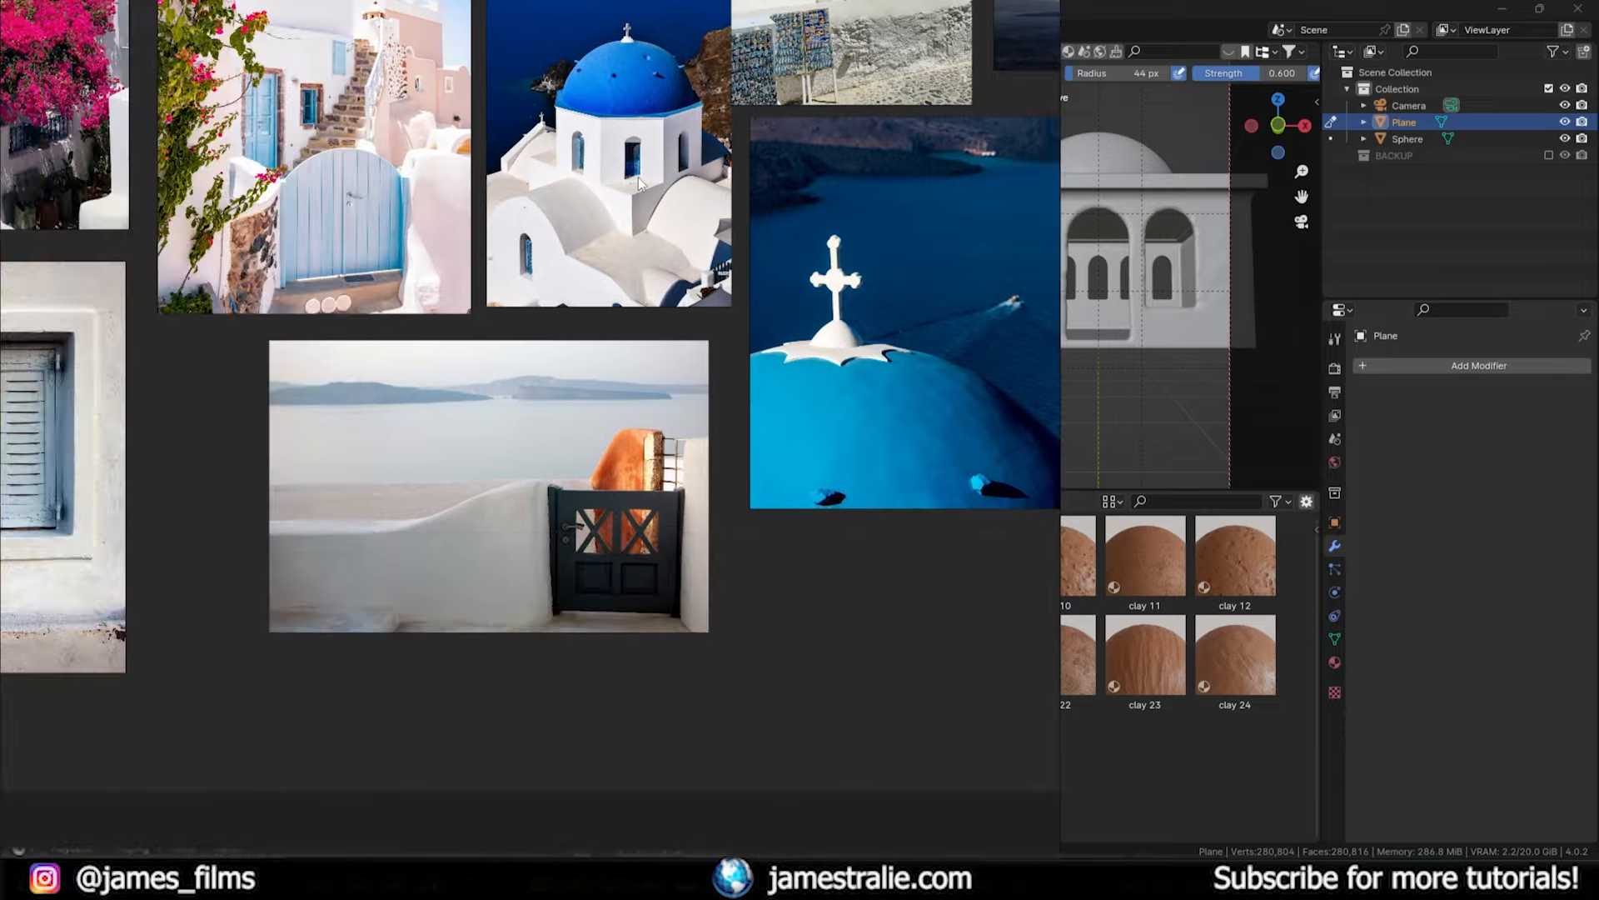
pyautogui.scroll(6, 488, 603)
pyautogui.moveTo(488, 604); pyautogui.dragTo(704, 535, button='middle')
pyautogui.scroll(-7, 340, 395)
# - Examine the plaster surfaces in the white staircase photo and the neighbouring rough wall photo
pyautogui.moveTo(335, 366); pyautogui.dragTo(716, 389, button='middle')
pyautogui.moveTo(427, 480); pyautogui.dragTo(594, 660, button='middle')
pyautogui.moveTo(286, 228); pyautogui.dragTo(604, 238, button='middle')
pyautogui.scroll(5, 431, 335)
pyautogui.scroll(-5, 604, 238)
pyautogui.moveTo(498, 272); pyautogui.dragTo(405, 110, button='middle')
pyautogui.scroll(6, 137, 545)
pyautogui.moveTo(137, 546); pyautogui.dragTo(393, 367, button='middle')
pyautogui.scroll(4, 393, 366)
pyautogui.moveTo(582, 401); pyautogui.dragTo(527, 389, button='middle')
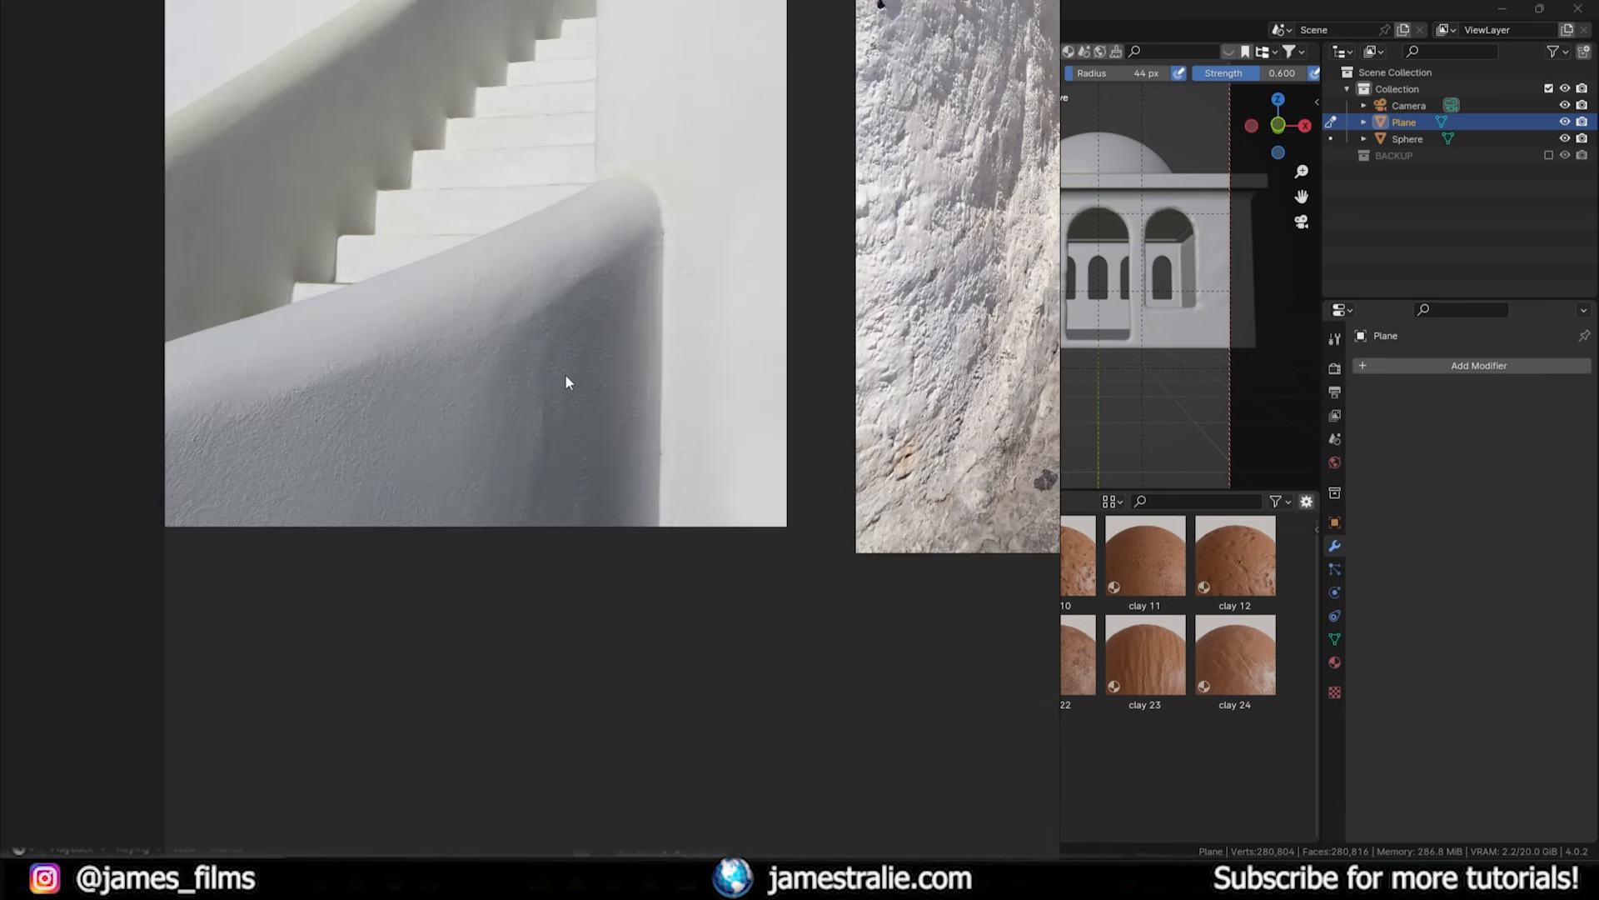
pyautogui.scroll(-2, 567, 376)
pyautogui.moveTo(610, 245)
pyautogui.mouseDown(button='middle')
pyautogui.moveTo(472, 261)
pyautogui.moveTo(359, 300)
pyautogui.mouseUp(button='middle')
pyautogui.scroll(-4, 476, 263)
# - Return to Blender, then build up and smooth uneven plaster on the wall beside the left arch with Clay Strips
pyautogui.click(1088, 465)
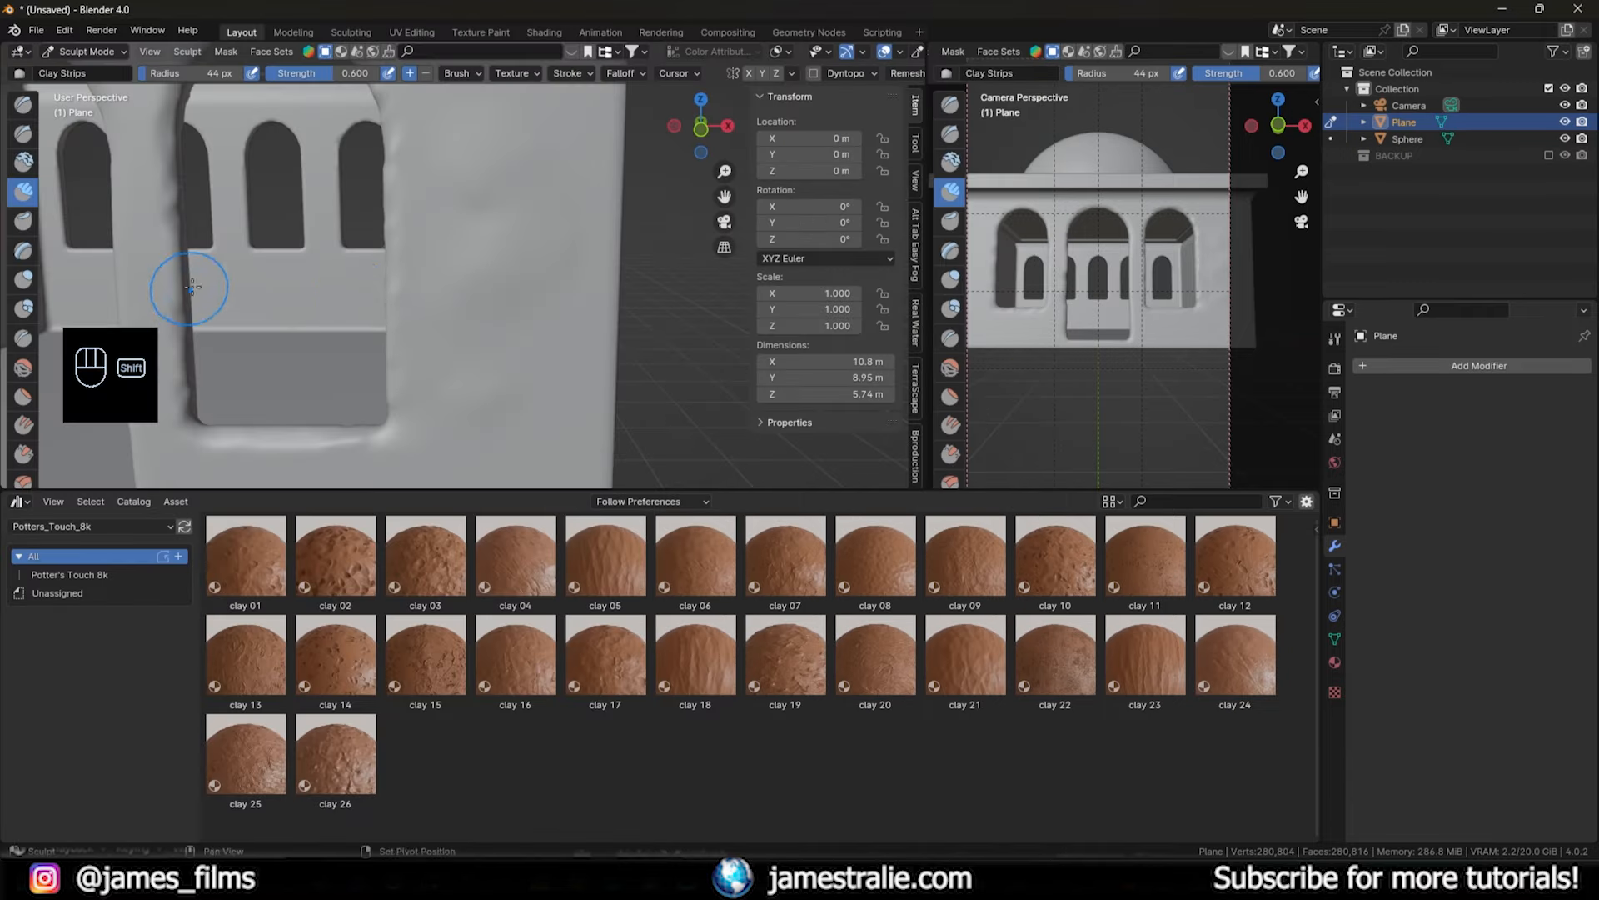
pyautogui.keyDown('shift'); pyautogui.moveTo(193, 286); pyautogui.dragTo(624, 283, button='middle'); pyautogui.keyUp('shift')
pyautogui.scroll(-1, 567, 281)
pyautogui.moveTo(253, 258)
pyautogui.mouseDown()
pyautogui.moveTo(269, 211)
pyautogui.moveTo(173, 244)
pyautogui.moveTo(178, 172)
pyautogui.mouseUp()
pyautogui.keyDown('shift'); pyautogui.moveTo(222, 150); pyautogui.dragTo(236, 229, button='middle'); pyautogui.keyUp('shift')
pyautogui.moveTo(243, 214); pyautogui.dragTo(269, 188)
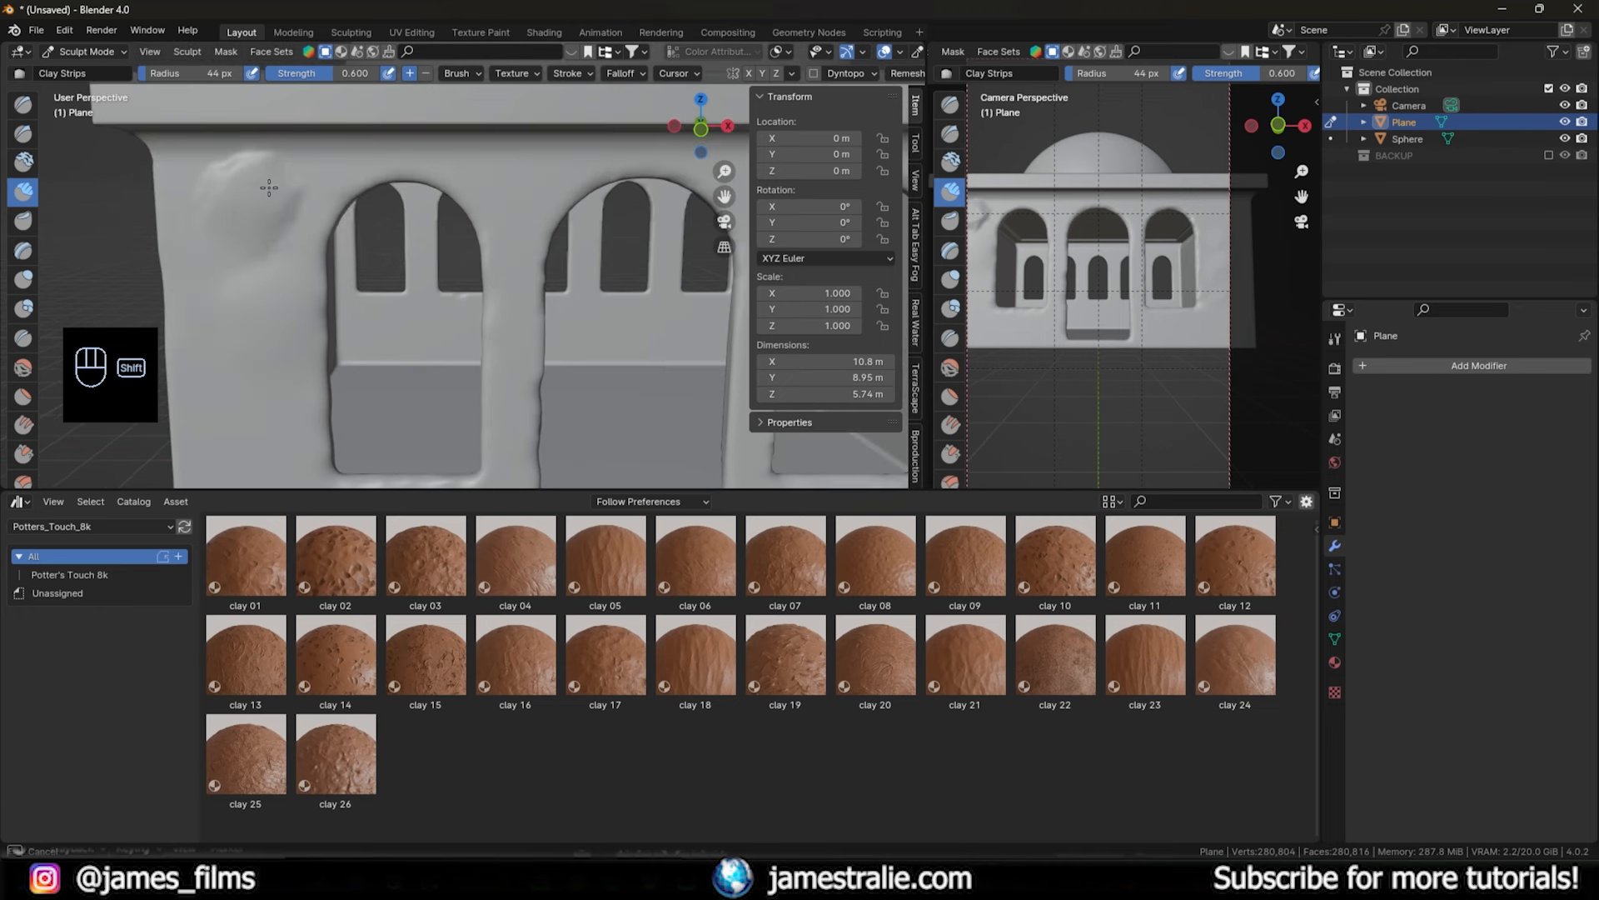
pyautogui.keyDown('shift'); pyautogui.moveTo(276, 331); pyautogui.dragTo(255, 394); pyautogui.keyUp('shift')
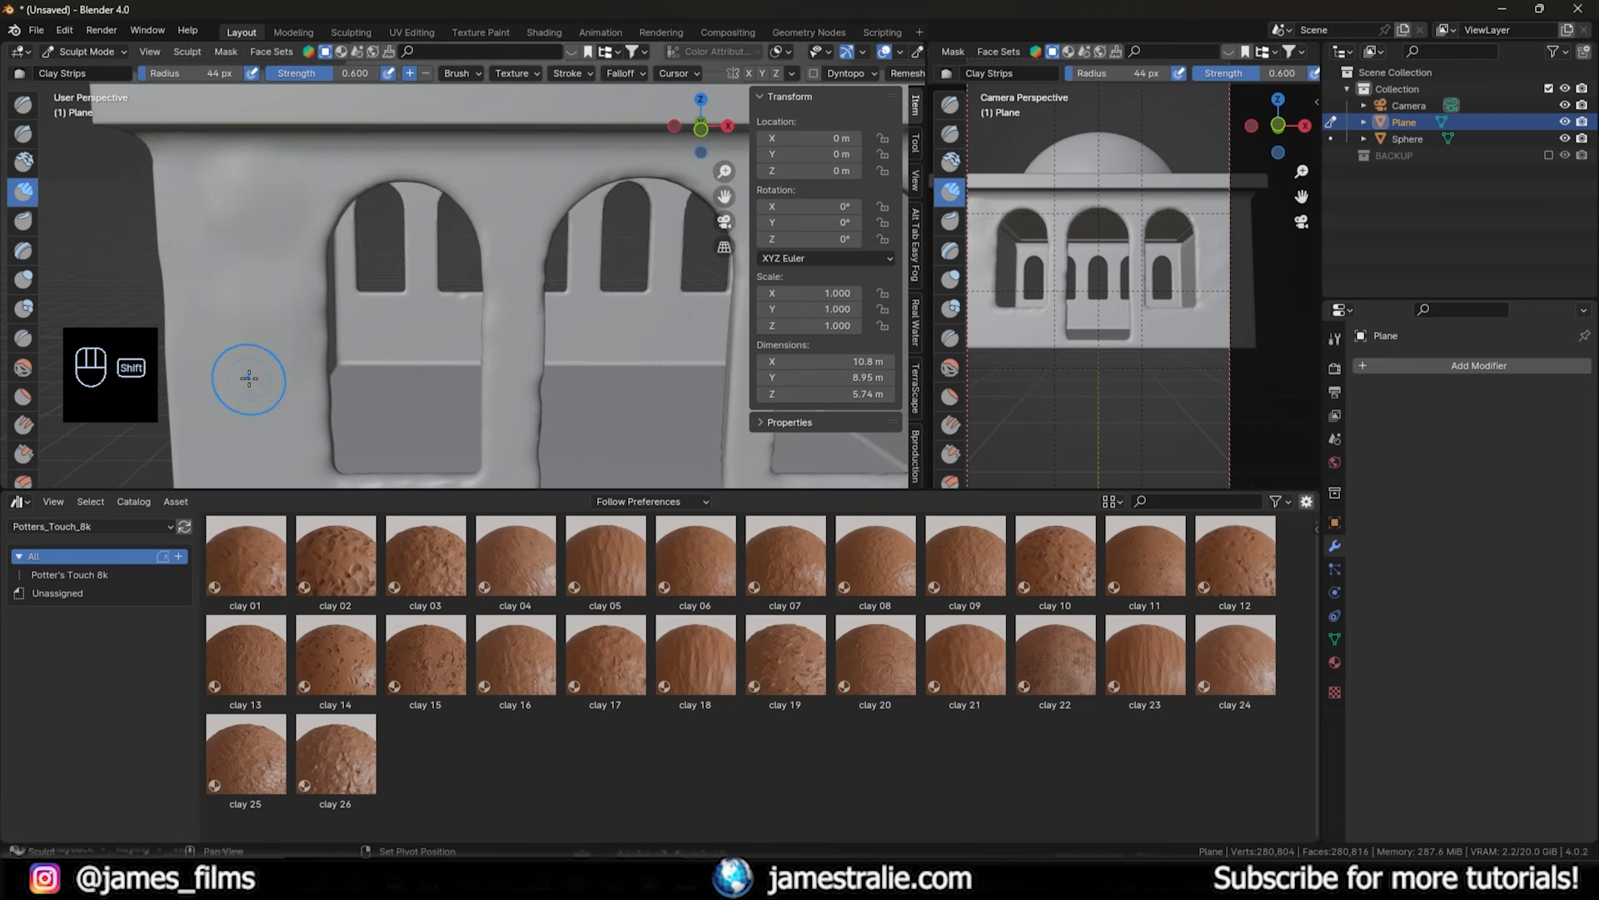
# - Build up a Clay Strips bump on the wall near the building's base, below and outside the left arch
pyautogui.keyDown('shift'); pyautogui.moveTo(249, 379); pyautogui.dragTo(279, 263, button='middle'); pyautogui.keyUp('shift')
pyautogui.moveTo(291, 311)
pyautogui.mouseDown()
pyautogui.moveTo(309, 314)
pyautogui.moveTo(293, 276)
pyautogui.mouseUp()
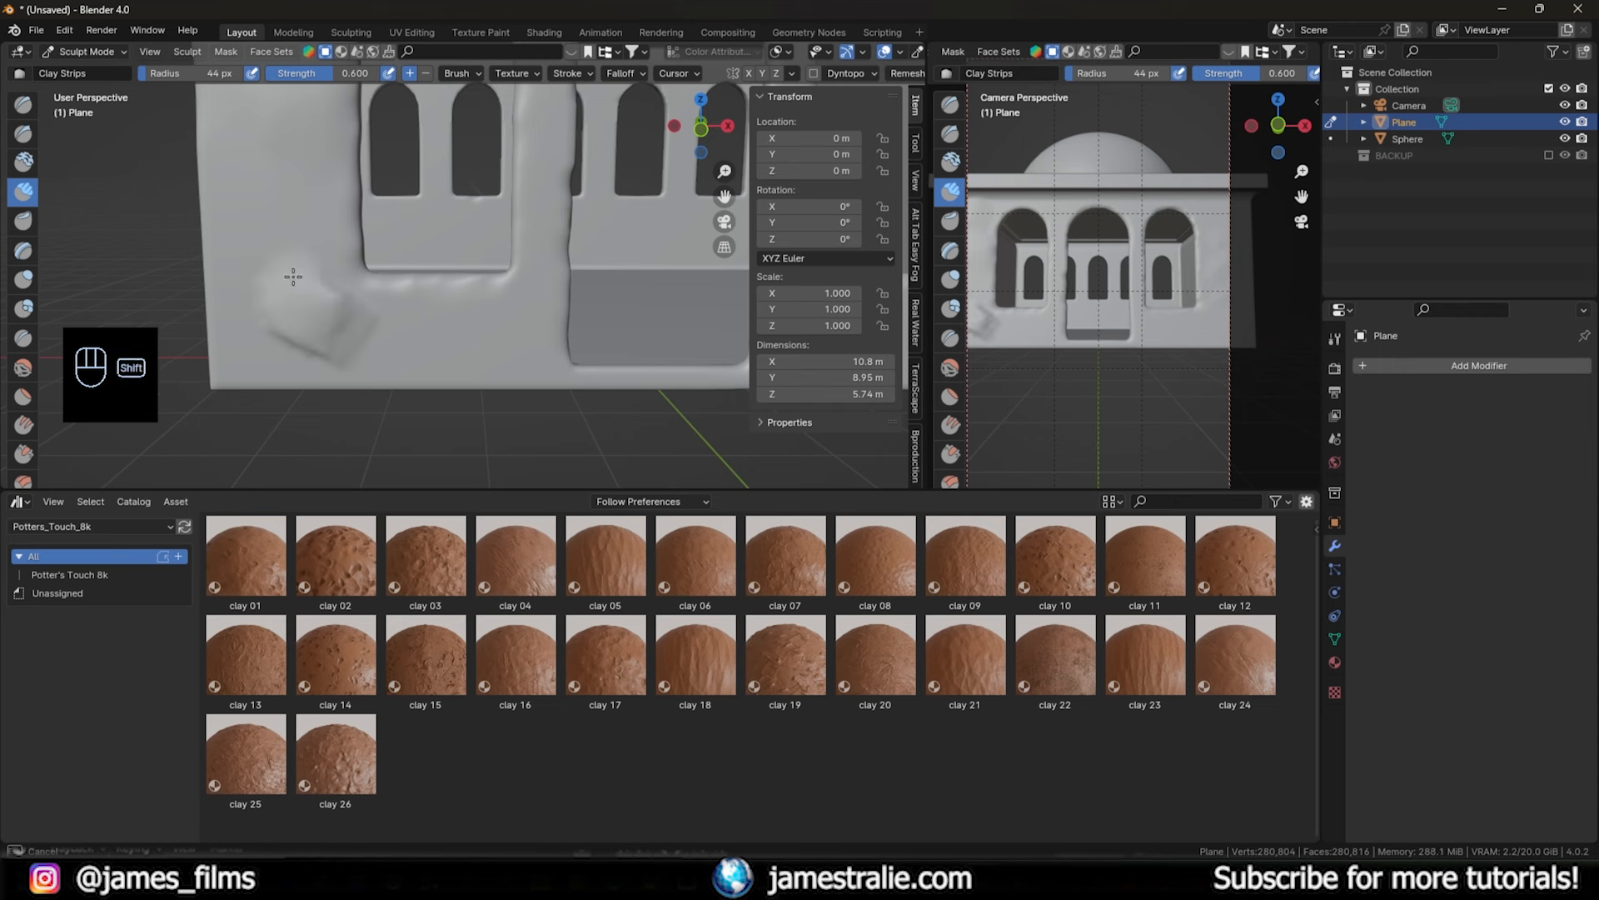
# - Undo the last two clay strokes near the facade's lower corner and smooth the remaining bump there
pyautogui.hotkey('ctrl', 'z')
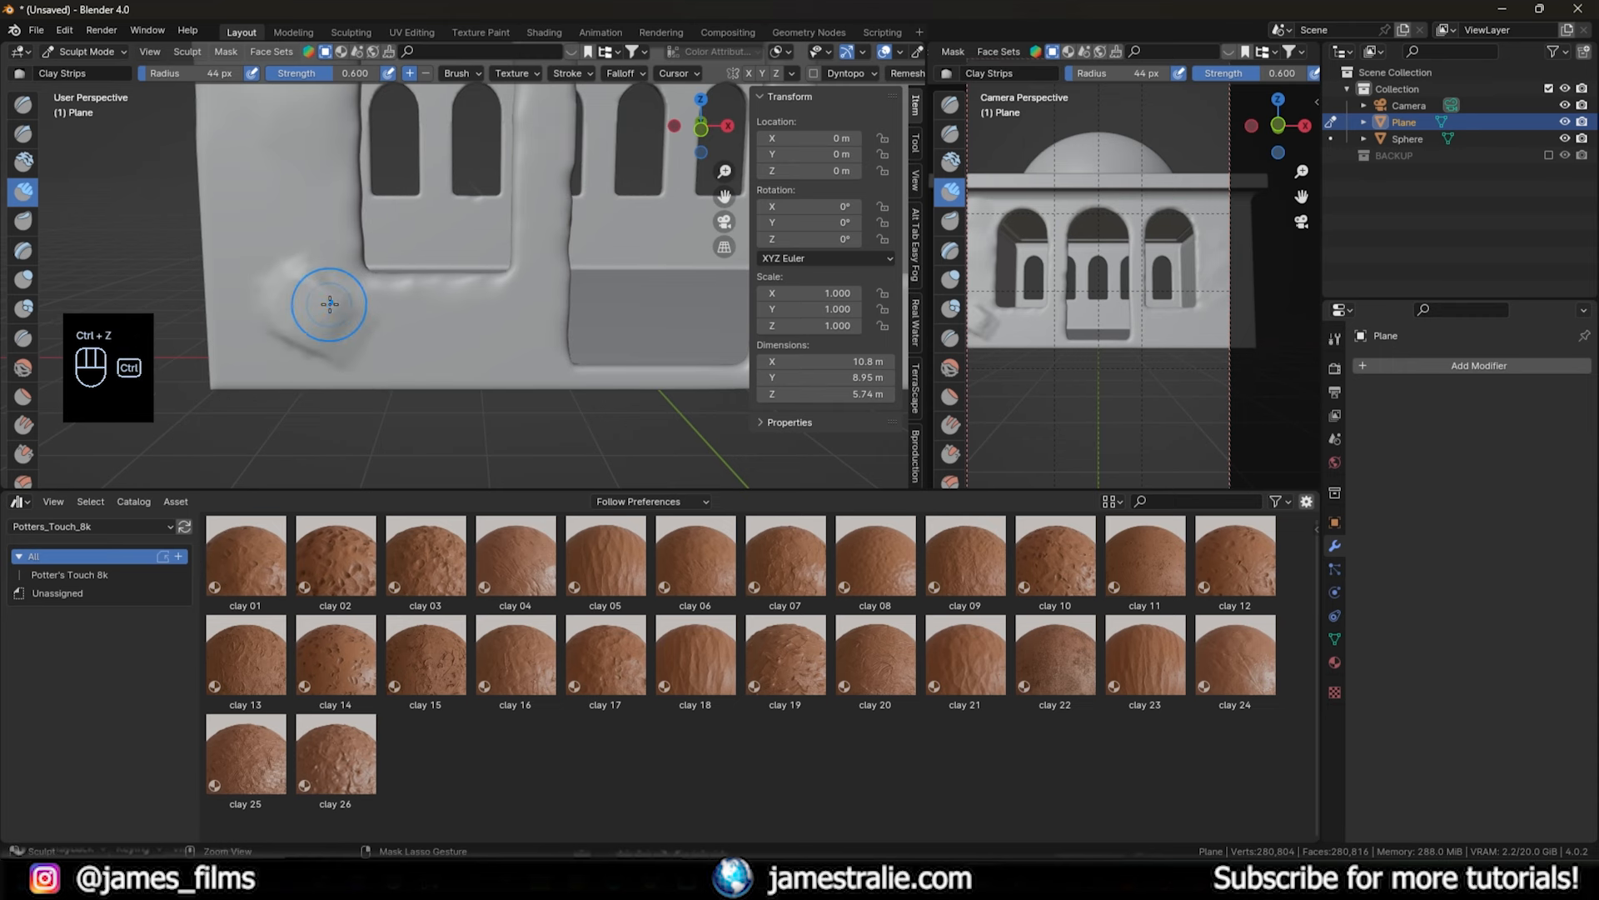
pyautogui.hotkey('ctrl', 'z')
pyautogui.scroll(3, 337, 297)
pyautogui.keyDown('shift'); pyautogui.moveTo(338, 297); pyautogui.dragTo(472, 265, button='middle'); pyautogui.keyUp('shift')
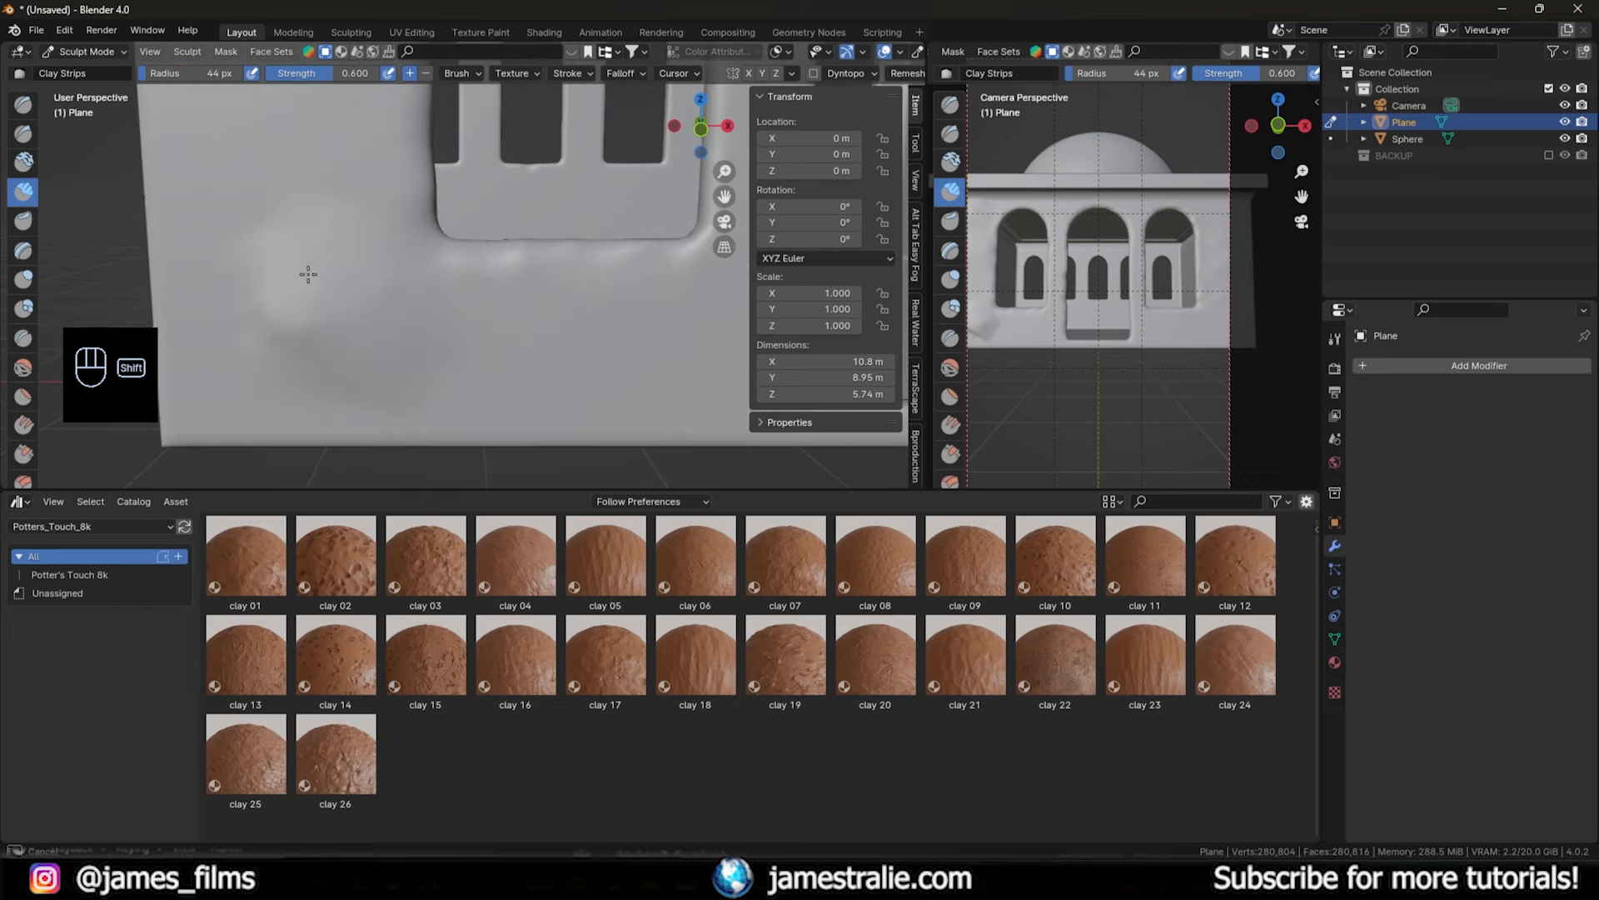
pyautogui.keyDown('shift'); pyautogui.moveTo(308, 274); pyautogui.dragTo(312, 212); pyautogui.keyUp('shift')
pyautogui.scroll(-3, 366, 214)
pyautogui.keyDown('shift'); pyautogui.moveTo(373, 215); pyautogui.dragTo(183, 285, button='middle'); pyautogui.keyUp('shift')
# - Return to Object Mode and add a cube at the base of the building
pyautogui.click(88, 52)
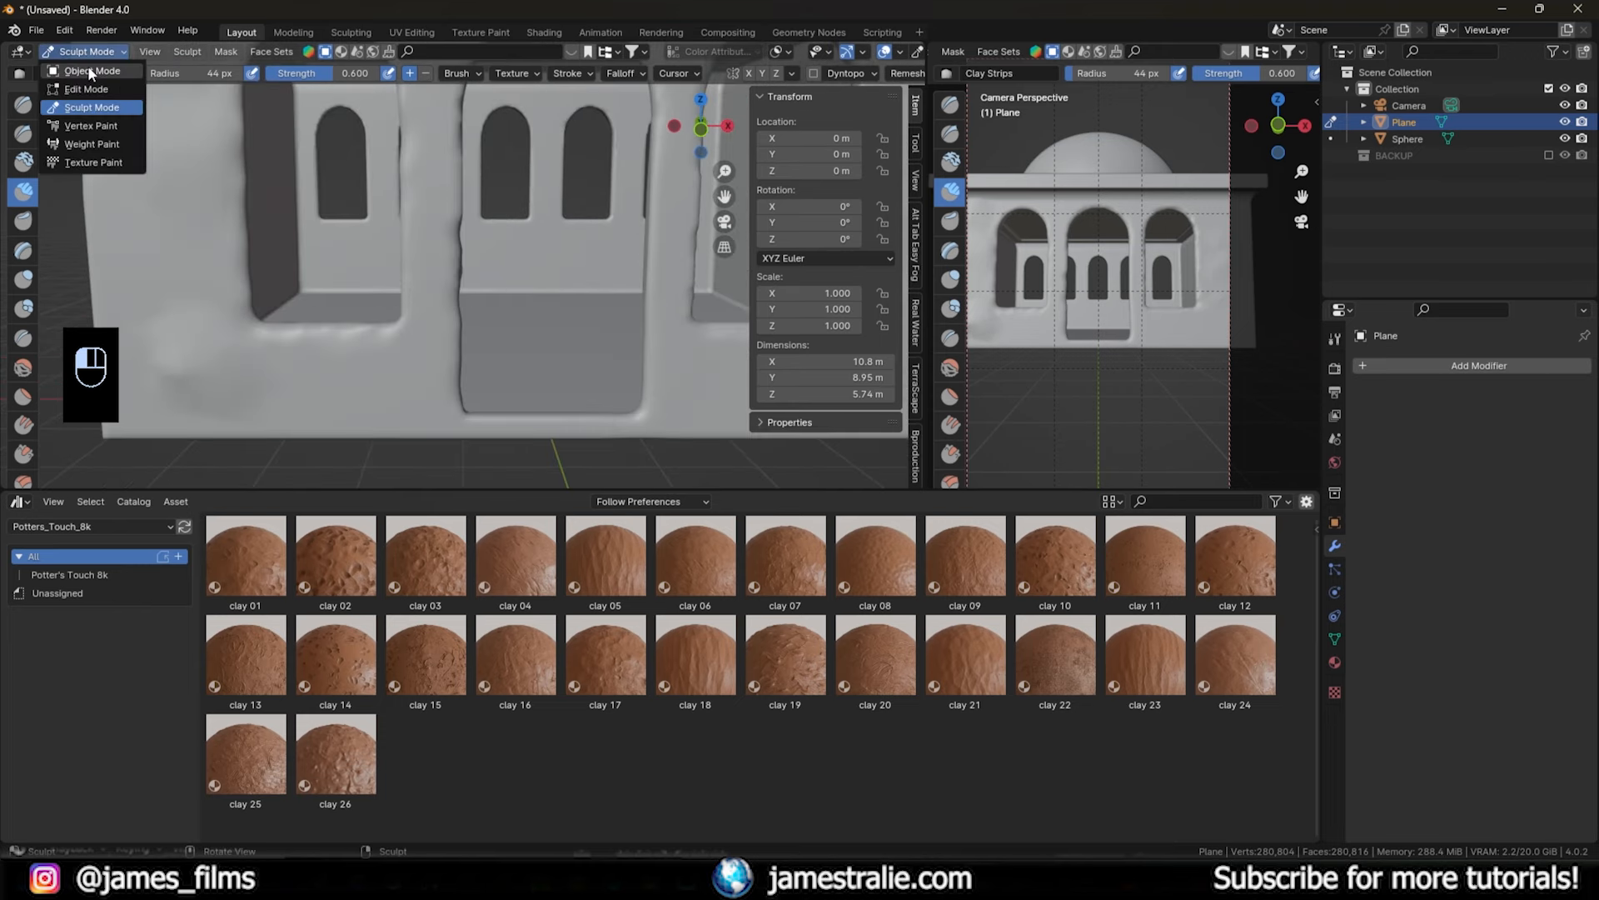
pyautogui.click(89, 70)
pyautogui.scroll(-5, 566, 258)
pyautogui.scroll(2, 570, 275)
pyautogui.keyDown('shift'); pyautogui.moveTo(569, 274); pyautogui.dragTo(540, 259, button='middle'); pyautogui.keyUp('shift')
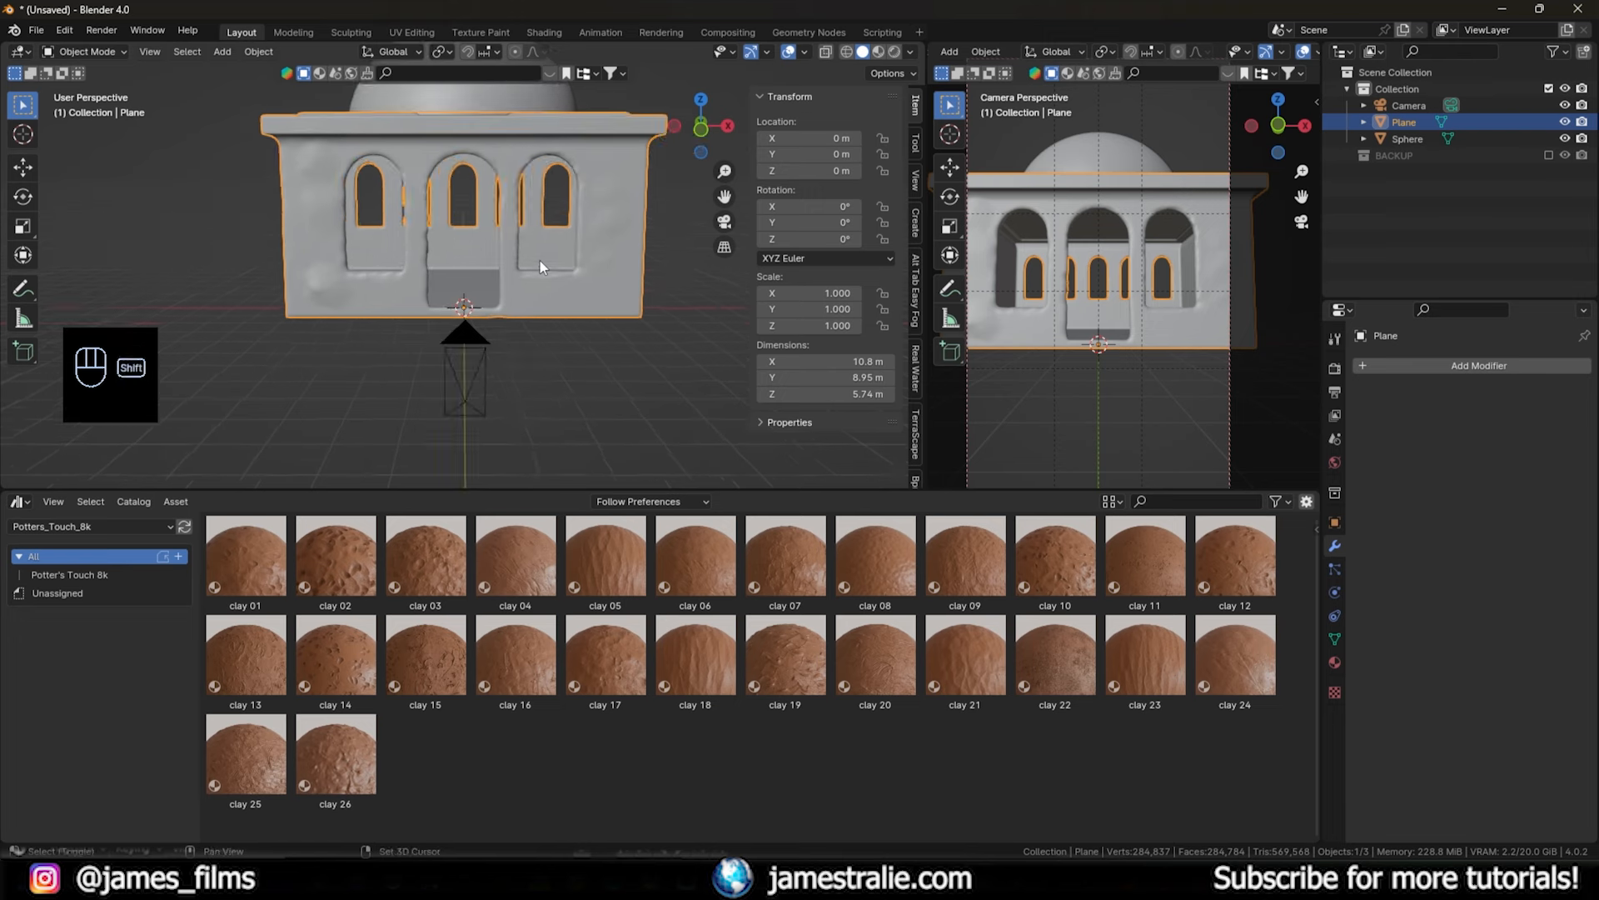
pyautogui.hotkey('shift', 'a')
pyautogui.moveTo(542, 258)
pyautogui.click(653, 273)
# - Stretch the cube's mesh along X to about 10.7 m and flatten it along Z into a slab
pyautogui.press('Tab')
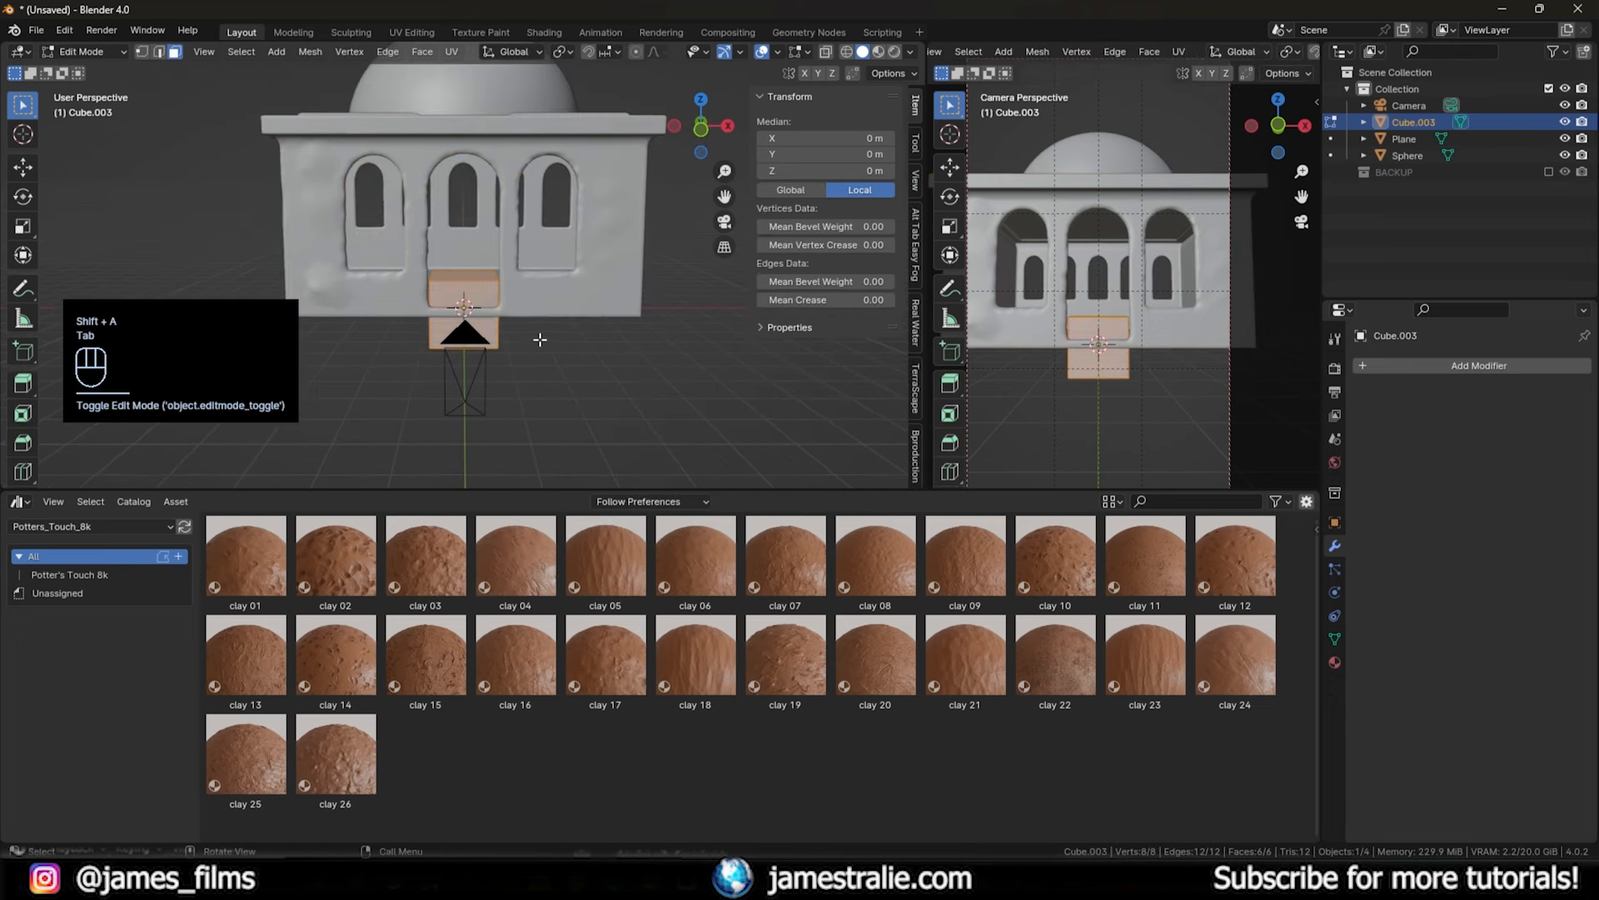
pyautogui.press('s')
pyautogui.press('x')
pyautogui.click(741, 371)
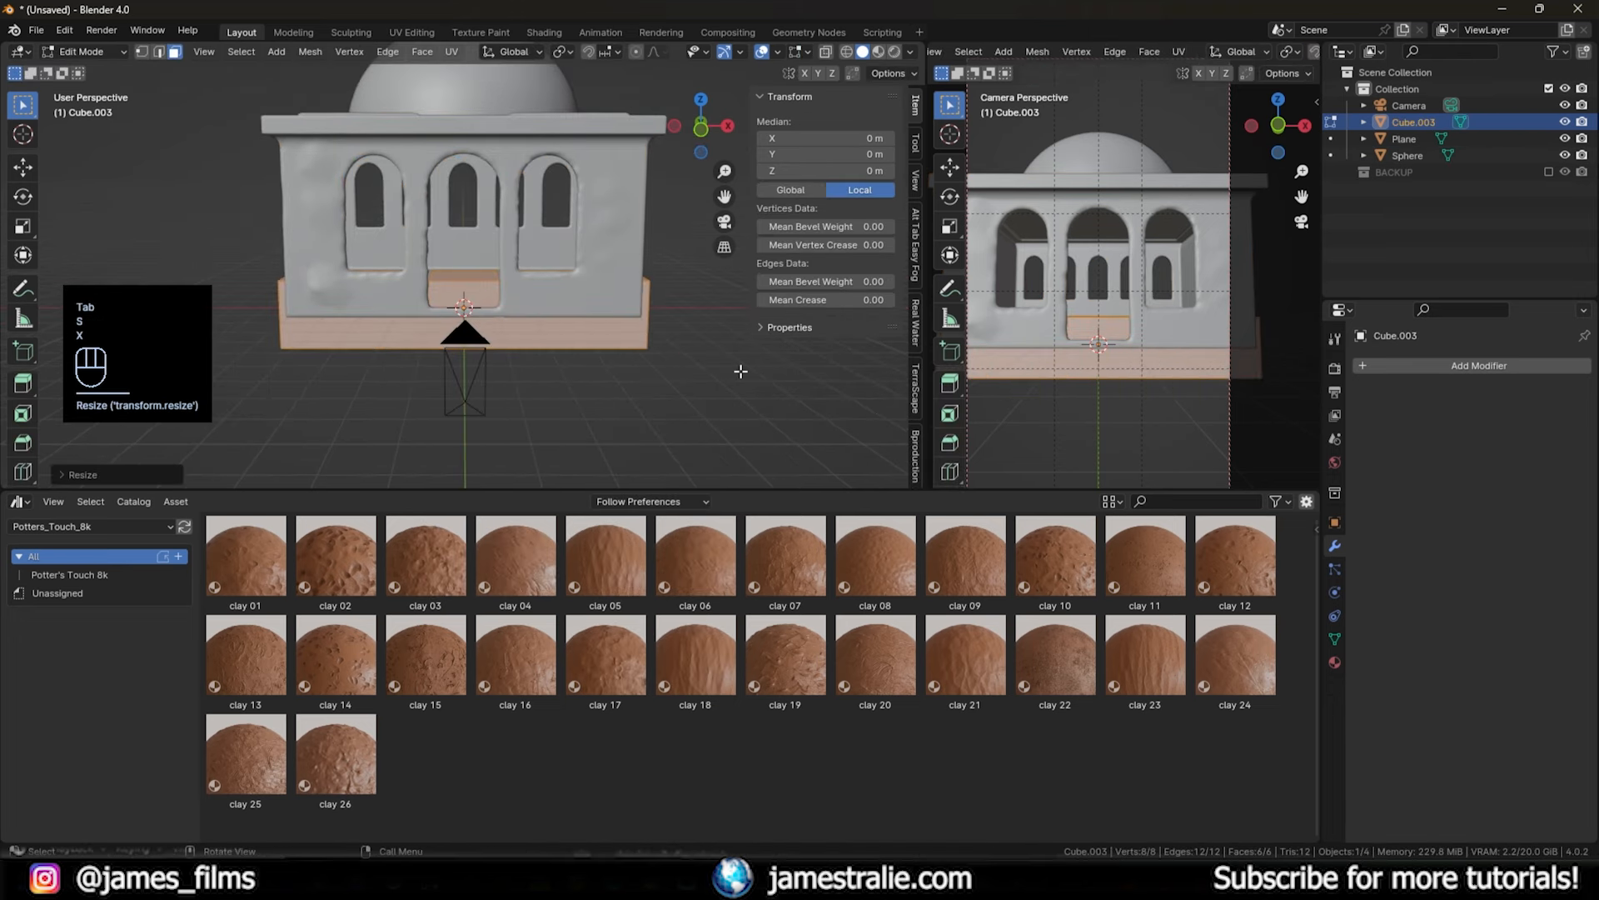
pyautogui.press('s')
pyautogui.press('z')
pyautogui.click(637, 345)
# - Narrow the slab along Y and move it in front of the building to about Y -2.58 m
pyautogui.press('s')
pyautogui.press('y')
pyautogui.click(567, 325)
pyautogui.press('g')
pyautogui.click(558, 340)
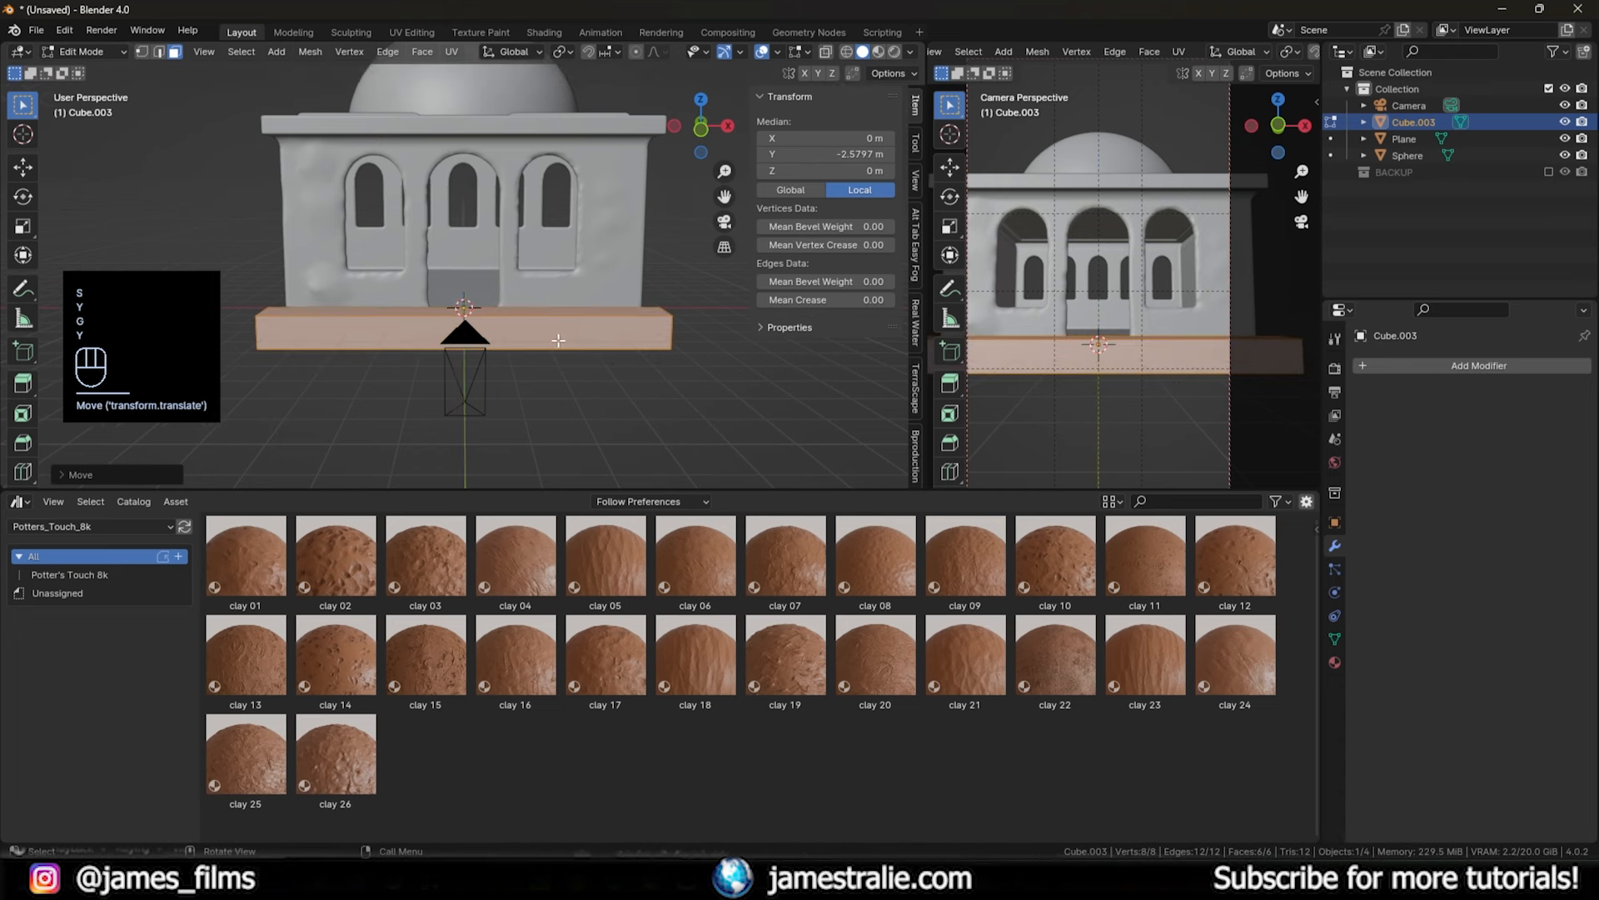
# - From the top view, deepen the slab along Y to about 1.41 m and move it against the facade at about Y -2.08 m
pyautogui.press('KP_7')
pyautogui.press('s')
pyautogui.press('y')
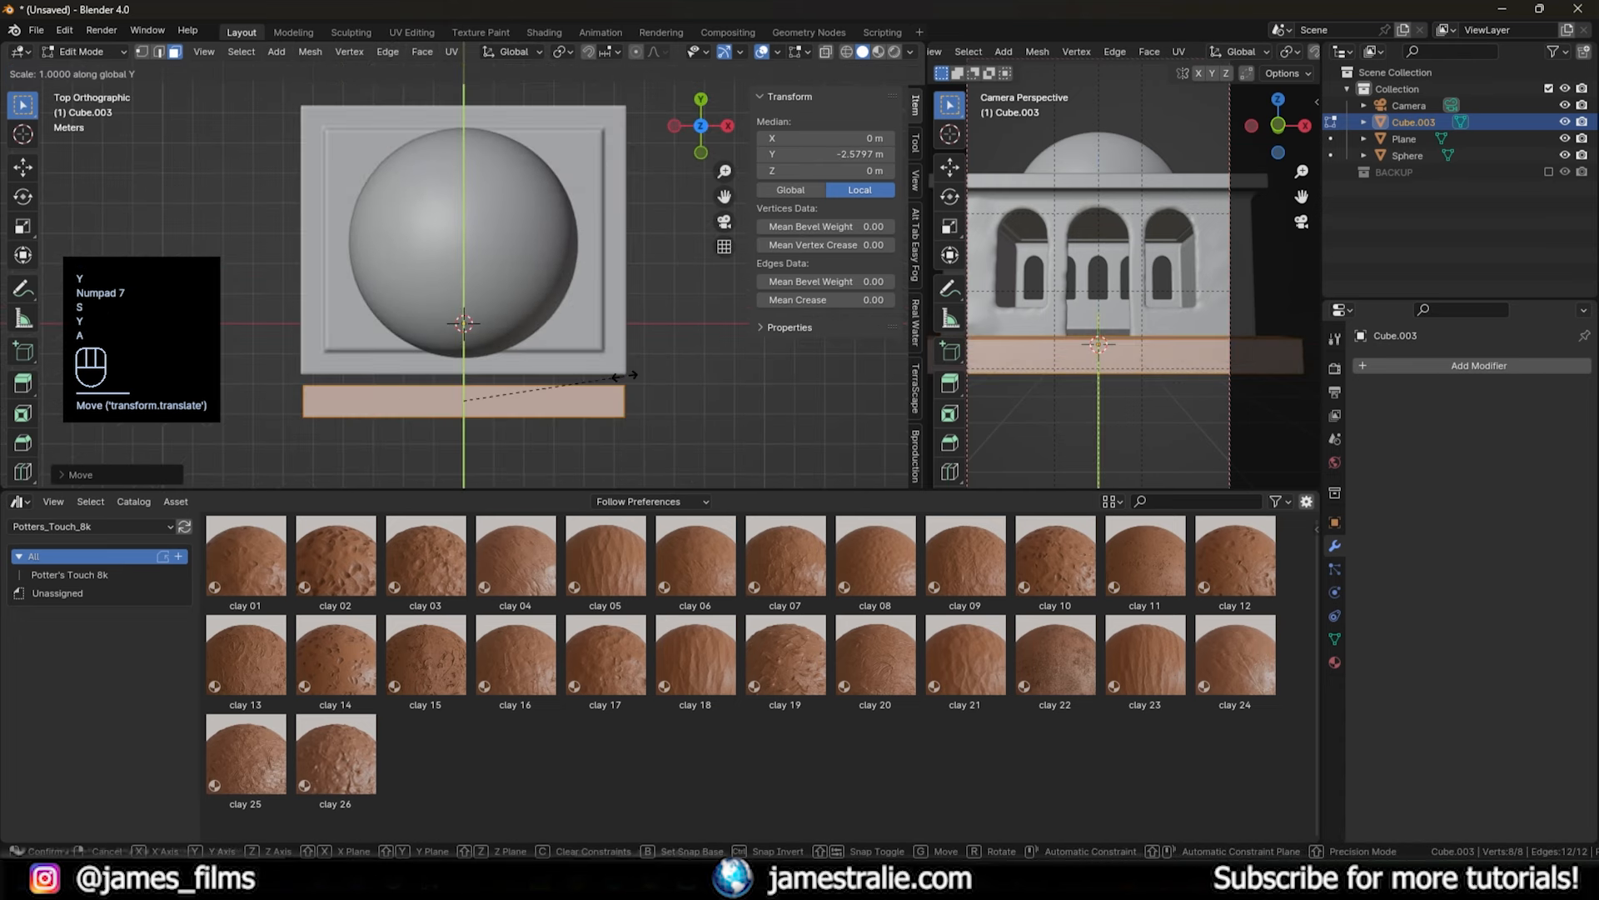
pyautogui.click(652, 339)
pyautogui.press('g')
pyautogui.press('y')
pyautogui.click(642, 375)
# - Flatten the slab along Z to about 0.36 m thick and return to Object Mode
pyautogui.moveTo(564, 387); pyautogui.dragTo(596, 173, button='middle')
pyautogui.press('s')
pyautogui.press('z')
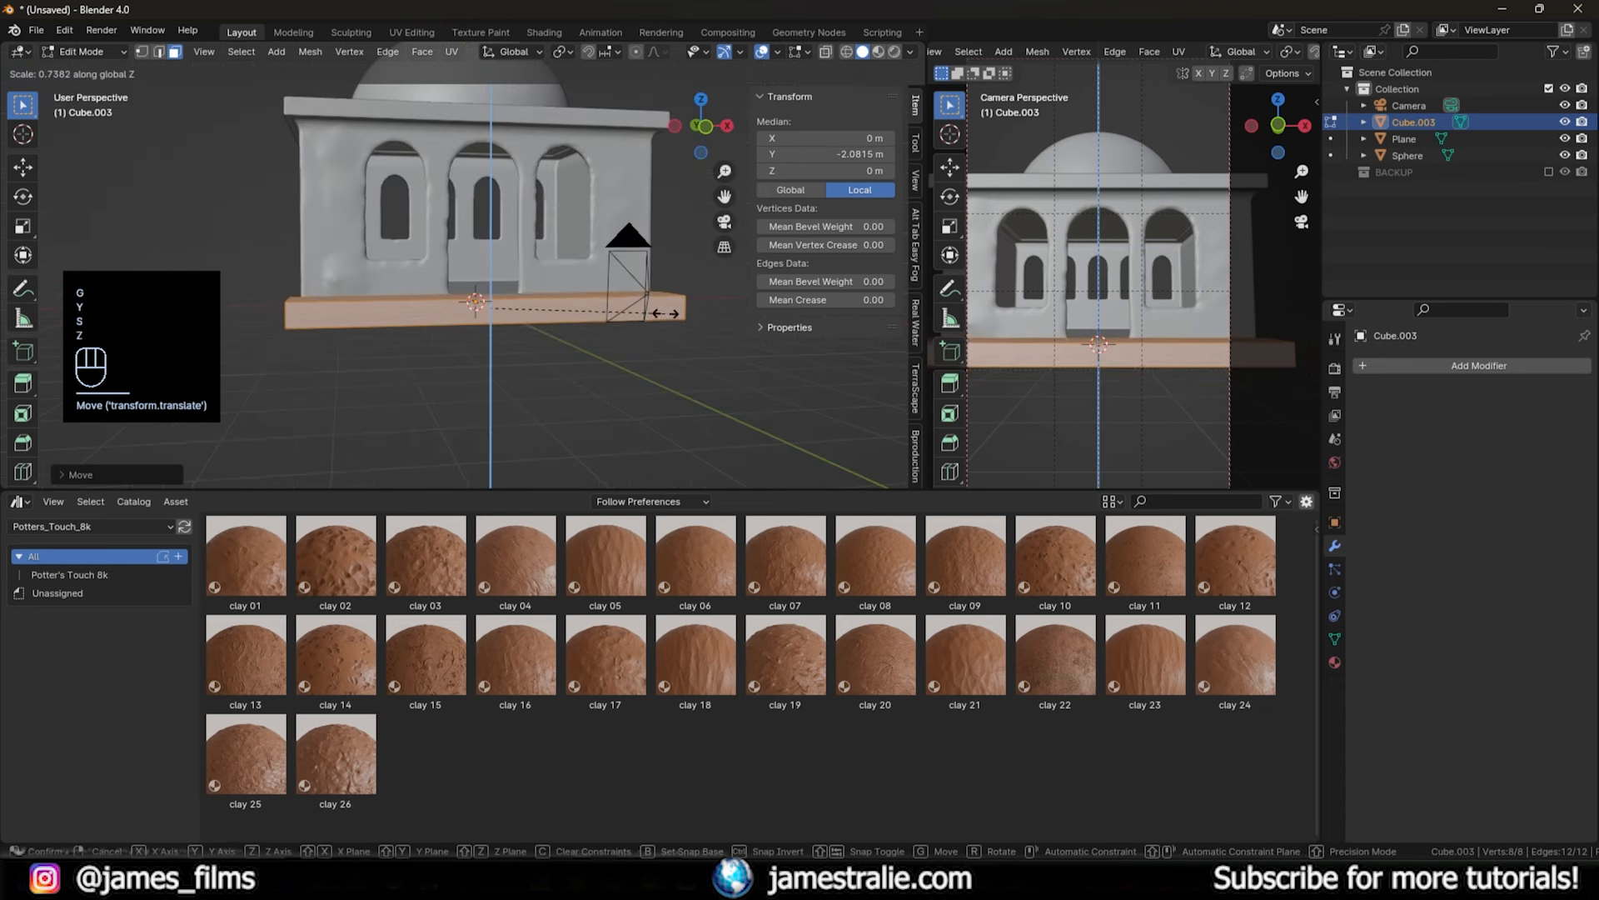
pyautogui.click(599, 299)
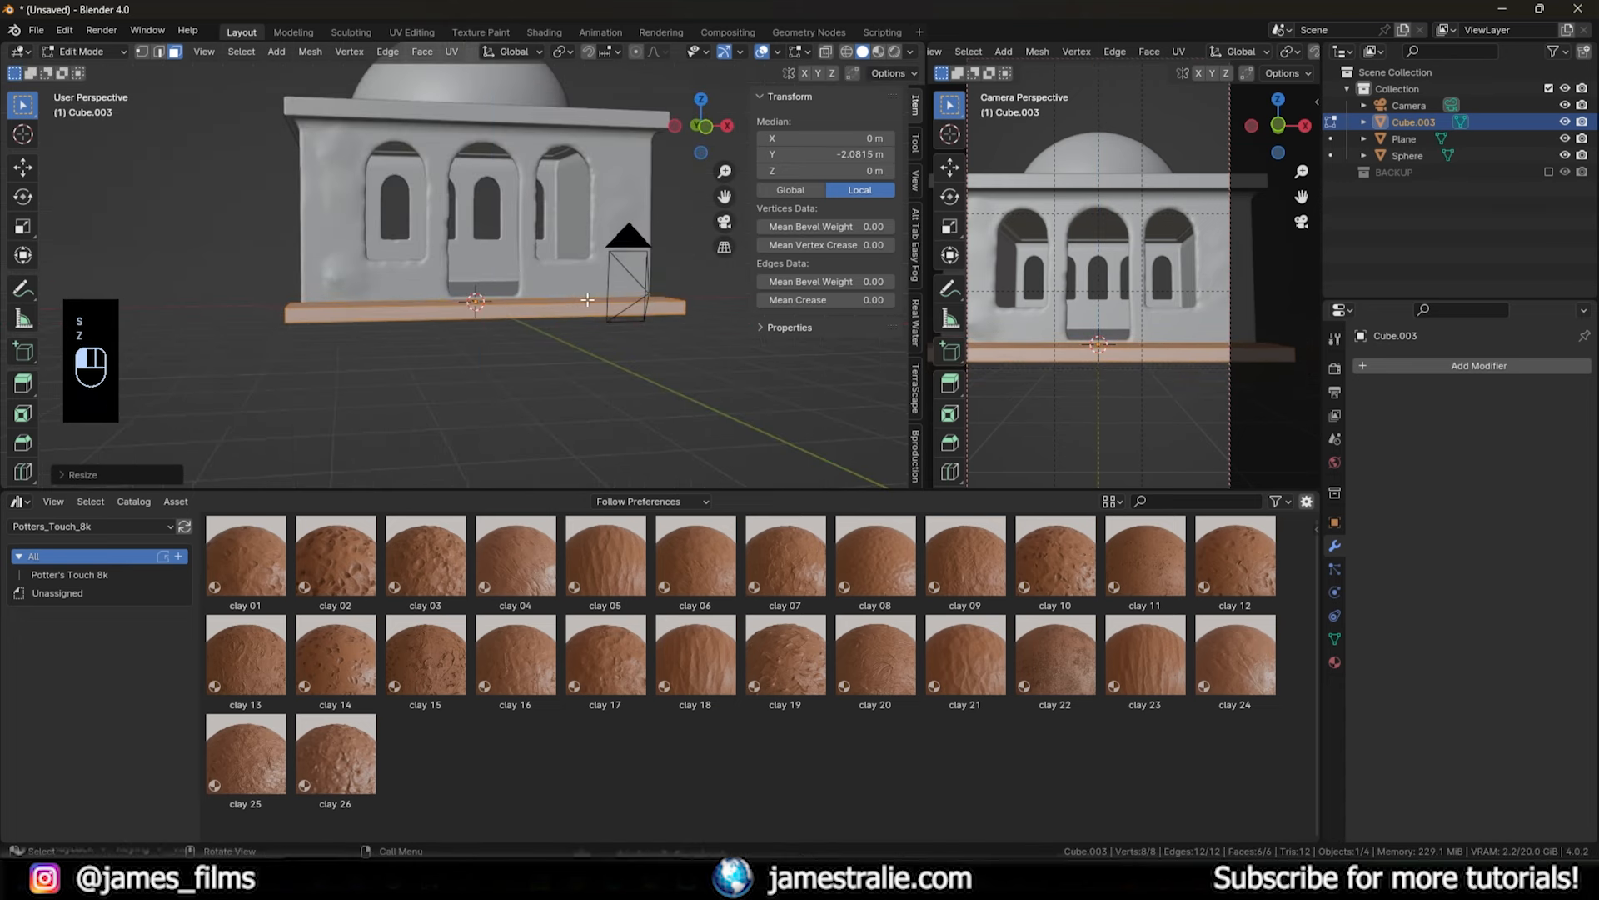
pyautogui.press('Tab')
# - Add an Array modifier to the slab with relative offset factors X 0 and Y -0.8
pyautogui.click(1417, 366)
pyautogui.moveTo(1407, 369)
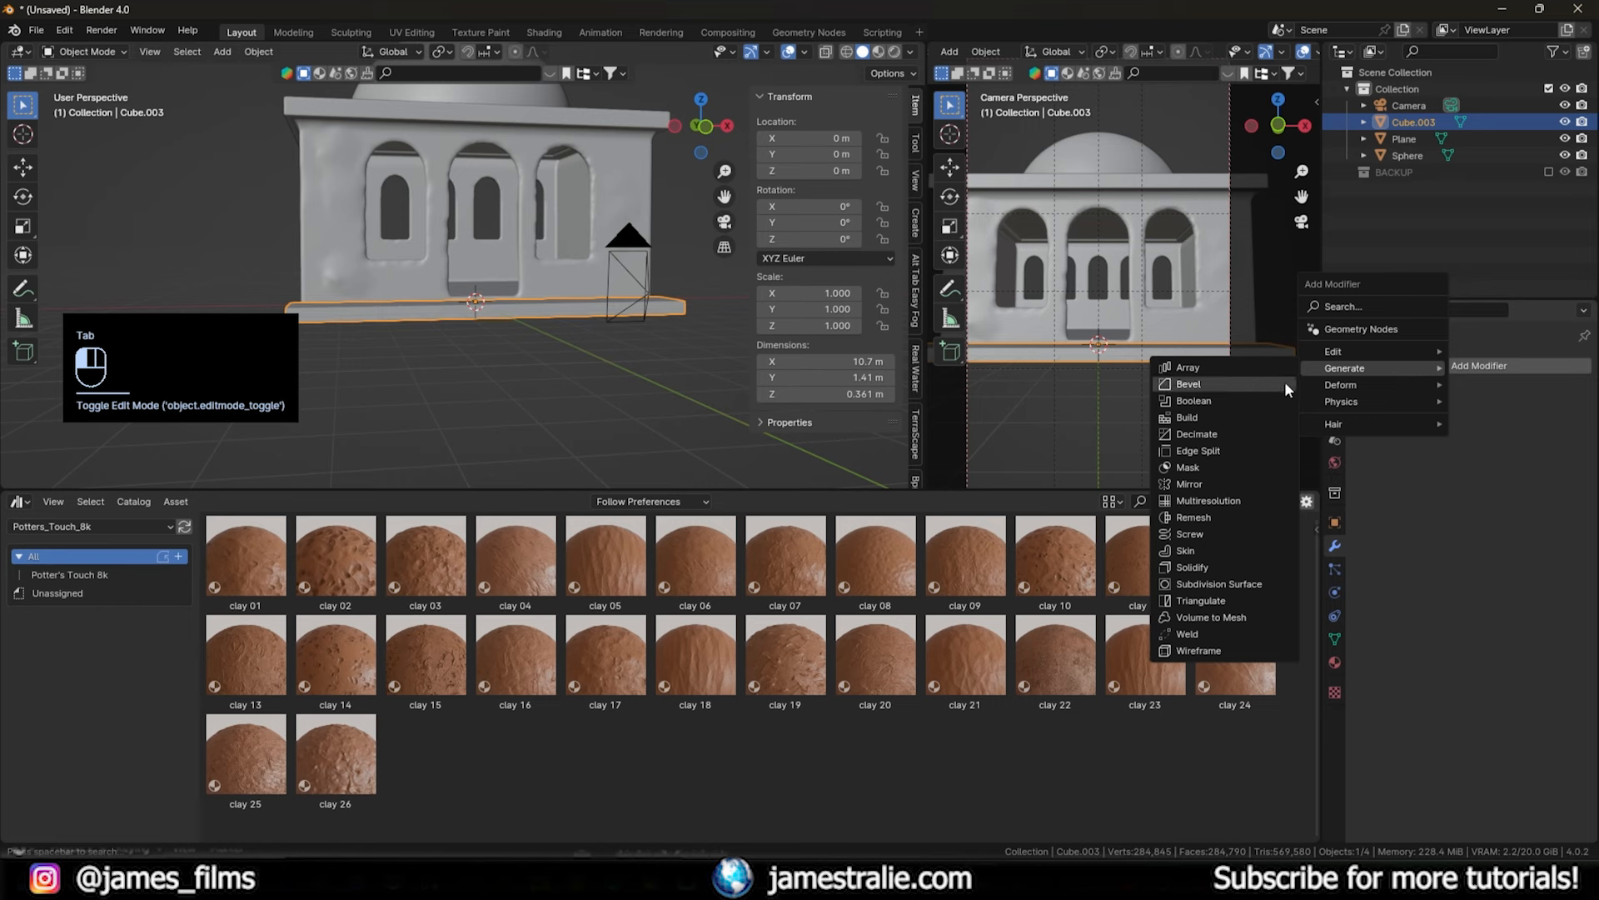
pyautogui.click(1243, 367)
pyautogui.moveTo(541, 400); pyautogui.dragTo(633, 420, button='middle')
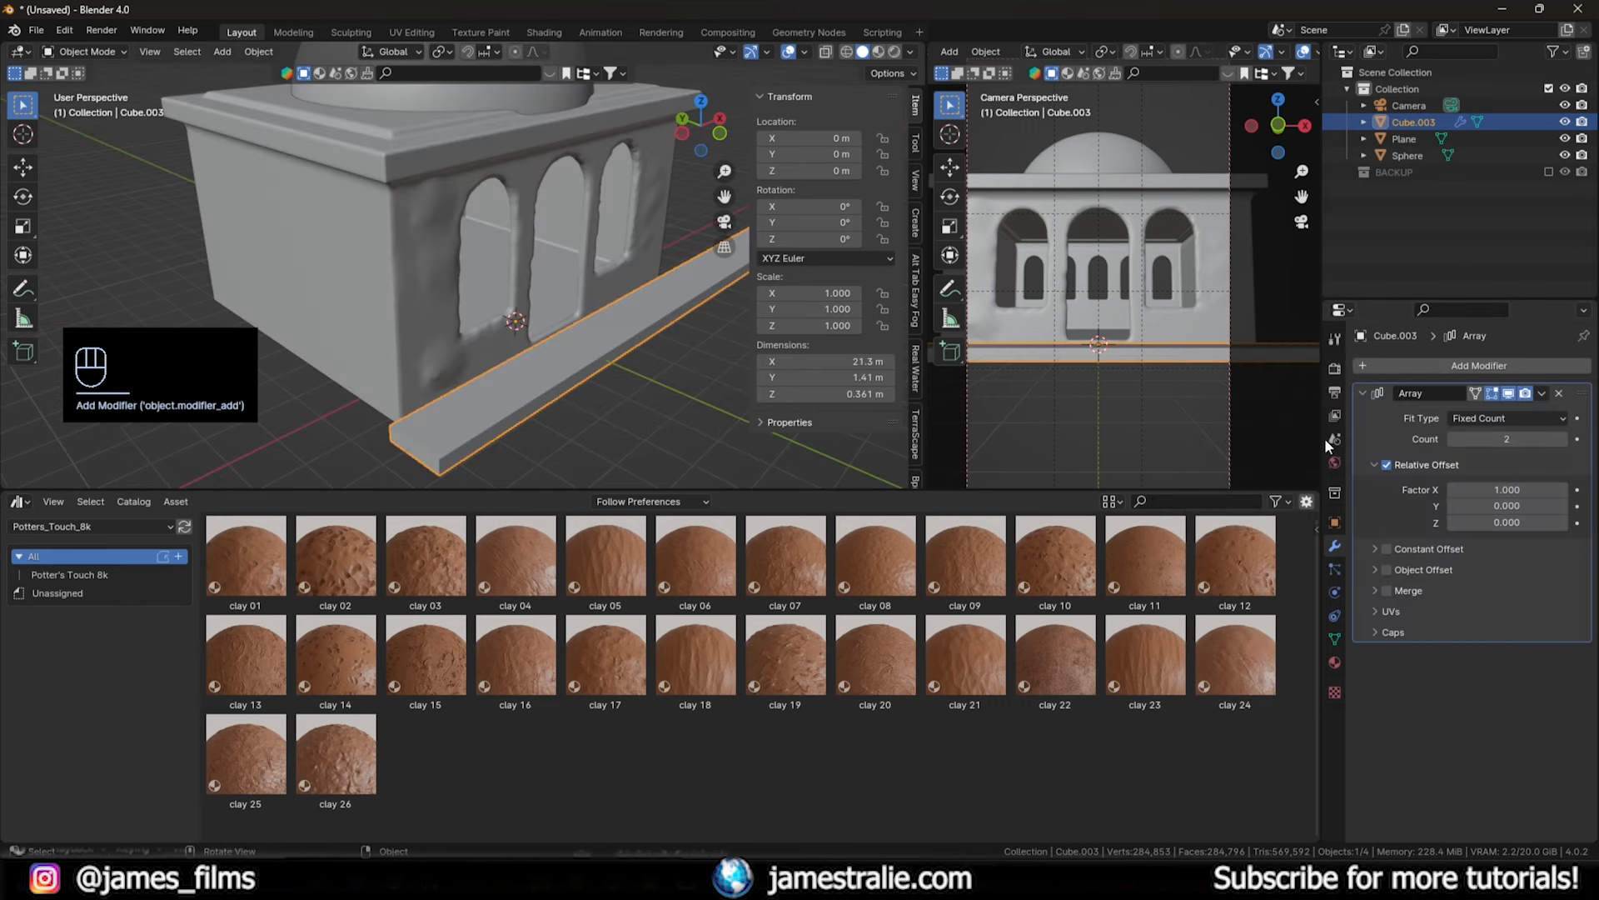
pyautogui.click(1562, 506)
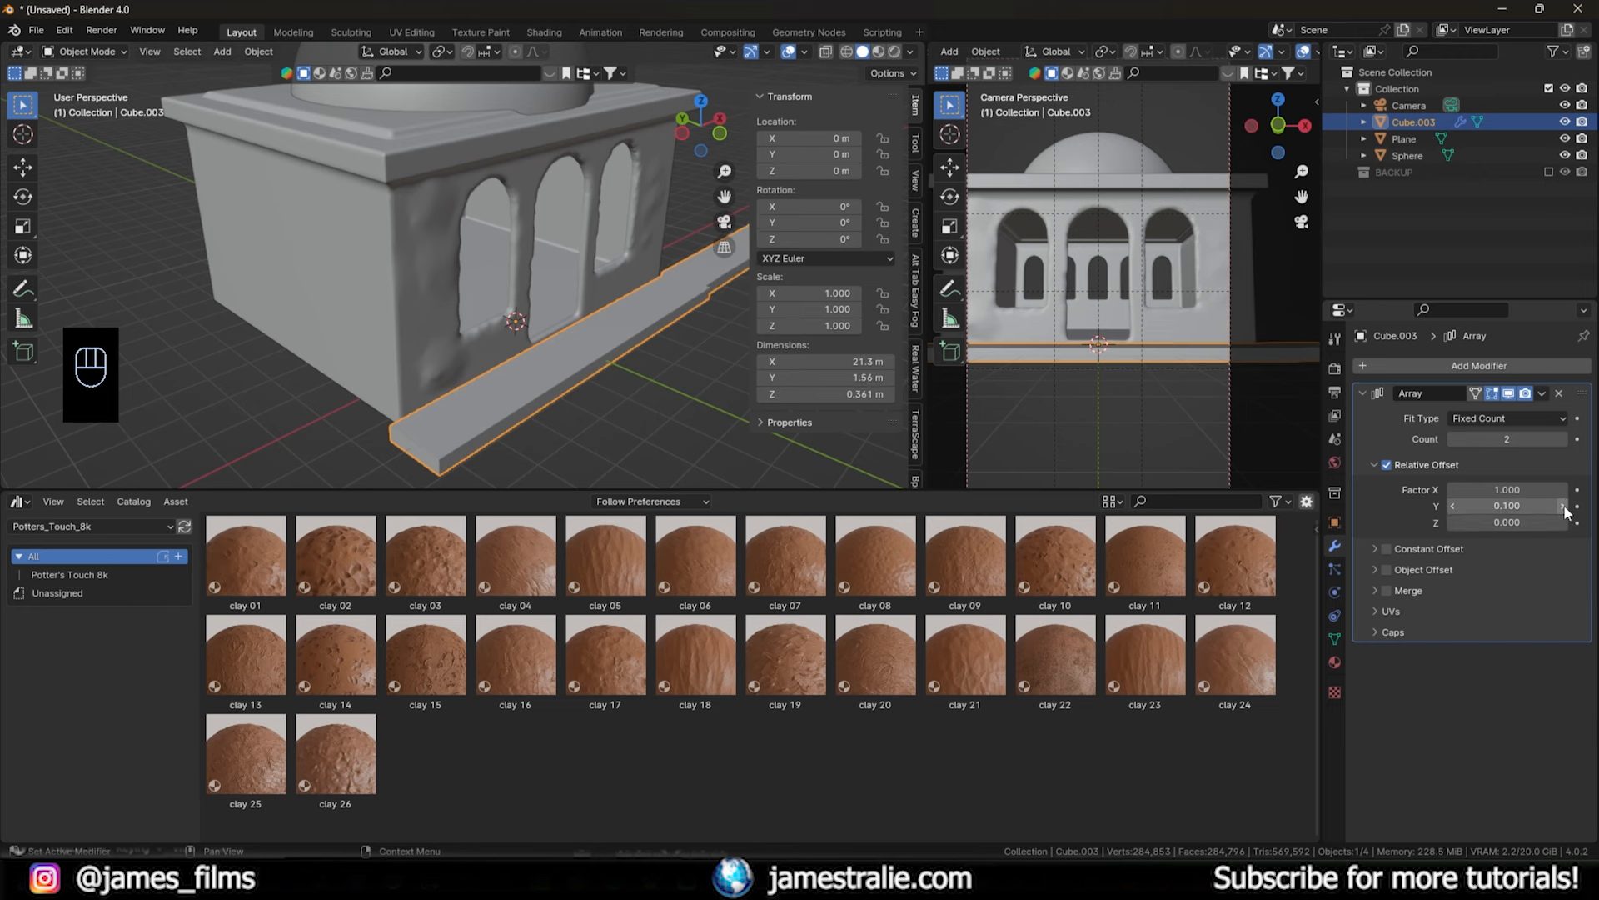
pyautogui.click(1526, 489)
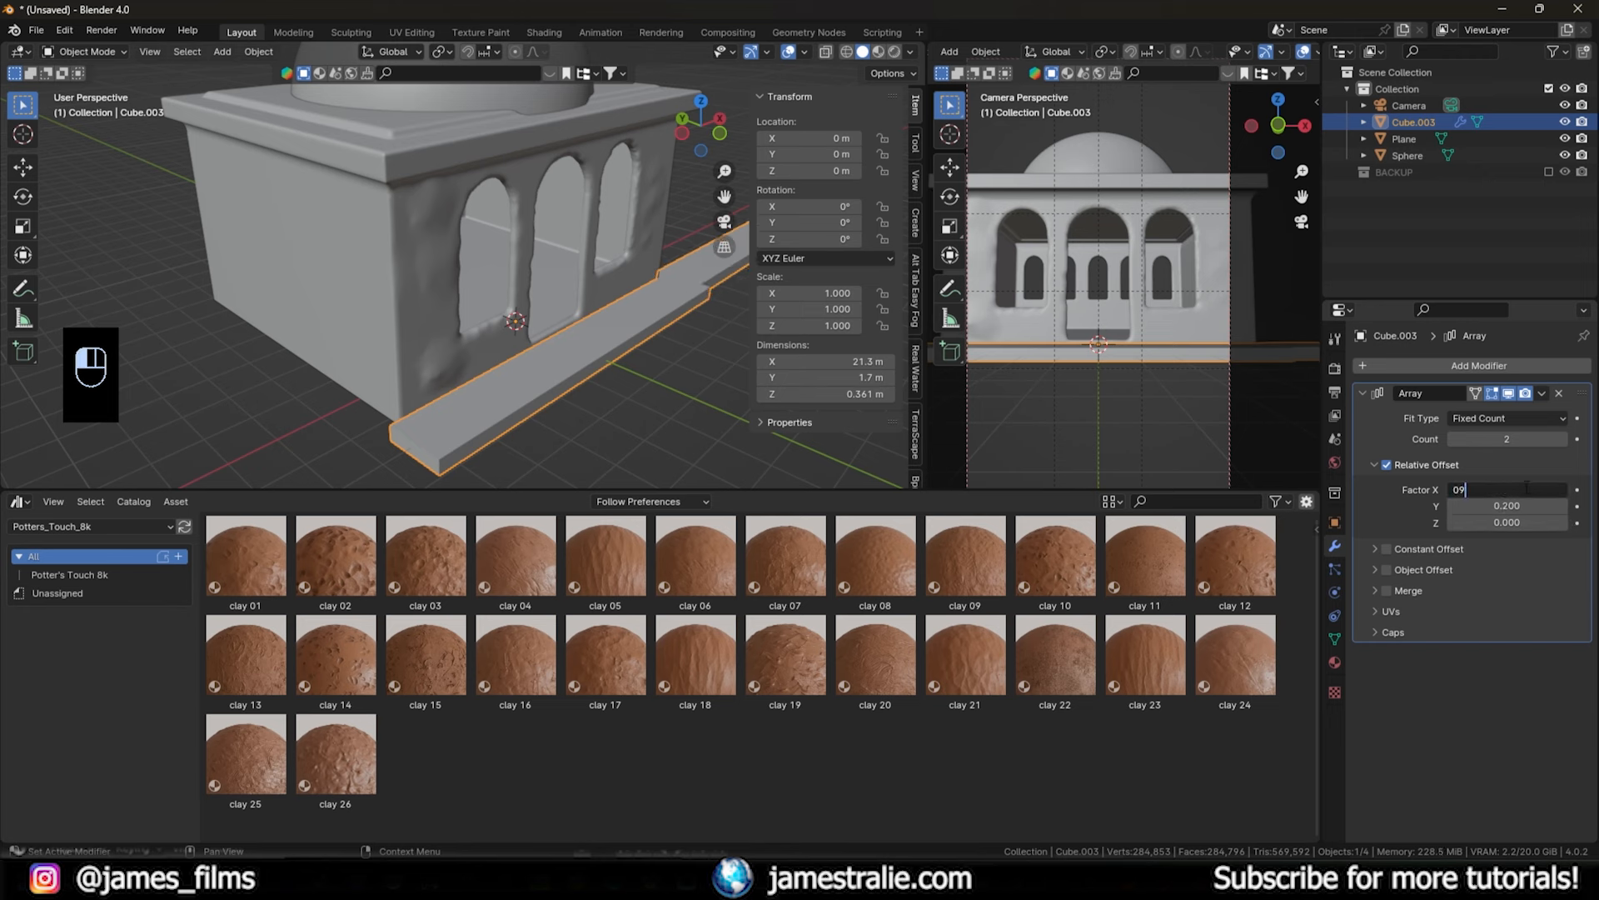
pyautogui.press('Return')
pyautogui.click(1564, 507)
pyautogui.click(1563, 506)
pyautogui.click(1527, 507)
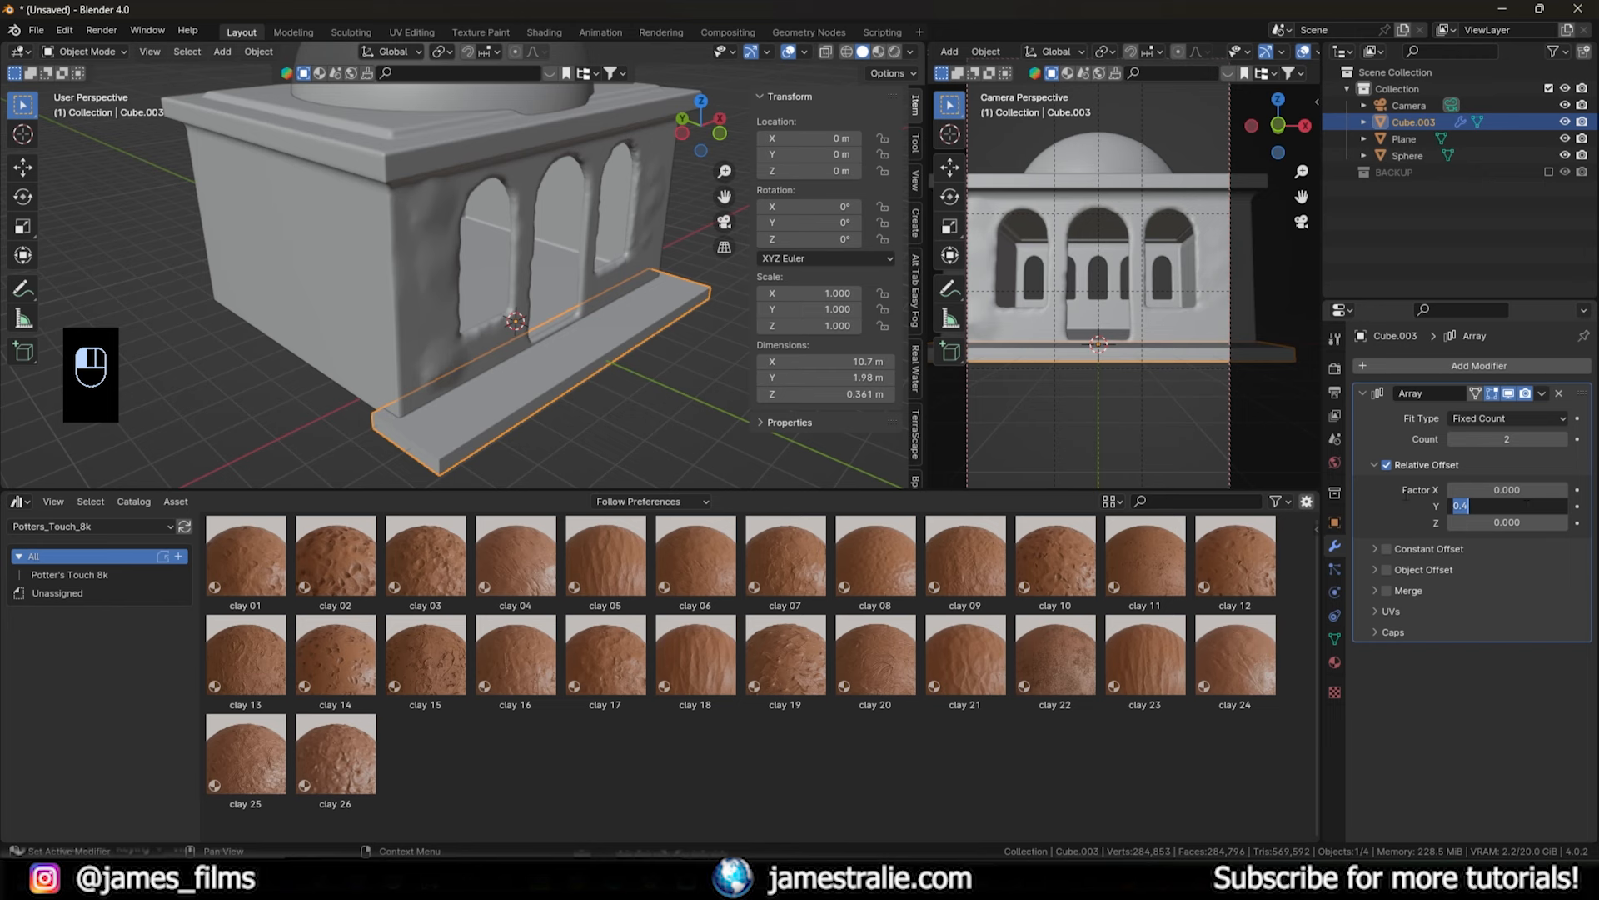
pyautogui.write('-0.8')
pyautogui.press('Return')
# - Set the array's relative Z offset to -0.6 so the copies descend like steps
pyautogui.click(1454, 522)
pyautogui.click(1453, 522)
pyautogui.click(1453, 522)
pyautogui.click(1453, 522)
pyautogui.click(1453, 523)
pyautogui.click(1453, 522)
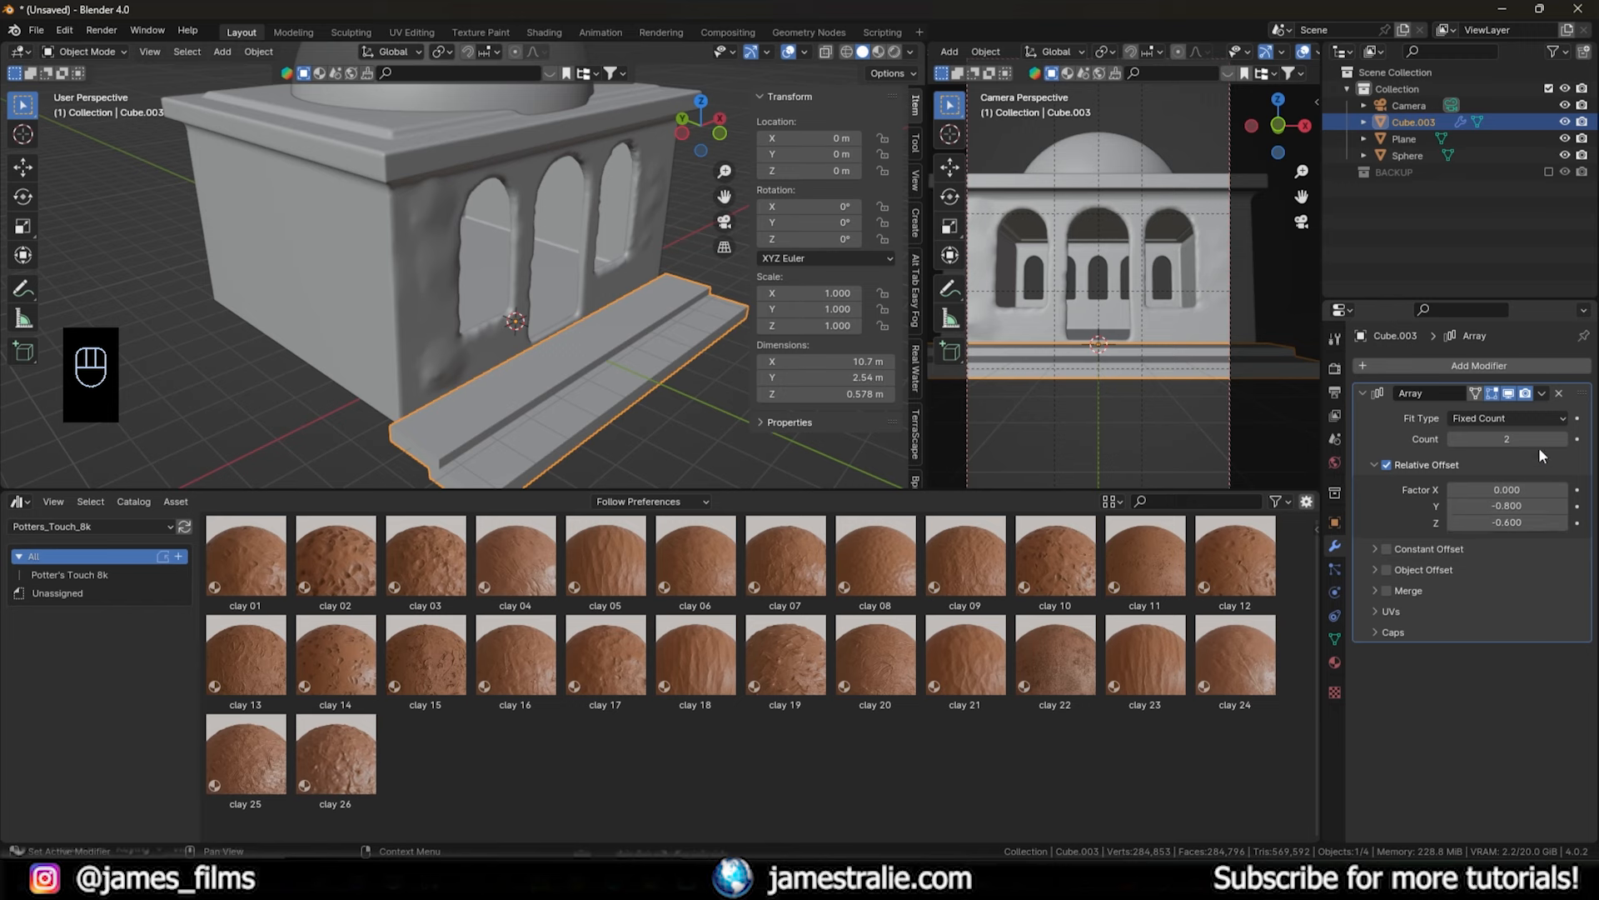
# - Raise the array count to 7 steps
pyautogui.moveTo(587, 466); pyautogui.dragTo(614, 408, button='middle')
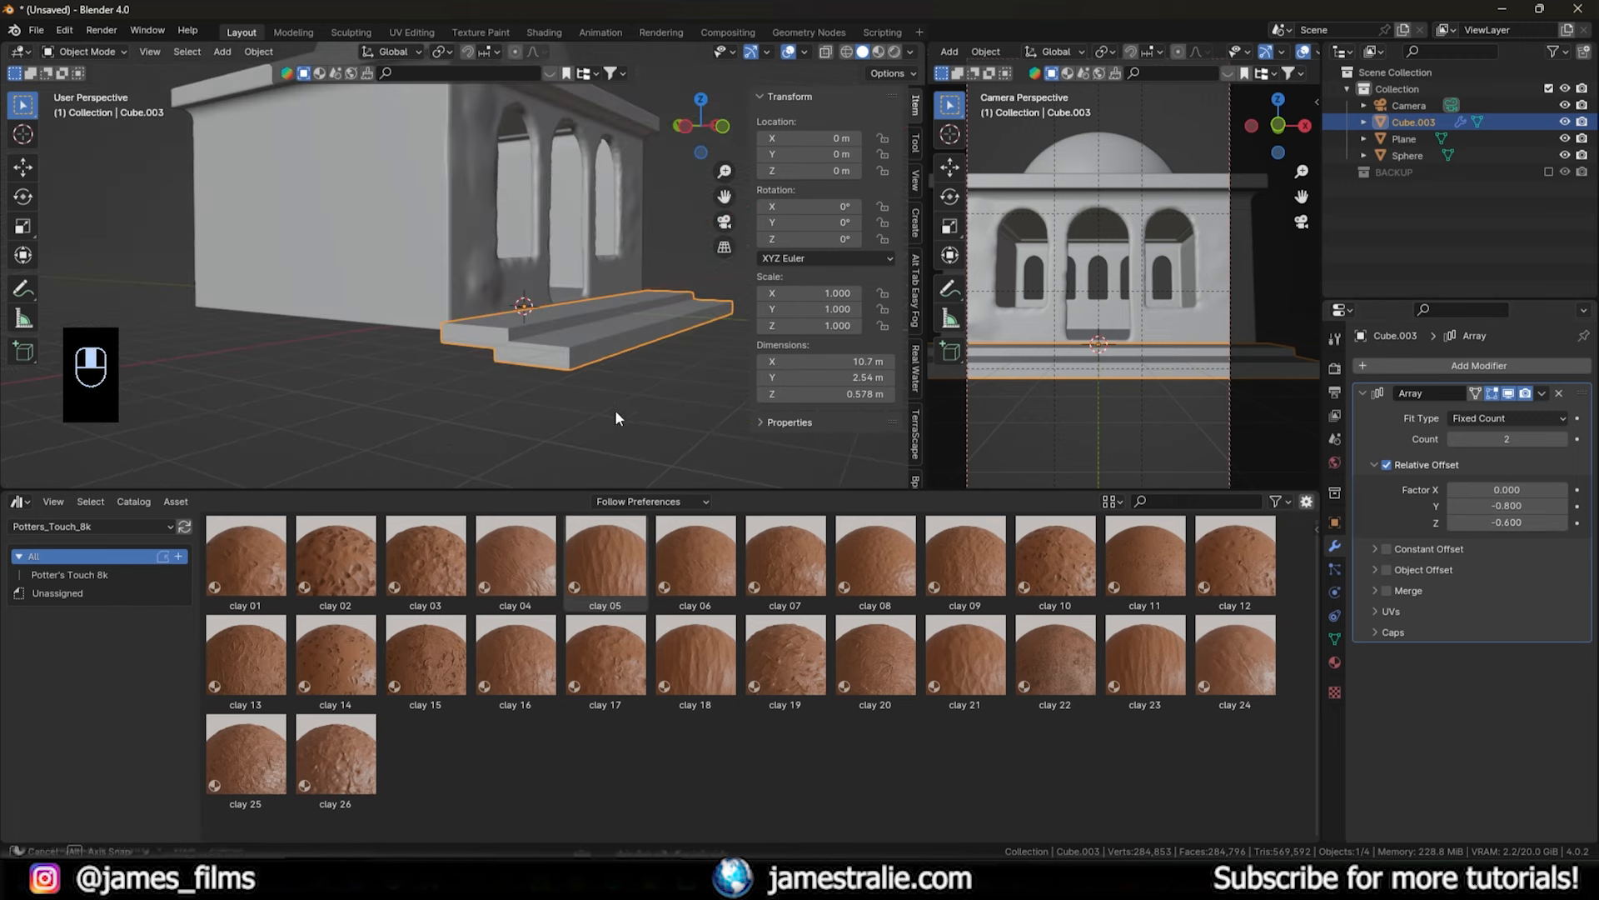
pyautogui.click(1565, 439)
pyautogui.click(1565, 438)
pyautogui.click(1565, 438)
pyautogui.click(1565, 438)
pyautogui.click(1565, 438)
pyautogui.scroll(-2, 666, 388)
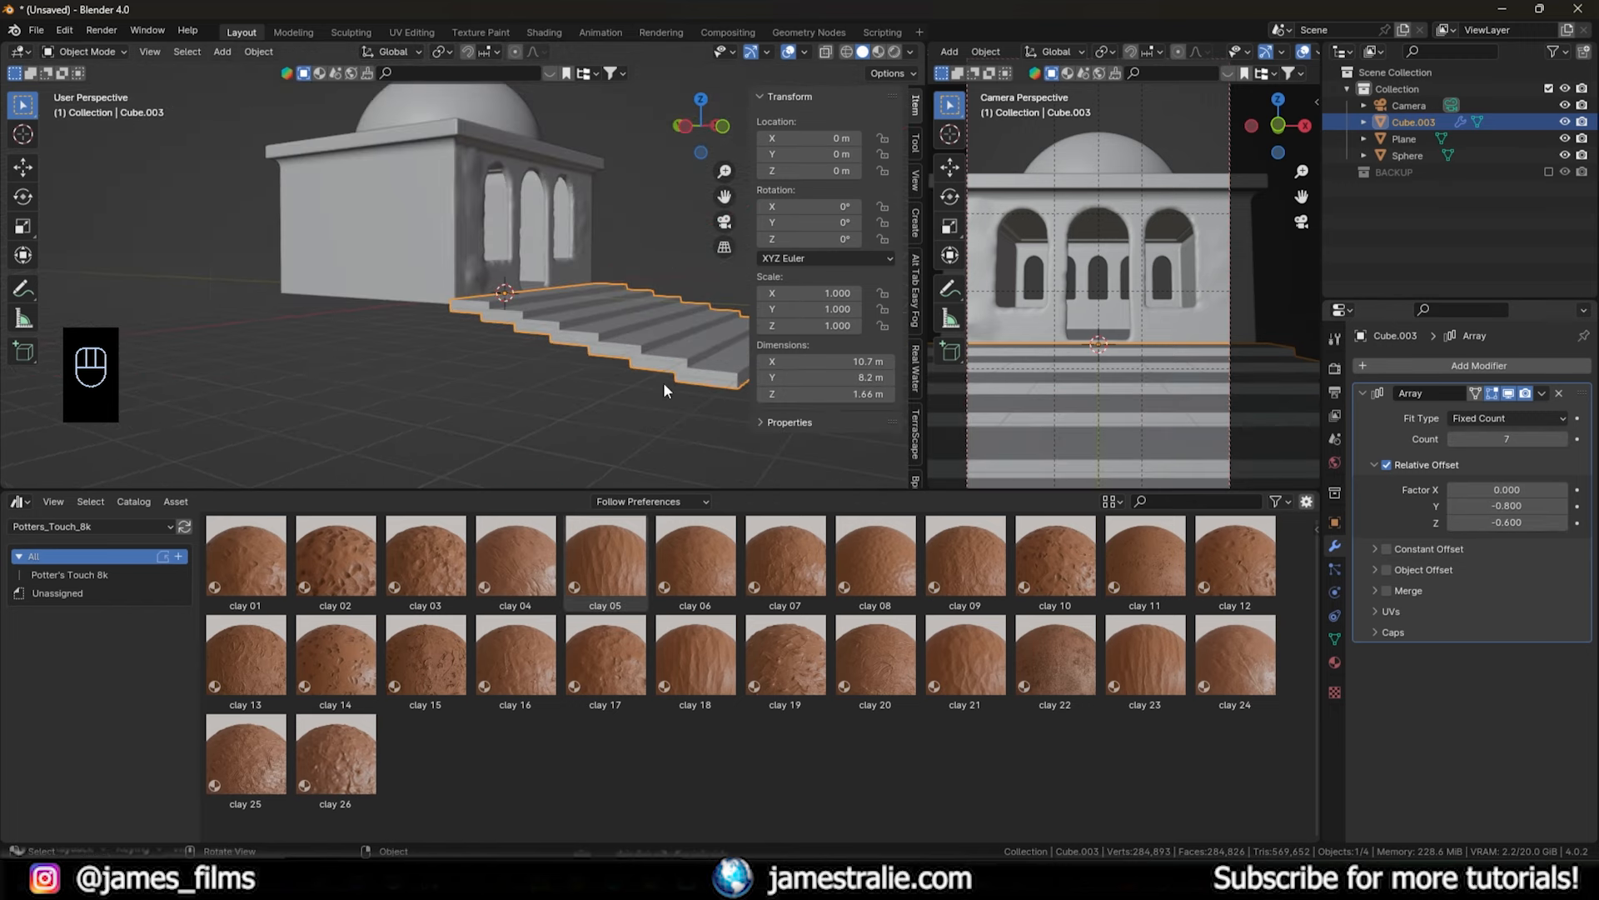
# - Scale the slab's mesh down along Z to make every stair step thinner
pyautogui.press('Tab')
pyautogui.scroll(3, 664, 388)
pyautogui.press('s')
pyautogui.press('z')
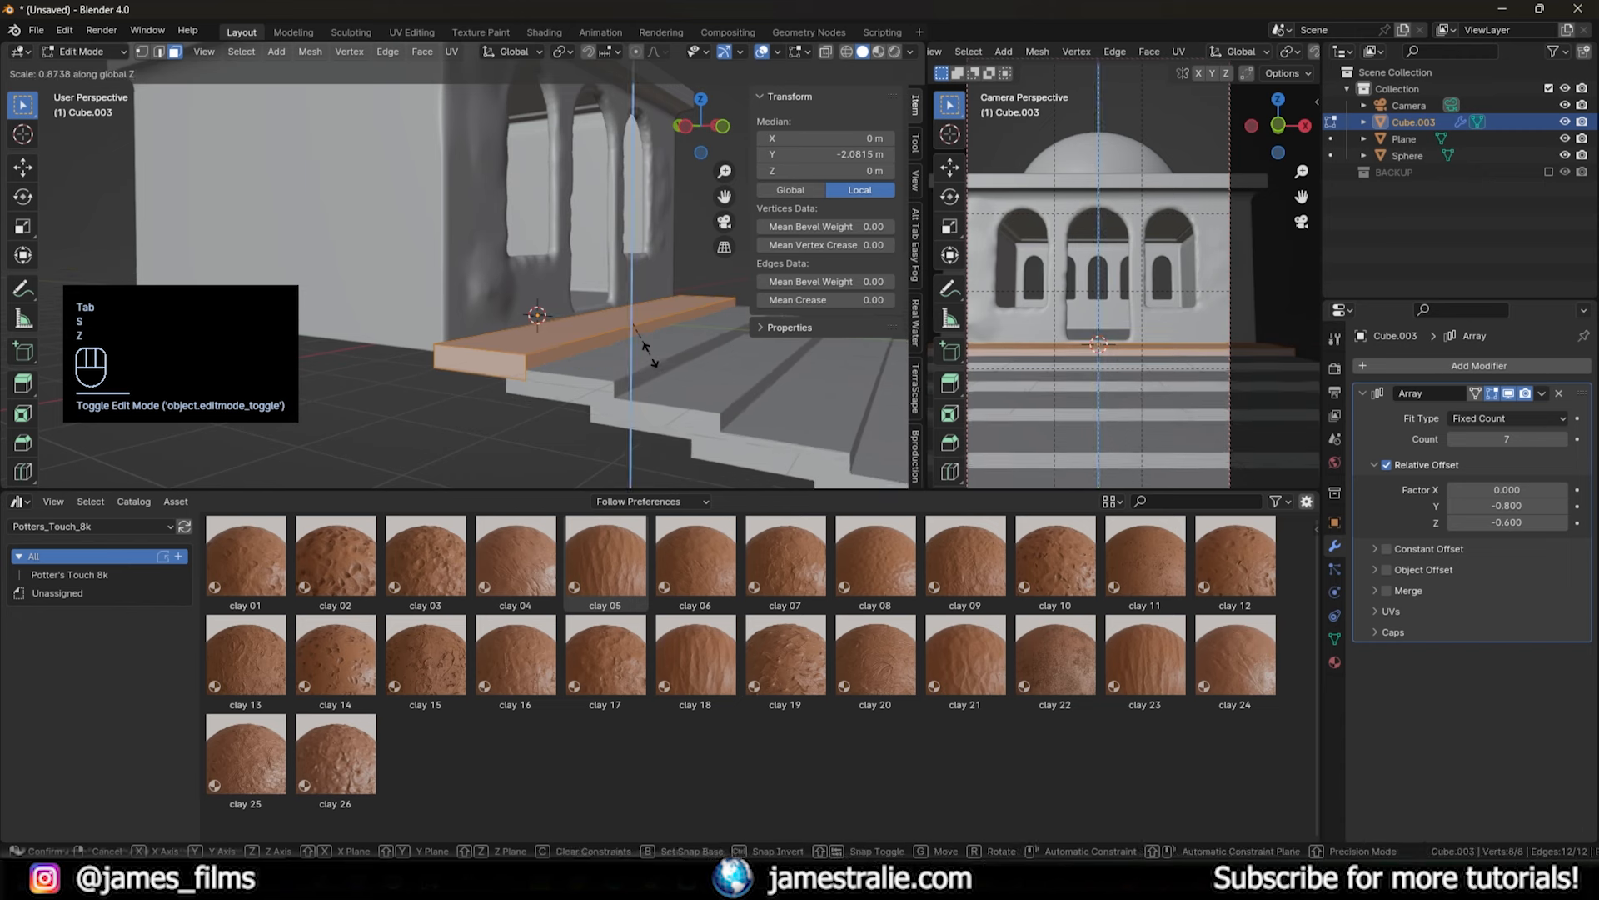
pyautogui.click(641, 341)
# - Set the array's relative Y offset to -0.5 and its count to 9, and leave Edit Mode
pyautogui.scroll(-4, 1266, 449)
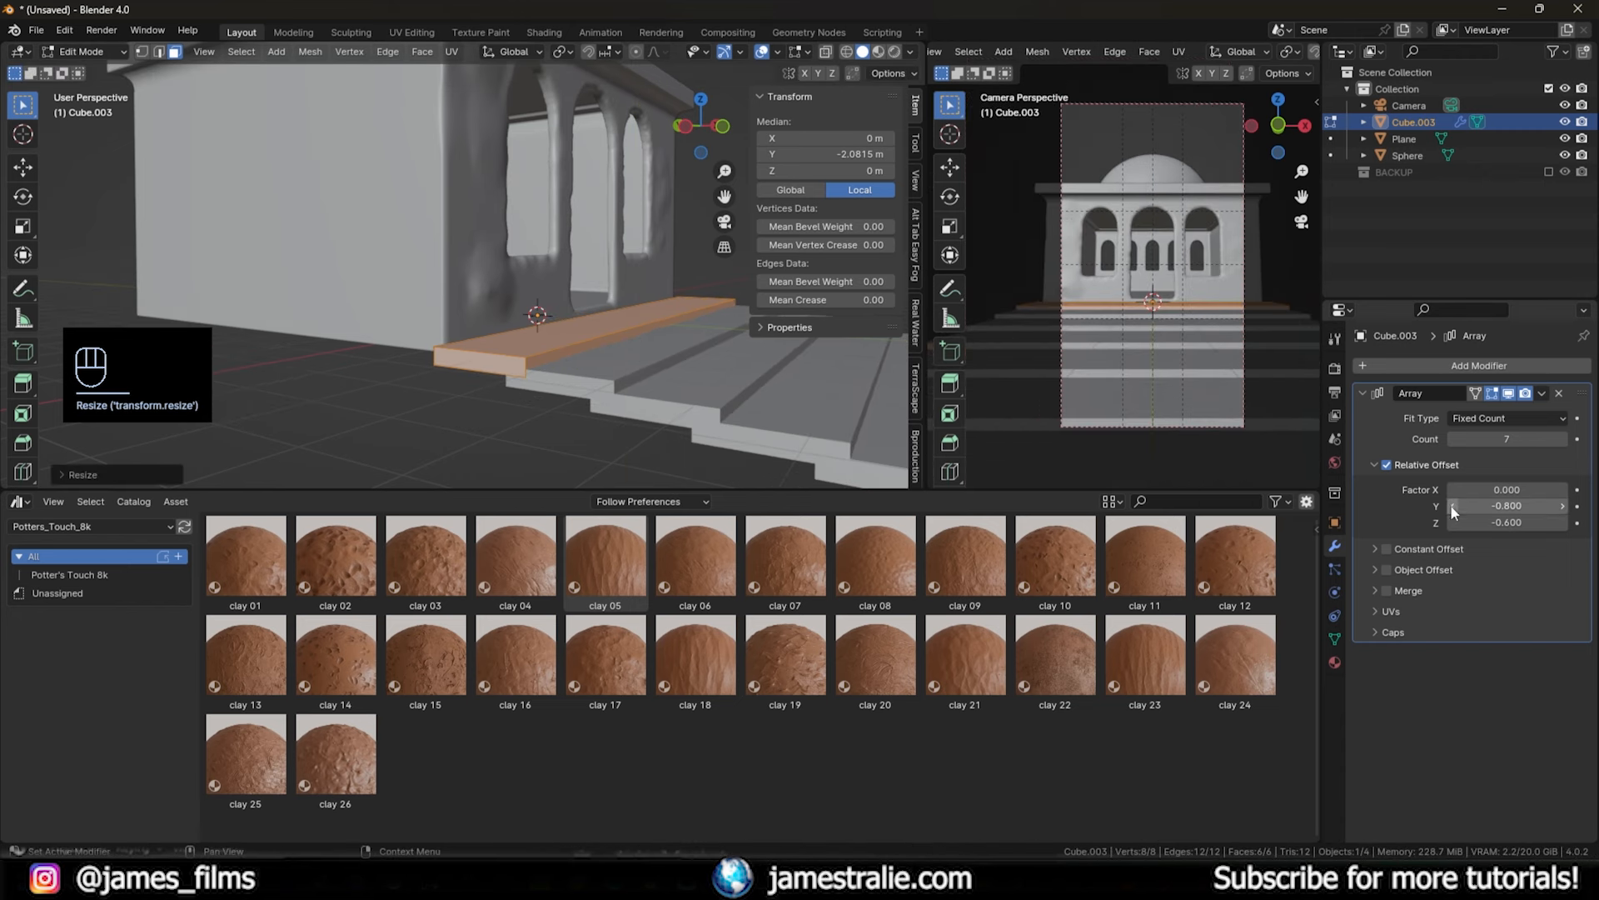
pyautogui.click(1562, 505)
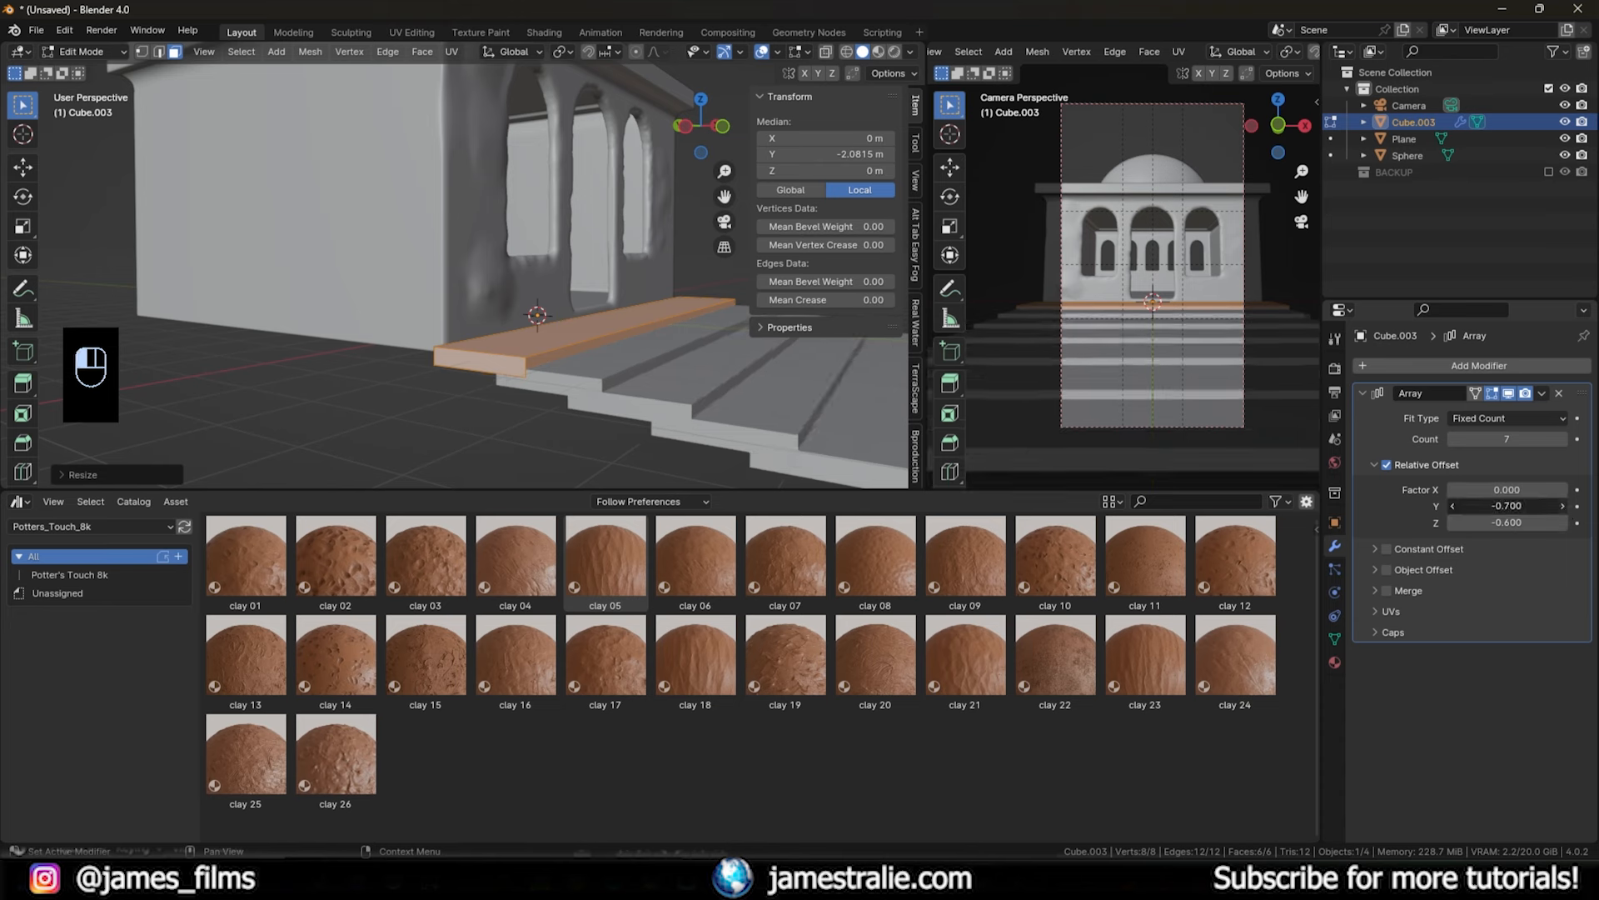
pyautogui.click(1563, 506)
pyautogui.click(1563, 507)
pyautogui.click(1561, 438)
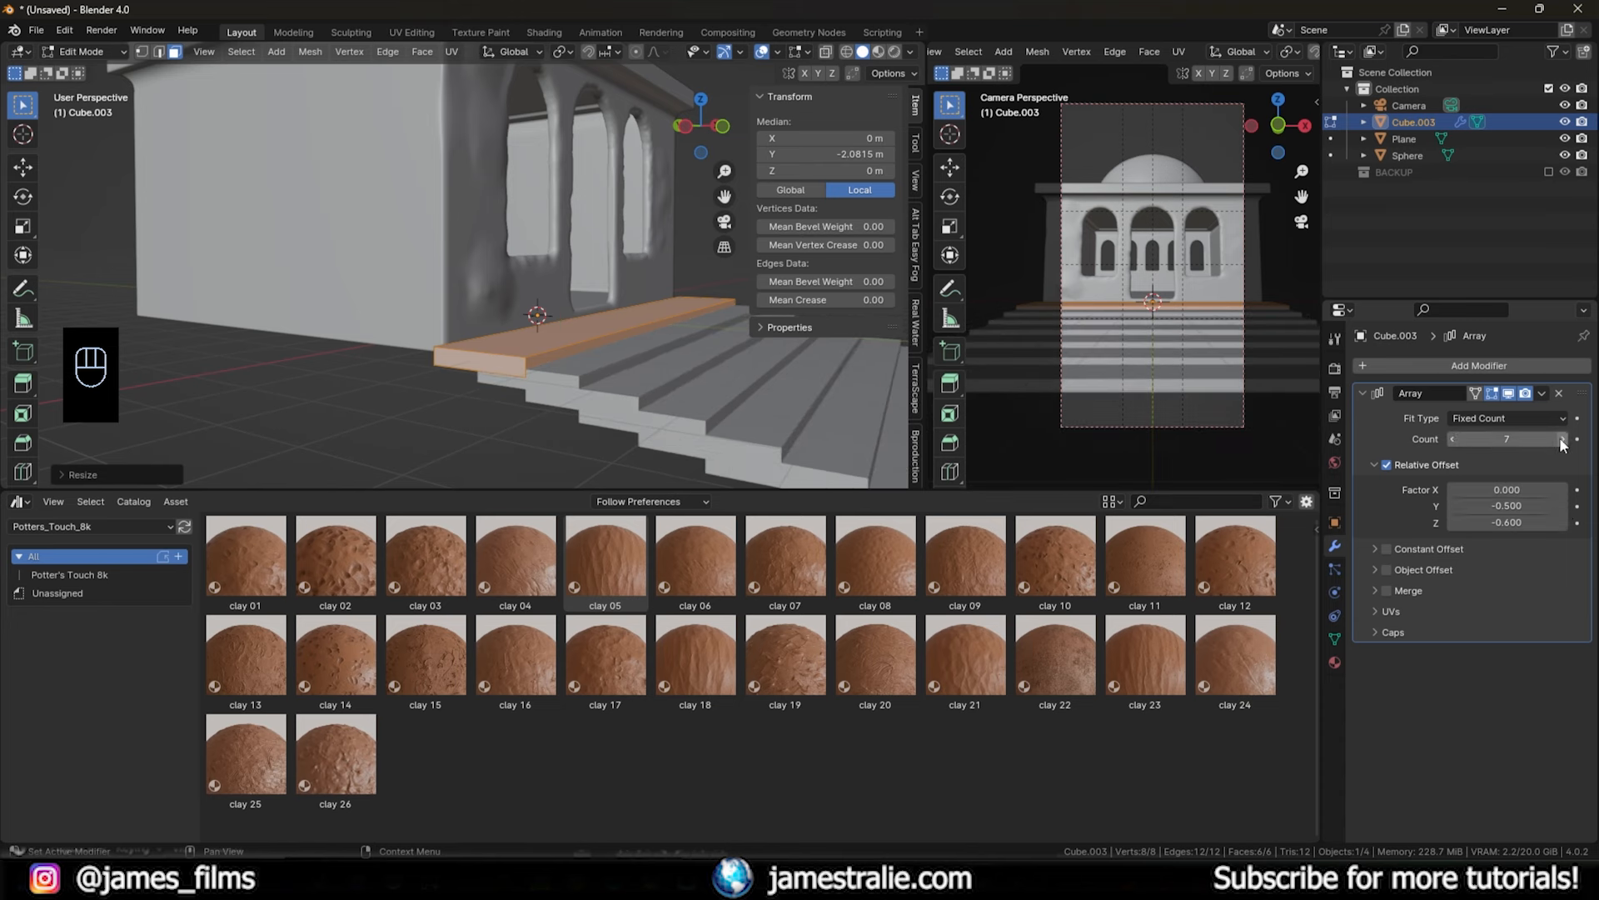
pyautogui.click(1561, 439)
pyautogui.press('Tab')
pyautogui.press('Tab')
# - Duplicate the staircase in place and move the copy to the BACKUP collection
pyautogui.moveTo(619, 431); pyautogui.dragTo(632, 373, button='middle')
pyautogui.scroll(-4, 478, 420)
pyautogui.scroll(3, 657, 329)
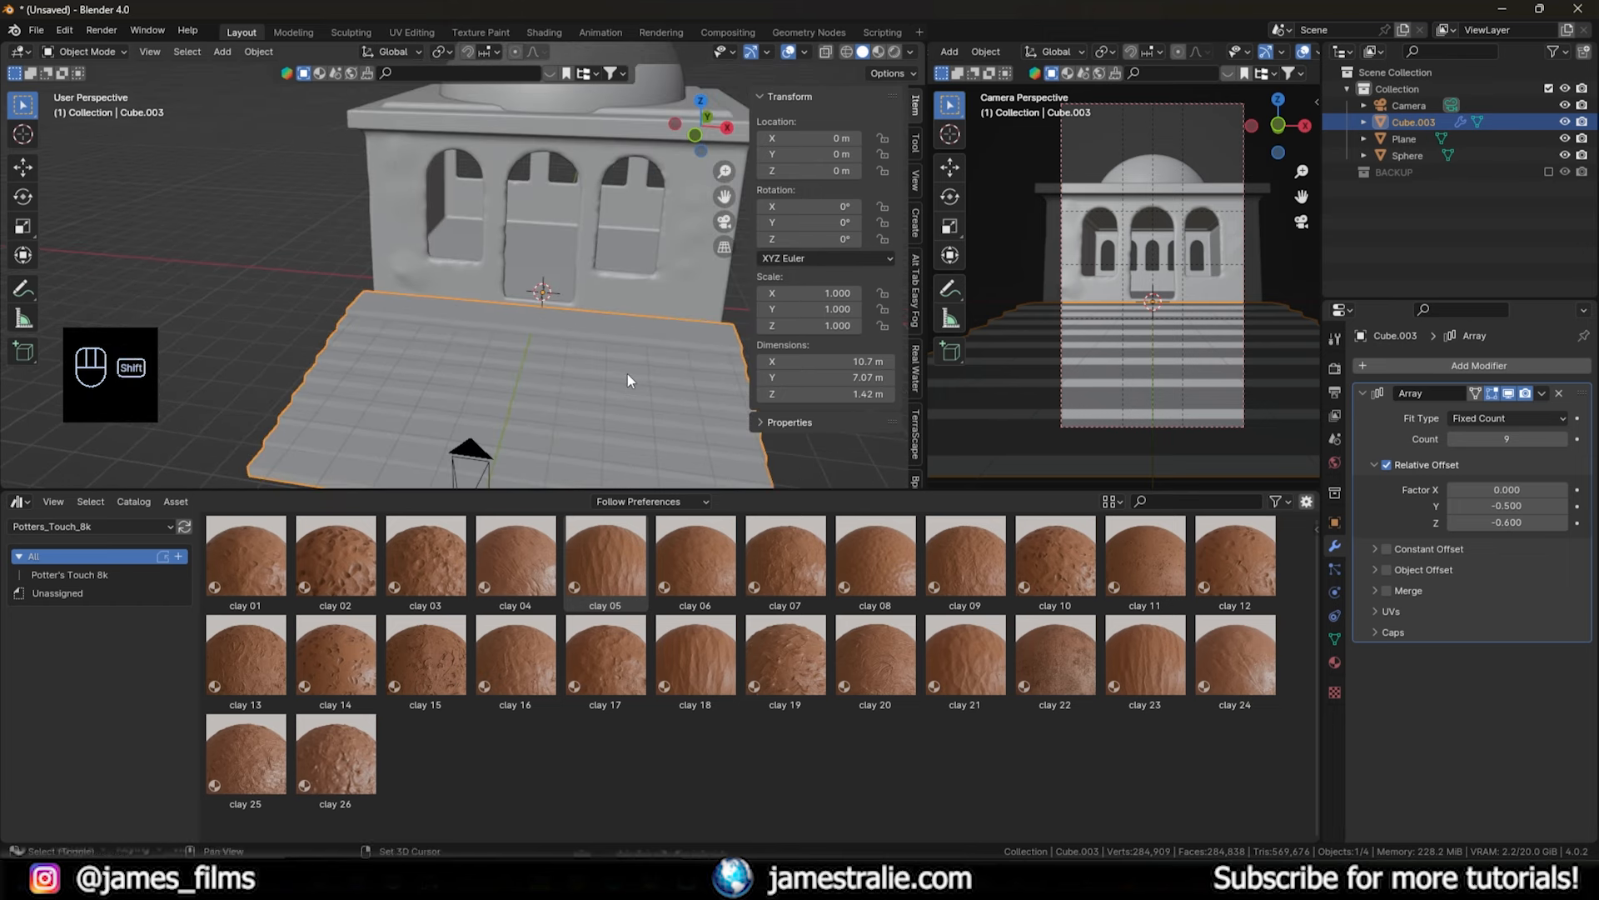
pyautogui.hotkey('shift', 'd')
pyautogui.rightClick(627, 374)
pyautogui.press('m')
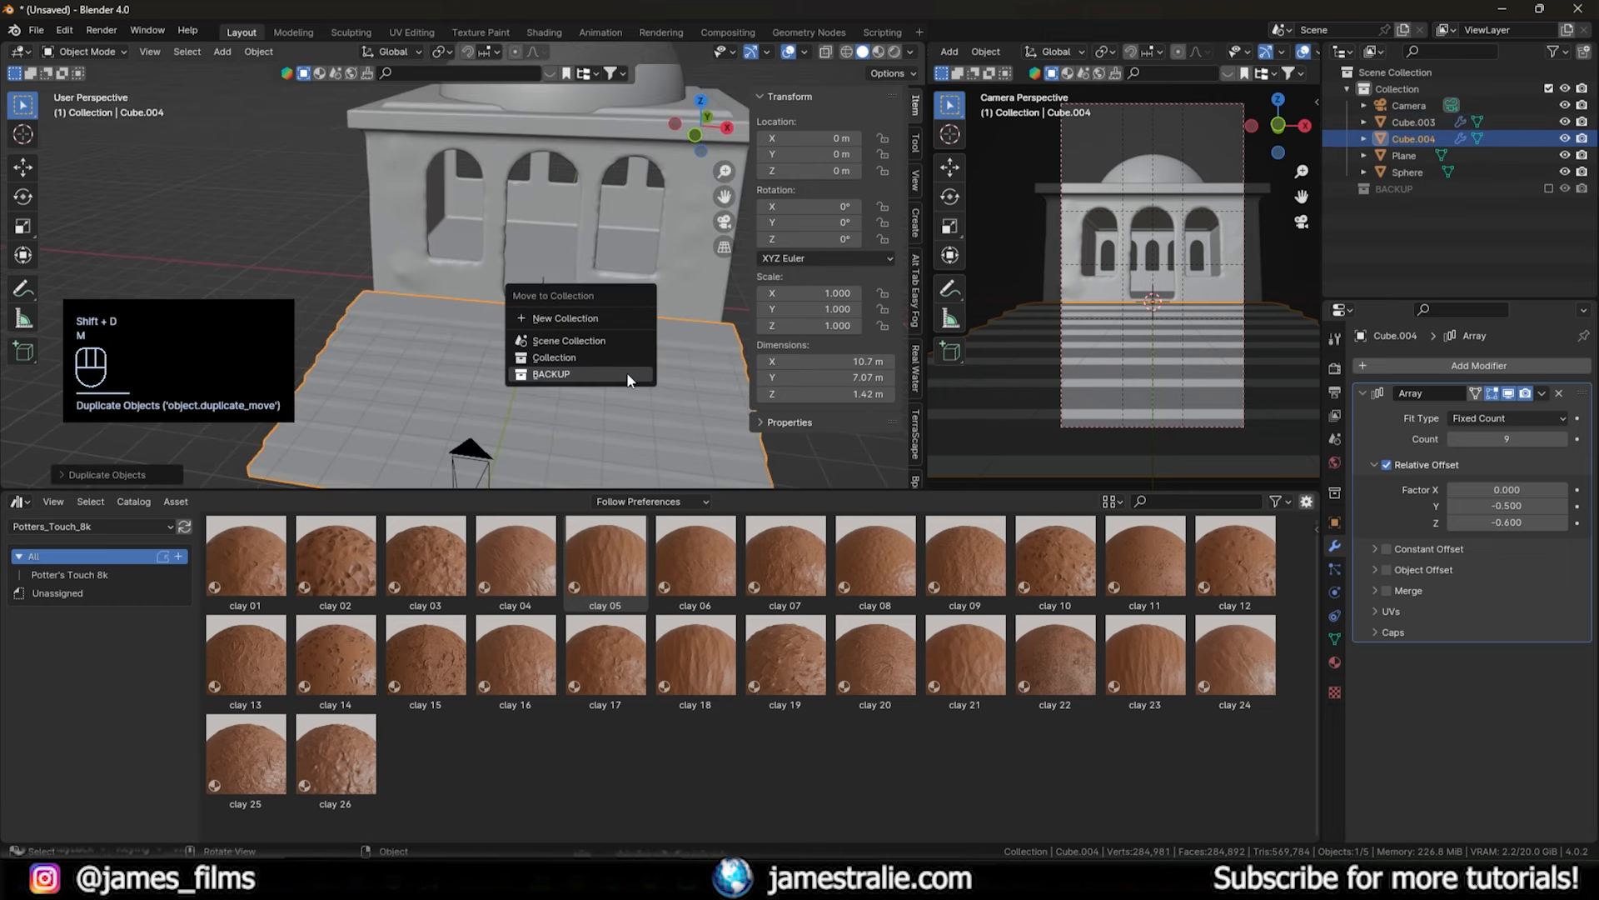
pyautogui.click(627, 373)
# - Apply the Array modifier on the original staircase
pyautogui.click(1540, 394)
pyautogui.click(1522, 414)
pyautogui.moveTo(382, 333); pyautogui.dragTo(423, 246, button='middle')
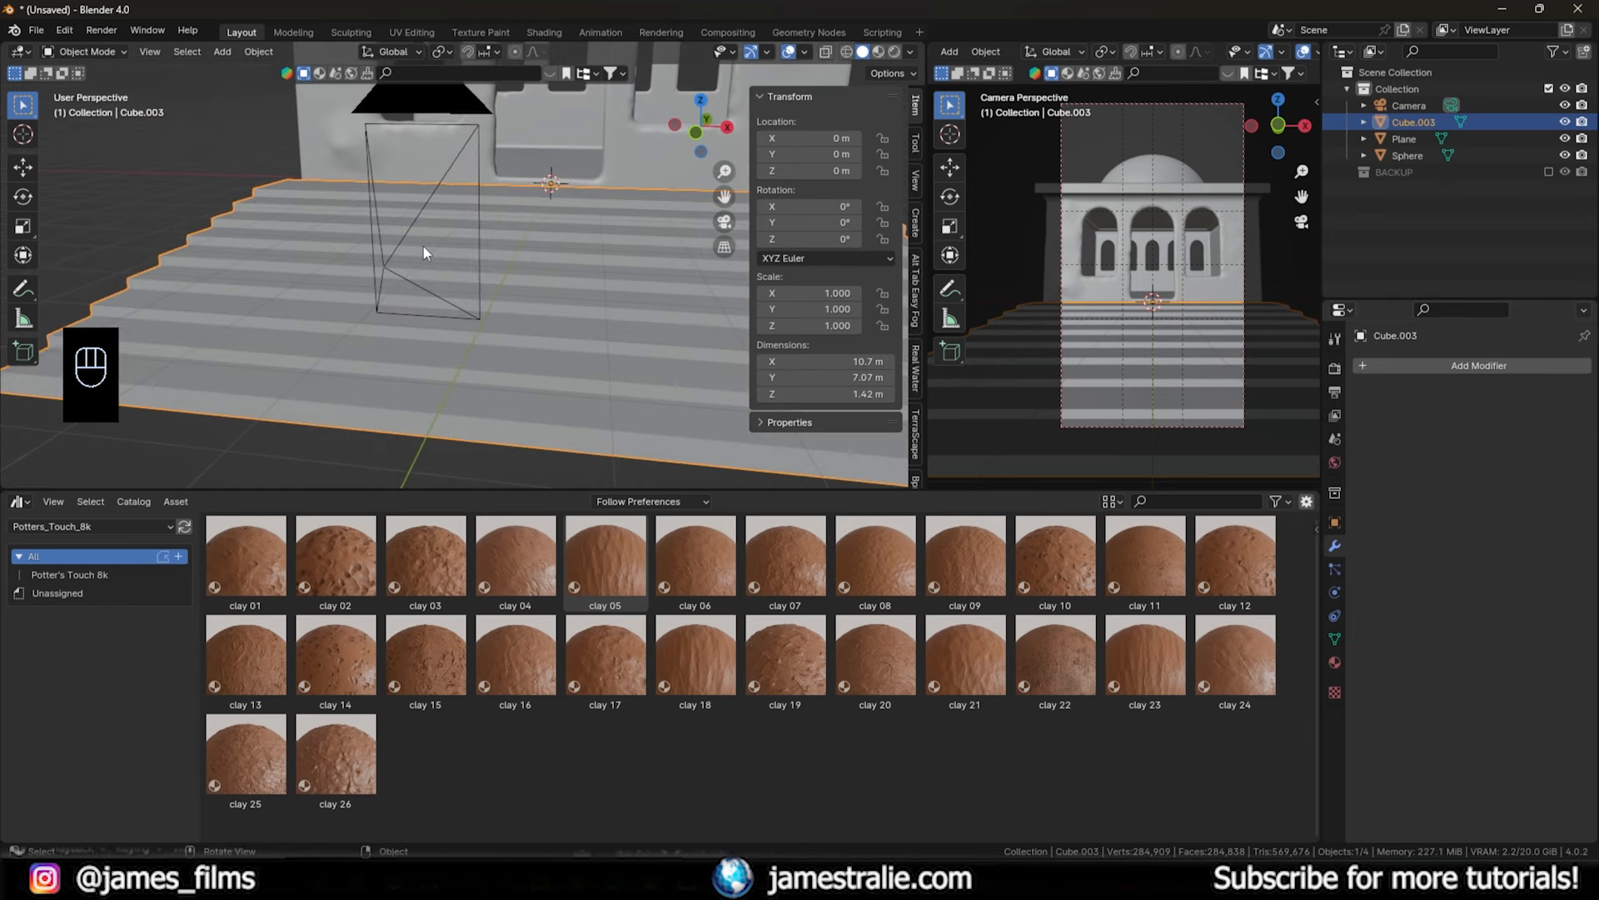
pyautogui.moveTo(301, 223); pyautogui.dragTo(312, 253, button='middle')
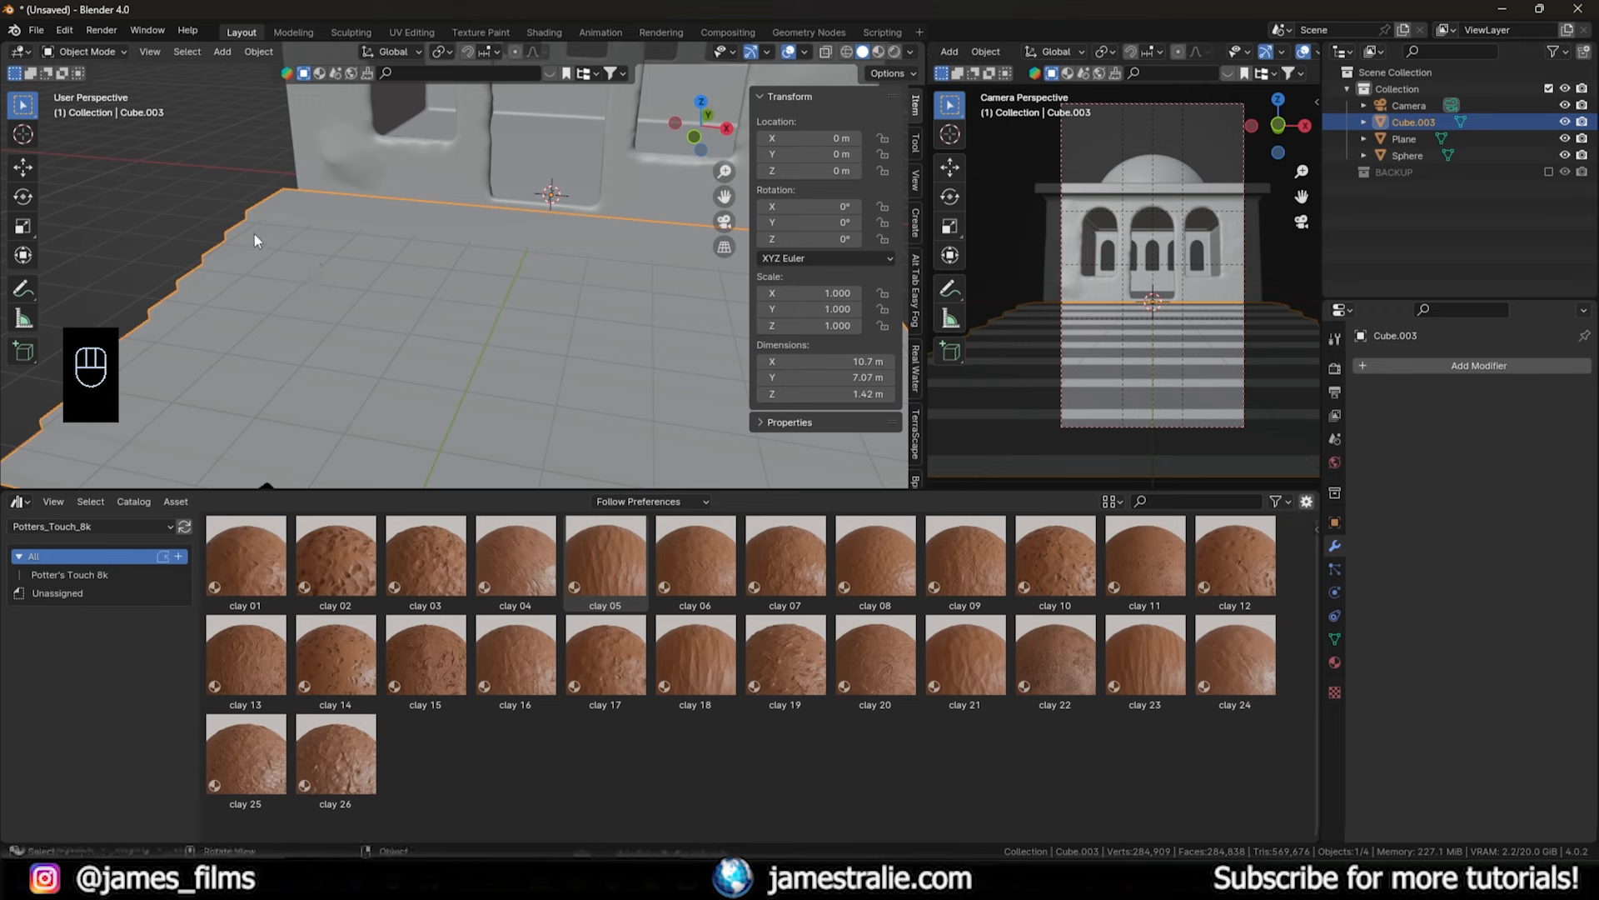
pyautogui.moveTo(196, 233); pyautogui.dragTo(203, 200, button='middle')
pyautogui.click(100, 50)
pyautogui.click(95, 98)
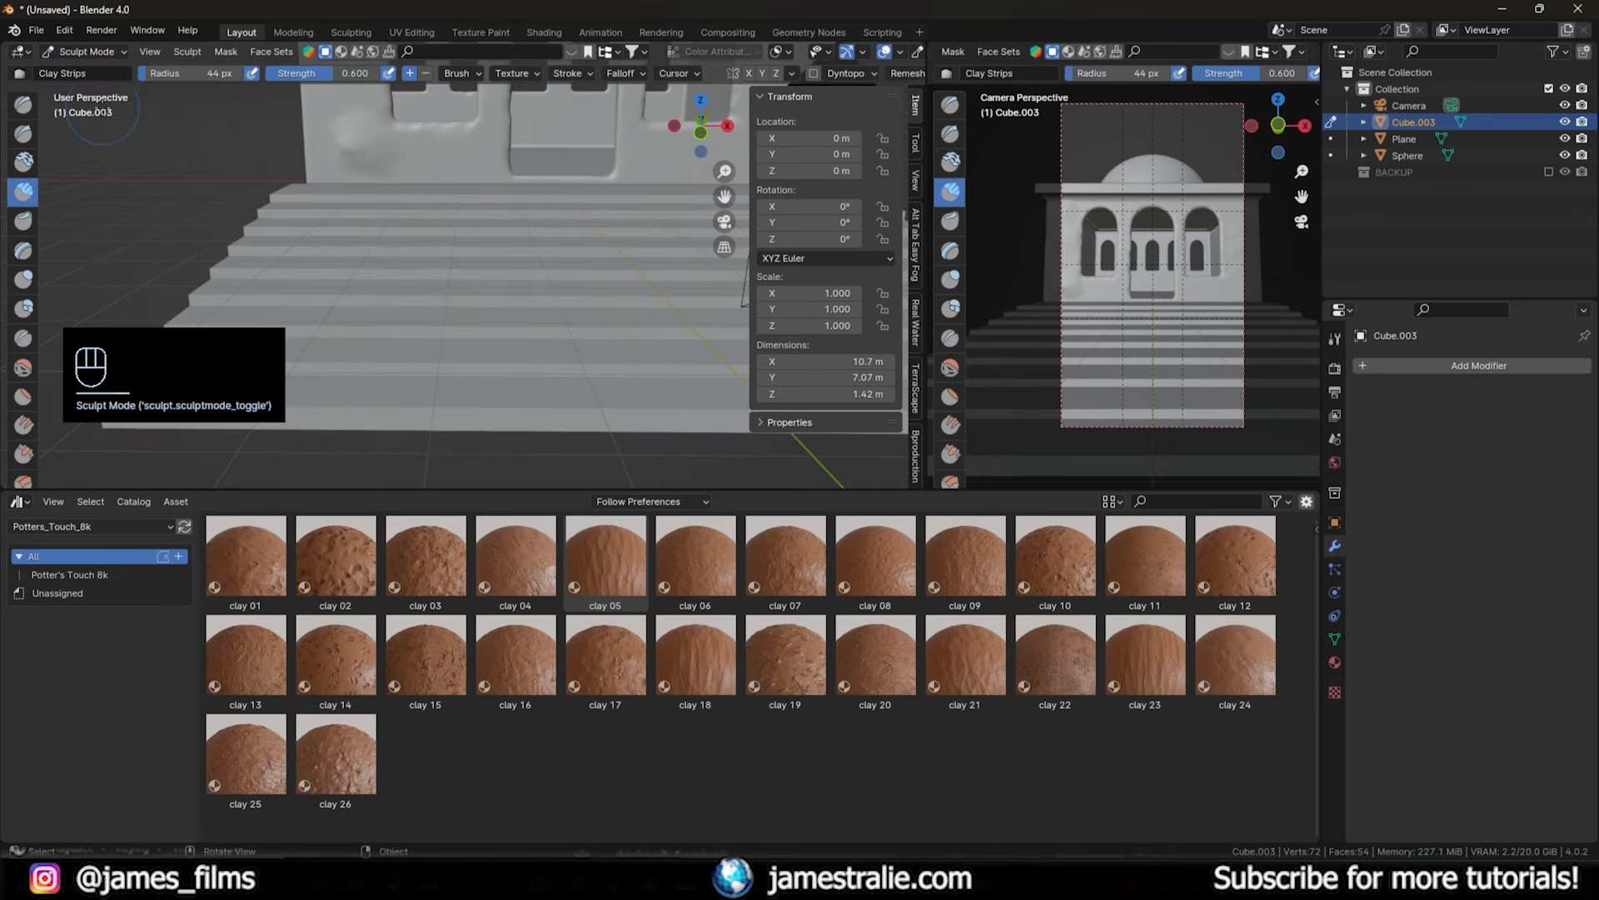
pyautogui.scroll(2, 588, 269)
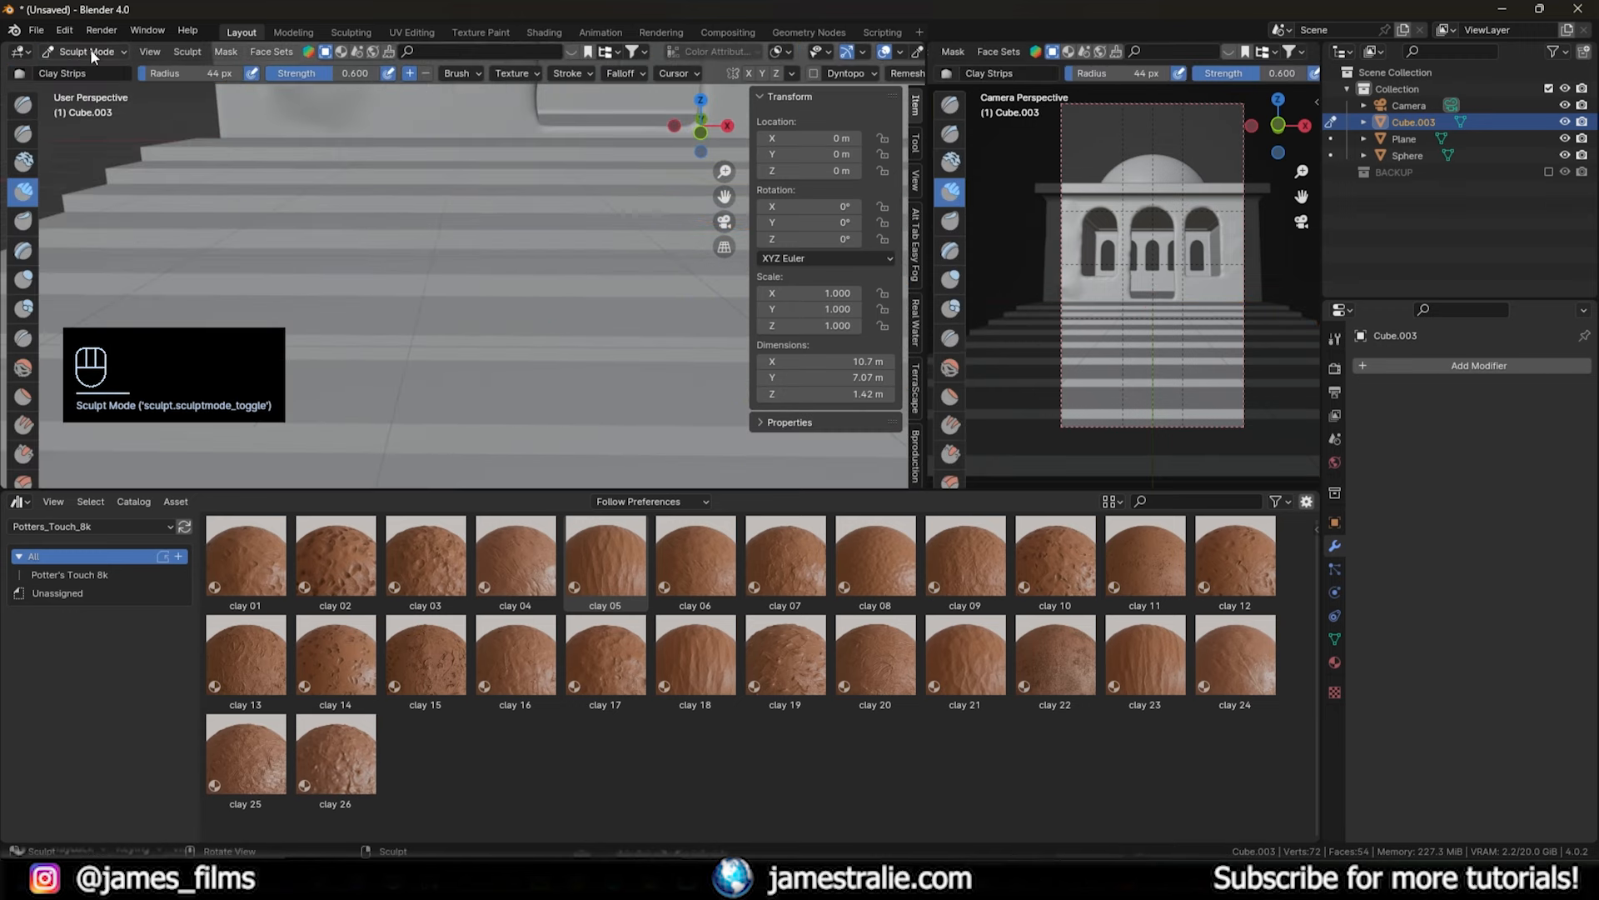
pyautogui.press('Tab')
pyautogui.scroll(-3, 584, 315)
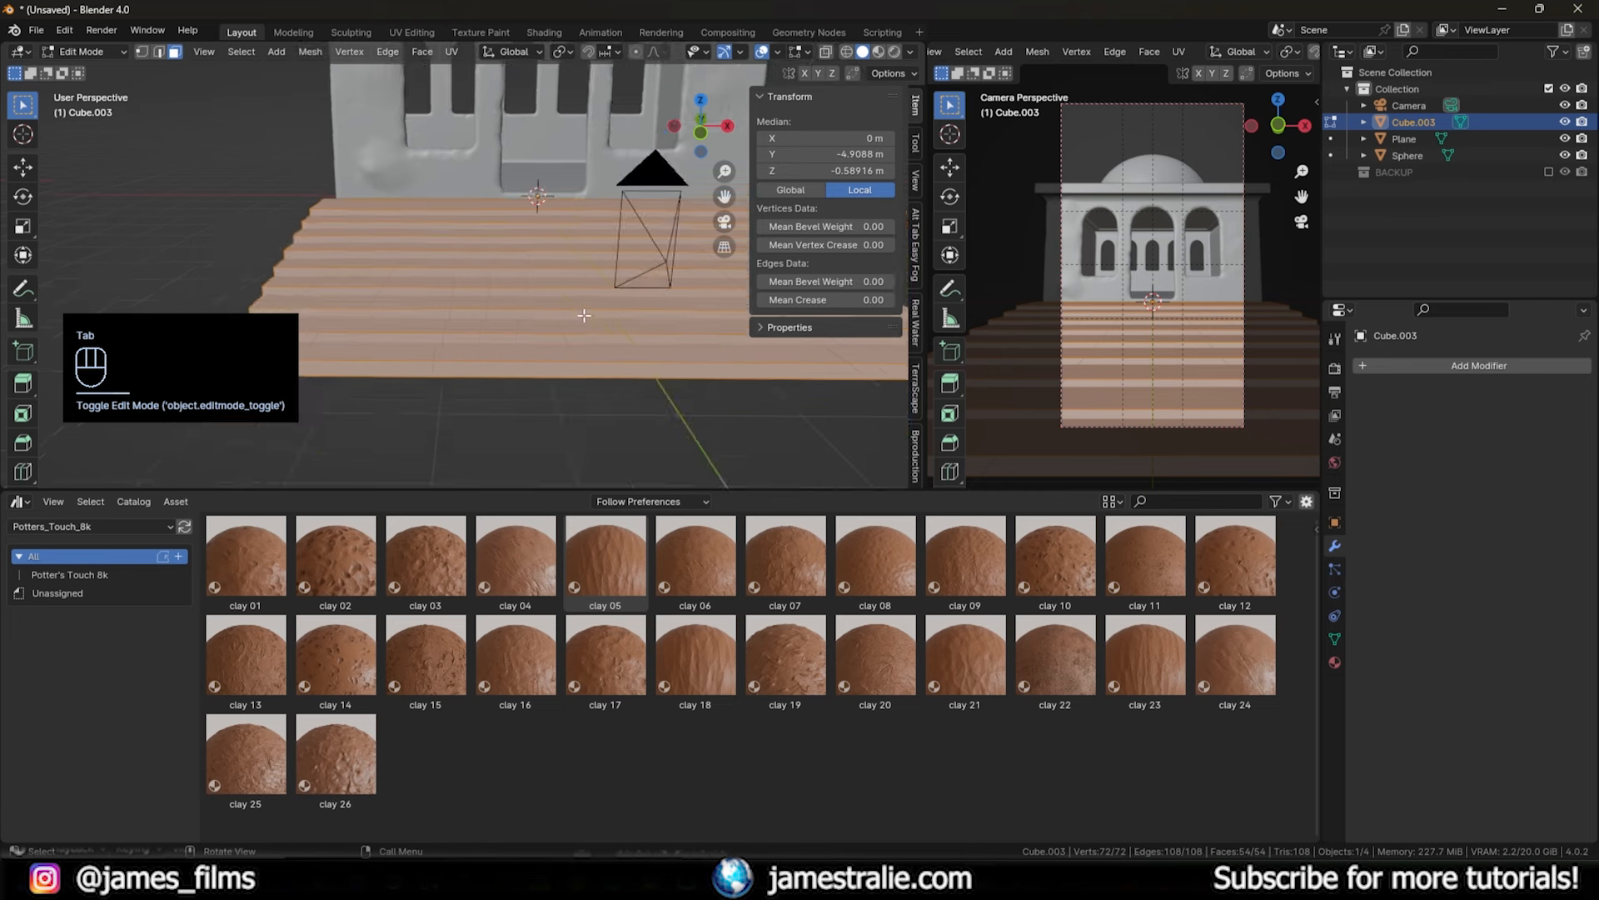
pyautogui.moveTo(584, 315); pyautogui.dragTo(545, 304, button='middle')
pyautogui.press('Tab')
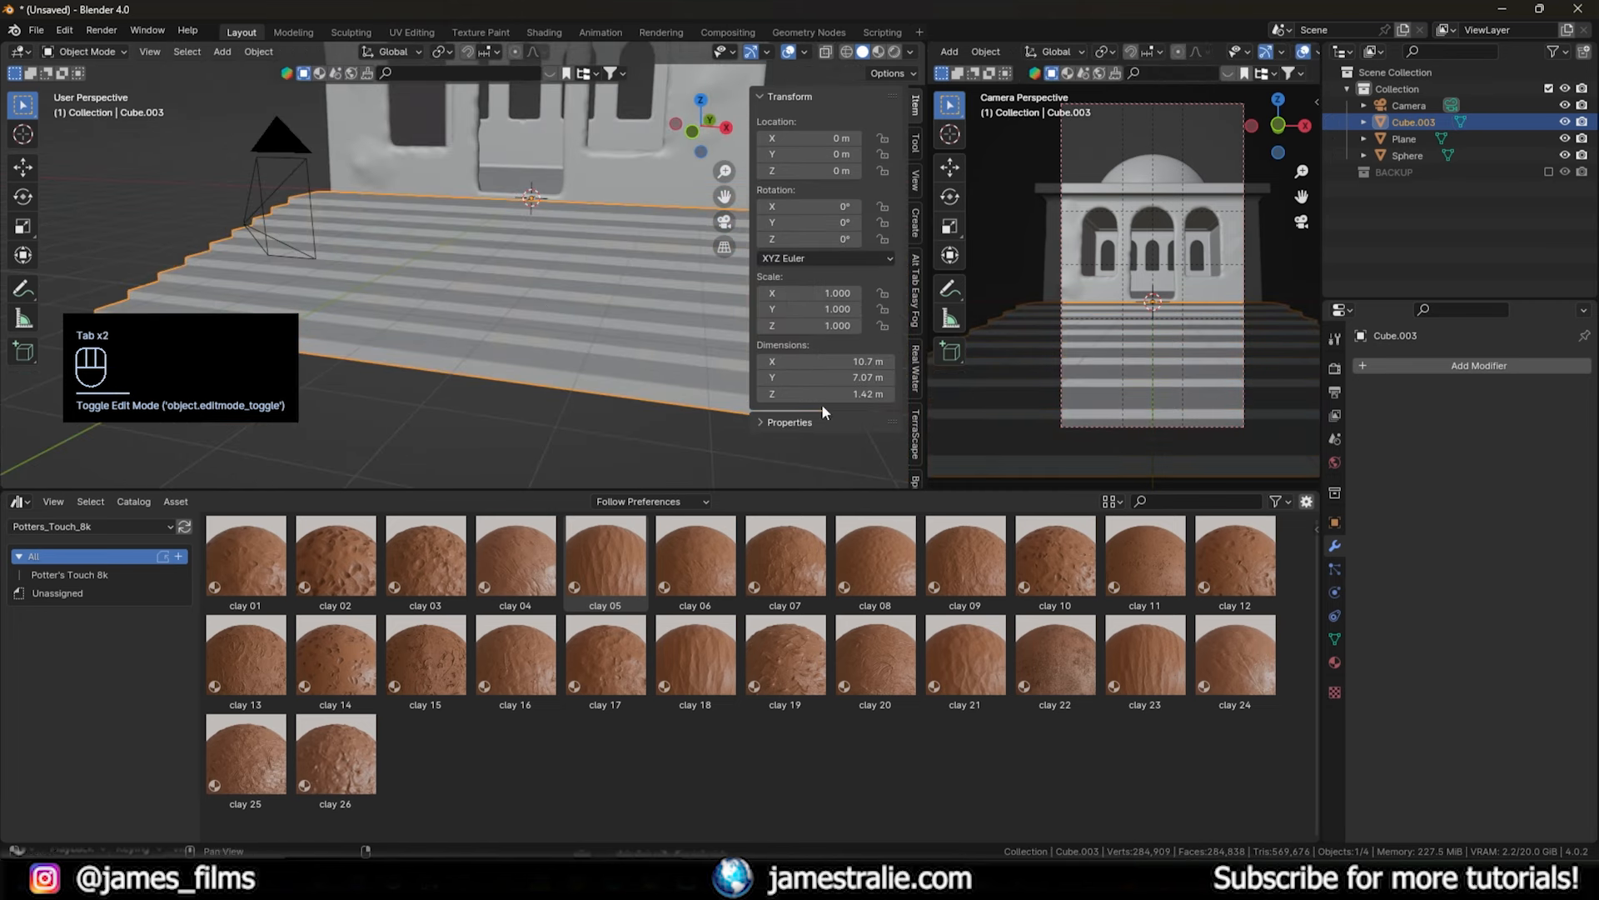
# - Add a voxel Remesh modifier to the staircase with a voxel size of 0.04 m
pyautogui.click(1450, 367)
pyautogui.moveTo(1449, 370)
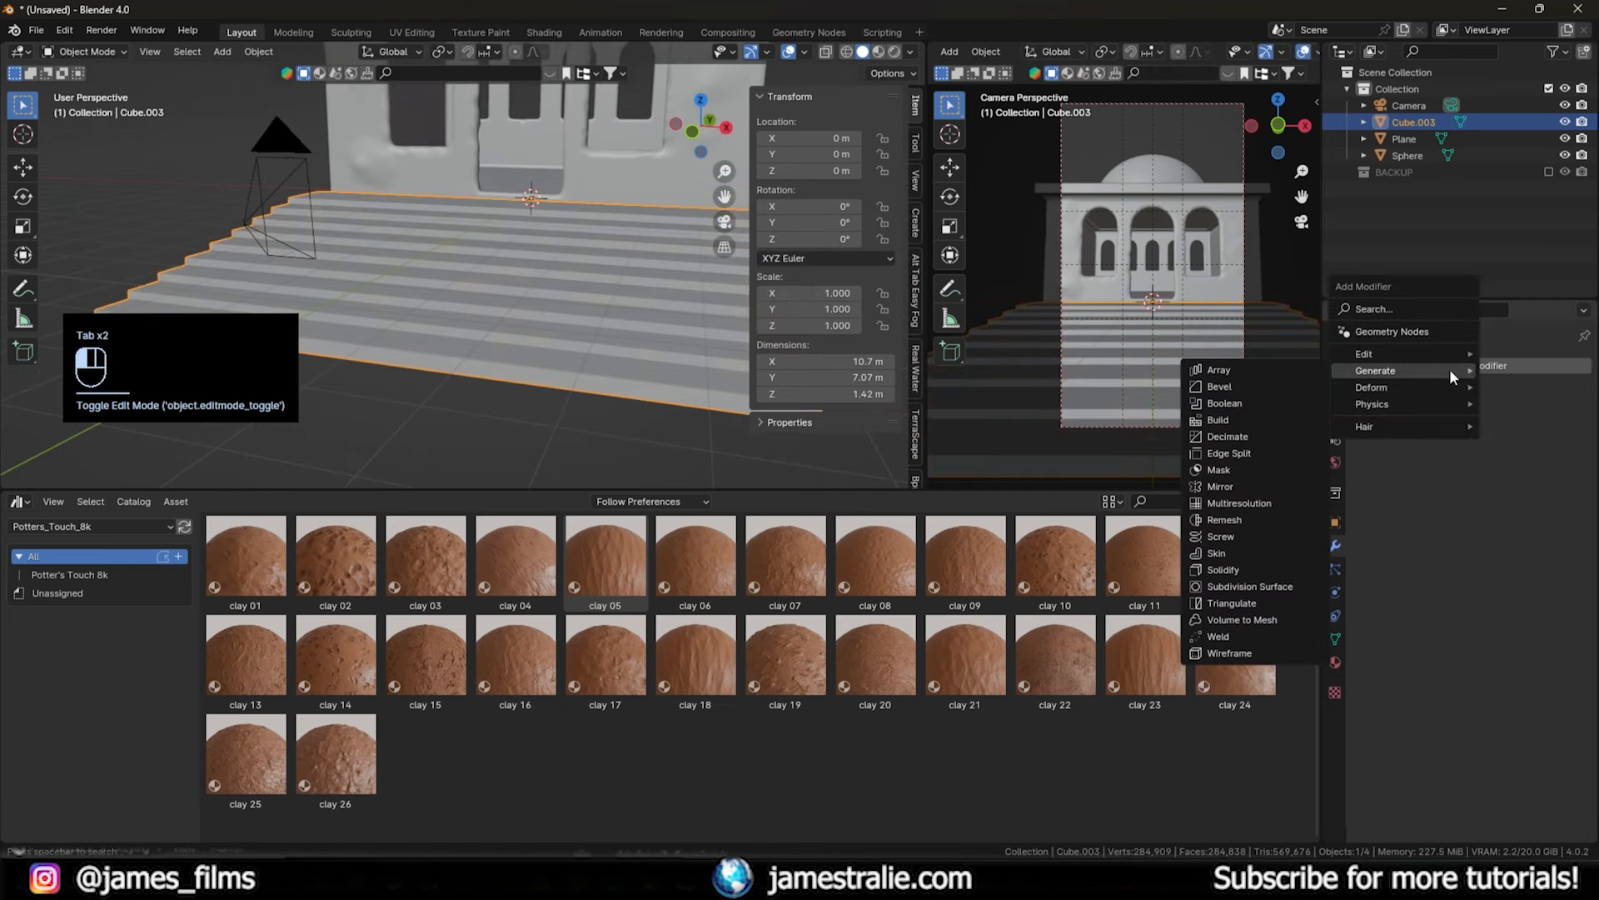
pyautogui.click(1250, 520)
pyautogui.scroll(3, 507, 332)
pyautogui.scroll(-5, 507, 332)
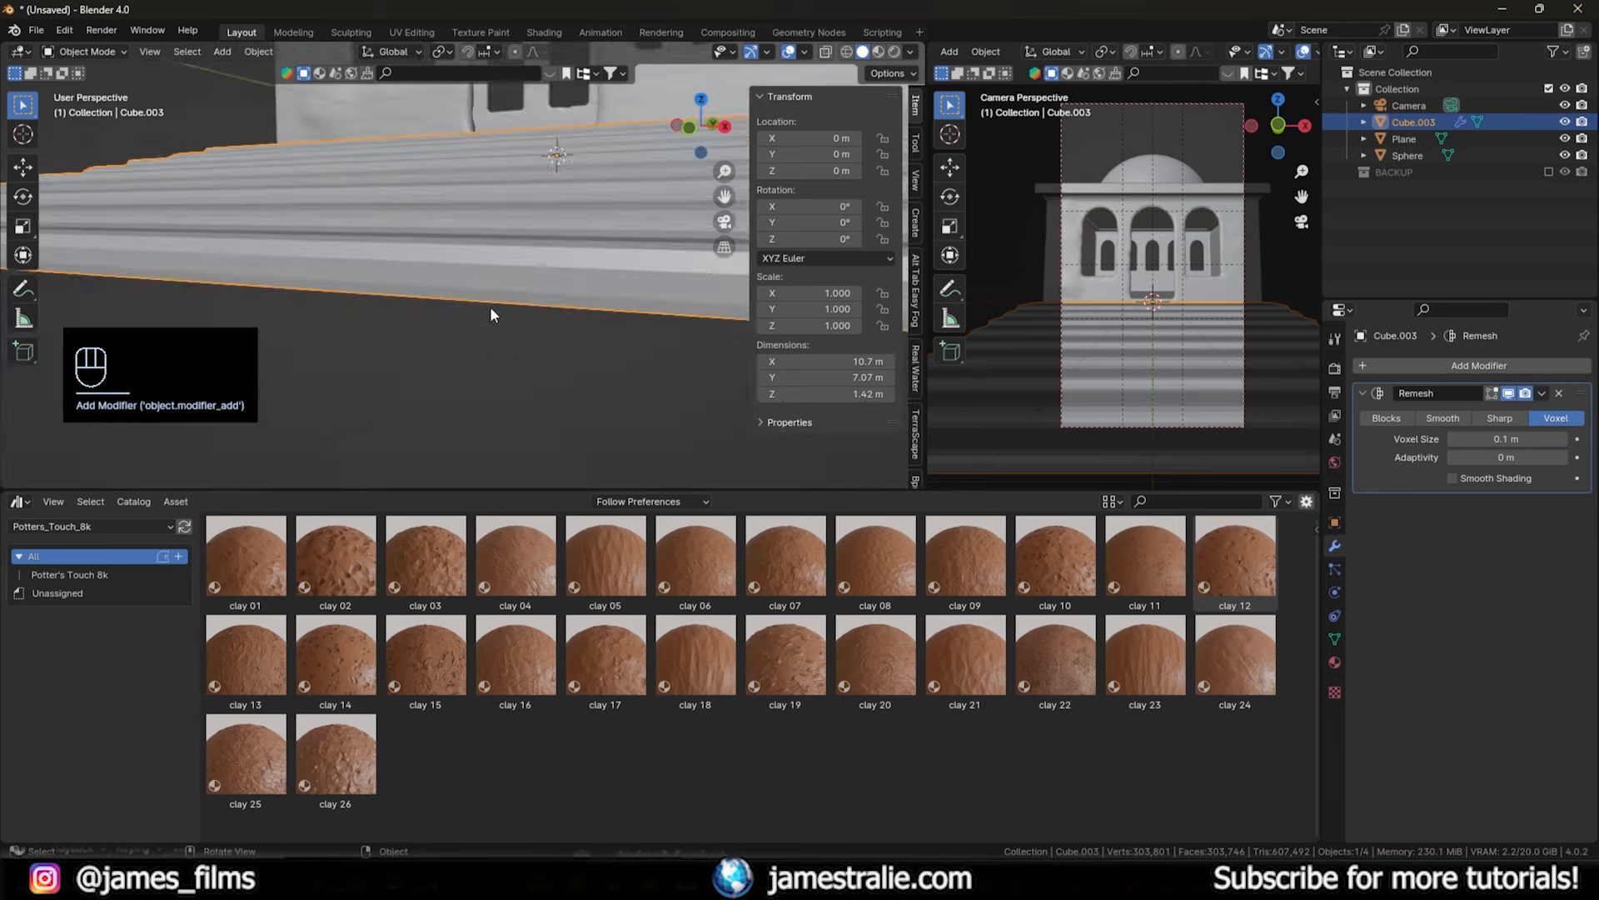
pyautogui.click(1451, 439)
pyautogui.click(1452, 439)
pyautogui.moveTo(573, 289)
pyautogui.mouseDown(button='middle')
pyautogui.moveTo(553, 309)
pyautogui.moveTo(516, 274)
pyautogui.moveTo(568, 298)
pyautogui.mouseUp(button='middle')
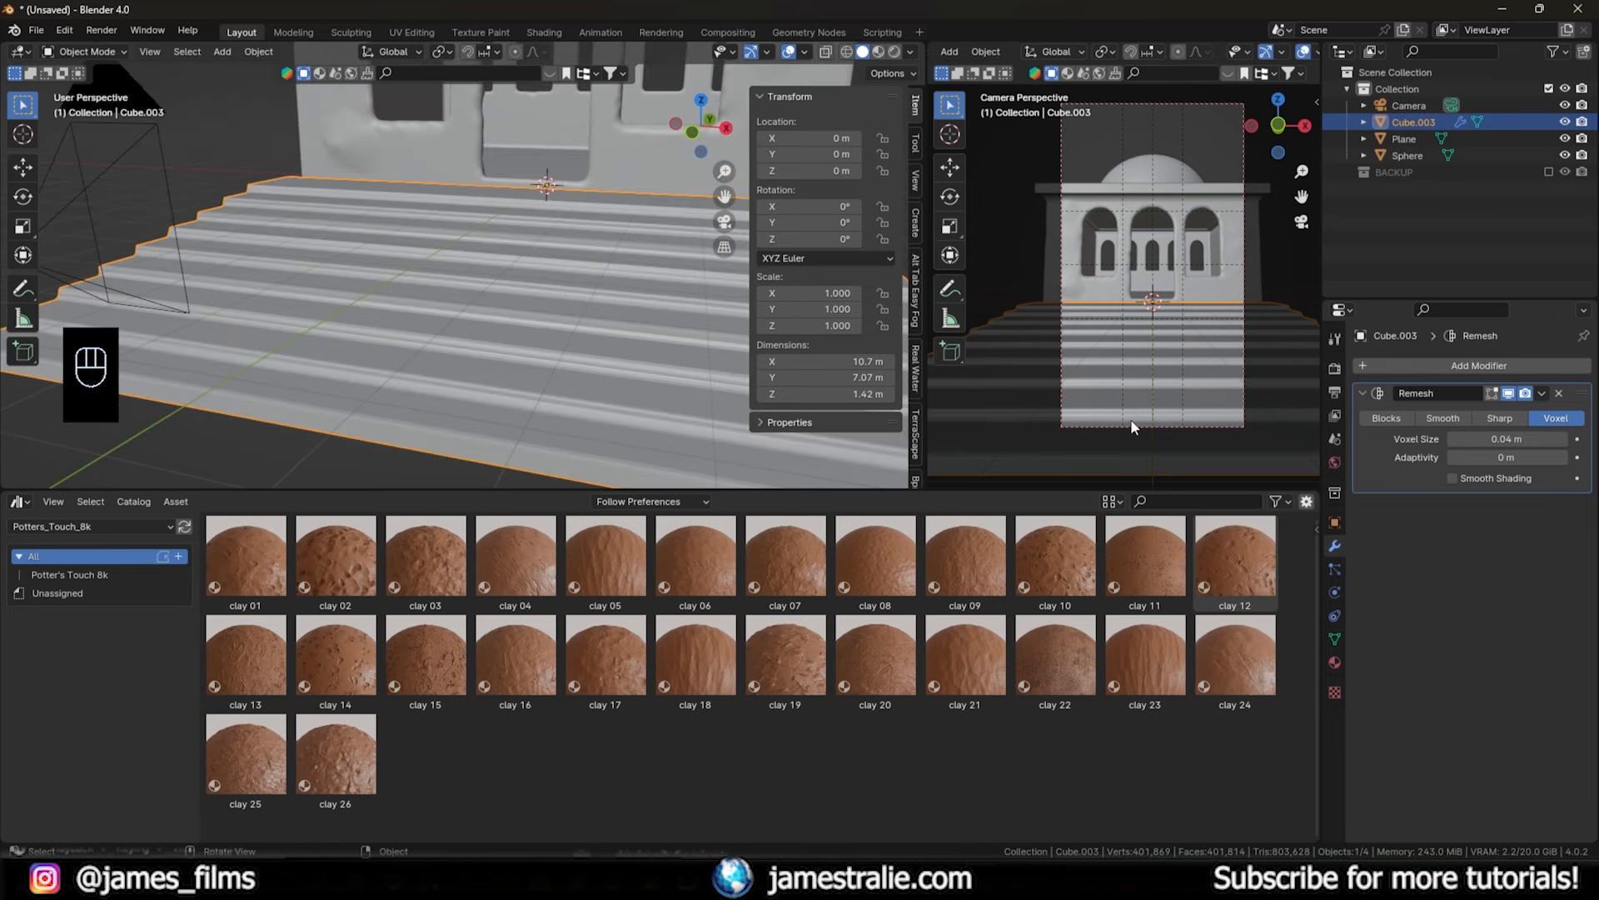
# - Turn on smooth shading for the staircase's remesh and apply the modifier
pyautogui.click(1452, 478)
pyautogui.click(1541, 393)
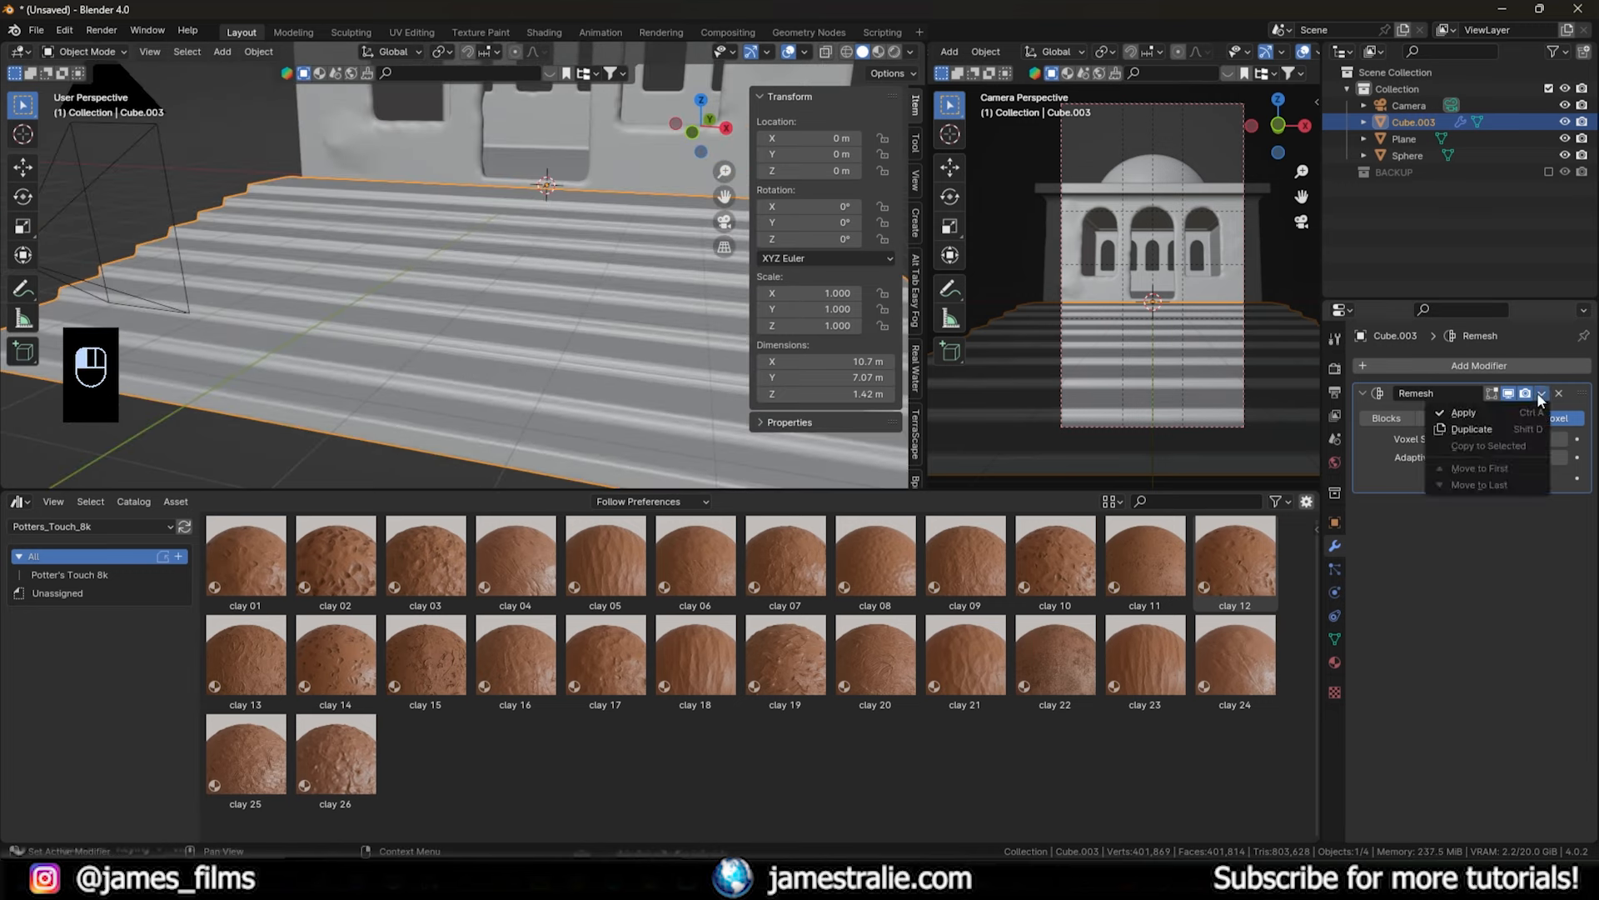
pyautogui.click(1529, 410)
# - Switch the staircase to Sculpt Mode
pyautogui.moveTo(416, 338); pyautogui.dragTo(24, 108, button='middle')
pyautogui.click(81, 52)
pyautogui.click(92, 108)
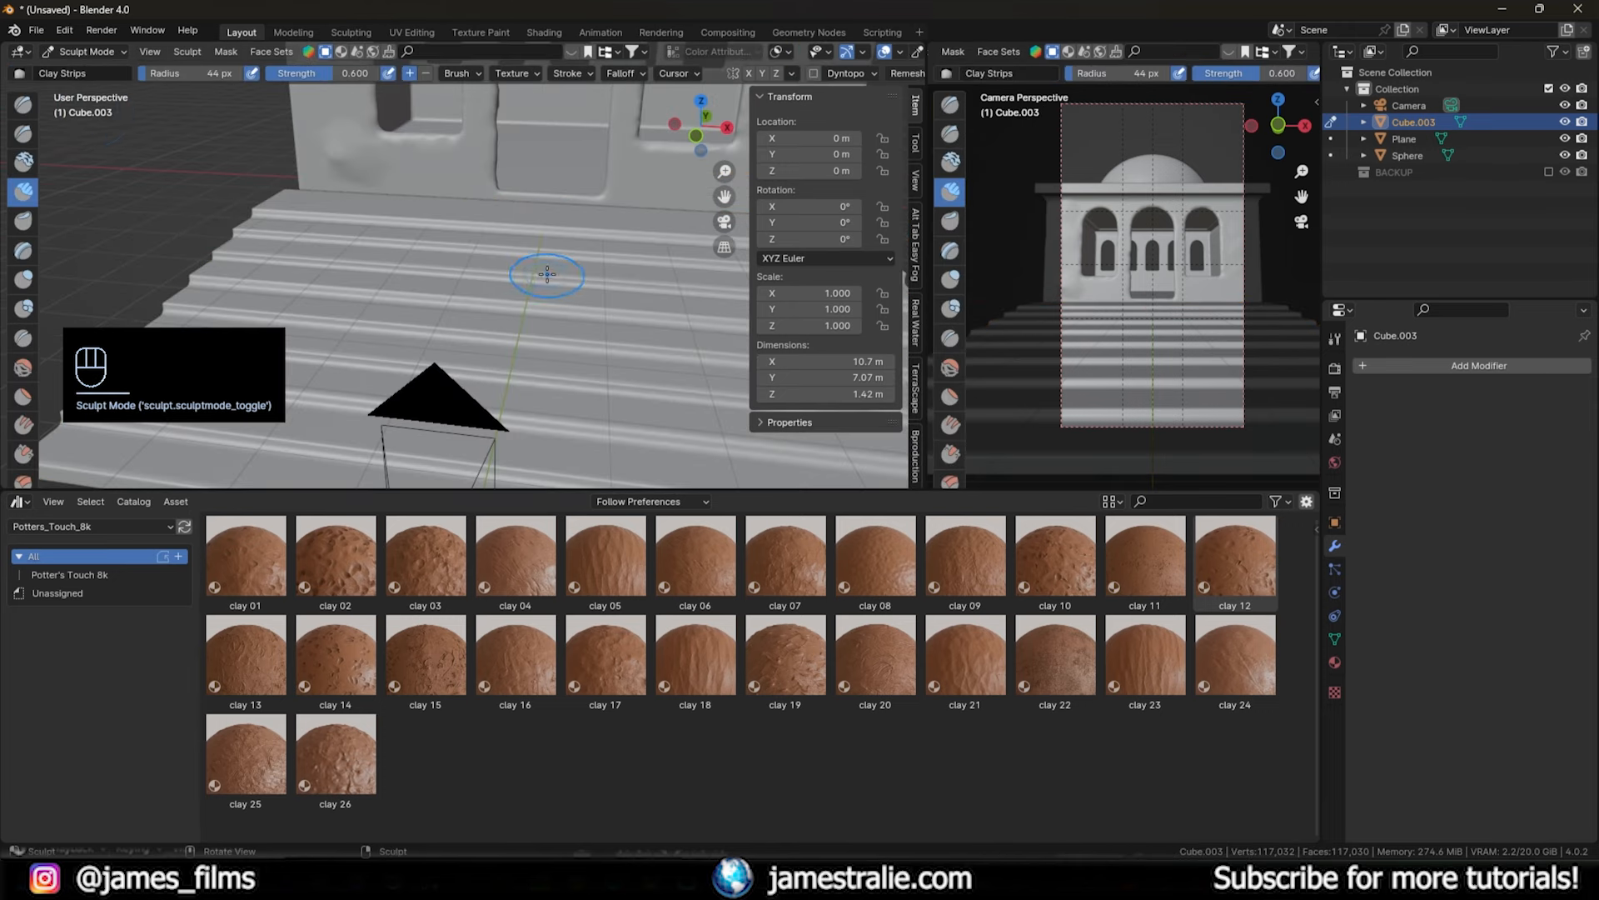
# - Examine the reference photos of stone stairways for the shape and wear of the step edges
pyautogui.scroll(3, 553, 287)
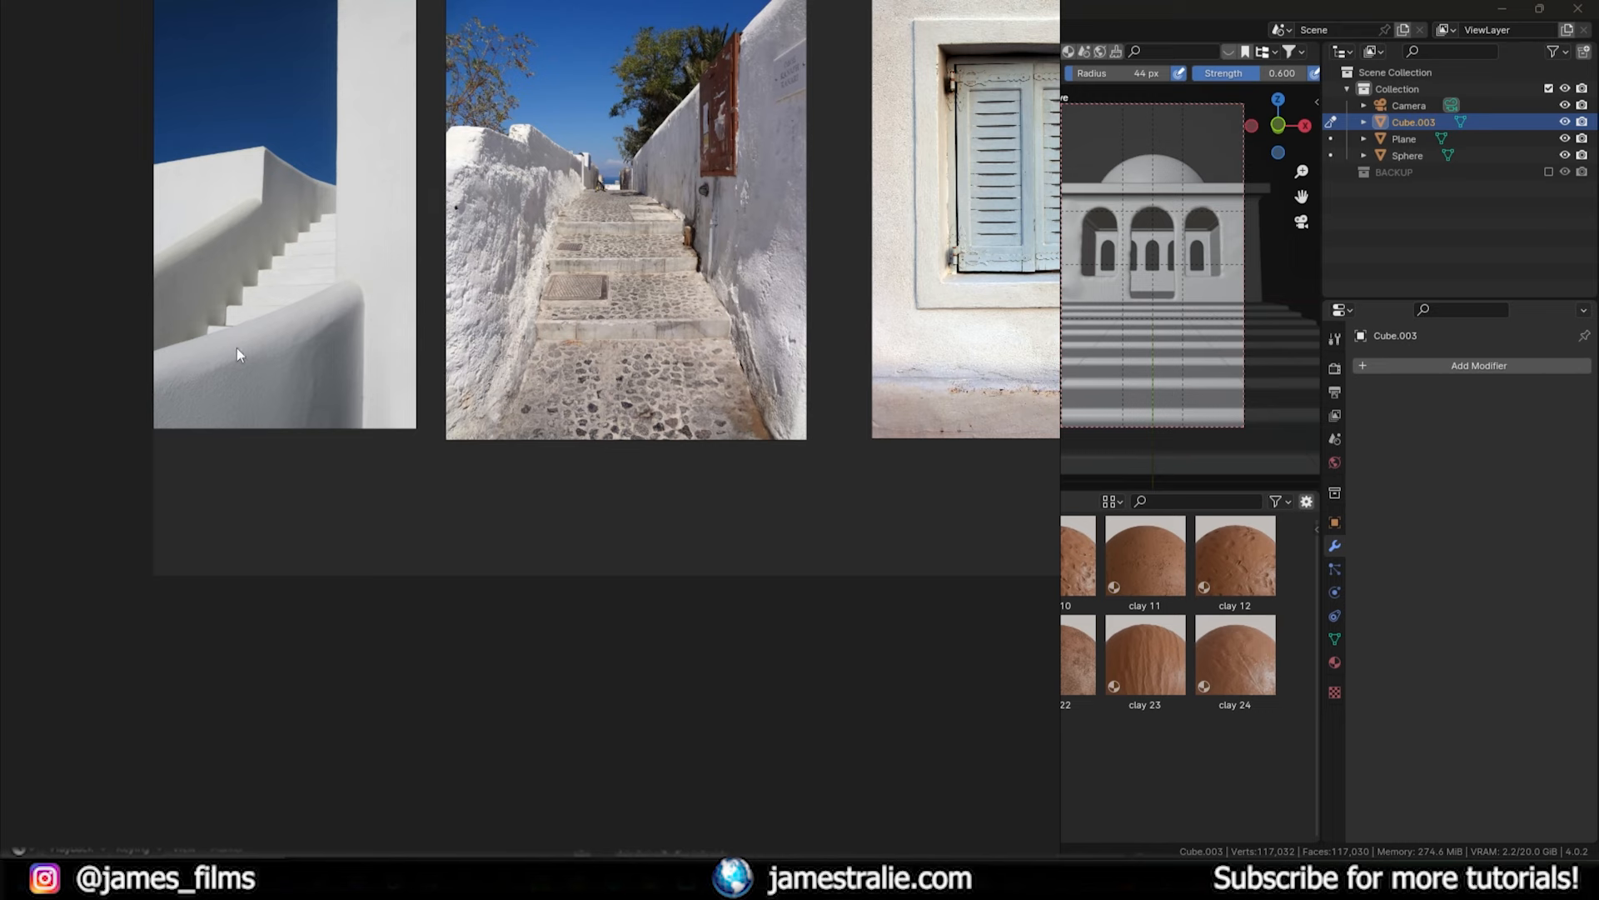
pyautogui.scroll(5, 678, 373)
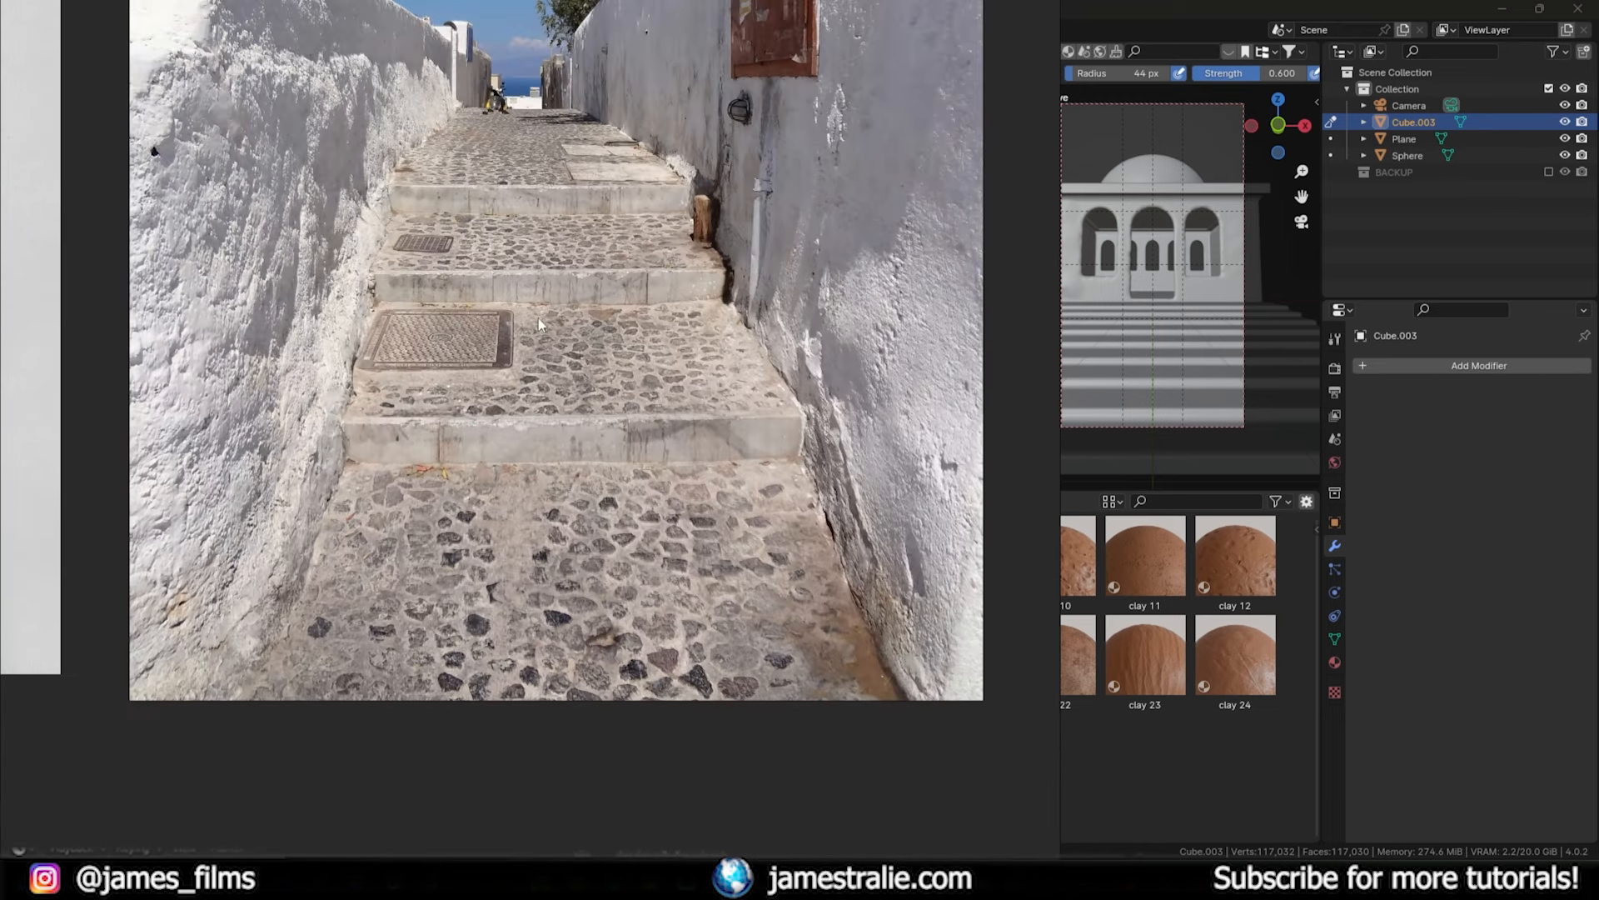
pyautogui.scroll(-5, 466, 172)
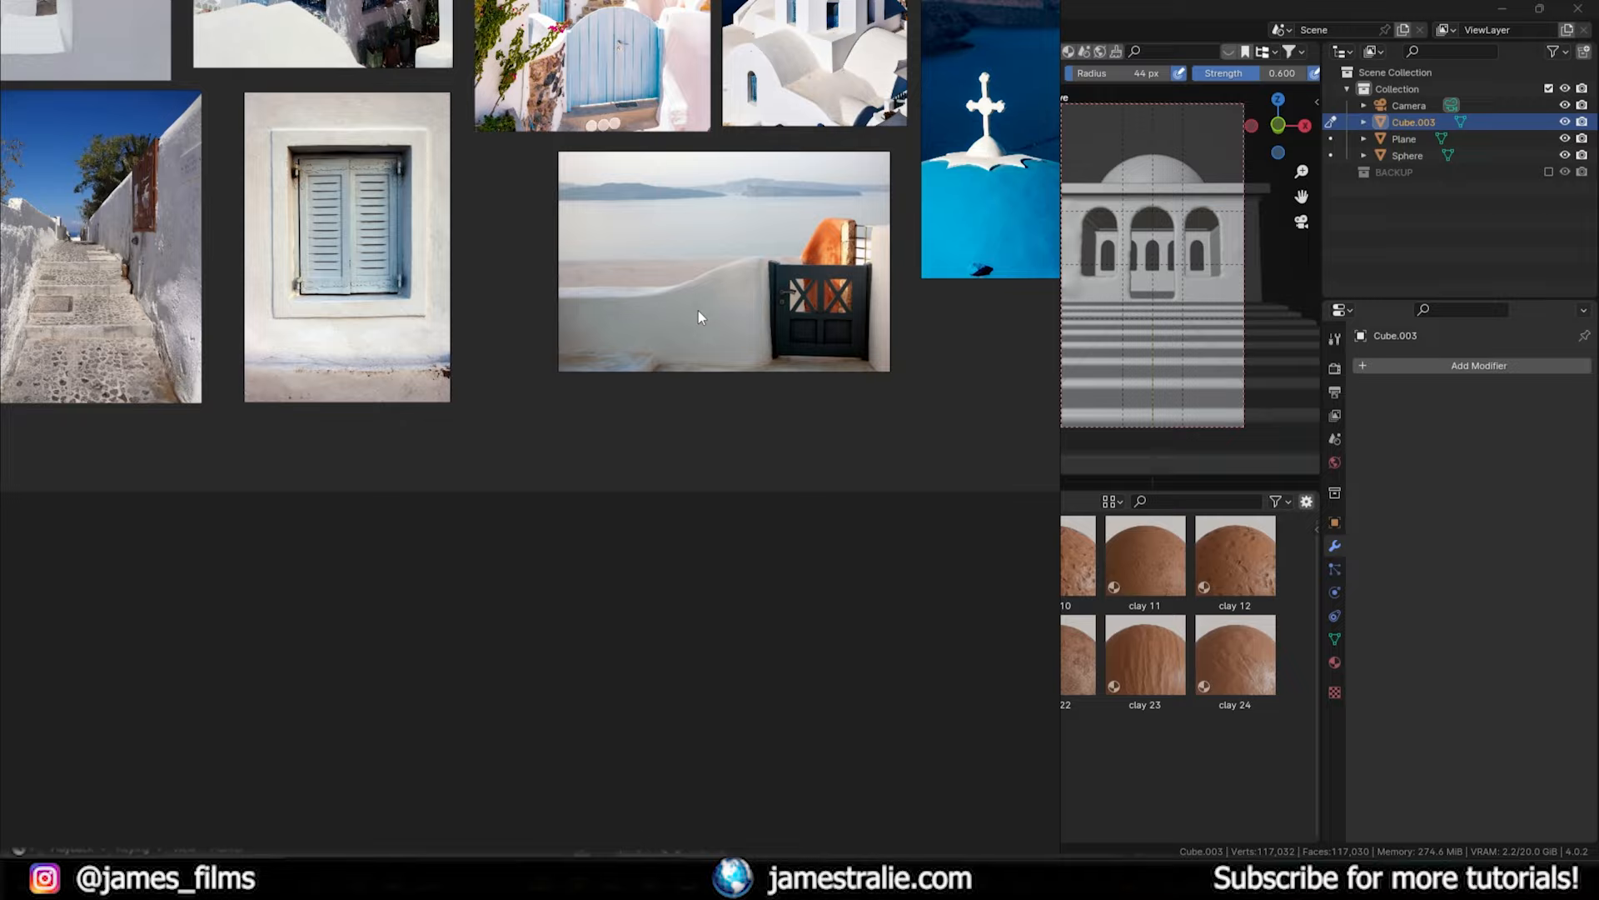
pyautogui.moveTo(698, 310); pyautogui.dragTo(507, 588, button='middle')
pyautogui.scroll(-2, 507, 588)
pyautogui.scroll(6, 252, 448)
pyautogui.scroll(6, 275, 444)
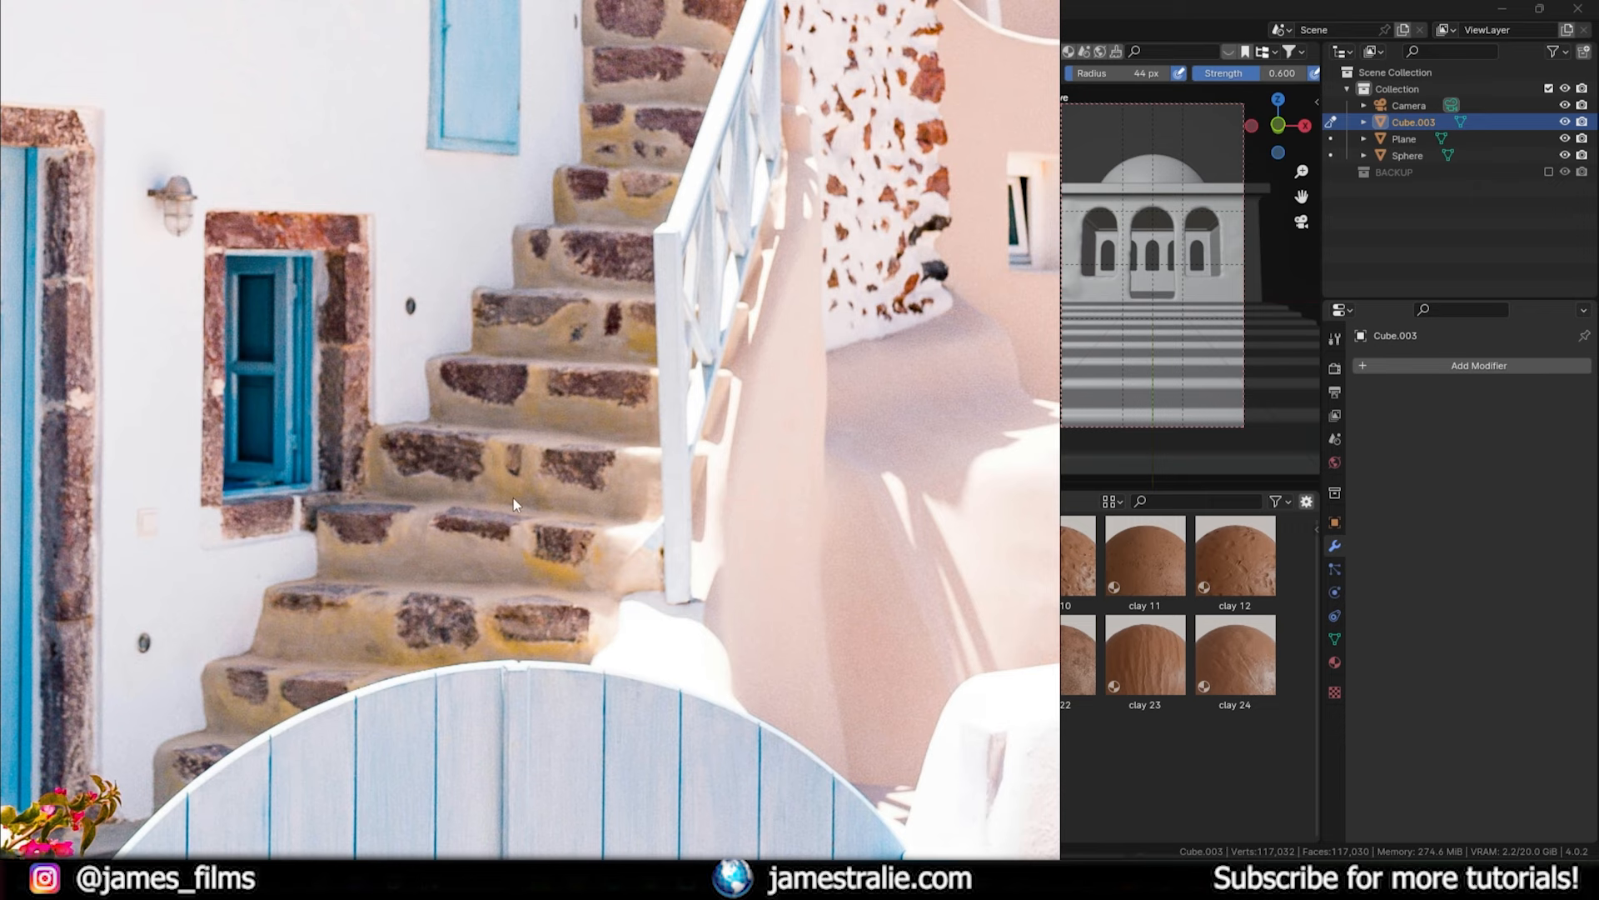
pyautogui.scroll(-10, 513, 497)
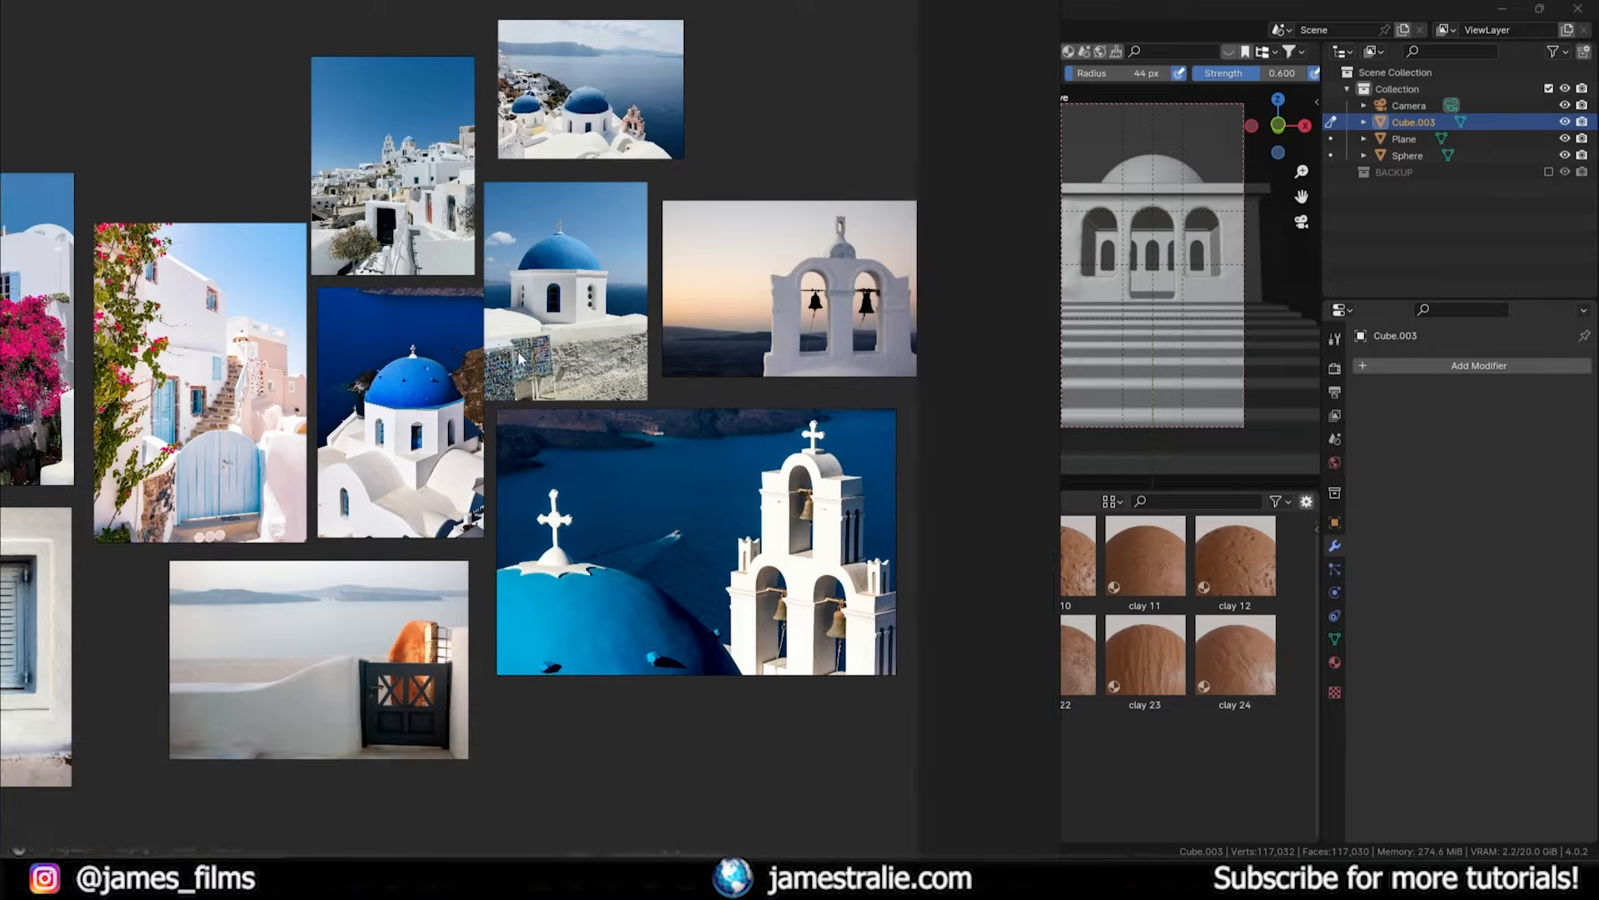
# - Study the reference photo of the whitewashed staircase, focusing on its uneven step edges and rounded side walls
pyautogui.moveTo(518, 358); pyautogui.dragTo(988, 285, button='middle')
pyautogui.moveTo(494, 375); pyautogui.dragTo(1024, 255, button='middle')
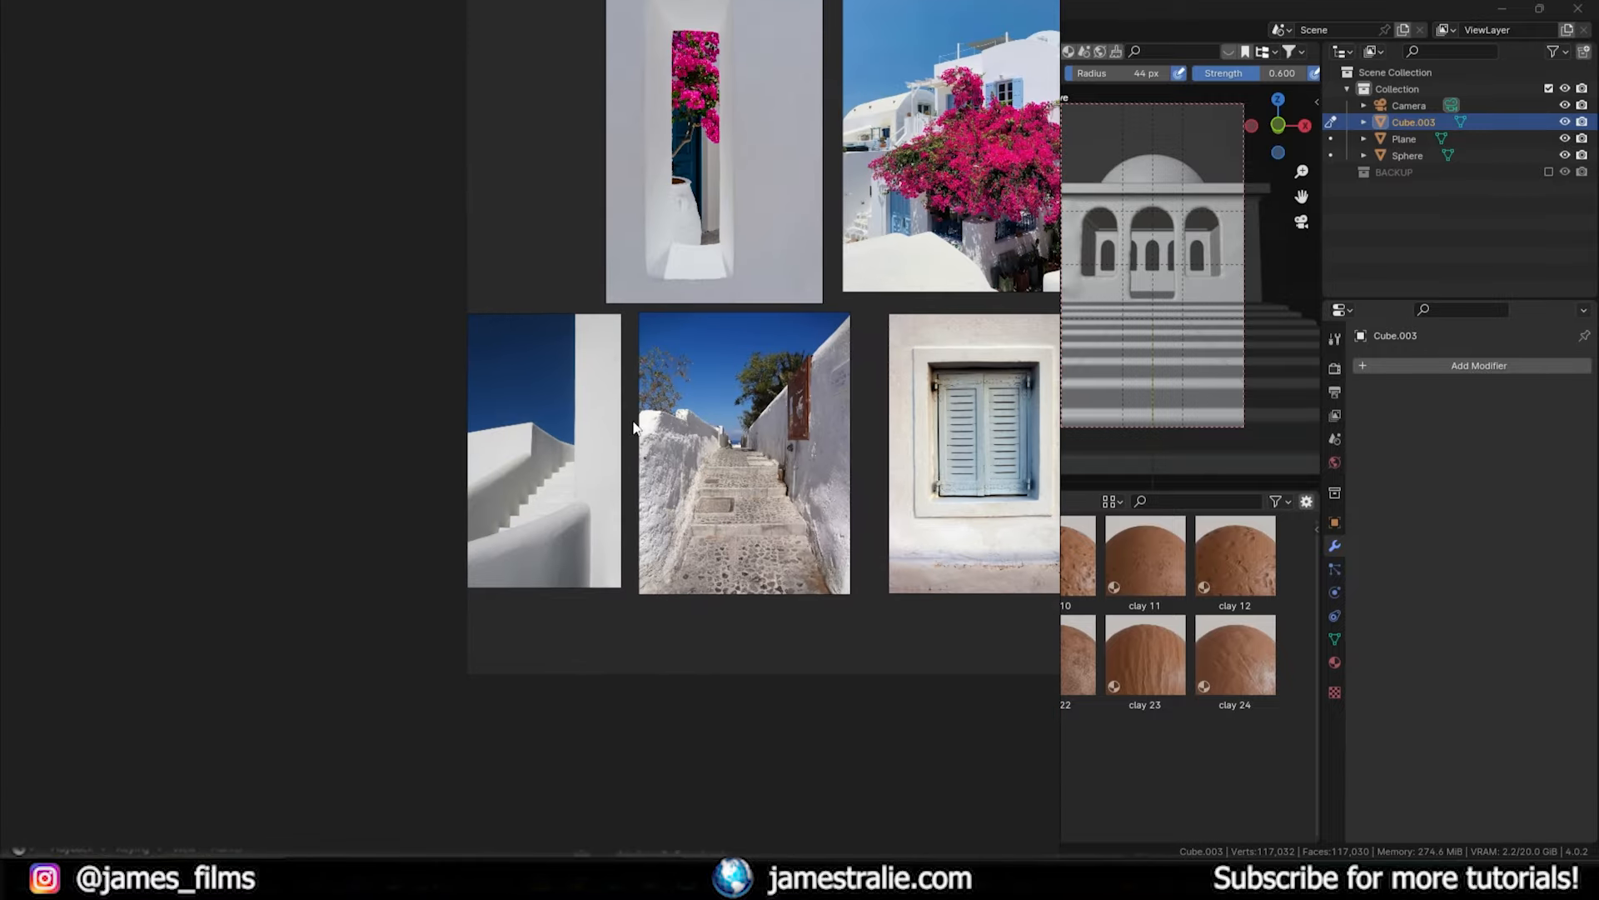
pyautogui.scroll(5, 588, 533)
pyautogui.moveTo(587, 533); pyautogui.dragTo(572, 518, button='middle')
pyautogui.scroll(4, 572, 518)
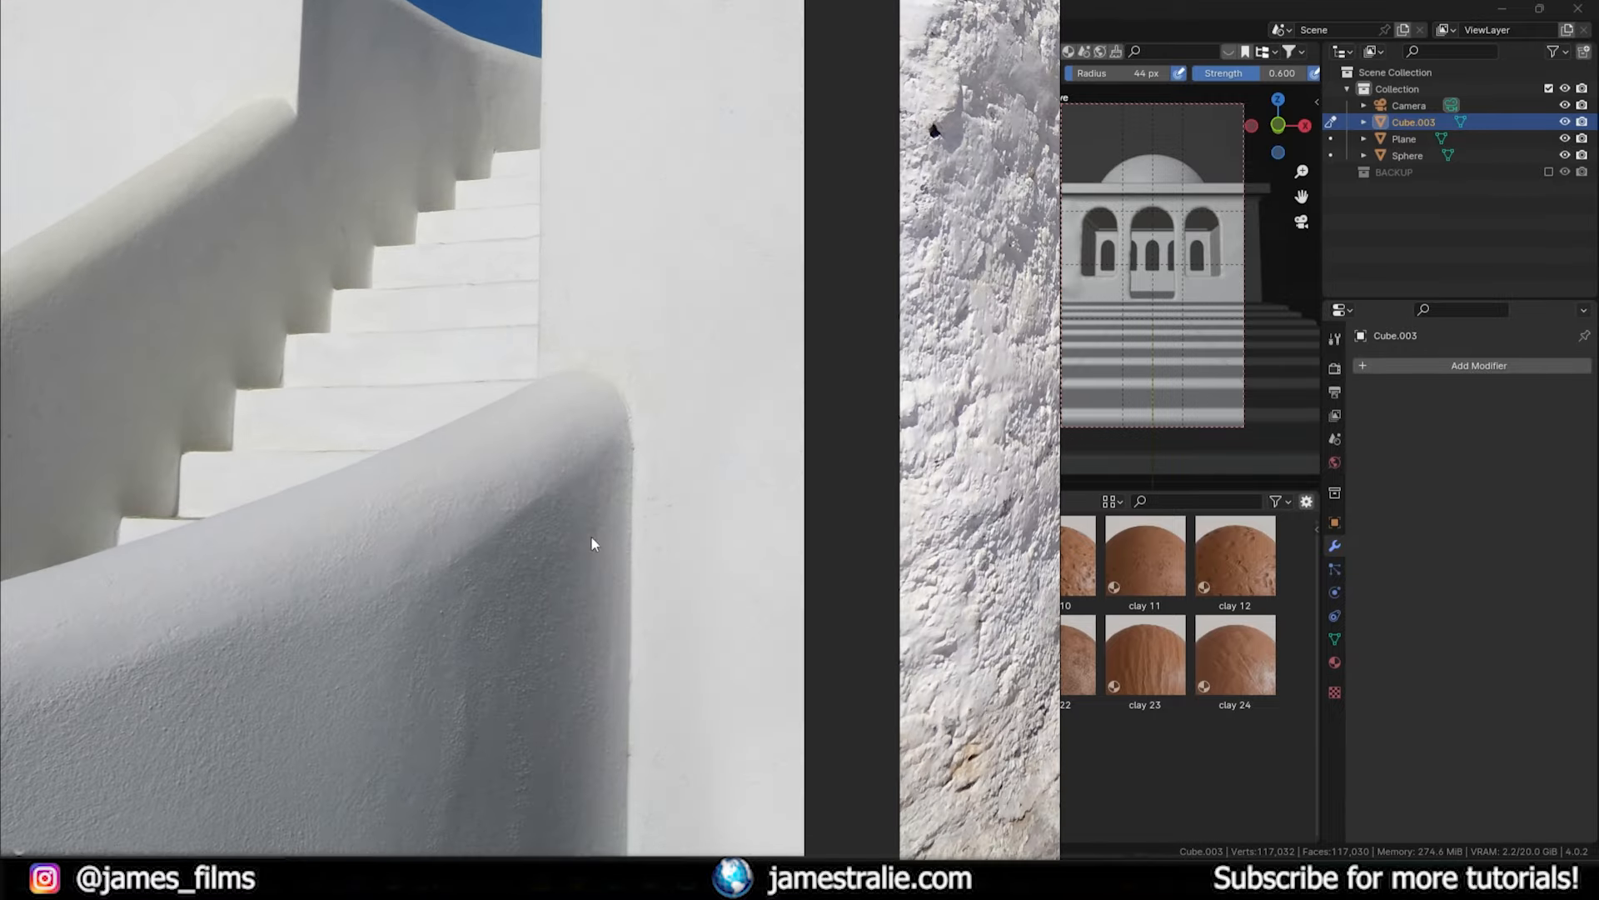
pyautogui.scroll(4, 452, 491)
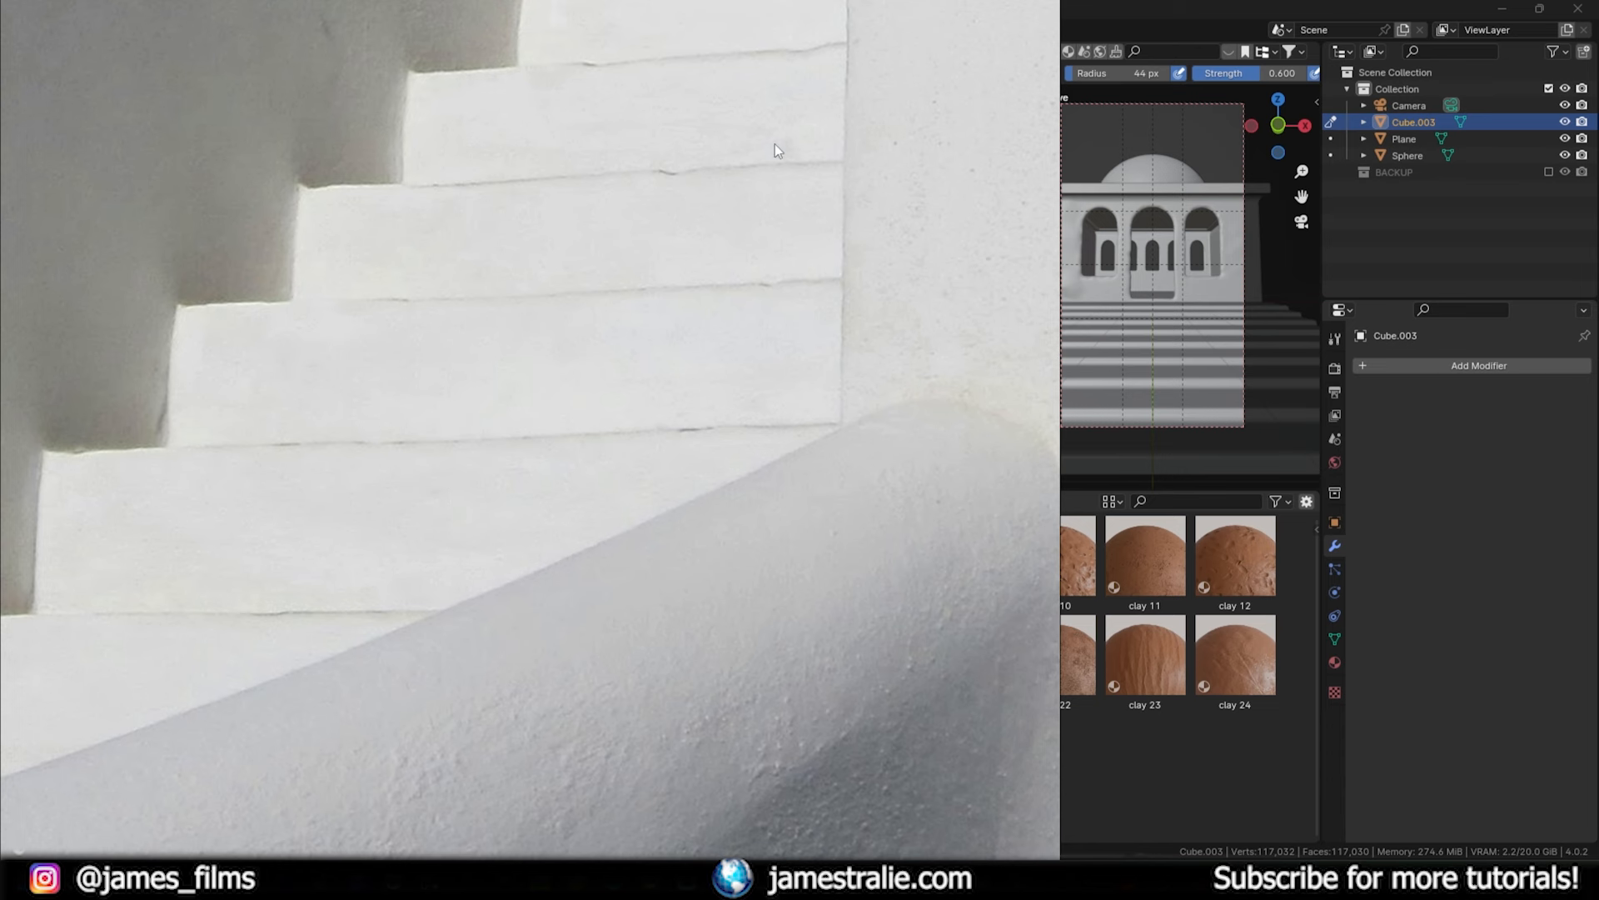
pyautogui.scroll(-6, 503, 270)
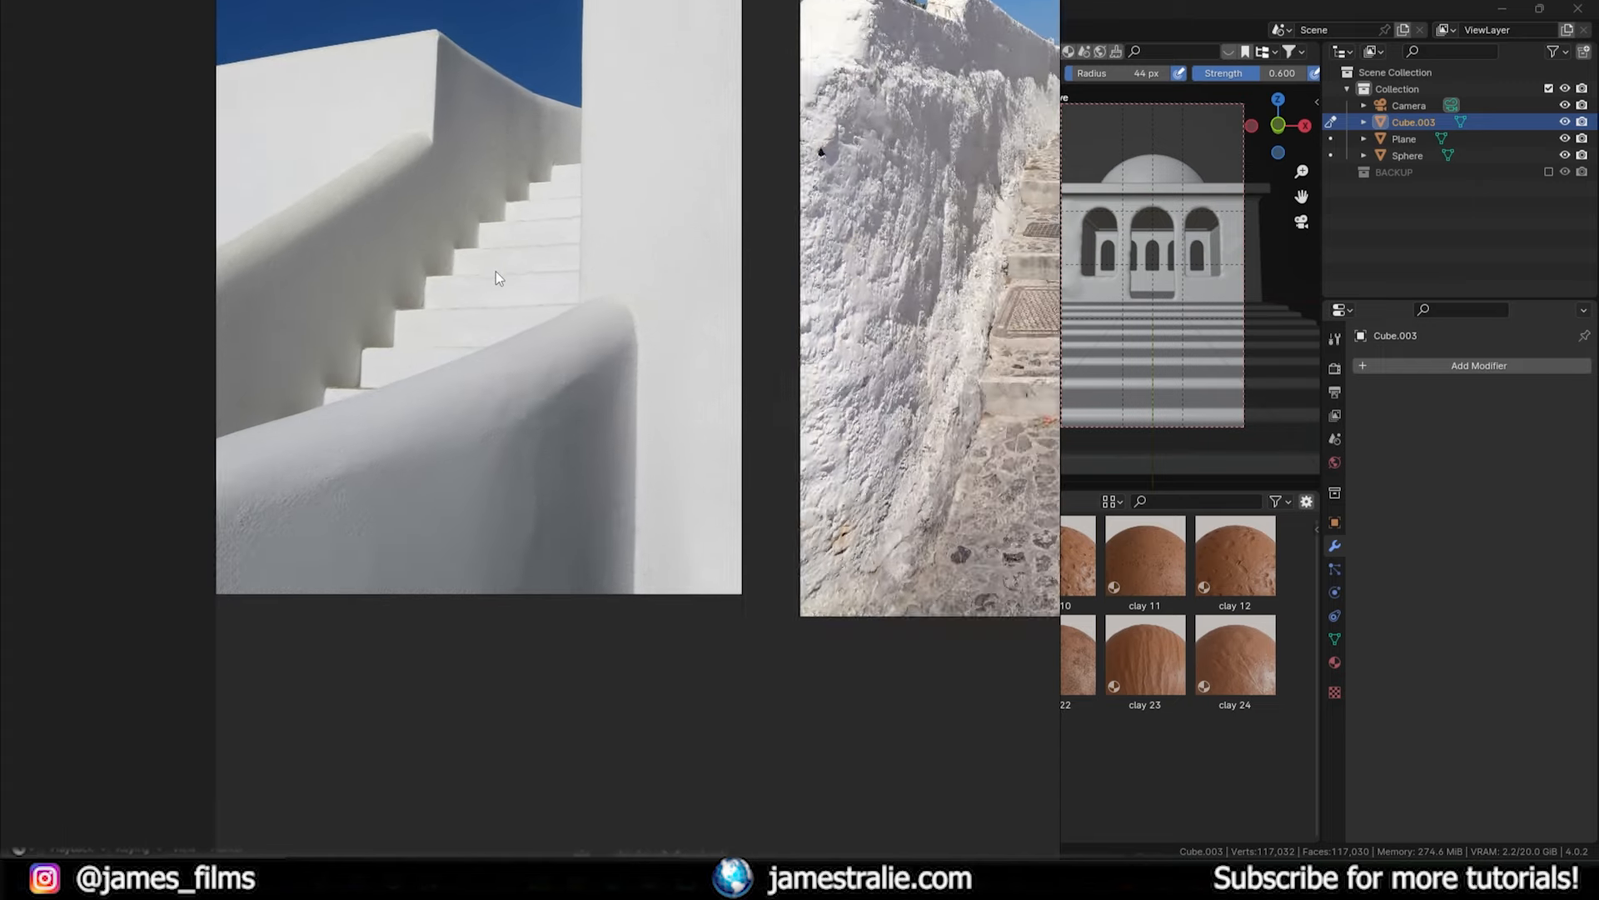
pyautogui.scroll(-4, 406, 383)
pyautogui.moveTo(406, 385); pyautogui.dragTo(366, 429, button='middle')
pyautogui.click(1284, 491)
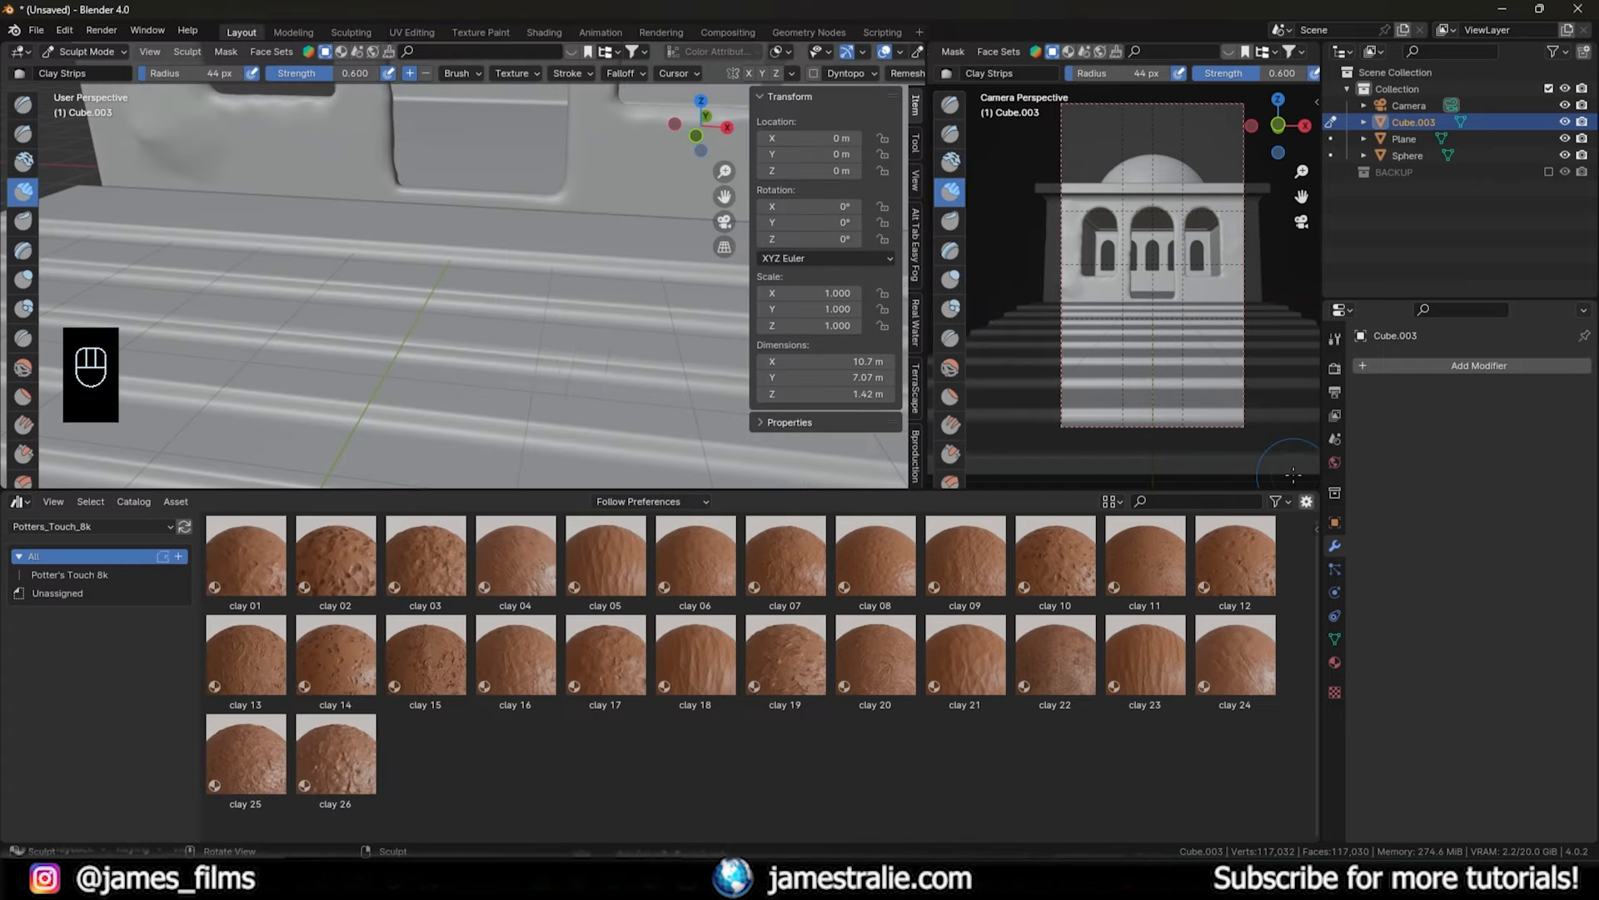
# - Sculpt along the edge of the staircase's top step with the Clay brush to make it uneven
pyautogui.scroll(2, 415, 362)
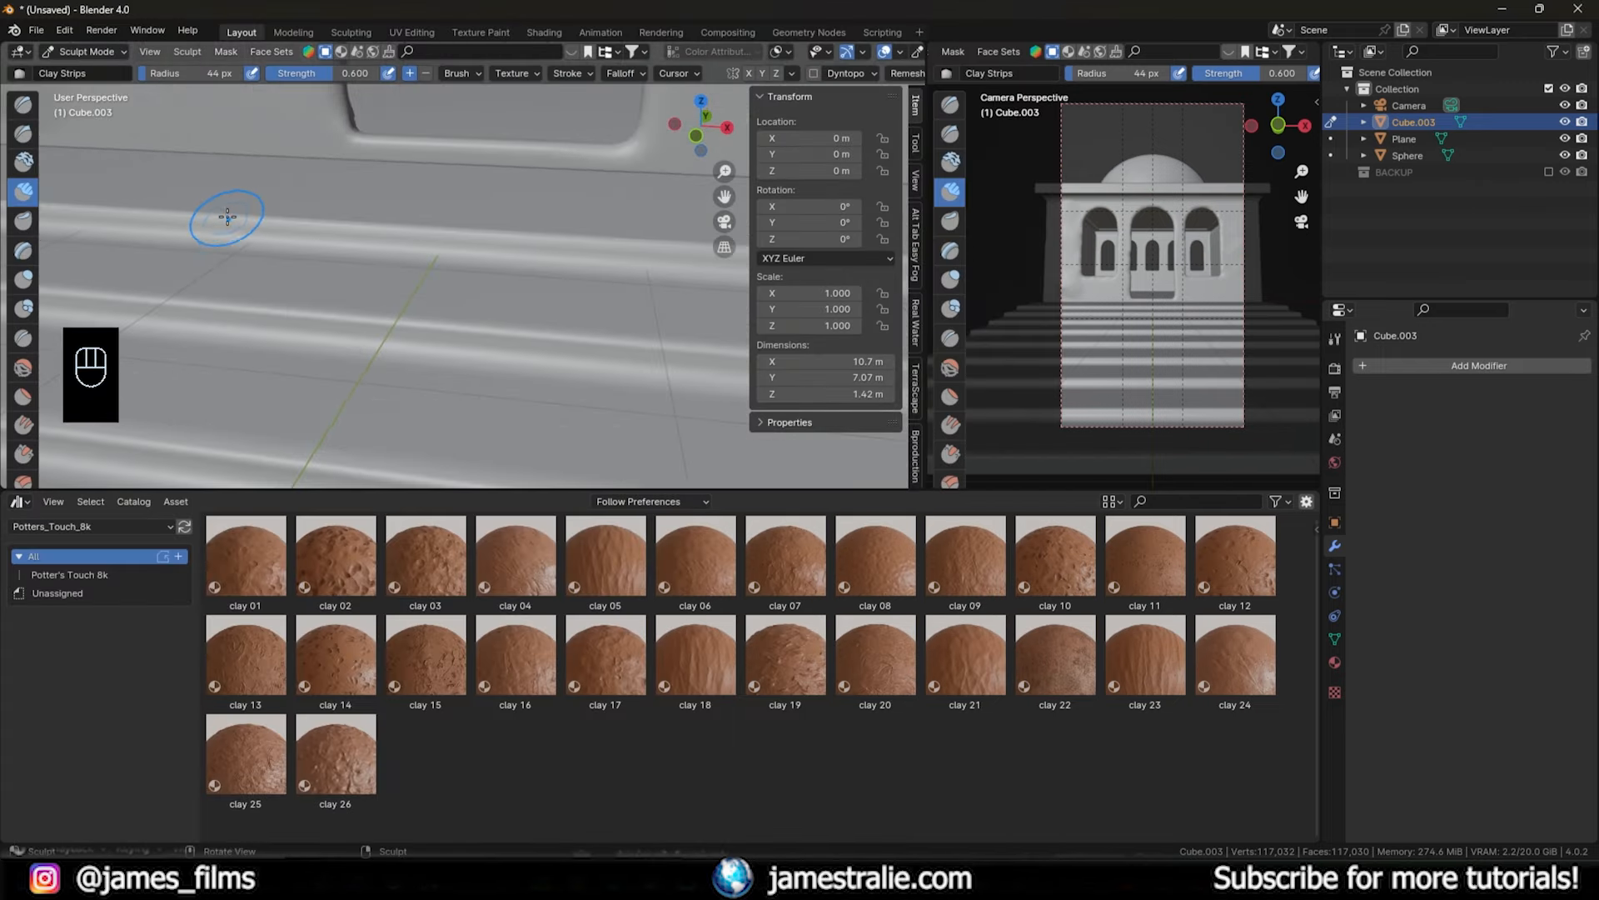
pyautogui.click(23, 160)
pyautogui.moveTo(221, 205); pyautogui.dragTo(351, 218)
pyautogui.moveTo(516, 219); pyautogui.dragTo(695, 241)
pyautogui.scroll(8, 1099, 180)
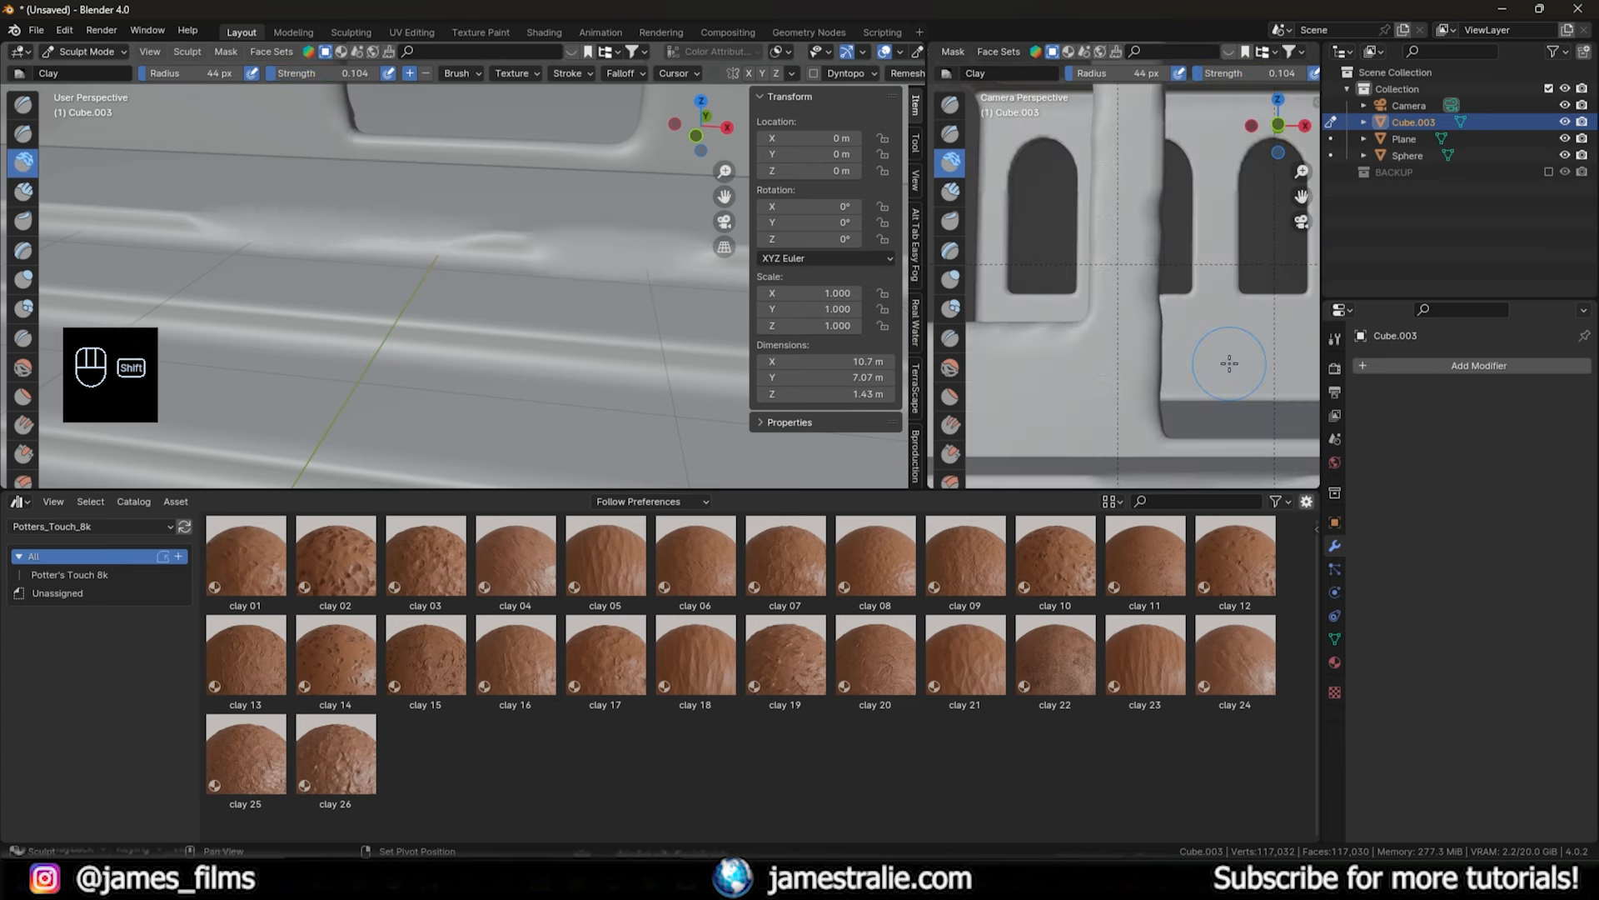
pyautogui.keyDown('shift'); pyautogui.moveTo(1099, 180); pyautogui.dragTo(1123, 180, button='middle'); pyautogui.keyUp('shift')
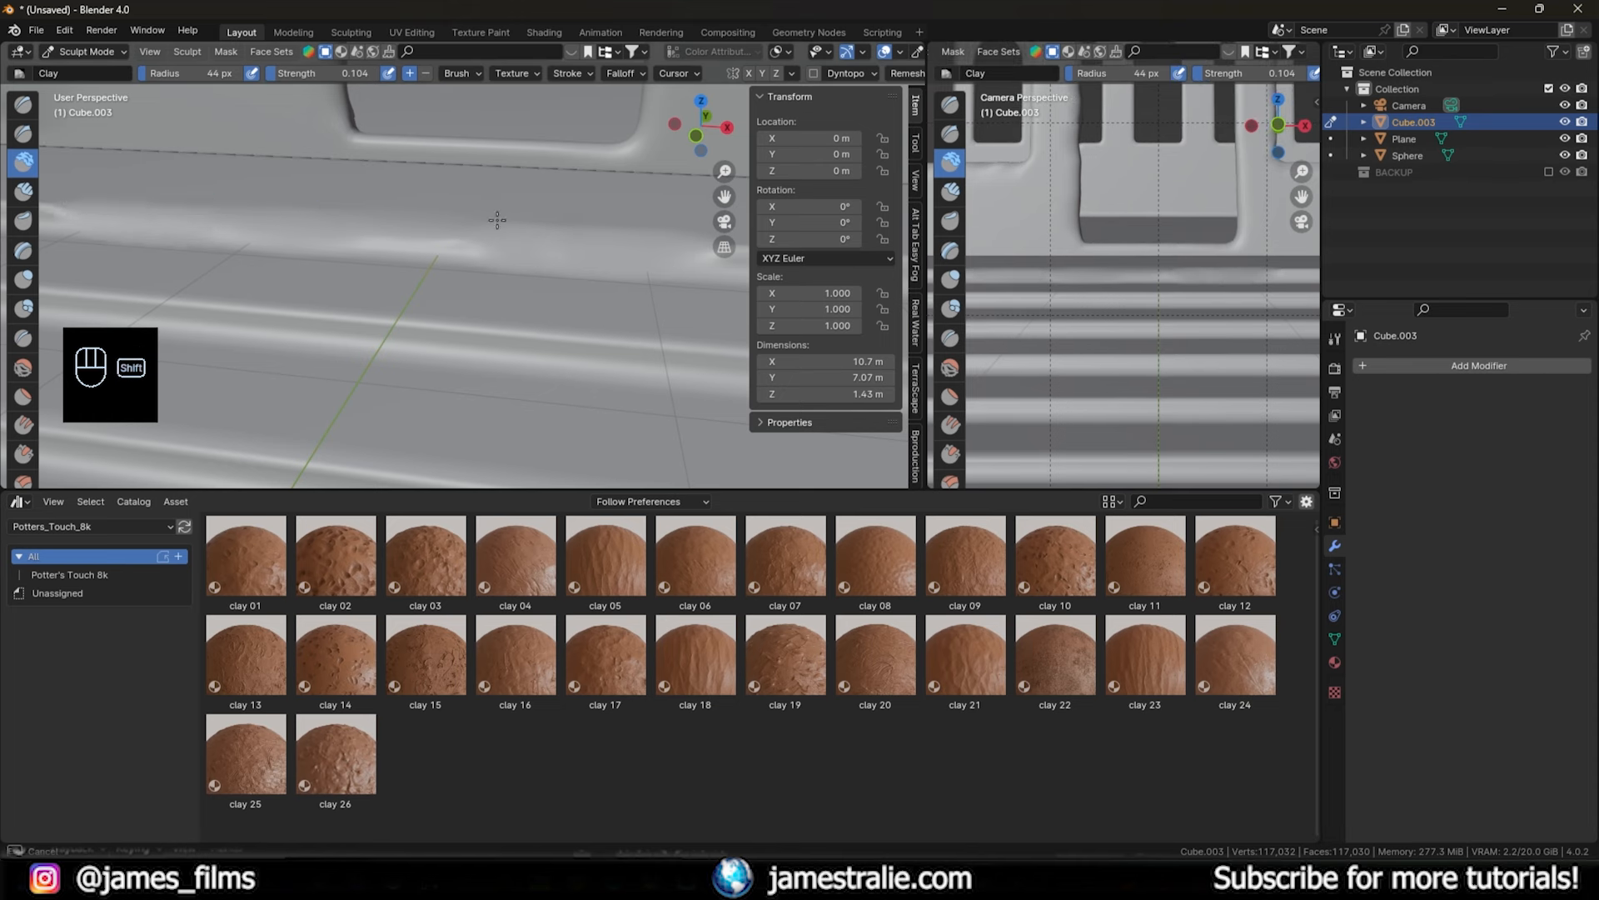
# - Smooth irregular stretches of the step edges across the rest of the staircase for a worn, handmade look
pyautogui.moveTo(553, 236)
pyautogui.keyDown('shift'); pyautogui.mouseDown(button='middle')
pyautogui.moveTo(500, 292)
pyautogui.moveTo(367, 268)
pyautogui.moveTo(357, 207)
pyautogui.mouseUp(button='middle'); pyautogui.keyUp('shift')
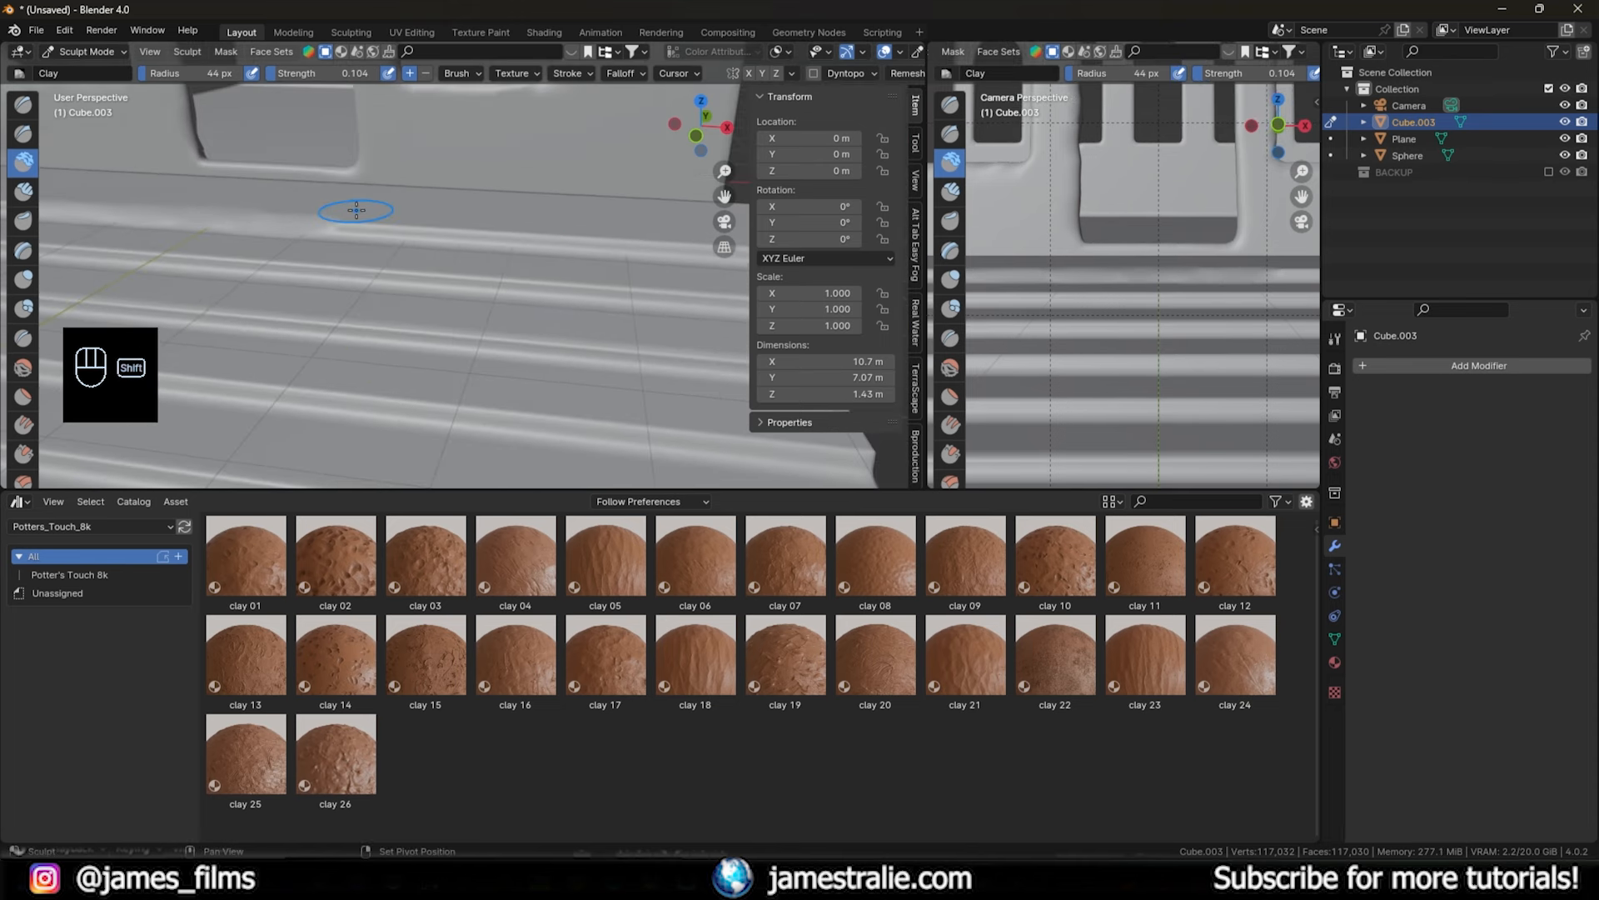
pyautogui.keyDown('shift'); pyautogui.moveTo(399, 264); pyautogui.dragTo(311, 277); pyautogui.keyUp('shift')
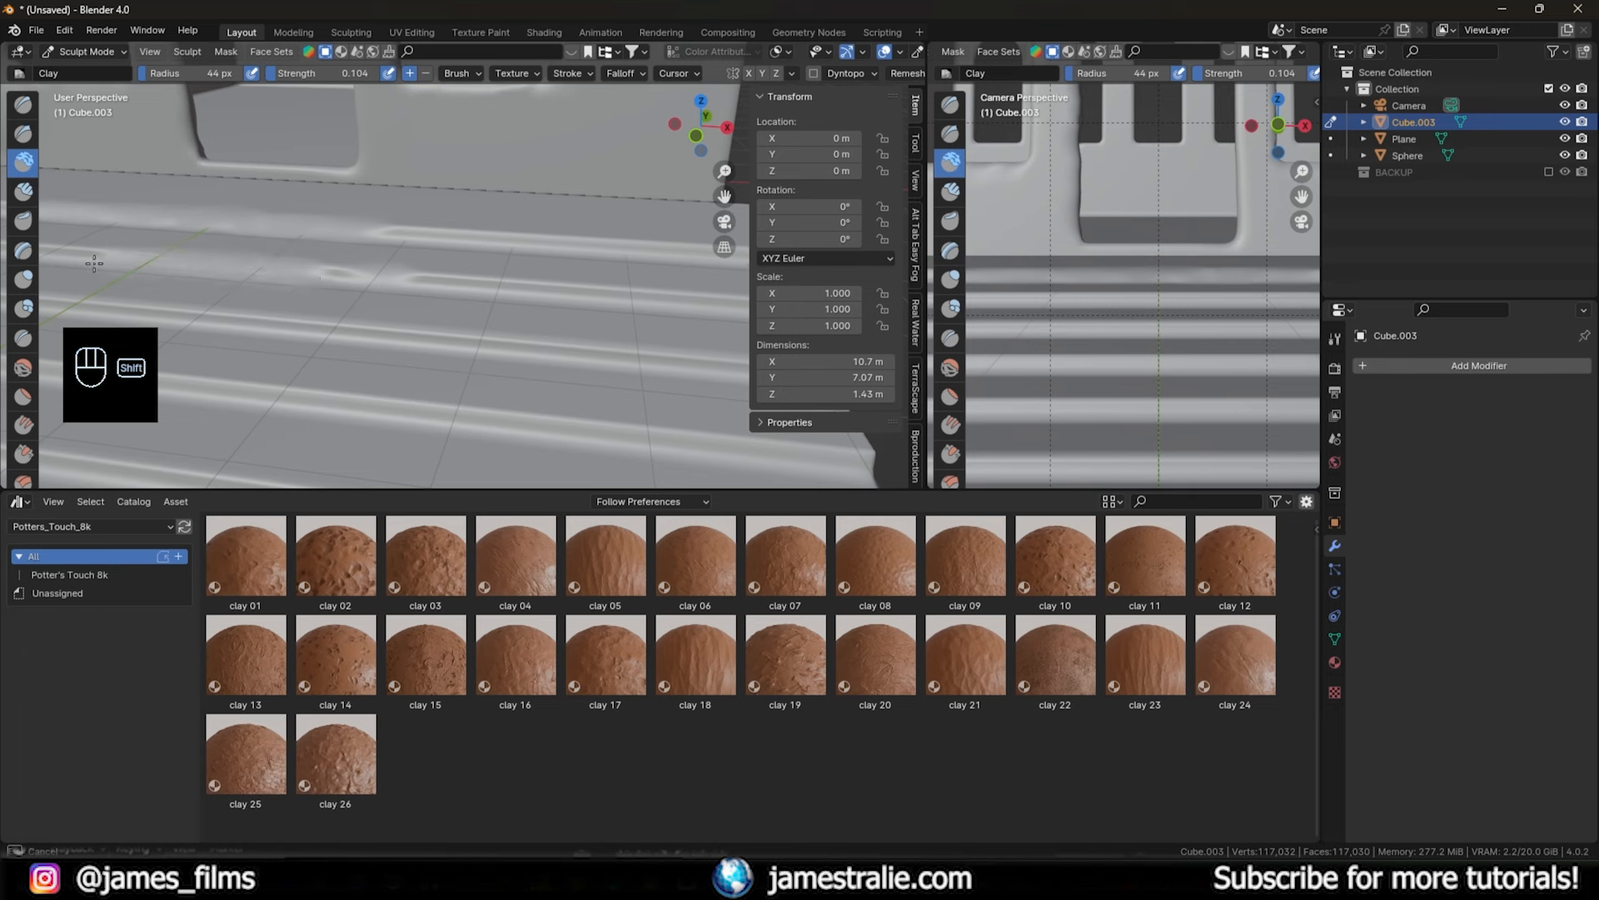
pyautogui.keyDown('shift'); pyautogui.moveTo(94, 263); pyautogui.dragTo(355, 254, button='middle'); pyautogui.keyUp('shift')
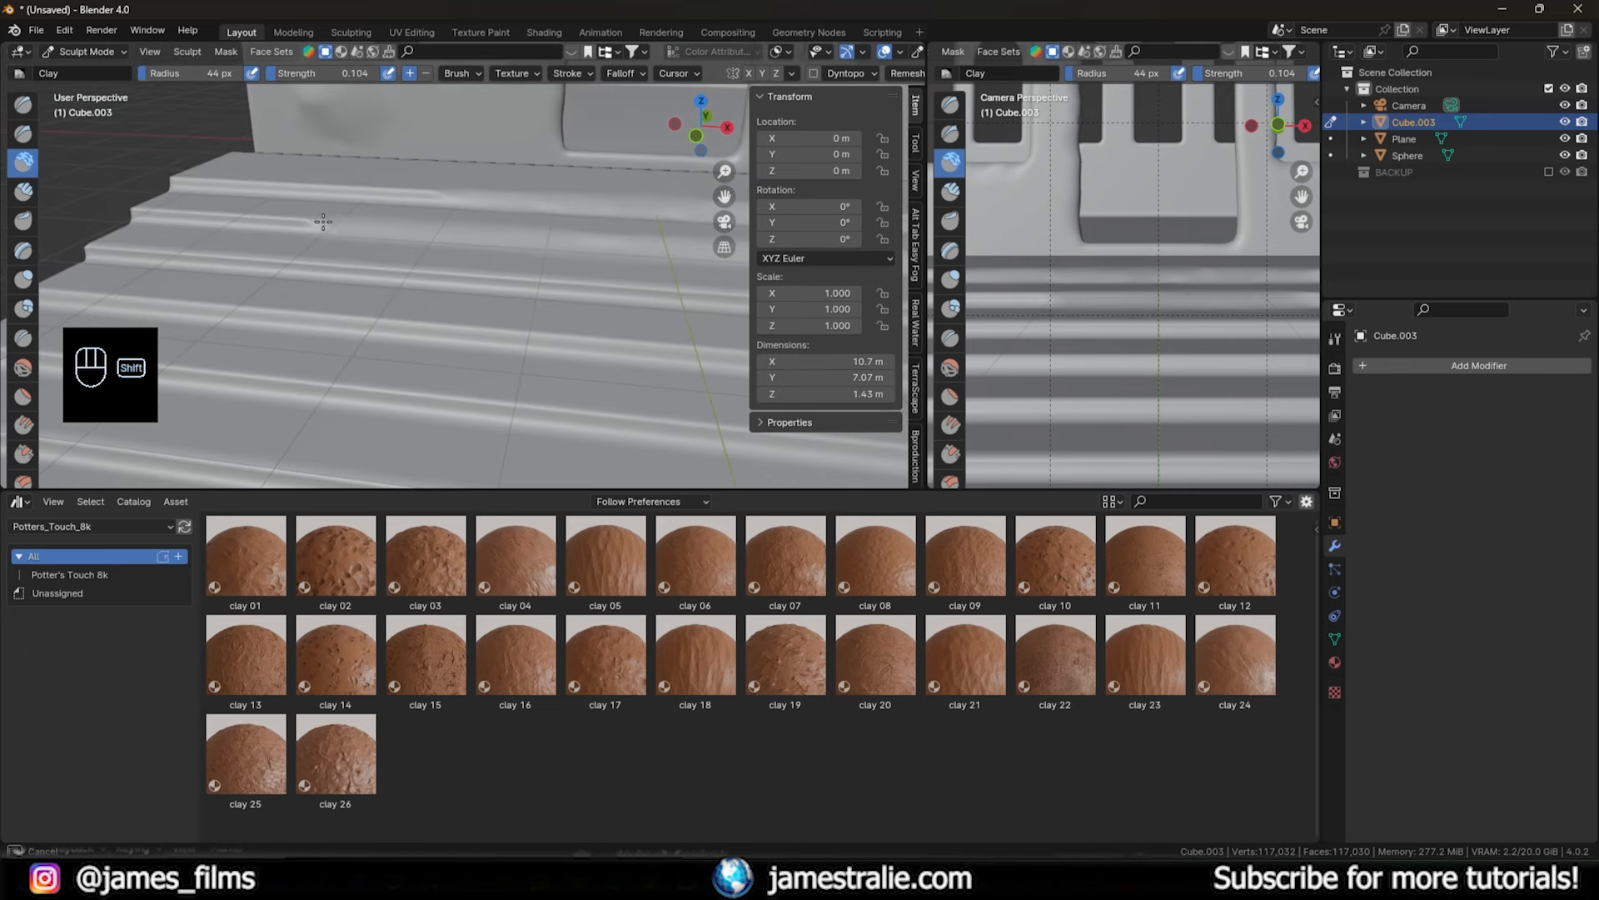
pyautogui.keyDown('shift'); pyautogui.moveTo(214, 268); pyautogui.dragTo(349, 263); pyautogui.keyUp('shift')
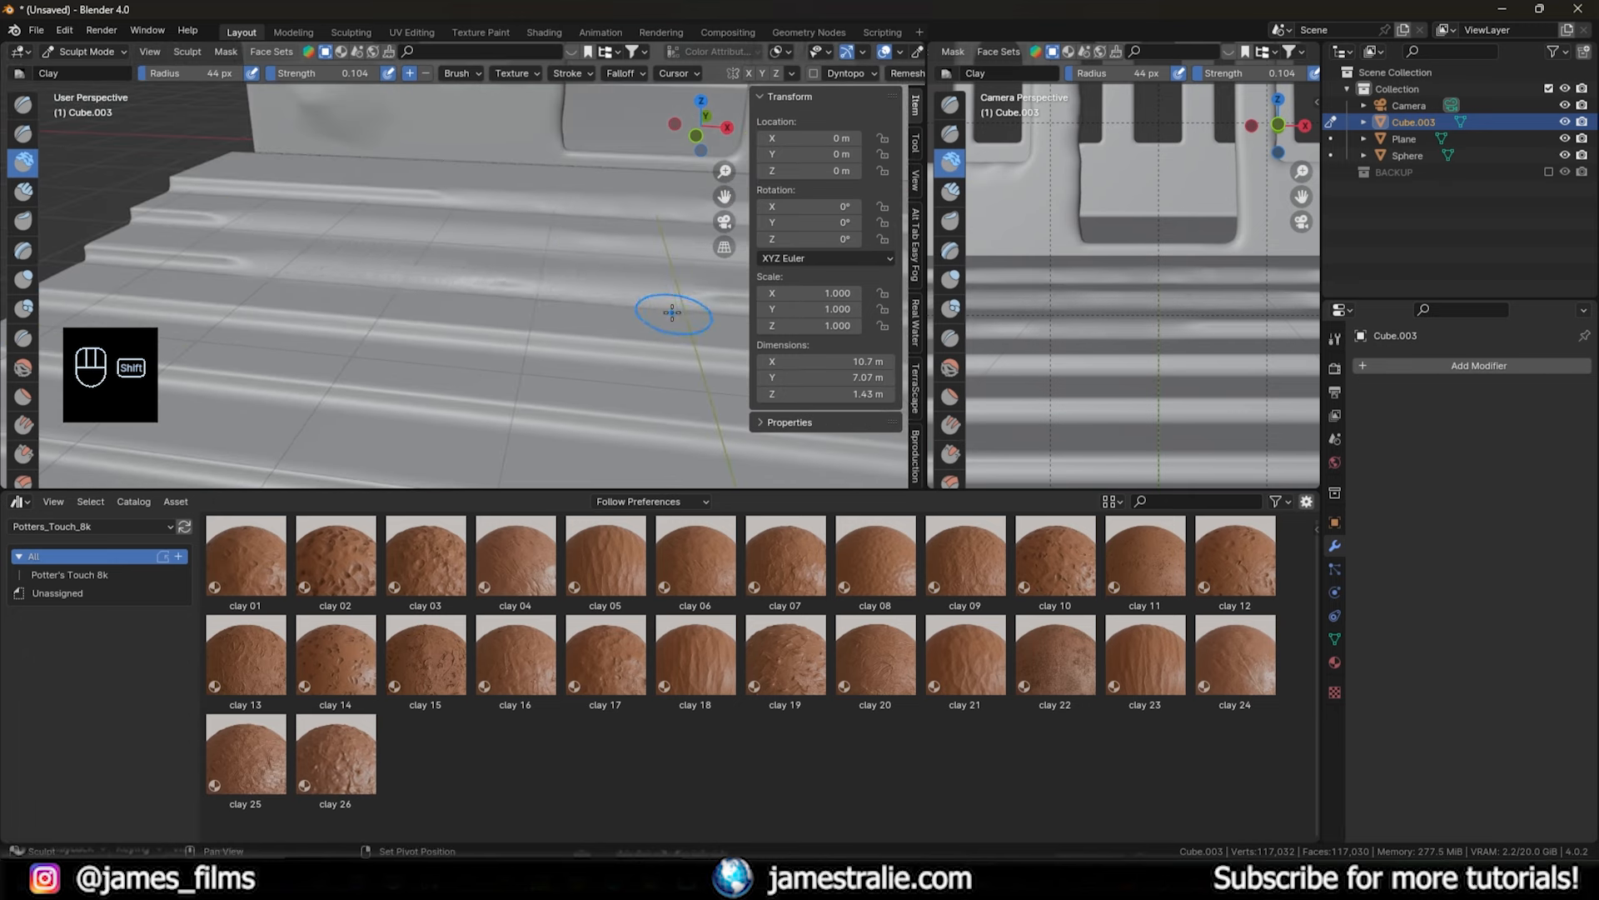
pyautogui.keyDown('shift'); pyautogui.moveTo(671, 311); pyautogui.dragTo(510, 268, button='middle'); pyautogui.keyUp('shift')
pyautogui.keyDown('shift'); pyautogui.moveTo(453, 301); pyautogui.dragTo(620, 273); pyautogui.keyUp('shift')
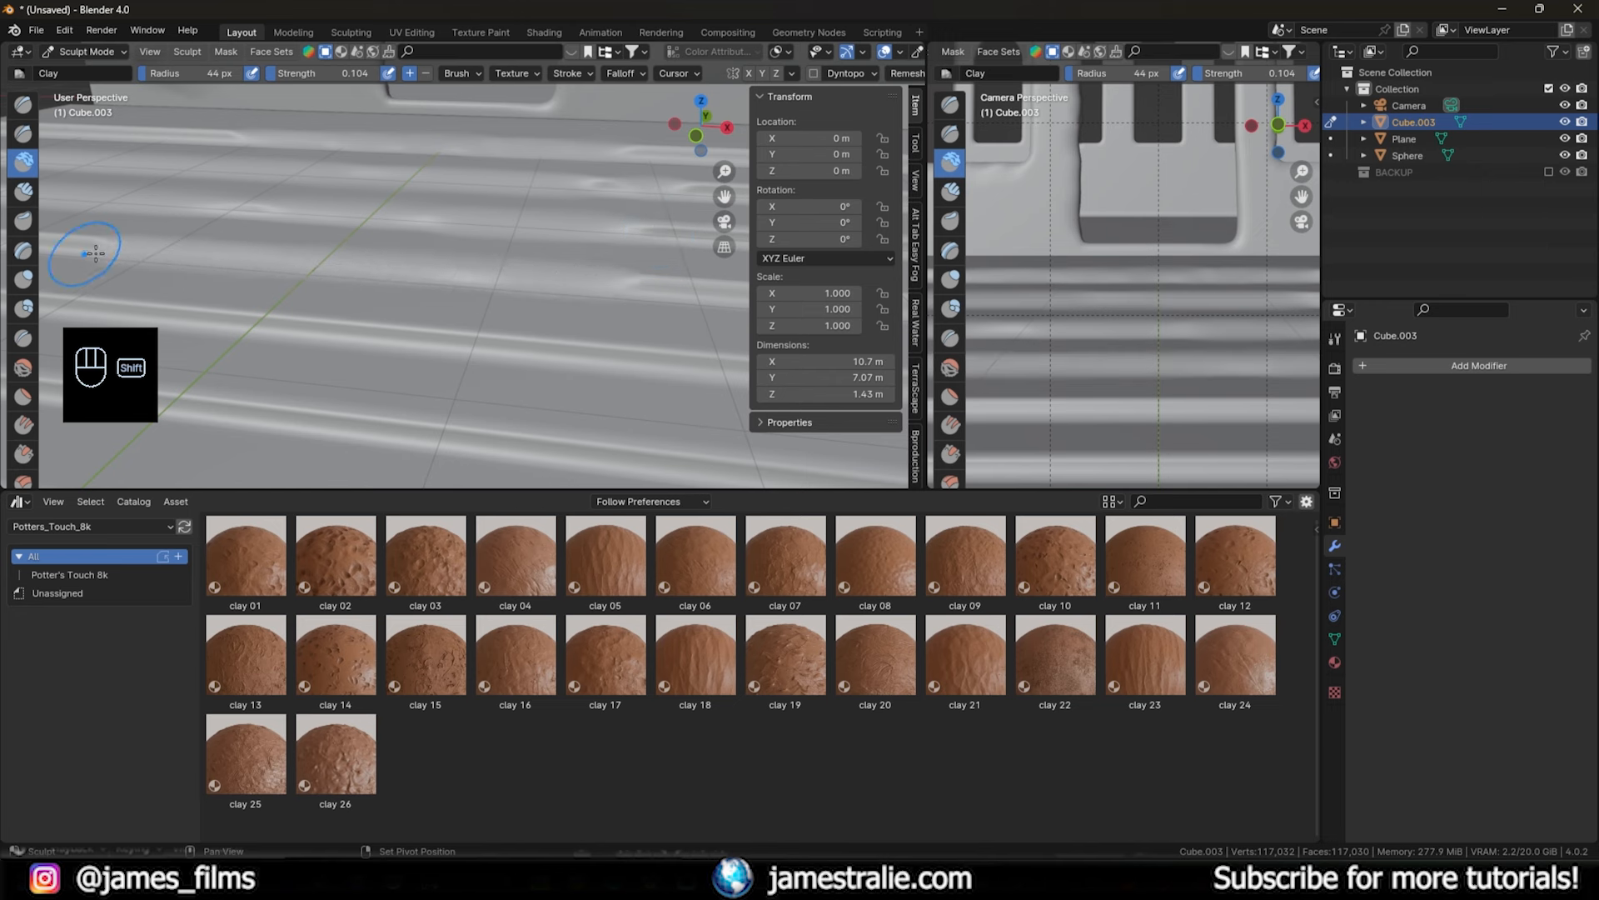
pyautogui.keyDown('shift'); pyautogui.moveTo(100, 232); pyautogui.dragTo(314, 268, button='middle'); pyautogui.keyUp('shift')
pyautogui.keyDown('shift'); pyautogui.moveTo(254, 222); pyautogui.dragTo(672, 259); pyautogui.keyUp('shift')
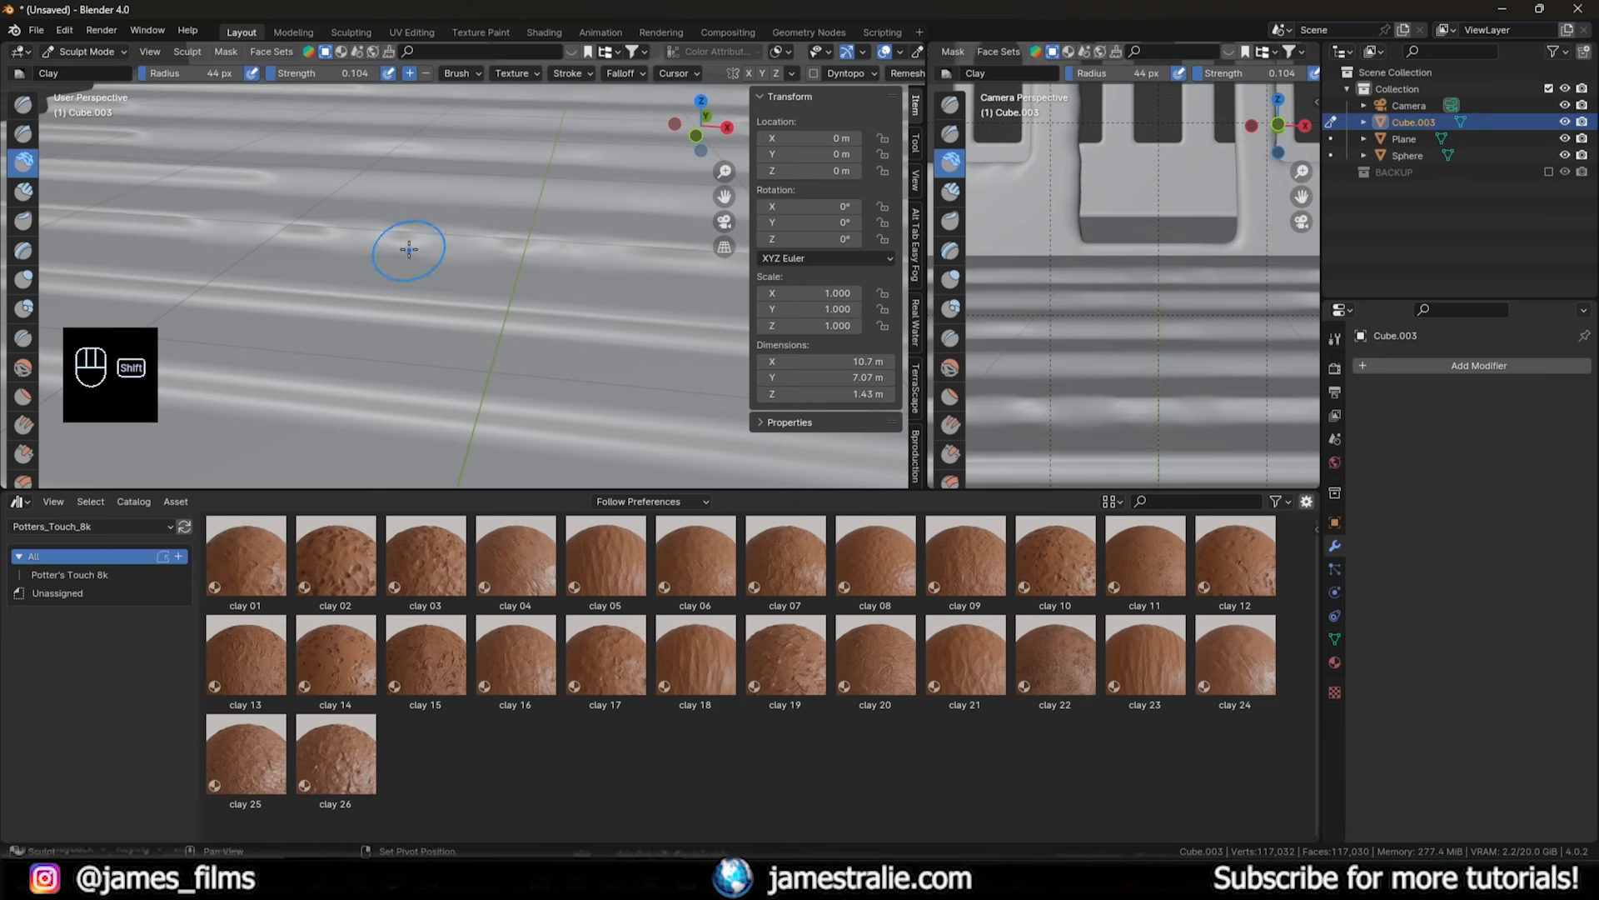
pyautogui.scroll(-3, 413, 266)
pyautogui.moveTo(492, 329)
pyautogui.keyDown('shift'); pyautogui.mouseDown()
pyautogui.moveTo(550, 279)
pyautogui.moveTo(353, 275)
pyautogui.moveTo(250, 322)
pyautogui.moveTo(286, 358)
pyautogui.moveTo(457, 368)
pyautogui.mouseUp(); pyautogui.keyUp('shift')
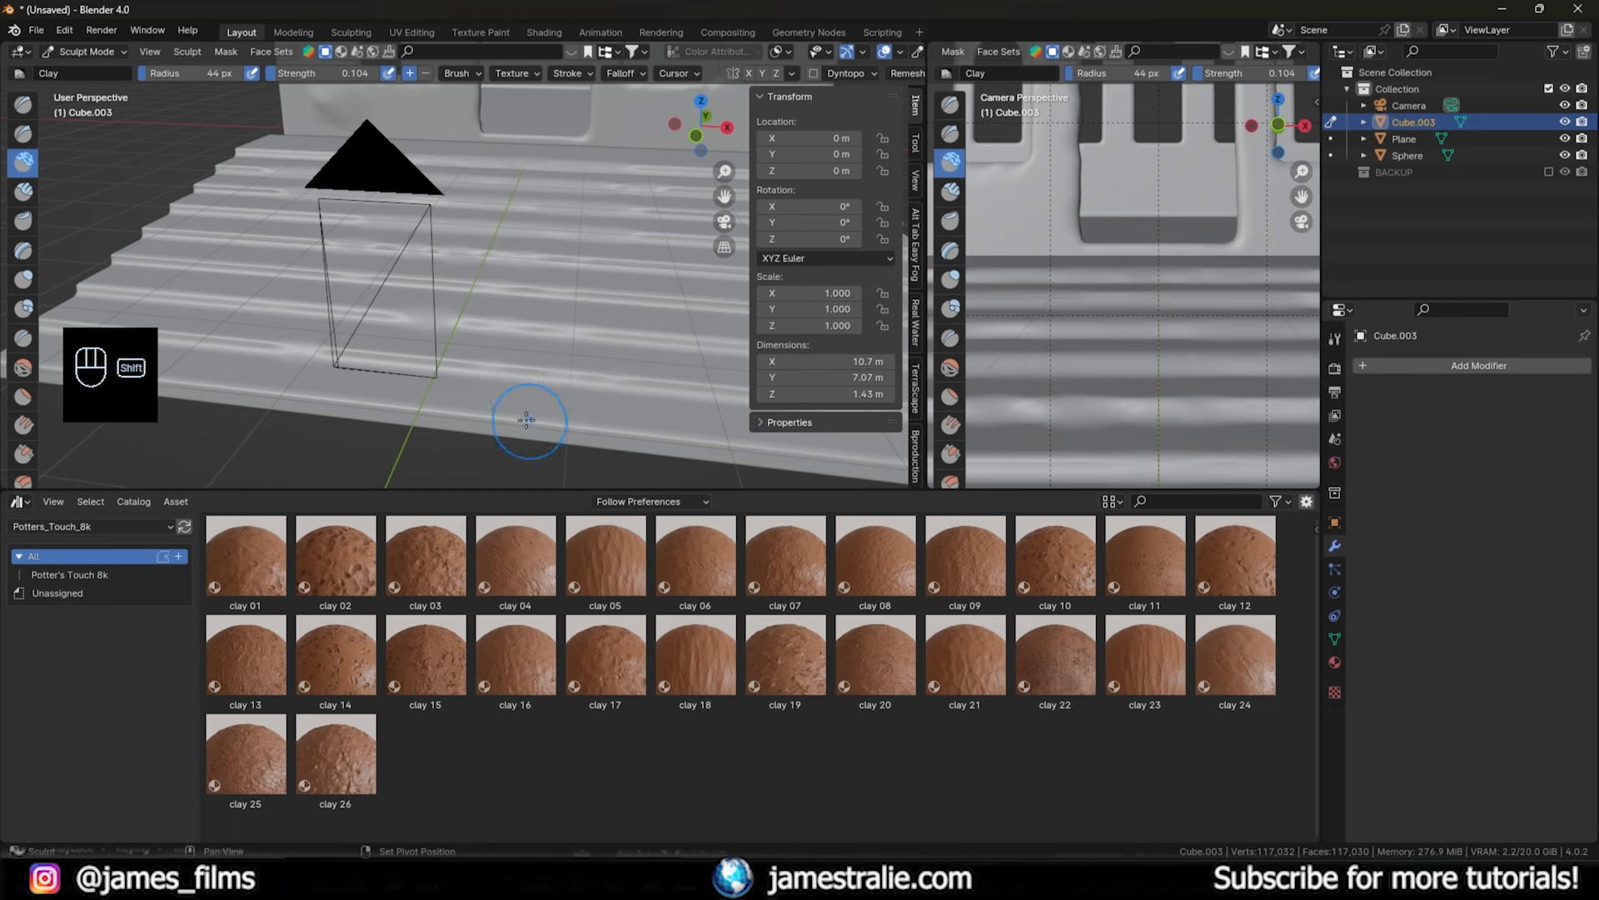
pyautogui.scroll(-5, 1166, 321)
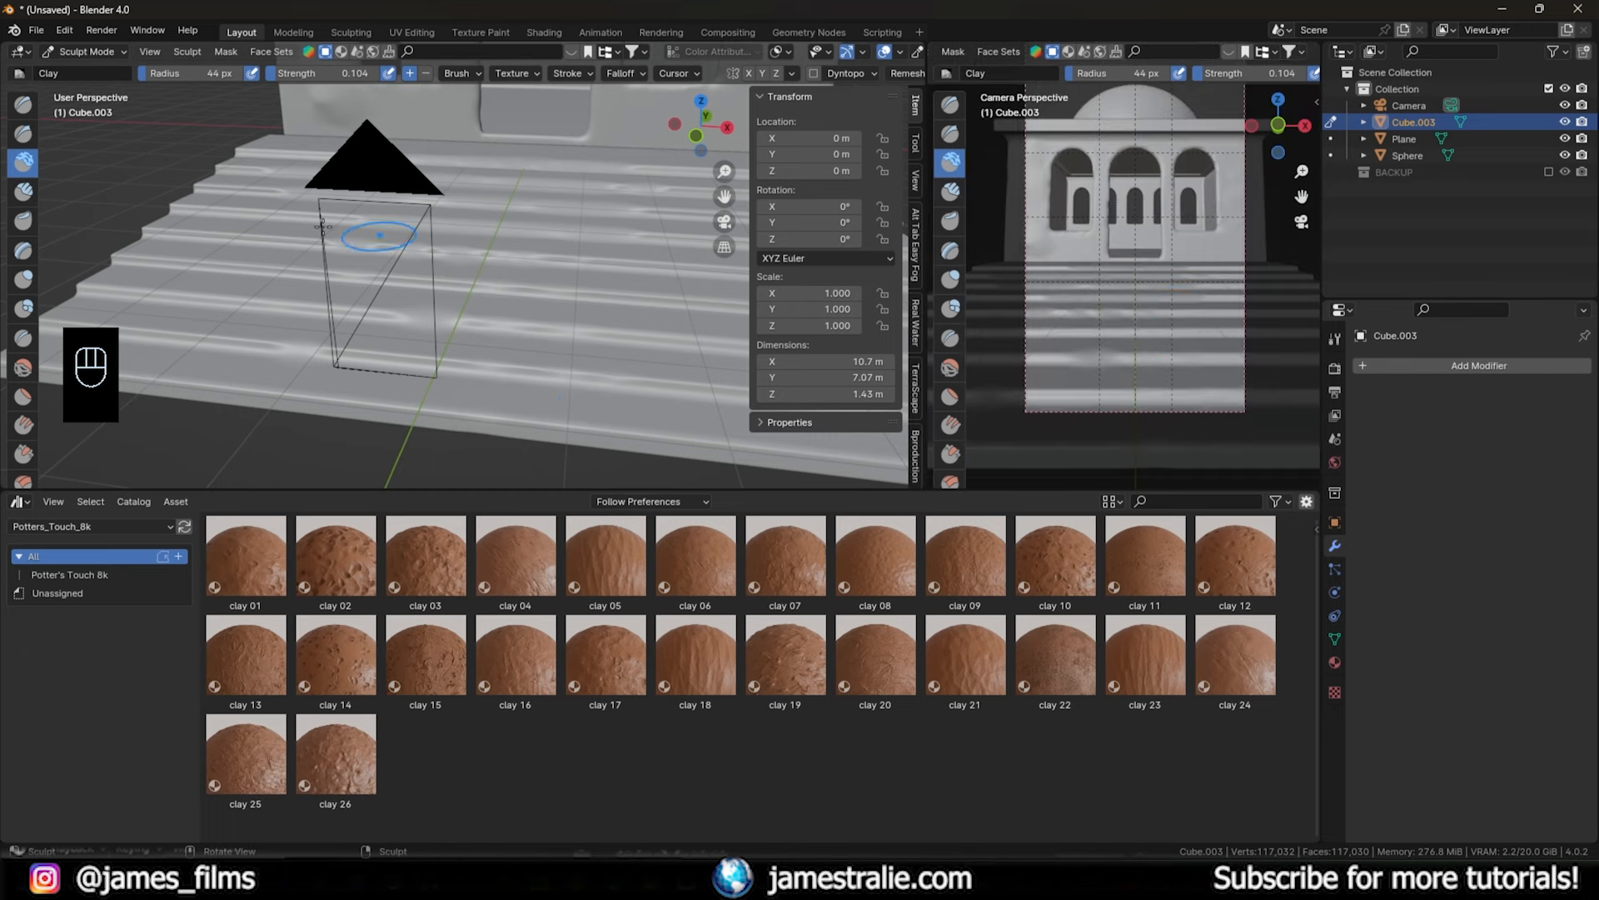
# - Return to Object Mode and add a cube mesh
pyautogui.click(97, 53)
pyautogui.click(97, 71)
pyautogui.hotkey('shift', 'a')
pyautogui.moveTo(459, 203)
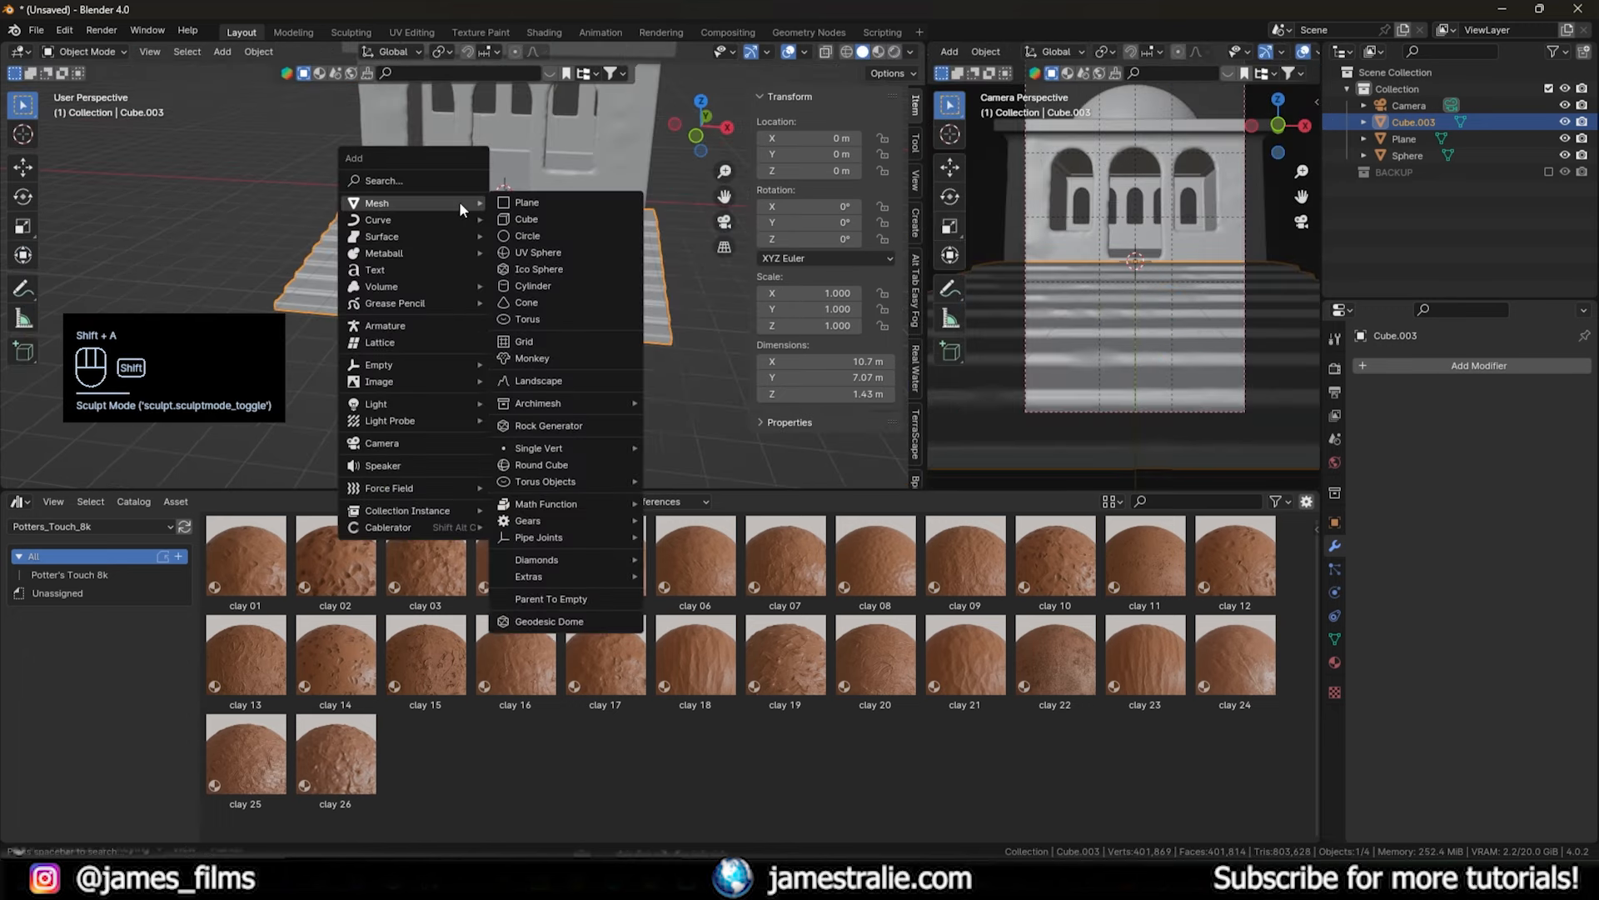
pyautogui.click(528, 218)
# - In Edit Mode, stretch the cube along Y into a long block and move it horizontally beside the staircase's left side
pyautogui.press('Tab')
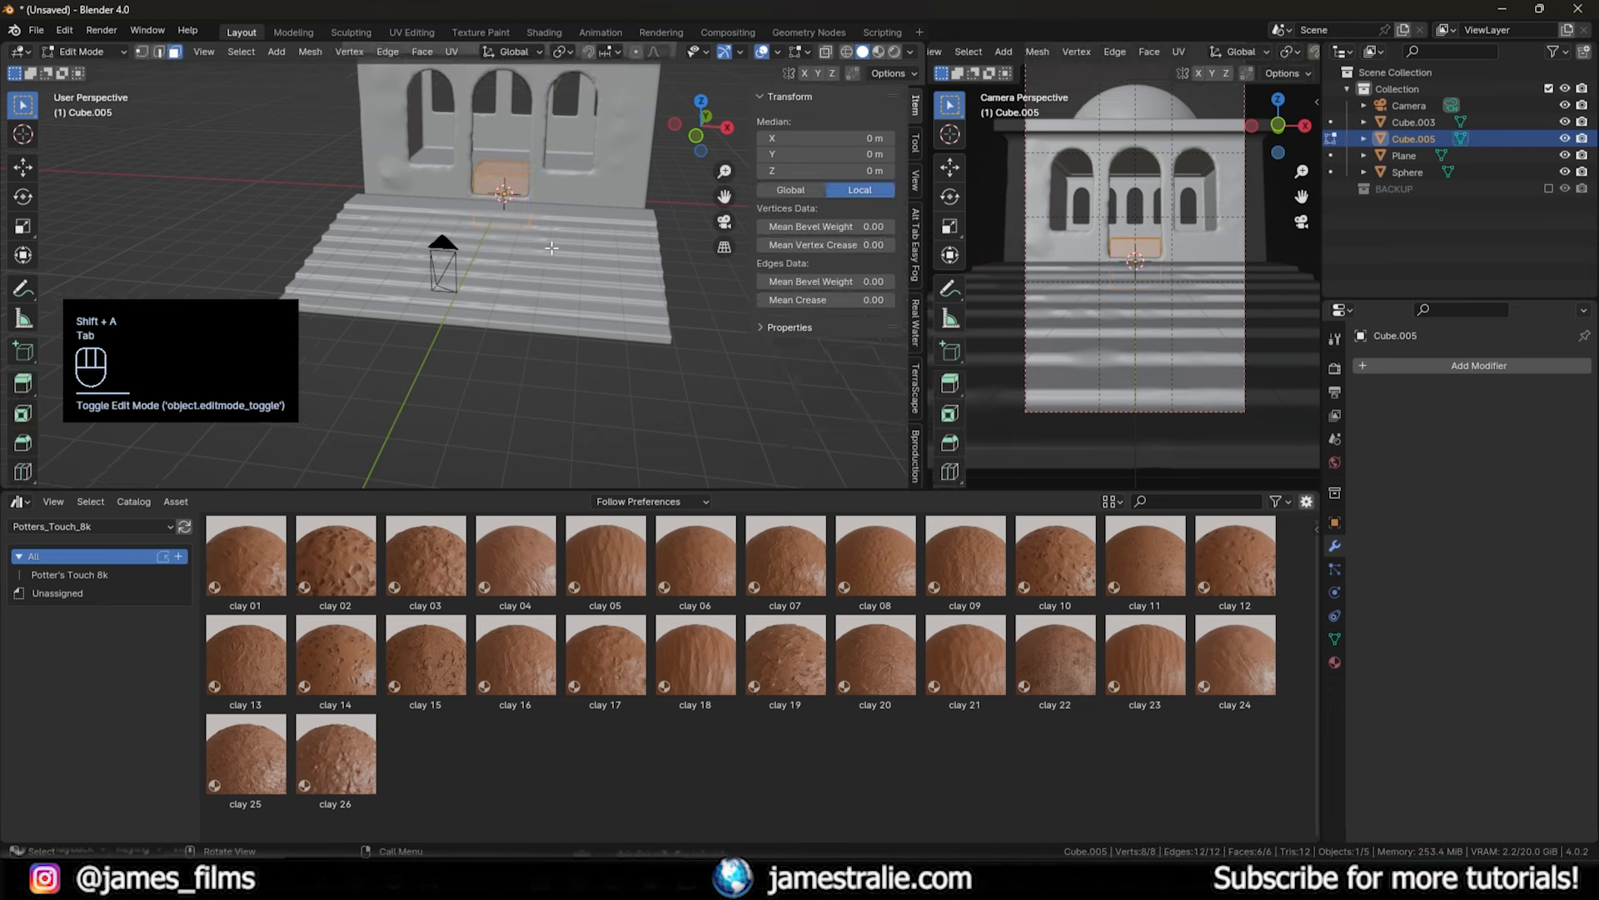
pyautogui.press('s')
pyautogui.press('y')
pyautogui.click(433, 250)
pyautogui.press('g')
pyautogui.hotkey('shift', 'z')
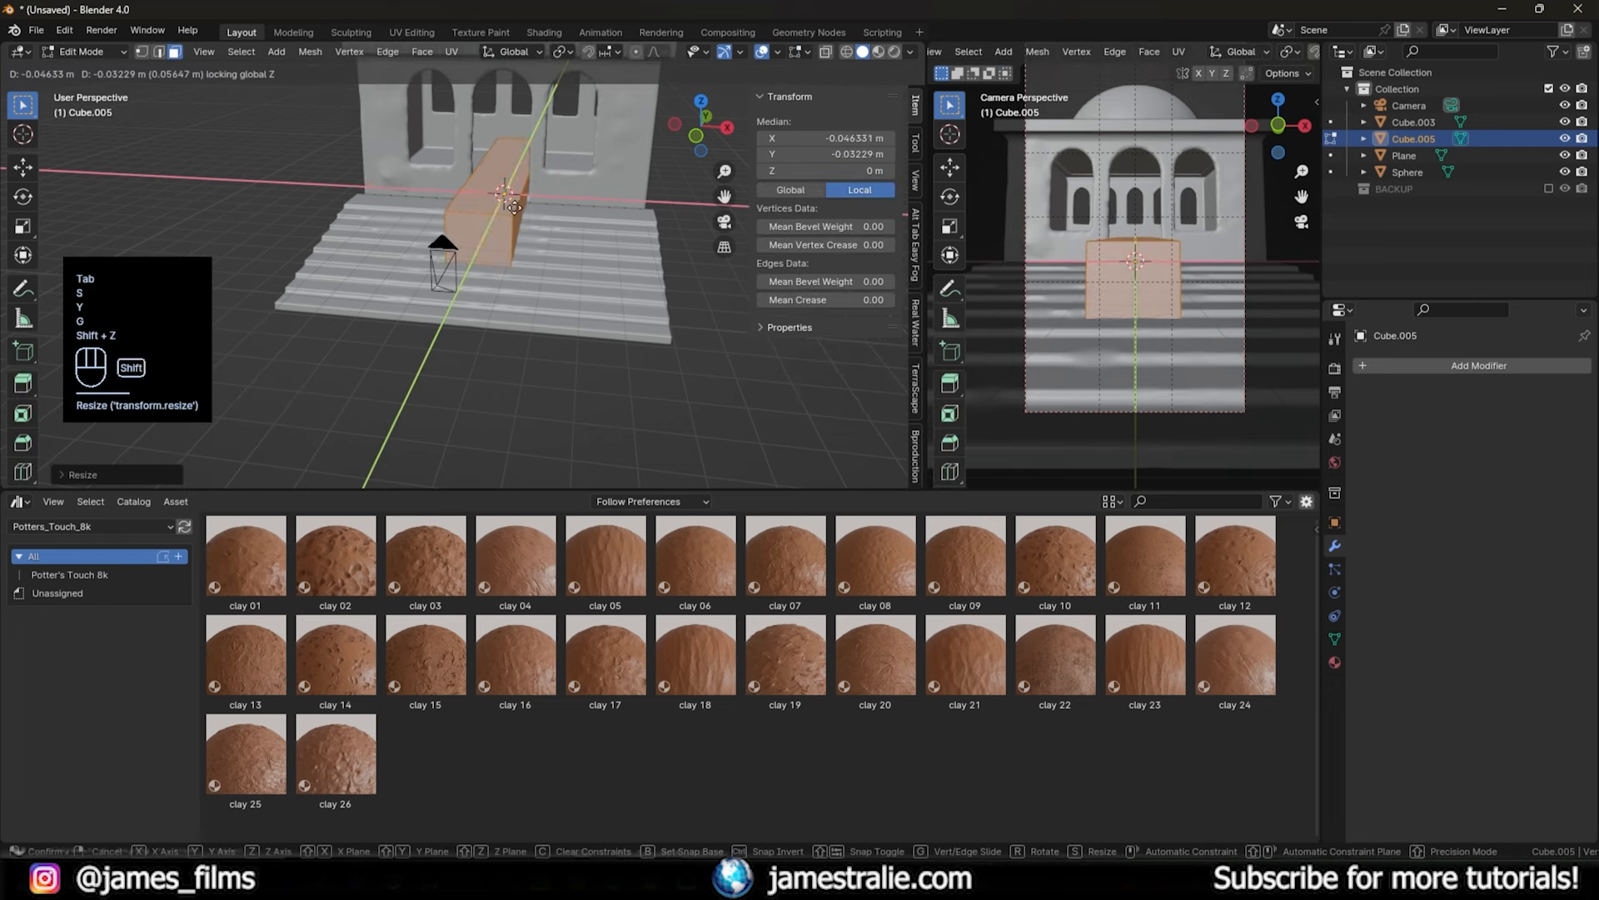
pyautogui.click(414, 225)
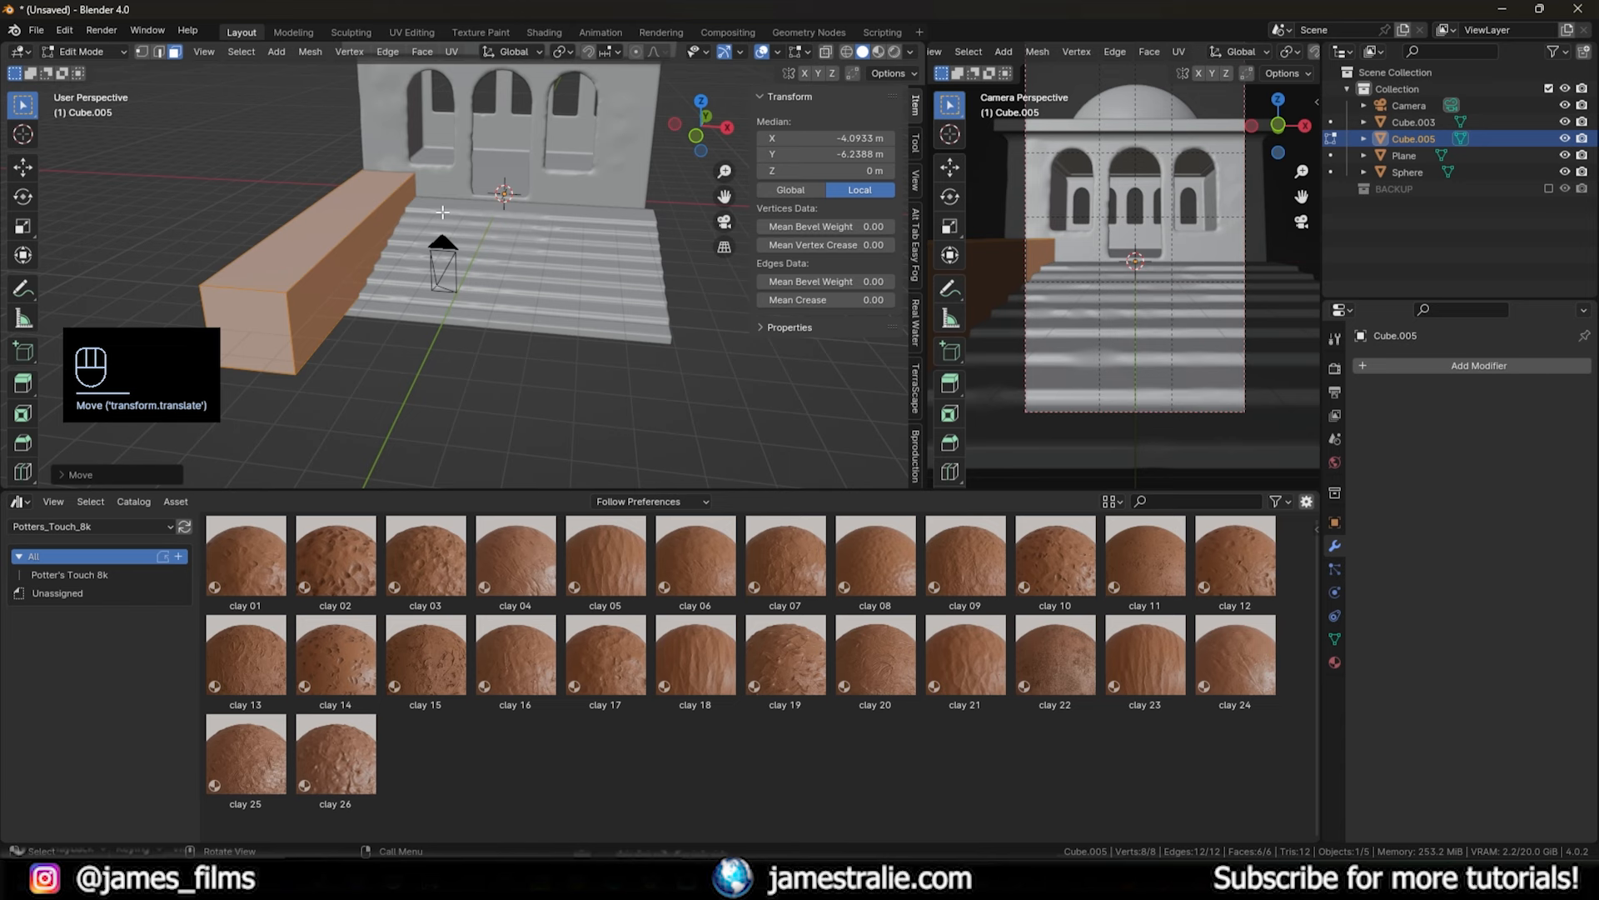
# - Narrow the block to about 1.15 m along X and slide it along X over the staircase's left edge
pyautogui.press('g')
pyautogui.press('x')
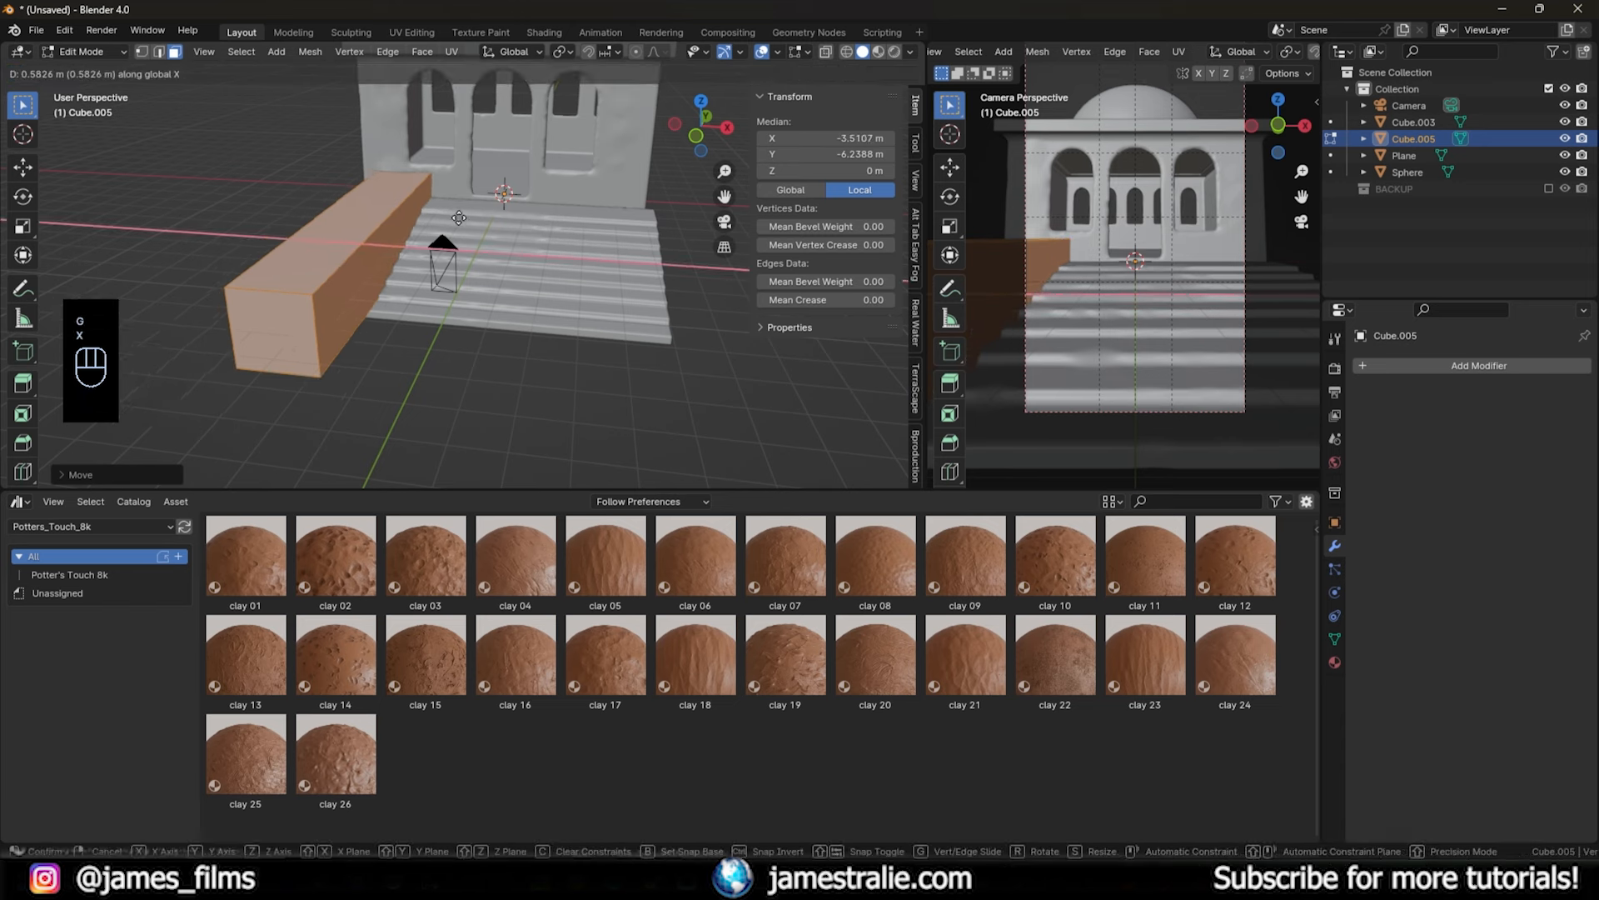
pyautogui.click(453, 219)
pyautogui.press('s')
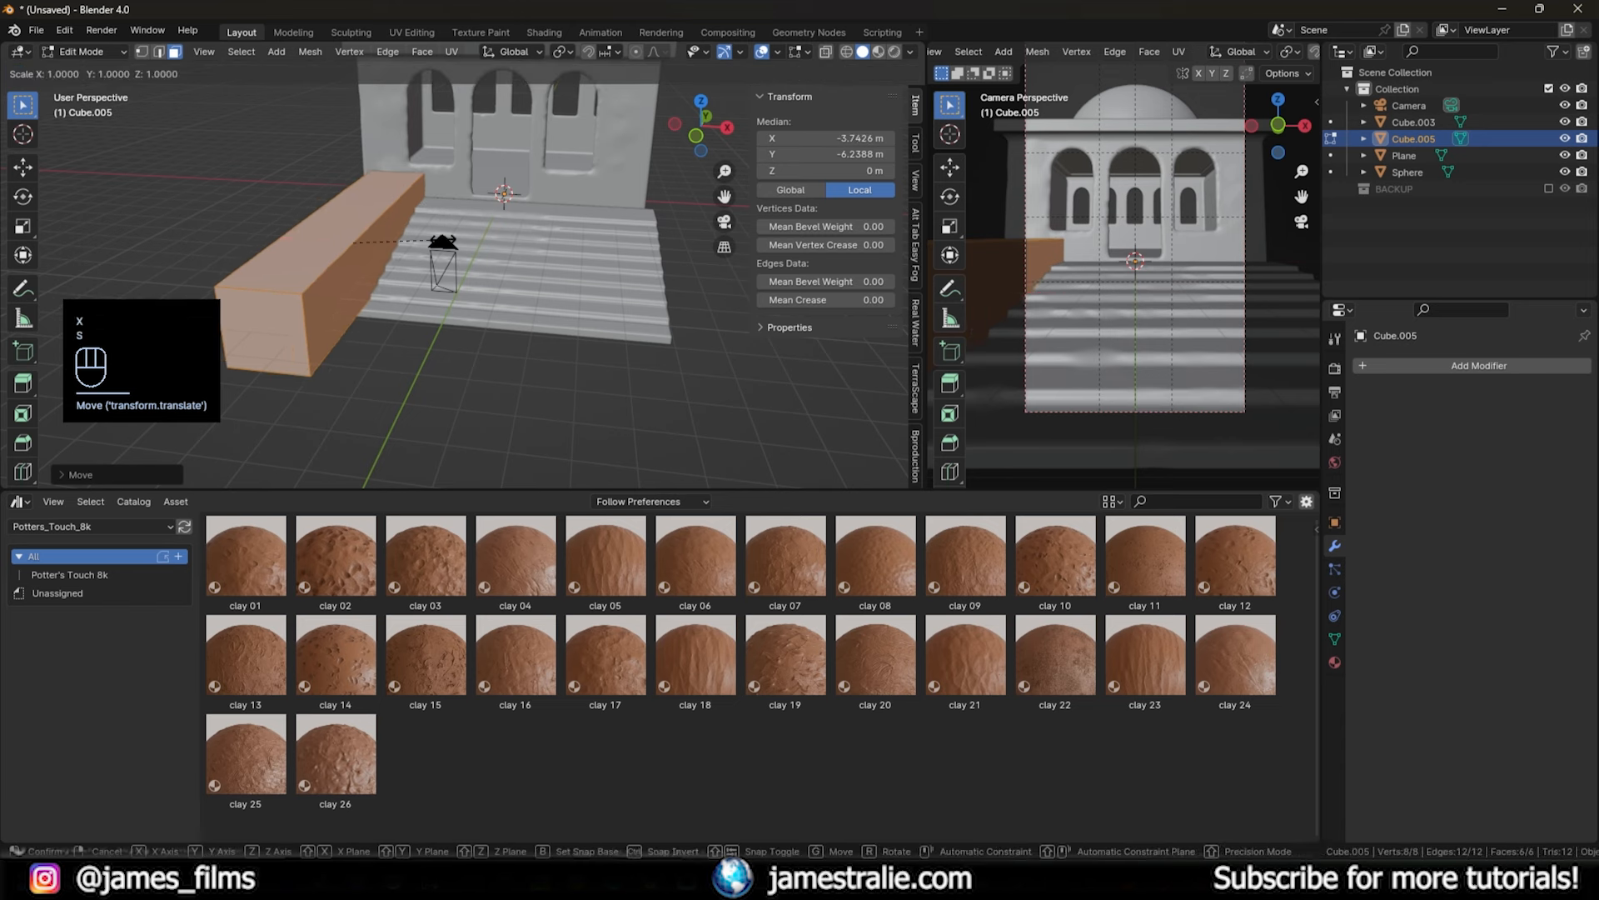
pyautogui.press('x')
pyautogui.click(405, 238)
pyautogui.press('g')
pyautogui.press('y')
pyautogui.press('g')
pyautogui.press('x')
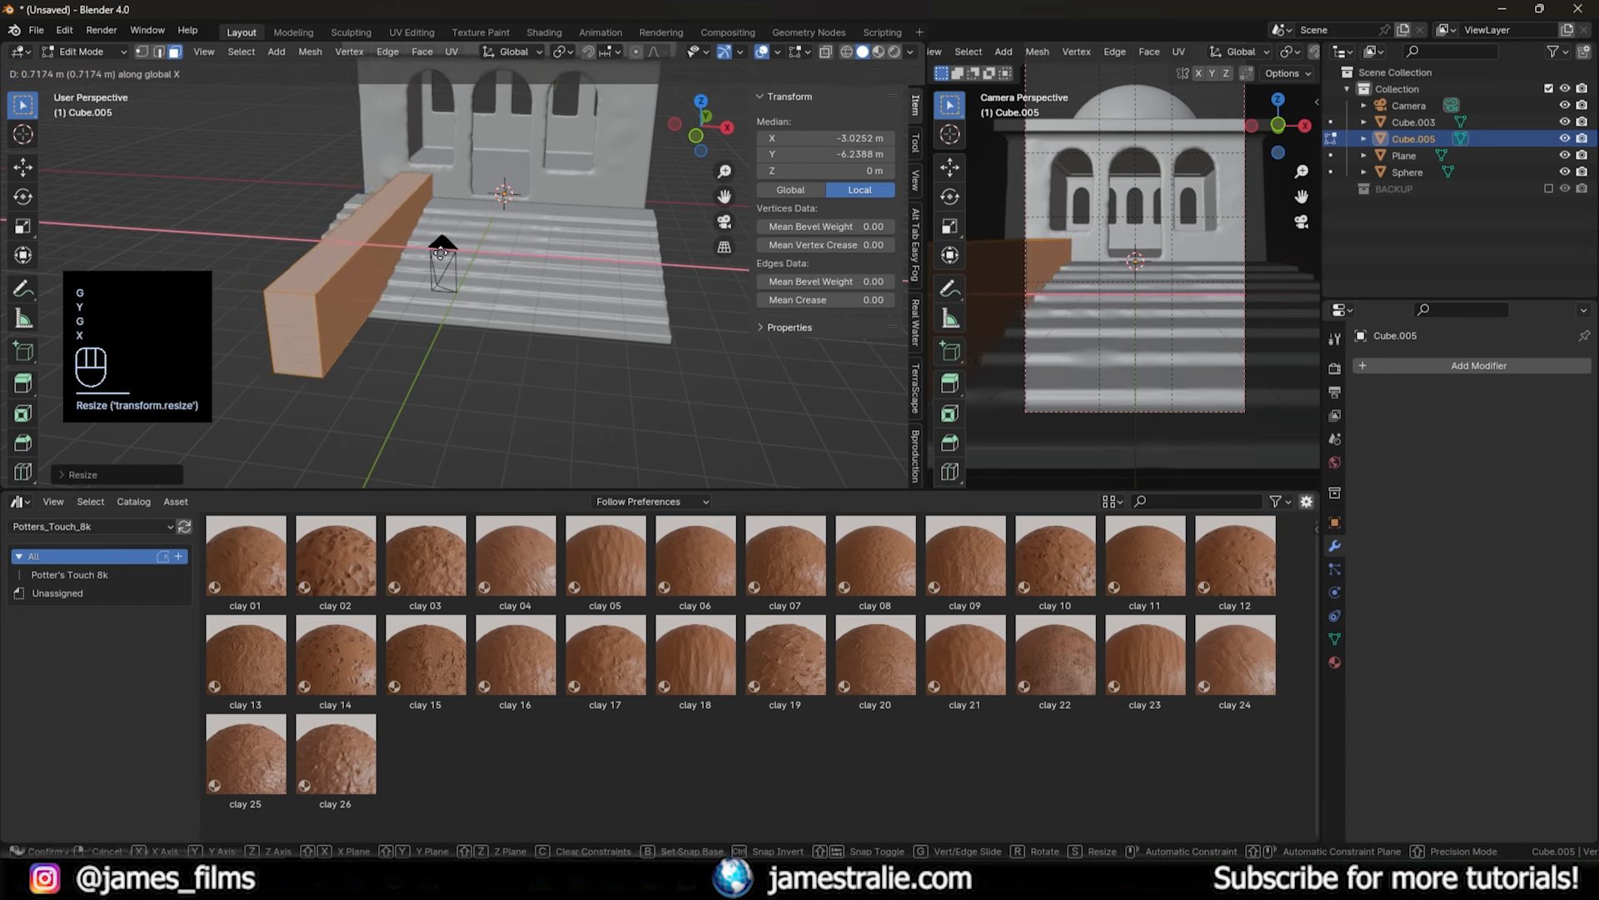
pyautogui.click(430, 256)
pyautogui.press('Tab')
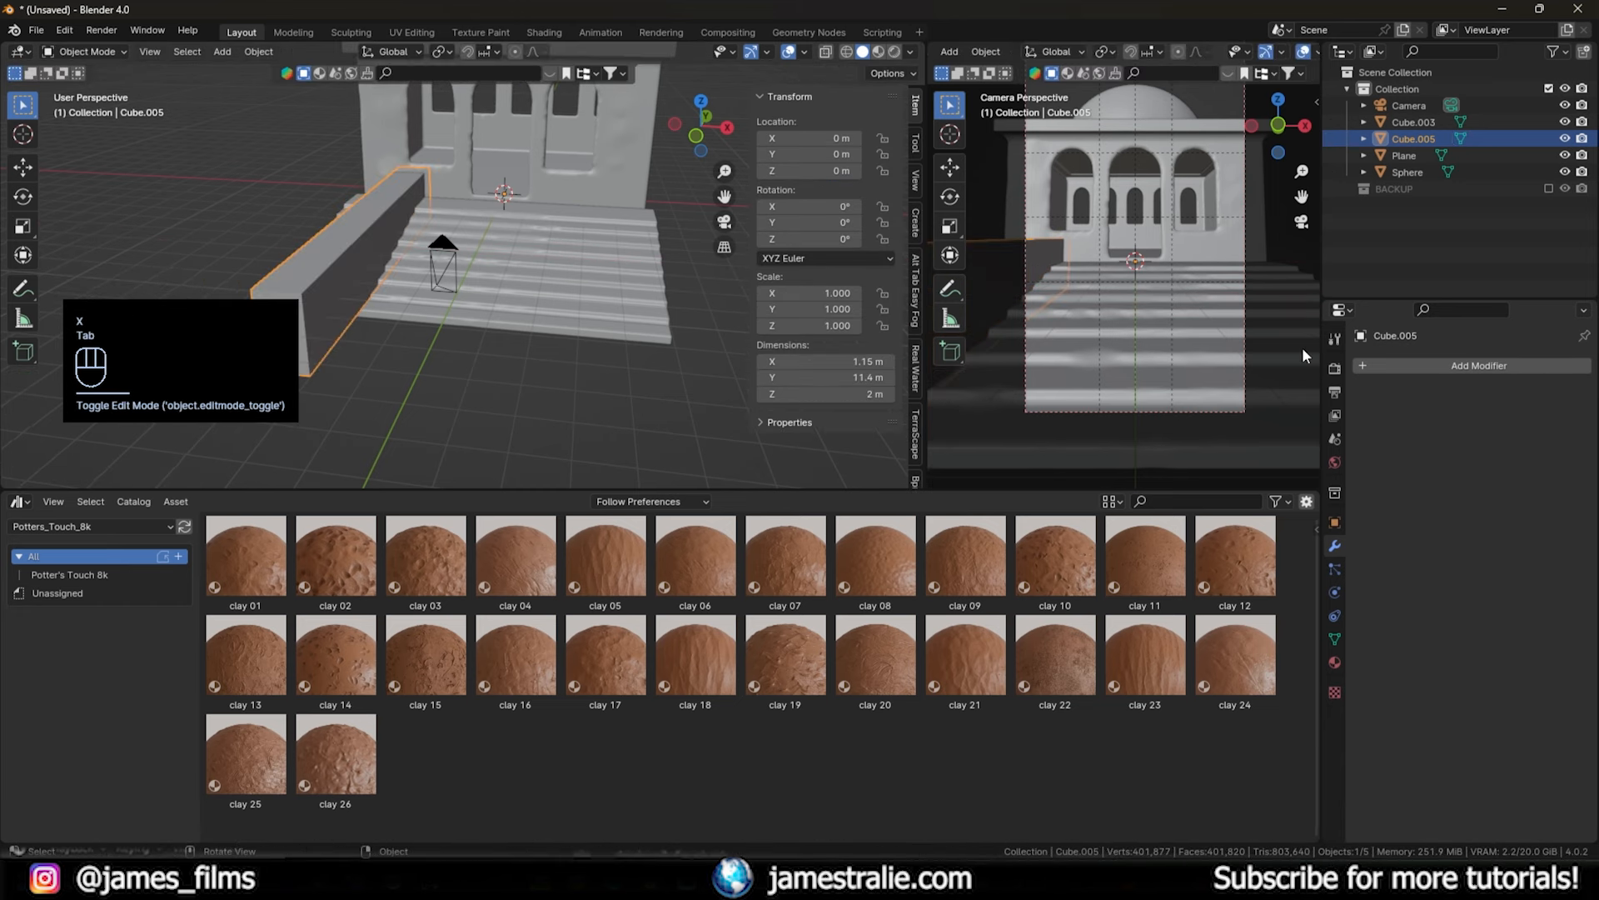
# - Duplicate the side wall onto the staircase's right side with an Array modifier of count 2 and X factor 6, and apply it
pyautogui.click(1407, 356)
pyautogui.moveTo(1407, 357)
pyautogui.click(1508, 357)
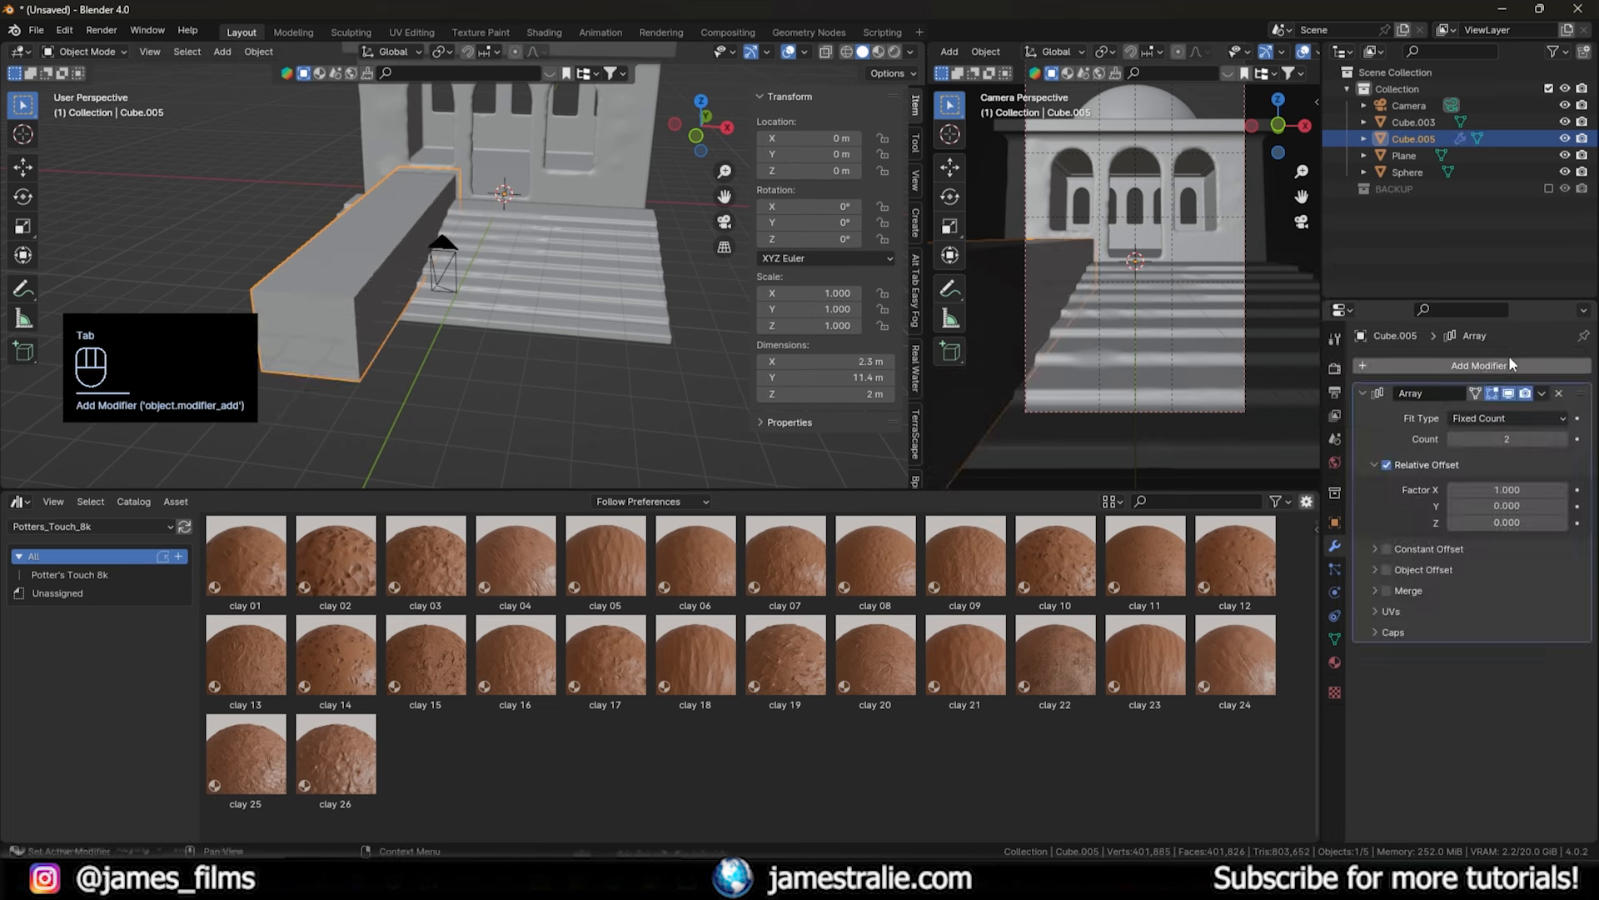
pyautogui.moveTo(1507, 490); pyautogui.dragTo(1566, 490)
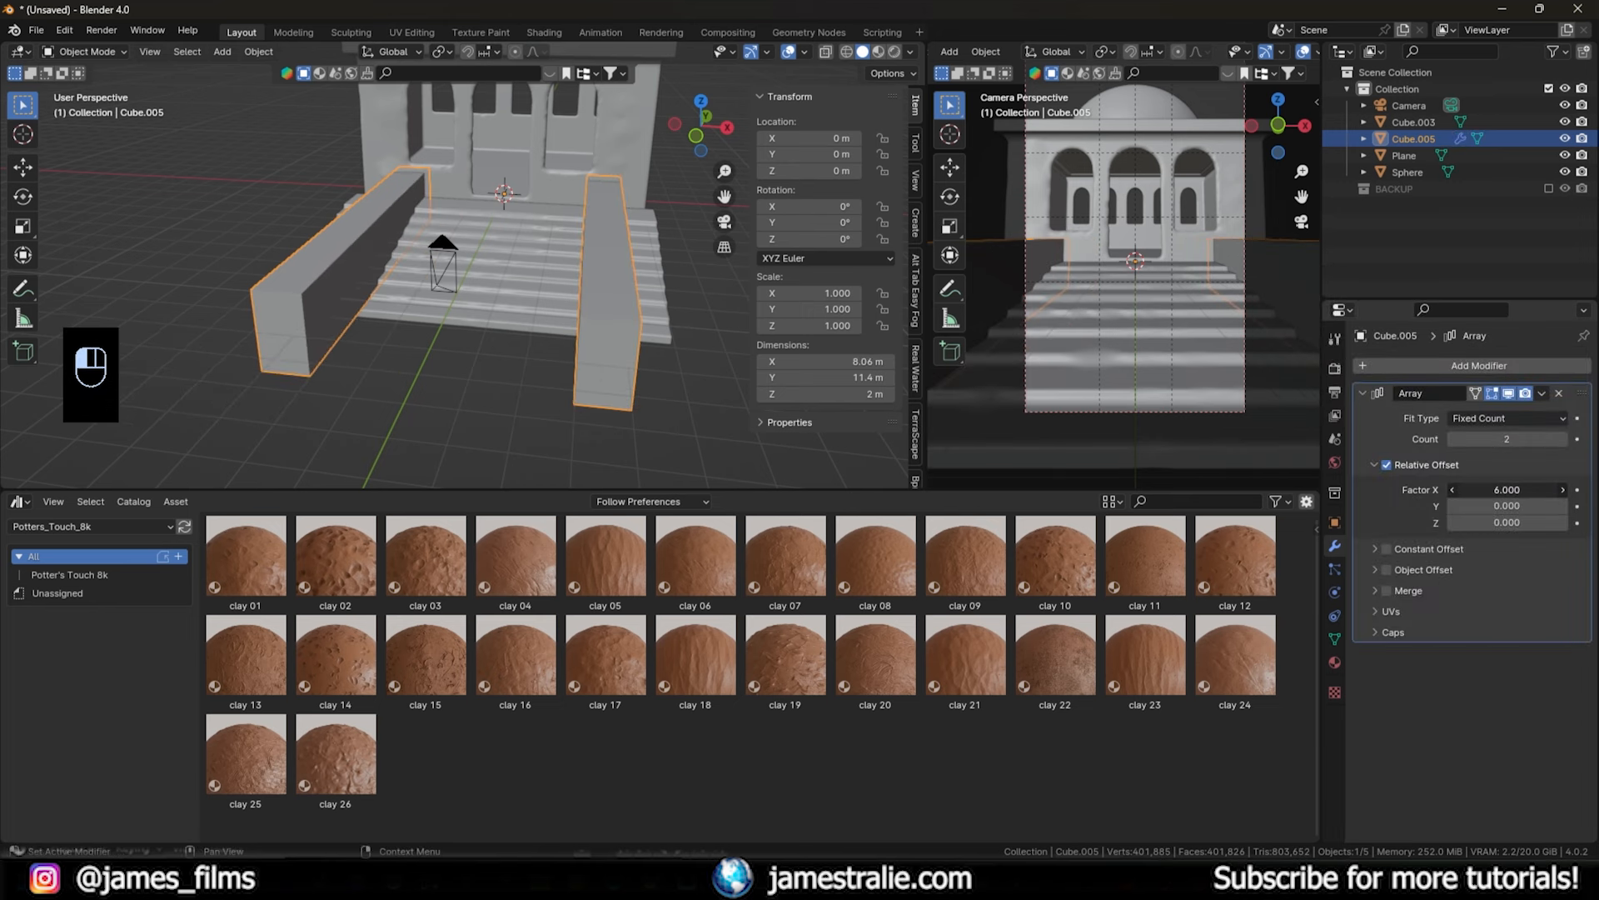
pyautogui.moveTo(1231, 281)
pyautogui.keyDown('shift'); pyautogui.mouseDown(button='middle')
pyautogui.moveTo(1173, 321)
pyautogui.moveTo(1234, 310)
pyautogui.mouseUp(button='middle'); pyautogui.keyUp('shift')
pyautogui.scroll(-1, 1221, 290)
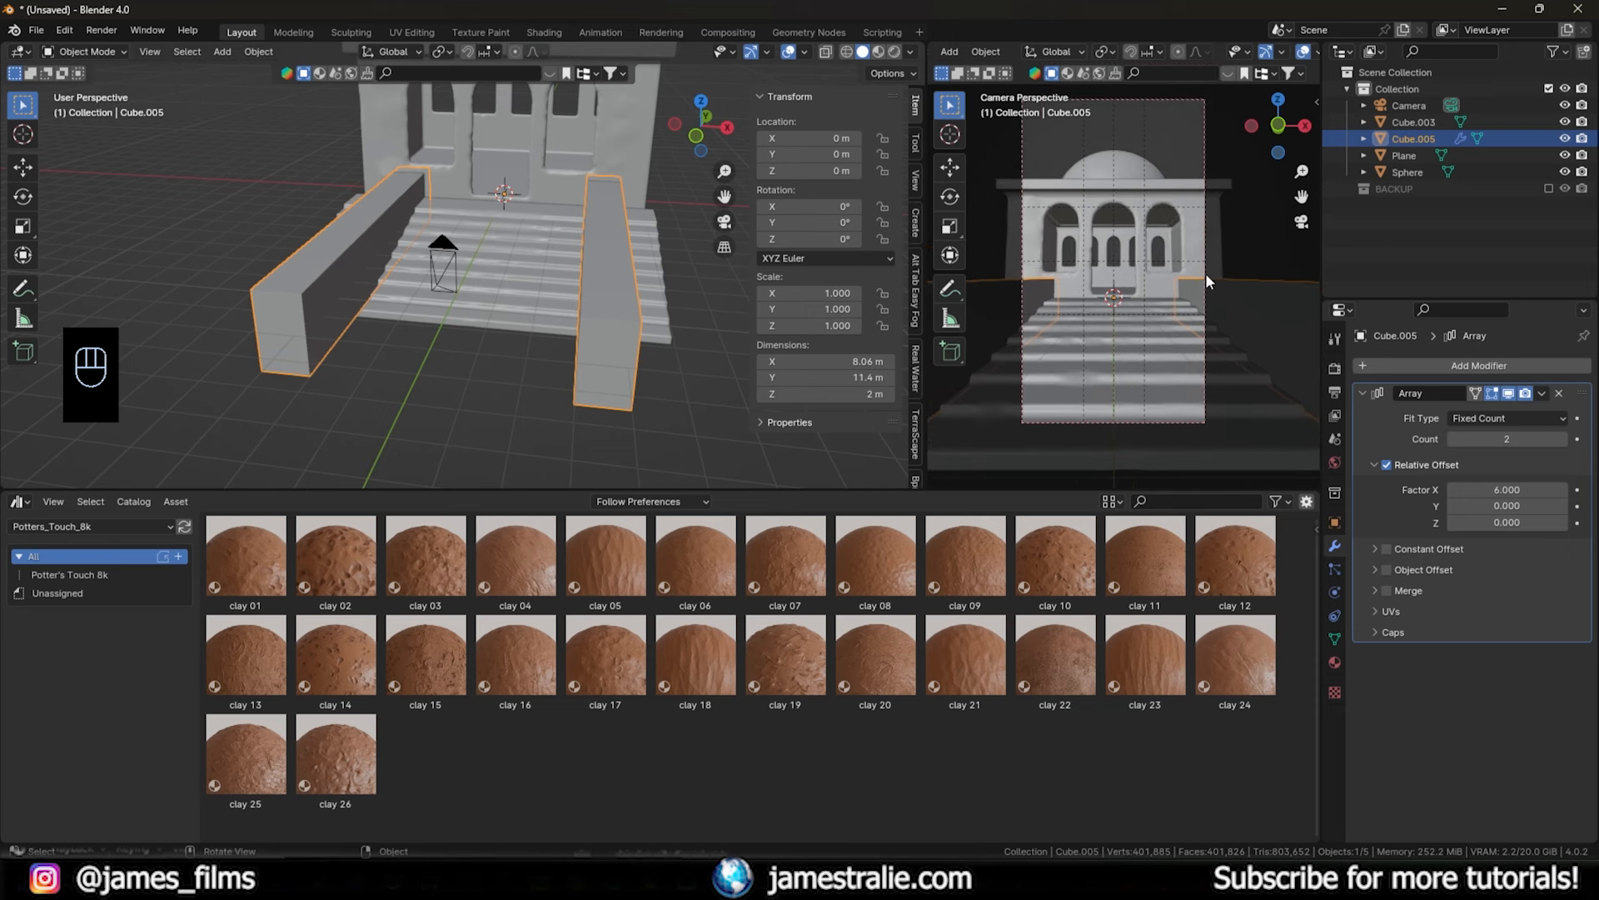
pyautogui.click(1542, 393)
pyautogui.click(1453, 411)
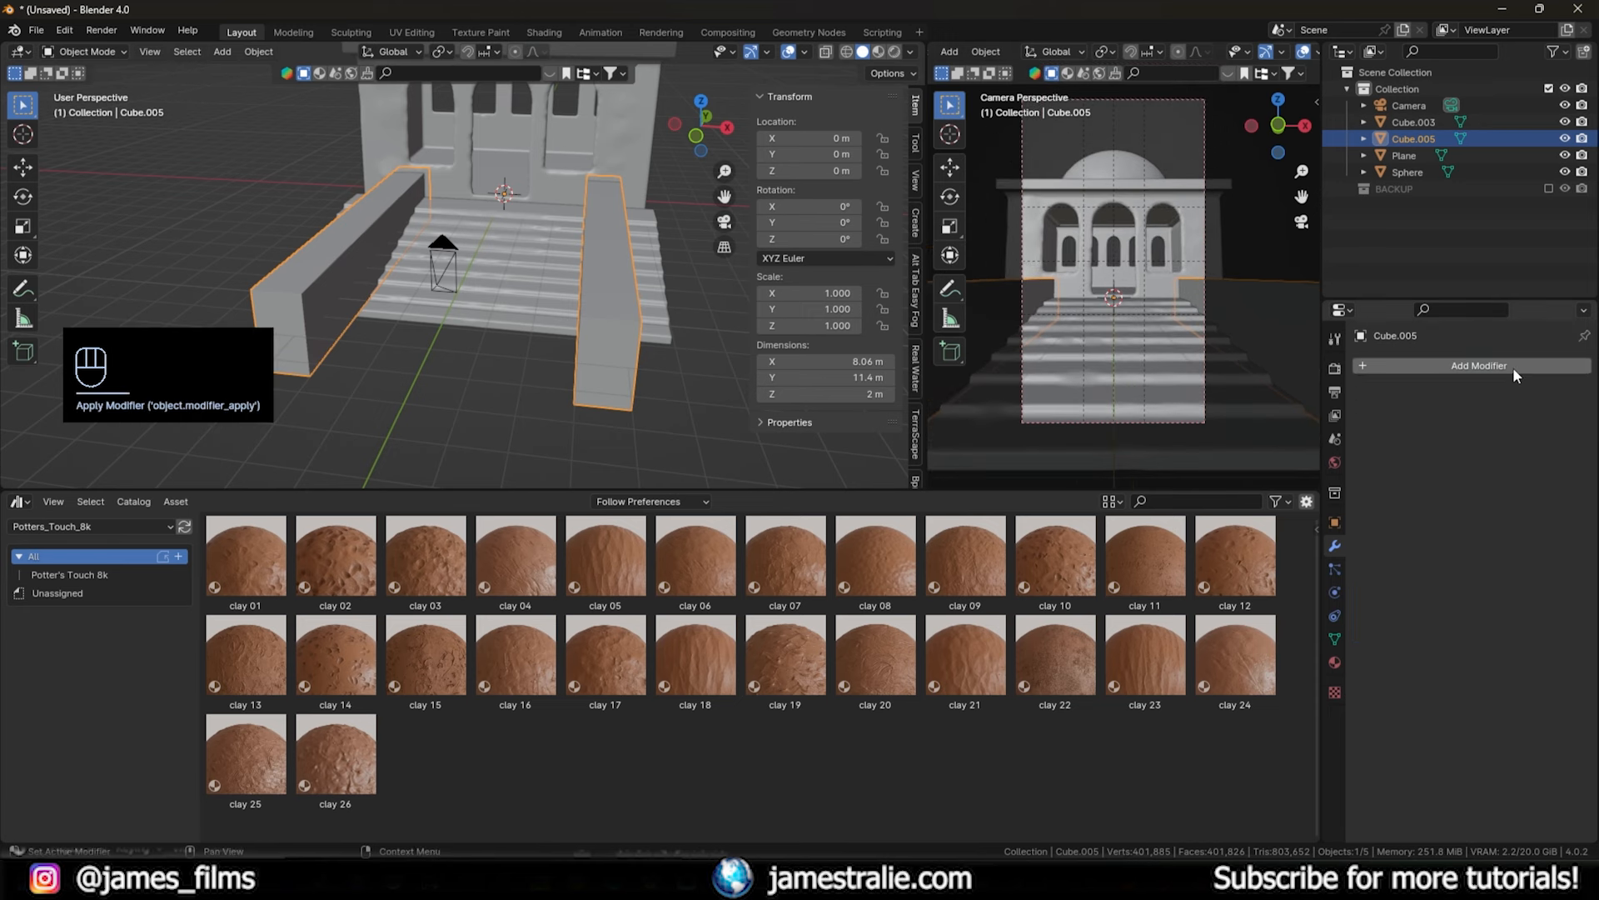
# - Add a Remesh modifier to the two side walls and apply it
pyautogui.click(1513, 366)
pyautogui.moveTo(1497, 384)
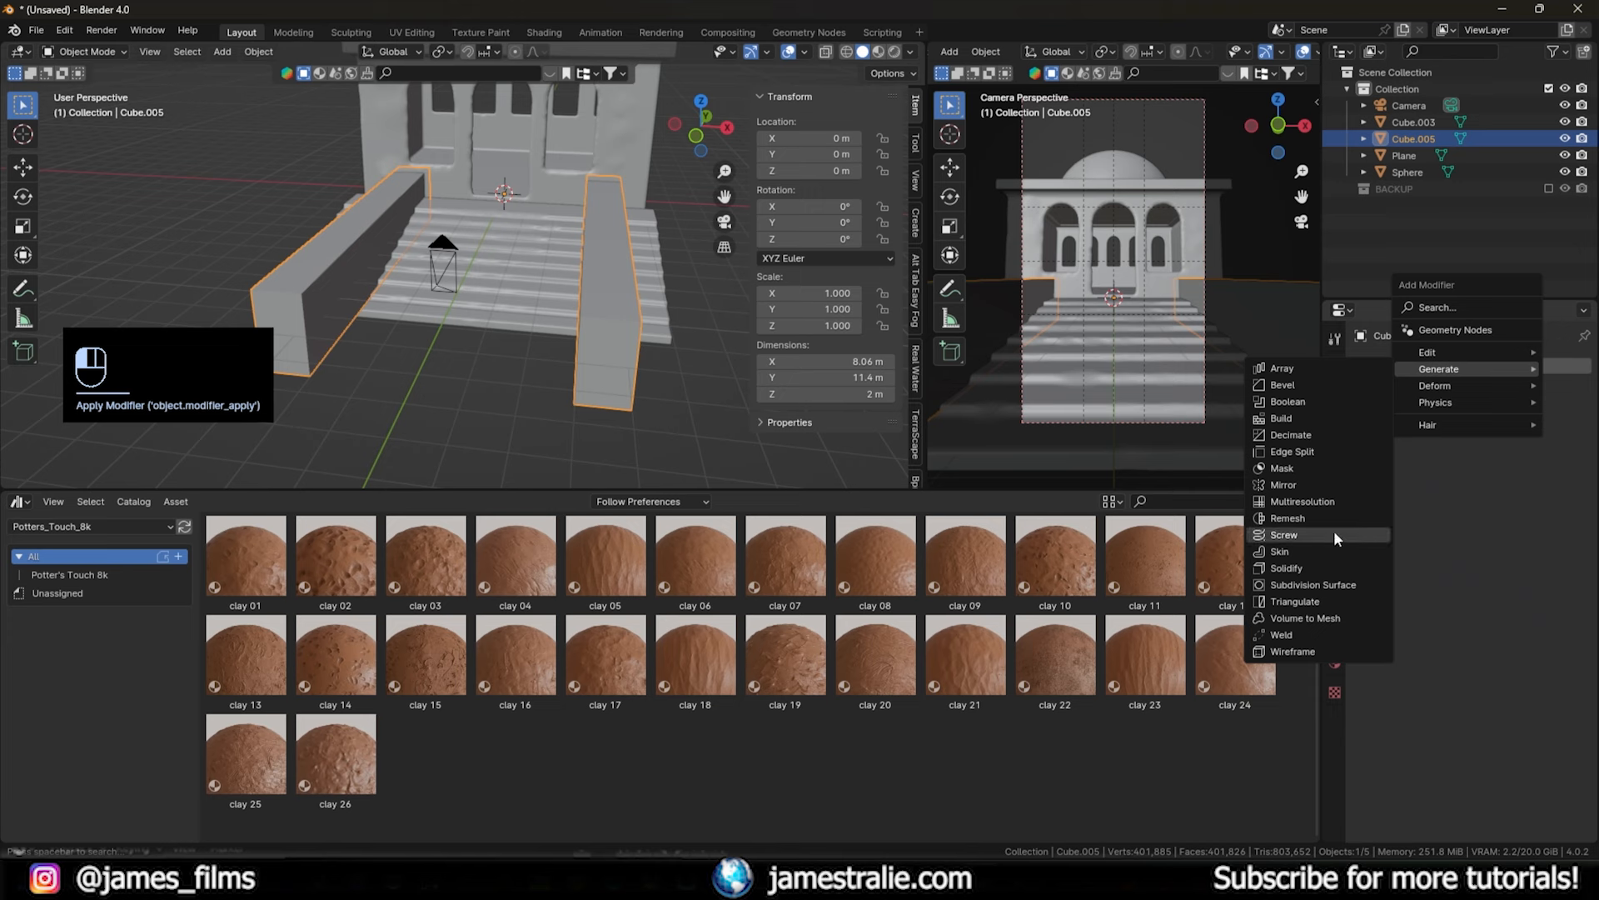
pyautogui.click(1333, 529)
pyautogui.click(1542, 393)
pyautogui.click(1534, 404)
# - In Sculpt Mode, roughen the upper inner edge of the left side wall with the Clay brush, smooth it and return to Object Mode
pyautogui.click(99, 52)
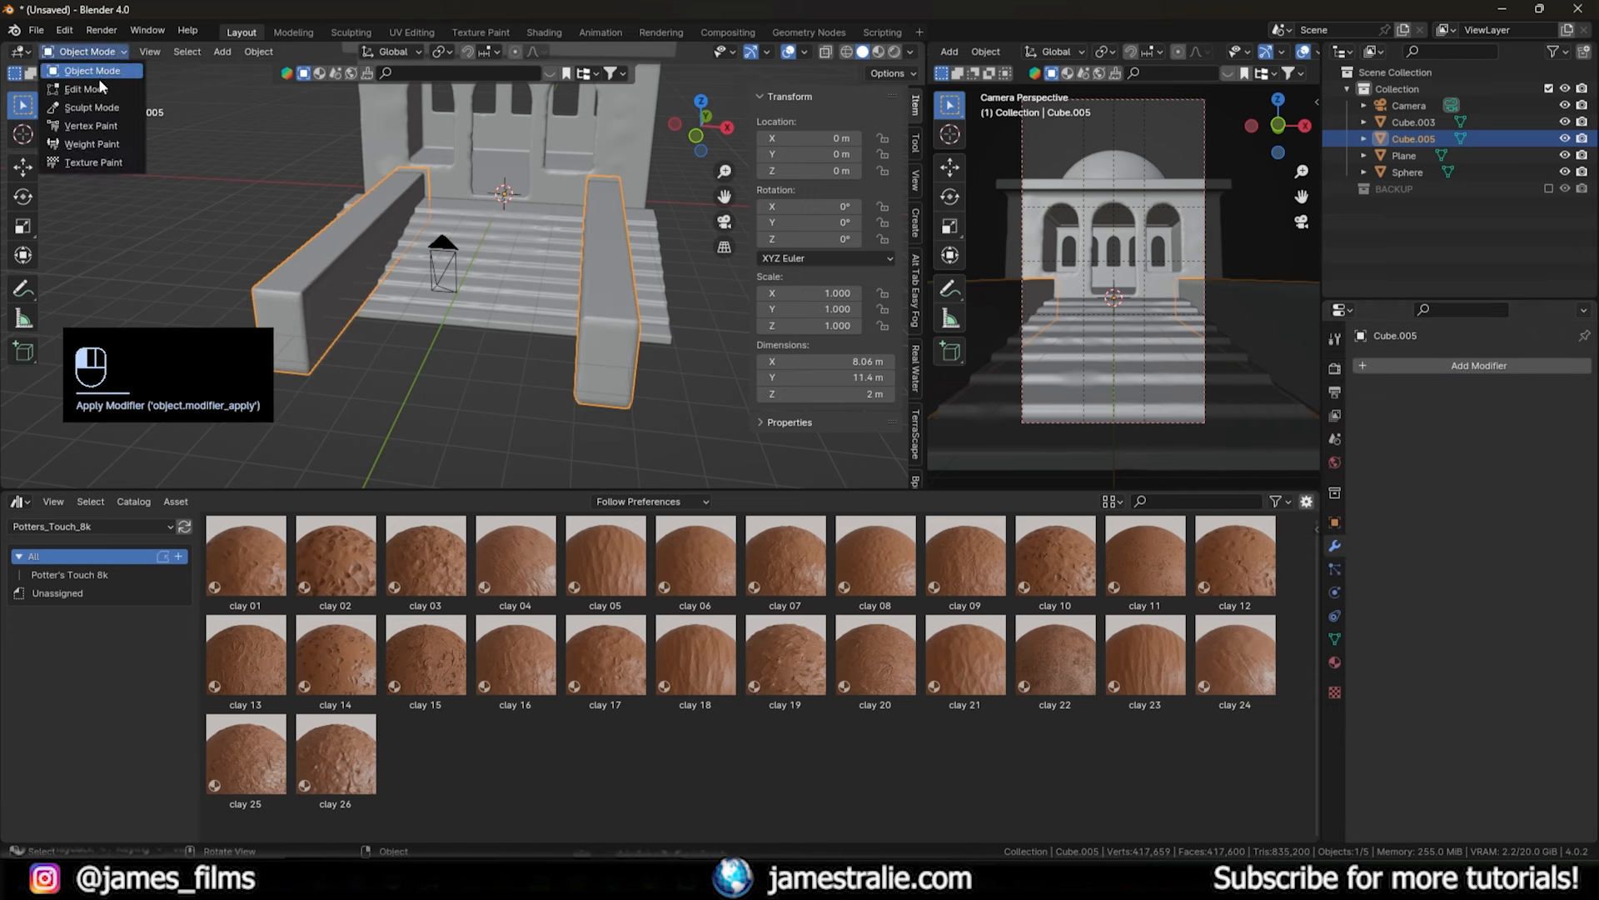
pyautogui.click(96, 107)
pyautogui.scroll(5, 250, 191)
pyautogui.keyDown('shift'); pyautogui.moveTo(159, 167); pyautogui.dragTo(338, 238, button='middle'); pyautogui.keyUp('shift')
pyautogui.moveTo(335, 241); pyautogui.dragTo(359, 230)
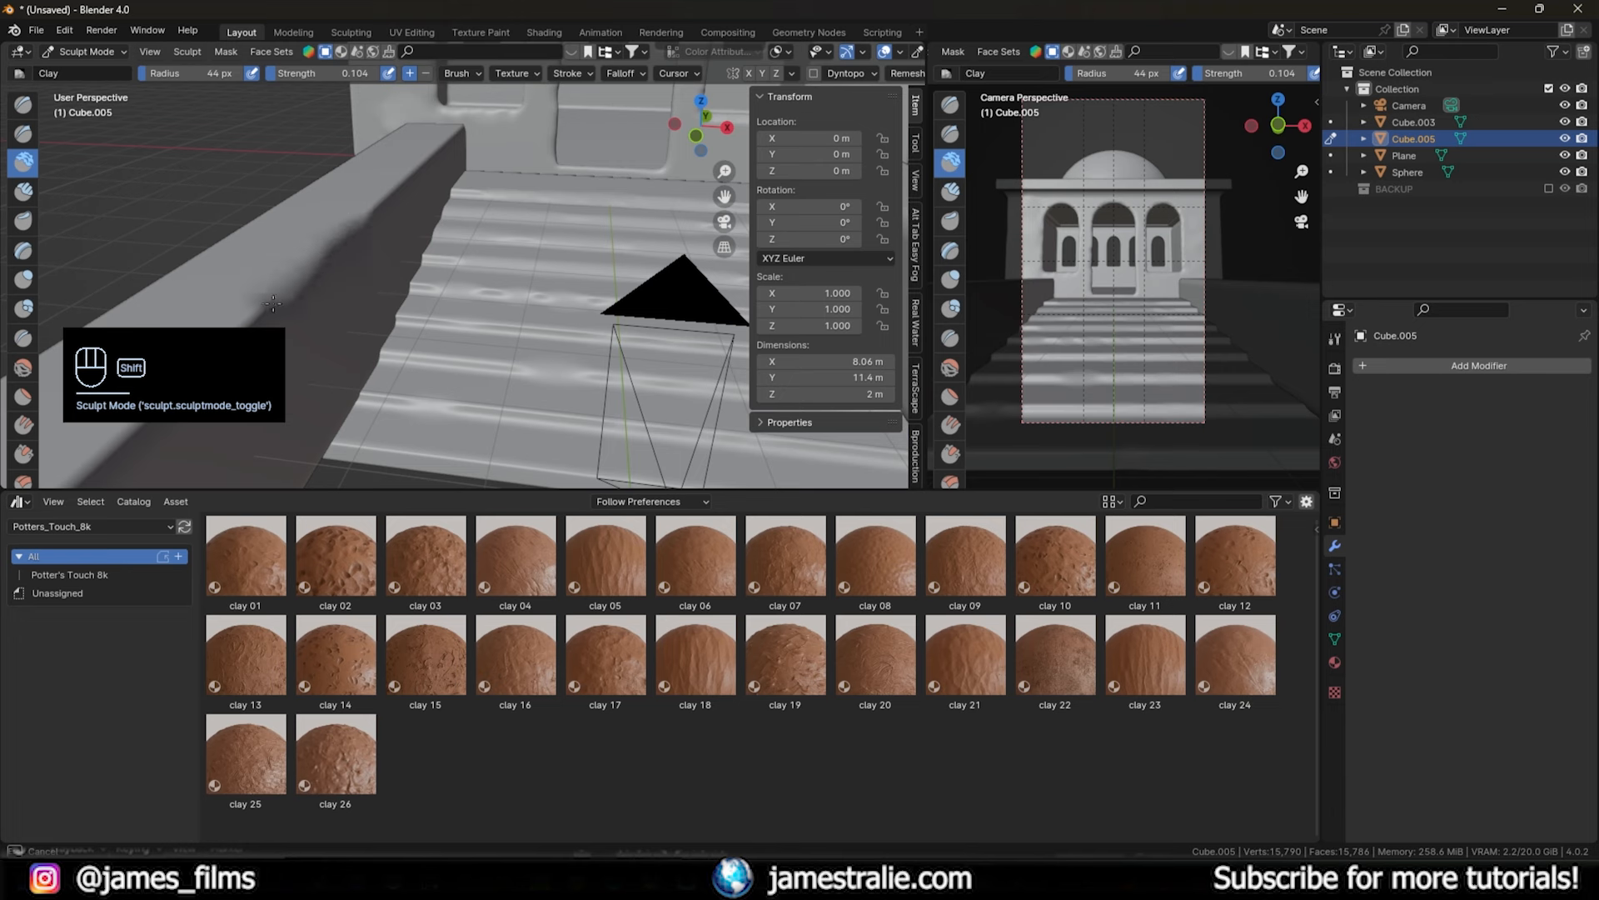
pyautogui.keyDown('shift'); pyautogui.moveTo(419, 182); pyautogui.dragTo(243, 359); pyautogui.keyUp('shift')
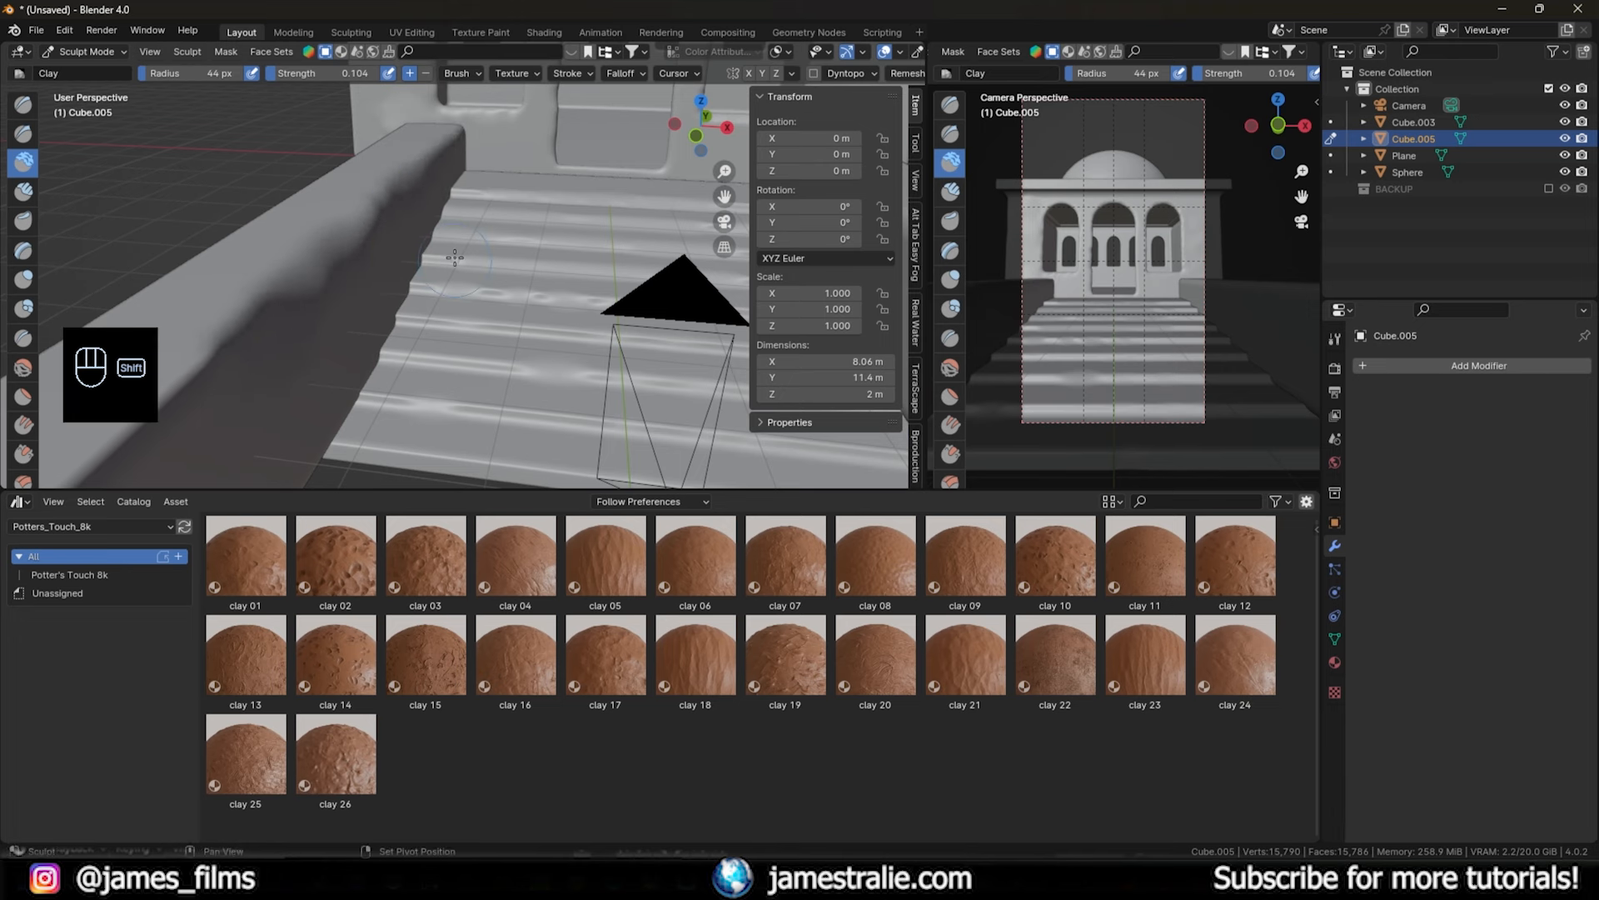
pyautogui.keyDown('shift'); pyautogui.moveTo(454, 256); pyautogui.dragTo(325, 302, button='middle'); pyautogui.keyUp('shift')
pyautogui.scroll(-2, 325, 303)
pyautogui.moveTo(448, 274)
pyautogui.keyDown('shift'); pyautogui.mouseDown(button='middle')
pyautogui.moveTo(403, 281)
pyautogui.moveTo(529, 225)
pyautogui.mouseUp(button='middle'); pyautogui.keyUp('shift')
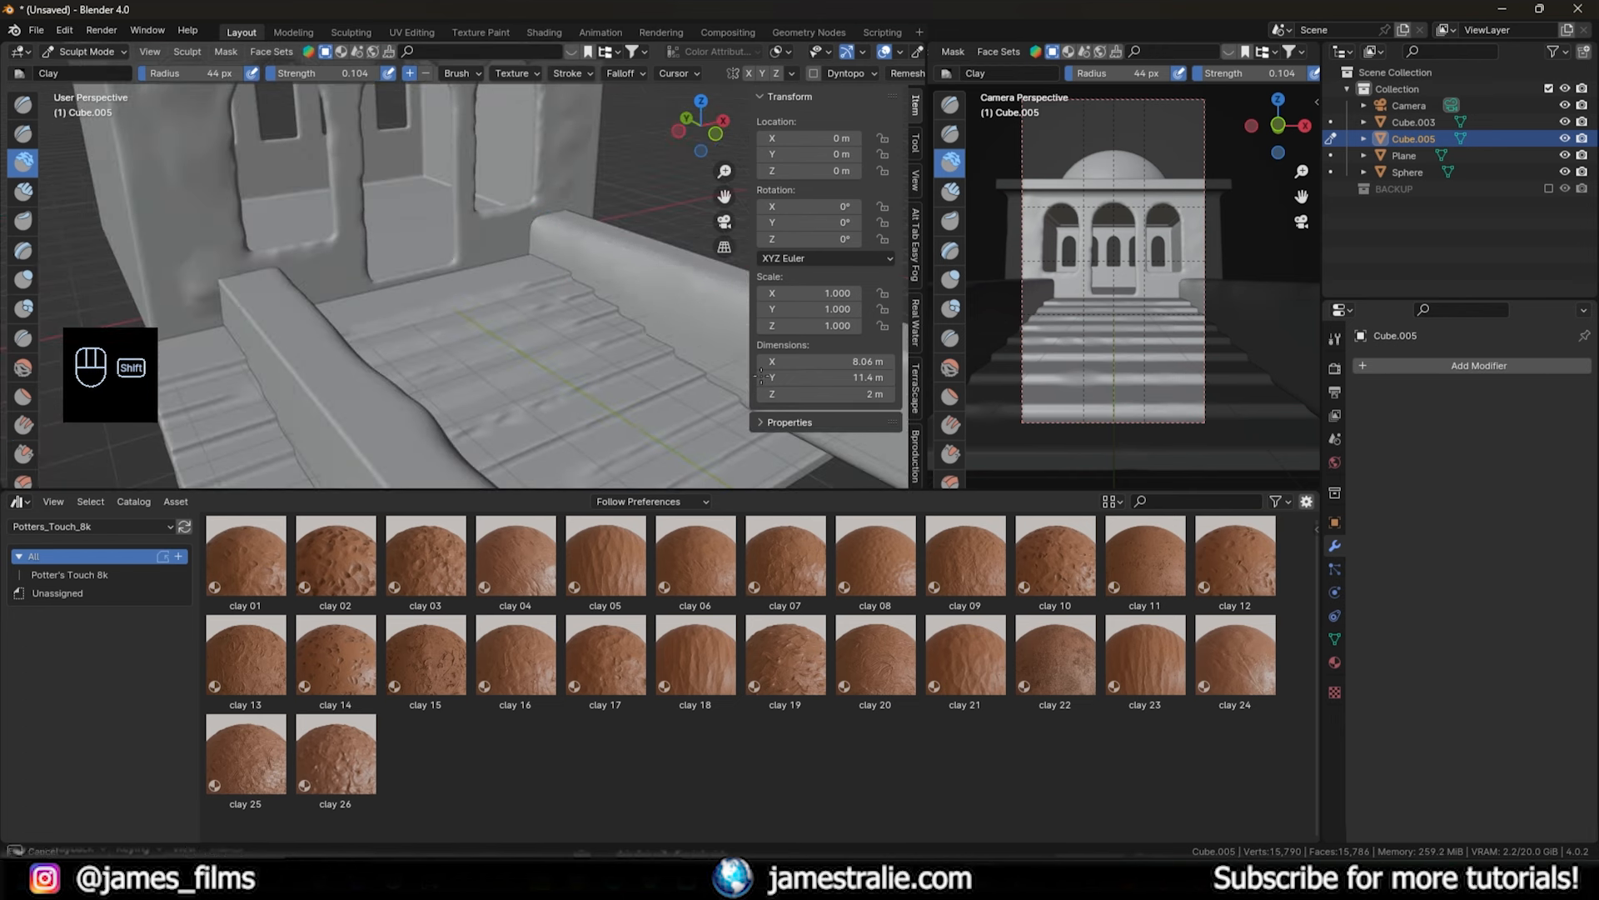
pyautogui.click(86, 51)
pyautogui.click(92, 67)
pyautogui.scroll(-2, 504, 308)
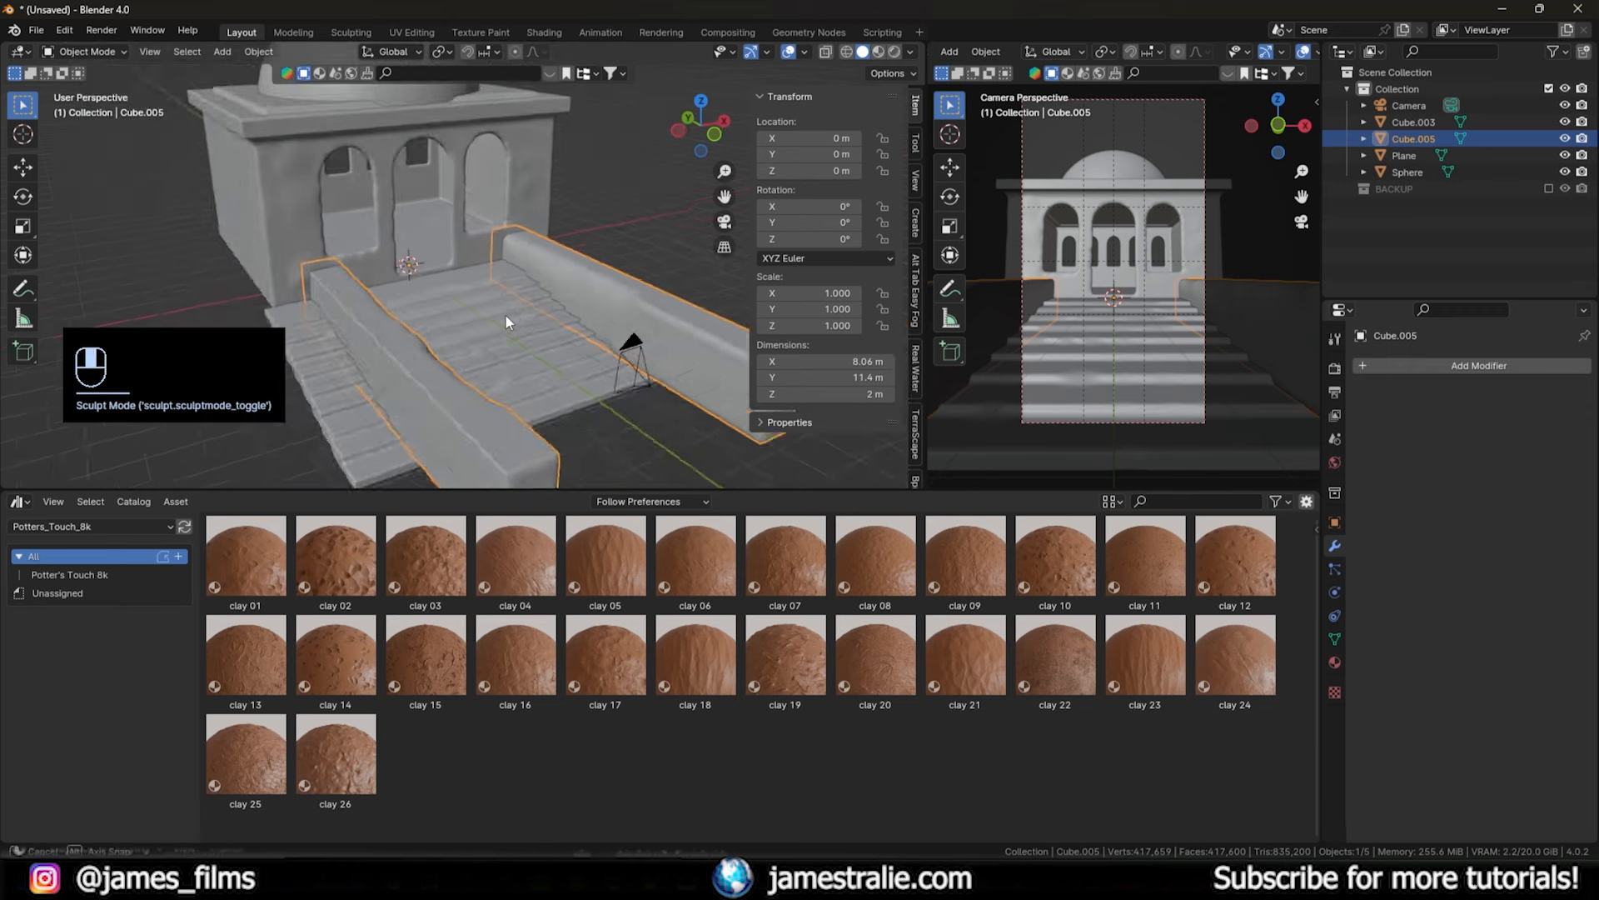
pyautogui.moveTo(507, 321); pyautogui.dragTo(479, 317, button='middle')
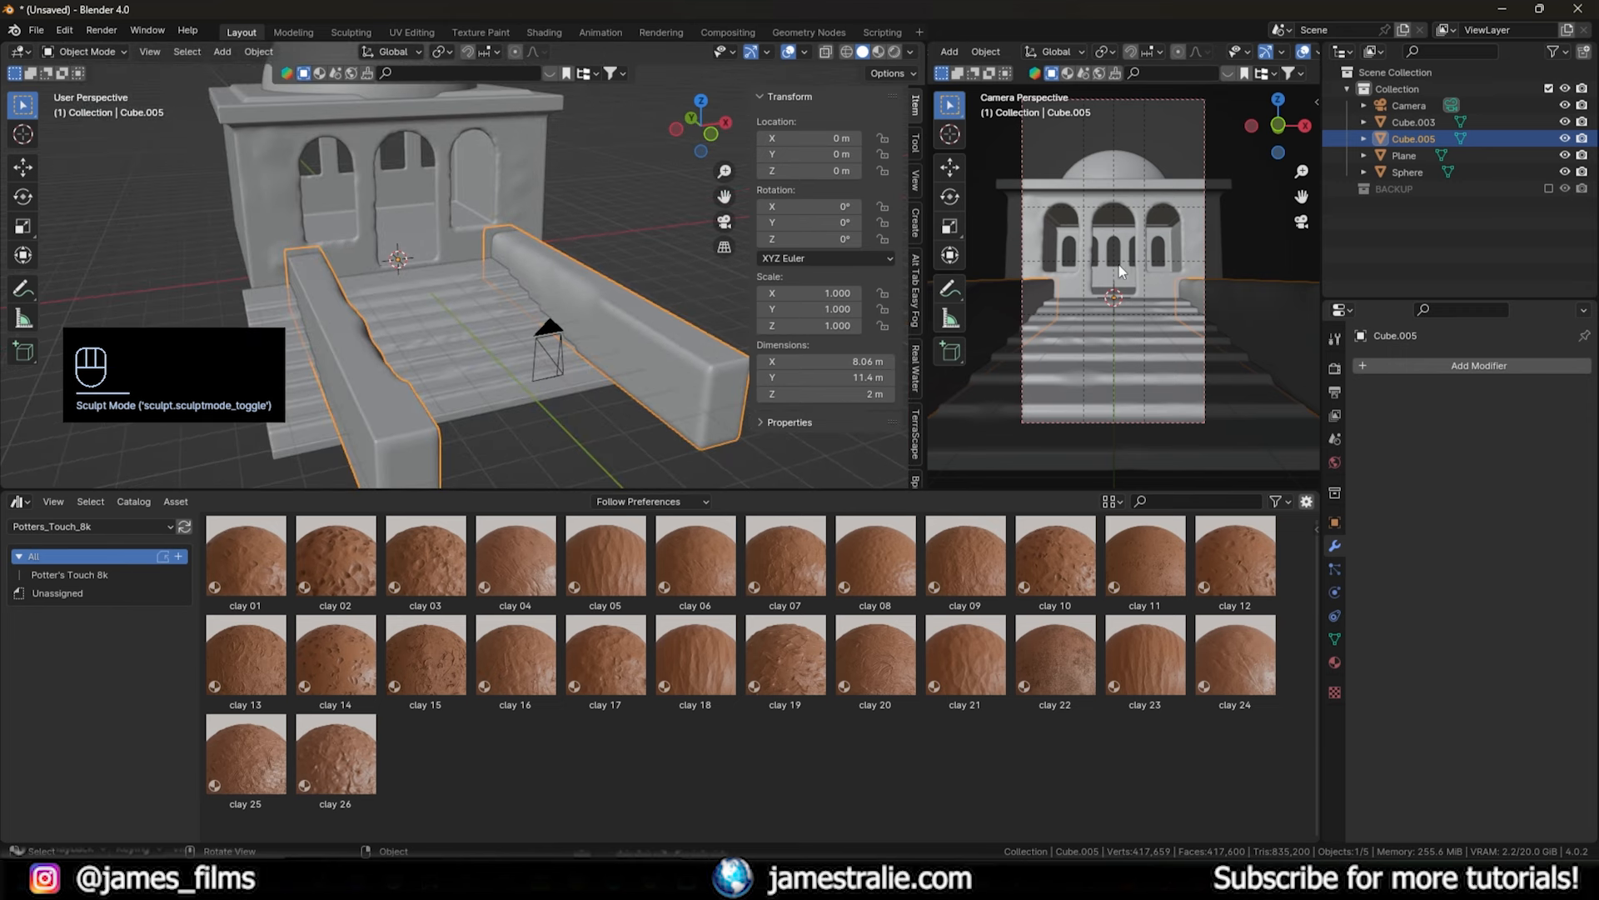
# - Switch the camera viewport to rendered shading and show the World properties
pyautogui.click(1304, 53)
pyautogui.scroll(-4, 1283, 54)
pyautogui.click(1290, 54)
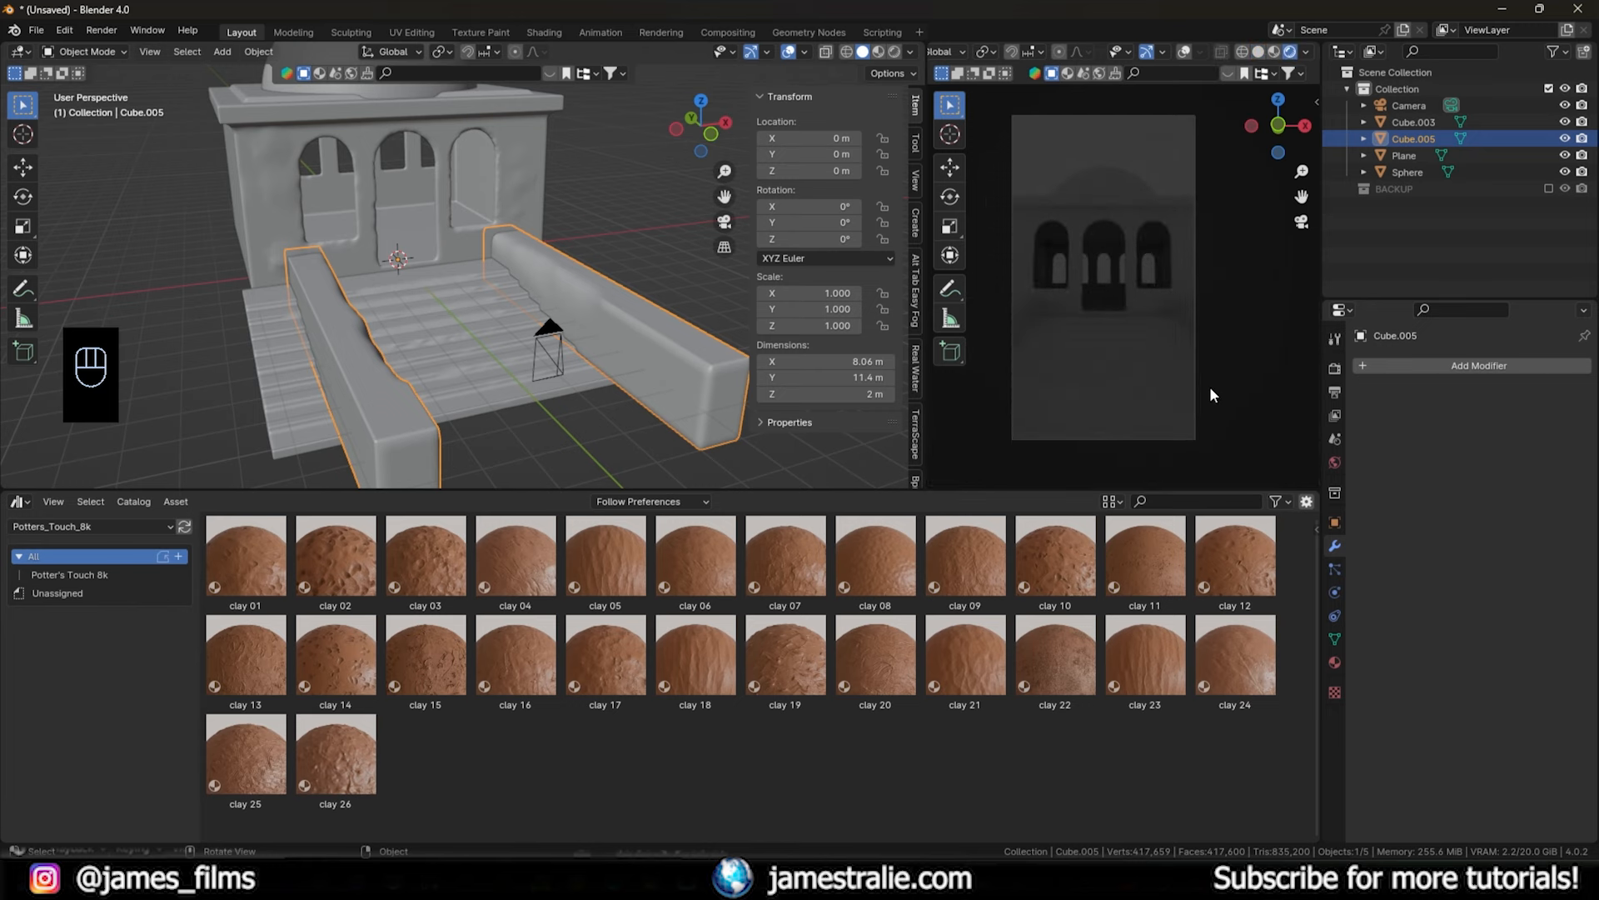
pyautogui.click(1334, 462)
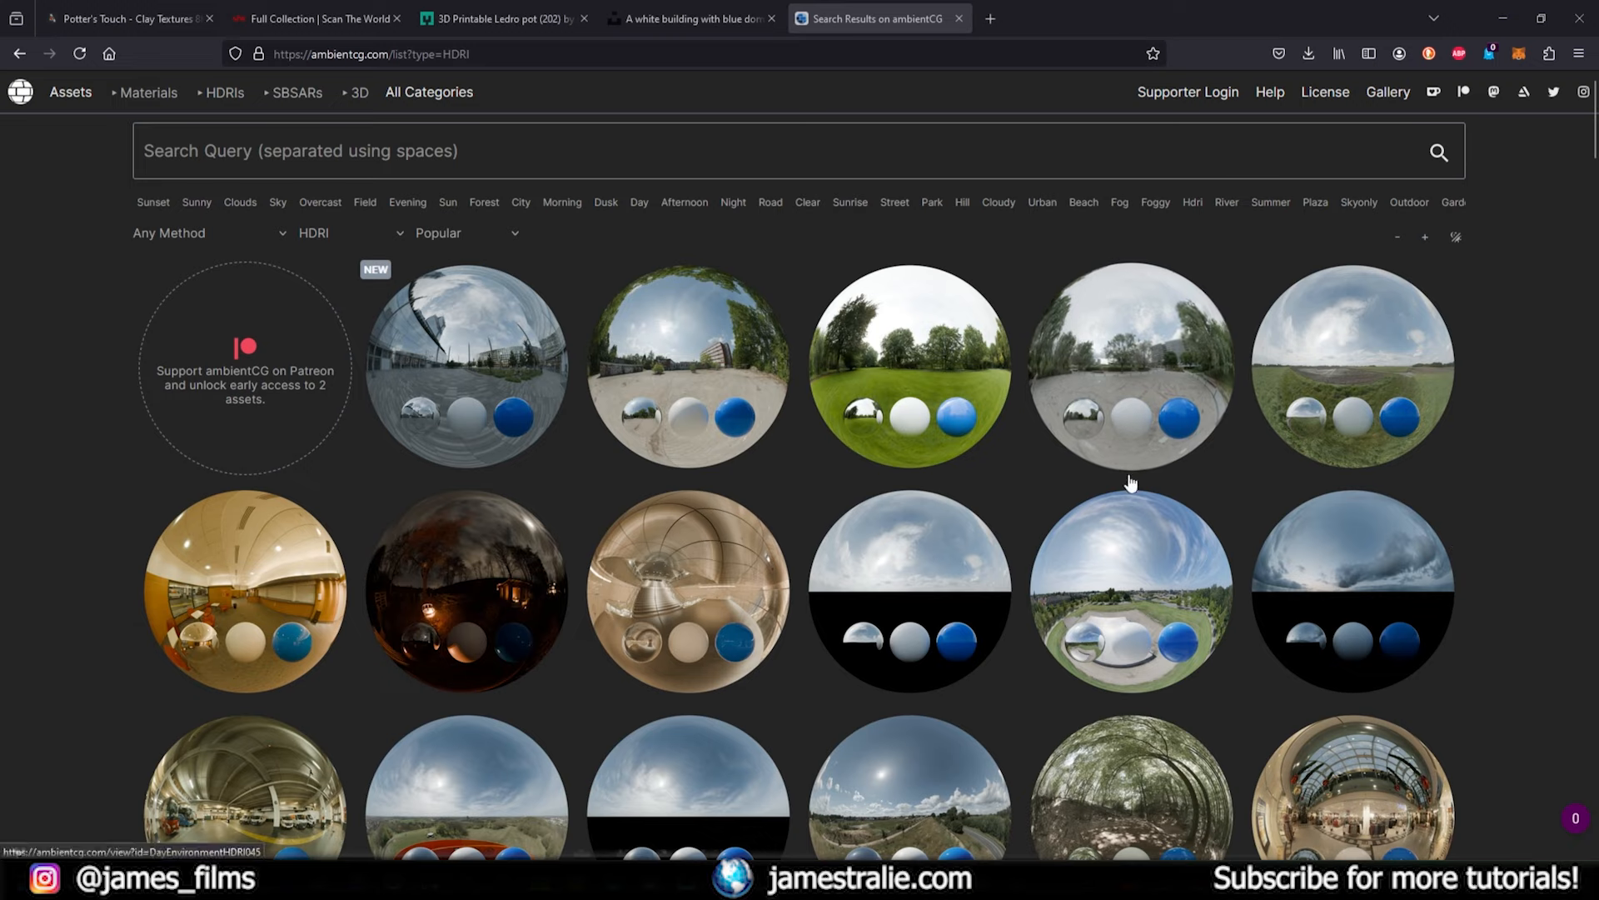
# - Browse the HDRI collection on ambientCG in the web browser for a suitable sky
pyautogui.scroll(-1, 1130, 483)
pyautogui.scroll(-8, 1130, 484)
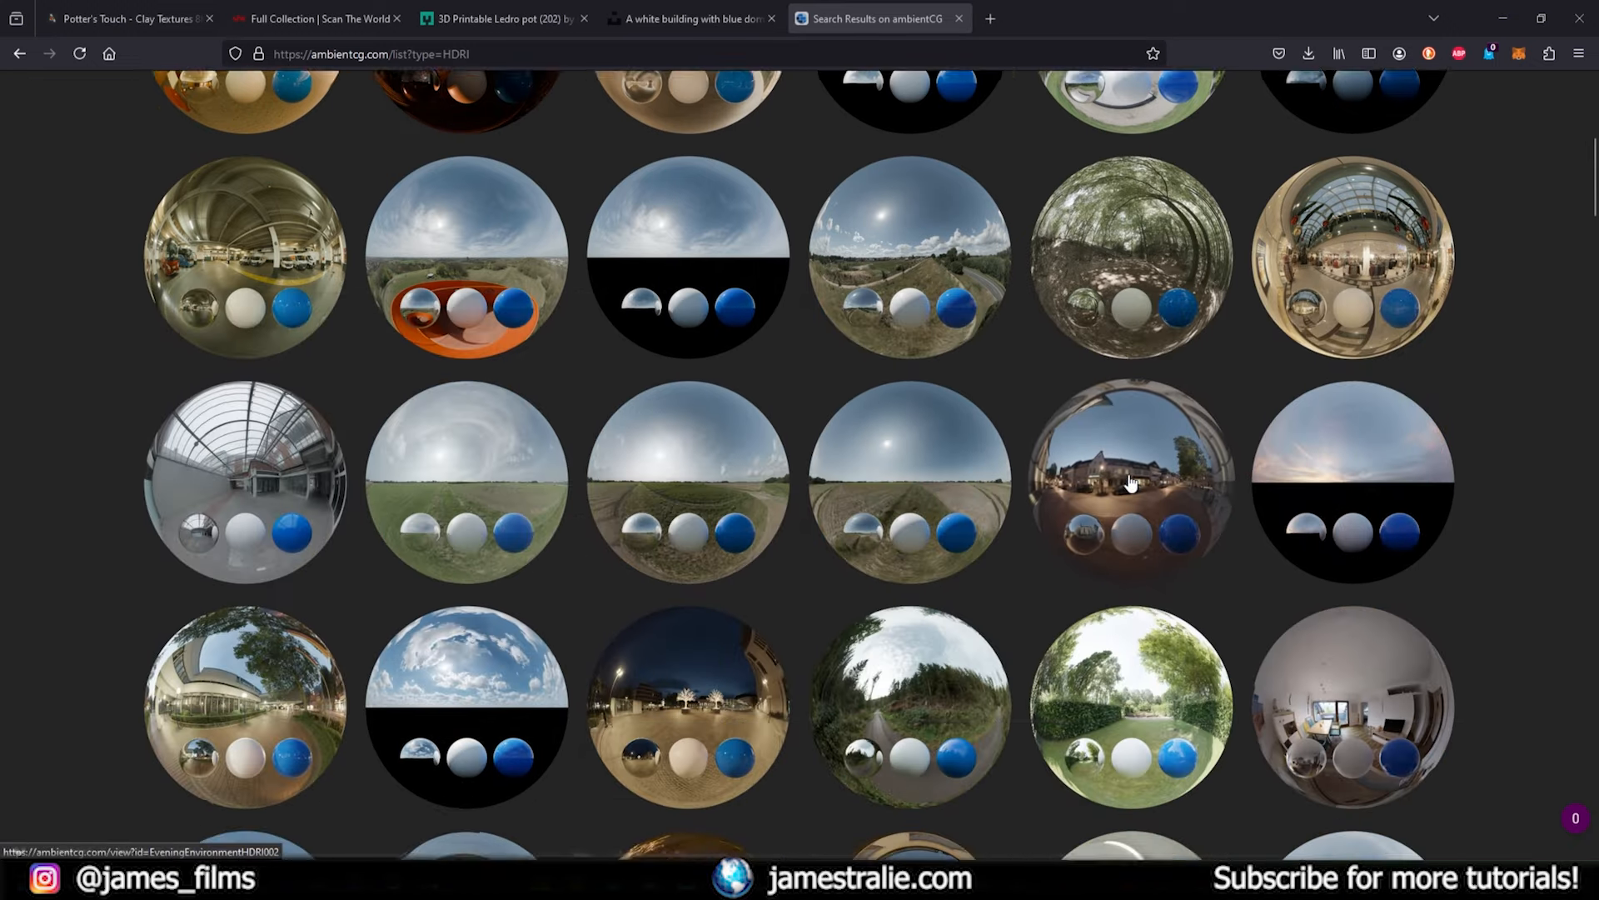
pyautogui.scroll(-7, 1131, 483)
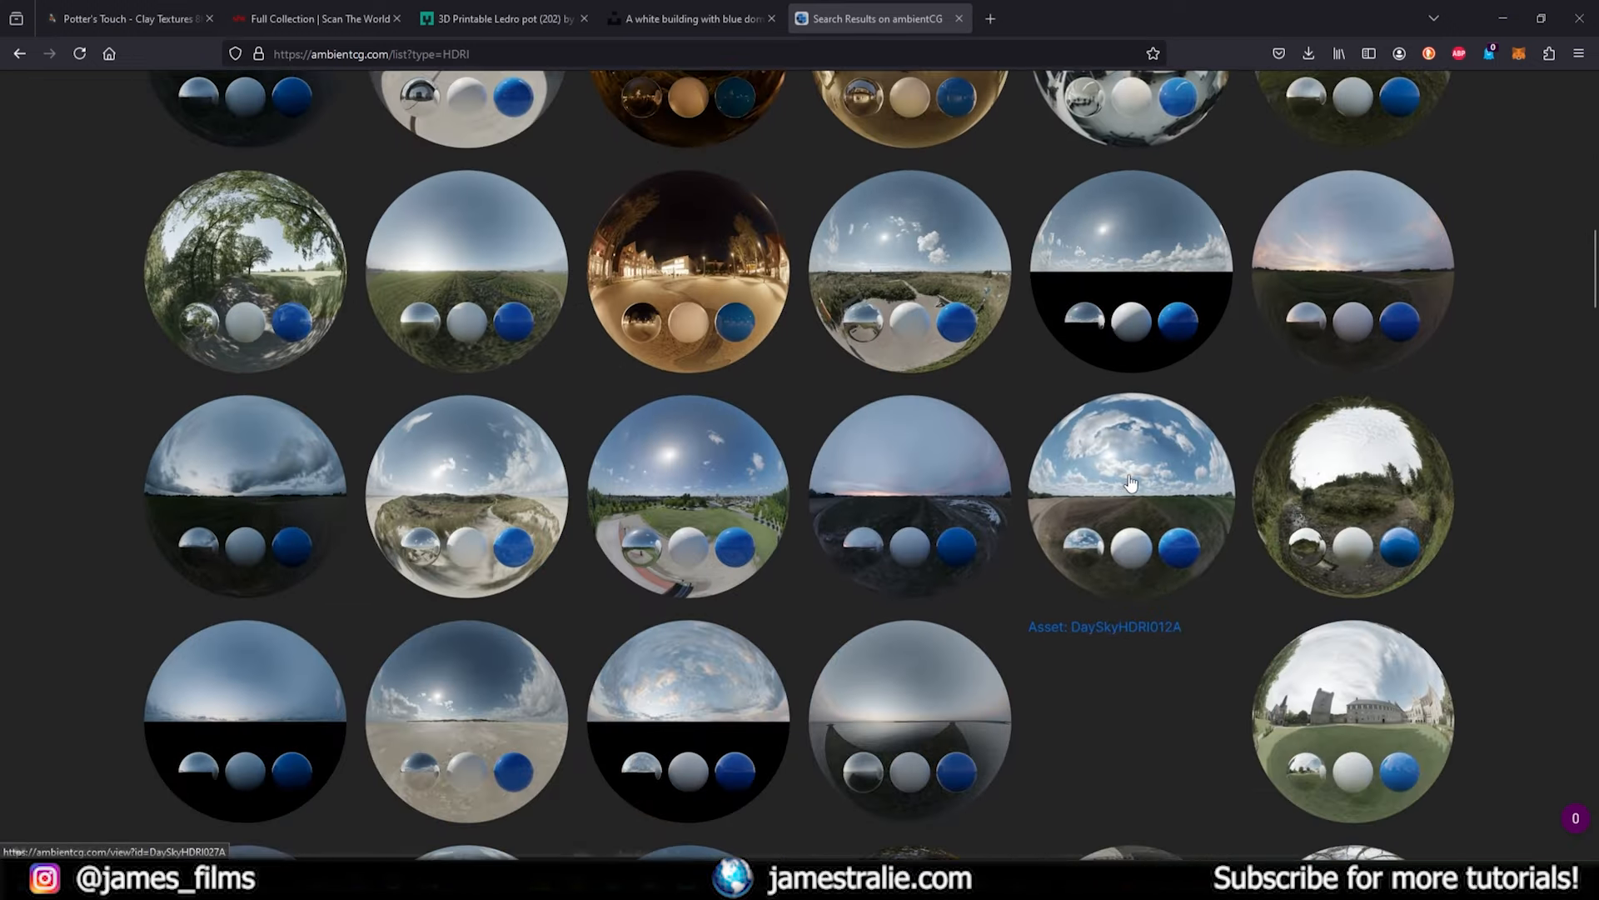
pyautogui.scroll(-5, 1130, 483)
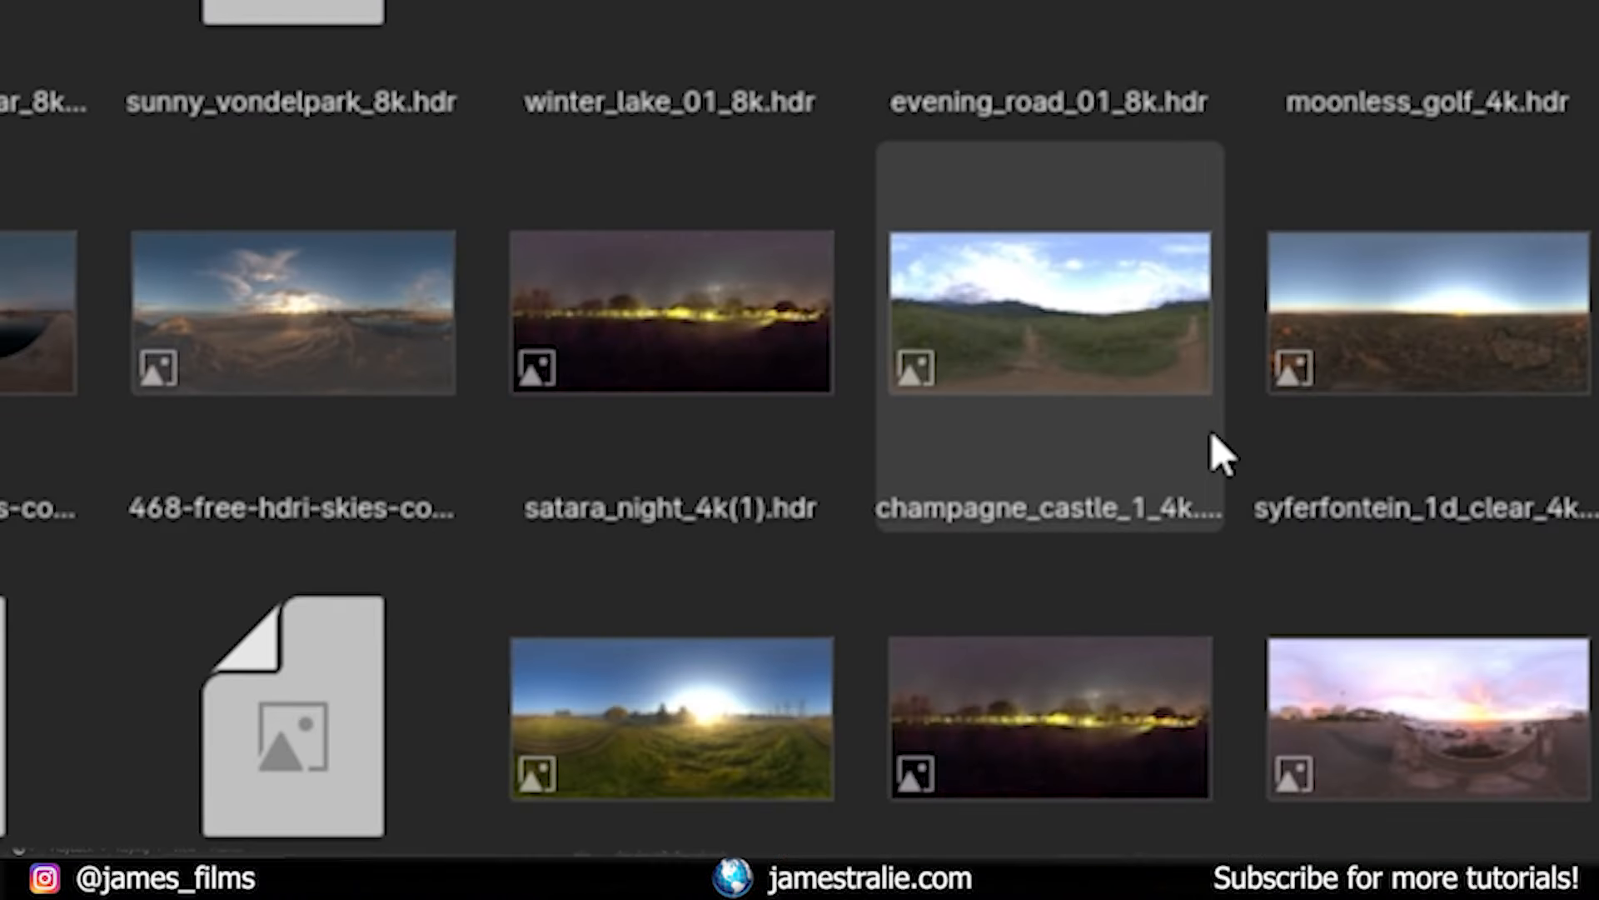
# - Load the 468-free-hdri-skies-com HDR image as the environment texture of the world background in Blender
pyautogui.scroll(3, 1216, 483)
pyautogui.click(288, 558)
pyautogui.press('Return')
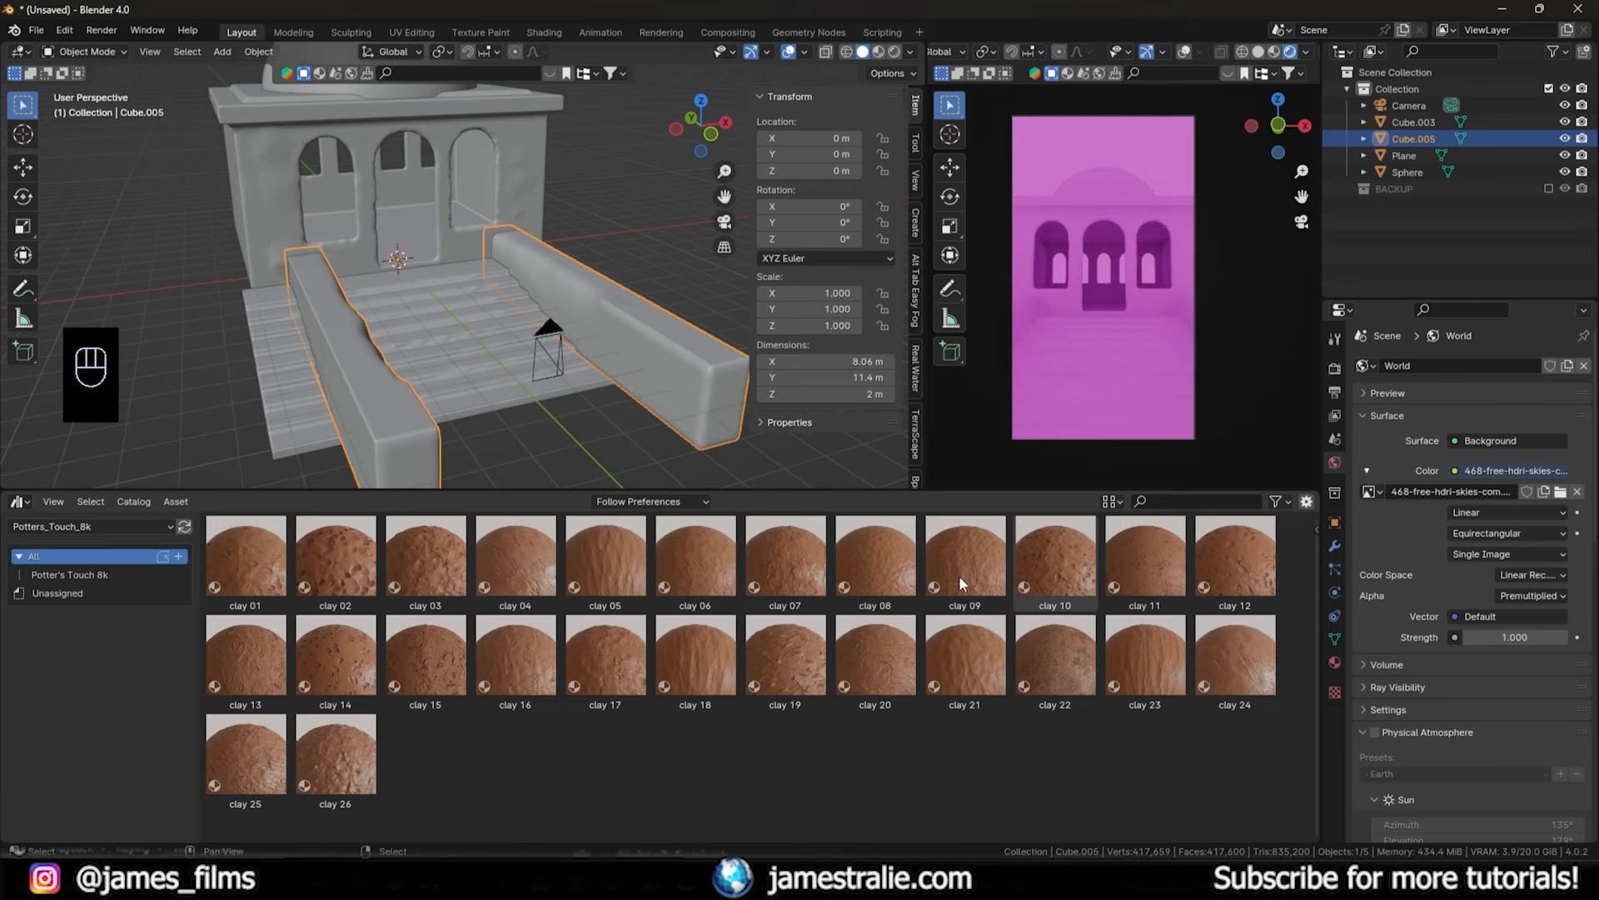
# - Turn the asset browser area into a Shader Editor showing the World nodes, and move the environment texture node away from the Background node
pyautogui.click(20, 501)
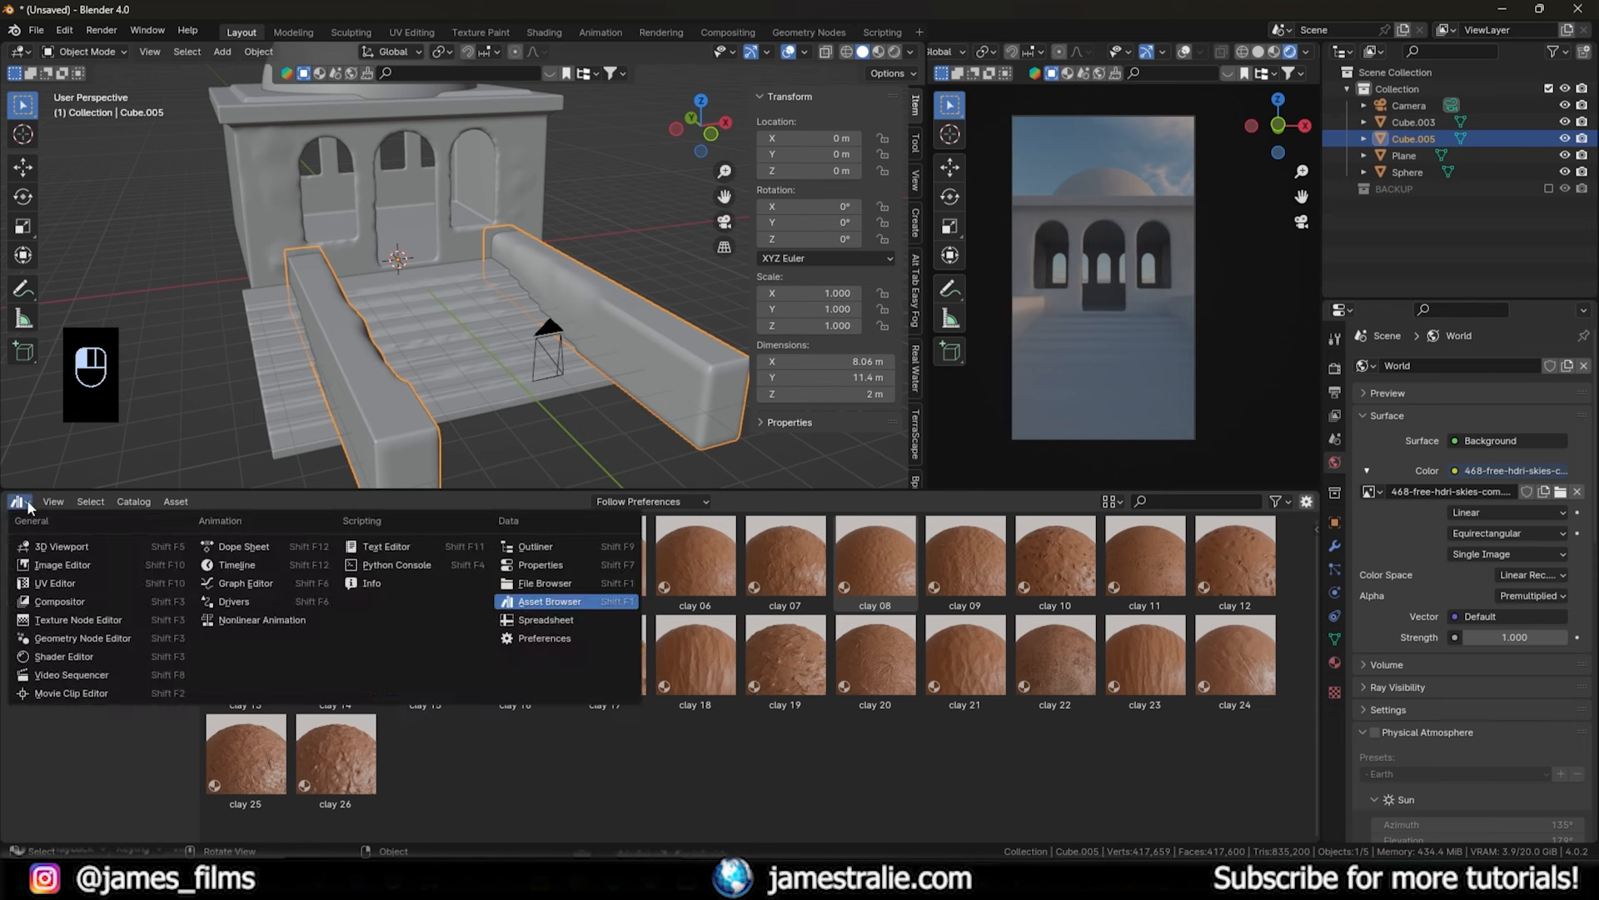
pyautogui.click(92, 660)
pyautogui.click(83, 503)
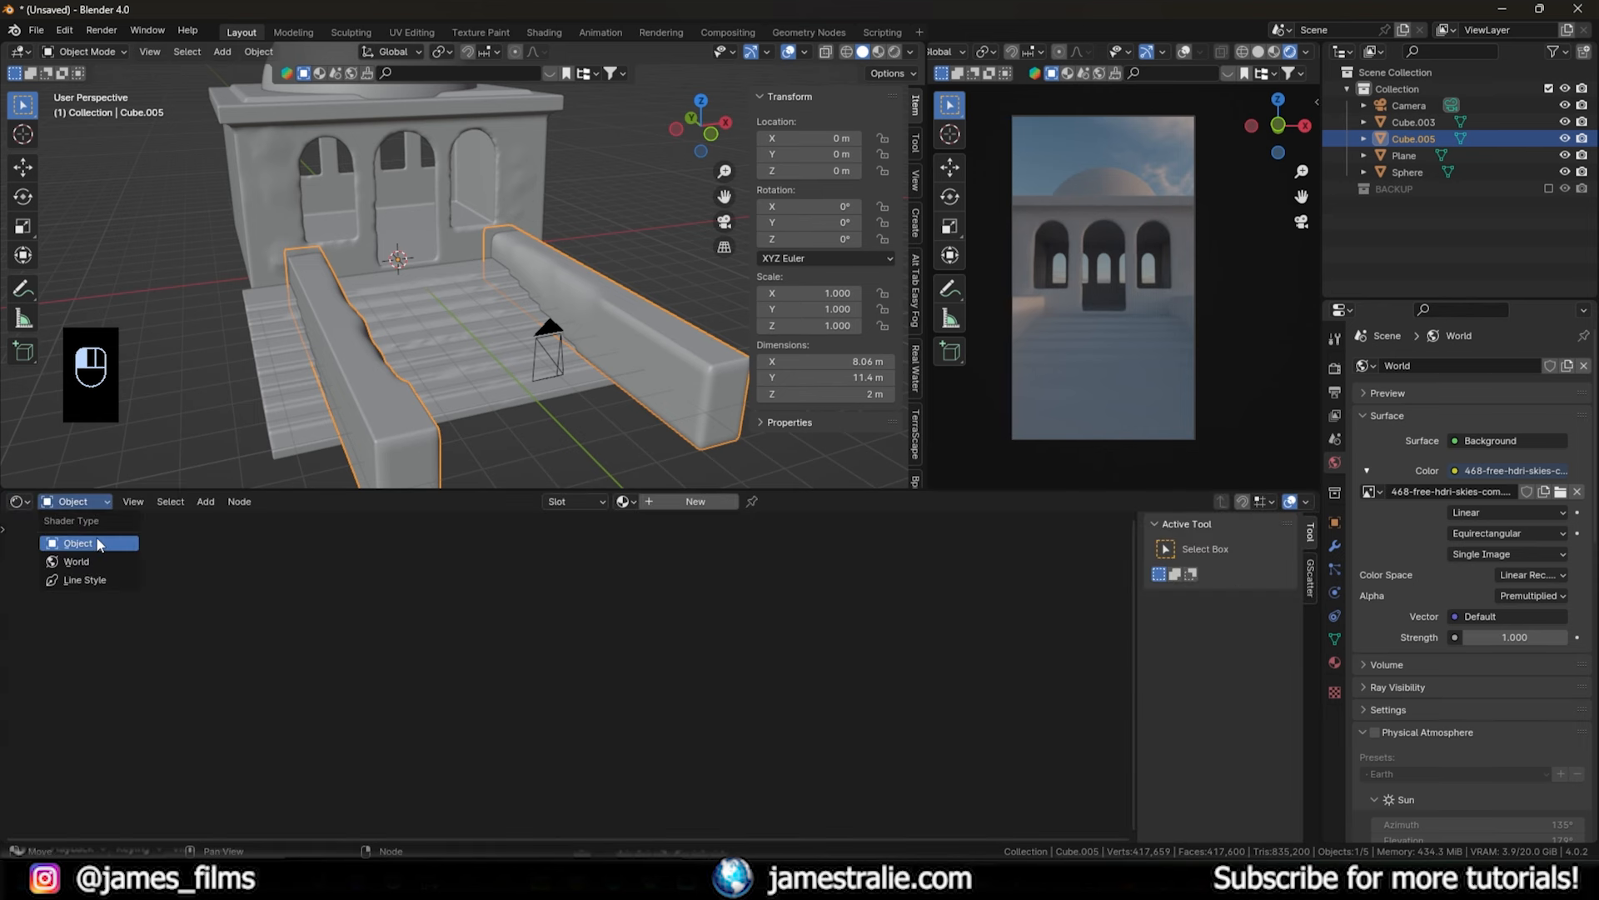
pyautogui.click(99, 557)
pyautogui.scroll(6, 414, 659)
pyautogui.moveTo(414, 660); pyautogui.dragTo(631, 614, button='middle')
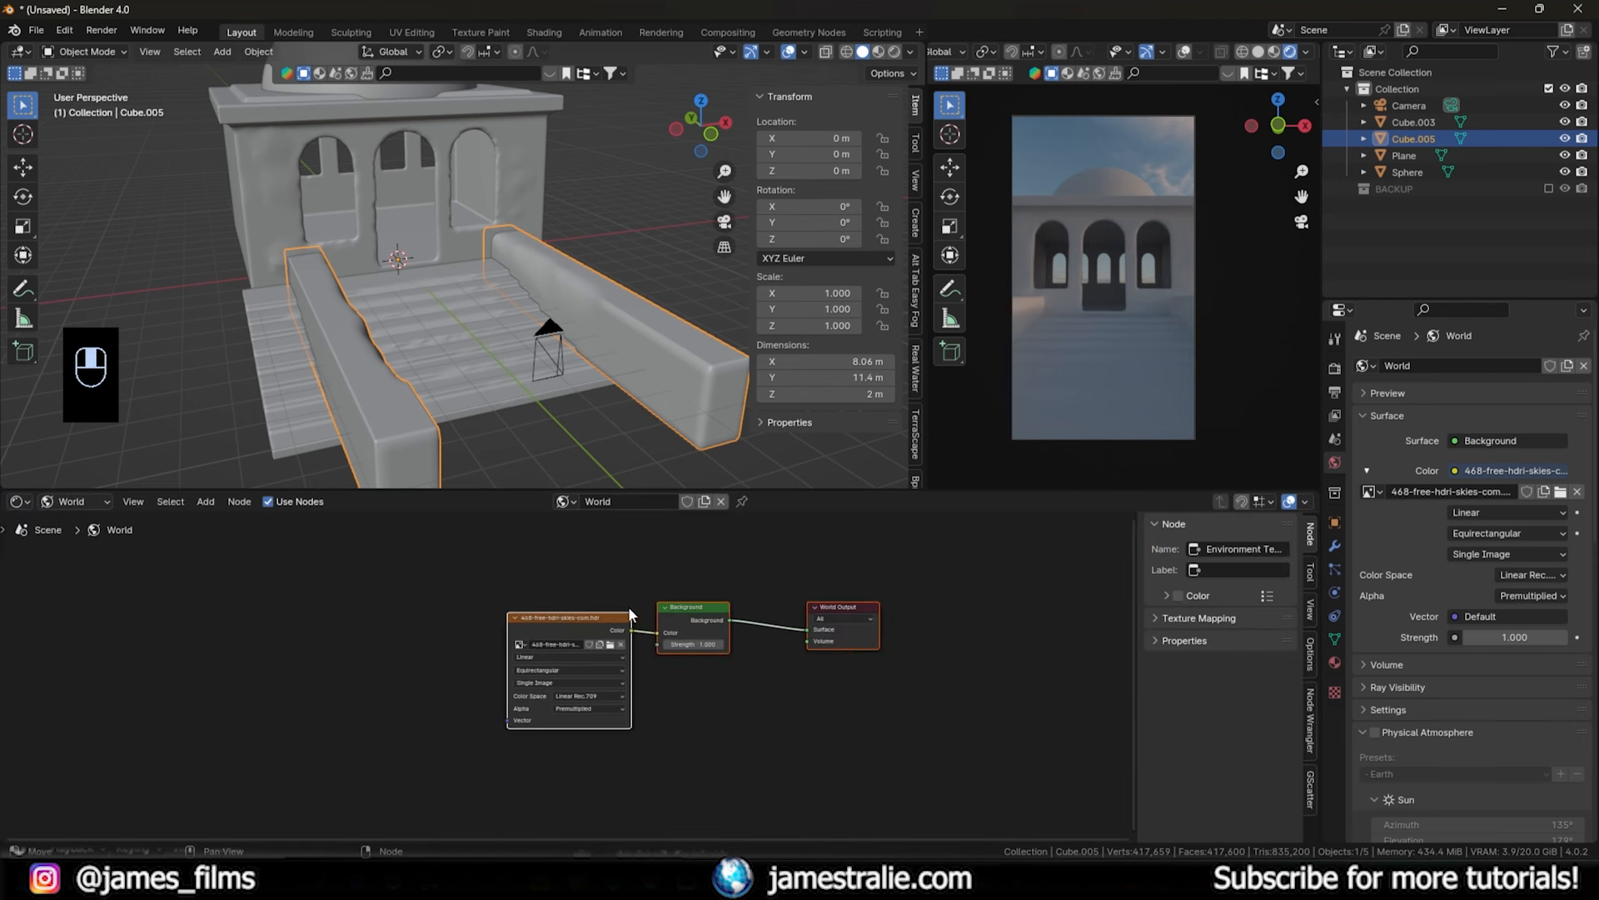
pyautogui.moveTo(545, 618); pyautogui.dragTo(504, 613)
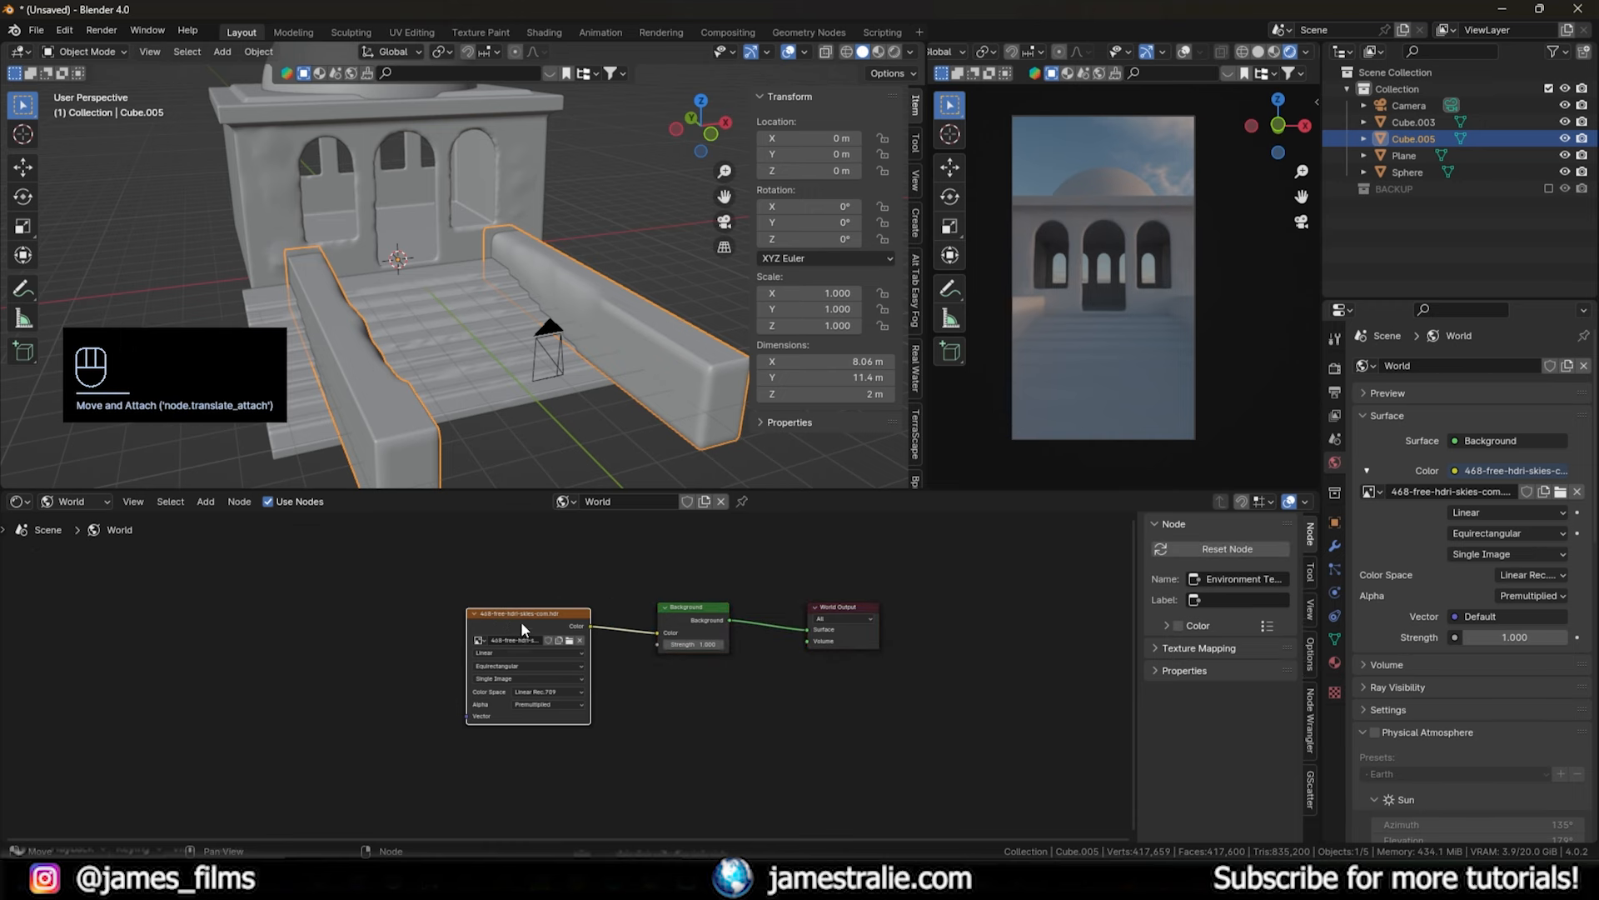
# - Add Texture Coordinate and Mapping nodes to the environment texture and set the Mapping Z rotation to about 66.4°
pyautogui.hotkey('ctrl', 't')
pyautogui.scroll(2, 522, 628)
pyautogui.scroll(3, 473, 621)
pyautogui.moveTo(403, 557); pyautogui.dragTo(458, 565, button='middle')
pyautogui.moveTo(689, 793); pyautogui.dragTo(650, 683, button='middle')
pyautogui.moveTo(547, 727); pyautogui.dragTo(525, 766, button='middle')
pyautogui.moveTo(574, 654); pyautogui.dragTo(549, 743, button='middle')
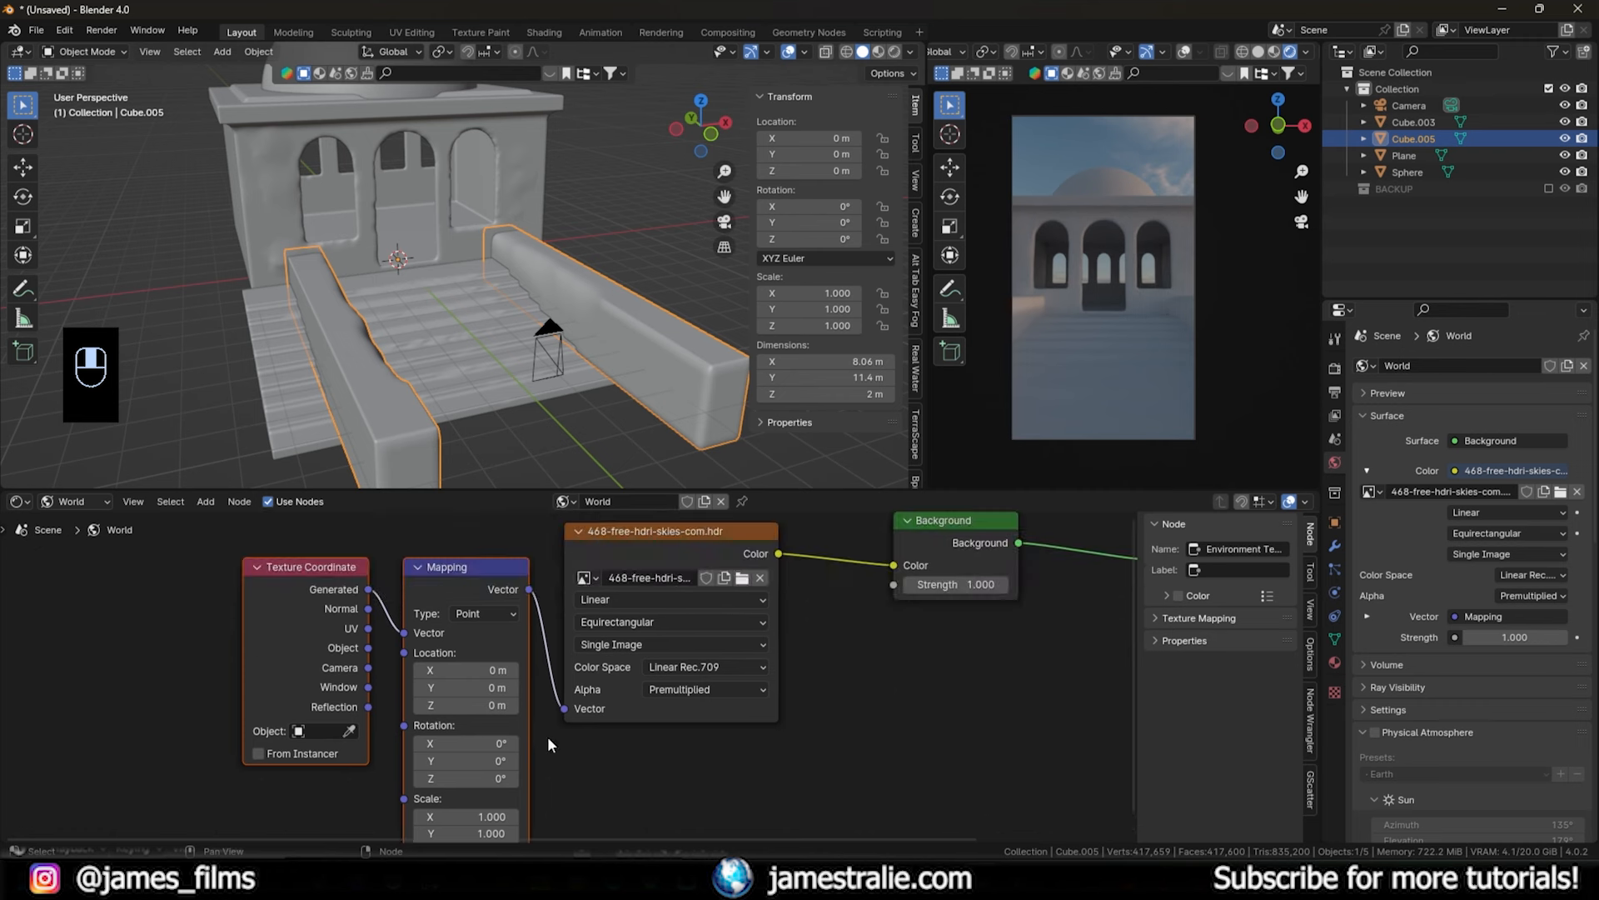
pyautogui.moveTo(464, 779); pyautogui.dragTo(527, 779)
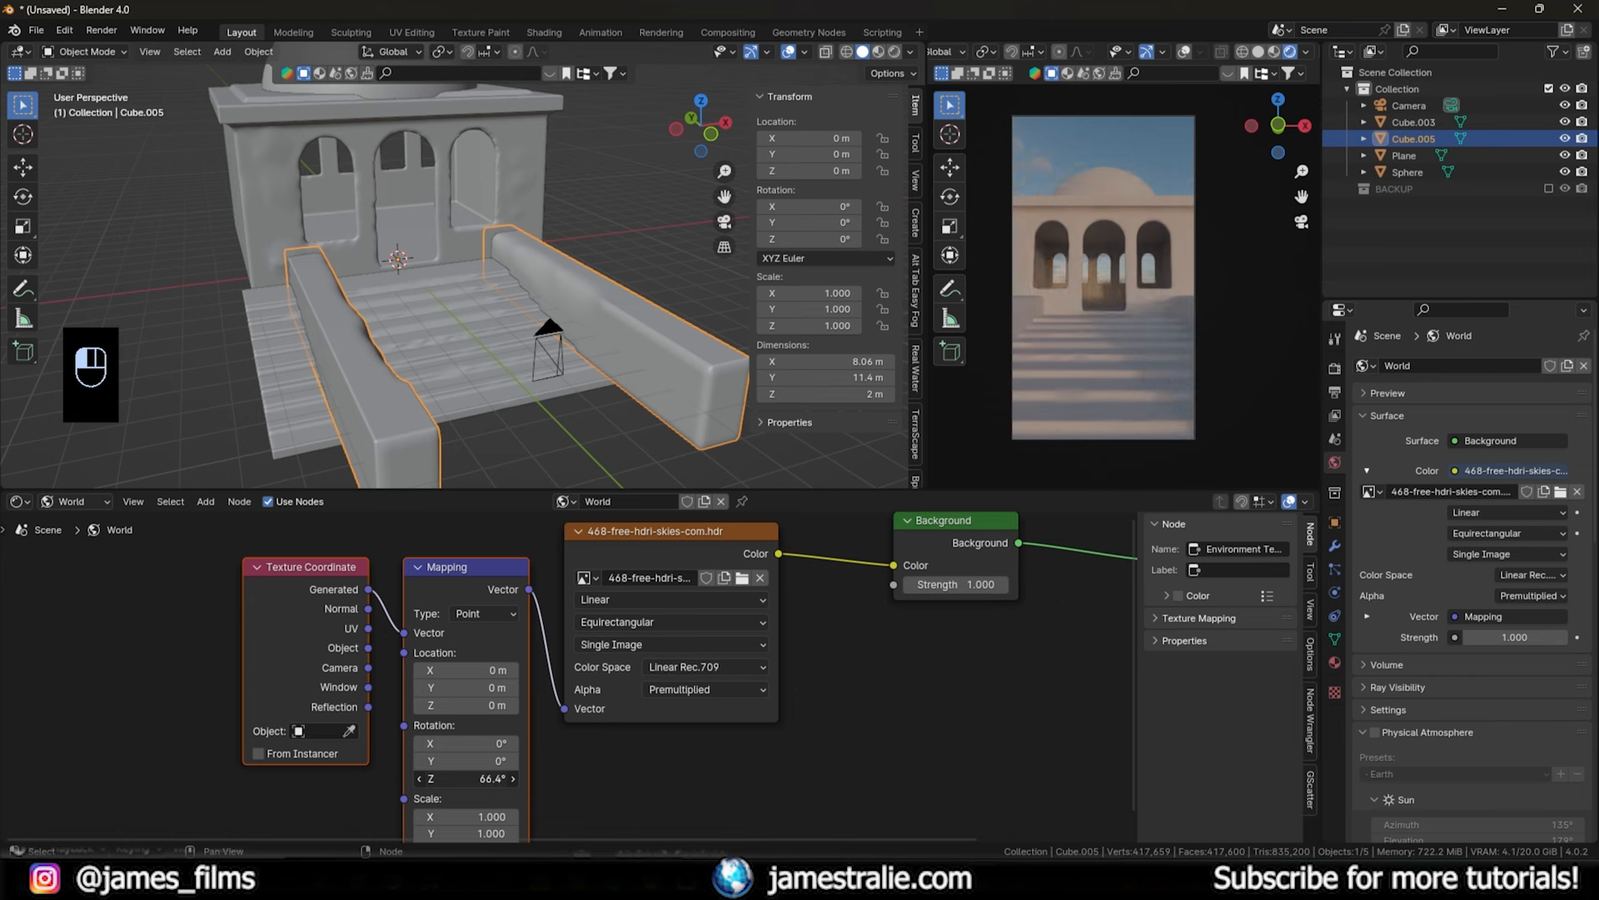
# - Add a Sun light and raise it along Z to about 6.5 m
pyautogui.scroll(-4, 372, 403)
pyautogui.hotkey('shift', 'a')
pyautogui.moveTo(377, 378)
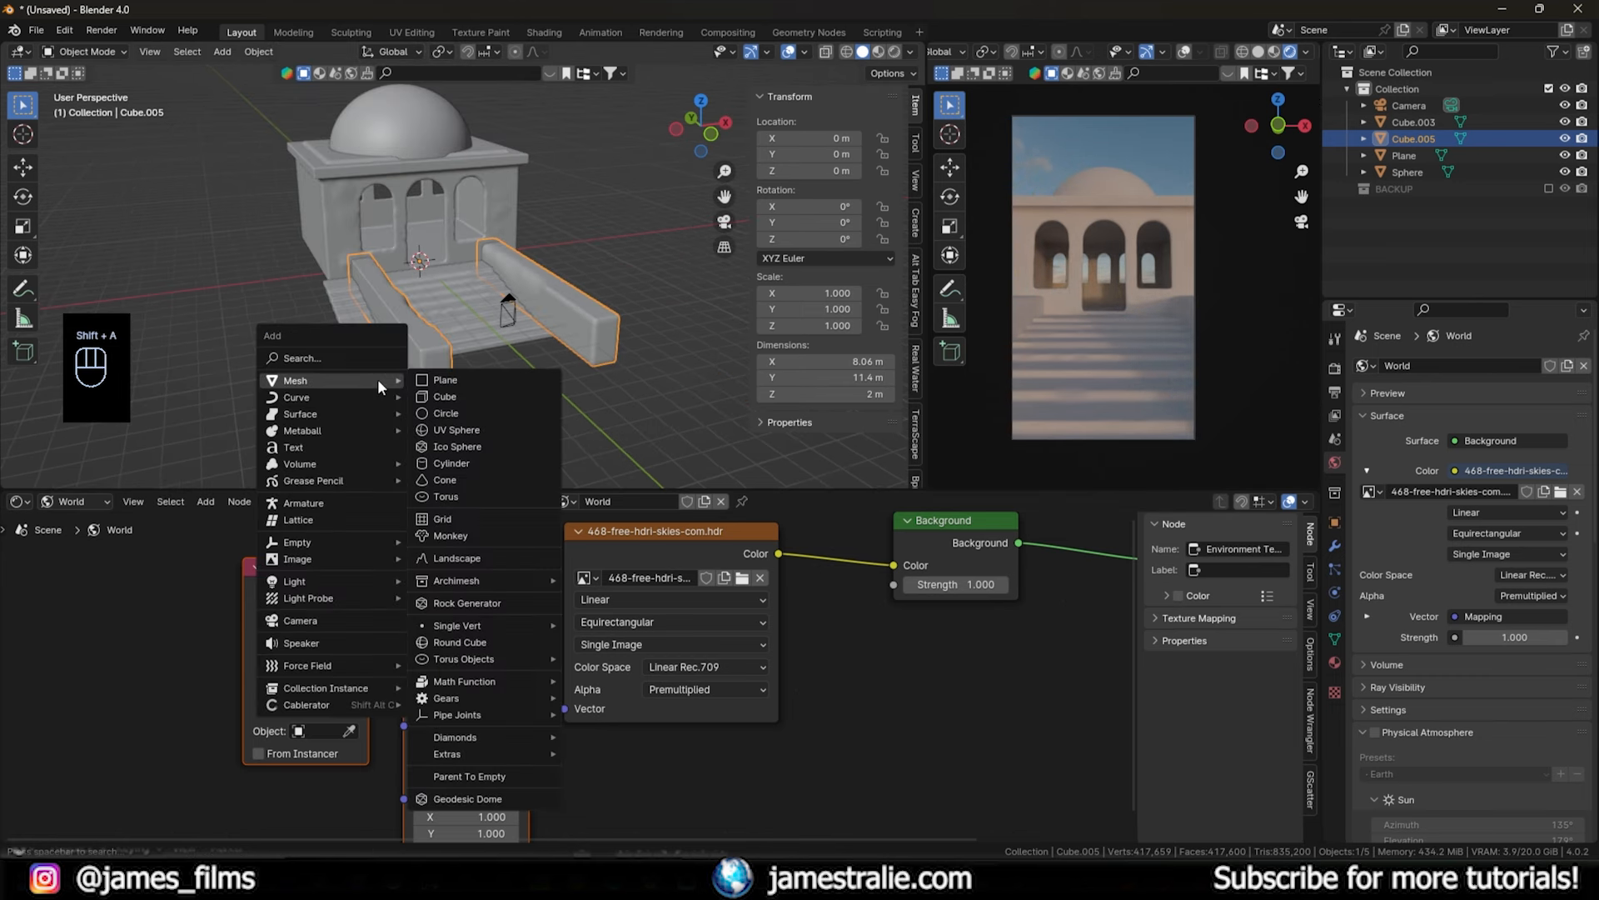
pyautogui.moveTo(342, 587)
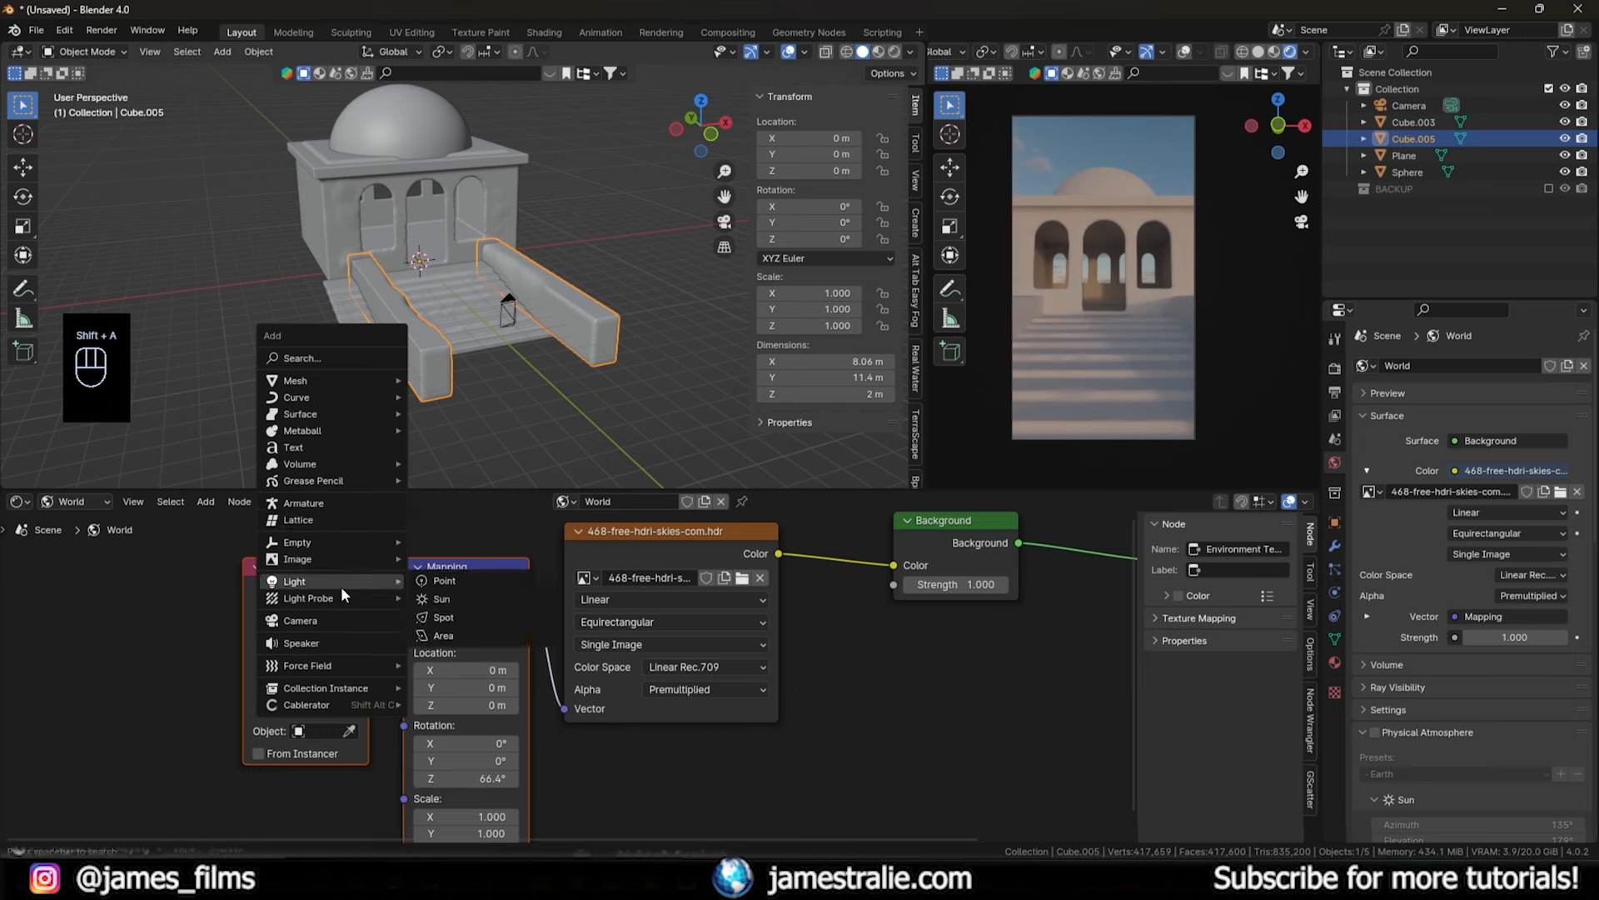
pyautogui.click(447, 593)
pyautogui.press('g')
pyautogui.press('z')
pyautogui.click(502, 292)
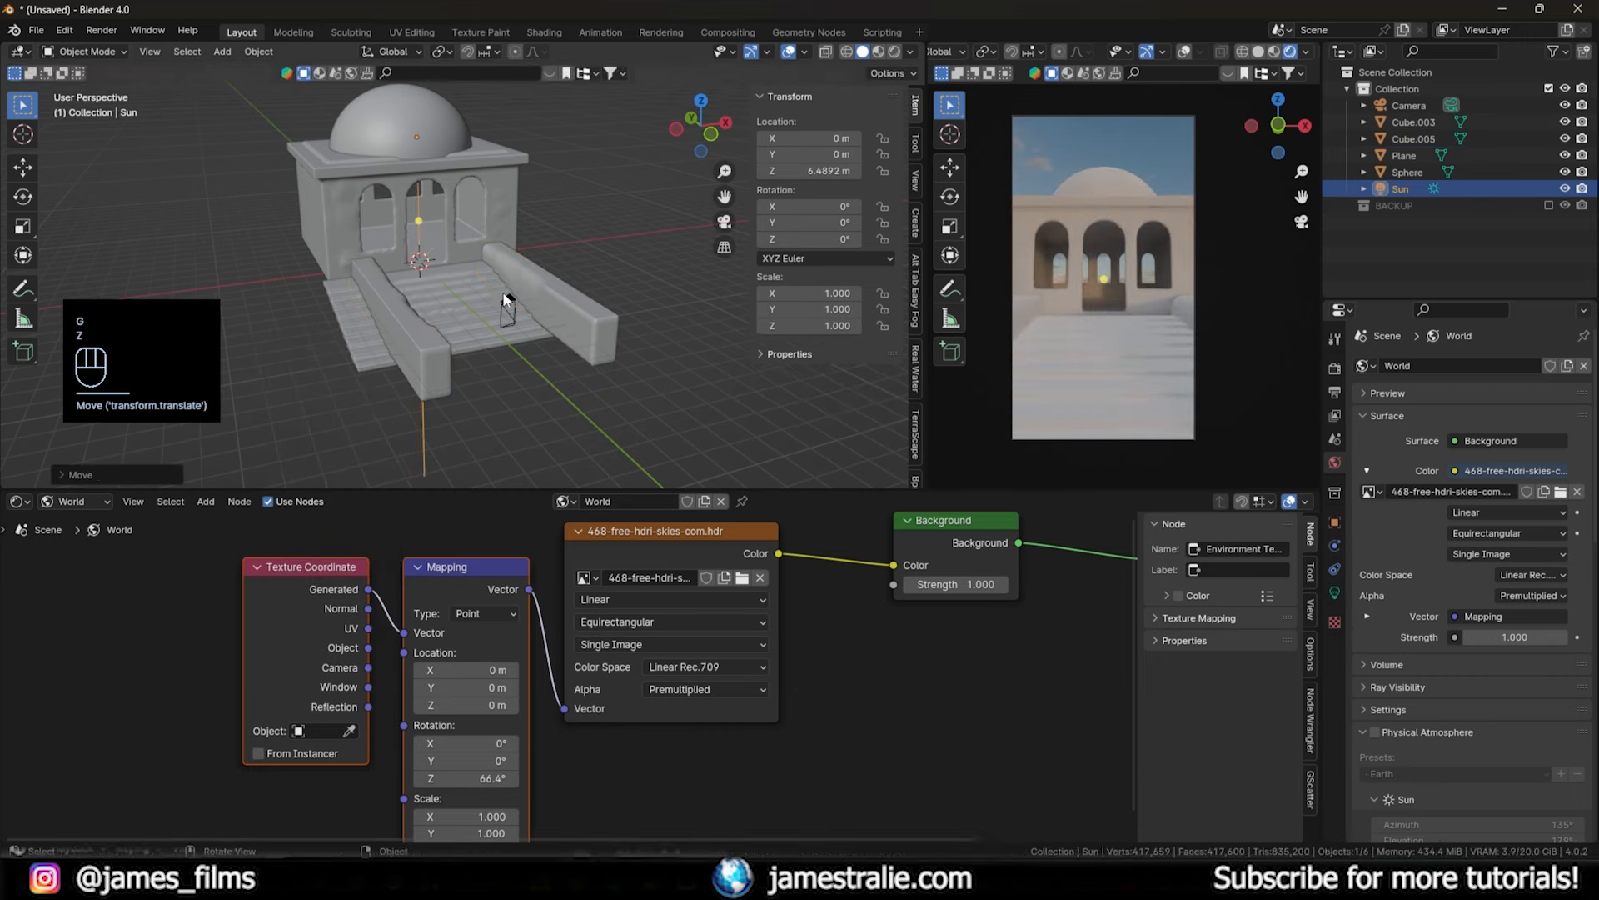
# - Move the sun horizontally to about X -4.5 m, Y -15.2 m in front of the building and raise it to about Z 8.2 m
pyautogui.press('g')
pyautogui.hotkey('shift', 'z')
pyautogui.click(520, 372)
pyautogui.press('g')
pyautogui.press('z')
pyautogui.click(522, 283)
pyautogui.scroll(-2, 521, 281)
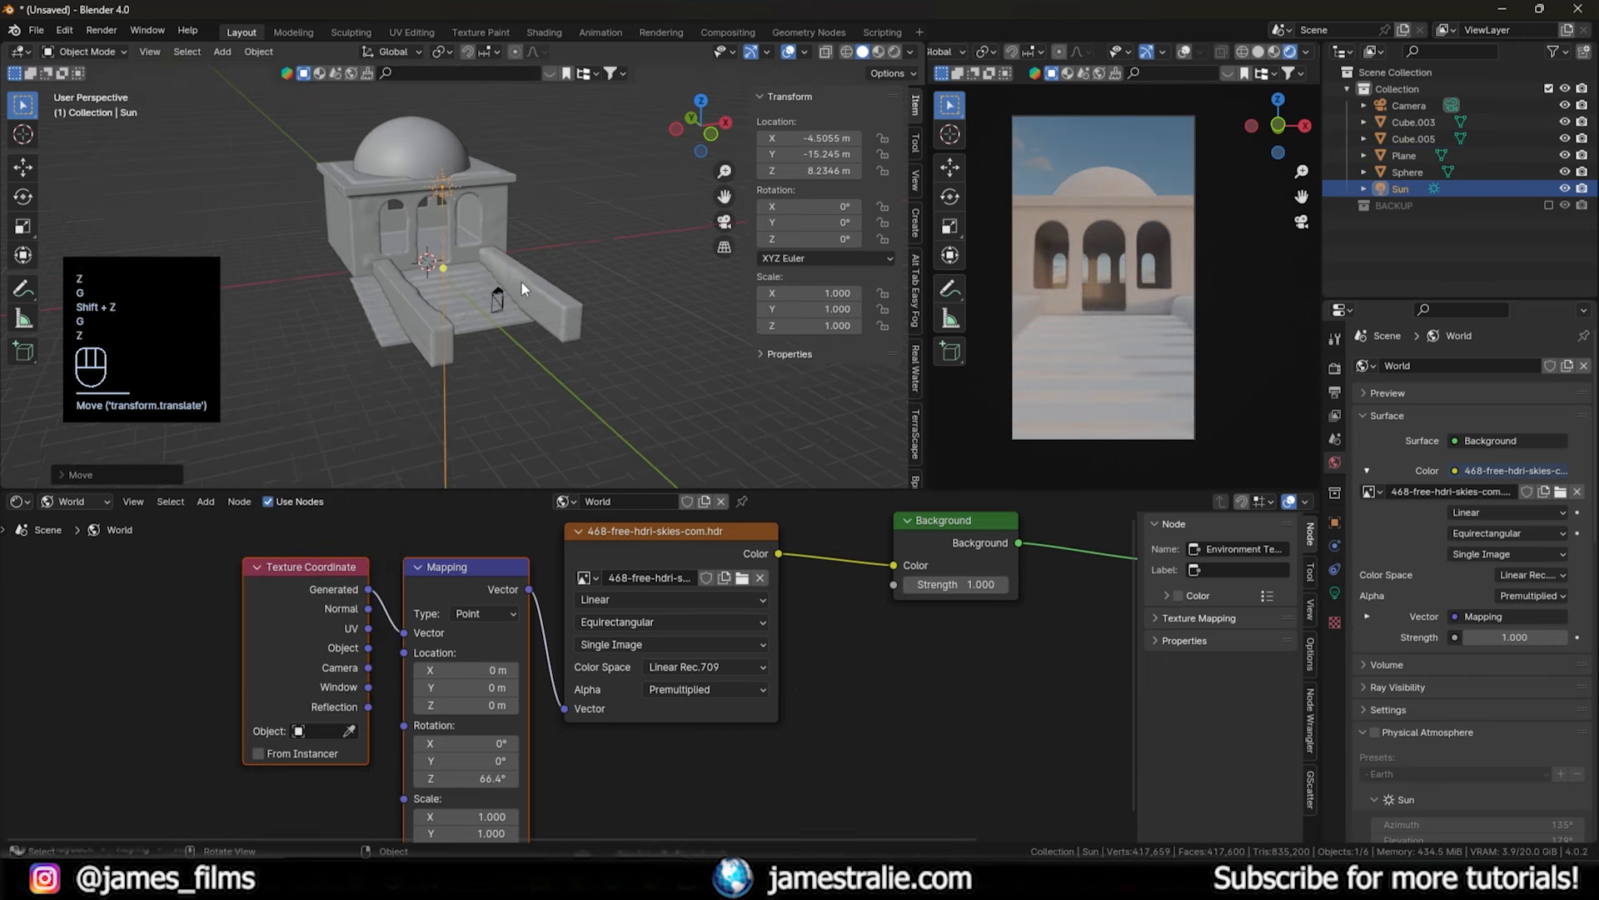
# - Rotate the sun around global X and Z to about 32.9° in X and -47.3° in Z
pyautogui.moveTo(522, 282); pyautogui.dragTo(583, 261, button='middle')
pyautogui.moveTo(674, 293); pyautogui.dragTo(651, 320, button='middle')
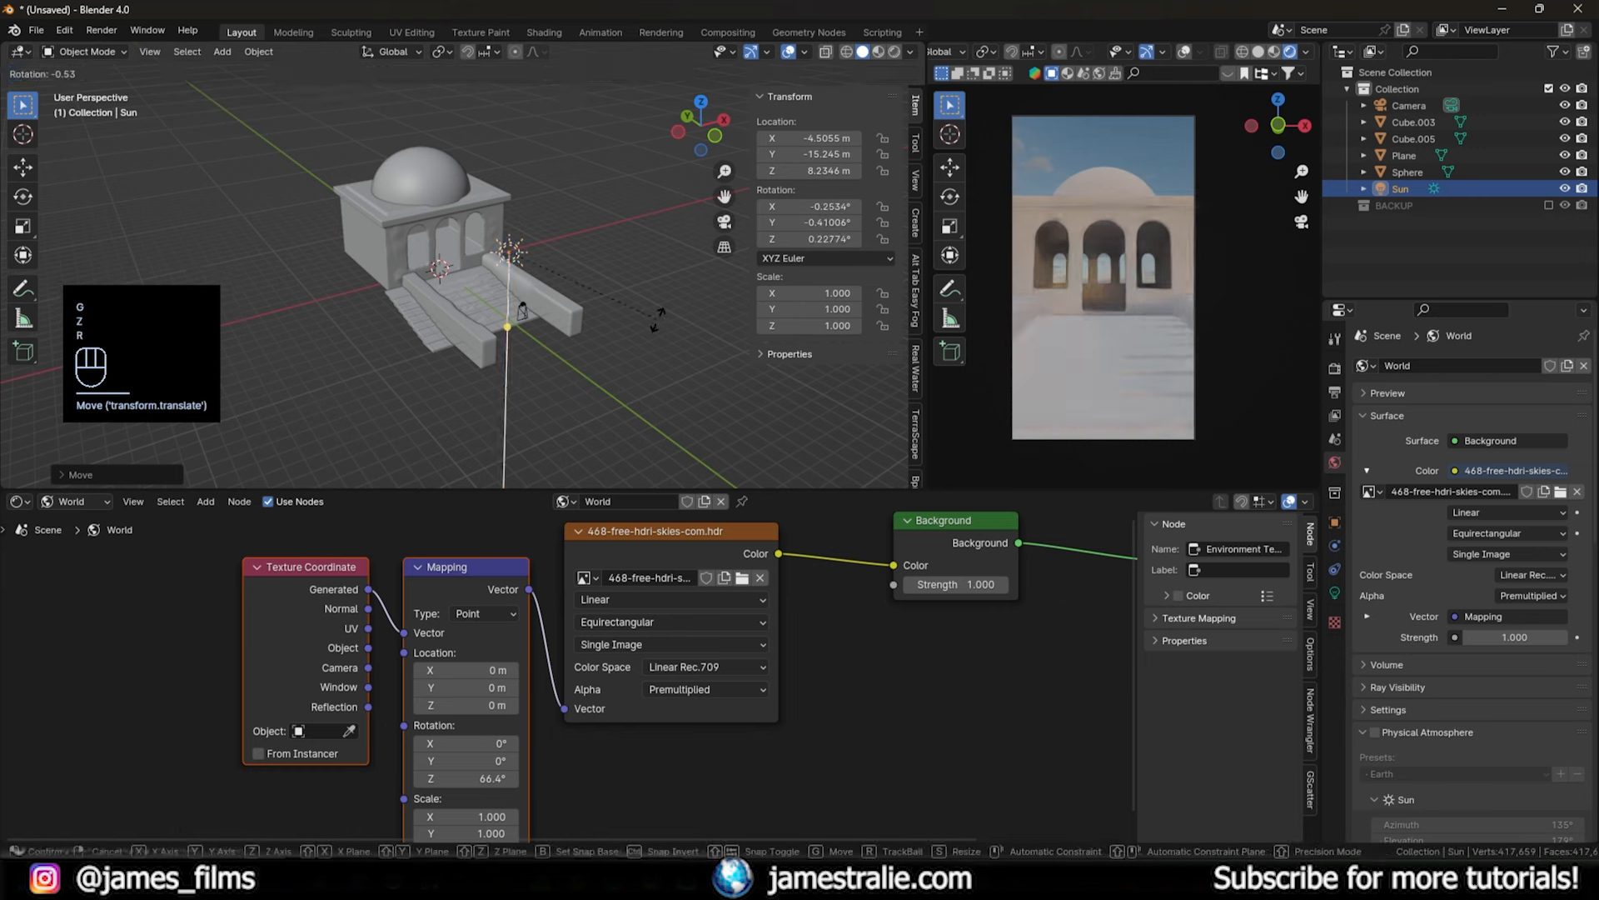
pyautogui.press('r')
pyautogui.press('x')
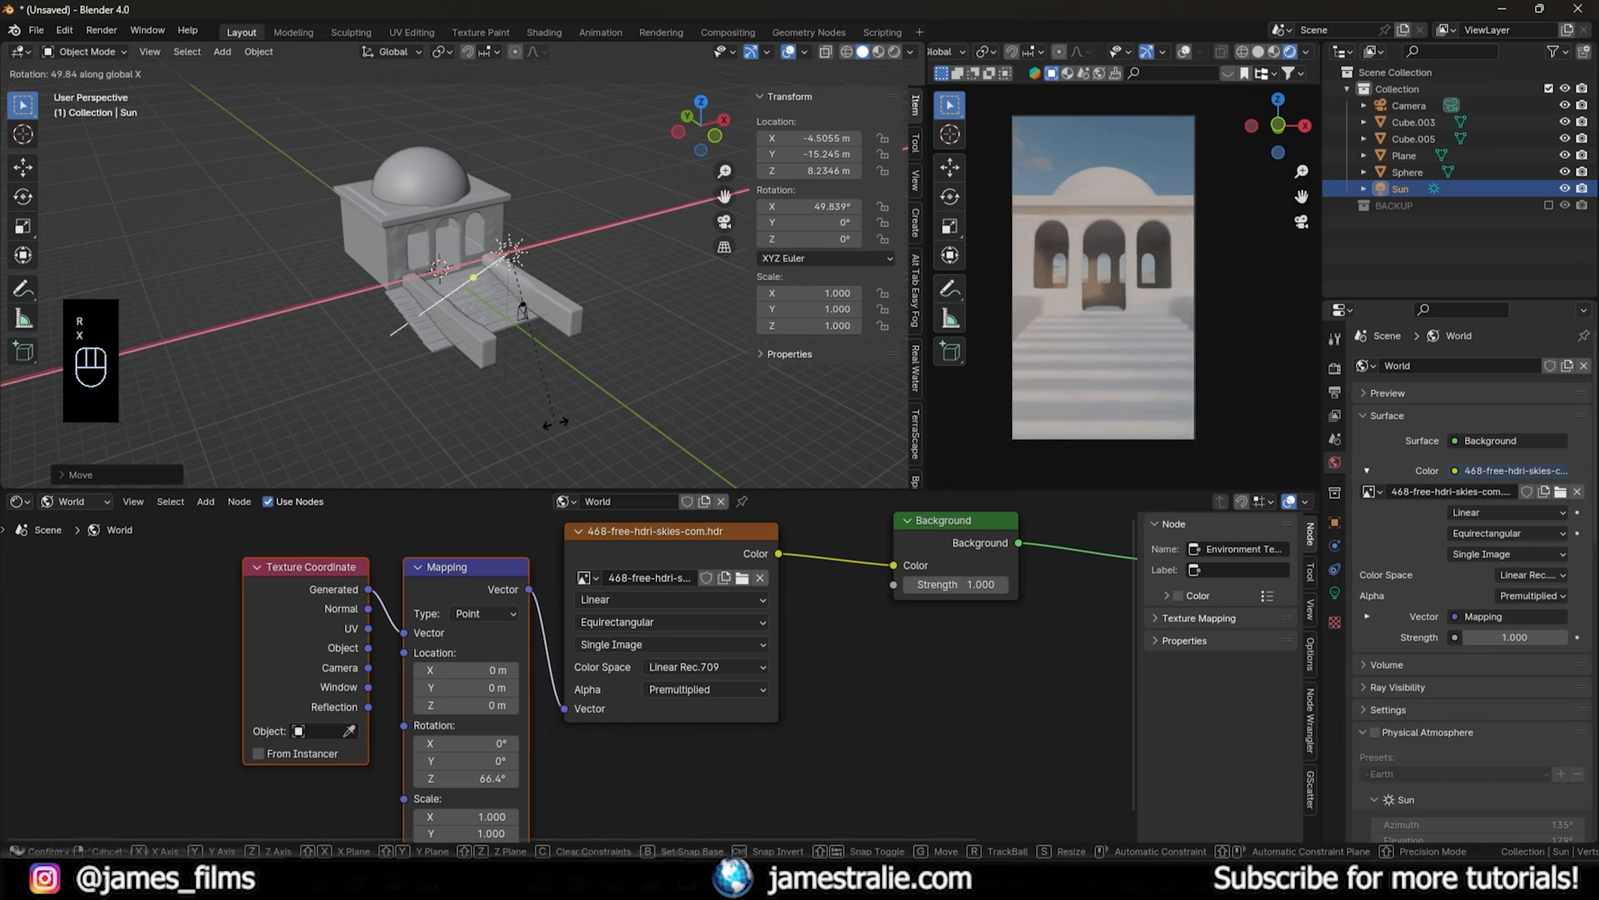
pyautogui.hotkey('shift', 'z')
pyautogui.click(468, 406)
pyautogui.moveTo(1051, 388); pyautogui.dragTo(1089, 348, button='middle')
pyautogui.press('KP_0')
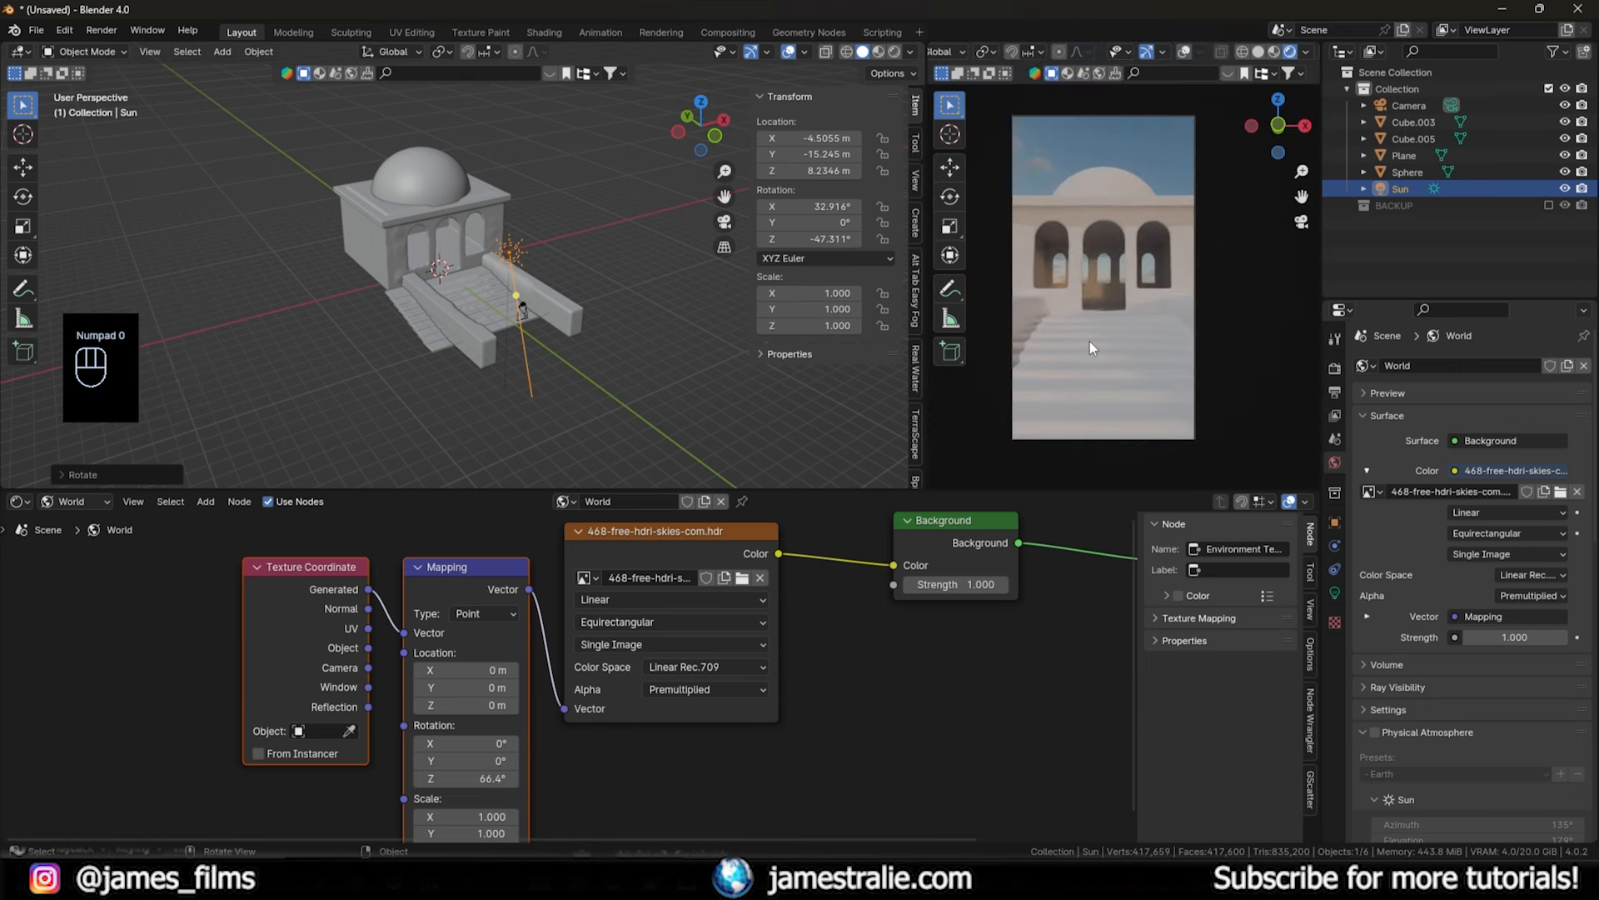
# - From the top view, turn the sun around Z to about 22° and move it horizontally to about X 5.2 m, Y -15.1 m
pyautogui.moveTo(527, 359); pyautogui.dragTo(491, 426, button='middle')
pyautogui.press('KP_7')
pyautogui.press('r')
pyautogui.hotkey('shift', 'z')
pyautogui.click(297, 214)
pyautogui.press('g')
pyautogui.hotkey('shift', 'z')
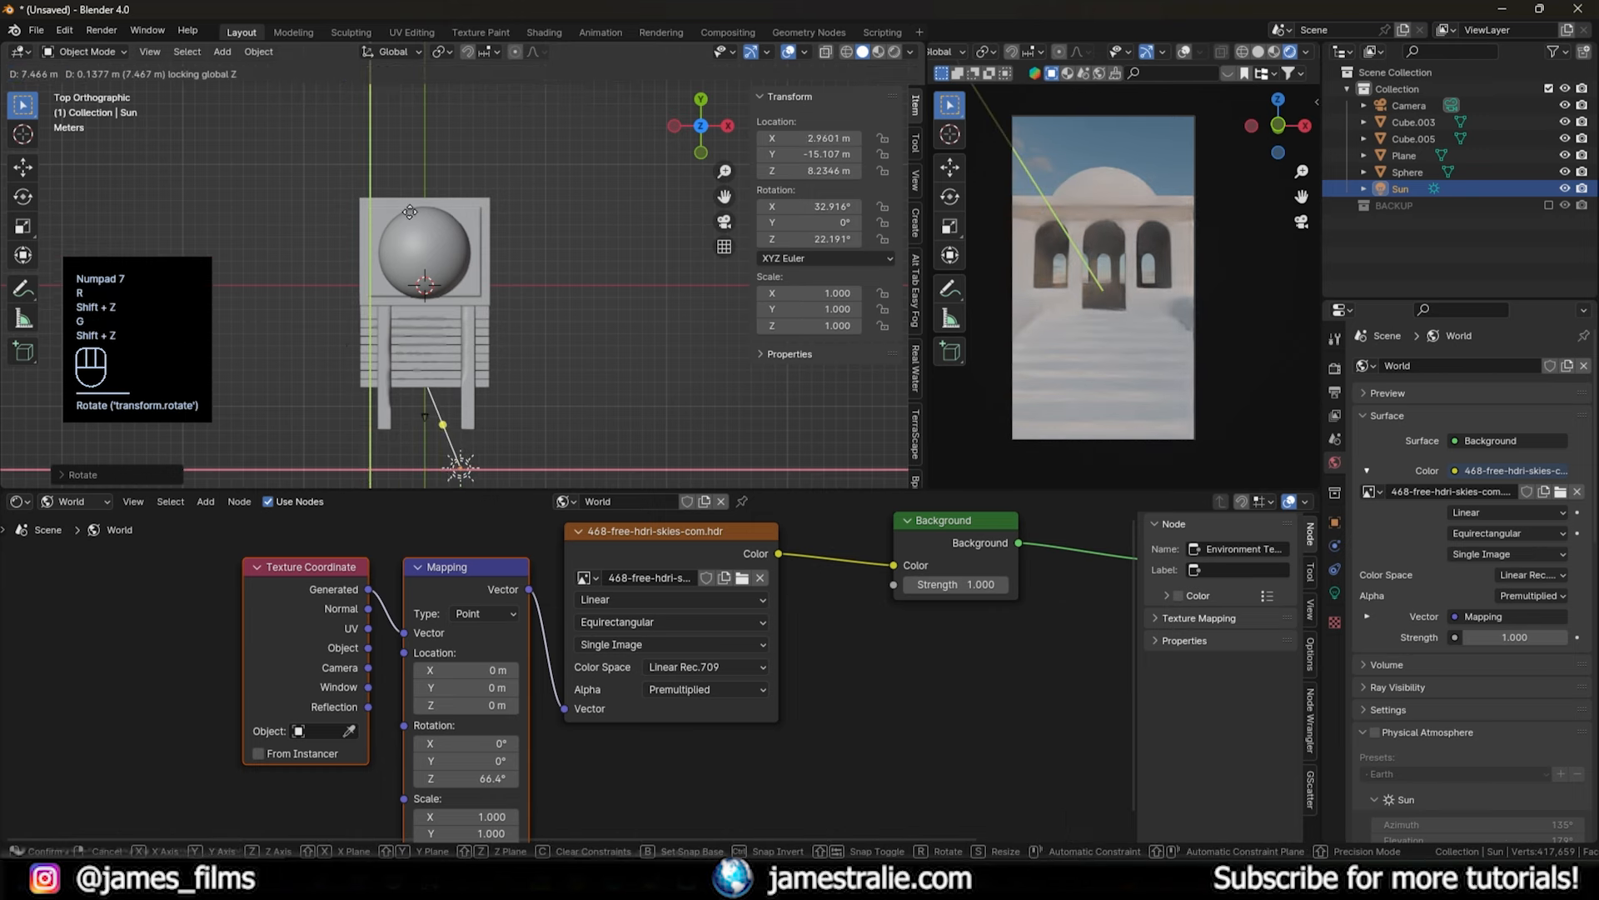
pyautogui.click(414, 213)
# - Tilt the sun around global X until its X rotation is about 68.6°, and check it through the camera
pyautogui.moveTo(435, 310); pyautogui.dragTo(533, 125, button='middle')
pyautogui.press('r')
pyautogui.press('x')
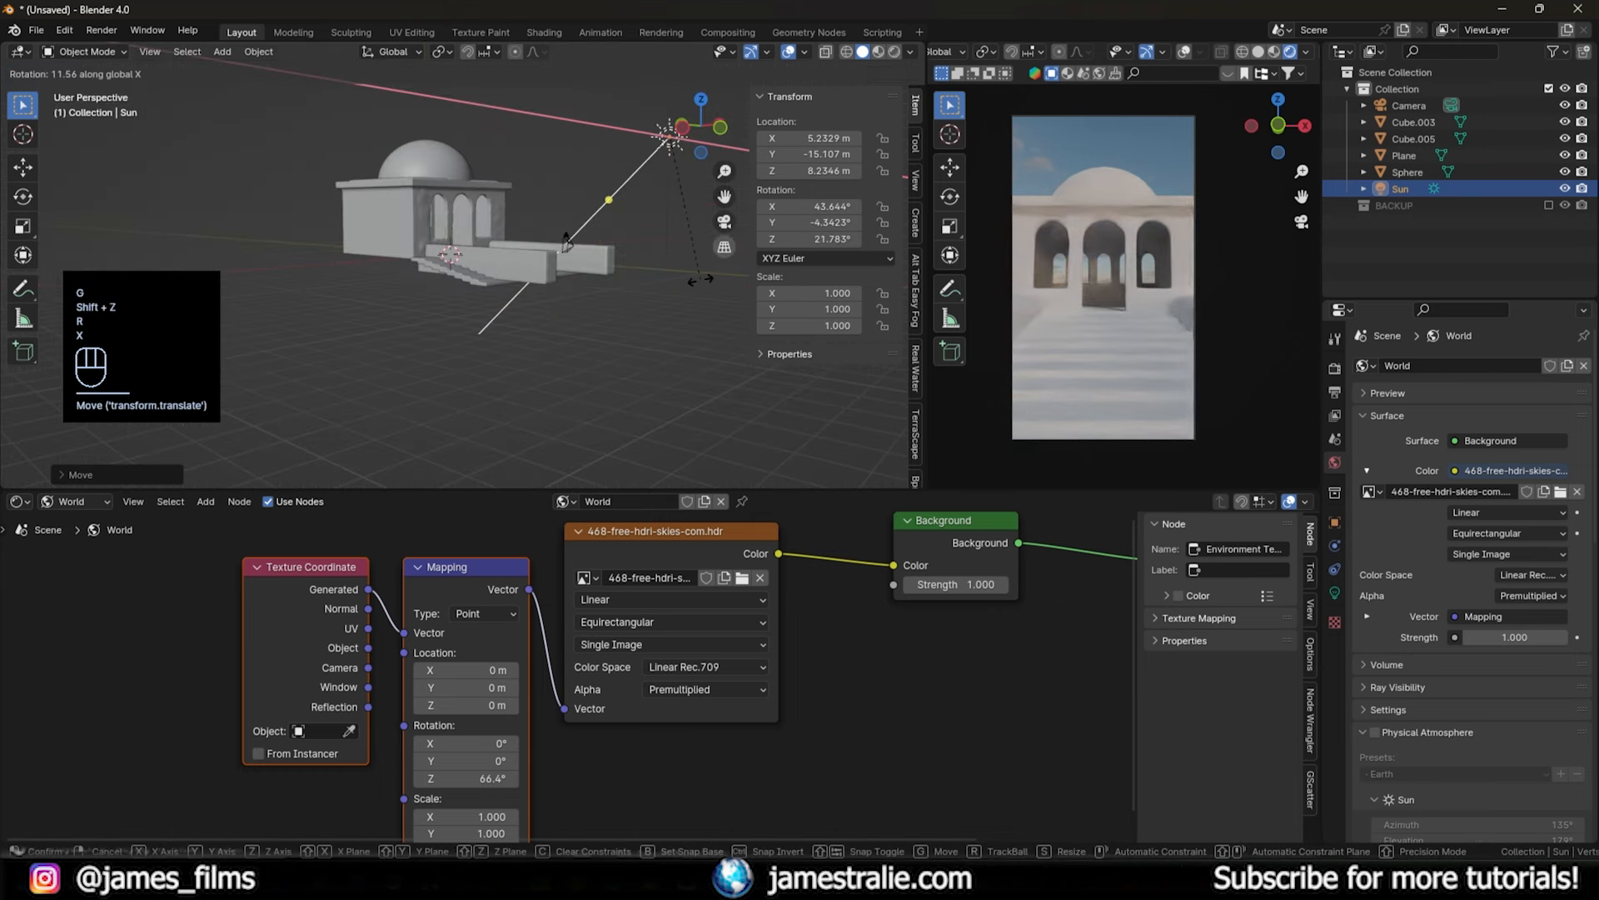
pyautogui.click(542, 357)
pyautogui.press('KP_0')
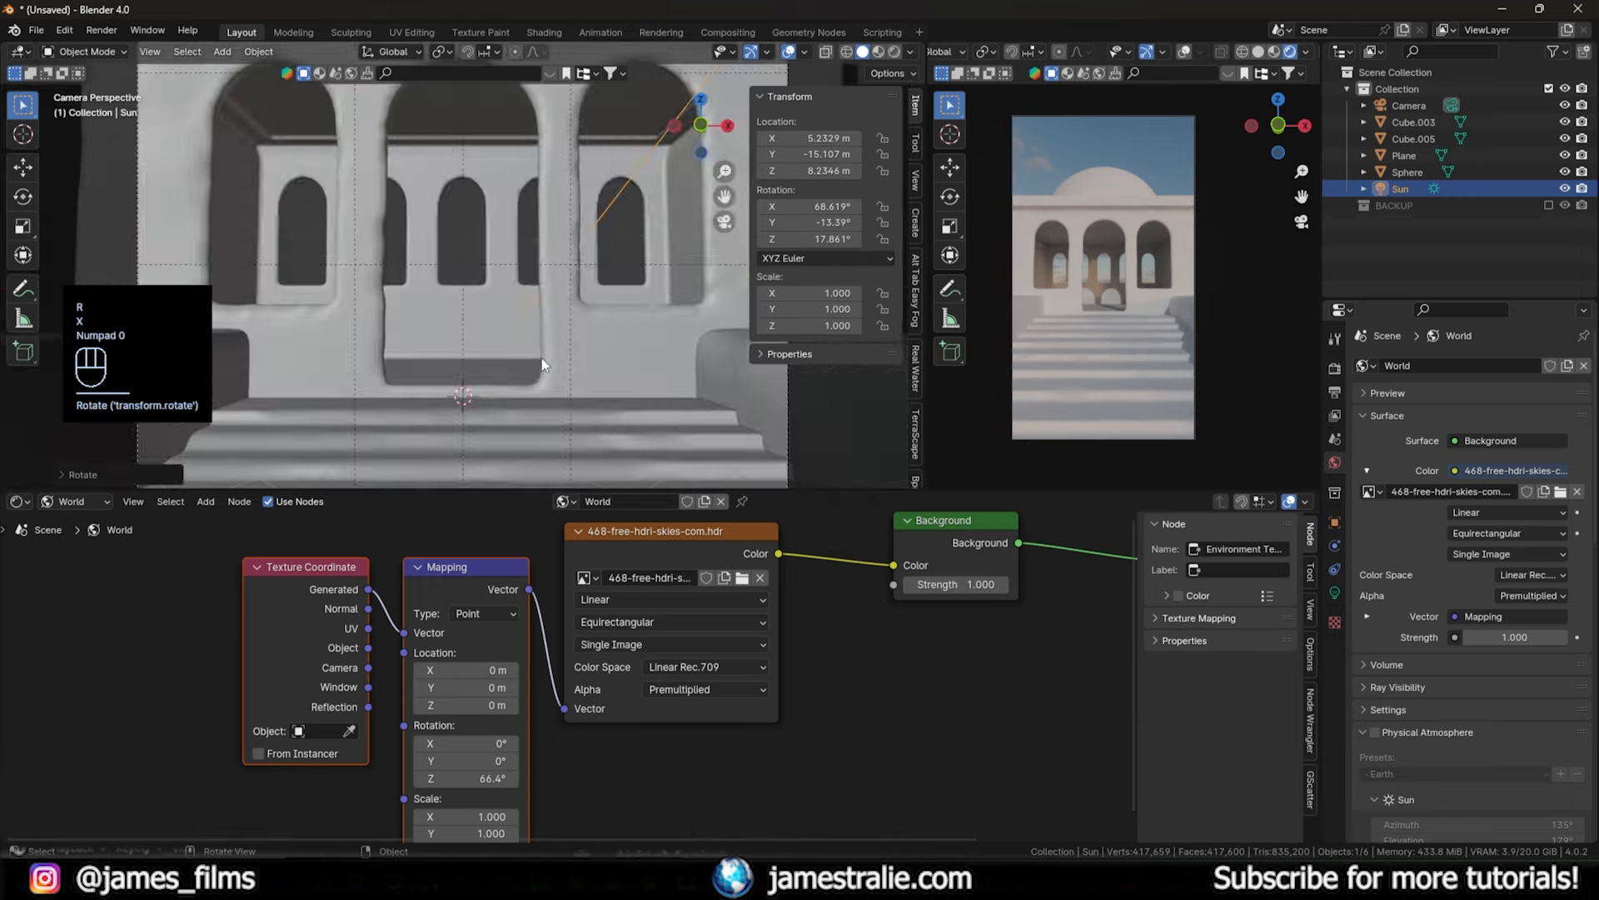
# - Refine the sun's direction around global Z and X to a rotation of about 83.9°, -18°, 15.1°
pyautogui.moveTo(542, 358); pyautogui.dragTo(558, 437, button='middle')
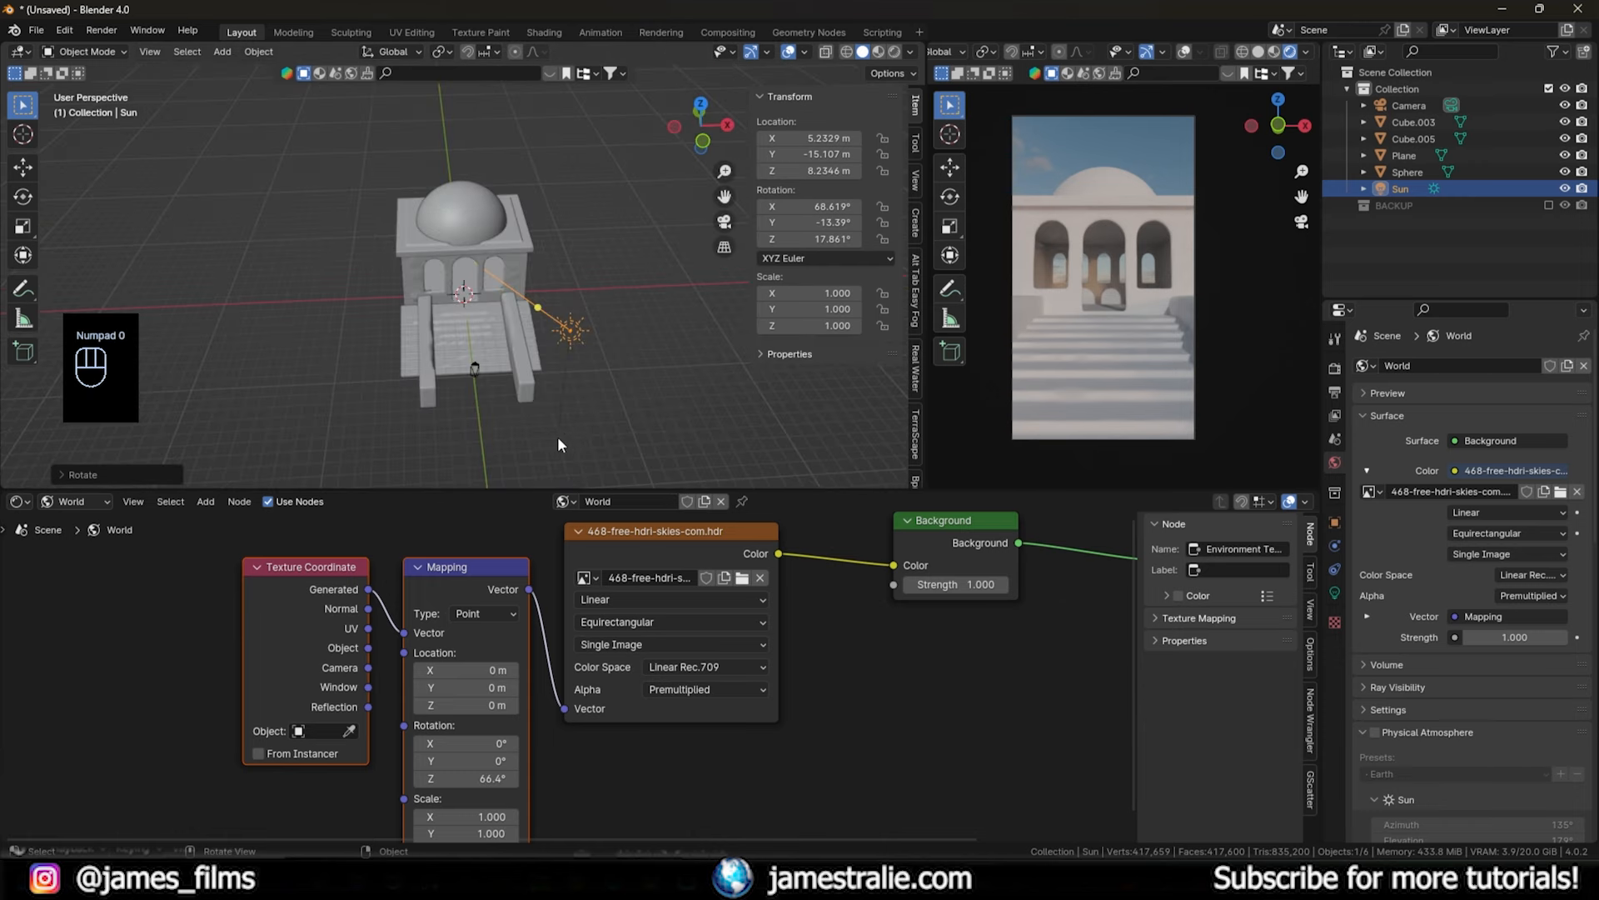
pyautogui.press('r')
pyautogui.hotkey('shift', 'z')
pyautogui.click(617, 408)
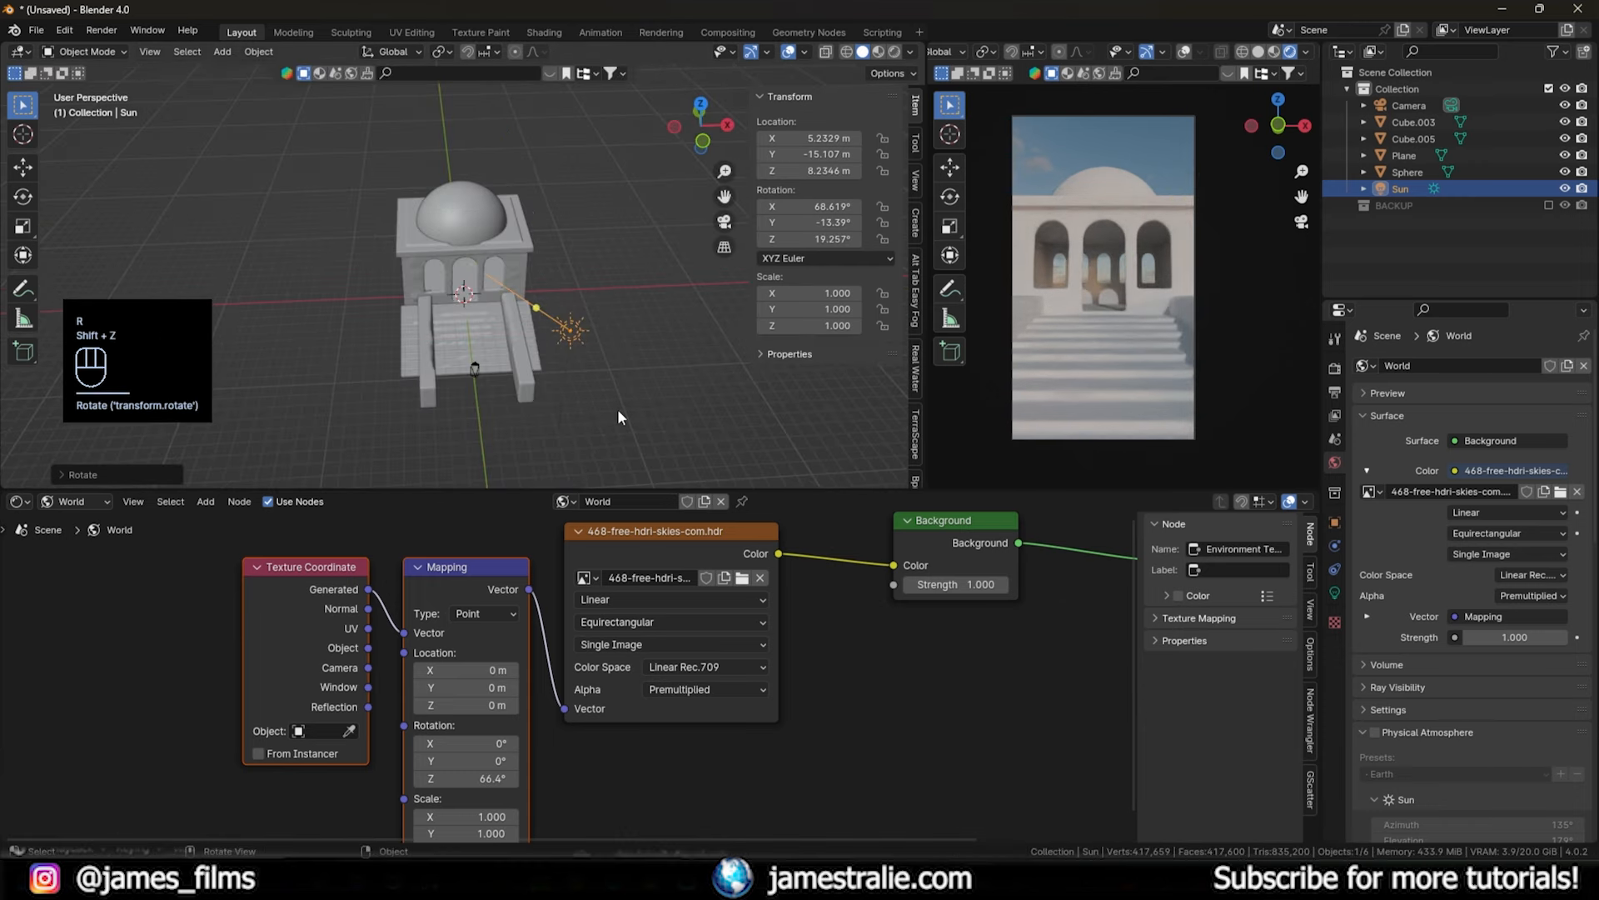
pyautogui.press('r')
pyautogui.press('x')
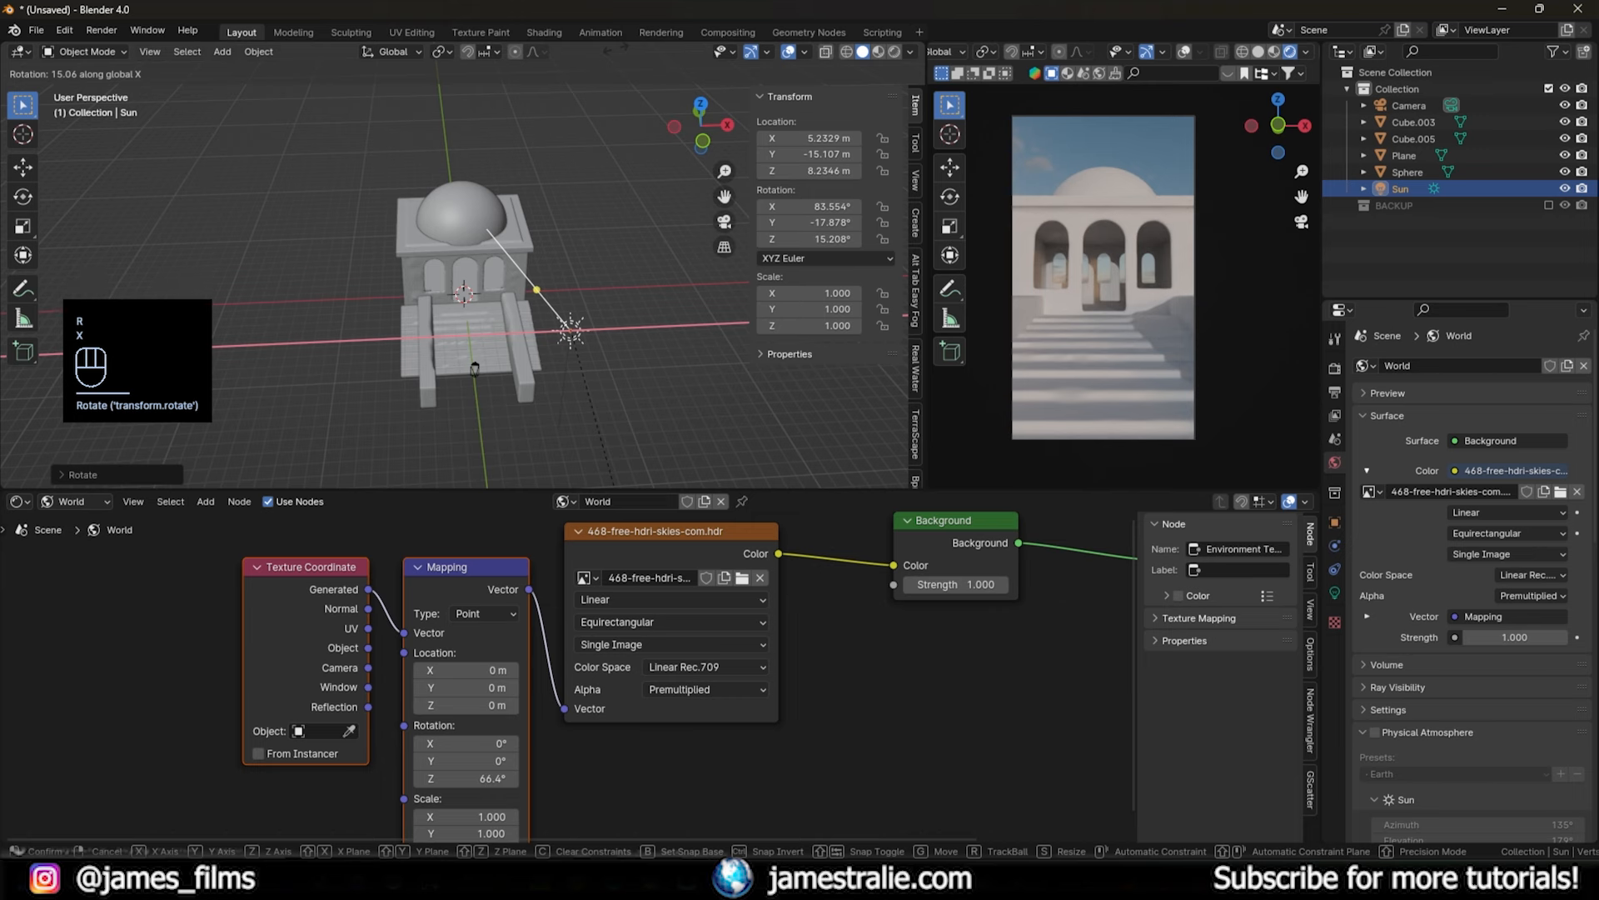
pyautogui.click(593, 412)
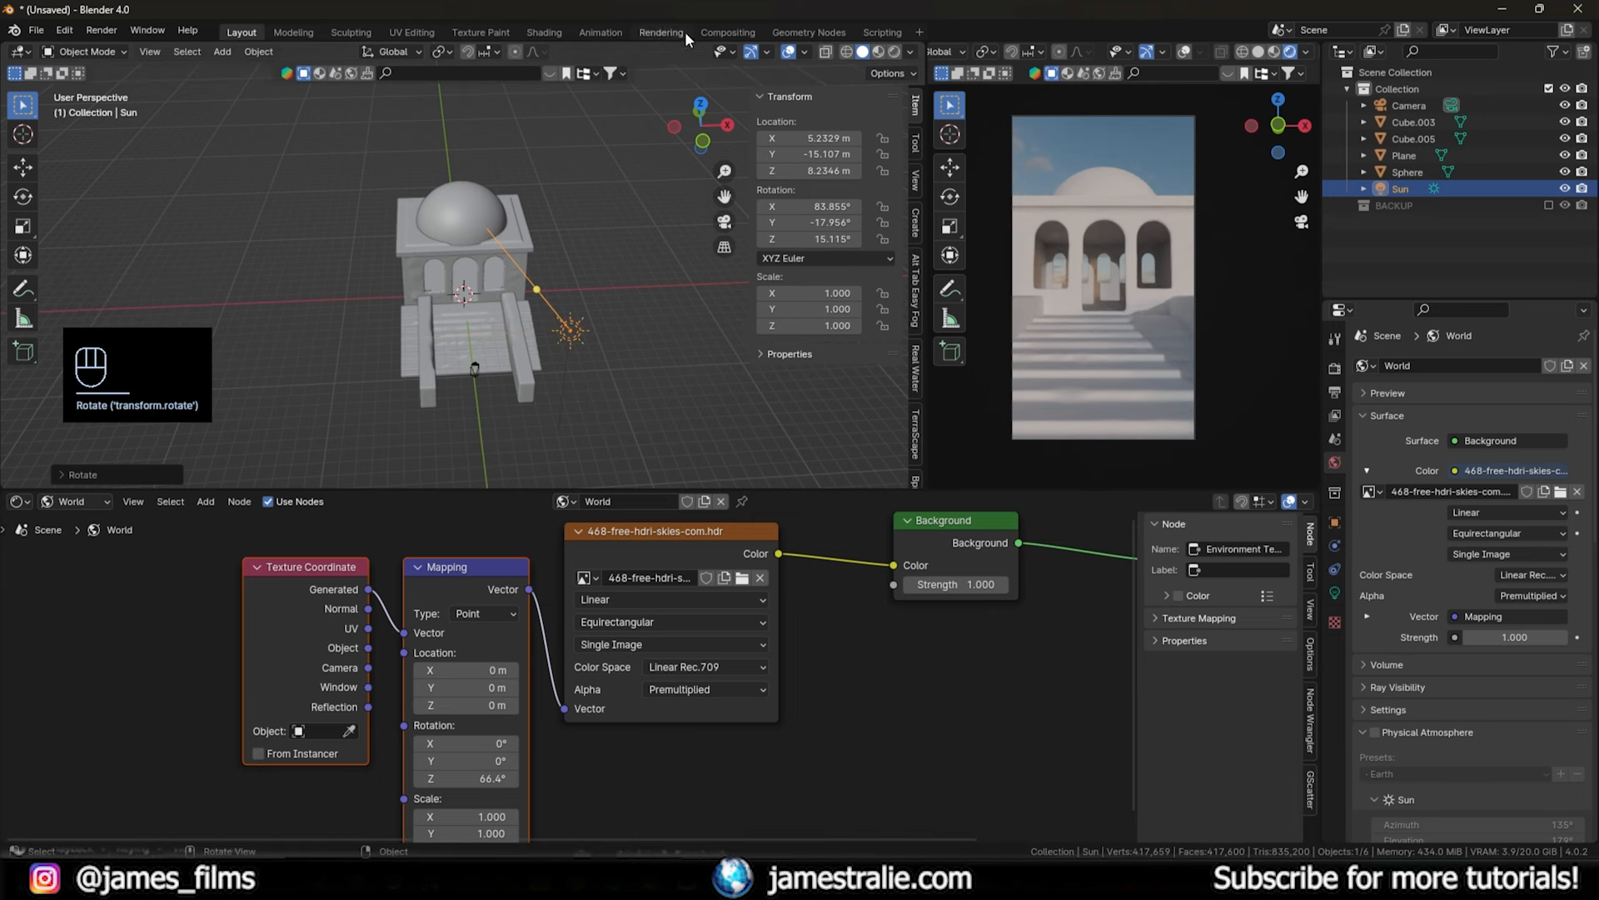
# - Give the sun light a pale orange color with hue 0.056 and saturation 0.411
pyautogui.click(1335, 592)
pyautogui.click(1482, 463)
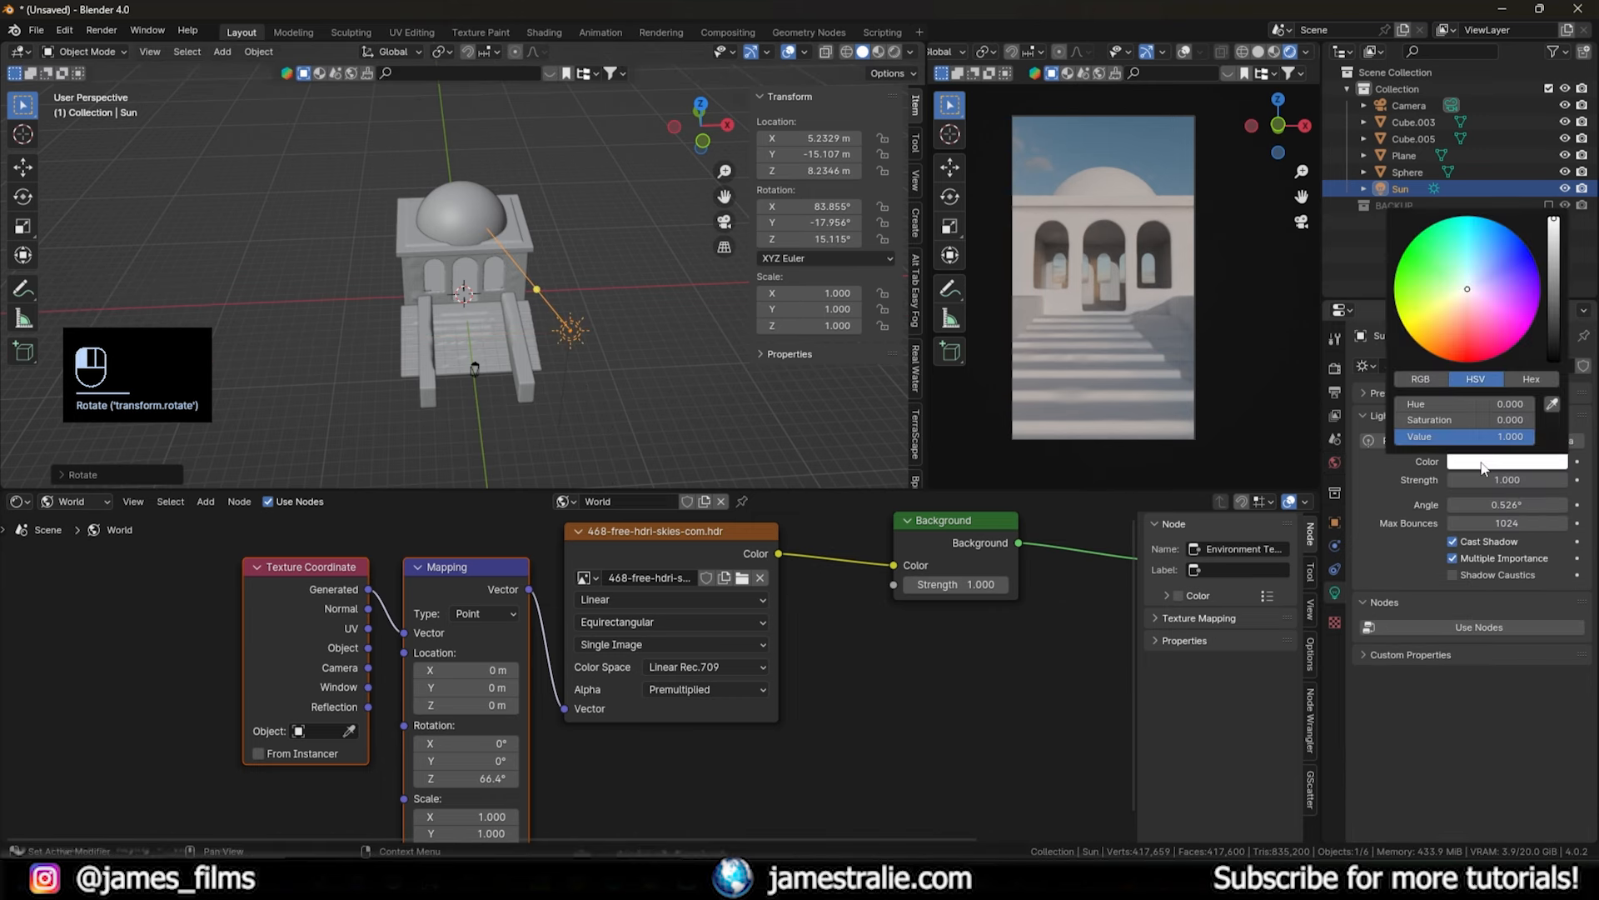
pyautogui.click(1461, 303)
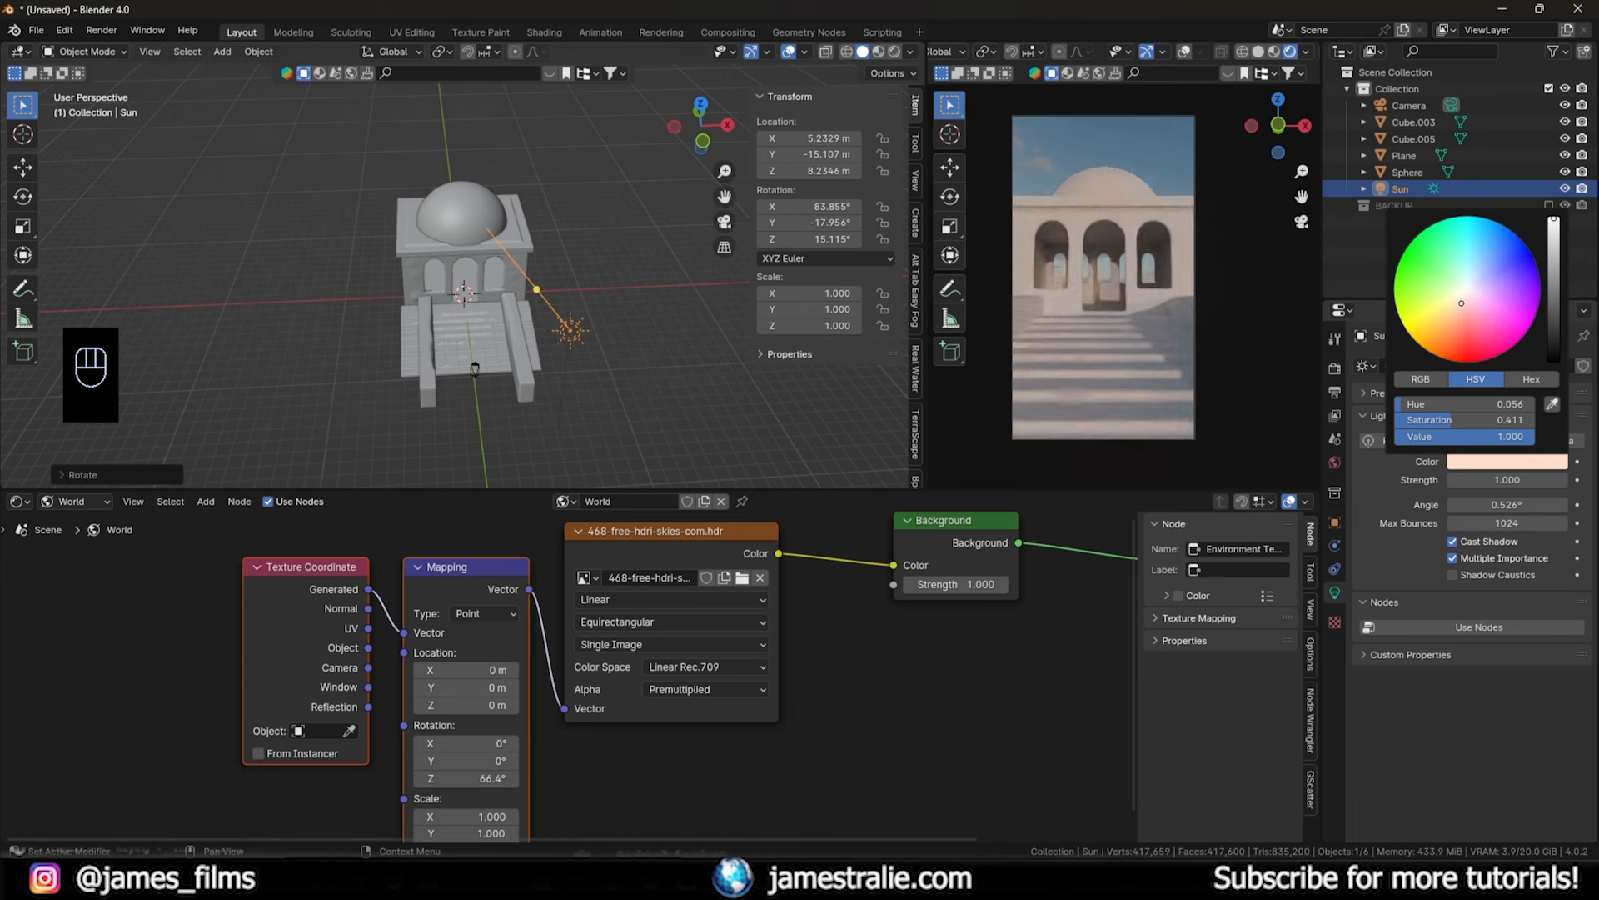
# - Set the sun light's strength to 3, and raise it to 5
pyautogui.click(1466, 479)
pyautogui.write('3')
pyautogui.press('Return')
pyautogui.click(1482, 480)
pyautogui.write('5')
pyautogui.press('Return')
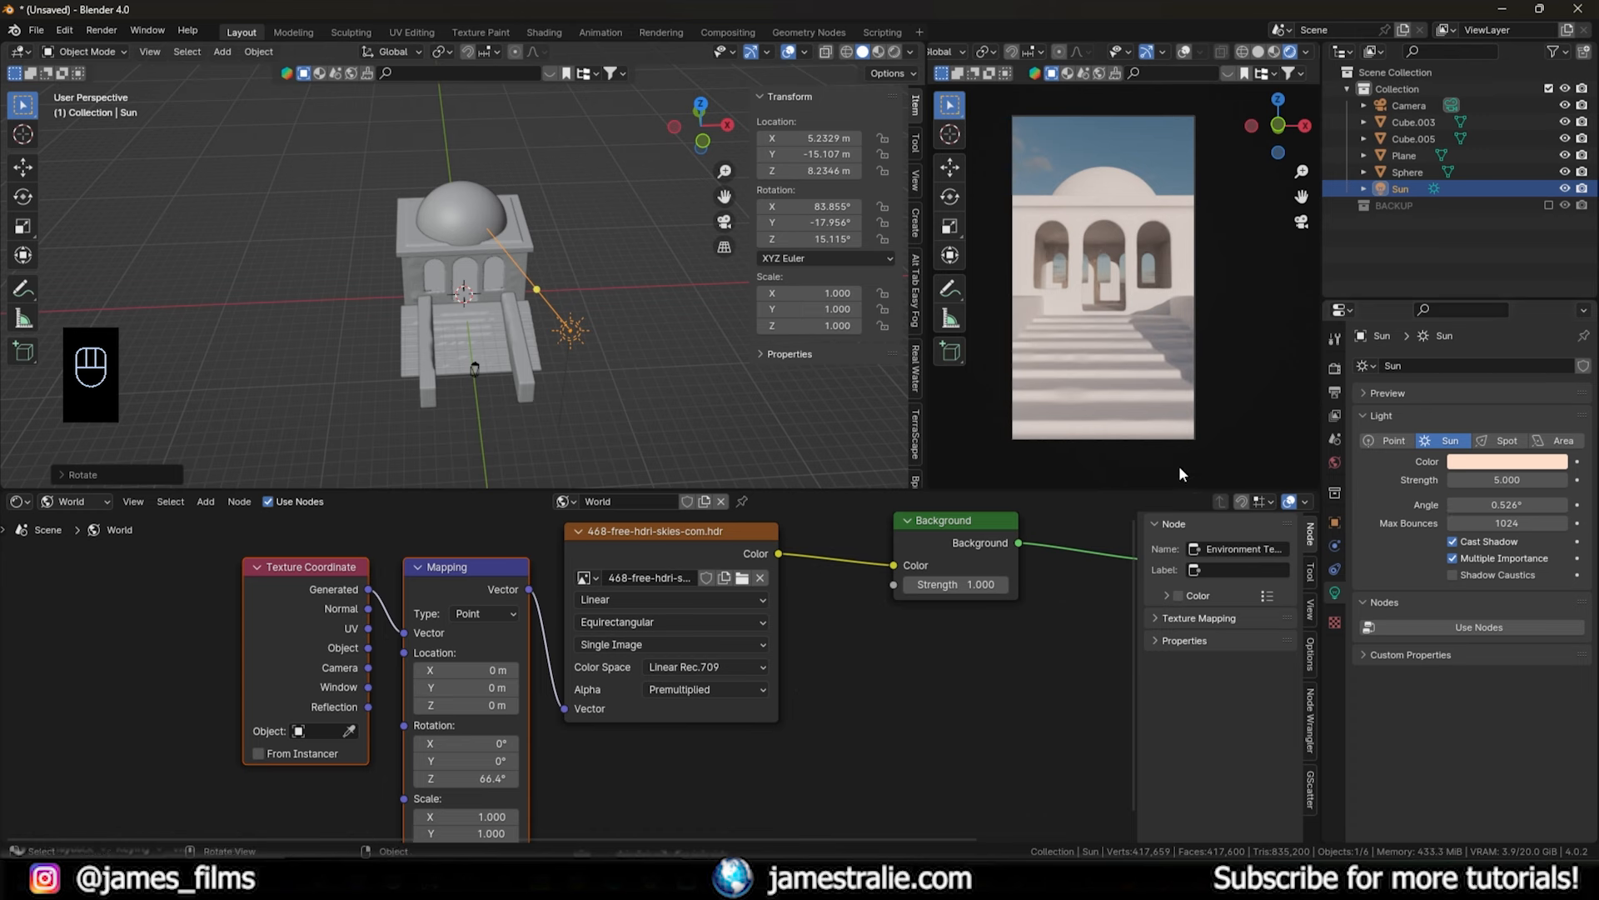
# - Switch the shader editor from world to object shading, and turn that area into an Asset Browser
pyautogui.scroll(3, 535, 367)
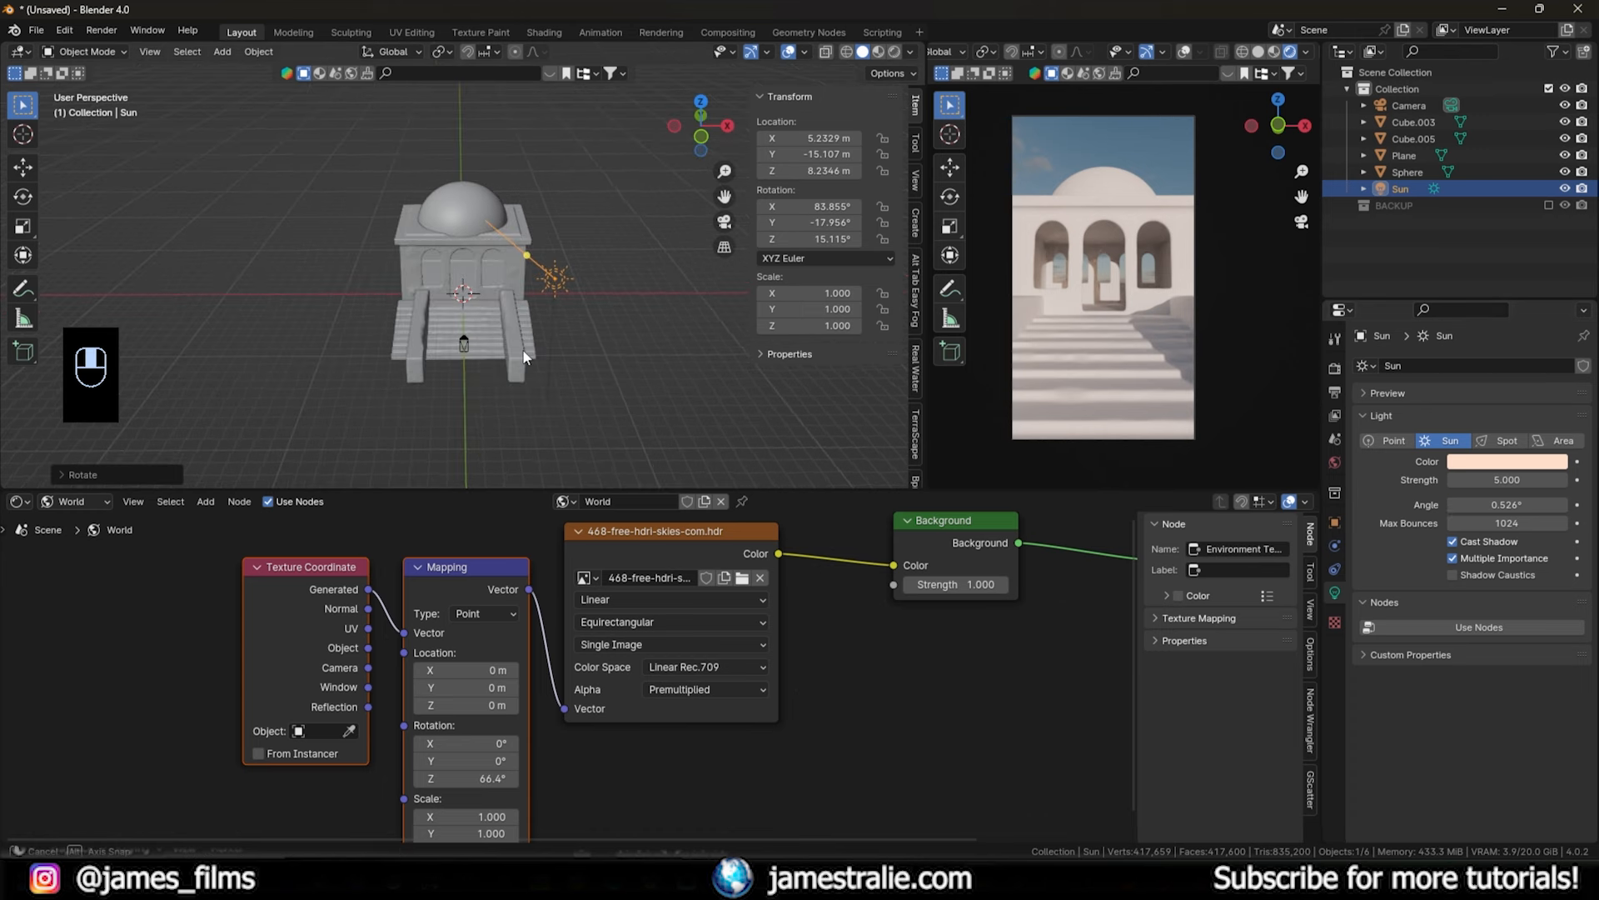
pyautogui.click(75, 502)
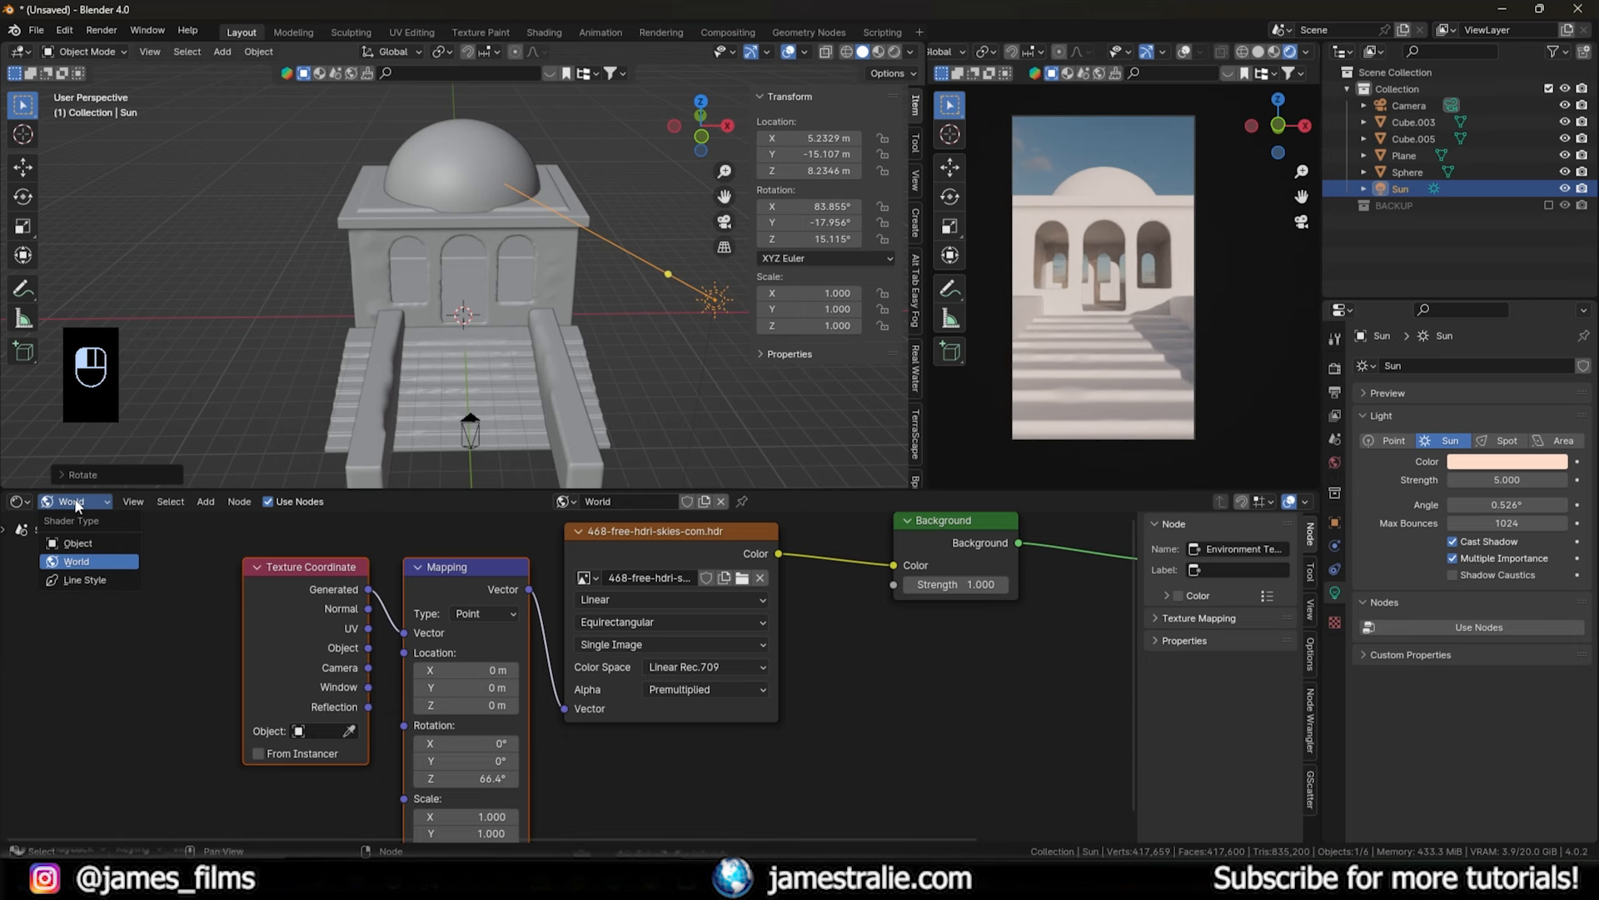
pyautogui.click(83, 544)
pyautogui.click(18, 503)
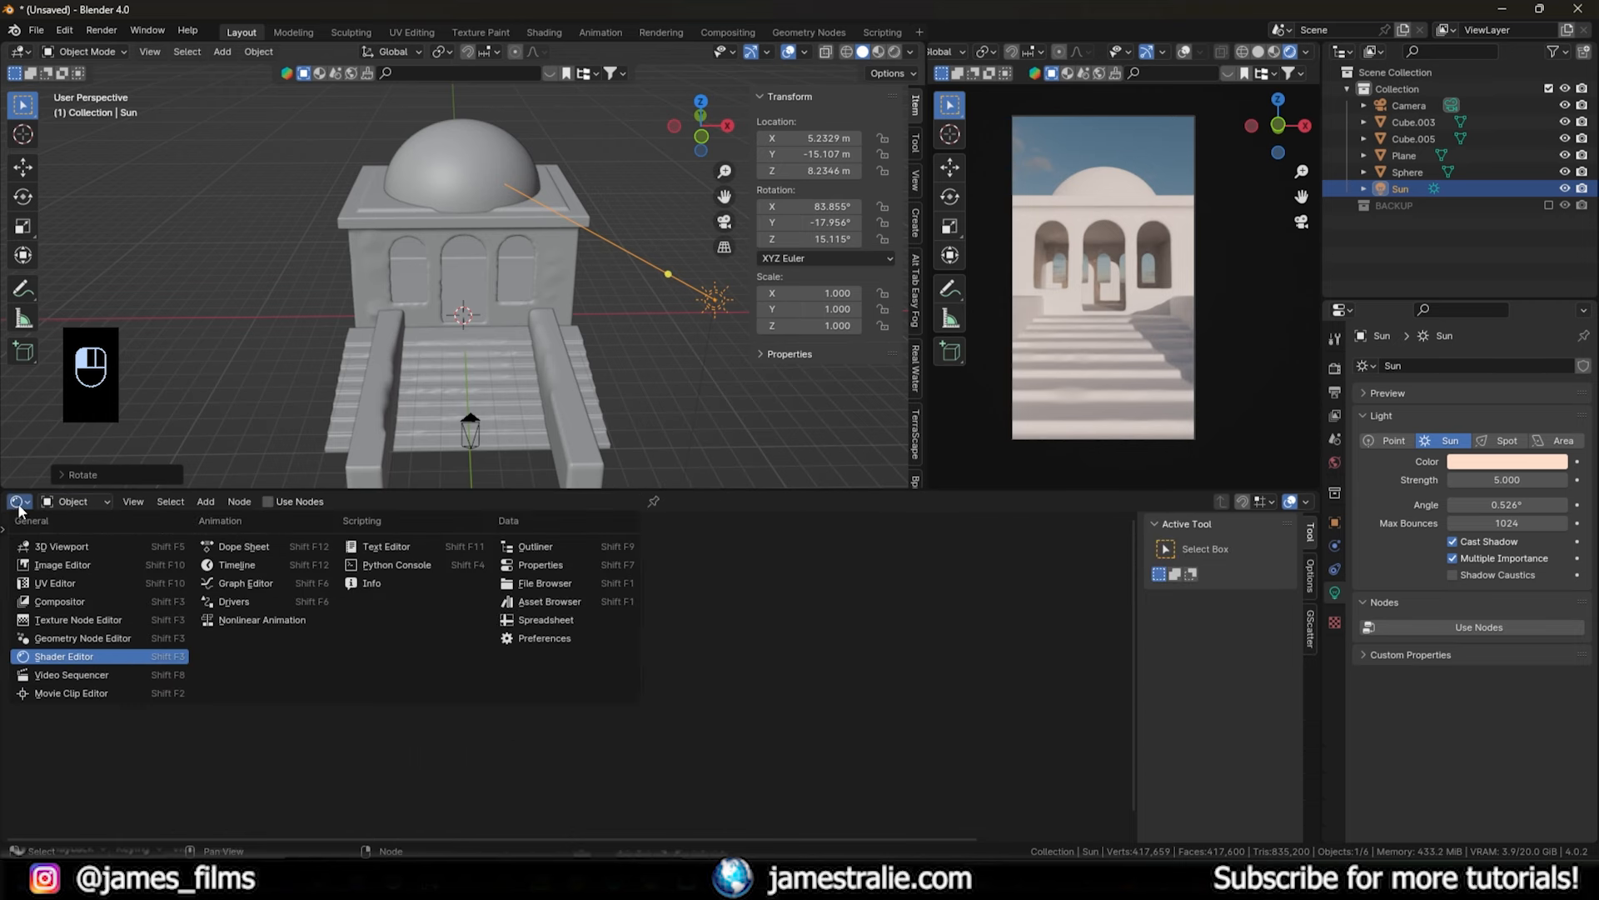
pyautogui.click(593, 599)
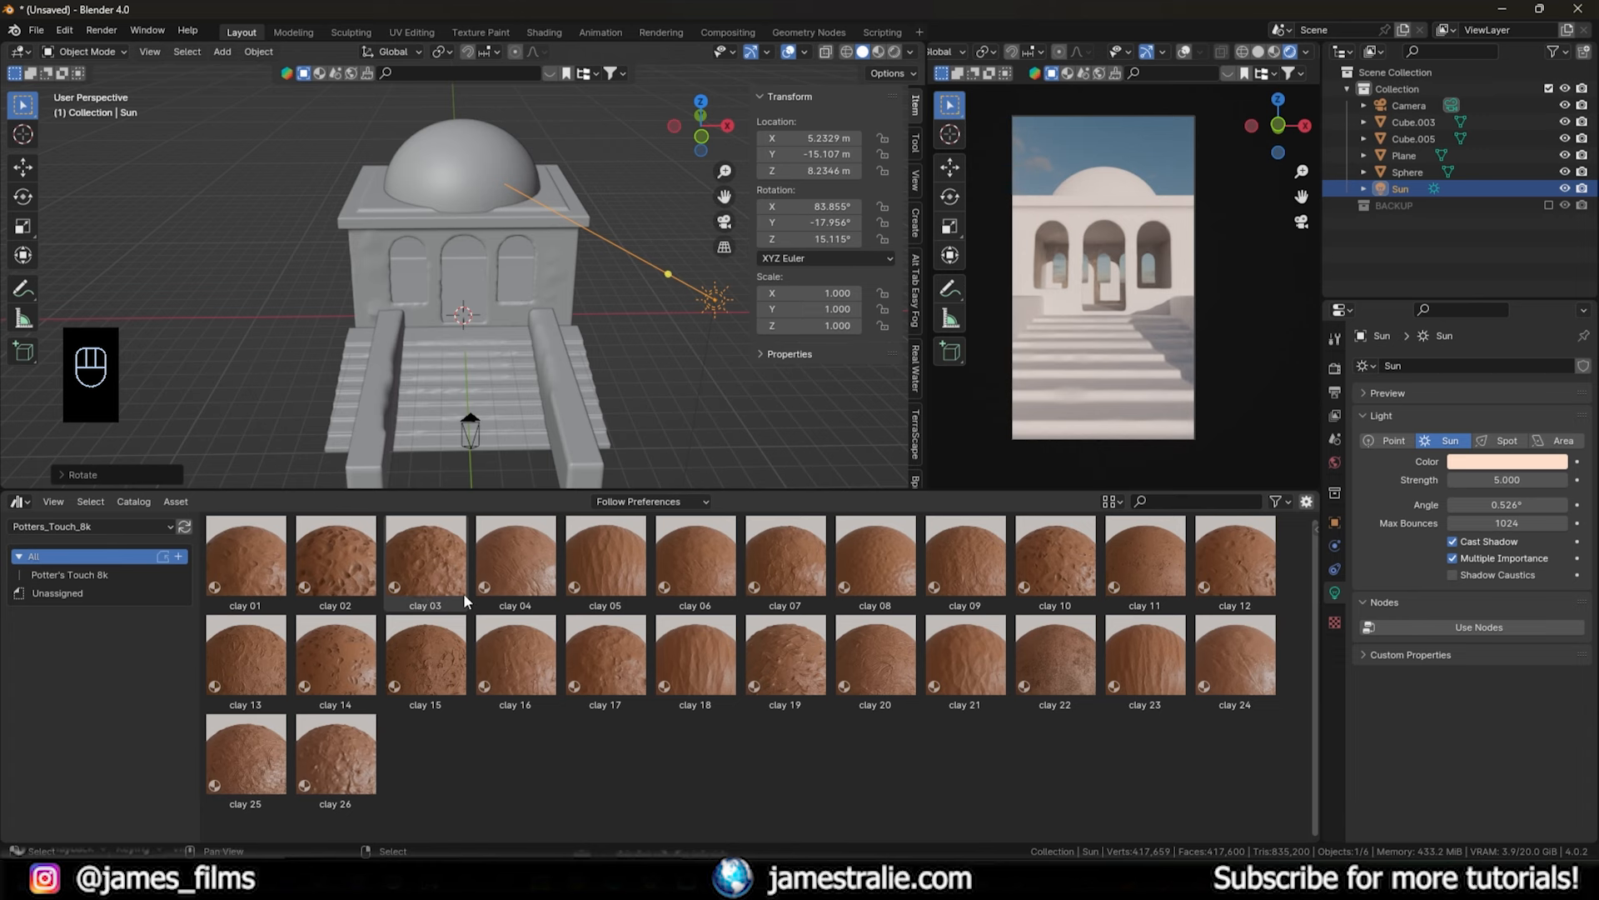
# - Rename the main building object as BUILDING and the dome sphere as DOME
pyautogui.click(698, 375)
pyautogui.click(551, 273)
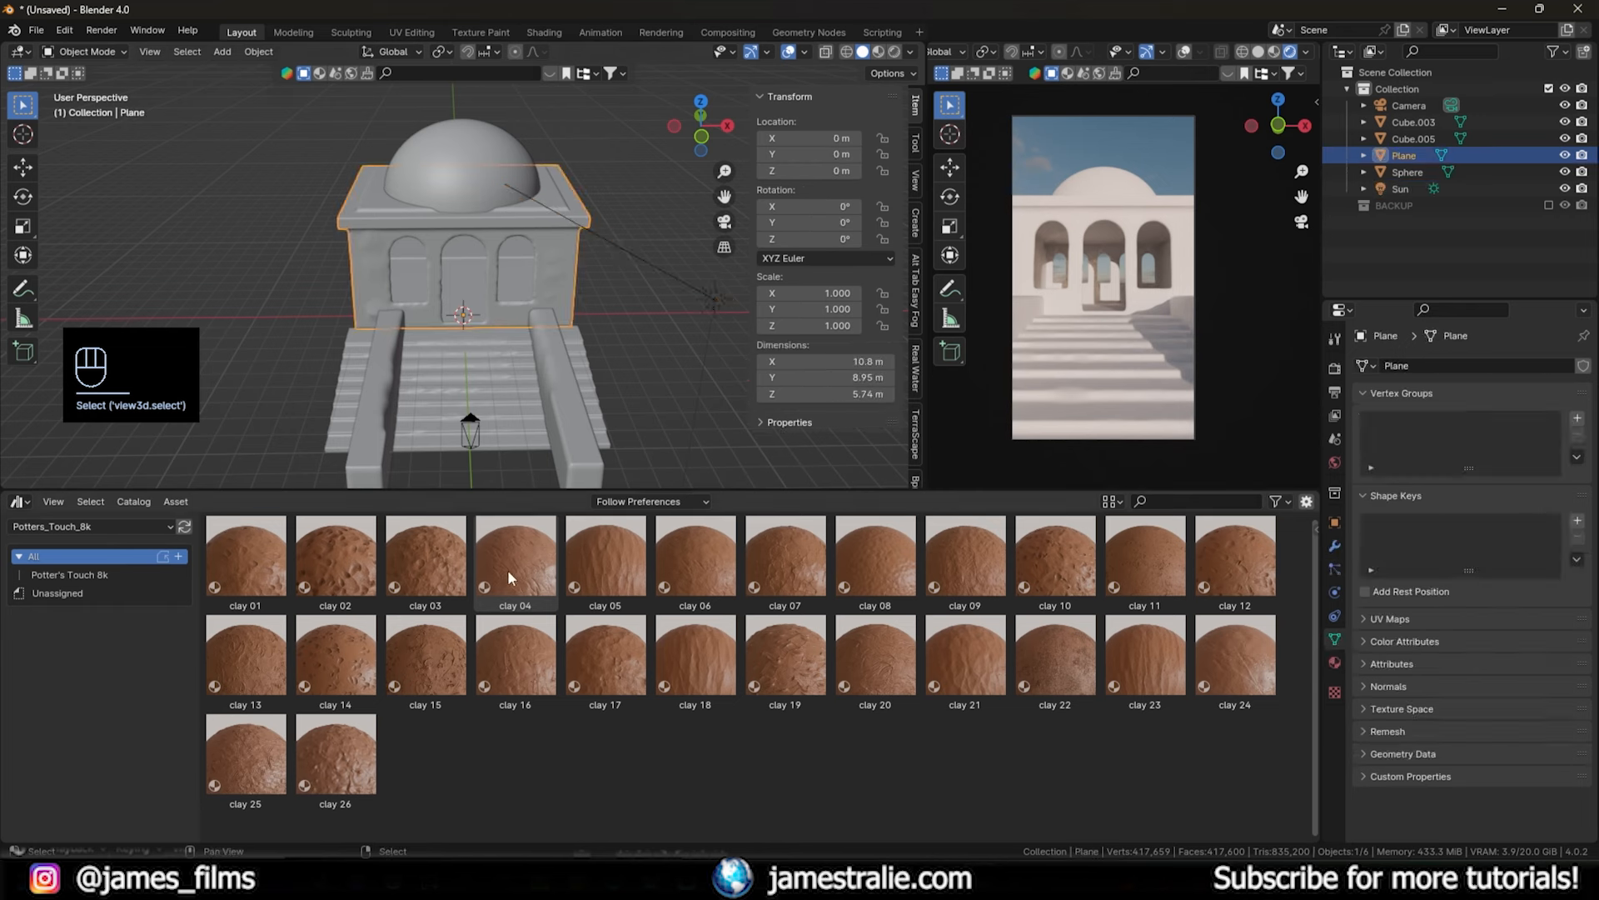
pyautogui.doubleClick(1404, 155)
pyautogui.write('B')
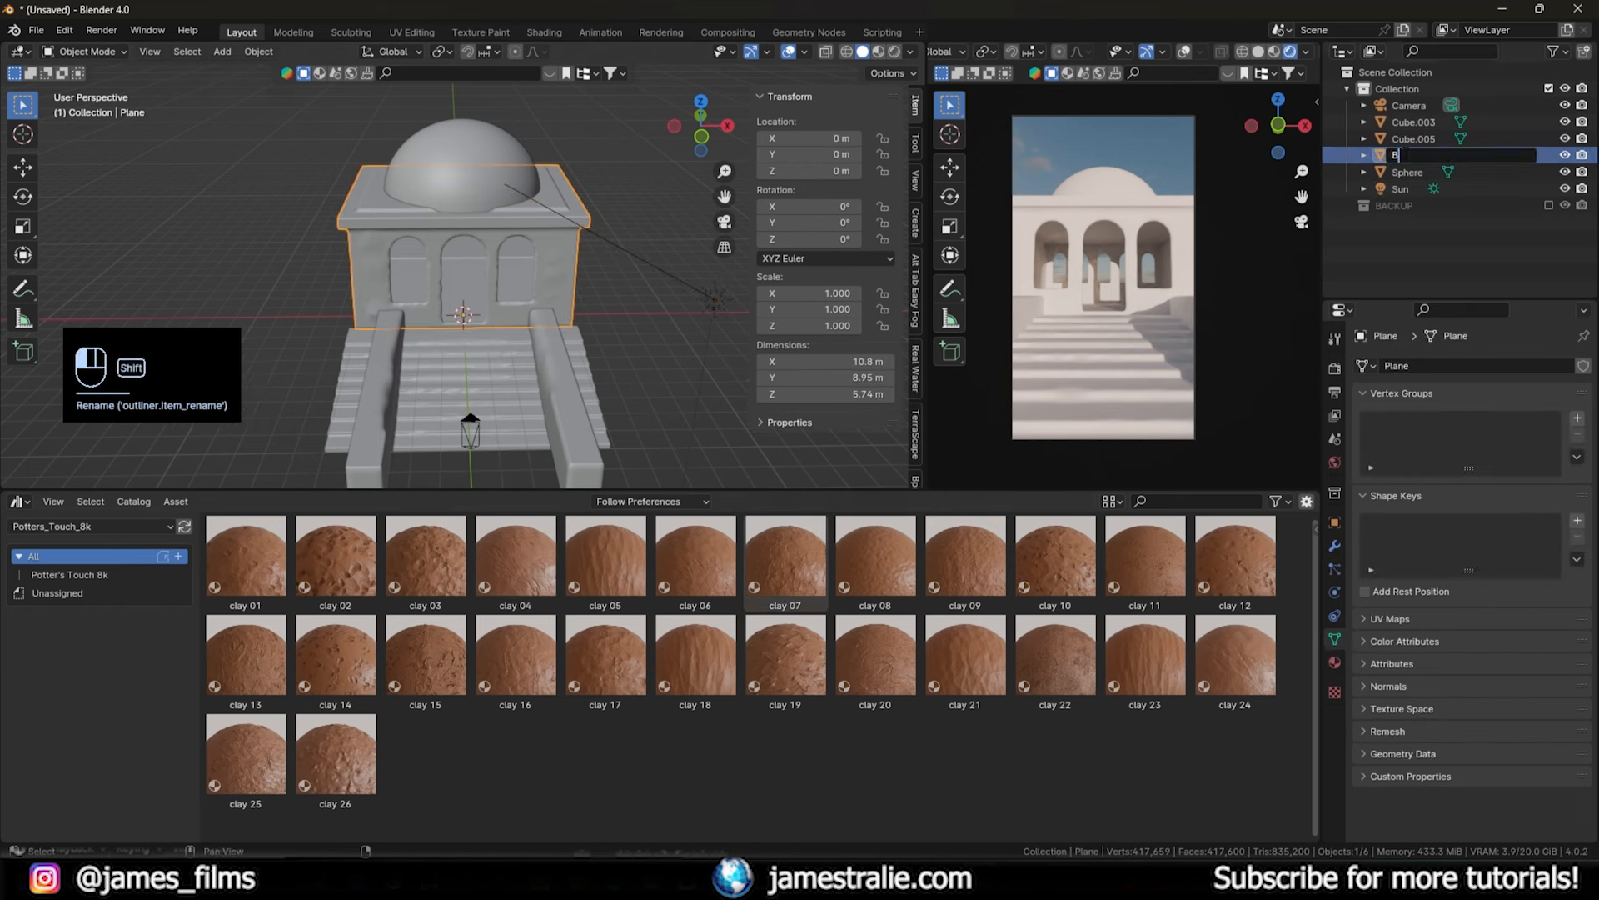
pyautogui.write('UILDING')
pyautogui.press('Return')
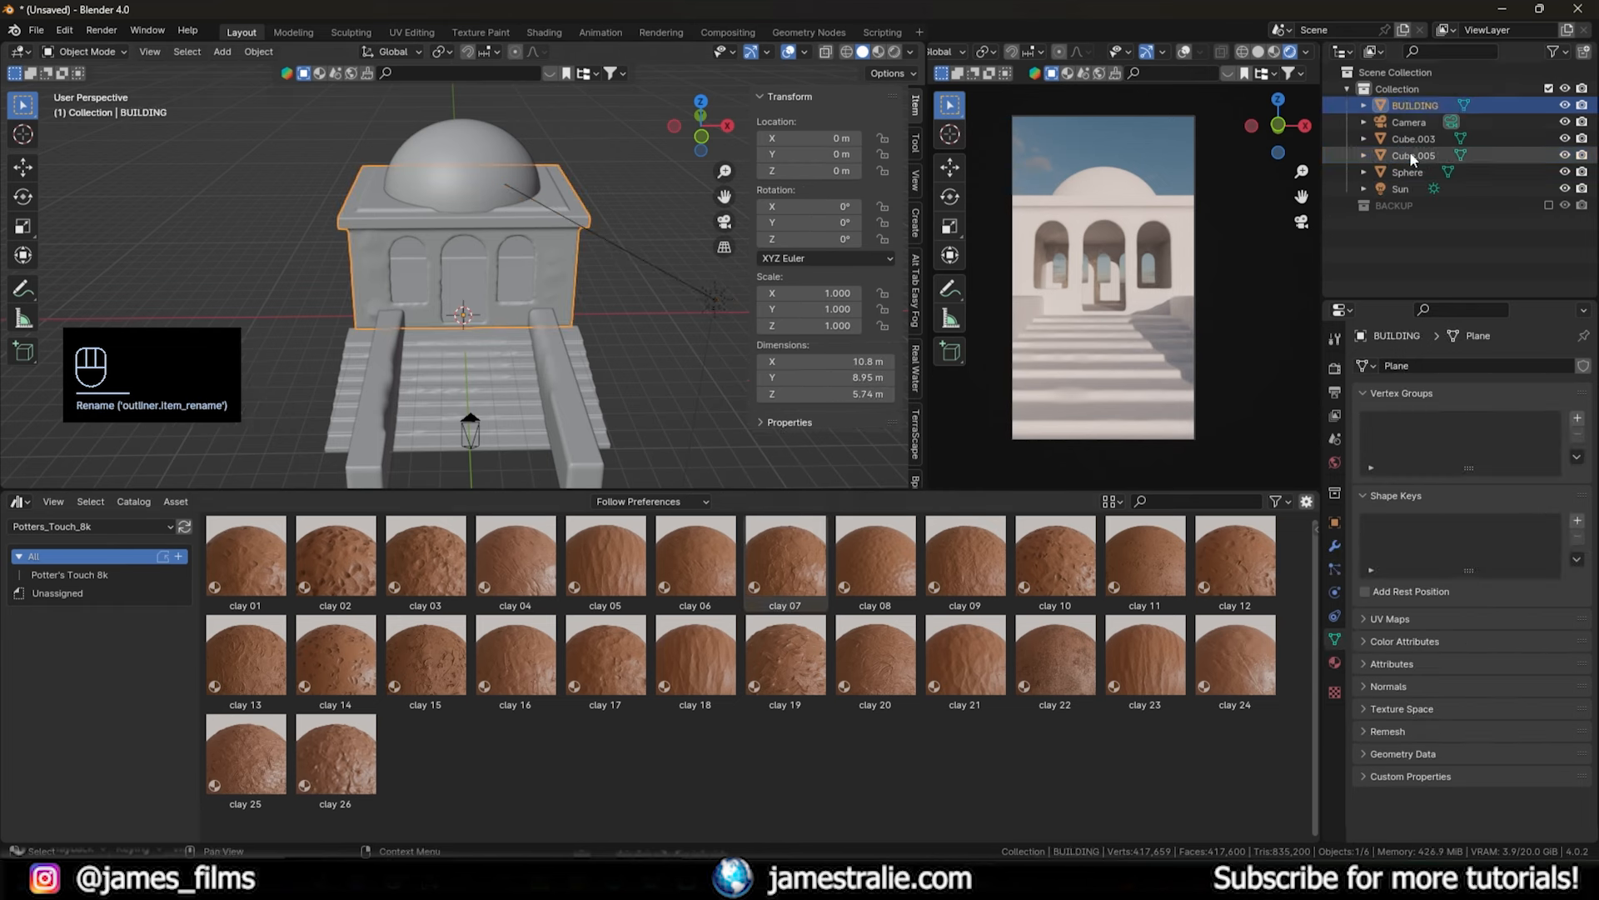
pyautogui.doubleClick(1408, 172)
pyautogui.write('DOME')
pyautogui.press('Return')
# - Rename the staircase object as STAIR and the side walls as SIDE BORDER
pyautogui.doubleClick(1427, 139)
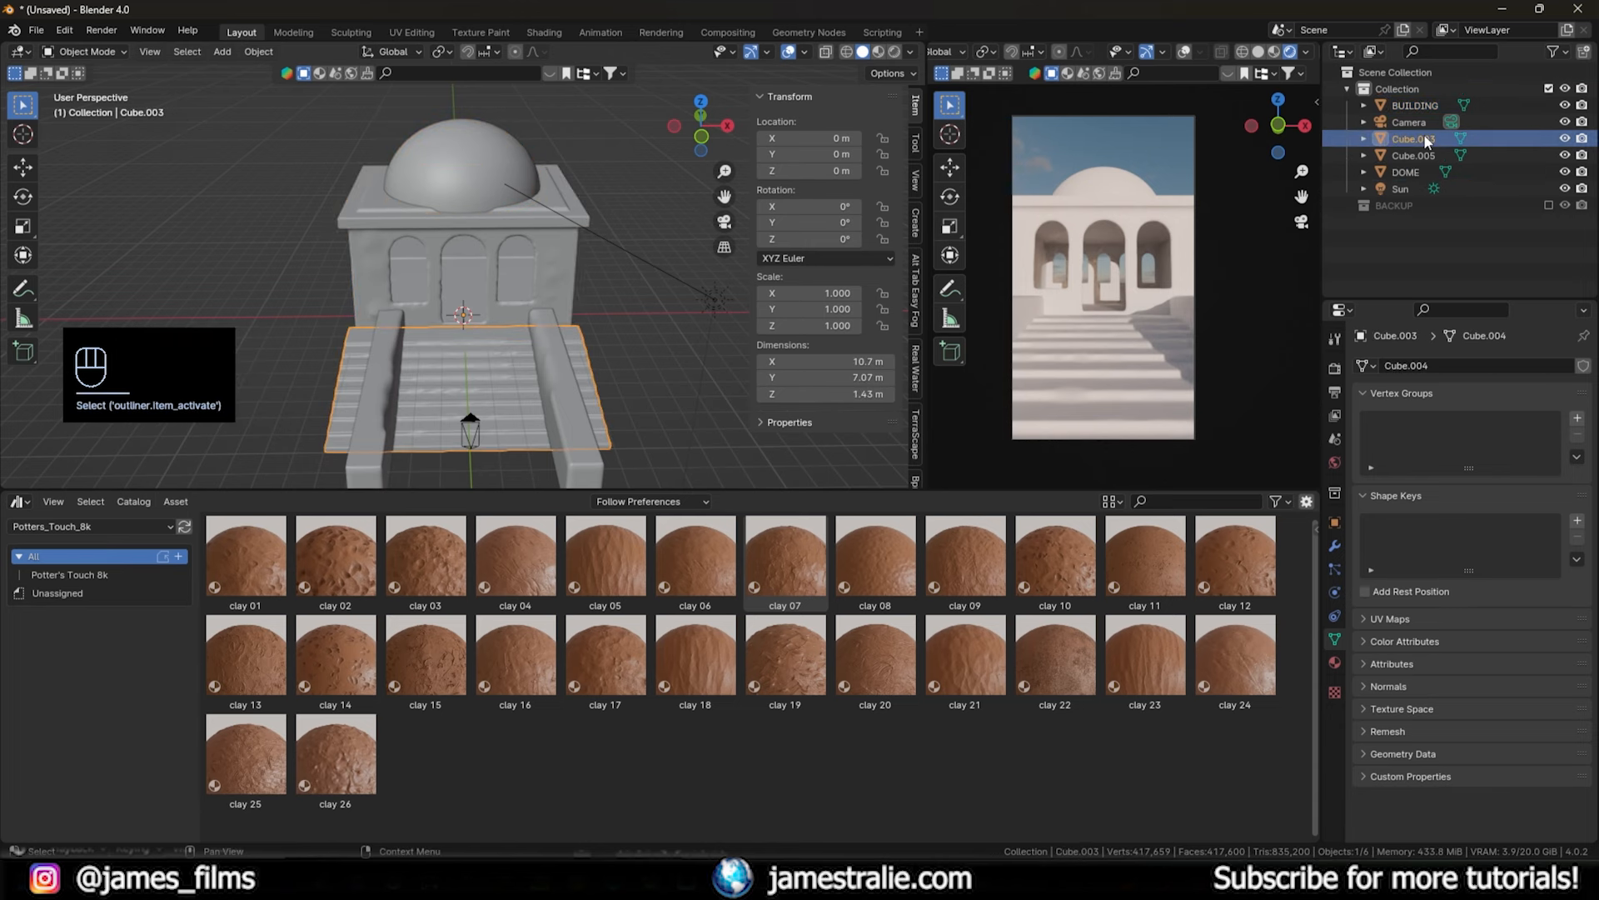
pyautogui.write('STAIR')
pyautogui.press('Return')
pyautogui.doubleClick(1414, 138)
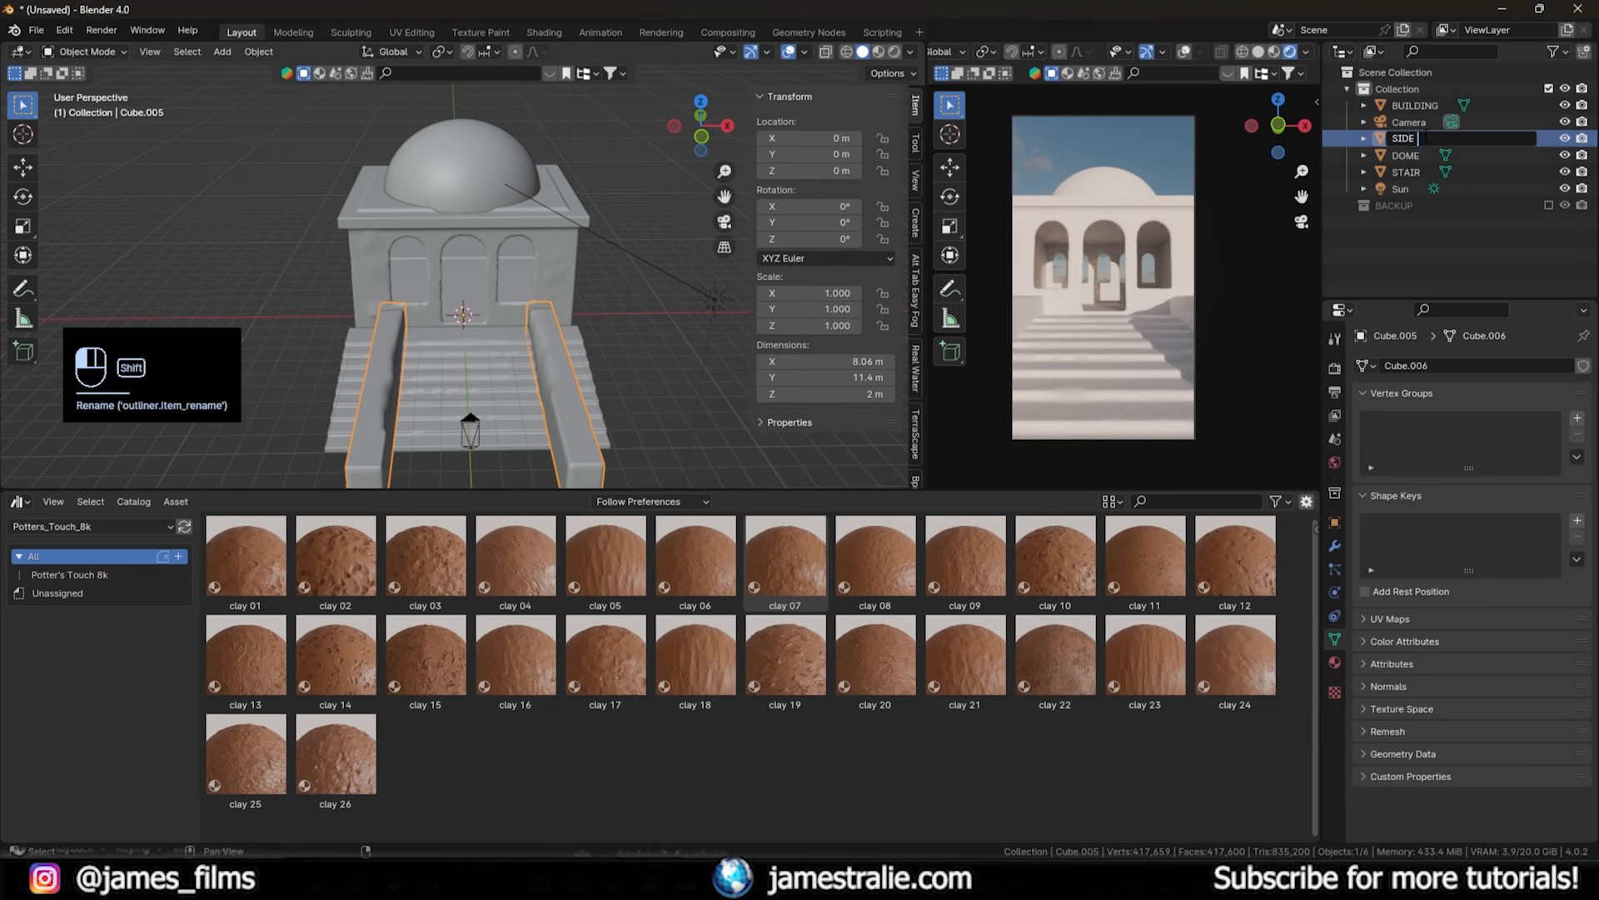
pyautogui.write('SIDE BORDER')
pyautogui.press('Return')
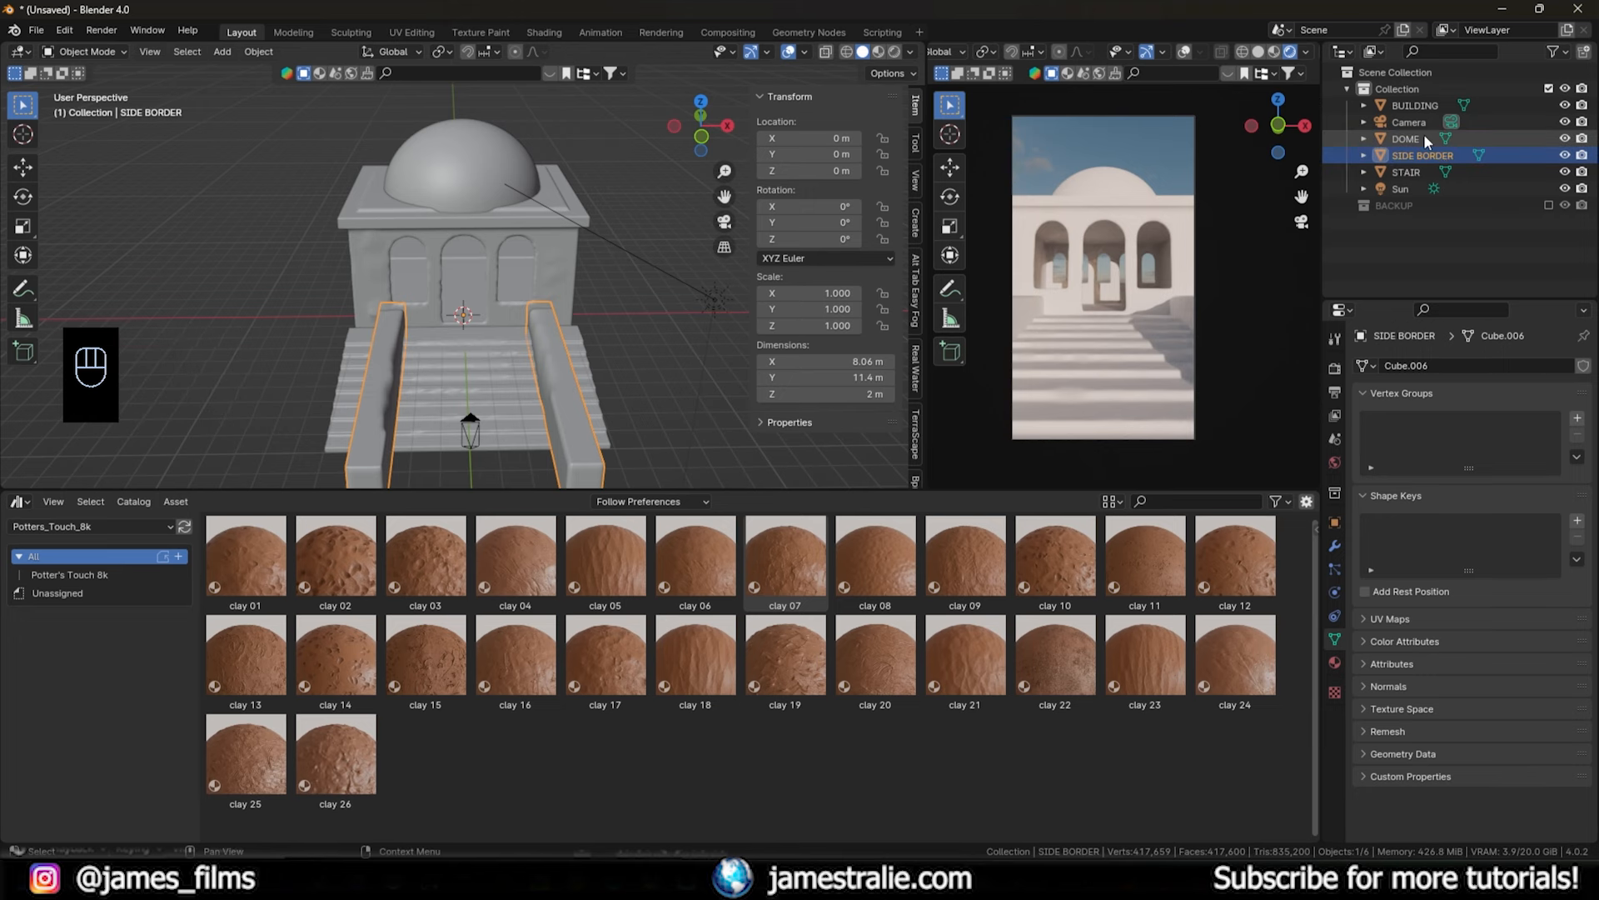
# - Move the stair, side borders, dome and building together into a new collection named BUILDING
pyautogui.keyDown('ctrl'); pyautogui.click(1413, 165); pyautogui.keyUp('ctrl')
pyautogui.keyDown('ctrl'); pyautogui.click(1416, 139); pyautogui.keyUp('ctrl')
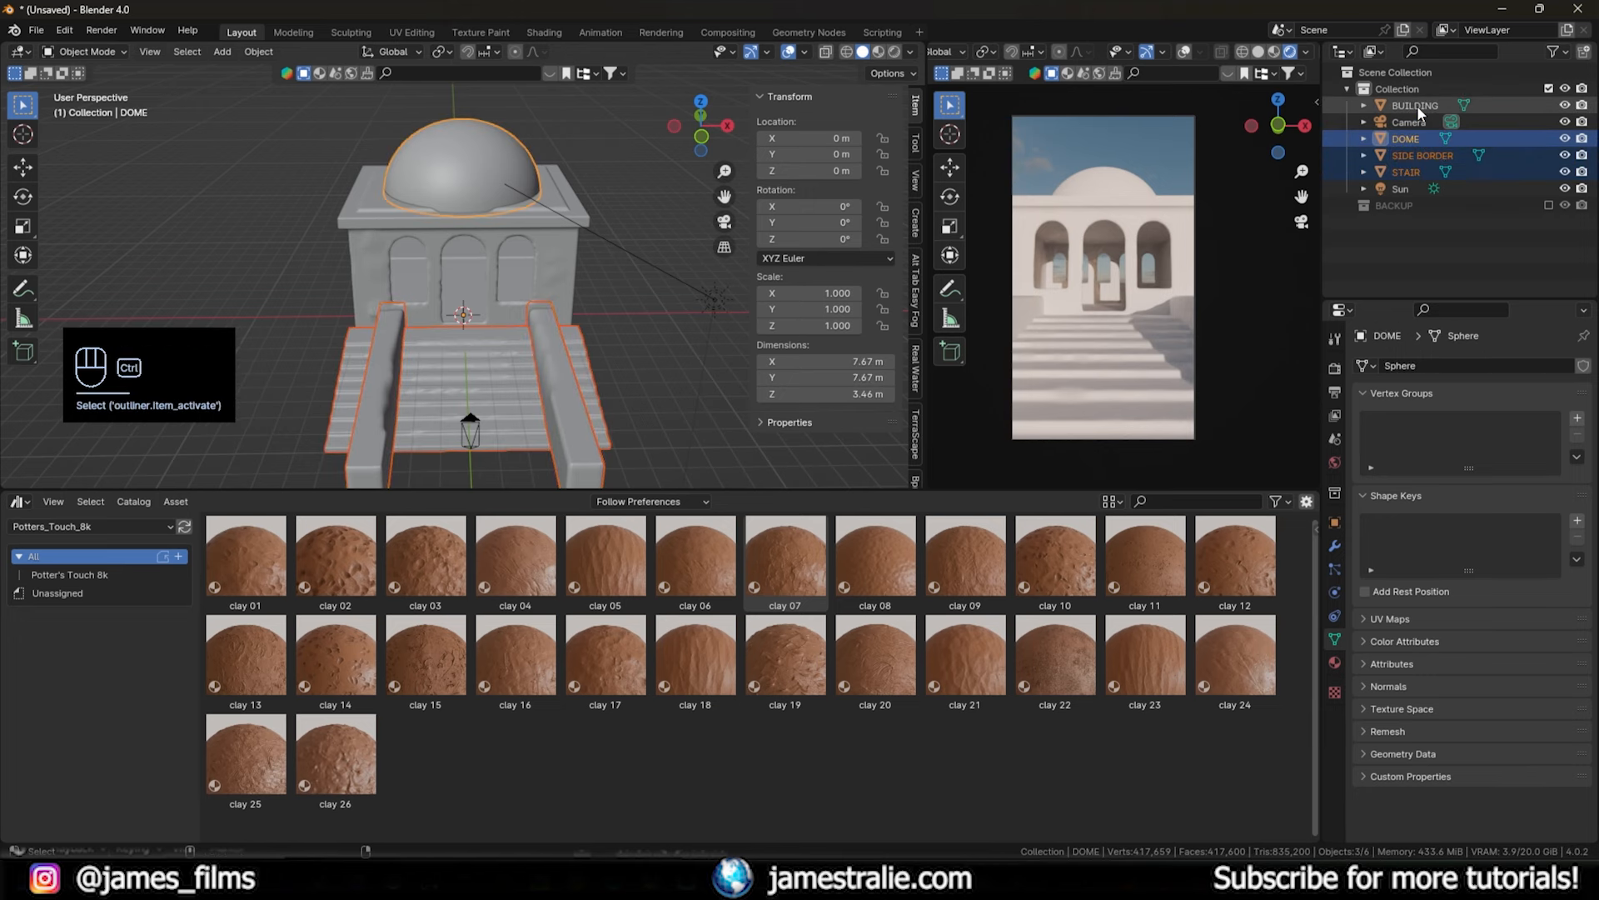
pyautogui.keyDown('ctrl'); pyautogui.click(1417, 105); pyautogui.keyUp('ctrl')
pyautogui.press('m')
pyautogui.click(712, 304)
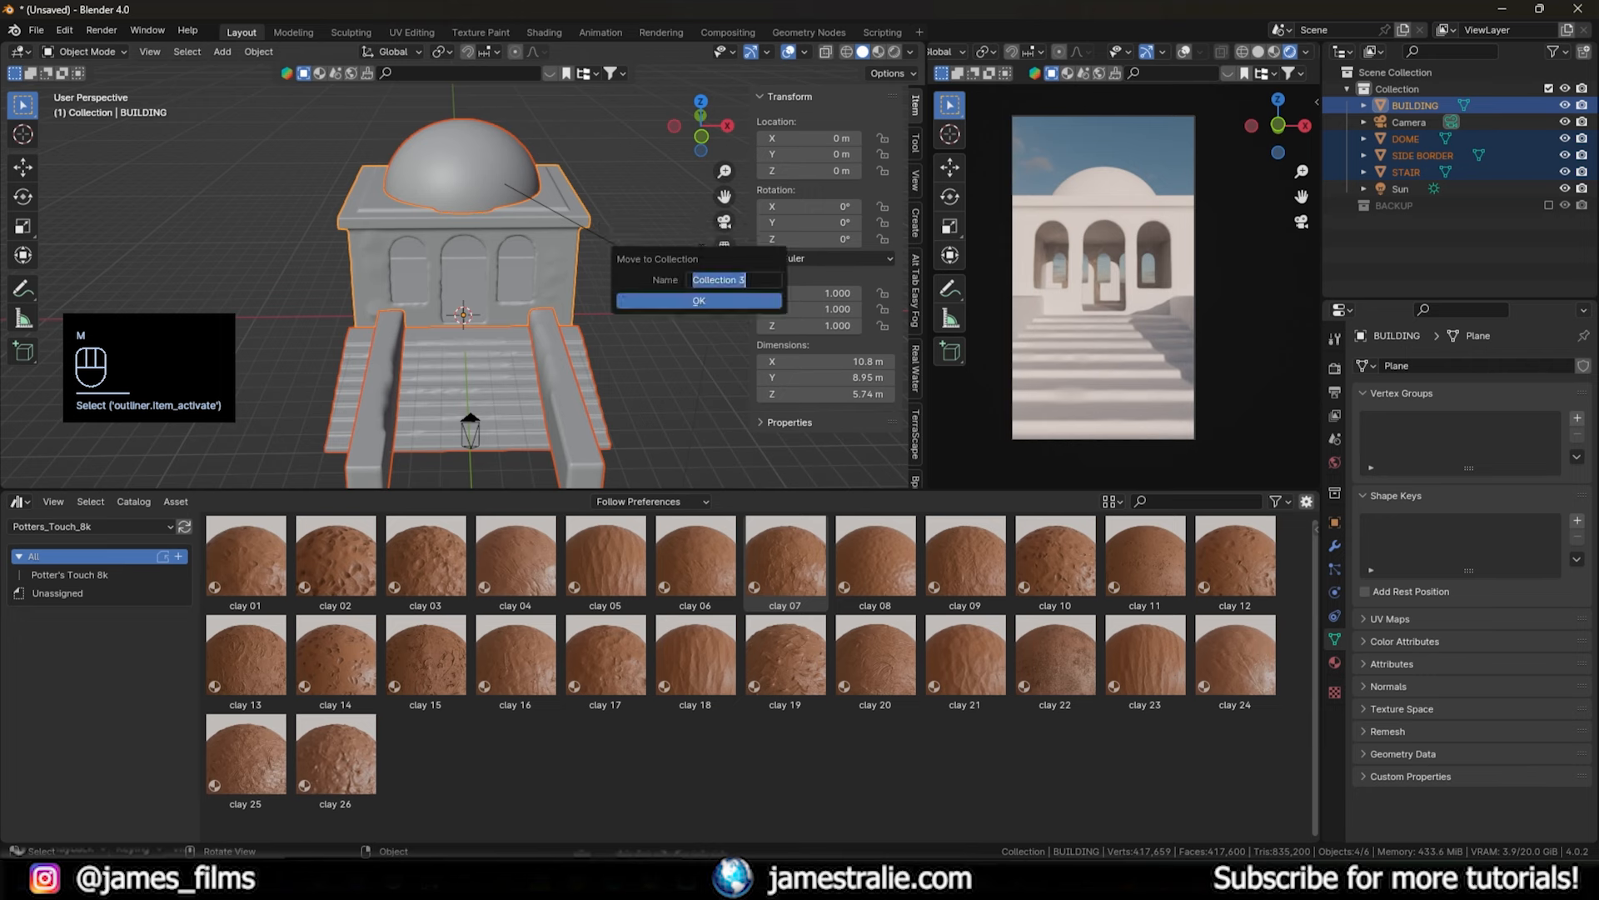
pyautogui.write('BUILDING')
pyautogui.press('Return')
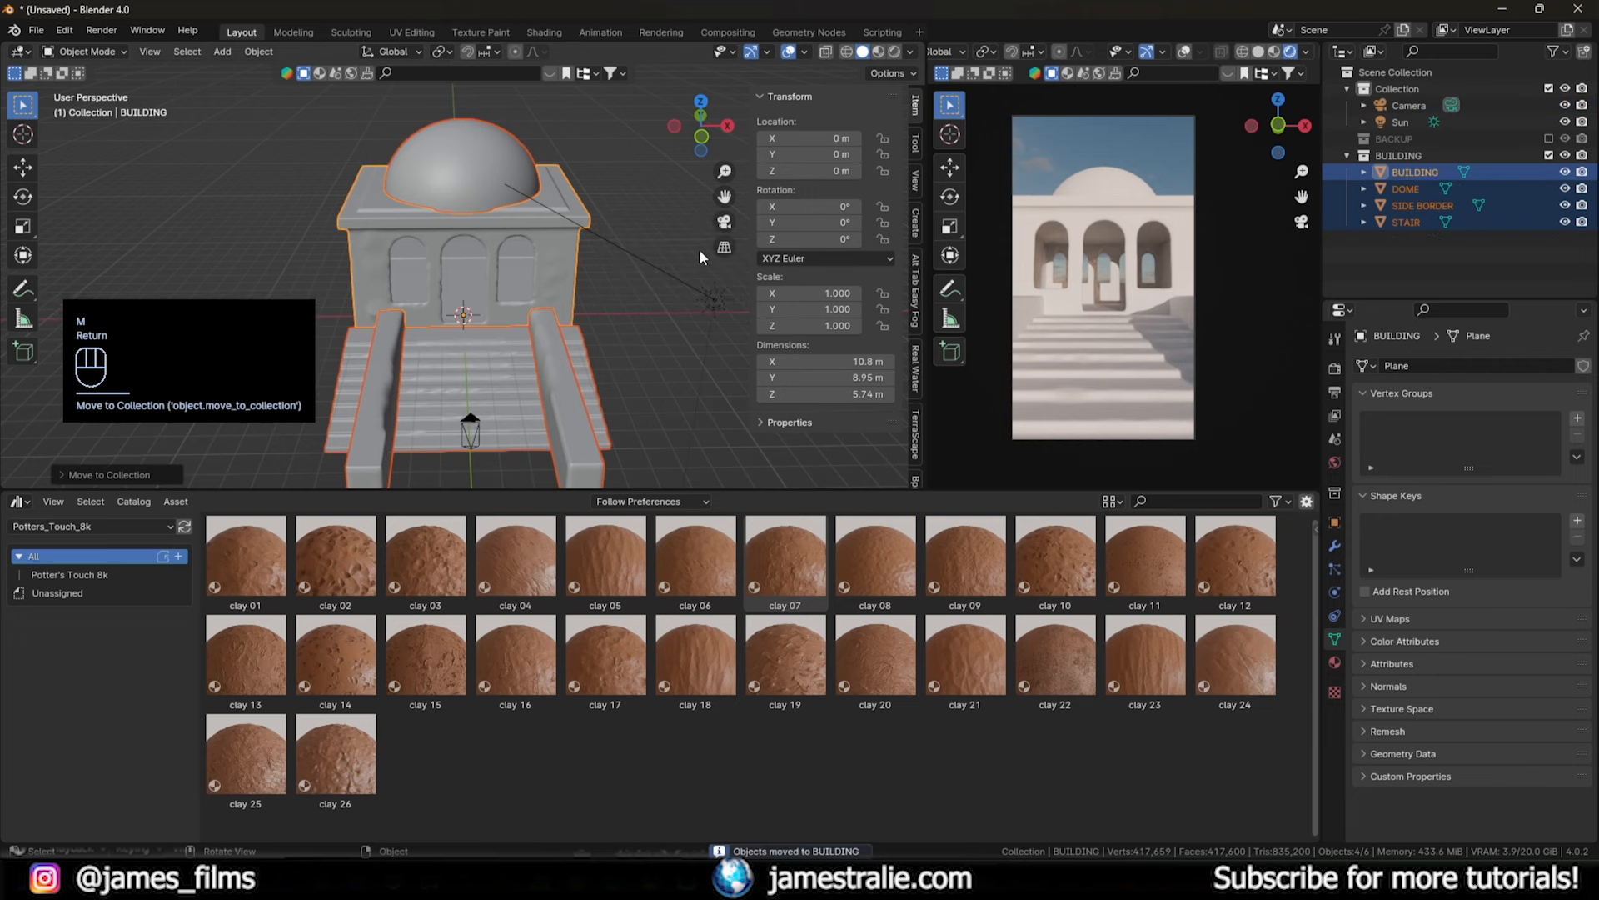
# - Give the BUILDING collection a brown color tag
pyautogui.click(1399, 156)
pyautogui.rightClick(1399, 156)
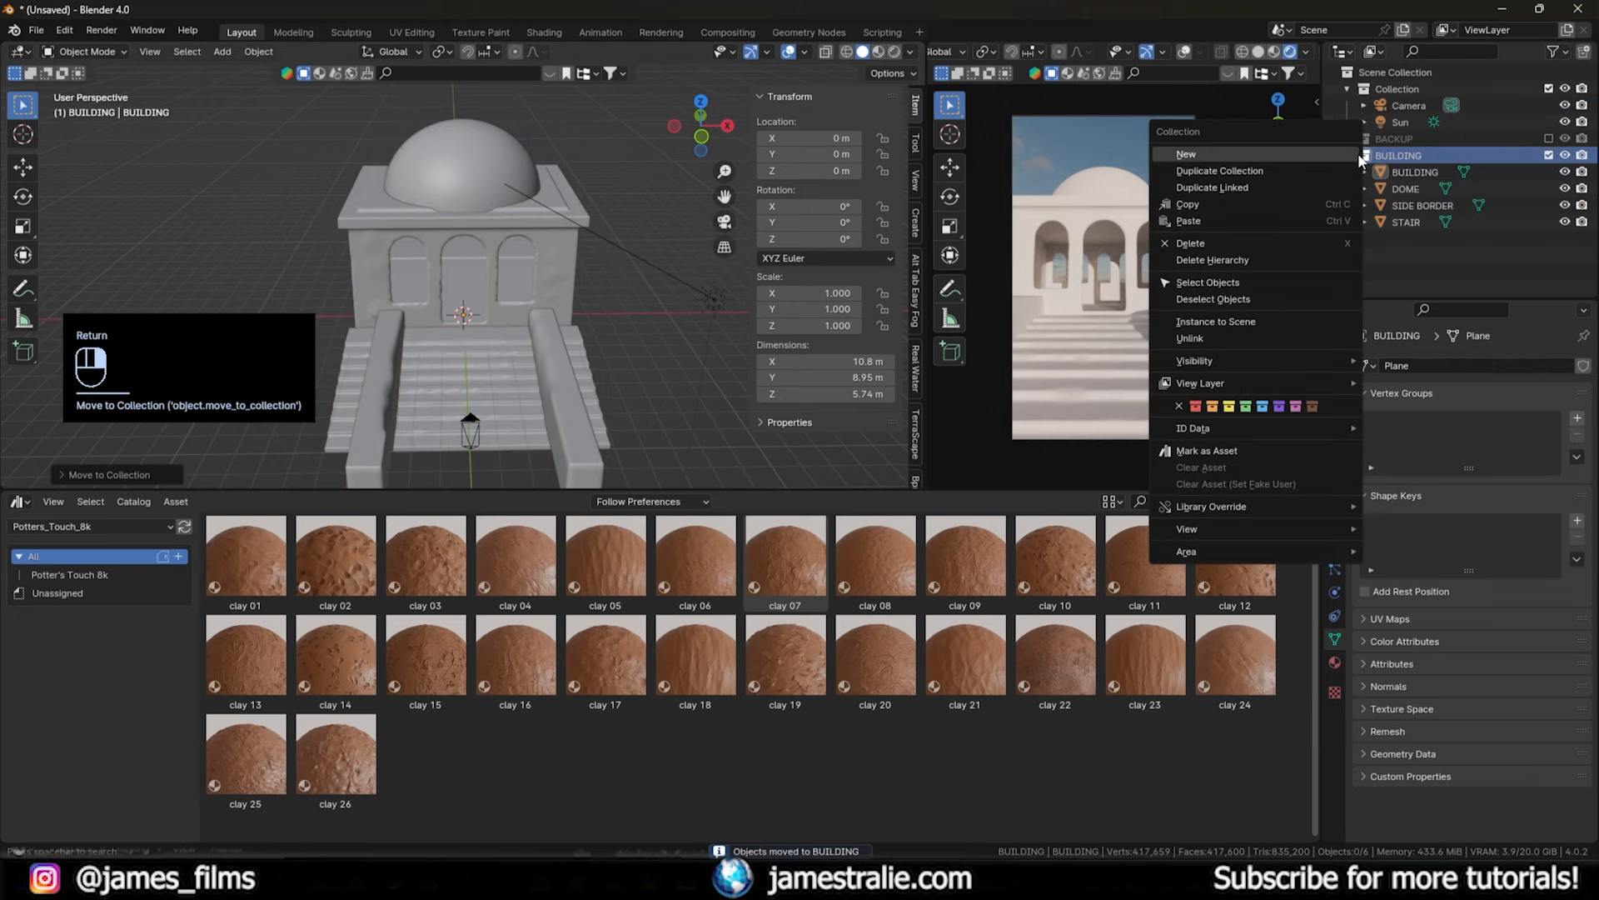
pyautogui.click(1313, 405)
pyautogui.click(1413, 248)
# - Apply the clay 15 material from the Potters_Touch_8k library to the main building
pyautogui.moveTo(591, 338); pyautogui.dragTo(650, 320, button='middle')
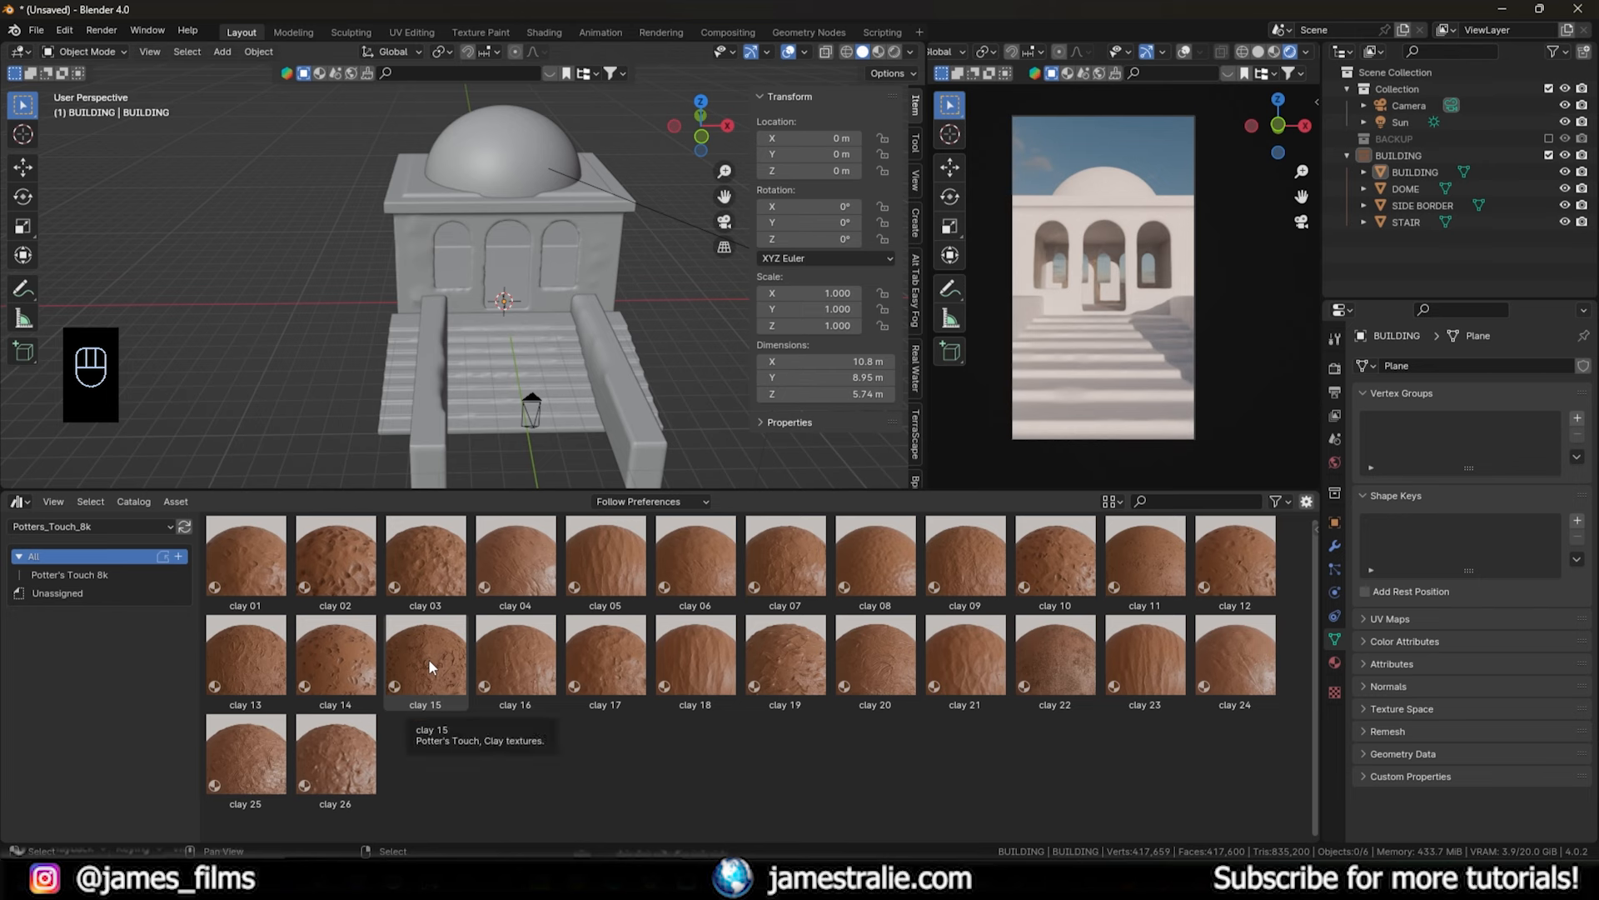
pyautogui.moveTo(428, 658); pyautogui.dragTo(598, 260)
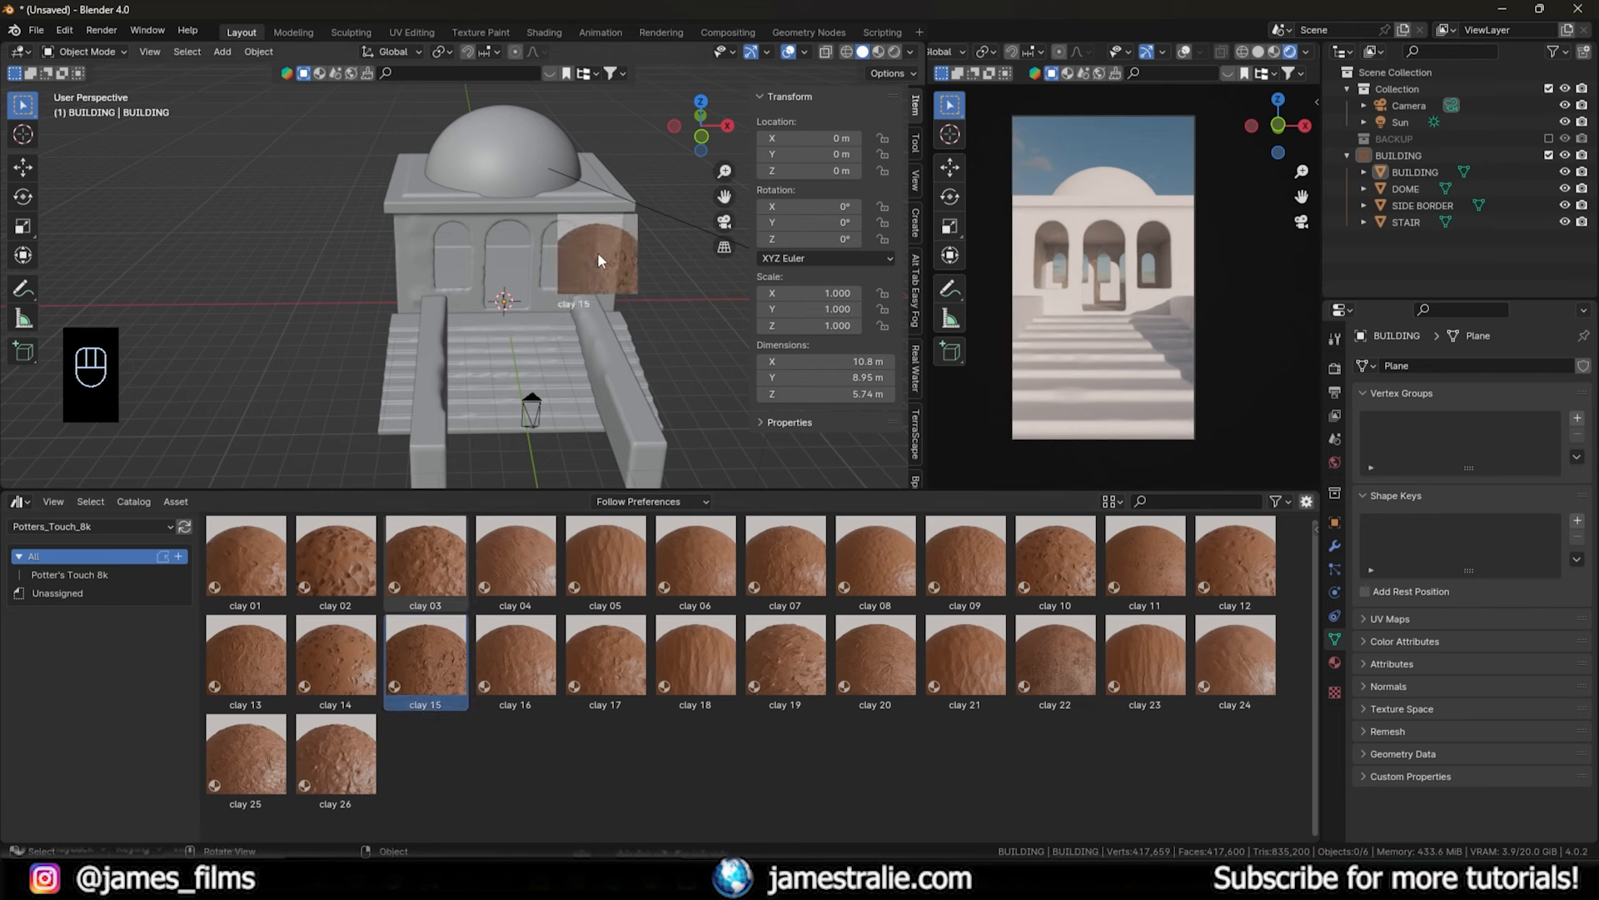
pyautogui.moveTo(571, 338); pyautogui.dragTo(562, 342)
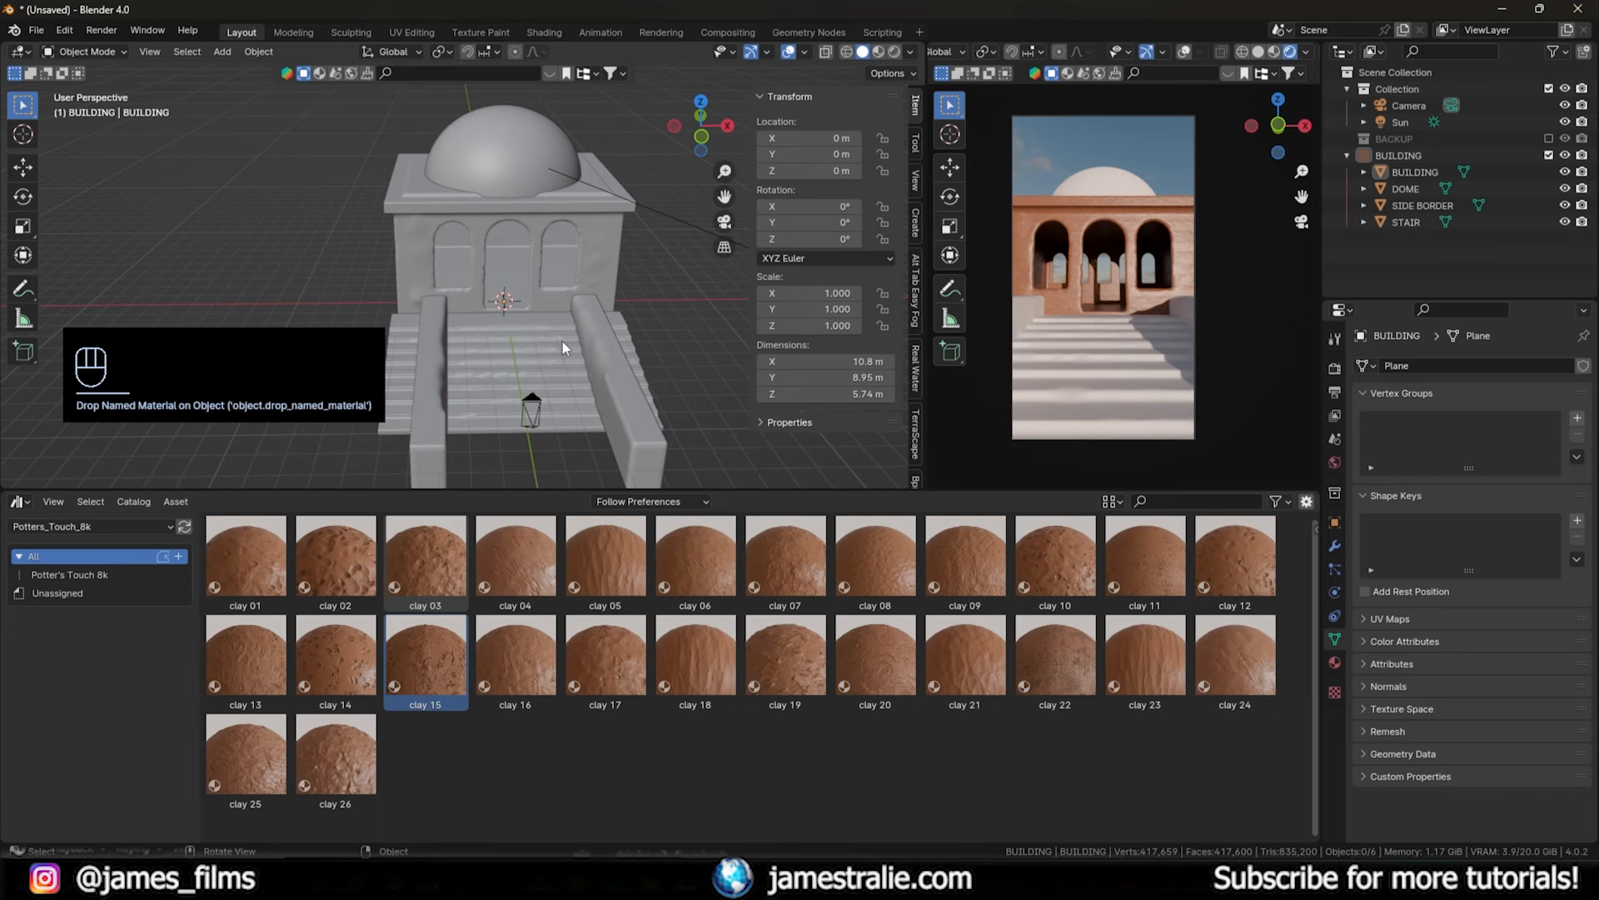
# - Turn the Asset Browser area back into a Shader Editor showing the building's clay 15 nodes
pyautogui.click(15, 502)
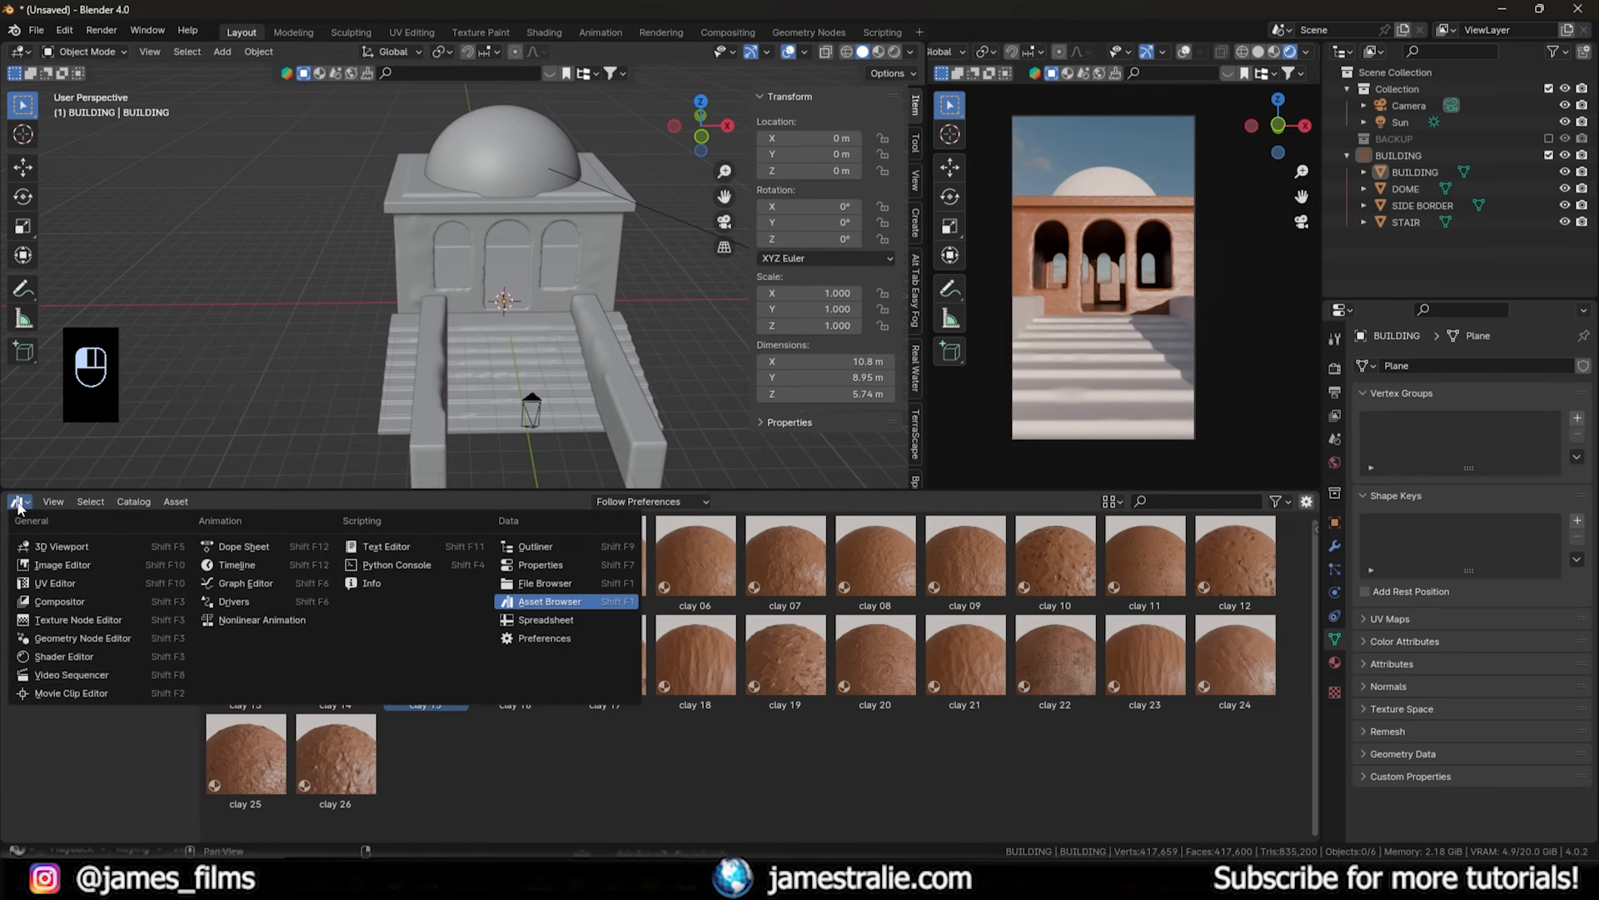
pyautogui.click(87, 661)
pyautogui.moveTo(805, 648); pyautogui.dragTo(437, 585, button='middle')
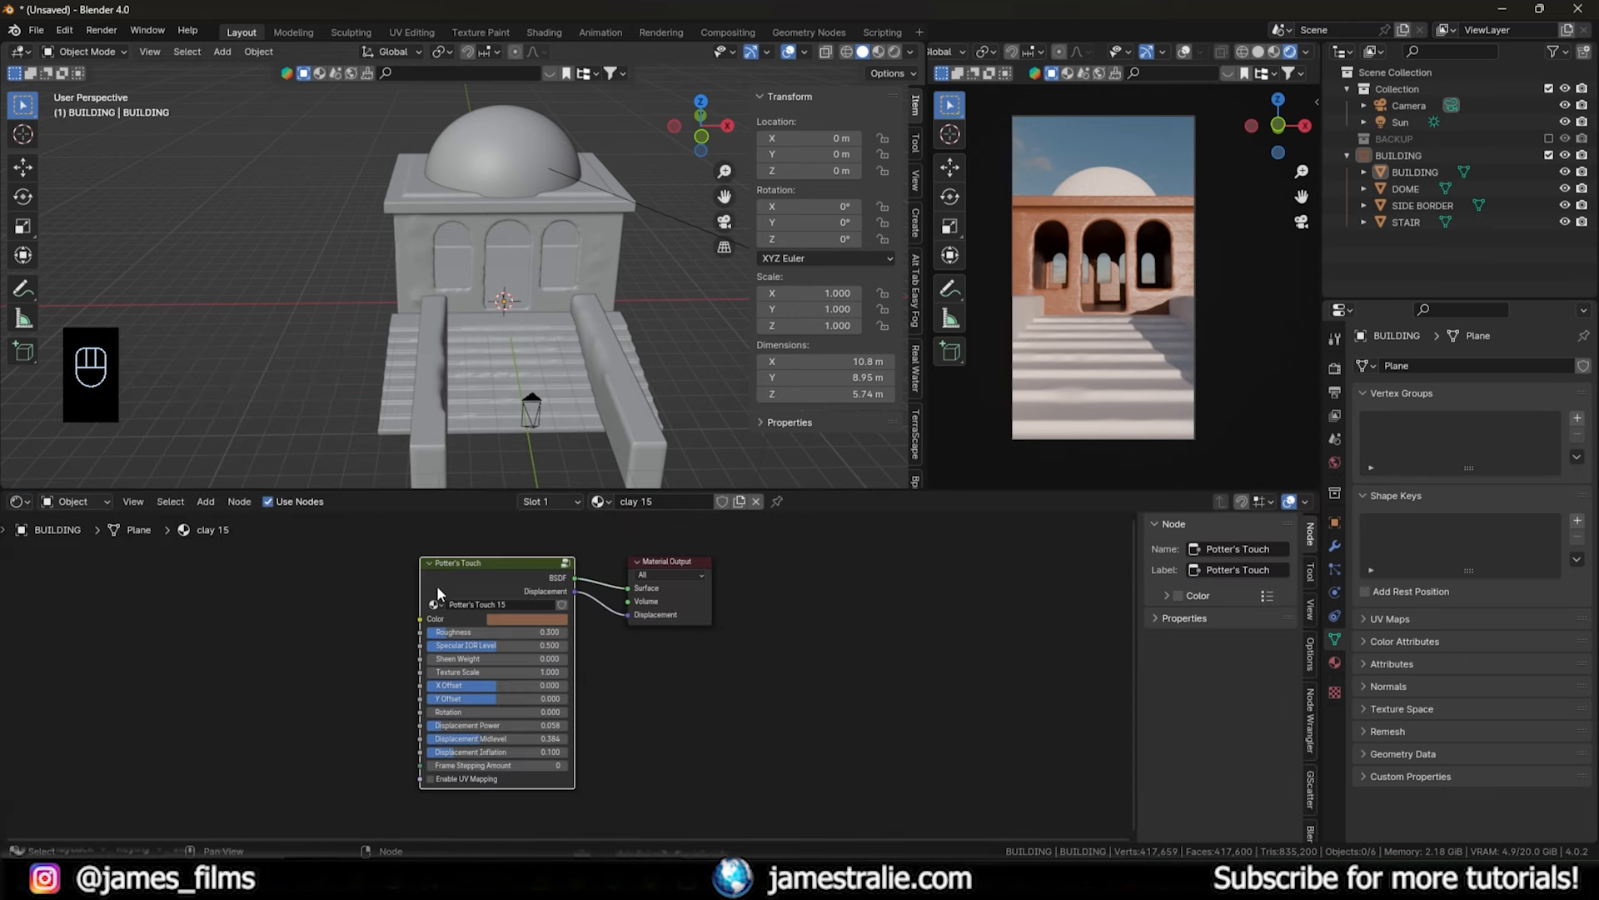
pyautogui.scroll(5, 434, 589)
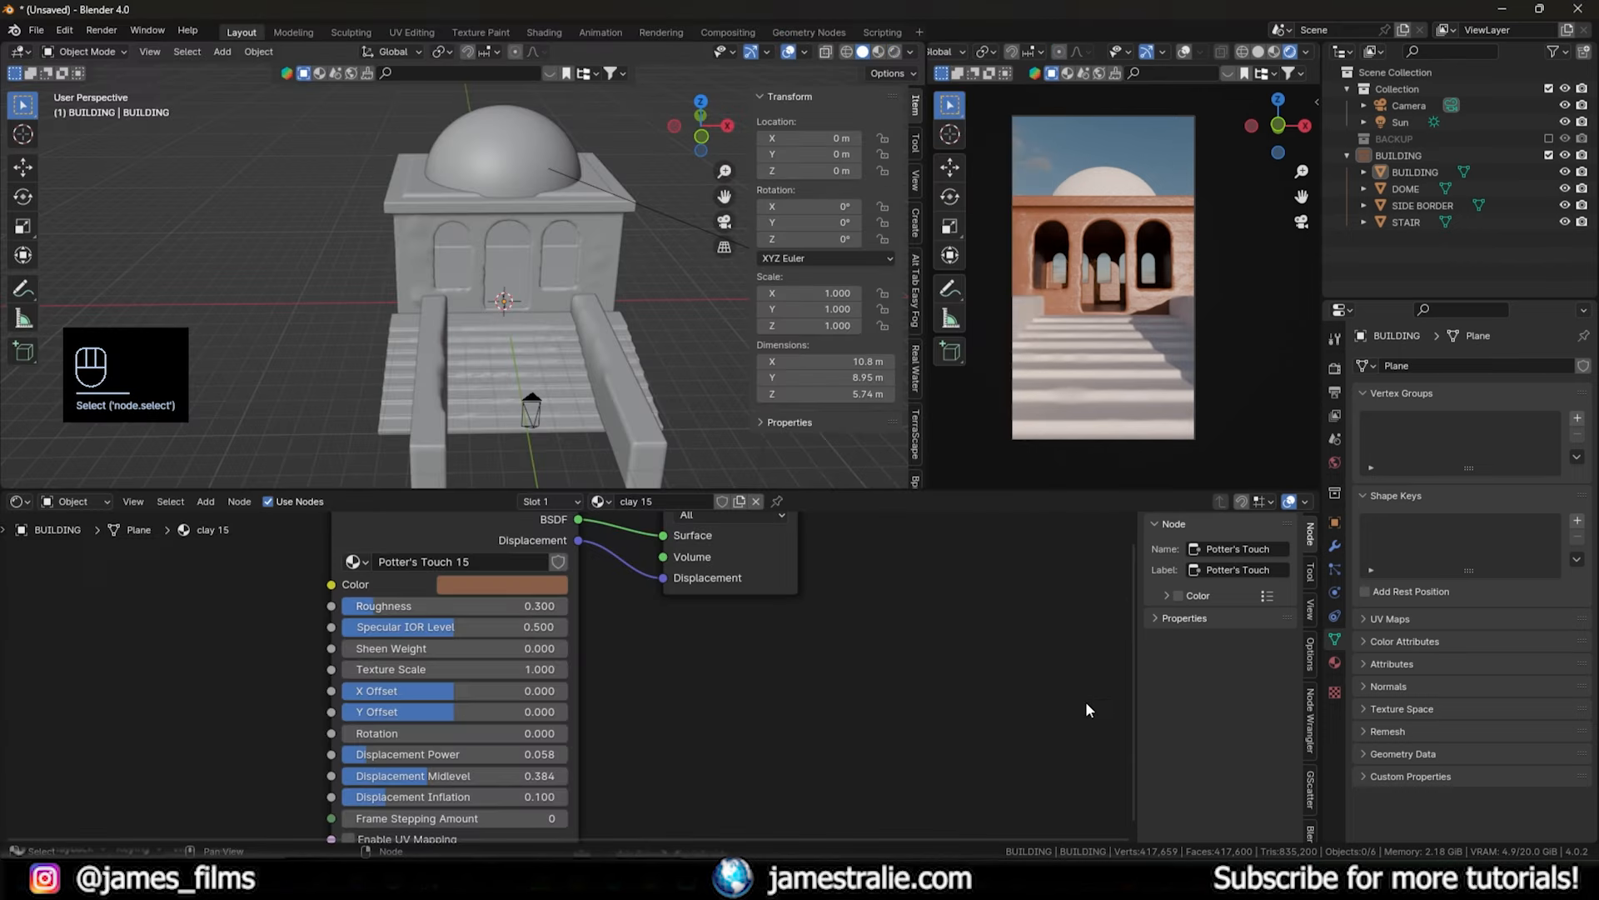
# - Change the building's clay color on the Potter's Touch node to a very pale bluish white with value 0.997
pyautogui.click(519, 586)
pyautogui.scroll(-1, 637, 645)
pyautogui.scroll(3, 455, 583)
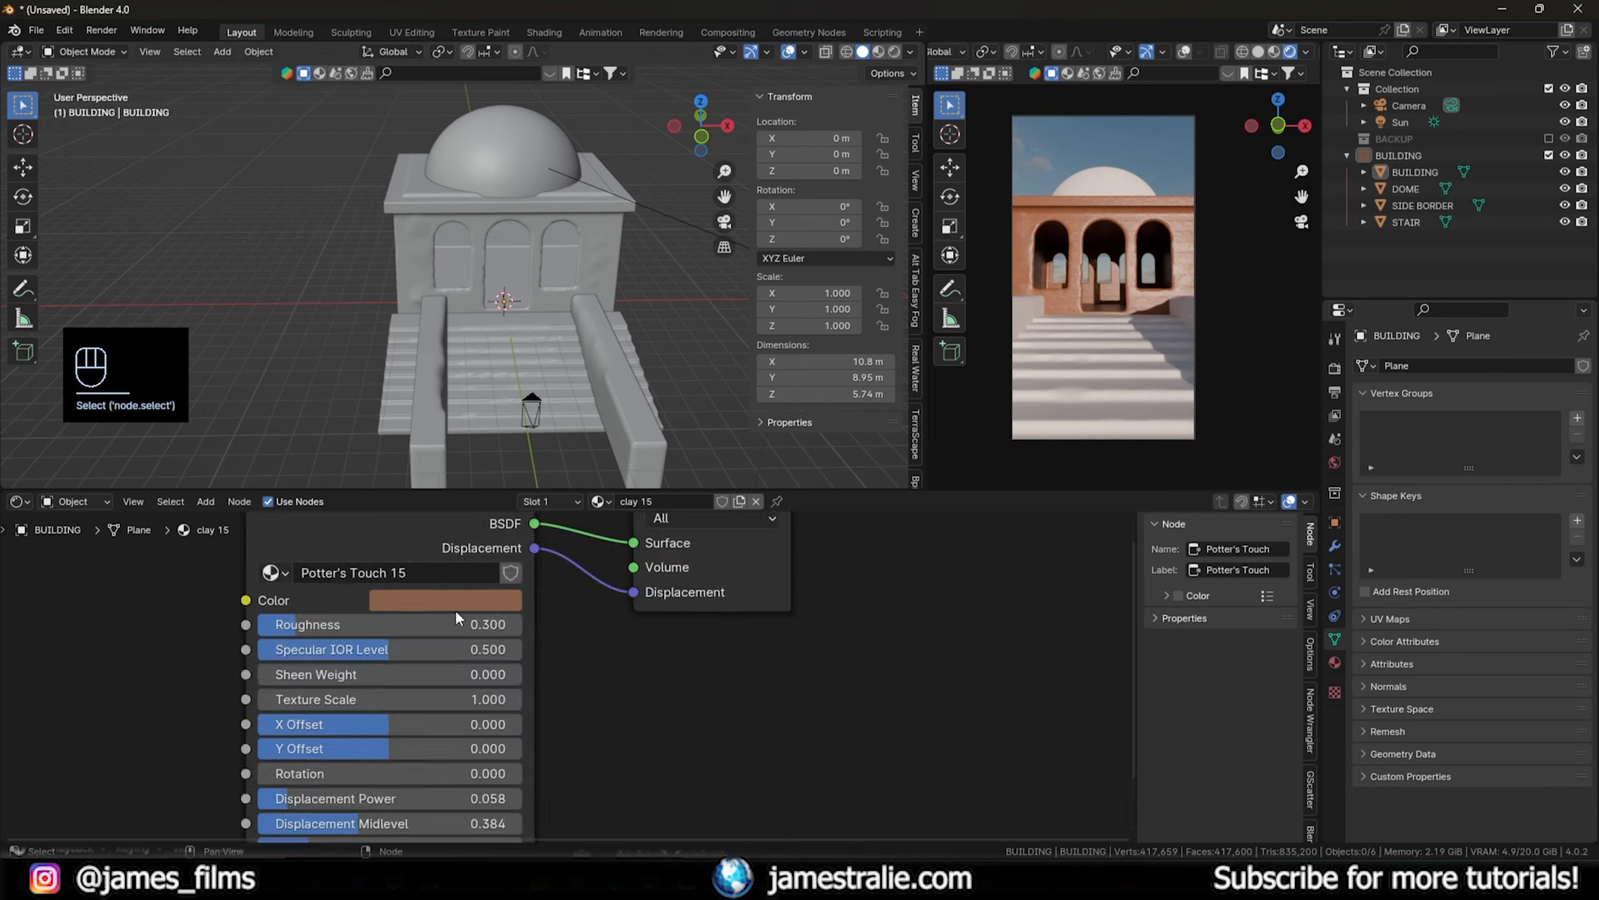
pyautogui.moveTo(481, 679); pyautogui.dragTo(513, 694, button='middle')
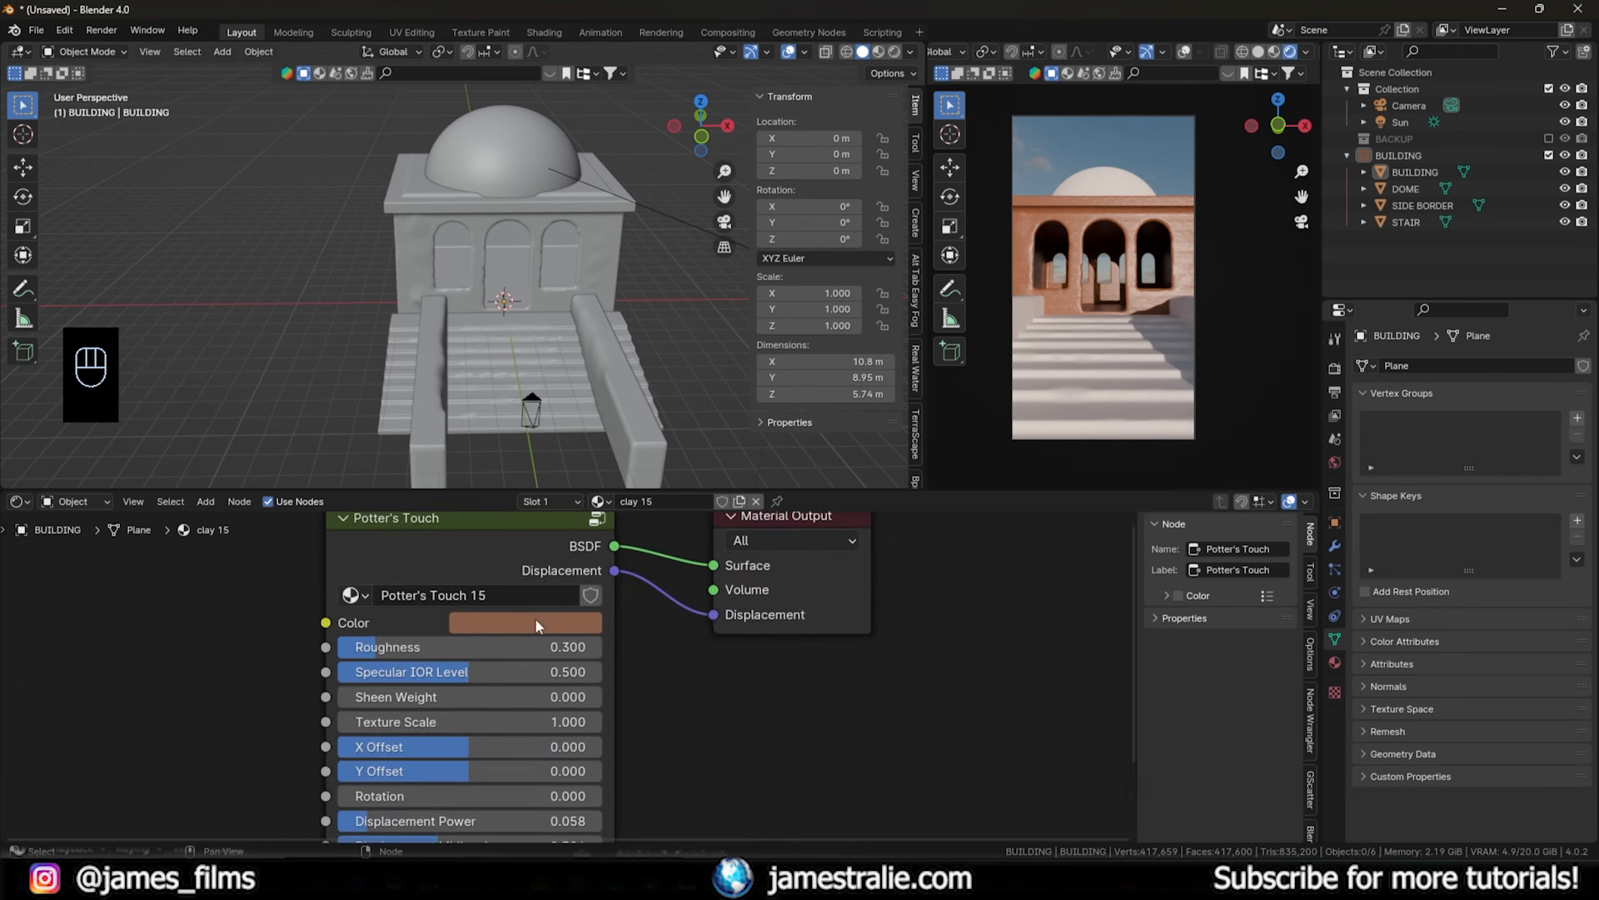
pyautogui.click(534, 617)
pyautogui.moveTo(578, 349); pyautogui.dragTo(563, 376)
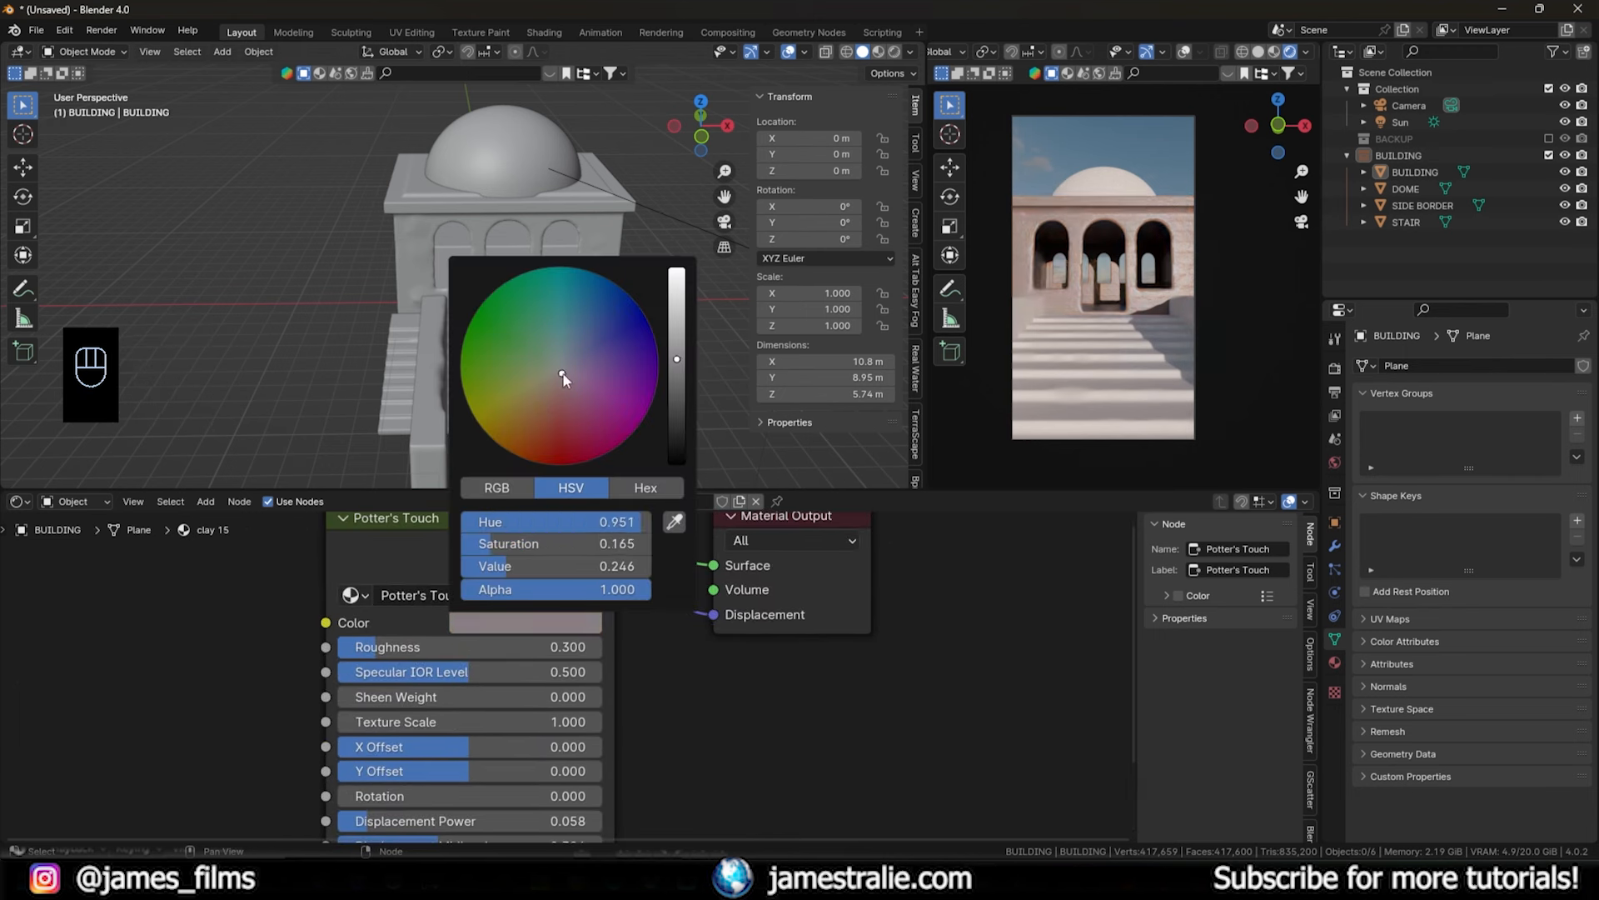
pyautogui.moveTo(670, 308); pyautogui.dragTo(677, 269)
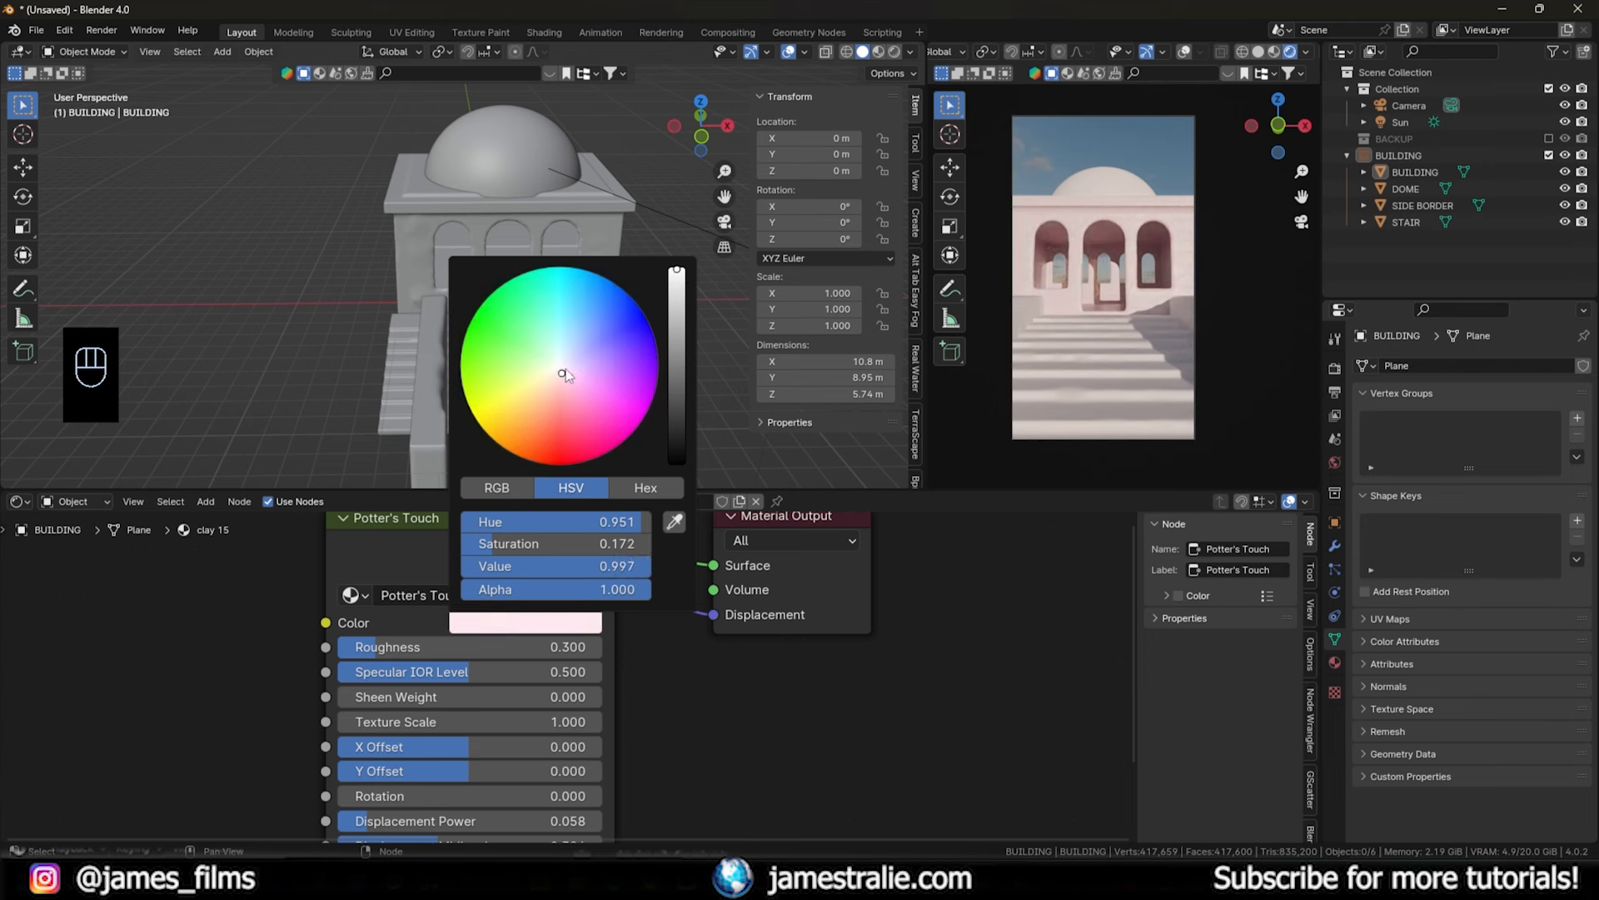
pyautogui.click(563, 364)
pyautogui.moveTo(562, 364); pyautogui.dragTo(565, 359)
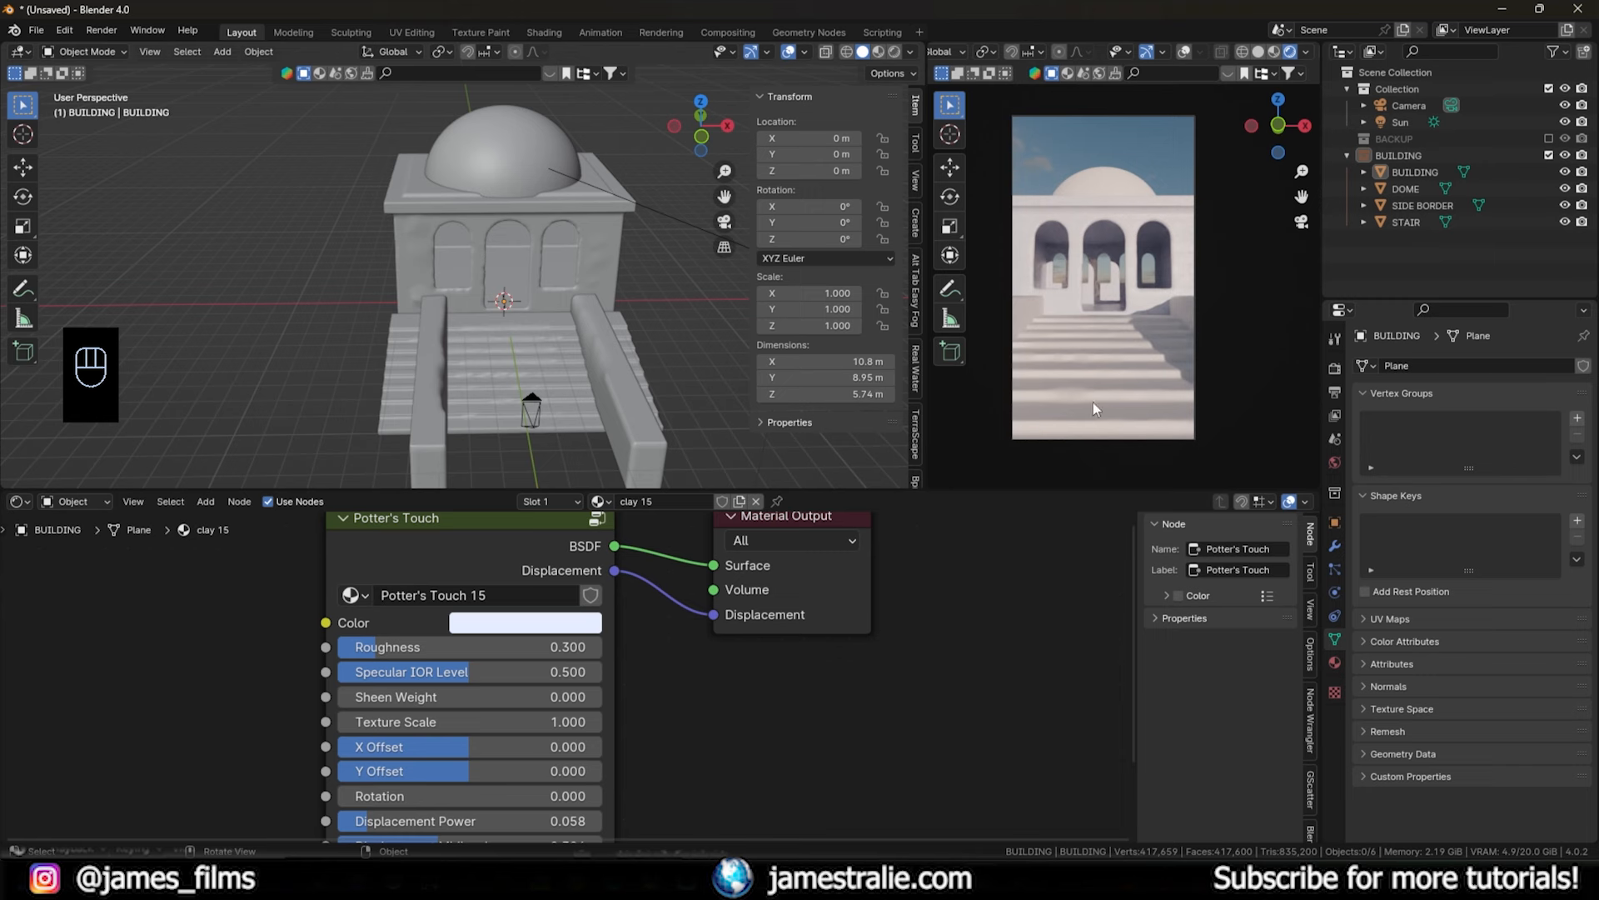
# - Check the clay detail up close on the arches, and raise the material's Displacement Power to 0.266, easing it back to 0.215
pyautogui.scroll(6, 1092, 402)
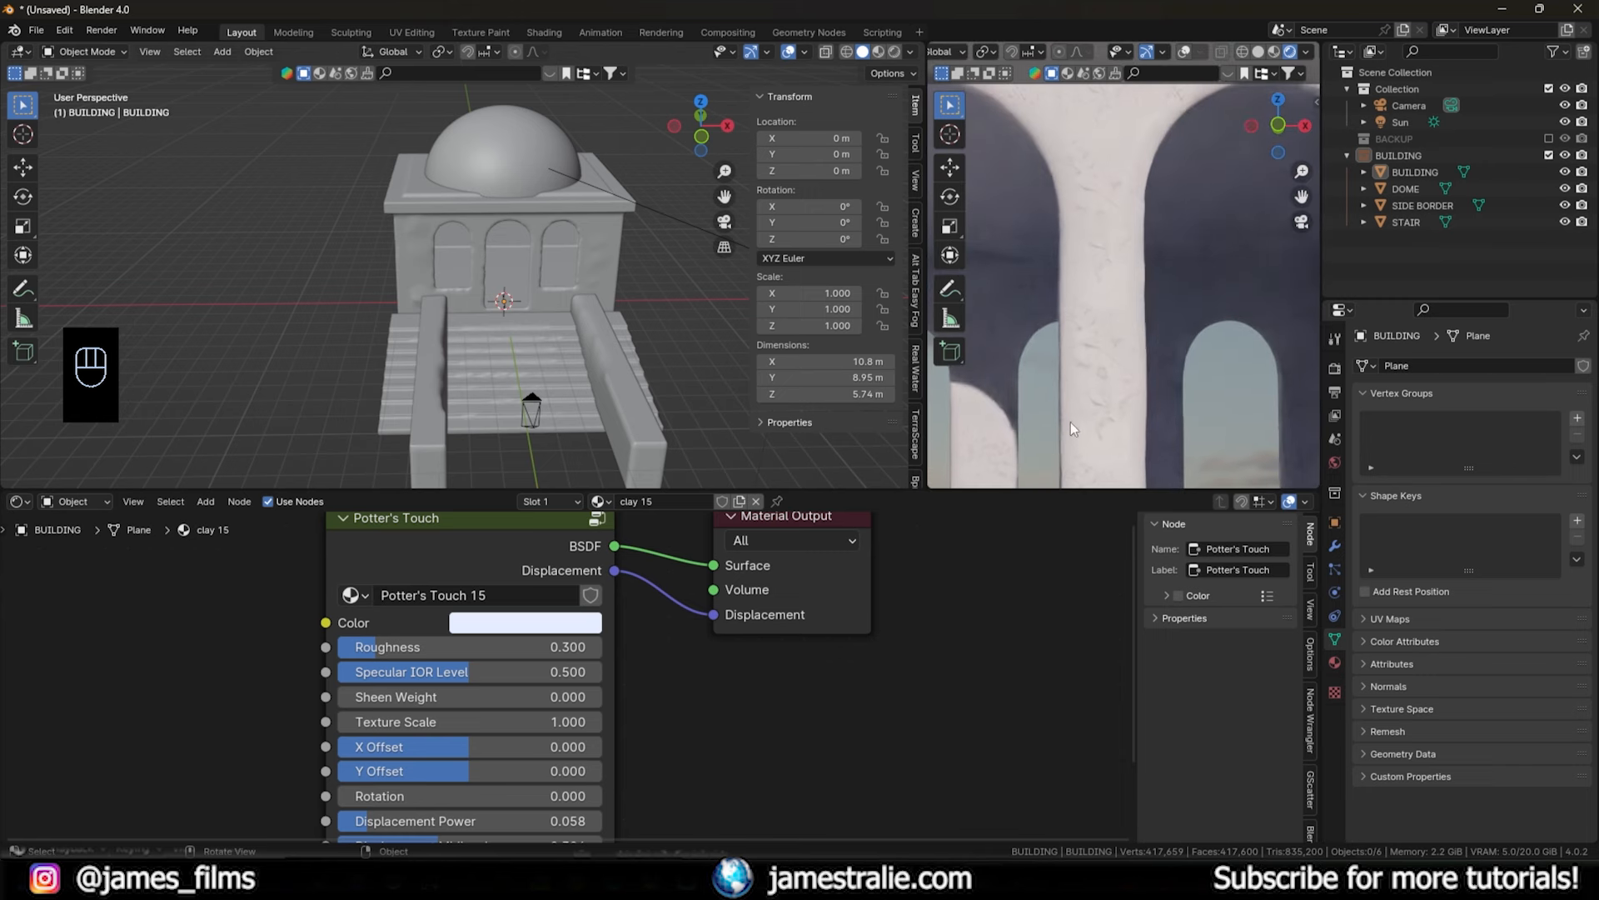
pyautogui.scroll(-3, 1138, 293)
pyautogui.keyDown('shift'); pyautogui.moveTo(1147, 238); pyautogui.dragTo(1089, 301, button='middle'); pyautogui.keyUp('shift')
pyautogui.scroll(3, 1090, 294)
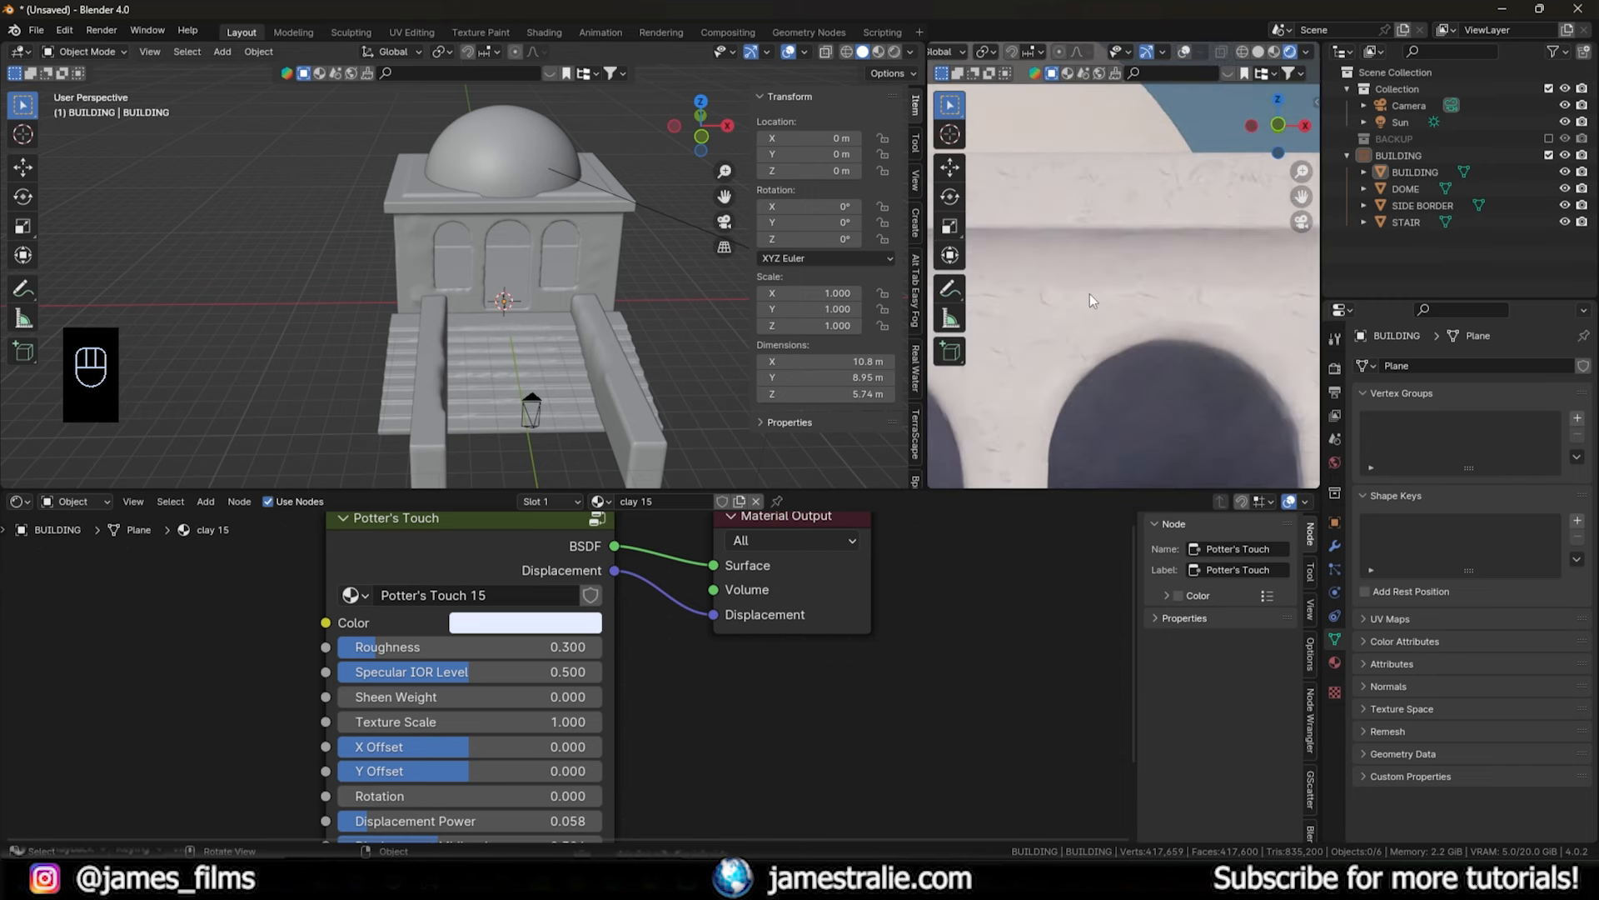
pyautogui.scroll(2, 1089, 293)
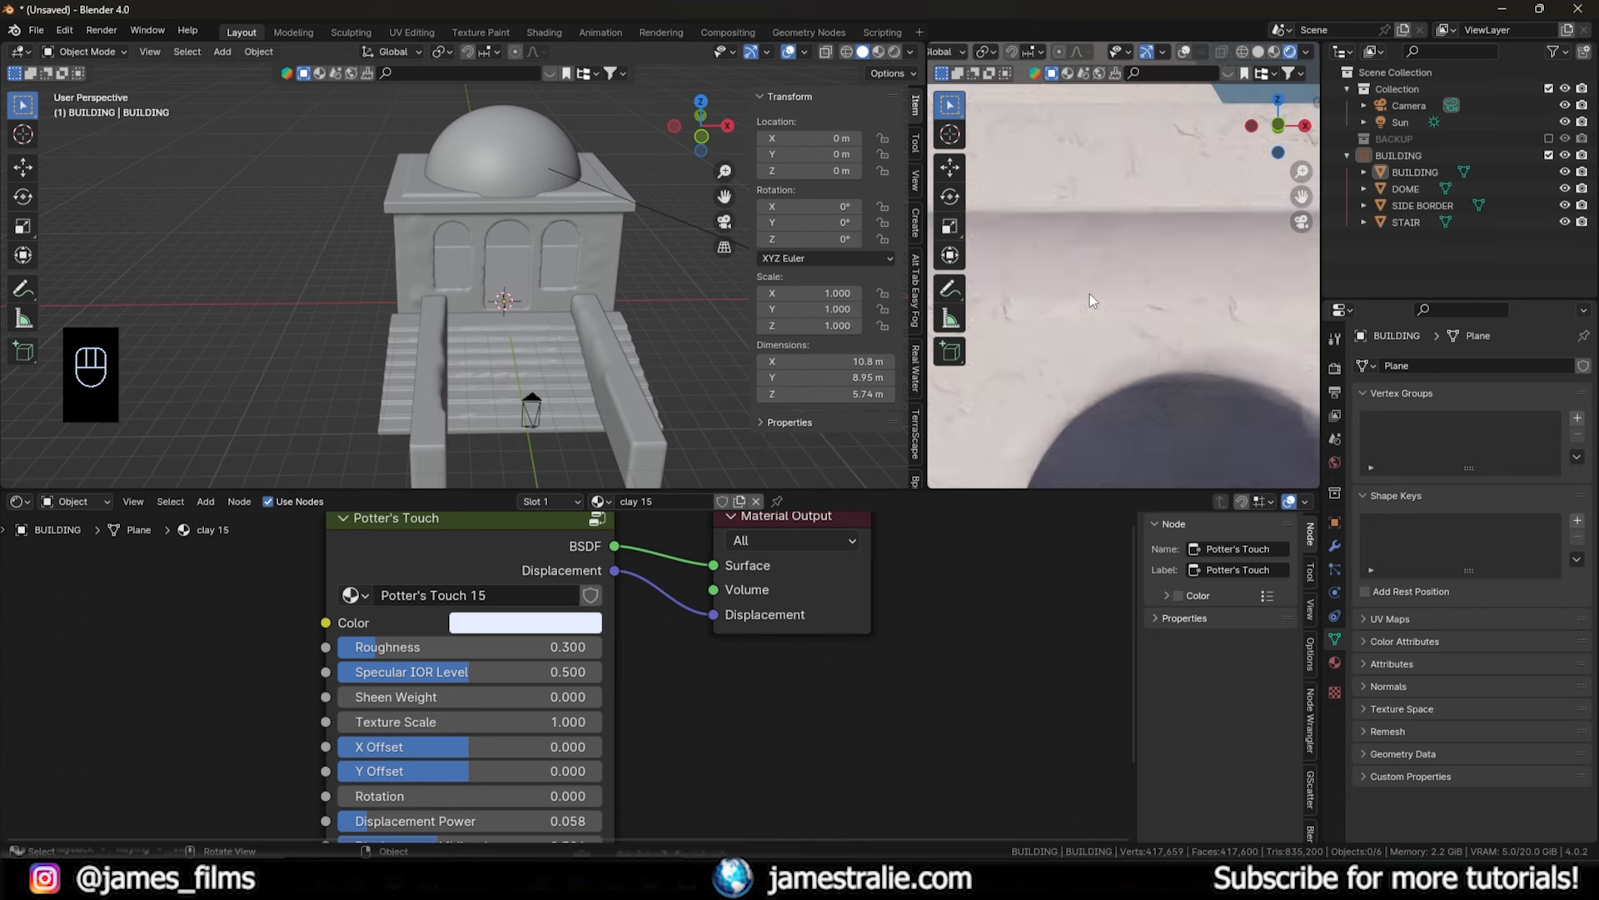
pyautogui.moveTo(634, 808); pyautogui.dragTo(665, 693, button='middle')
pyautogui.moveTo(422, 712); pyautogui.dragTo(532, 711)
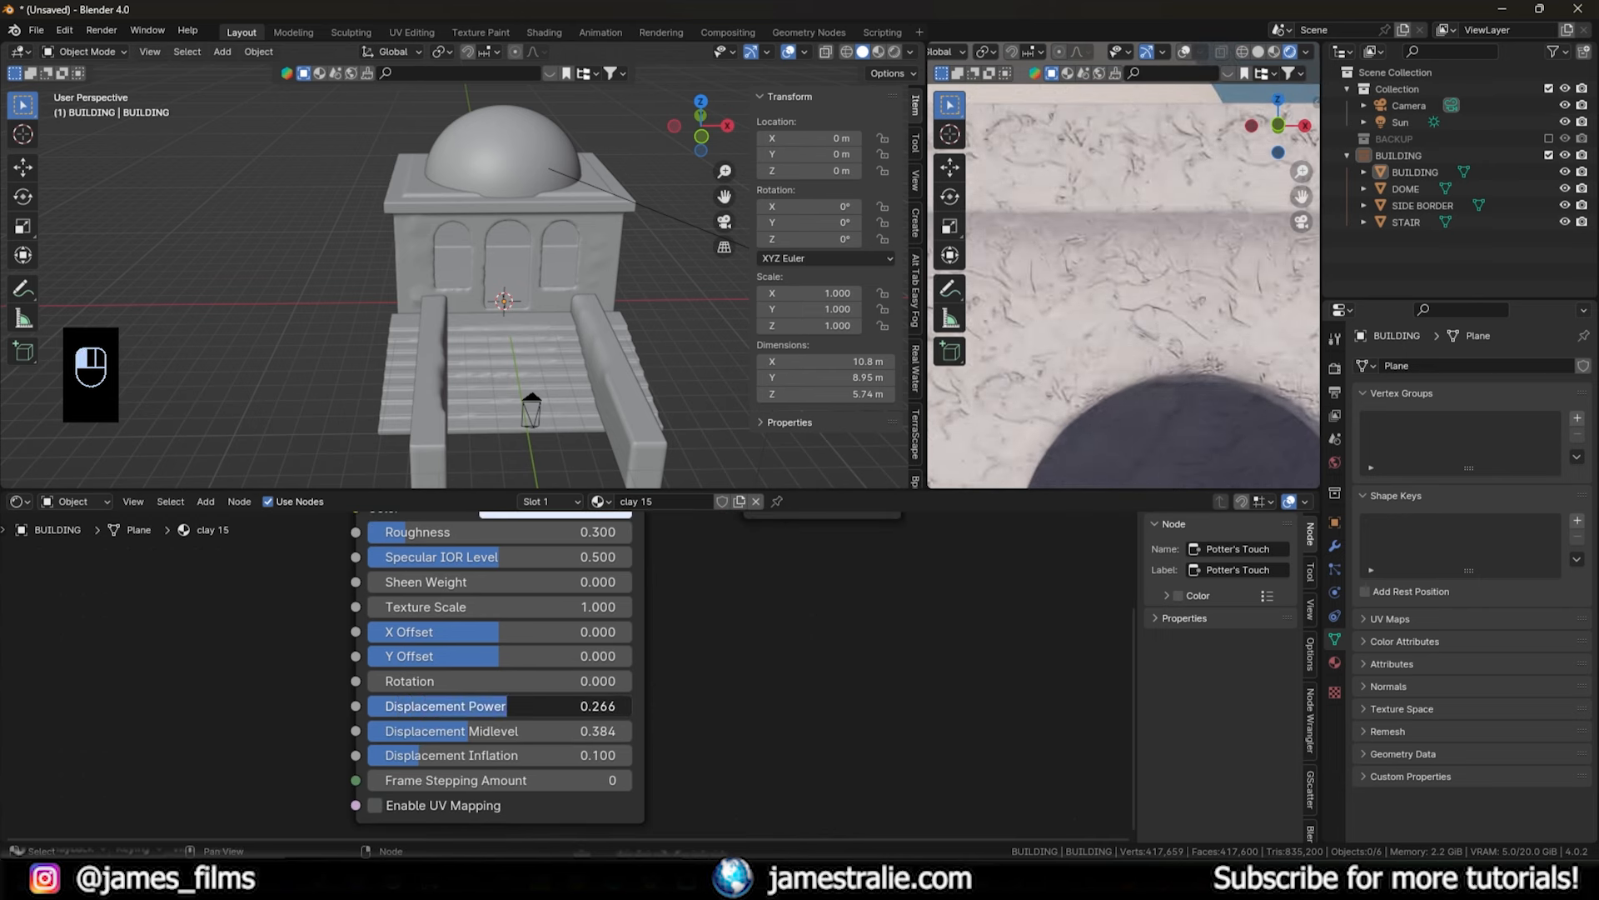
pyautogui.moveTo(532, 711); pyautogui.dragTo(505, 712)
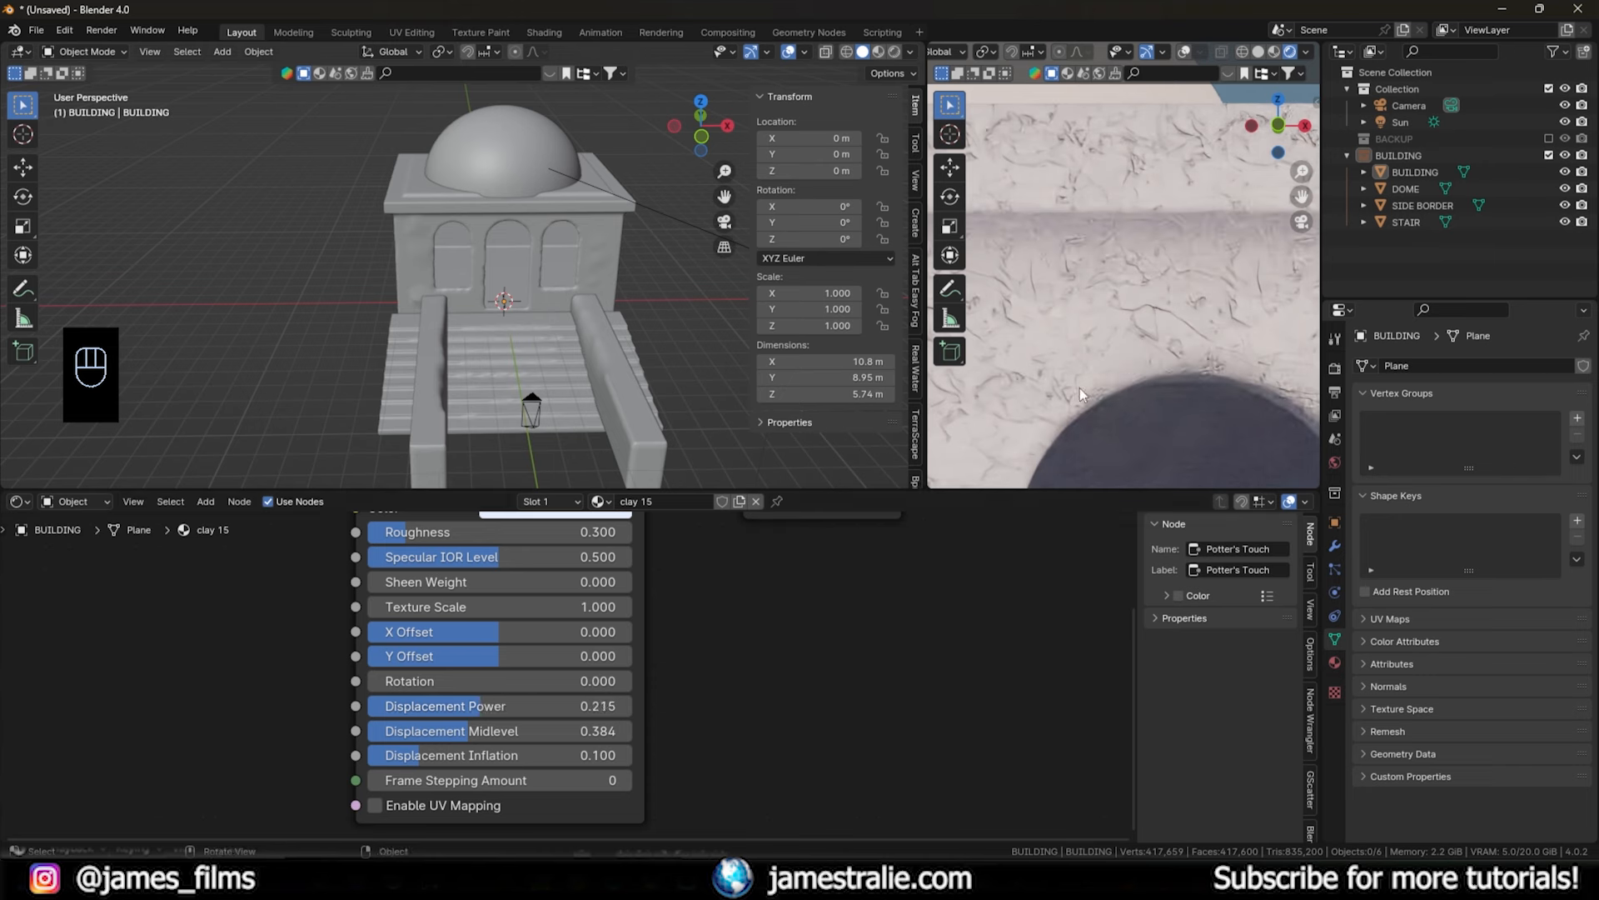
# - Set the building clay's Displacement Midlevel to 0.295 and its Displacement Power to 0.130
pyautogui.scroll(-3, 1125, 367)
pyautogui.keyDown('shift'); pyautogui.moveTo(1124, 369); pyautogui.dragTo(1307, 280, button='middle'); pyautogui.keyUp('shift')
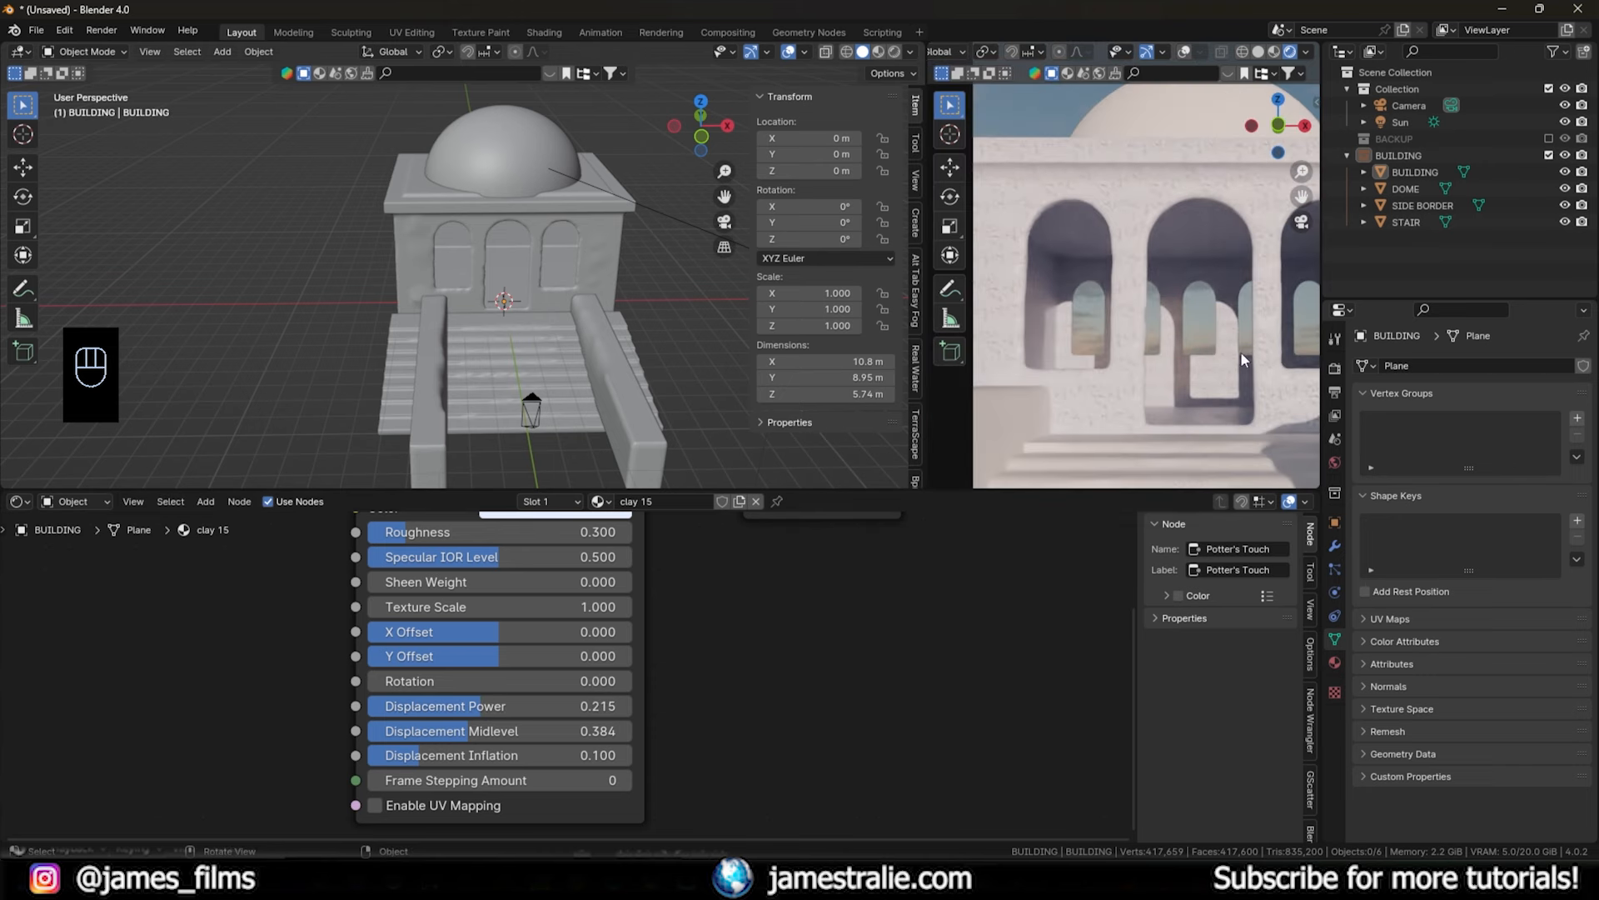
pyautogui.scroll(2, 1198, 378)
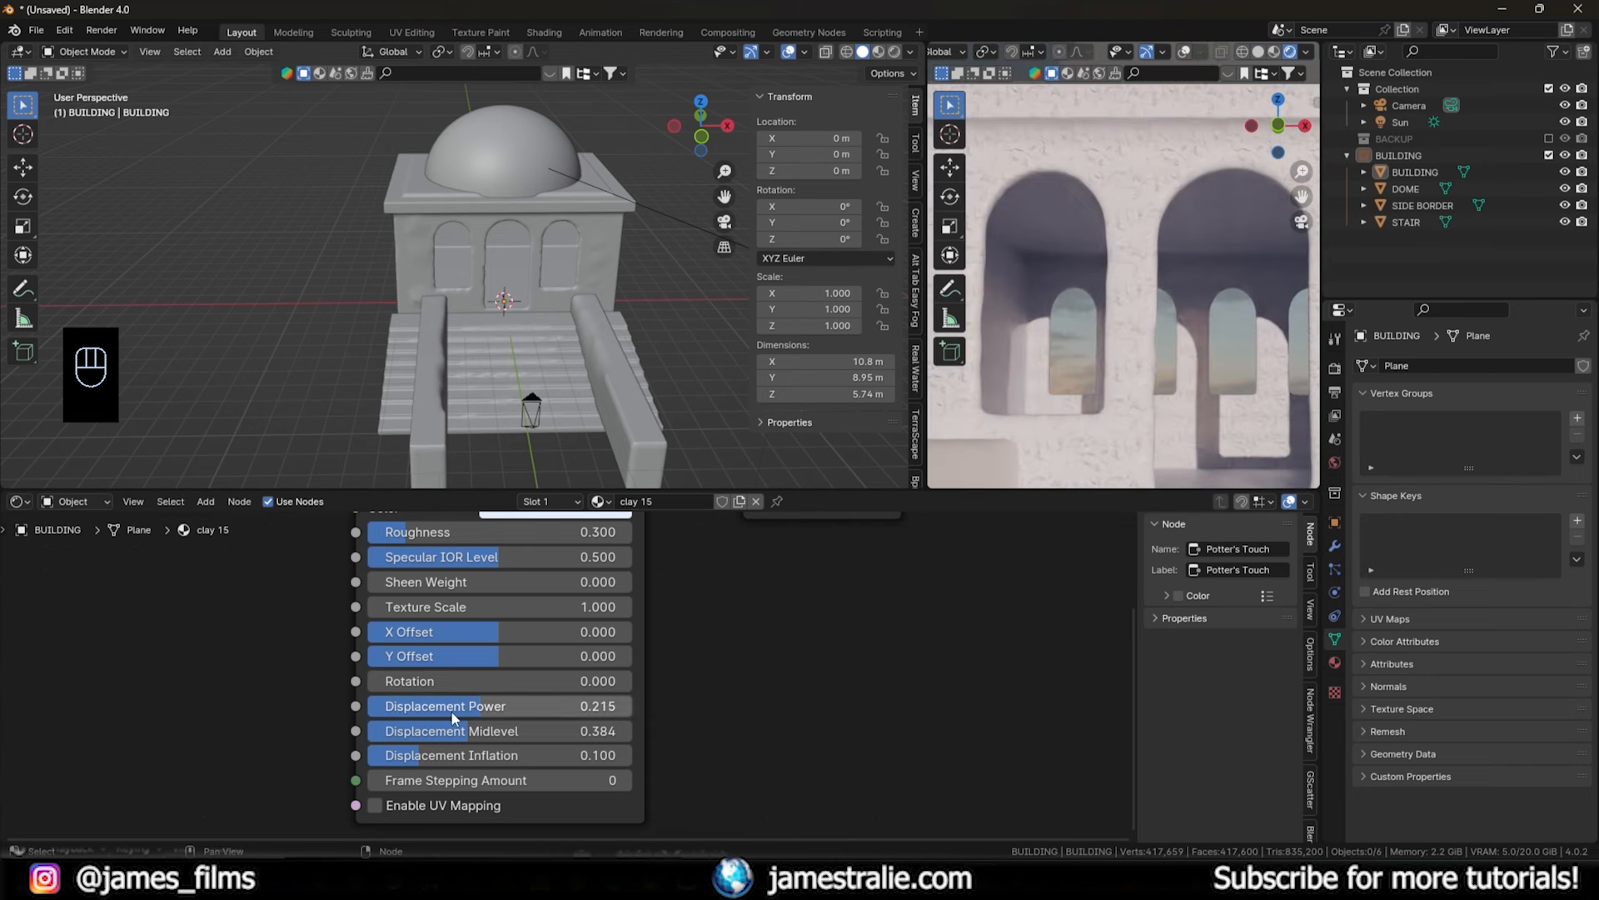
pyautogui.moveTo(468, 732); pyautogui.dragTo(442, 705)
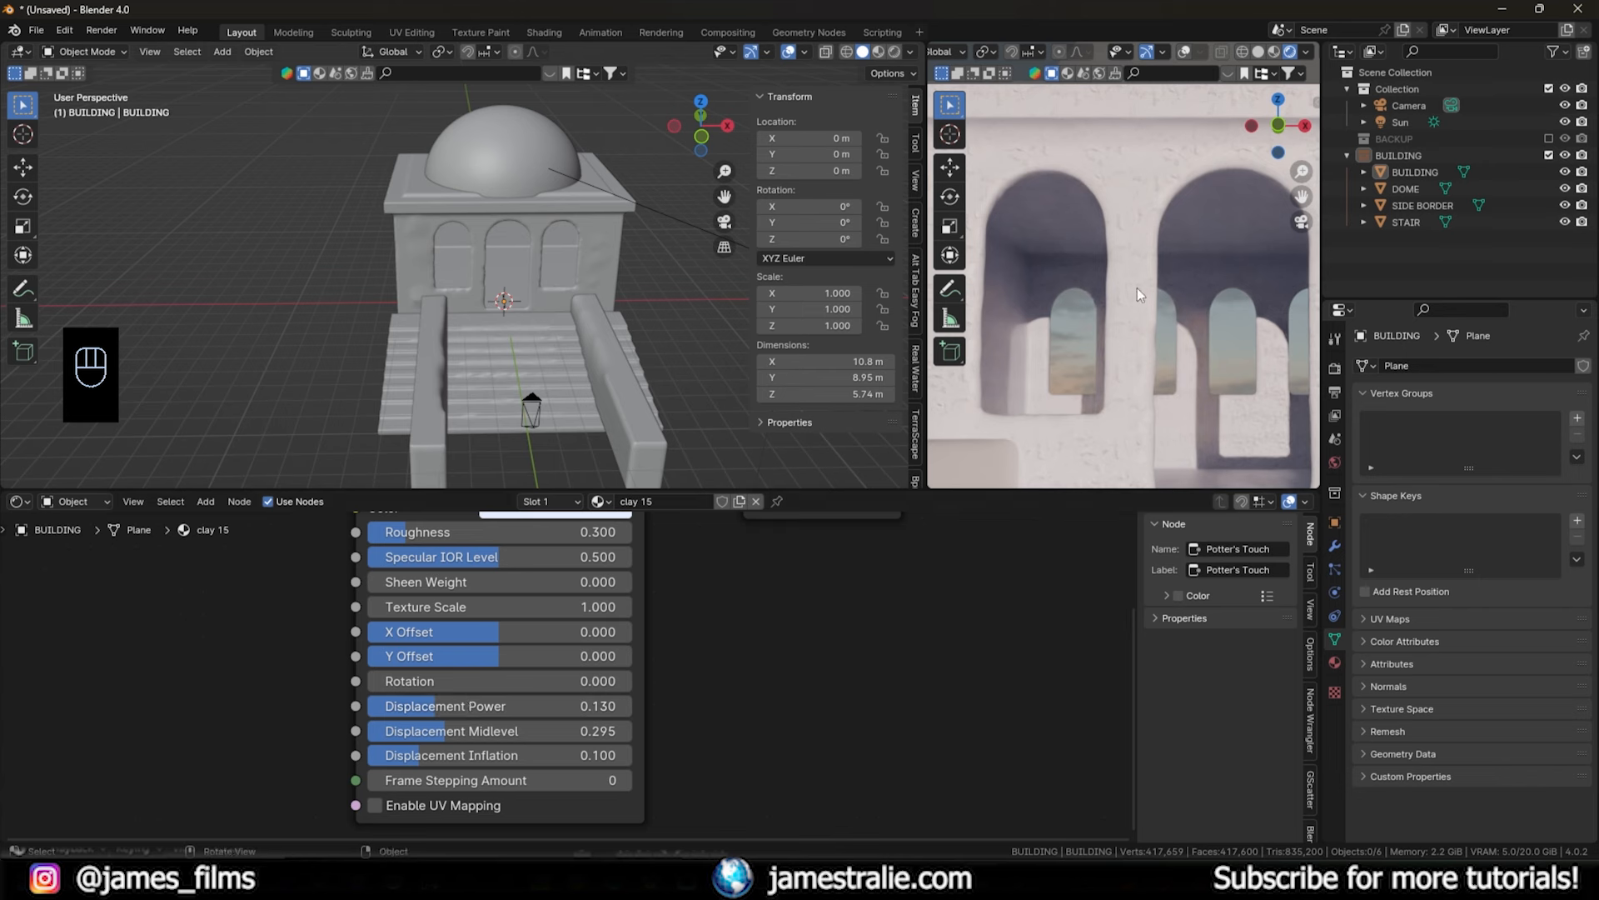
# - Lower the Texture Scale of the building's clay material to 0.700 and check the arches
pyautogui.scroll(-3, 1136, 288)
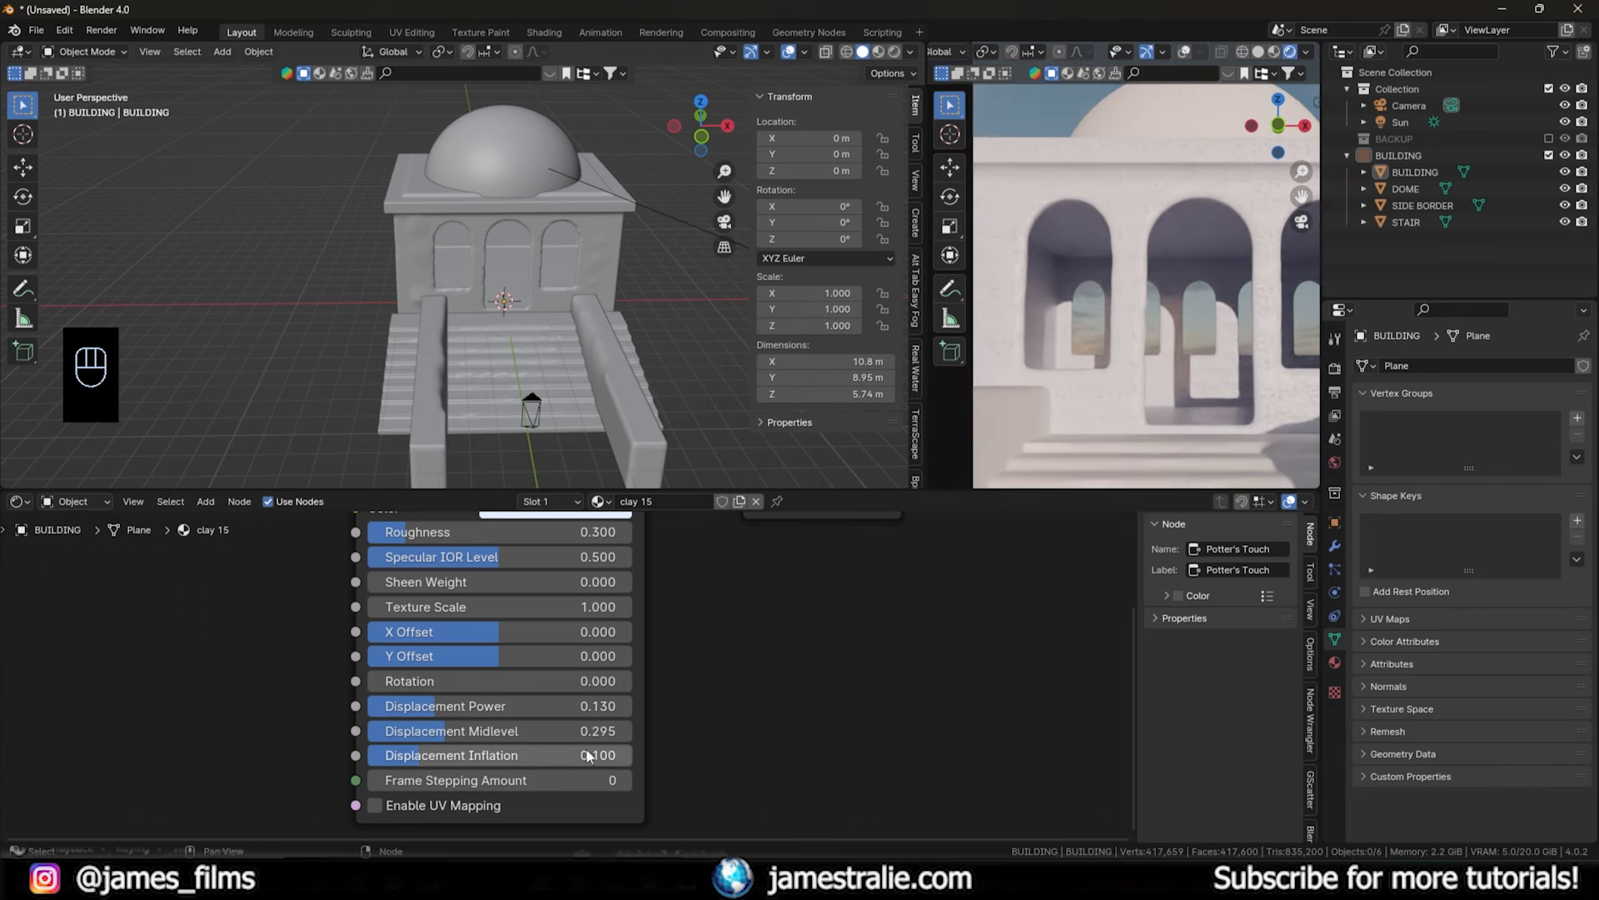
pyautogui.scroll(2, 571, 675)
pyautogui.click(319, 596)
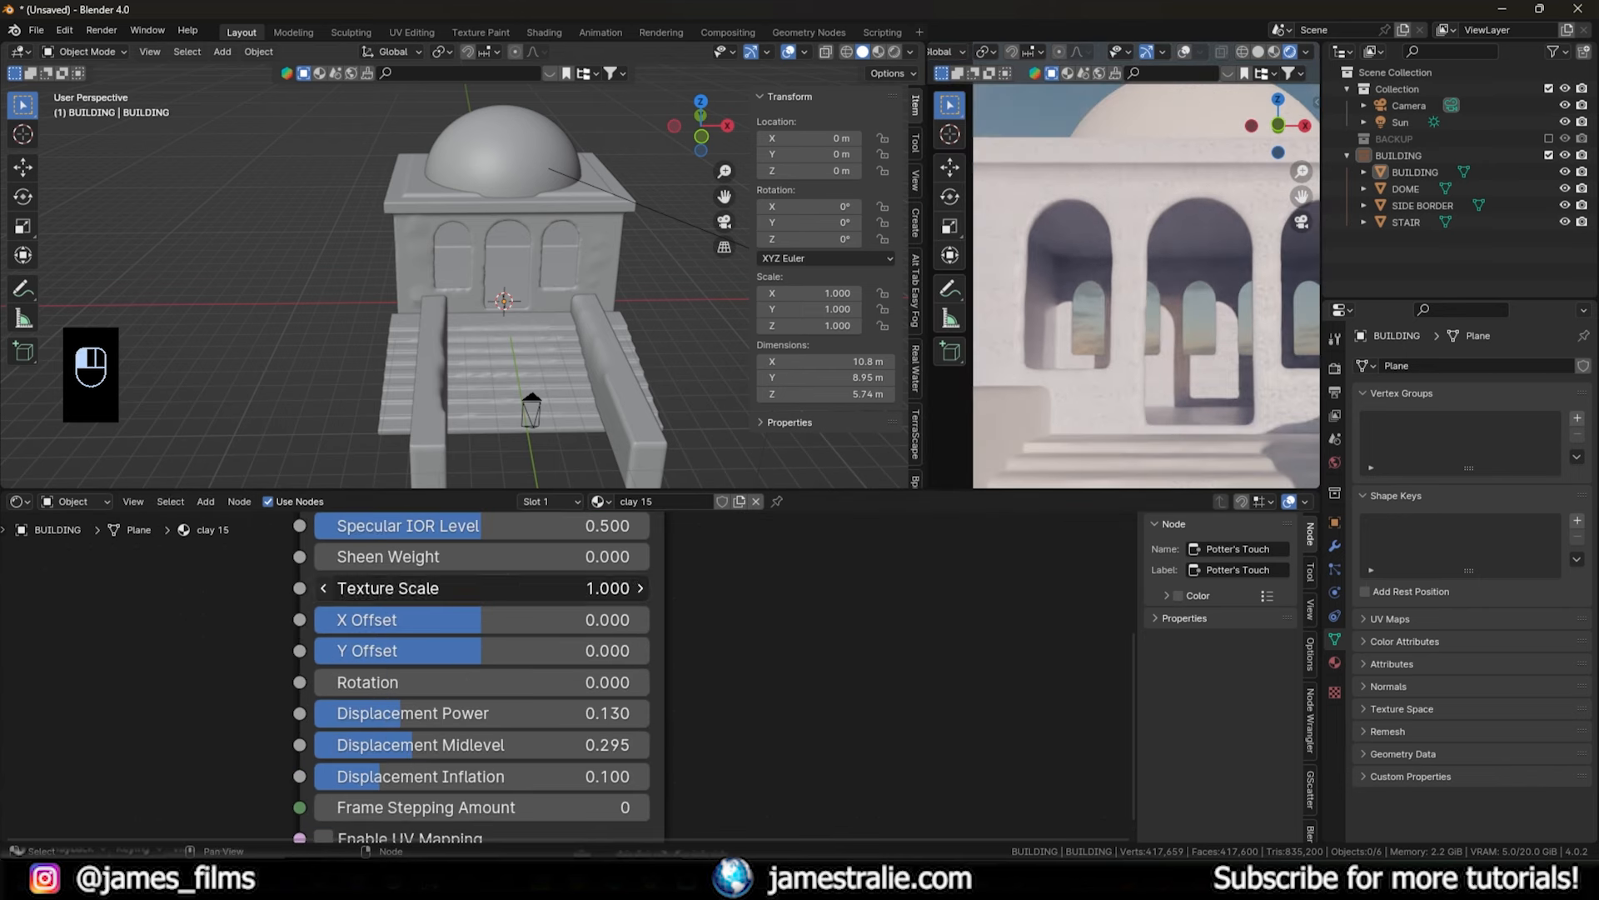
pyautogui.click(317, 597)
pyautogui.click(317, 596)
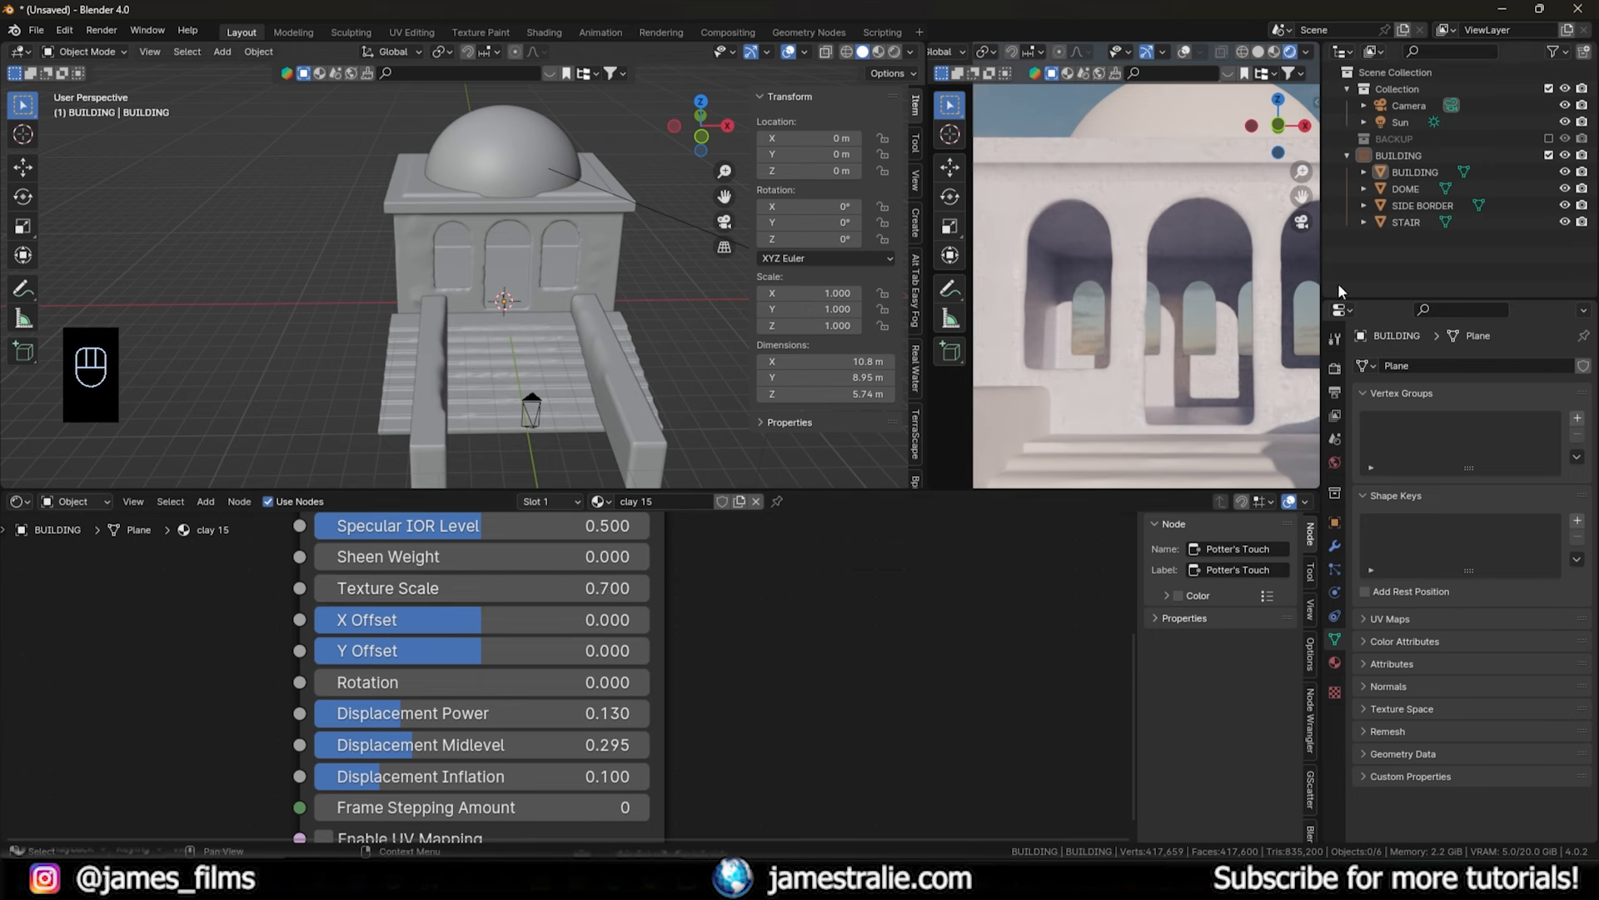
pyautogui.scroll(-1, 1206, 334)
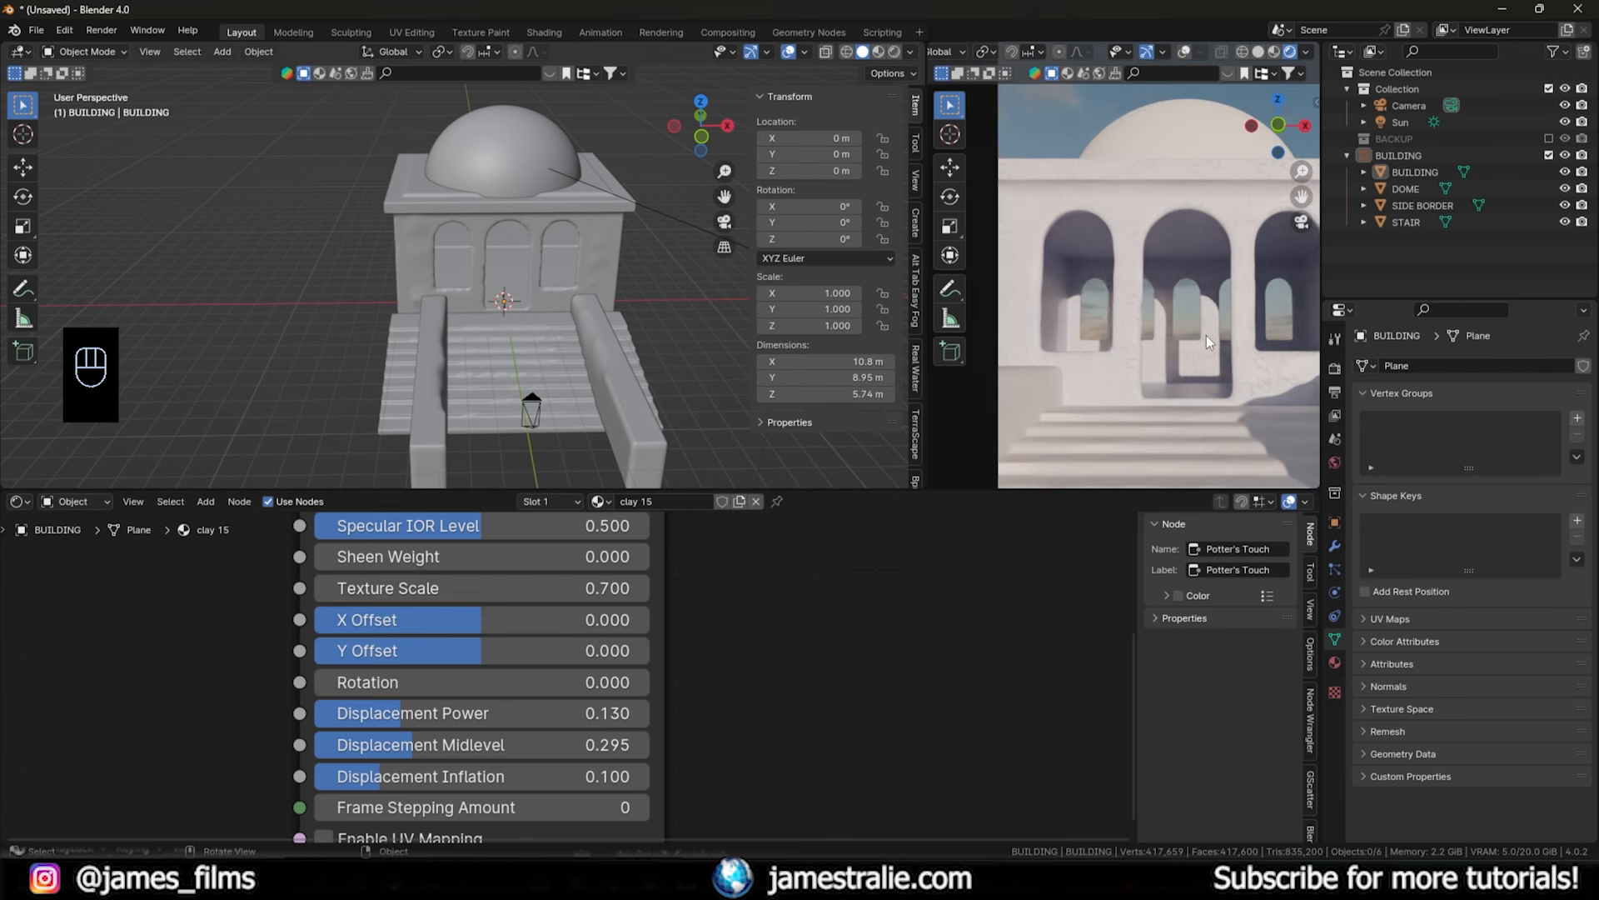
# - Try a Texture Scale of 5.000 on the building's clay and inspect the arches up close
pyautogui.click(571, 598)
pyautogui.write('5')
pyautogui.press('Return')
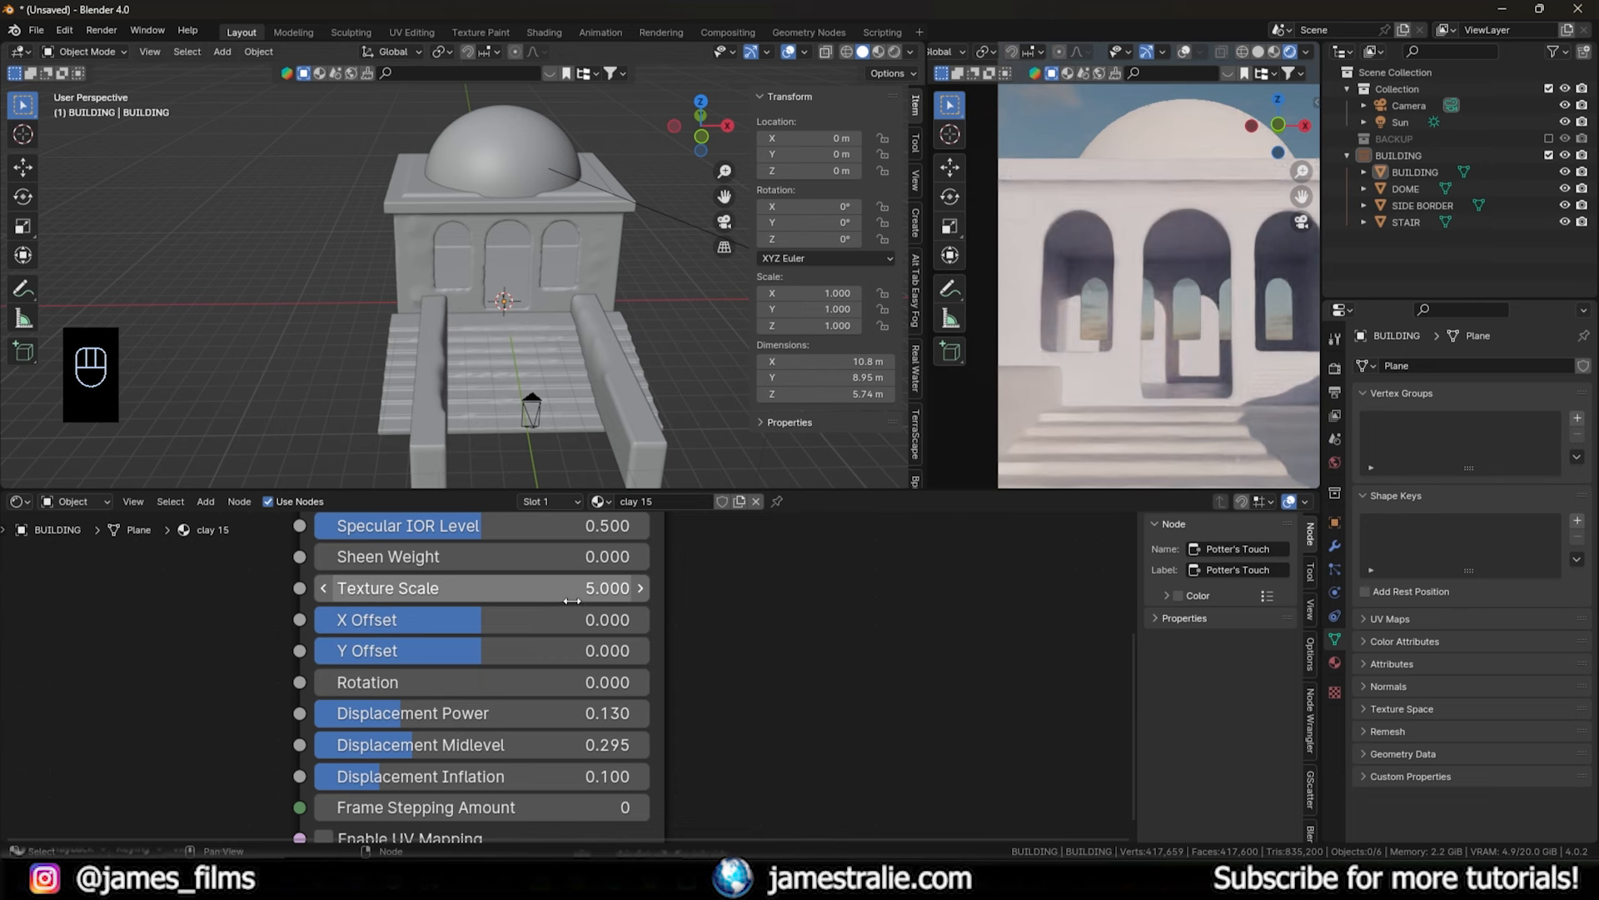
pyautogui.scroll(5, 1111, 417)
pyautogui.scroll(-5, 1111, 417)
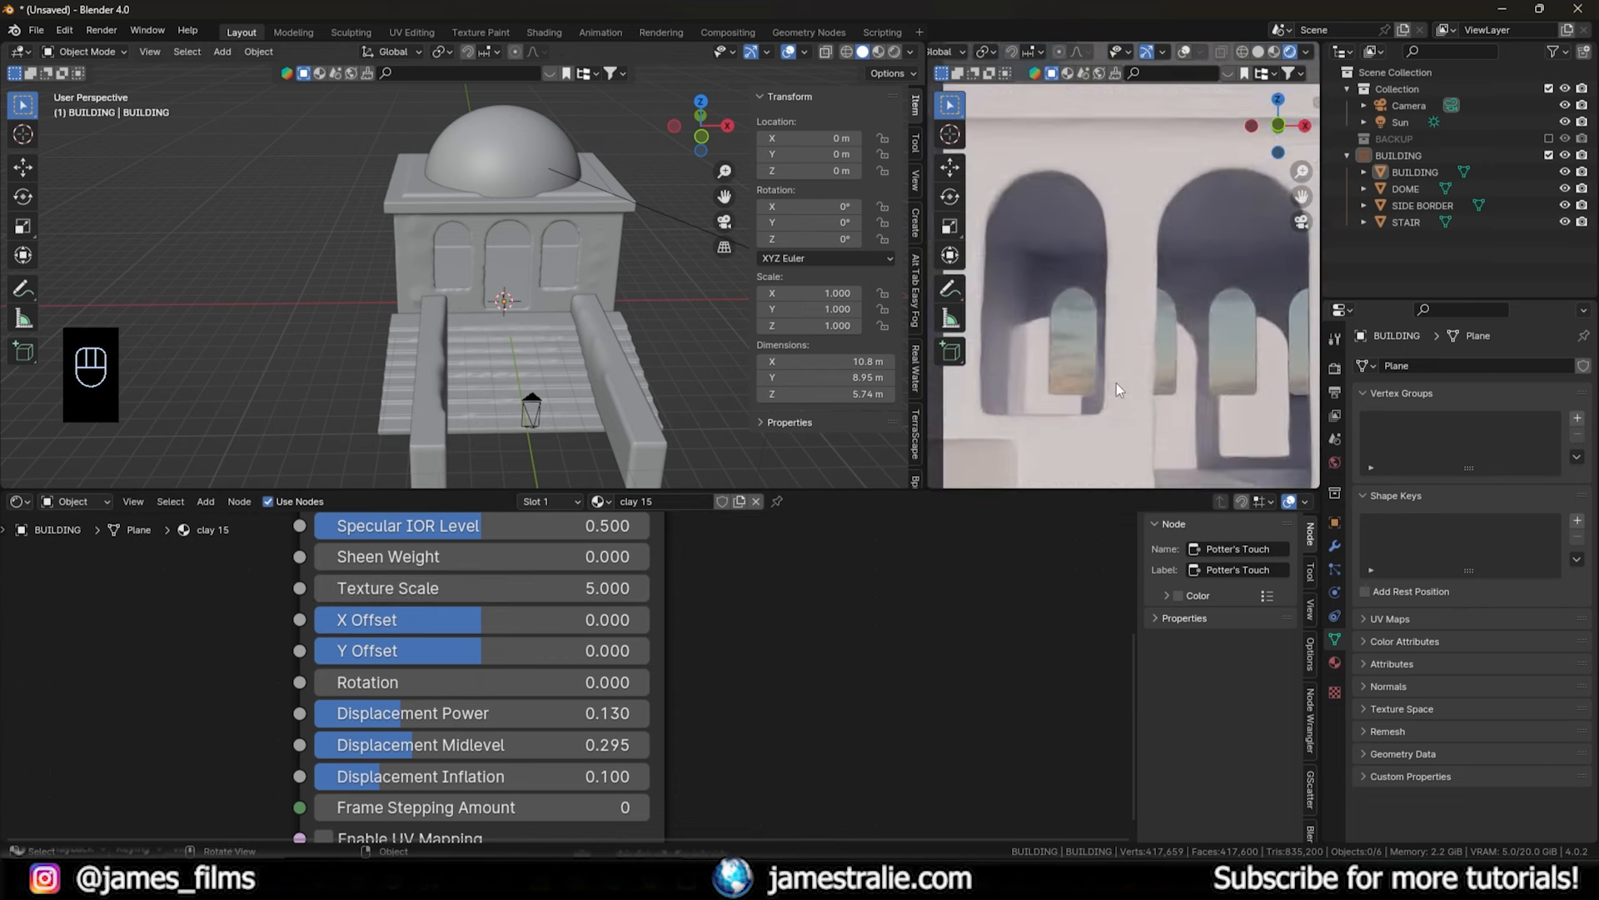
# - Set the building clay's Texture Scale to 0.450 and return the rendered viewport to the camera view
pyautogui.click(583, 588)
pyautogui.press('BackSpace')
pyautogui.write('.45')
pyautogui.press('Return')
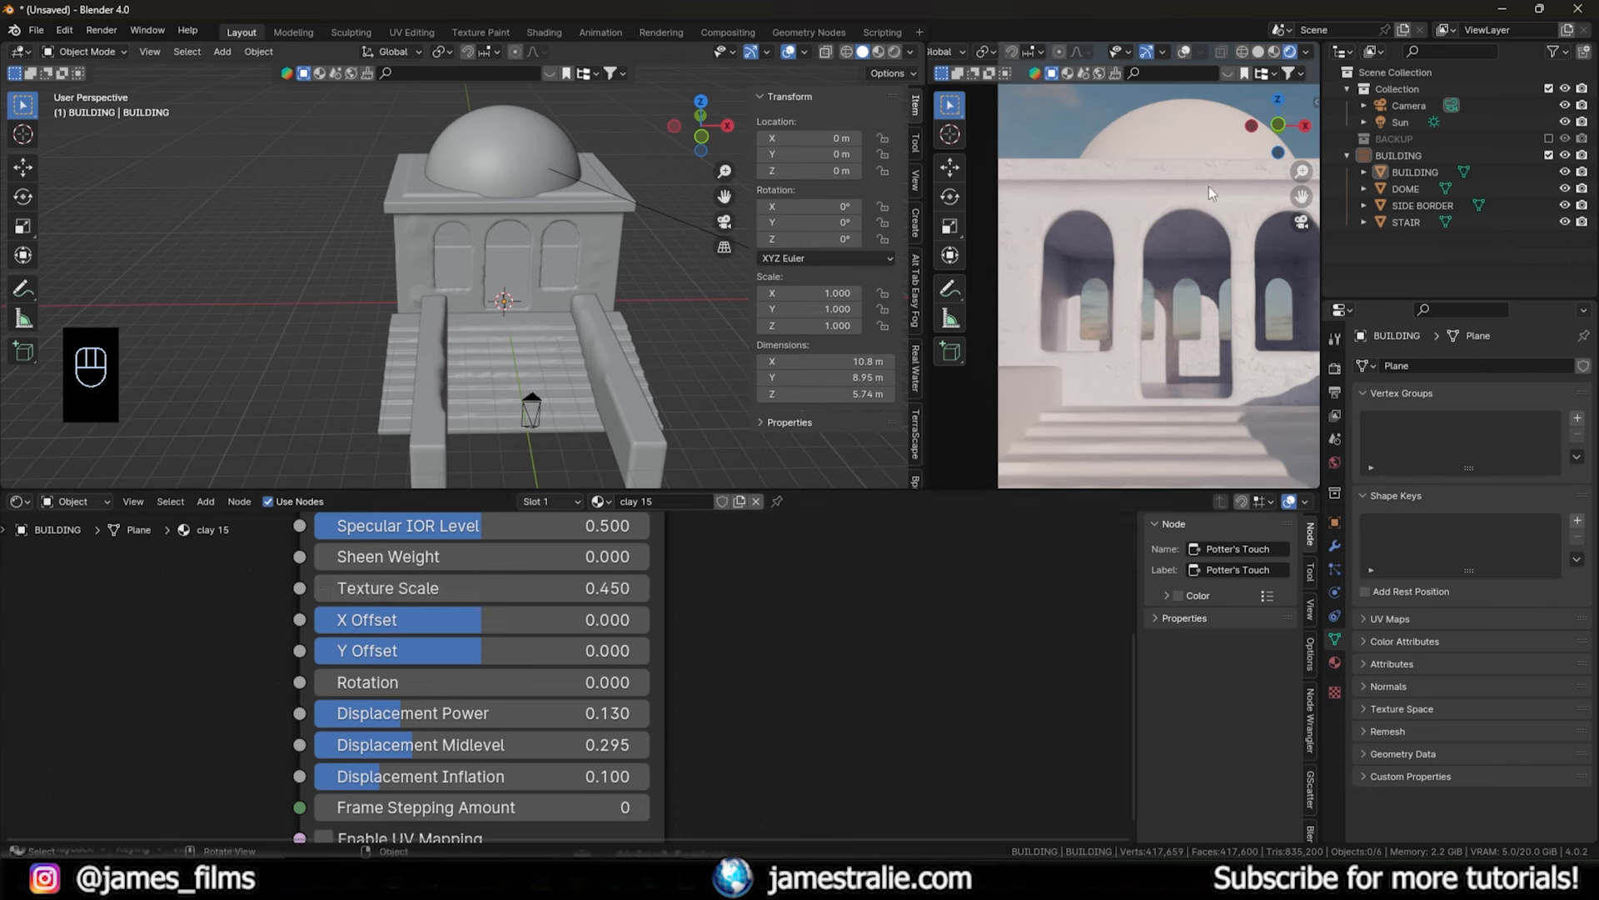
pyautogui.press('KP_0')
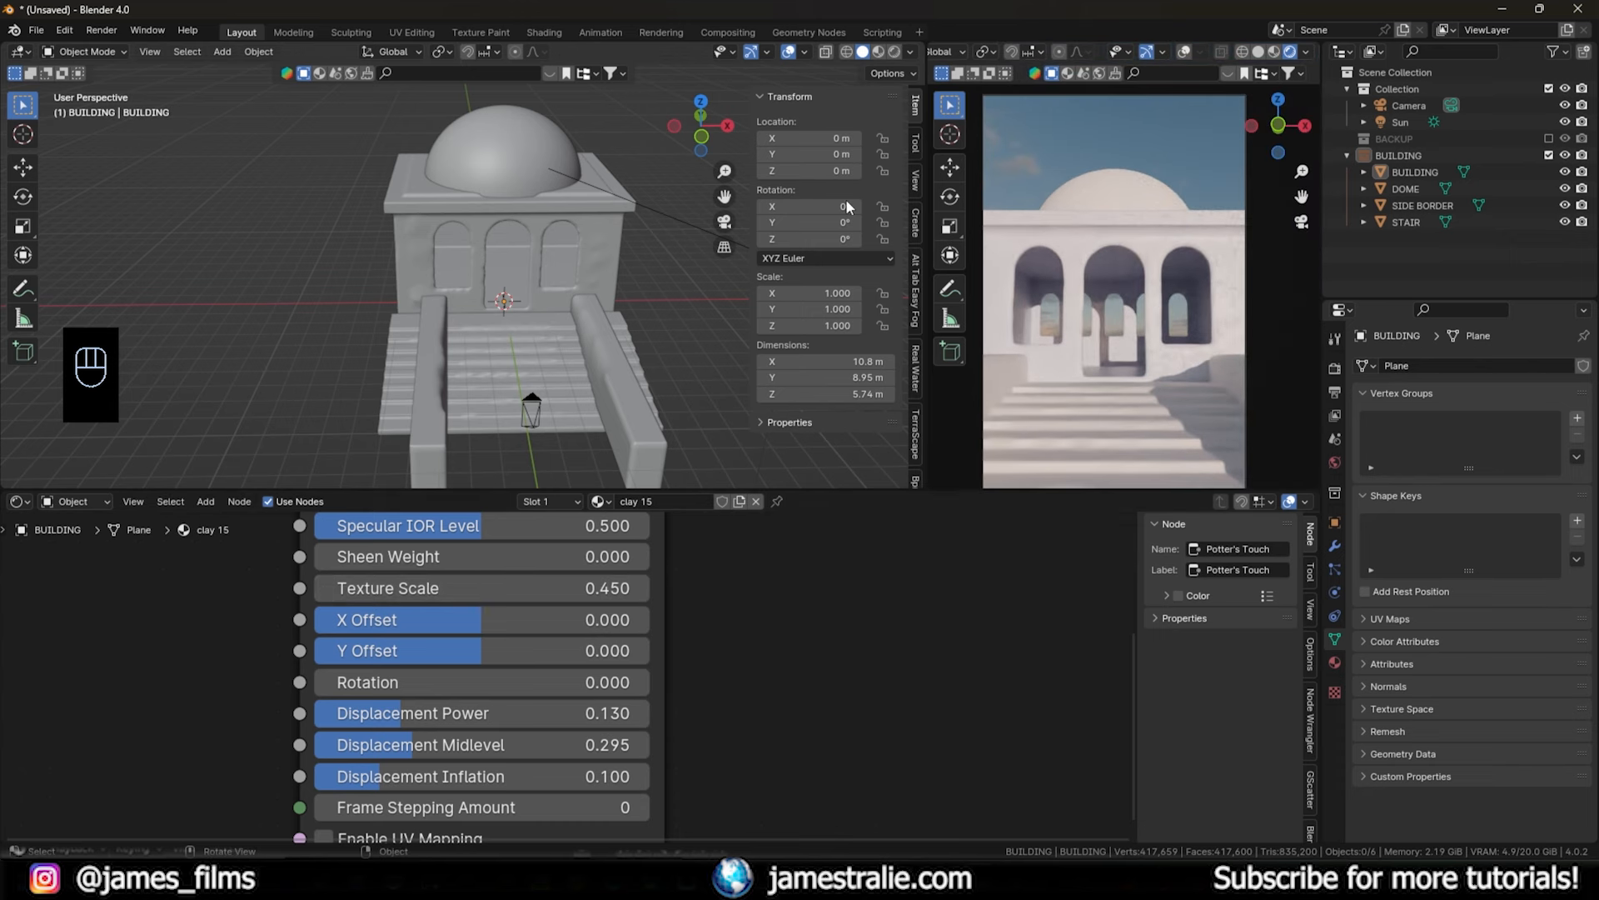
# - Assign the existing clay 15 material to the dome
pyautogui.click(502, 171)
pyautogui.click(53, 500)
pyautogui.click(18, 501)
pyautogui.click(26, 505)
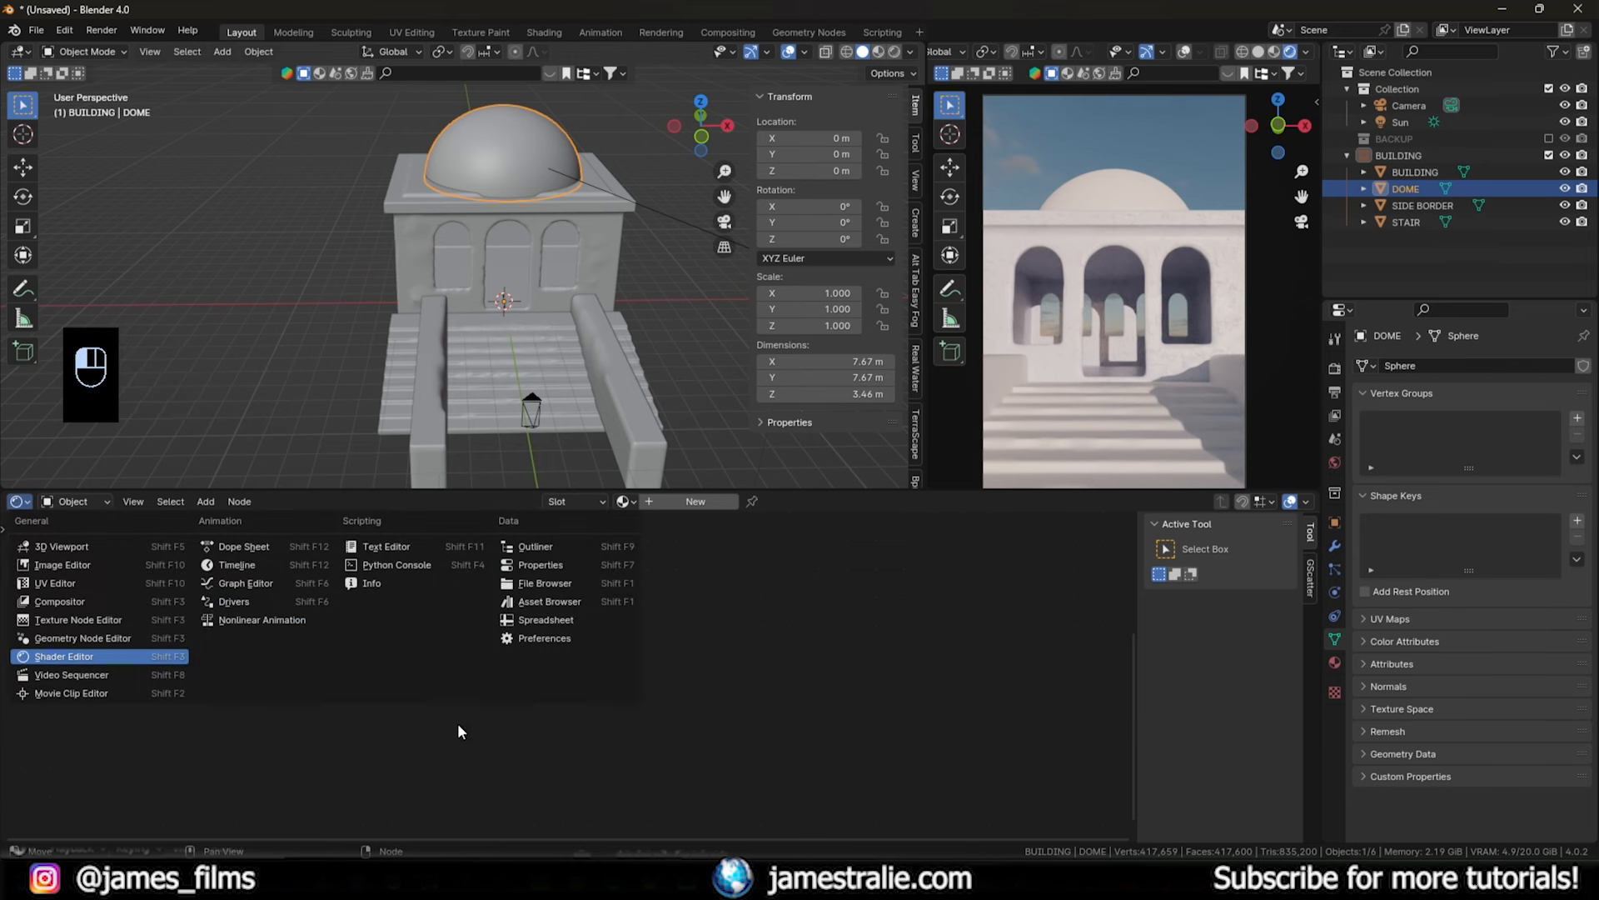
pyautogui.click(498, 137)
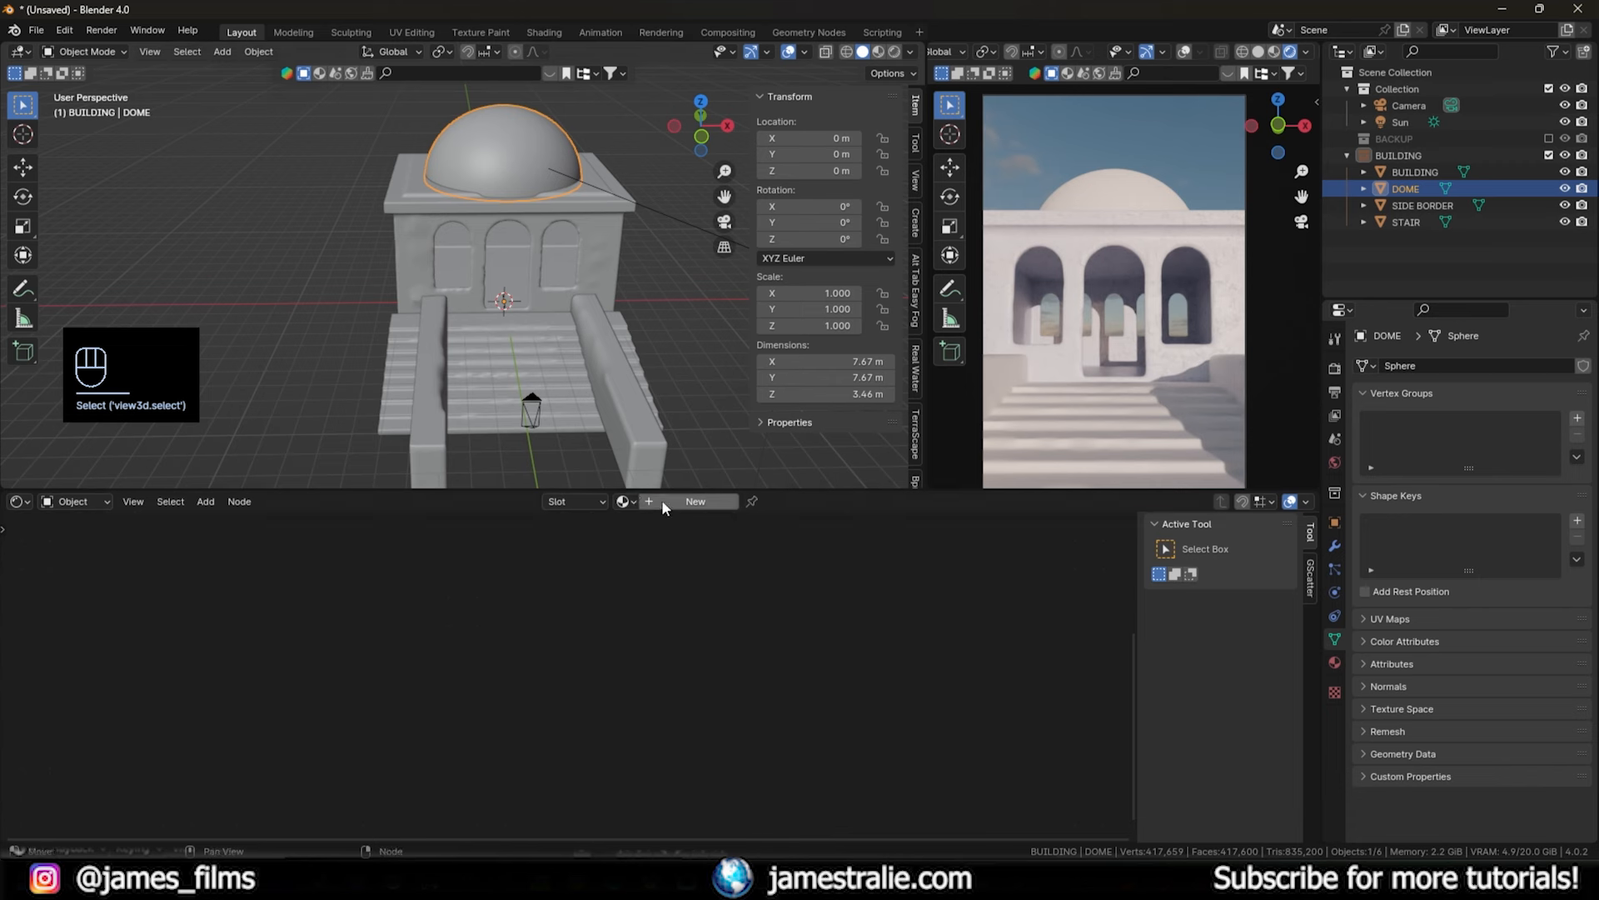
pyautogui.click(625, 502)
pyautogui.click(666, 526)
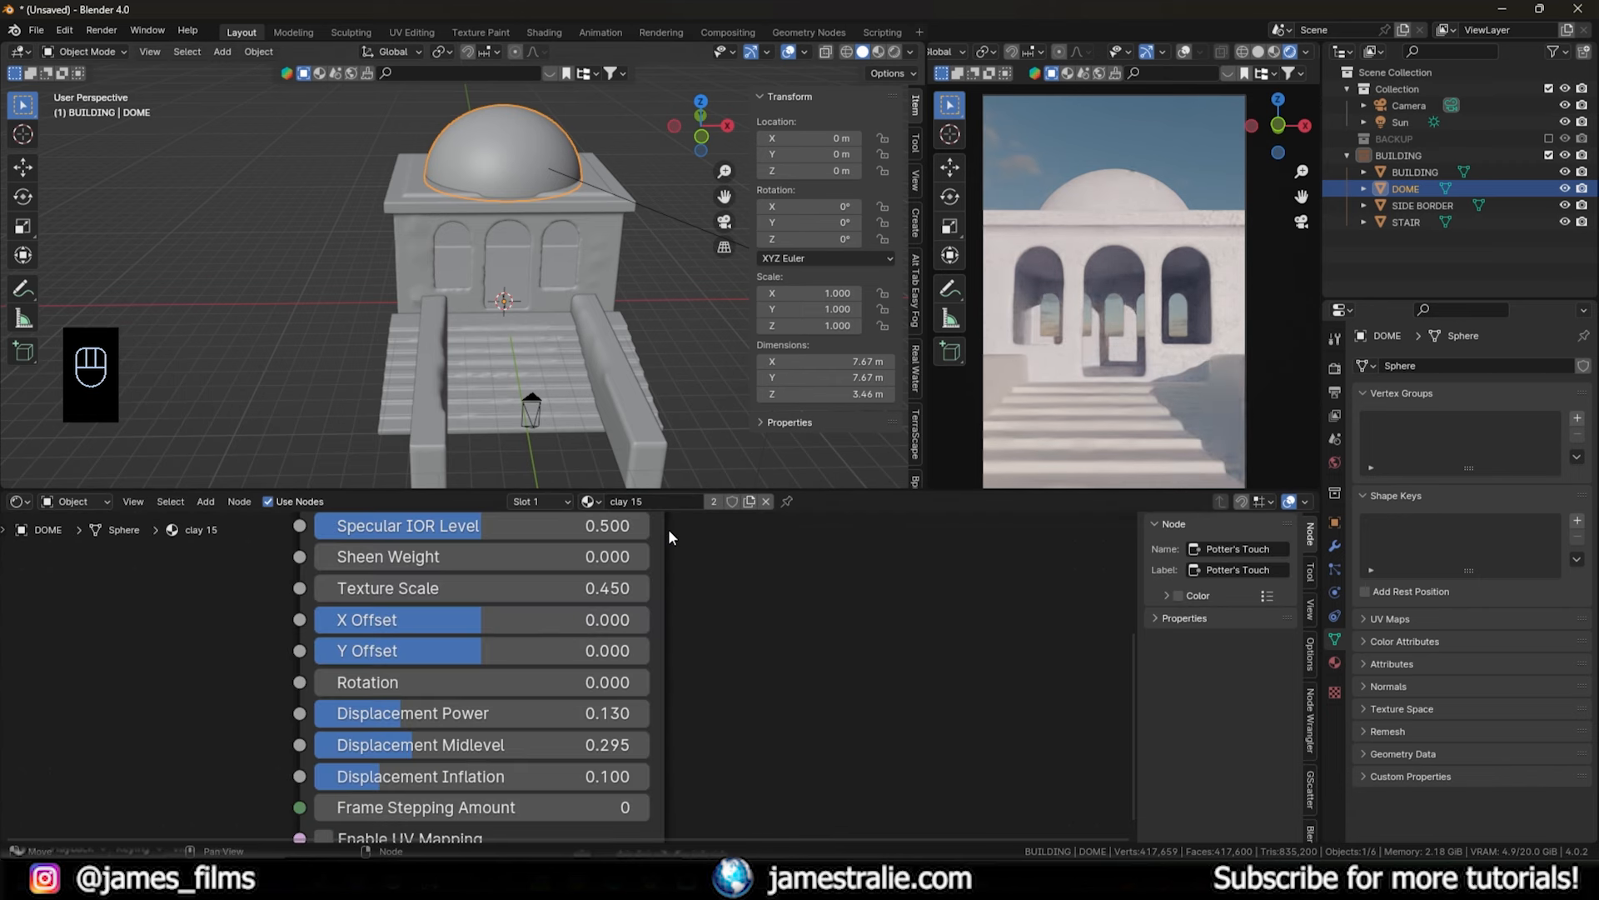
# - Rename the clay 15 material as CLAY WHITE
pyautogui.write('C')
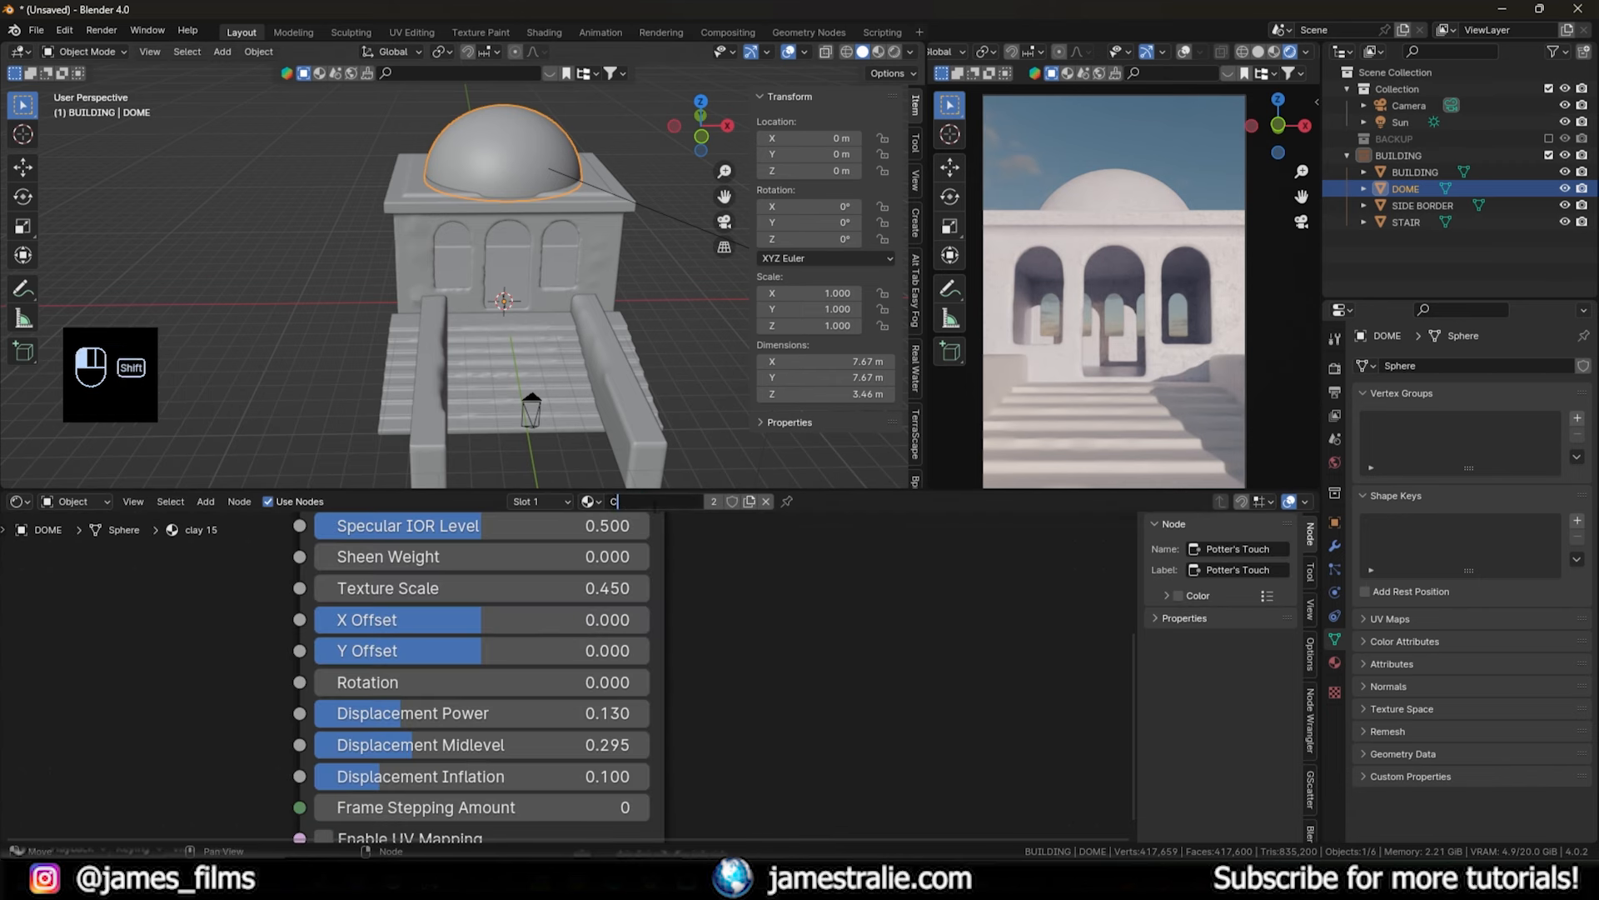
pyautogui.write('LAY WHITE')
pyautogui.press('Return')
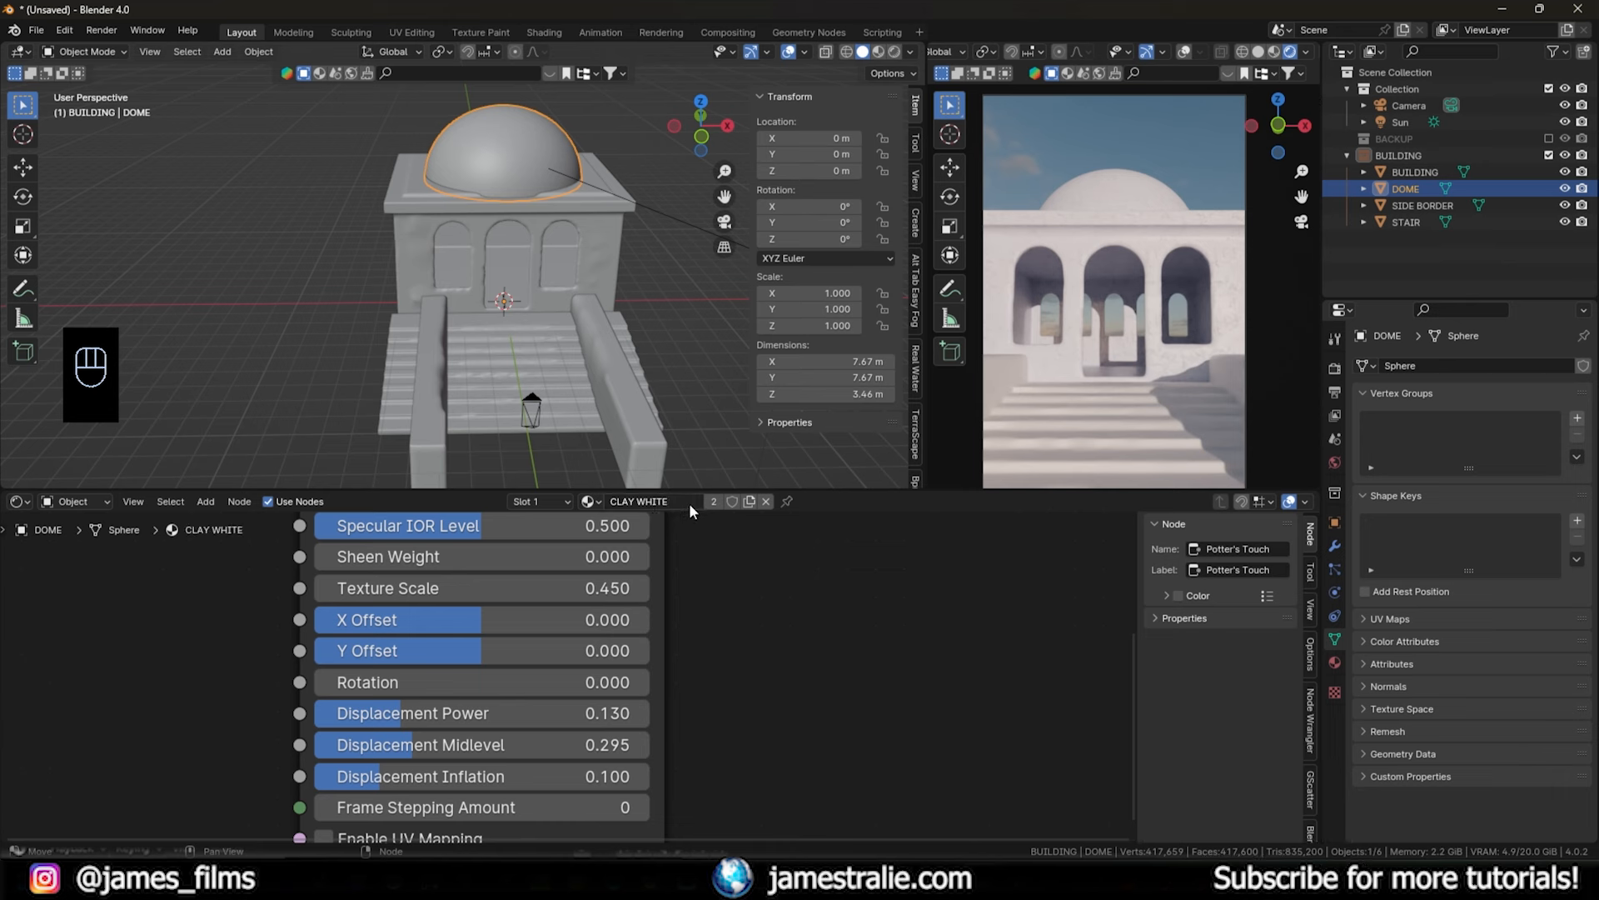
# - Try a light blue color on the dome's shared CLAY WHITE material and undo it
pyautogui.moveTo(660, 536); pyautogui.dragTo(628, 736, button='middle')
pyautogui.click(585, 665)
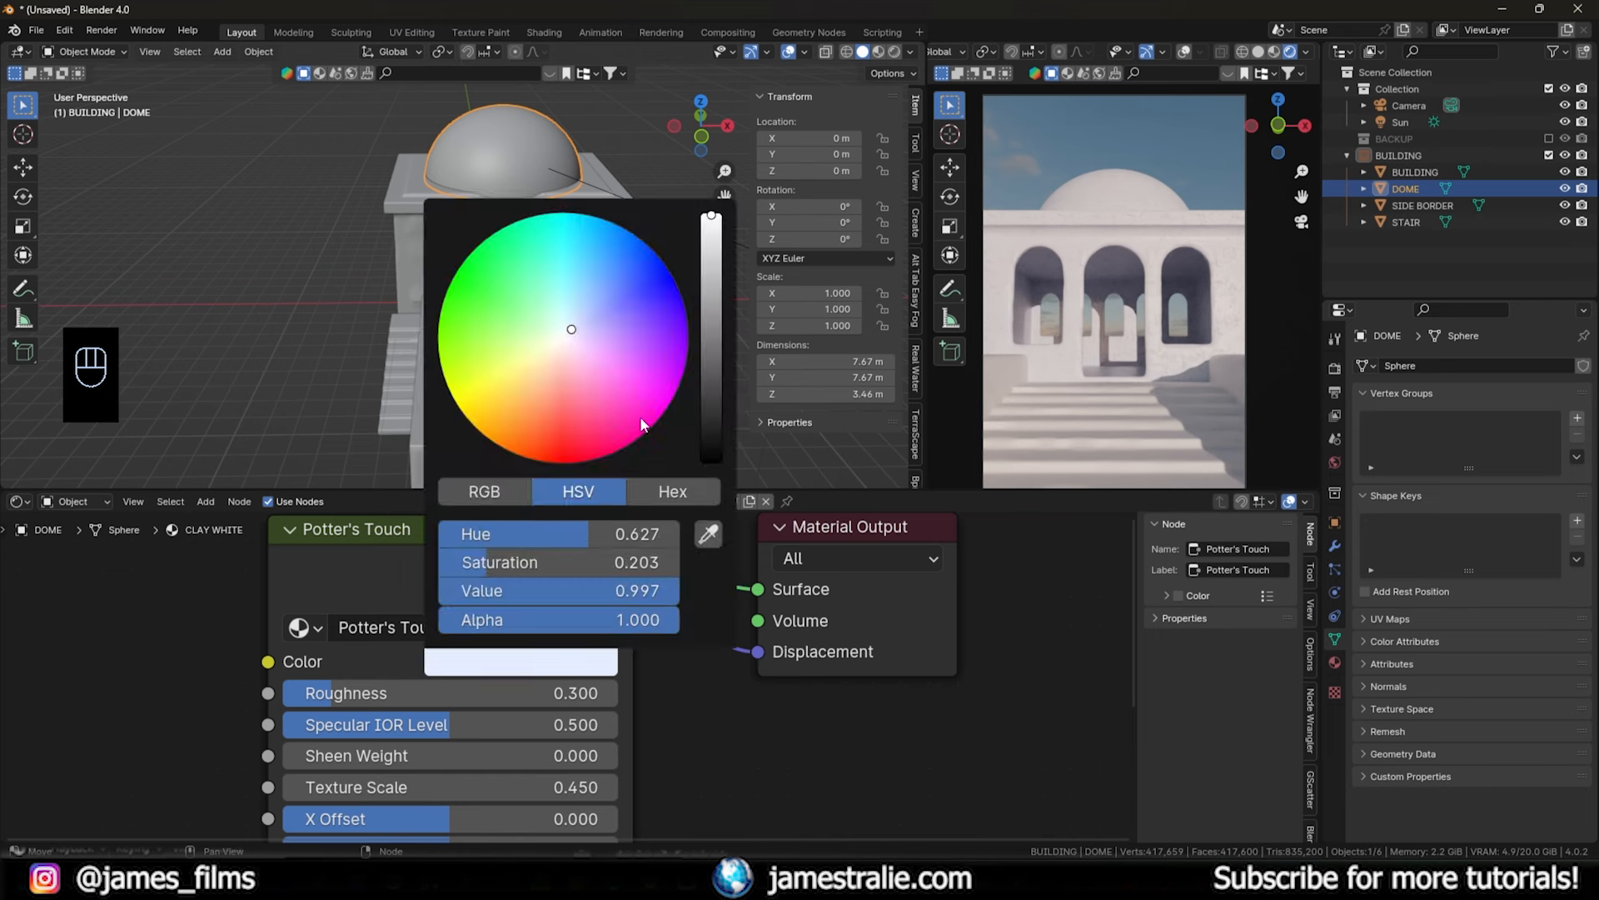
pyautogui.click(598, 280)
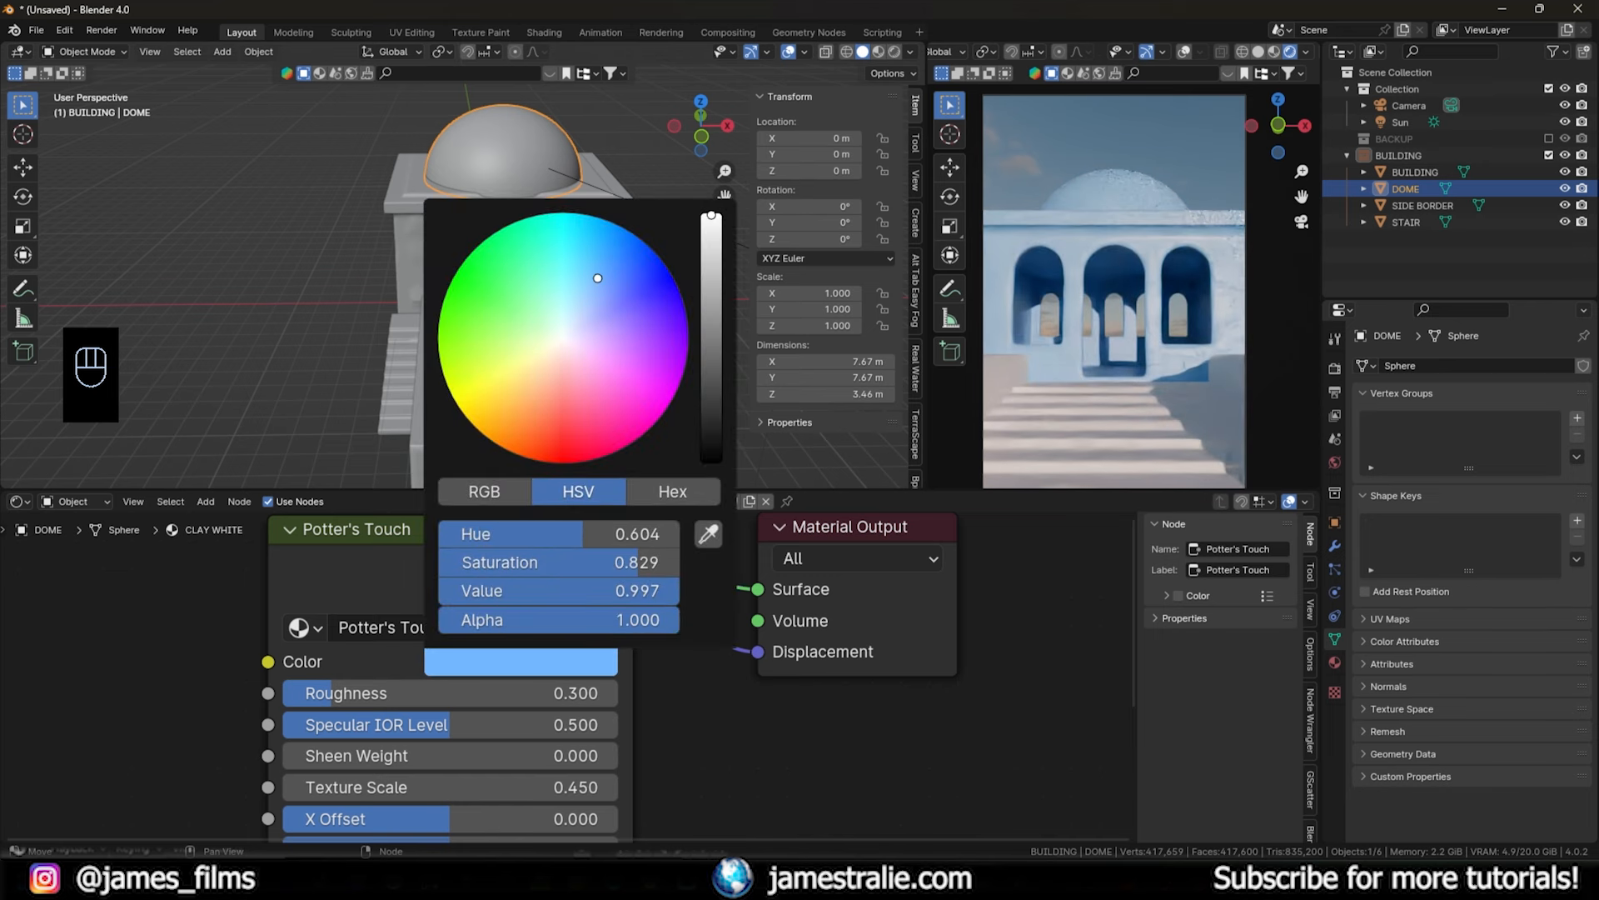
pyautogui.click(739, 676)
pyautogui.hotkey('ctrl', 'z')
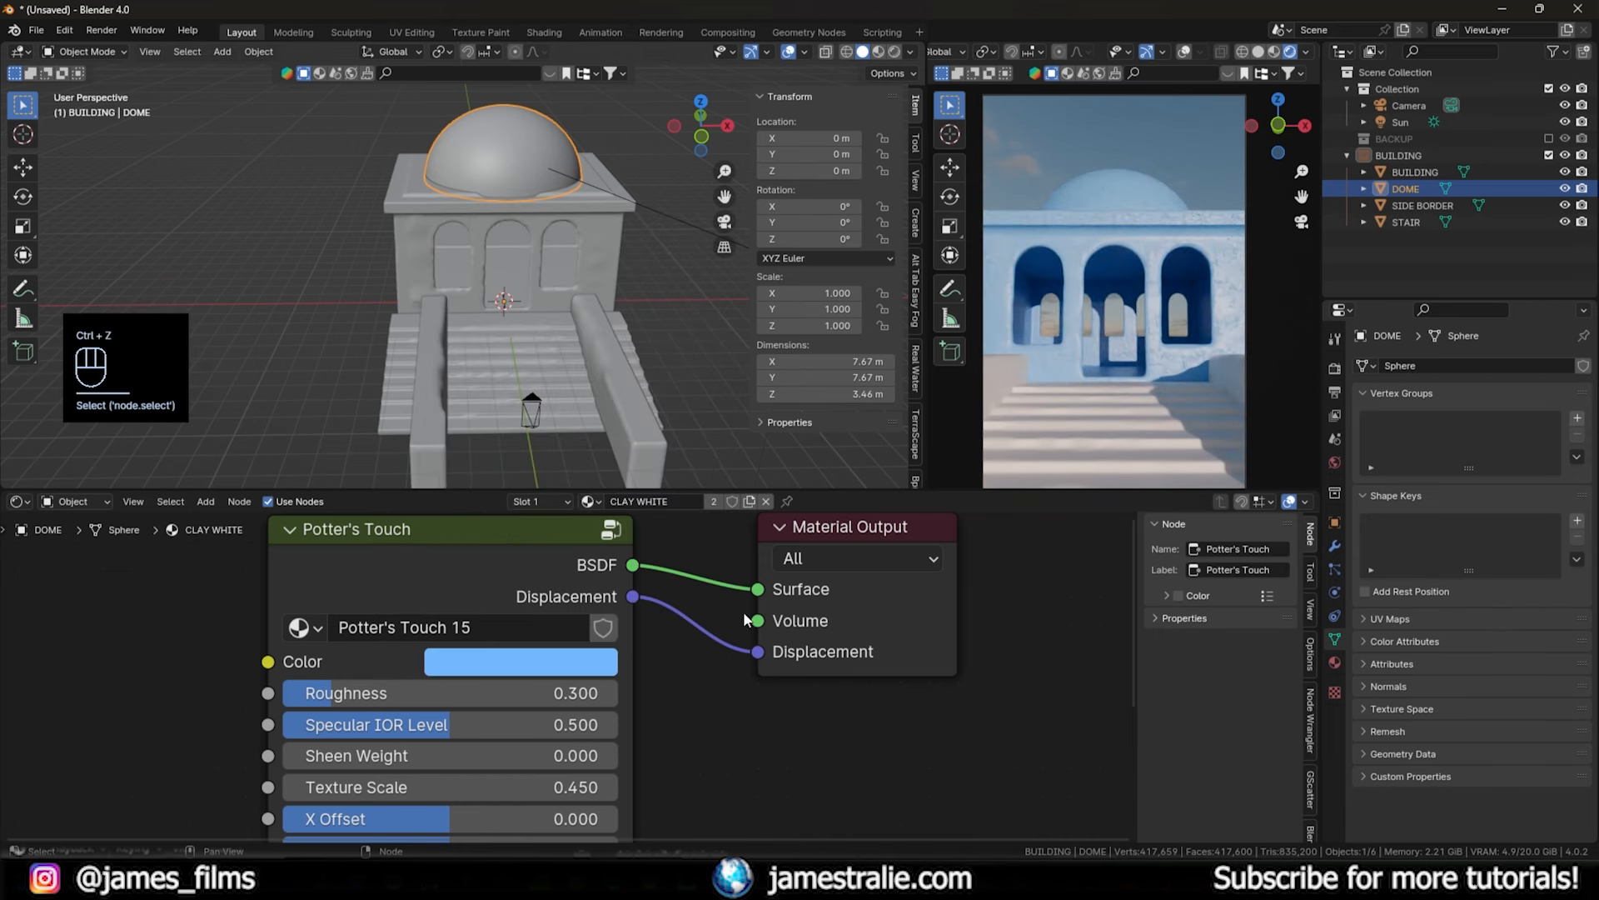
pyautogui.hotkey('ctrl', 'z')
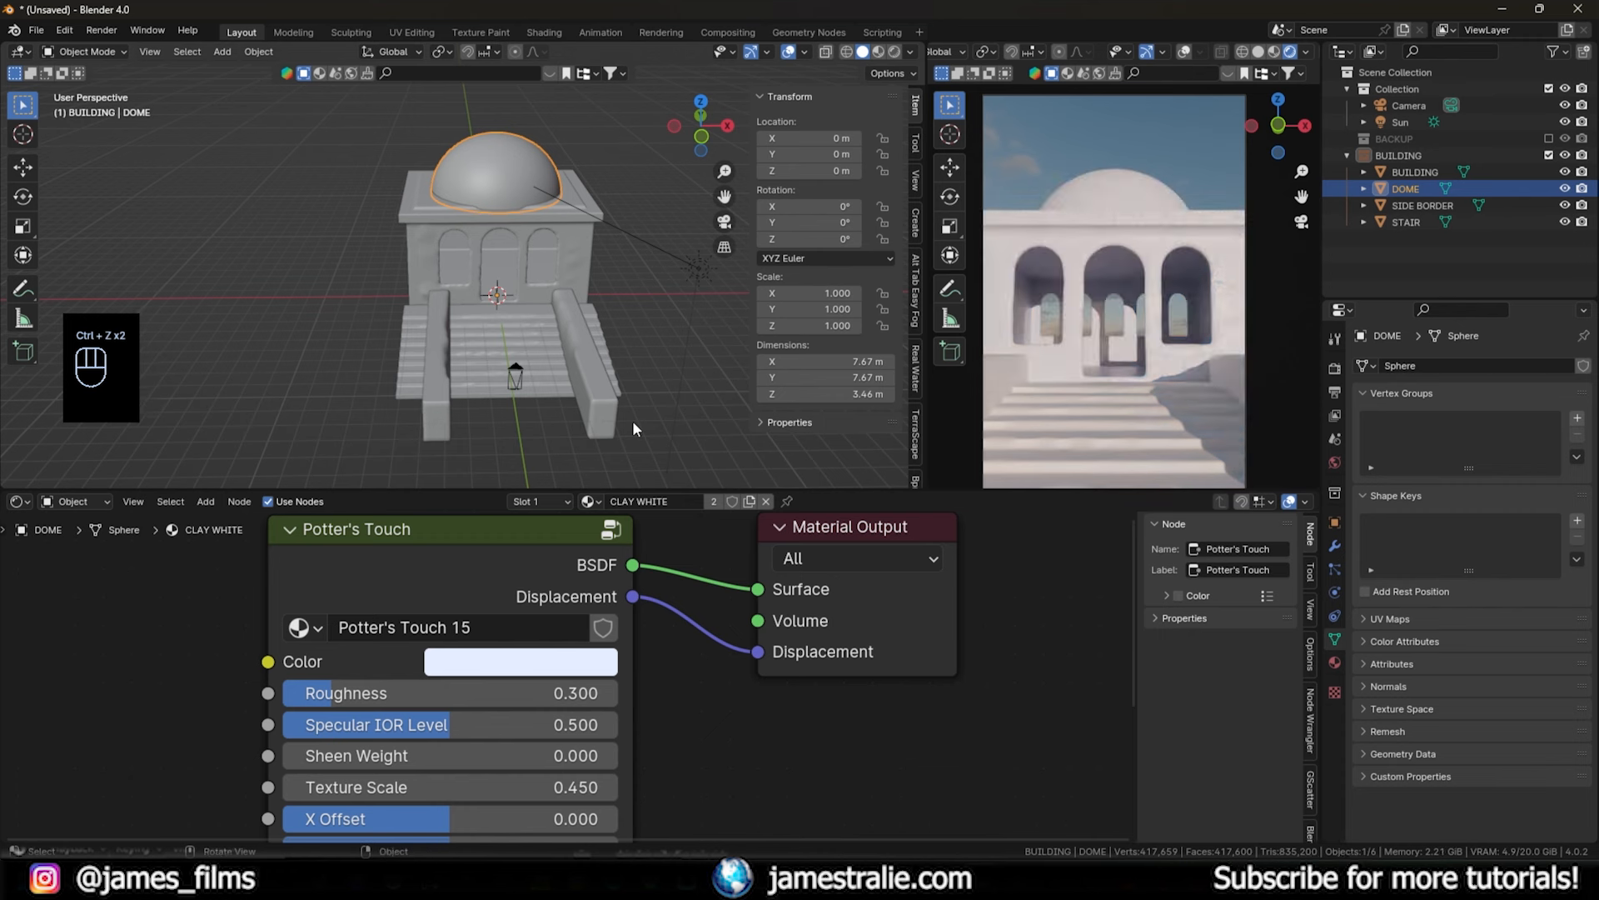
# - Make the dome's CLAY WHITE material a single-user copy and rename it CLAY BLUE
pyautogui.click(712, 503)
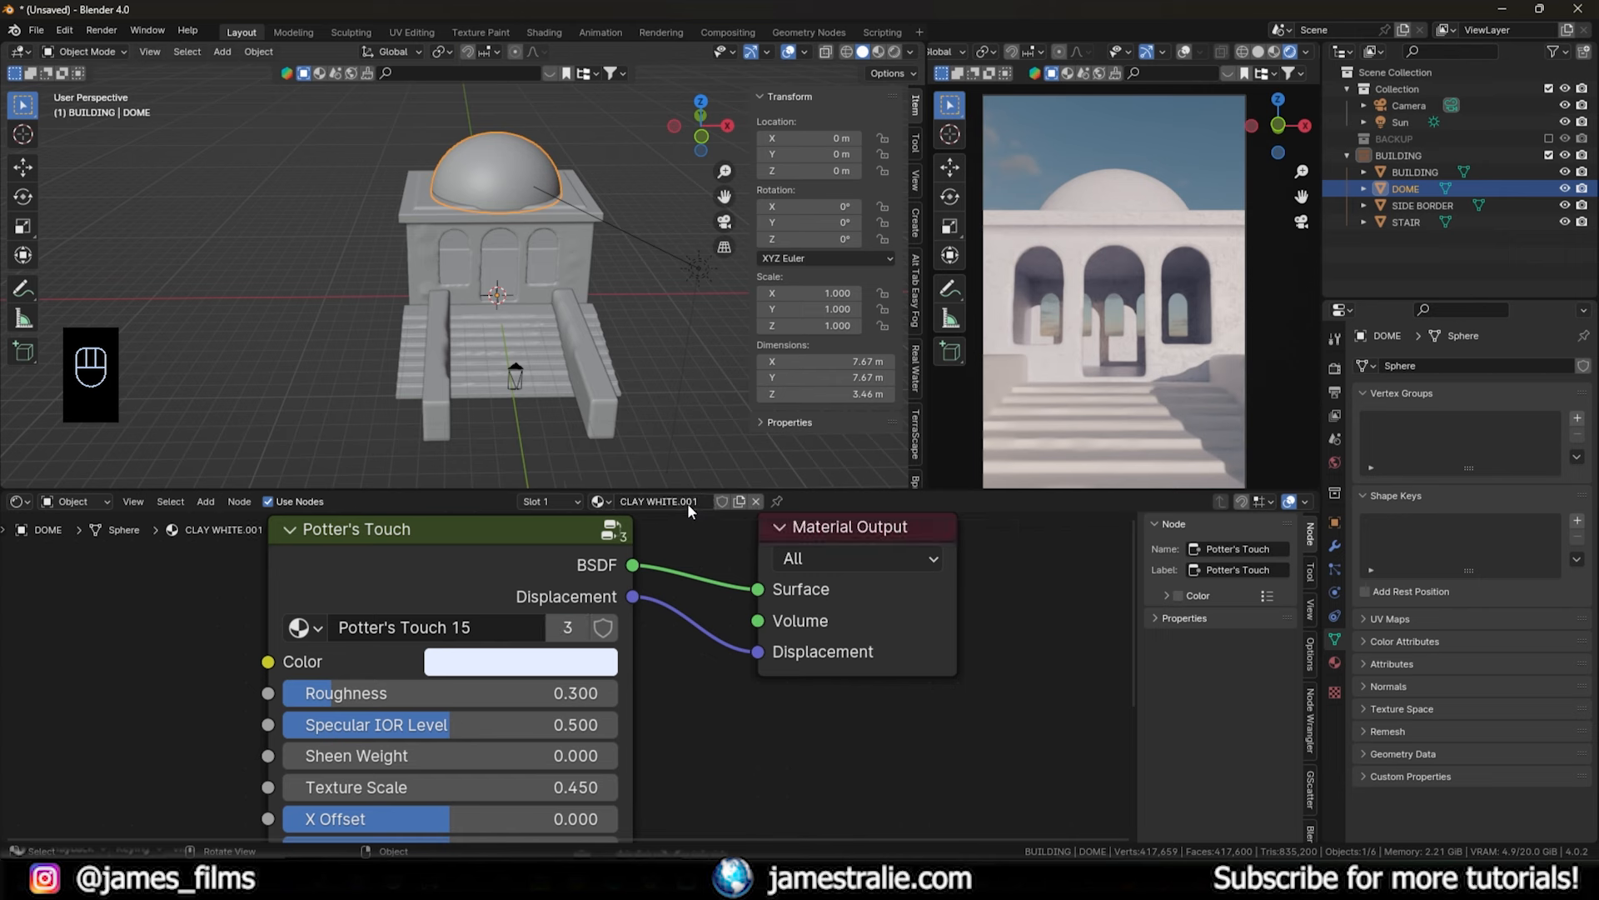
pyautogui.click(598, 500)
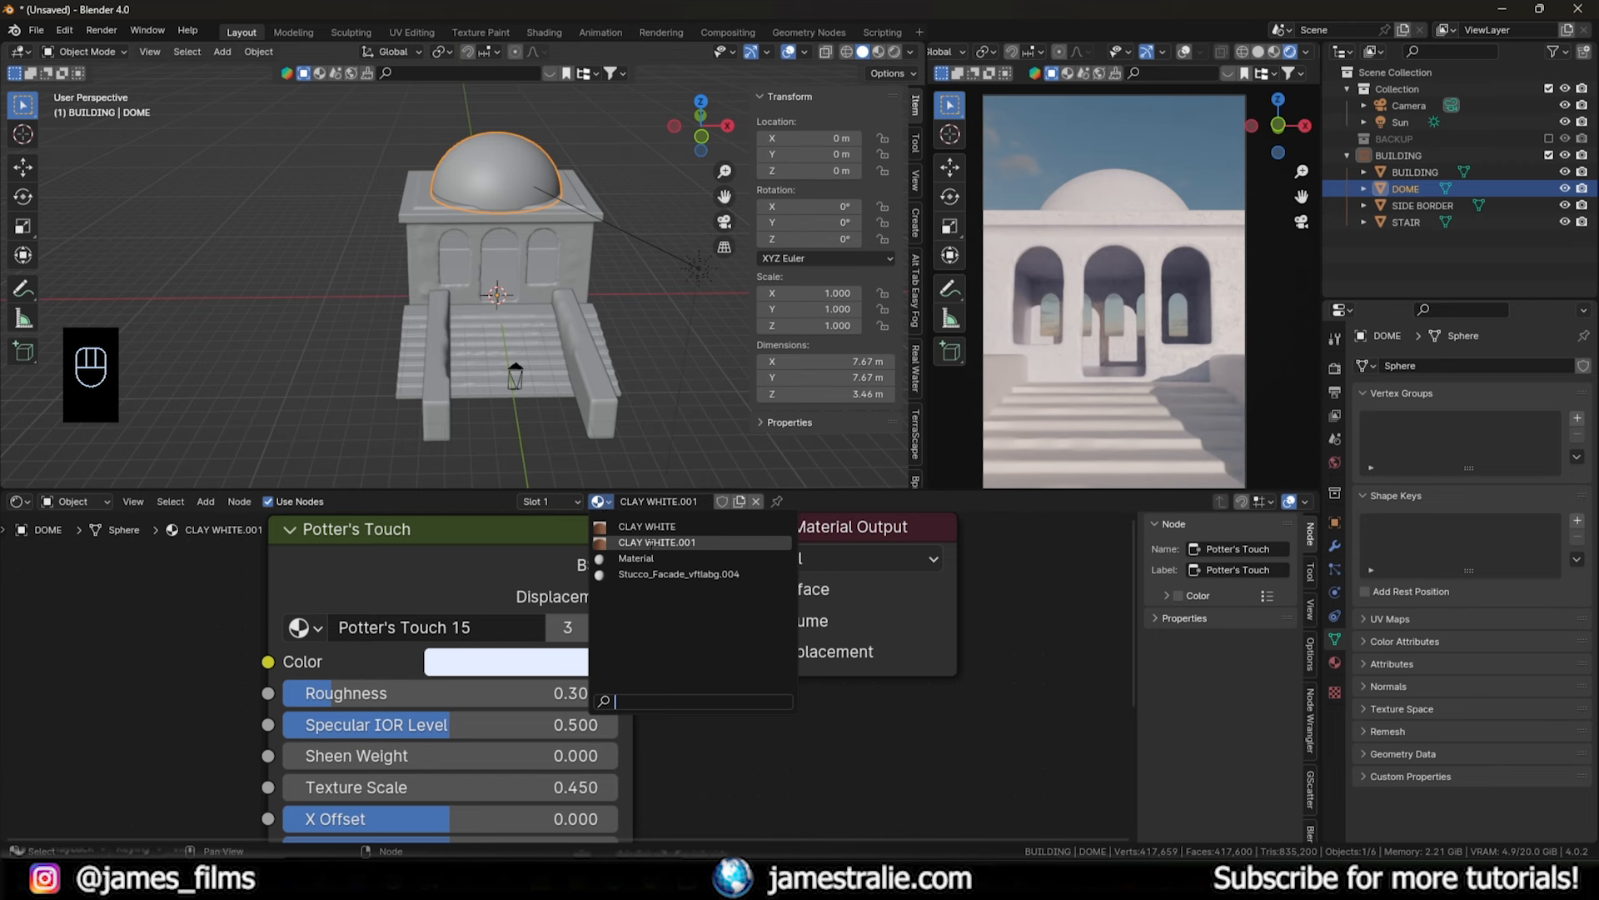
pyautogui.click(651, 543)
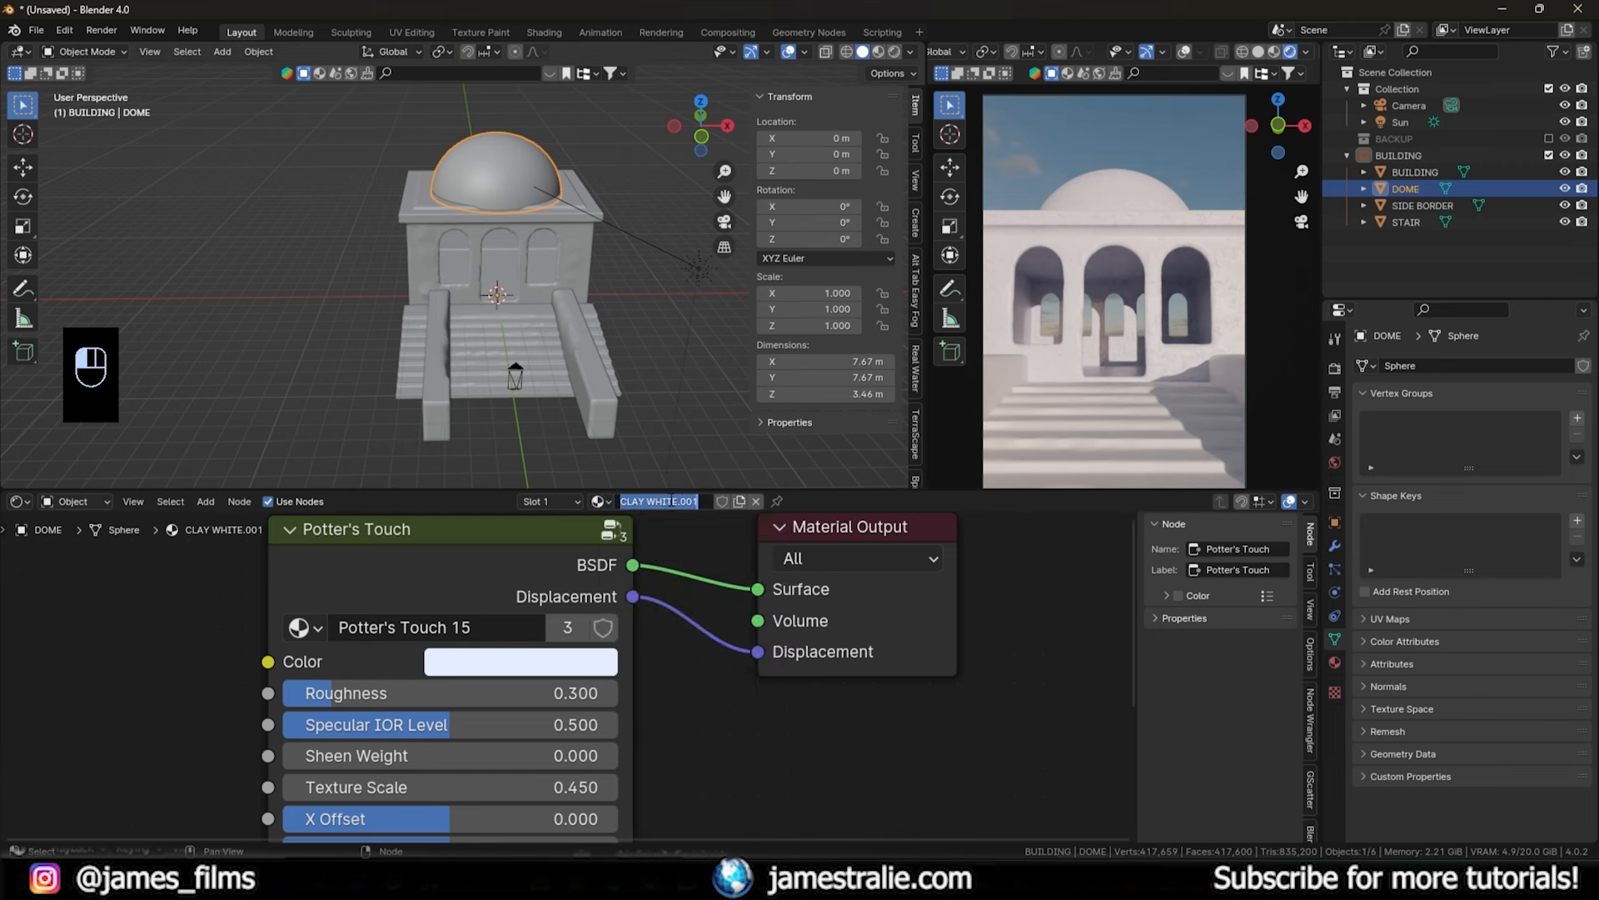
pyautogui.write('CLAY BLUE')
pyautogui.press('Return')
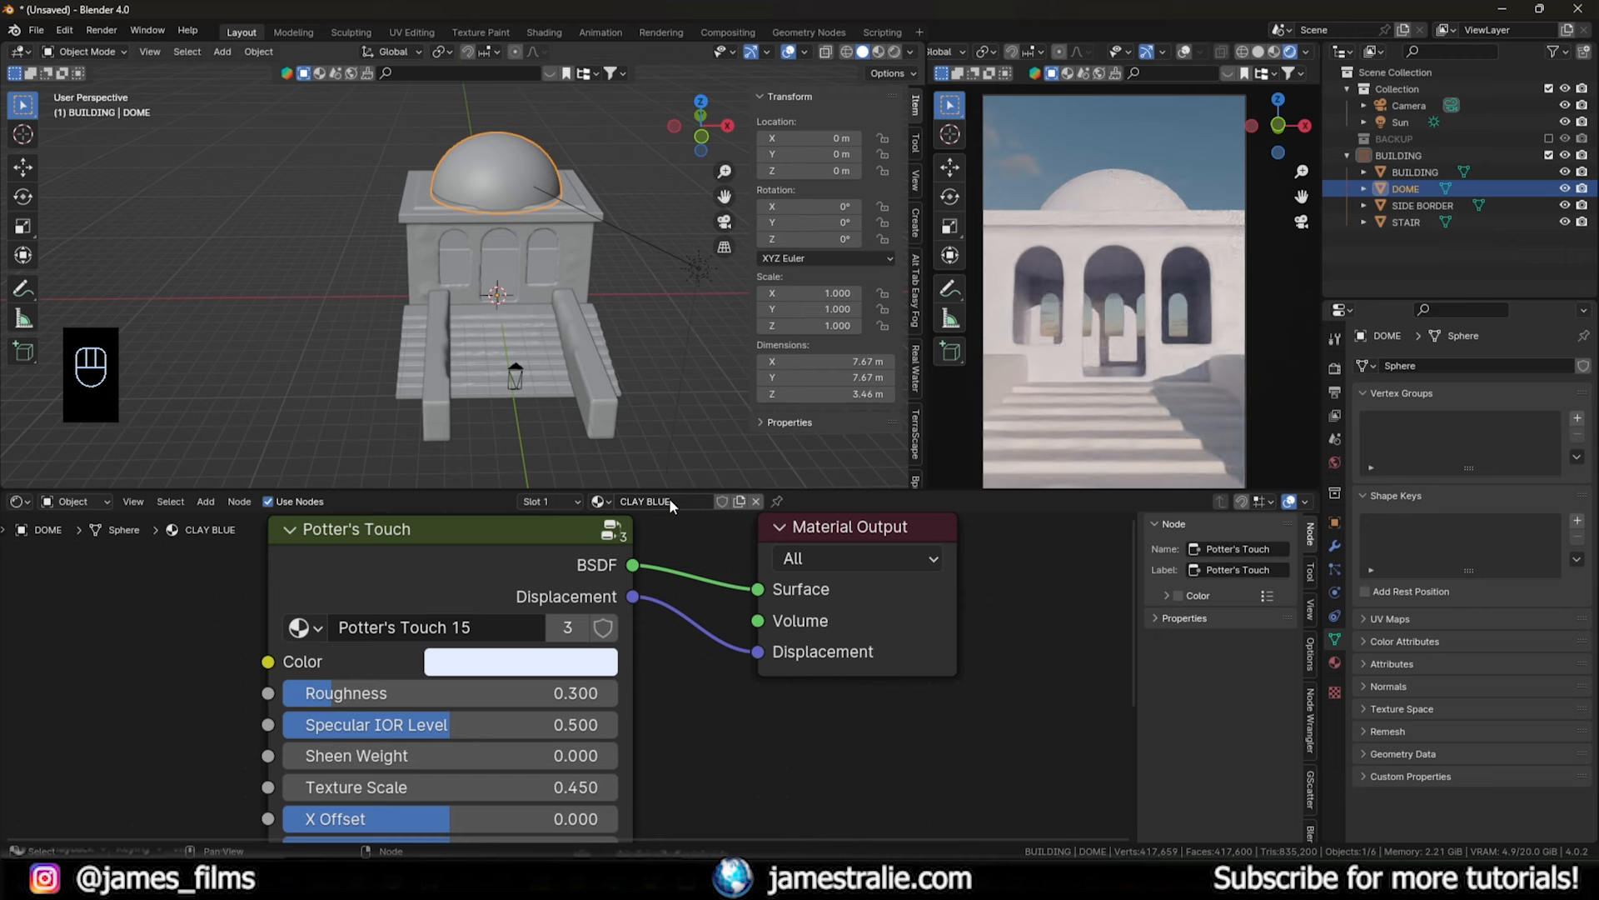
# - Color the dome's CLAY BLUE material a deep blue with hue 0.619, saturation 0.942 and value 0.607
pyautogui.click(554, 667)
pyautogui.moveTo(587, 331)
pyautogui.mouseDown()
pyautogui.moveTo(574, 295)
pyautogui.moveTo(590, 249)
pyautogui.mouseUp()
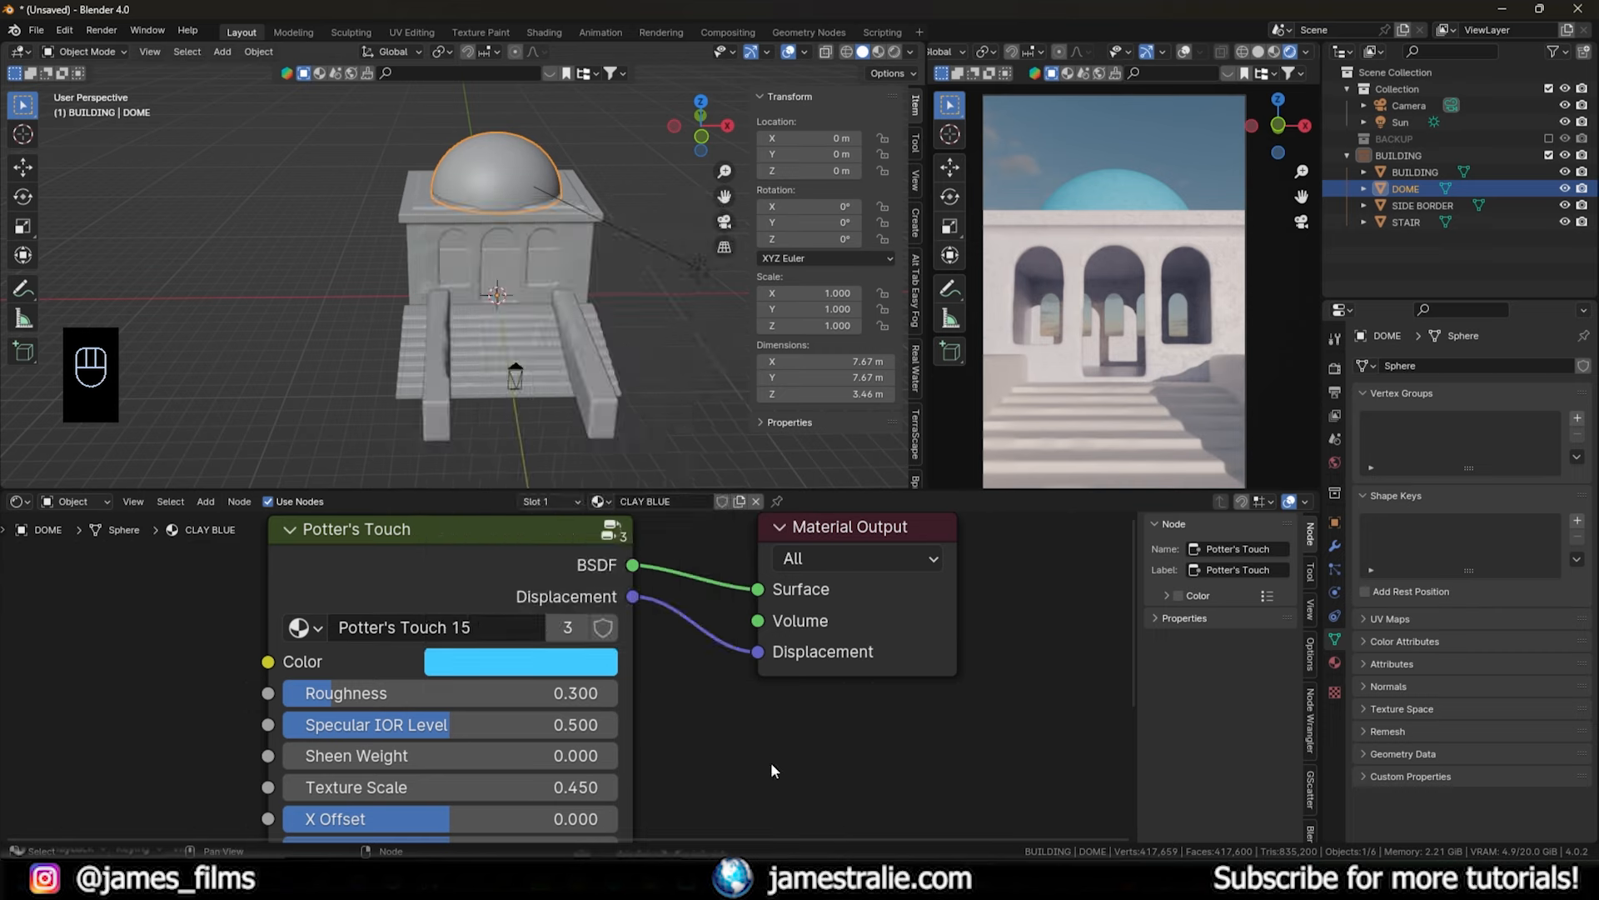
pyautogui.click(771, 762)
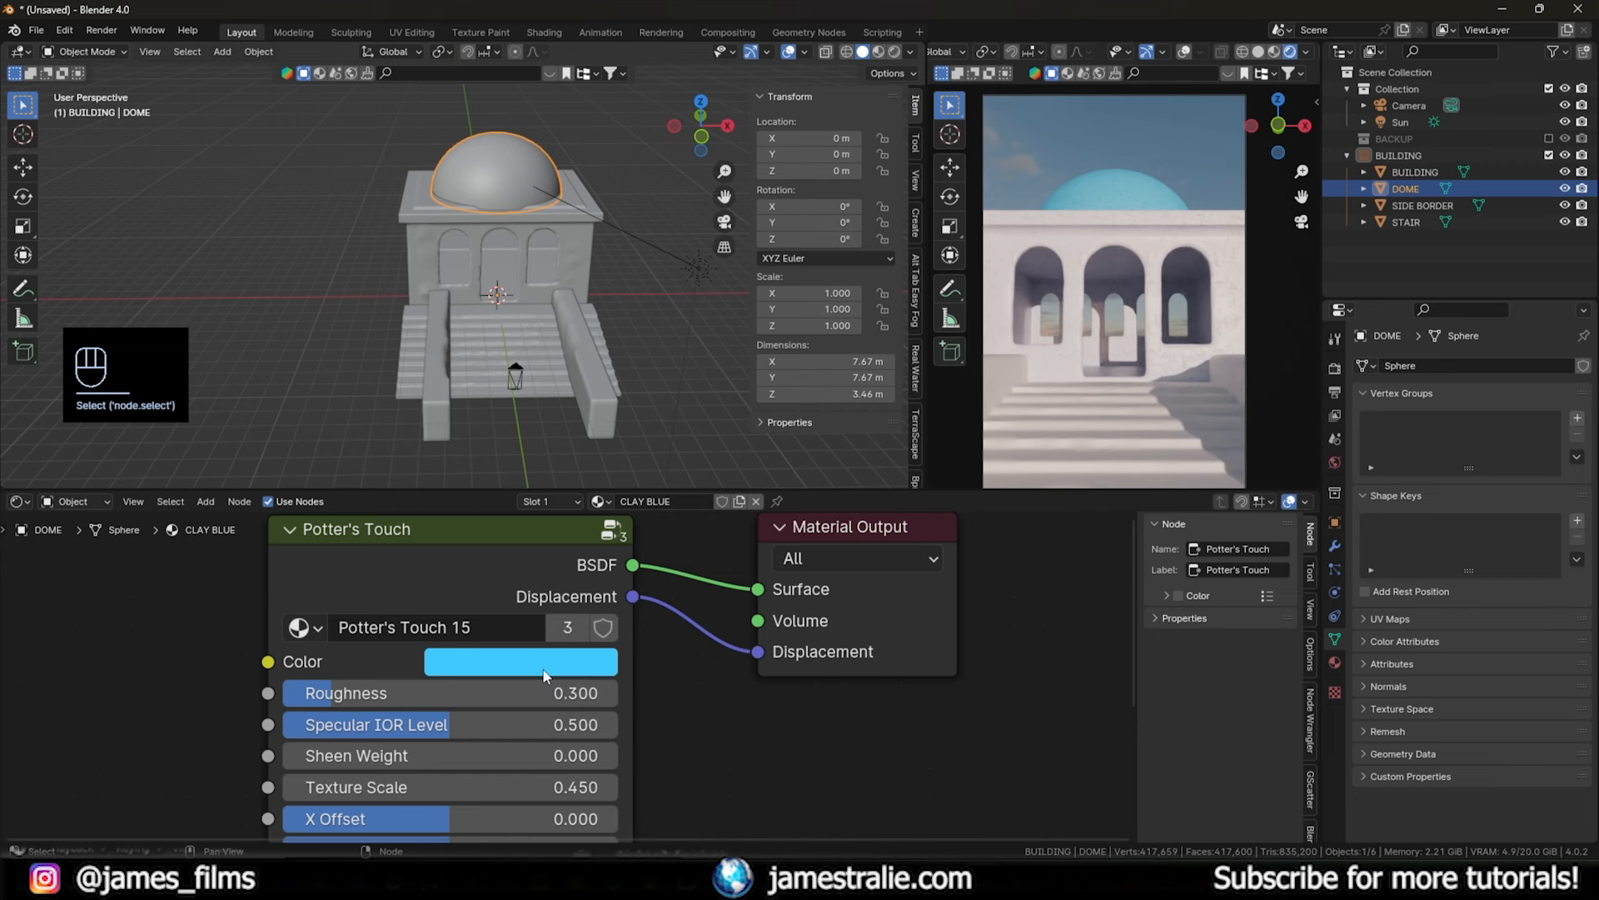
pyautogui.click(543, 669)
pyautogui.moveTo(707, 284)
pyautogui.mouseDown()
pyautogui.moveTo(711, 297)
pyautogui.moveTo(711, 264)
pyautogui.mouseUp()
pyautogui.moveTo(589, 248)
pyautogui.mouseDown()
pyautogui.moveTo(593, 262)
pyautogui.moveTo(632, 235)
pyautogui.moveTo(612, 259)
pyautogui.mouseUp()
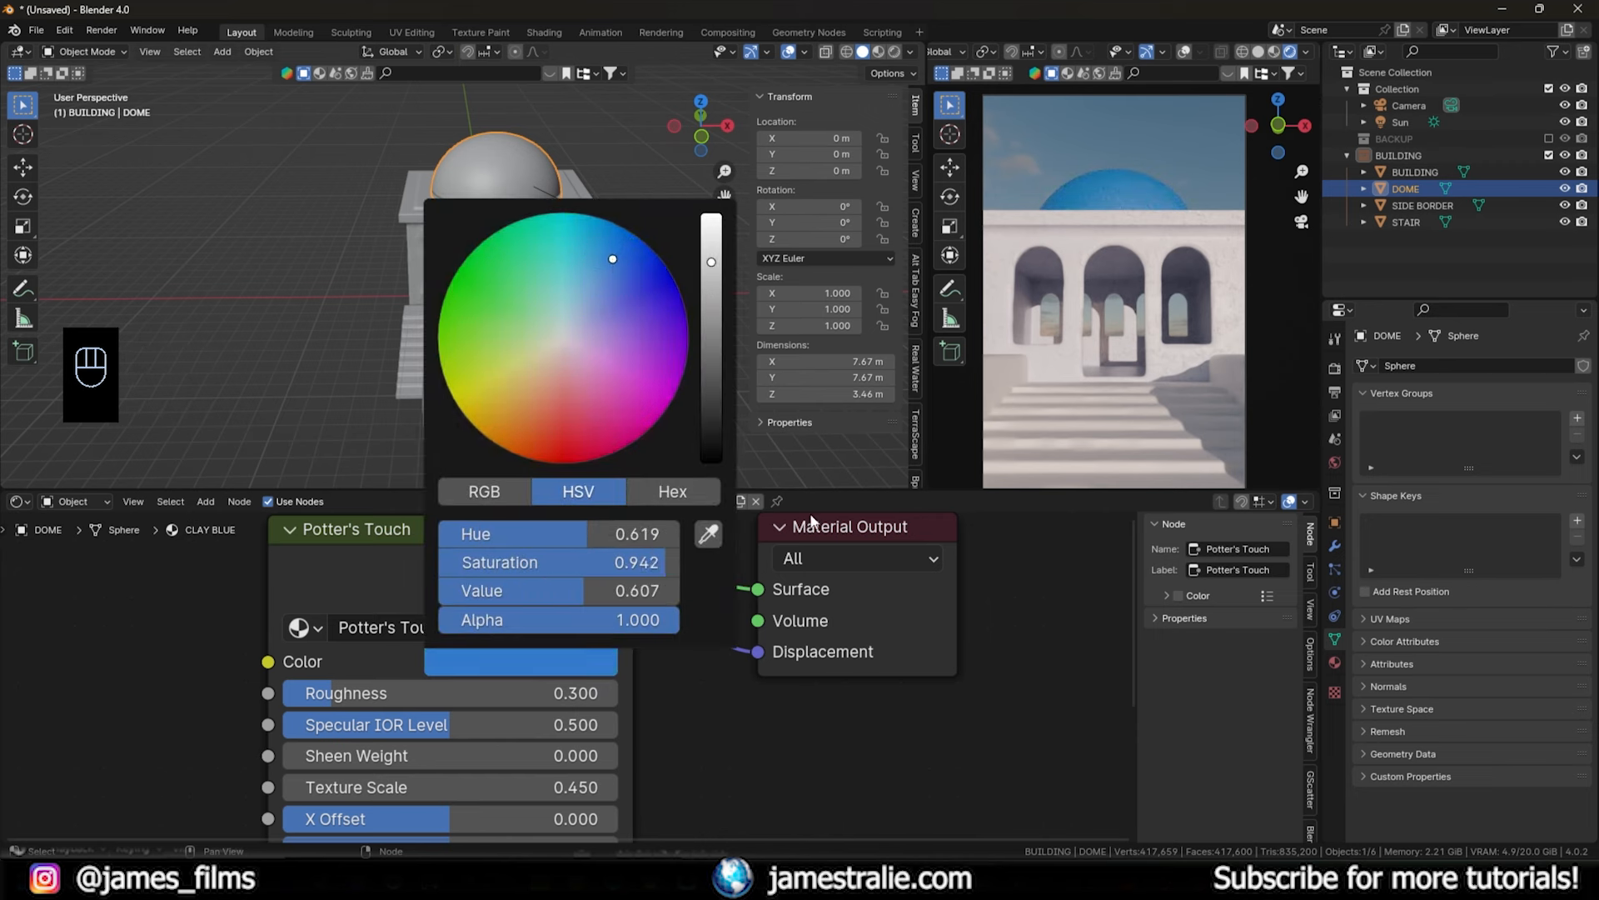
# - Set the dome's CLAY BLUE Texture Scale to 0.250 and Displacement Power to 0.083
pyautogui.scroll(6, 1087, 84)
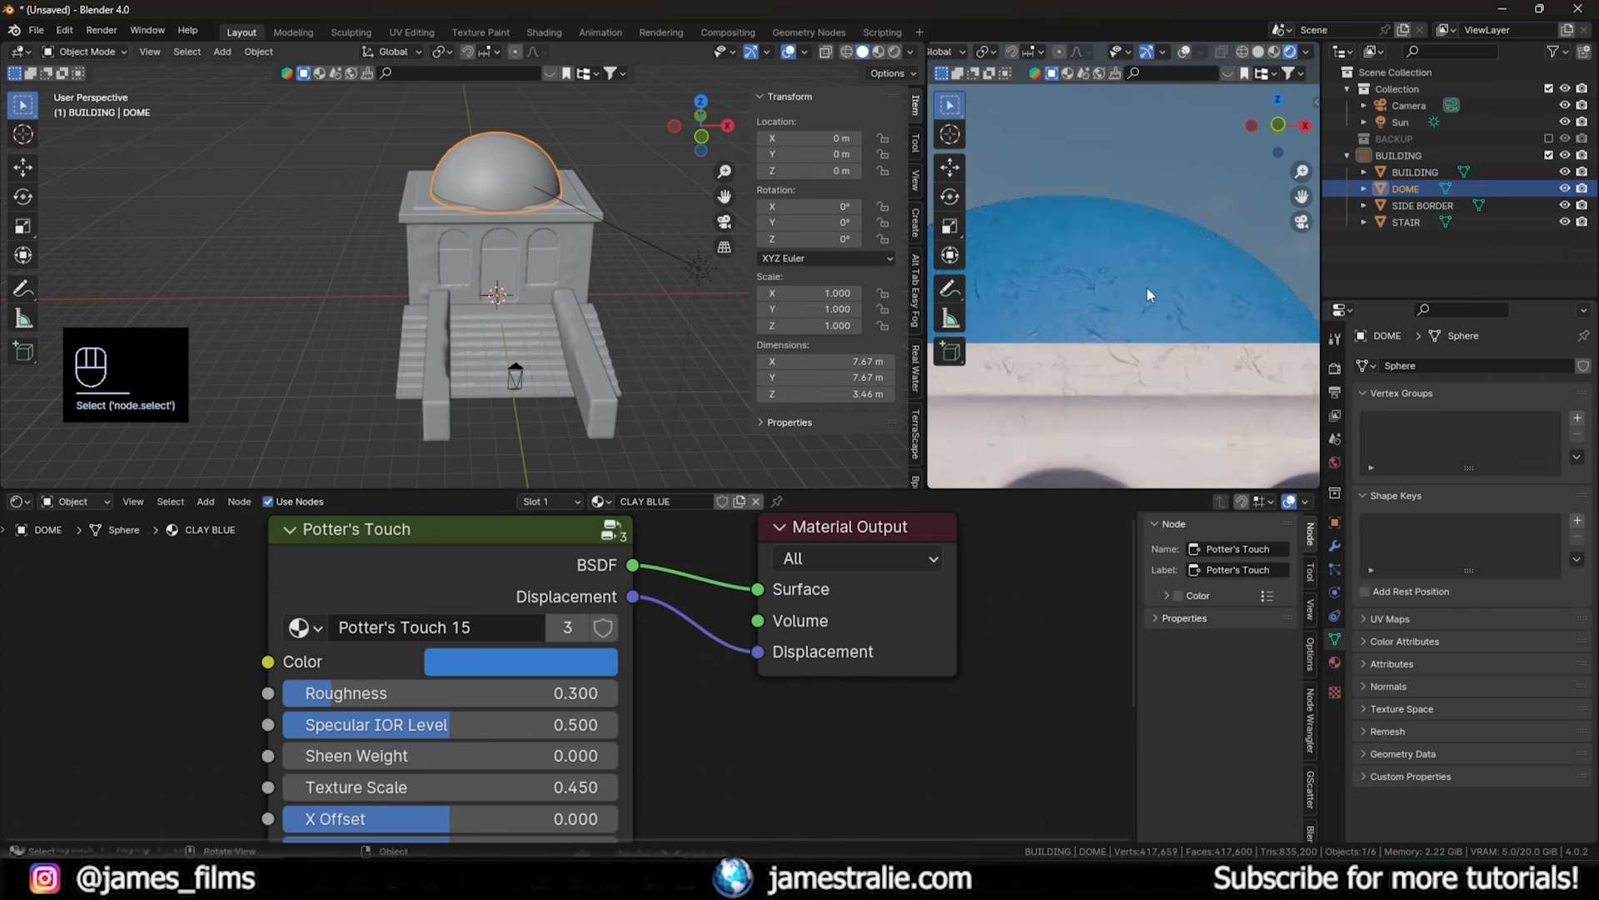
pyautogui.scroll(-1, 1128, 337)
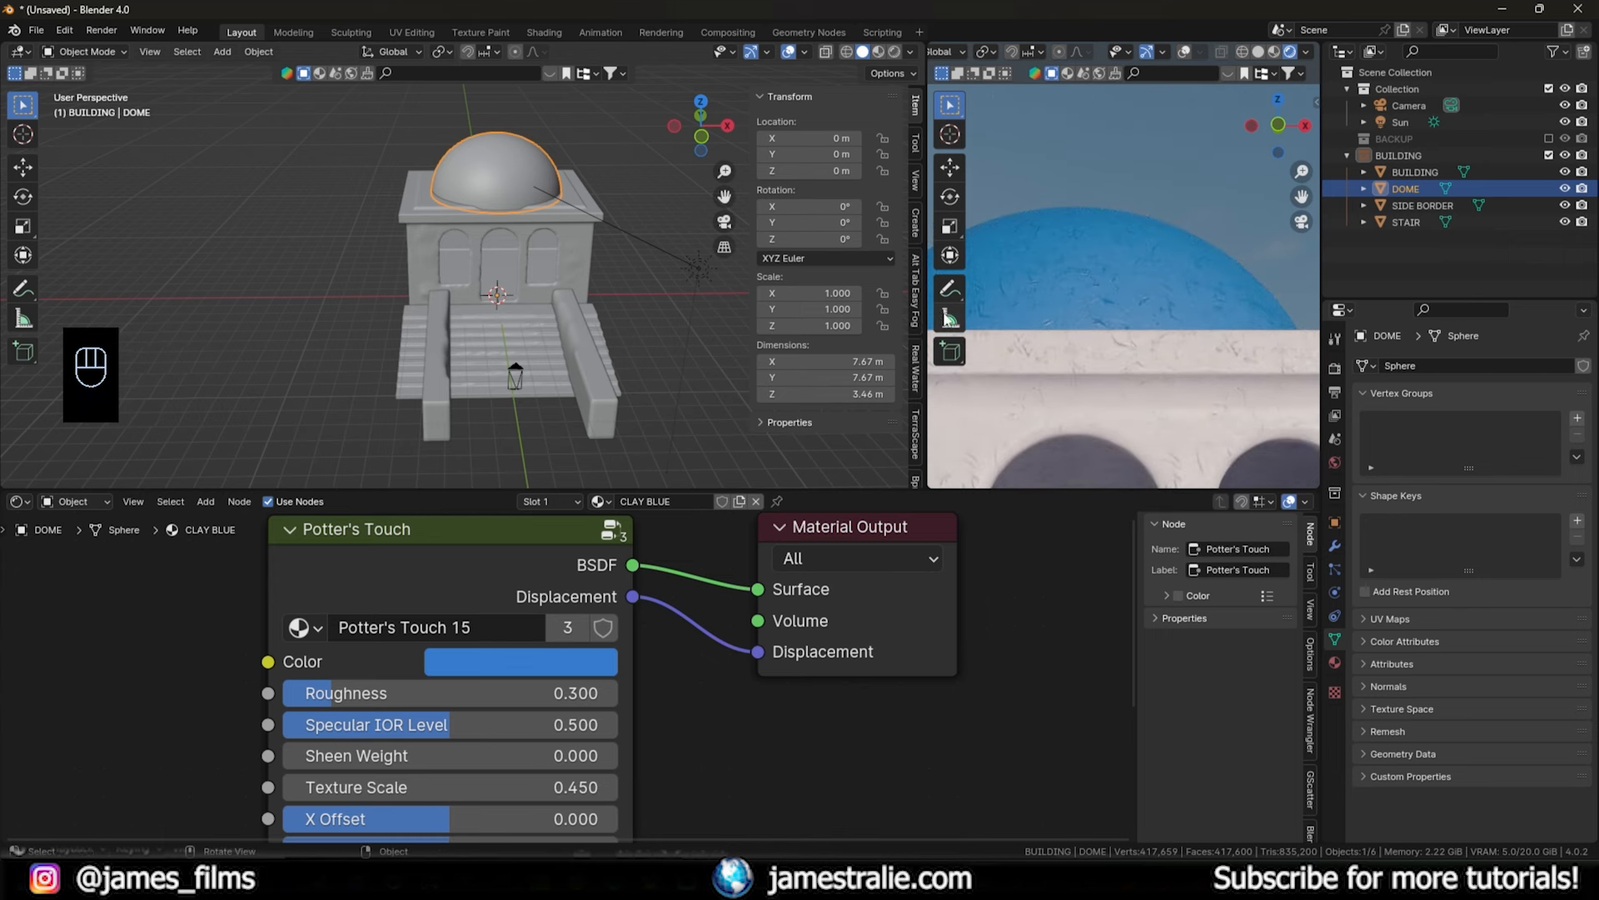
pyautogui.moveTo(775, 658); pyautogui.dragTo(697, 556, button='middle')
pyautogui.keyDown('shift'); pyautogui.scroll(-2, 729, 671); pyautogui.keyUp('shift')
pyautogui.keyDown('shift'); pyautogui.scroll(2, 762, 650); pyautogui.keyUp('shift')
pyautogui.moveTo(500, 623); pyautogui.dragTo(660, 626)
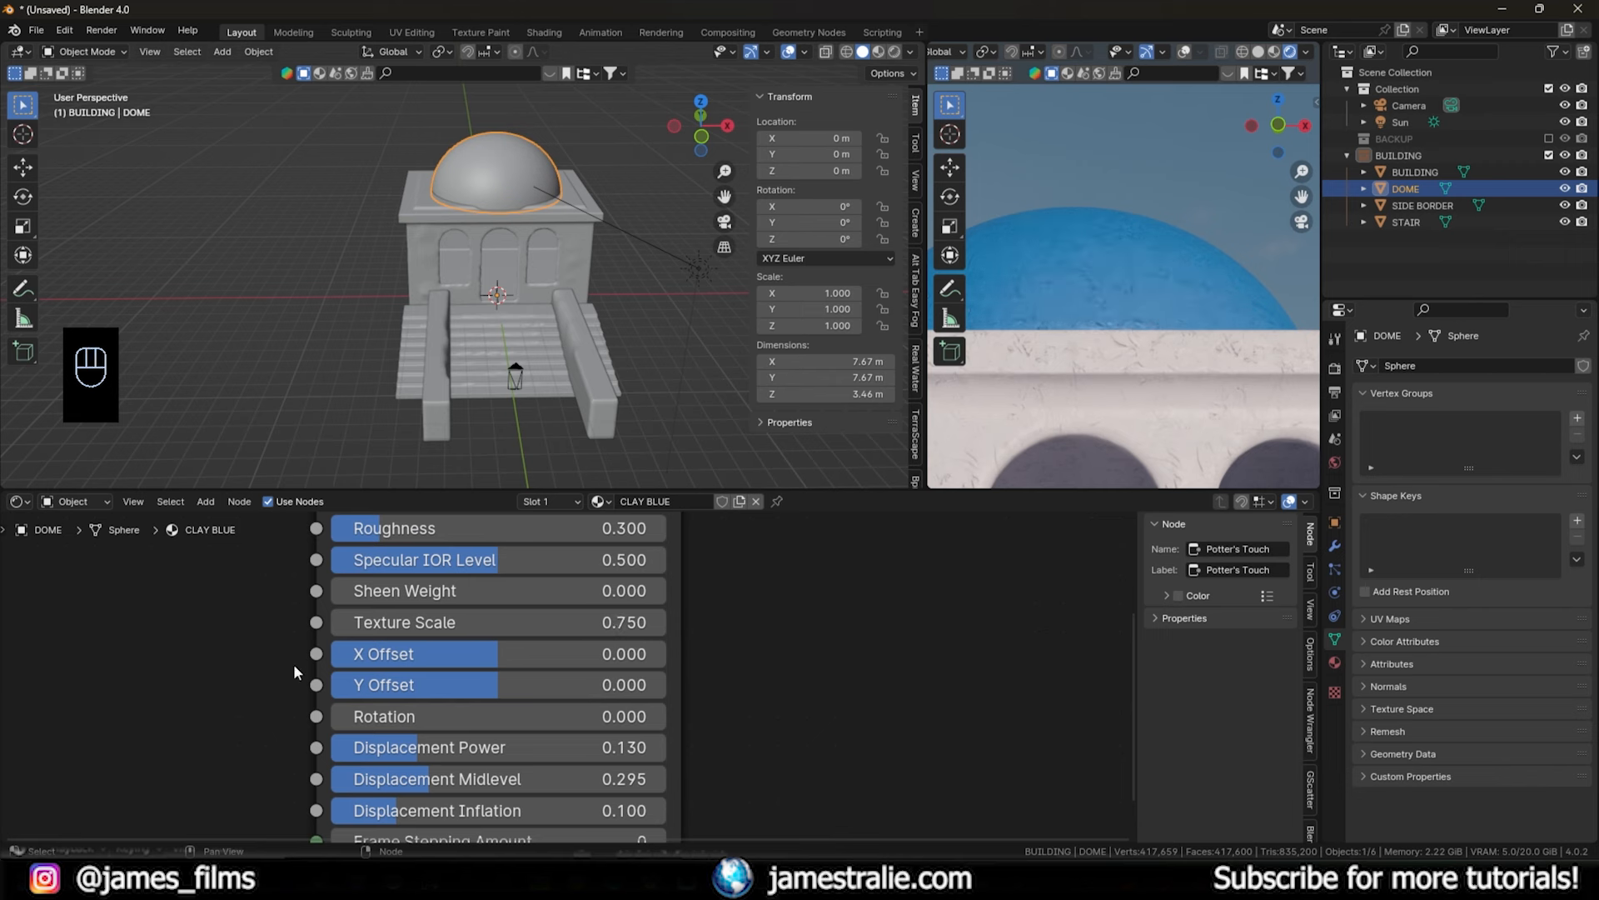
pyautogui.moveTo(343, 624)
pyautogui.mouseDown()
pyautogui.moveTo(294, 624)
pyautogui.moveTo(340, 631)
pyautogui.mouseUp()
pyautogui.moveTo(771, 778); pyautogui.dragTo(805, 739, button='middle')
pyautogui.moveTo(421, 715); pyautogui.dragTo(377, 715)
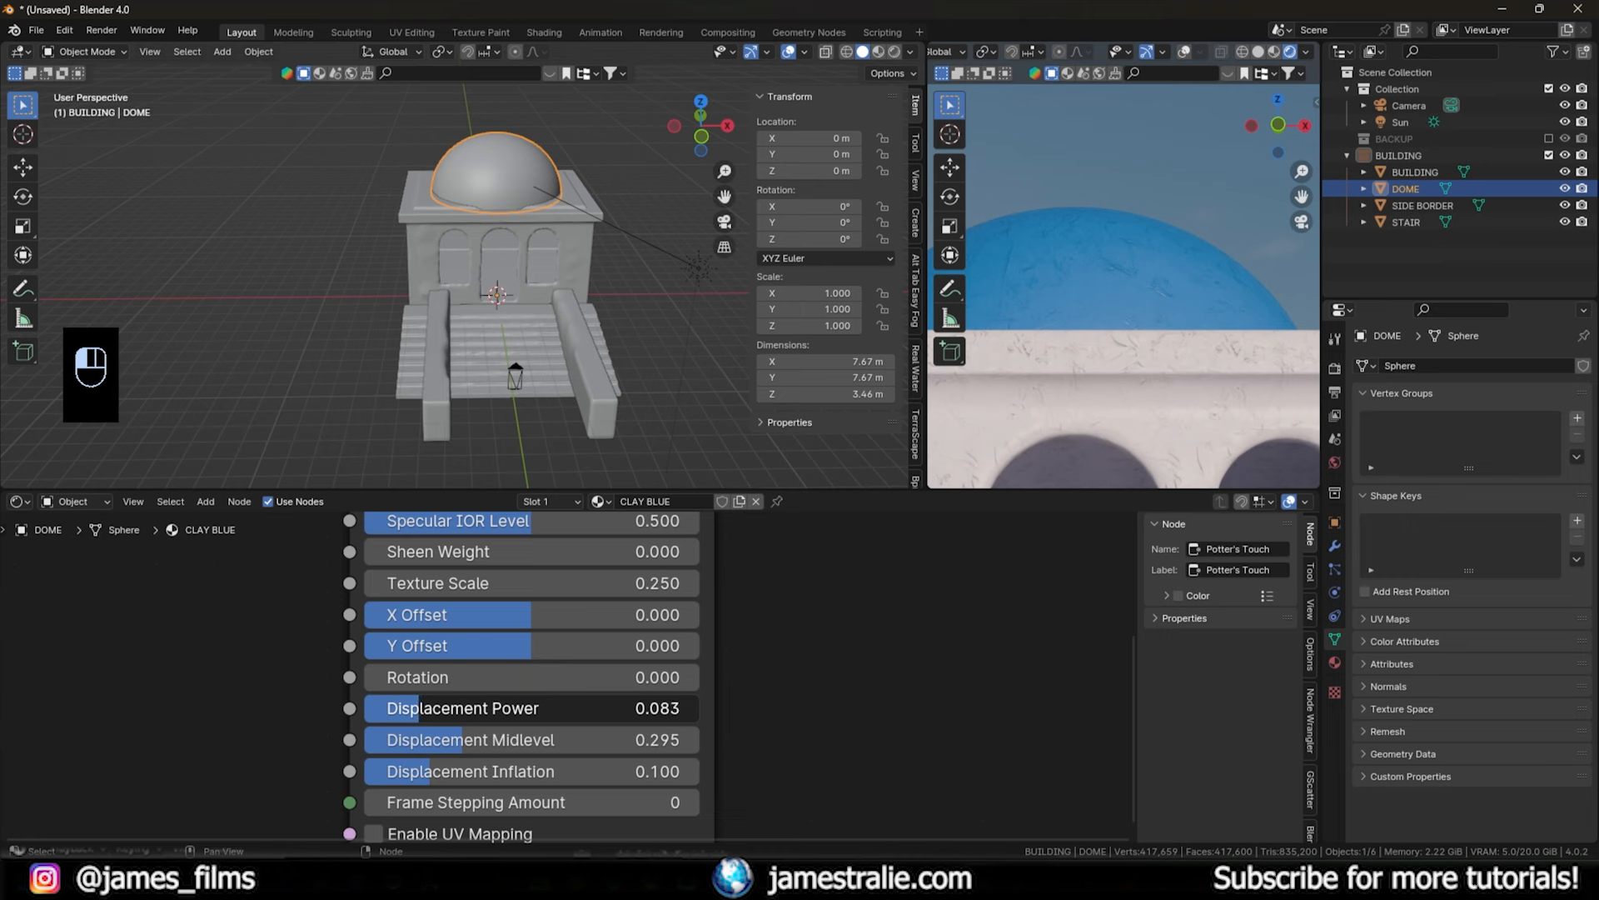
pyautogui.scroll(-6, 1031, 353)
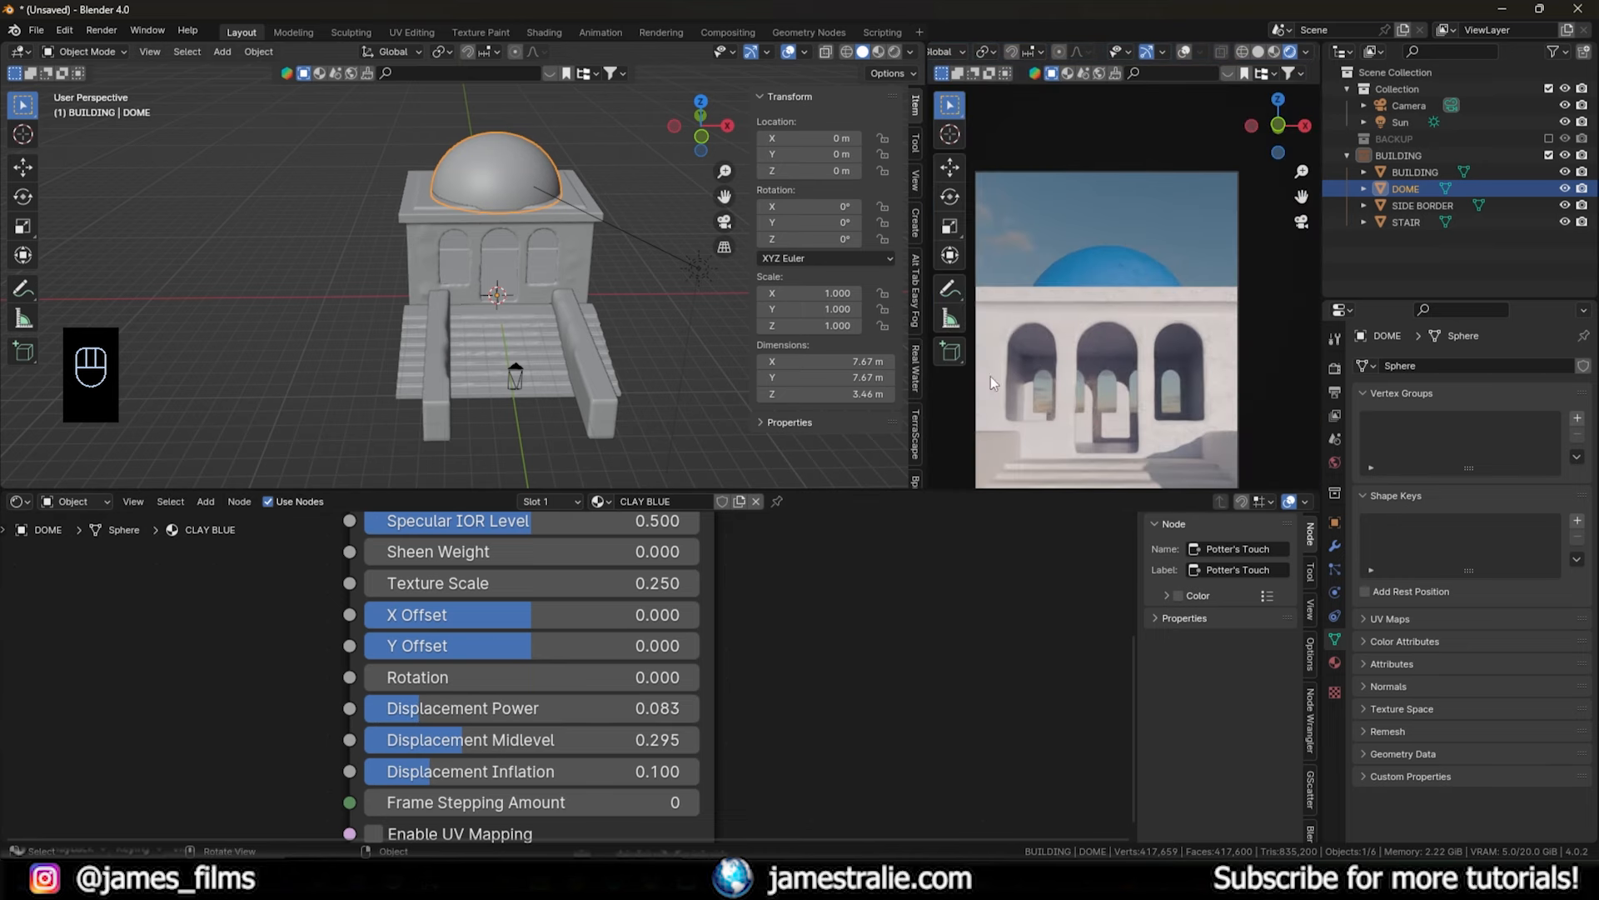
pyautogui.keyDown('shift'); pyautogui.moveTo(1016, 377); pyautogui.dragTo(1035, 294, button='middle'); pyautogui.keyUp('shift')
# - Assign the CLAY WHITE material to the staircase and the side borders
pyautogui.click(503, 348)
pyautogui.click(623, 500)
pyautogui.click(672, 542)
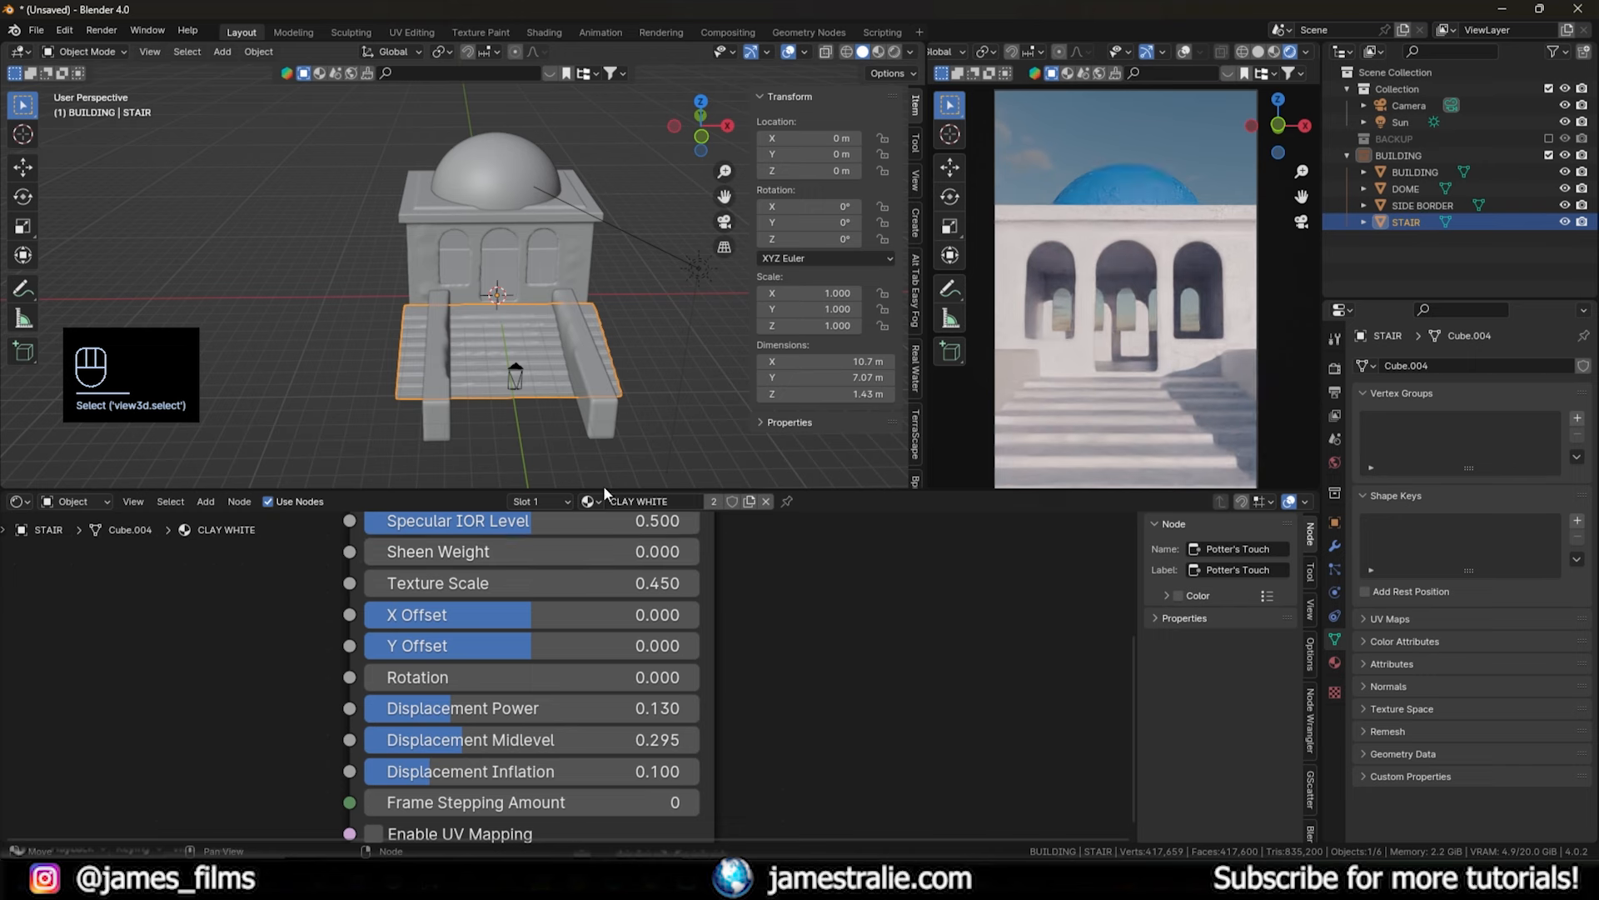
pyautogui.click(433, 408)
pyautogui.click(623, 501)
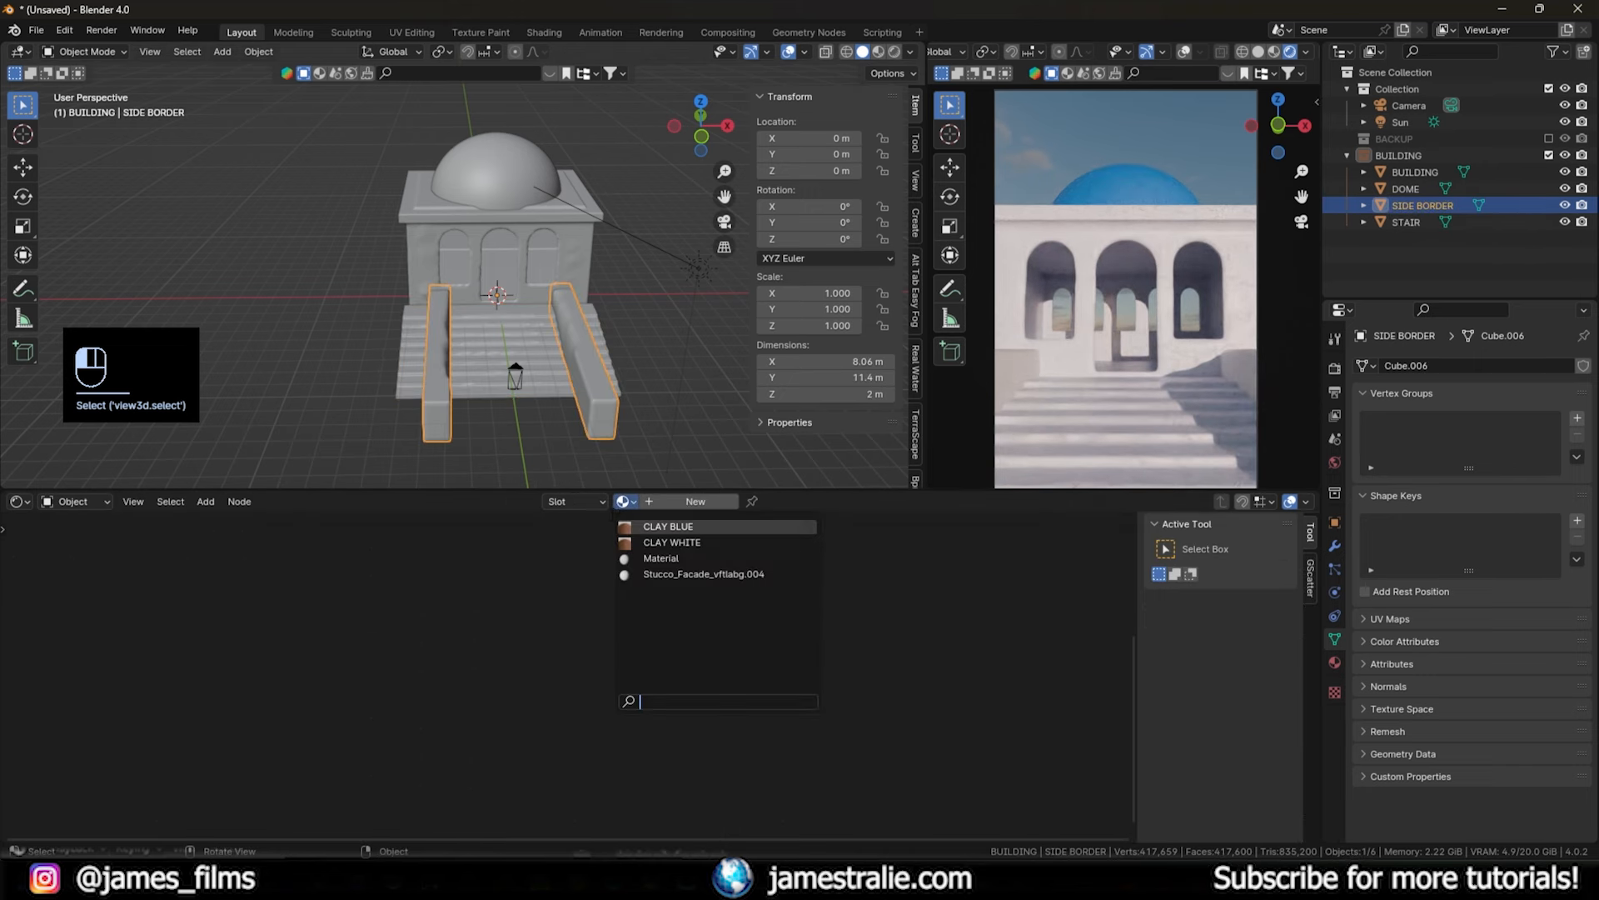
pyautogui.click(690, 542)
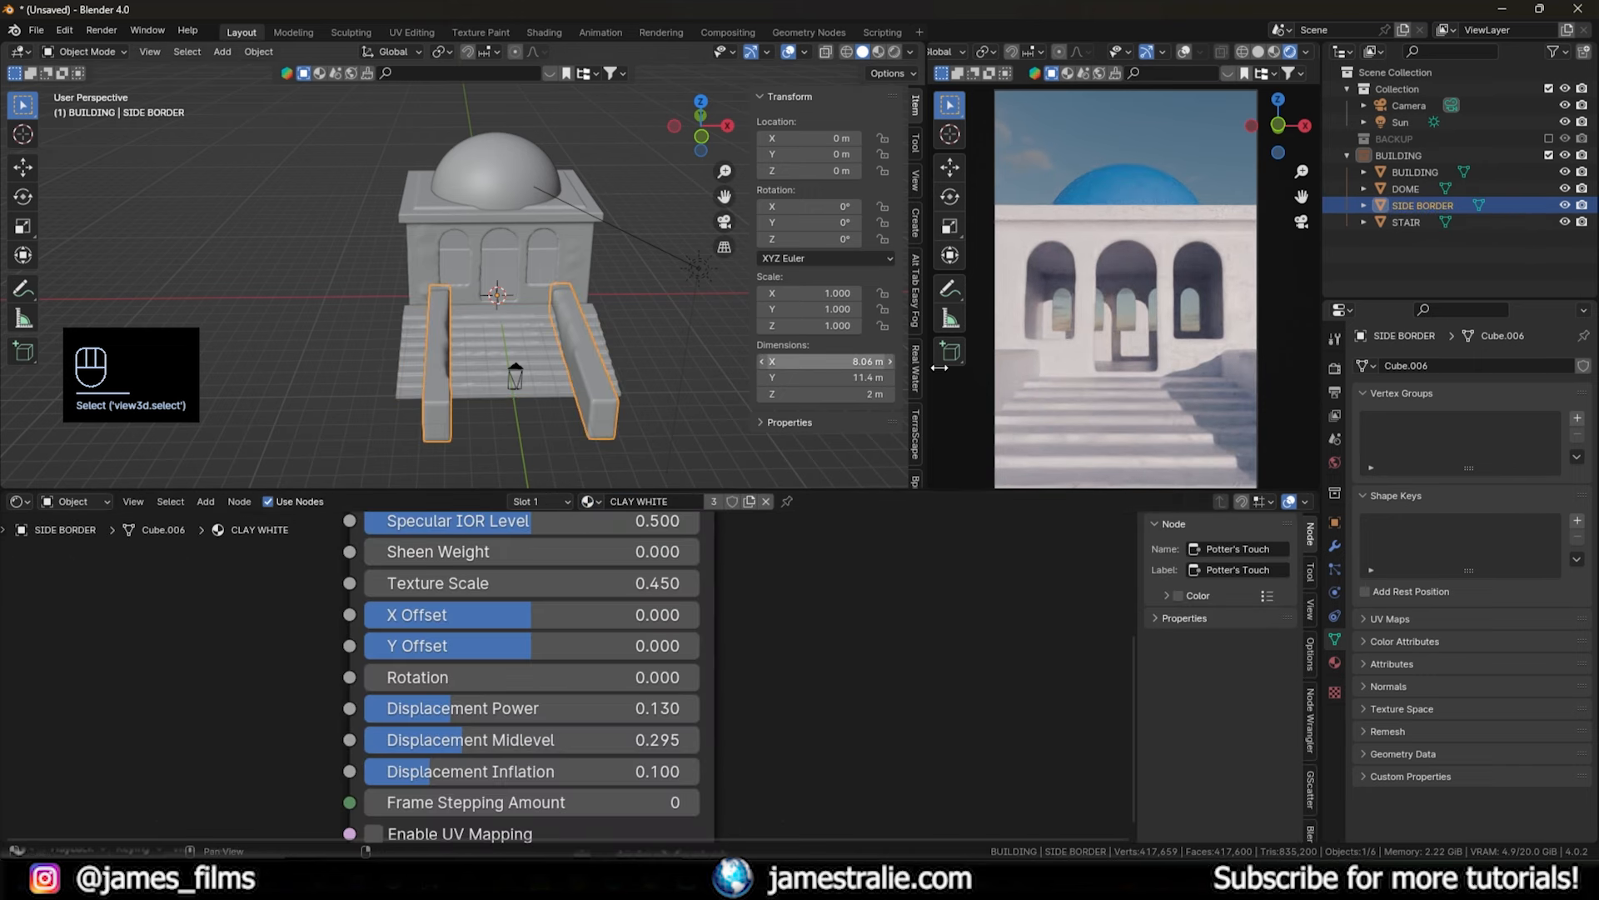
# - Make the render's film background transparent so the world sky is hidden behind the building
pyautogui.scroll(-2, 1200, 367)
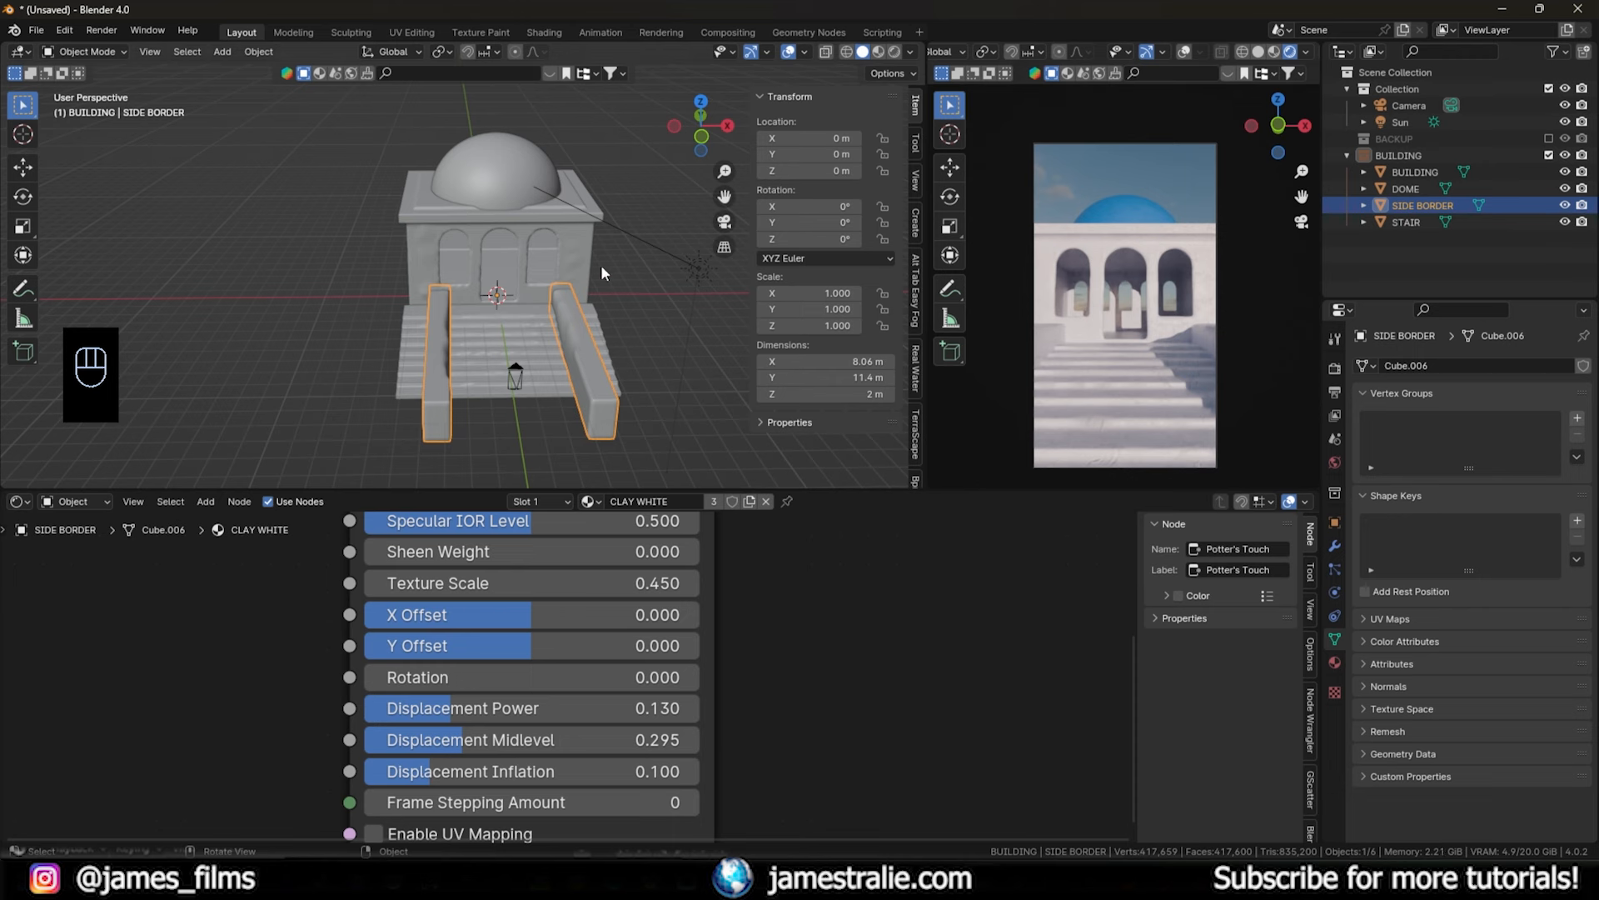
pyautogui.click(1335, 368)
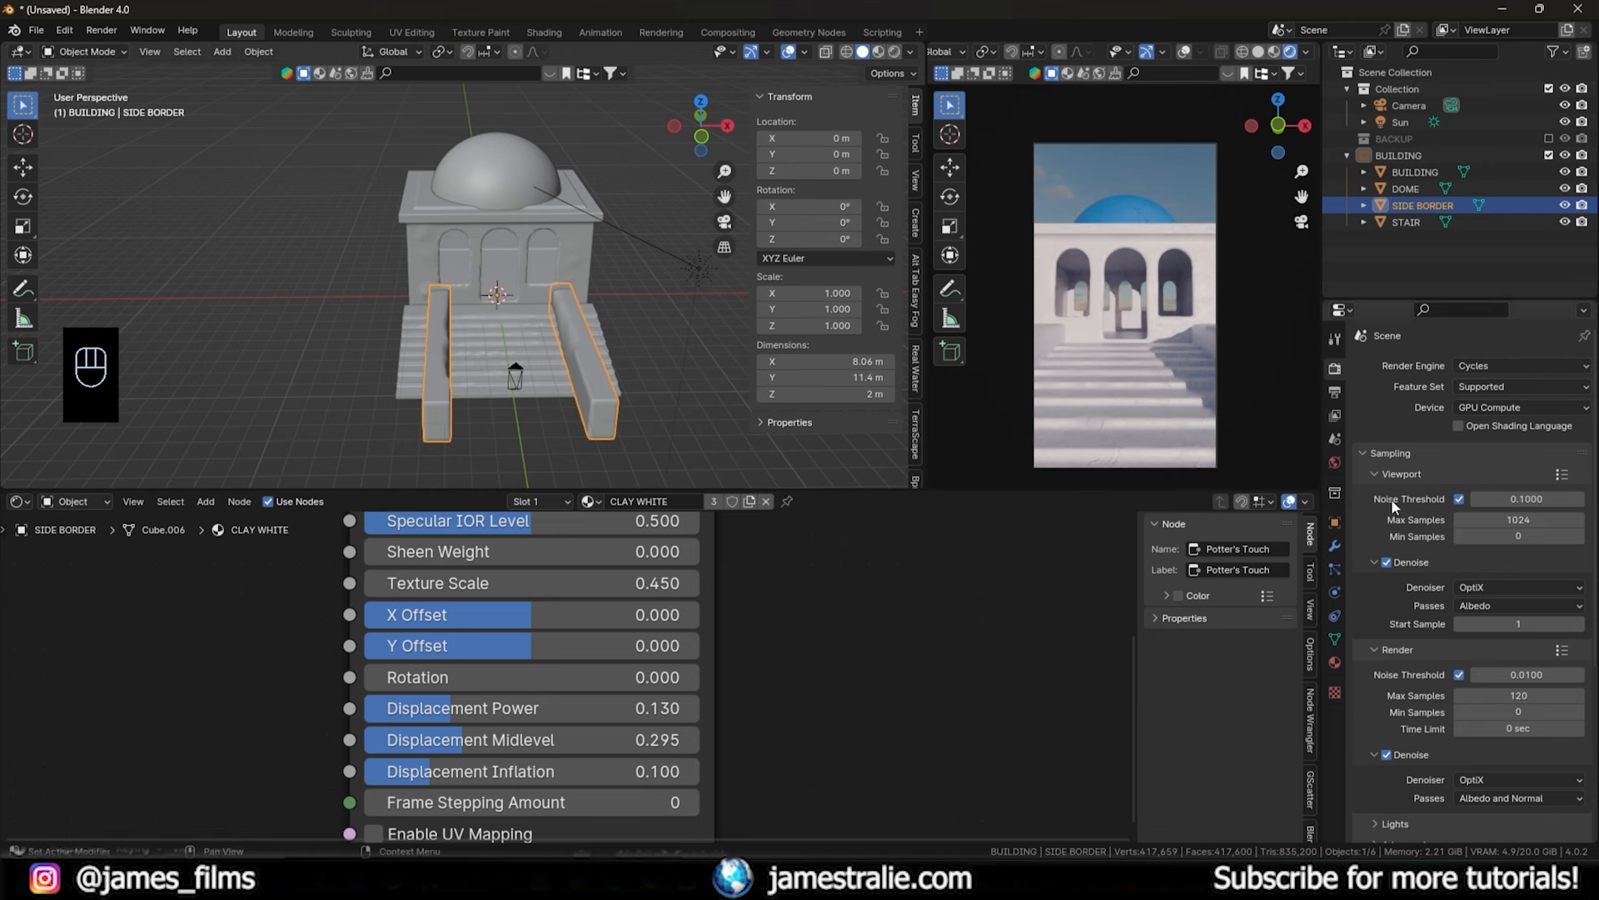
pyautogui.scroll(-1, 1369, 617)
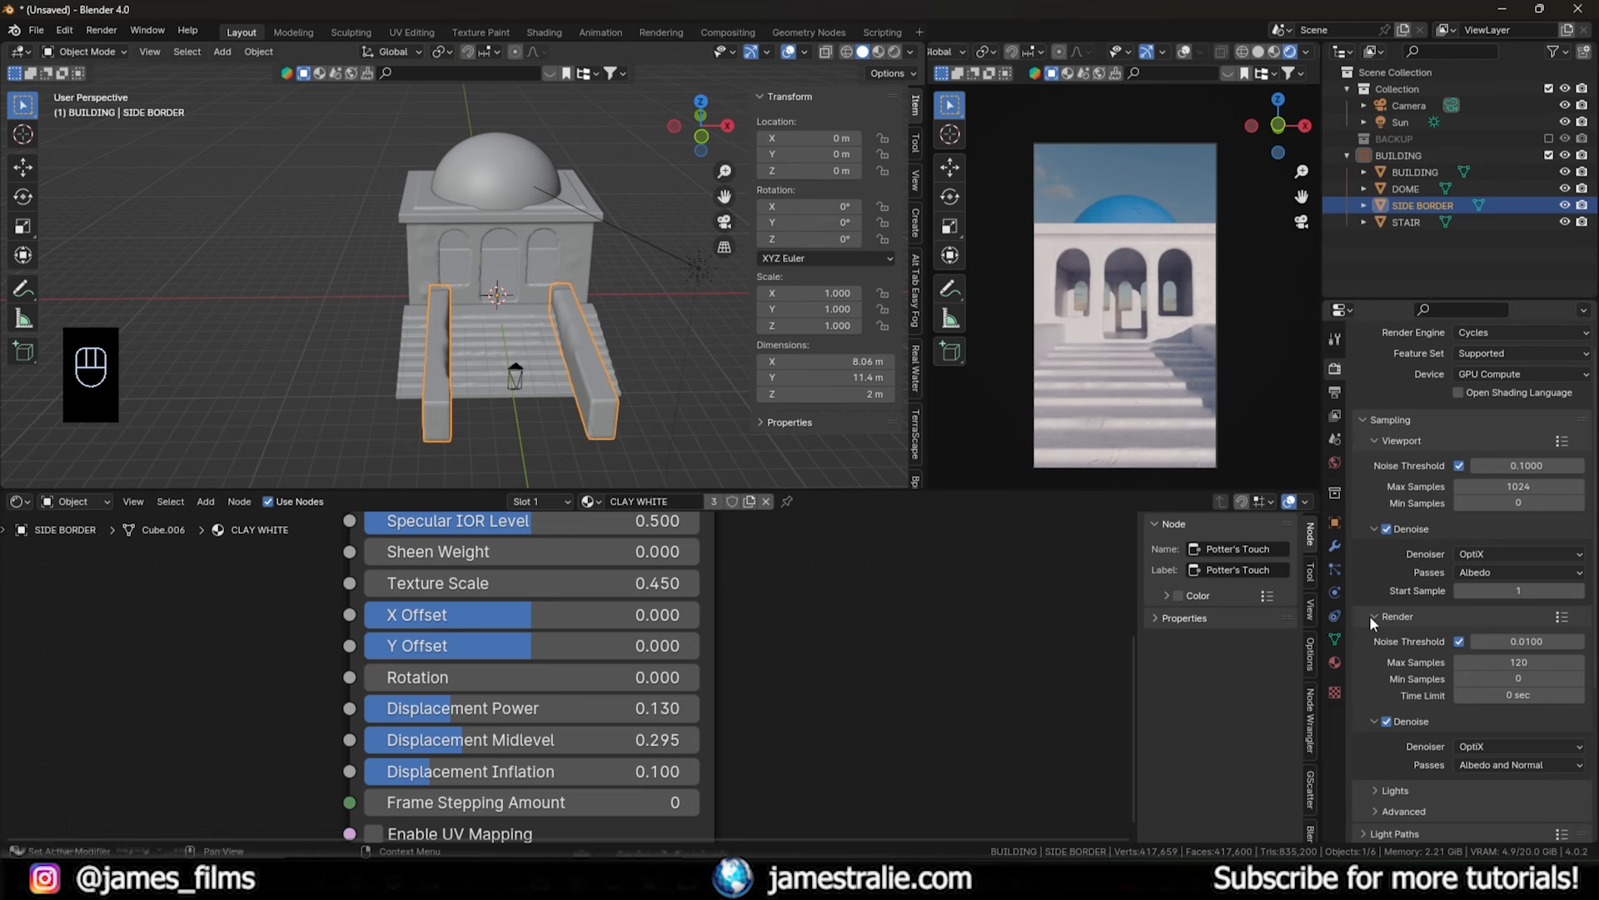
pyautogui.scroll(-6, 1374, 583)
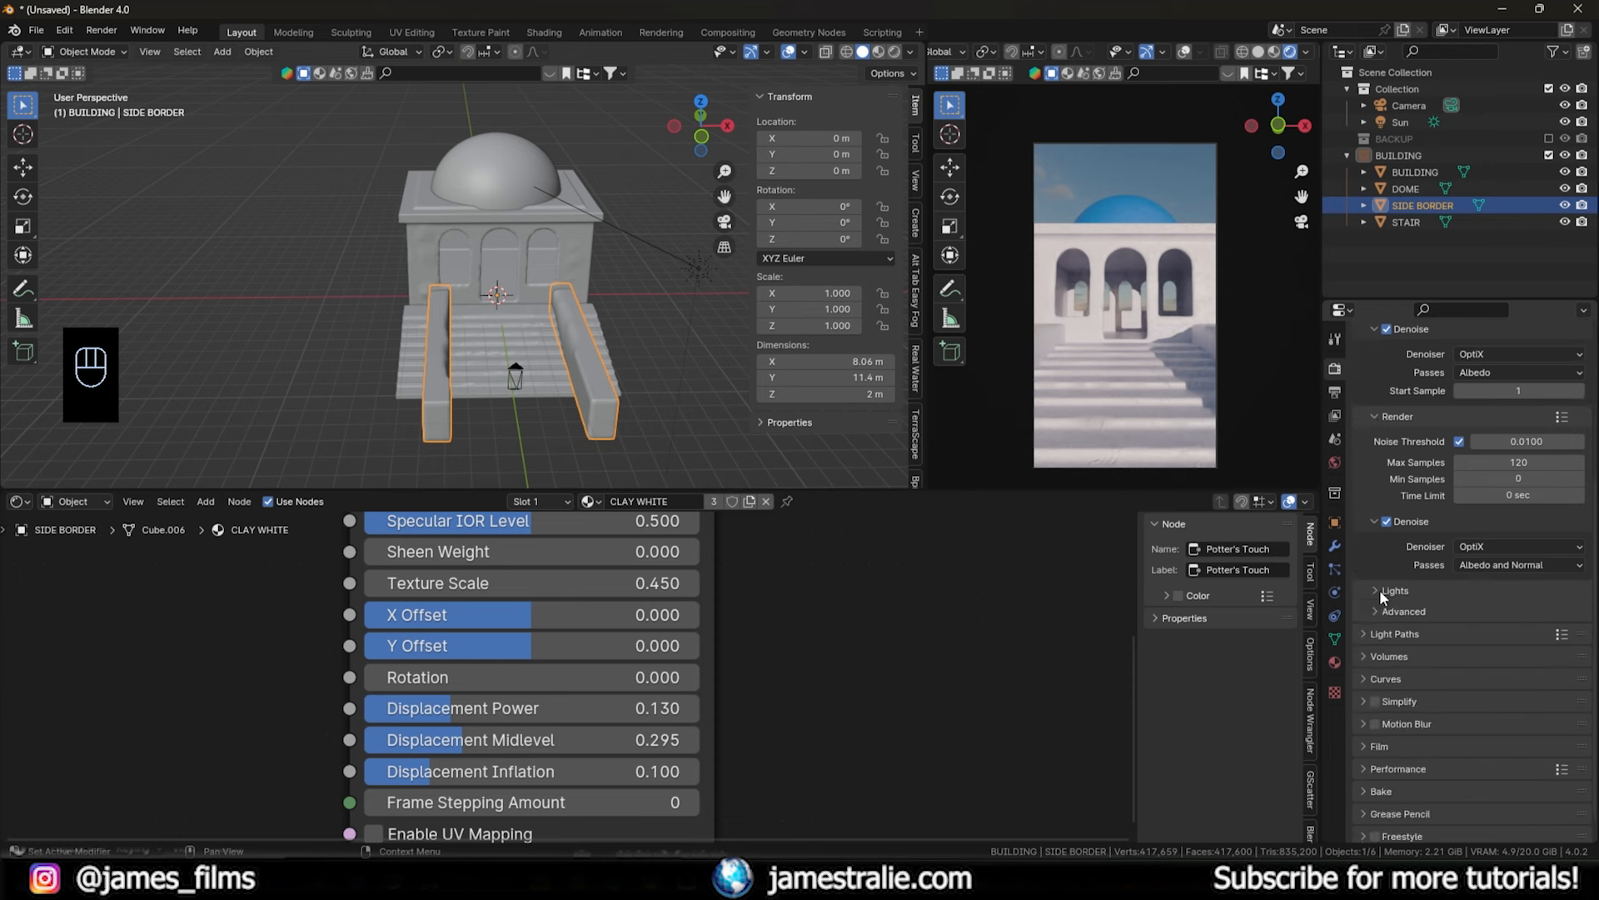
pyautogui.scroll(-1, 1371, 590)
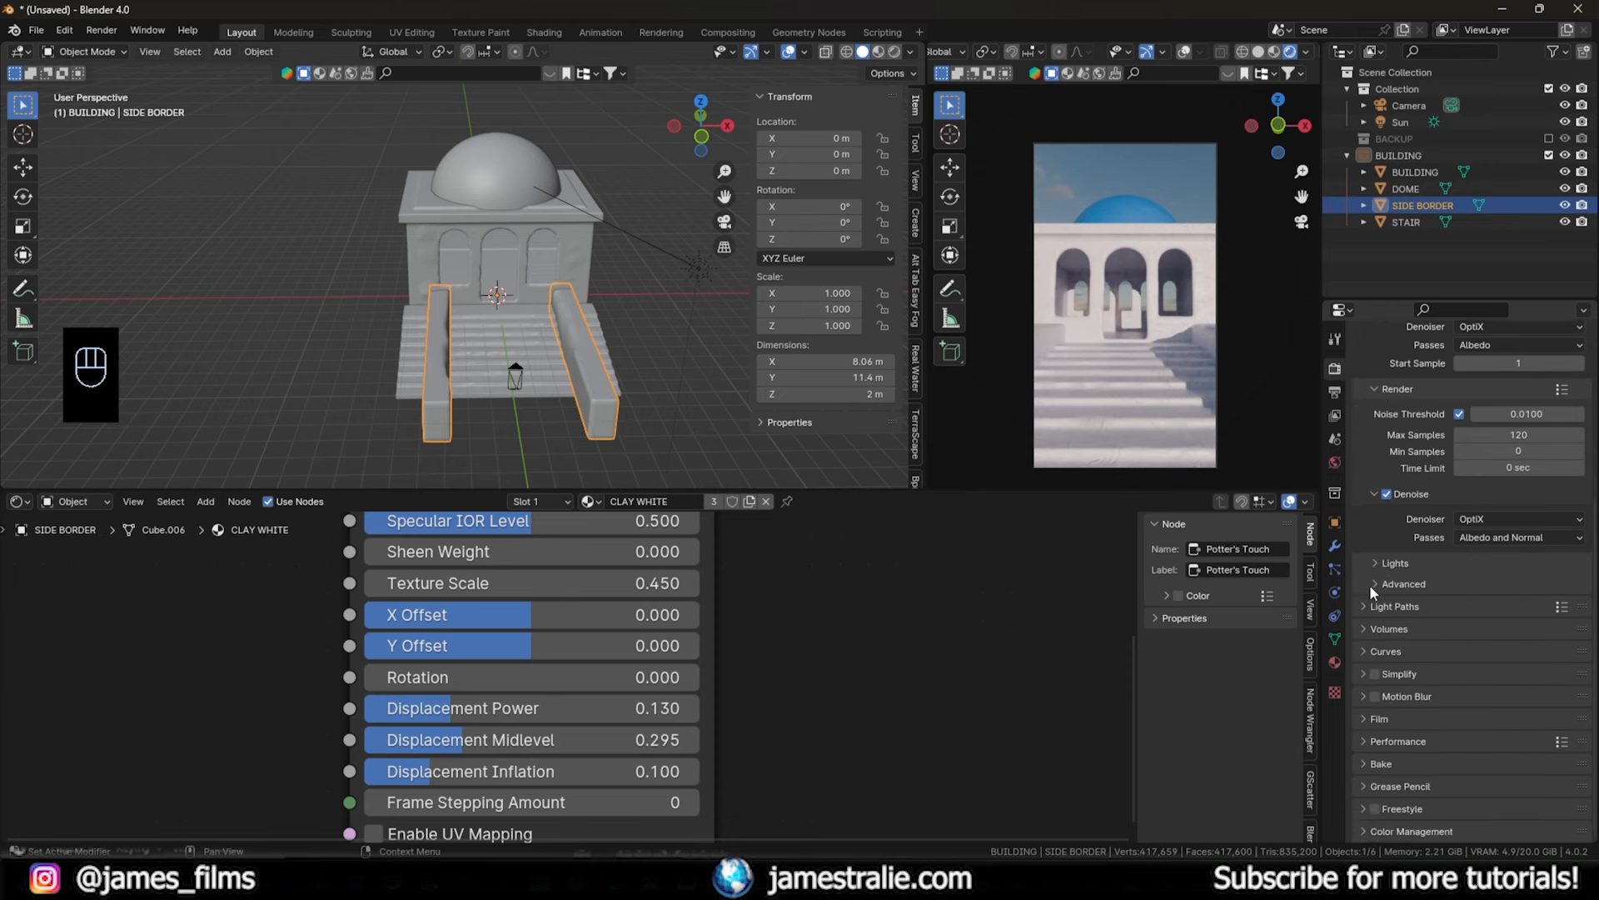
pyautogui.click(1371, 718)
pyautogui.click(1386, 671)
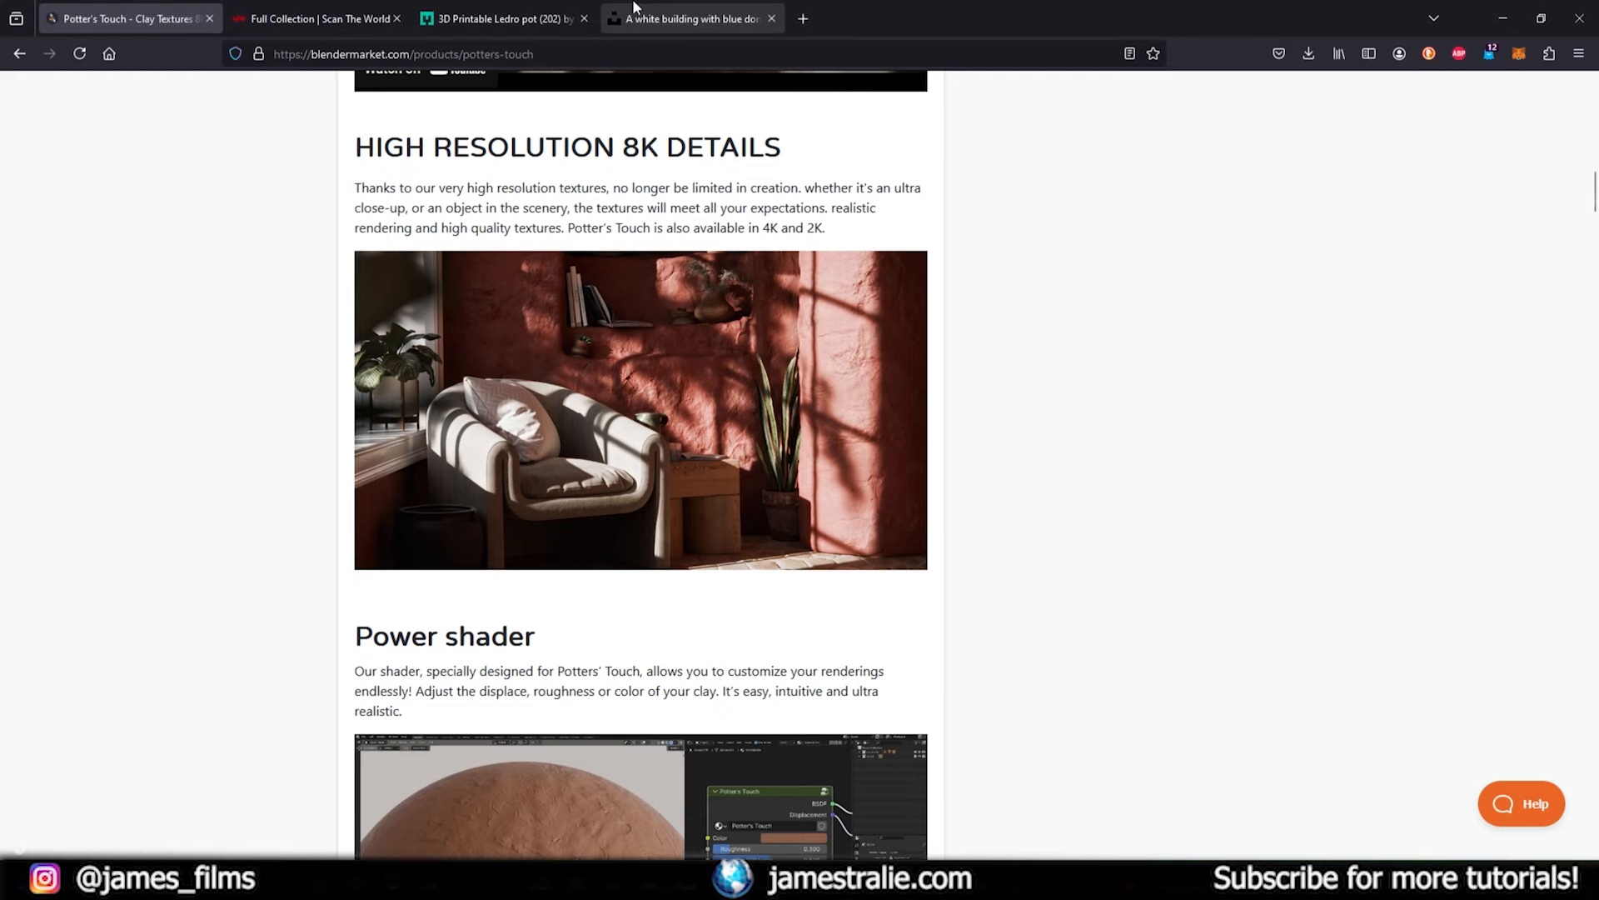
# - View the photo page of the white building with blue dome in the browser, and import the santorinisky image into Blender as a plane
pyautogui.click(692, 19)
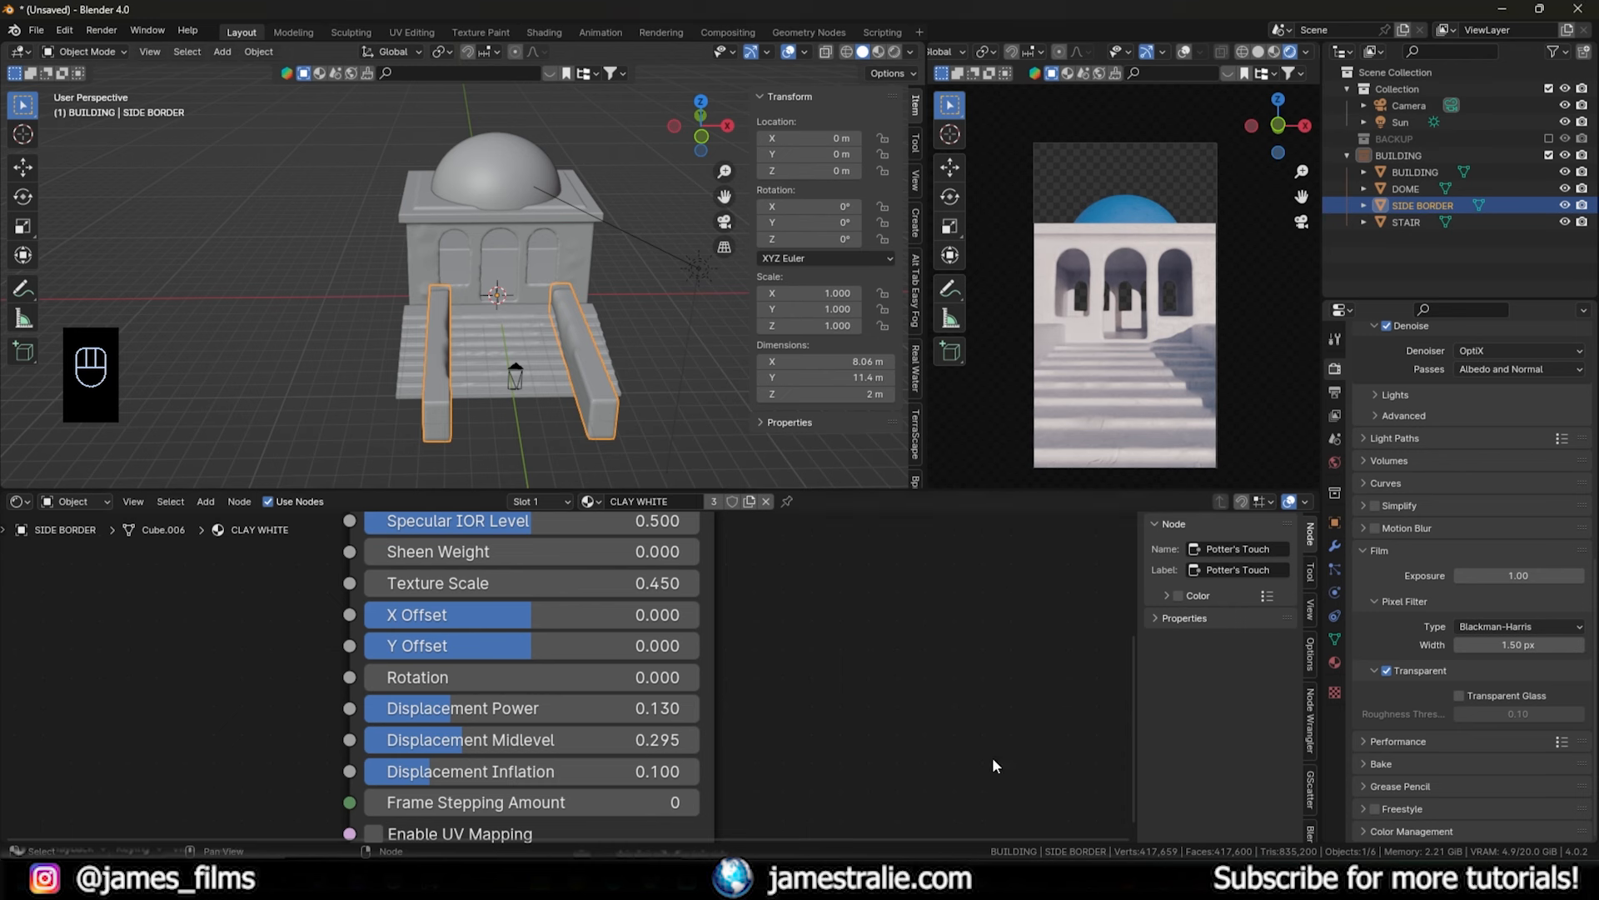
pyautogui.hotkey('shift', 'a')
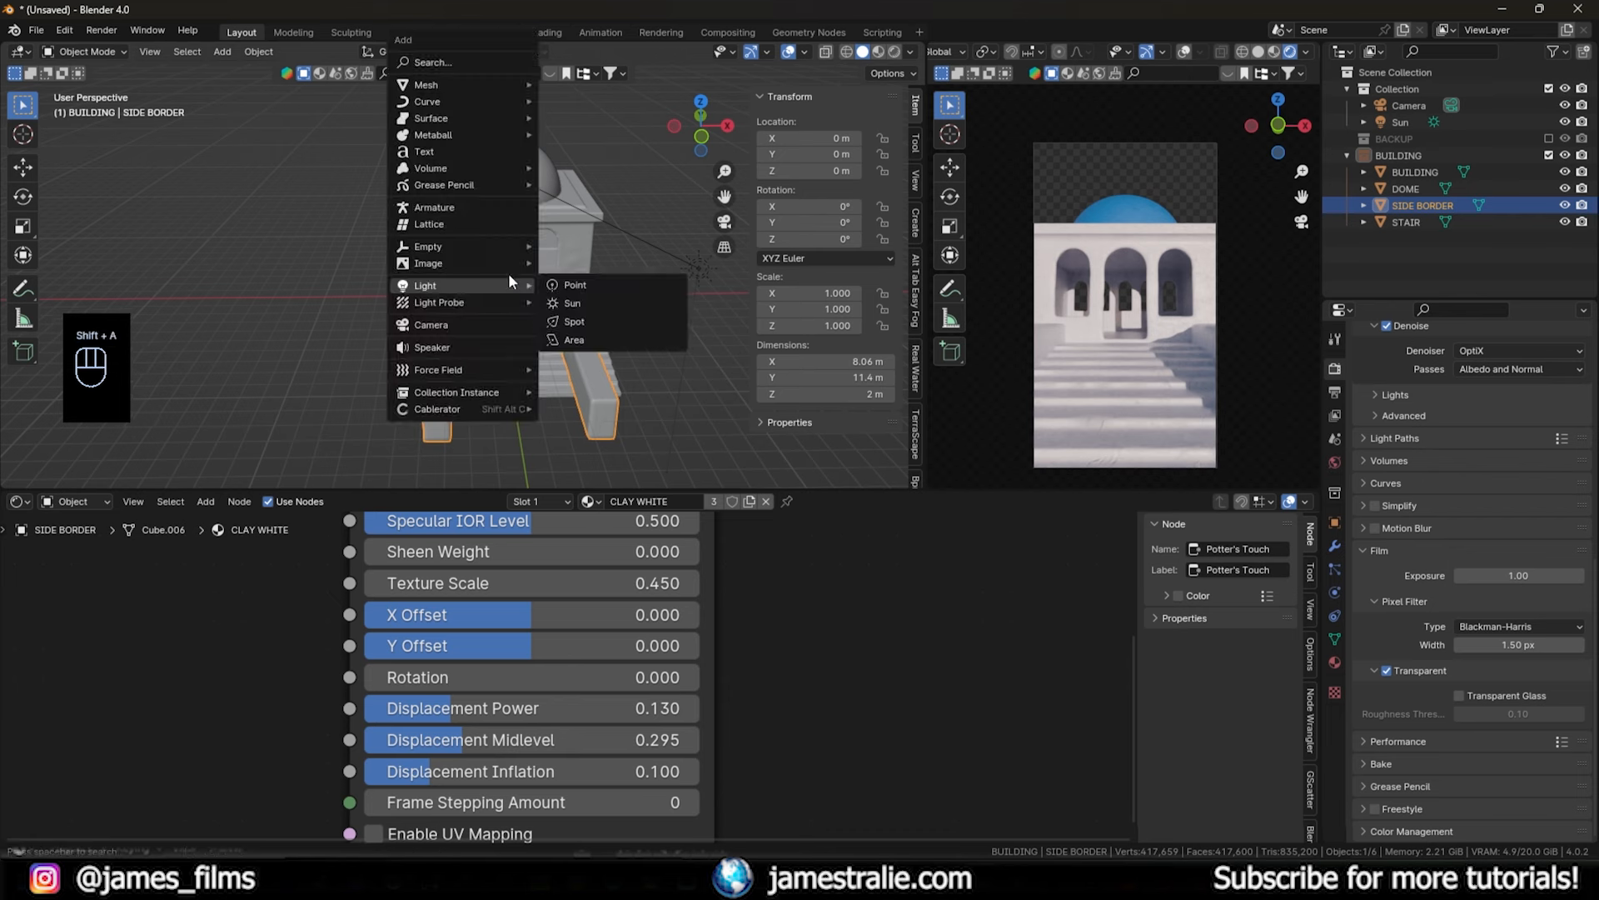
pyautogui.hotkey('shift', 'a')
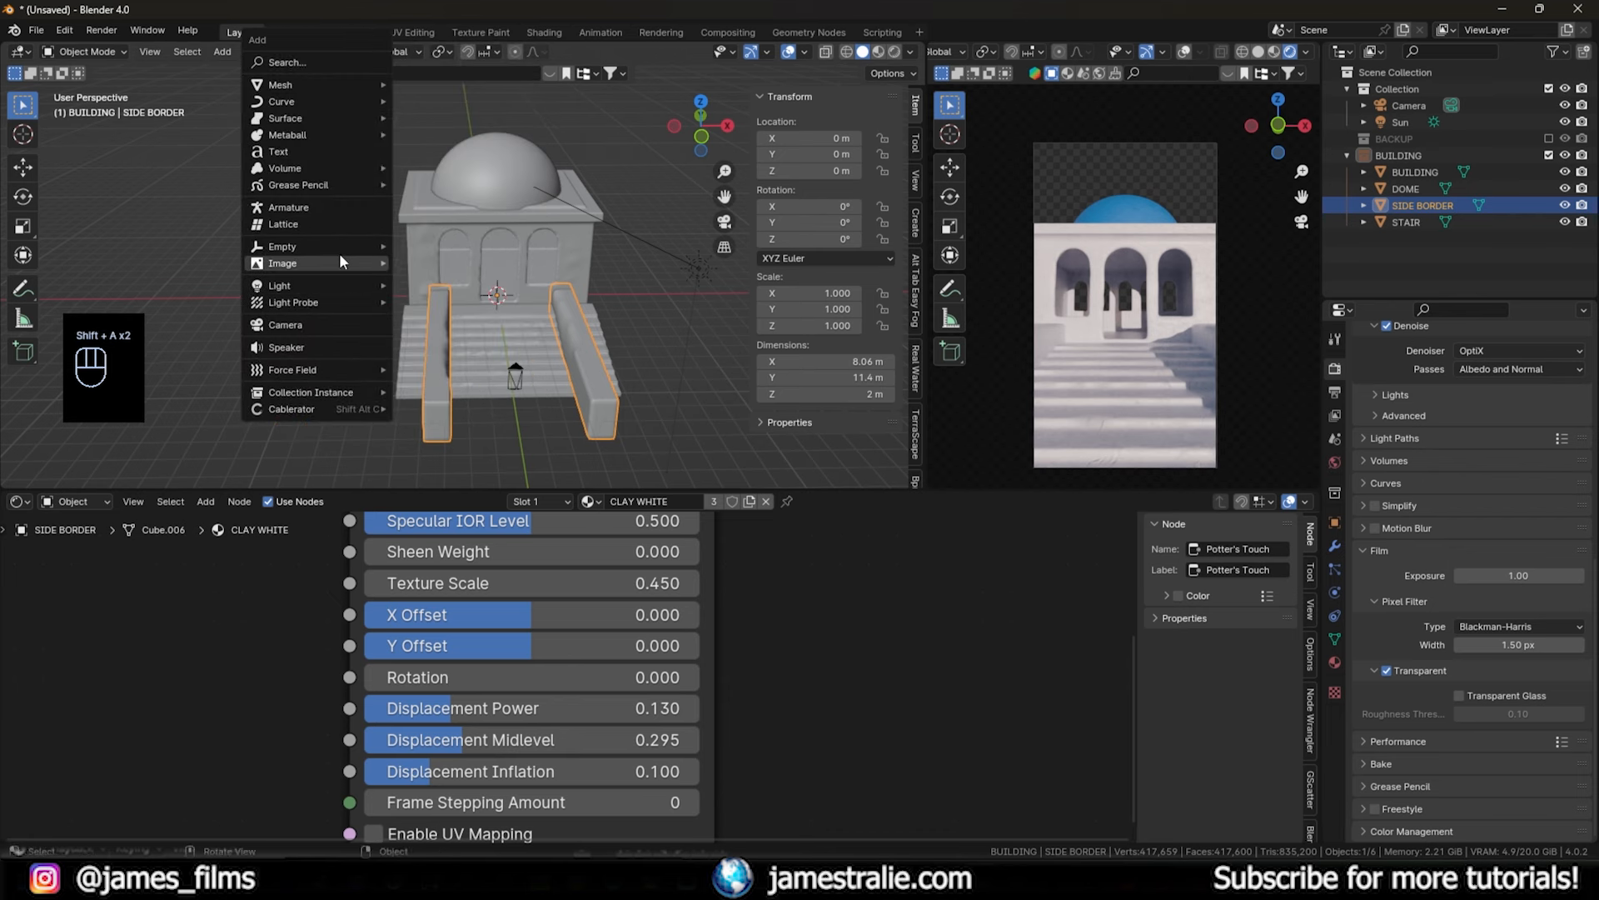
pyautogui.click(441, 265)
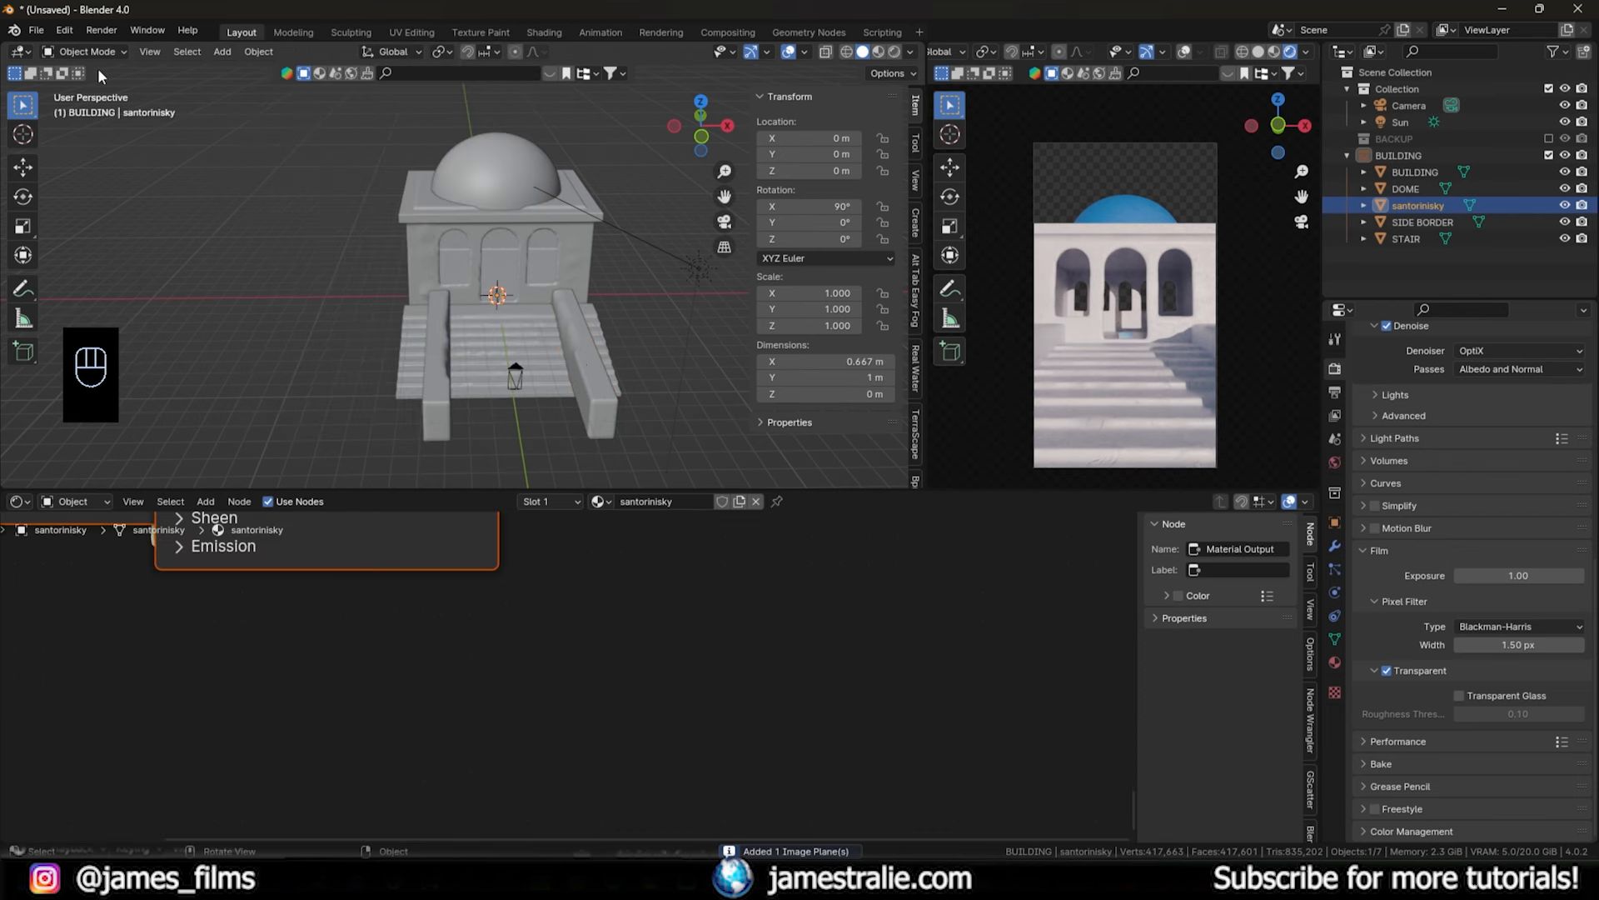
# - Look up the Import Images as Planes add-on in the preferences to check that it is enabled
pyautogui.click(60, 31)
pyautogui.click(127, 241)
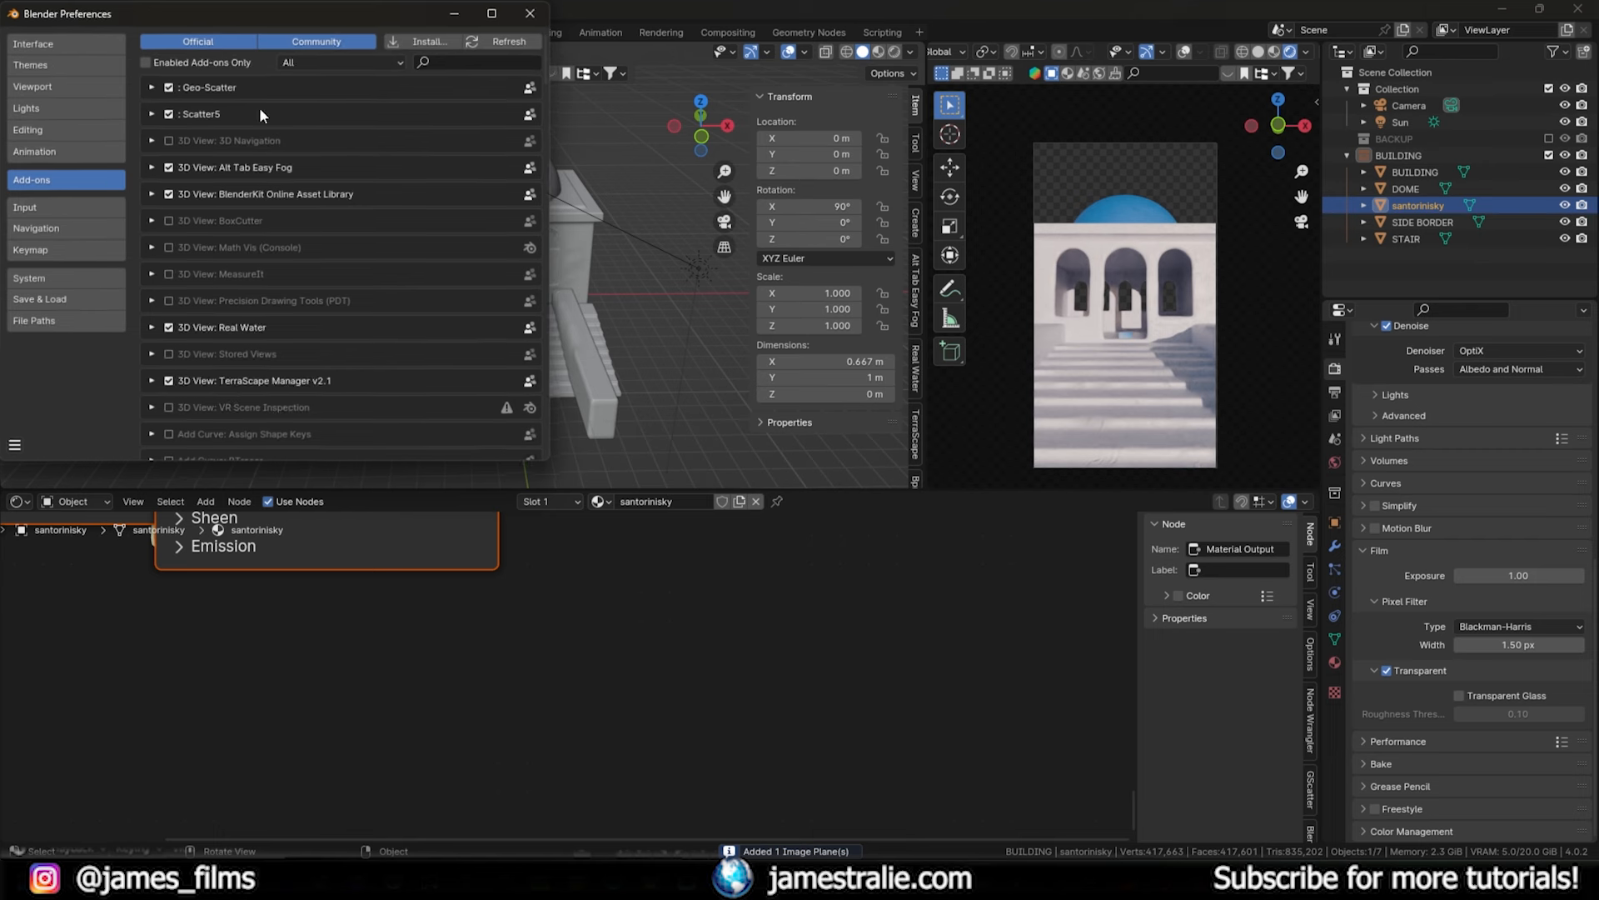
pyautogui.write('imag')
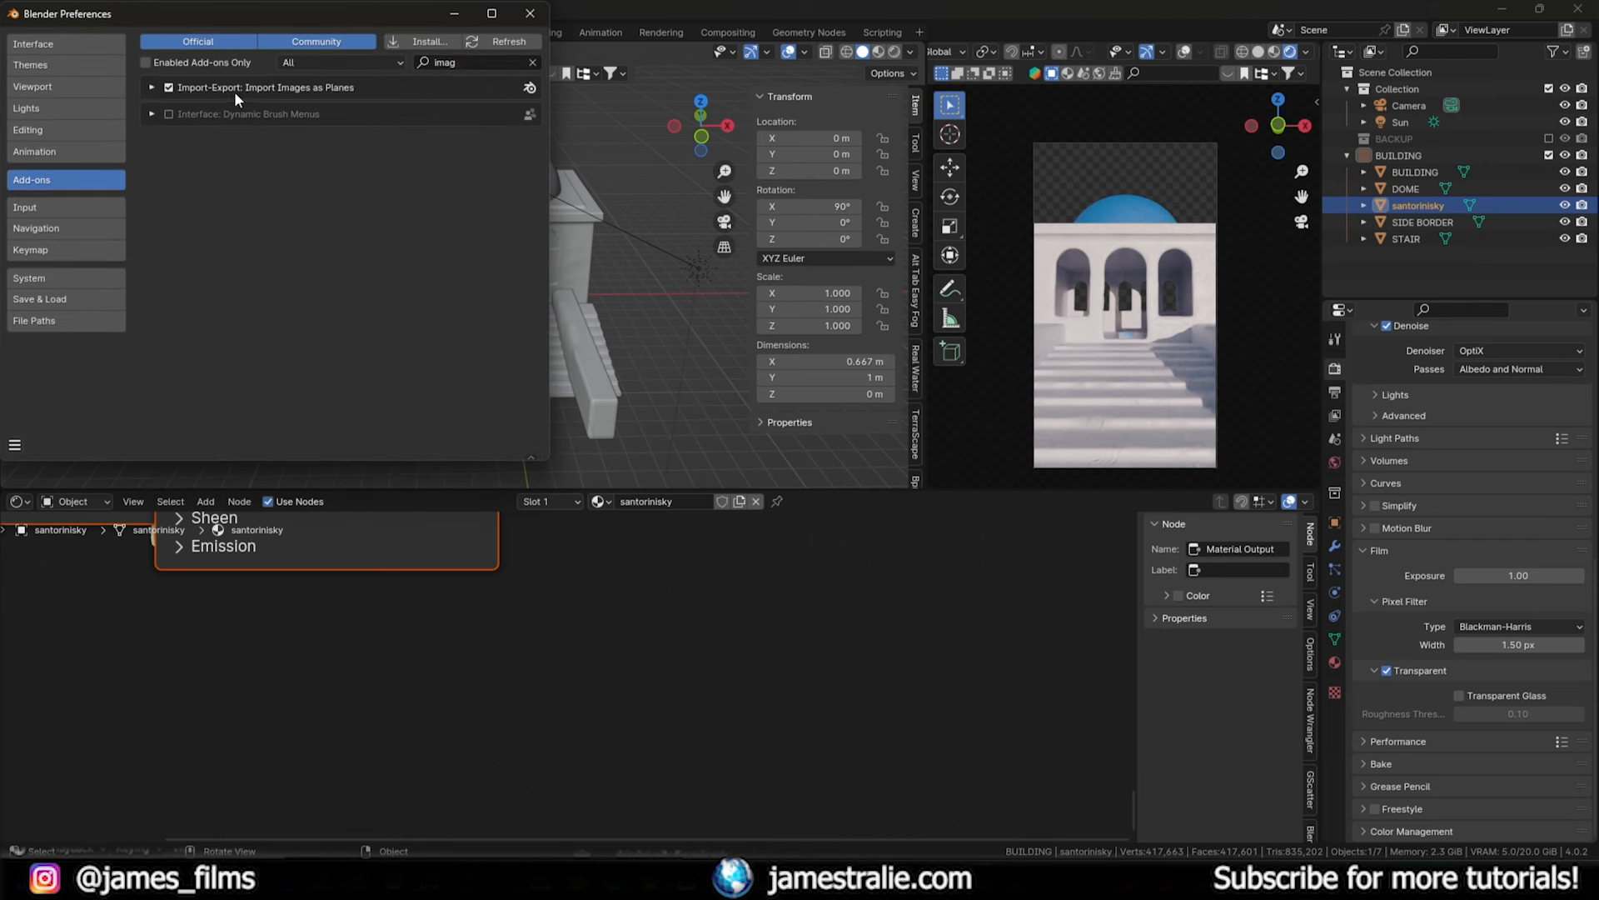
pyautogui.click(529, 14)
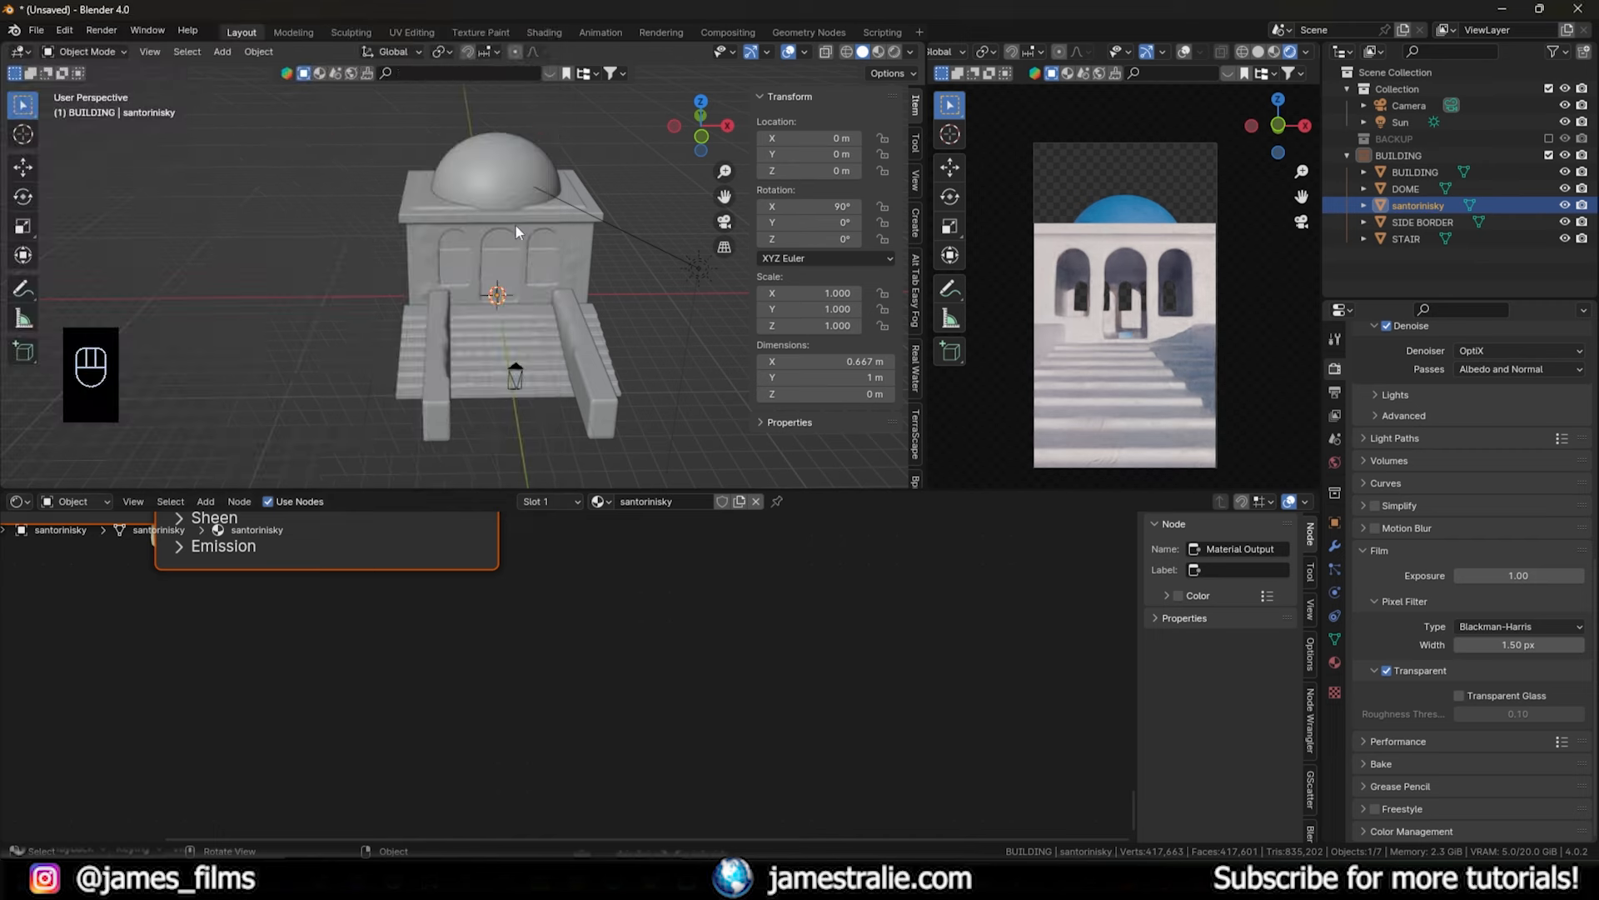
# - Enlarge the santorinisky plane and move it horizontally behind the building, to about X 0.7 m and Y 24.9 m
pyautogui.press('s')
pyautogui.click(368, 372)
pyautogui.press('g')
pyautogui.hotkey('shift', 'z')
pyautogui.click(501, 245)
# - Scale the santorinisky plane up to about 58.3 and lower it to about -6.8 m in Z
pyautogui.press('s')
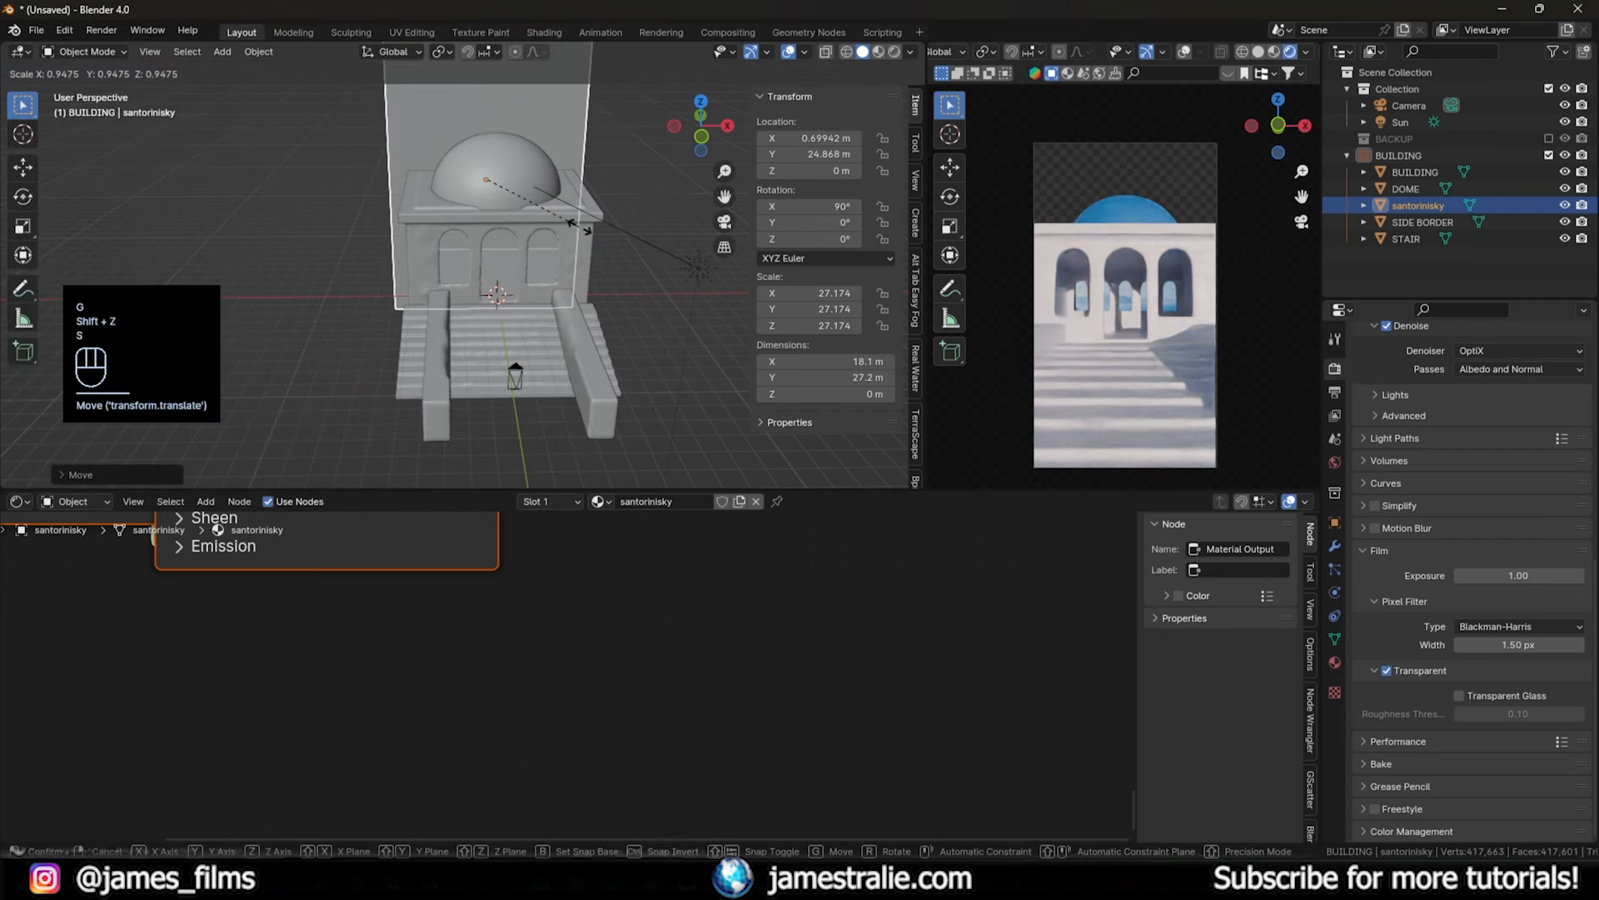
pyautogui.click(709, 232)
pyautogui.press('g')
pyautogui.press('z')
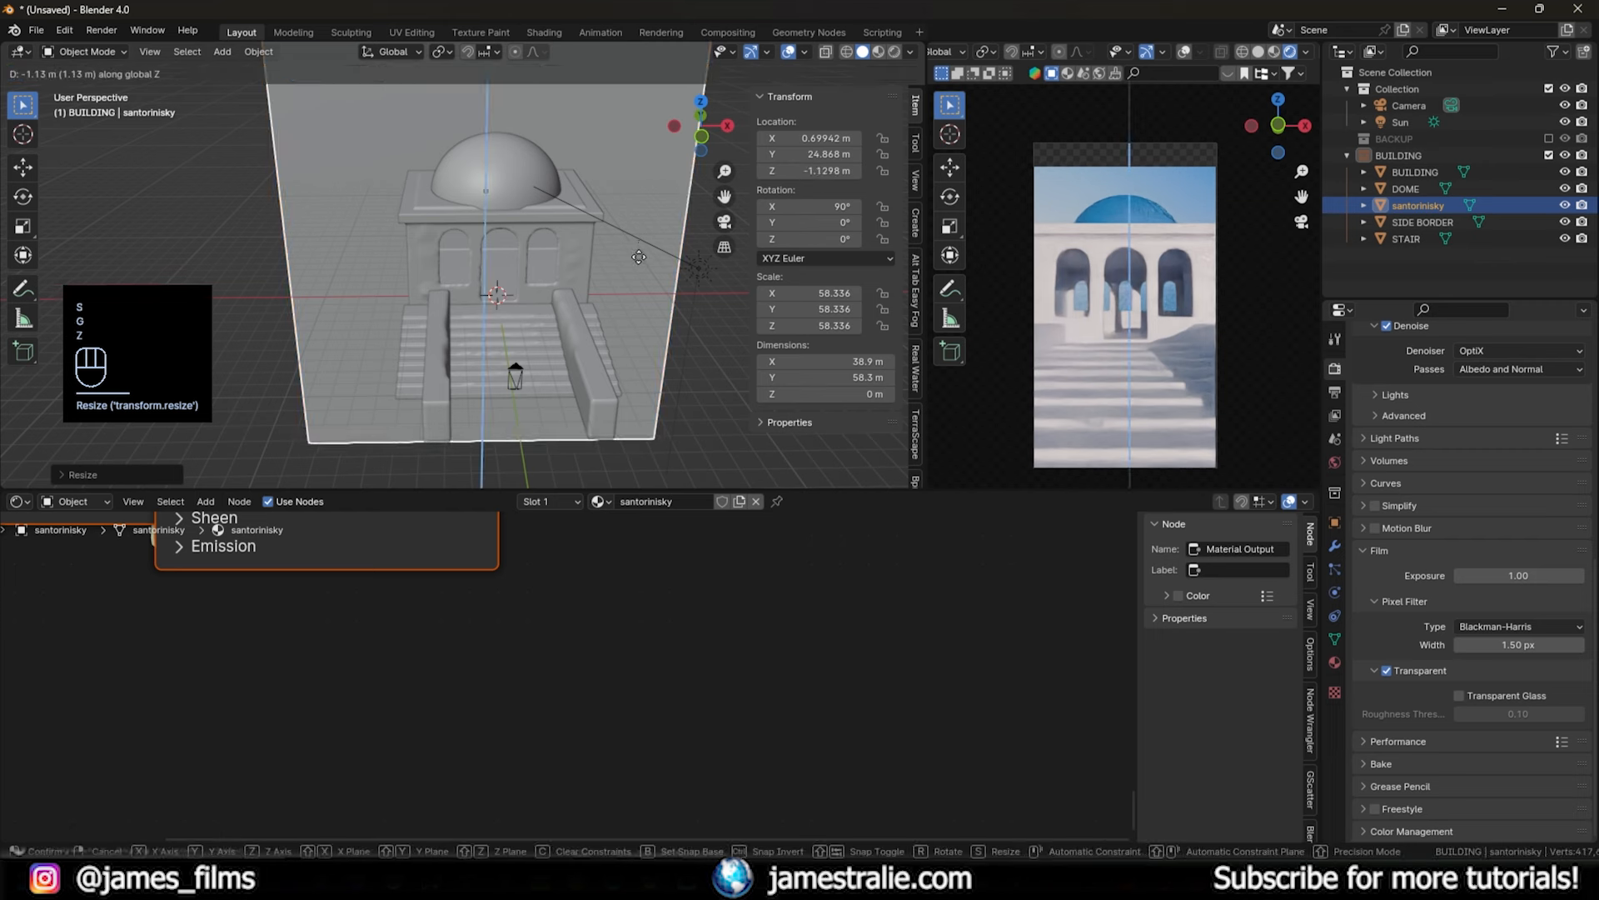
pyautogui.click(656, 318)
# - Add a horizontal loop cut across the upper part of the santorinisky plane in Edit Mode
pyautogui.scroll(-2, 622, 285)
pyautogui.press('Tab')
pyautogui.scroll(-2, 316, 207)
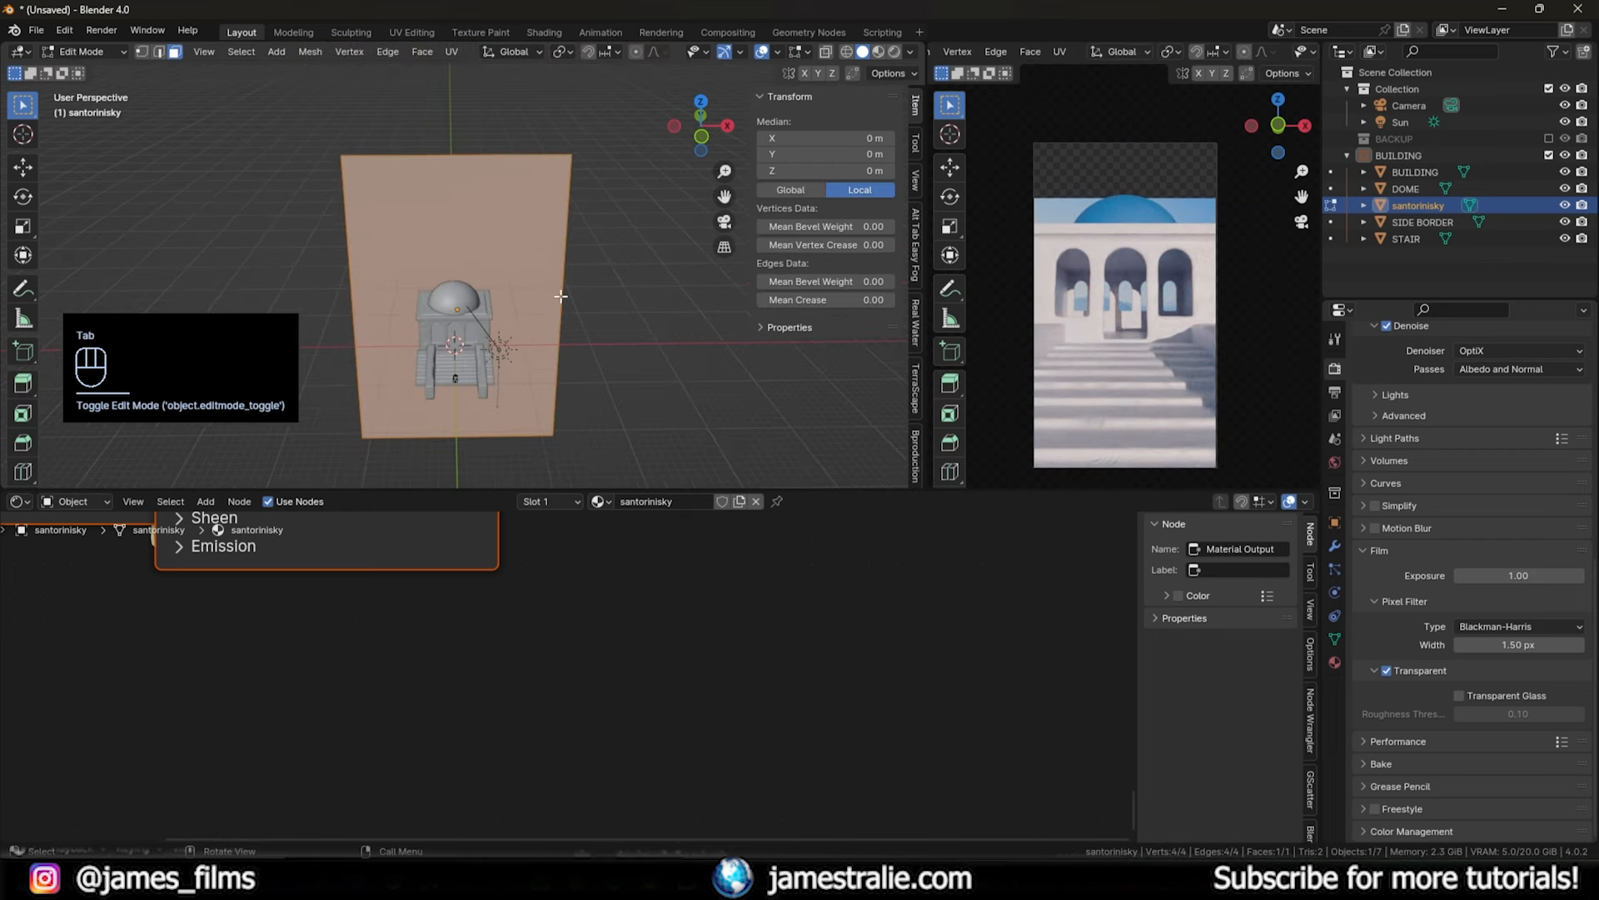
pyautogui.press('2')
pyautogui.hotkey('ctrl', 'r')
pyautogui.click(351, 220)
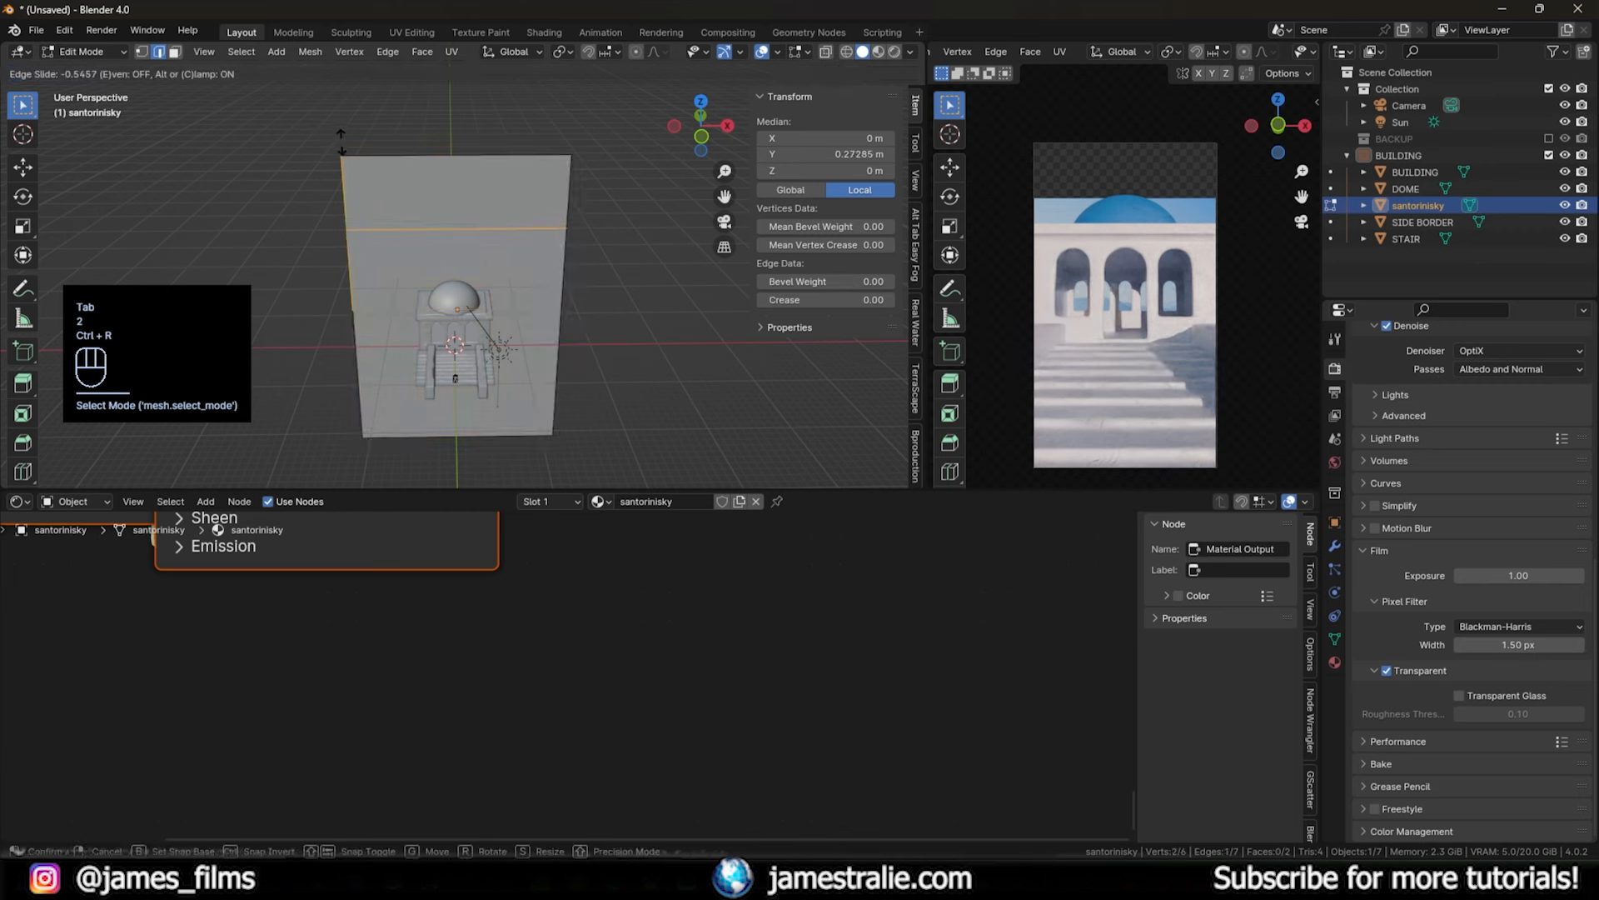
pyautogui.click(348, 158)
# - Raise the upper edge of the santorinisky plane vertically to about 0.776 local Y, filling the camera view with sky
pyautogui.click(348, 157)
pyautogui.press('g')
pyautogui.press('z')
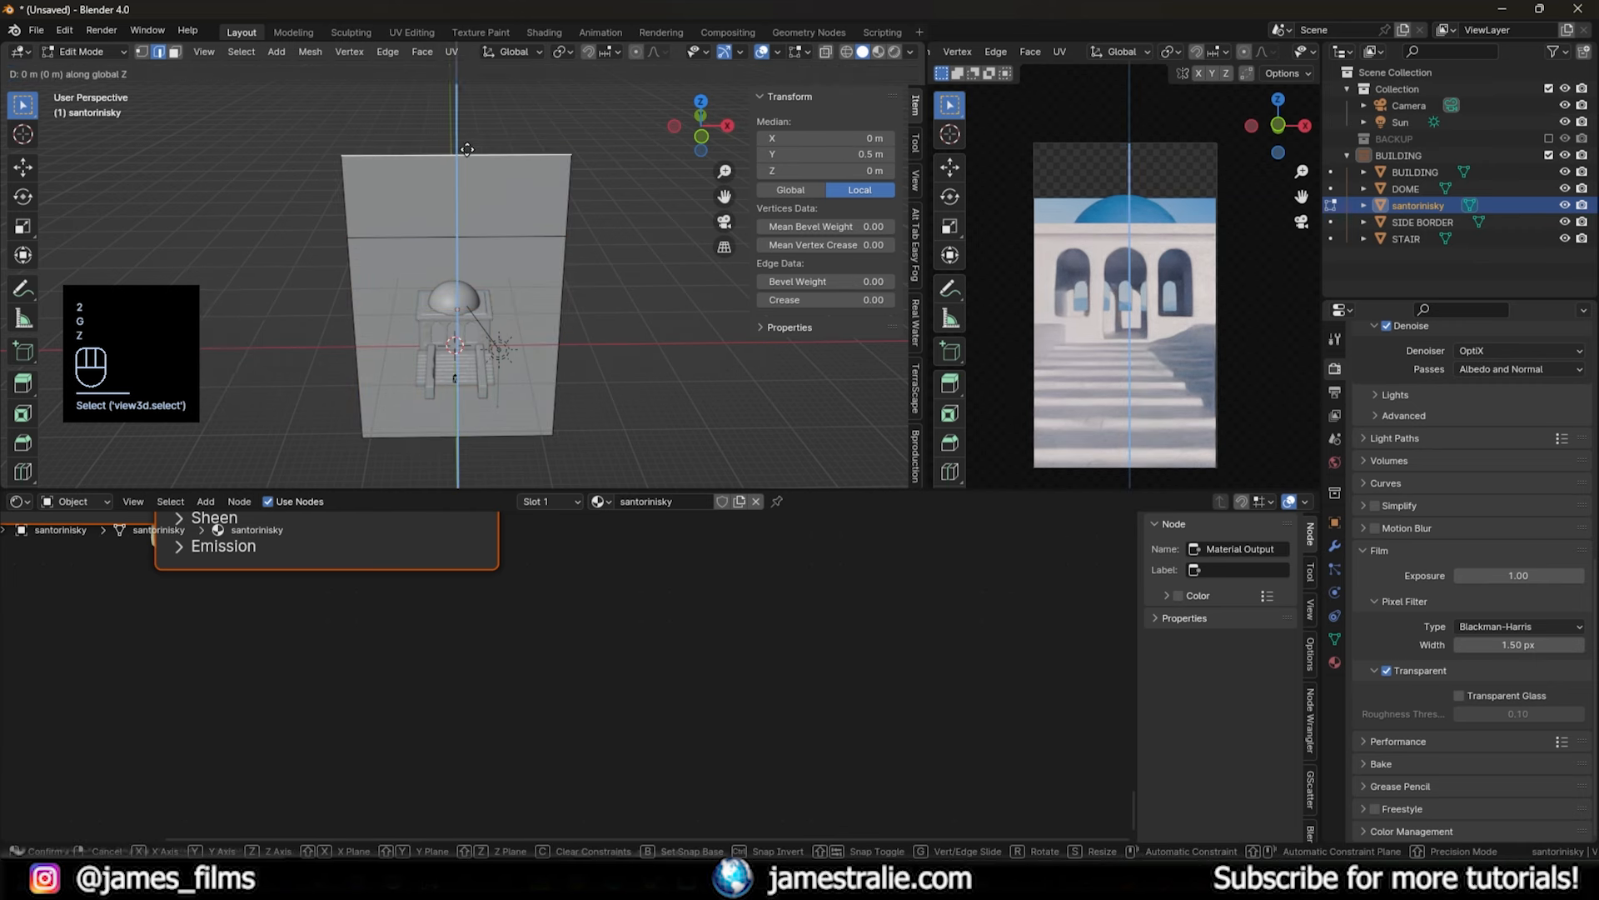
pyautogui.click(481, 65)
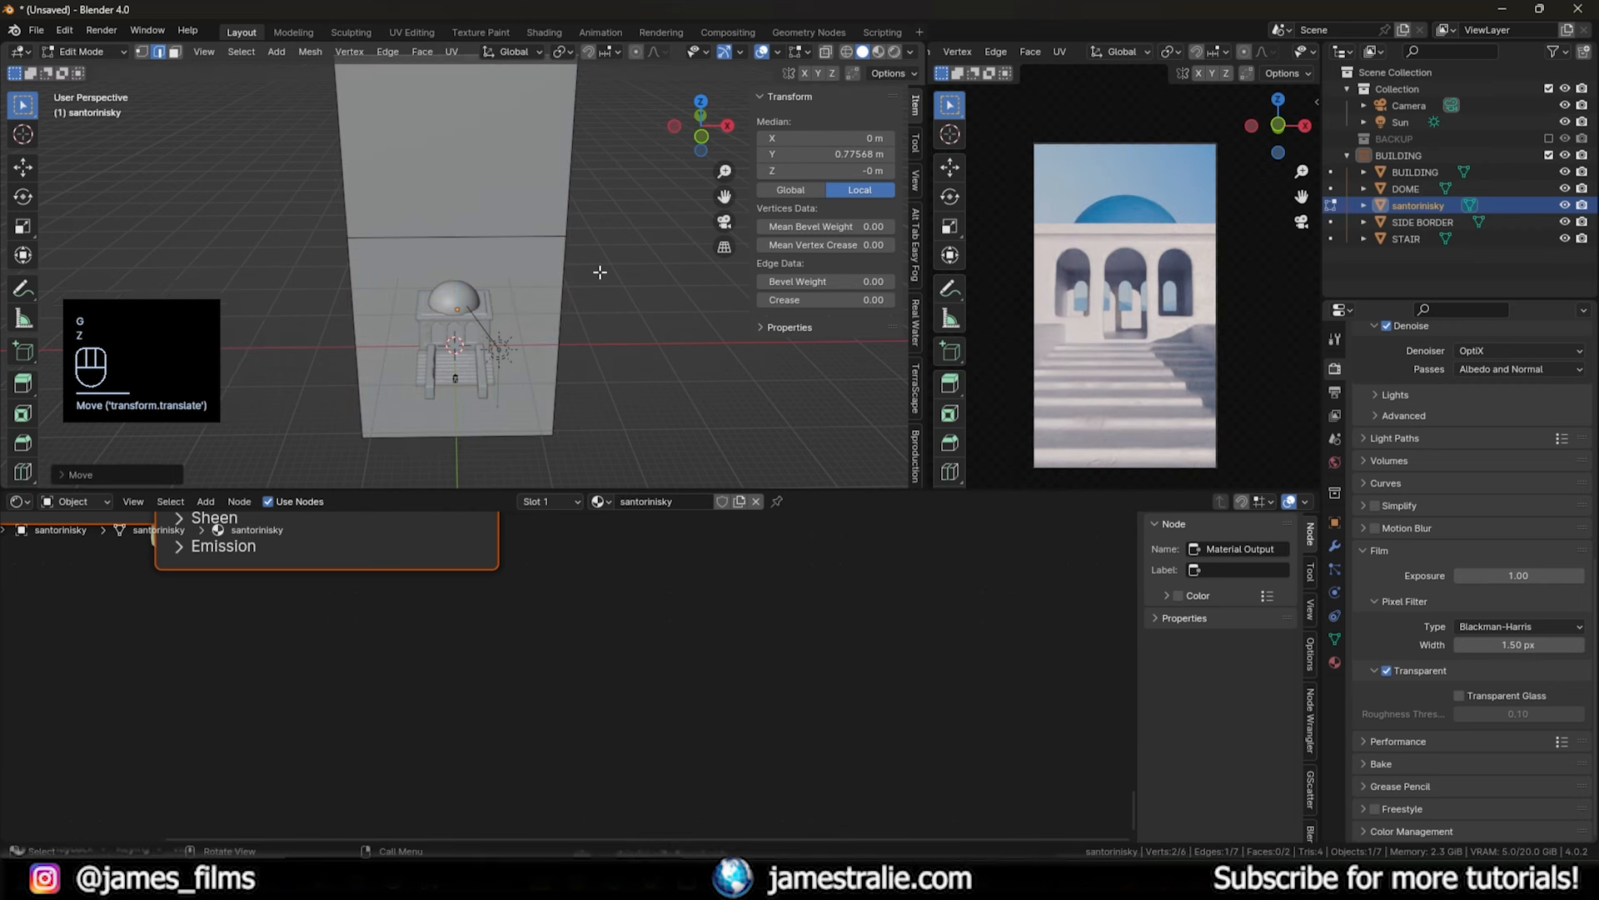
# - Widen the whole santorinisky mesh along X to about 52.2 m and return to Object Mode
pyautogui.press('a')
pyautogui.press('s')
pyautogui.press('x')
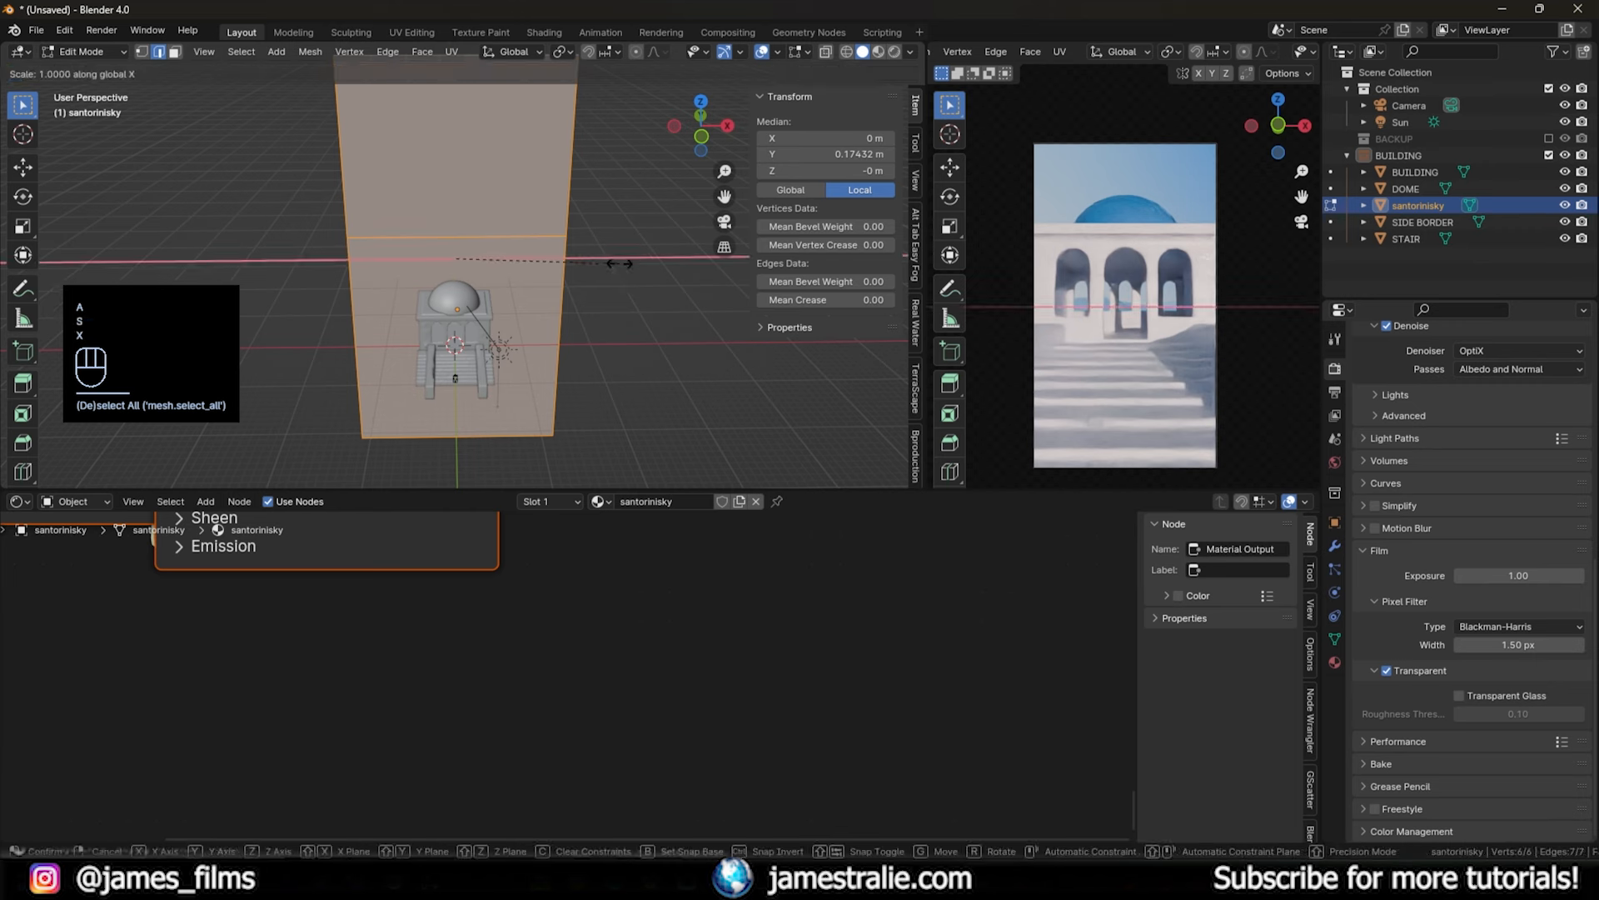
pyautogui.click(670, 273)
pyautogui.press('Tab')
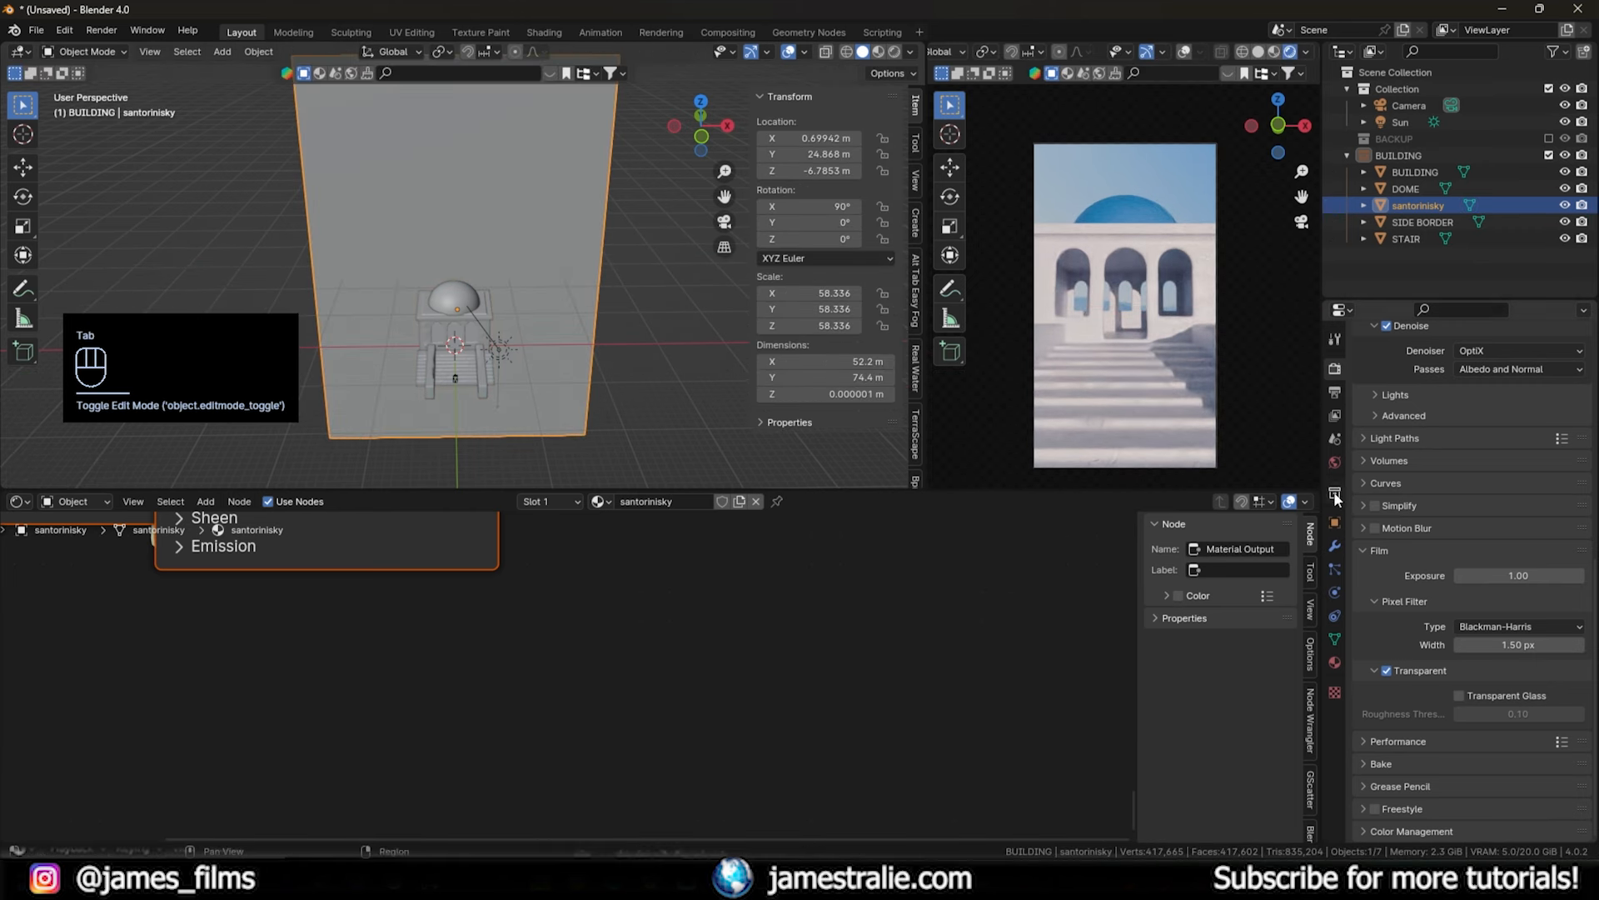
# - Turn off Shadow in the santorinisky plane's ray visibility so it casts no shadow on the building
pyautogui.moveTo(442, 289); pyautogui.dragTo(518, 278, button='middle')
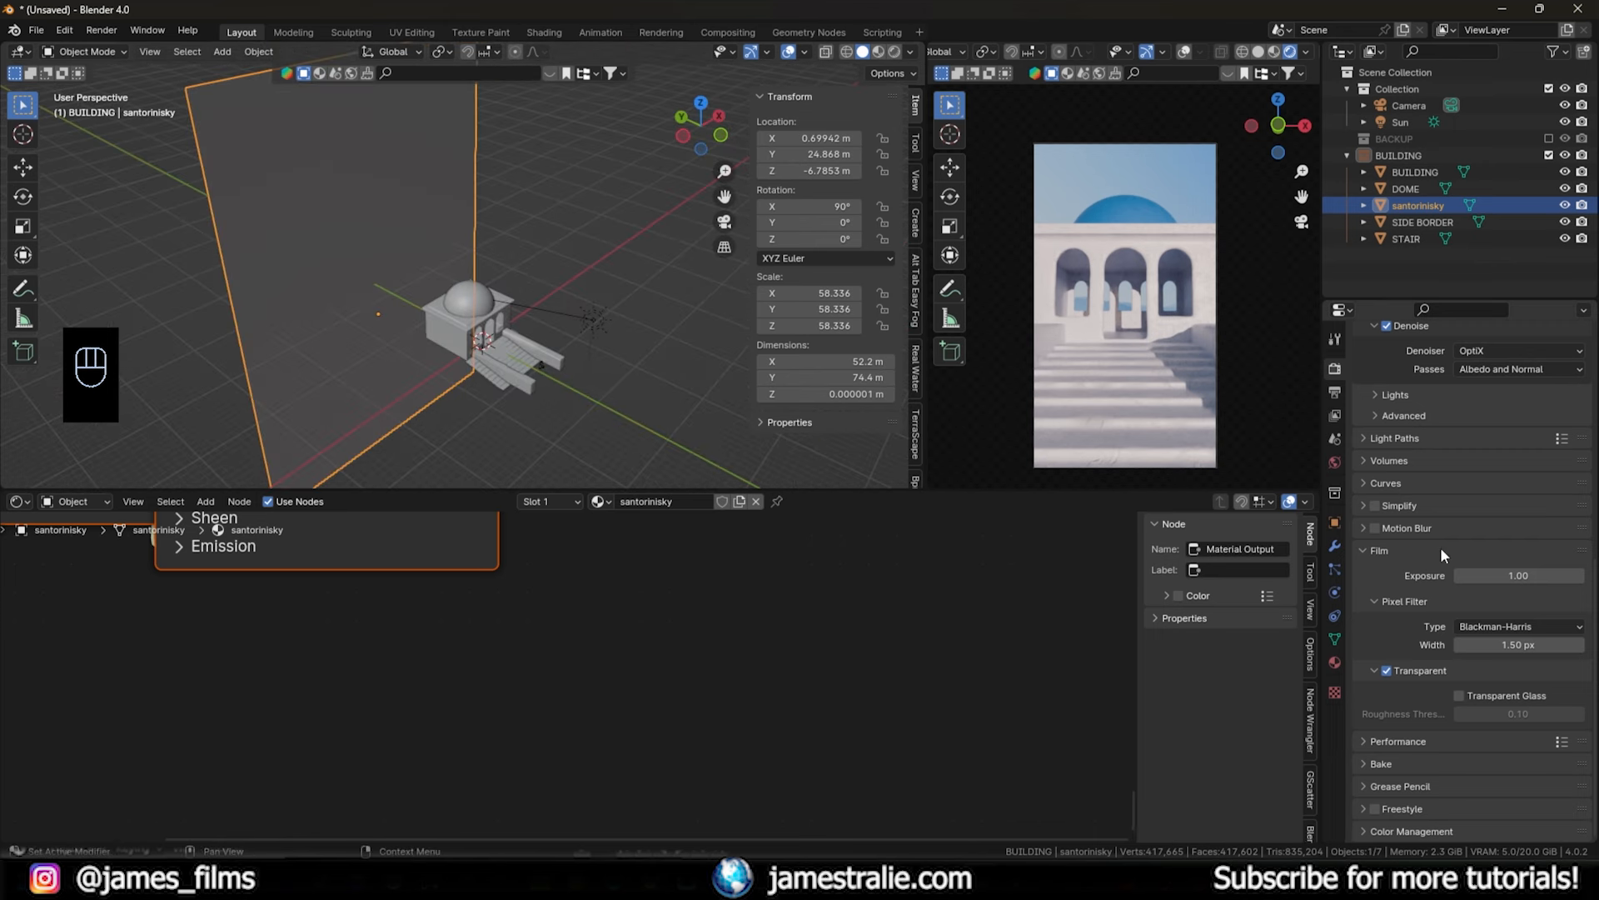
pyautogui.click(1333, 525)
pyautogui.moveTo(646, 382); pyautogui.dragTo(429, 335, button='middle')
pyautogui.scroll(3, 409, 322)
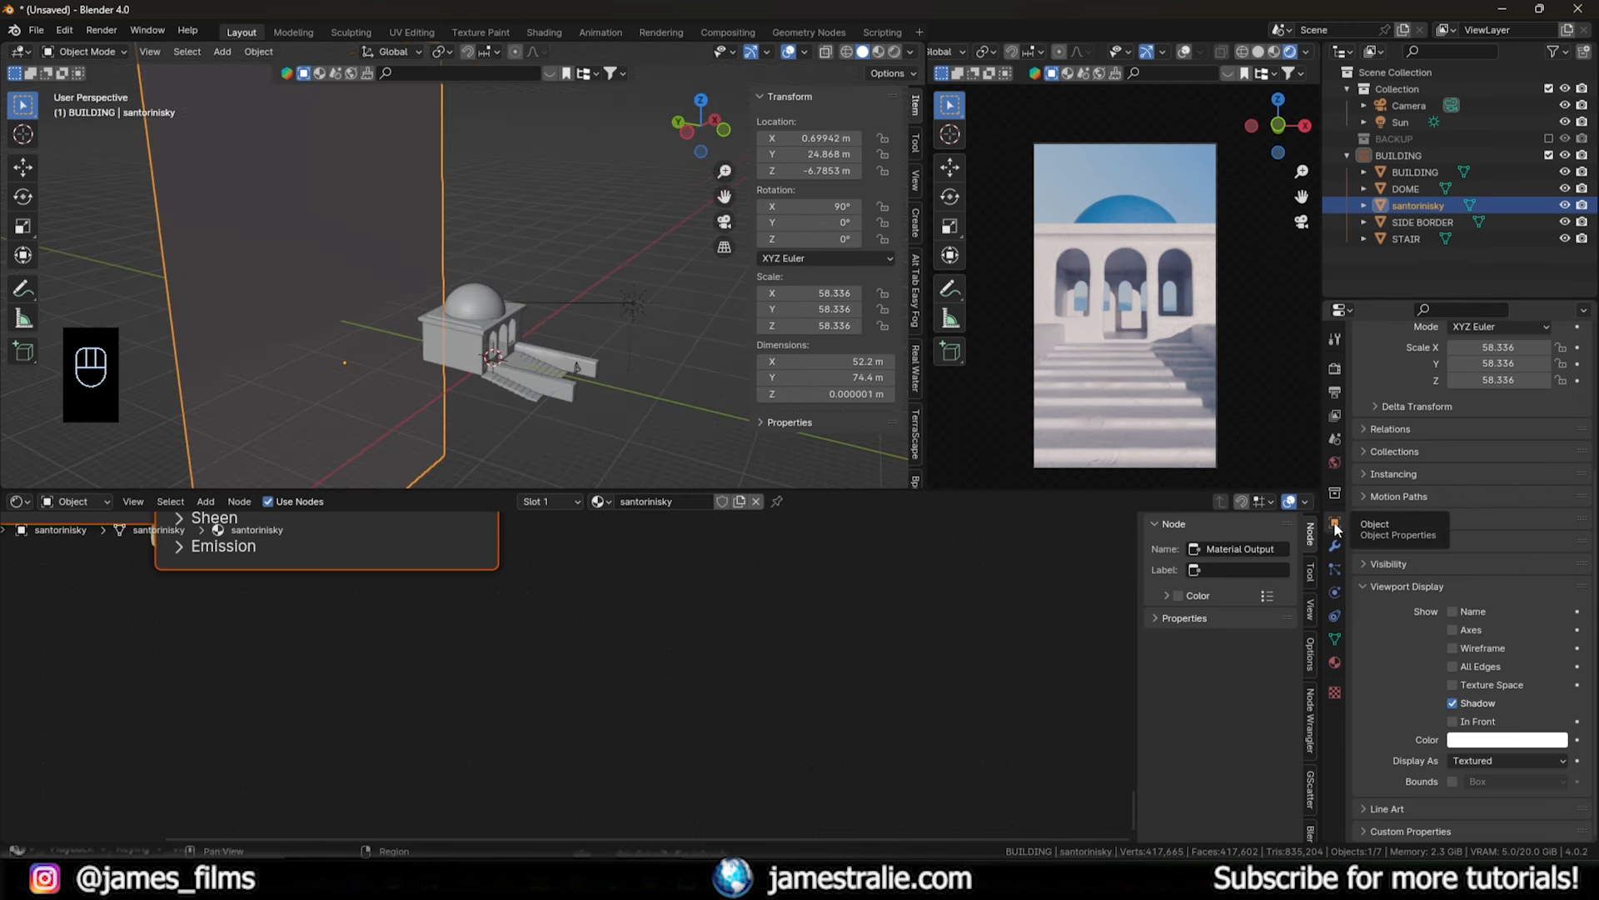
pyautogui.click(1389, 564)
pyautogui.scroll(-5, 1388, 556)
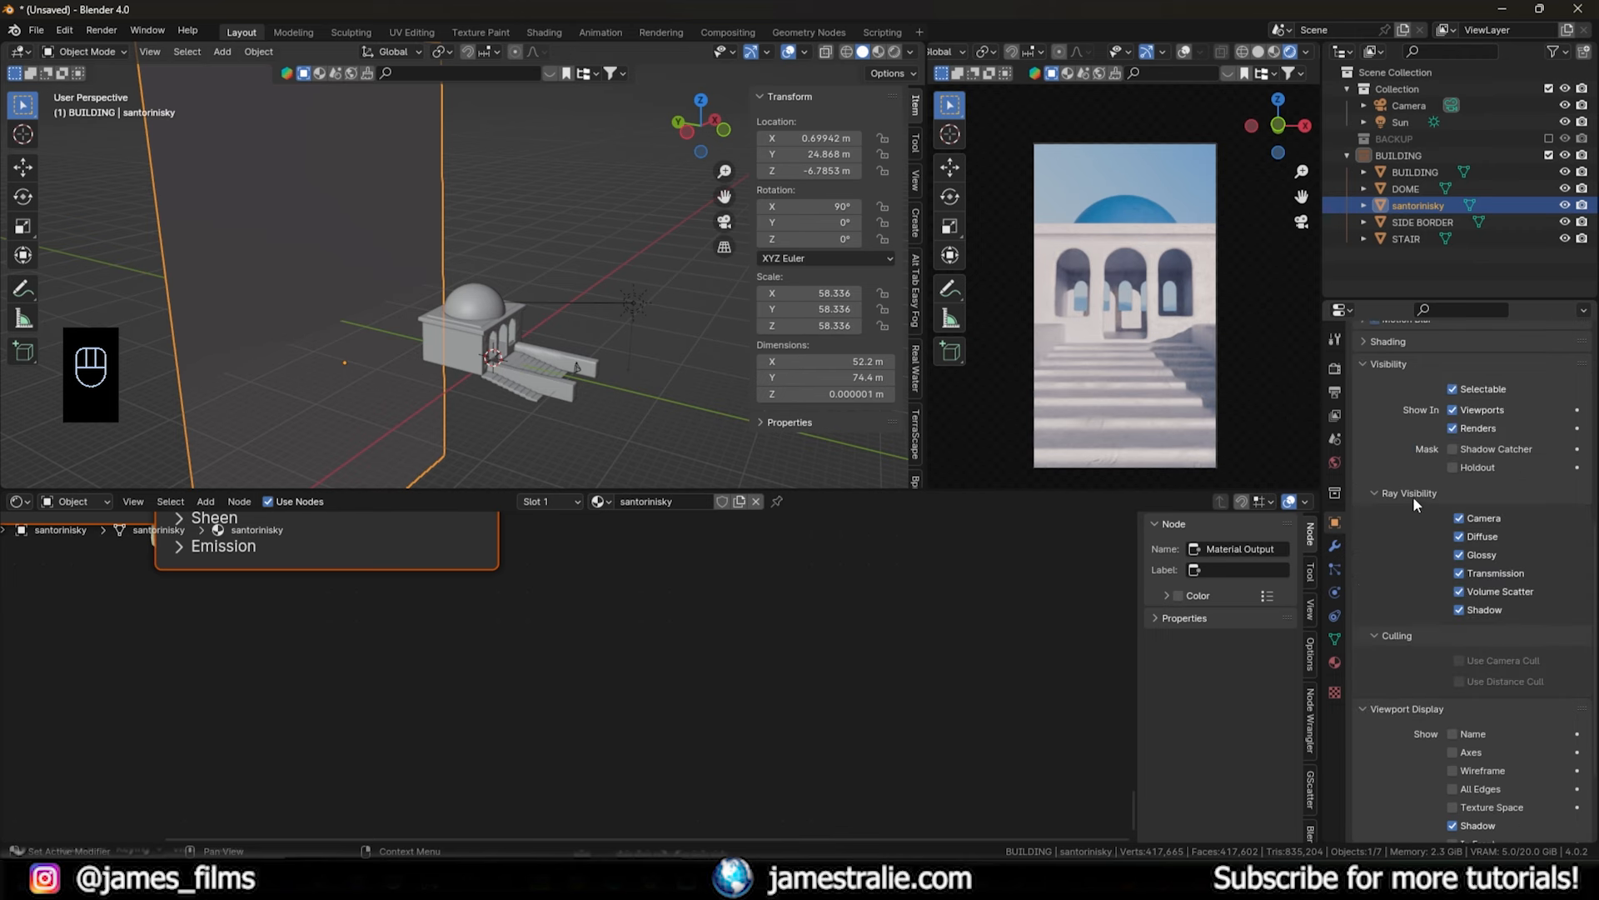
pyautogui.click(1458, 610)
# - Set the santorinisky material's emission strength to 1.3 and increase it to 1.5
pyautogui.moveTo(277, 563); pyautogui.dragTo(325, 719, button='middle')
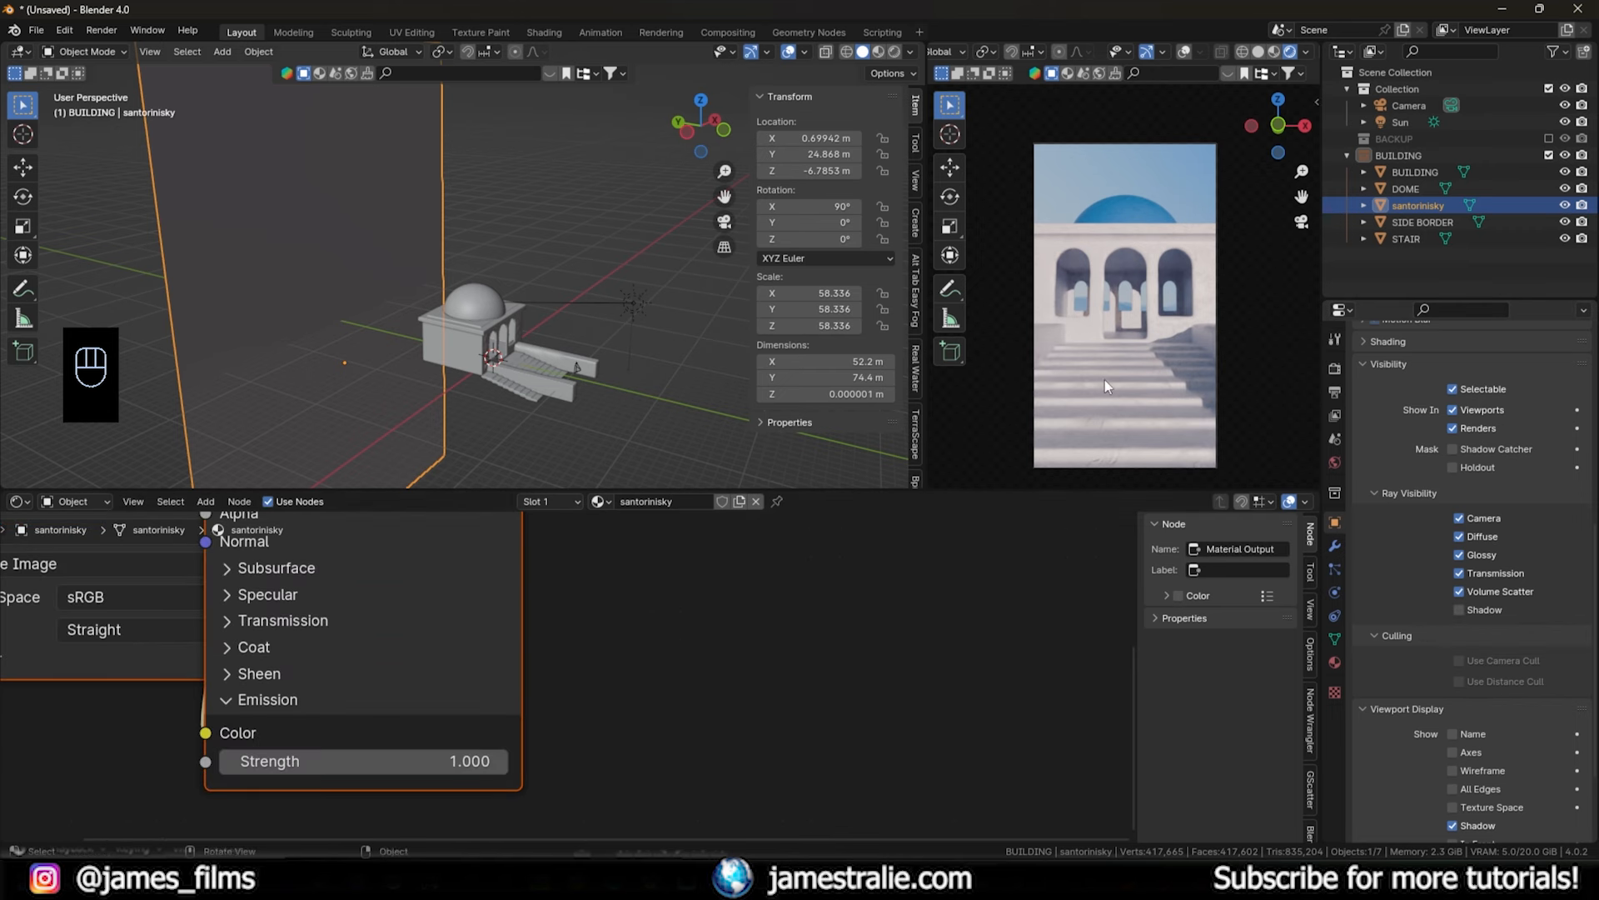
pyautogui.moveTo(670, 707); pyautogui.dragTo(716, 630, button='middle')
pyautogui.click(486, 688)
pyautogui.write('1.3')
pyautogui.press('Return')
pyautogui.click(477, 683)
pyautogui.write('1.5')
pyautogui.press('Return')
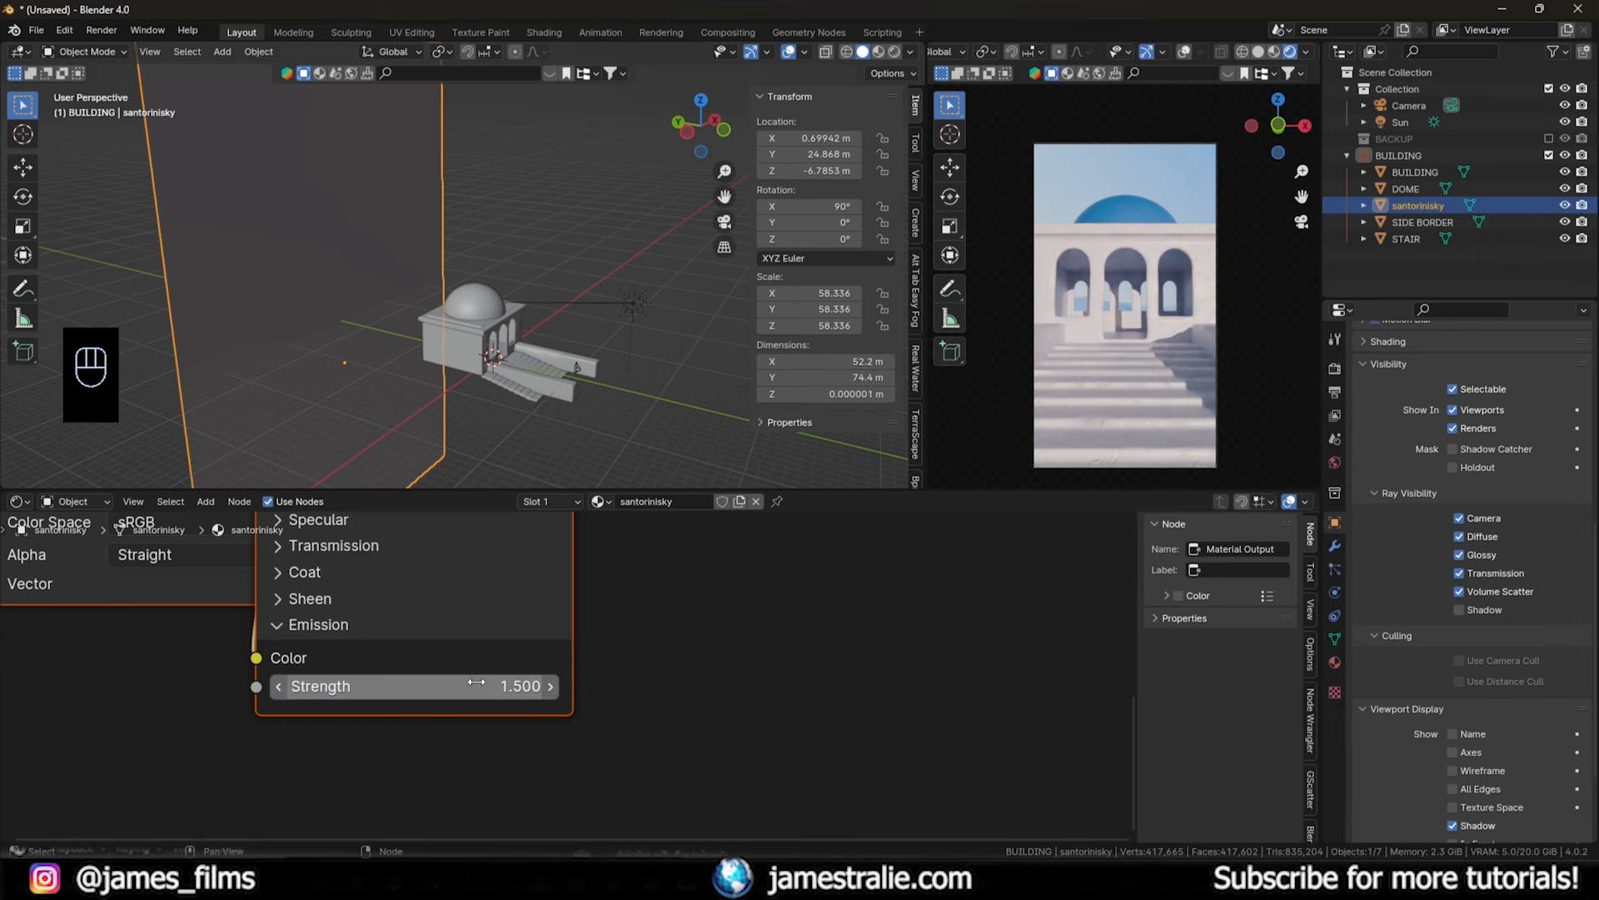
# - Move the santorinisky.jpg texture node away from the Principled BSDF to expose the connections between them
pyautogui.scroll(-3, 396, 764)
pyautogui.scroll(-1, 397, 764)
pyautogui.moveTo(295, 715); pyautogui.dragTo(358, 739, button='middle')
pyautogui.click(357, 739)
pyautogui.moveTo(512, 523); pyautogui.dragTo(130, 551)
pyautogui.moveTo(539, 624); pyautogui.dragTo(511, 632, button='middle')
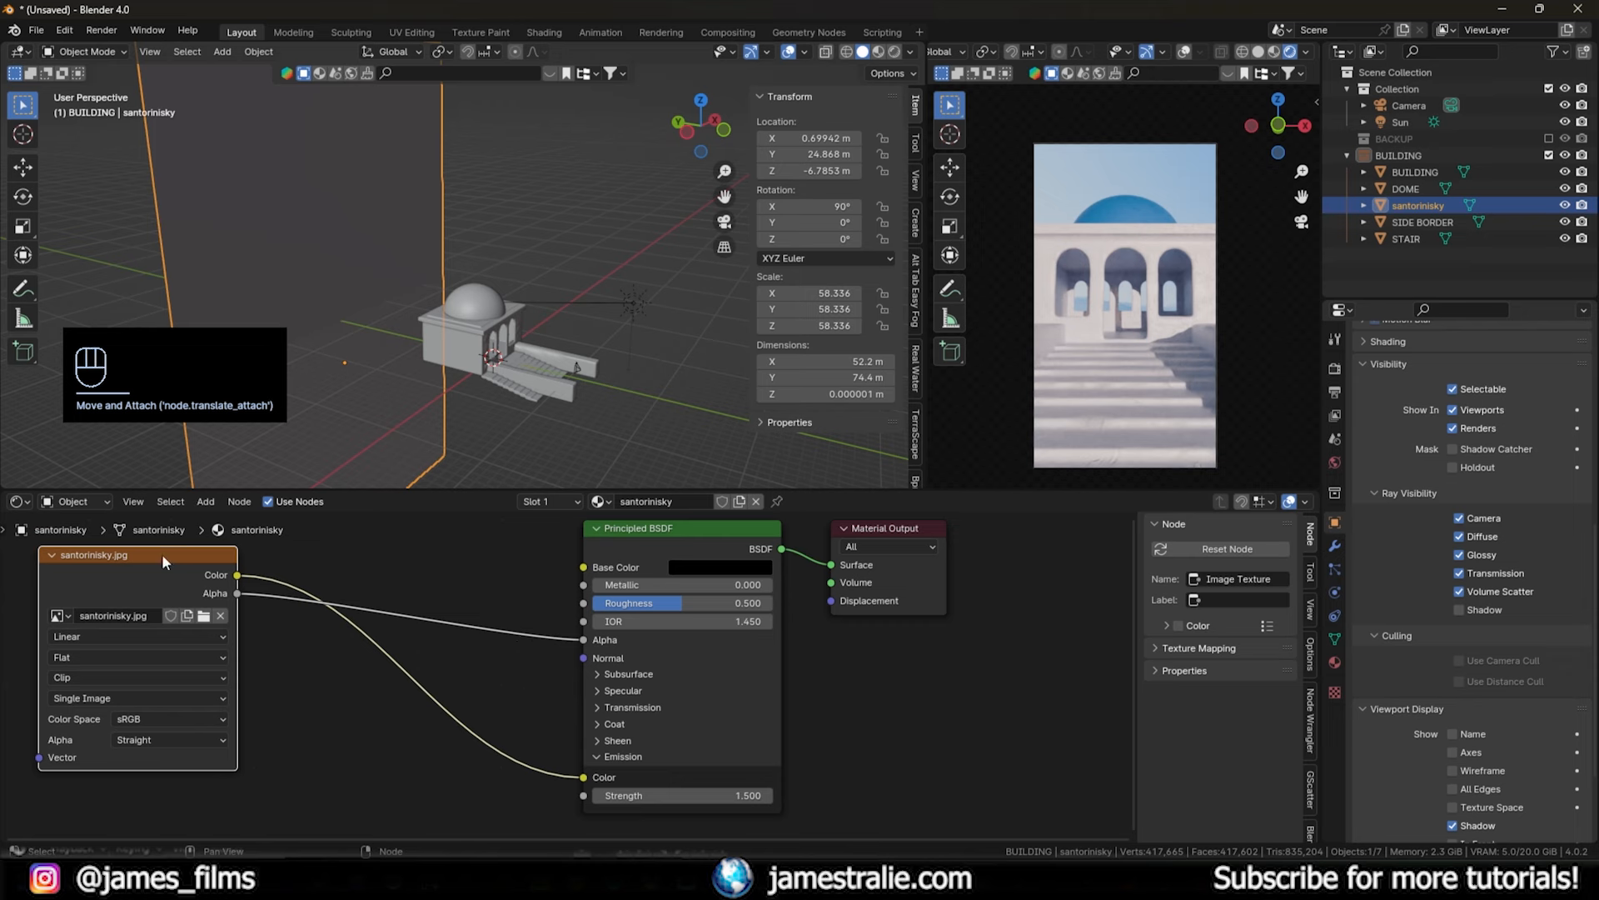
pyautogui.click(606, 392)
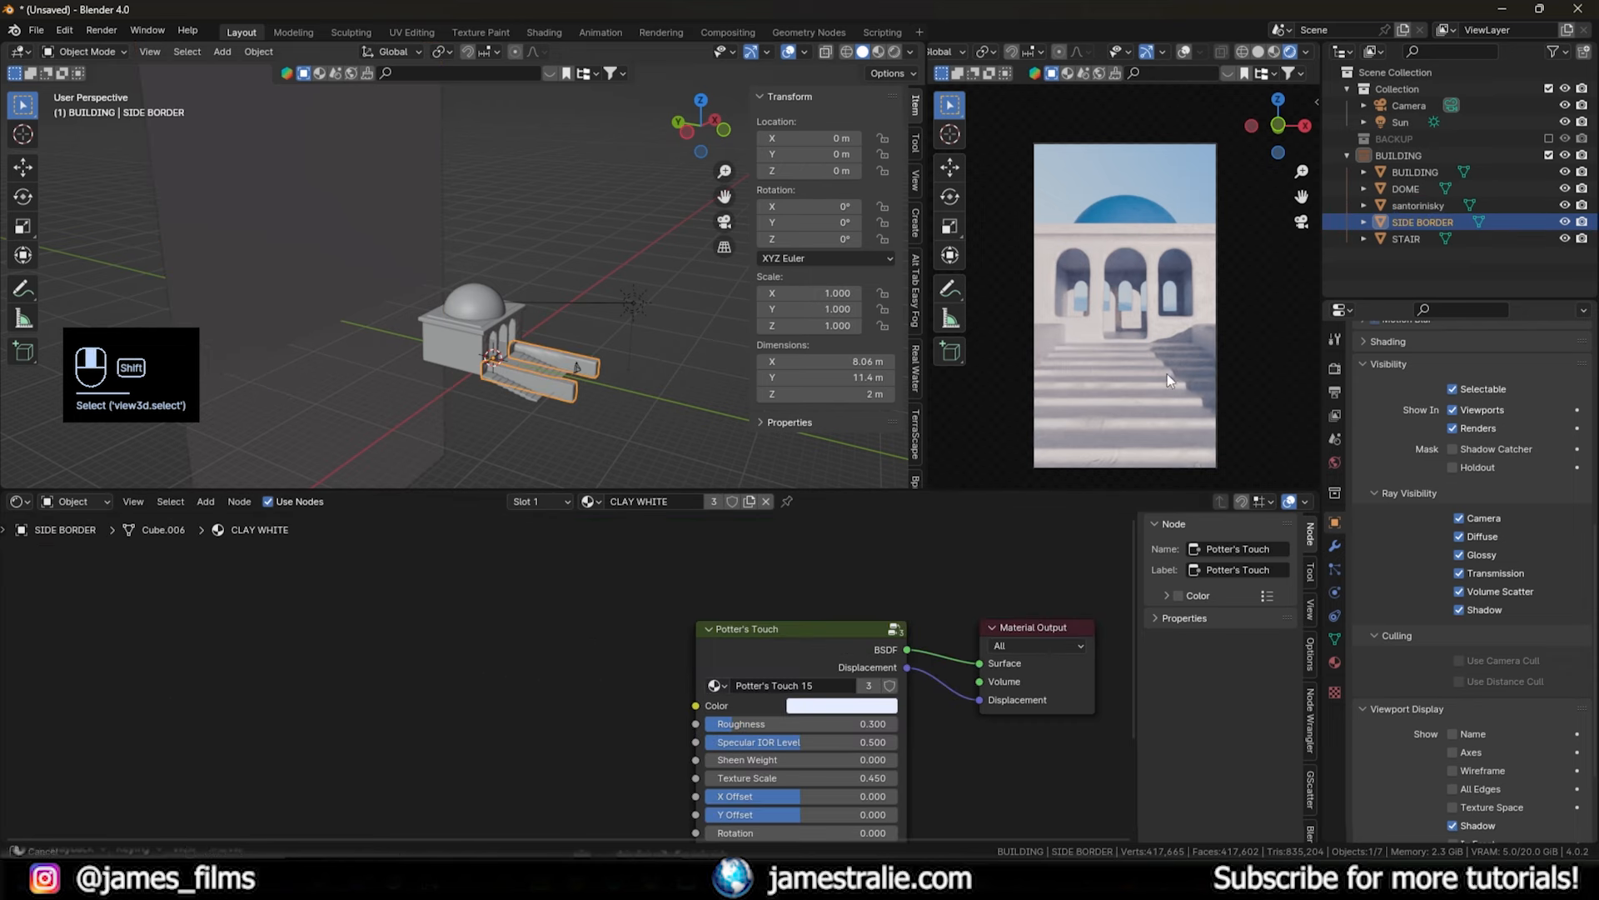
pyautogui.keyDown('shift'); pyautogui.moveTo(1166, 373); pyautogui.dragTo(1168, 360, button='middle'); pyautogui.keyUp('shift')
pyautogui.moveTo(663, 409); pyautogui.dragTo(583, 327, button='middle')
pyautogui.scroll(2, 563, 418)
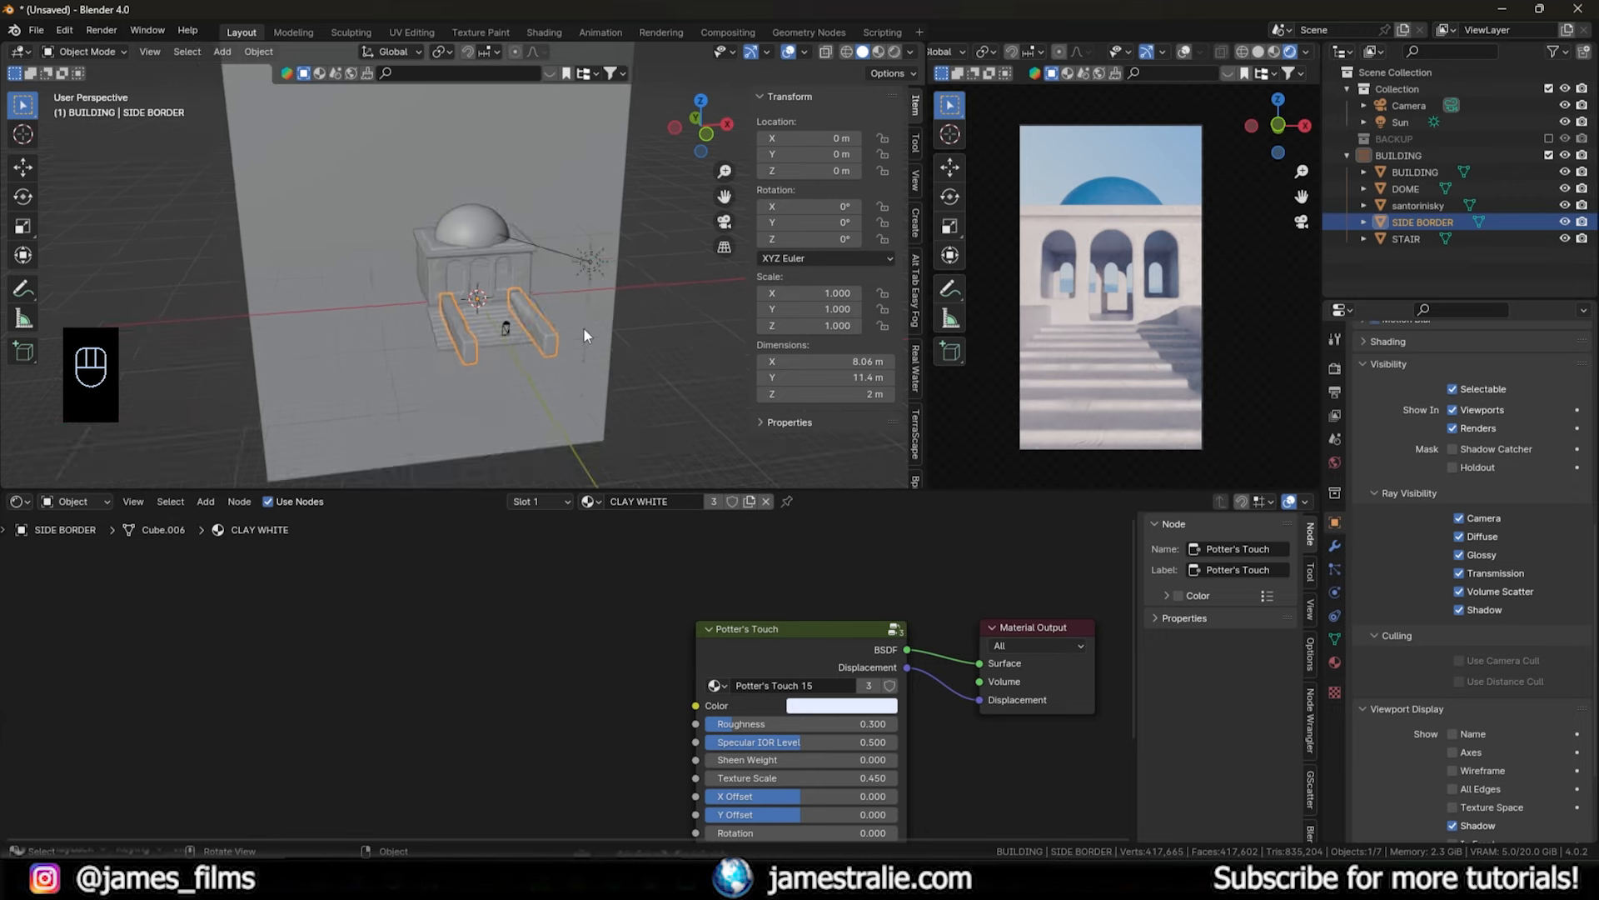
# - Switch to the browser and look through the Scan The World collection's vase results for a suitable model
pyautogui.click(117, 881)
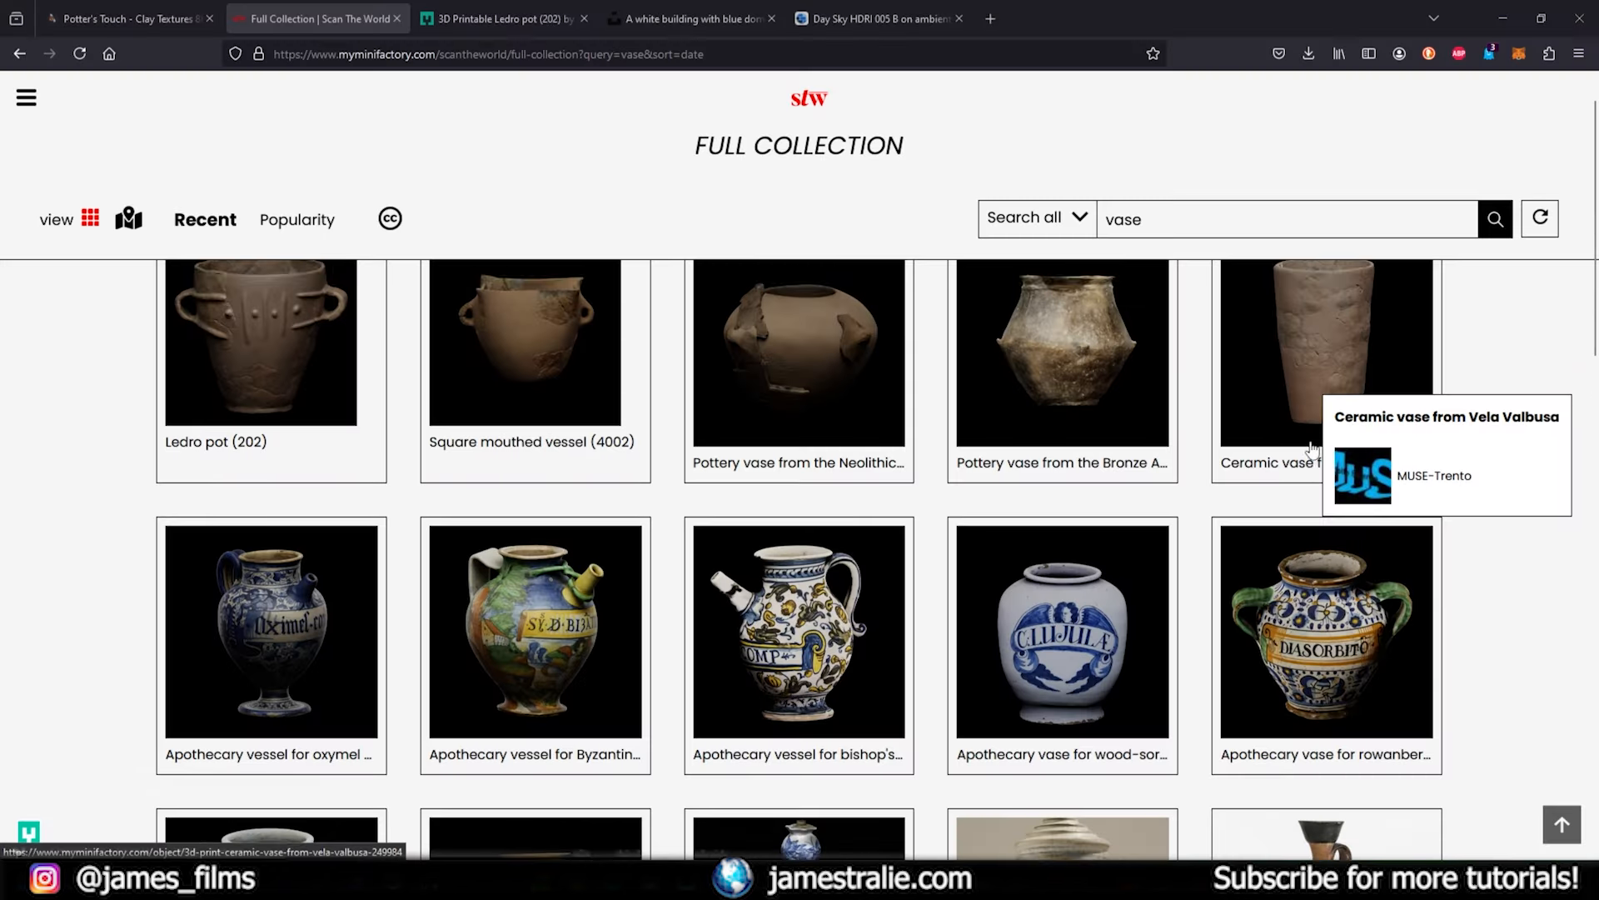
pyautogui.scroll(-8, 1320, 433)
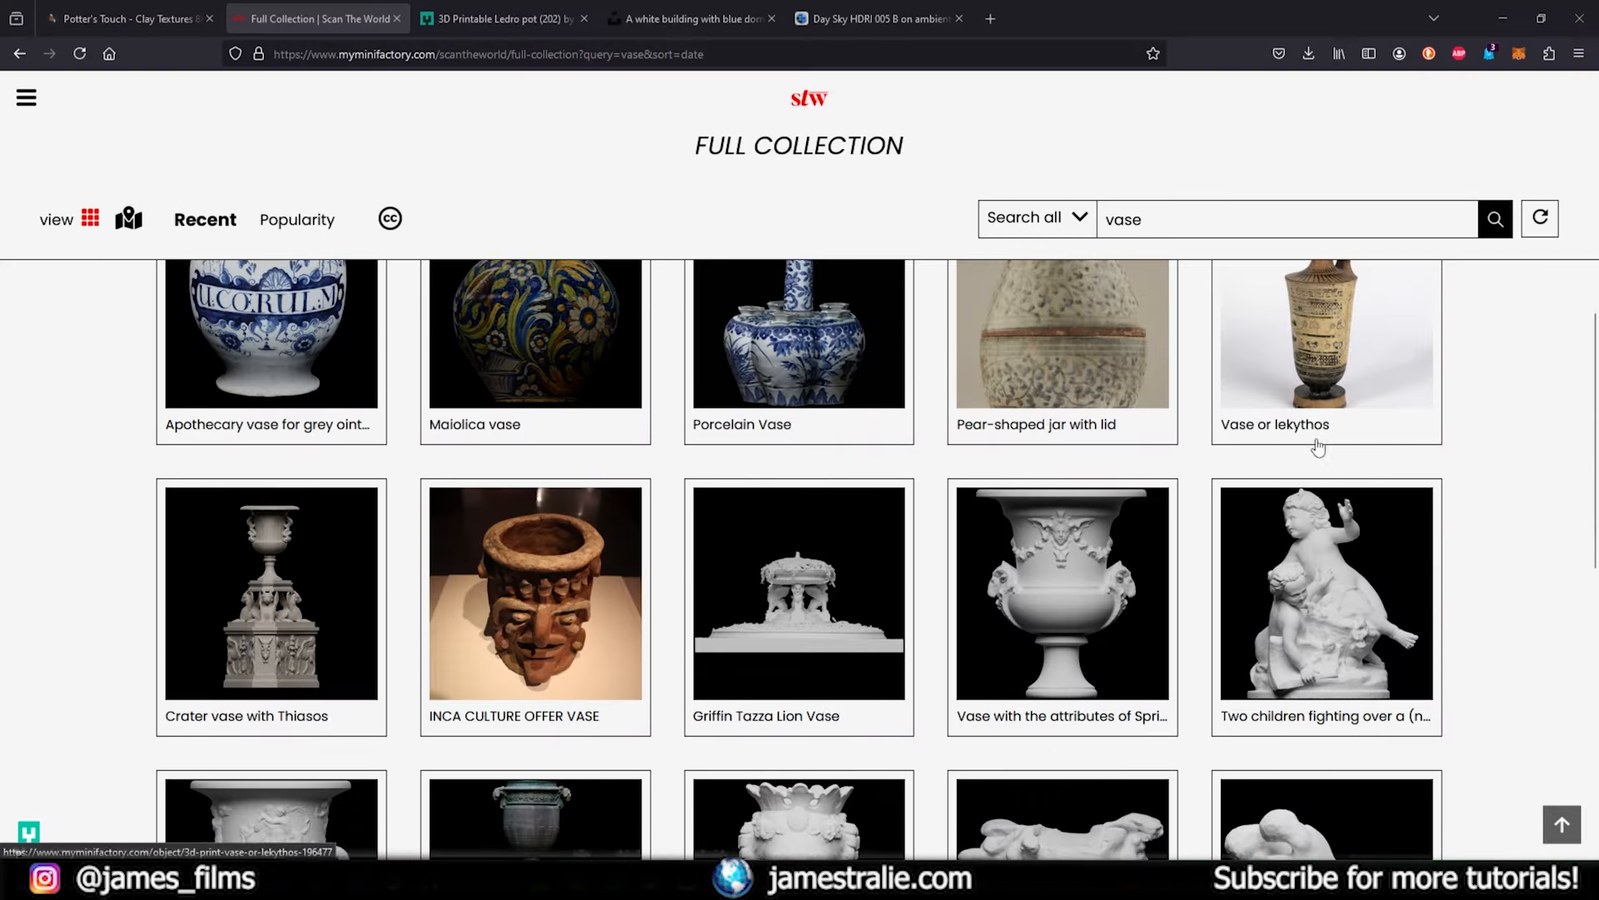
pyautogui.scroll(-7, 1317, 448)
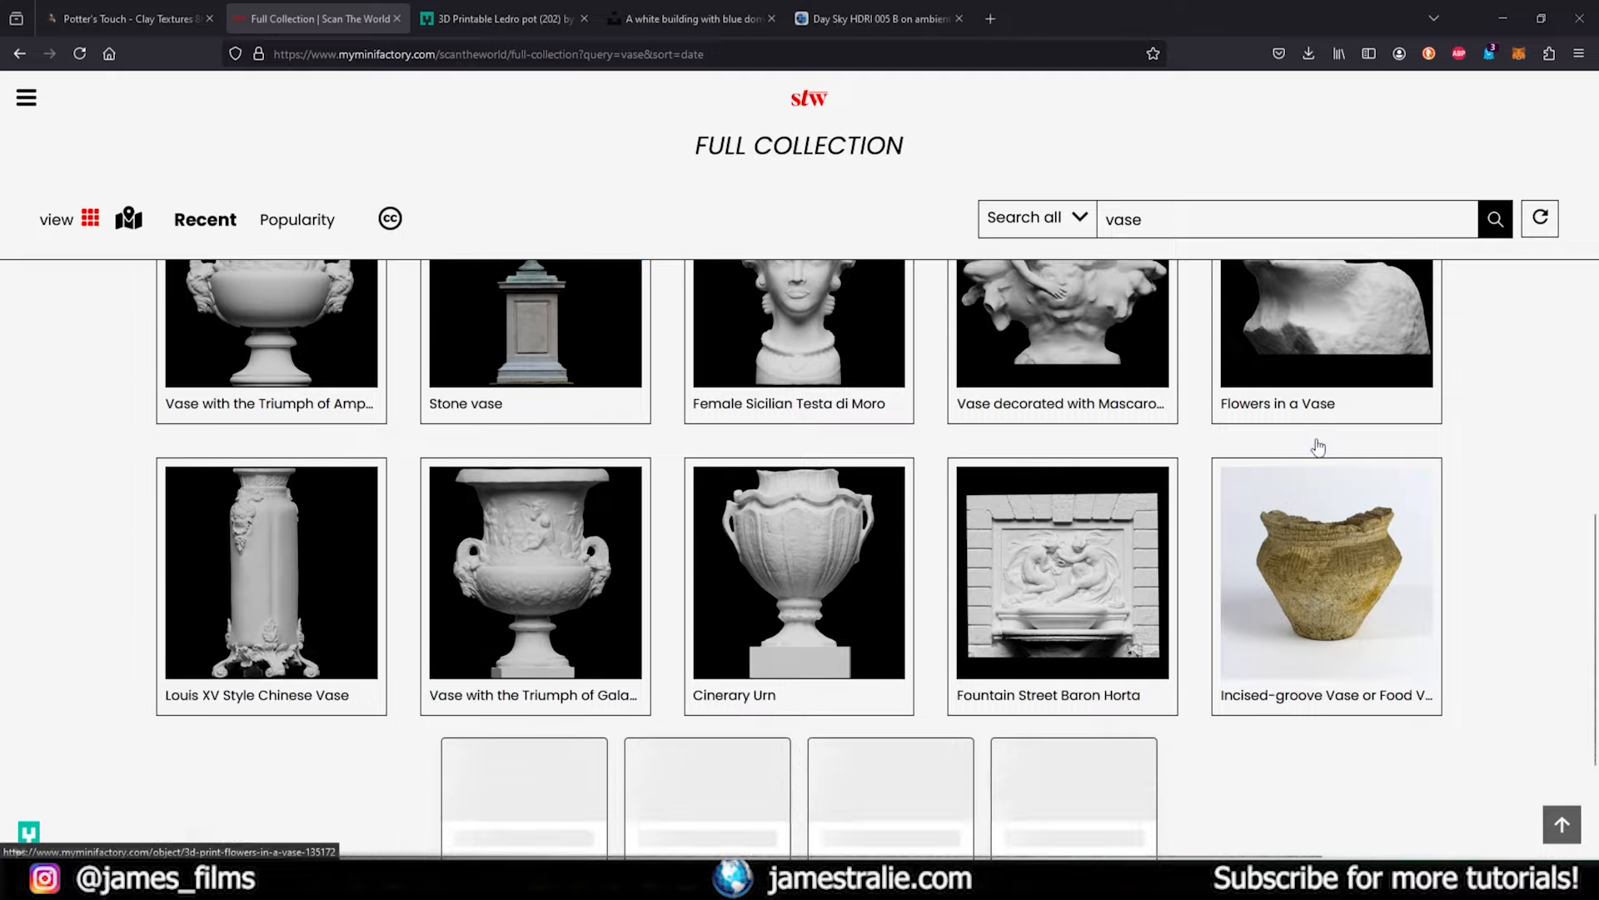
pyautogui.scroll(-2, 1317, 447)
pyautogui.scroll(-1, 1317, 447)
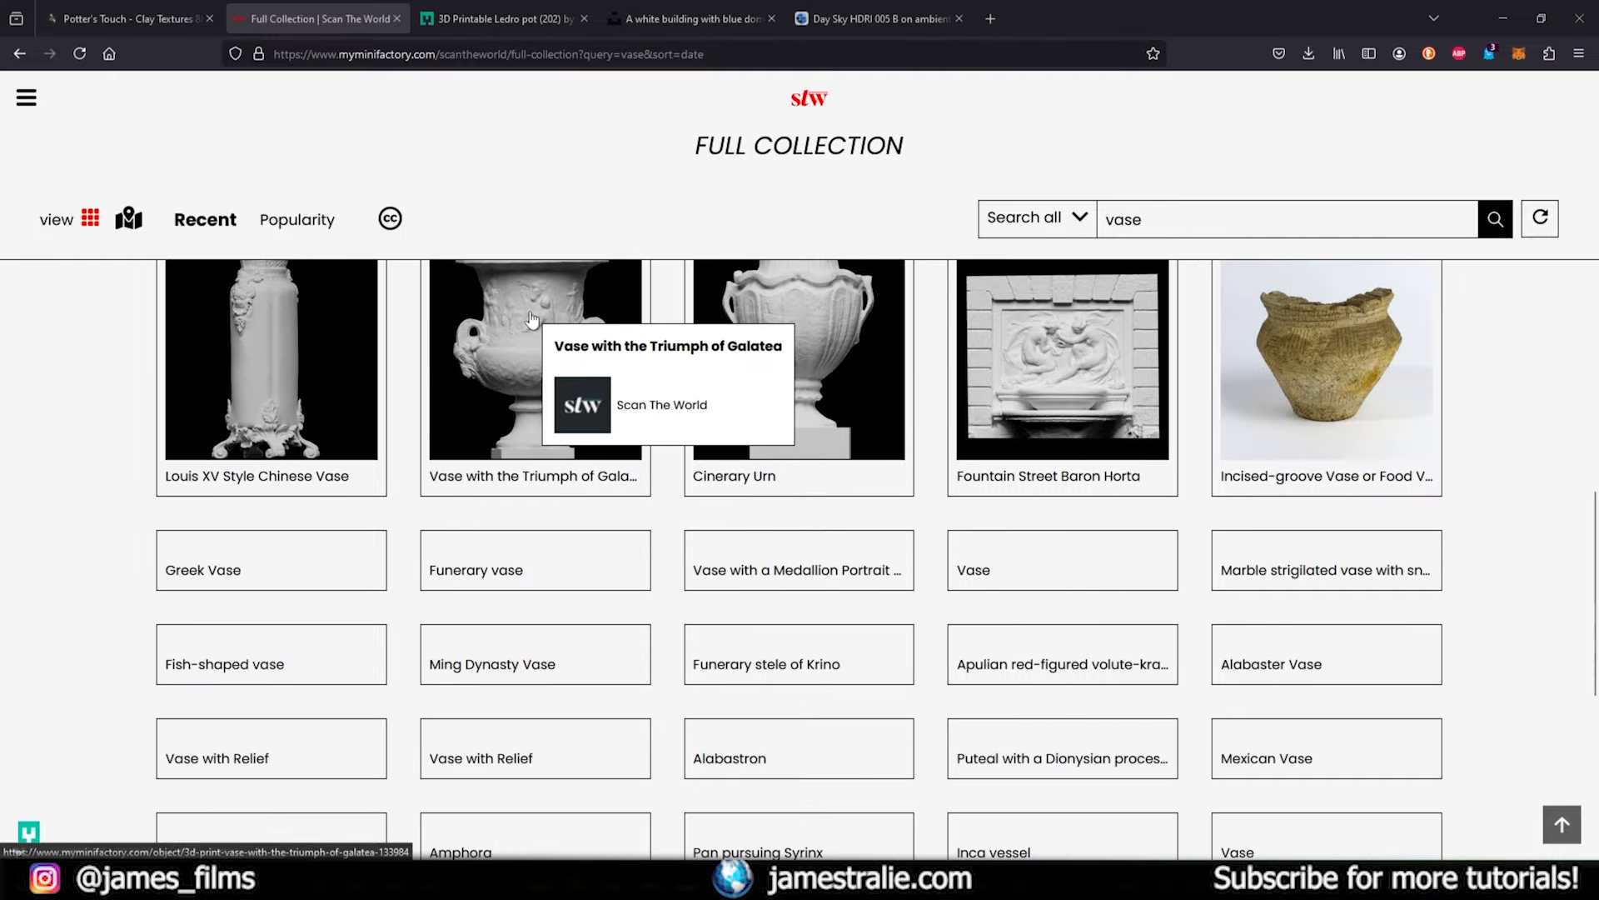
# - Open the Vase with the Triumph of Galatea model page and view its second gallery photo
pyautogui.click(531, 319)
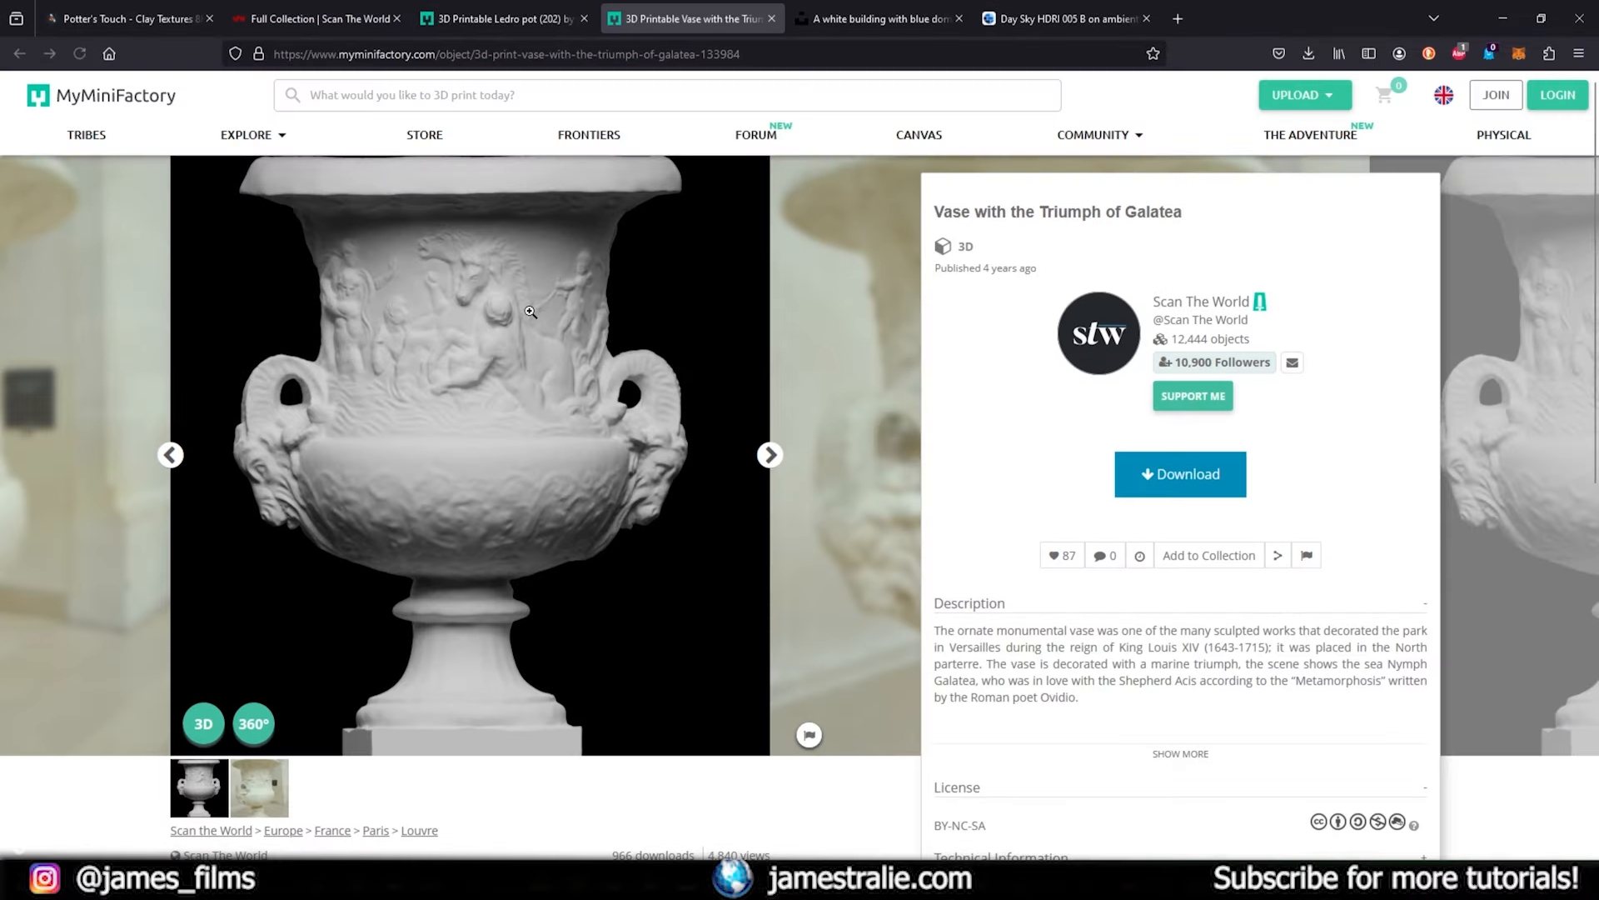
pyautogui.scroll(-1, 711, 336)
pyautogui.click(770, 373)
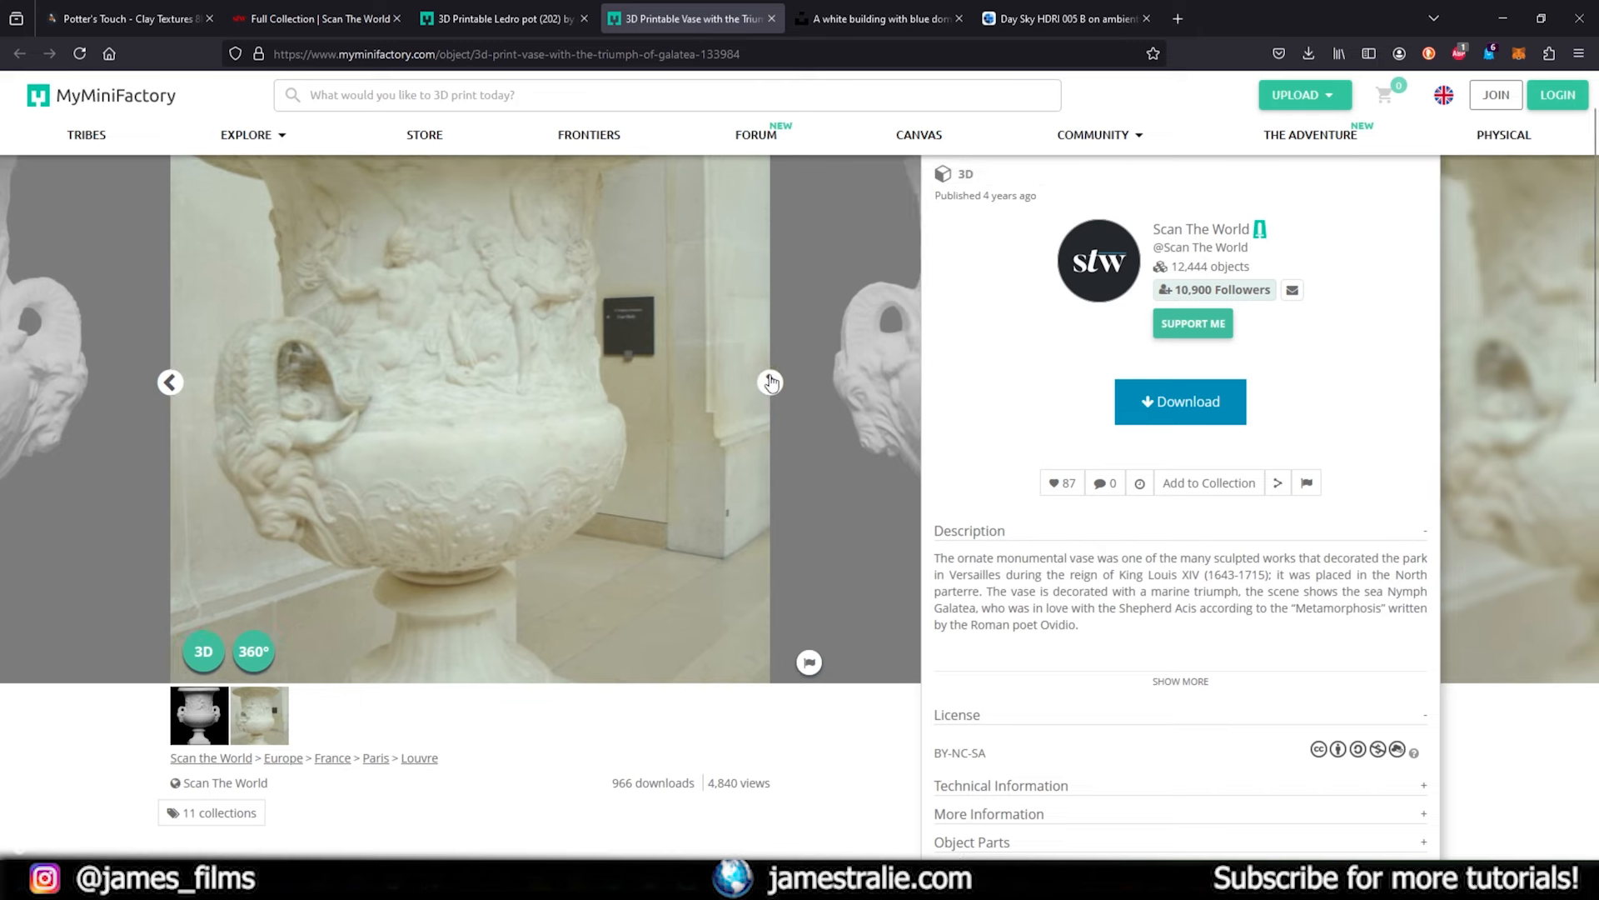
# - Switch to Blender, import the muse-vaso-ledro-202 vase as a Wavefront OBJ and scale it down to about 0.043
pyautogui.scroll(1, 714, 405)
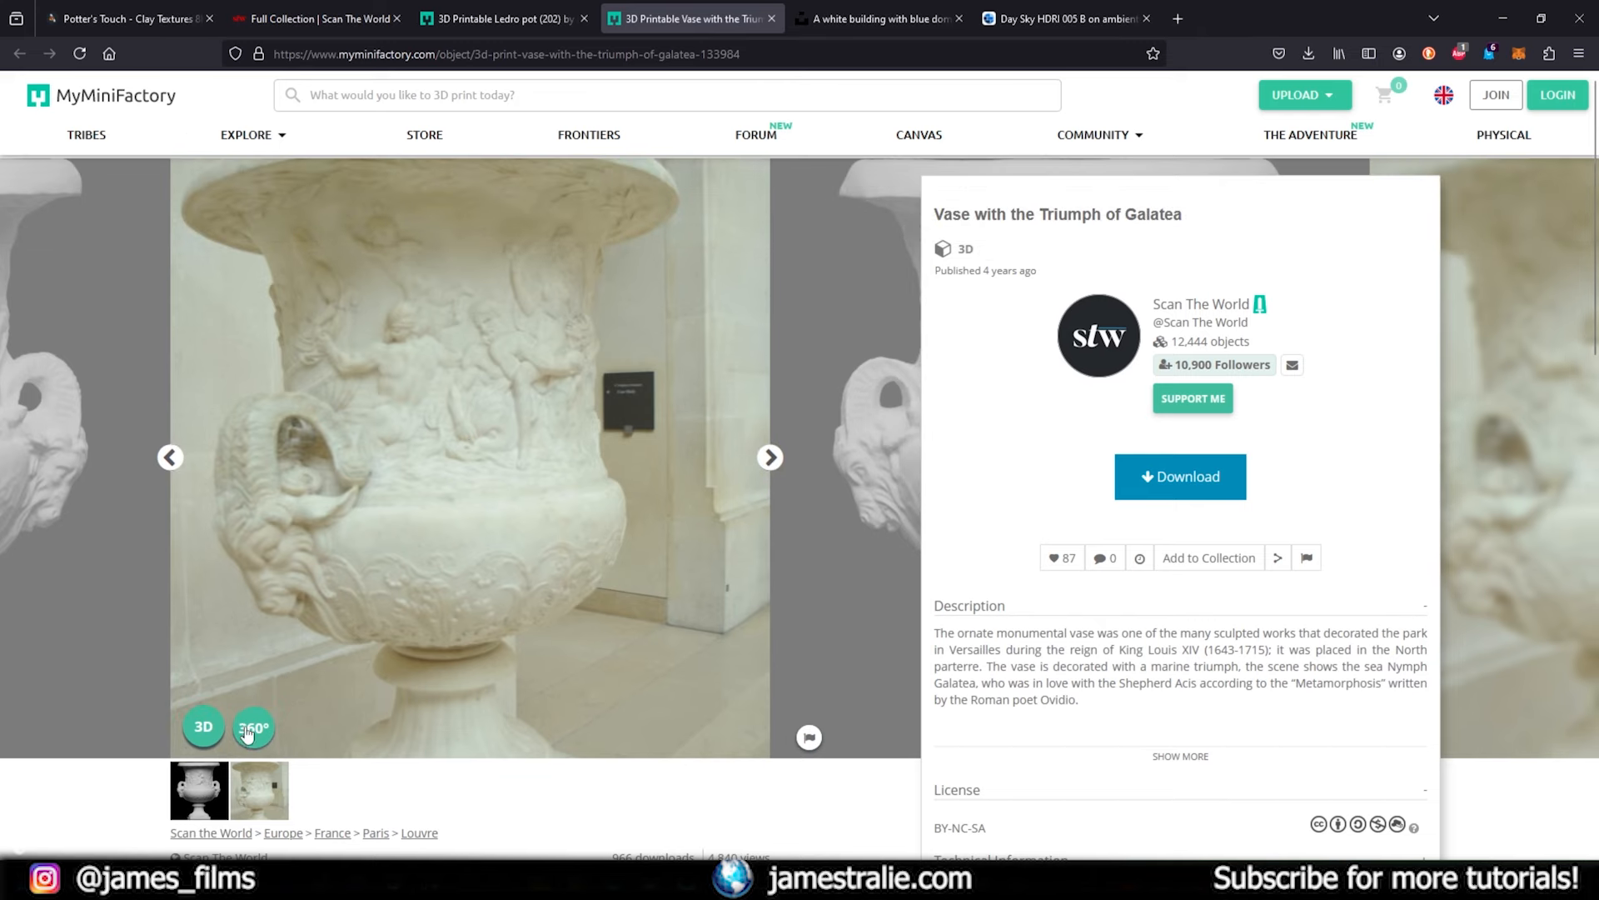
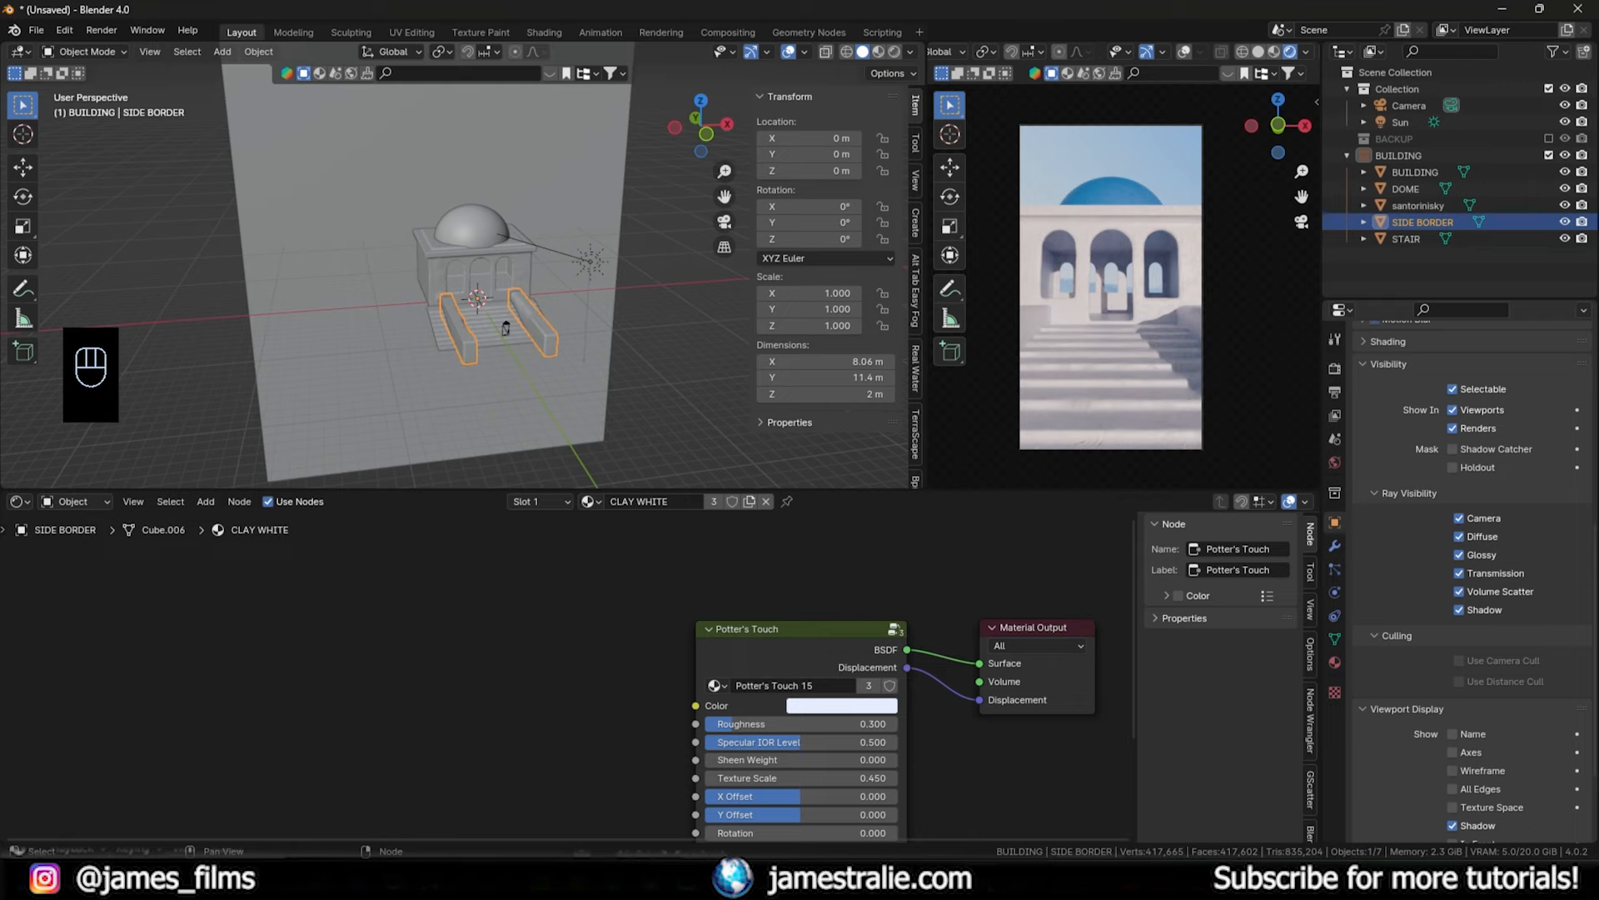
pyautogui.click(36, 30)
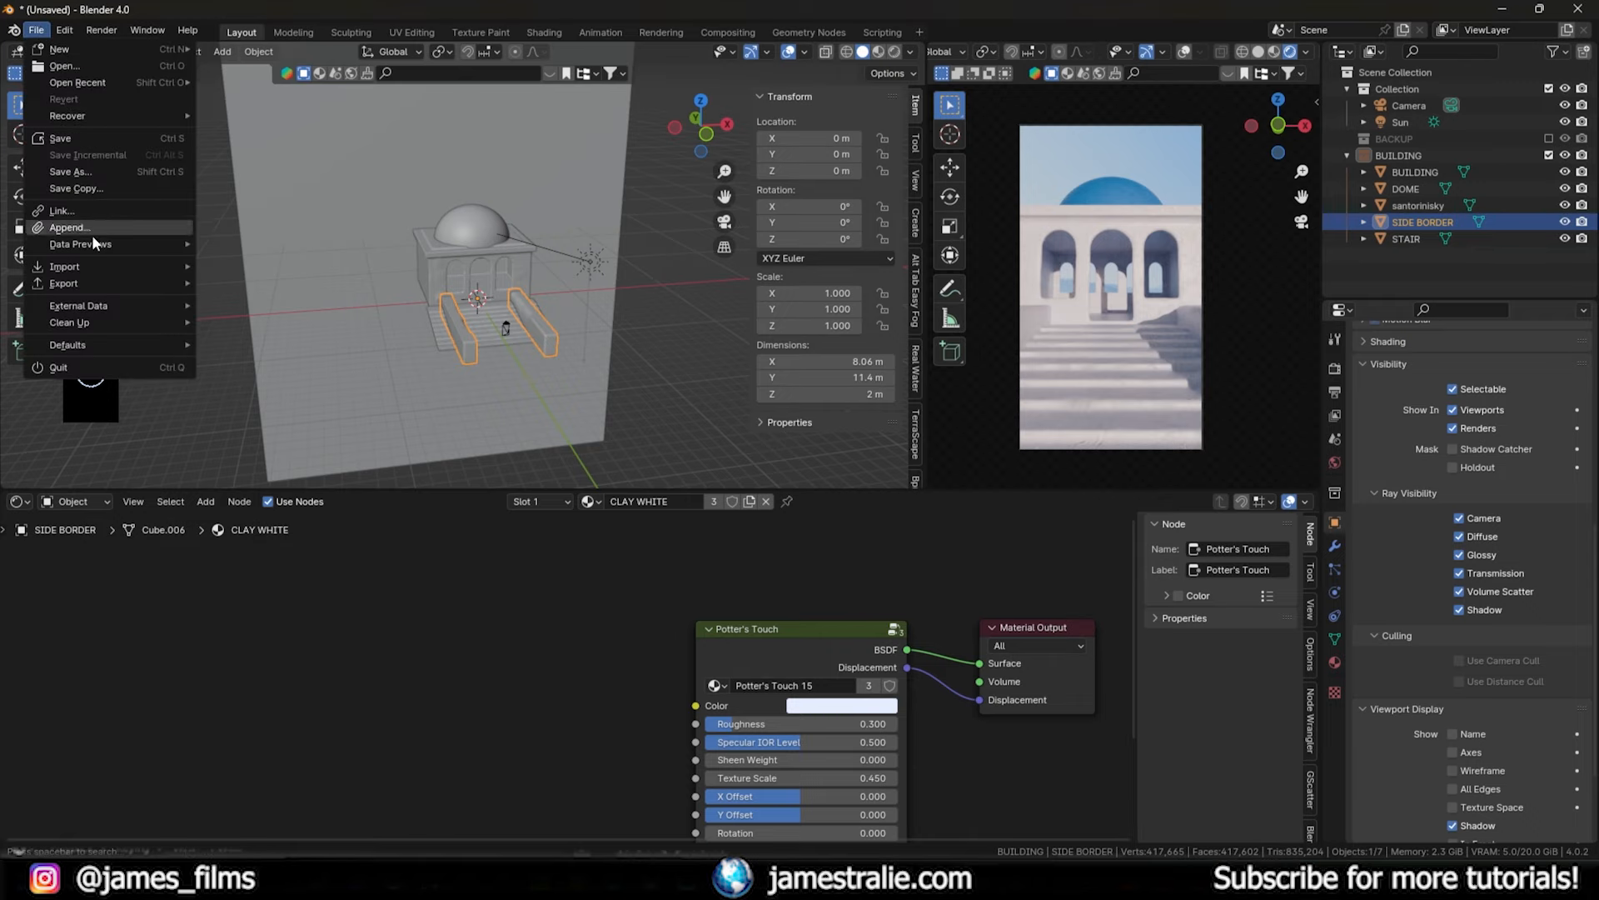
pyautogui.moveTo(97, 266)
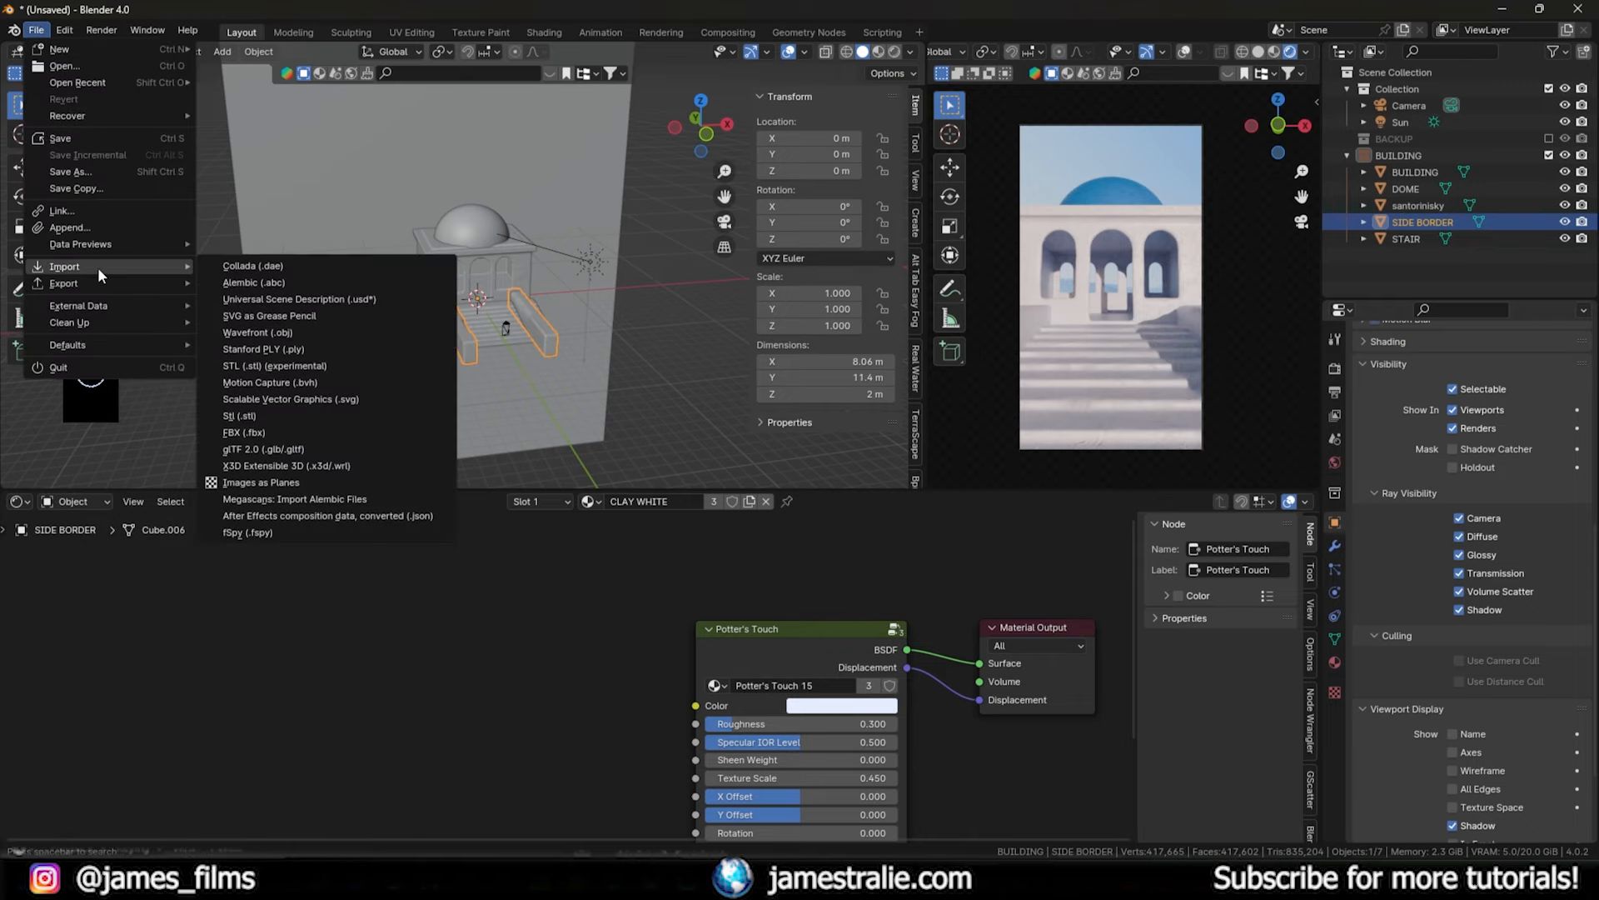
pyautogui.click(351, 332)
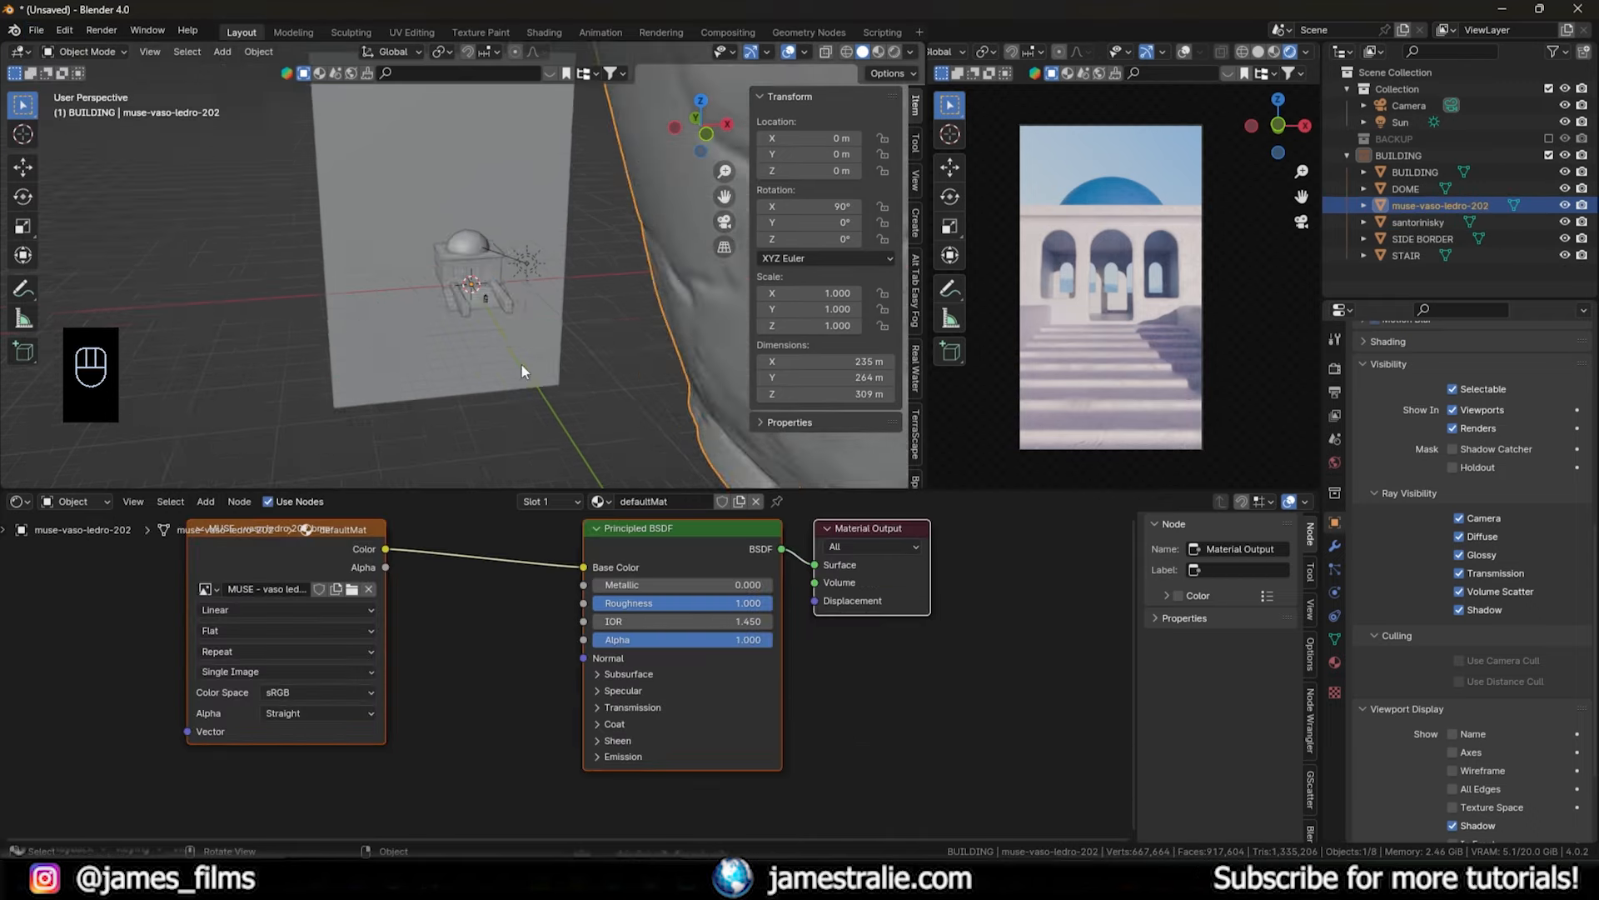
pyautogui.press('s')
pyautogui.press('s')
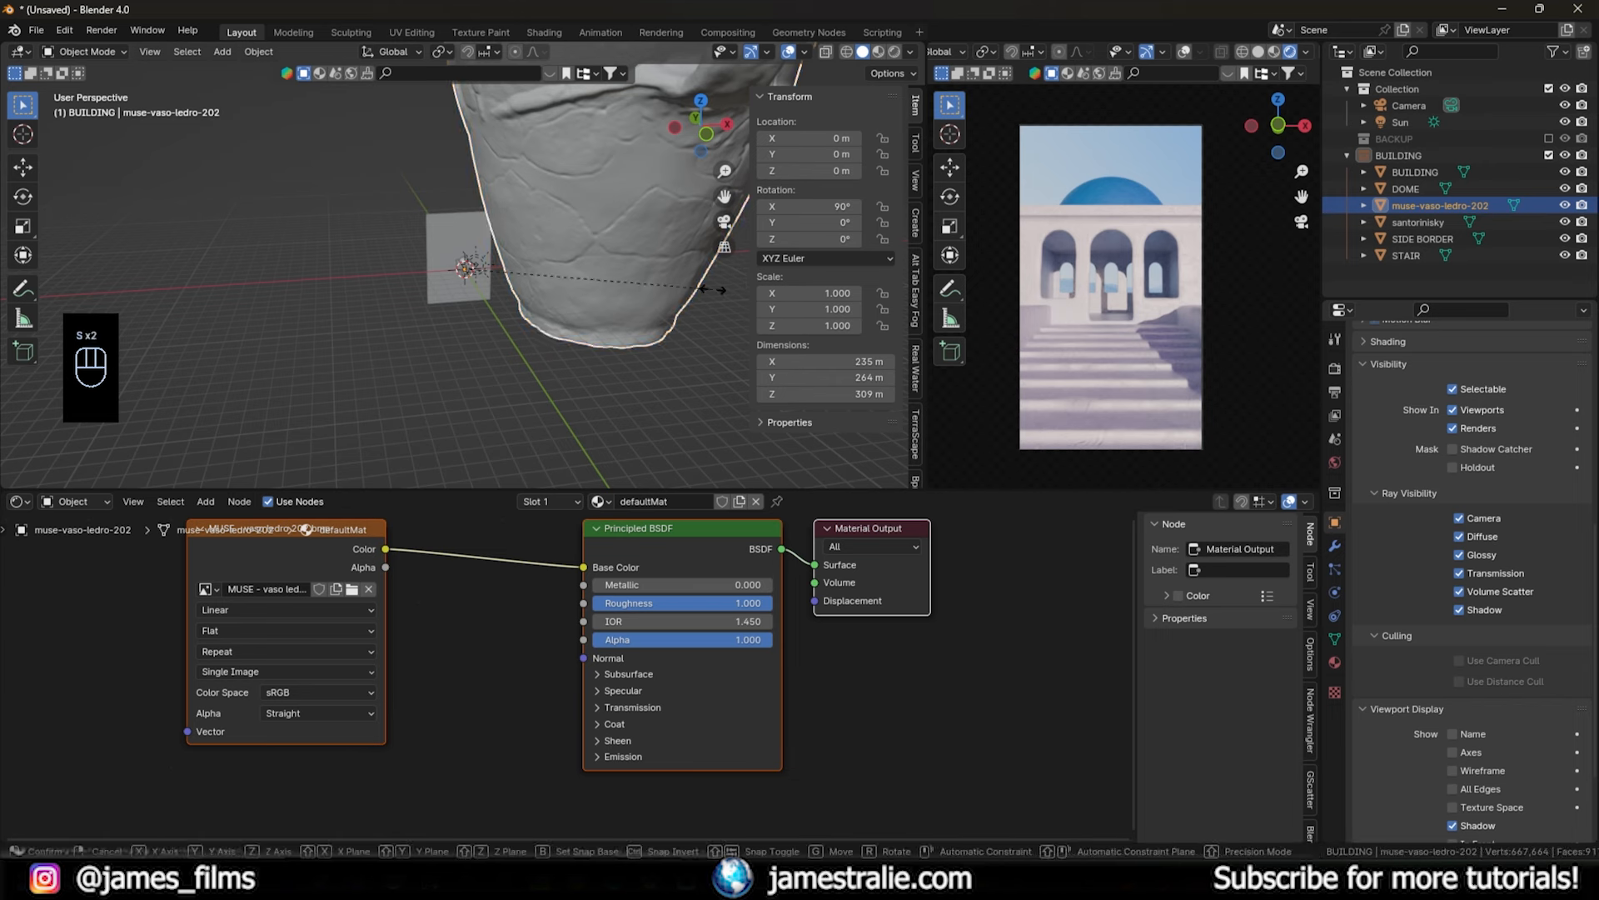
pyautogui.click(467, 278)
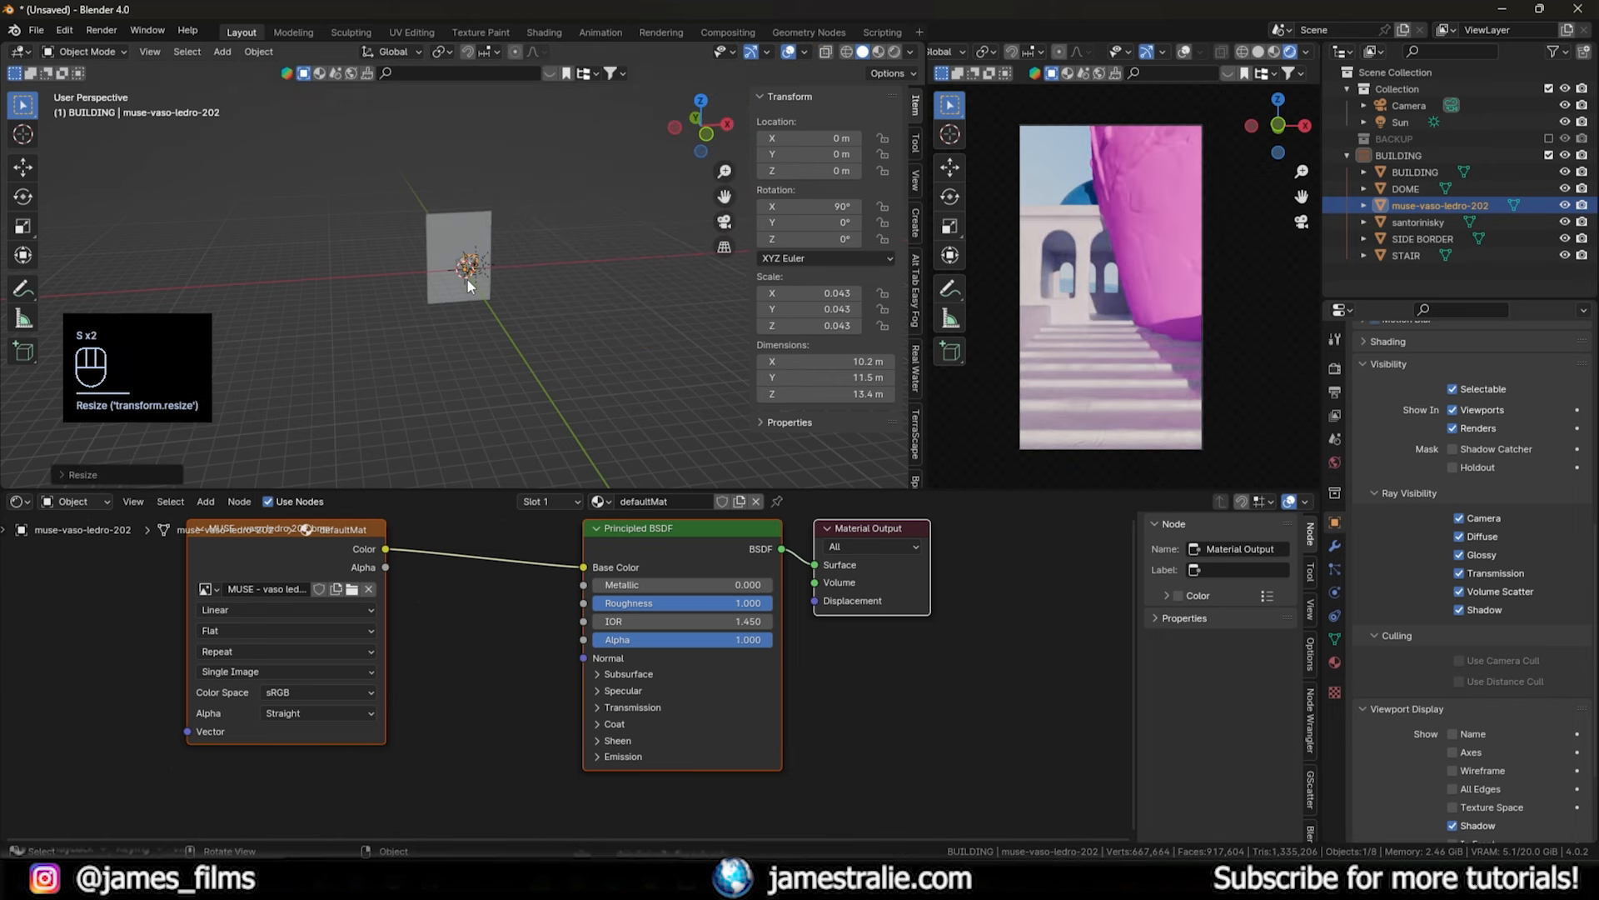
# - Move the muse-vaso-ledro-202 vase and the santorinisky plane from the BUILDING collection into Collection
pyautogui.press('m')
pyautogui.click(453, 317)
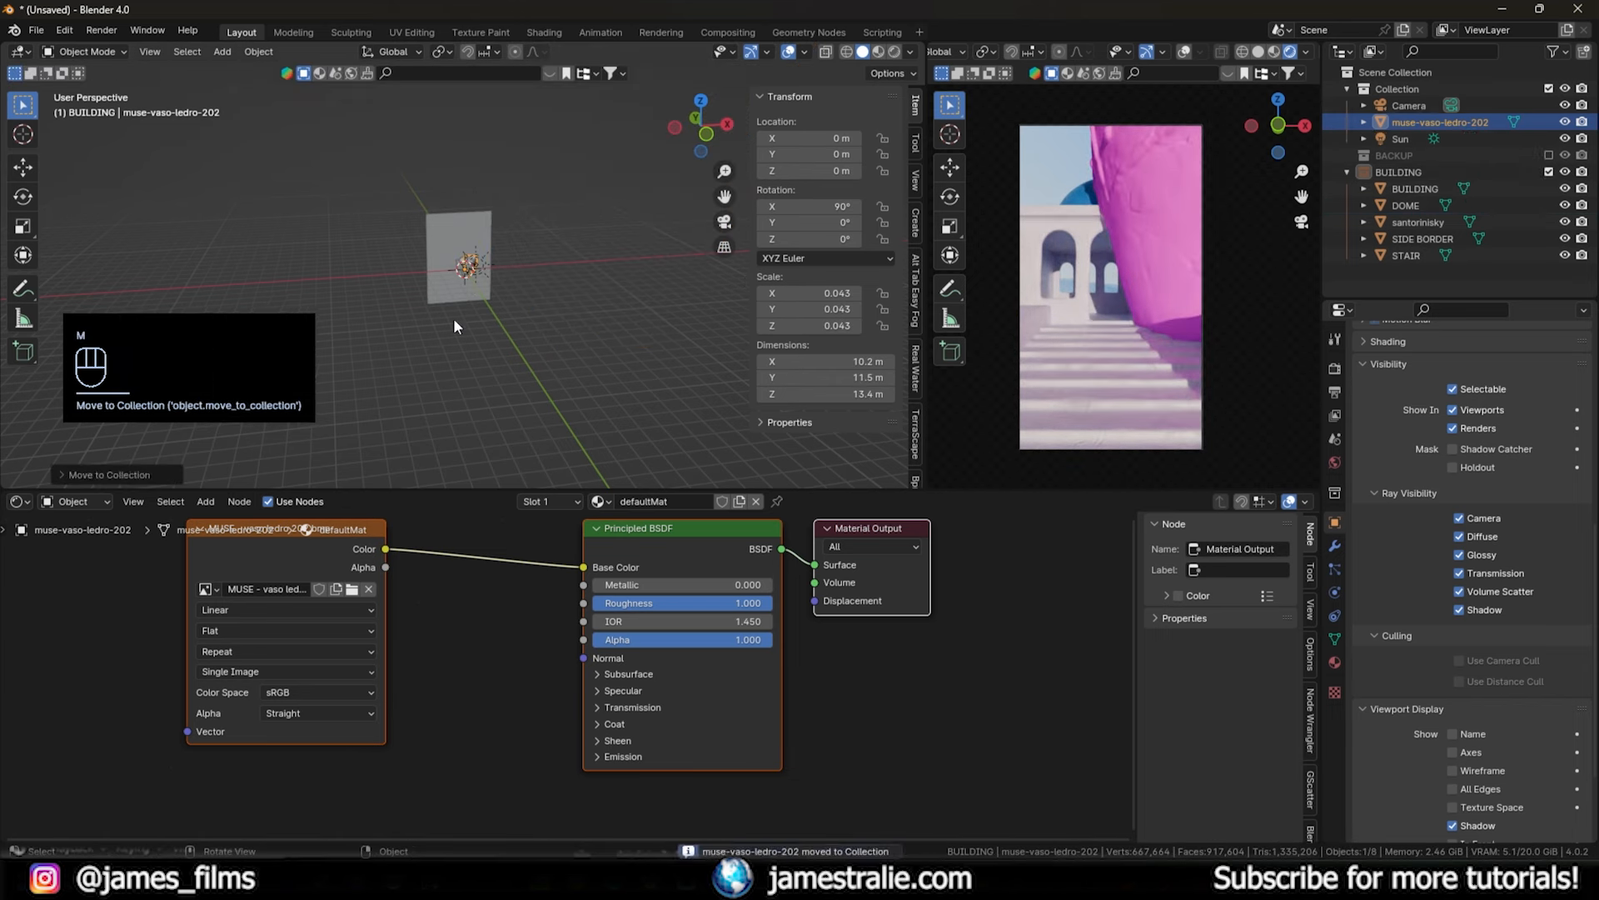
pyautogui.moveTo(1407, 222); pyautogui.dragTo(1396, 92)
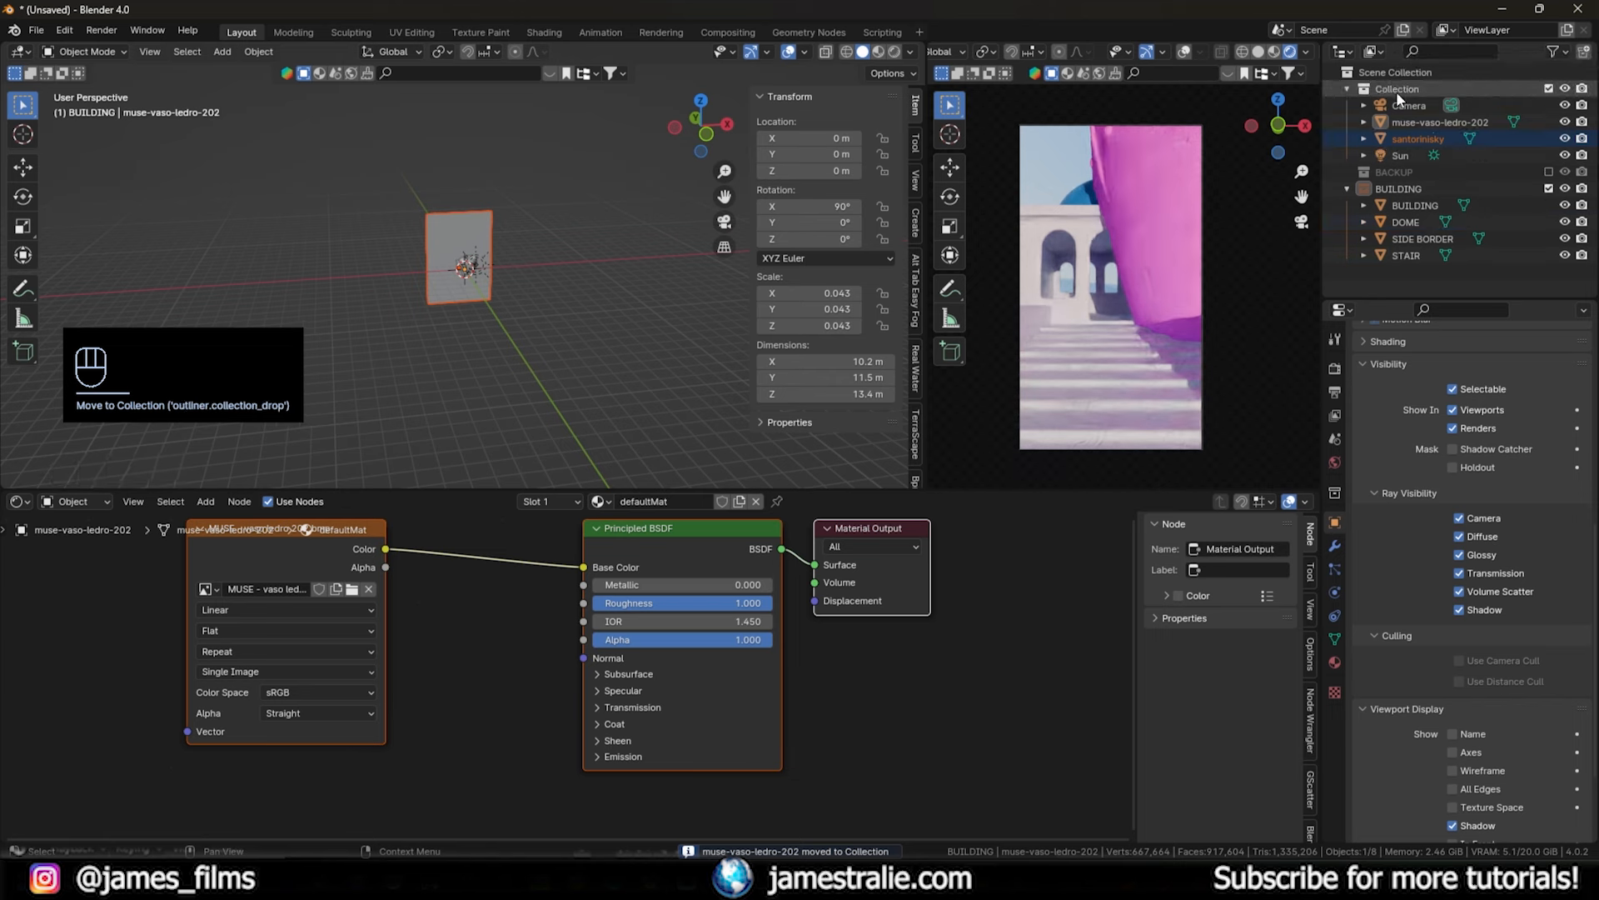
# - Move the santorinisky plane and the Sun into a new collection named lighting and give that collection a yellow color tag
pyautogui.click(1406, 137)
pyautogui.keyDown('shift'); pyautogui.click(1399, 155); pyautogui.keyUp('shift')
pyautogui.press('m')
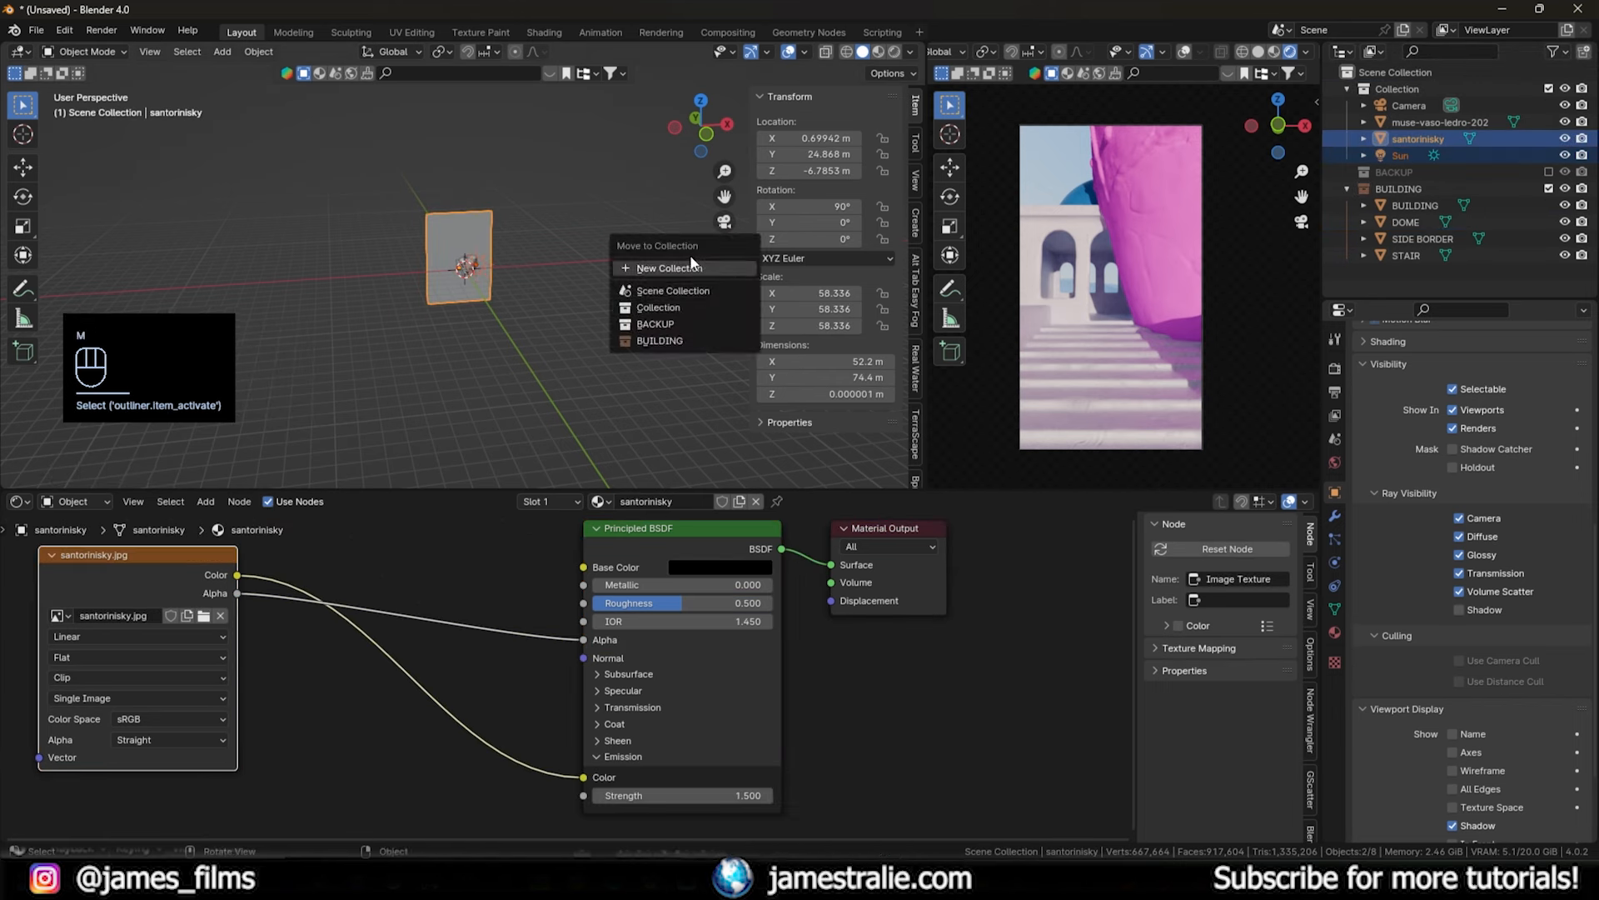
pyautogui.click(658, 267)
pyautogui.write('ligh')
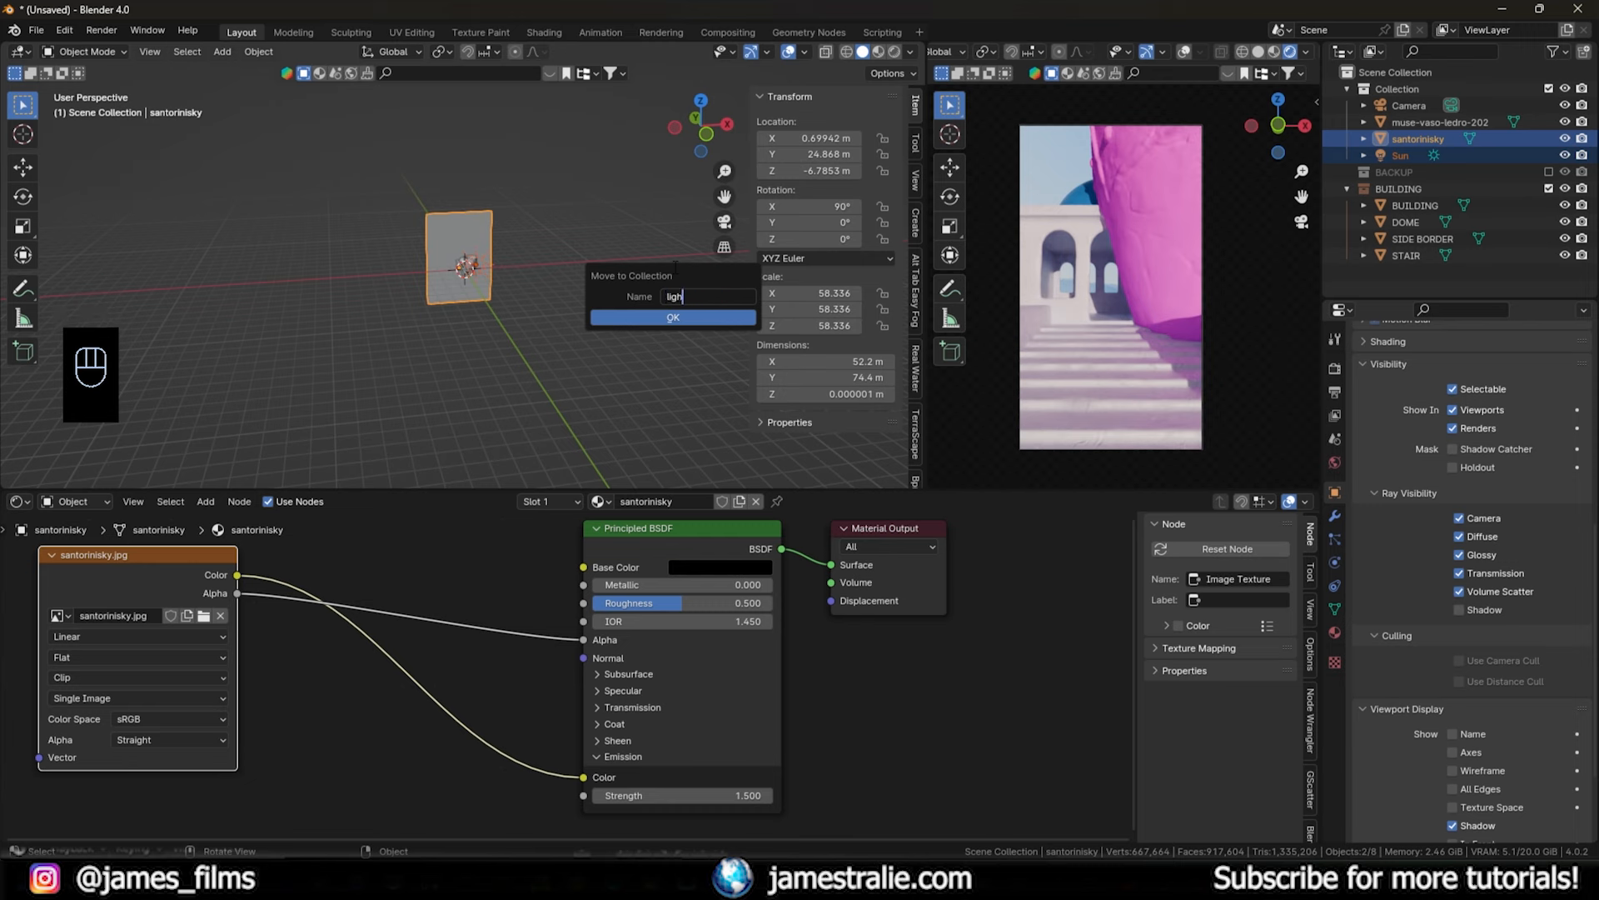
pyautogui.press('Return')
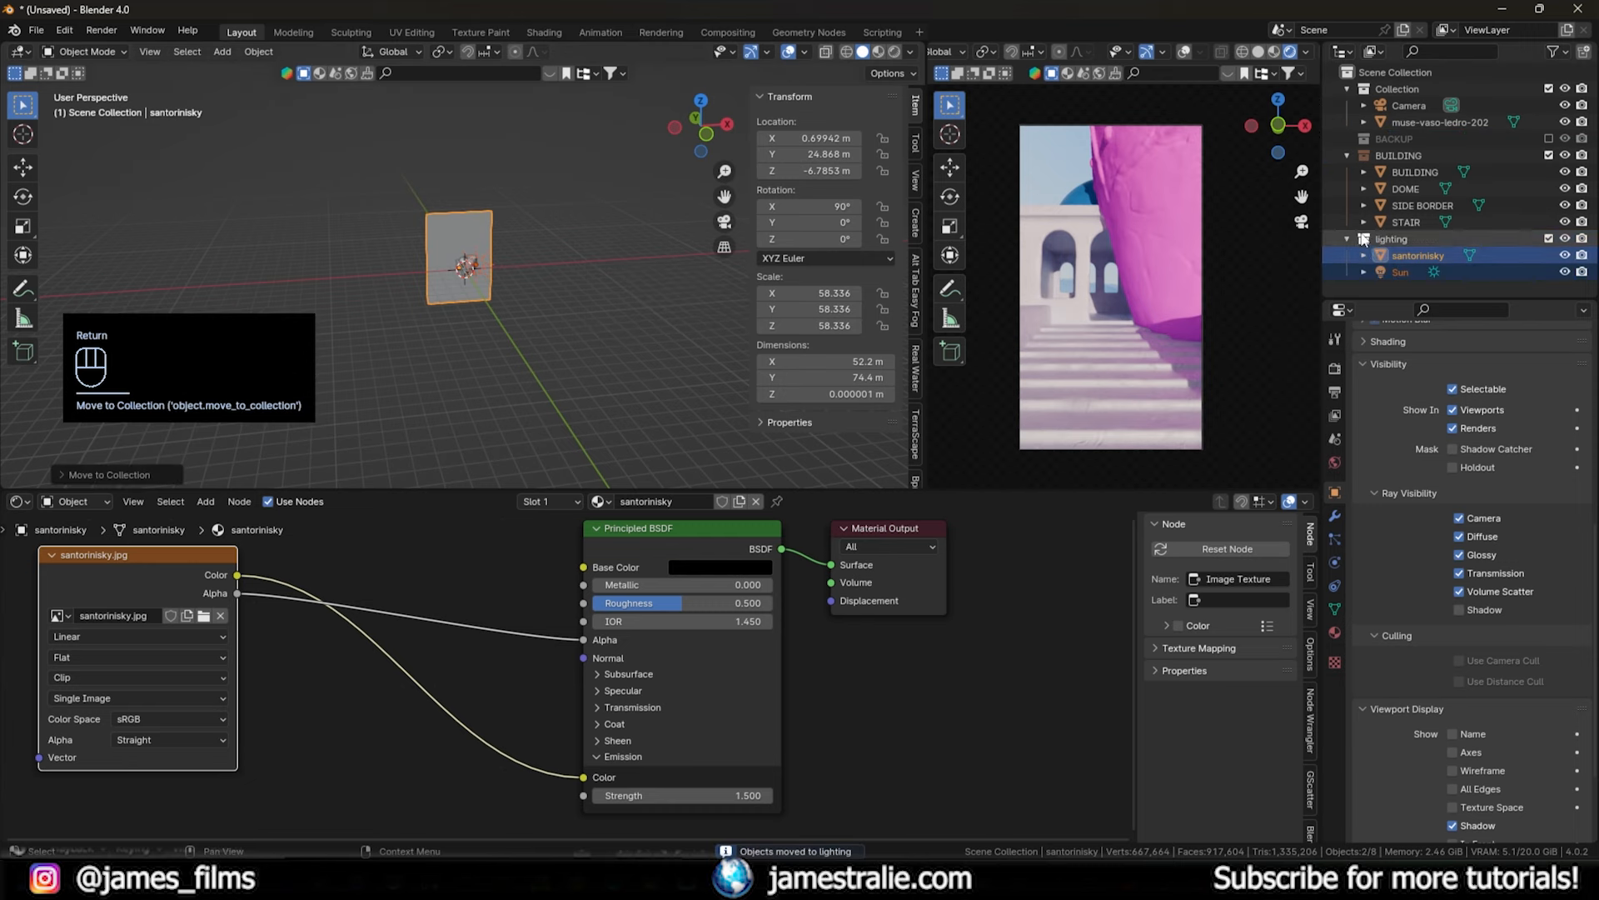
pyautogui.rightClick(1408, 238)
pyautogui.click(1397, 314)
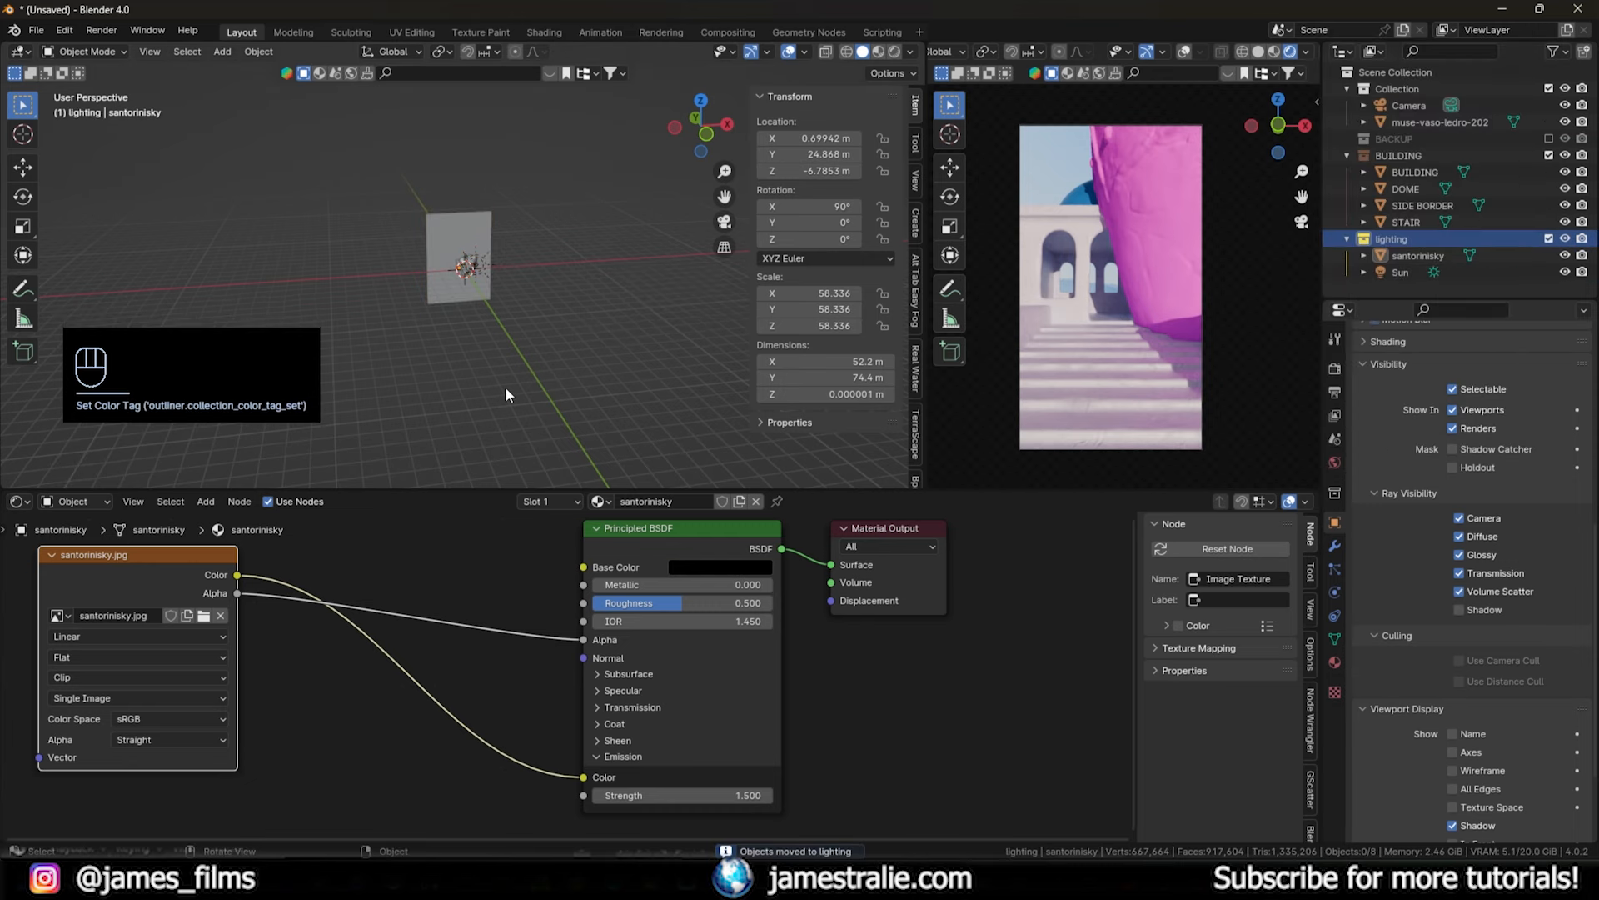
# - Scale the vase down to about 0.010 so that it fits in front of the building's arches
pyautogui.scroll(10, 505, 387)
pyautogui.click(546, 227)
pyautogui.press('s')
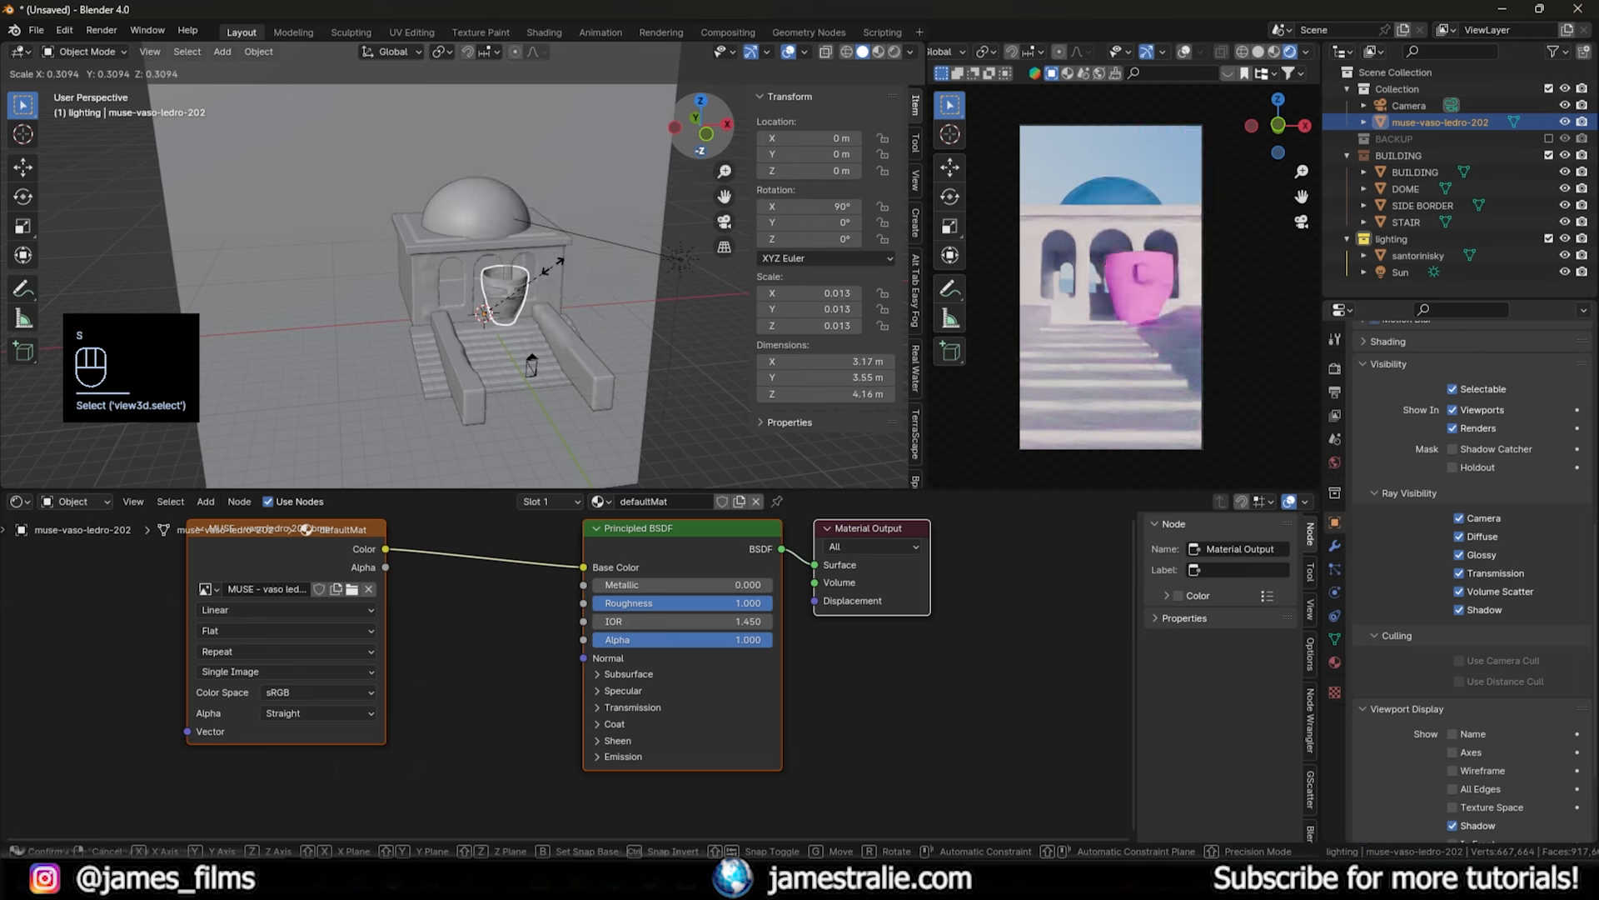
pyautogui.click(542, 346)
pyautogui.scroll(4, 541, 346)
pyautogui.scroll(2, 593, 384)
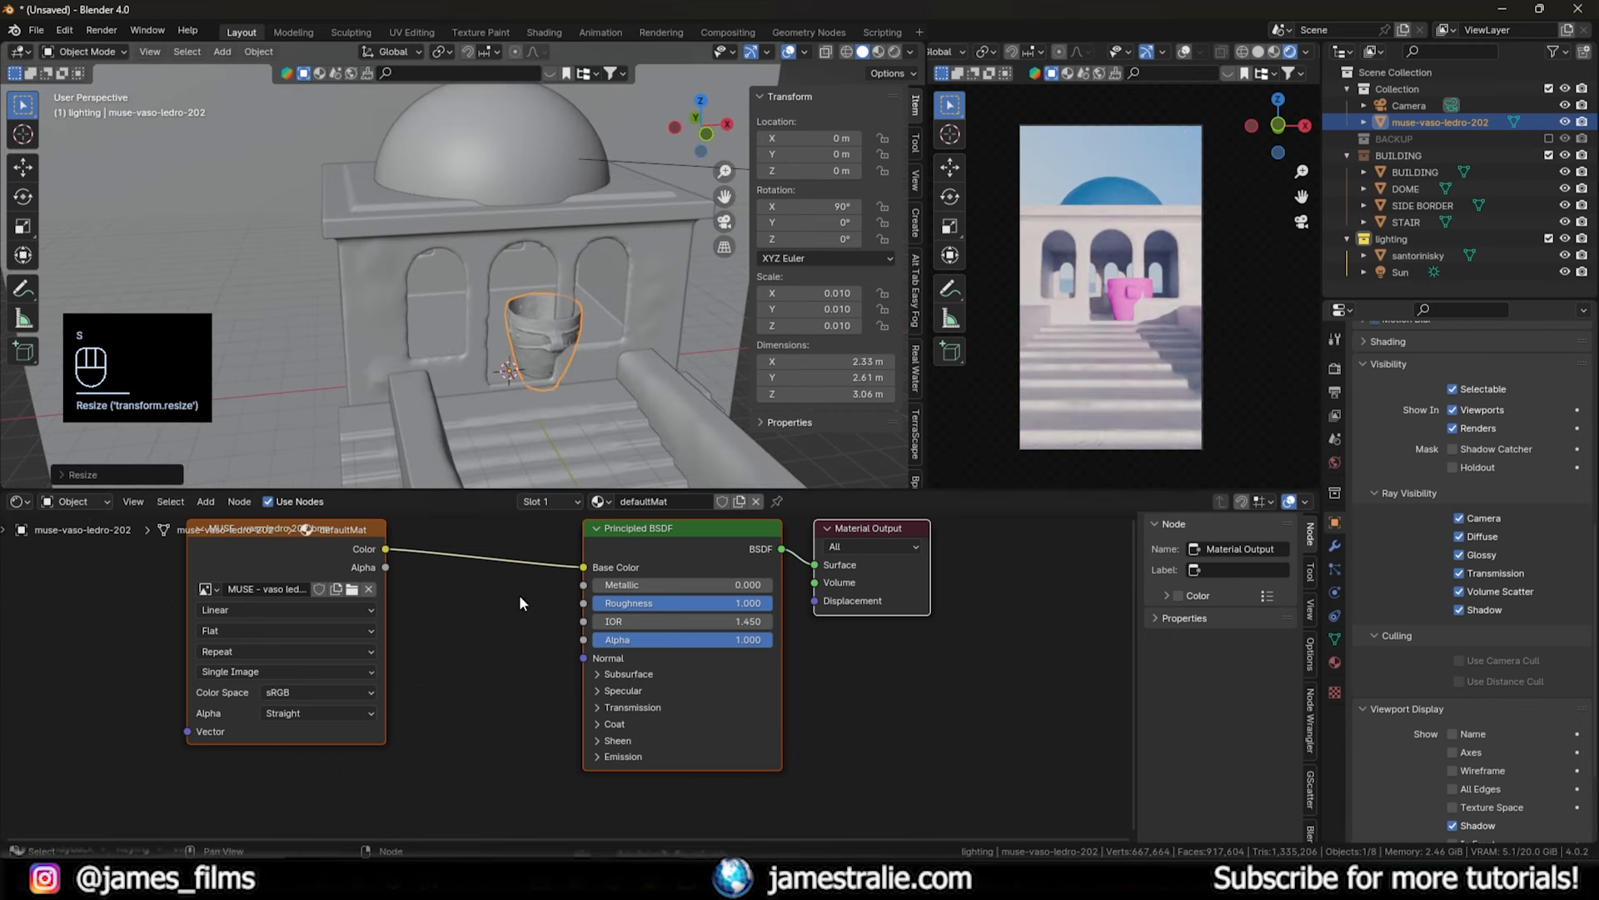
# - Apply the clay 03 material from the Potters_Touch_8k asset library to the vase
pyautogui.click(22, 503)
pyautogui.click(17, 502)
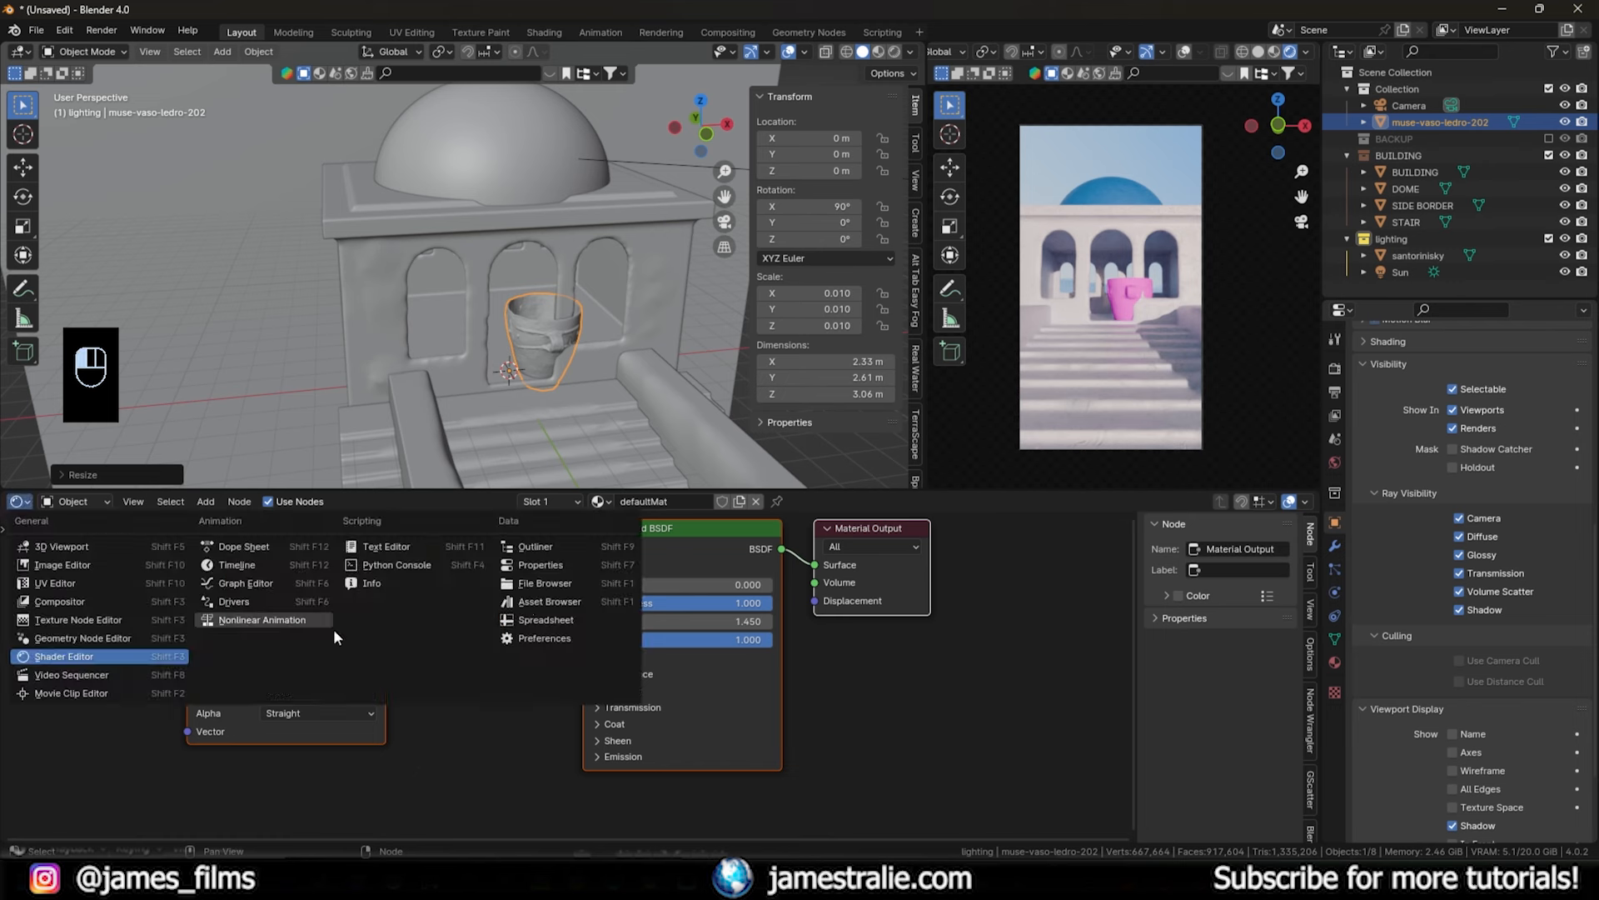
pyautogui.click(92, 652)
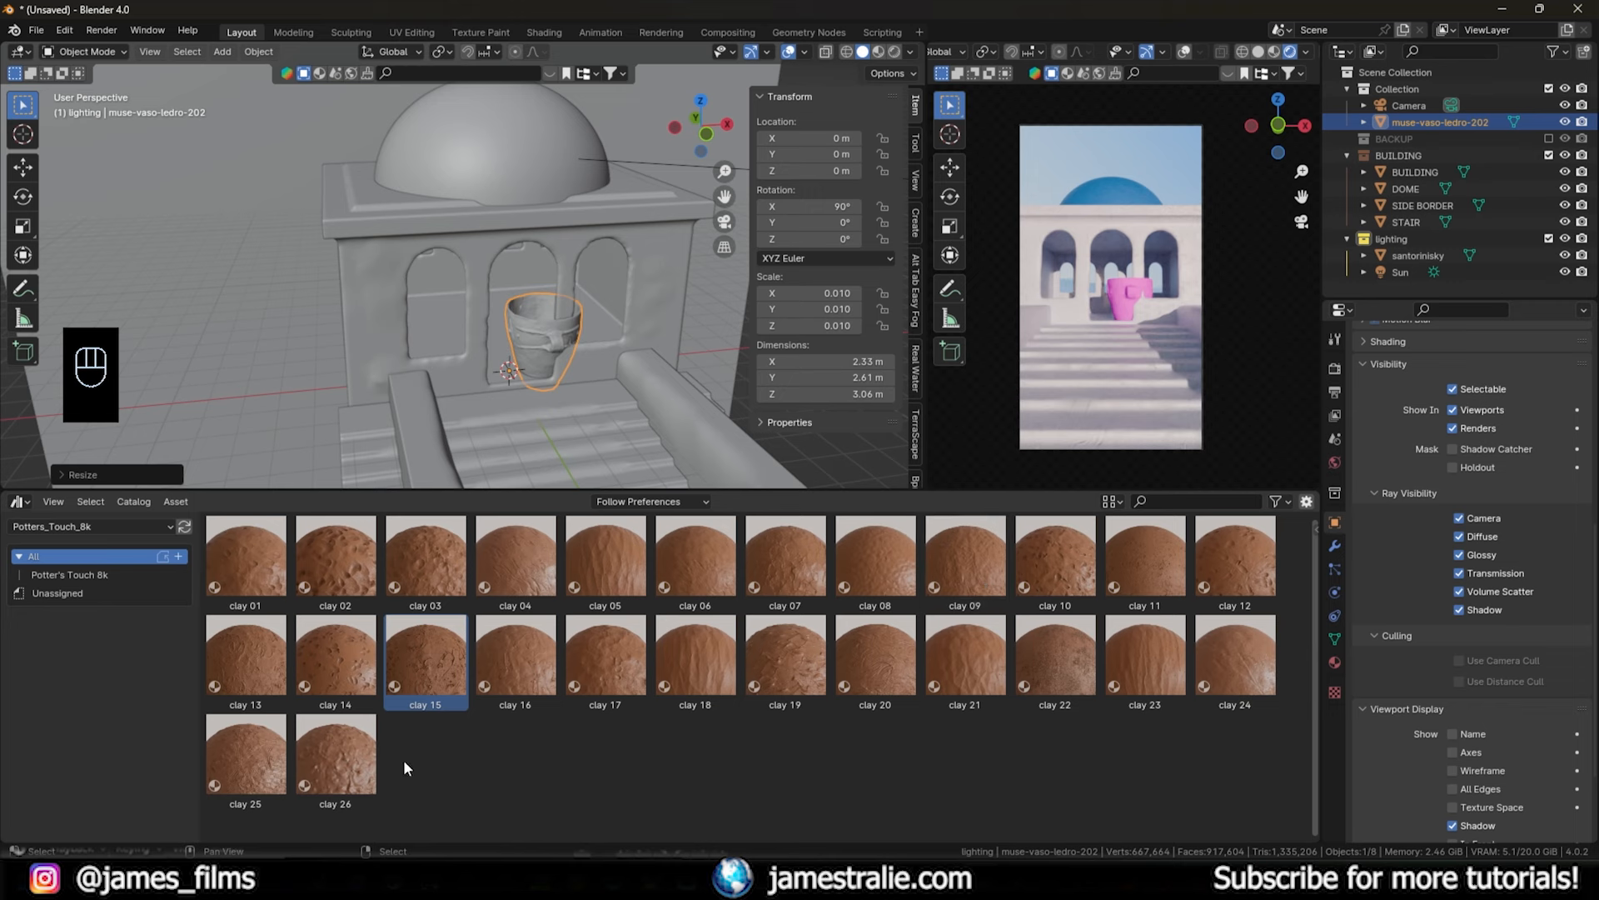
pyautogui.moveTo(450, 562); pyautogui.dragTo(537, 331)
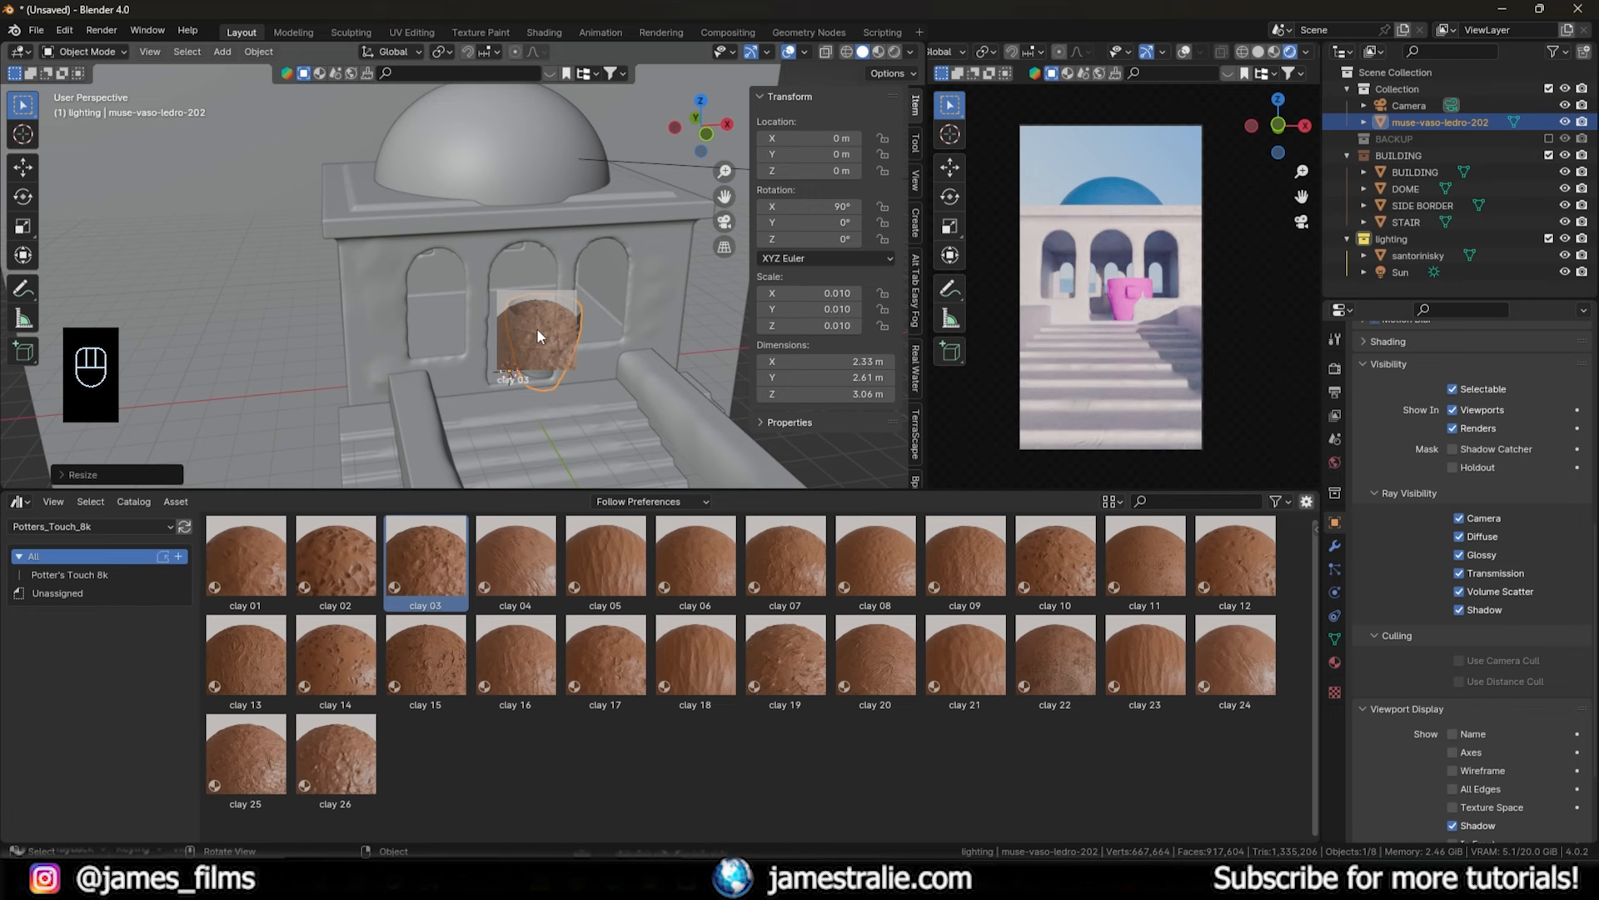
pyautogui.moveTo(523, 410); pyautogui.dragTo(523, 410)
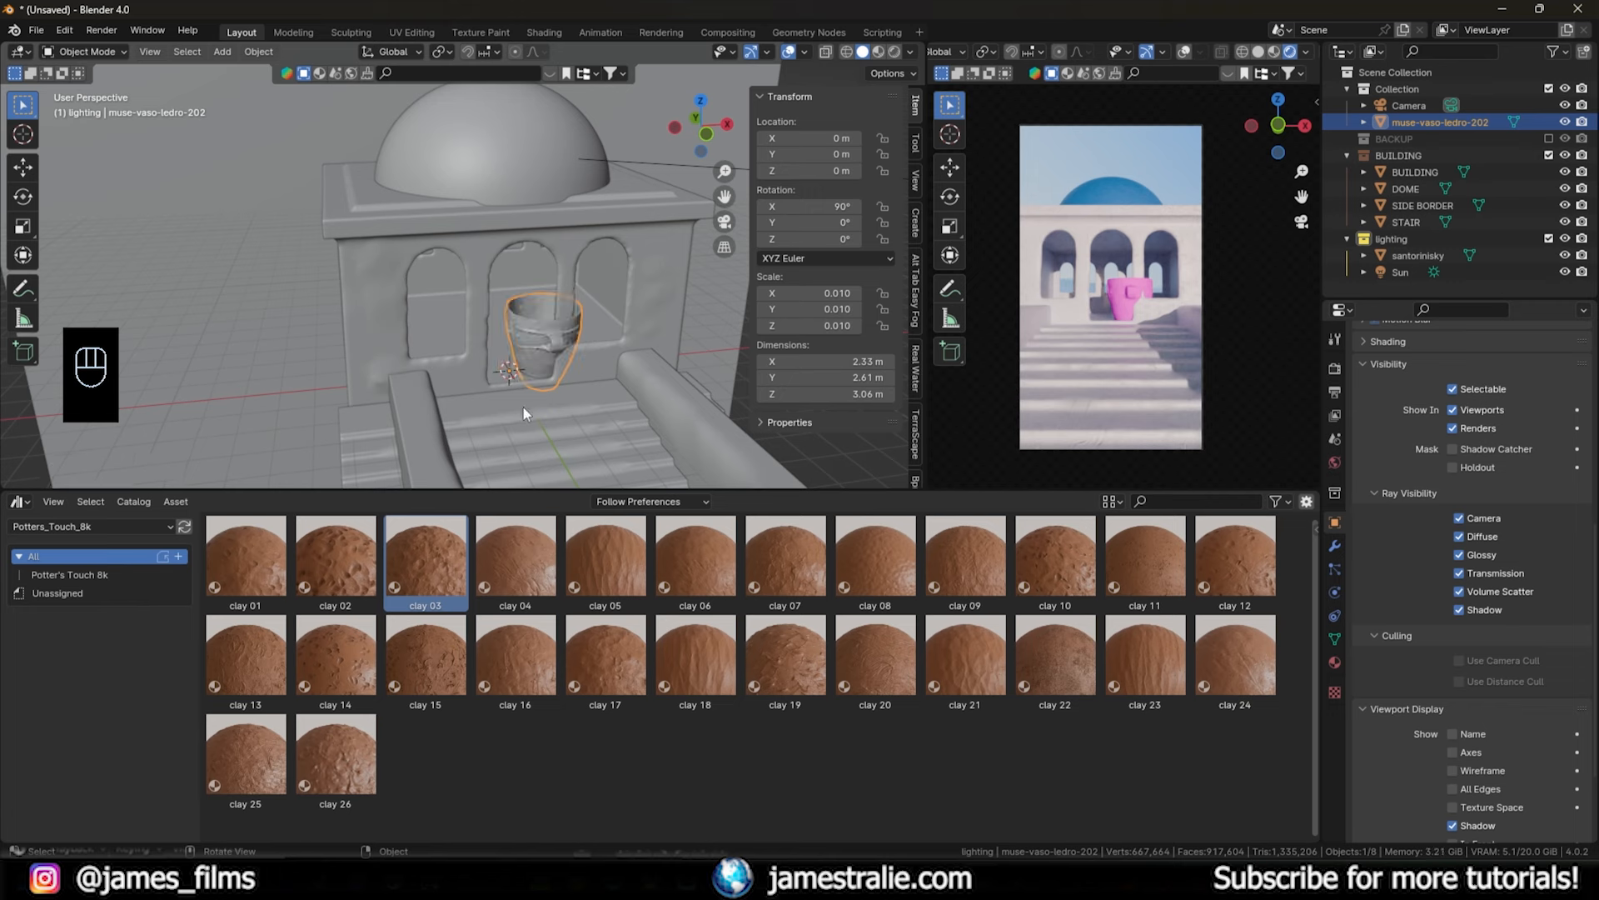
# - Scale the vase down to about 0.005 and set its origin to its own center
pyautogui.scroll(4, 635, 407)
pyautogui.scroll(-3, 598, 388)
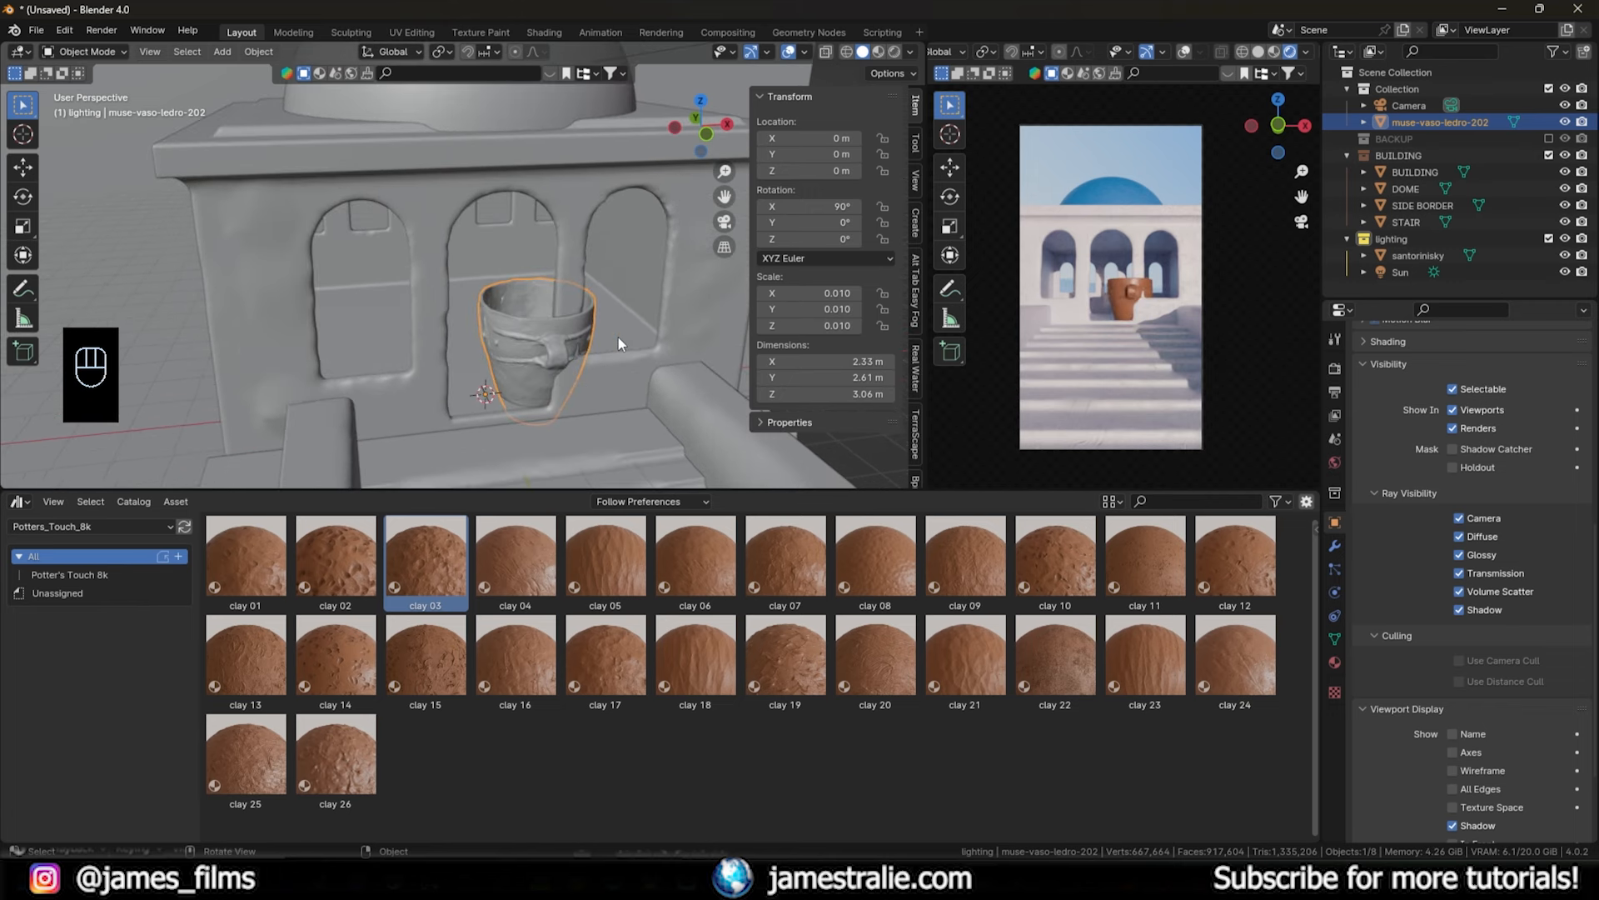
pyautogui.press('s')
pyautogui.click(563, 346)
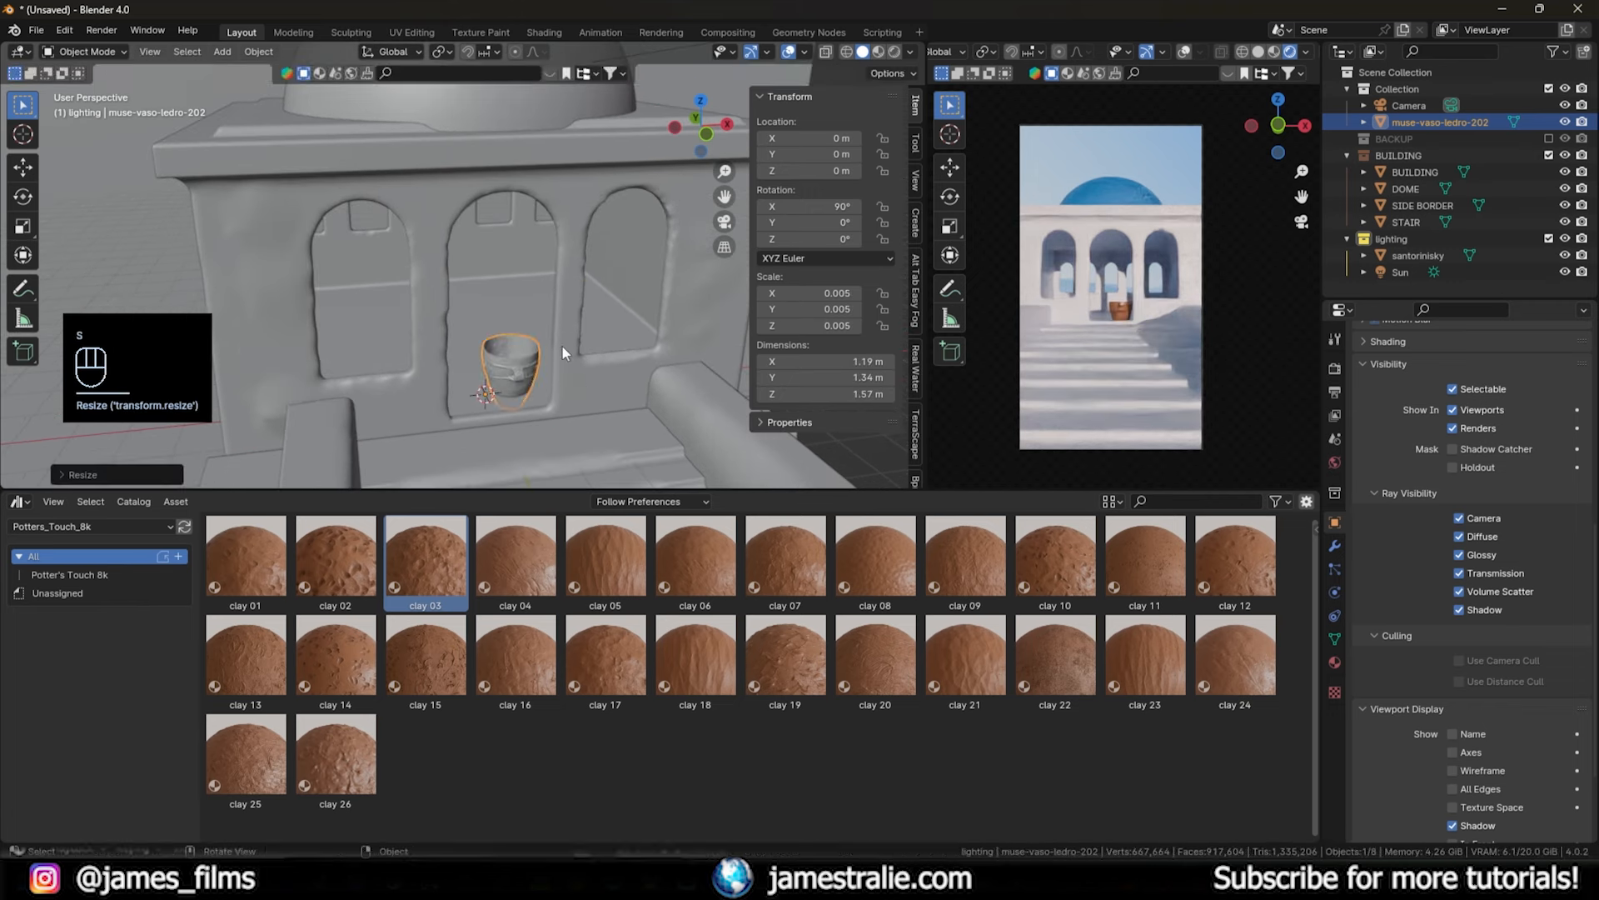
pyautogui.click(259, 53)
pyautogui.moveTo(333, 83)
pyautogui.click(512, 150)
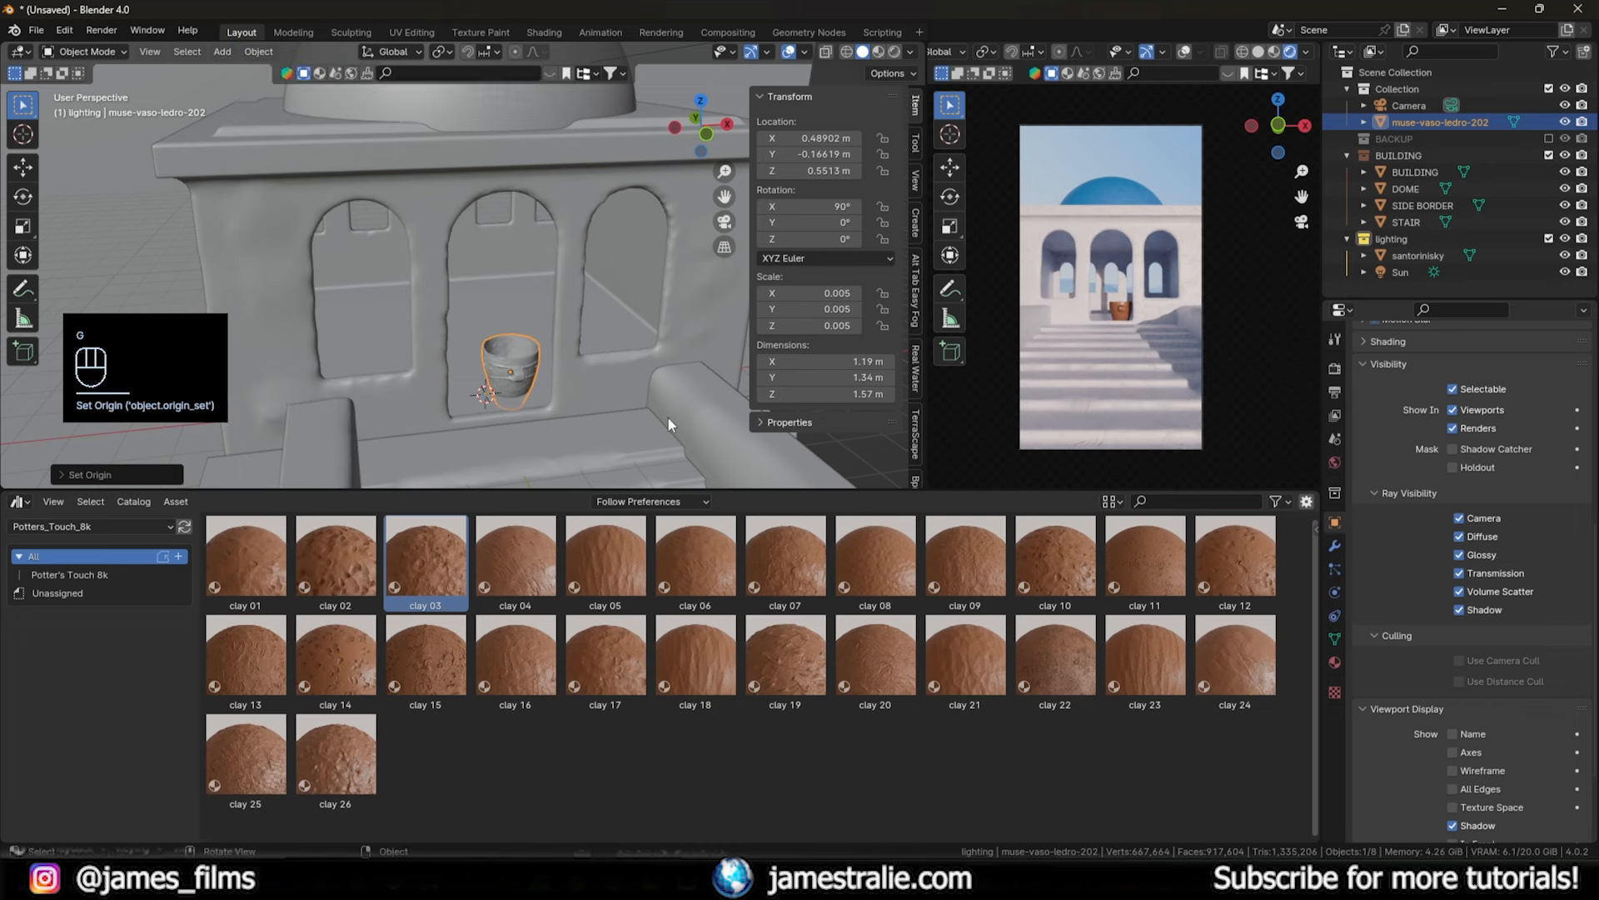
# - Rotate the vase about the vertical axis to about 64° and move it horizontally beside the stairs' right border
pyautogui.press('r')
pyautogui.hotkey('shift', 'z')
pyautogui.click(668, 417)
pyautogui.press('g')
pyautogui.hotkey('shift', 'z')
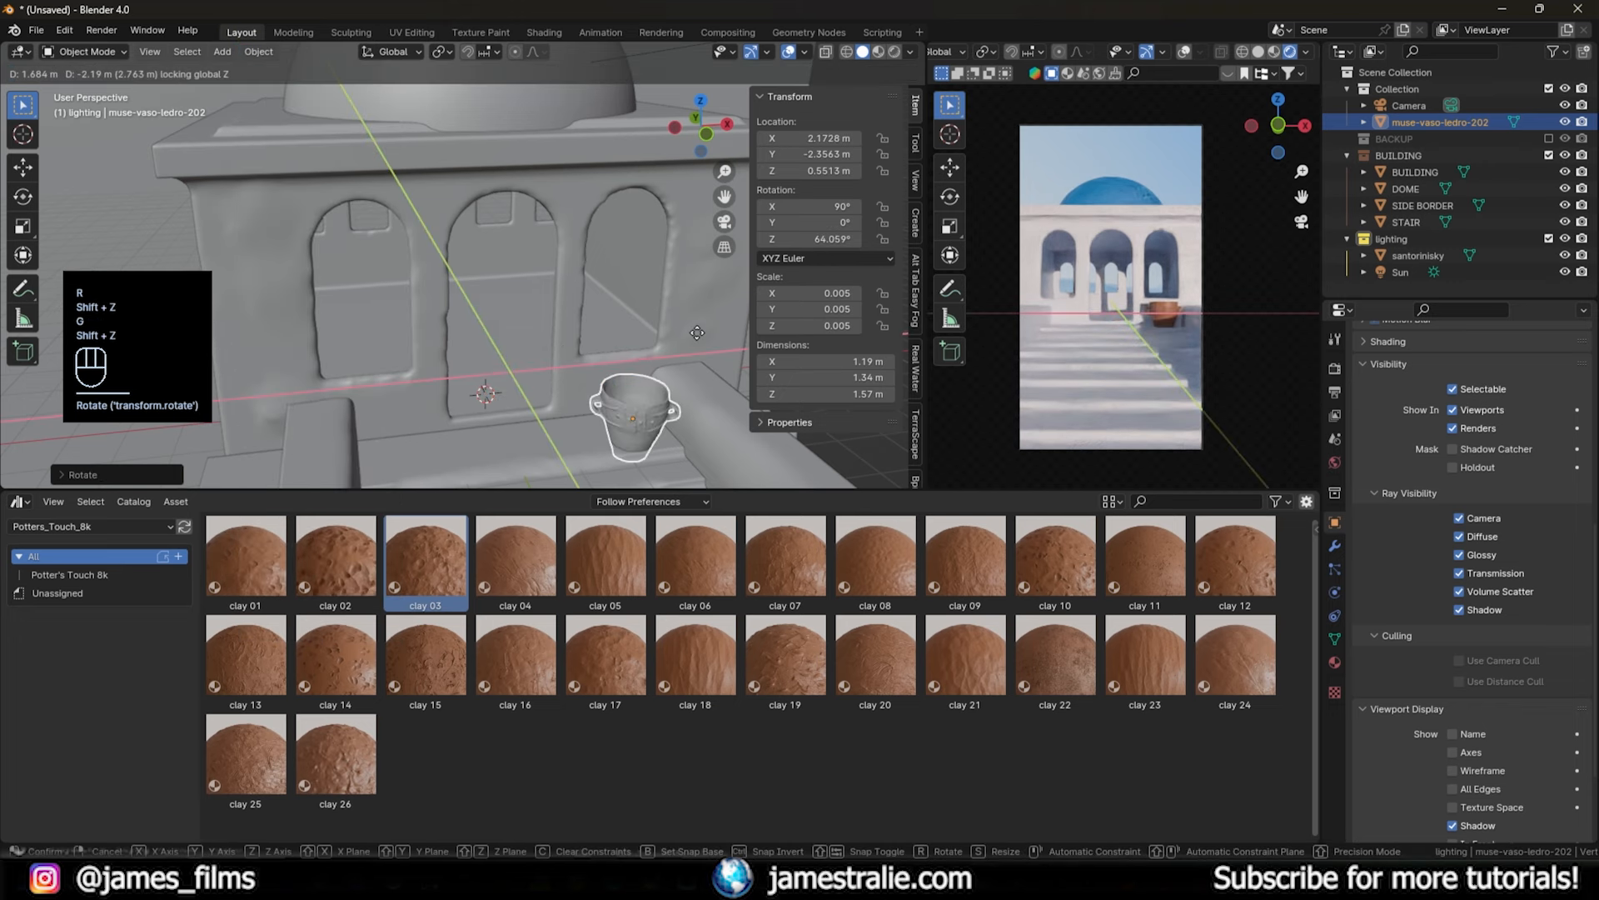
pyautogui.click(701, 344)
# - Adjust the vase's height to about Z 0.613 m and scale it down to about 0.003
pyautogui.press('g')
pyautogui.press('z')
pyautogui.click(706, 341)
pyautogui.press('s')
pyautogui.click(698, 382)
# - Move the vase horizontally to about X -1.43 m, Y -1.92 m near the left stair border and rotate it to about 88° on Z
pyautogui.press('g')
pyautogui.hotkey('shift', 'z')
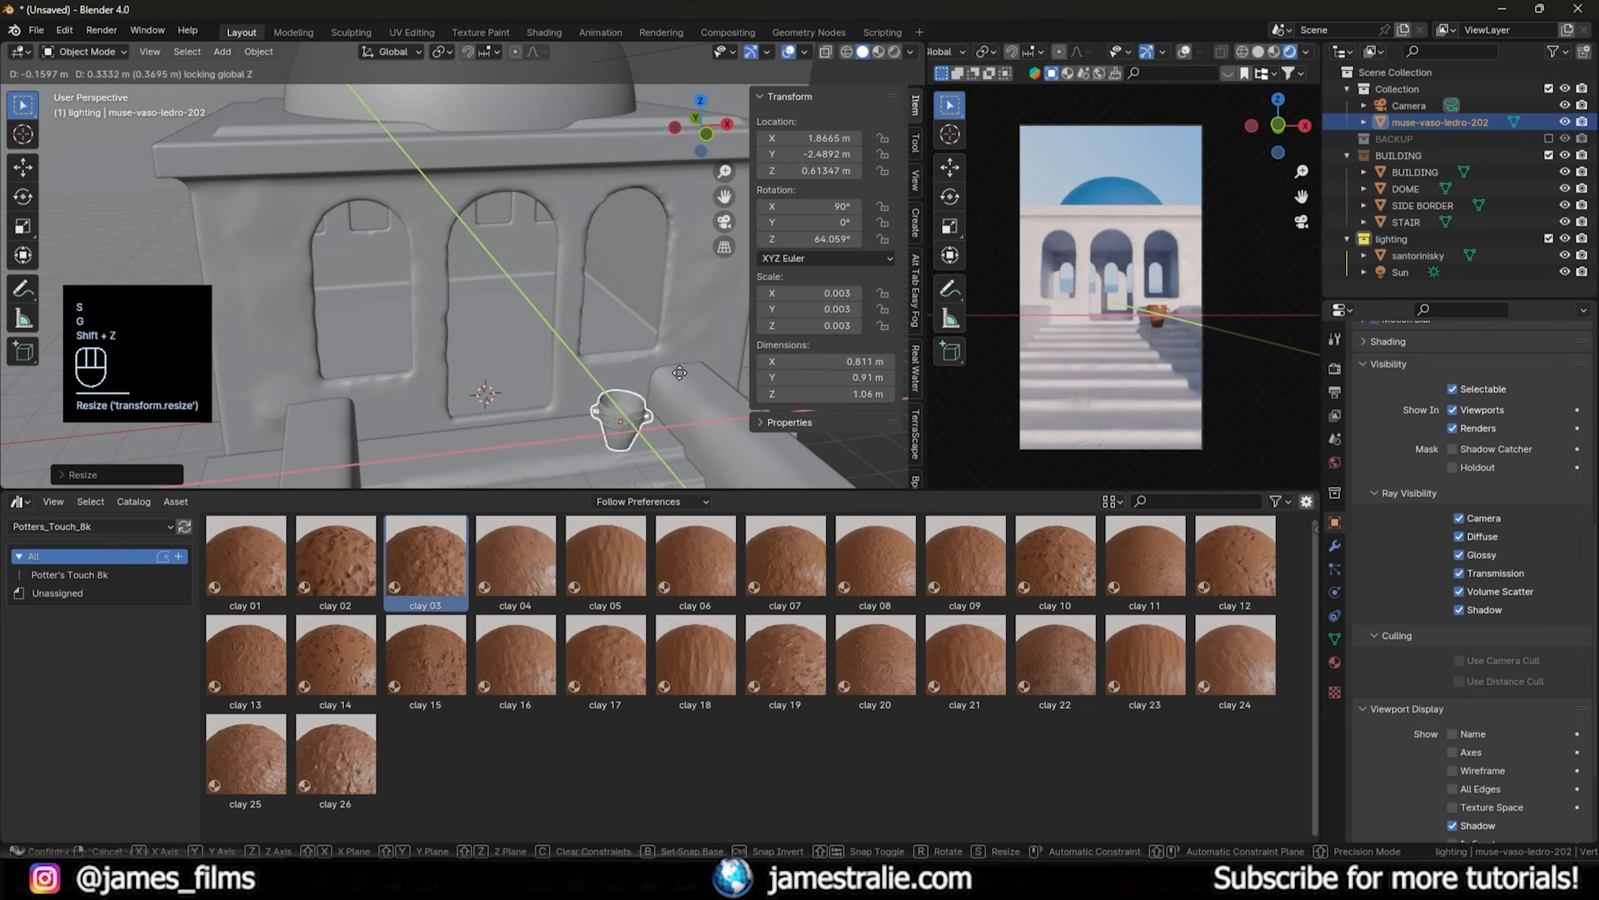
pyautogui.click(534, 395)
pyautogui.press('r')
pyautogui.hotkey('shift', 'z')
pyautogui.click(503, 397)
# - Lower the vase to about Z 0.558 m so it rests on the landing, and rotate it to about 94° on Z
pyautogui.keyDown('shift'); pyautogui.moveTo(502, 400); pyautogui.dragTo(523, 303, button='middle'); pyautogui.keyUp('shift')
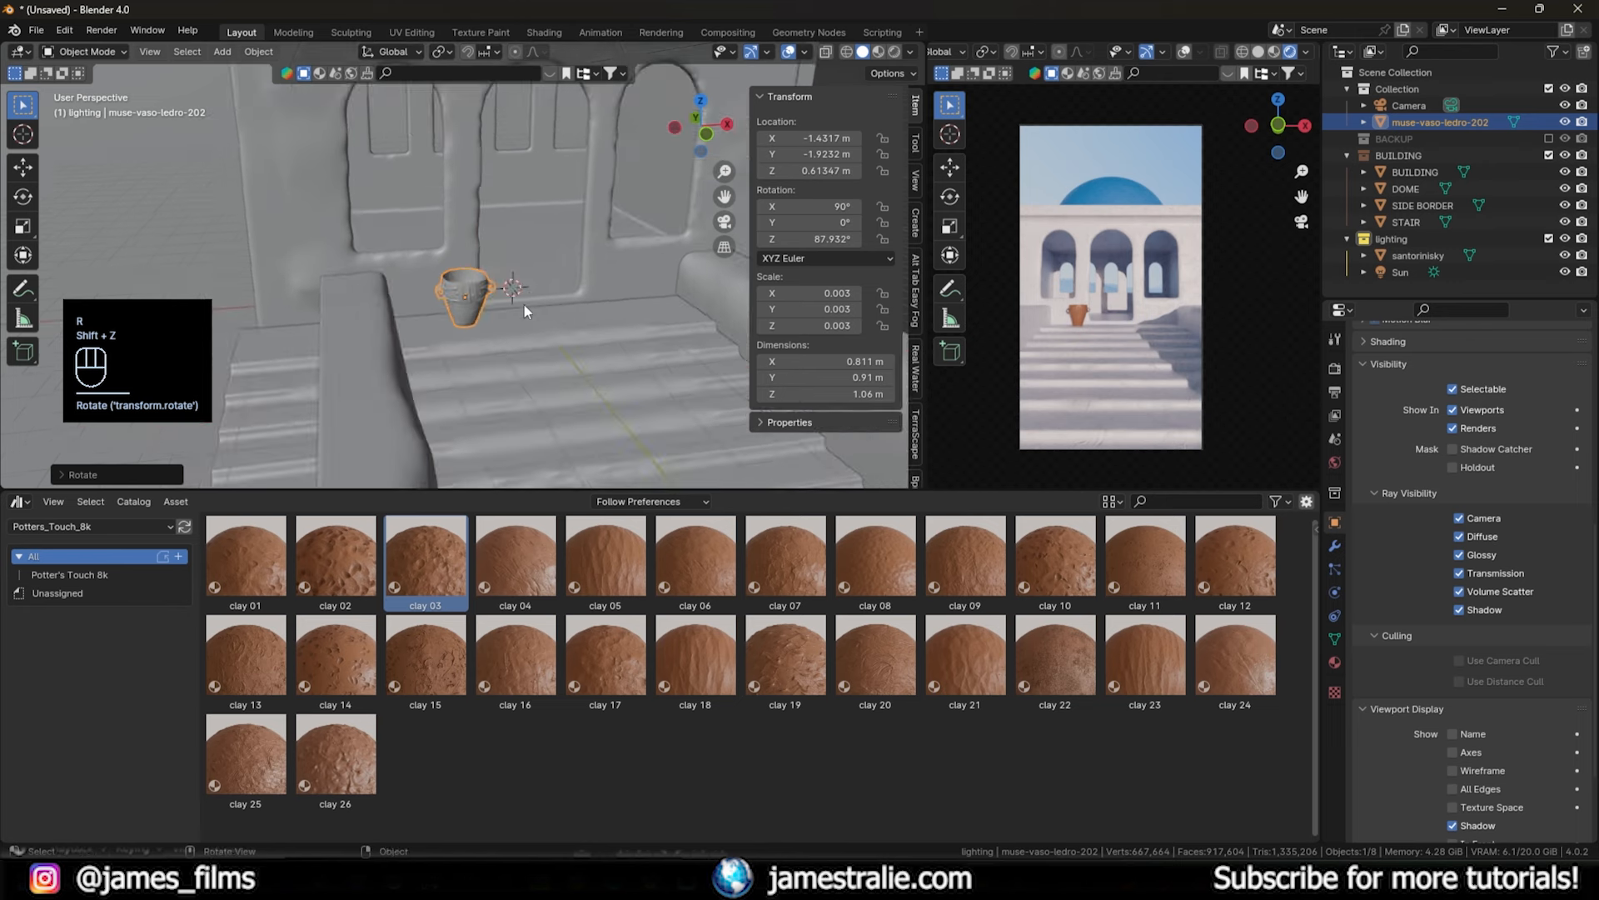
pyautogui.scroll(3, 523, 304)
pyautogui.press('g')
pyautogui.press('z')
pyautogui.click(536, 308)
pyautogui.press('r')
pyautogui.hotkey('shift', 'z')
pyautogui.click(527, 341)
pyautogui.press('r')
pyautogui.hotkey('shift', 'z')
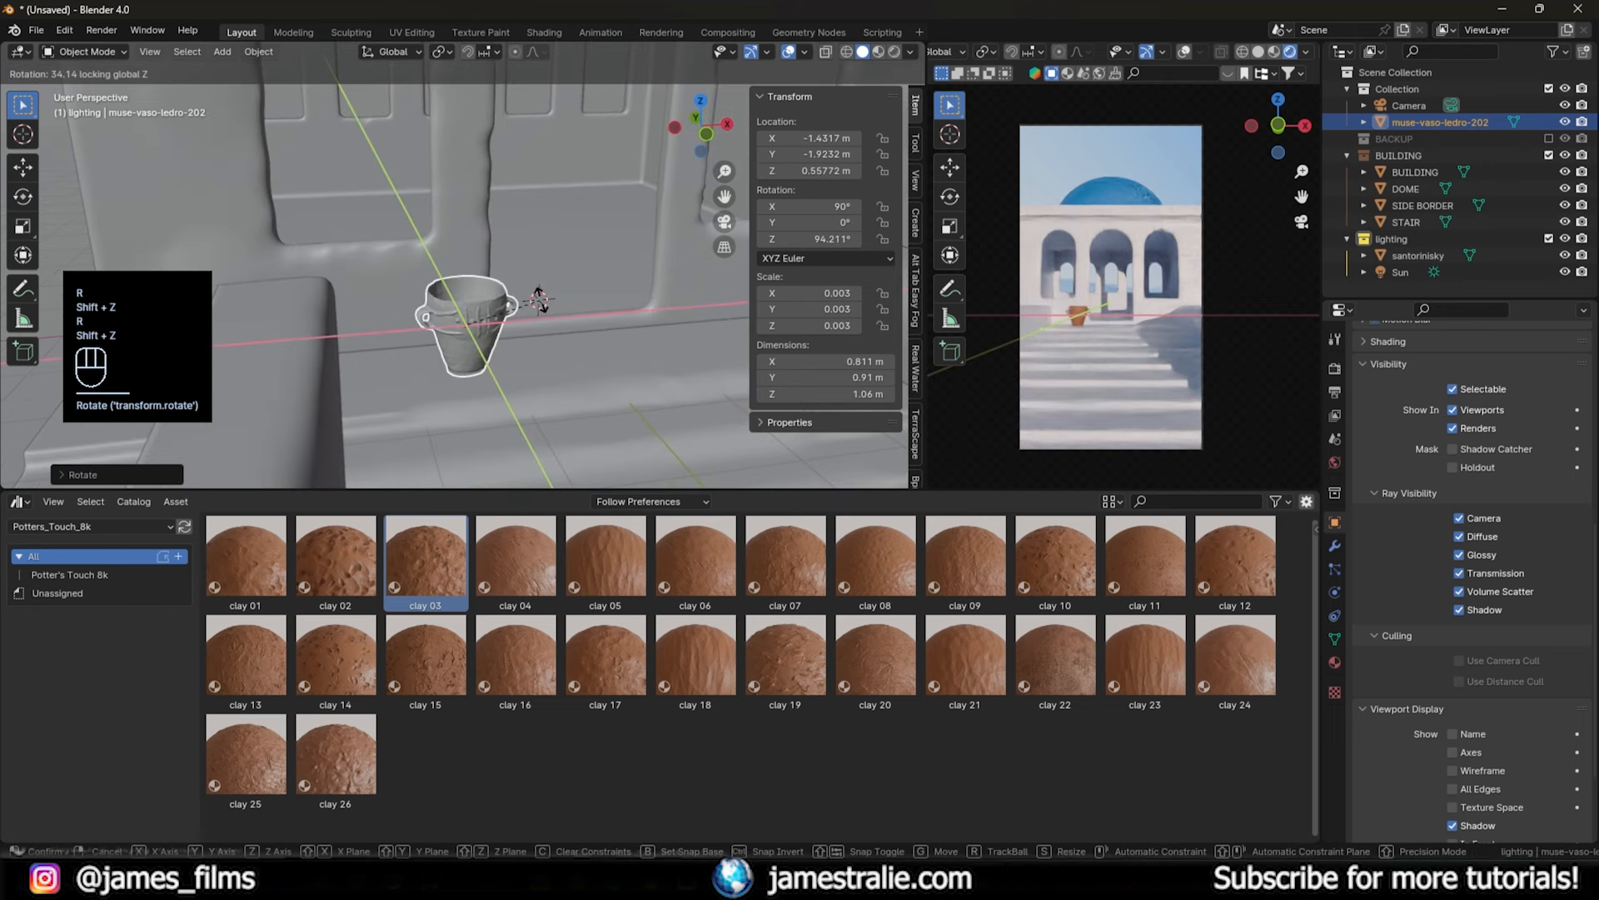
pyautogui.click(403, 372)
# - Change the vase's clay 03 color in the shader nodes to a lighter pink with hue 0.022, saturation 0.579 and value 0.419
pyautogui.click(19, 501)
pyautogui.click(104, 648)
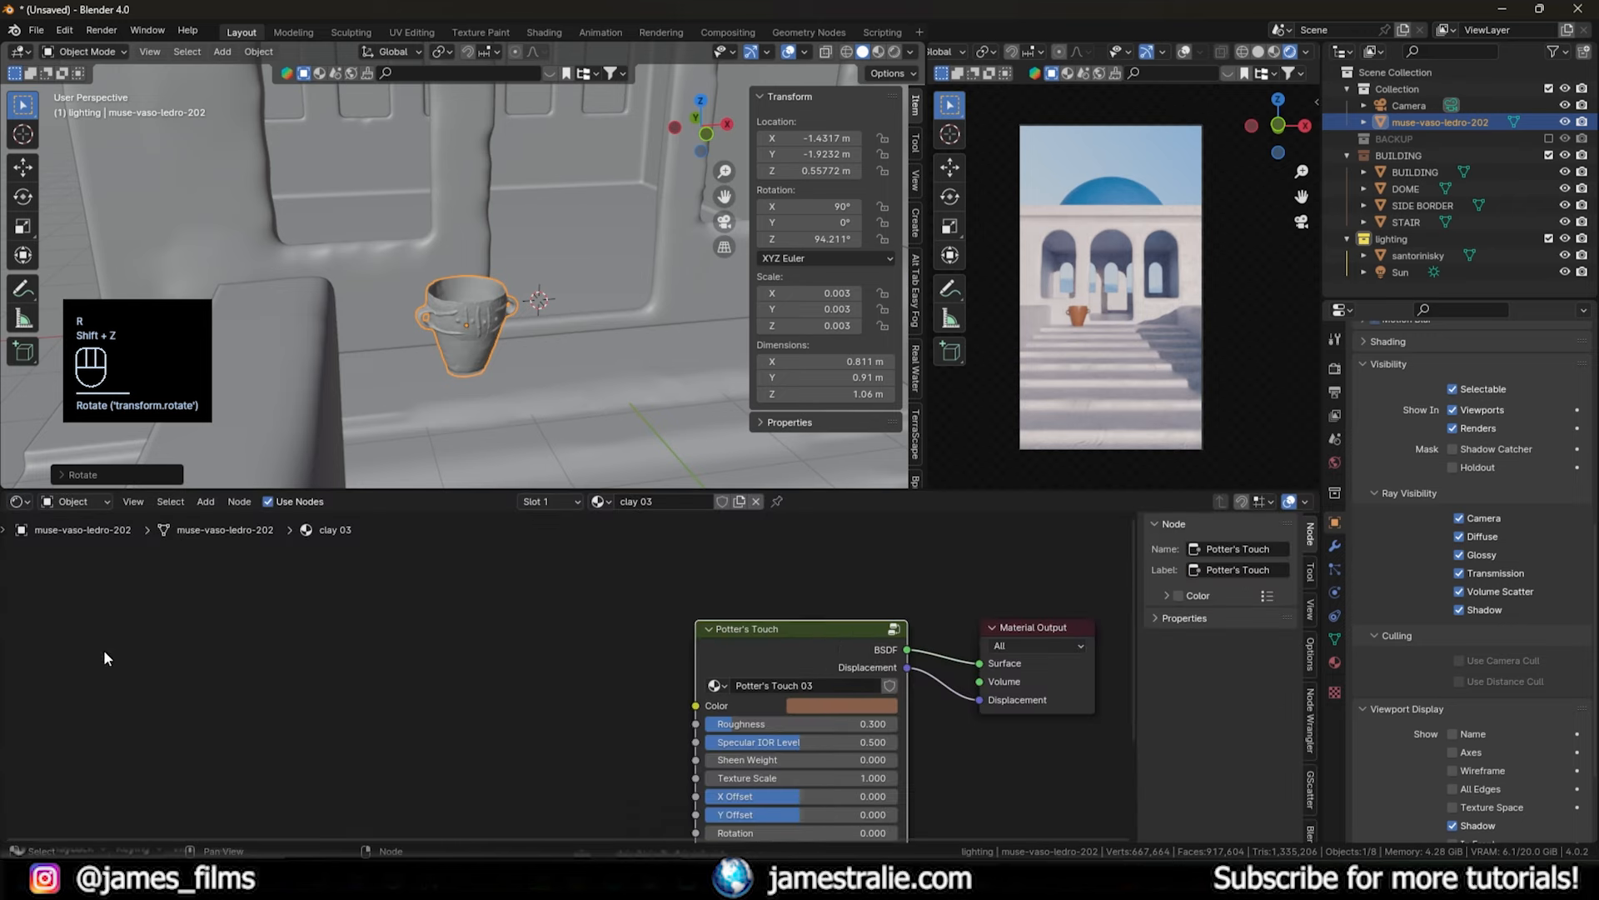
pyautogui.moveTo(701, 611); pyautogui.dragTo(577, 573, button='middle')
pyautogui.click(588, 635)
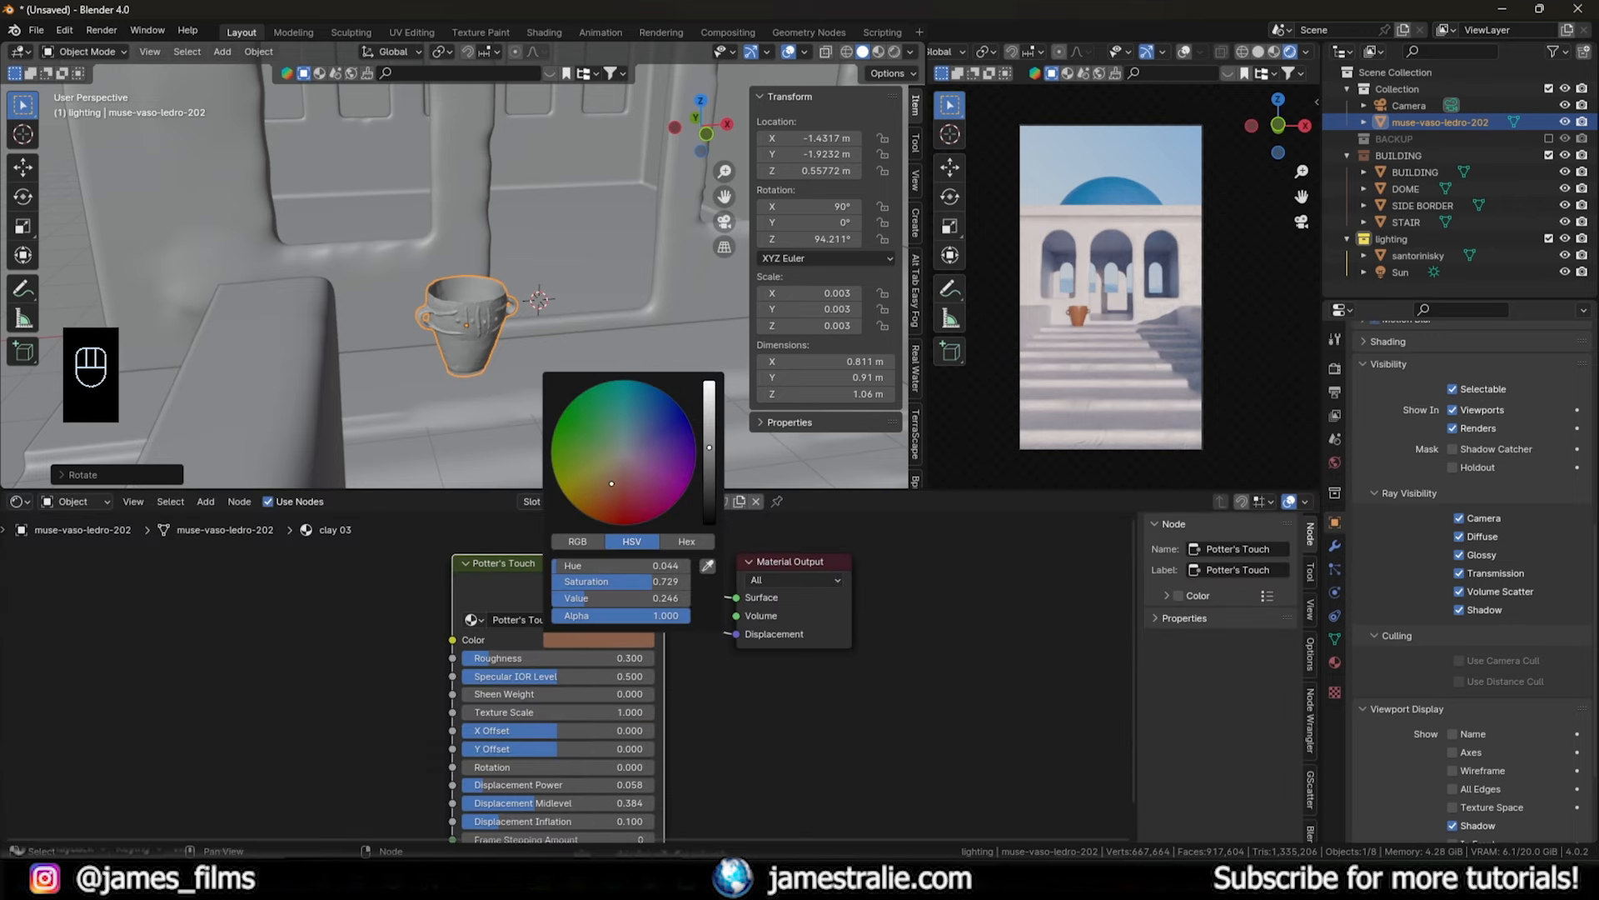
pyautogui.moveTo(611, 483)
pyautogui.mouseDown()
pyautogui.moveTo(629, 477)
pyautogui.moveTo(603, 467)
pyautogui.moveTo(619, 475)
pyautogui.mouseUp()
pyautogui.moveTo(714, 439); pyautogui.dragTo(708, 426)
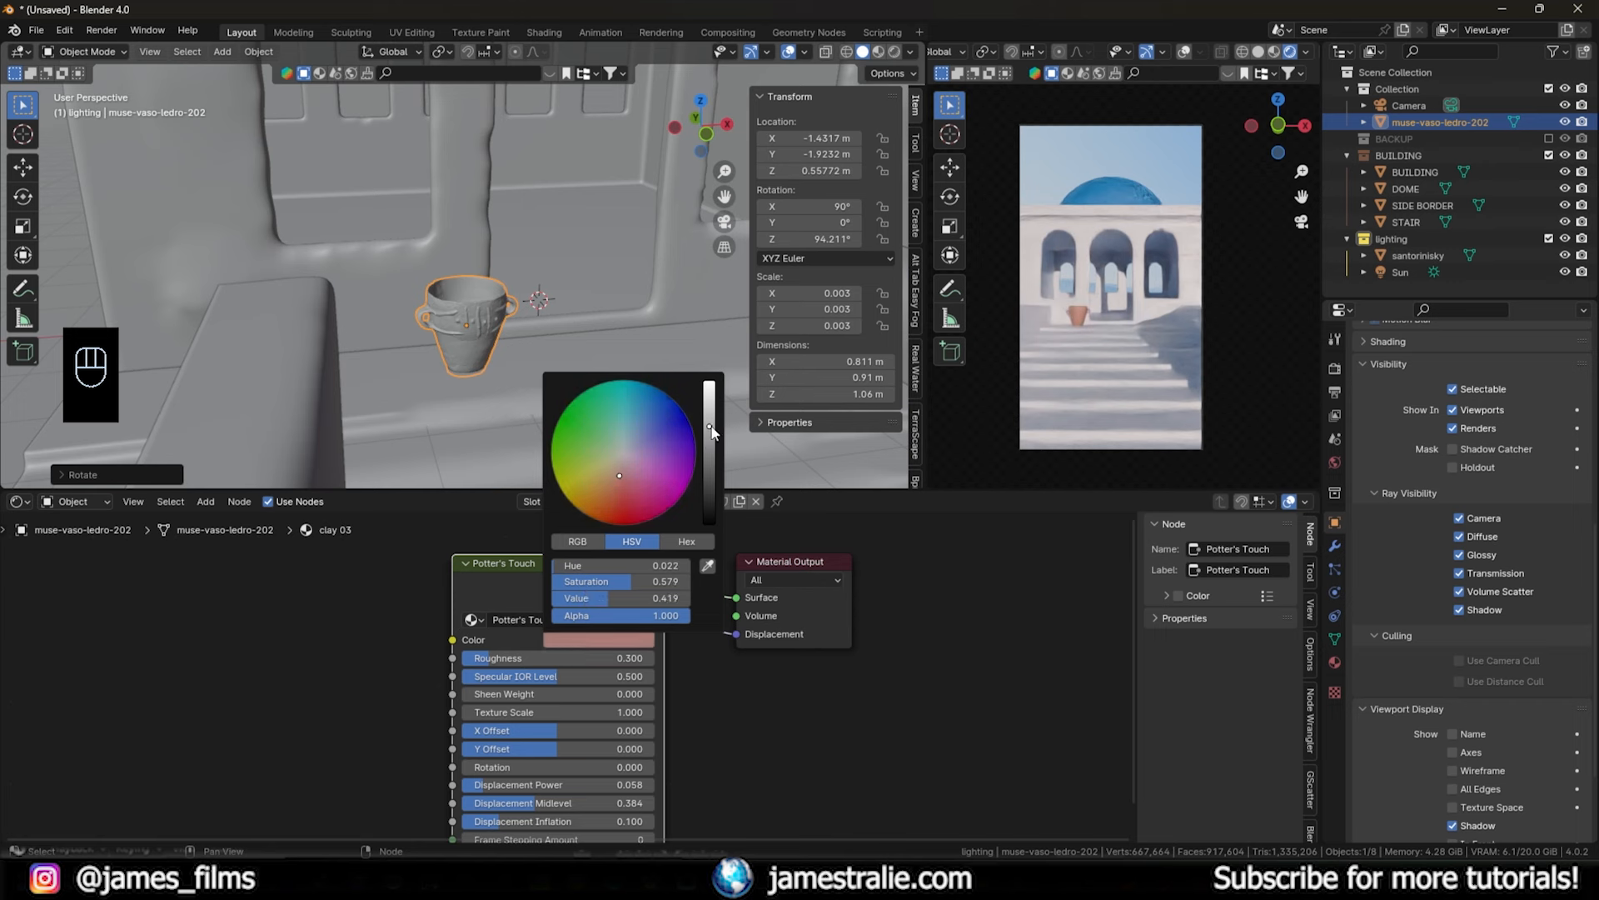
pyautogui.click(907, 596)
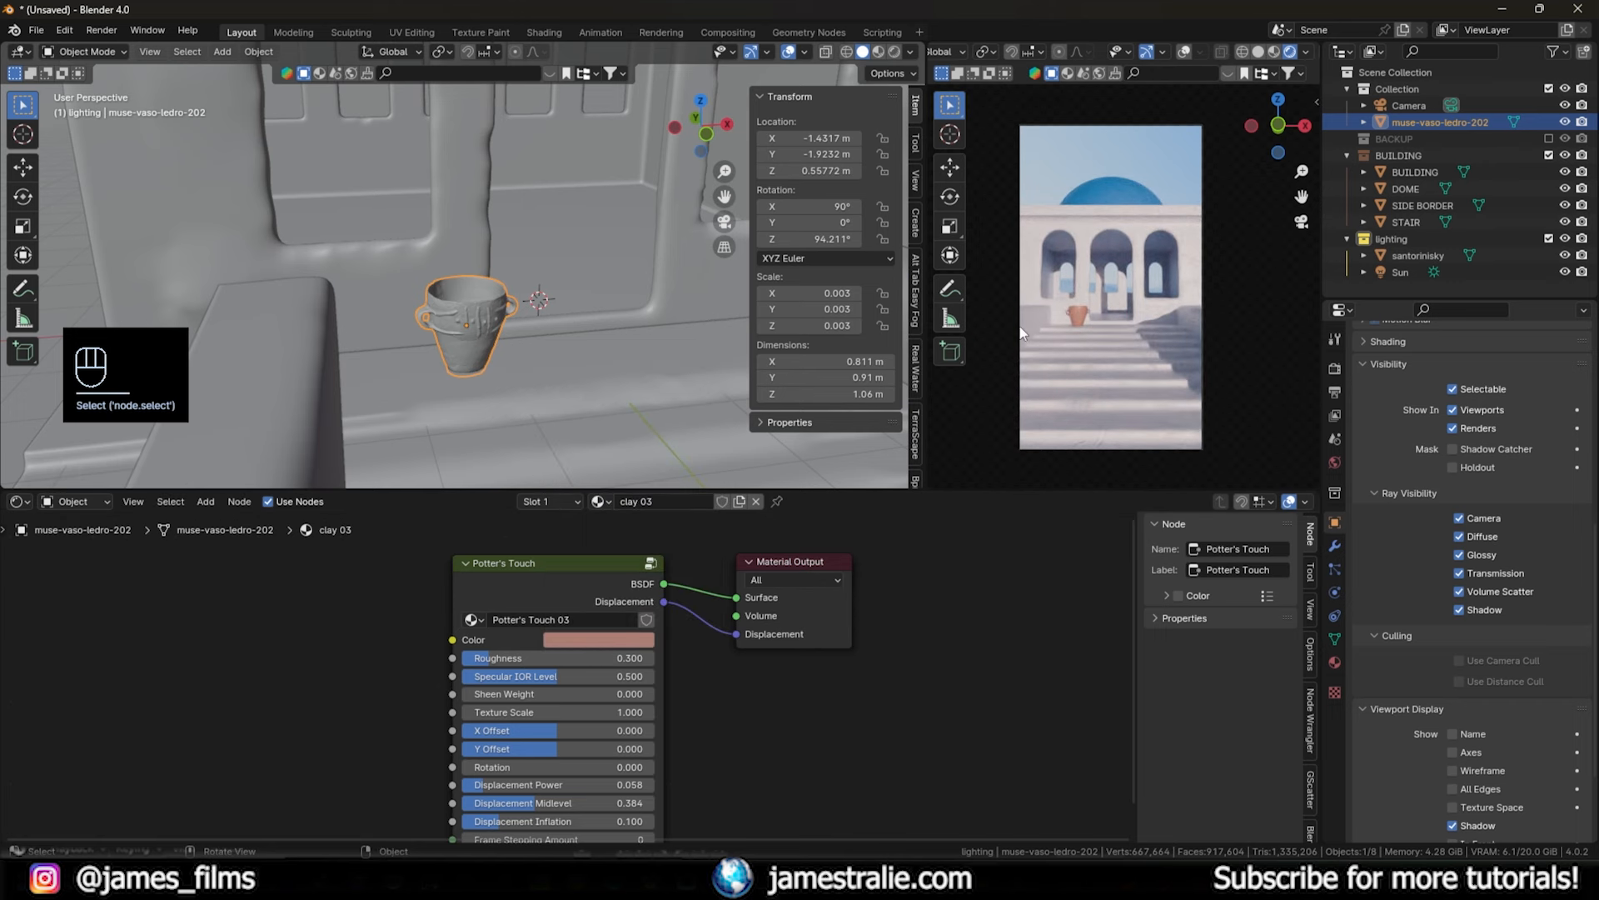
# - Rename the muse-vaso-ledro-202 object as vase
pyautogui.scroll(-8, 575, 350)
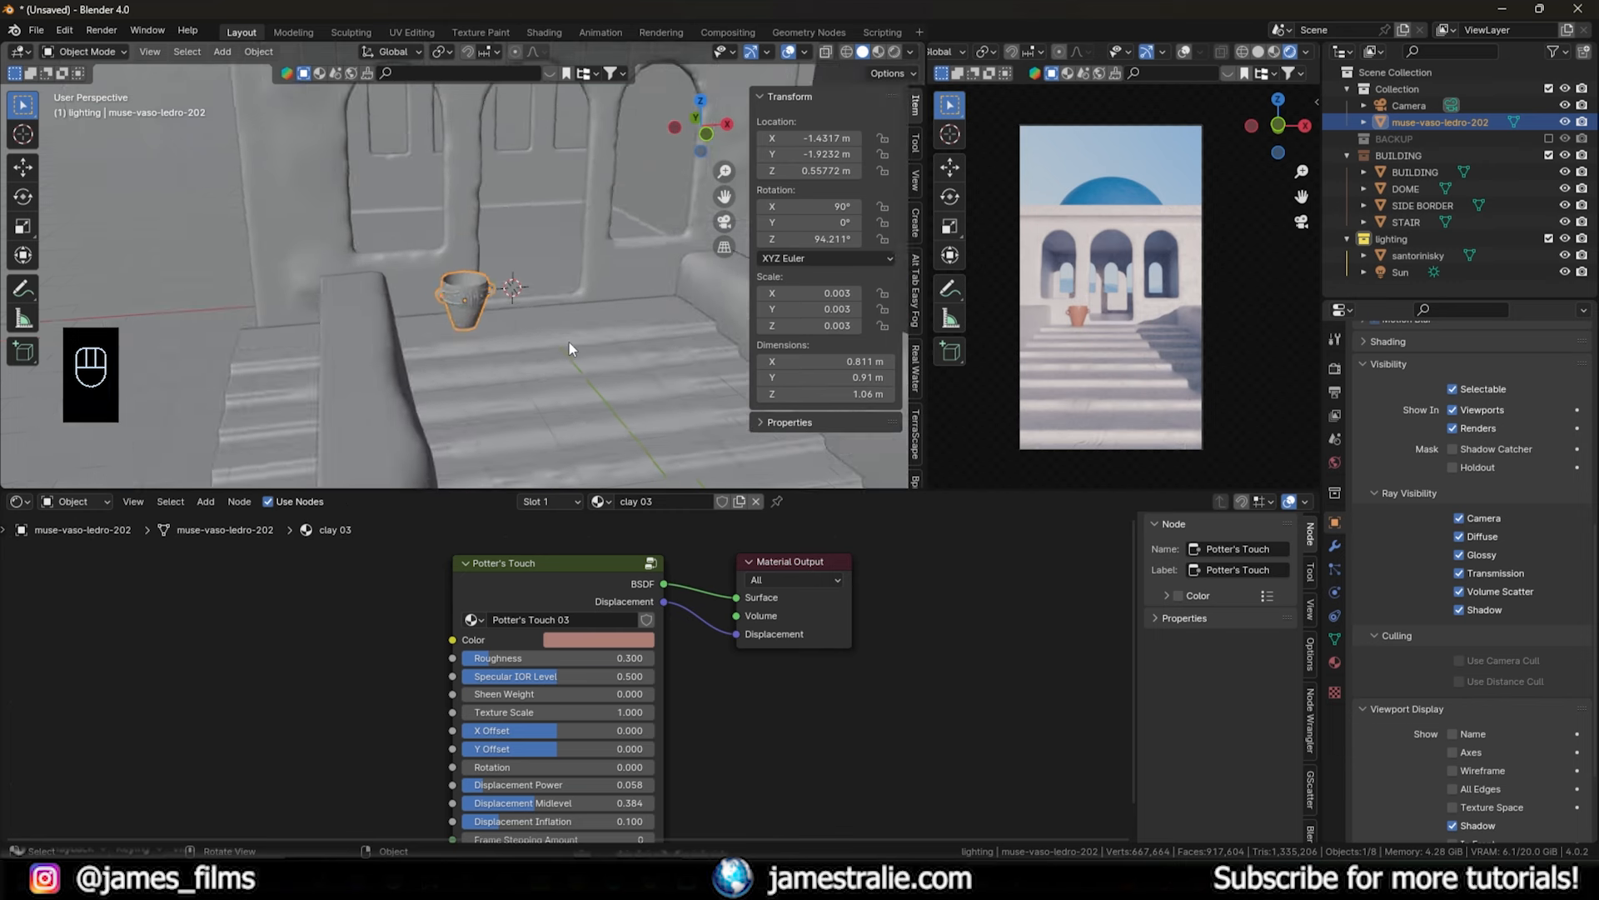
pyautogui.doubleClick(1434, 122)
pyautogui.write('vase')
pyautogui.press('Return')
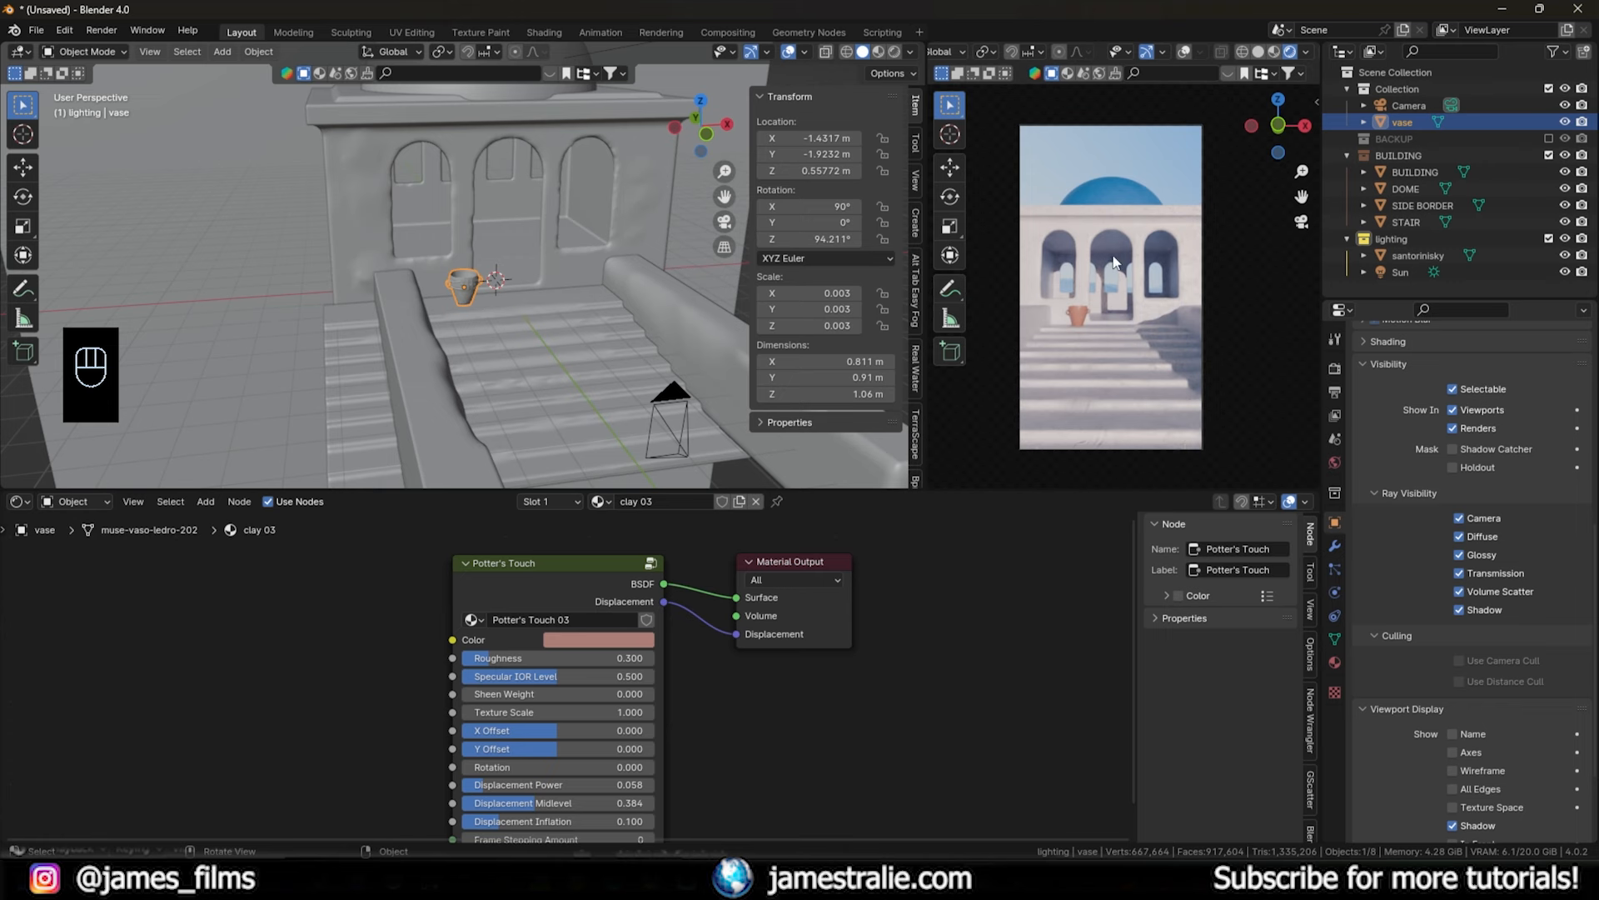
# - Examine the building's clay surface up close in the rendered view and review the Potter's Touch displacement settings of clay 03
pyautogui.scroll(8, 1114, 263)
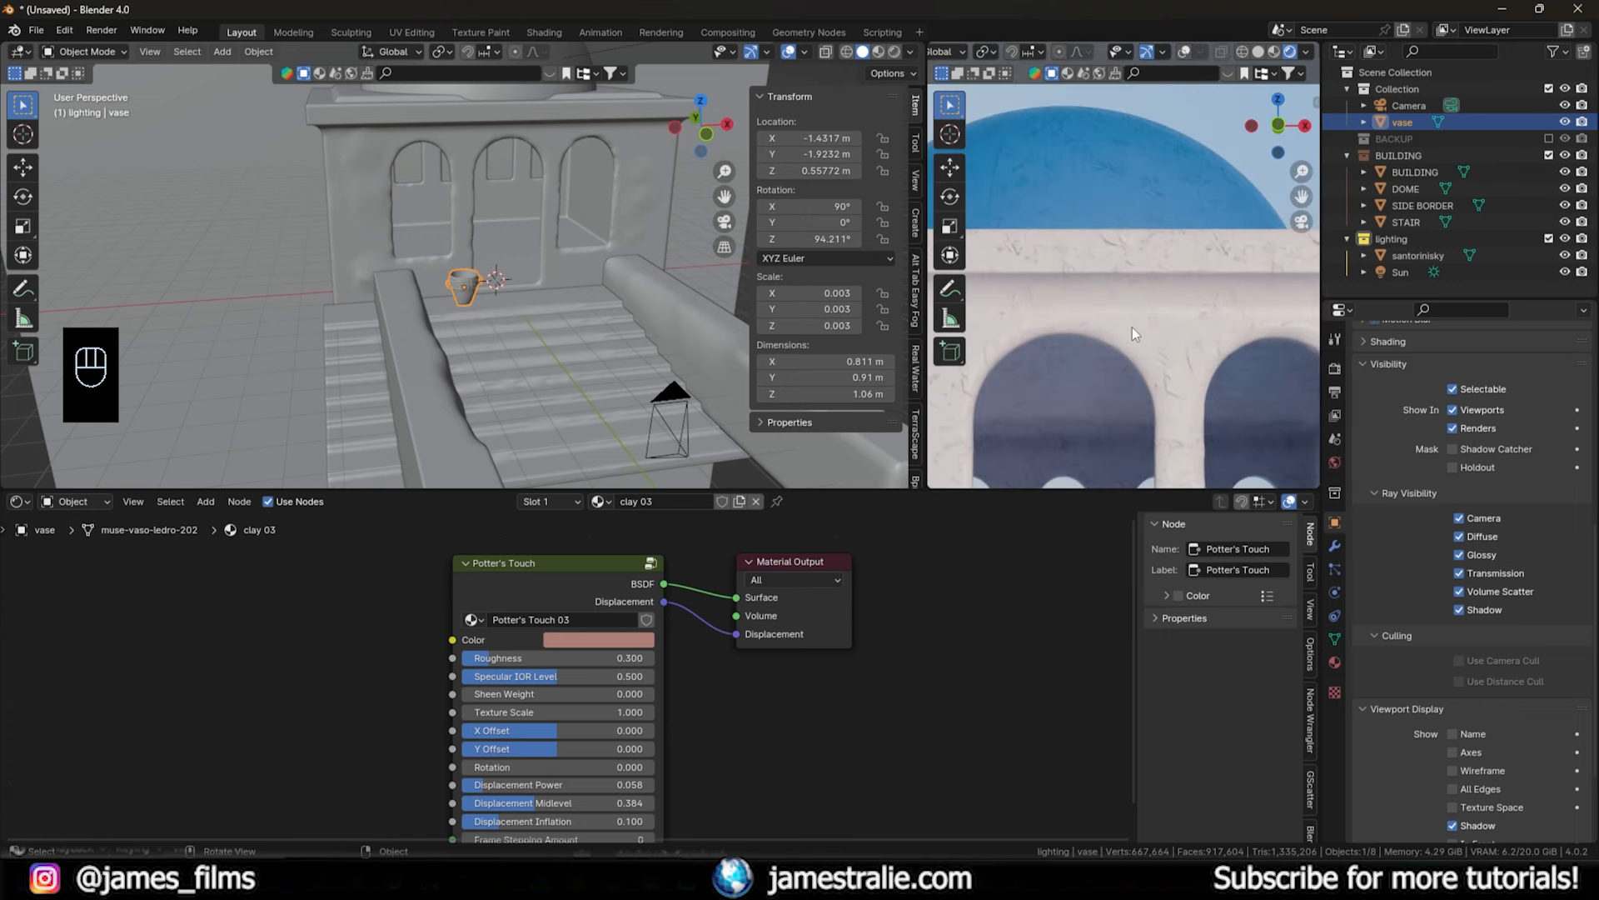
pyautogui.moveTo(663, 722); pyautogui.dragTo(640, 518, button='middle')
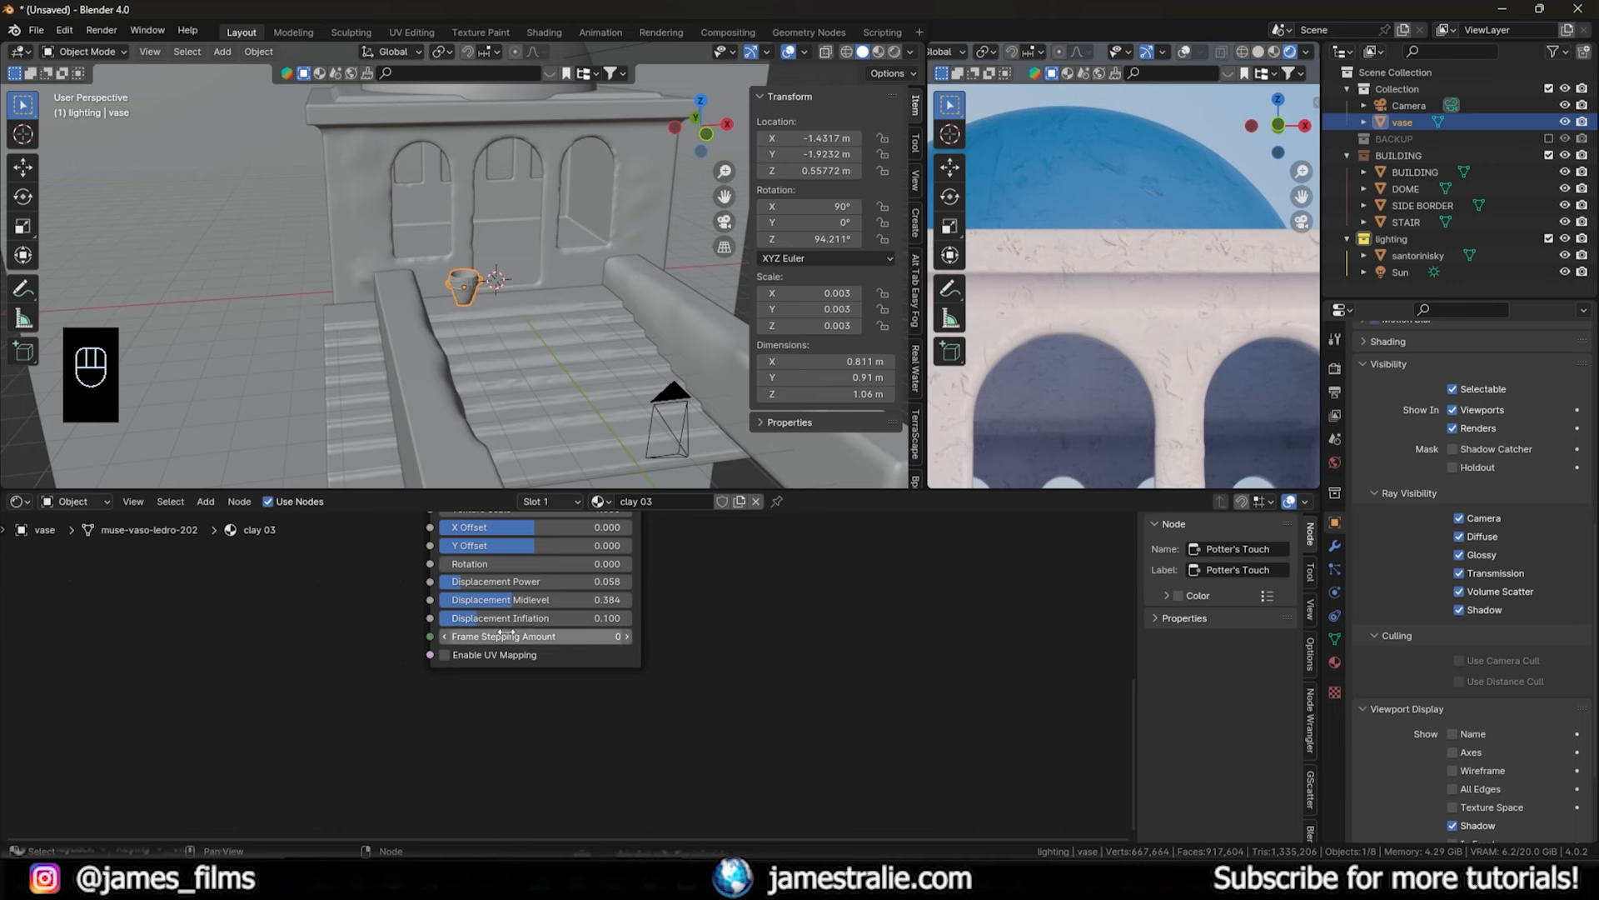
pyautogui.moveTo(578, 599); pyautogui.dragTo(530, 722, button='middle')
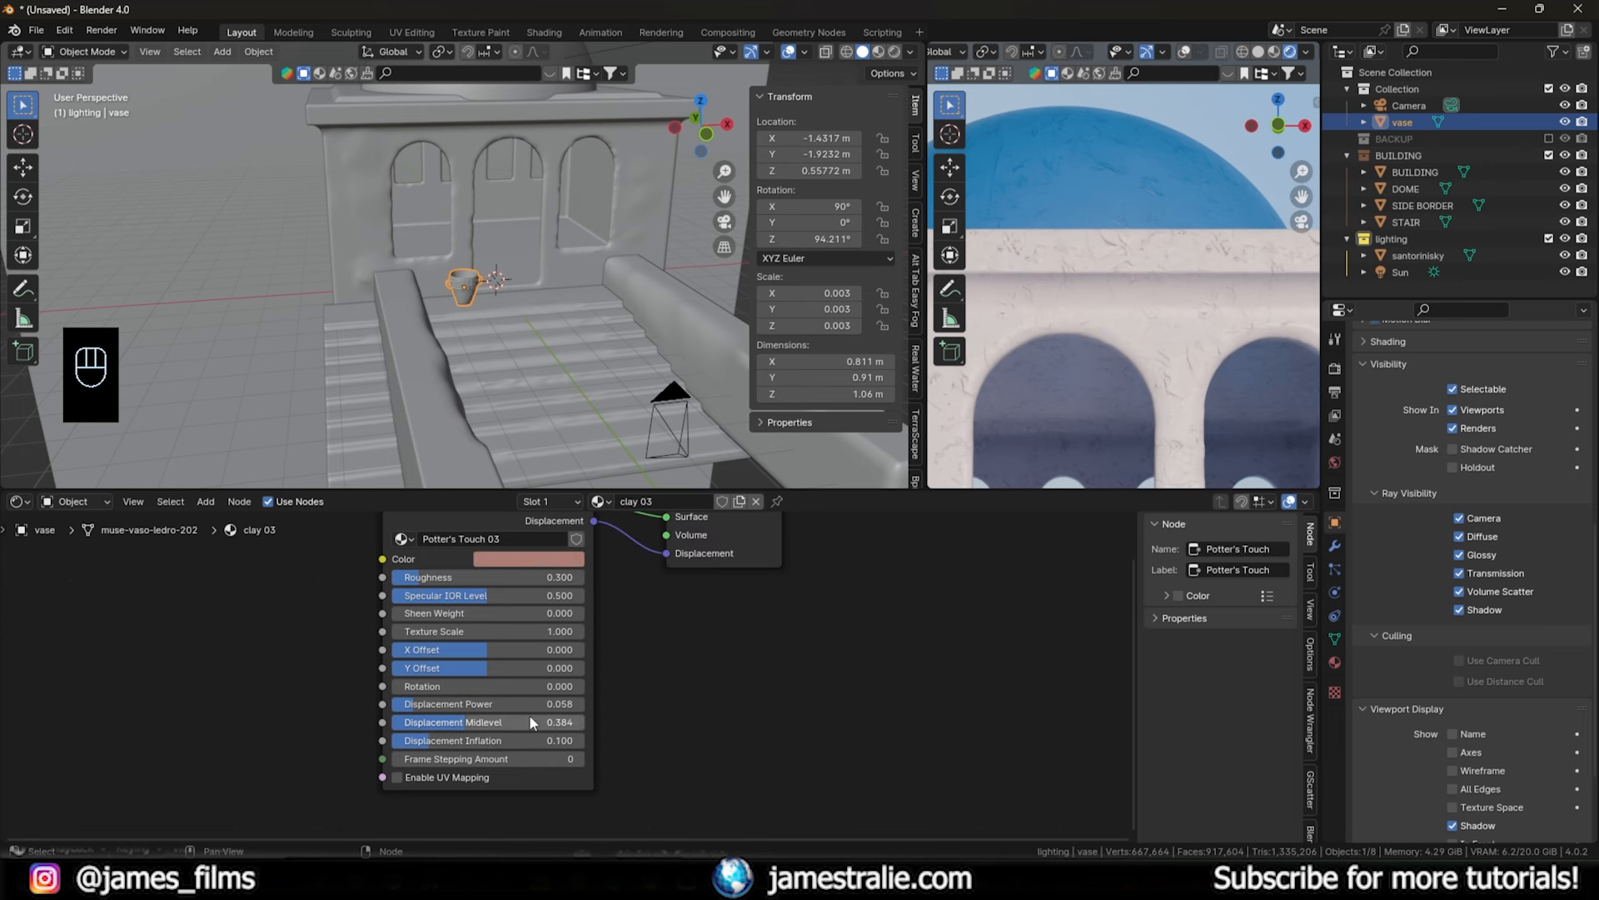
# - Set the building's CLAY WHITE material to a Specular IOR Level of 0.153 and a Roughness of 0.969
pyautogui.moveTo(535, 637); pyautogui.dragTo(528, 680, button='middle')
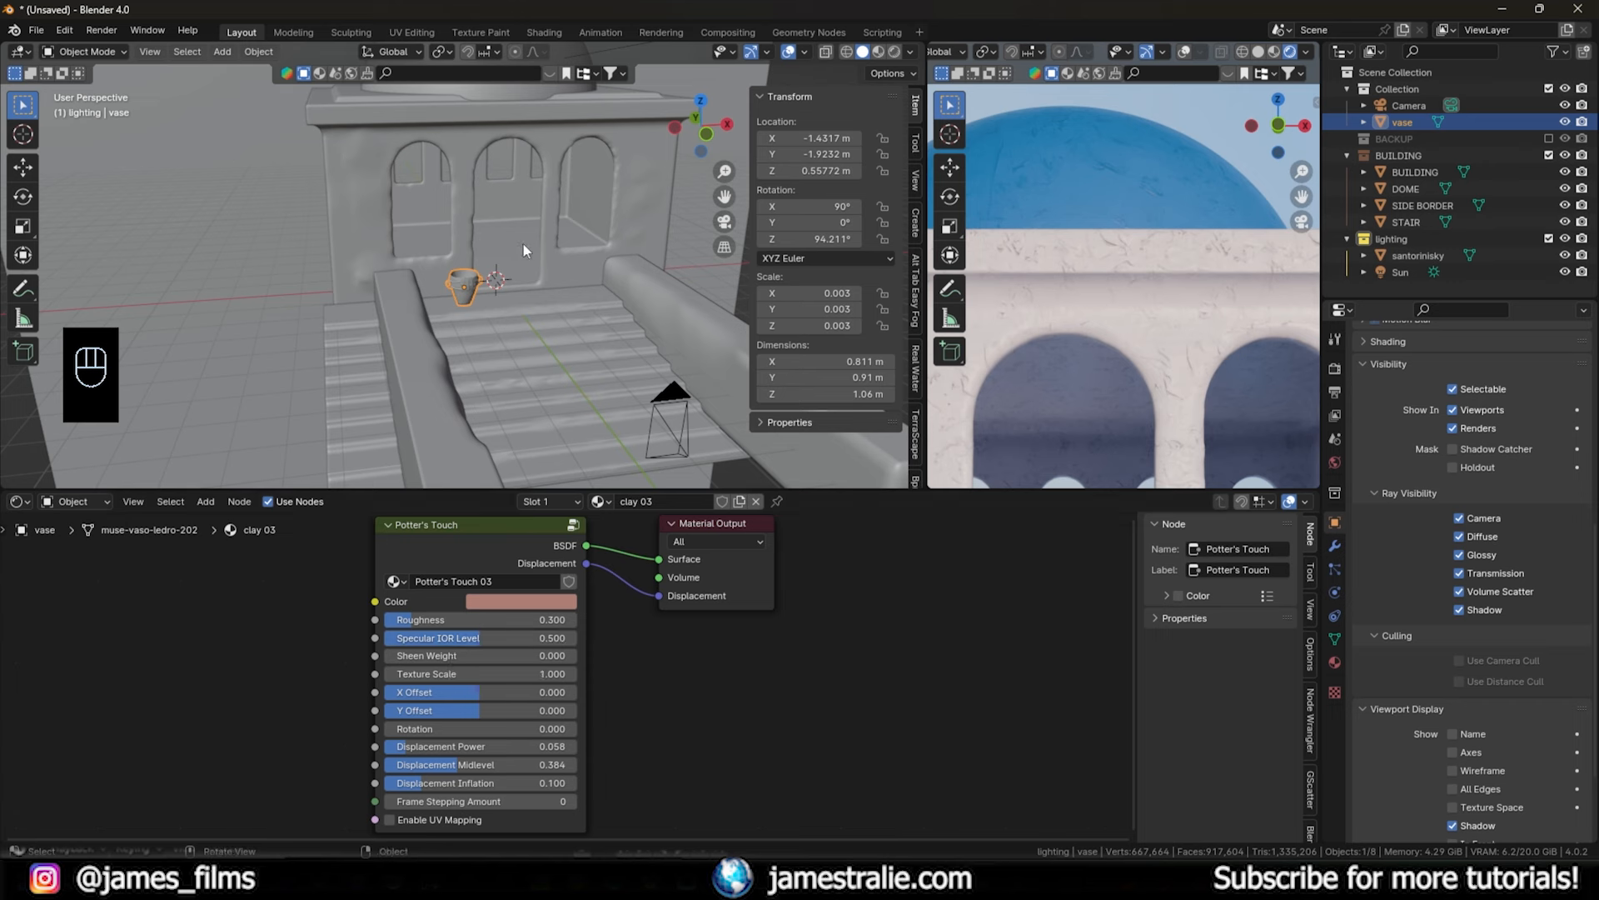
pyautogui.click(582, 273)
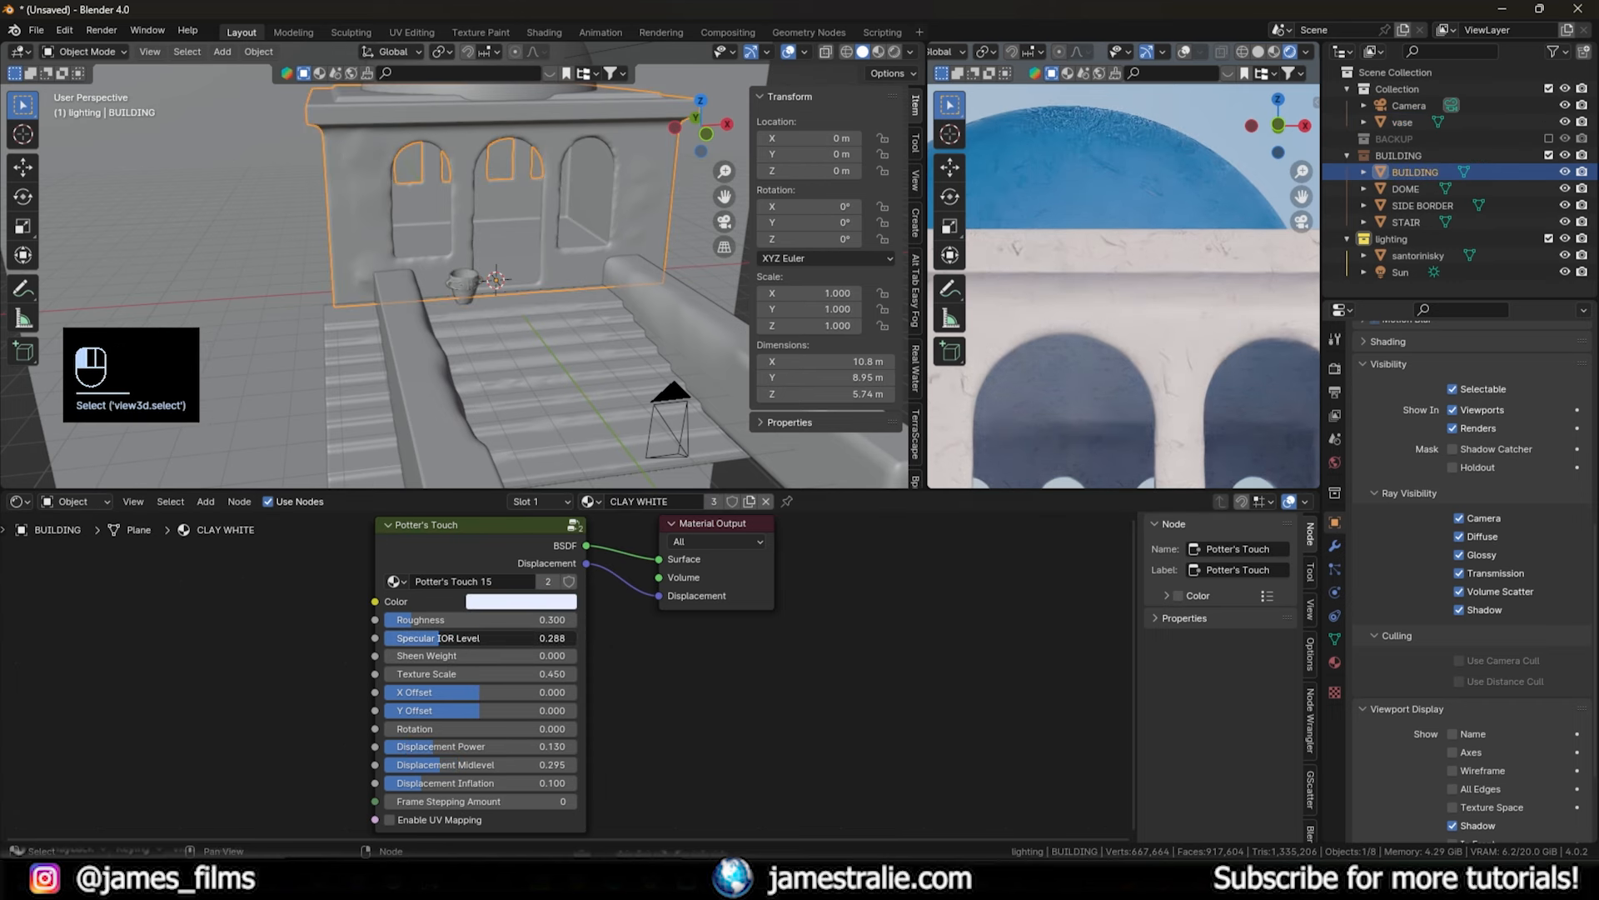
pyautogui.moveTo(392, 638); pyautogui.dragTo(577, 638)
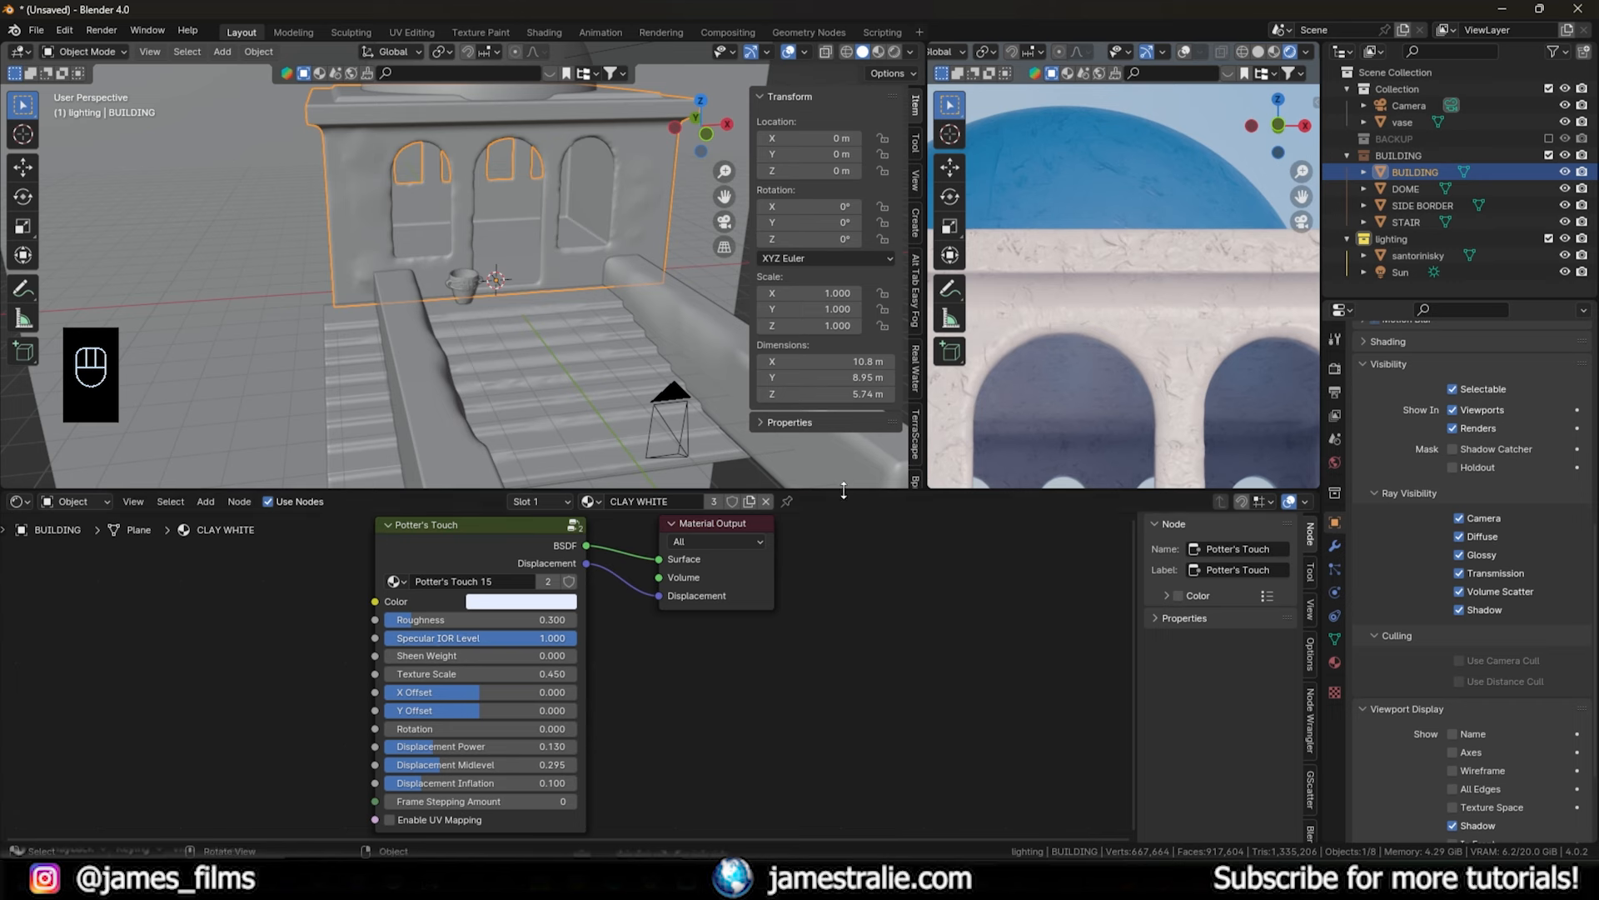
pyautogui.moveTo(553, 638); pyautogui.dragTo(480, 638)
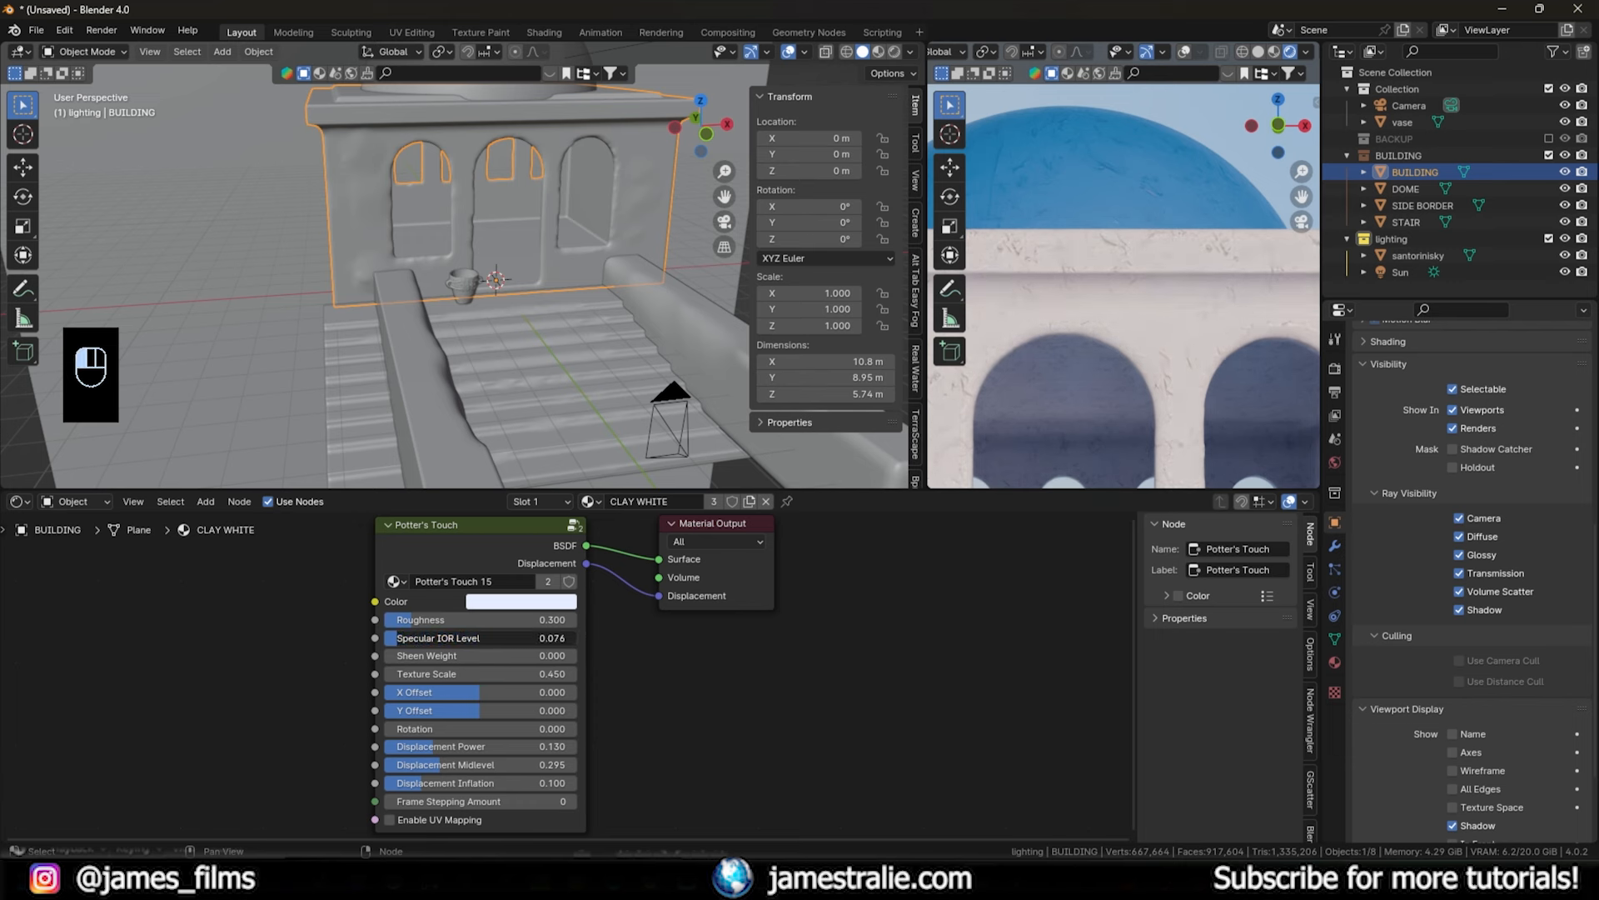
pyautogui.moveTo(397, 639); pyautogui.dragTo(476, 621)
pyautogui.scroll(-5, 1179, 371)
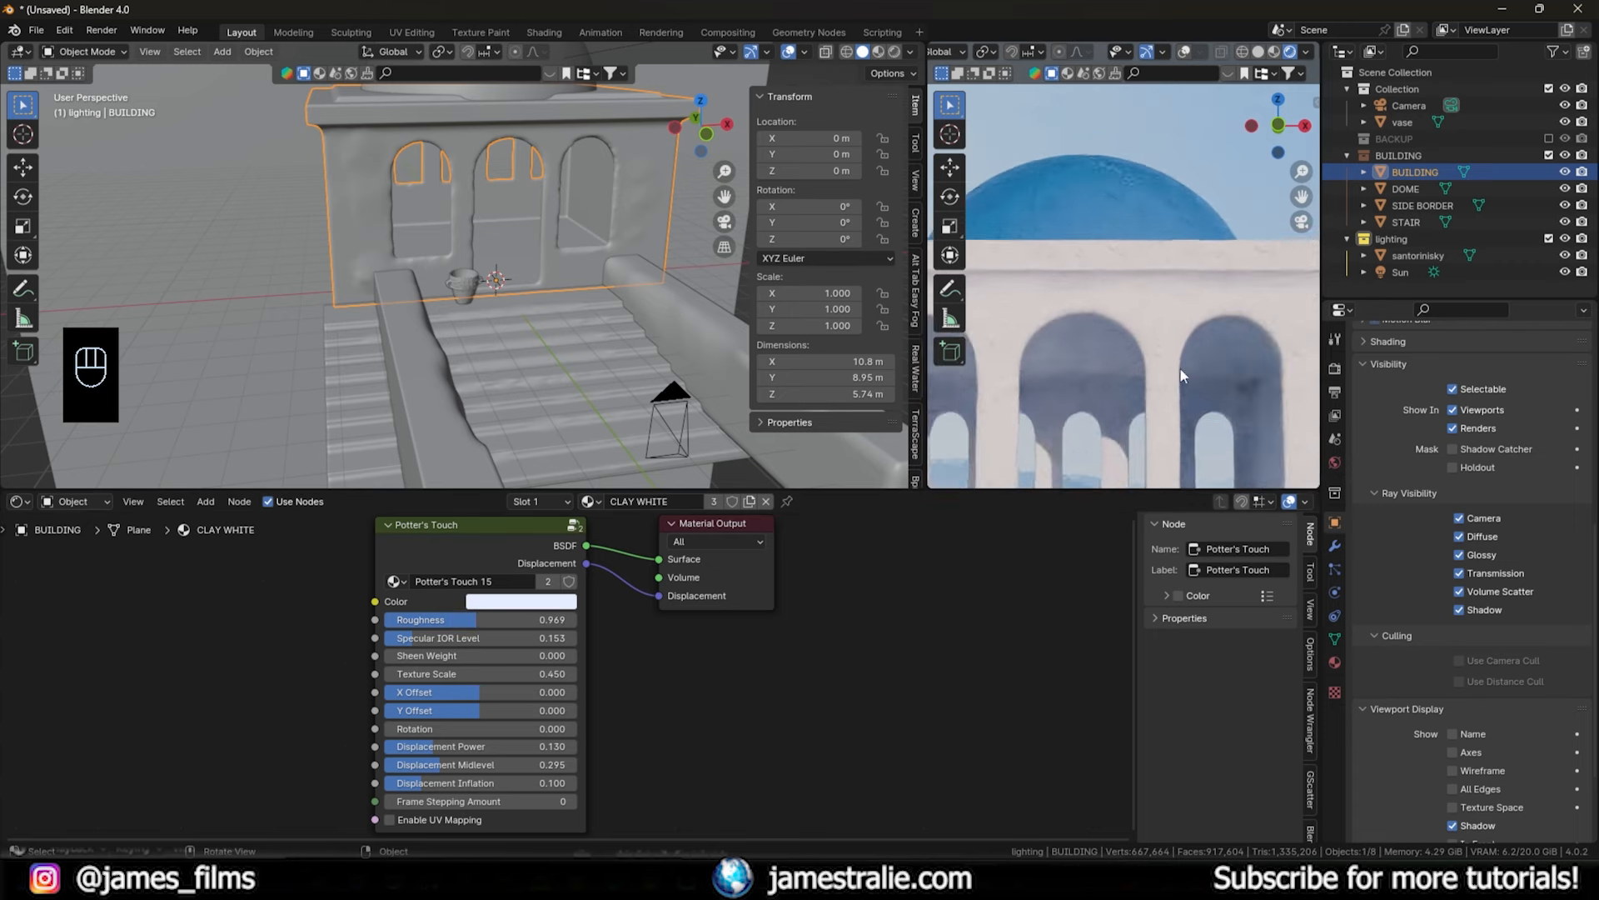
pyautogui.keyDown('shift'); pyautogui.moveTo(1181, 368); pyautogui.dragTo(1202, 314, button='middle'); pyautogui.keyUp('shift')
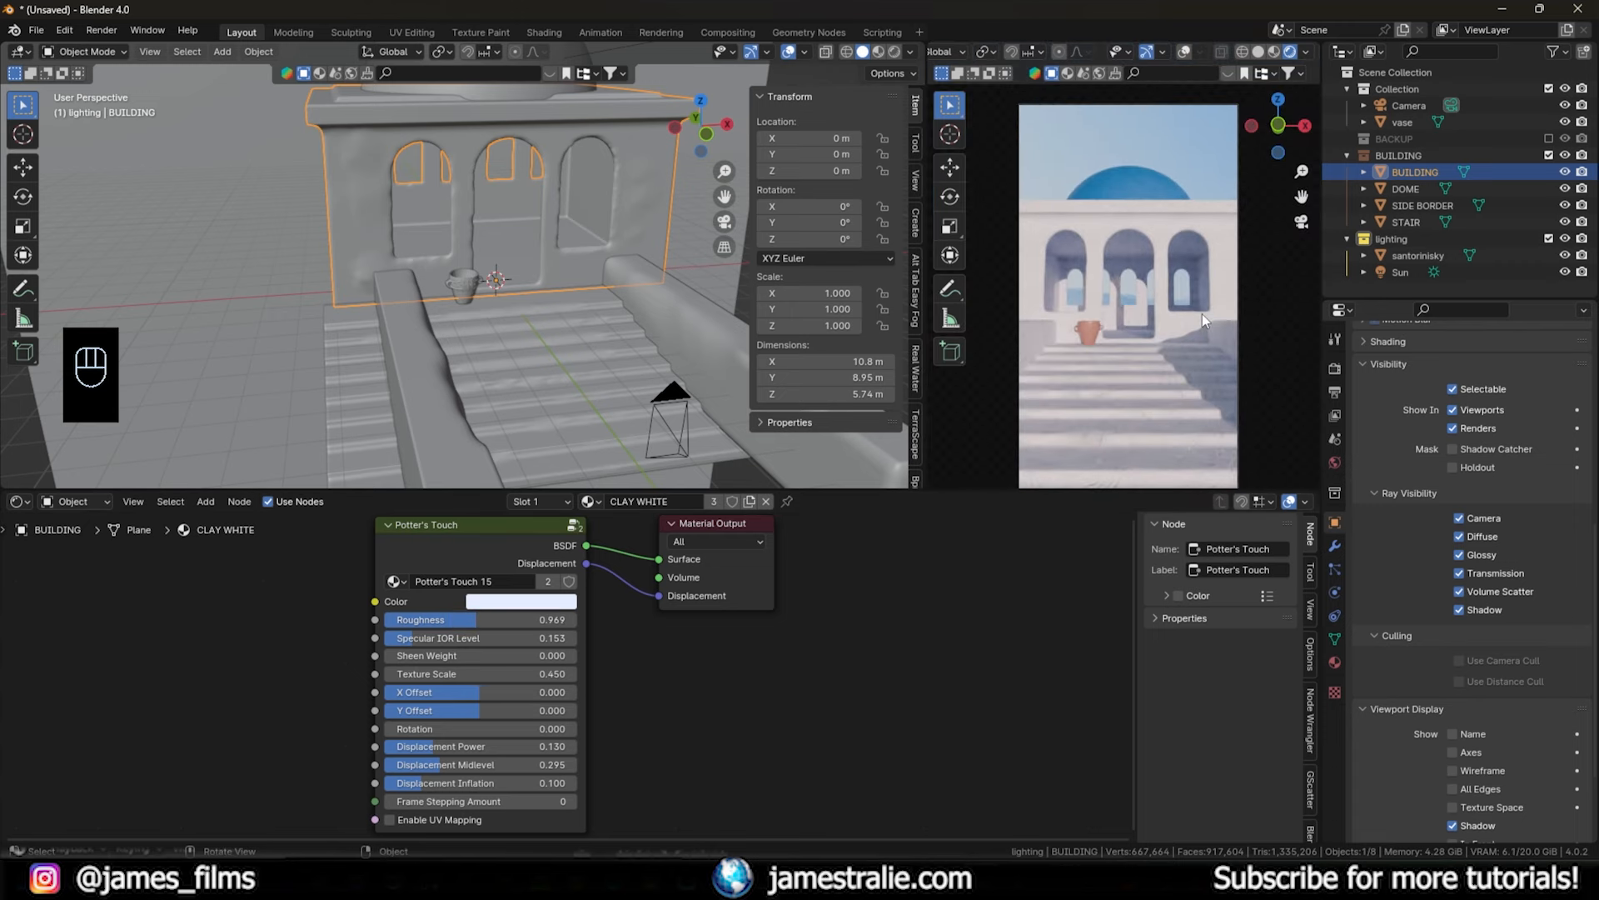
pyautogui.click(642, 882)
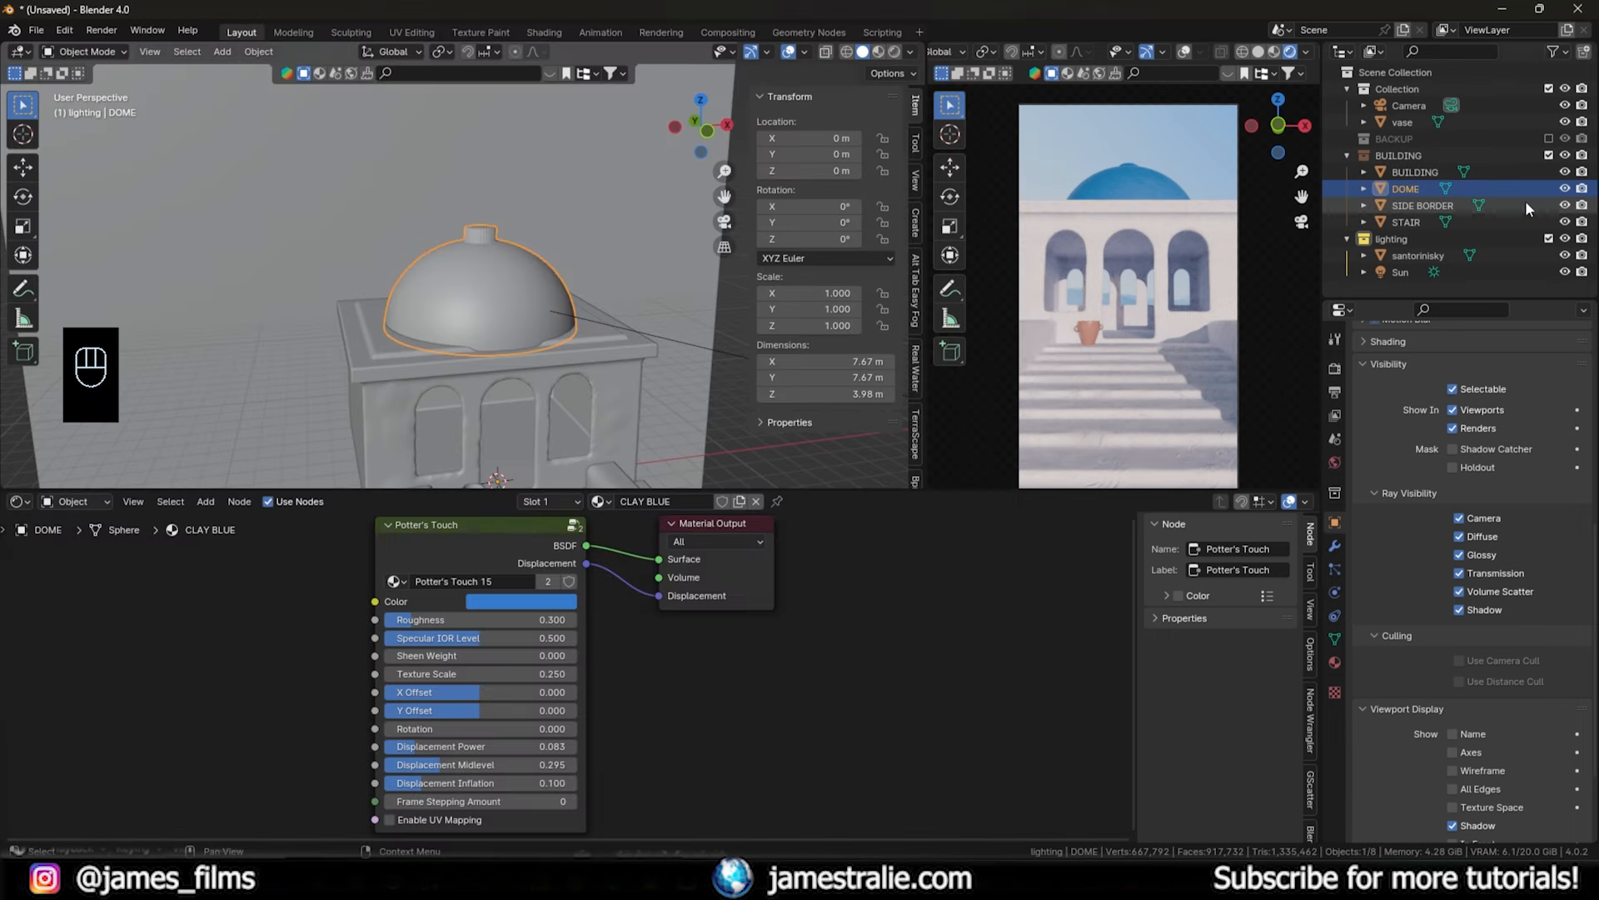
# - Create a sub-collection named vegetation inside Collection and give it a green color tag
pyautogui.click(1389, 89)
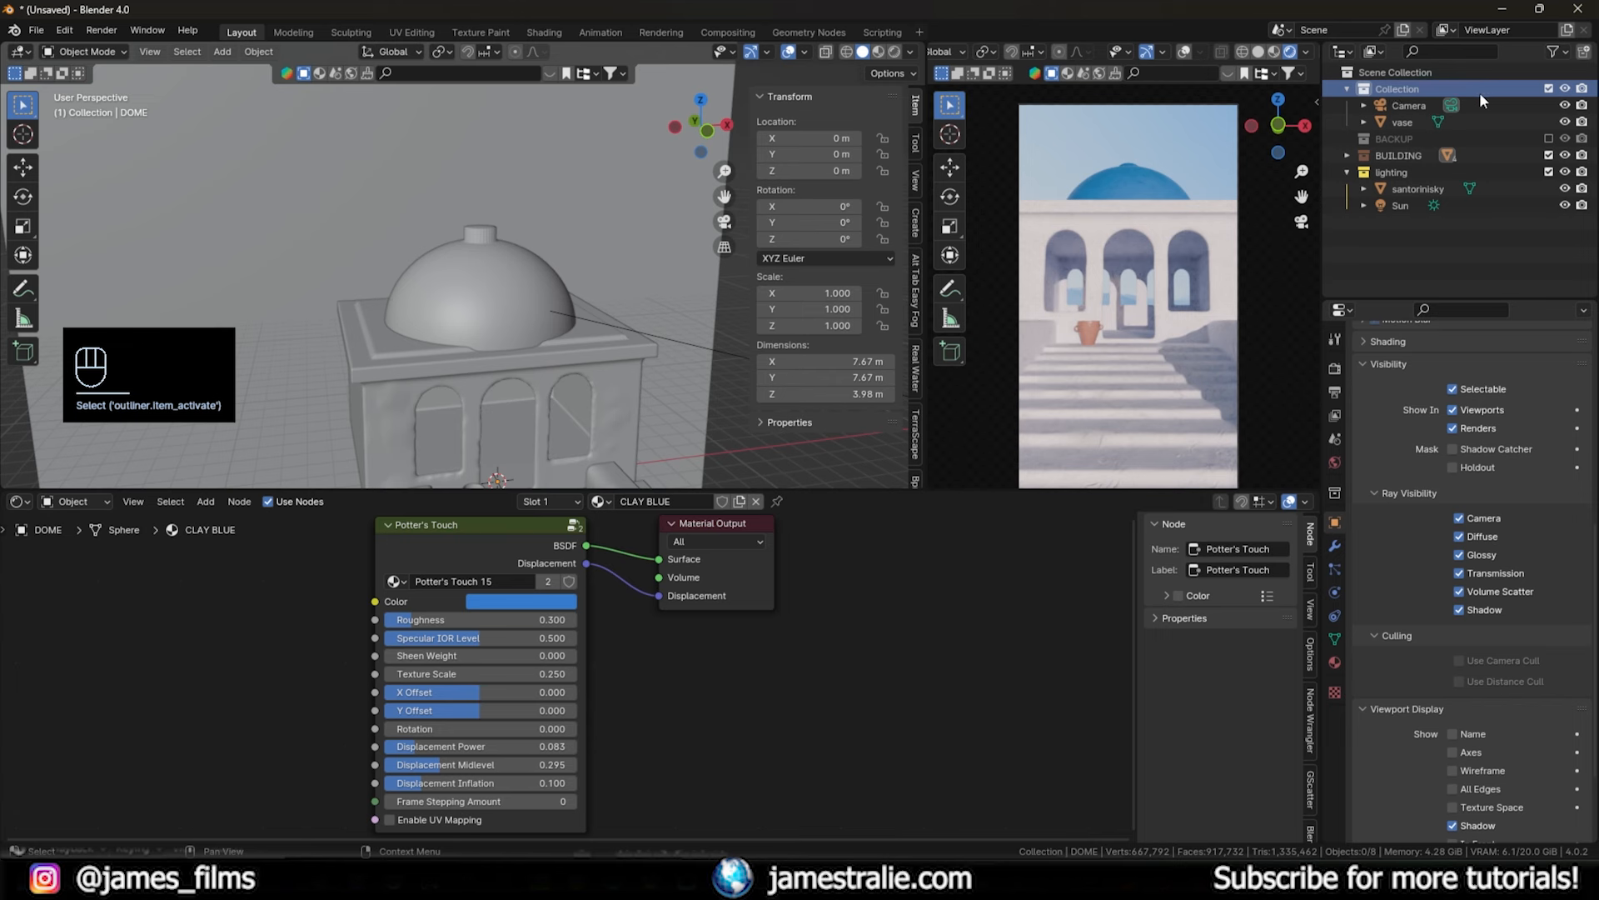
pyautogui.click(1582, 53)
pyautogui.doubleClick(1406, 105)
pyautogui.write('vegetation')
pyautogui.press('Return')
pyautogui.rightClick(1406, 103)
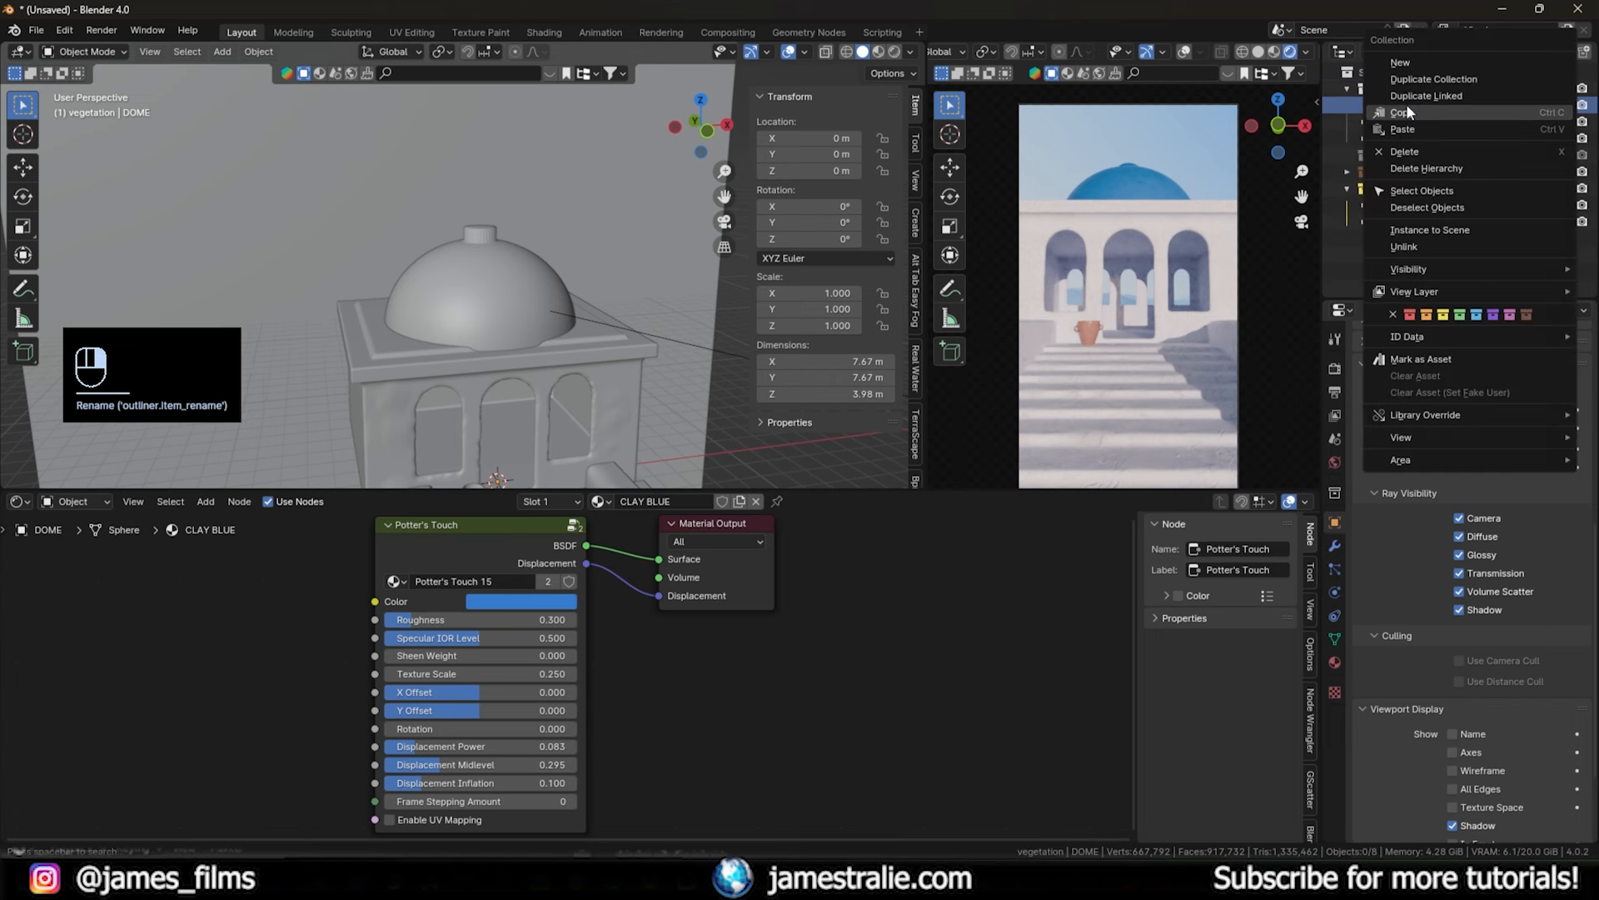
pyautogui.click(1456, 310)
# - Enlarge the 3D viewports and append the Double_Play_spiraea_1 Summer garden plant from the Vegetation library
pyautogui.scroll(-5, 917, 316)
pyautogui.click(916, 321)
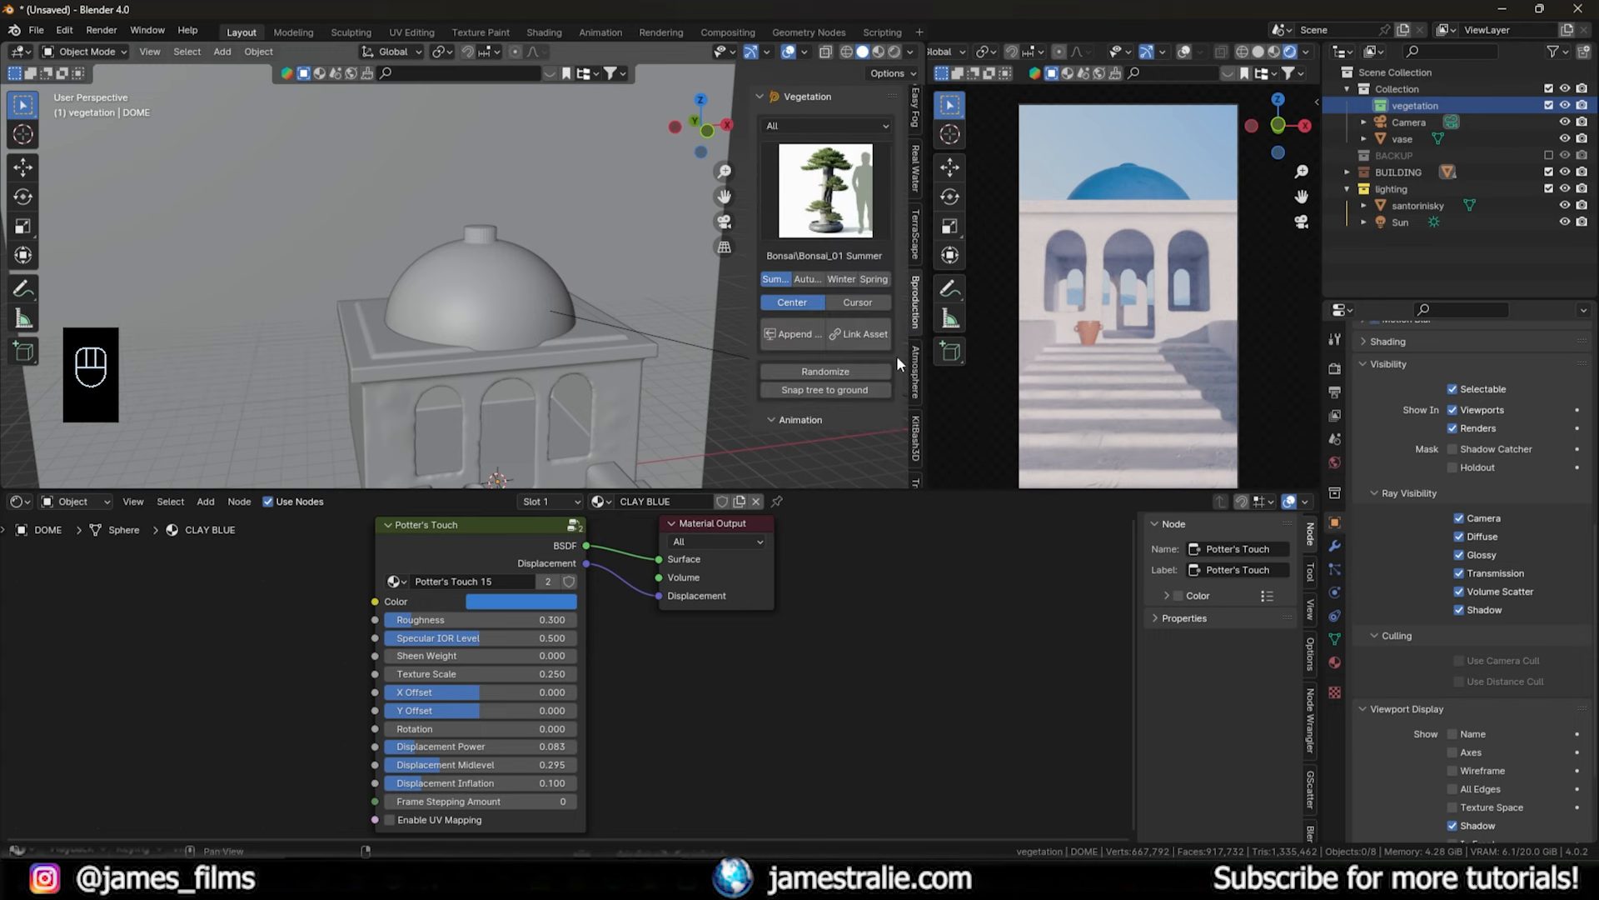
pyautogui.moveTo(840, 485); pyautogui.dragTo(834, 718)
pyautogui.scroll(-3, 1106, 558)
pyautogui.scroll(2, 1095, 537)
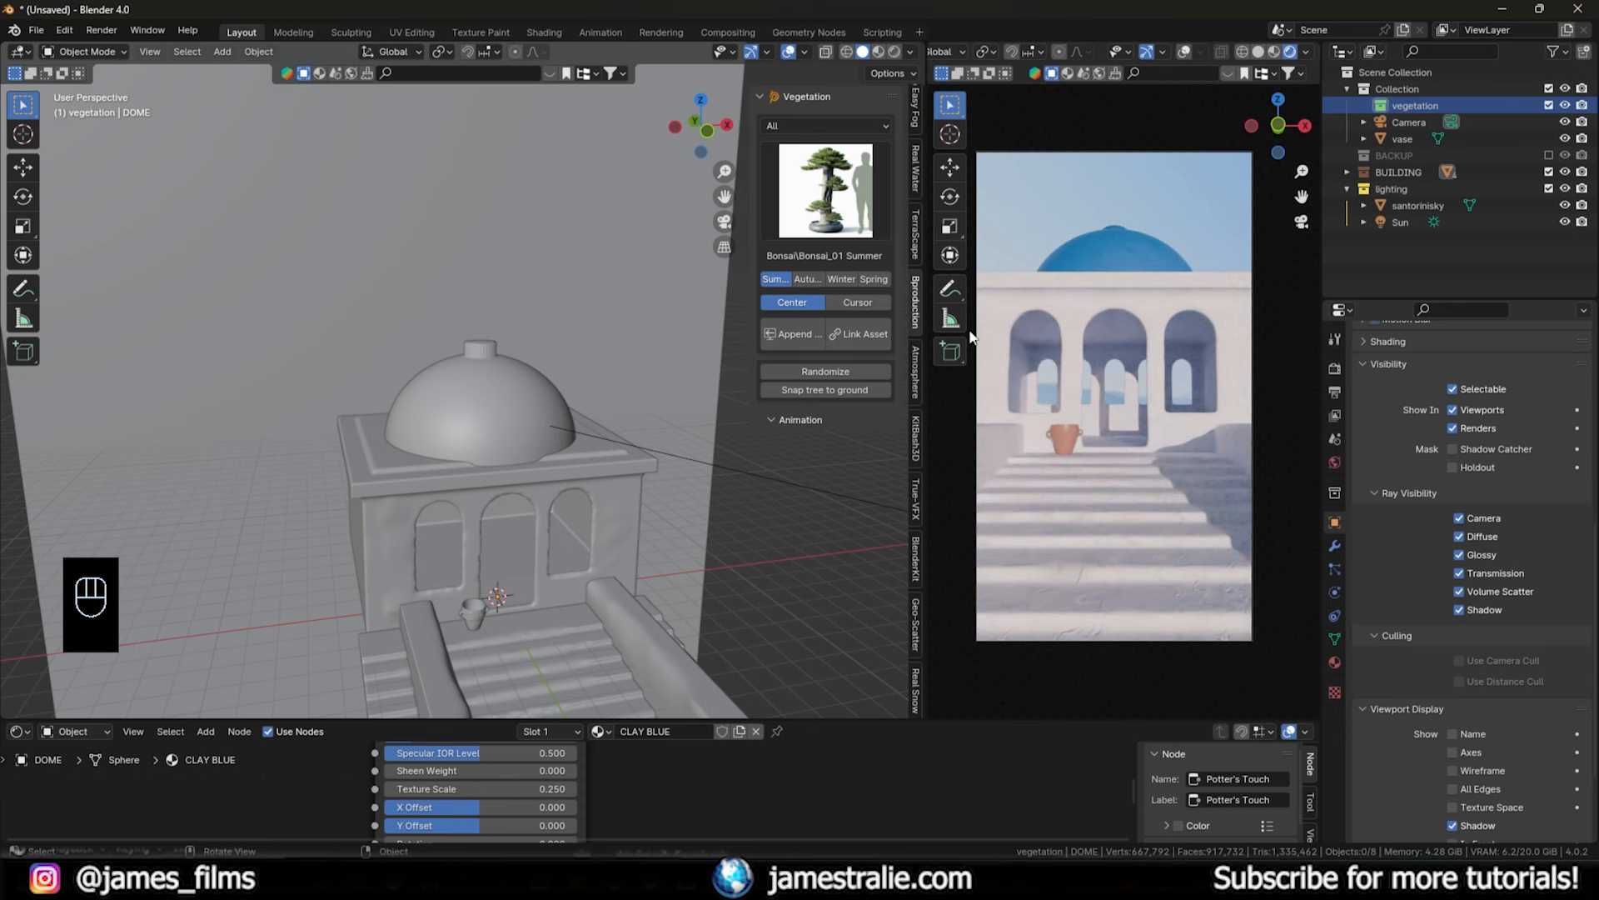
pyautogui.click(862, 122)
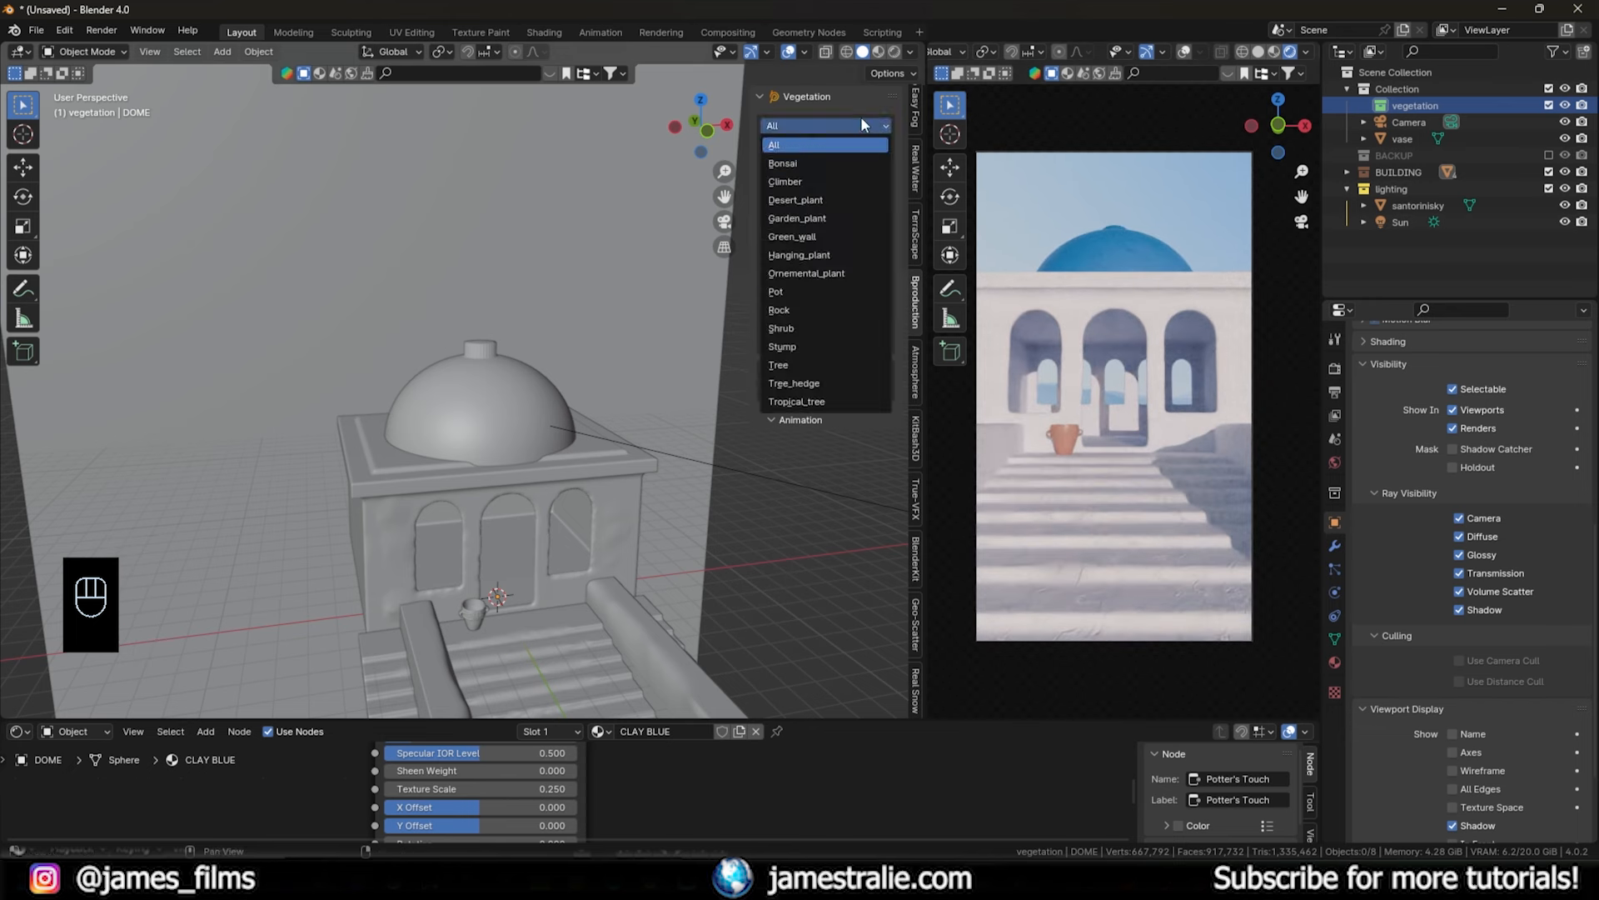
pyautogui.click(845, 220)
pyautogui.click(841, 222)
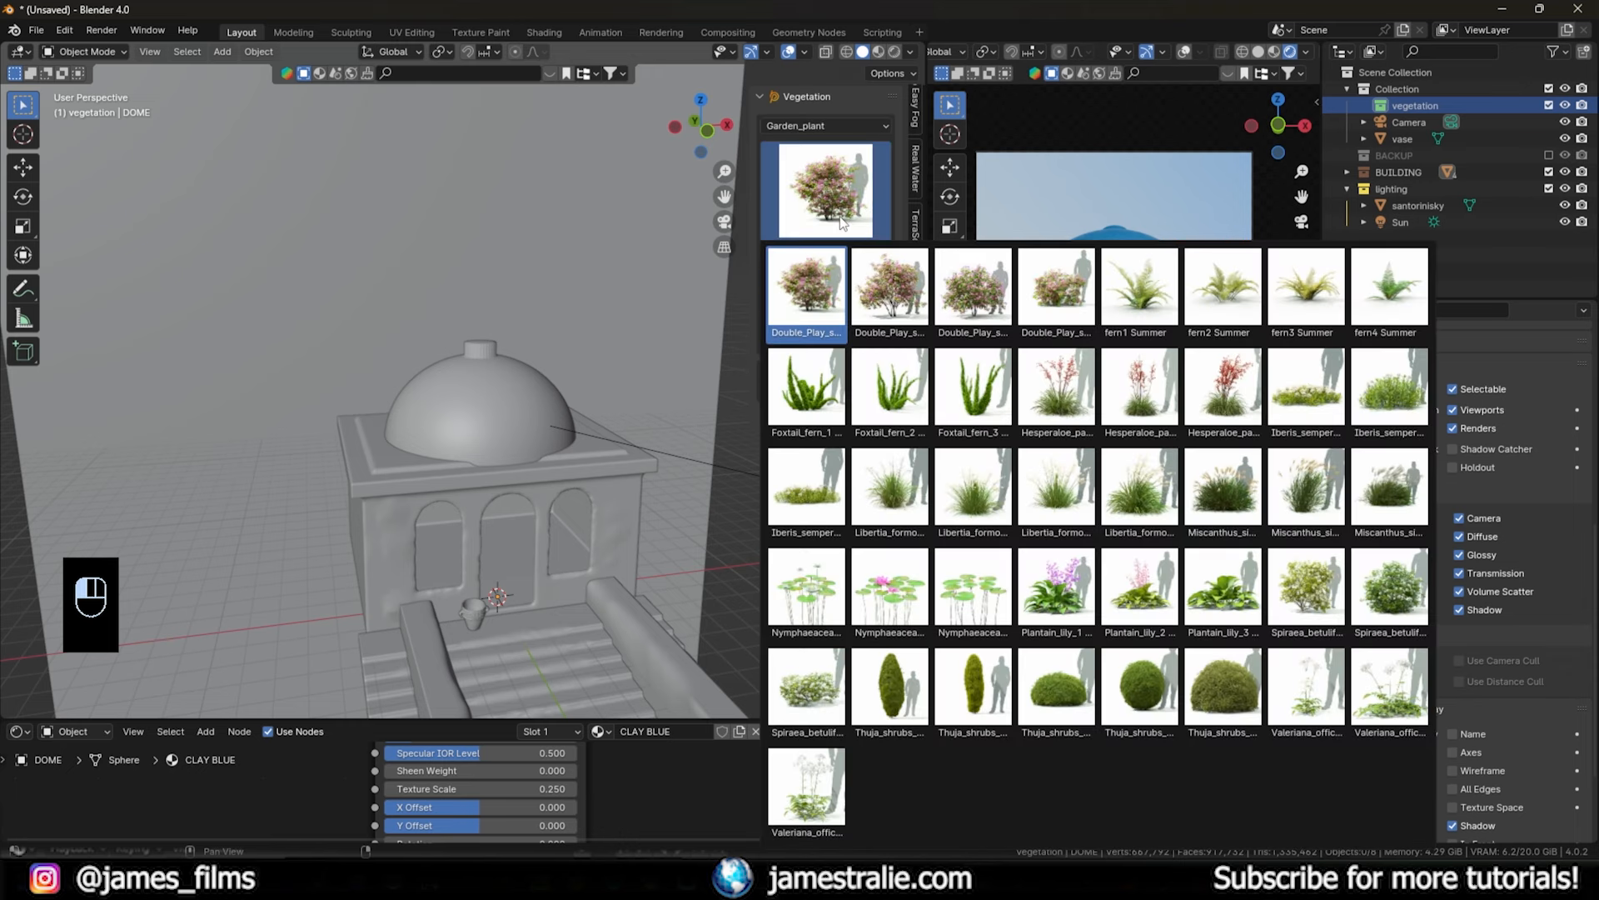
pyautogui.click(798, 328)
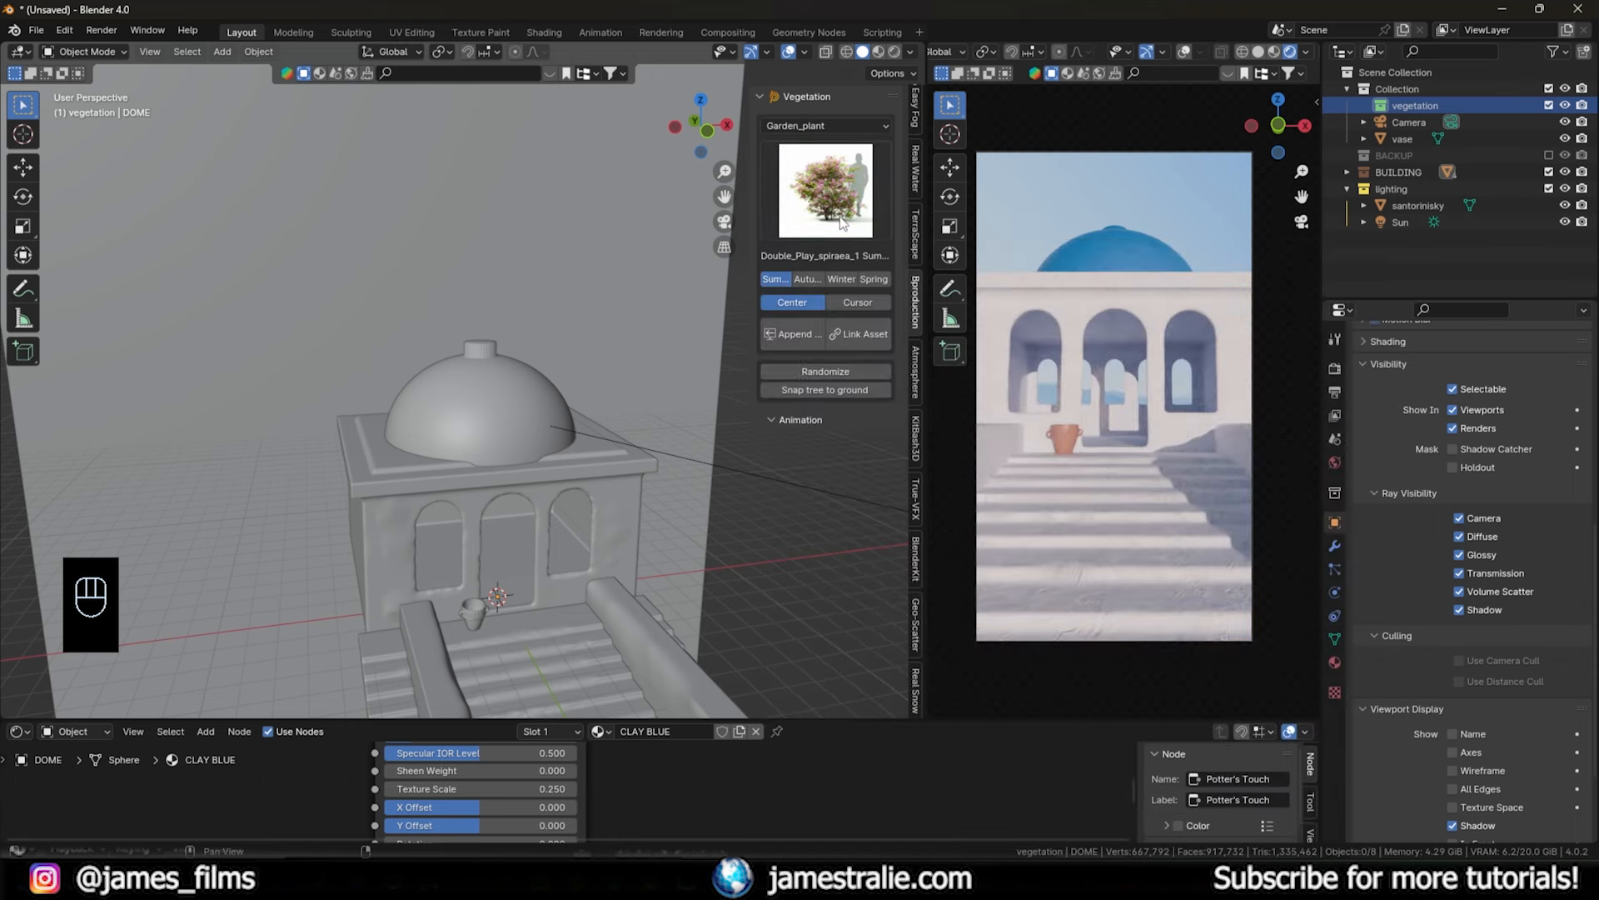
pyautogui.click(798, 328)
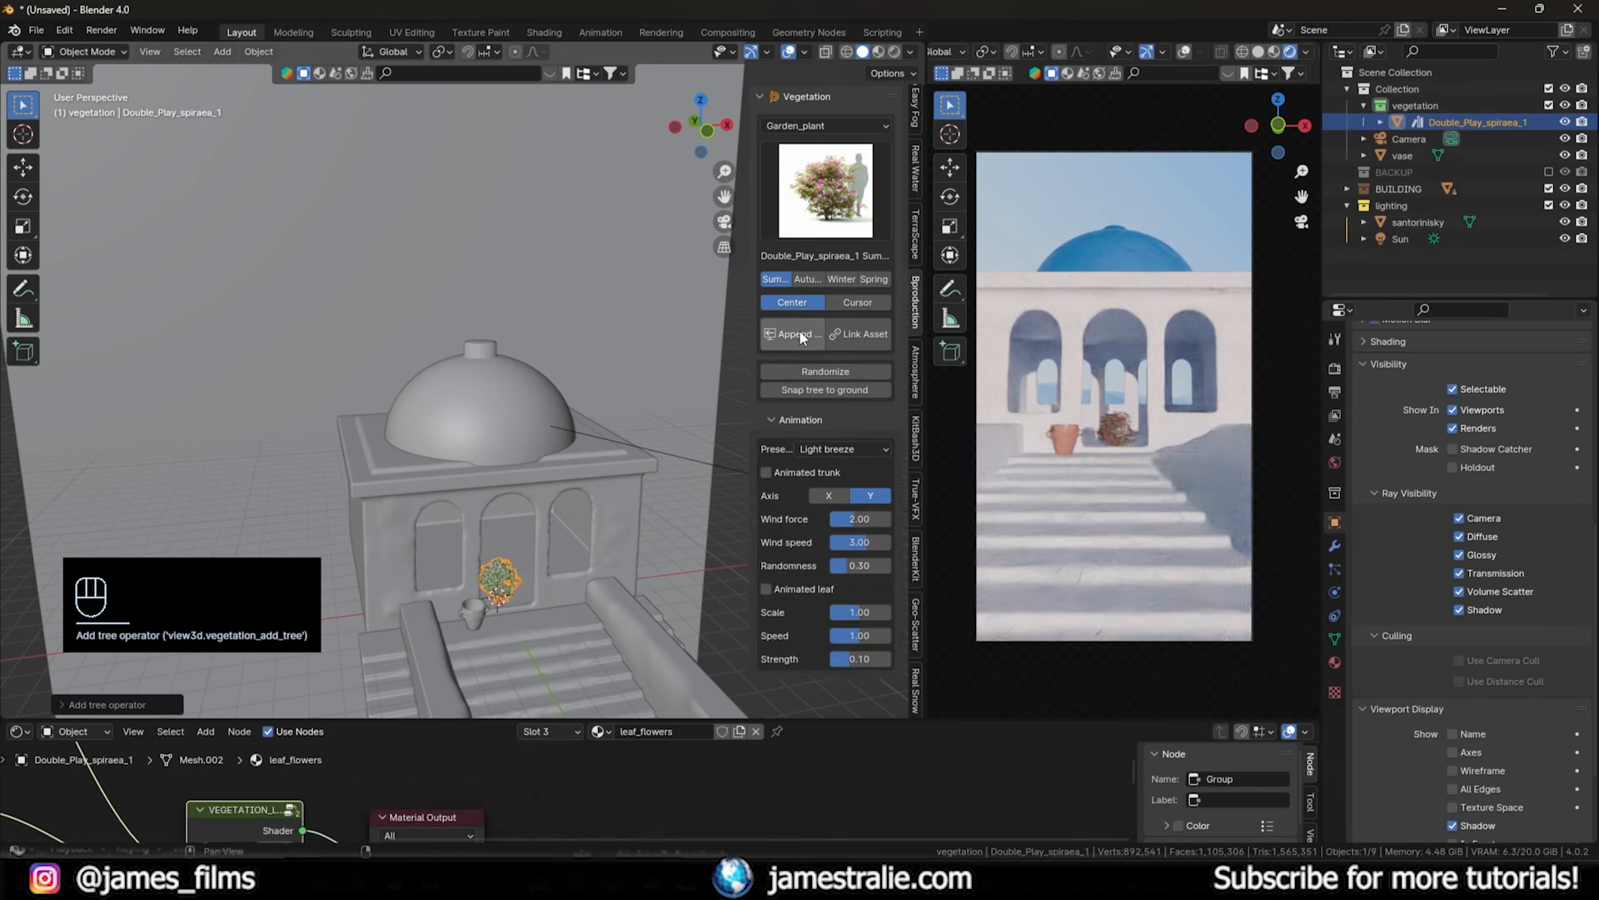
# - Move the spiraea bush horizontally to the right side of the landing and scale it up to about 1.5
pyautogui.keyDown('shift'); pyautogui.moveTo(600, 519); pyautogui.dragTo(565, 418, button='middle'); pyautogui.keyUp('shift')
pyautogui.scroll(5, 514, 486)
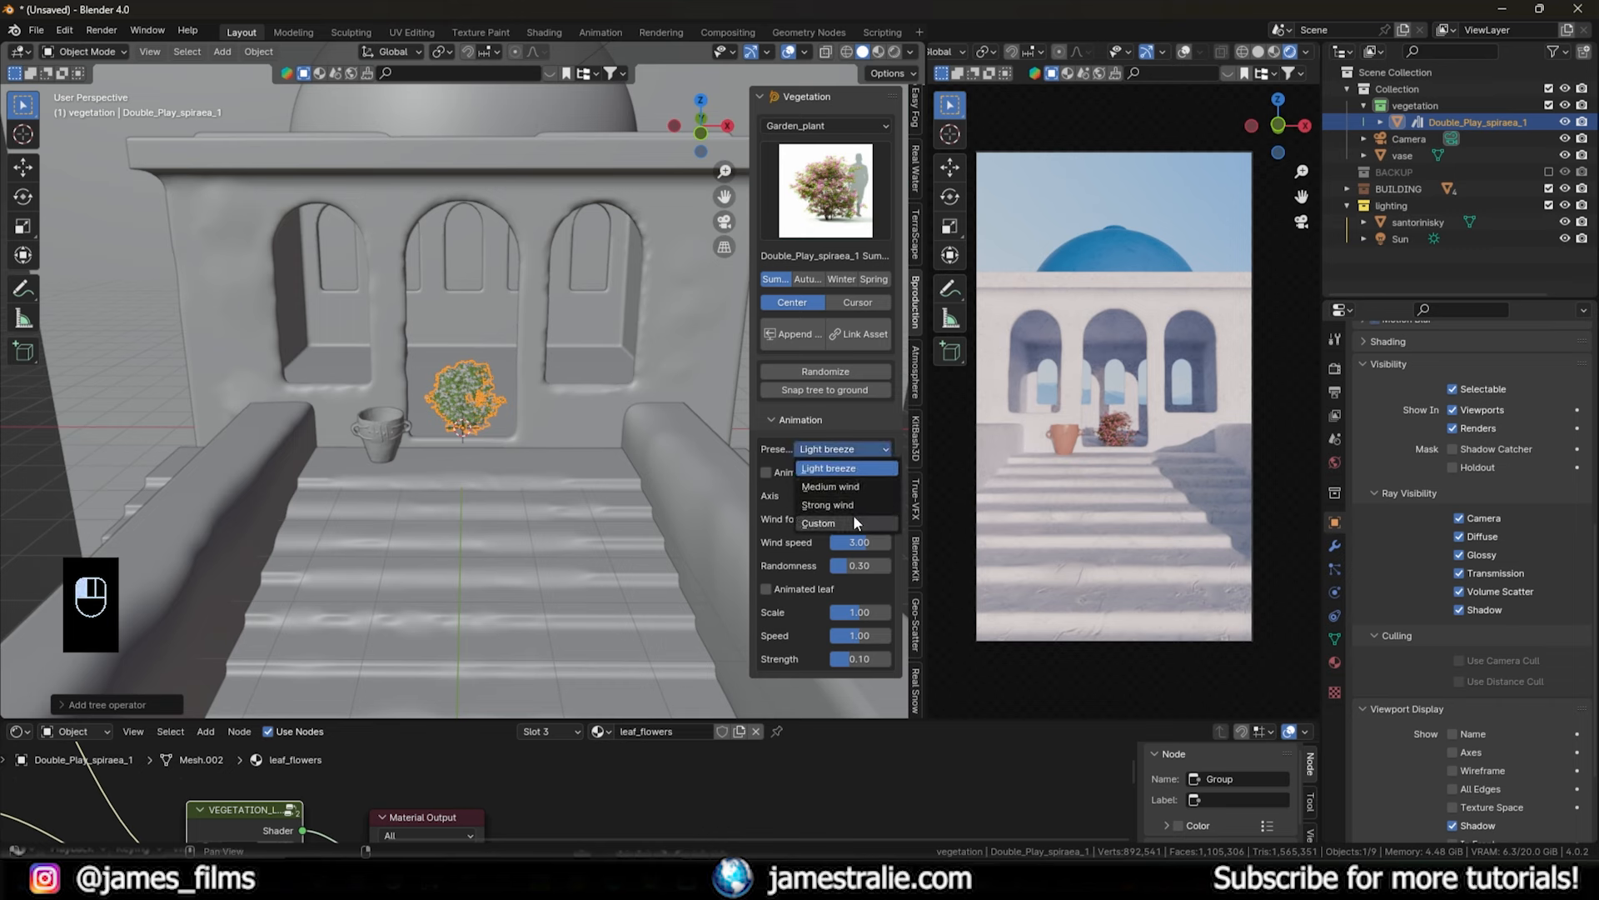
pyautogui.click(850, 468)
pyautogui.press('g')
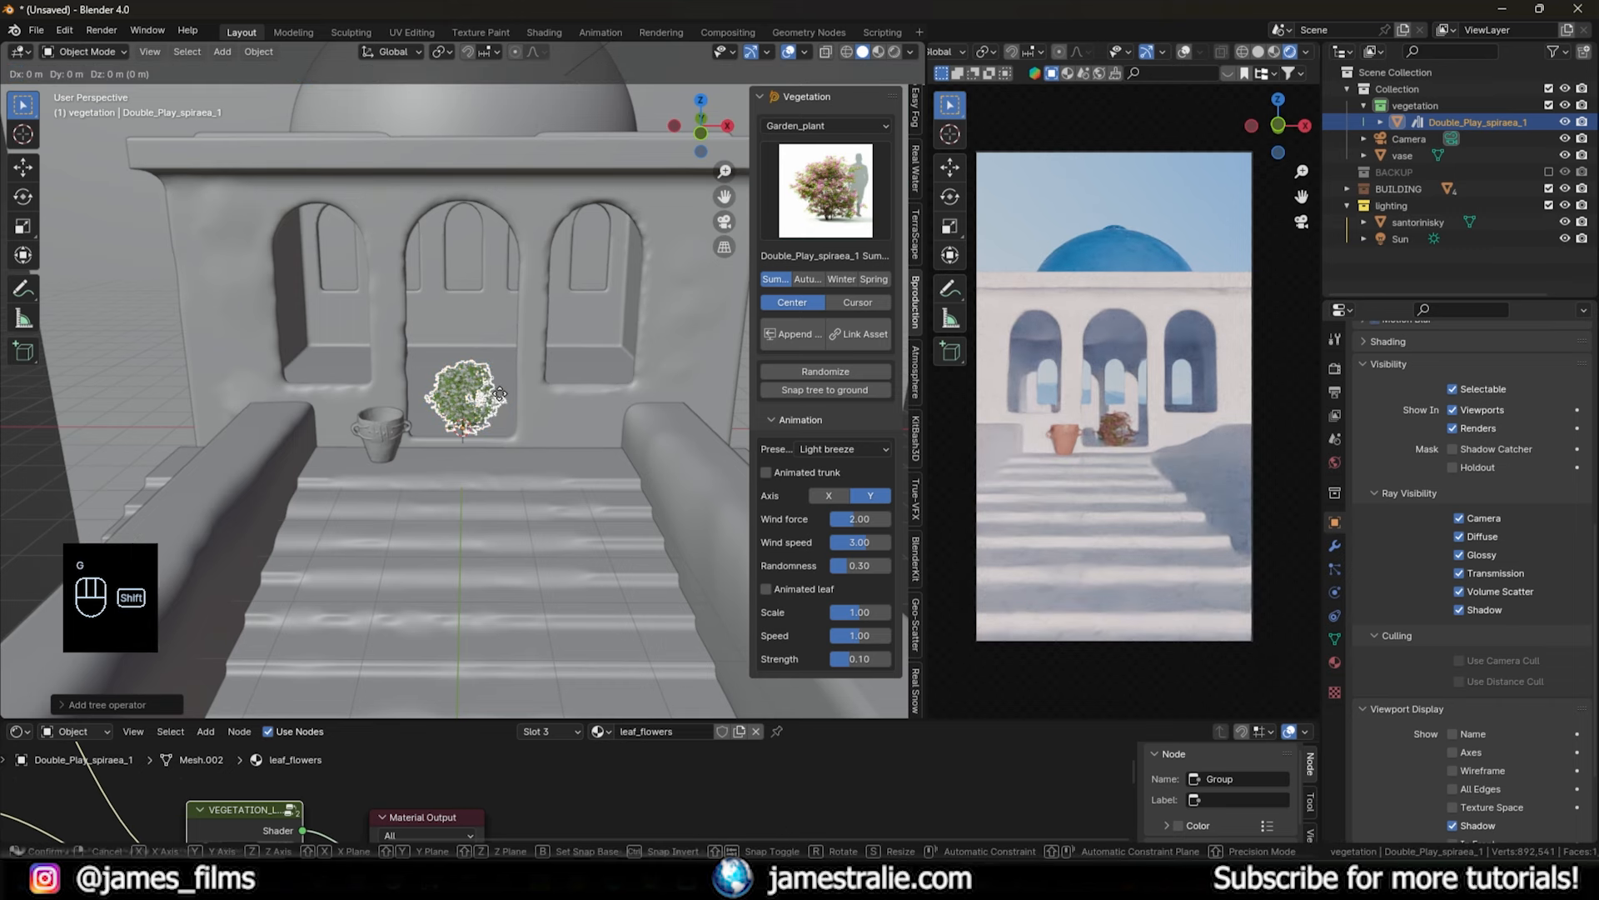
pyautogui.hotkey('shift', 'z')
pyautogui.click(658, 432)
pyautogui.press('s')
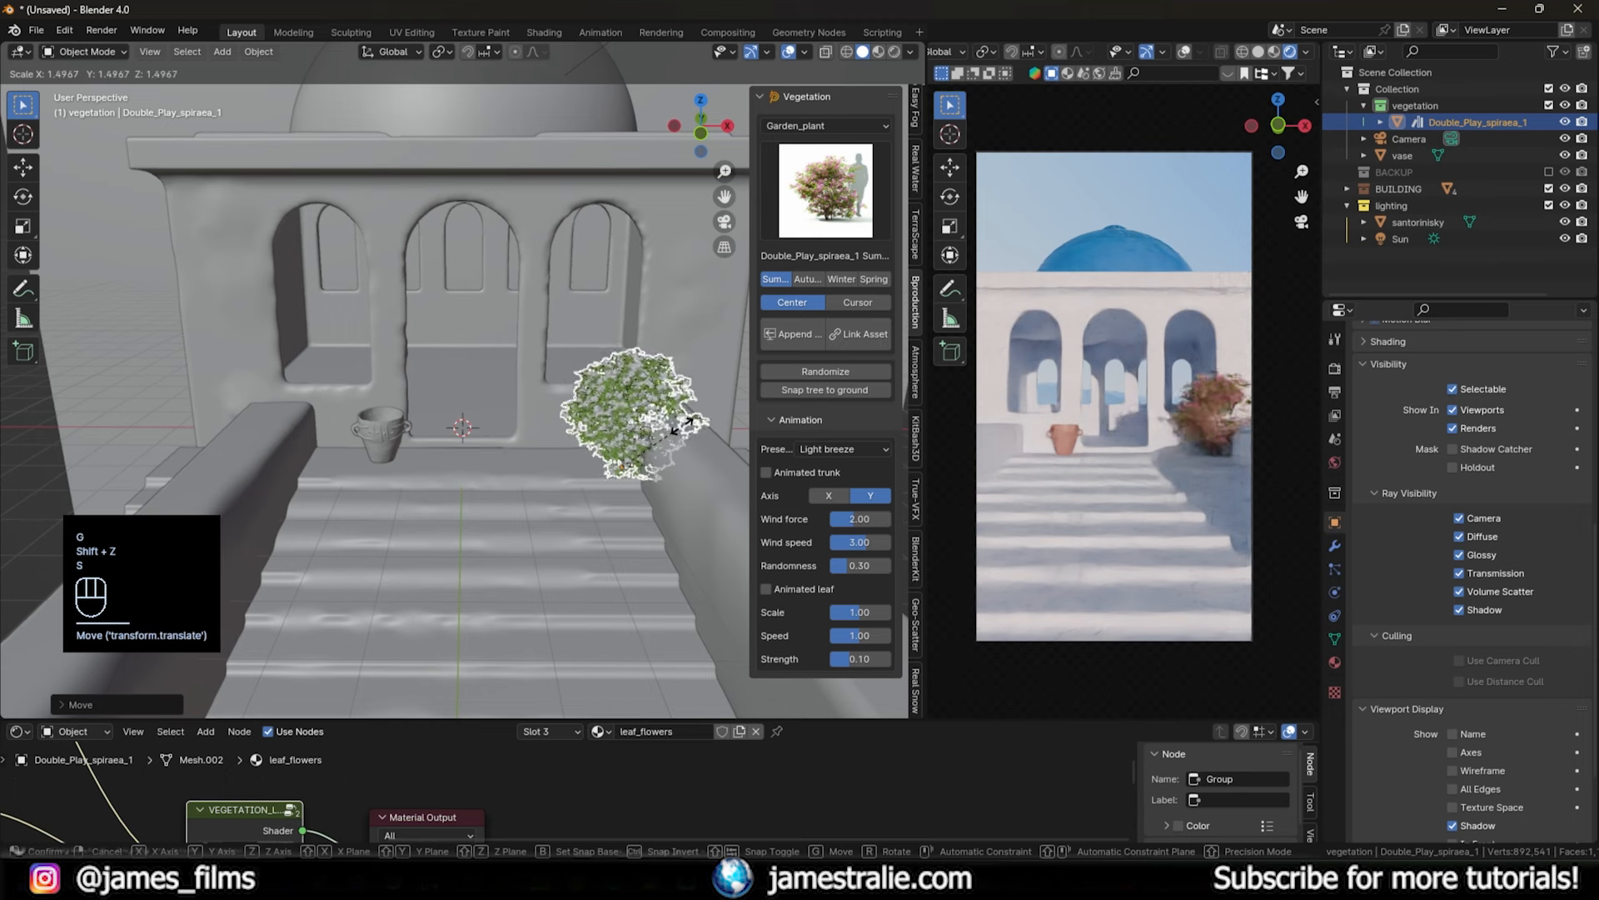
pyautogui.click(700, 421)
# - Shift the spiraea bush horizontally over the right stair wall and raise it to sit on top
pyautogui.press('g')
pyautogui.hotkey('shift', 'z')
pyautogui.click(733, 439)
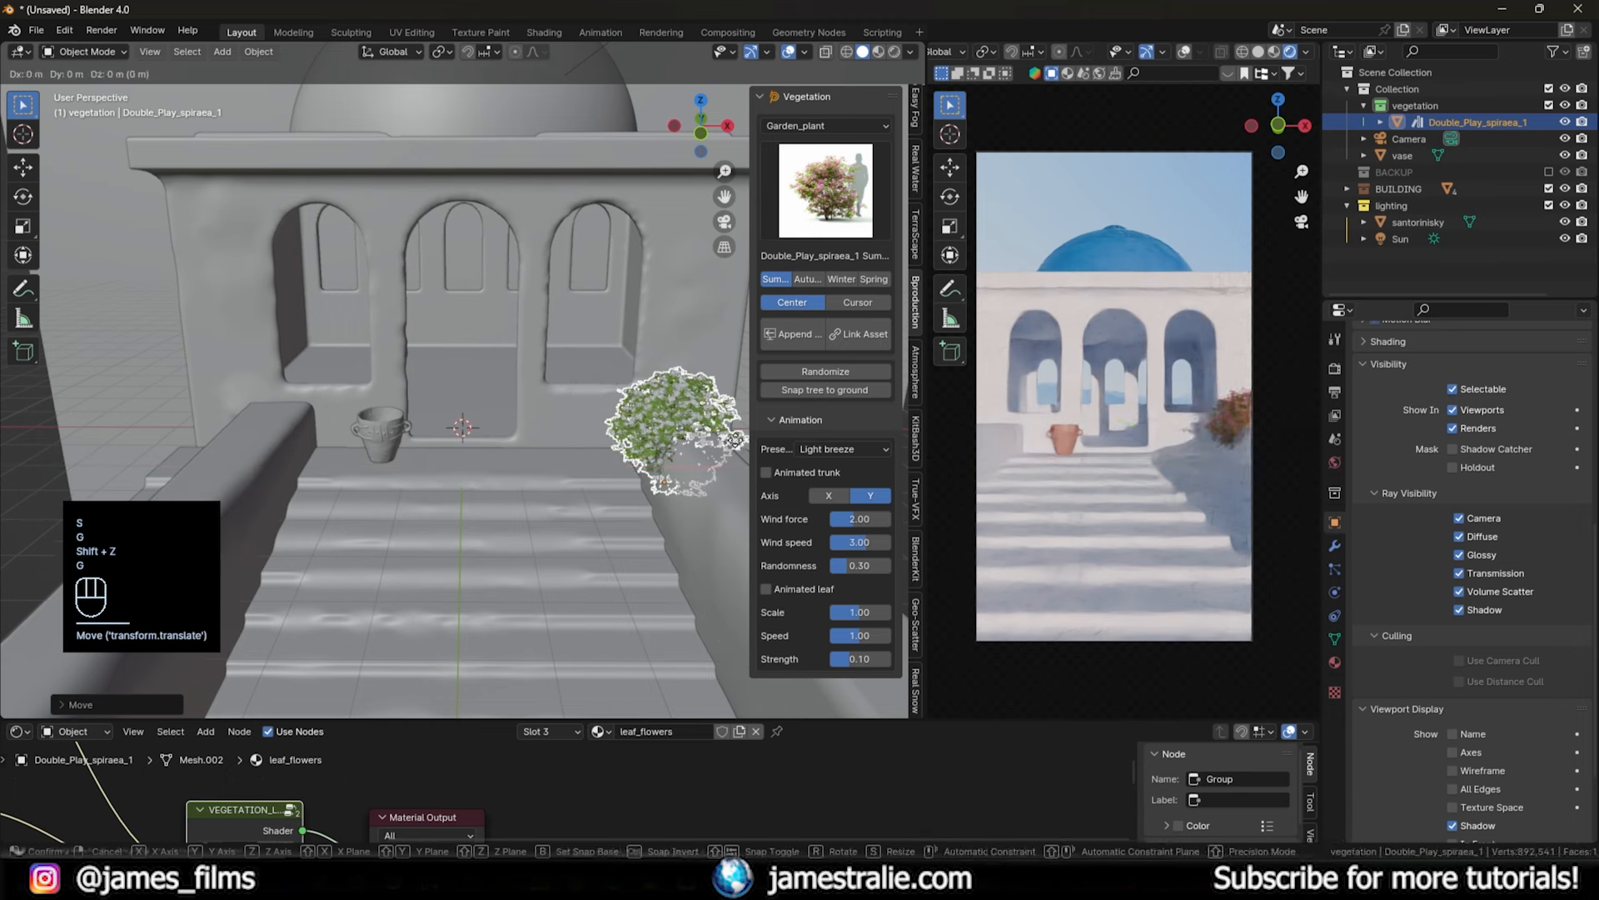
pyautogui.press('g')
pyautogui.press('z')
pyautogui.click(511, 651)
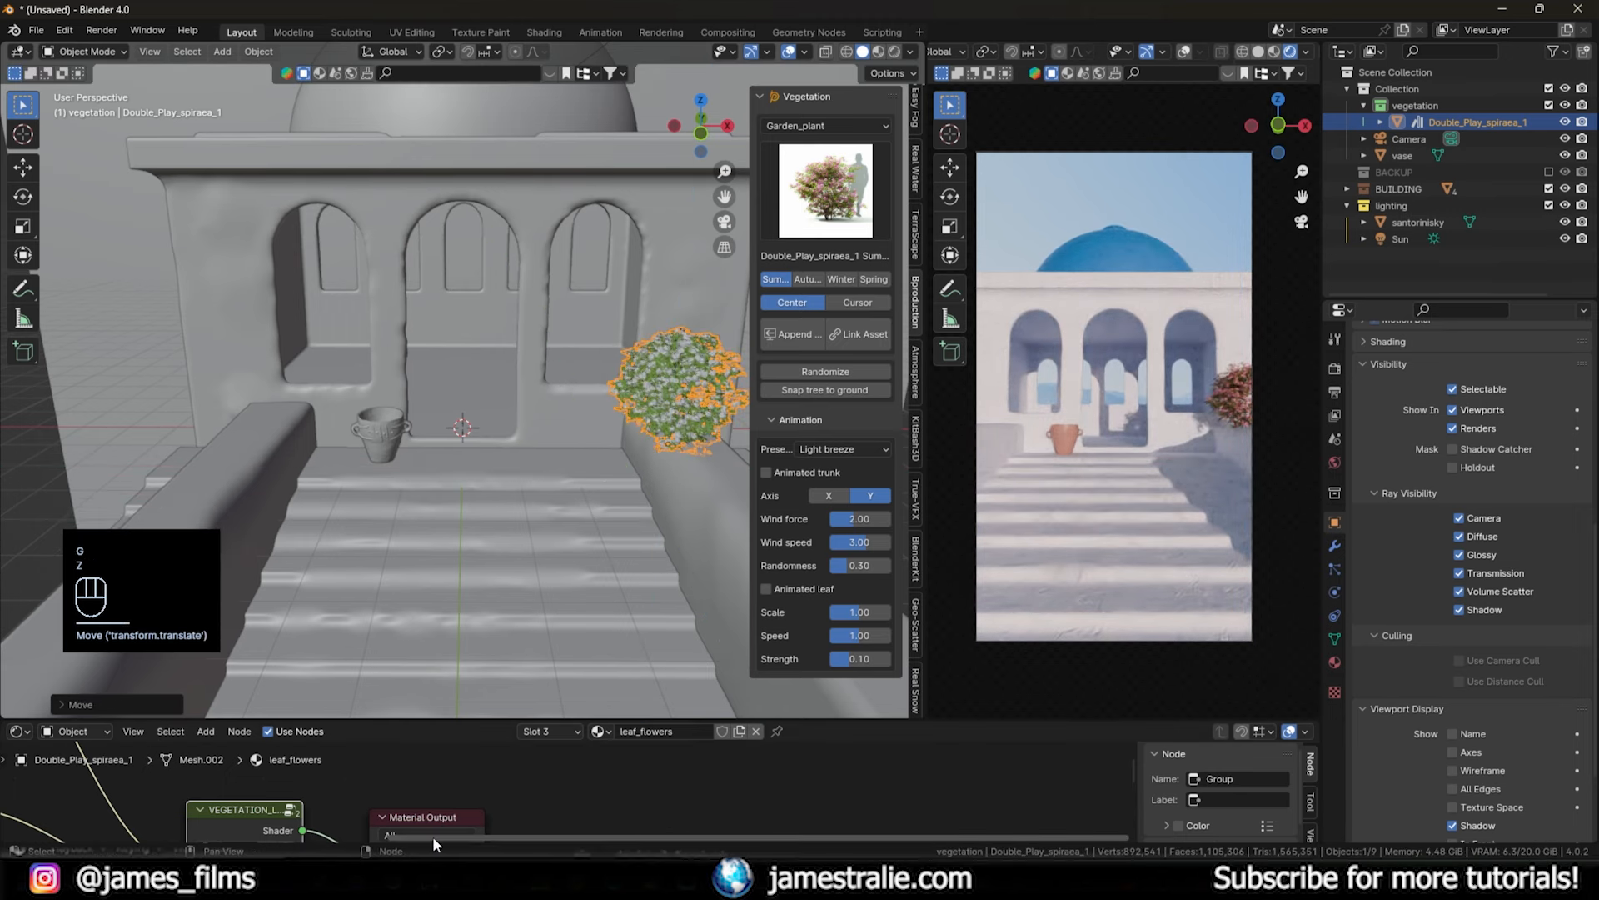
# - Examine the reference photos of whitewashed houses for flowering plants, trees and stair walls
pyautogui.moveTo(279, 452); pyautogui.dragTo(601, 473, button='middle')
pyautogui.scroll(4, 601, 473)
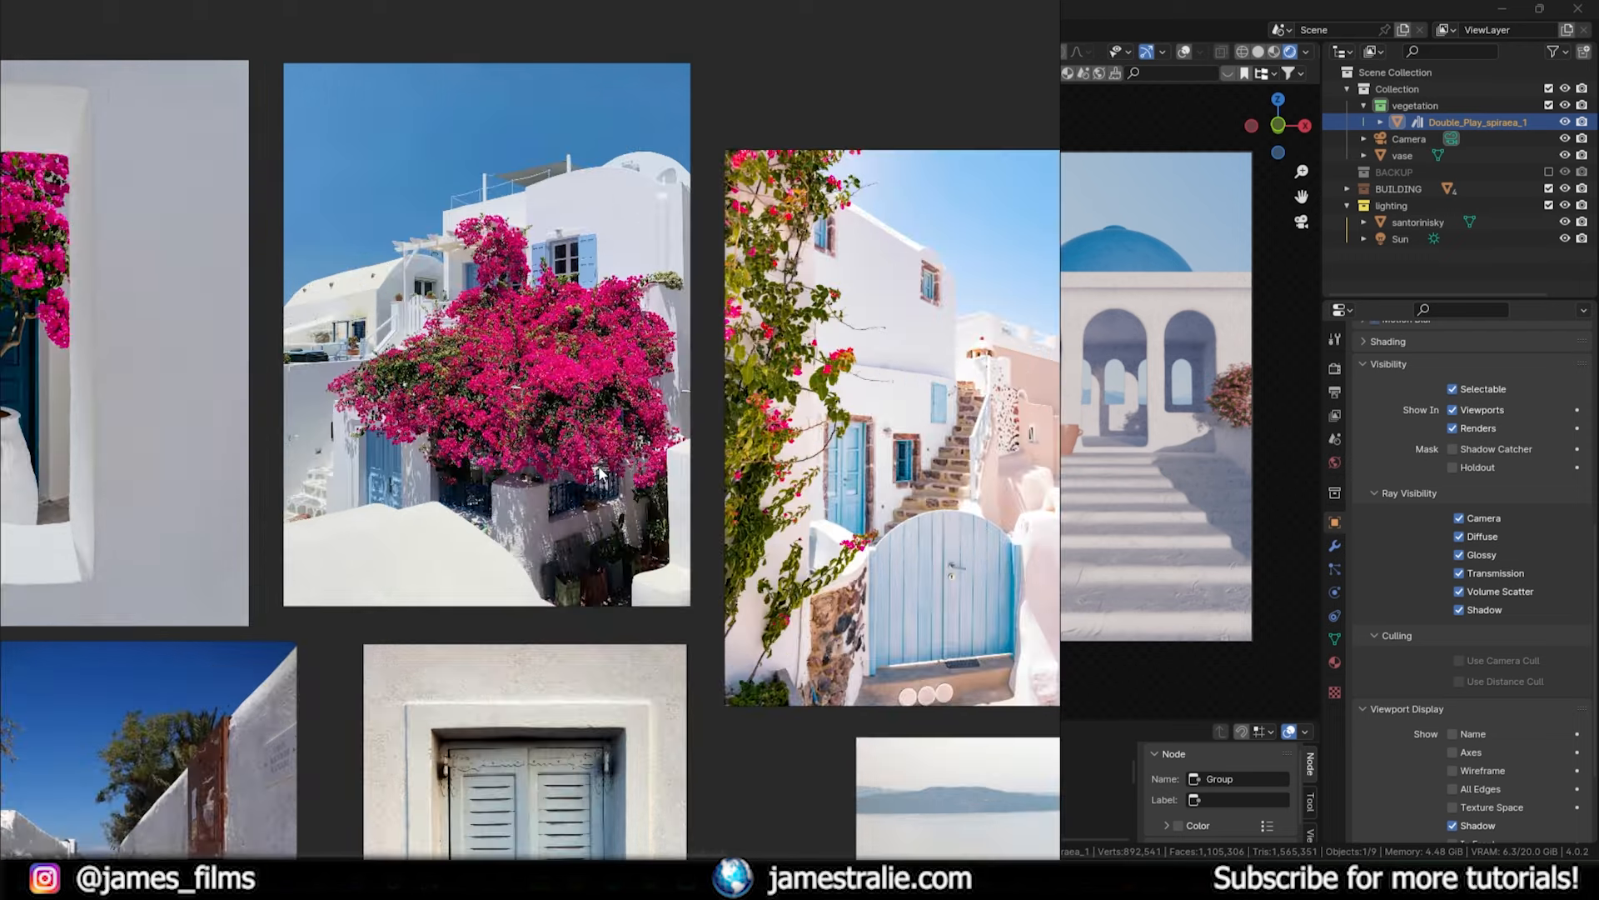
pyautogui.moveTo(313, 354); pyautogui.dragTo(576, 364, button='middle')
pyautogui.scroll(-4, 465, 512)
pyautogui.moveTo(431, 704); pyautogui.dragTo(507, 533, button='middle')
pyautogui.scroll(5, 507, 534)
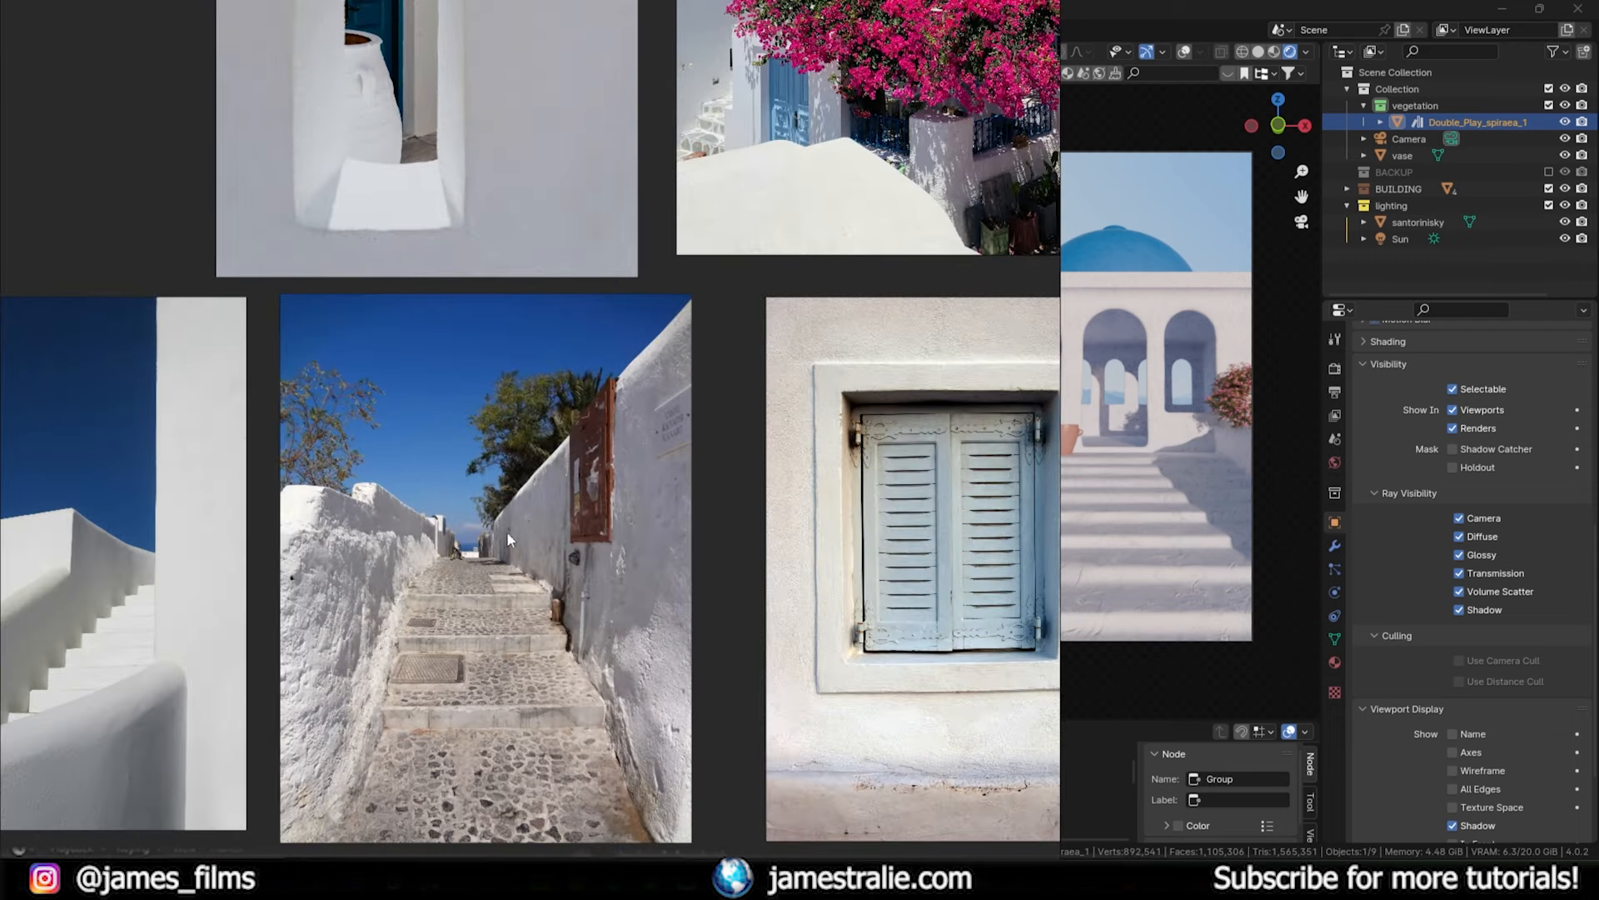
# - Return to Blender and append the Olives_young_1 Summer tree from the Vegetation library
pyautogui.click(1086, 678)
pyautogui.click(823, 125)
pyautogui.click(827, 365)
pyautogui.click(829, 219)
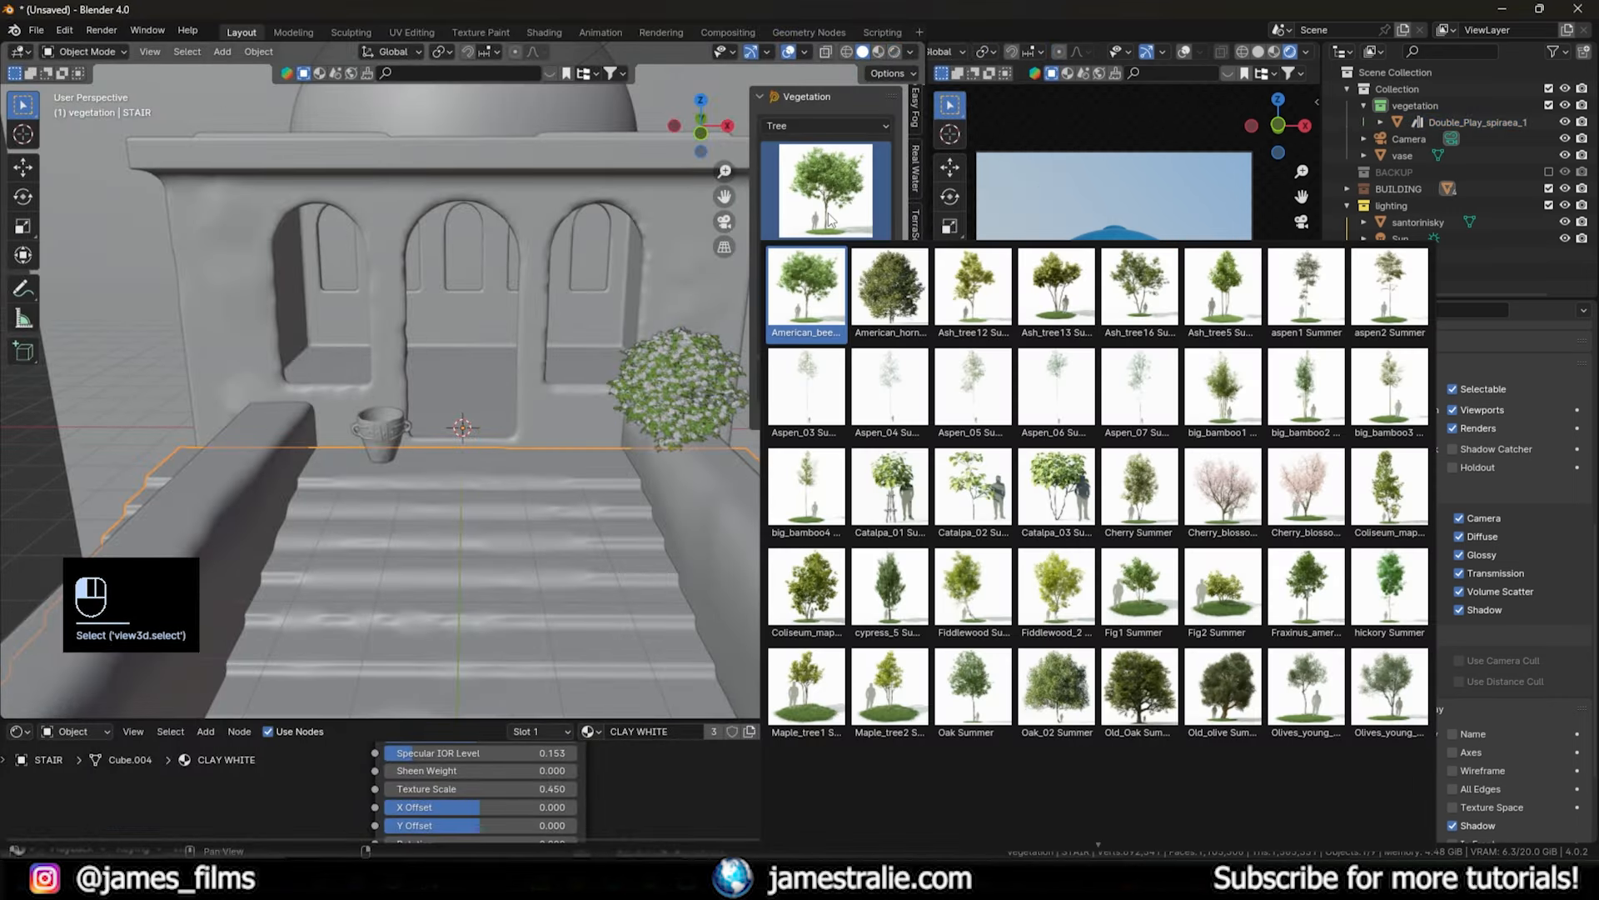
pyautogui.click(1350, 706)
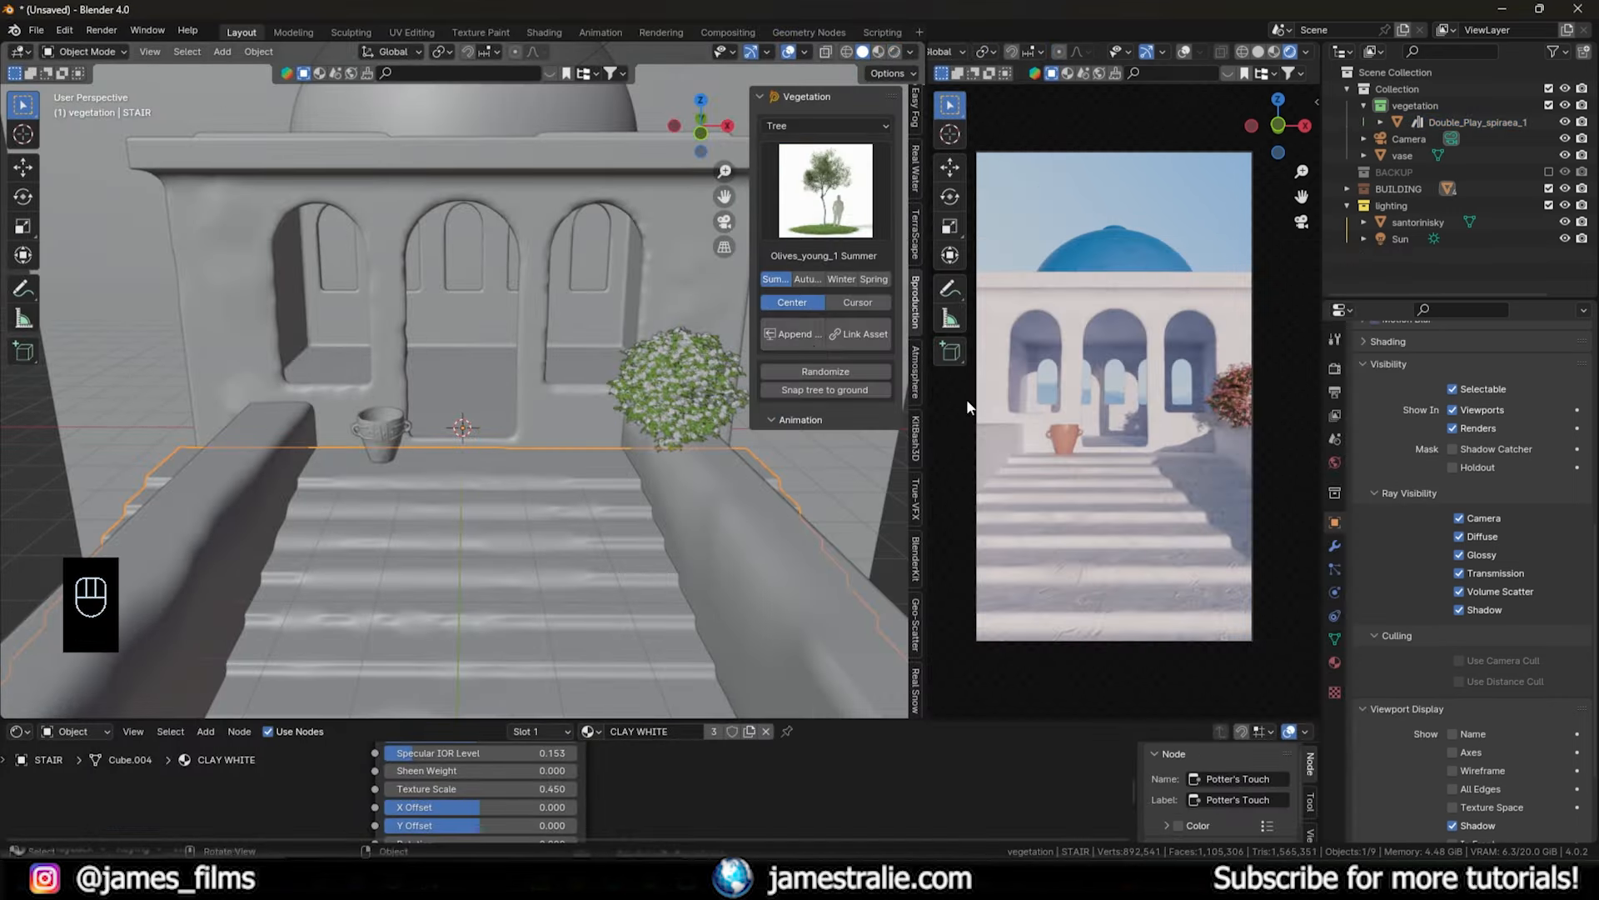
pyautogui.click(807, 341)
# - Scale up the Olives_young_1 tree and move it horizontally outside the left stair wall
pyautogui.press('s')
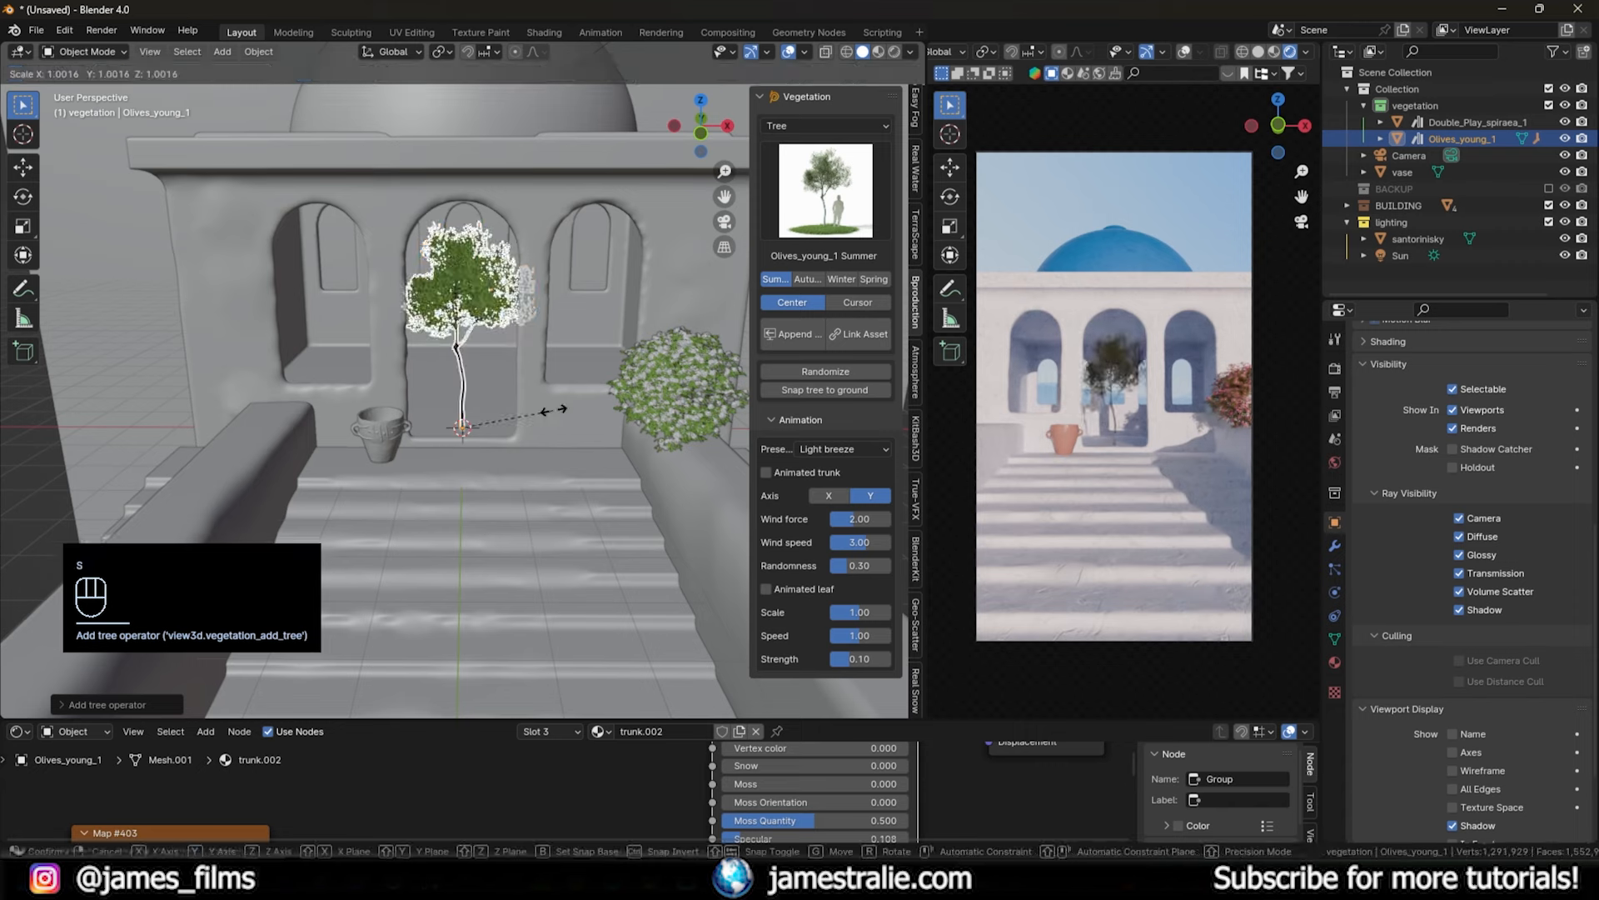
pyautogui.click(657, 374)
pyautogui.press('g')
pyautogui.hotkey('shift', 'z')
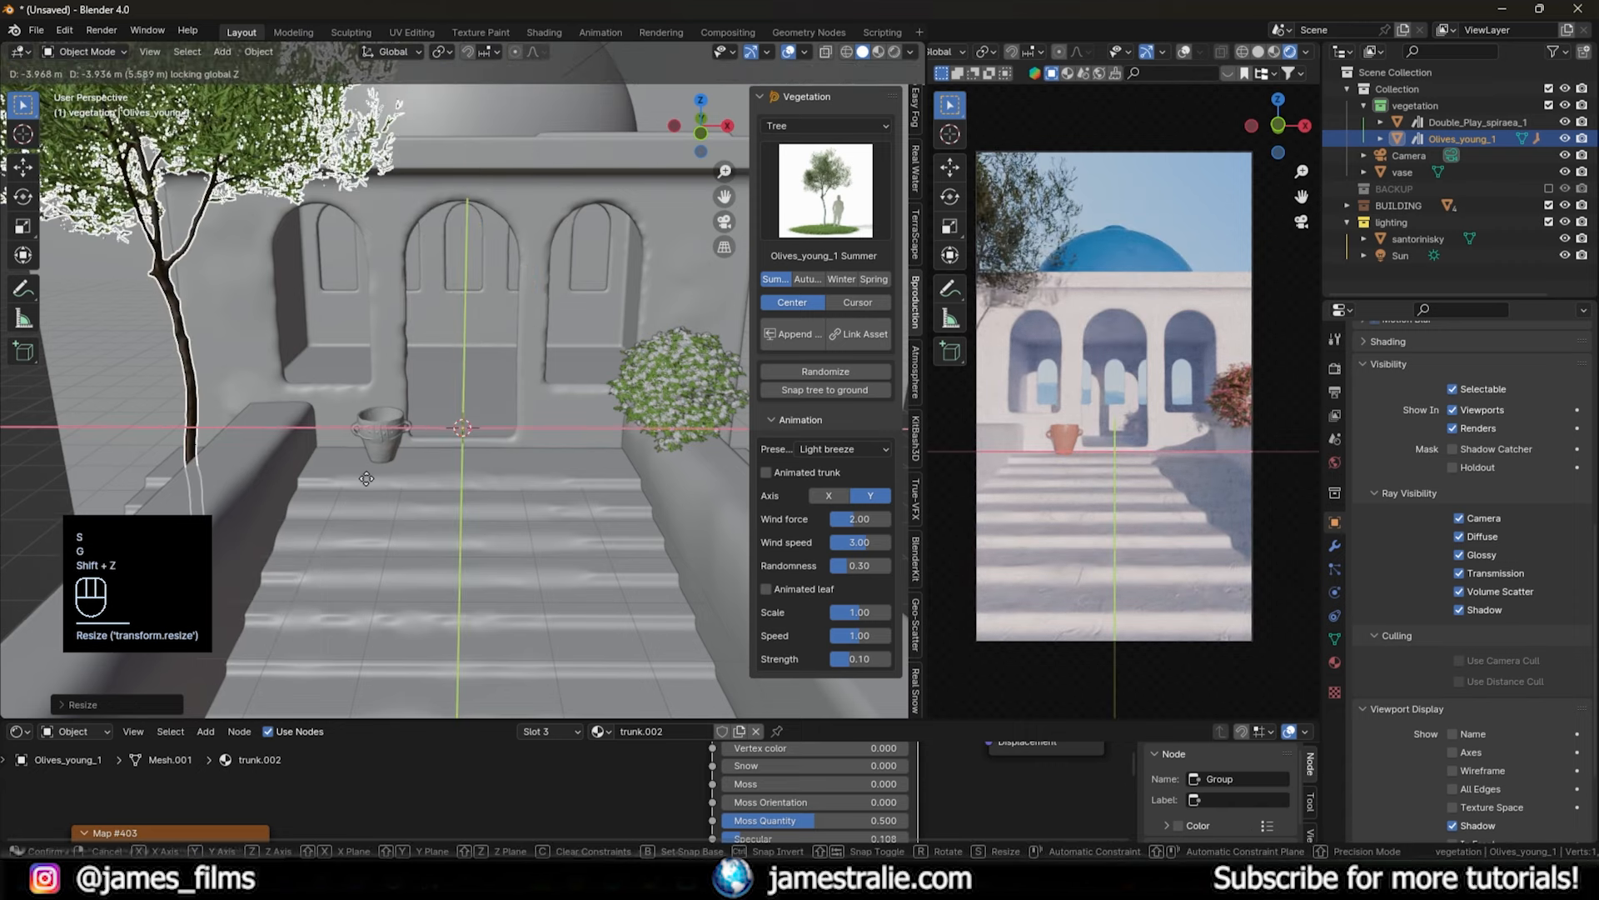
pyautogui.click(366, 479)
# - Adjust the Olives_young_1 tree's height and ground position, and rotate it so its branches frame the camera view
pyautogui.press('g')
pyautogui.press('z')
pyautogui.click(384, 457)
pyautogui.press('g')
pyautogui.hotkey('shift', 'z')
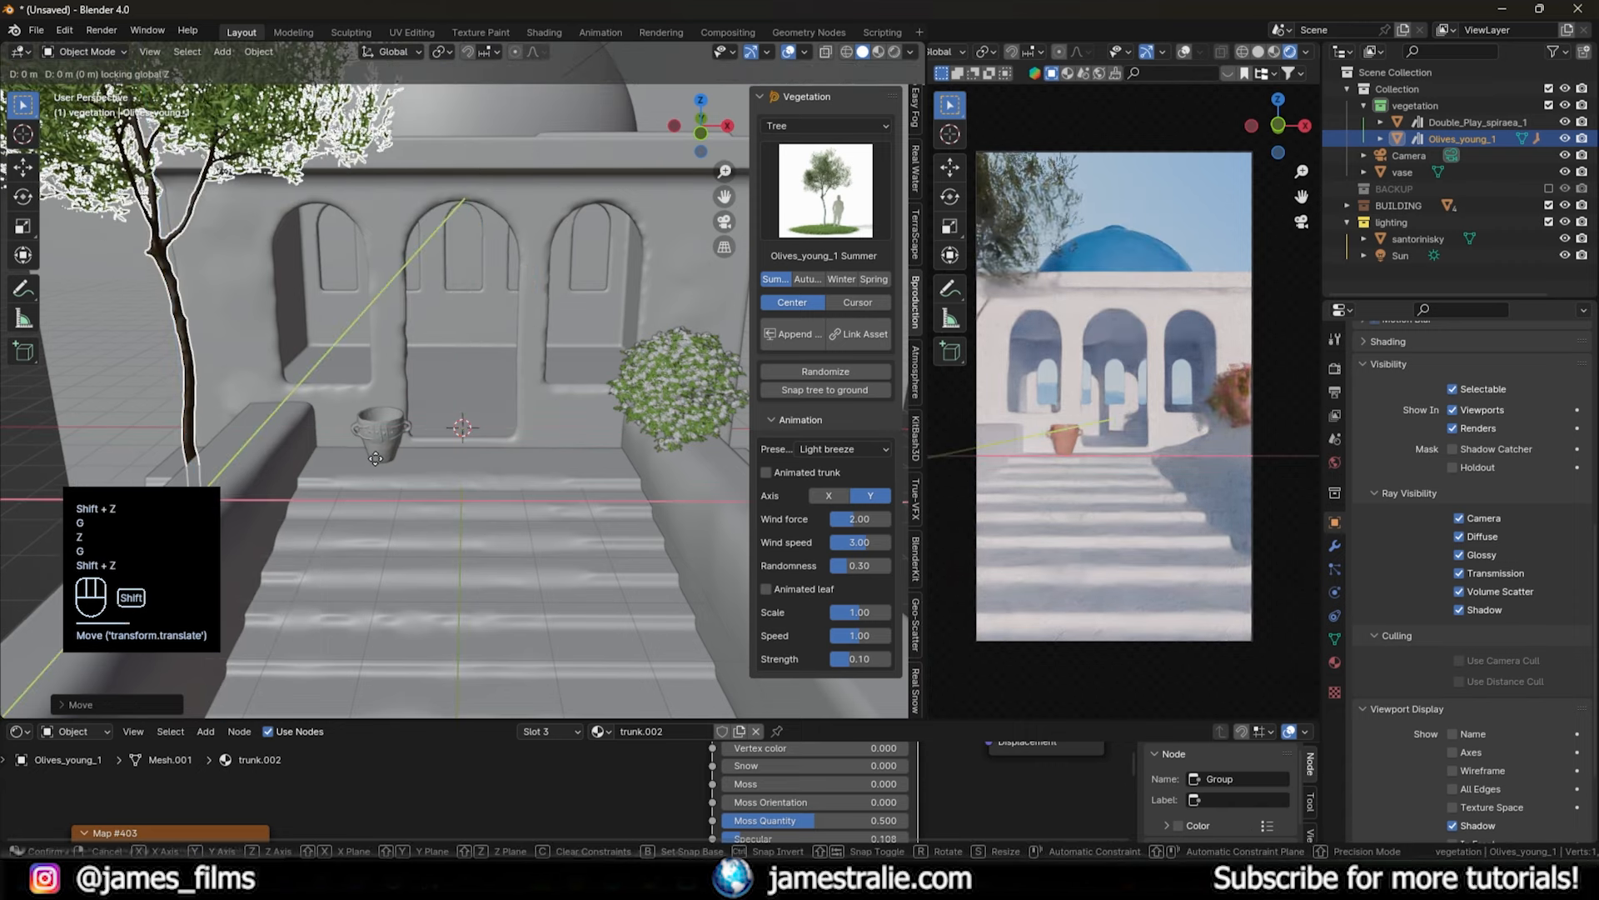
pyautogui.press('r')
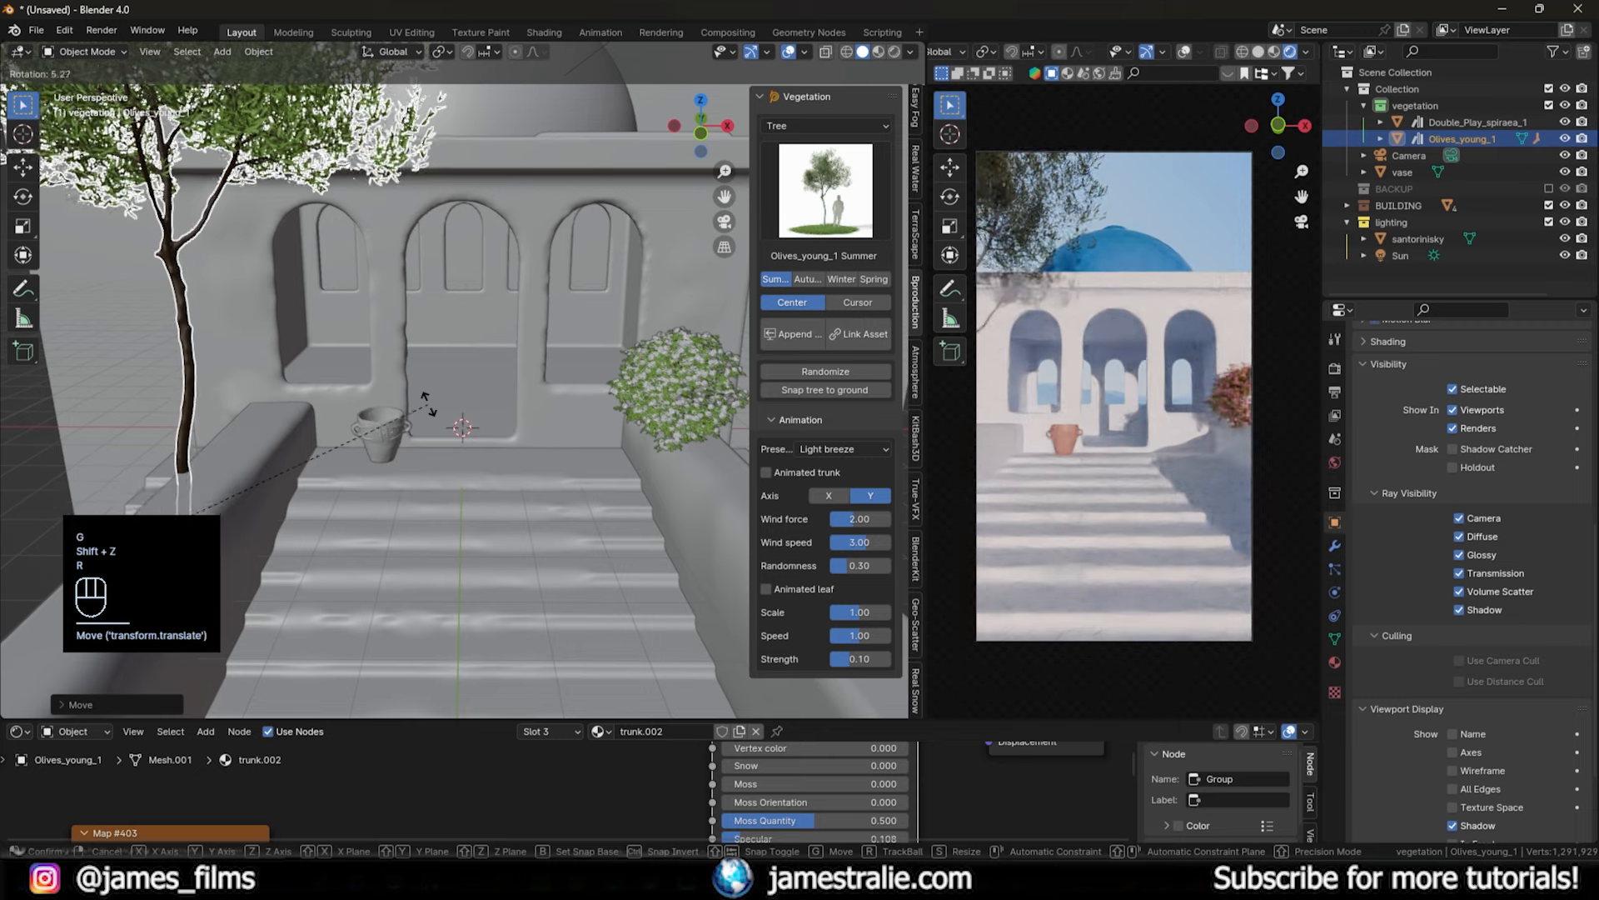
pyautogui.click(439, 407)
# - Append the Olives_young_2 Summer tree from the Vegetation library and scale it up
pyautogui.click(873, 204)
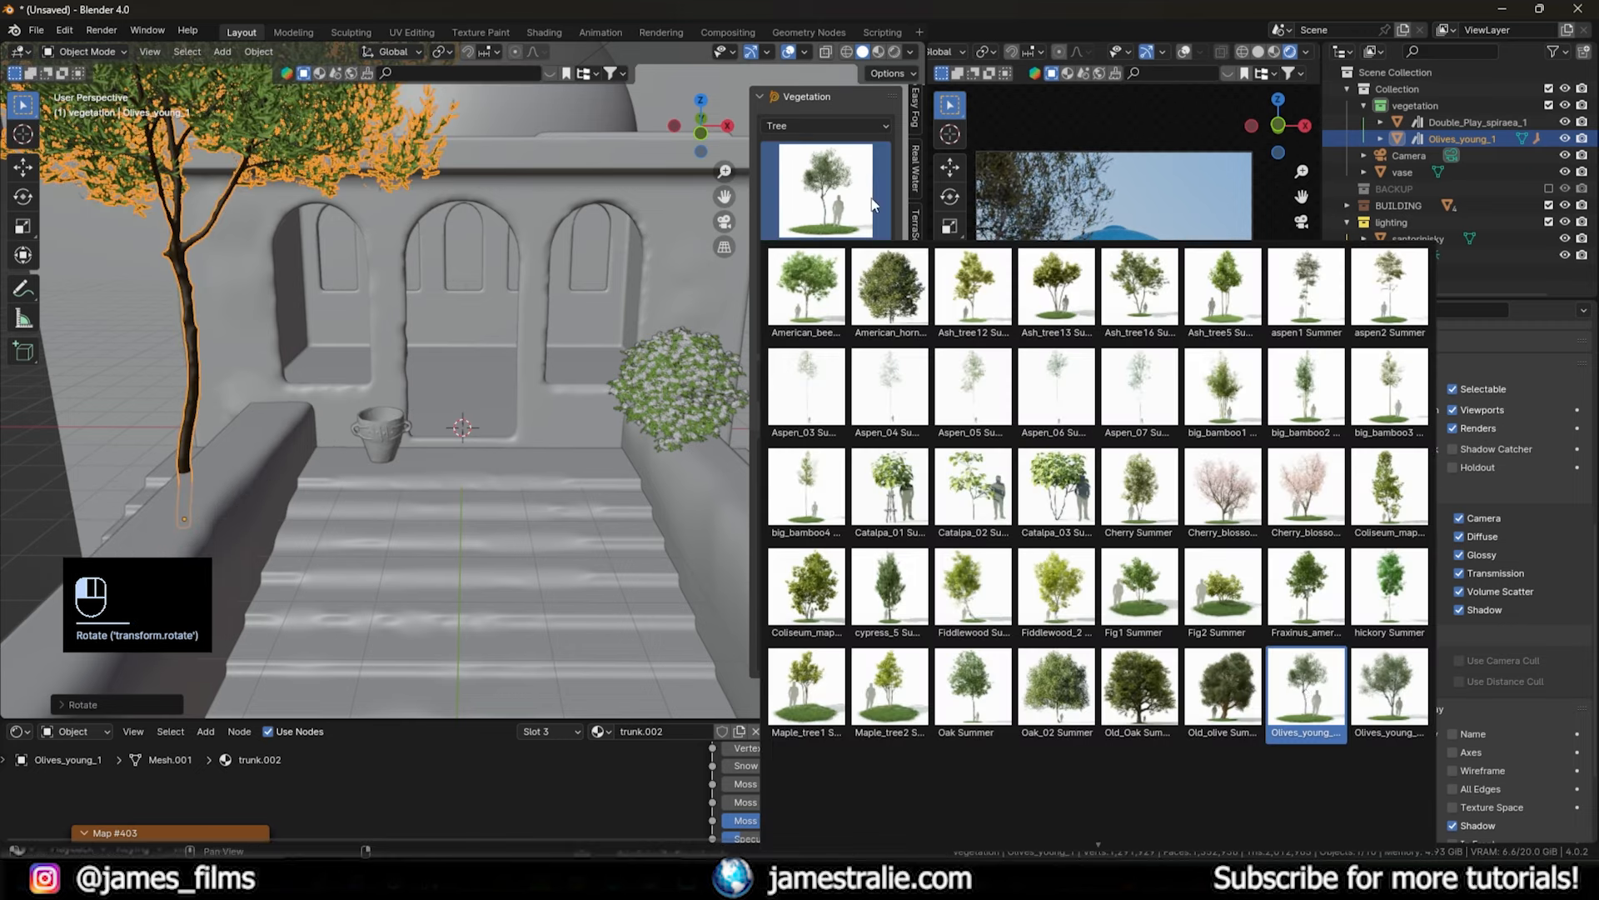
pyautogui.click(1391, 698)
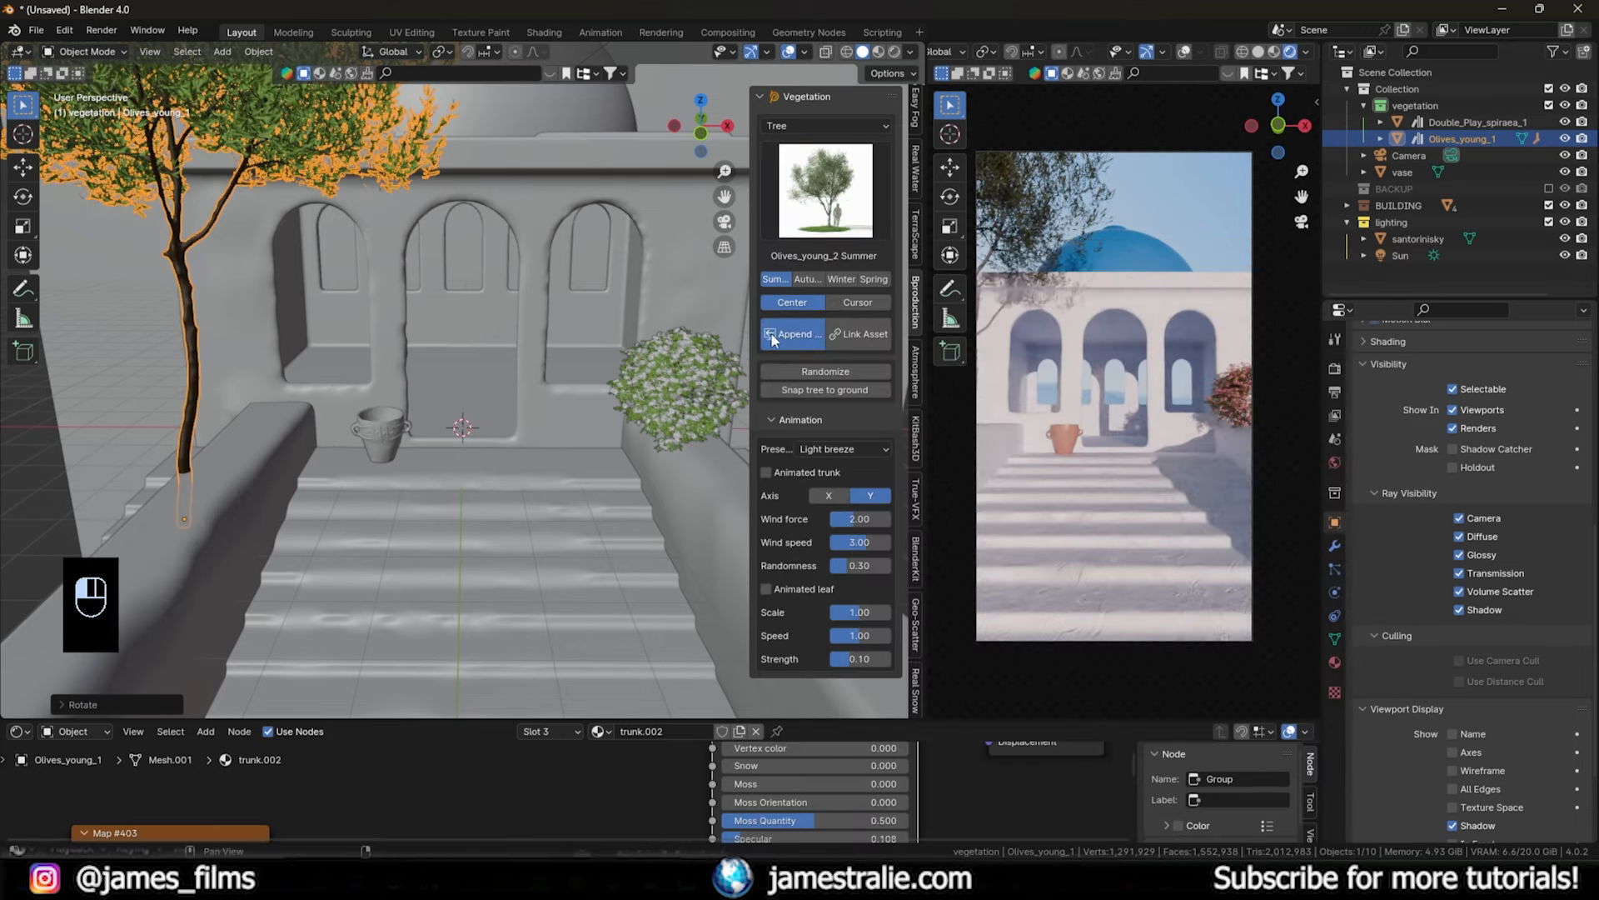
pyautogui.press('s')
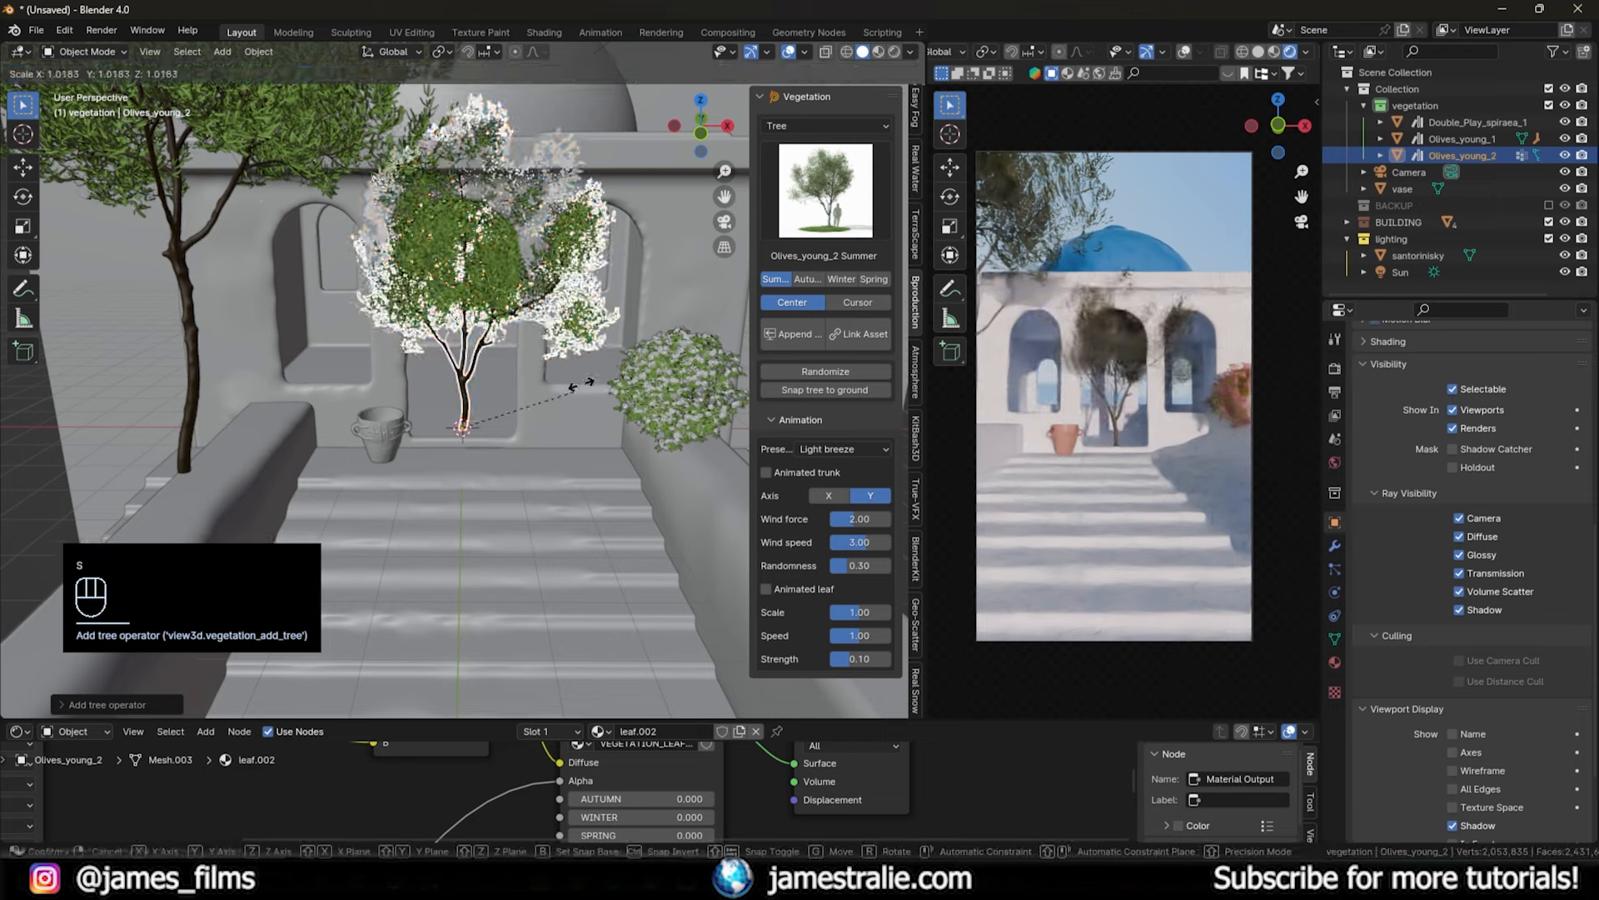
pyautogui.click(665, 354)
# - Move the Olives_young_2 tree horizontally to the ground outside the right stair wall
pyautogui.moveTo(665, 354); pyautogui.dragTo(468, 343, button='middle')
pyautogui.press('g')
pyautogui.hotkey('shift', 'z')
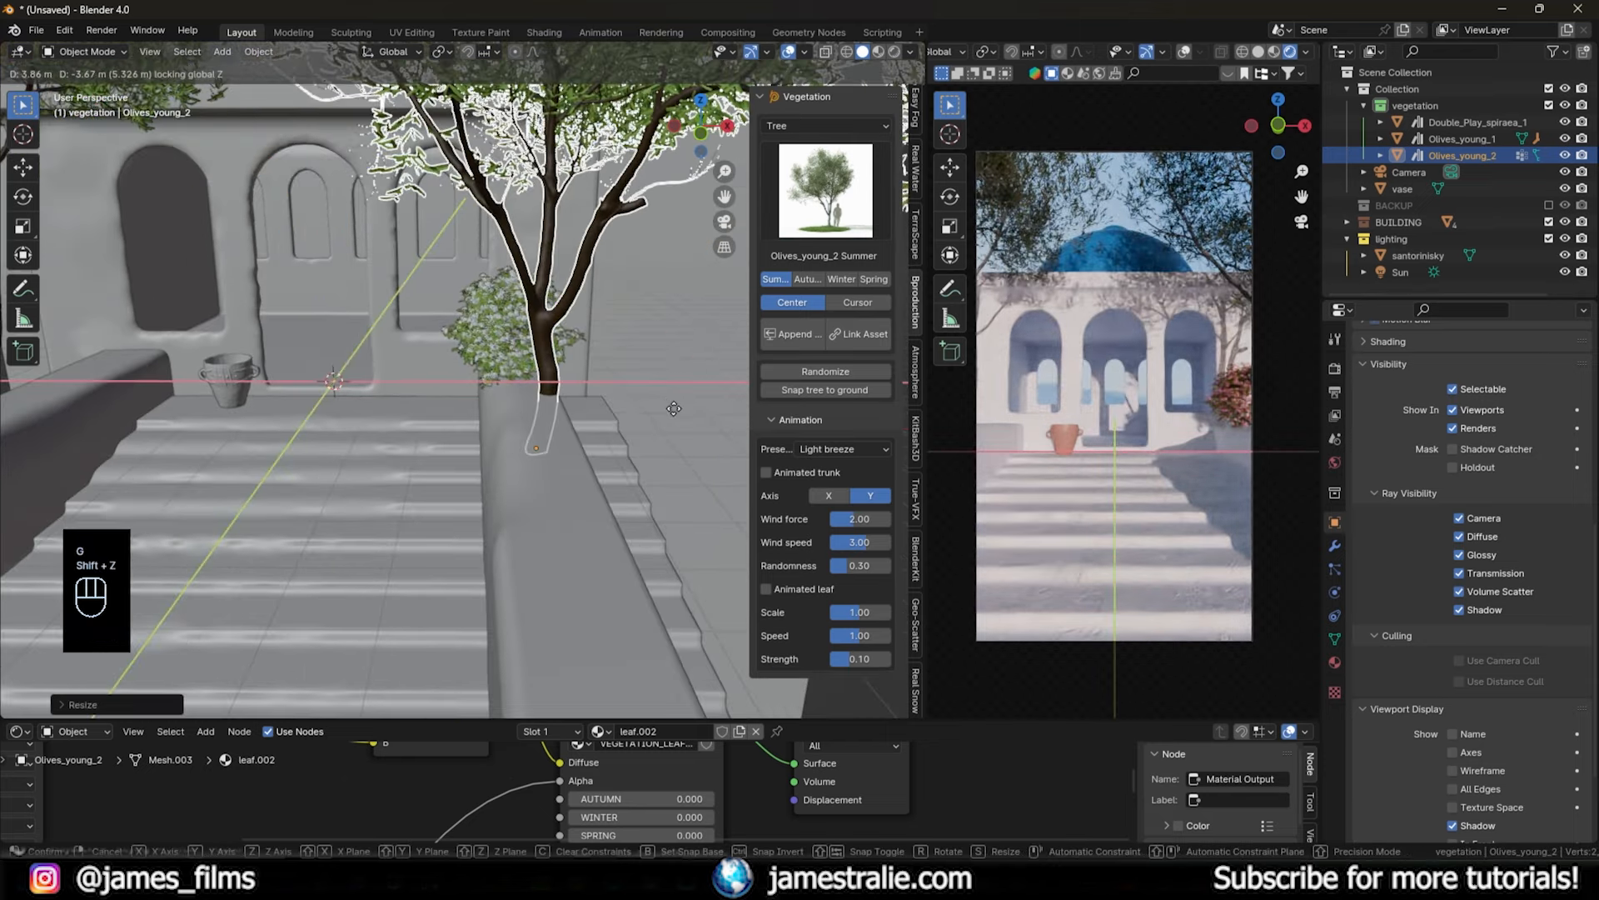
pyautogui.click(693, 427)
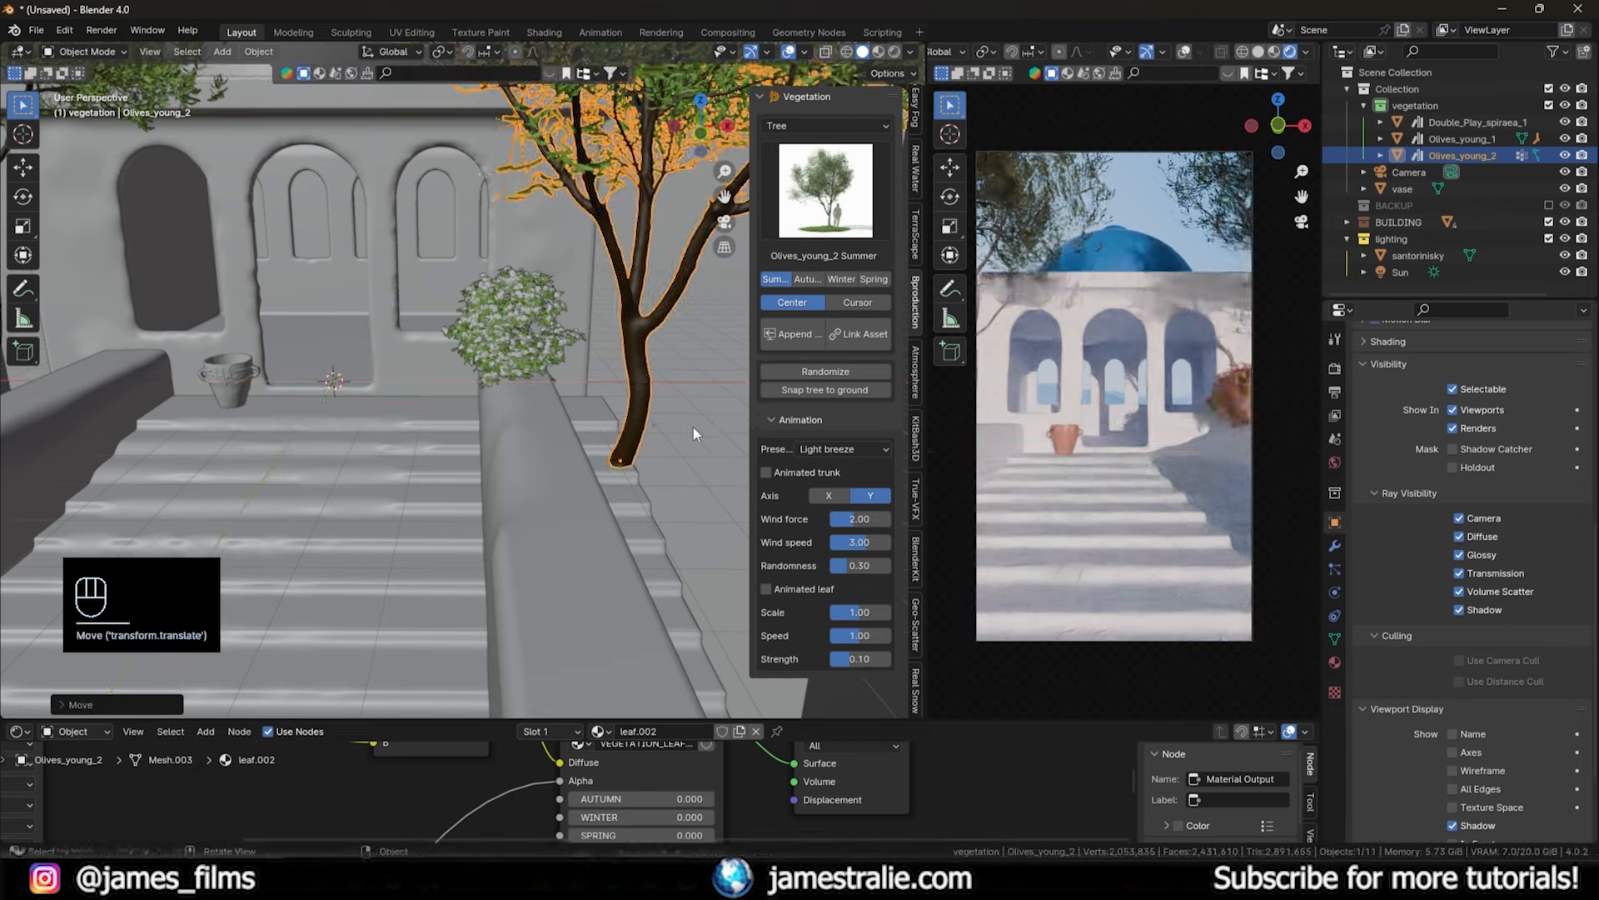
# - Make a linked duplicate of the spiraea bush and move it horizontally over to the left stair wall
pyautogui.click(525, 338)
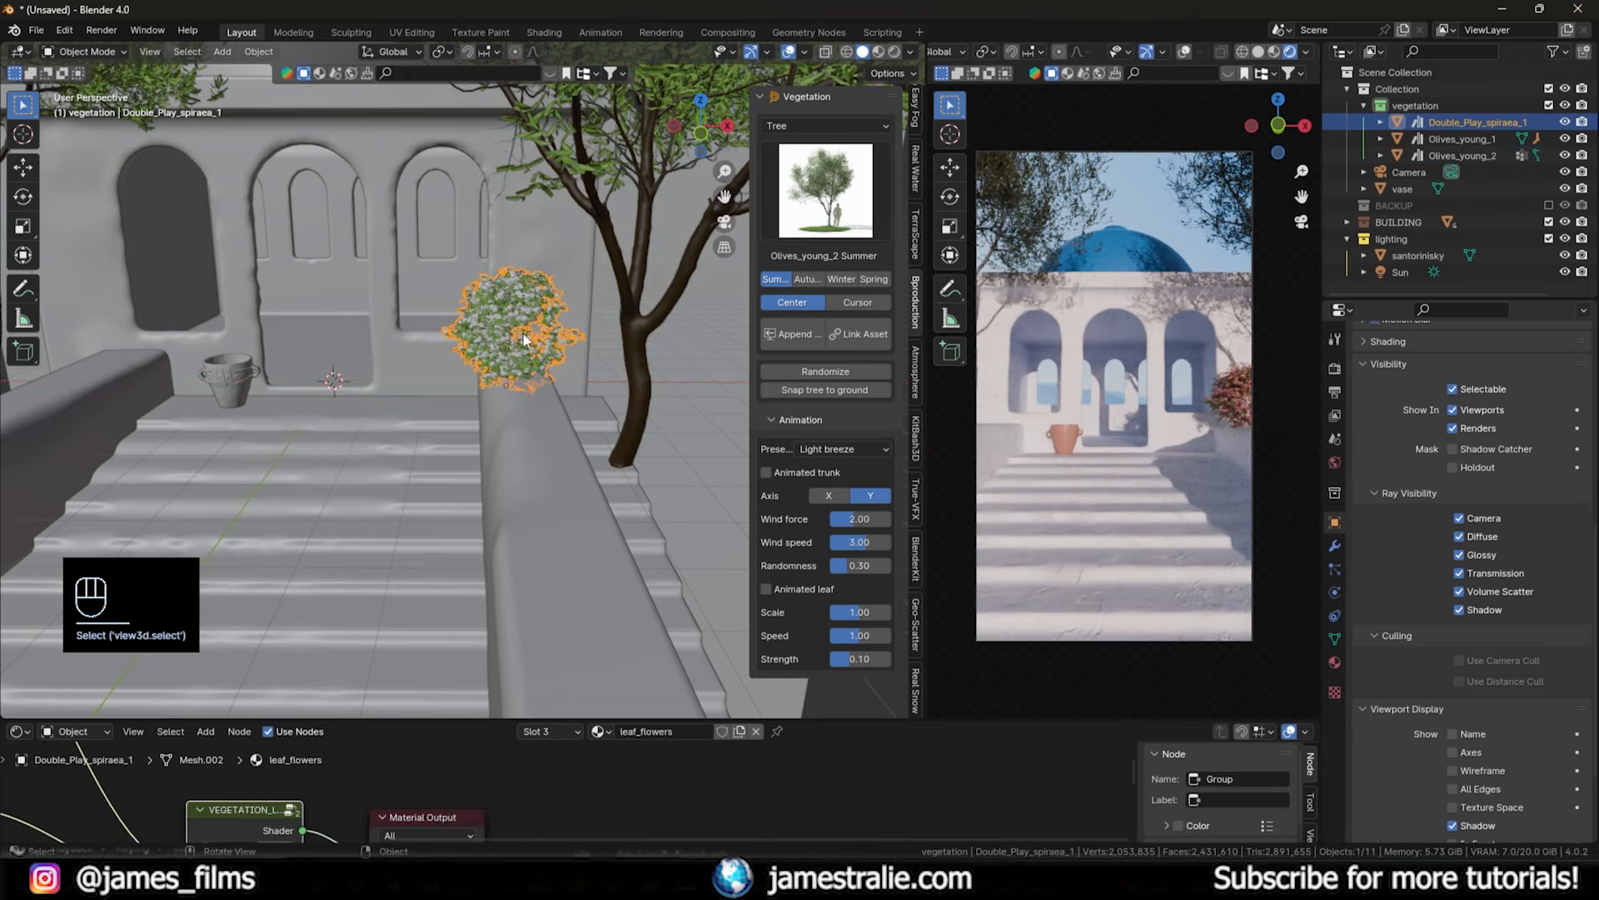
pyautogui.hotkey('alt', 'd')
pyautogui.rightClick(591, 377)
pyautogui.keyDown('shift'); pyautogui.moveTo(591, 376); pyautogui.dragTo(697, 356, button='middle'); pyautogui.keyUp('shift')
pyautogui.press('g')
pyautogui.hotkey('shift', 'z')
pyautogui.click(329, 344)
# - Freely rotate the duplicated spiraea bush and reposition it horizontally on the left stair wall
pyautogui.press('r')
pyautogui.press('r')
pyautogui.press('g')
pyautogui.hotkey('shift', 'z')
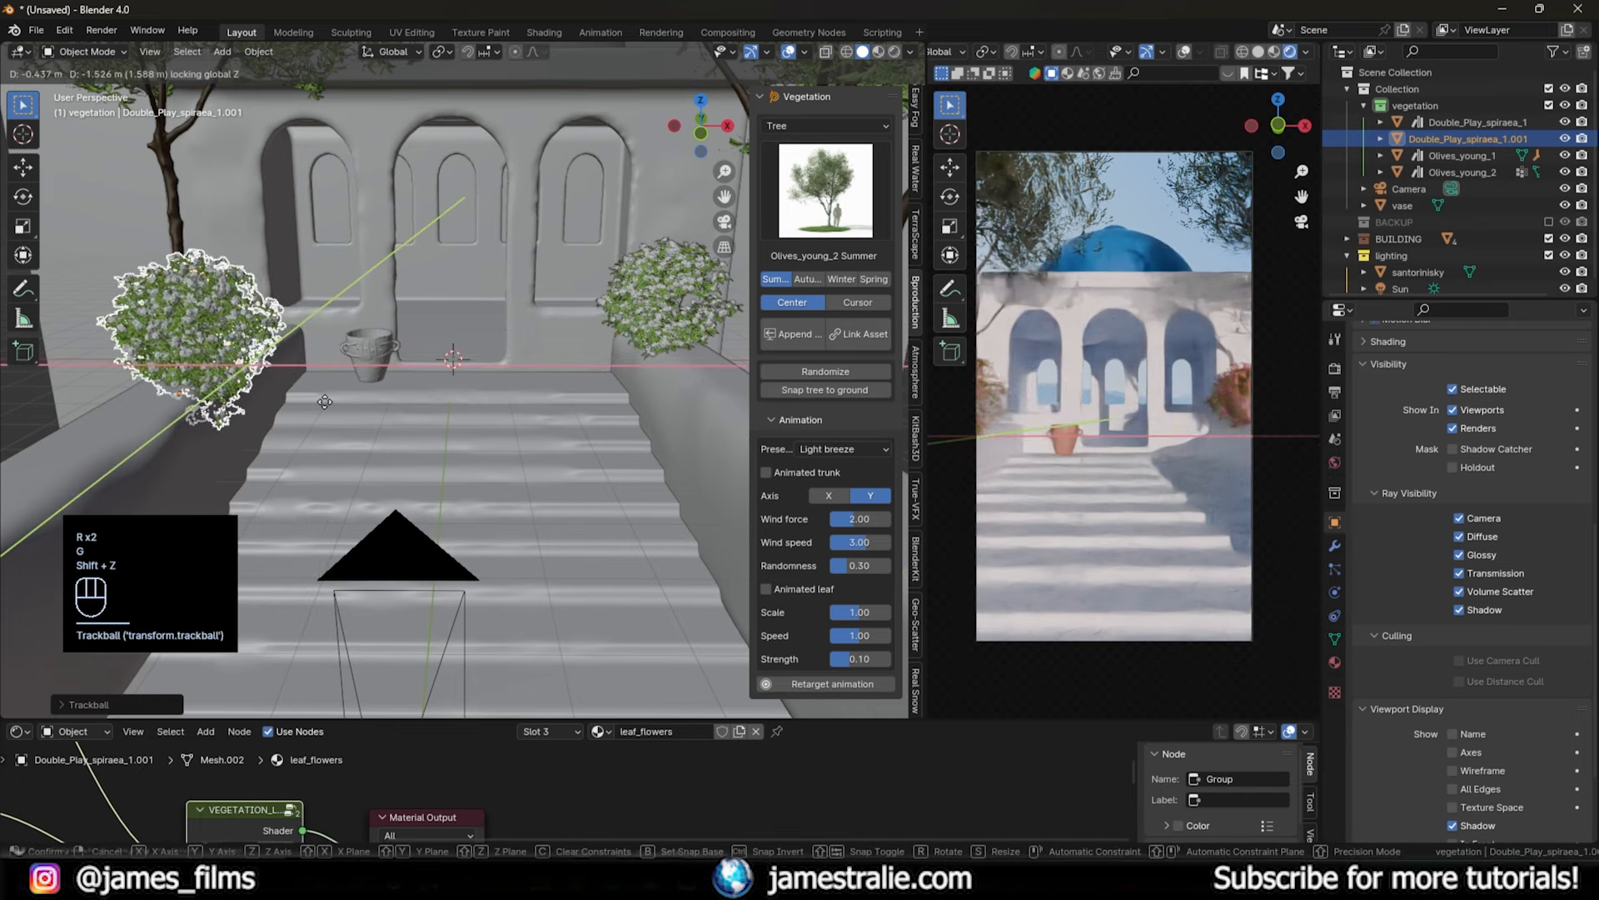
pyautogui.click(324, 401)
# - Make another linked duplicate of the left spiraea bush, resize it and move it horizontally behind the first one
pyautogui.hotkey('alt', 'd')
pyautogui.press('g')
pyautogui.hotkey('shift', 'z')
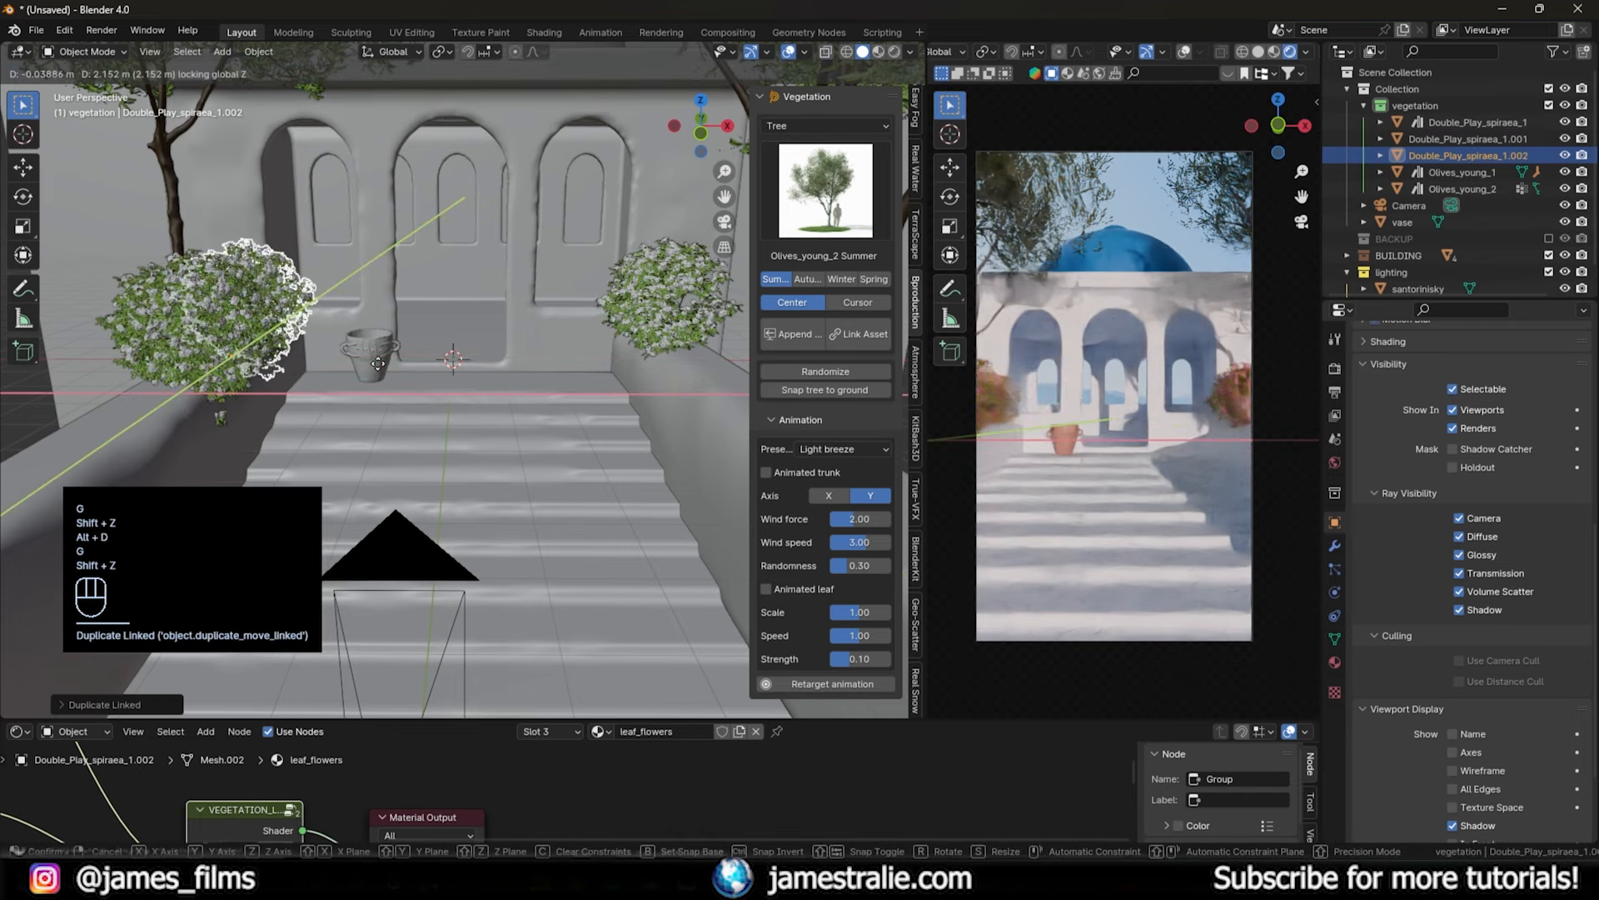
pyautogui.press('s')
pyautogui.click(420, 348)
pyautogui.press('g')
pyautogui.hotkey('shift', 'z')
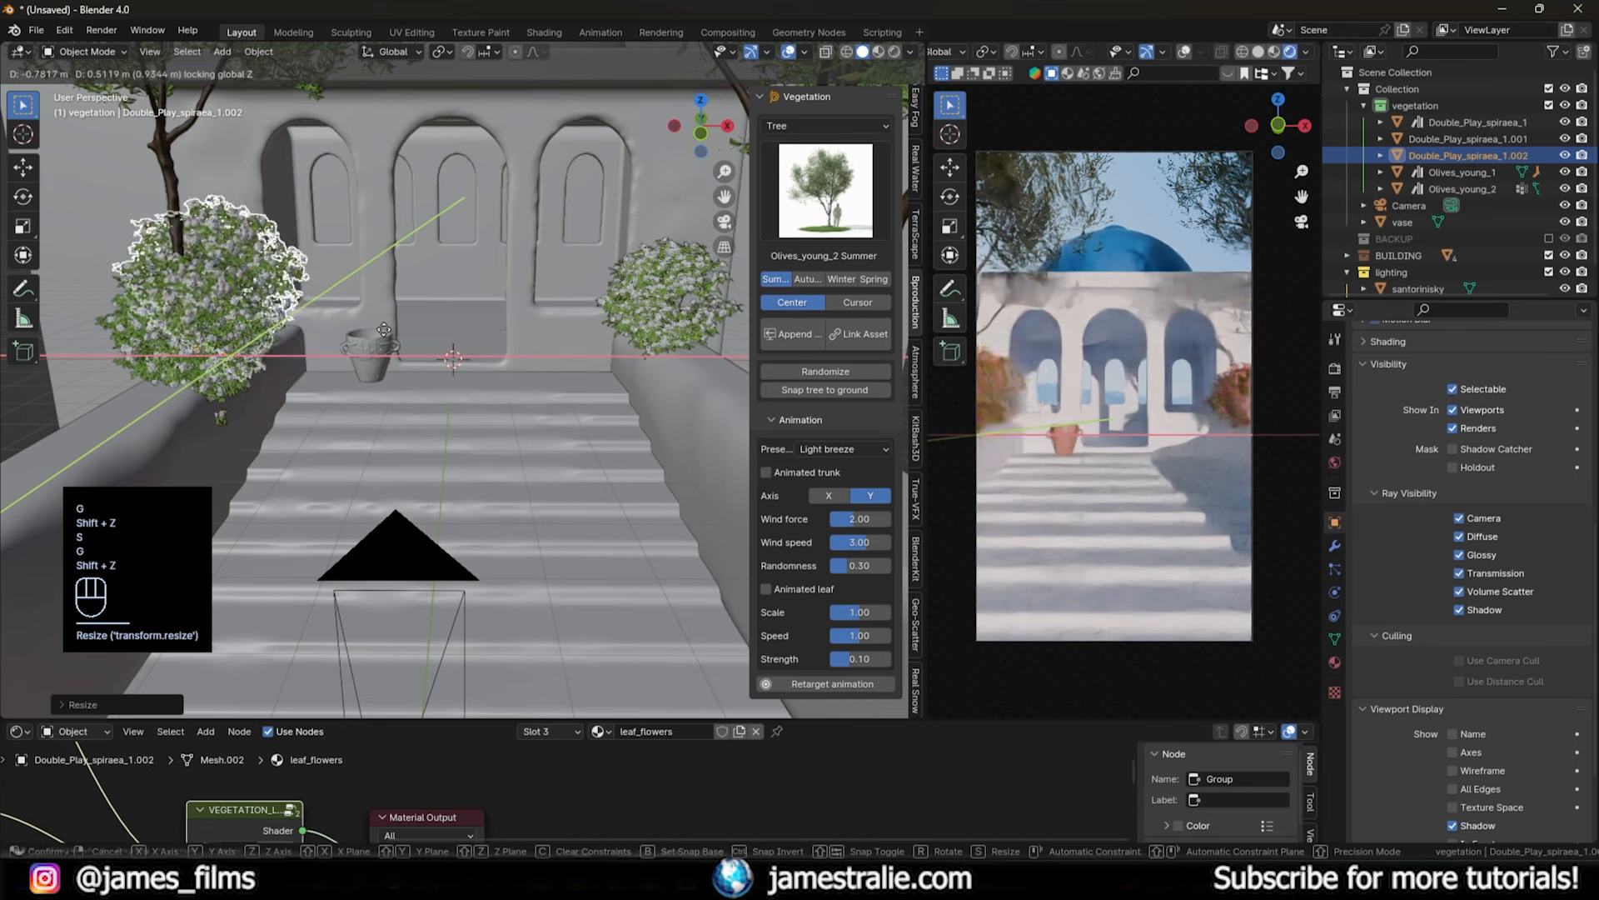
pyautogui.click(355, 334)
# - Append Vine_plant_6 Summer from the Vegetation library's Climber category and scale it up
pyautogui.click(867, 170)
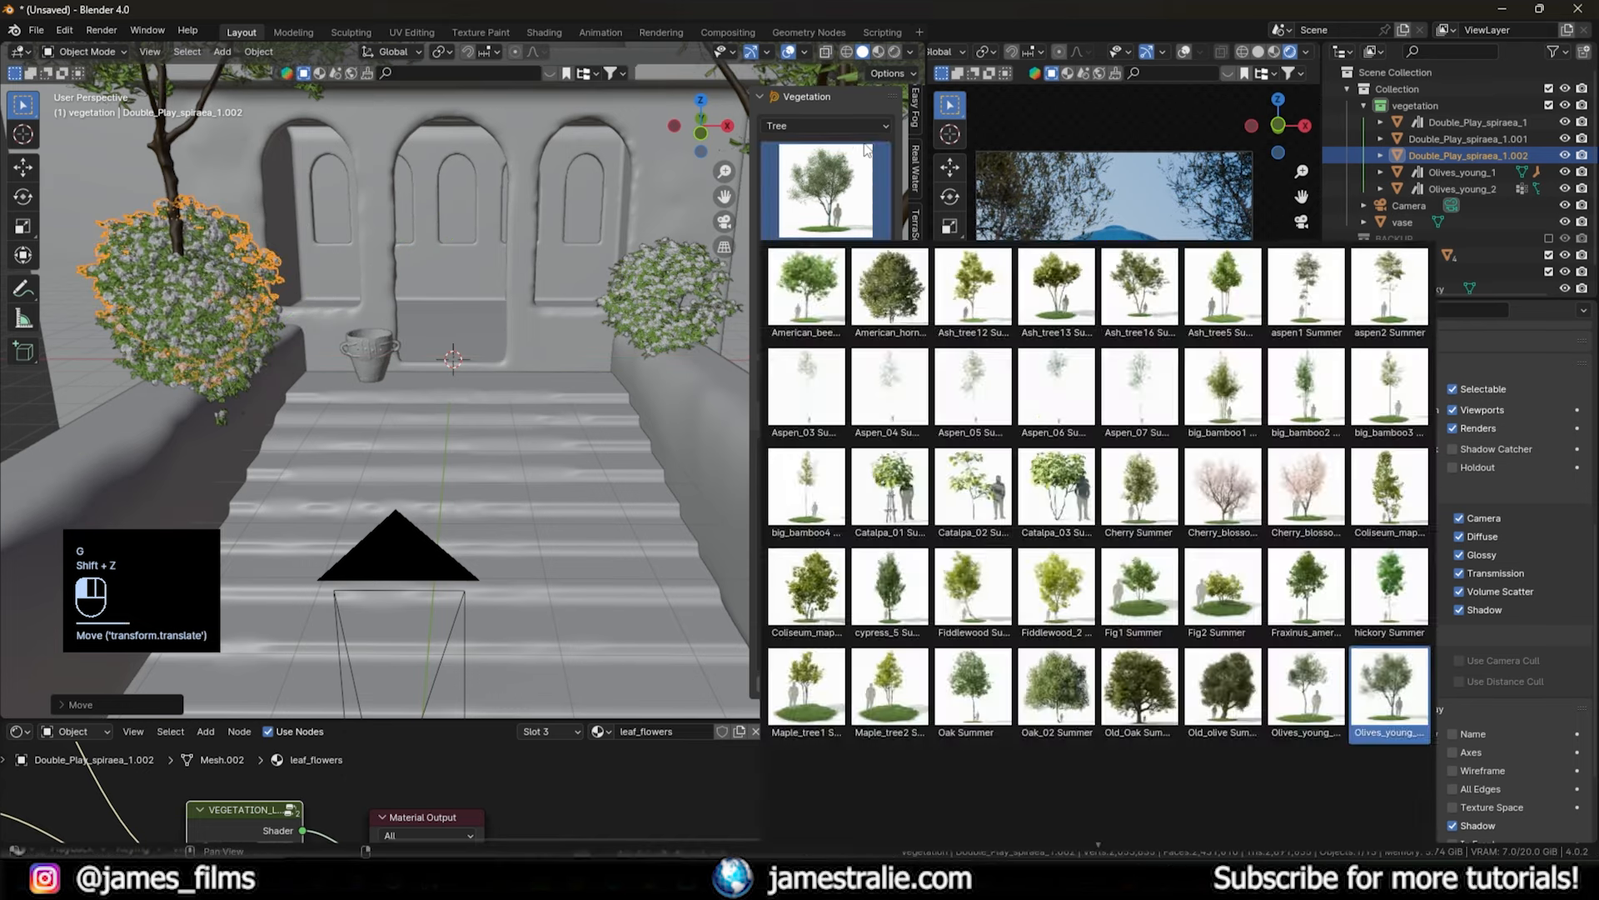
pyautogui.click(863, 129)
pyautogui.click(831, 182)
pyautogui.click(837, 184)
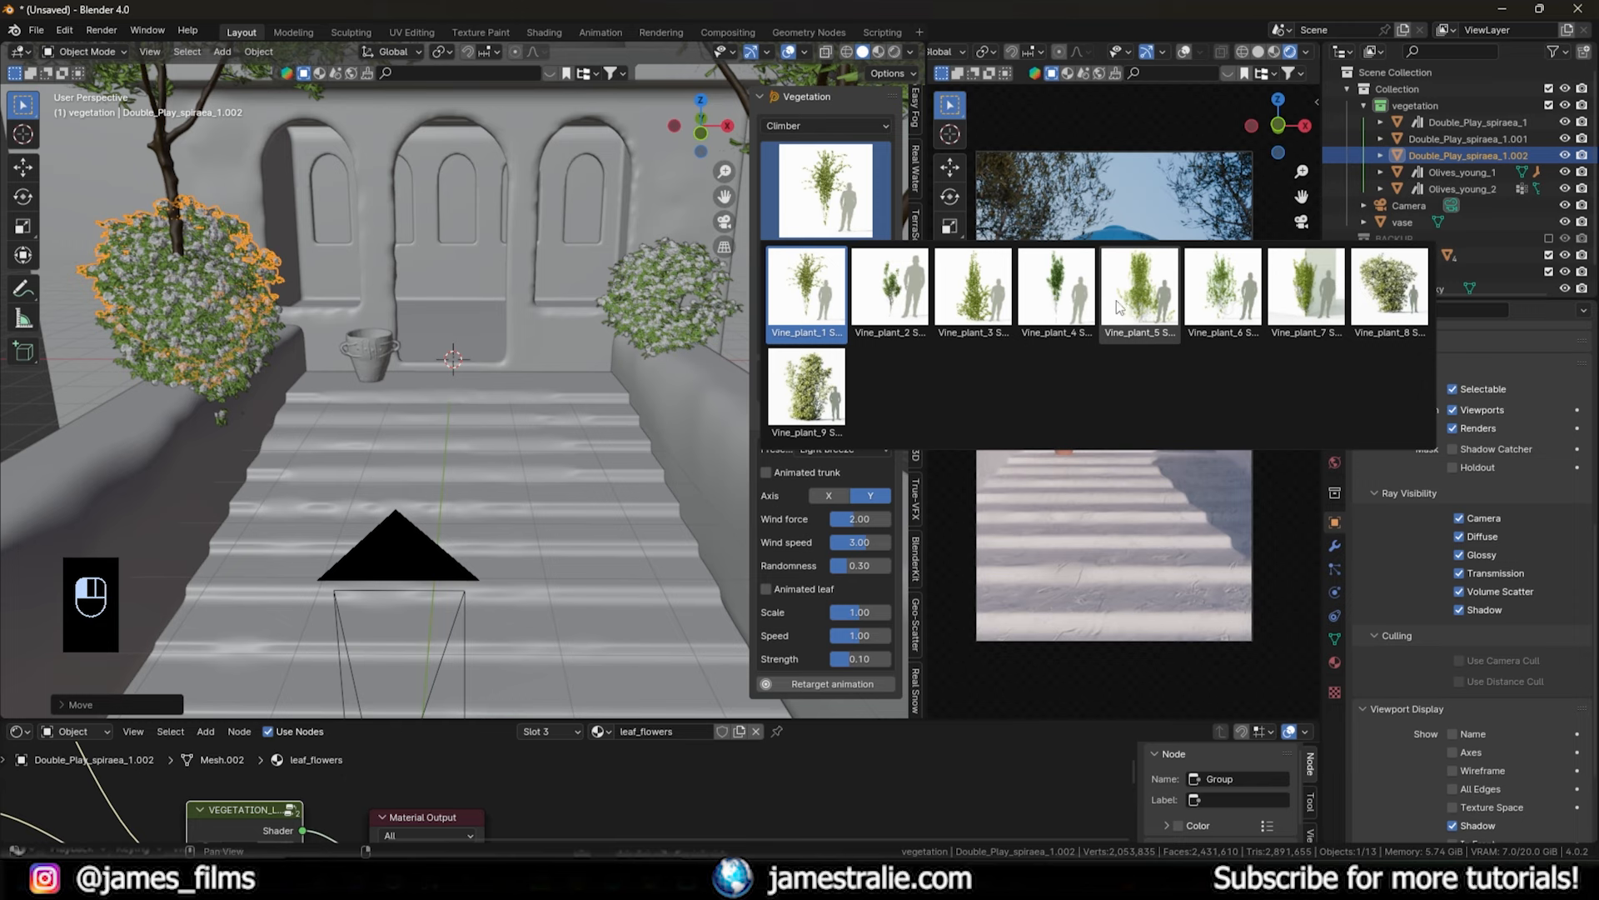
pyautogui.click(1222, 291)
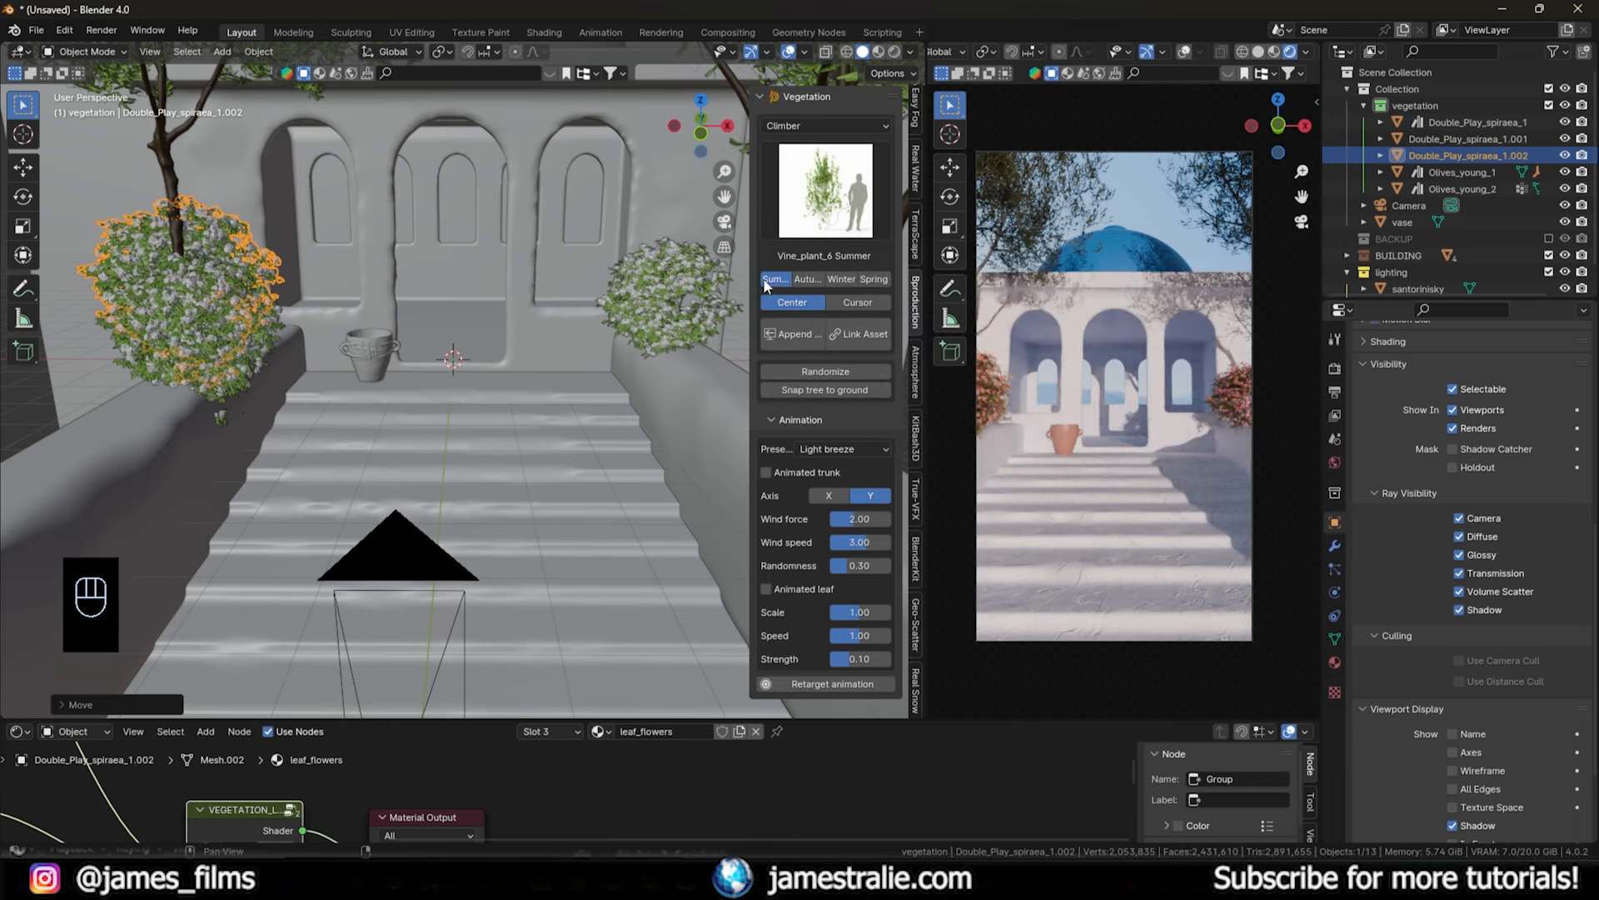
pyautogui.click(799, 337)
pyautogui.press('s')
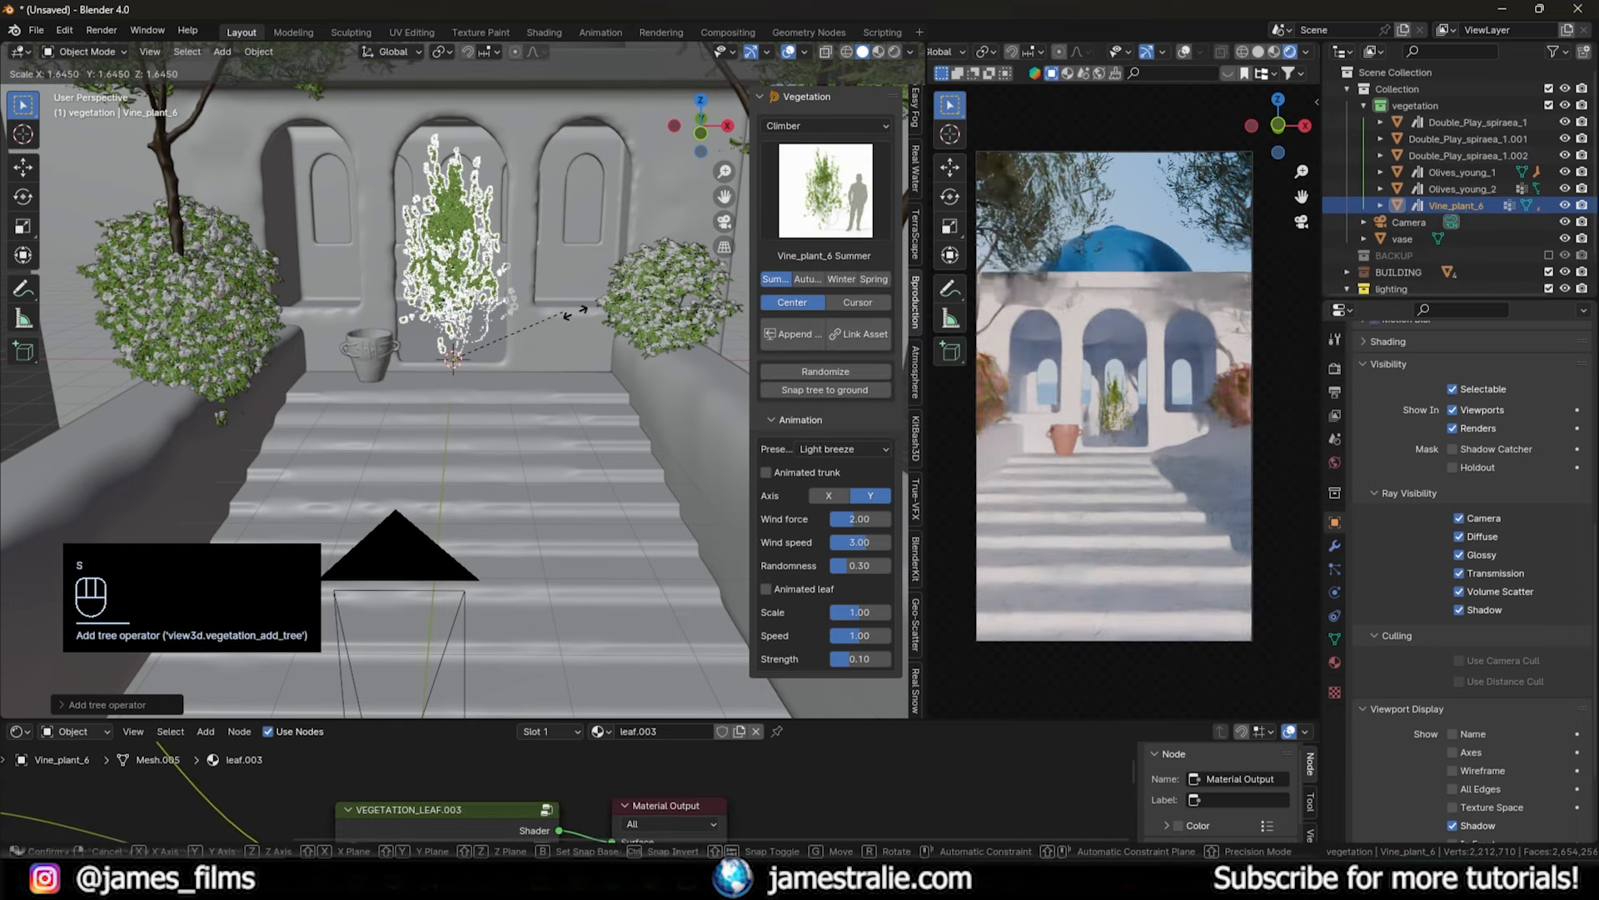
pyautogui.click(615, 315)
# - Move the Vine_plant_6 climber horizontally to the upper end of the right stair wall and adjust its size
pyautogui.press('g')
pyautogui.hotkey('shift', 'z')
pyautogui.click(836, 346)
pyautogui.keyDown('shift'); pyautogui.moveTo(671, 357); pyautogui.dragTo(509, 403, button='middle'); pyautogui.keyUp('shift')
pyautogui.press('s')
pyautogui.click(601, 316)
pyautogui.press('g')
pyautogui.hotkey('shift', 'z')
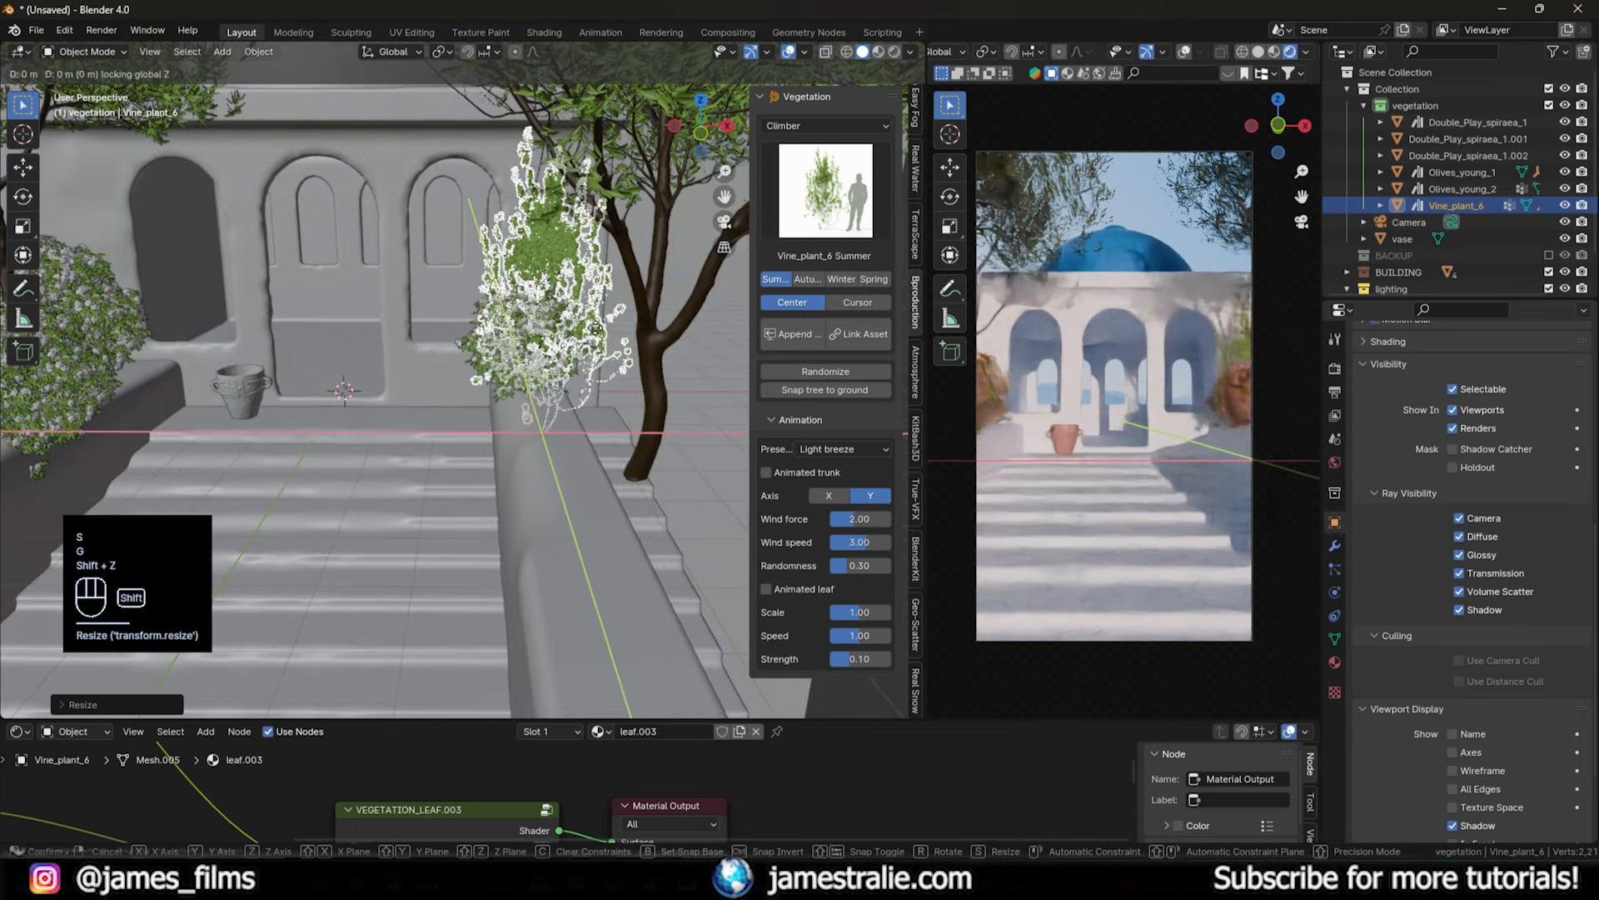
pyautogui.click(594, 303)
# - Lower the spiraea bush on the right stair wall along Z
pyautogui.click(553, 310)
pyautogui.press('g')
pyautogui.press('z')
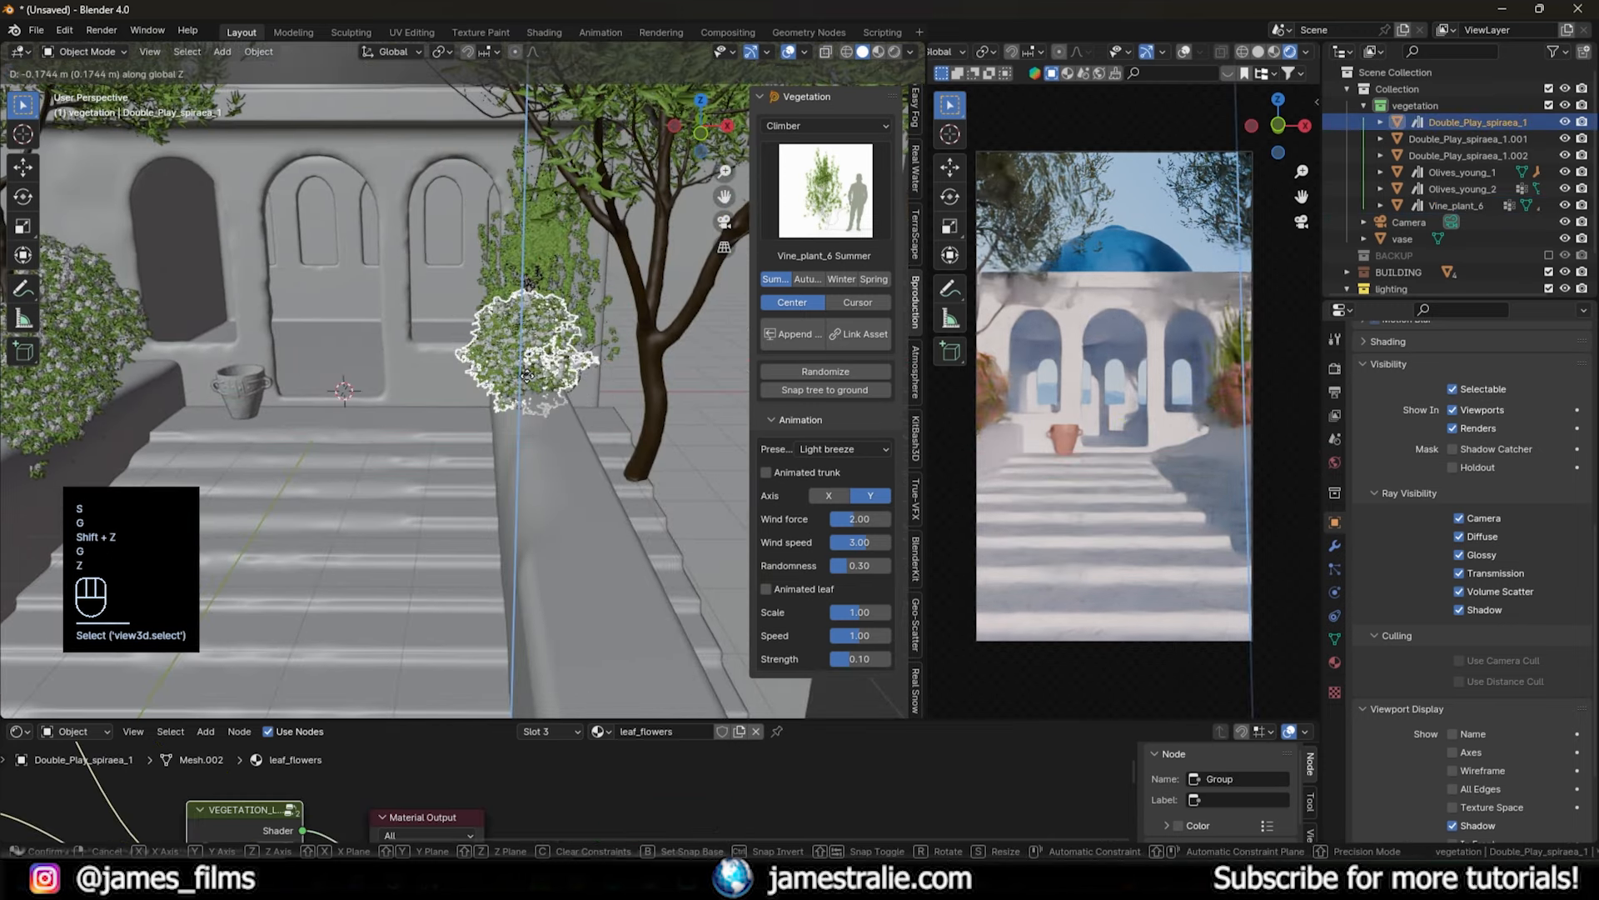
pyautogui.click(566, 363)
# - Raise the Vine_plant_6 climber along Z, enlarge it and shift it horizontally against the building's right side
pyautogui.click(575, 327)
pyautogui.press('g')
pyautogui.press('z')
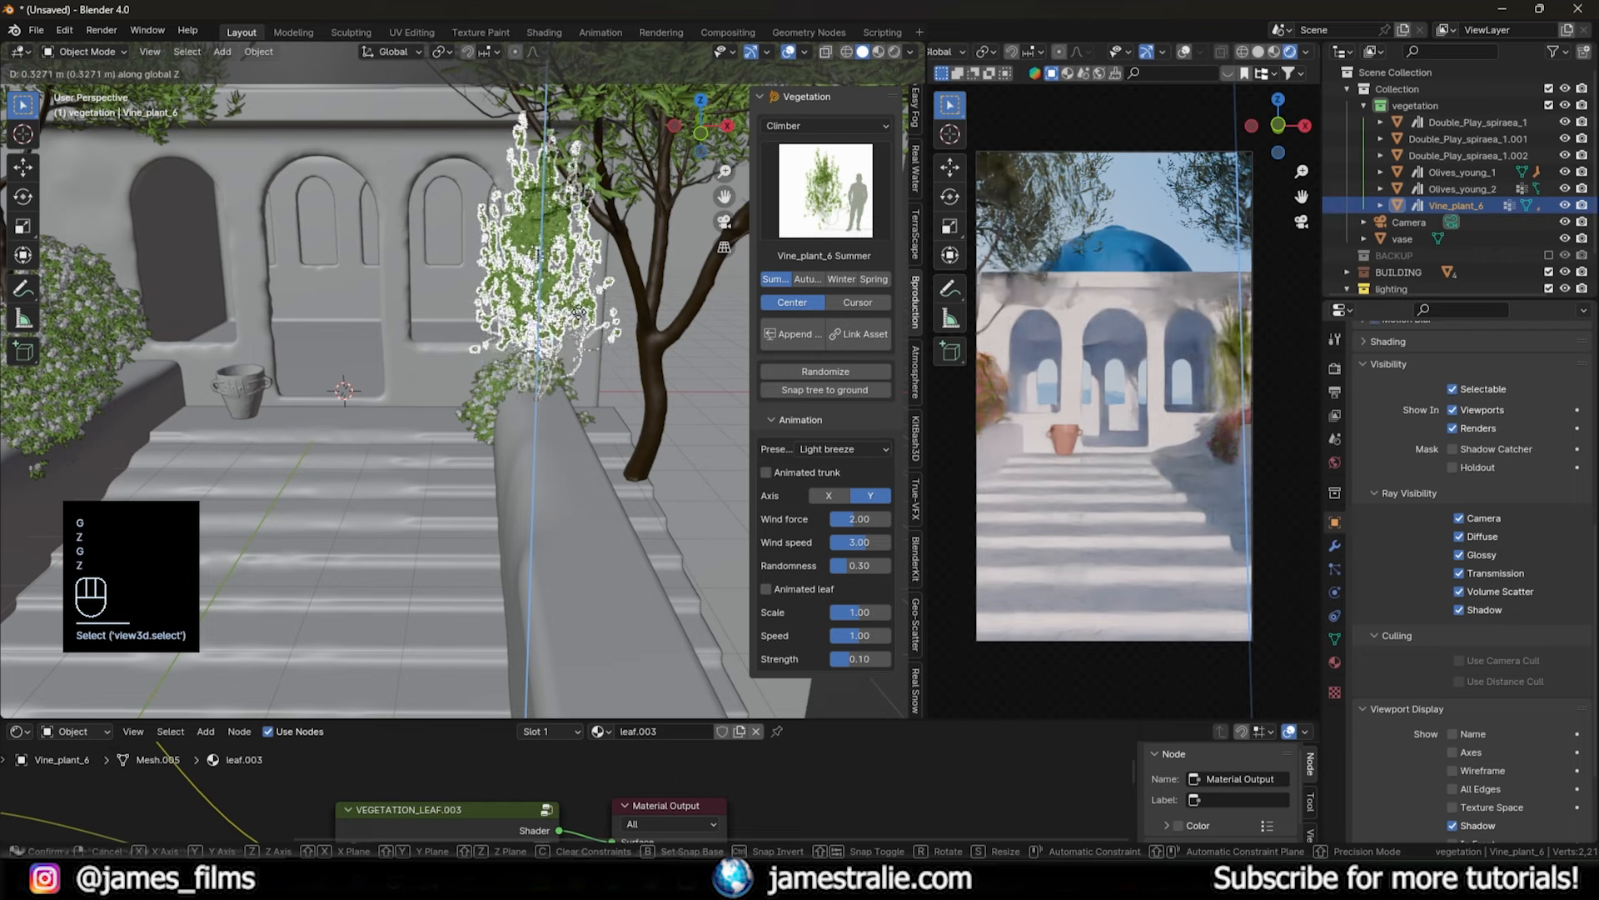
pyautogui.click(581, 313)
pyautogui.press('s')
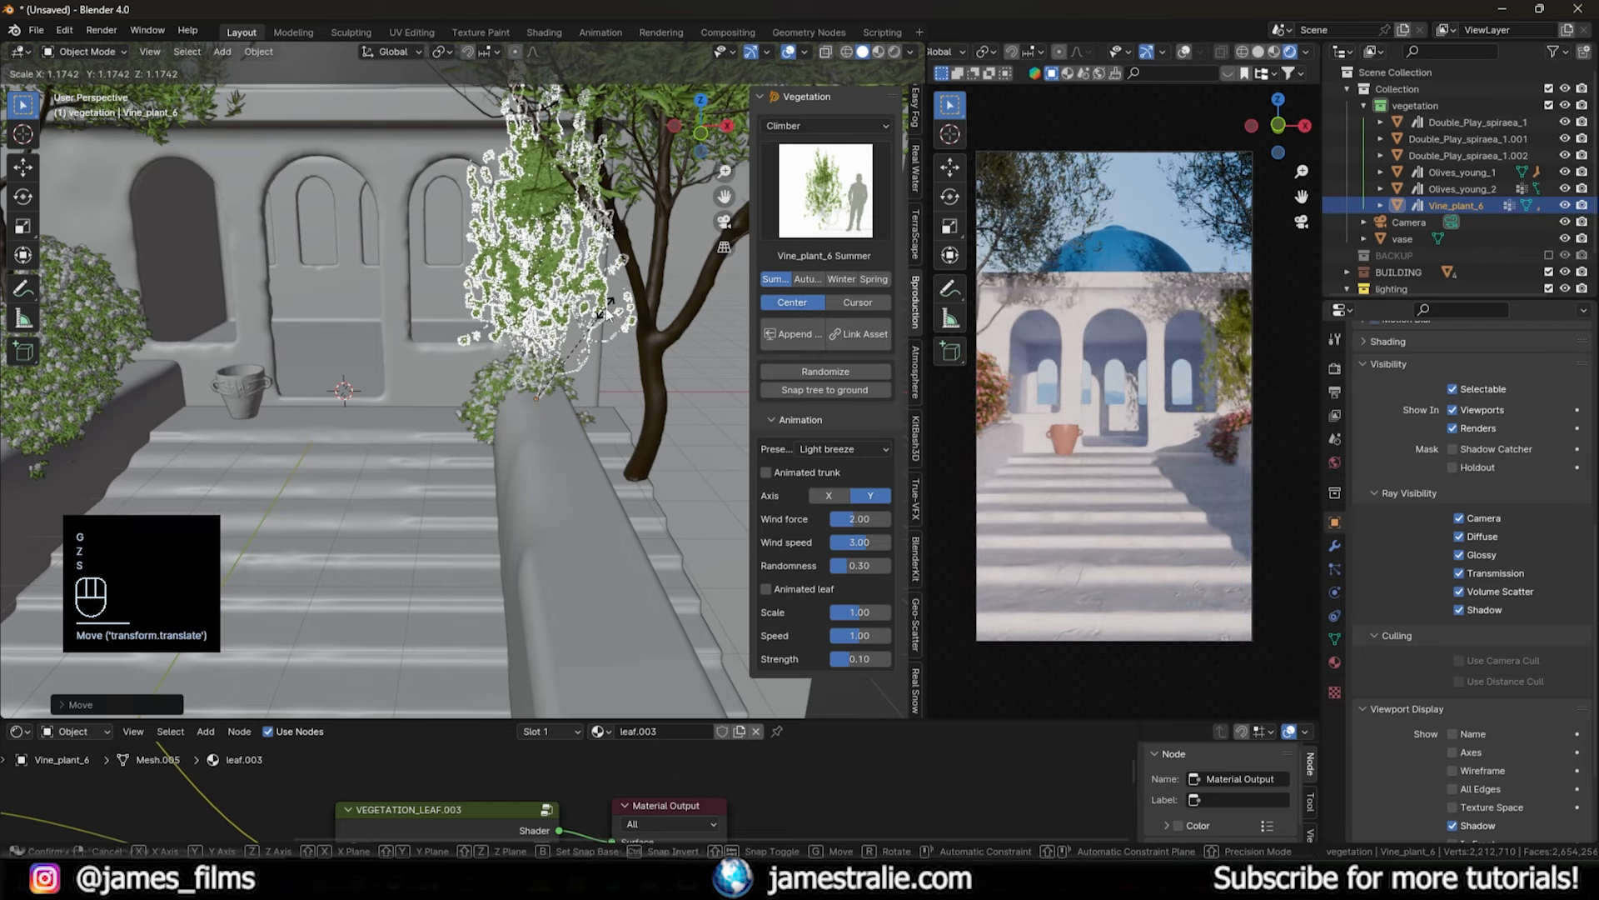
pyautogui.click(607, 310)
pyautogui.press('g')
pyautogui.hotkey('shift', 'z')
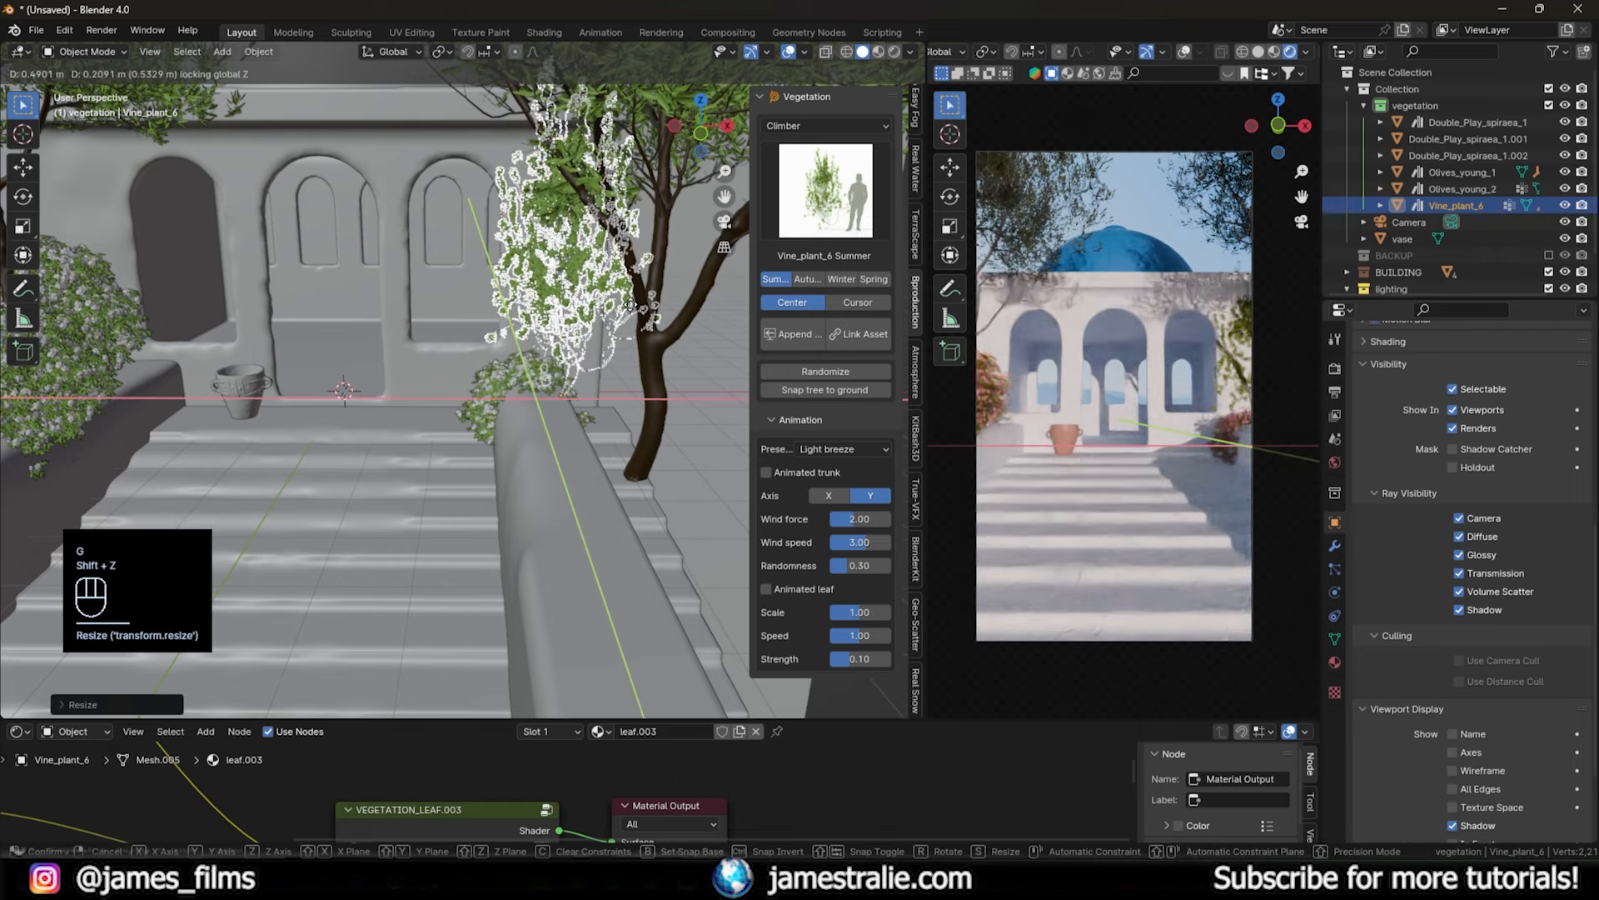
pyautogui.click(618, 305)
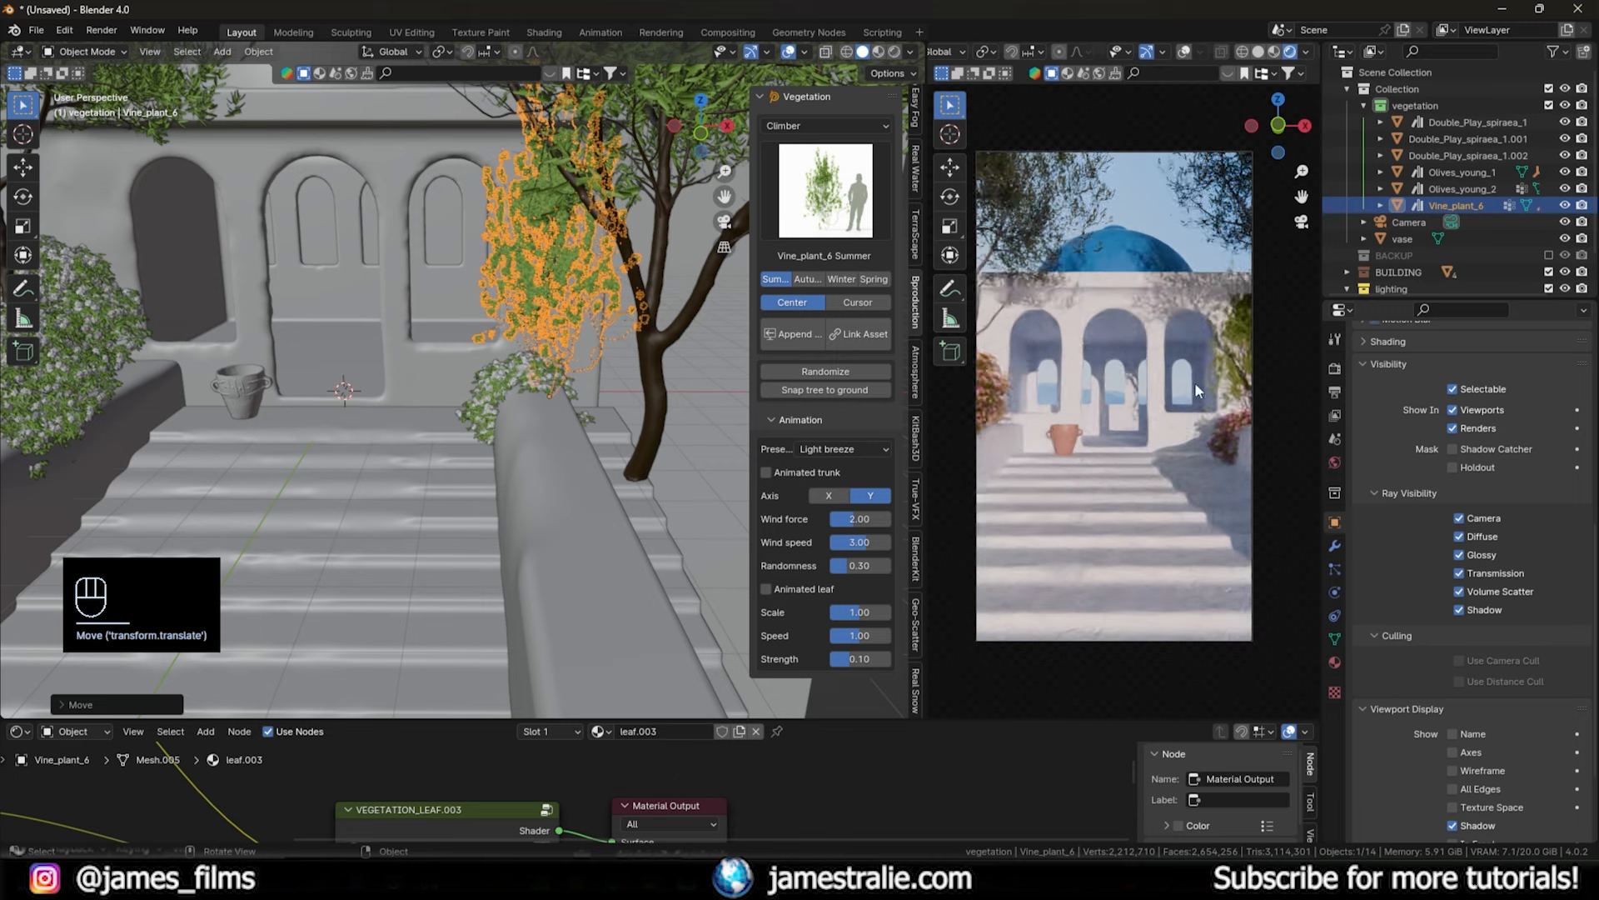
# - Raise the right spiraea bush along Z to the top of the vine and scale it down
pyautogui.scroll(4, 1194, 381)
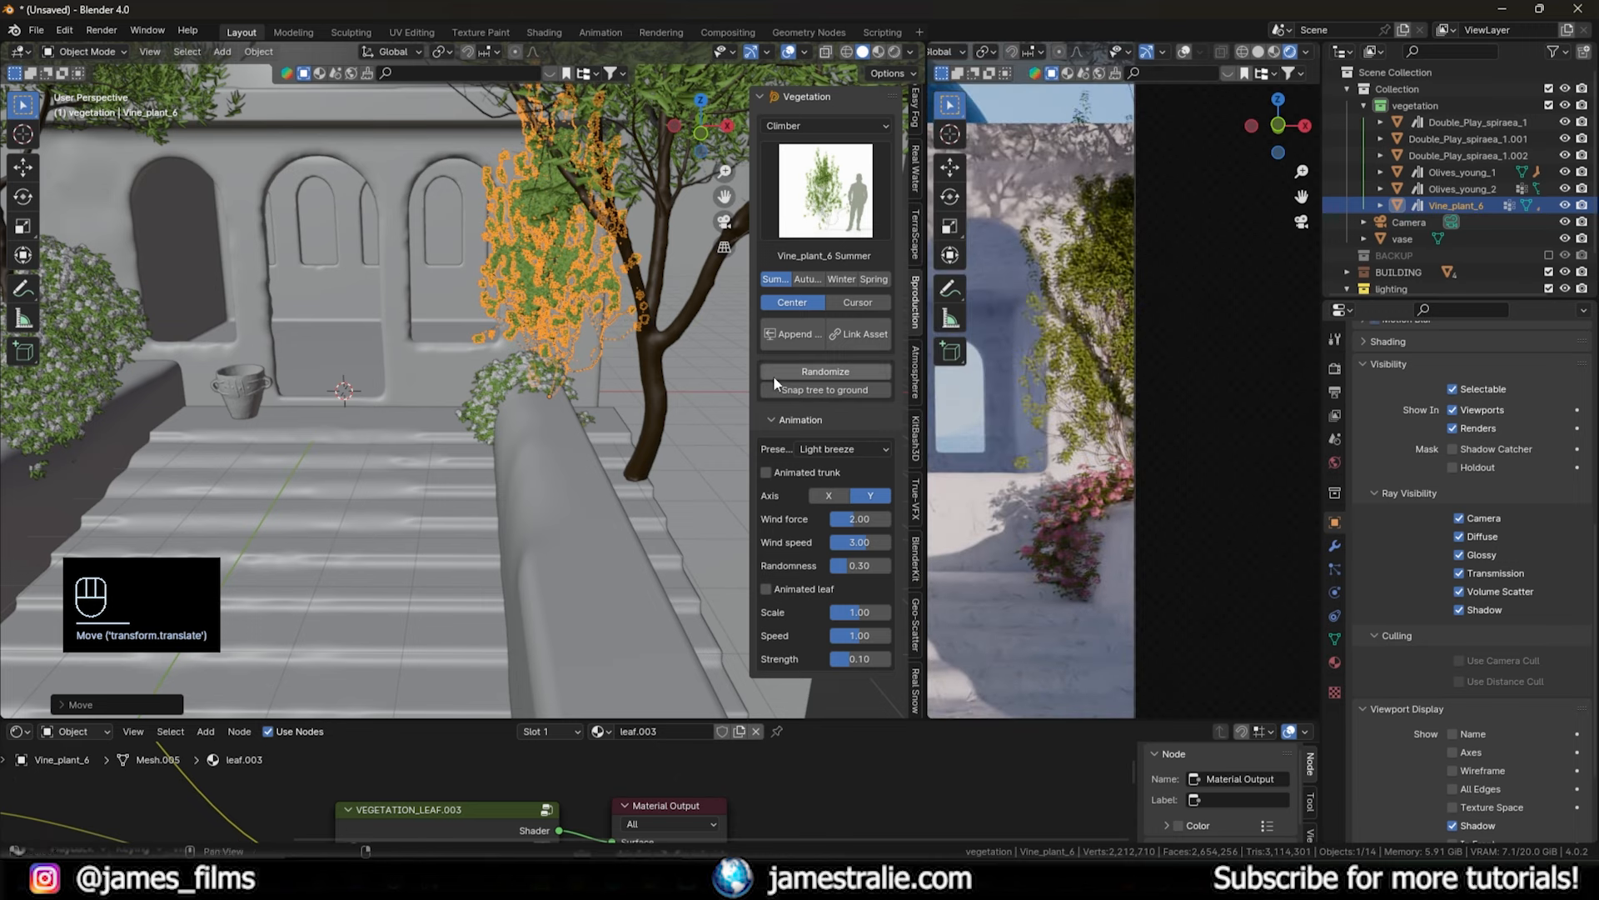
pyautogui.scroll(3, 1006, 327)
pyautogui.click(524, 393)
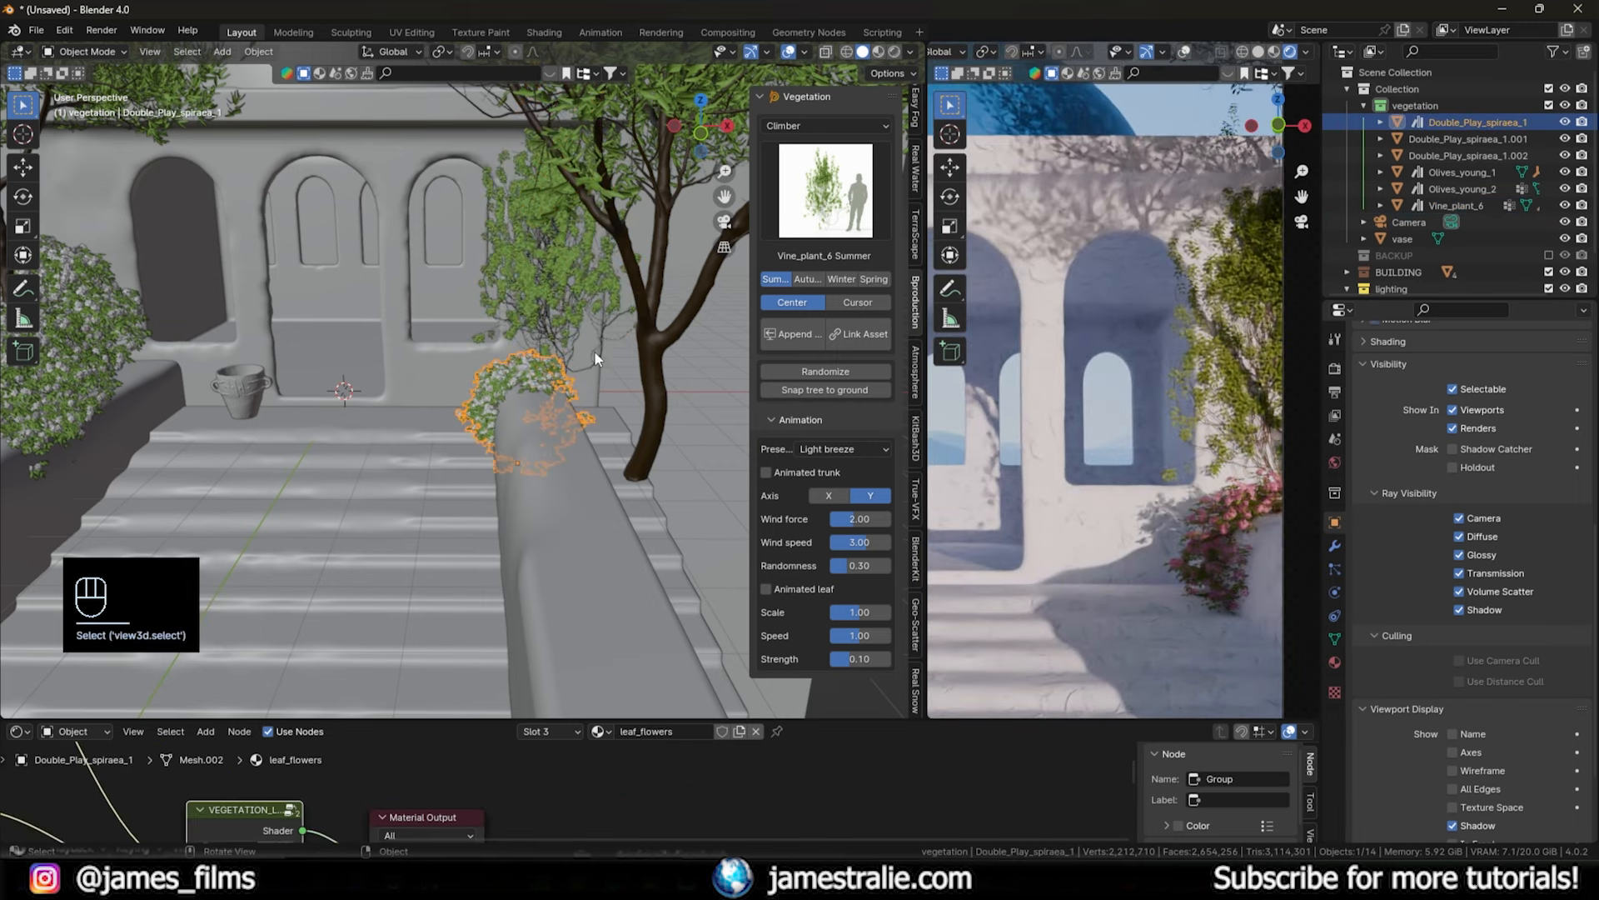
pyautogui.press('g')
pyautogui.press('z')
pyautogui.click(638, 128)
pyautogui.press('s')
pyautogui.press('s')
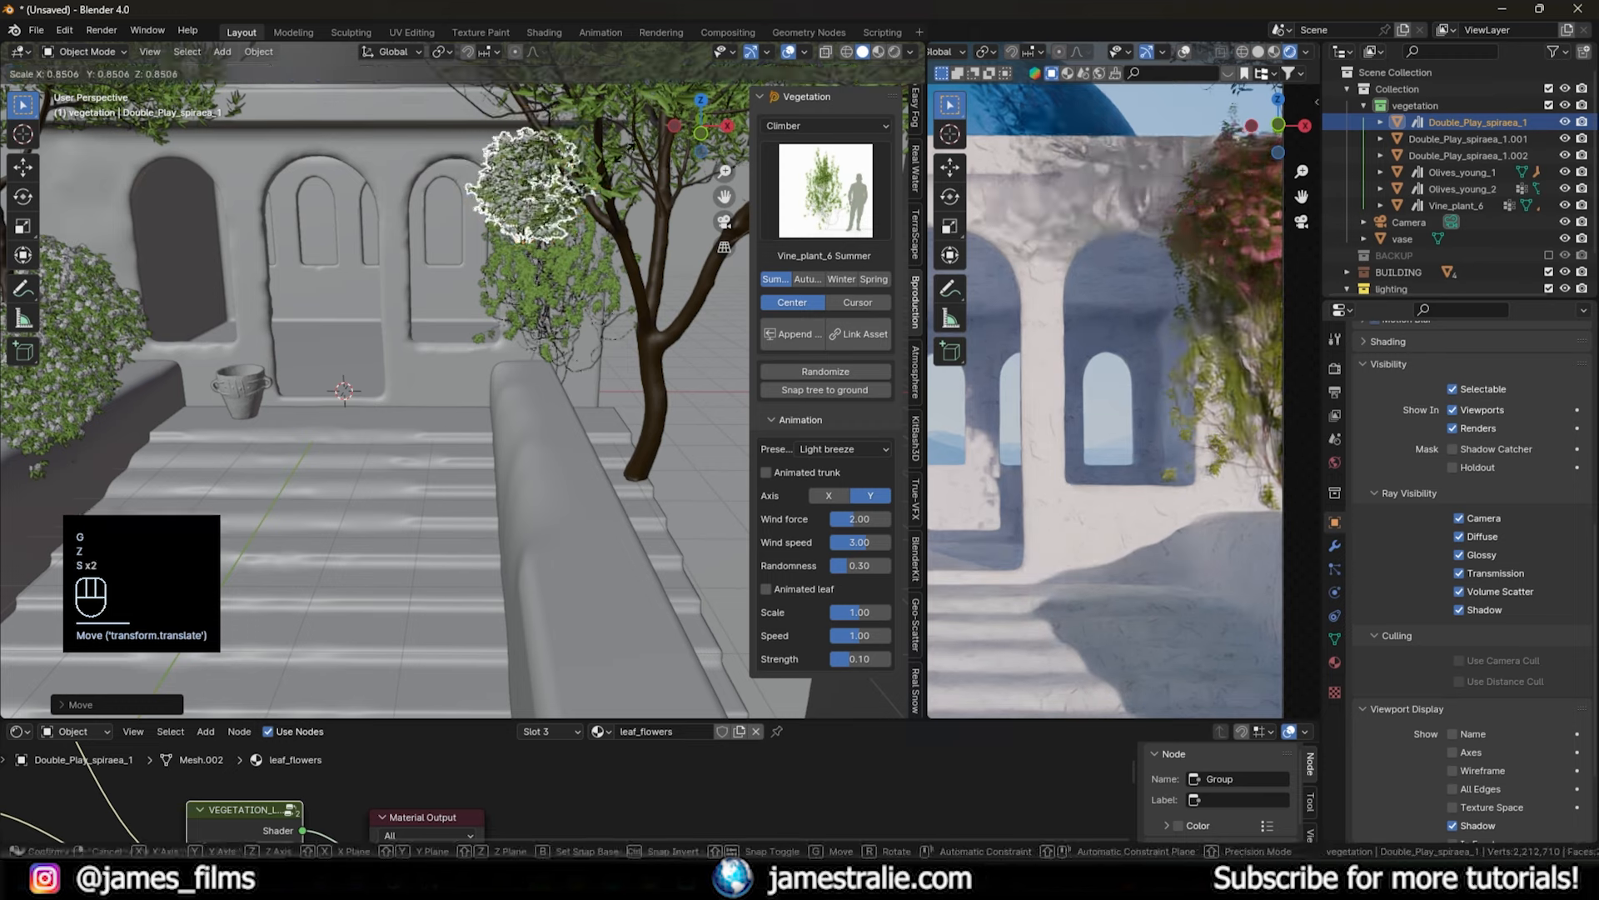
pyautogui.click(623, 158)
# - Freely rotate the raised spiraea bush, enlarge it and move it horizontally so it blends into the vine's top
pyautogui.press('r')
pyautogui.press('r')
pyautogui.click(603, 206)
pyautogui.press('s')
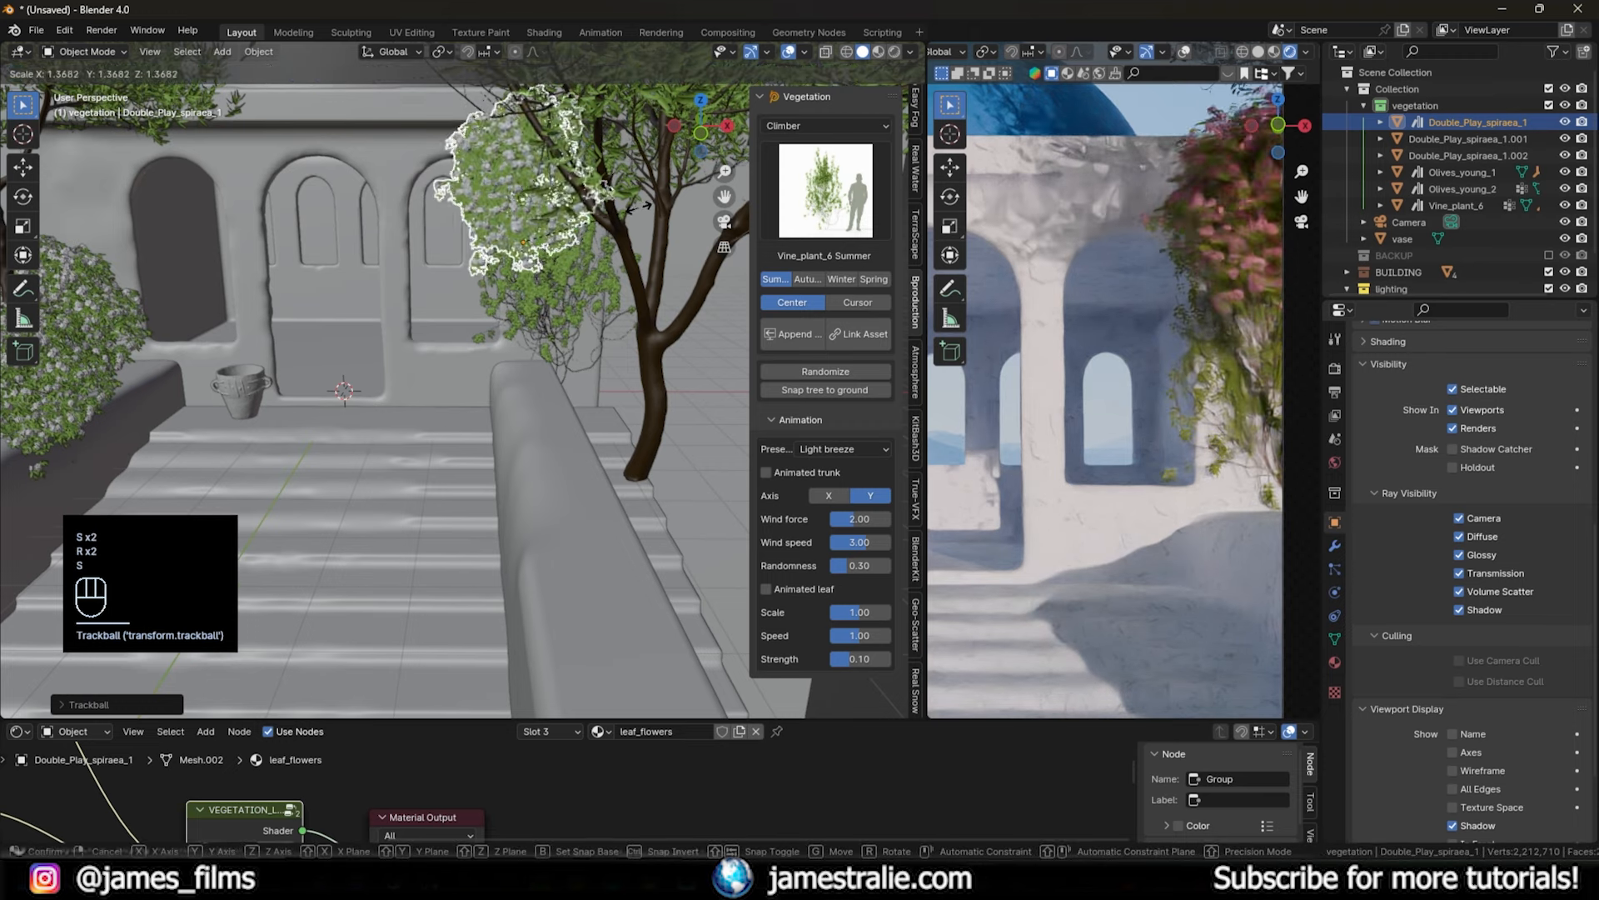
pyautogui.click(625, 205)
pyautogui.press('g')
pyautogui.hotkey('shift', 'z')
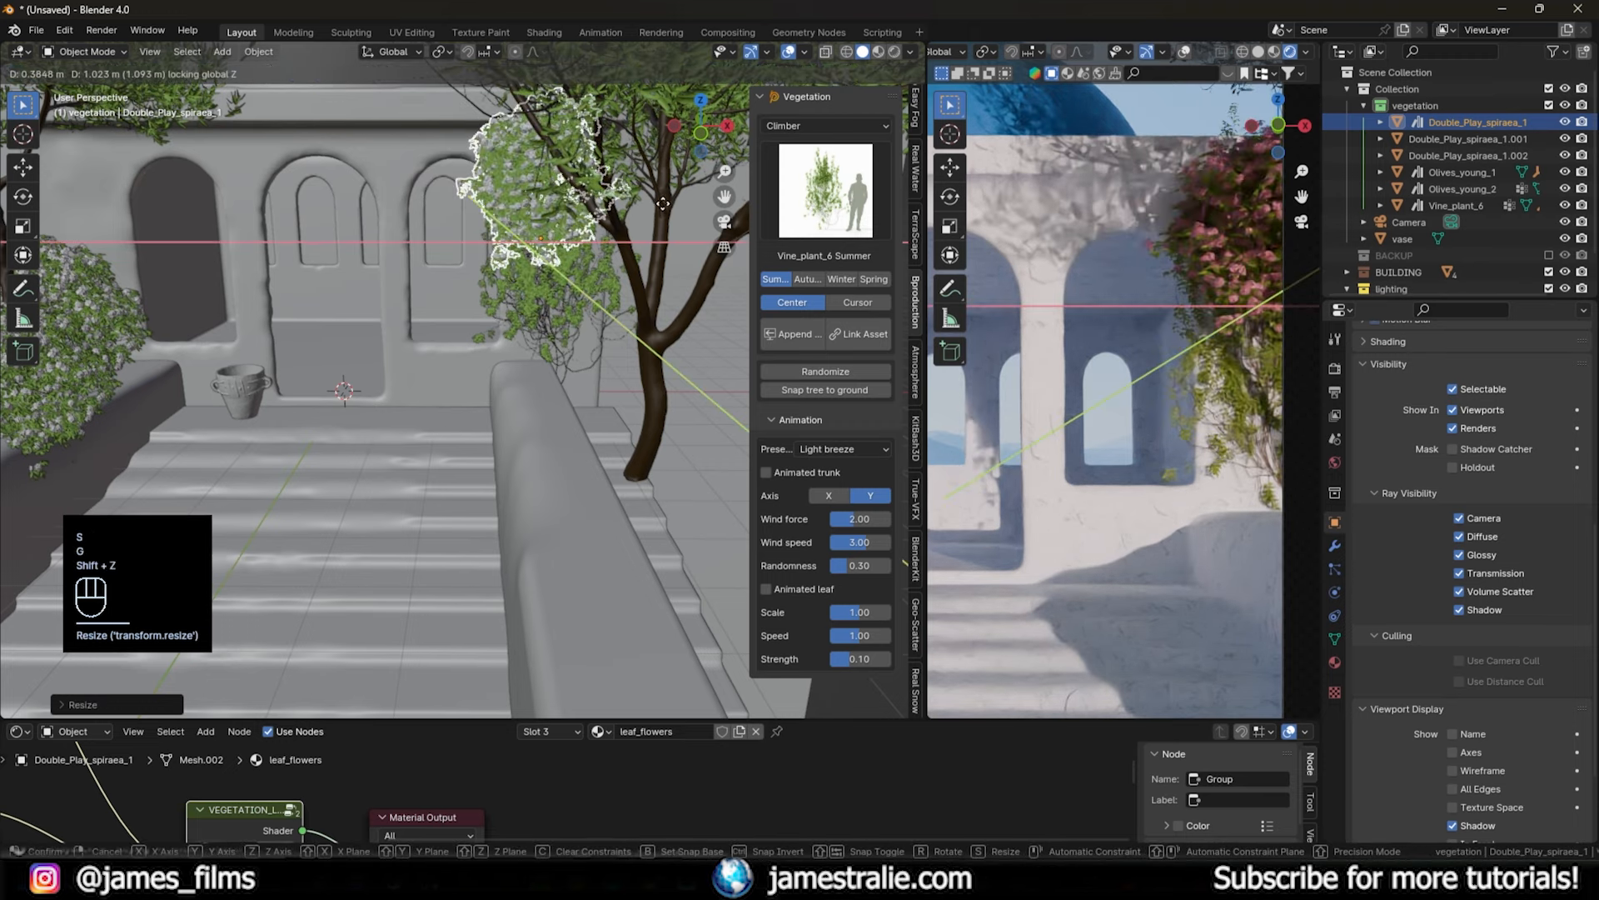
pyautogui.click(662, 201)
# - Append Vine_plant_7 Summer from the Climber category and scale it up to more than twice its size
pyautogui.click(825, 190)
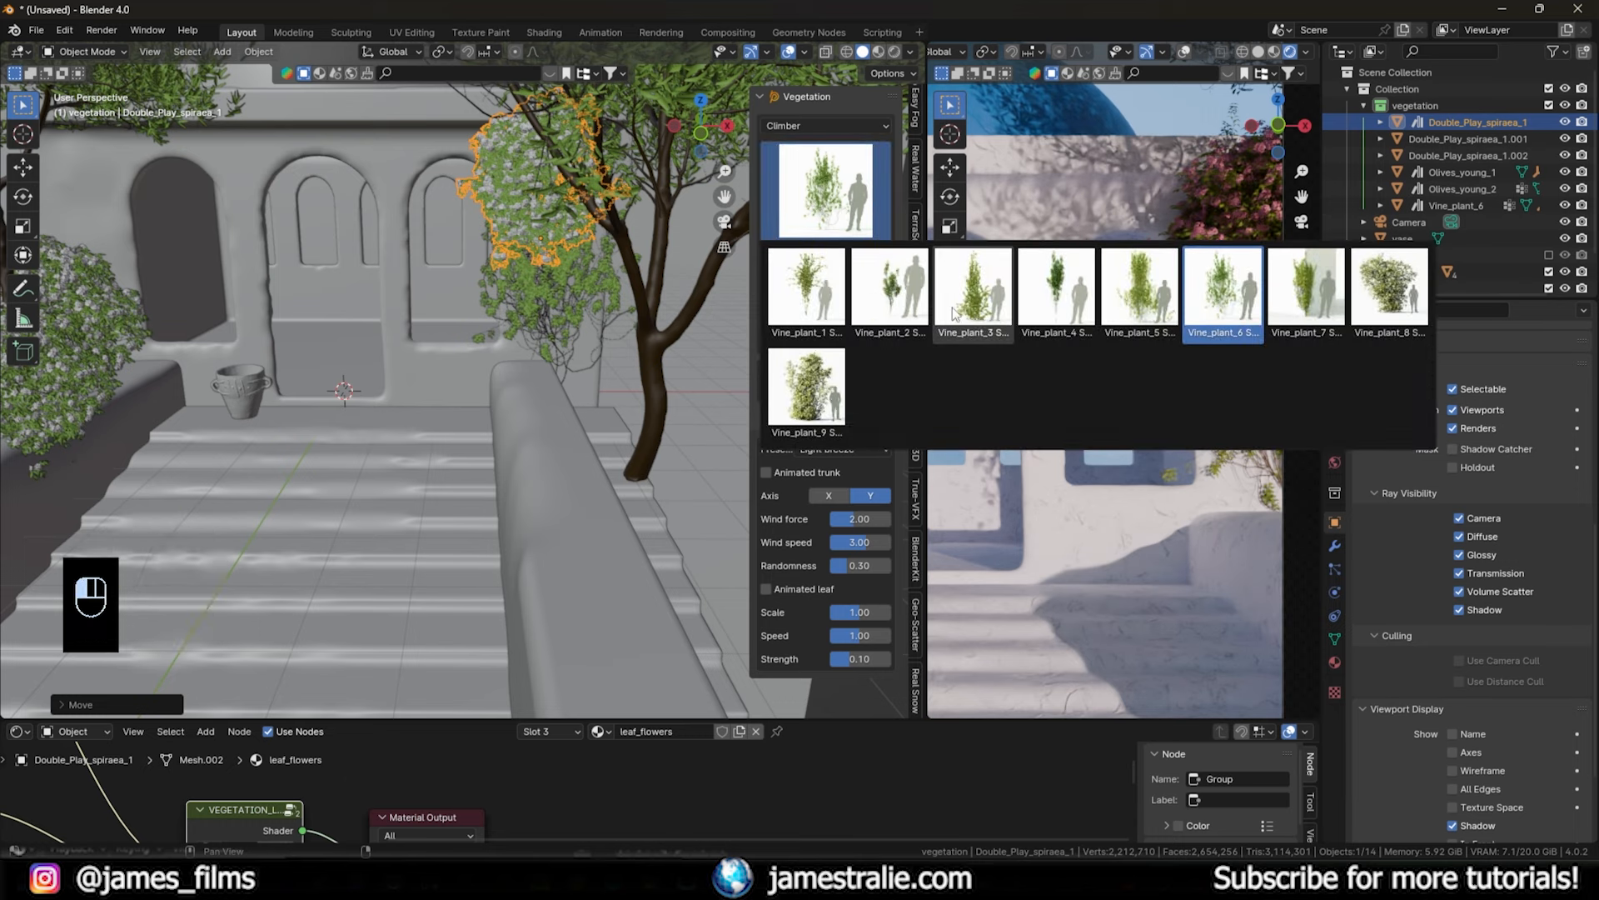
pyautogui.click(1286, 298)
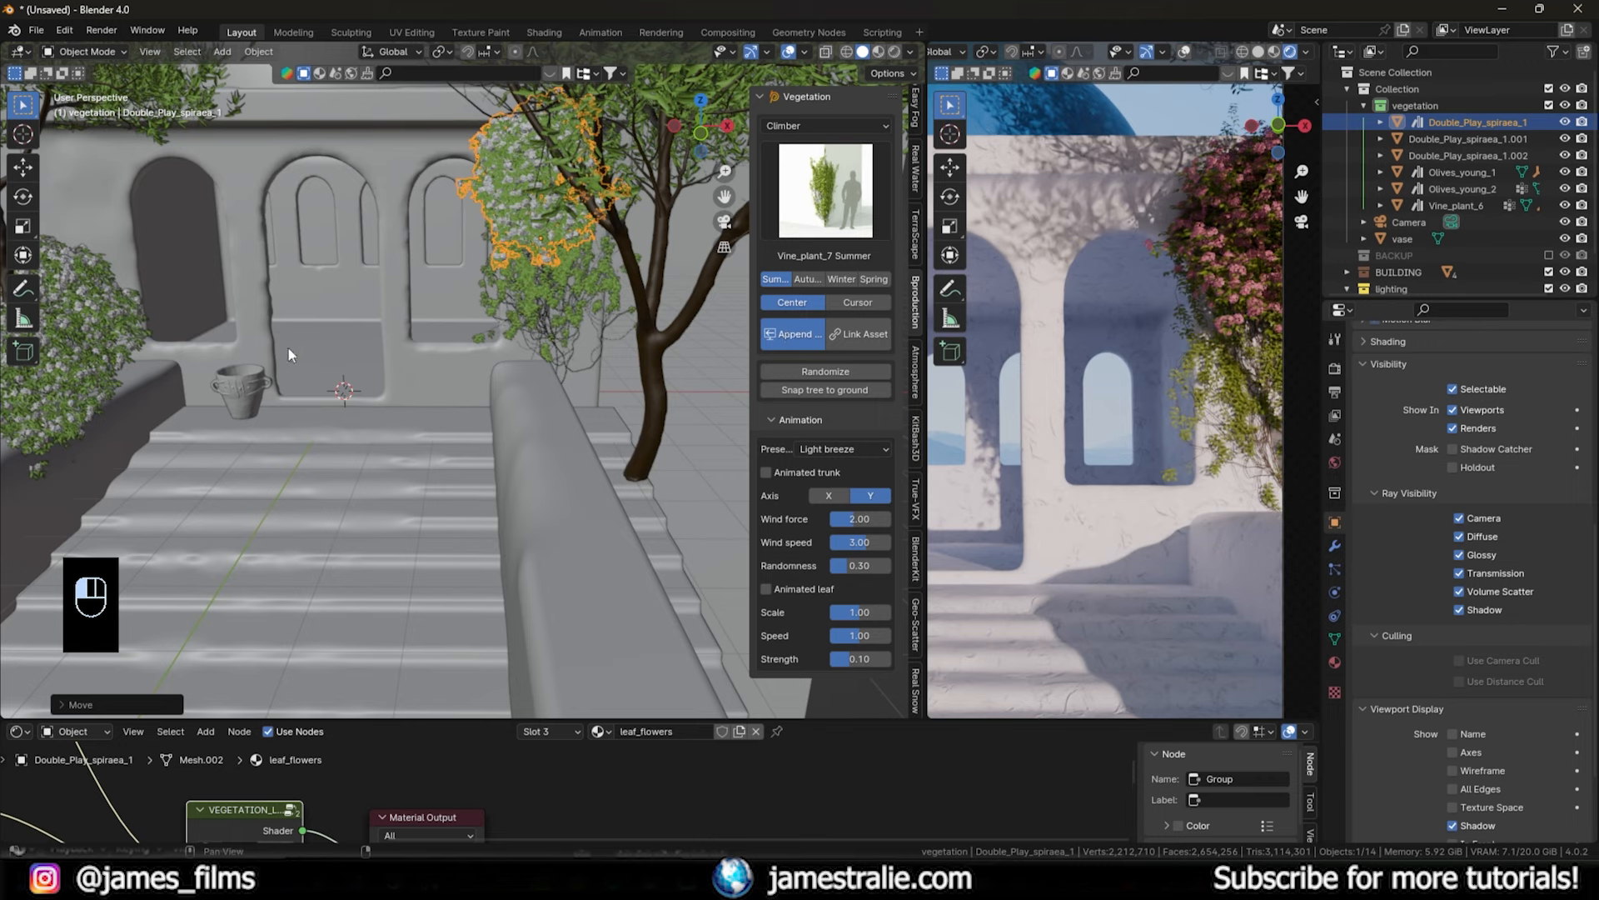
pyautogui.click(792, 333)
pyautogui.moveTo(725, 350); pyautogui.dragTo(648, 347, button='middle')
pyautogui.press('s')
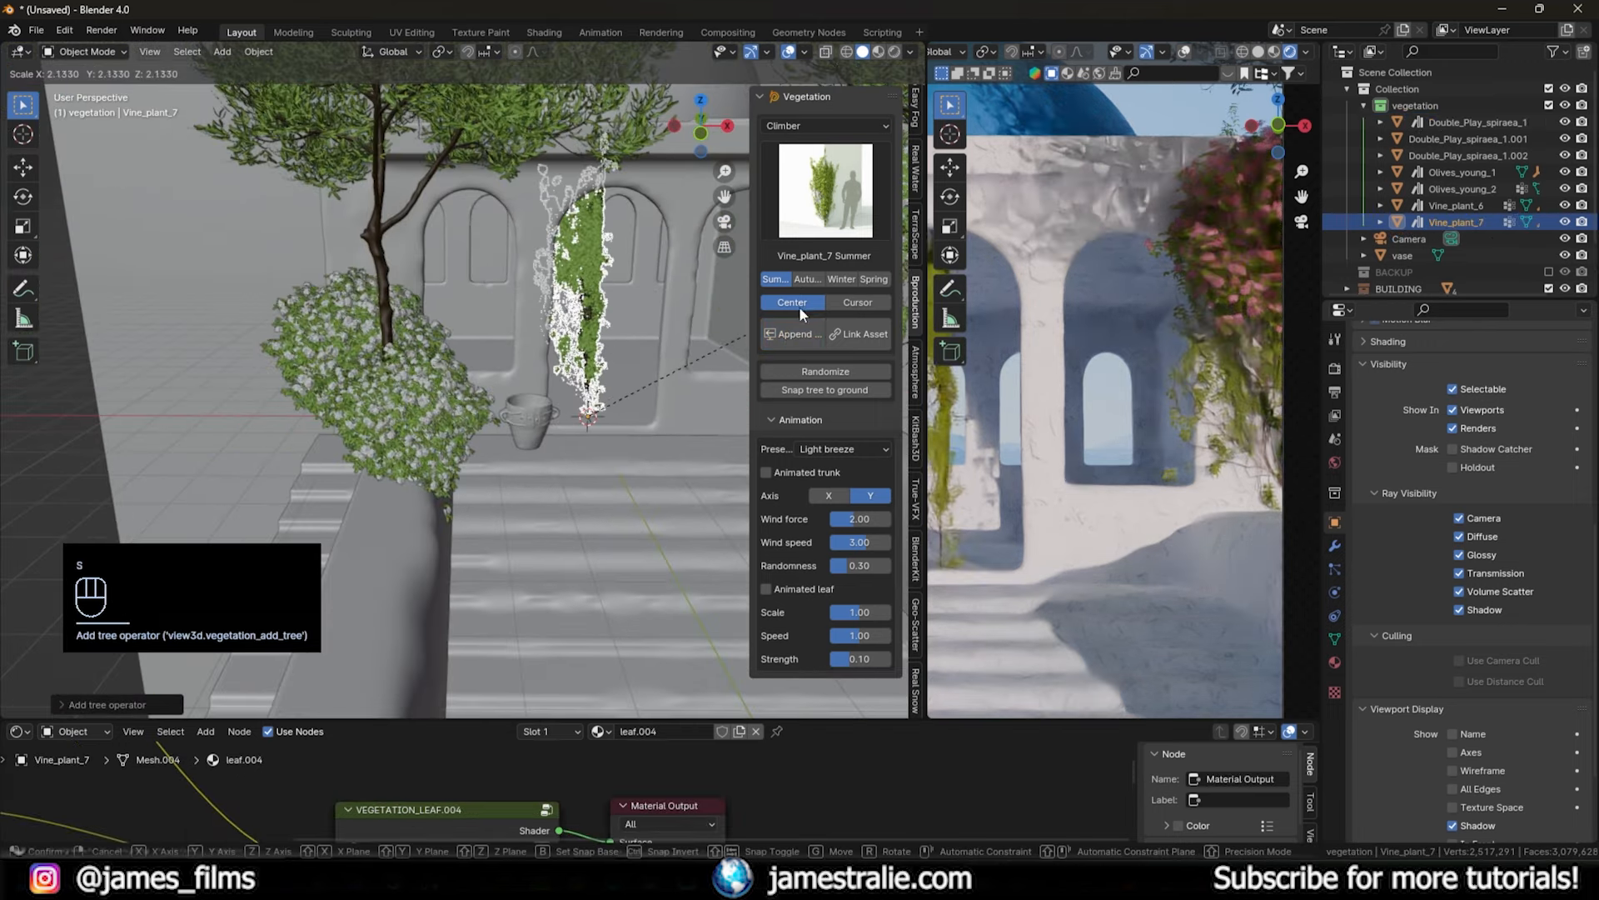
pyautogui.click(798, 306)
# - Rotate the Vine_plant_7 climber by 70 degrees
pyautogui.press('r')
pyautogui.hotkey('shift', 'z')
pyautogui.press('r')
pyautogui.hotkey('shift', 'z')
pyautogui.press('7')
pyautogui.press('0')
pyautogui.press('Return')
# - Move the Vine_plant_7 climber horizontally among the left spiraea bushes and adjust its height along Z
pyautogui.press('g')
pyautogui.hotkey('shift', 'z')
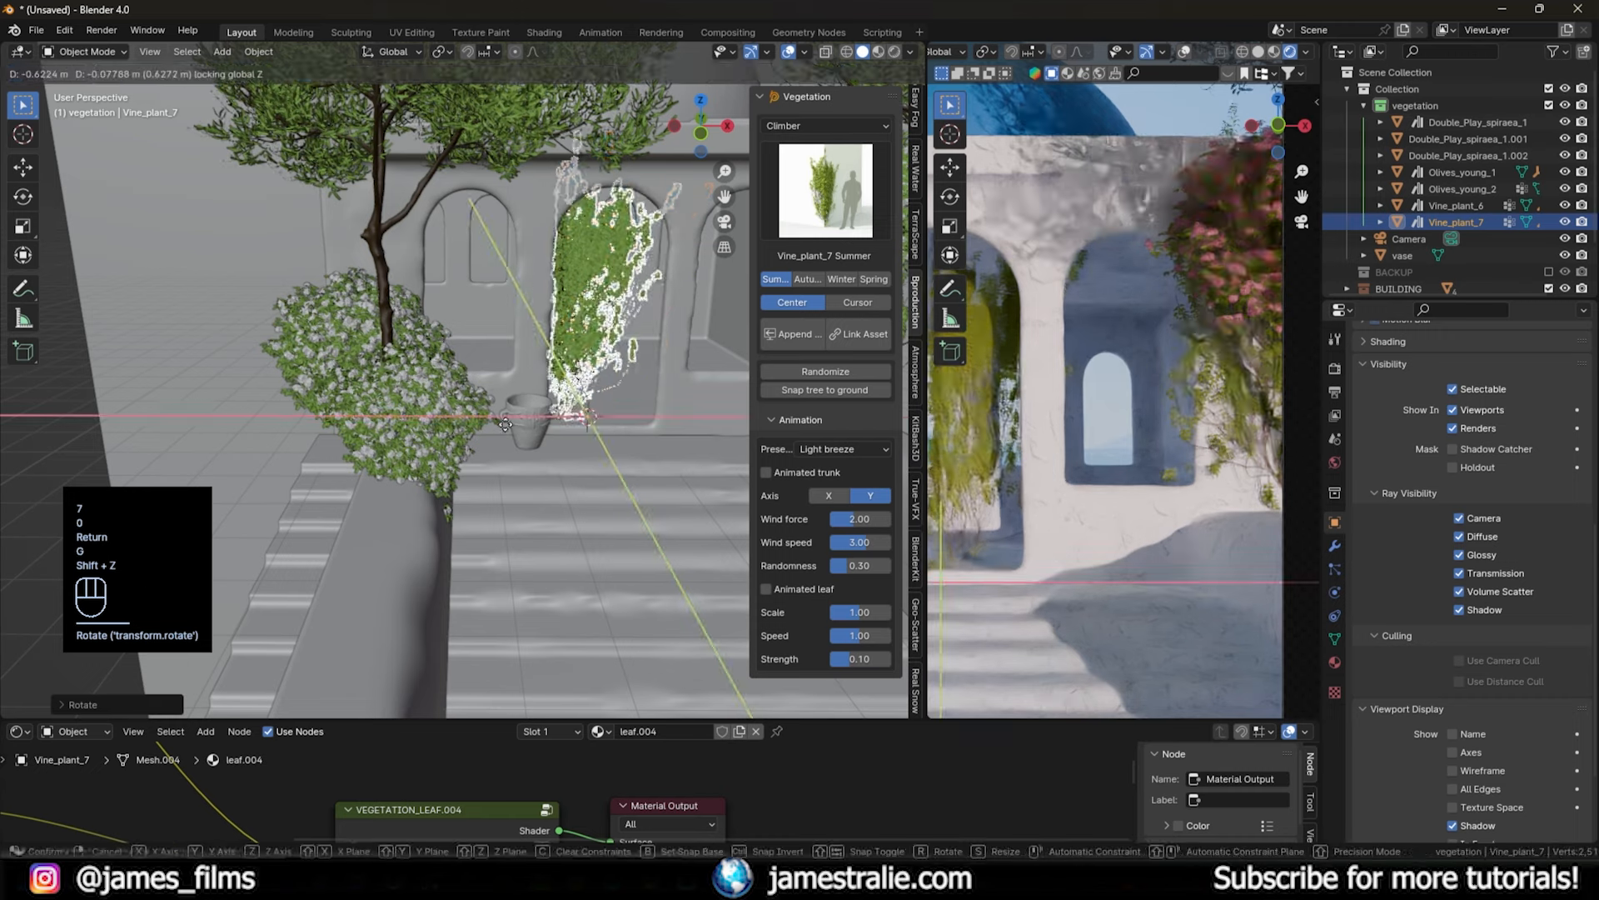
pyautogui.keyDown('shift'); pyautogui.click(1037, 546); pyautogui.keyUp('shift')
pyautogui.moveTo(1037, 546); pyautogui.dragTo(1141, 531, button='middle')
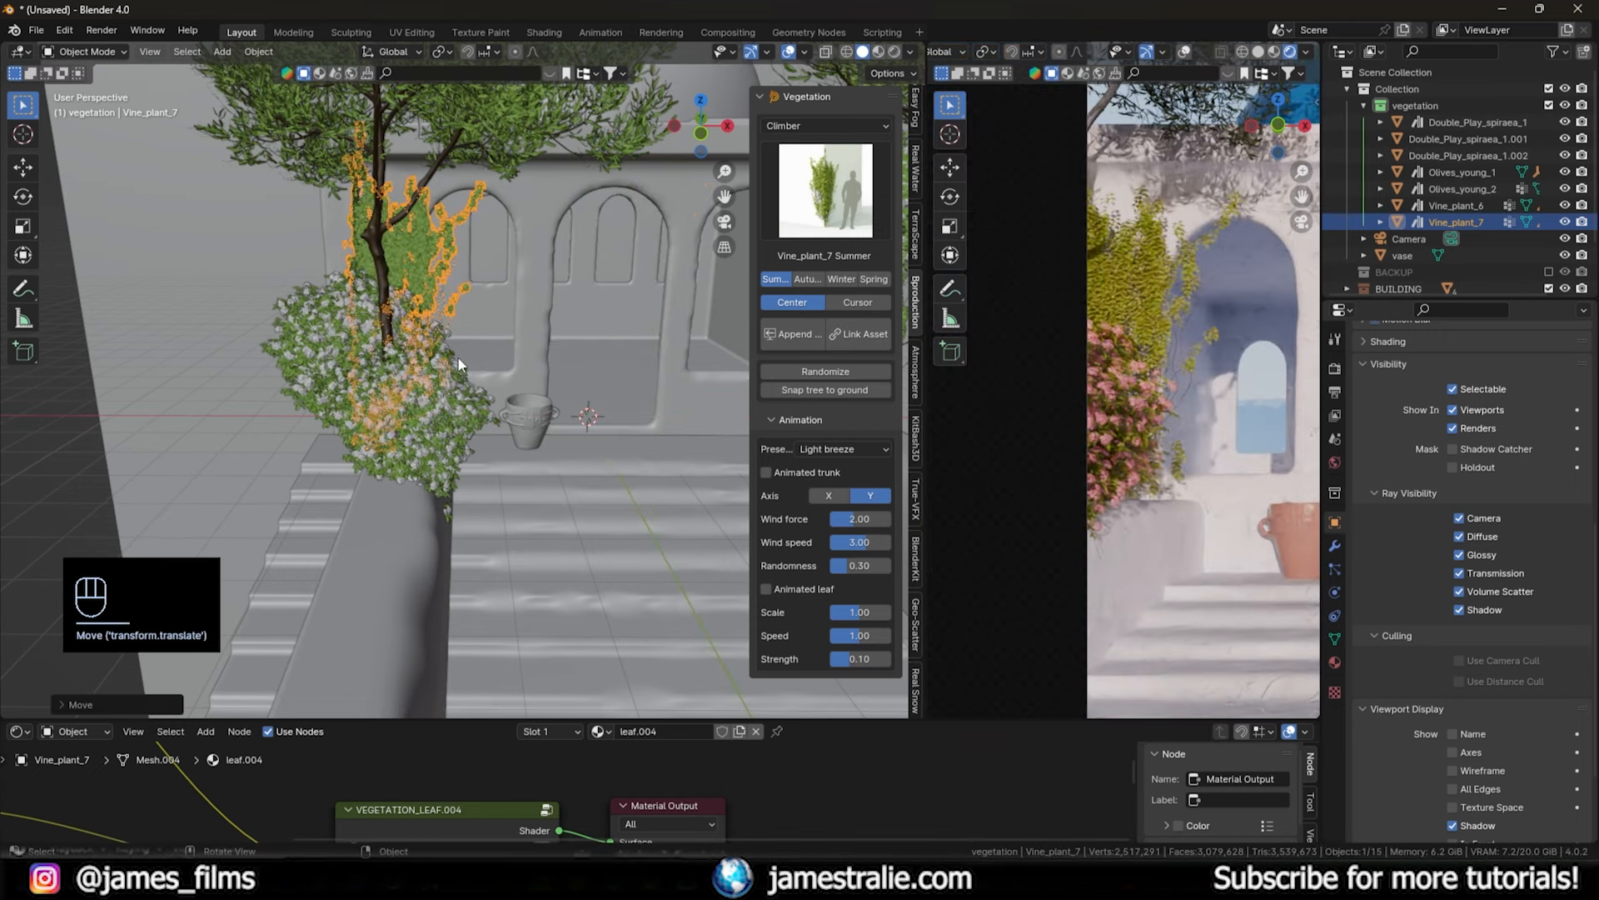
pyautogui.press('g')
pyautogui.hotkey('shift', 'z')
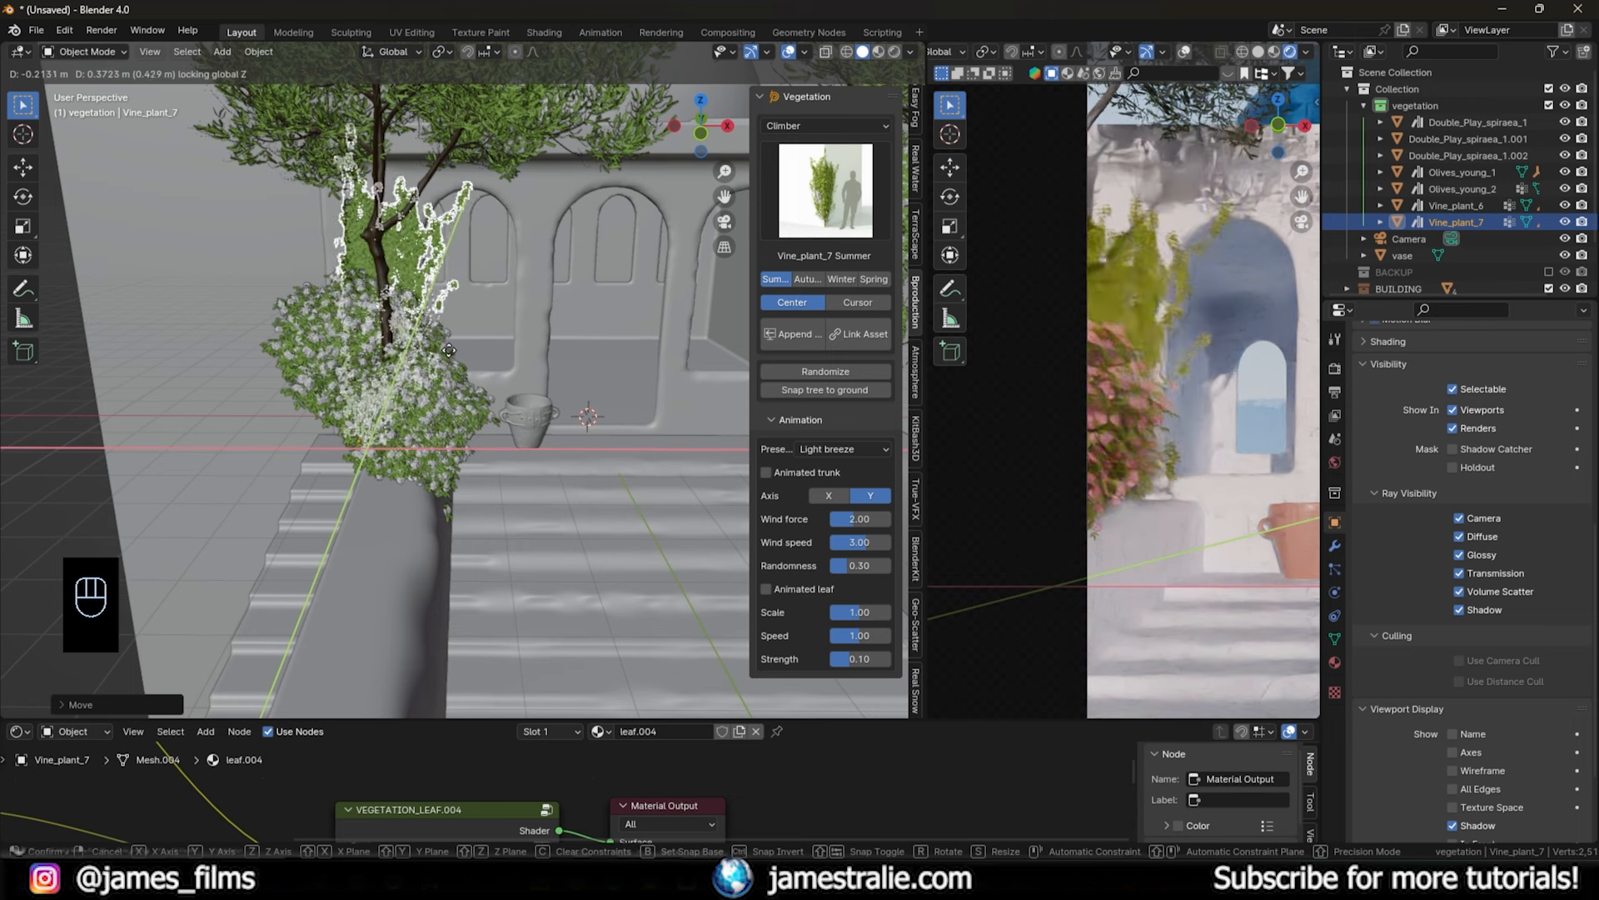
pyautogui.click(450, 350)
pyautogui.press('g')
pyautogui.press('z')
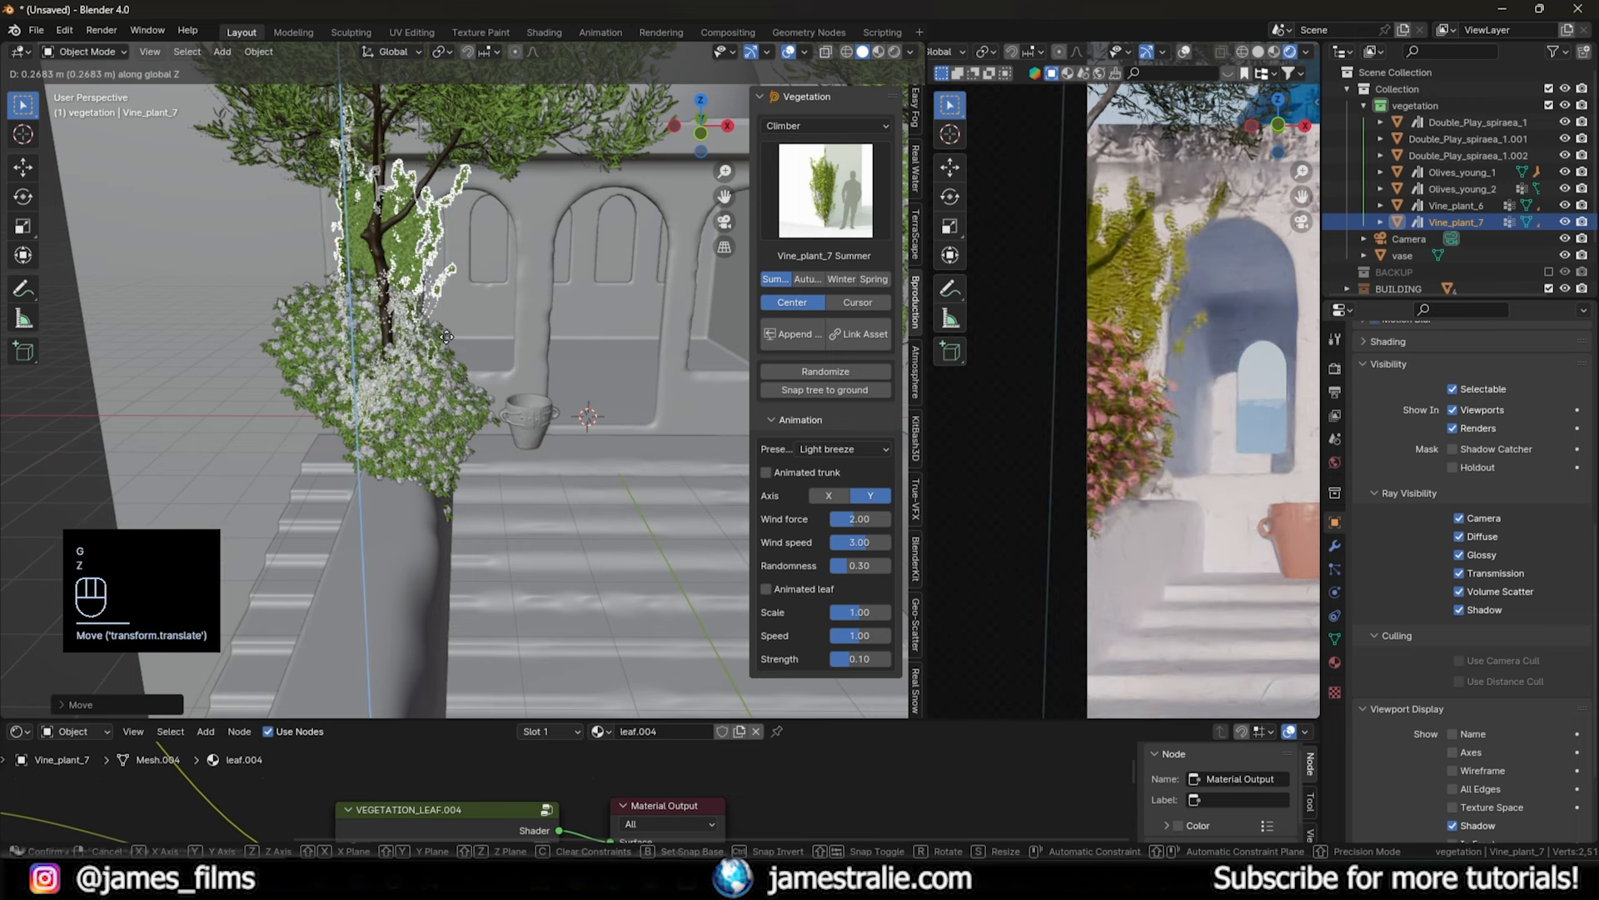
pyautogui.click(447, 343)
# - Scale down the front spiraea bush on the left stair wall and shift it horizontally along the wall
pyautogui.click(437, 387)
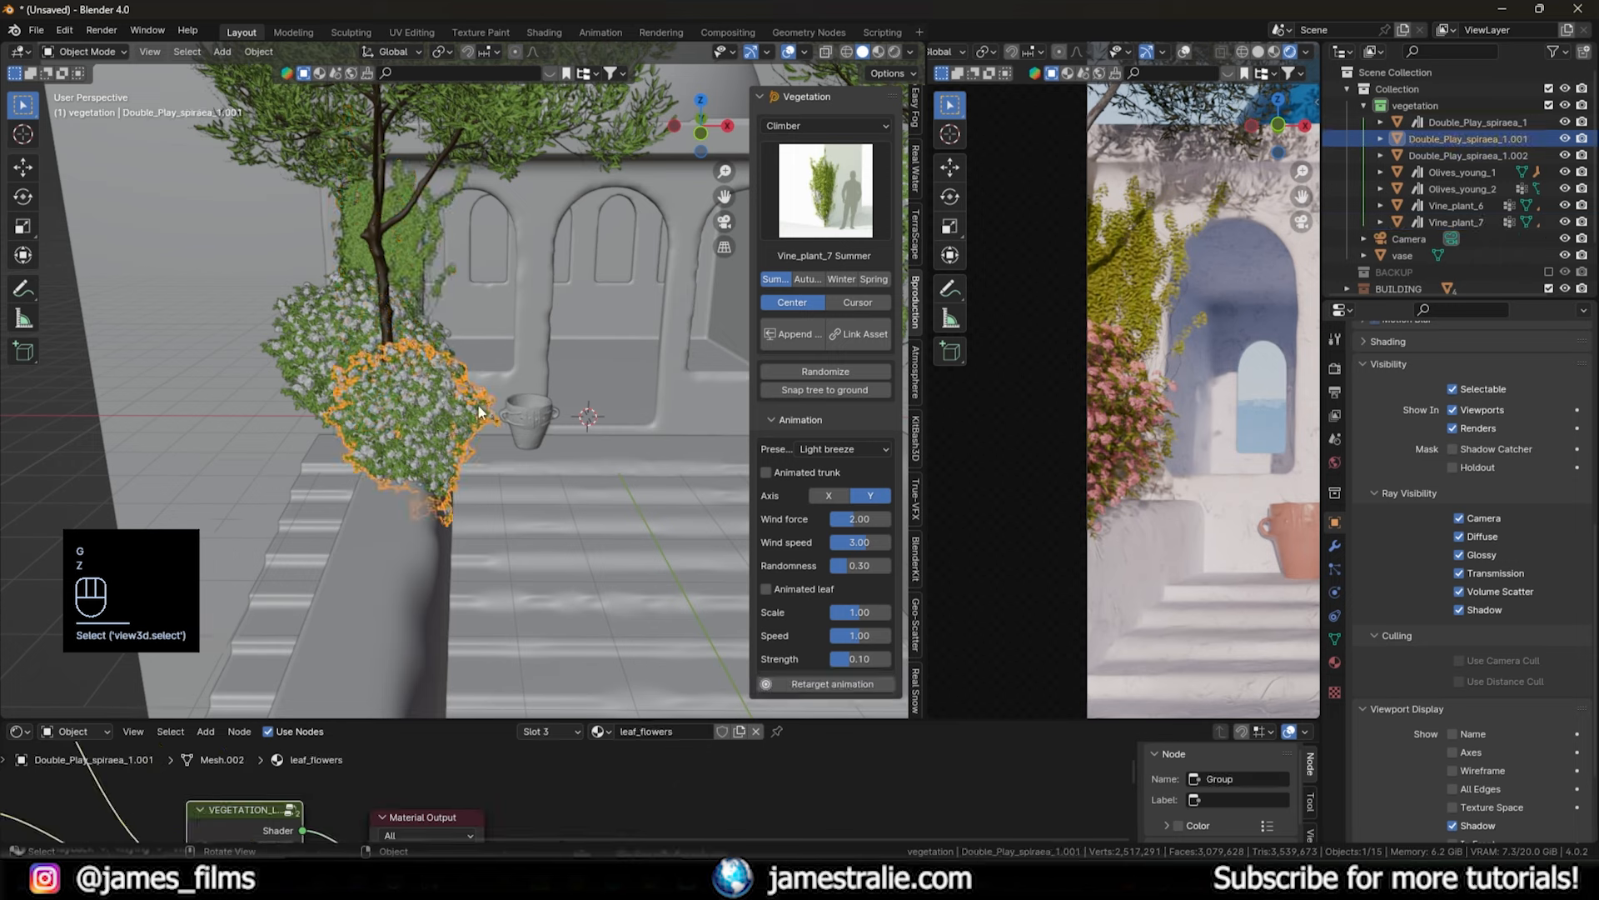
pyautogui.press('s')
pyautogui.click(458, 391)
pyautogui.press('g')
pyautogui.hotkey('shift', 'z')
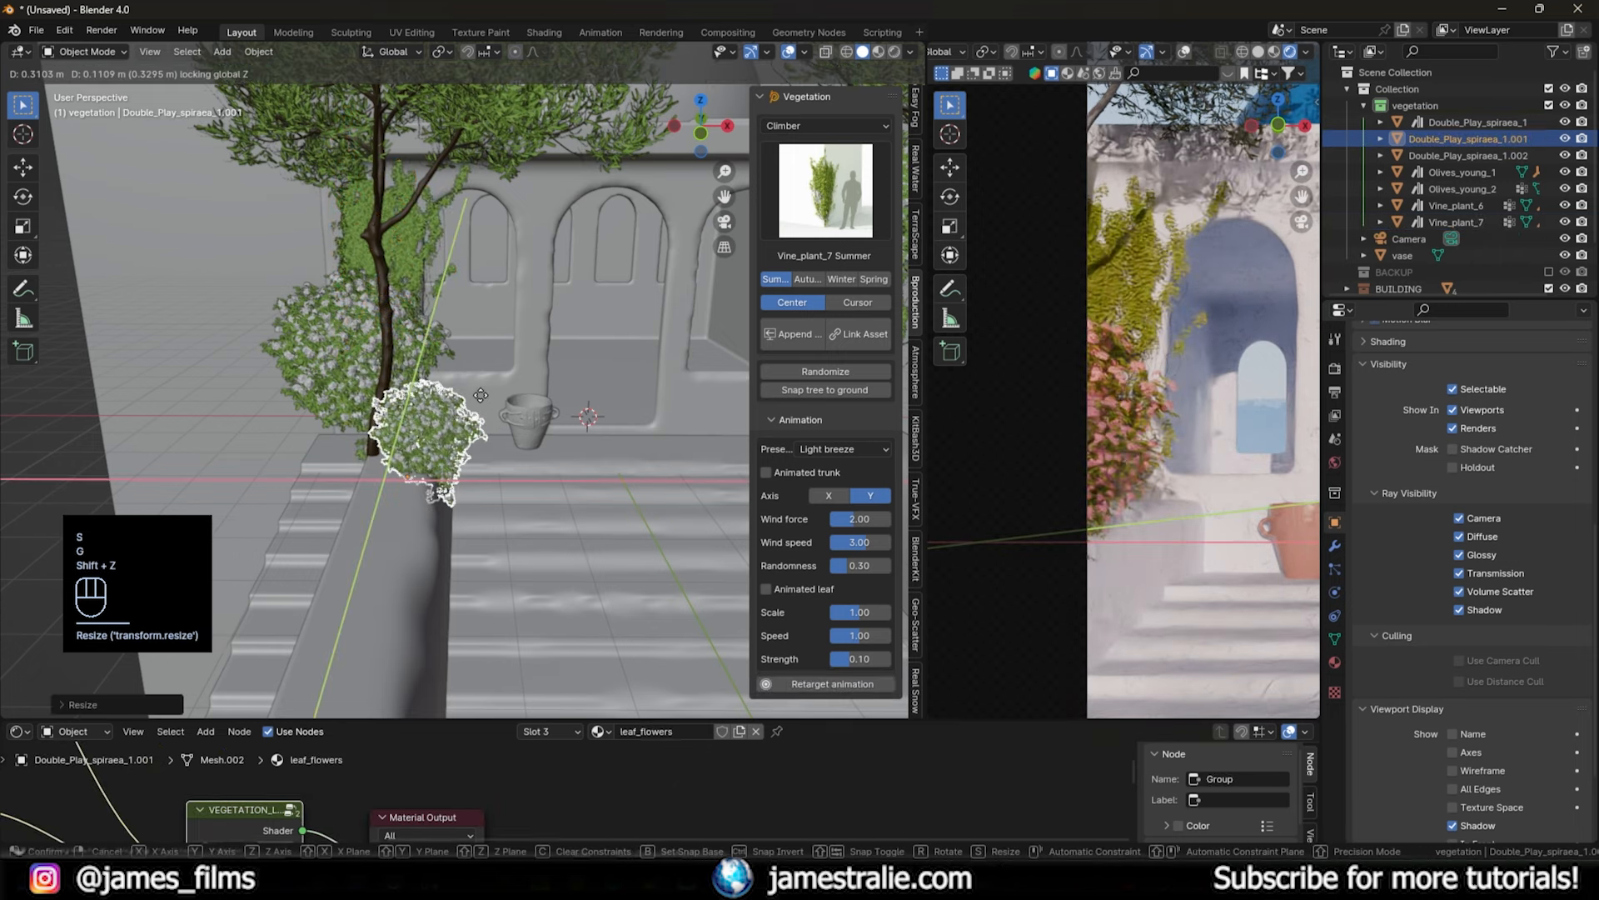
pyautogui.click(481, 394)
# - Make a linked duplicate of the small left spiraea bush, raise it along Z, rotate it freely and move it onto the left vine
pyautogui.hotkey('alt', 'd')
pyautogui.press('g')
pyautogui.press('z')
pyautogui.press('r')
pyautogui.press('r')
pyautogui.click(401, 213)
pyautogui.press('g')
pyautogui.hotkey('shift', 'z')
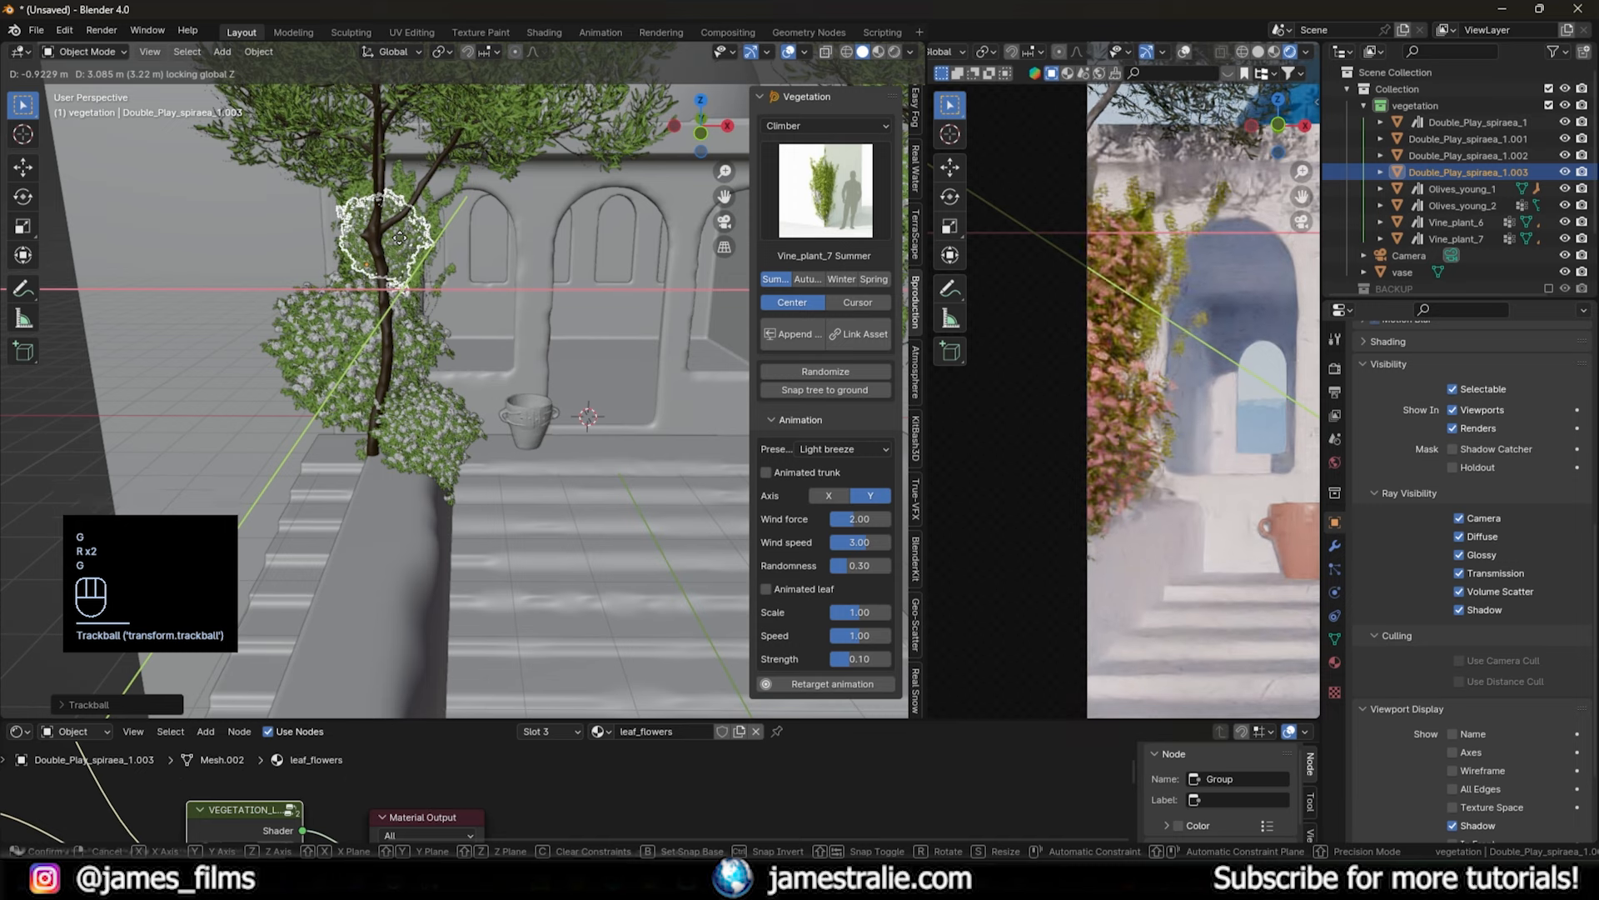
pyautogui.click(398, 236)
# - Enlarge the raised left spiraea duplicate and adjust its height and horizontal position over the vine
pyautogui.press('s')
pyautogui.press('g')
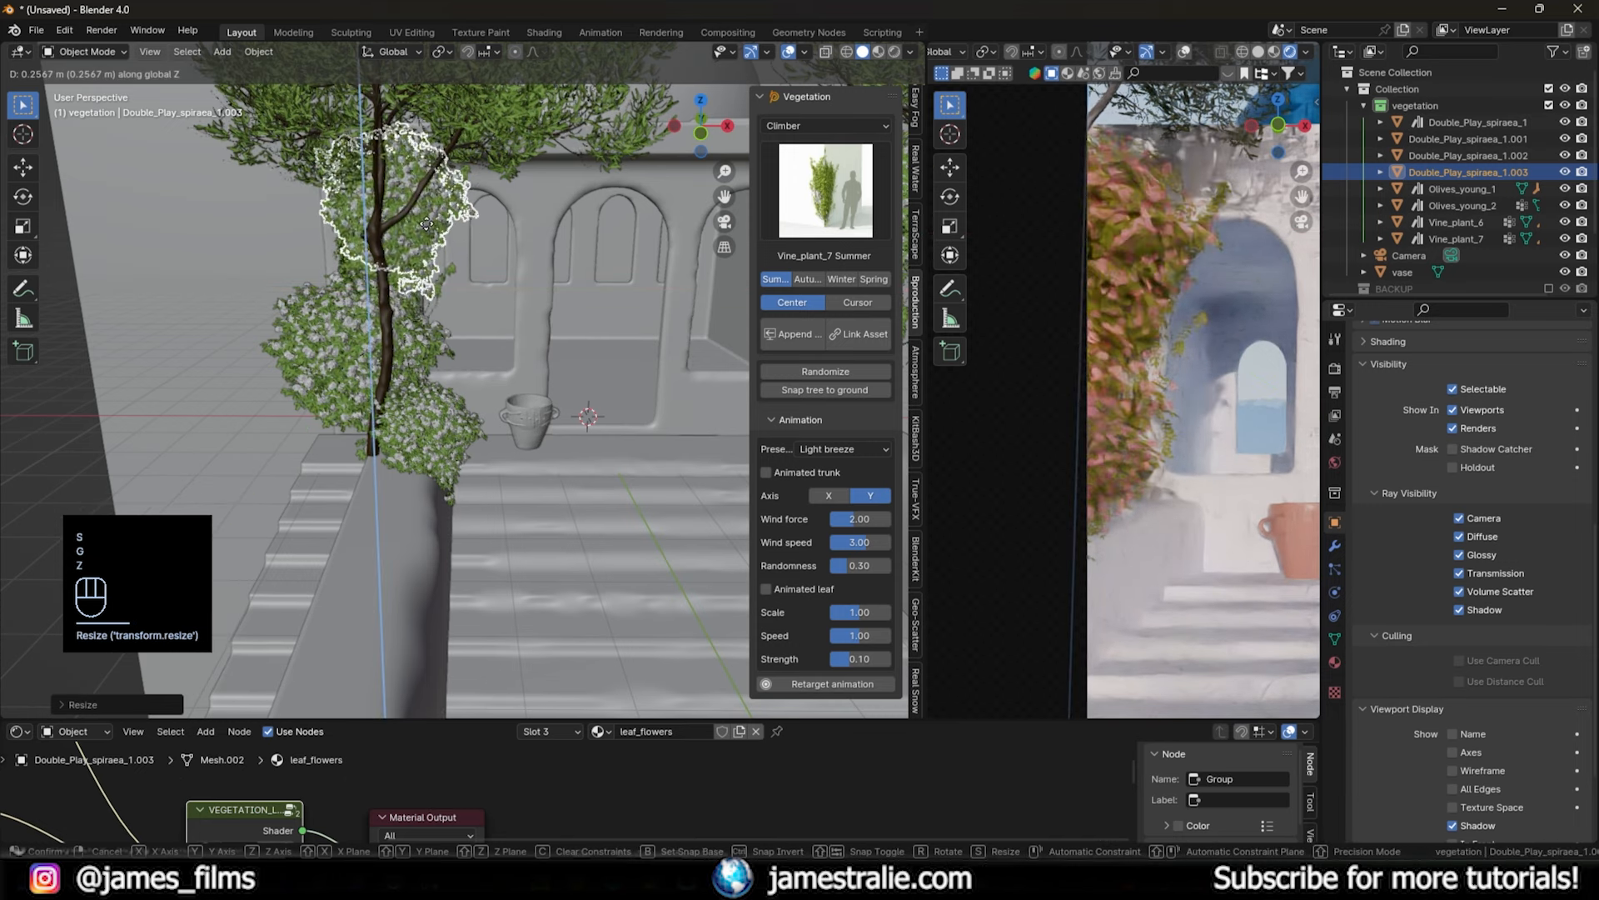
pyautogui.press('z')
pyautogui.press('g')
pyautogui.hotkey('shift', 'z')
pyautogui.click(413, 225)
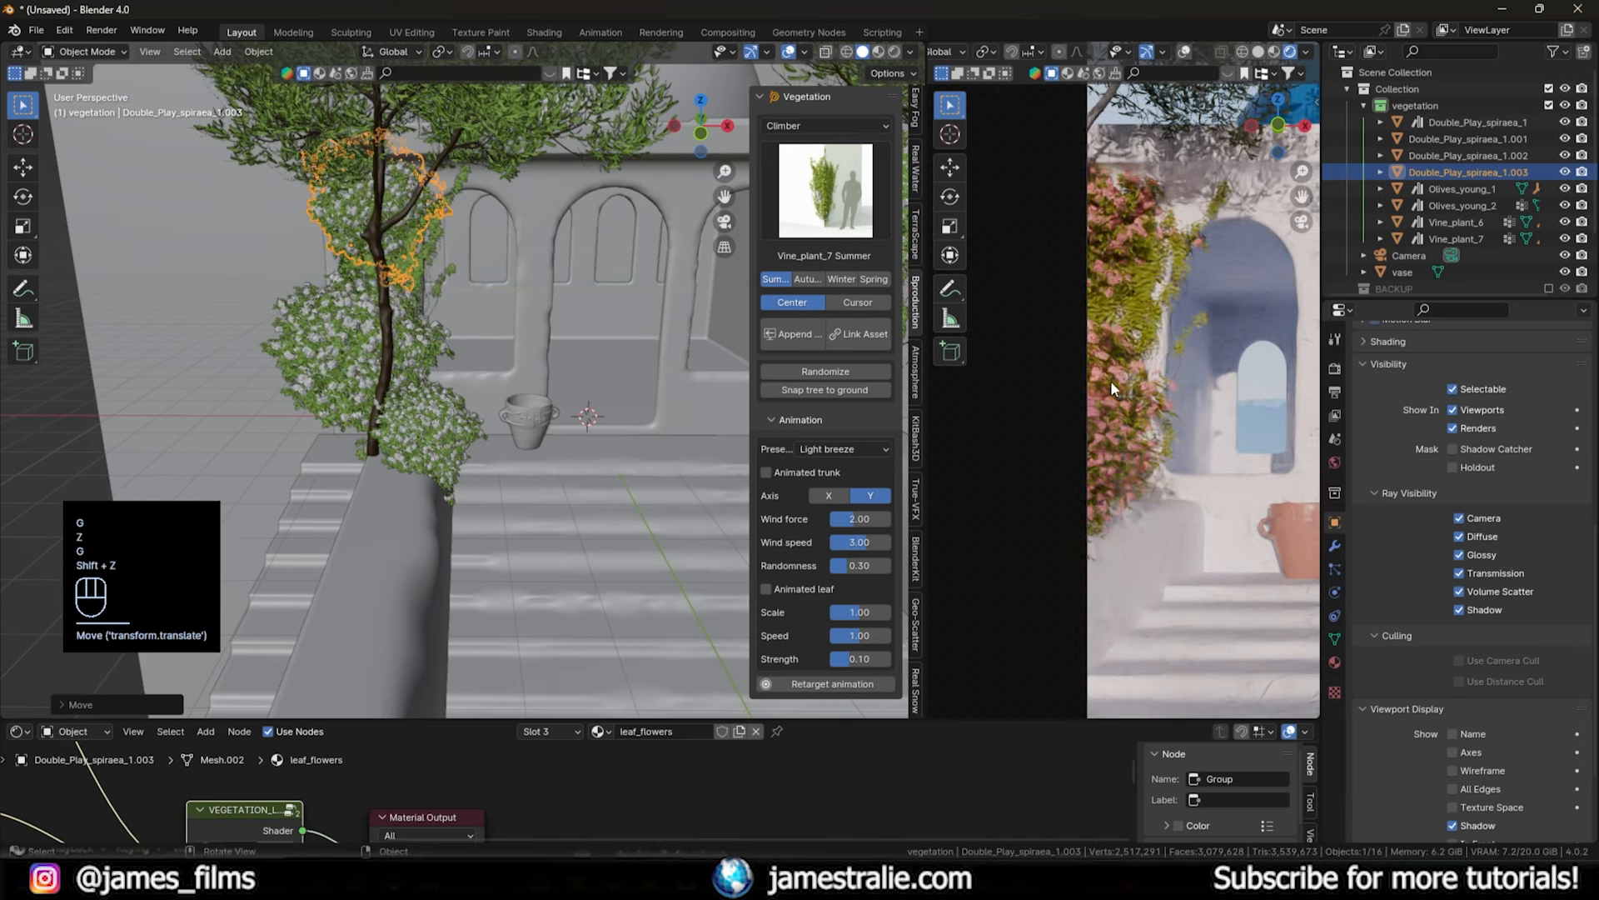
pyautogui.scroll(-4, 1111, 380)
pyautogui.keyDown('shift'); pyautogui.moveTo(1057, 377); pyautogui.dragTo(1021, 372, button='middle'); pyautogui.keyUp('shift')
pyautogui.scroll(3, 991, 372)
# - Append Aronia_melanocarpa_bush from the Vegetation library's Shrub category
pyautogui.click(837, 125)
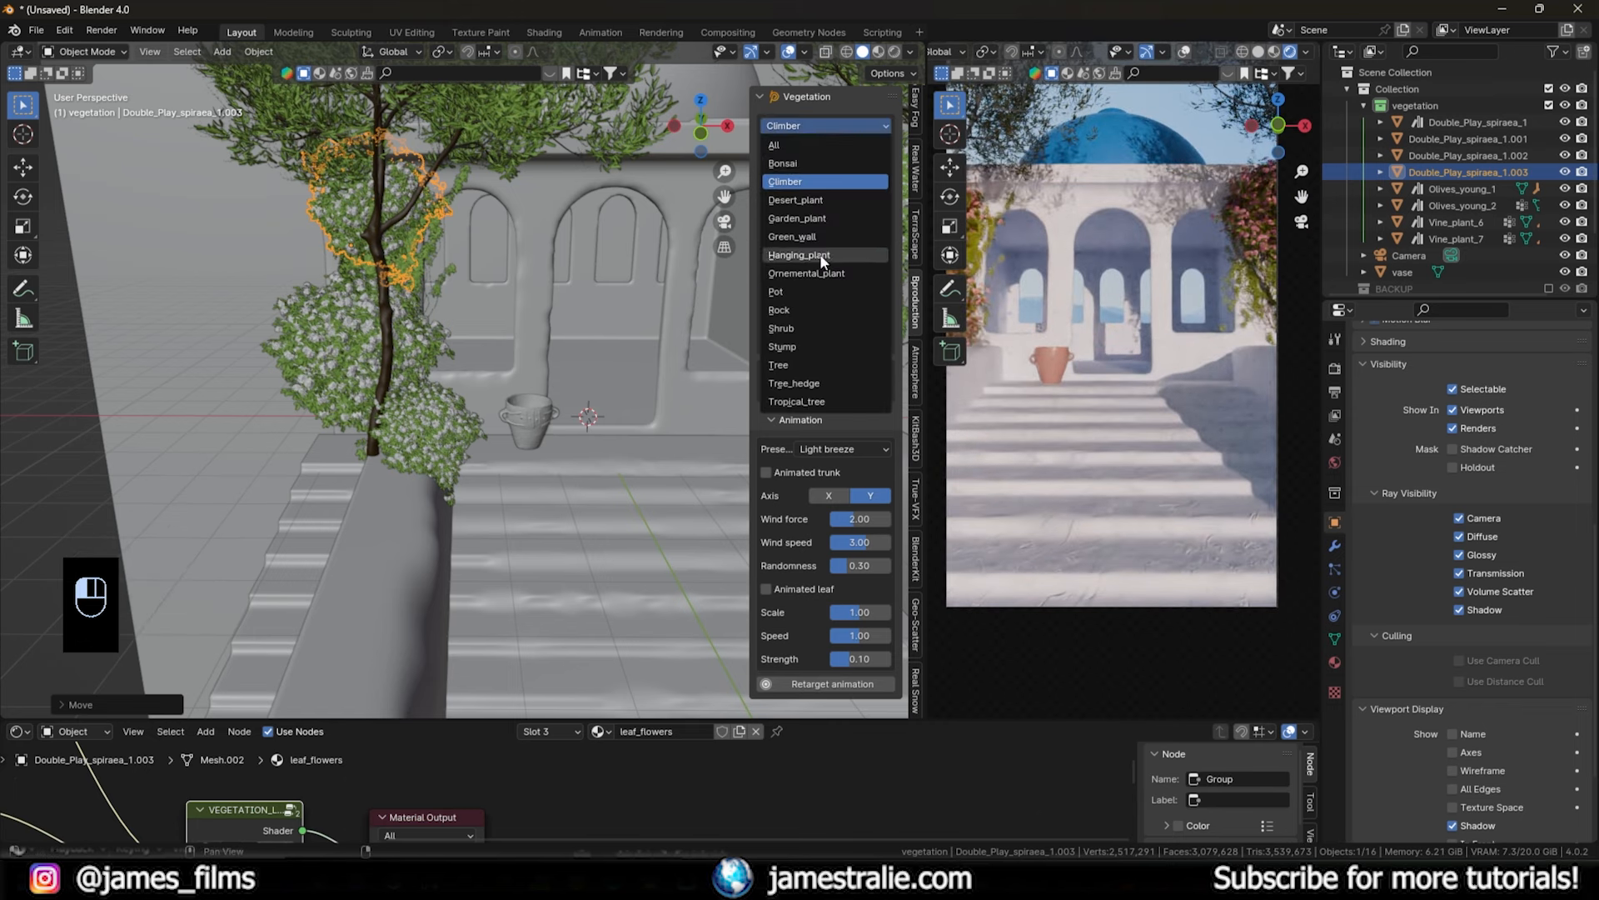
pyautogui.click(814, 345)
pyautogui.click(834, 125)
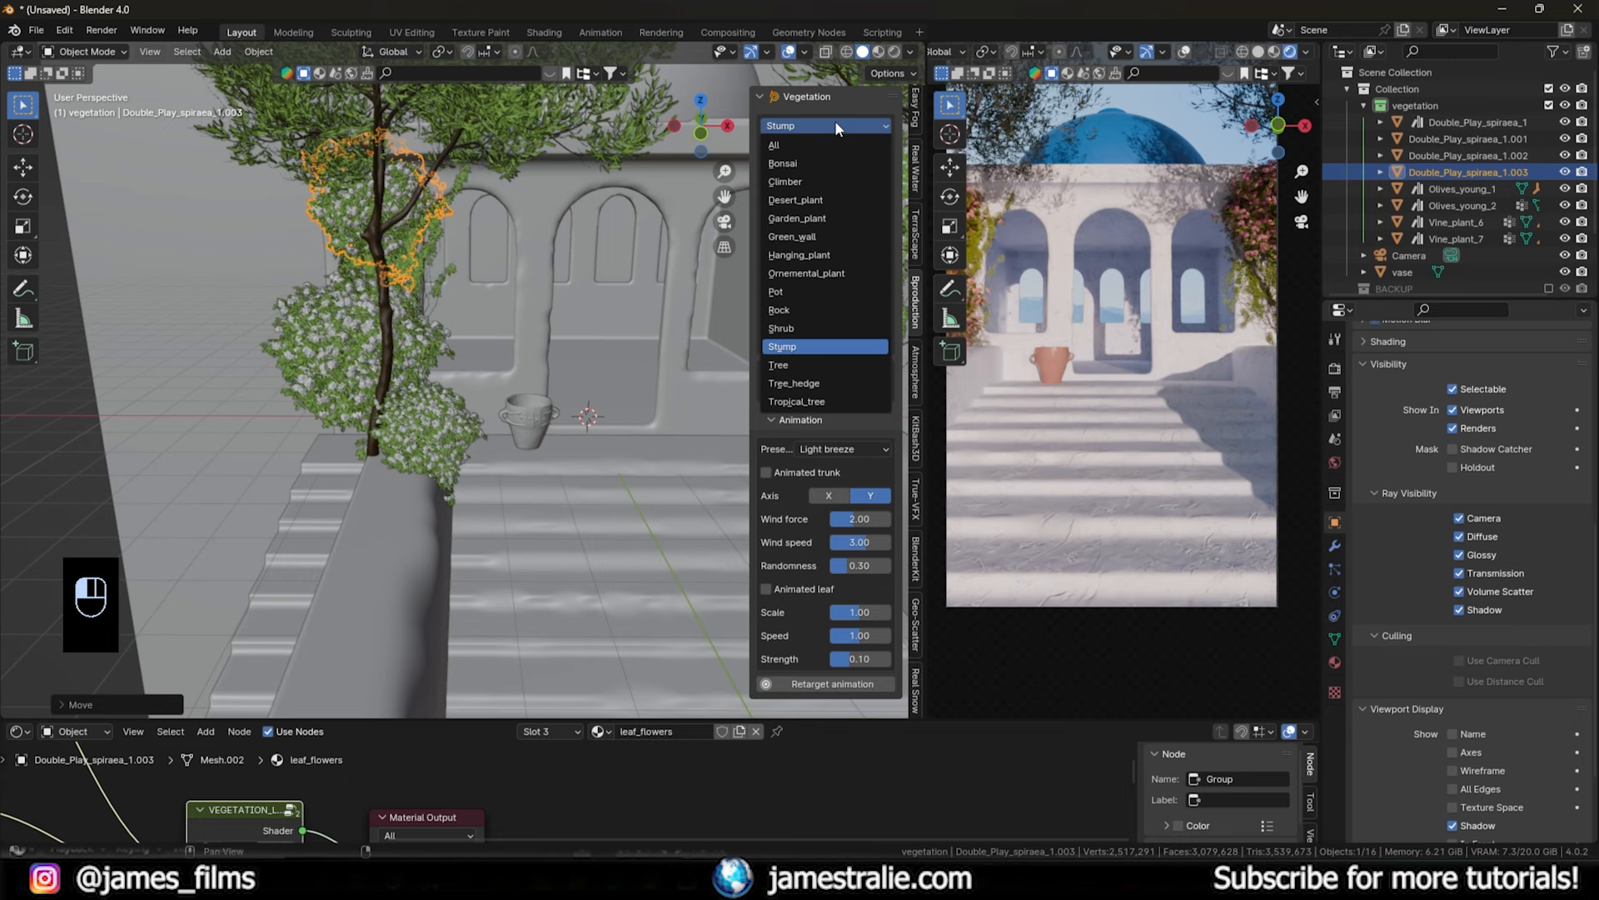
pyautogui.click(818, 326)
pyautogui.click(833, 229)
pyautogui.click(832, 230)
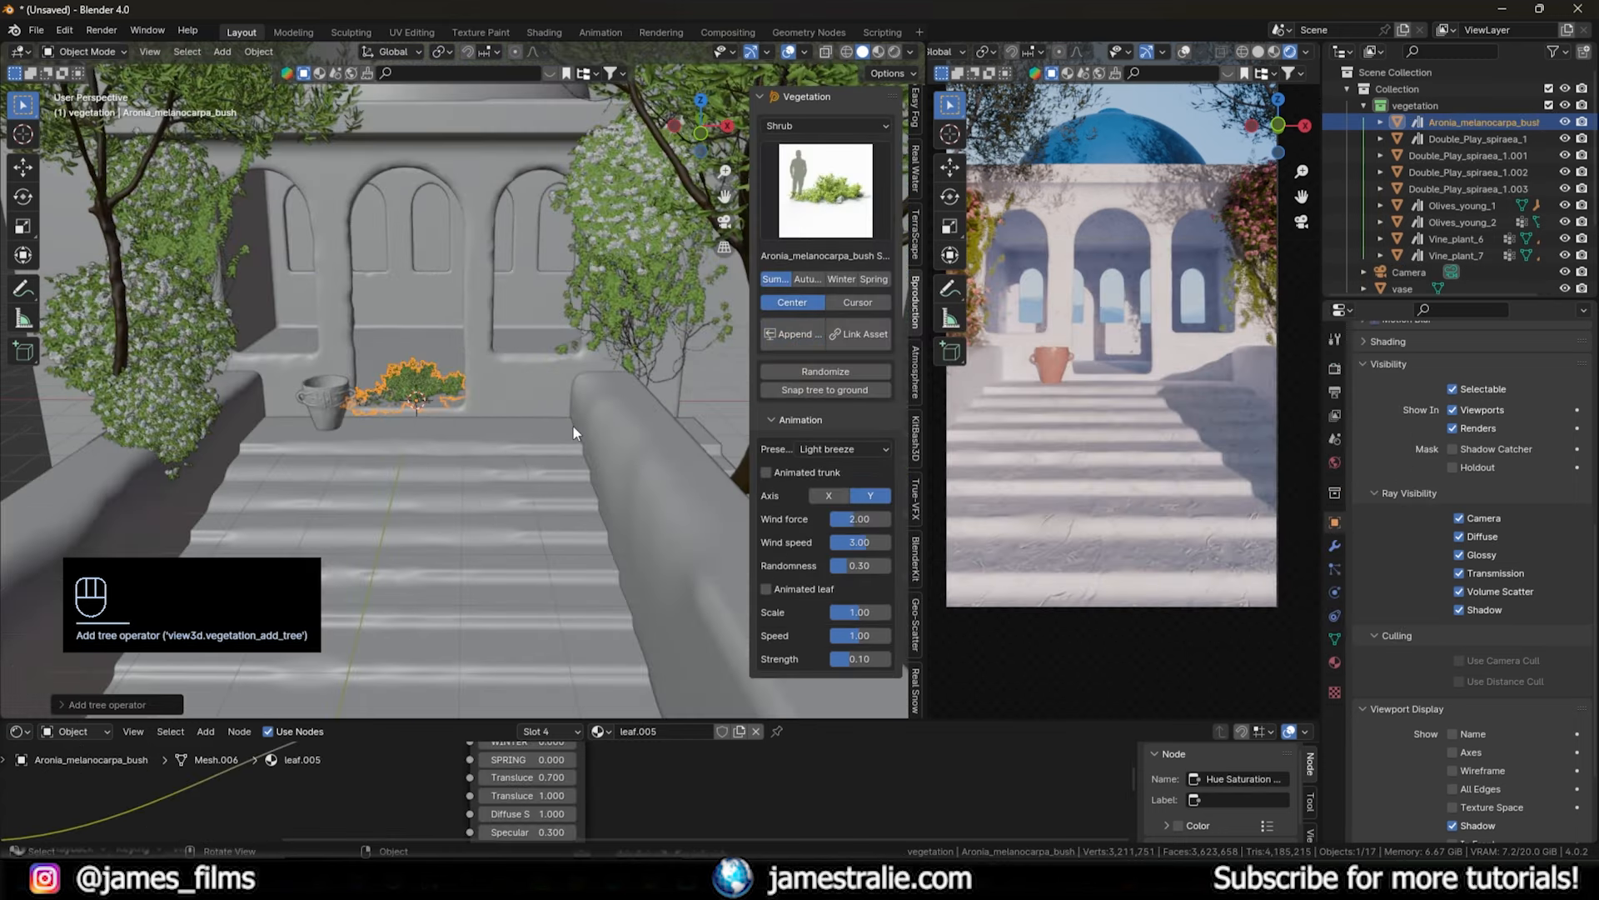
# - Move the Aronia_melanocarpa_bush shrub horizontally to the top of the stairs beside the right stair wall
pyautogui.press('g')
pyautogui.hotkey('shift', 'z')
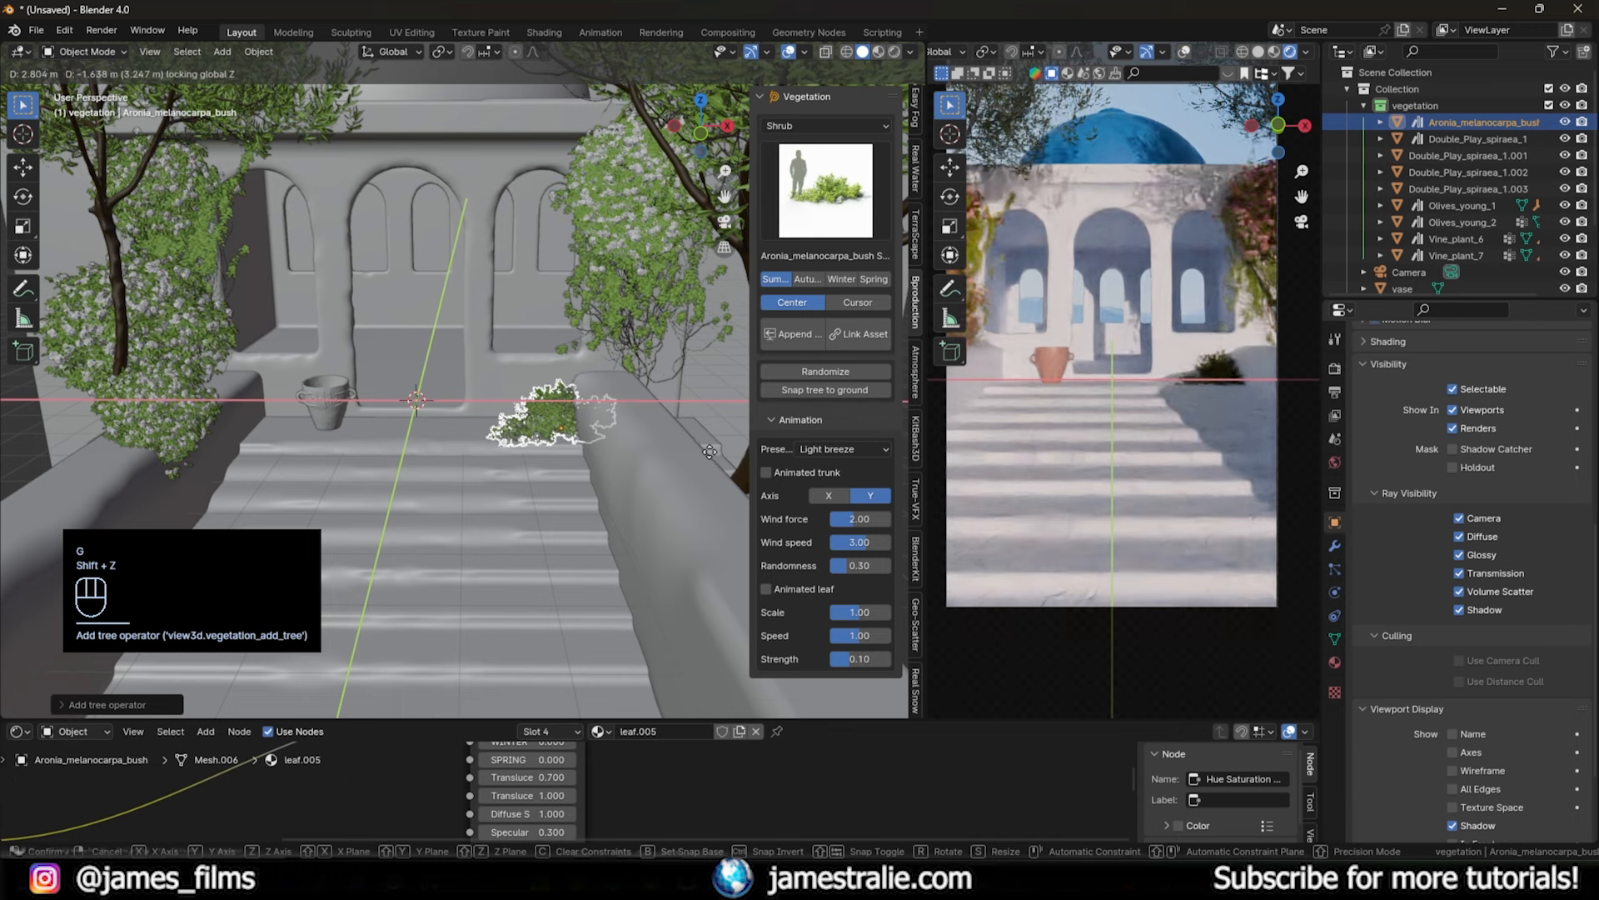
pyautogui.click(692, 447)
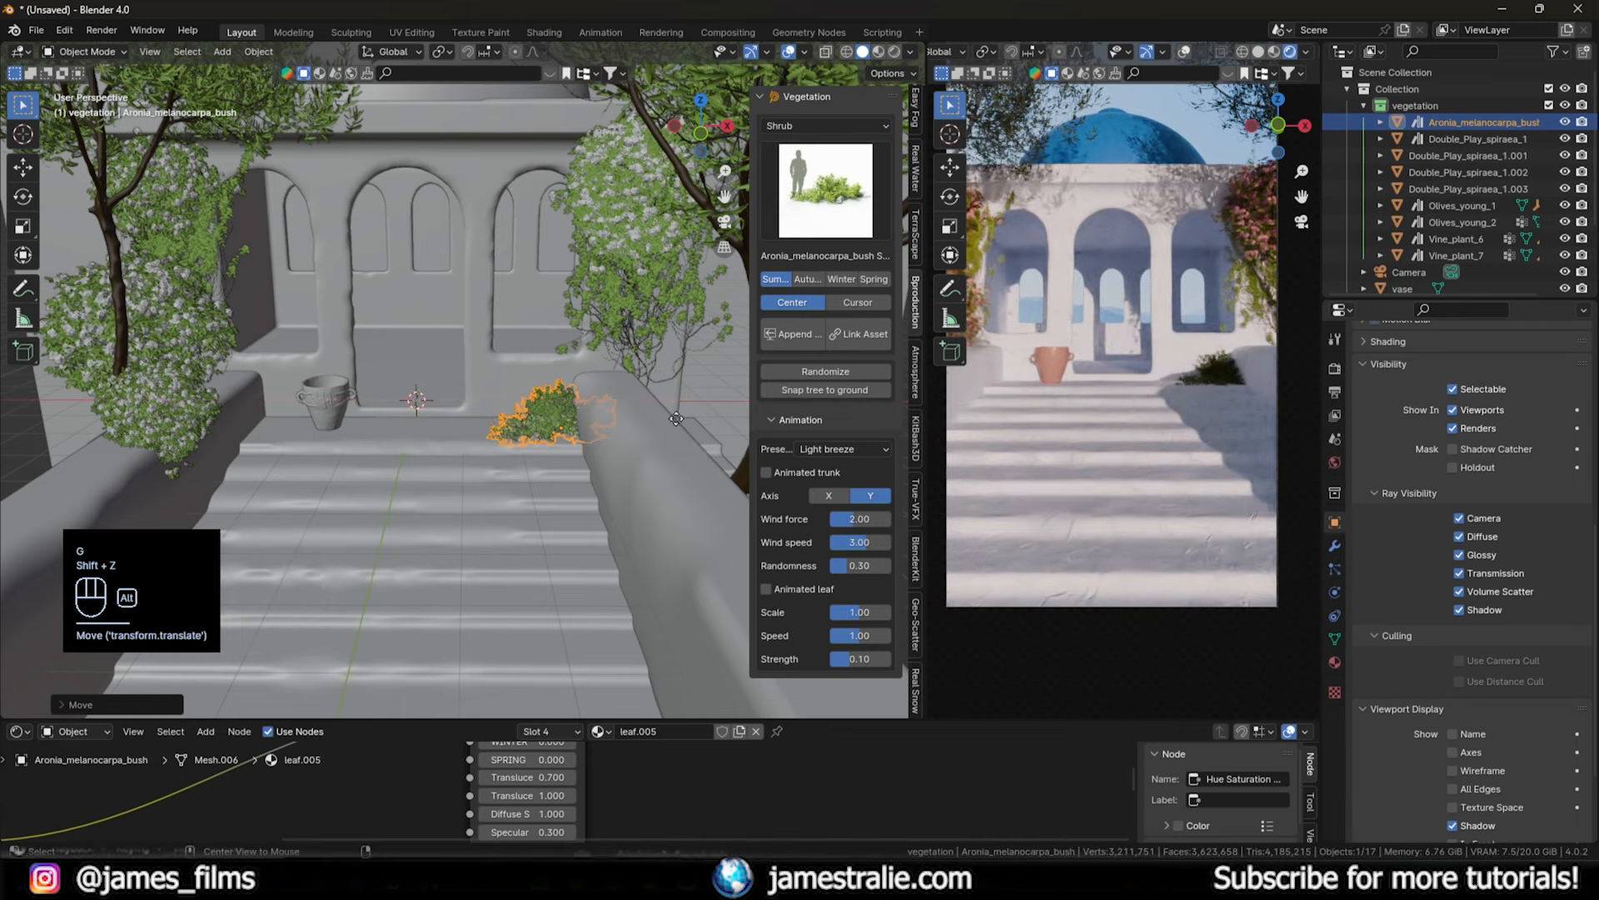
# - Make a linked duplicate of the Aronia_melanocarpa_bush shrub, rotate it and move it to the opposite side of the stair top beside the vase
pyautogui.hotkey('alt', 'd')
pyautogui.press('r')
pyautogui.click(691, 447)
pyautogui.press('g')
pyautogui.hotkey('shift', 'z')
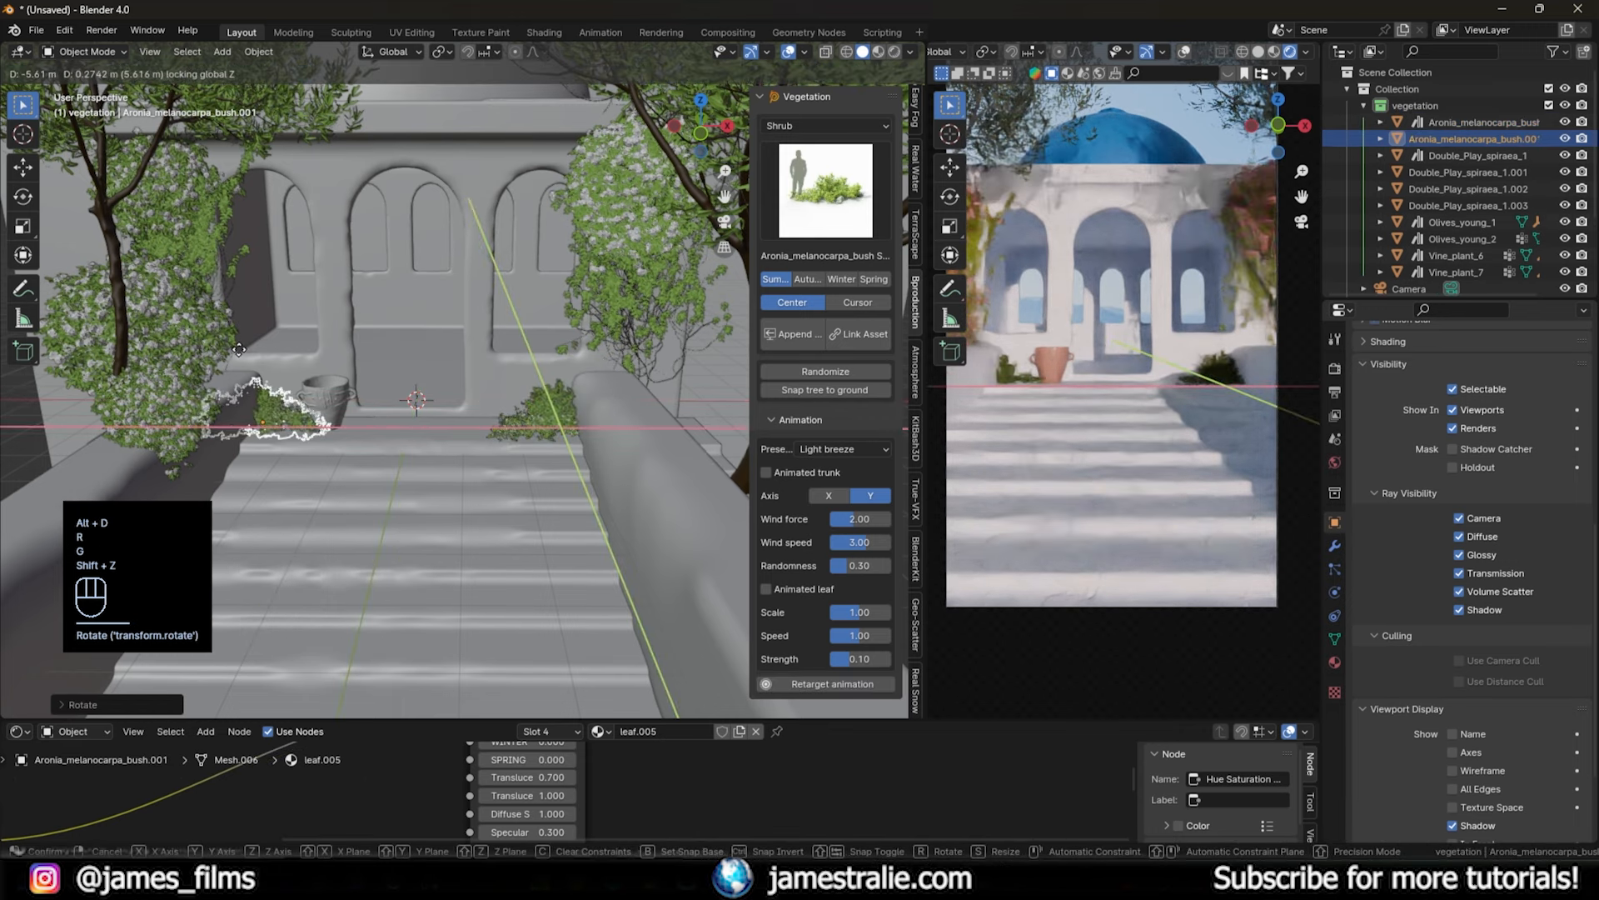
pyautogui.click(239, 349)
pyautogui.press('g')
pyautogui.click(241, 345)
# - Enlarge the duplicated Aronia shrub and adjust its height and horizontal position at the left side of the stair top
pyautogui.press('s')
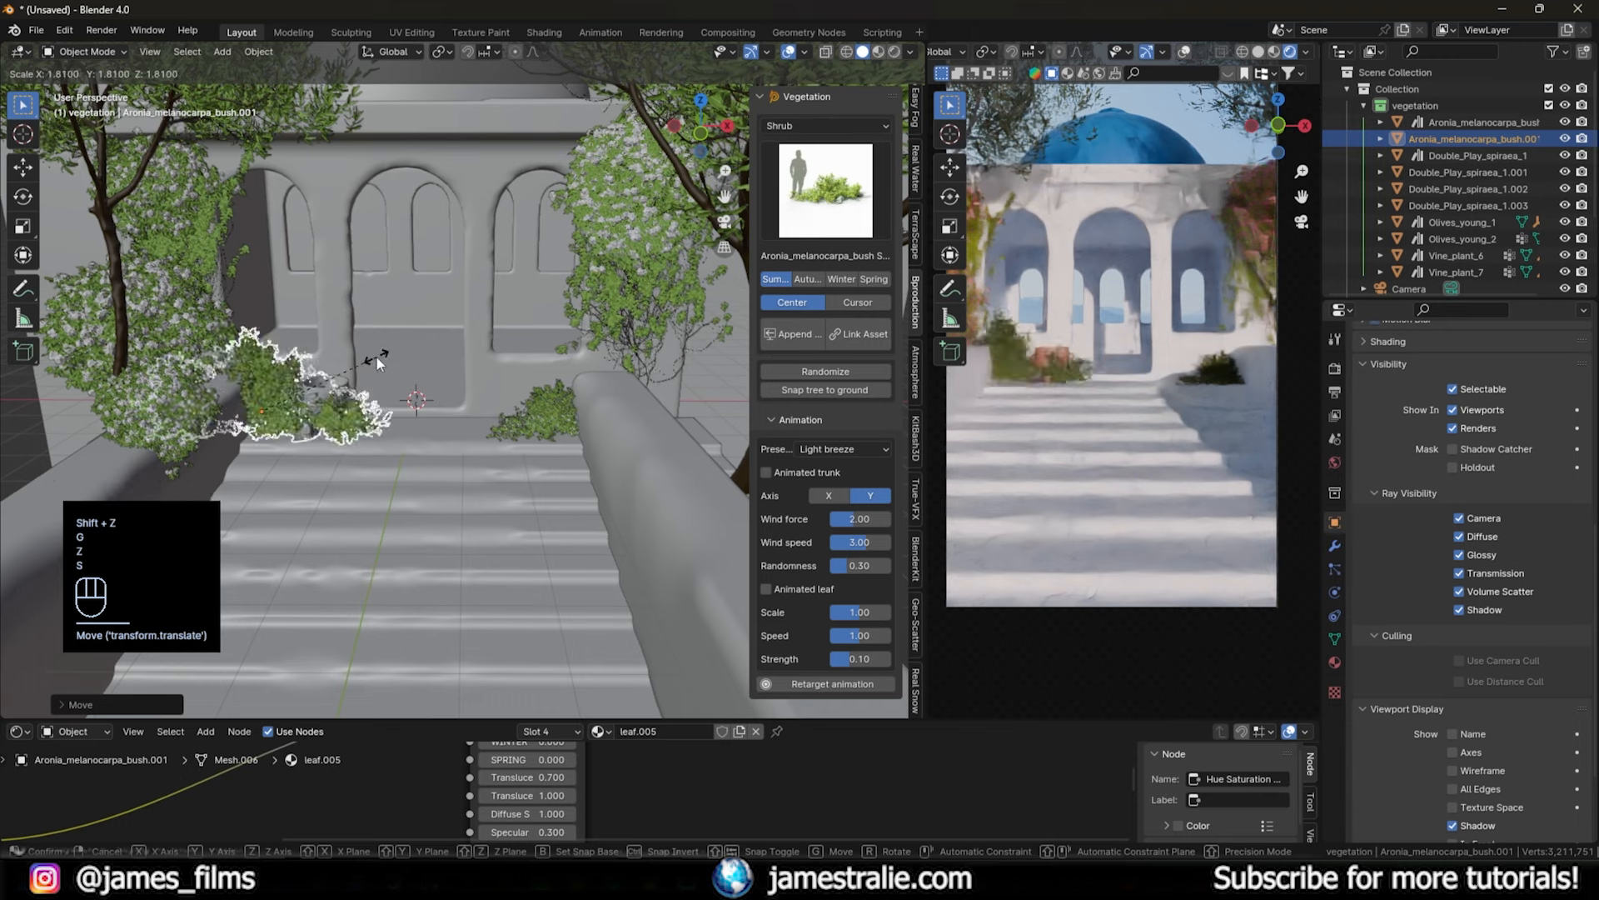
pyautogui.click(377, 355)
pyautogui.press('g')
pyautogui.hotkey('shift', 'z')
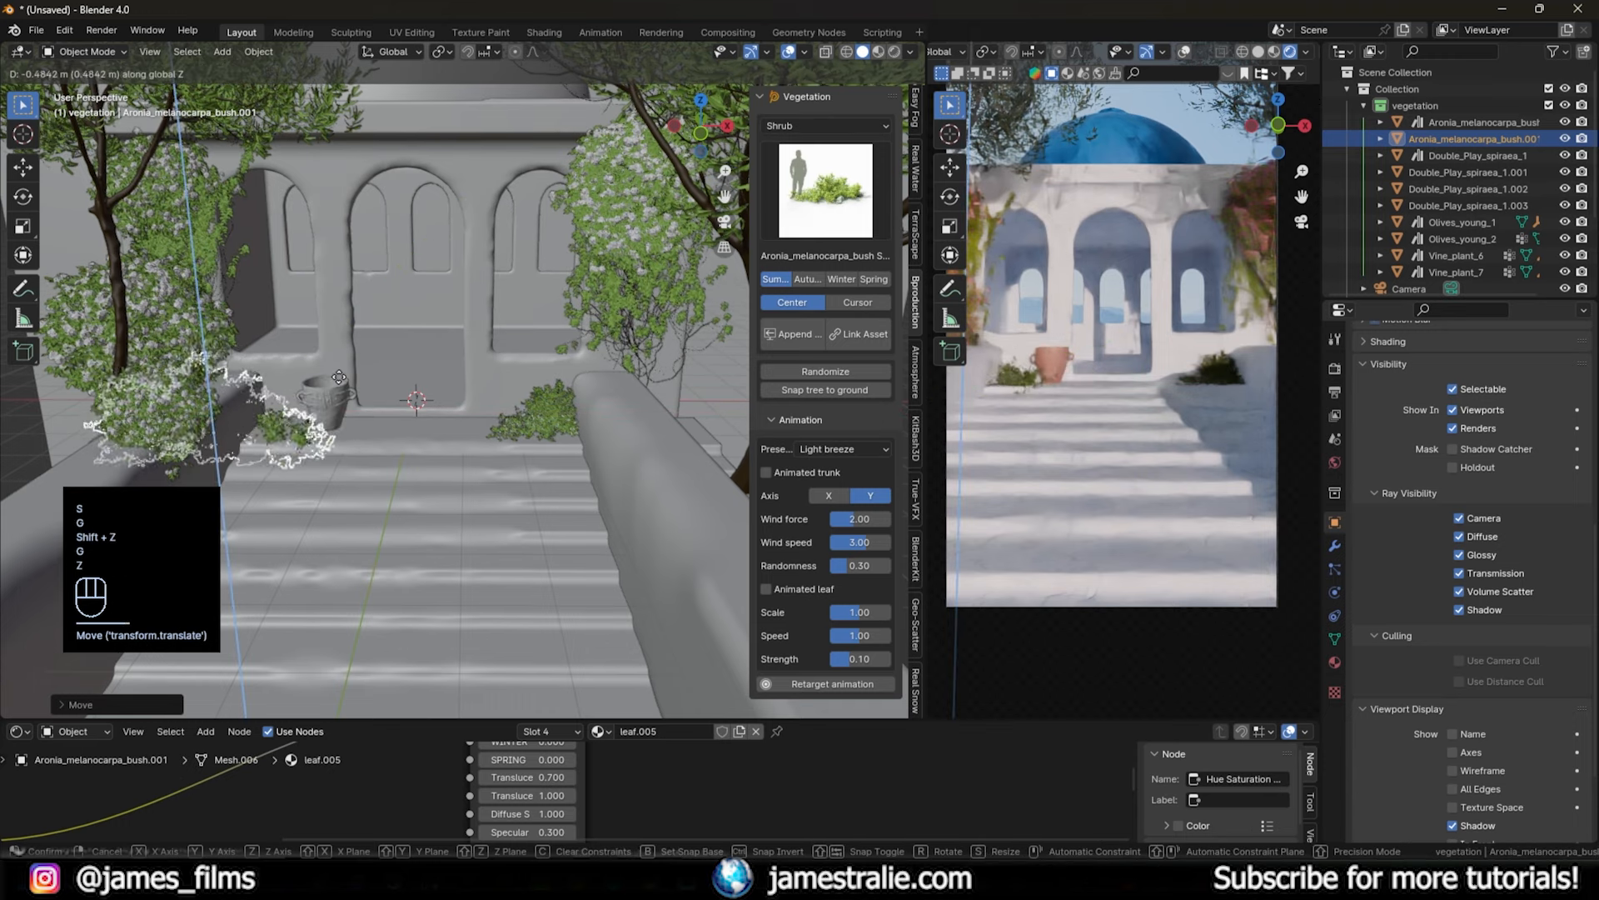
pyautogui.hotkey('shift', 'z')
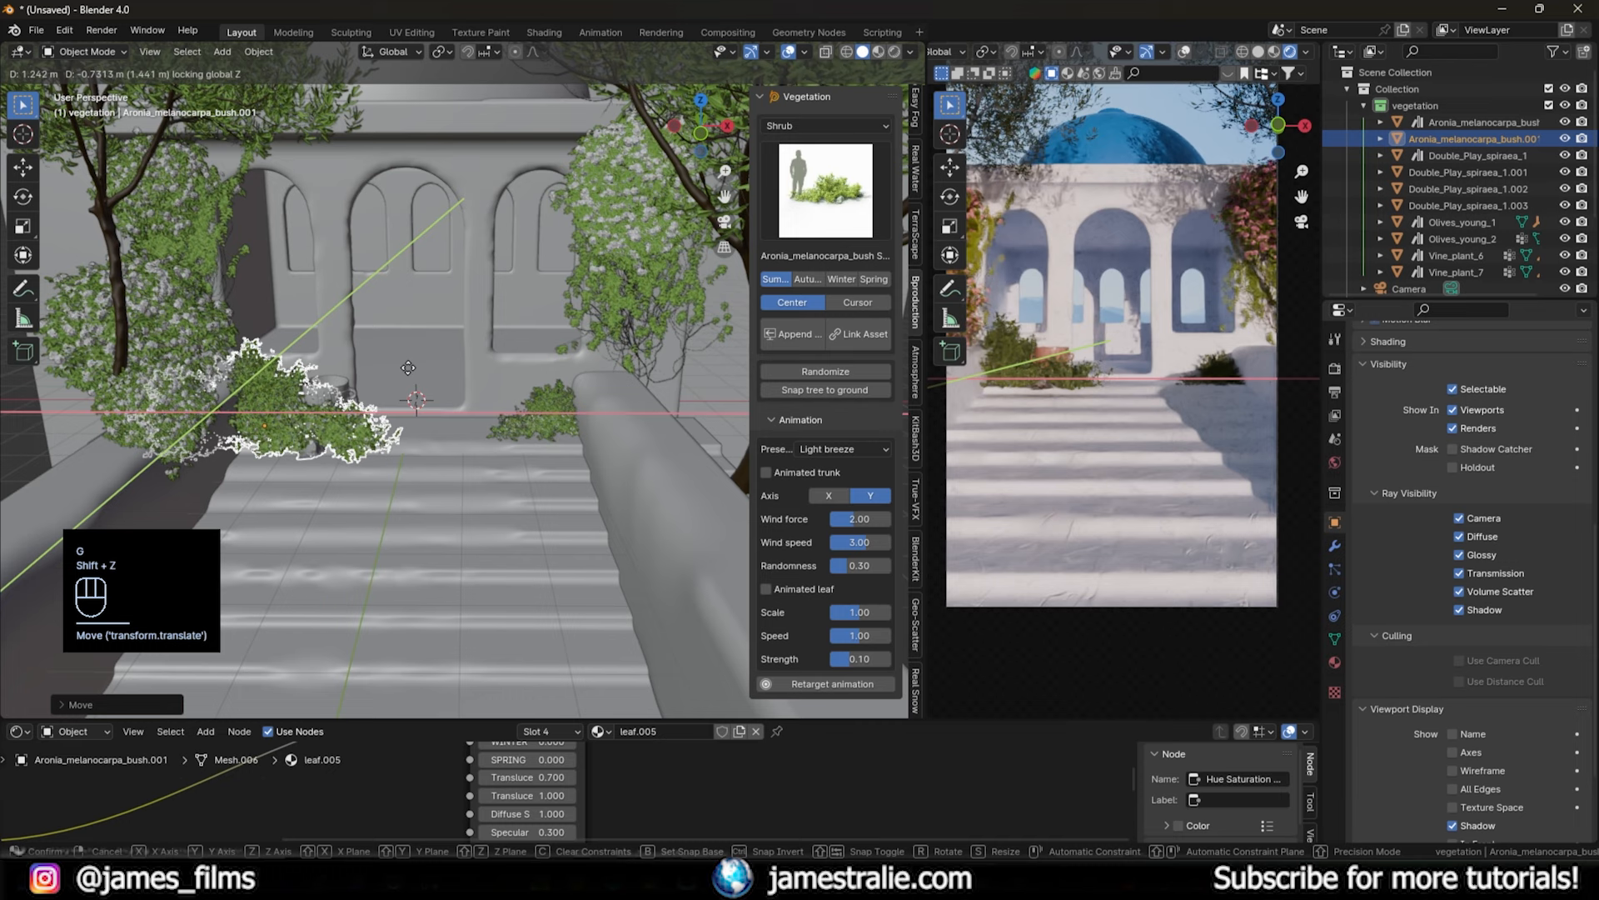
pyautogui.click(364, 379)
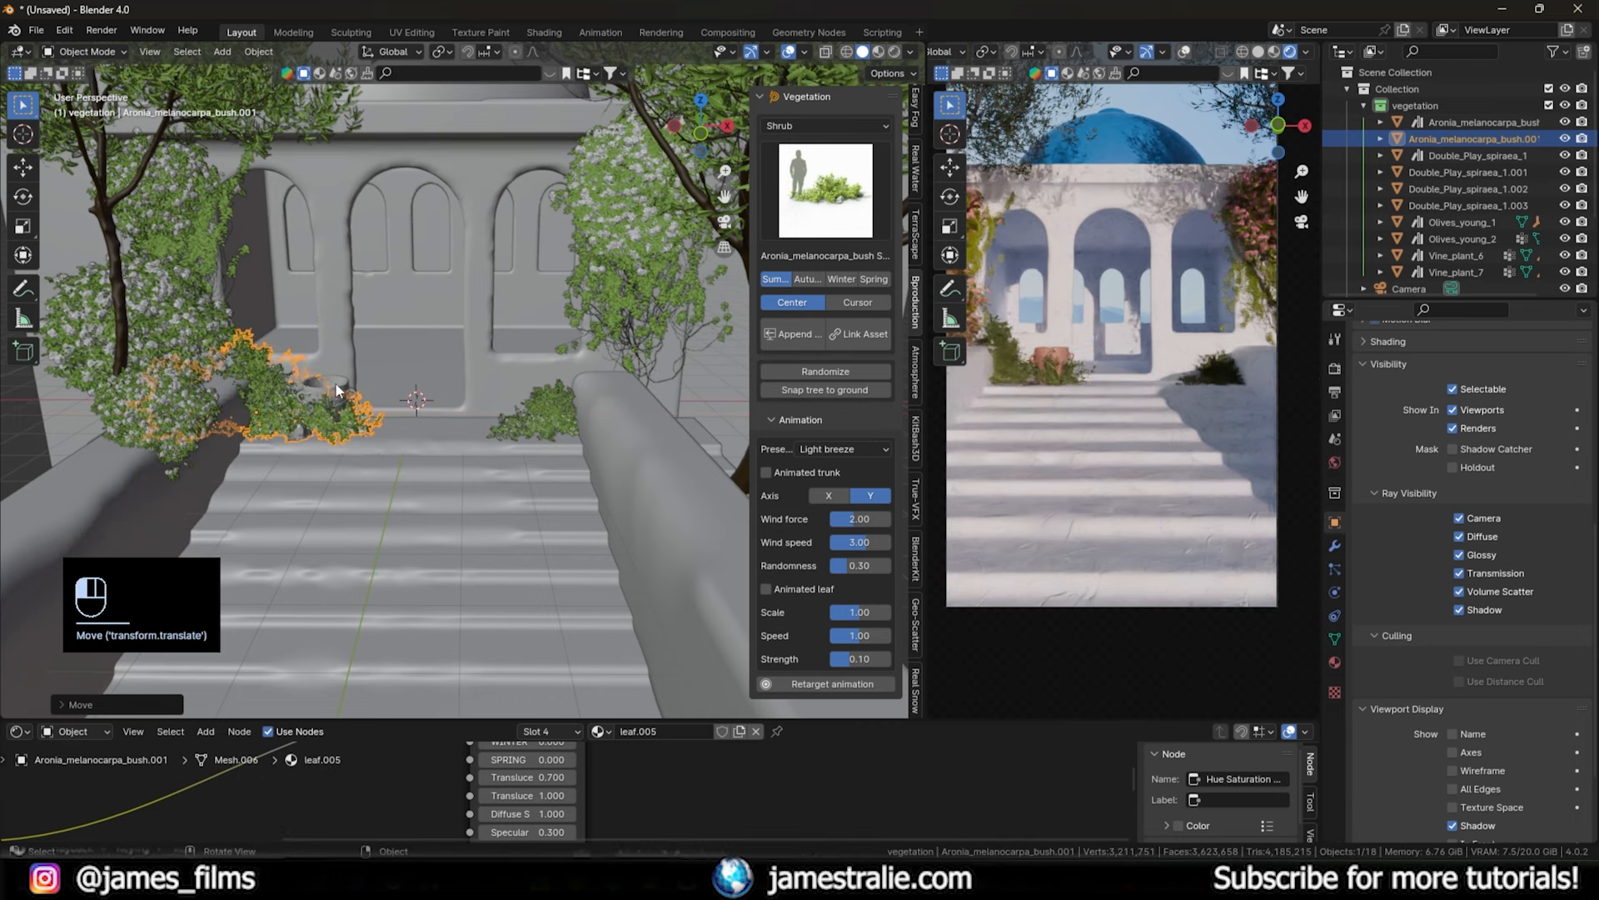
# - Move the clay vase horizontally across the stair top to stand beside the right Aronia shrub
pyautogui.click(337, 389)
pyautogui.press('g')
pyautogui.hotkey('shift', 'z')
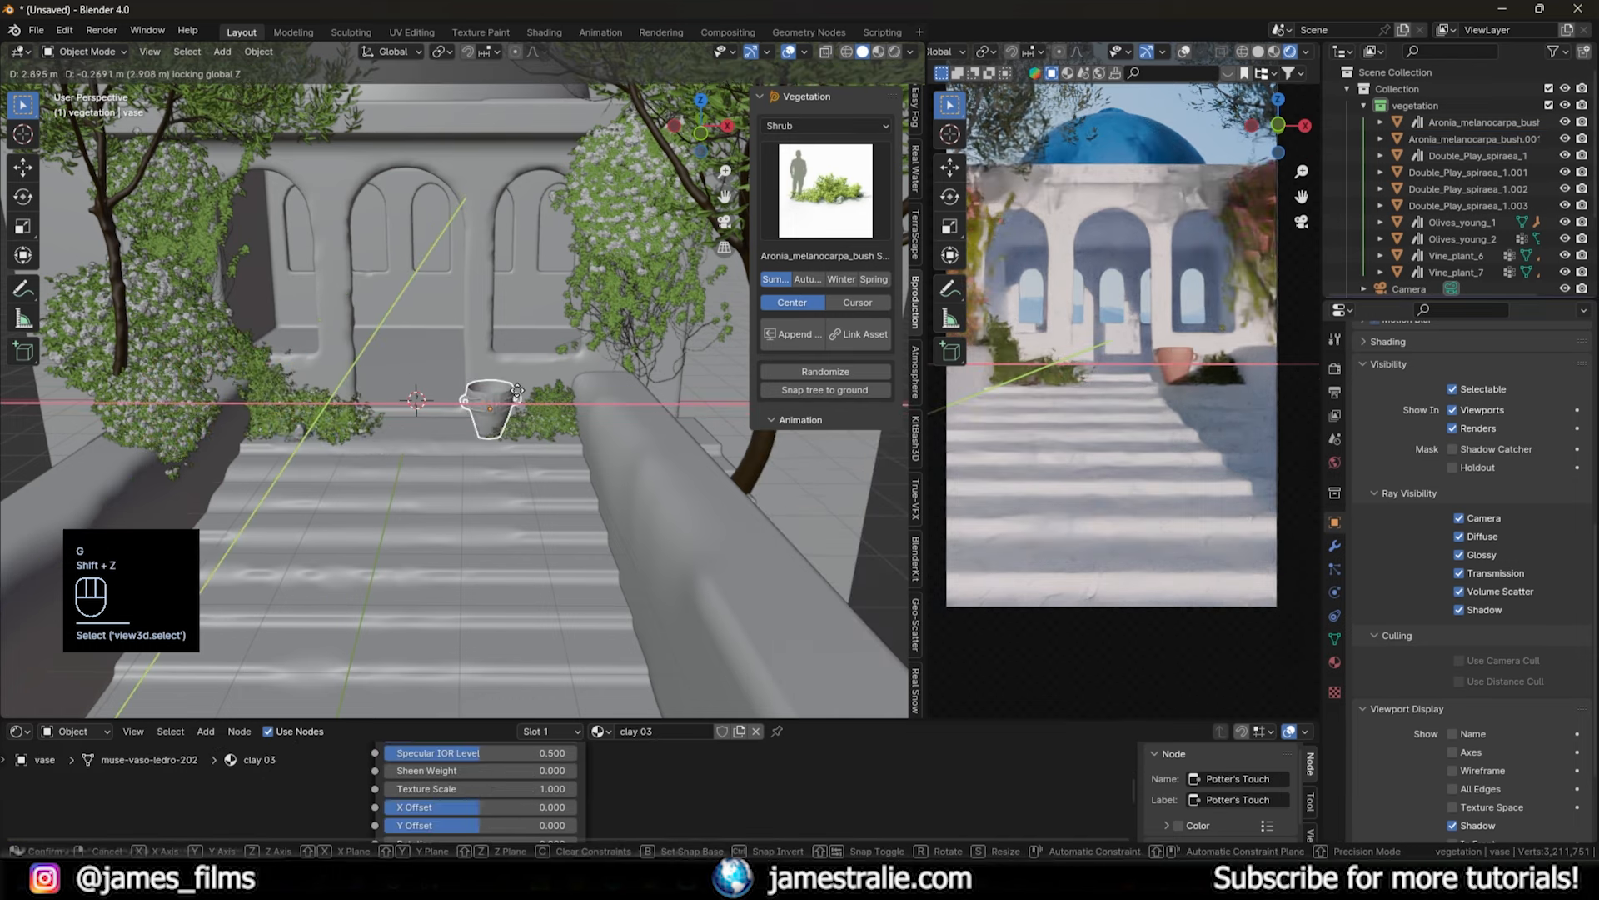
pyautogui.click(516, 392)
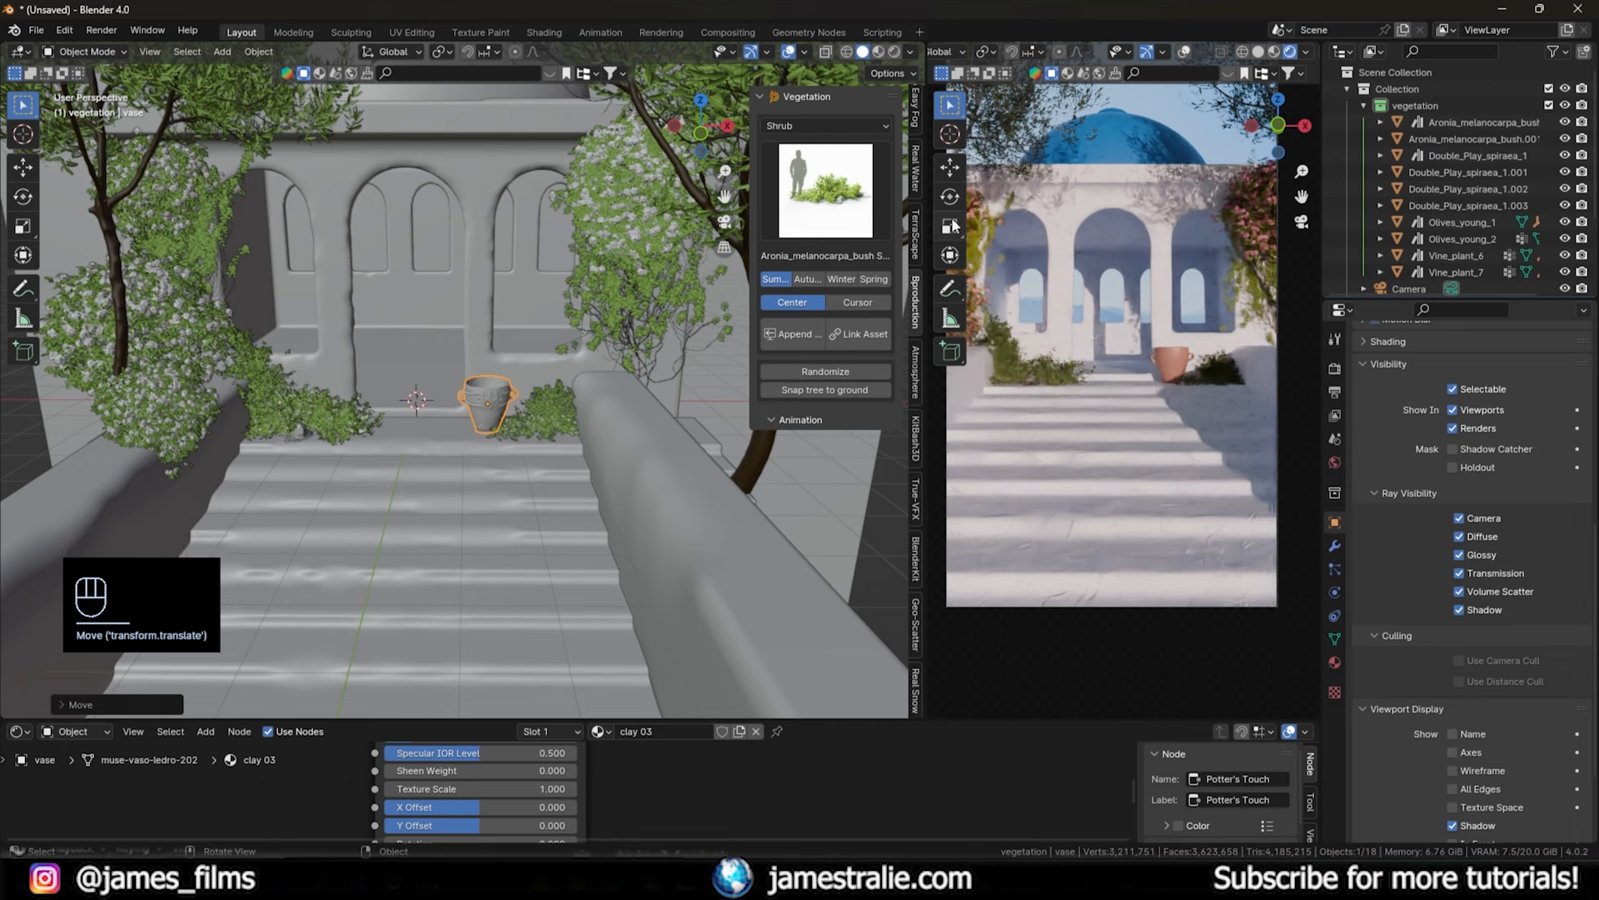
# - Append Spiraea_betulifolia_3 from the Vegetation library's Garden_plant category
pyautogui.click(854, 127)
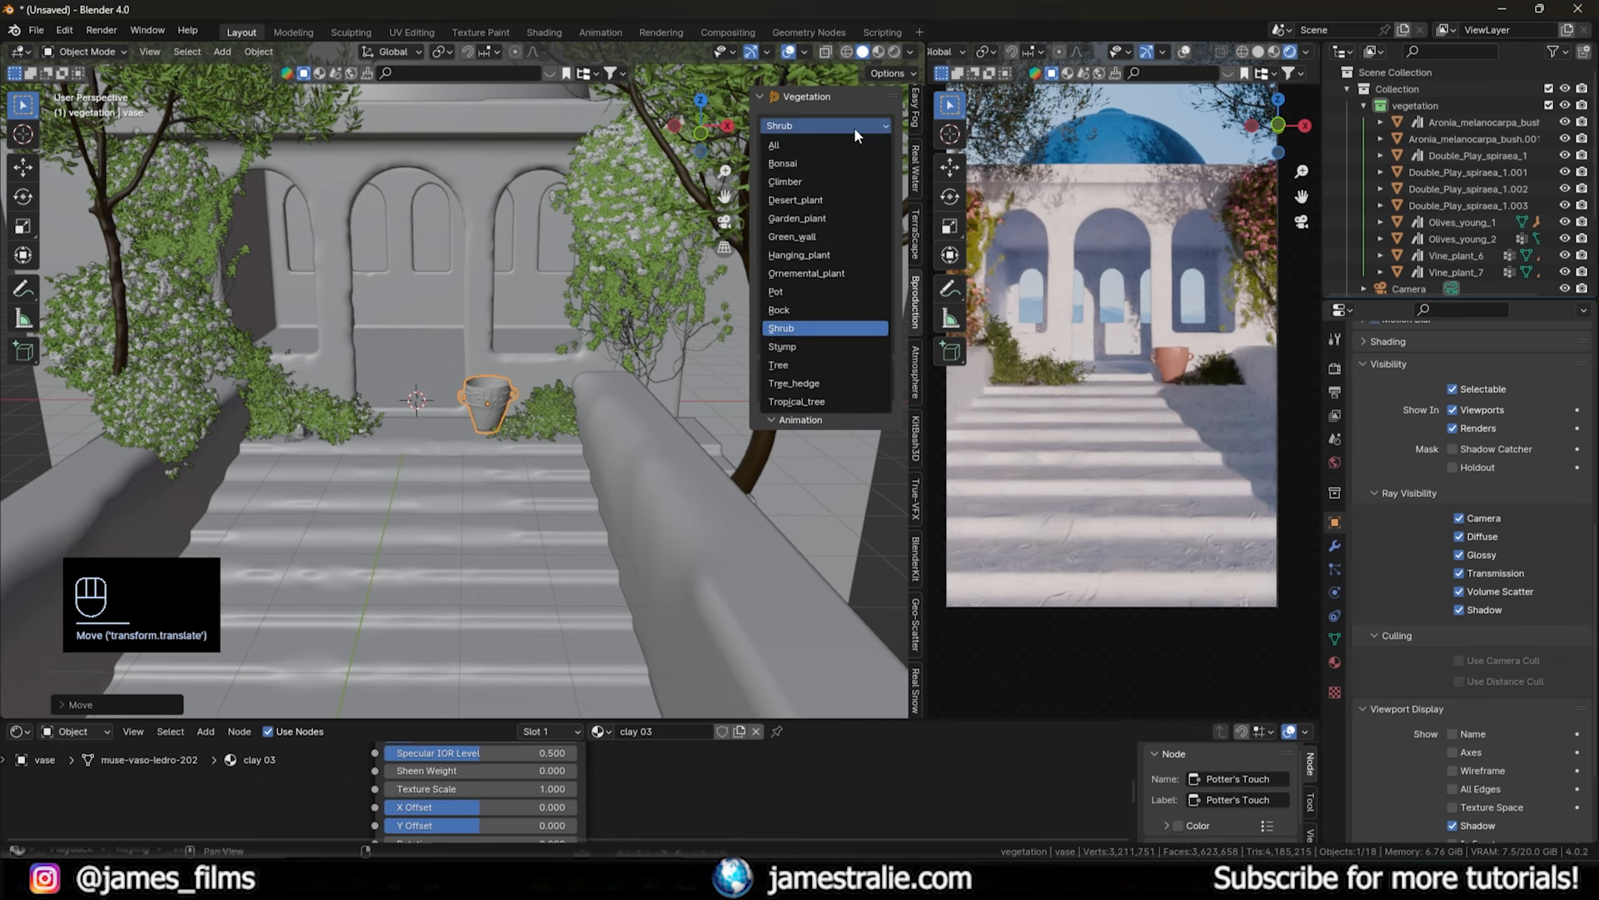
pyautogui.click(840, 217)
pyautogui.click(838, 199)
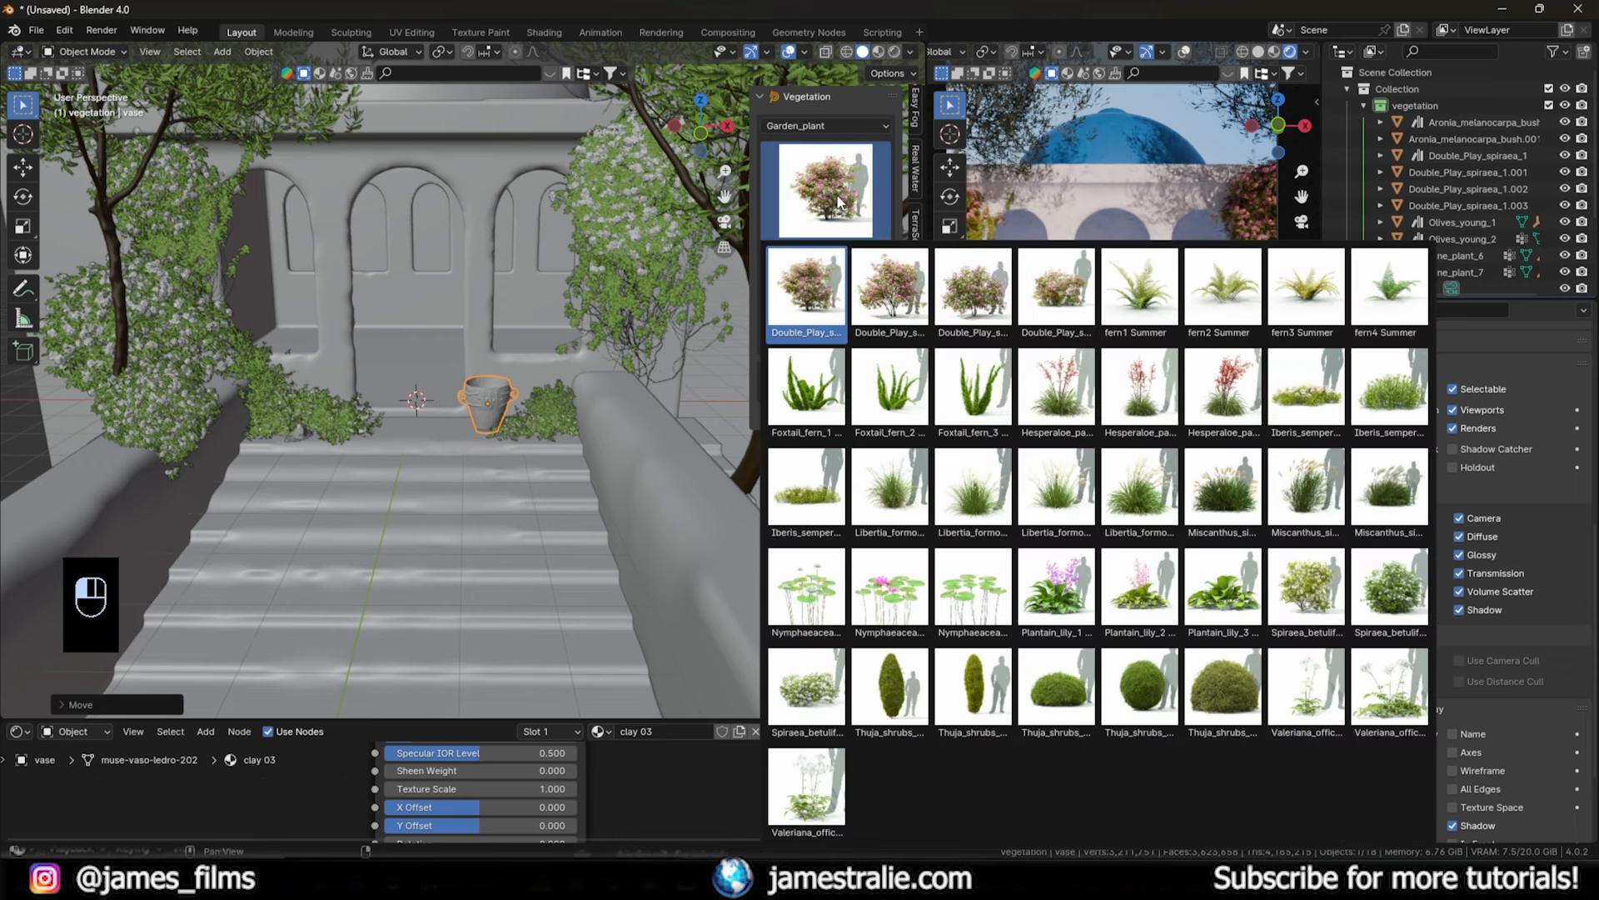
pyautogui.click(829, 693)
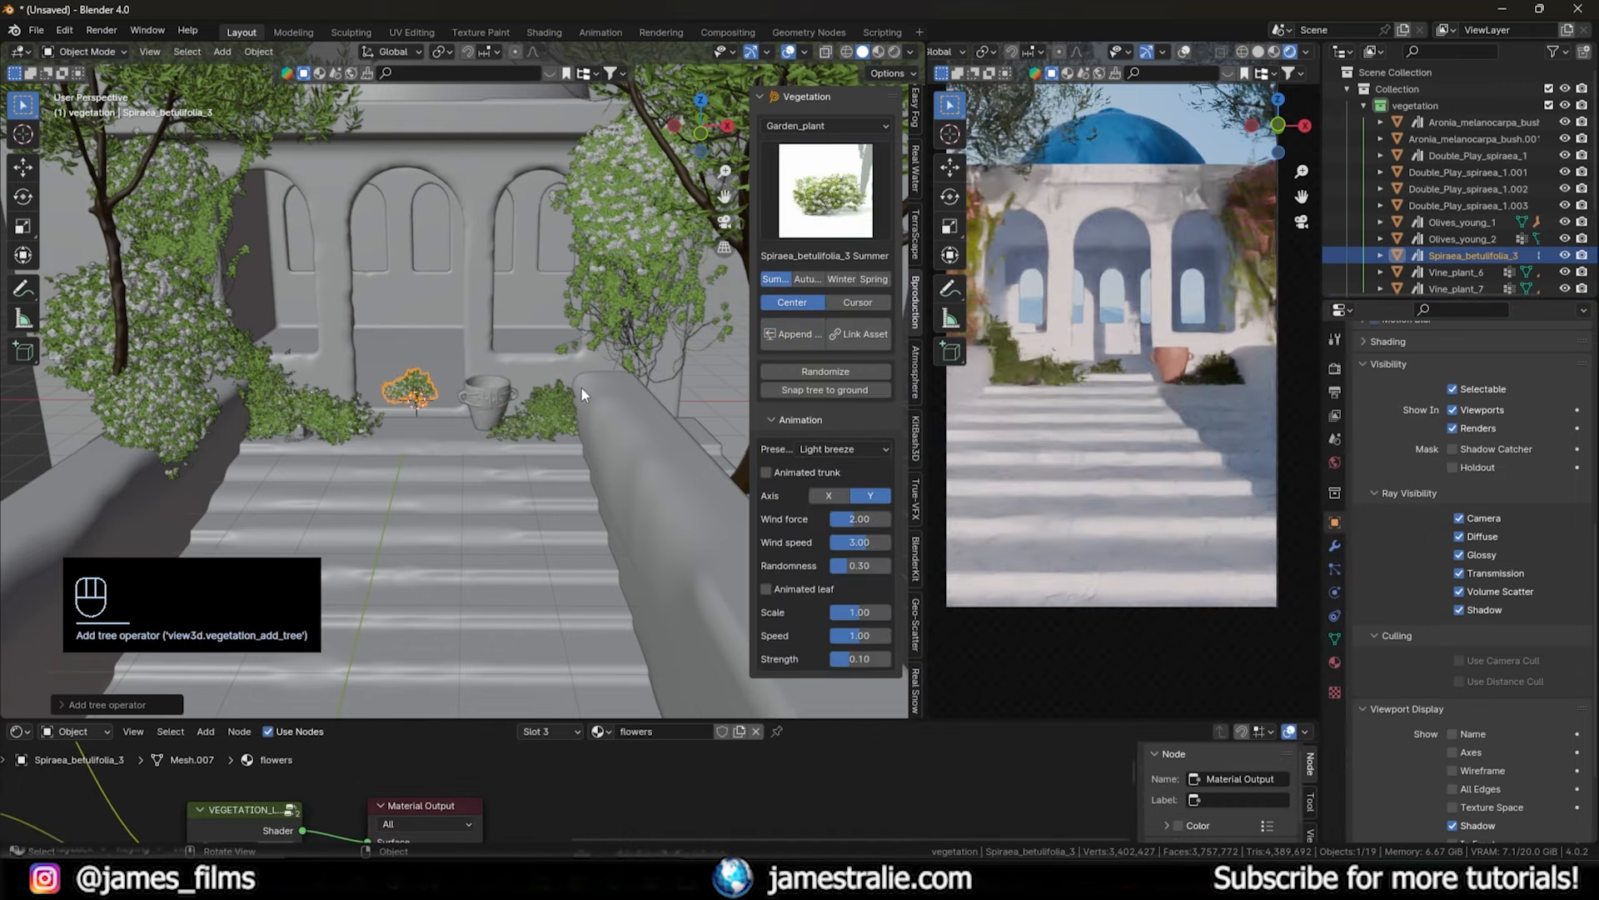
# - Move the Spiraea_betulifolia_3 plant horizontally over the clay vase and raise it along Z to the vase's rim
pyautogui.press('g')
pyautogui.hotkey('shift', 'z')
pyautogui.press('g')
pyautogui.press('z')
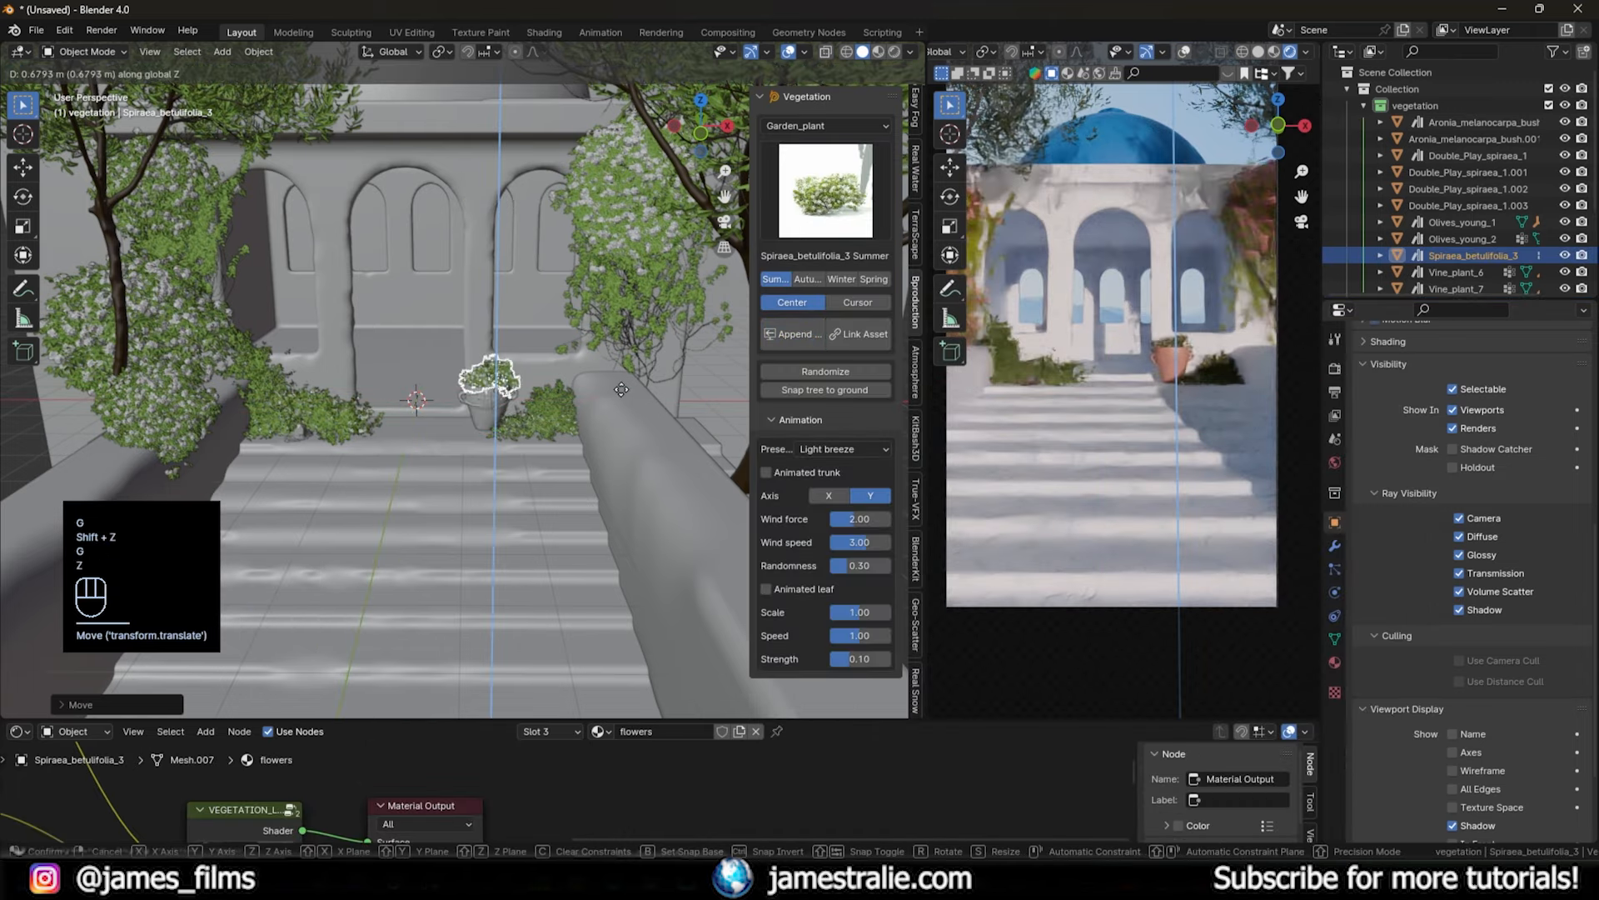
pyautogui.click(622, 388)
# - Center the spiraea plant over the vase, shrink it to fit the opening and adjust its height
pyautogui.scroll(5, 1183, 381)
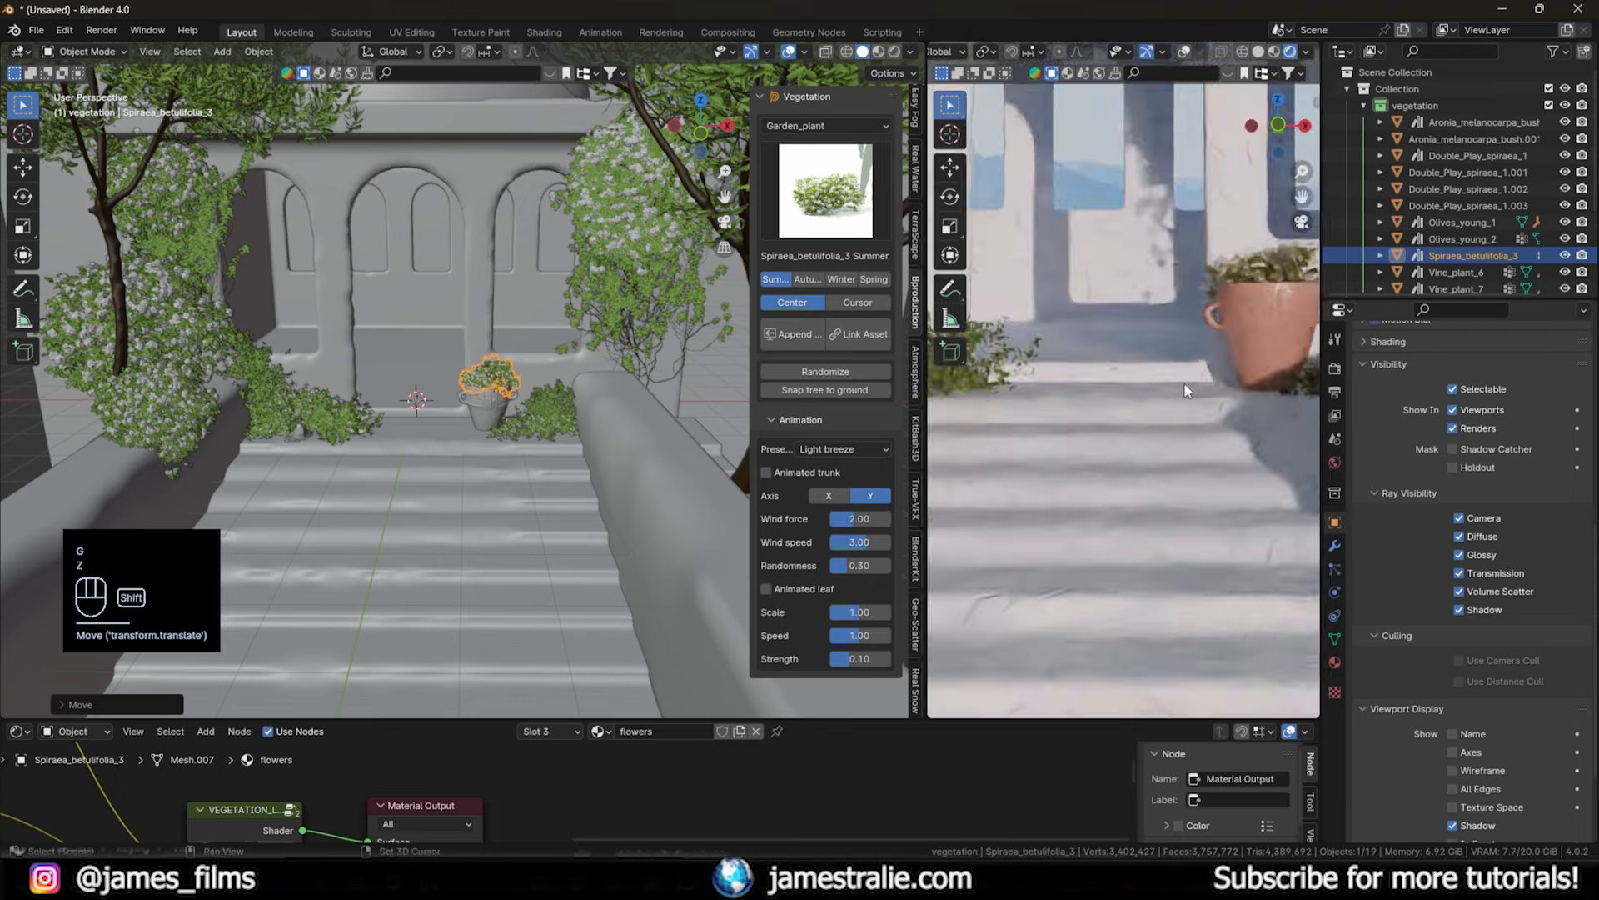
pyautogui.press('g')
pyautogui.hotkey('shift', 'z')
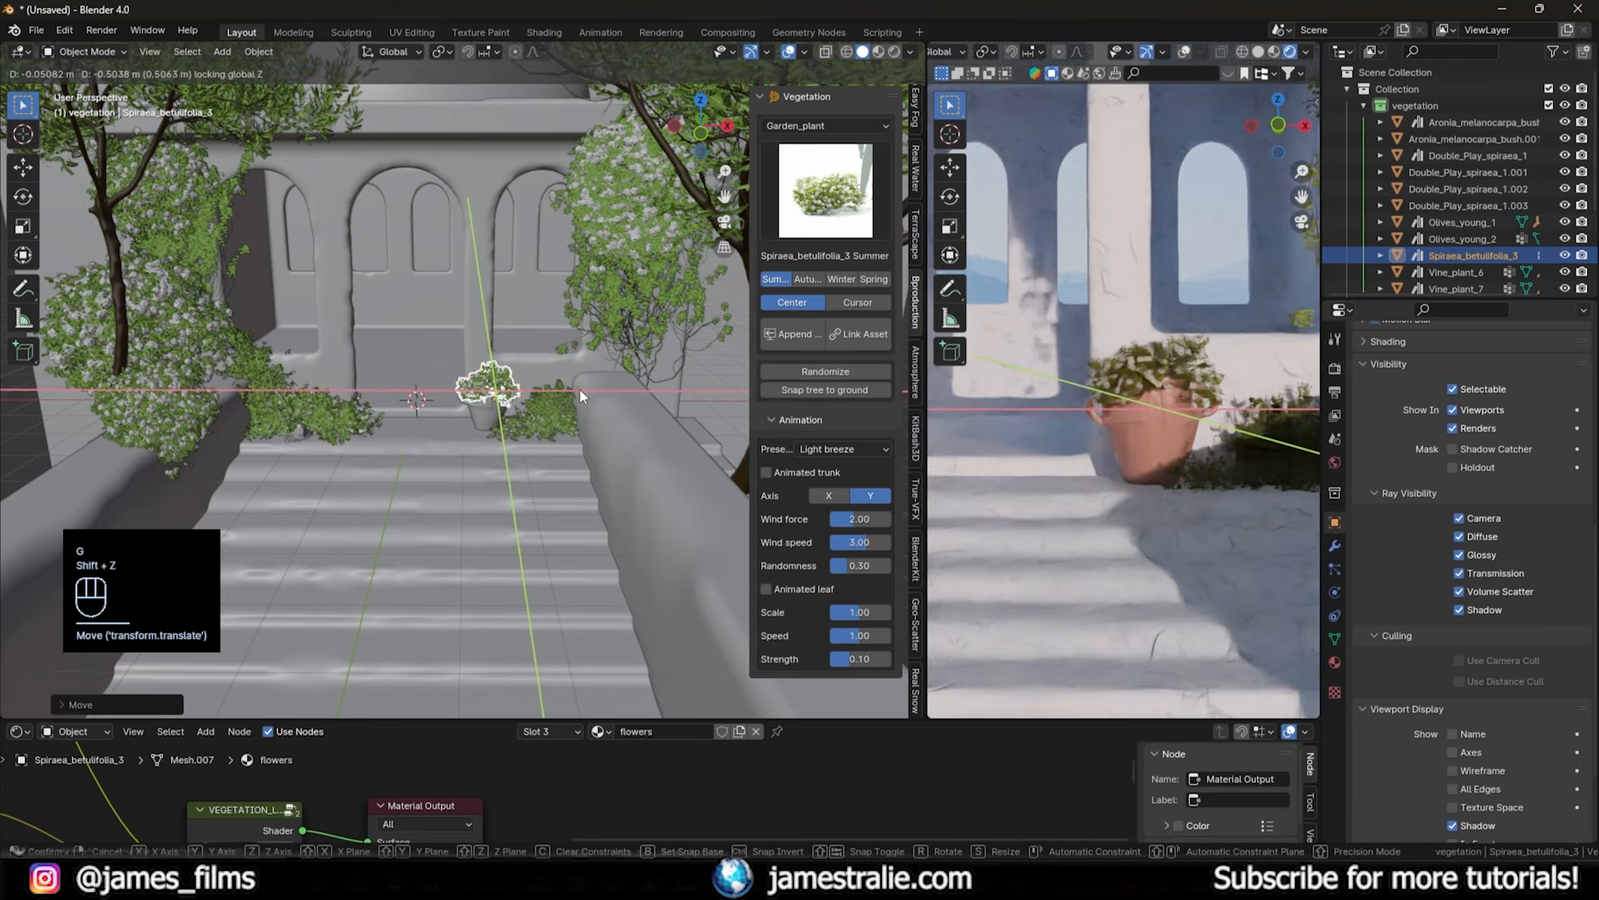
pyautogui.press('s')
pyautogui.press('g')
pyautogui.press('z')
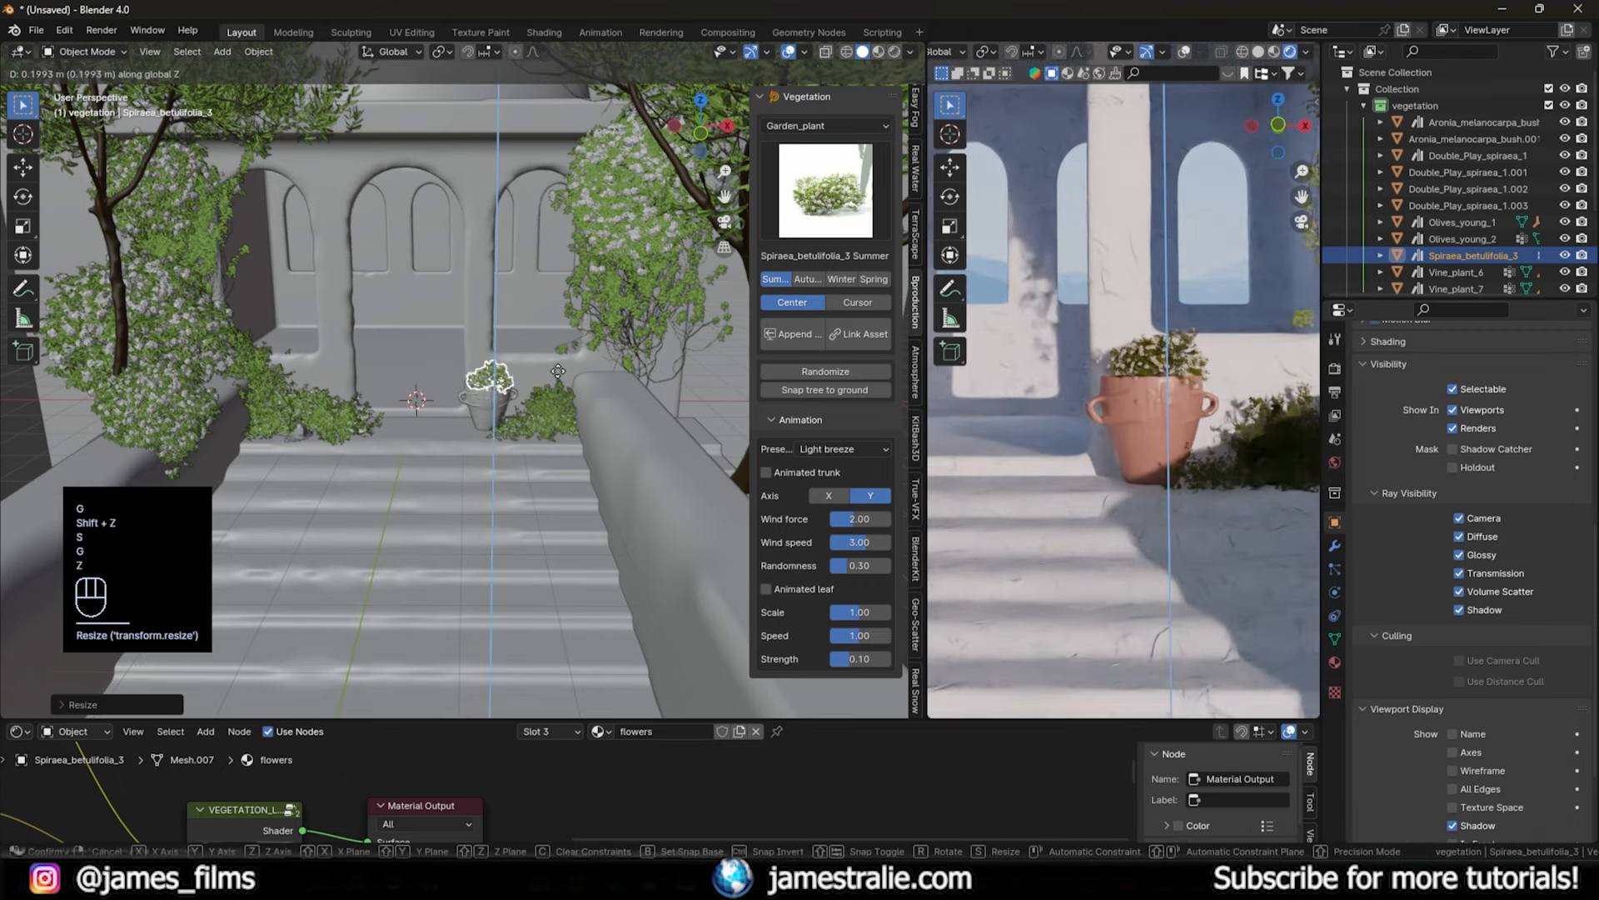
# - Rotate the potted spiraea plant and shift it horizontally so it sits inside the vase
pyautogui.press('r')
pyautogui.hotkey('shift', 'z')
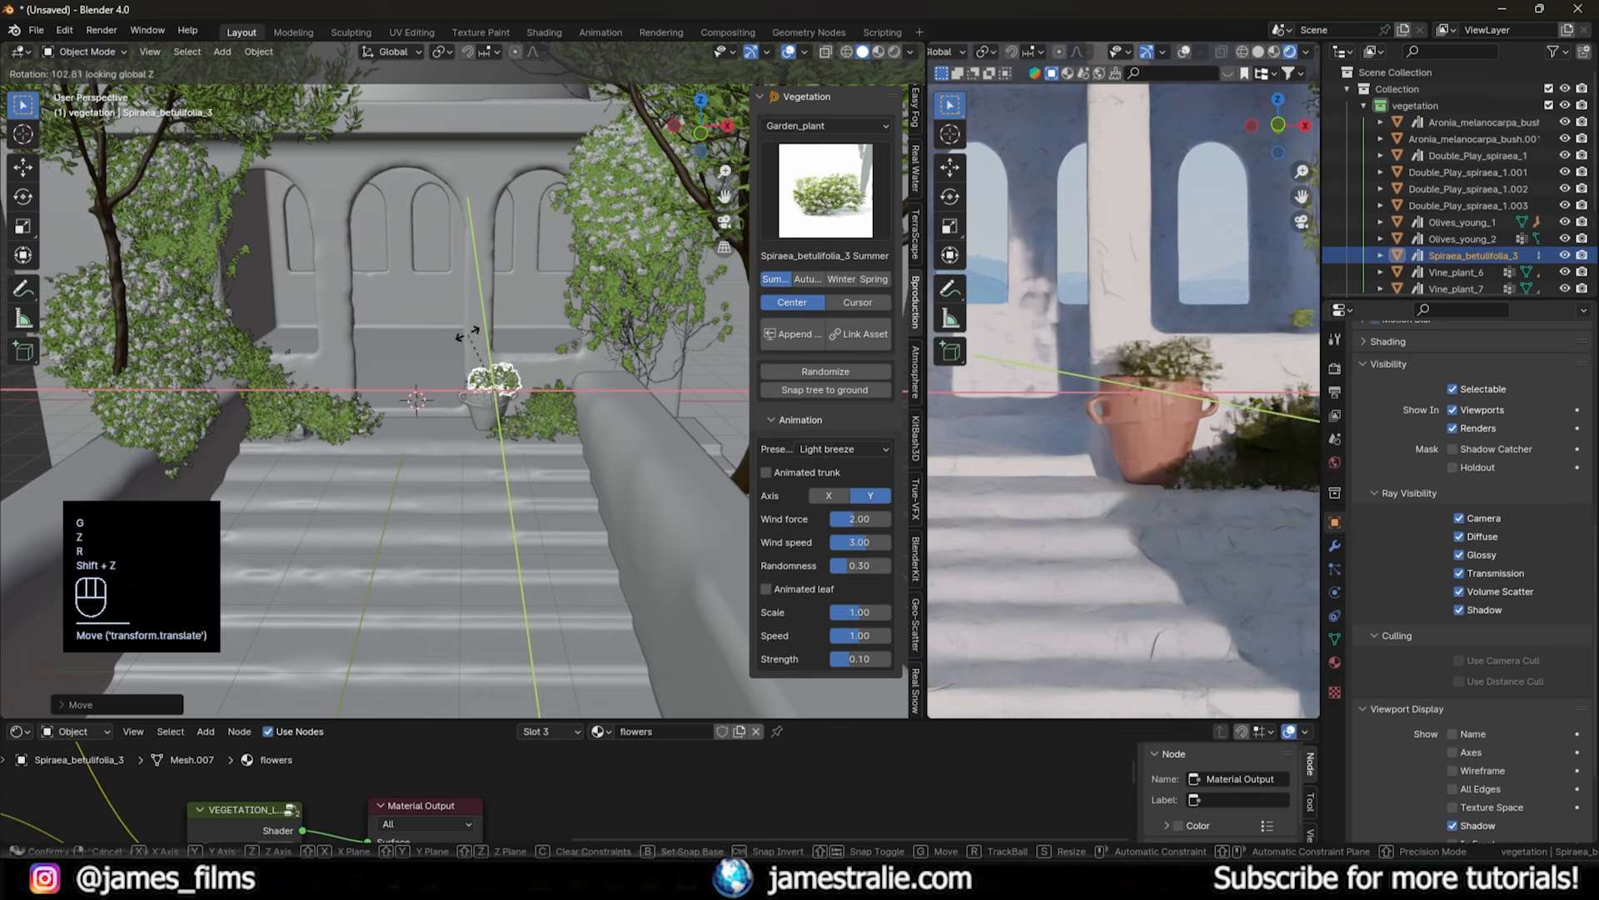
pyautogui.press('g')
pyautogui.hotkey('shift', 'z')
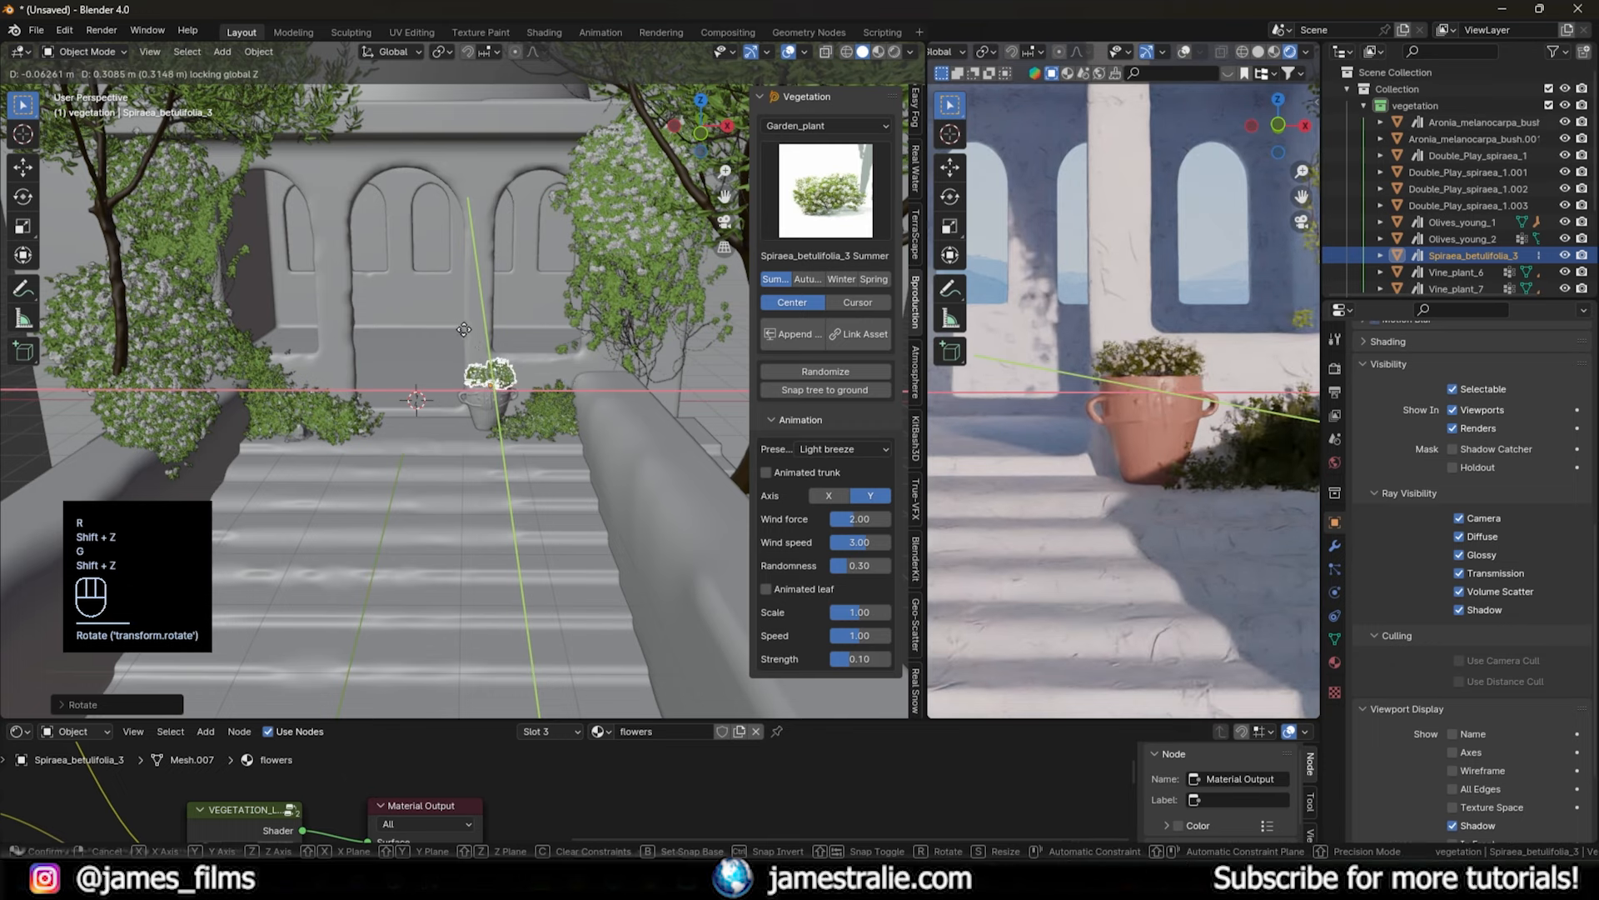
pyautogui.click(464, 329)
pyautogui.press('KP_0')
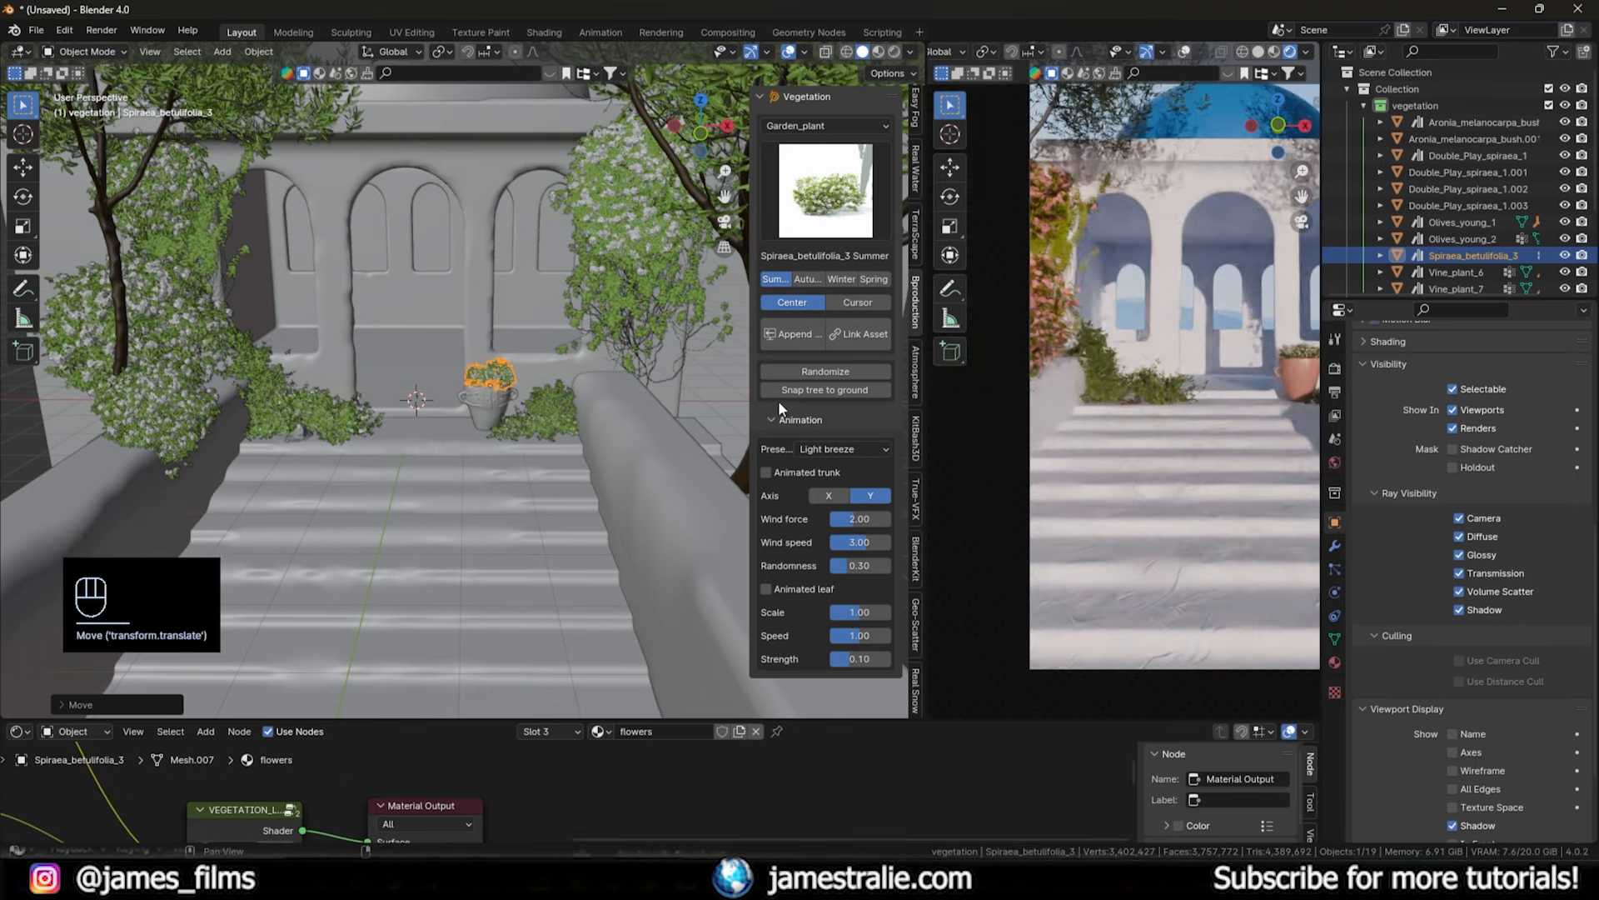
# - Append Hanging_plant_10 from the Vegetation library's All category
pyautogui.click(820, 175)
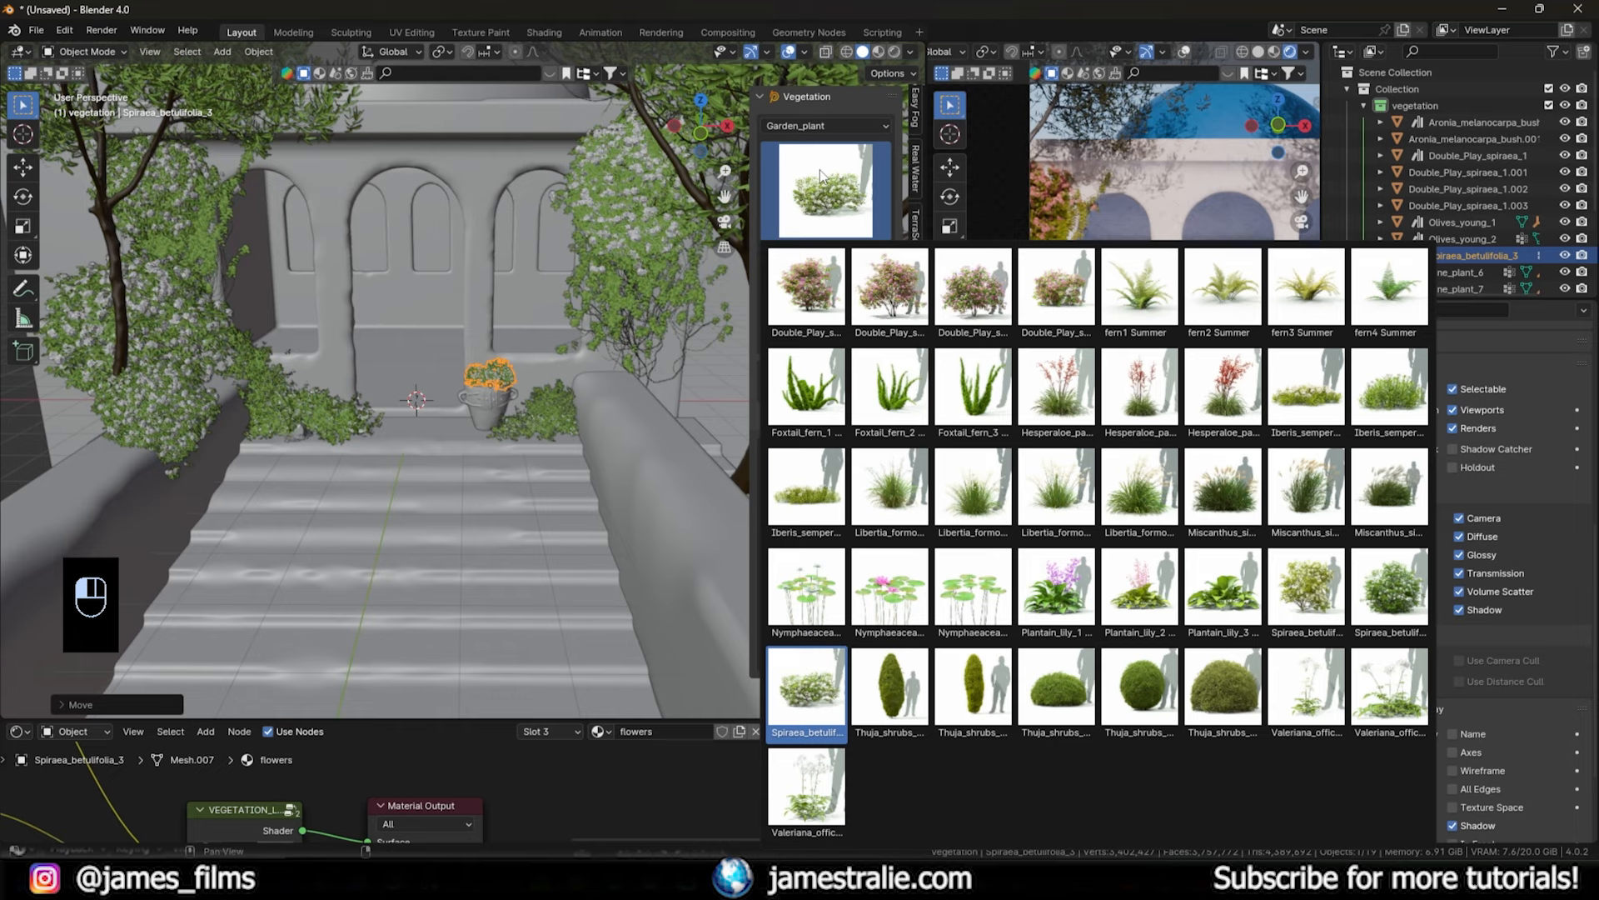
pyautogui.click(821, 173)
pyautogui.click(842, 125)
pyautogui.click(836, 148)
pyautogui.click(821, 205)
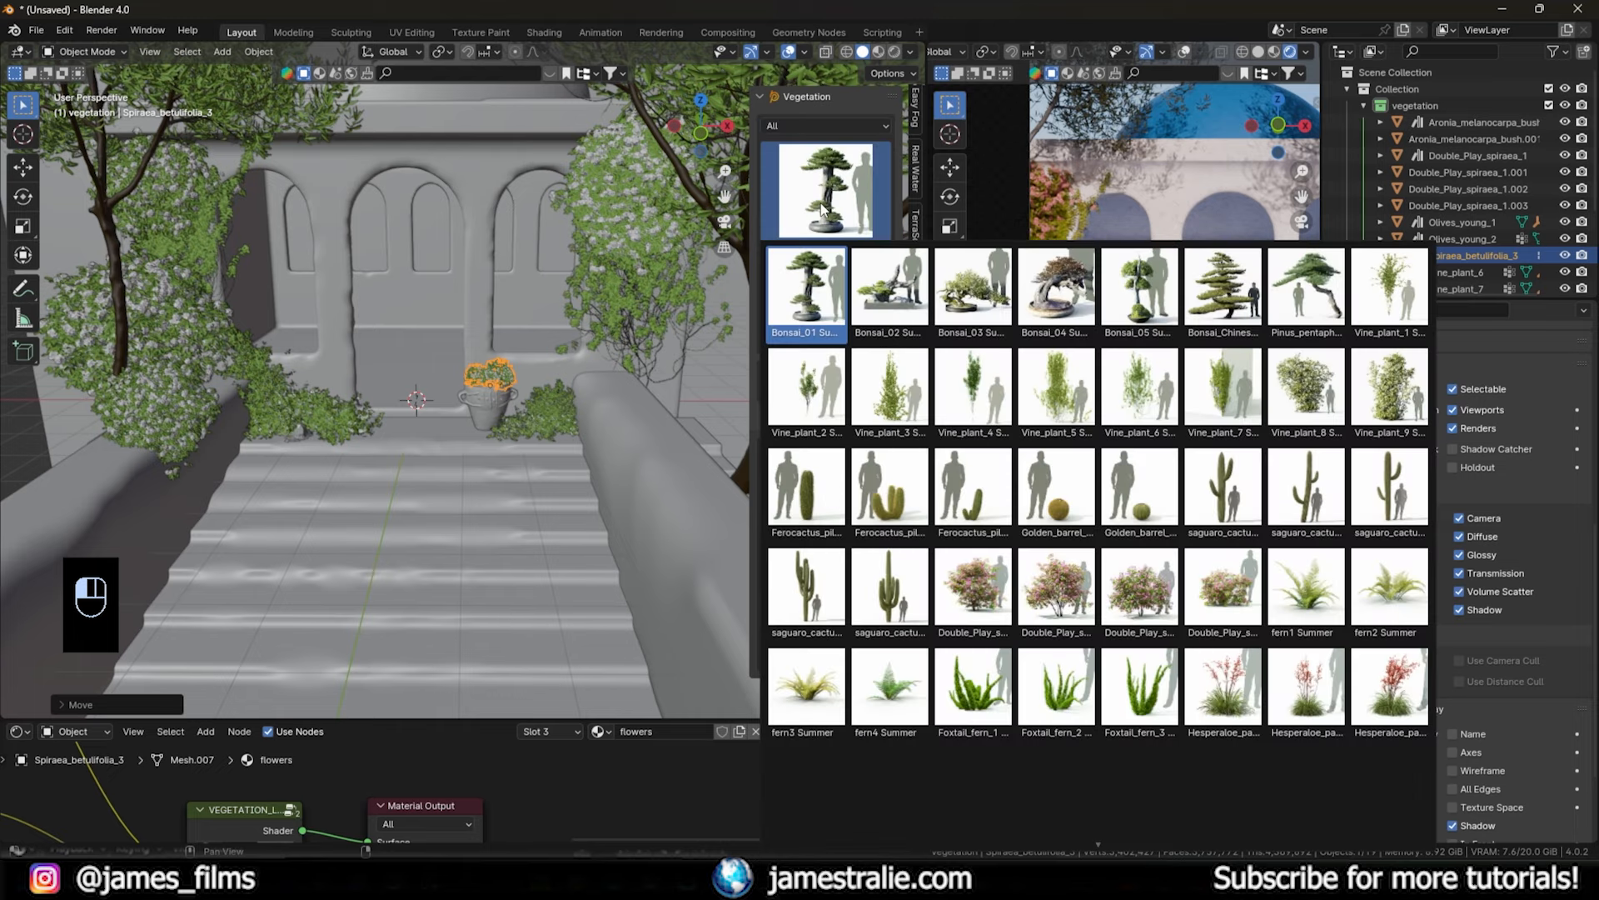
pyautogui.scroll(-5, 1116, 815)
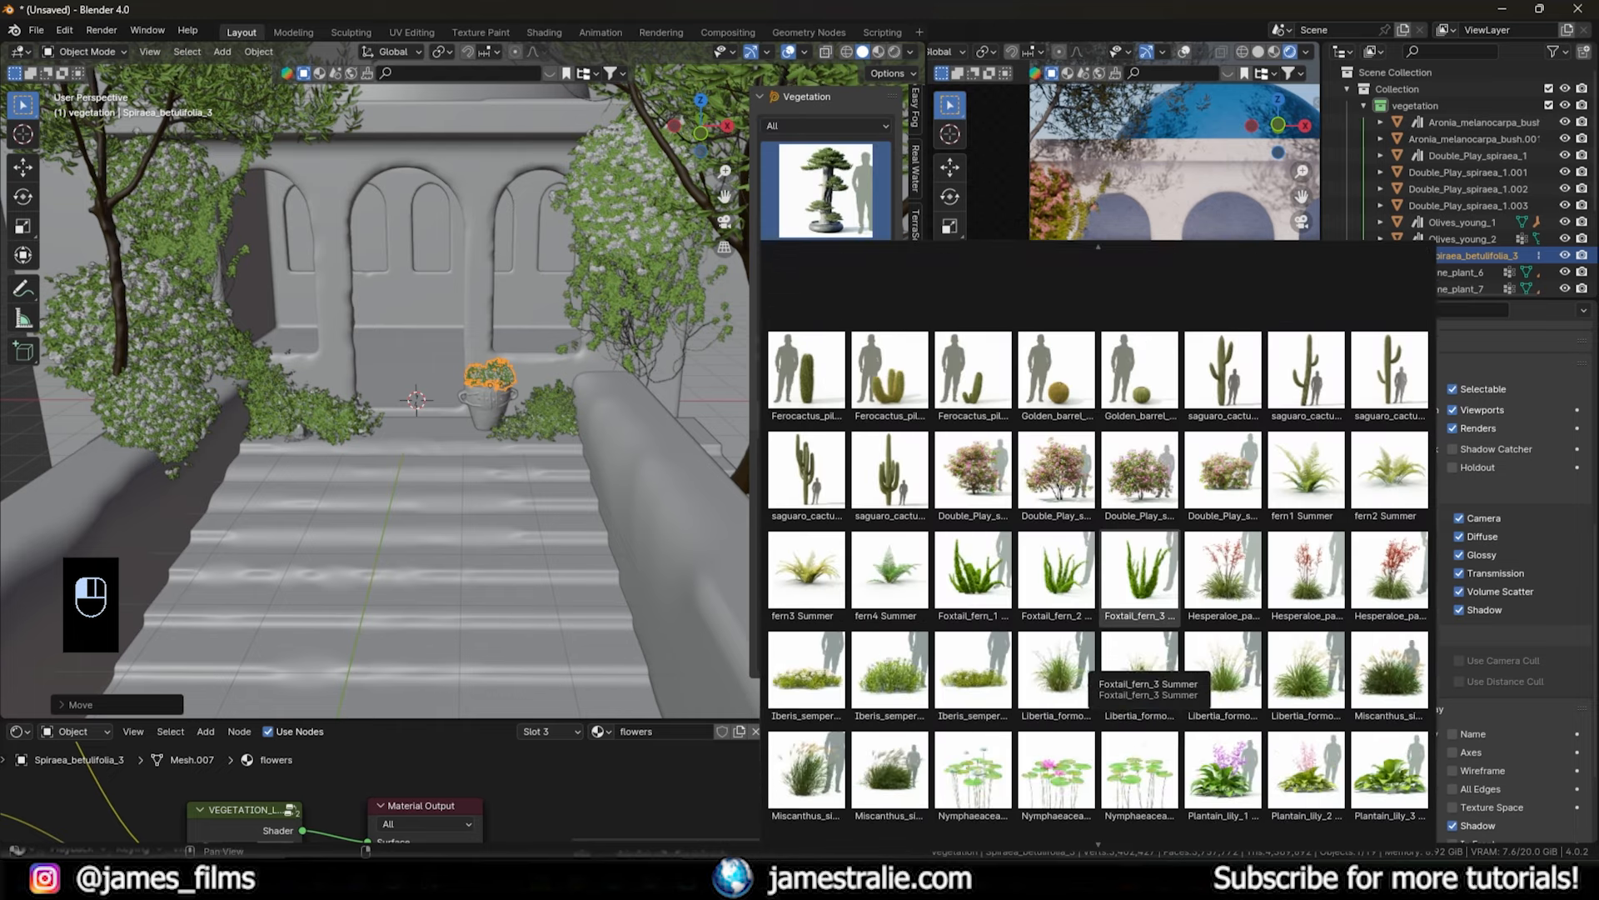
pyautogui.scroll(-6, 1147, 795)
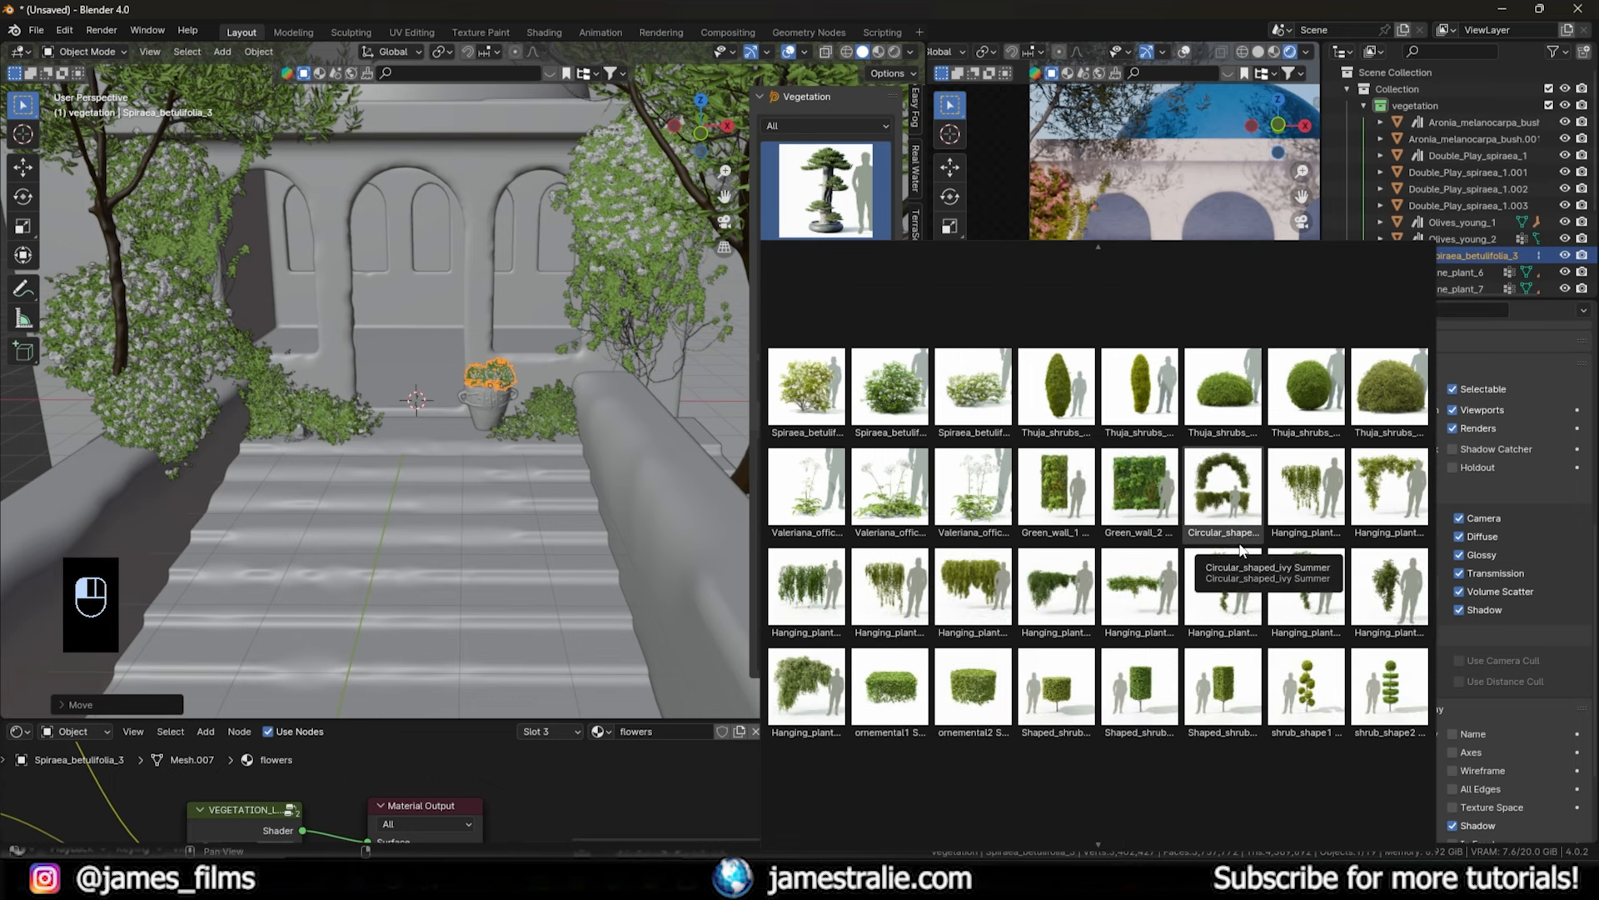
pyautogui.click(1388, 495)
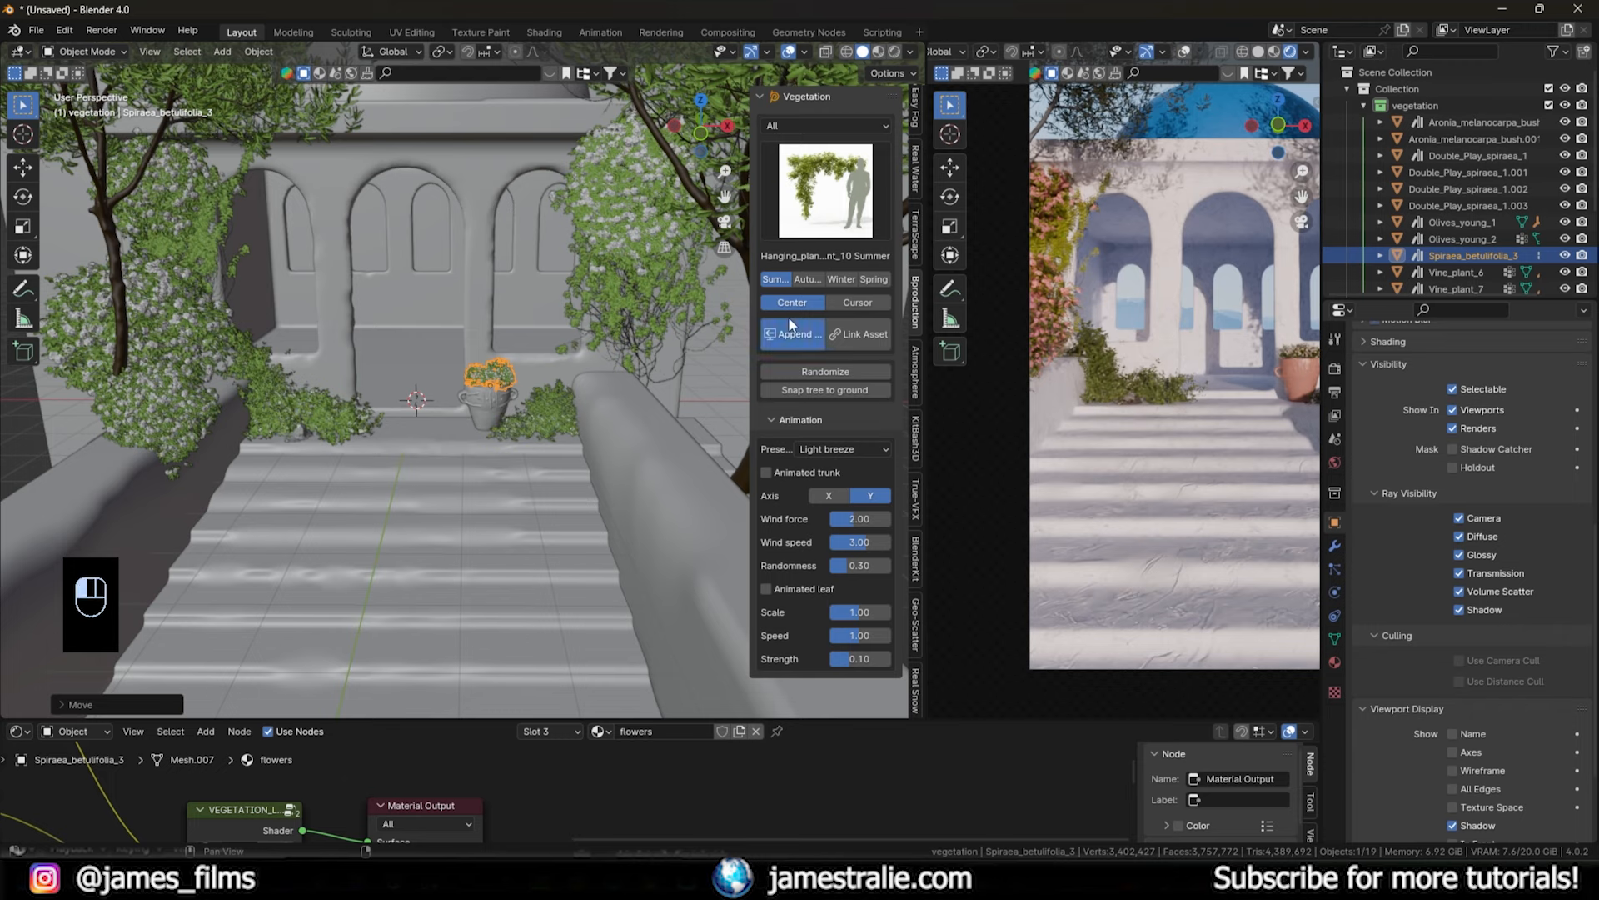
# - Enlarge Hanging_plant_10, move it horizontally to the building's left side and adjust its height
pyautogui.press('s')
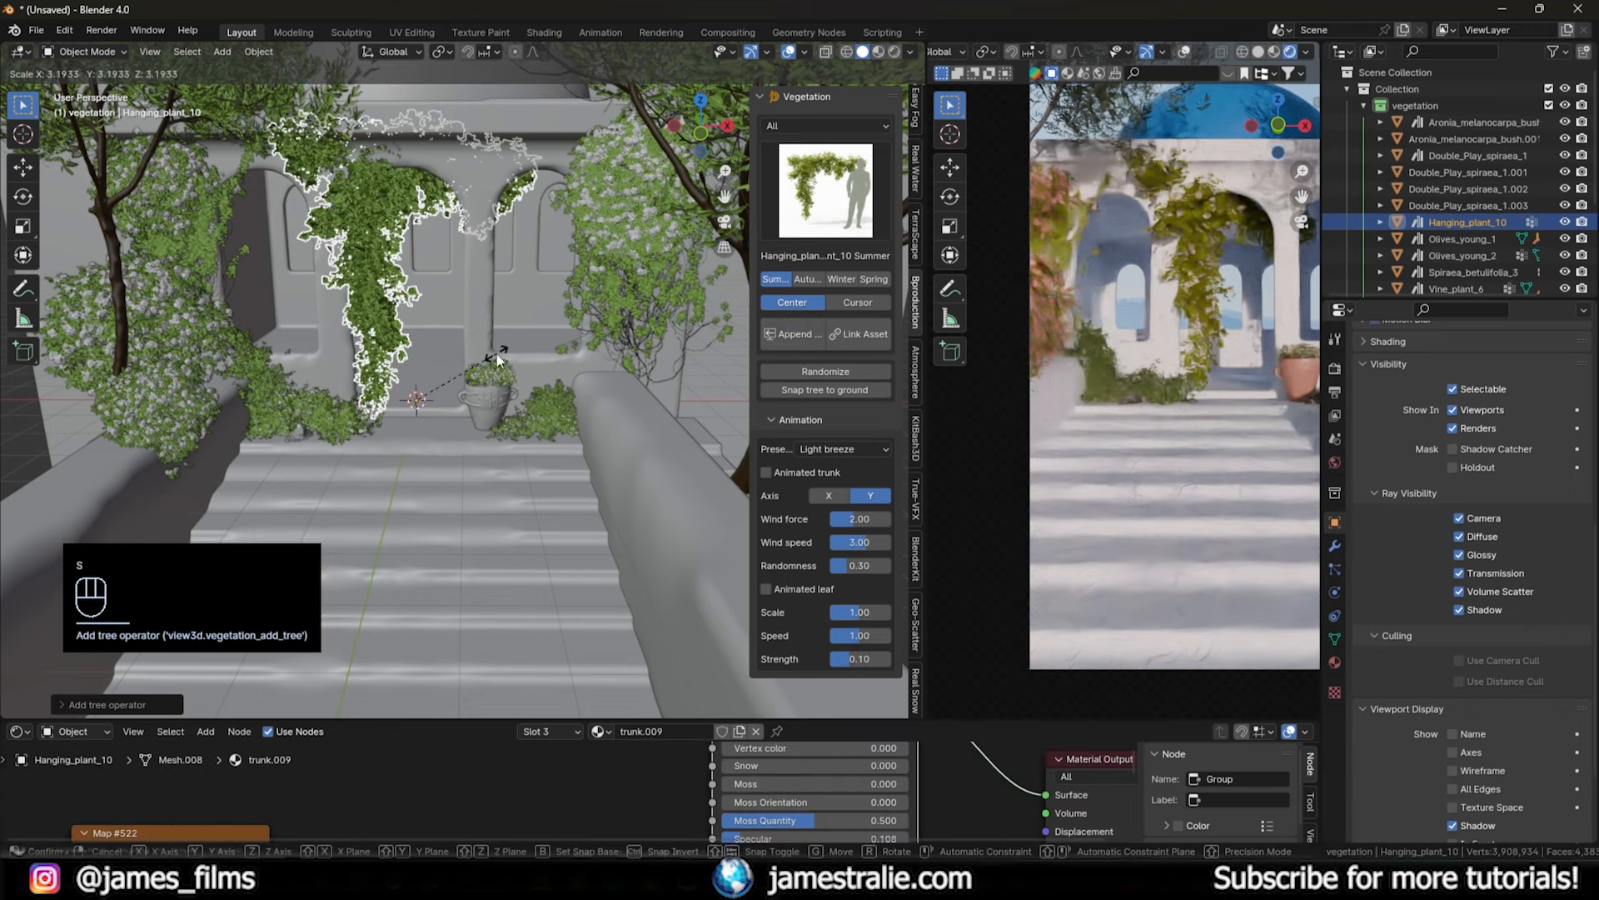
pyautogui.press('g')
pyautogui.hotkey('shift', 'z')
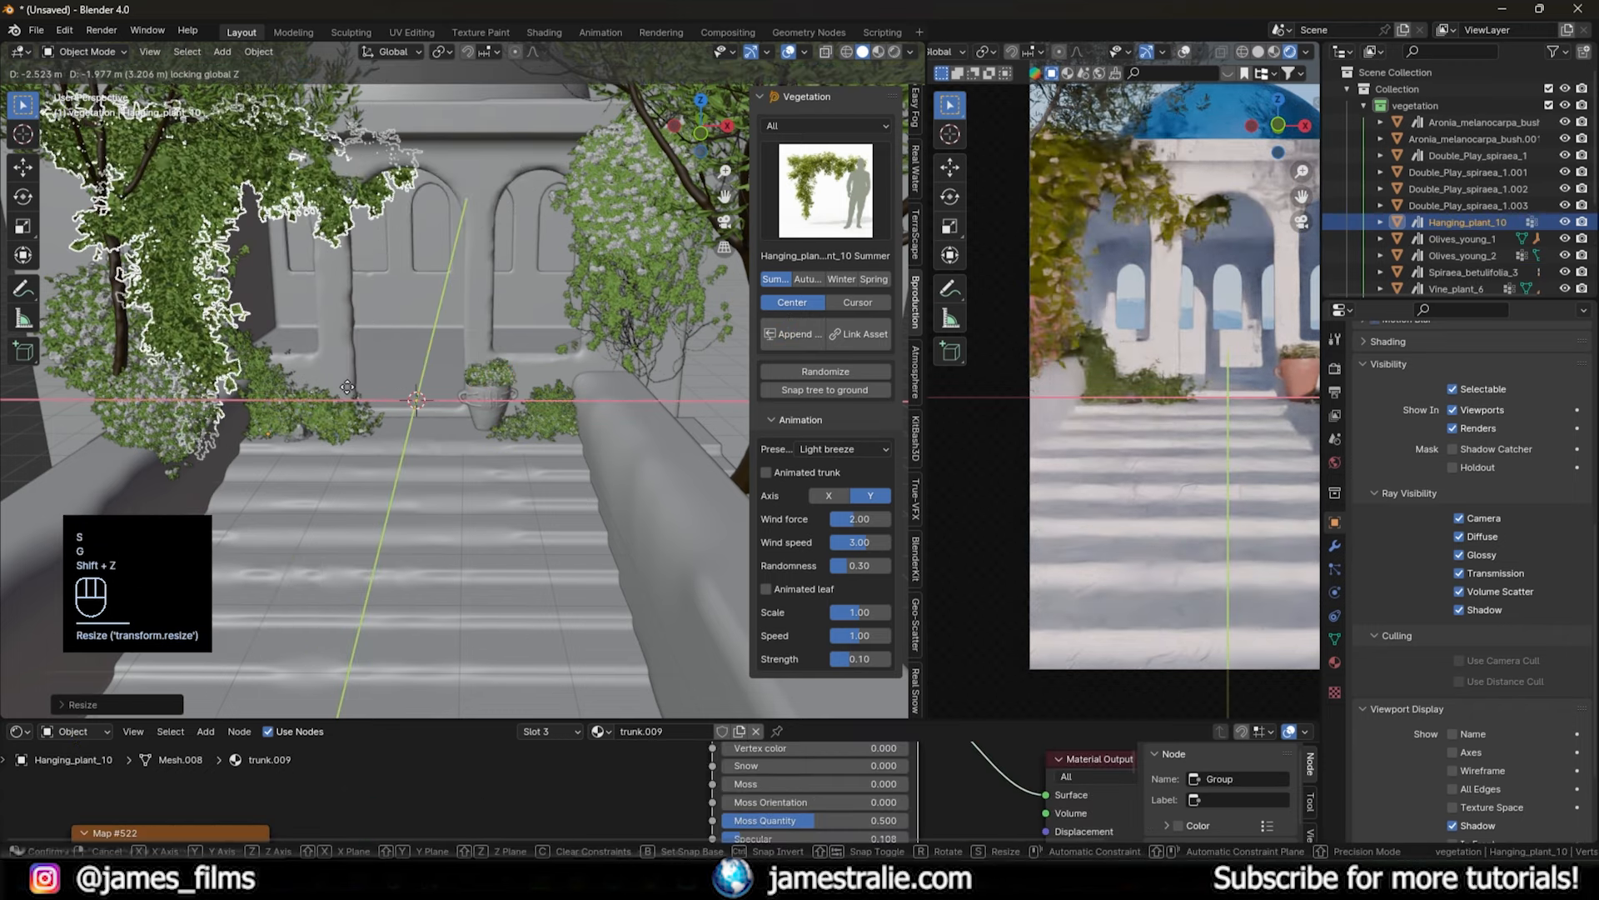
pyautogui.click(348, 386)
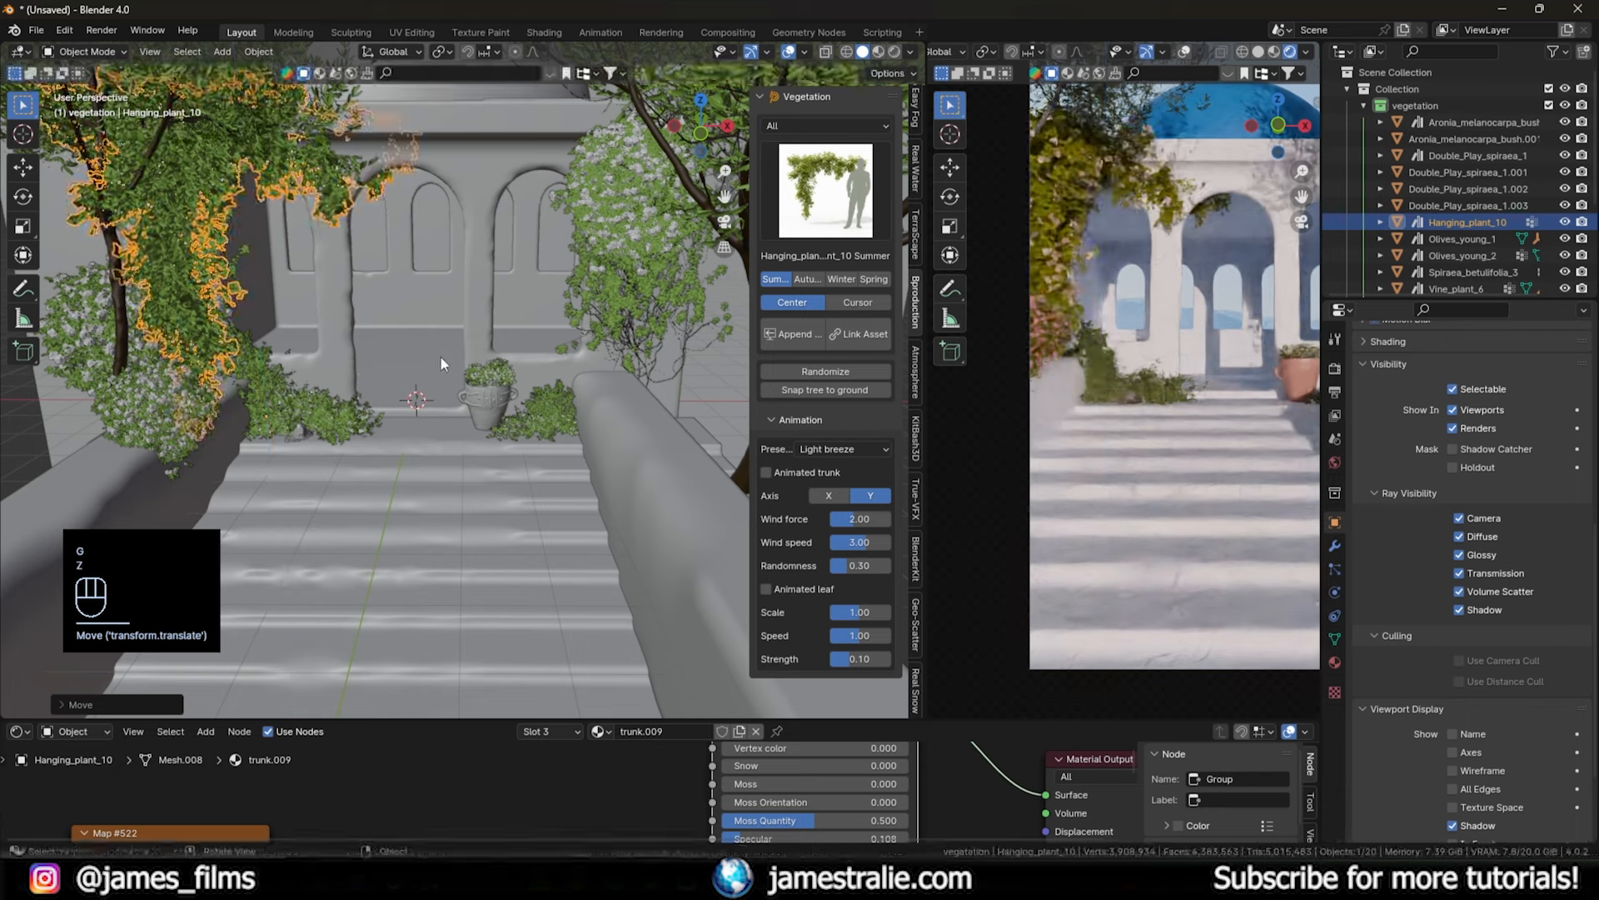
# - Rotate Hanging_plant_10 with the Z axis locked so it hangs over the left vine and facade
pyautogui.press('r')
pyautogui.hotkey('shift', 'z')
pyautogui.click(413, 421)
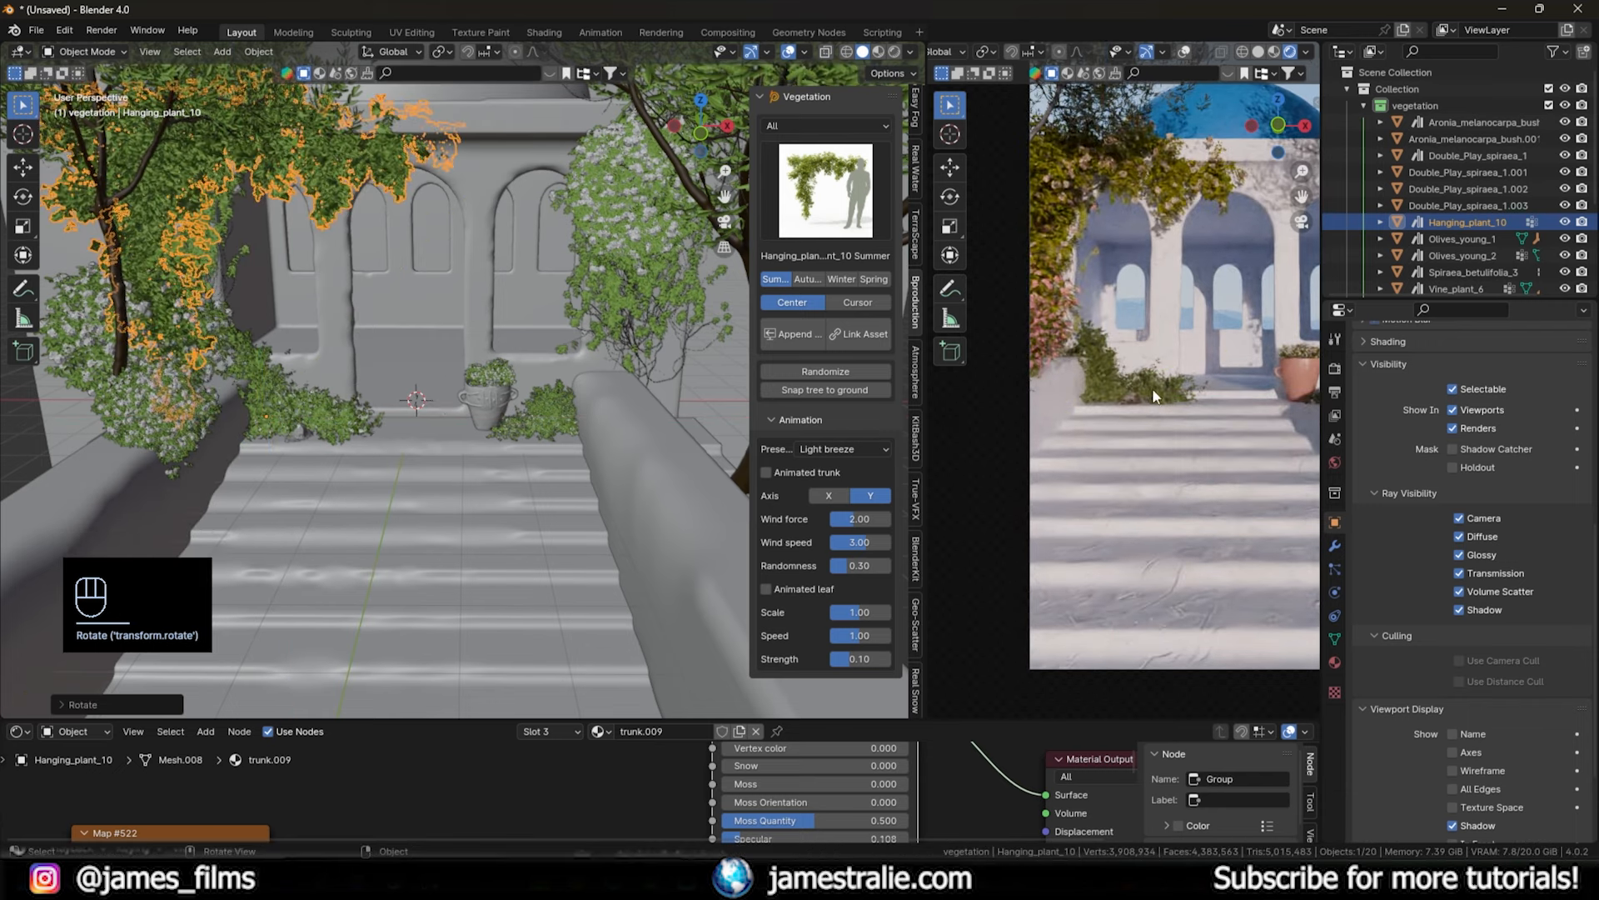
pyautogui.scroll(-1, 1155, 396)
pyautogui.keyDown('shift'); pyautogui.moveTo(1156, 394); pyautogui.dragTo(1121, 383, button='middle'); pyautogui.keyUp('shift')
pyautogui.keyDown('shift'); pyautogui.moveTo(1090, 323); pyautogui.dragTo(1115, 319, button='middle'); pyautogui.keyUp('shift')
# - Append Hanging_plant_1 from the Vegetation library's Hanging_plant category
pyautogui.click(838, 169)
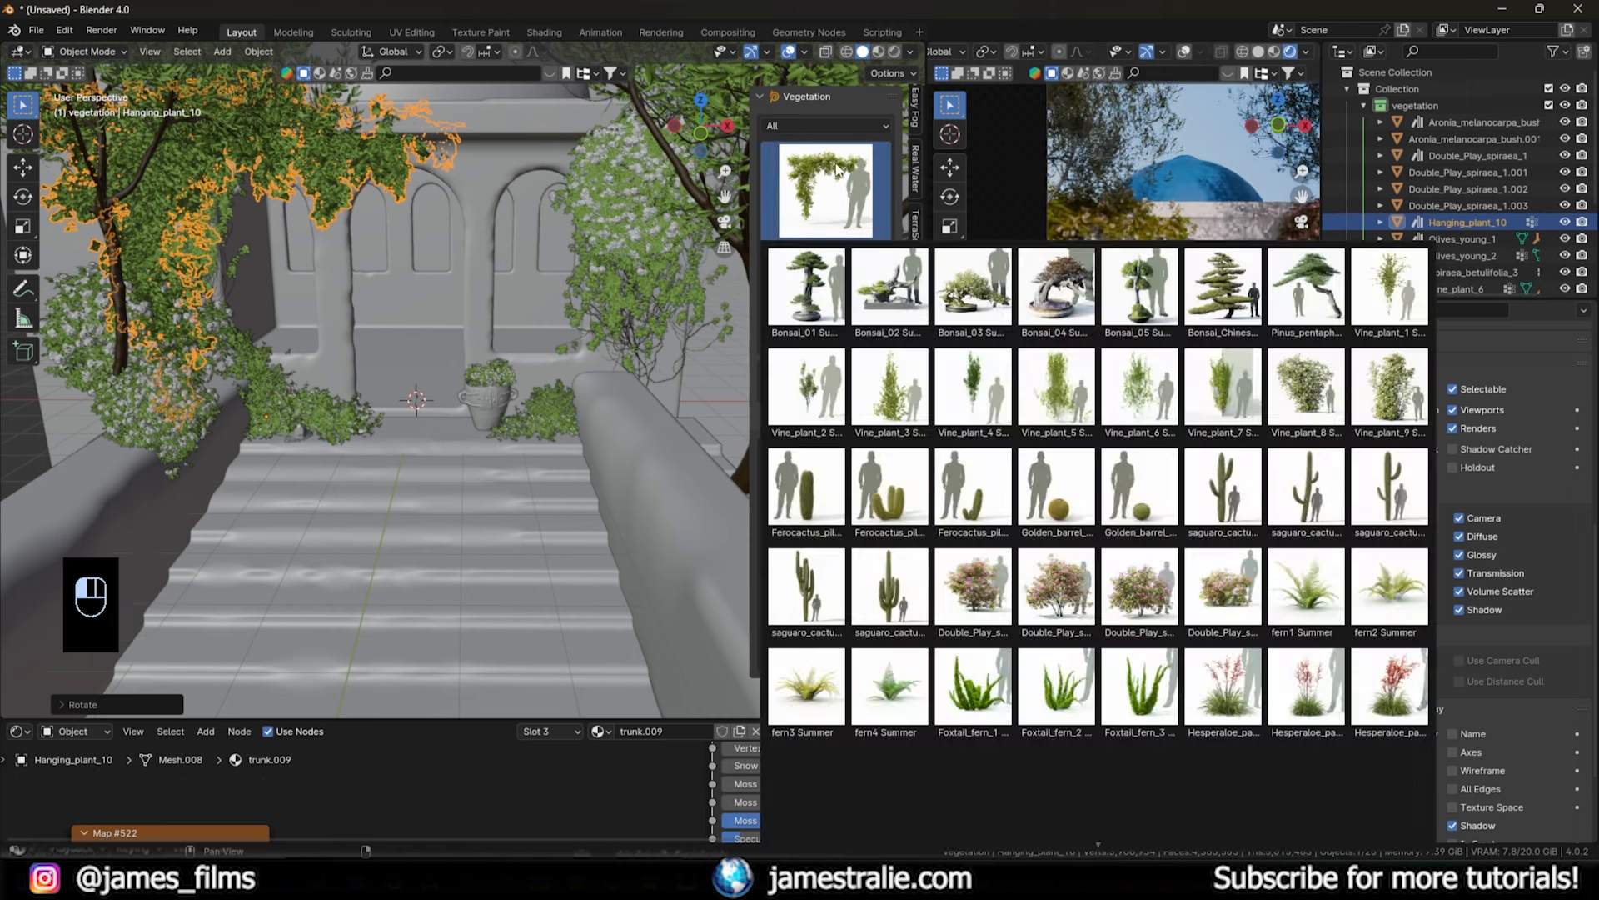
pyautogui.click(825, 125)
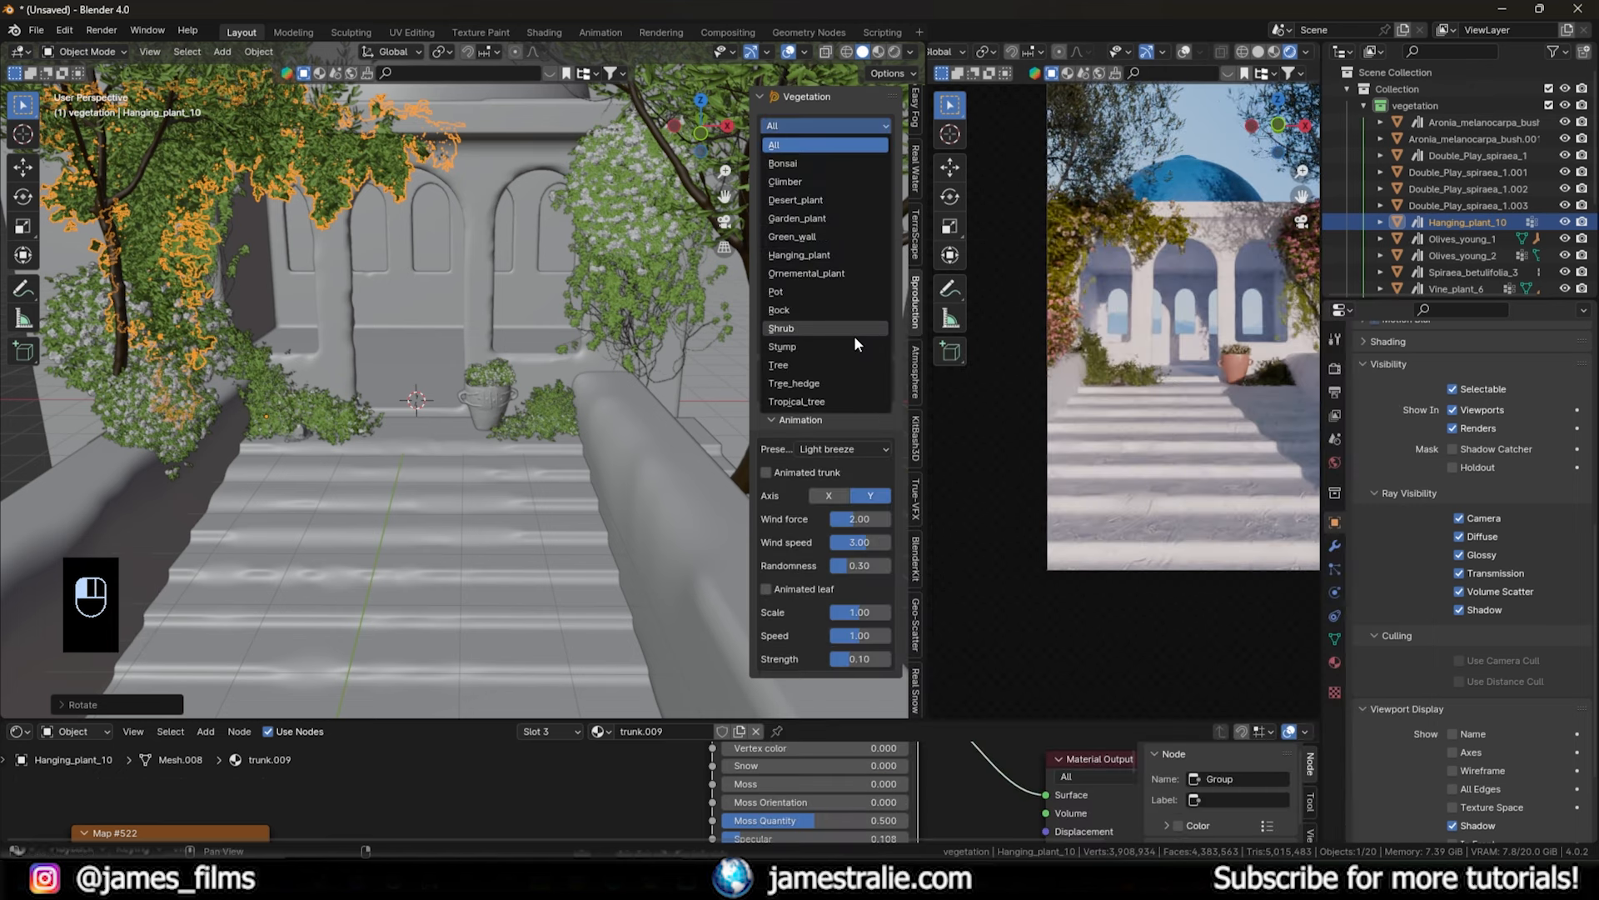
pyautogui.click(857, 271)
pyautogui.click(838, 211)
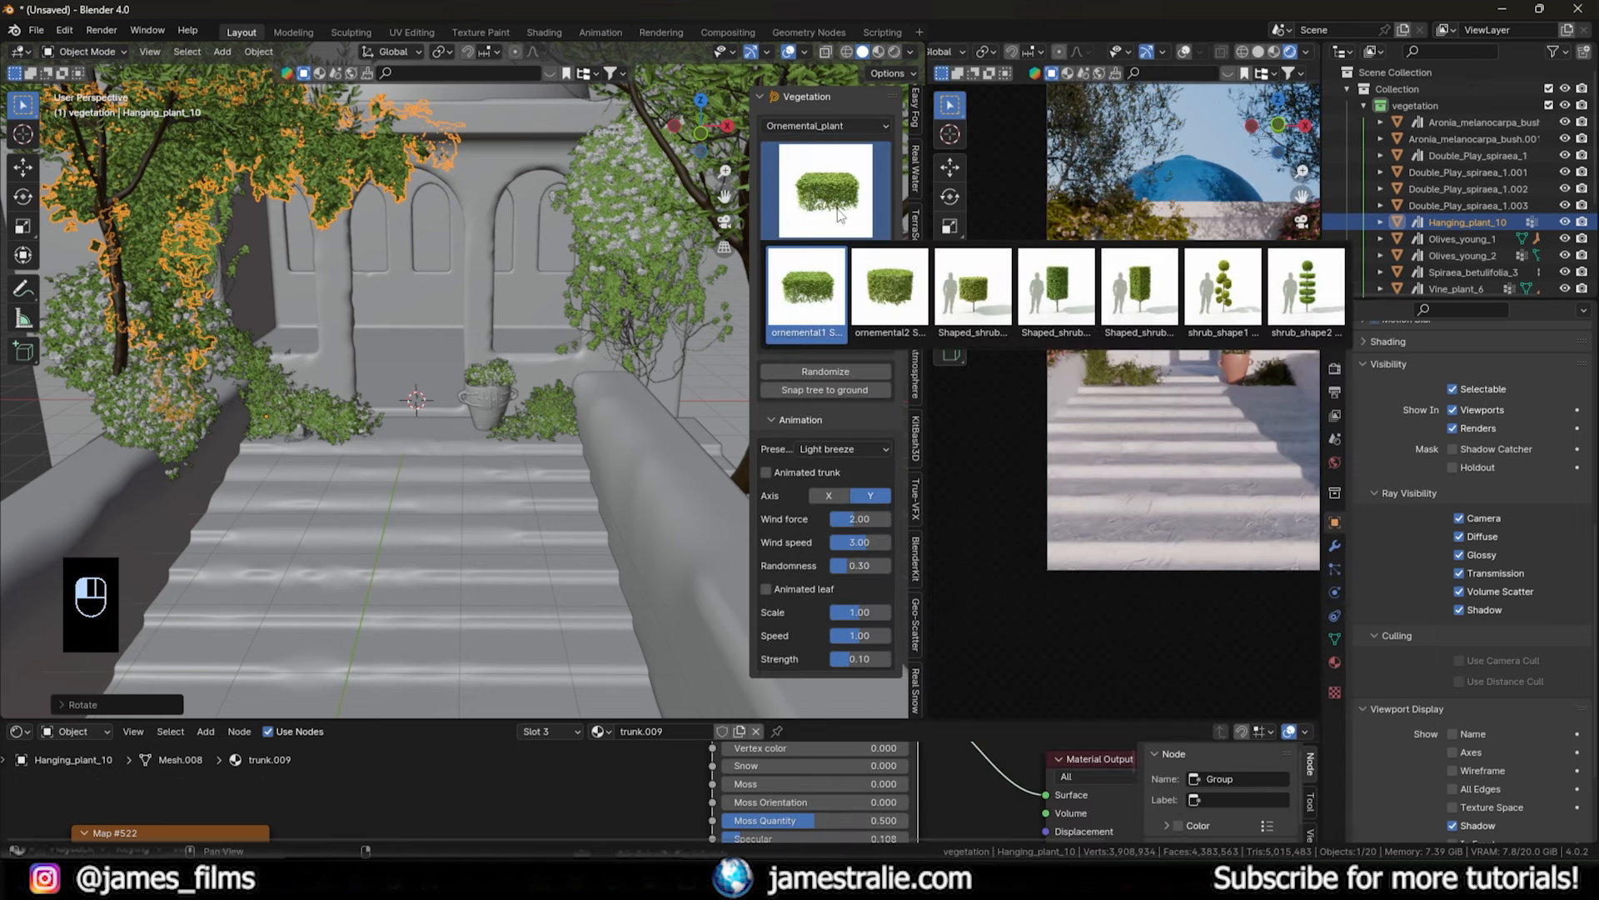
pyautogui.click(825, 125)
pyautogui.click(833, 197)
pyautogui.click(837, 202)
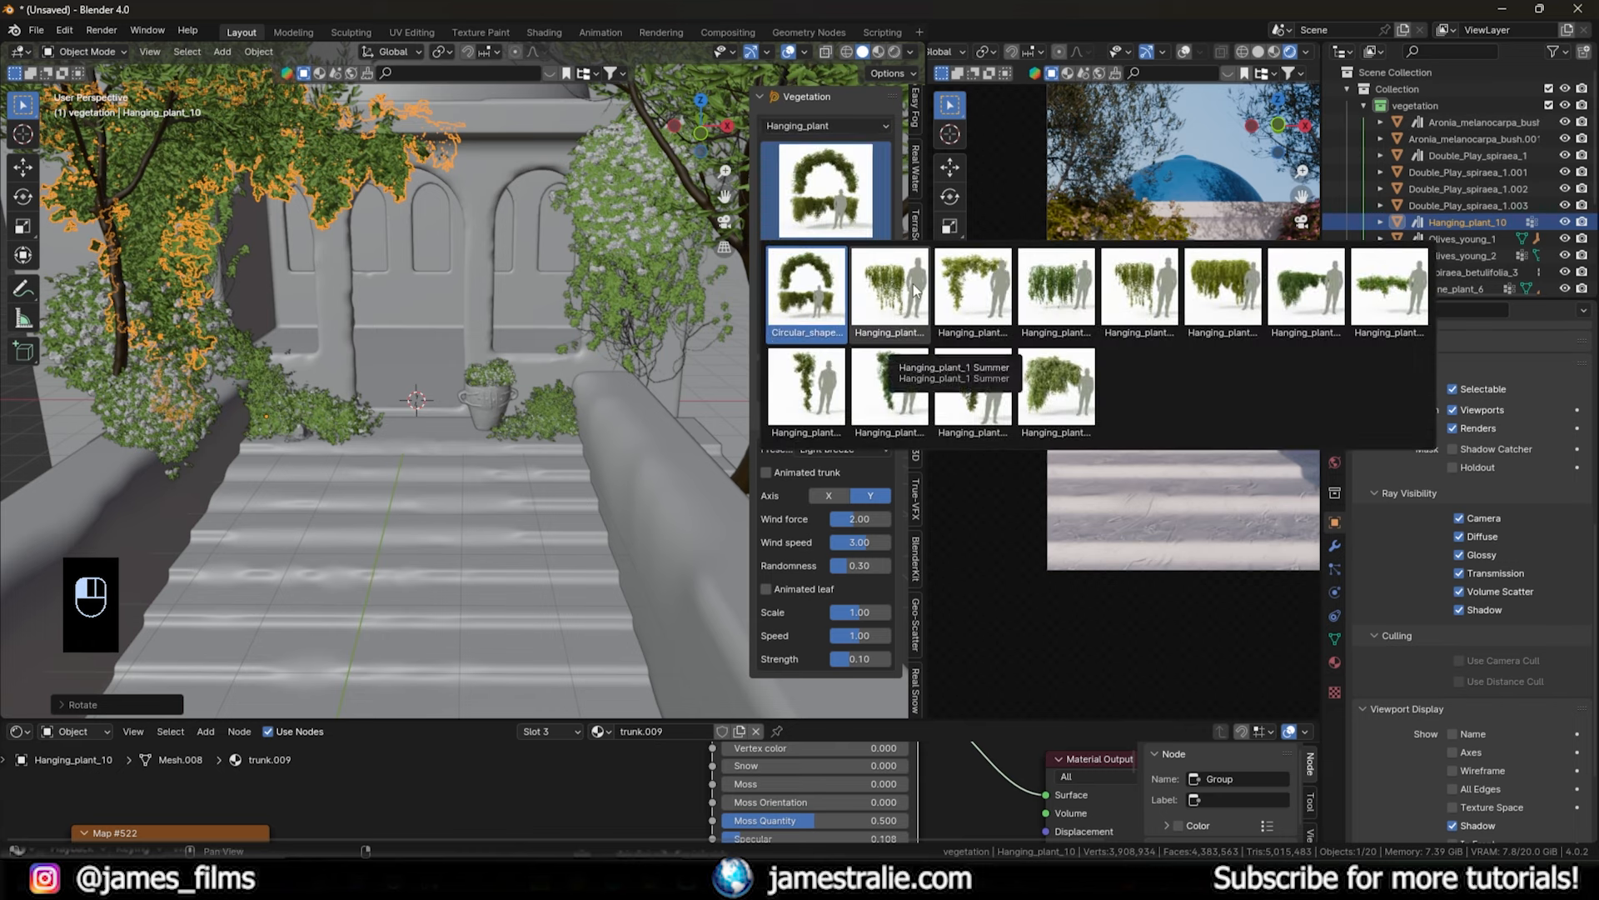
pyautogui.click(914, 290)
pyautogui.click(797, 336)
# - Enlarge Hanging_plant_1, rotate it 180 degrees about Z and move it horizontally toward the building's right side
pyautogui.press('s')
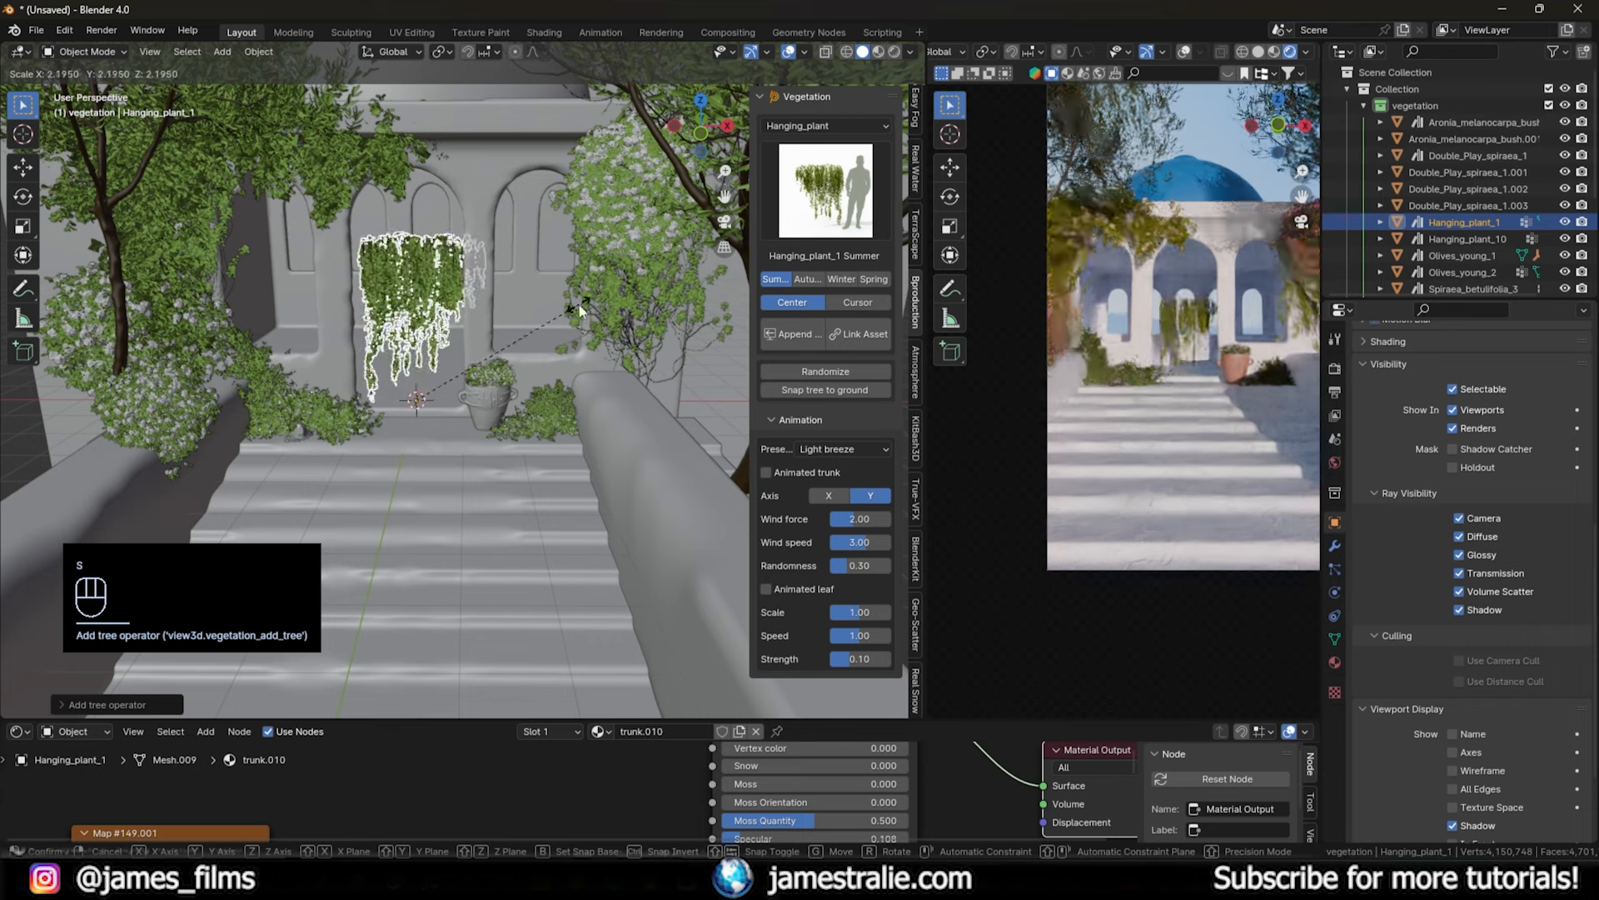
pyautogui.click(581, 311)
pyautogui.press('g')
pyautogui.hotkey('shift', 'z')
pyautogui.write('rz180')
pyautogui.press('Return')
pyautogui.press('g')
pyautogui.hotkey('shift', 'z')
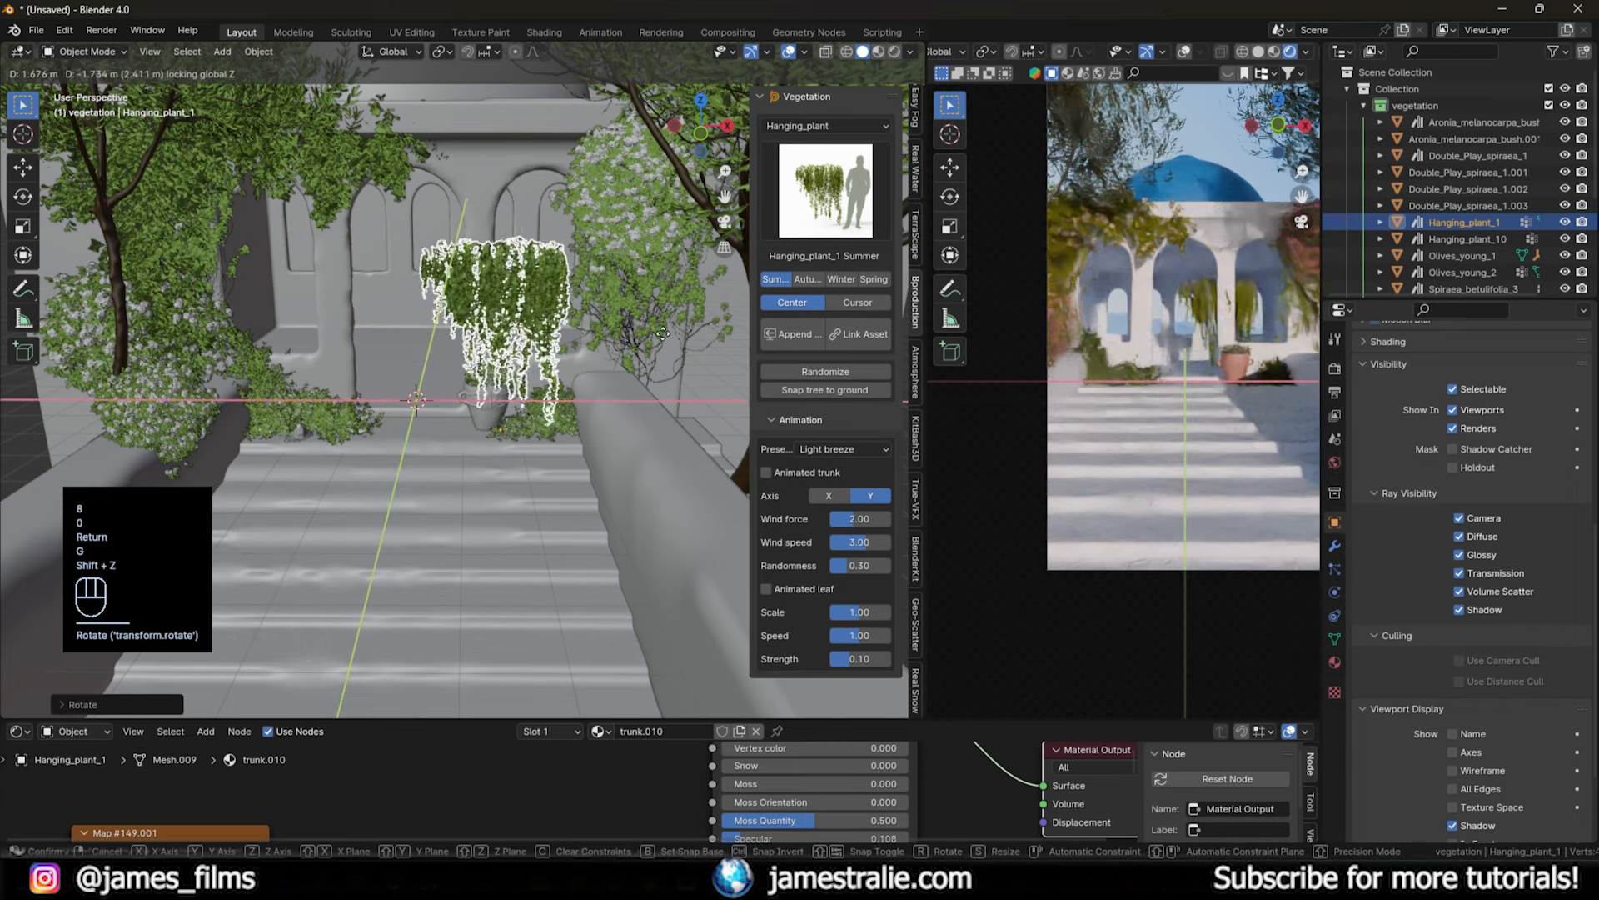
pyautogui.click(730, 334)
# - Raise Hanging_plant_1 along Z and shift it horizontally to hang over the right vine
pyautogui.press('g')
pyautogui.press('z')
pyautogui.click(722, 210)
pyautogui.press('g')
pyautogui.hotkey('shift', 'z')
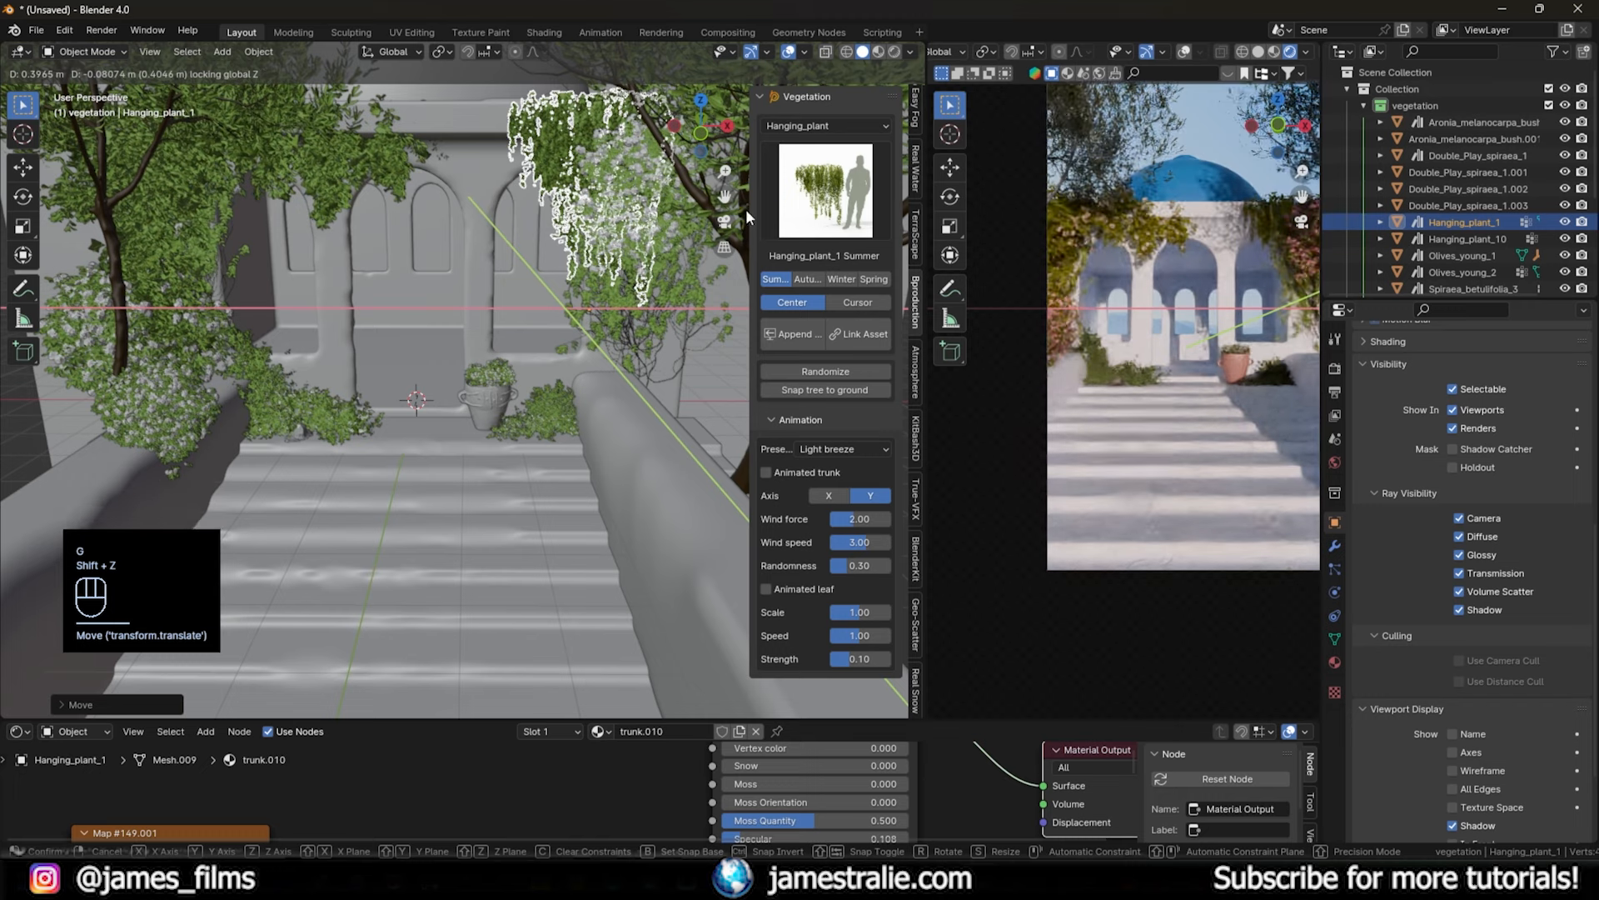
pyautogui.click(681, 279)
pyautogui.scroll(-2, 1223, 456)
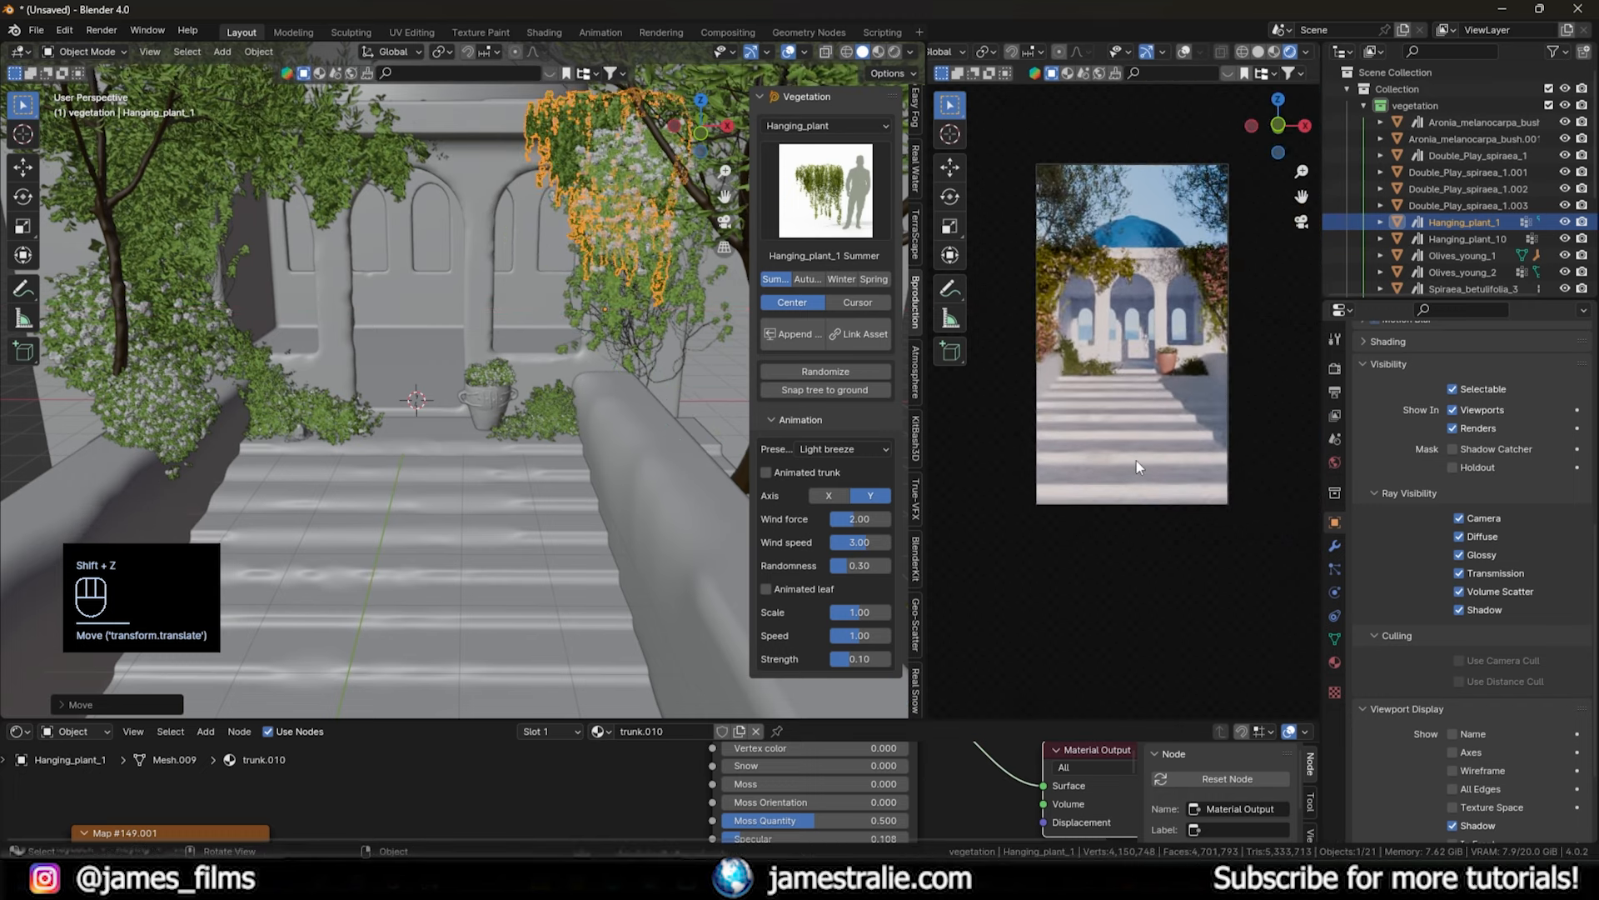
pyautogui.scroll(3, 1136, 467)
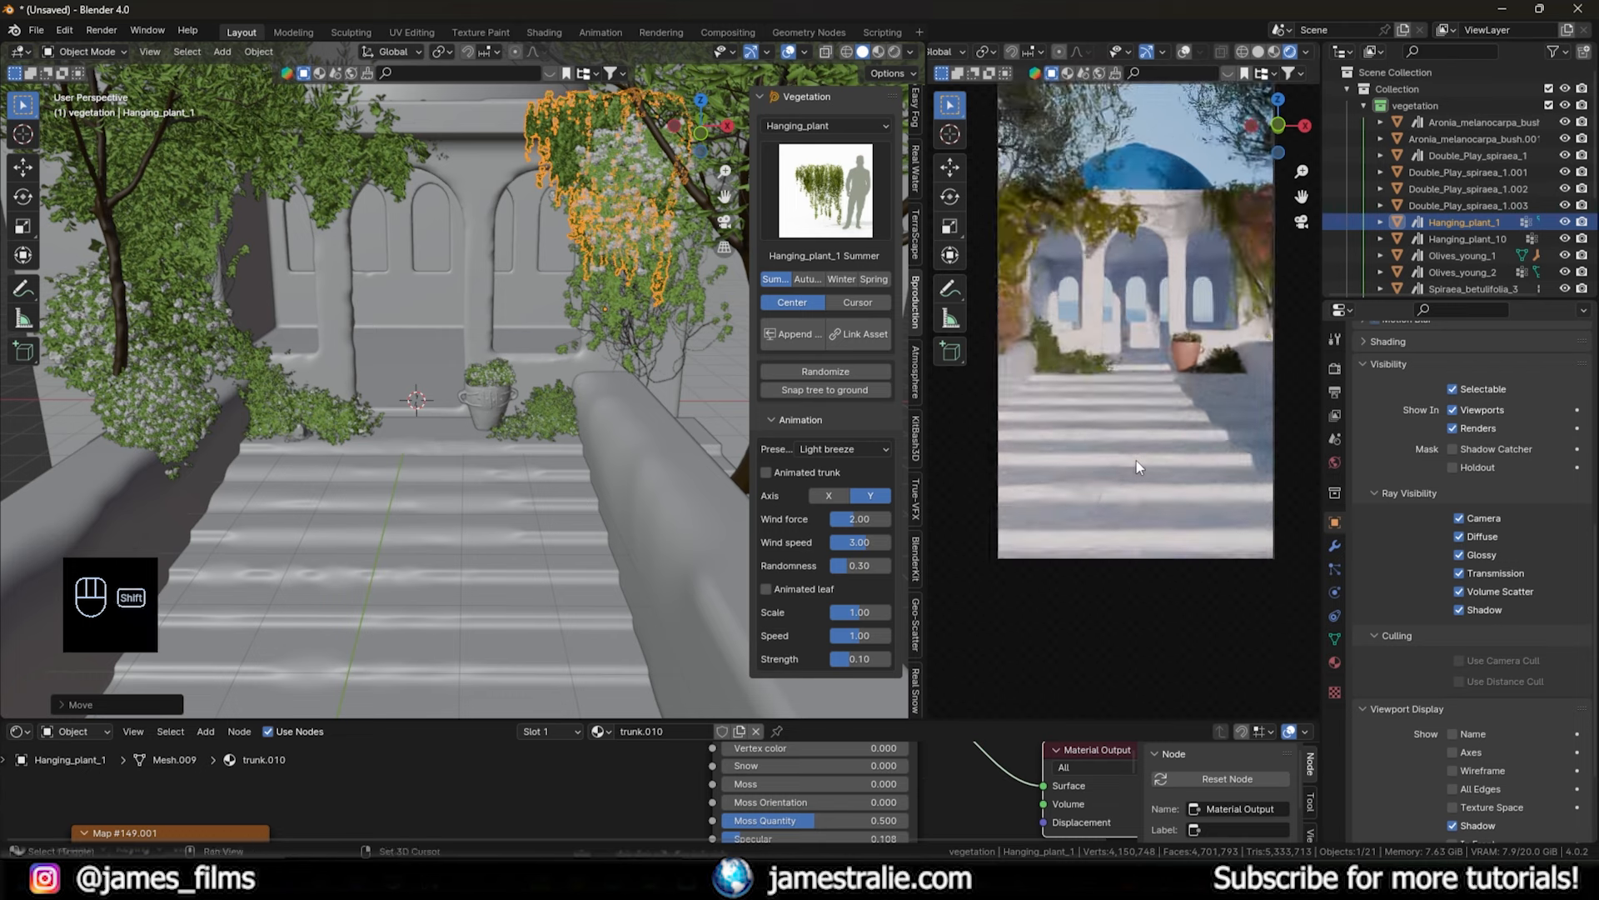